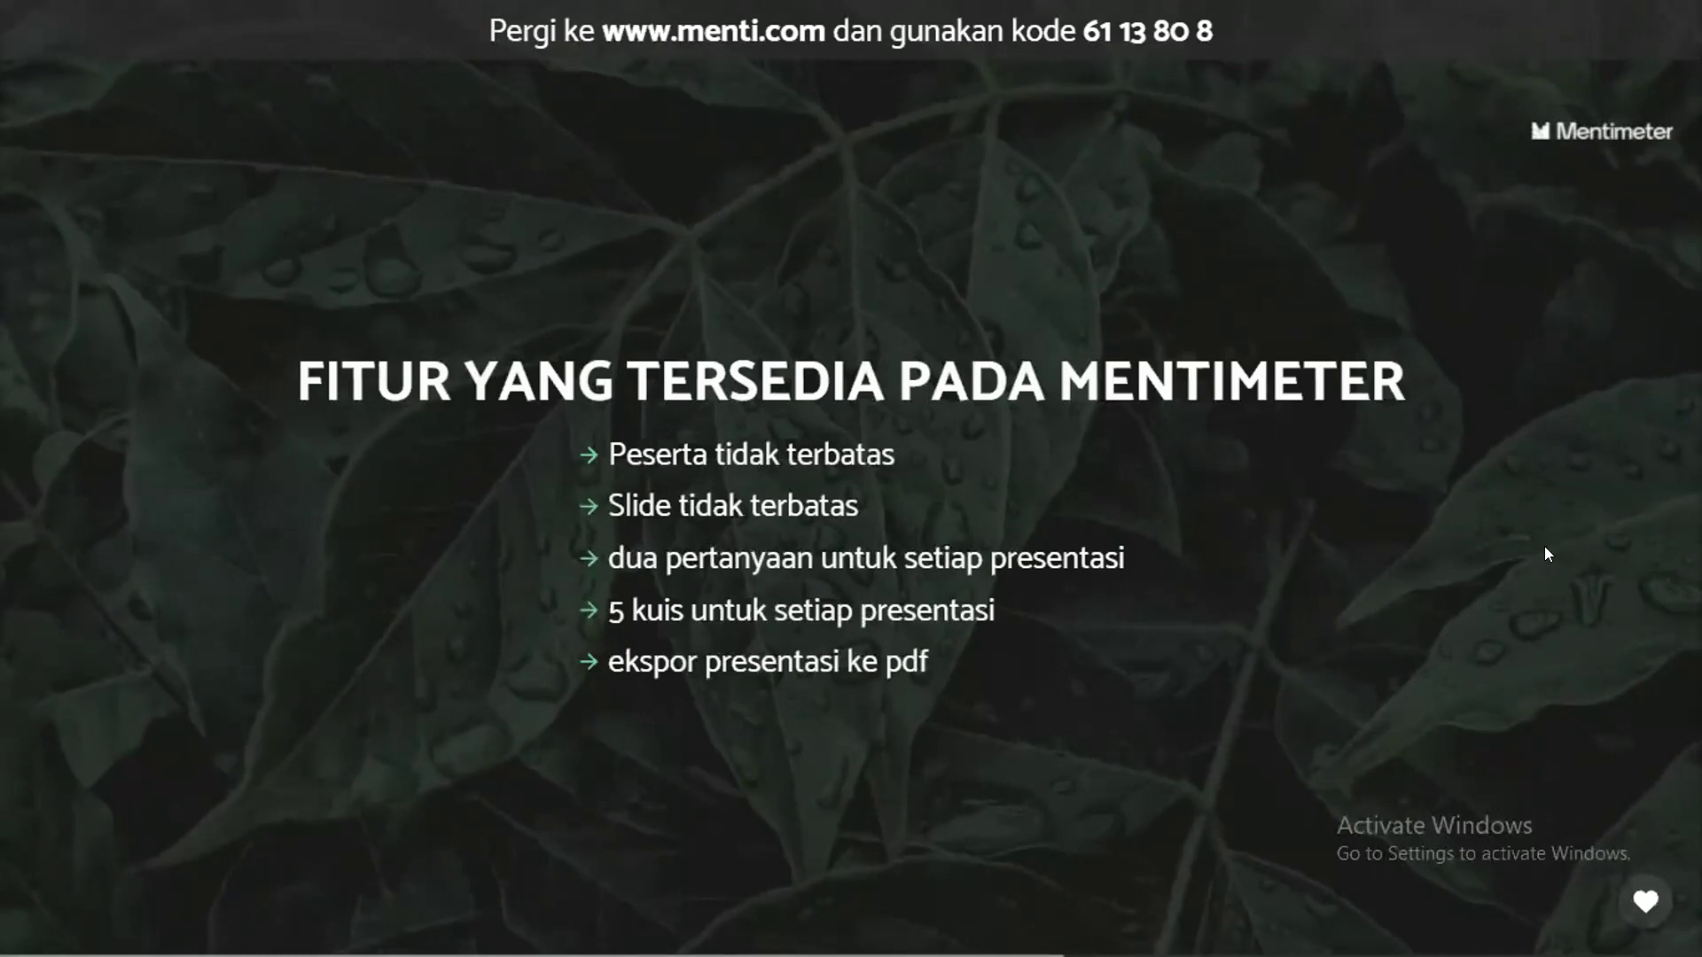
Advance the presentation past the presentation pace settings slide and the quote slide to the question slide "Sejauh ini ada pertanyaan?".
key("Right")
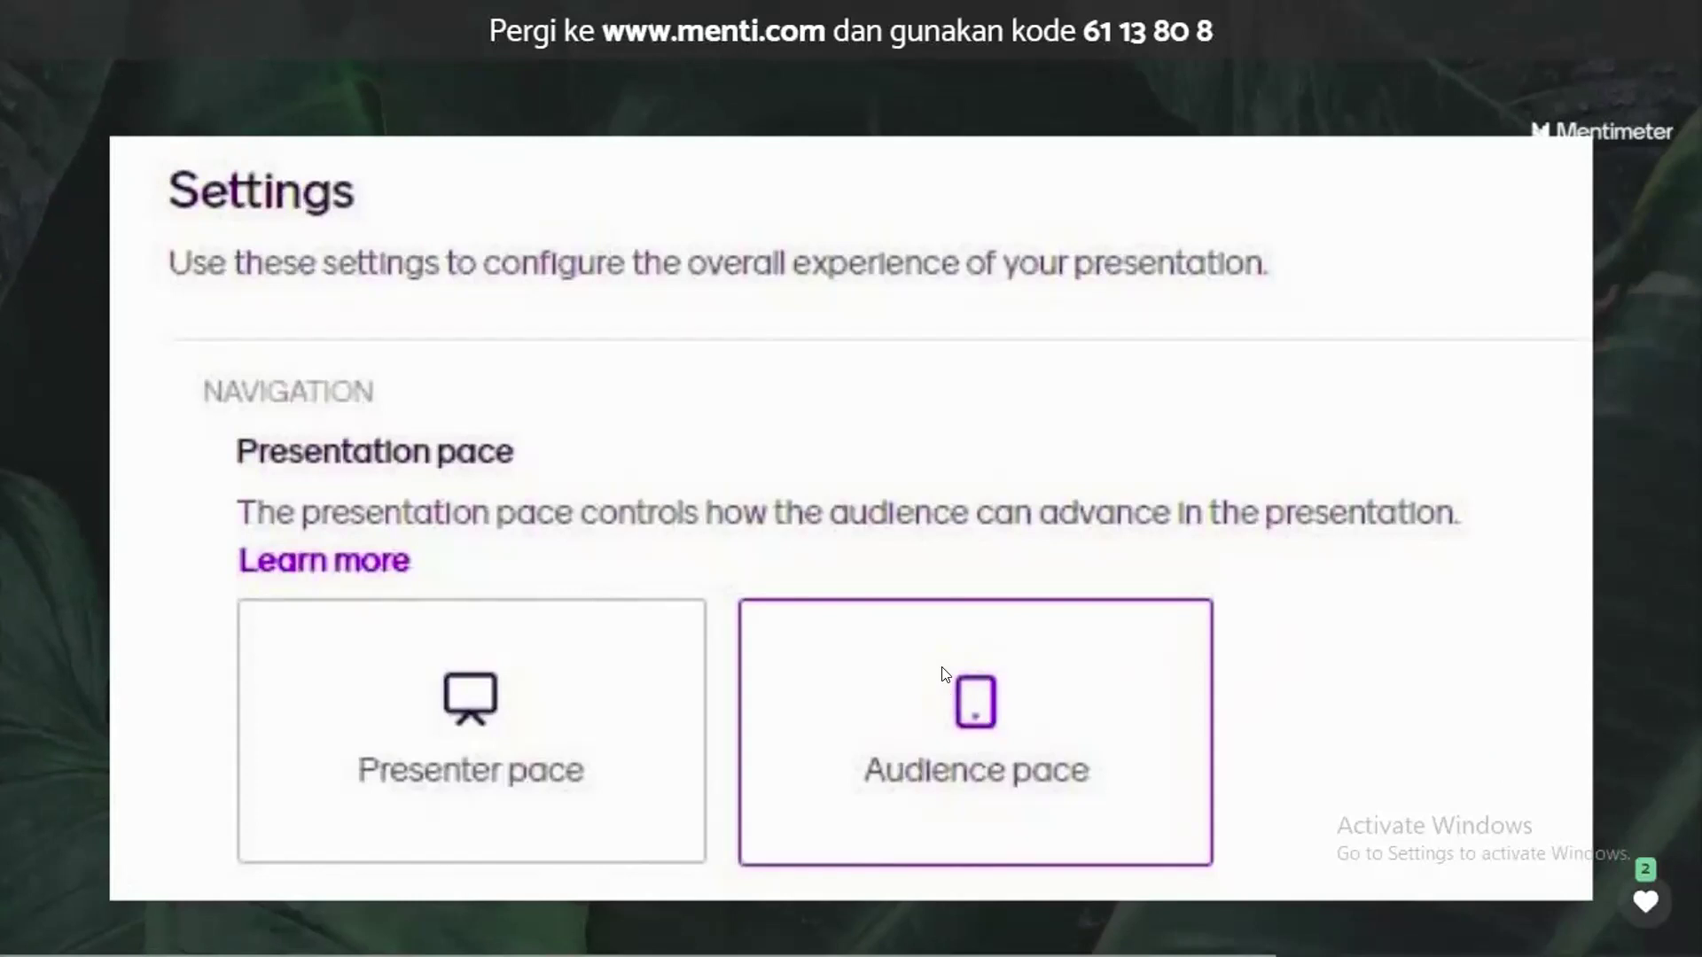
key("Escape")
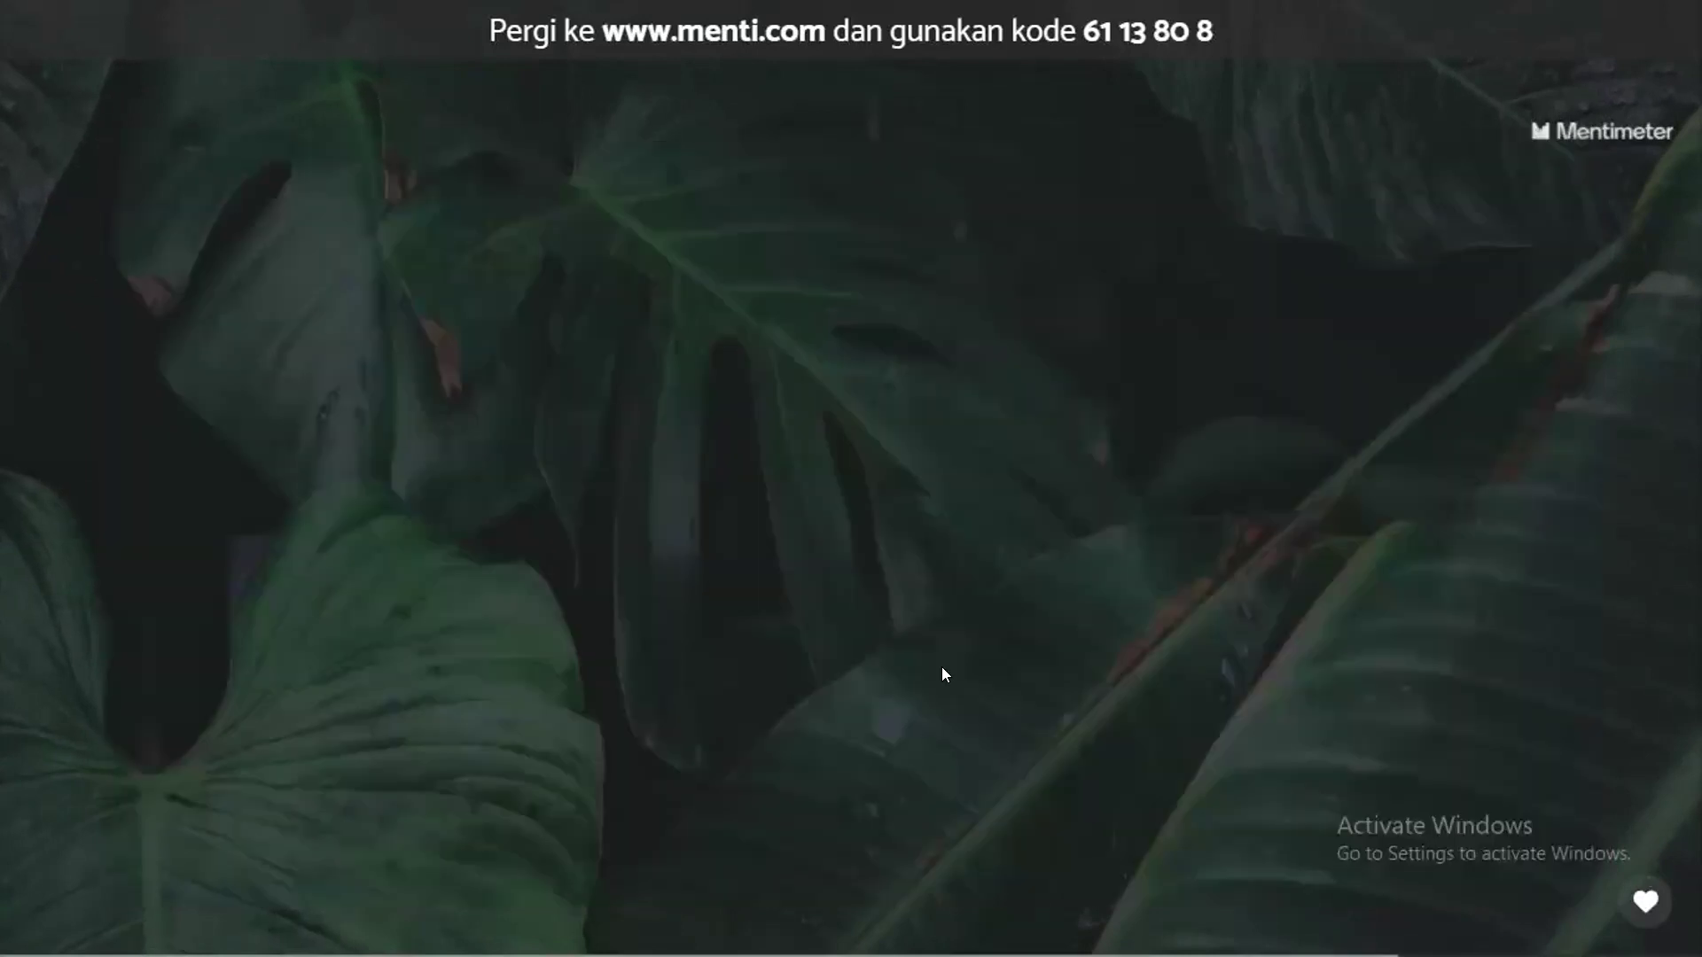
key("Right")
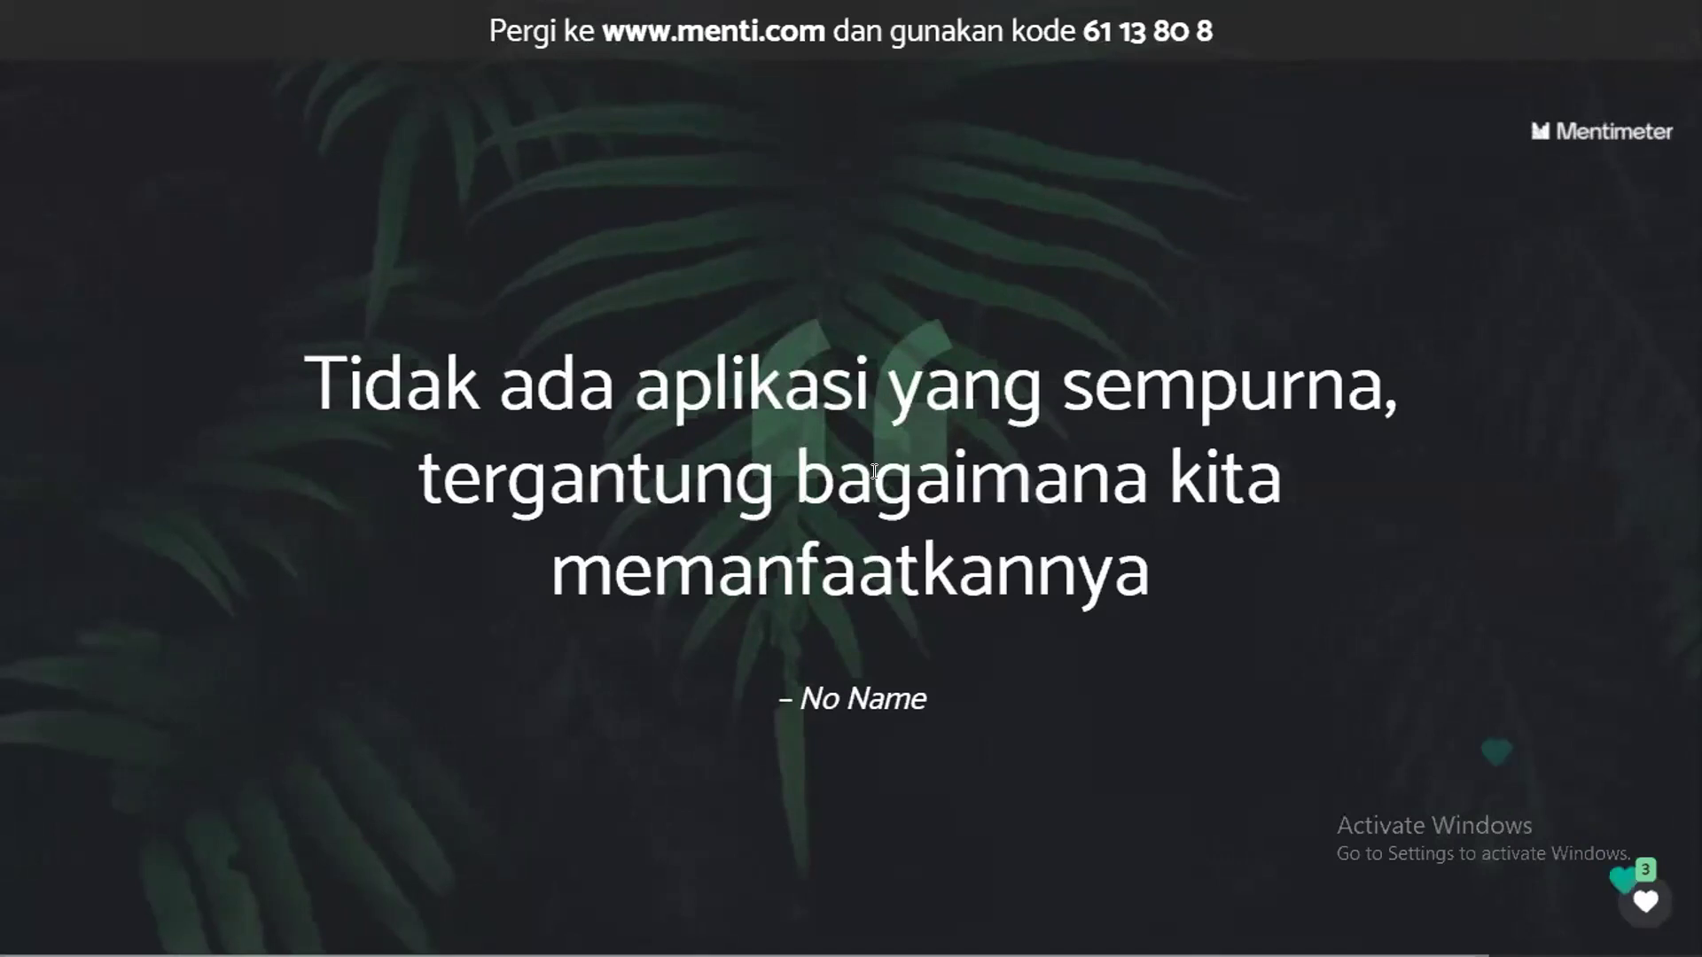
key("Right")
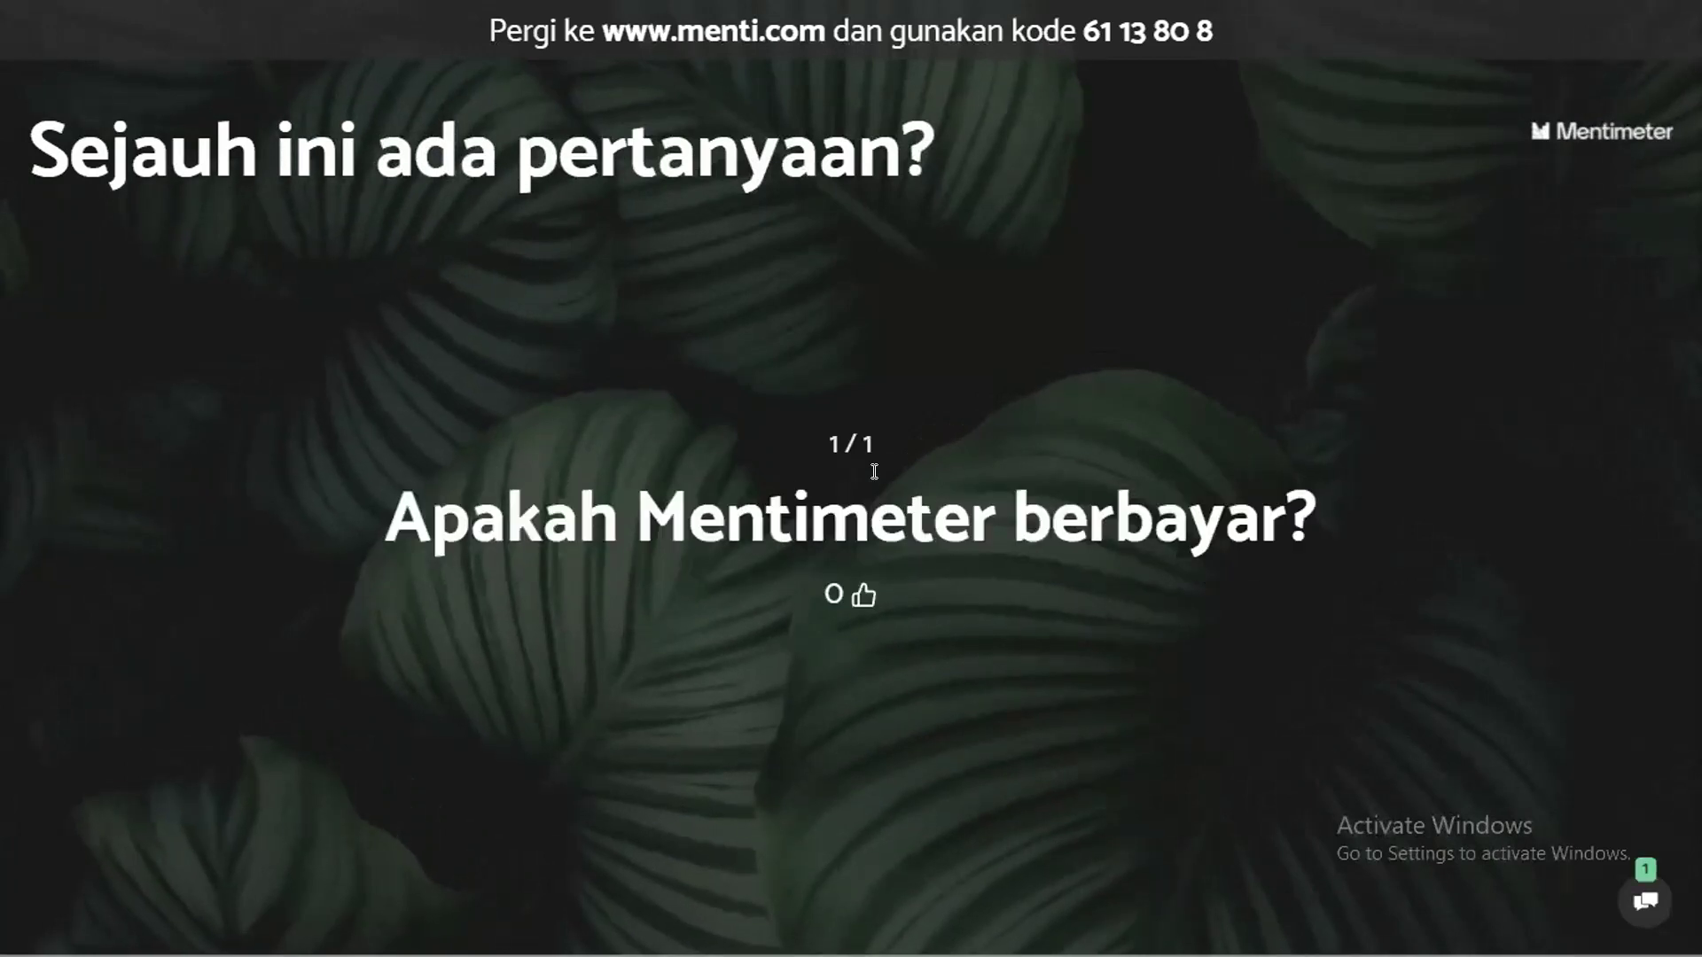
Browse the submitted audience questions one by one and return to the first, "Apakah Mentimeter berbayar?".
mouse_move(726, 498)
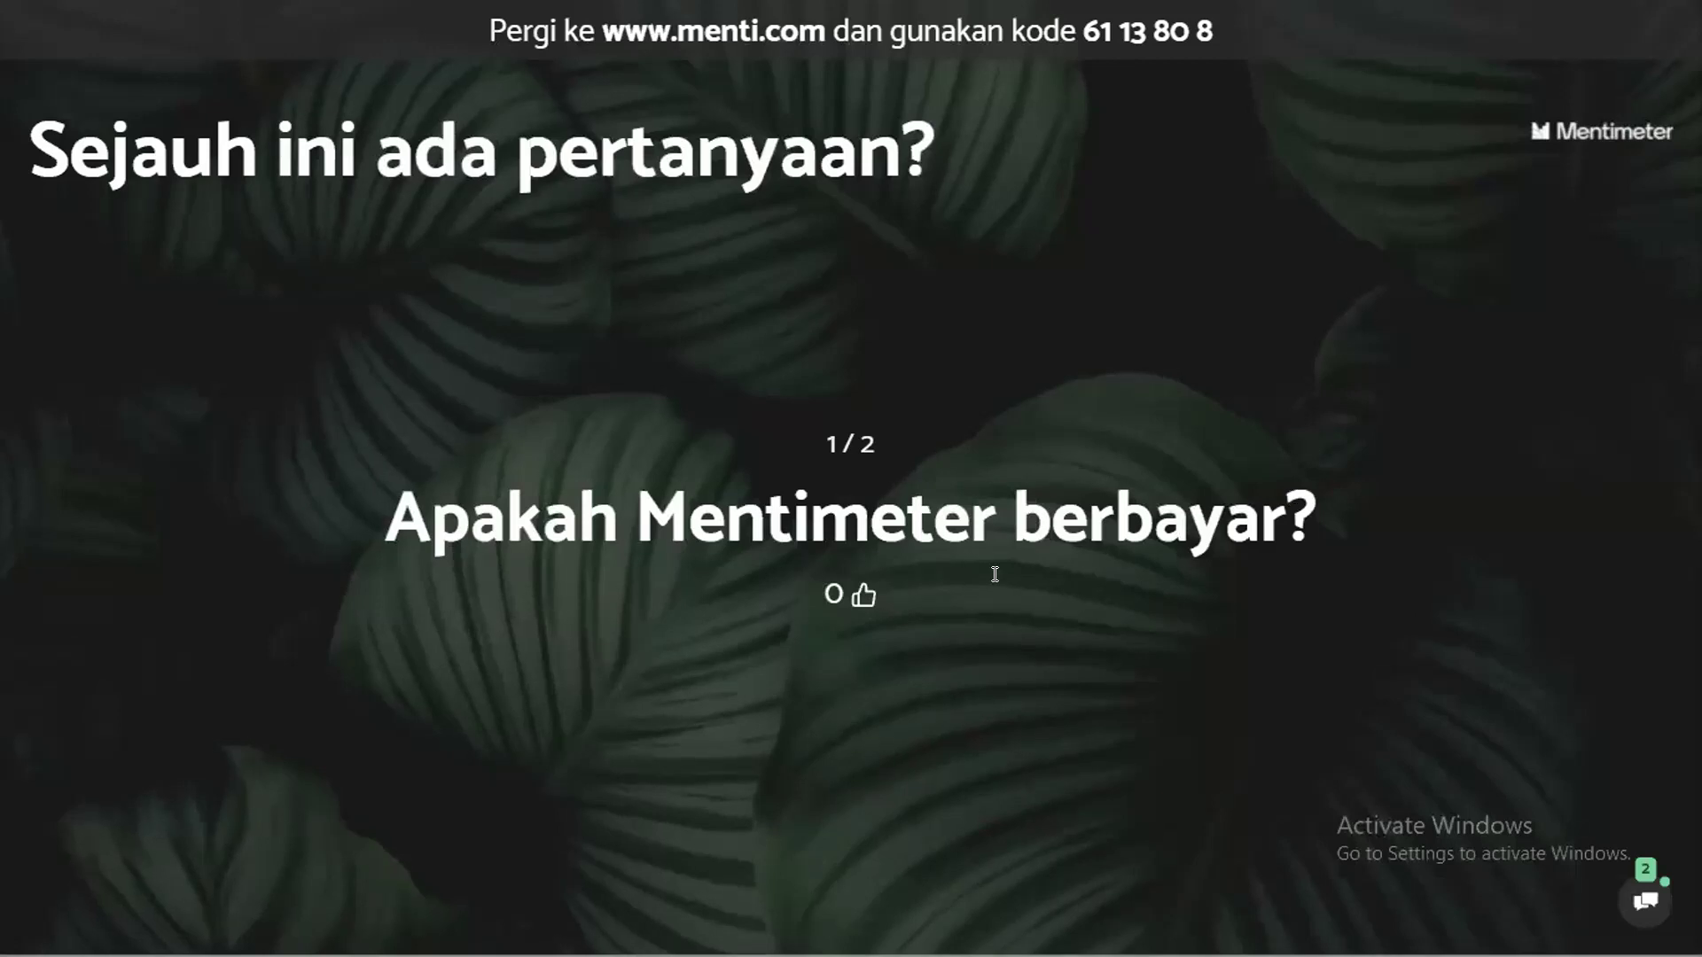
left_click(849, 802)
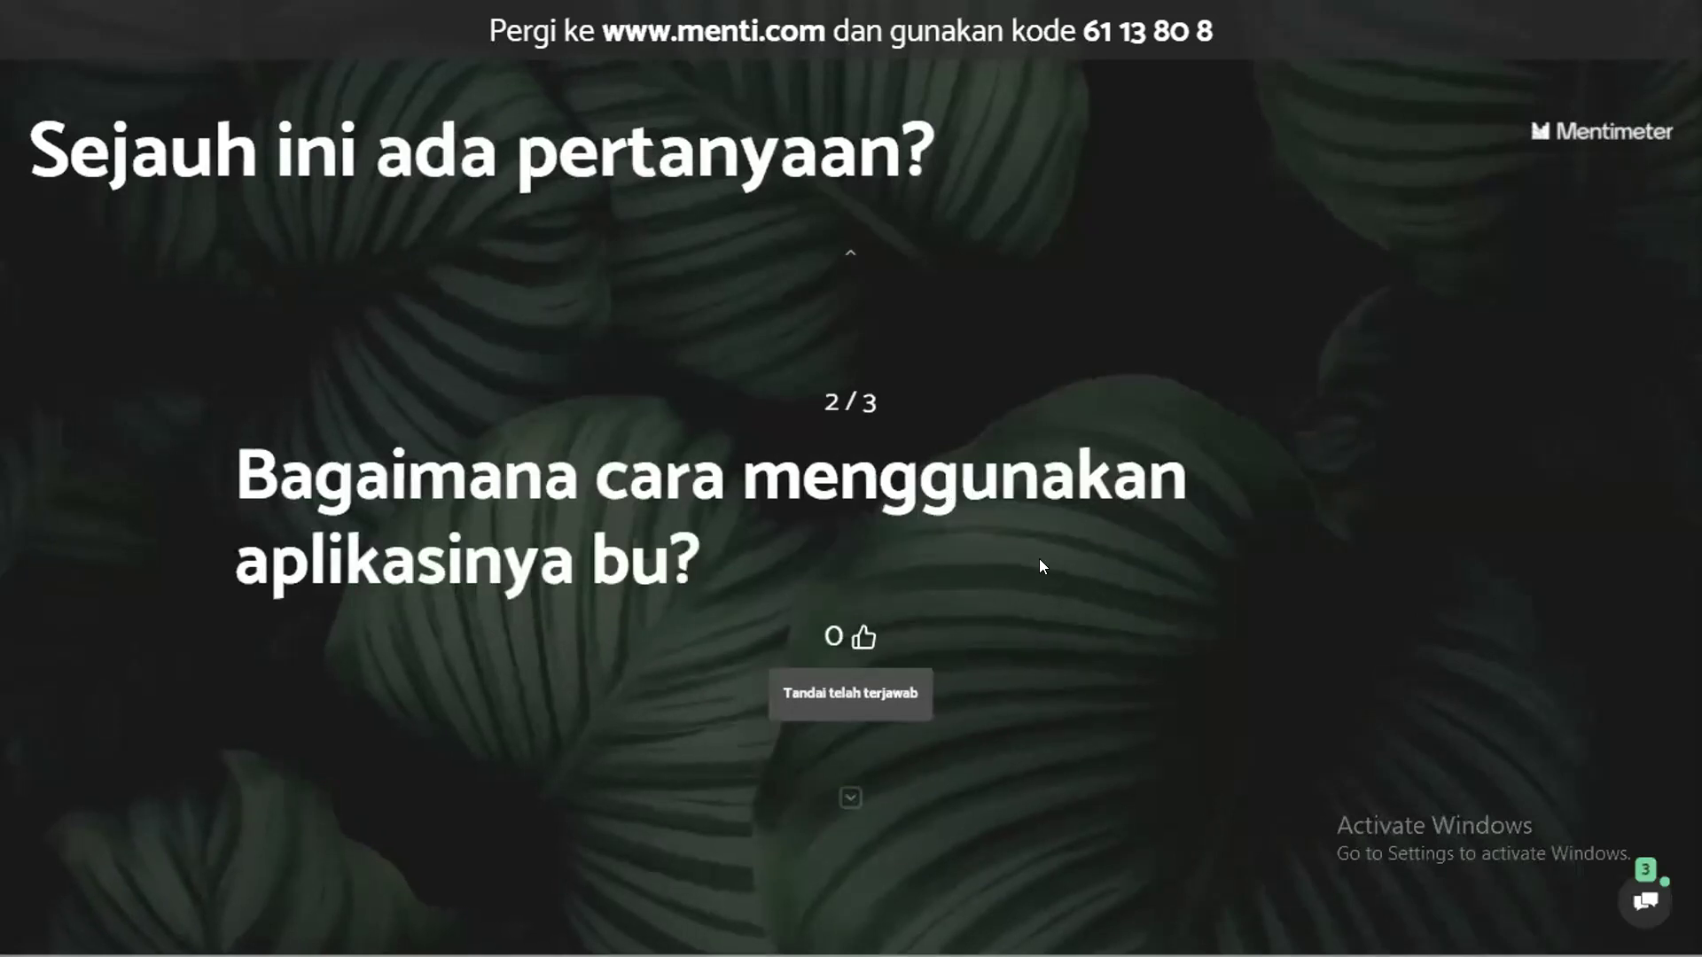
key("Down")
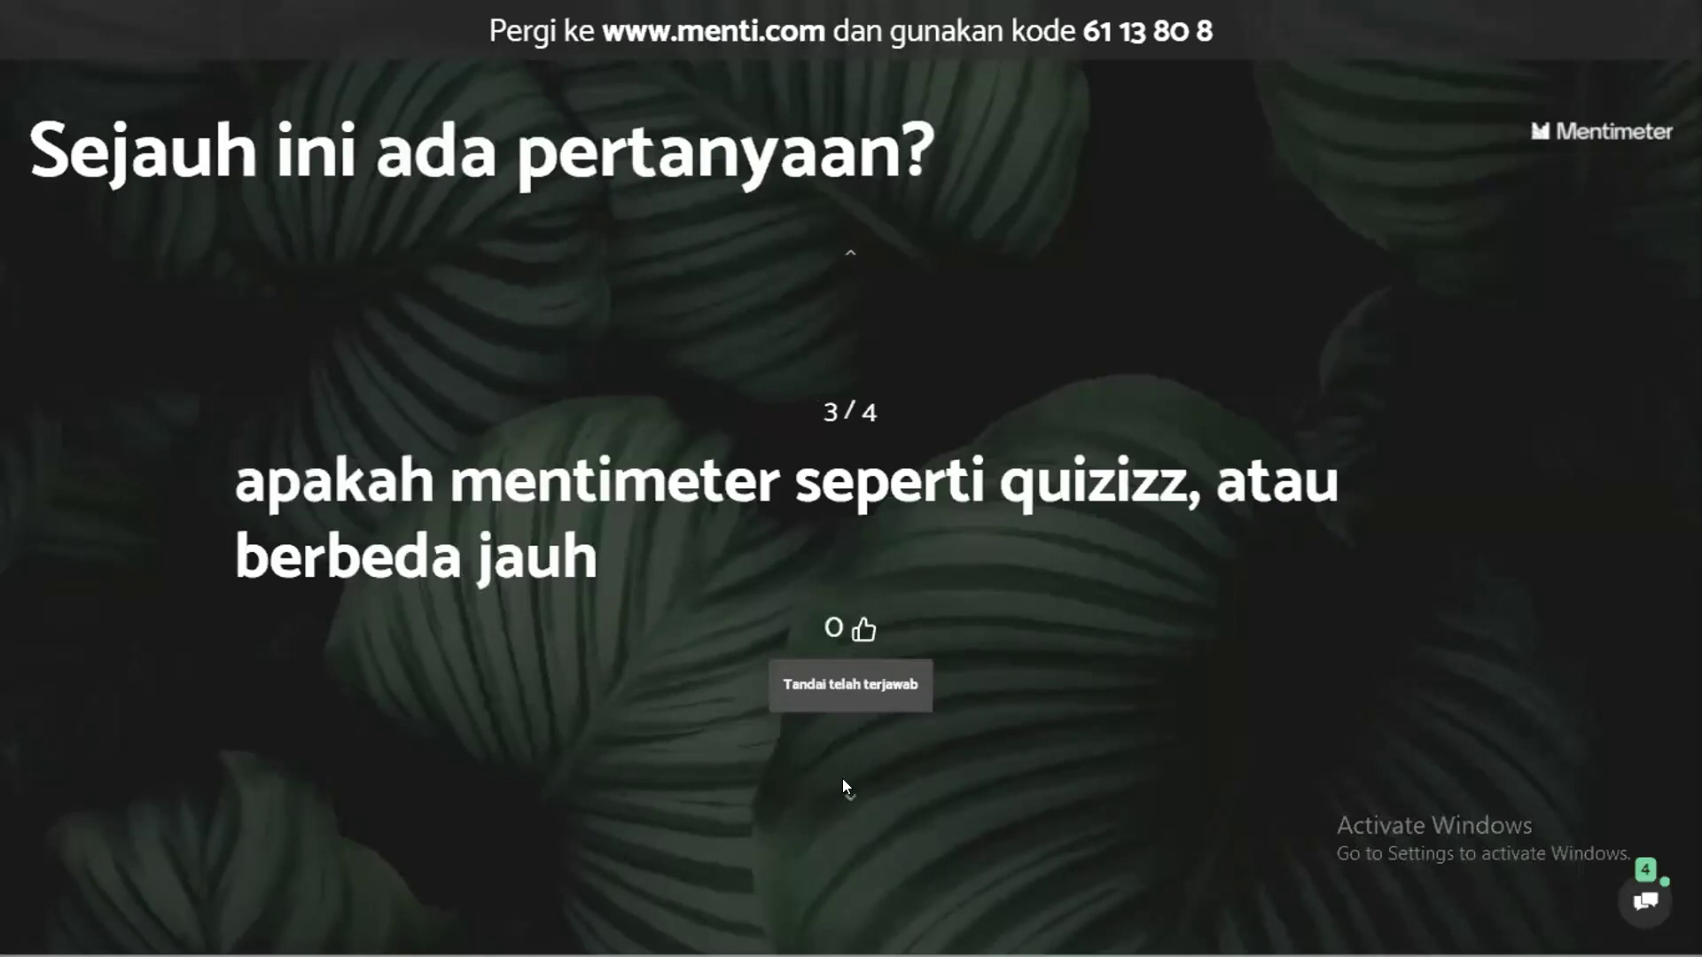
left_click(849, 798)
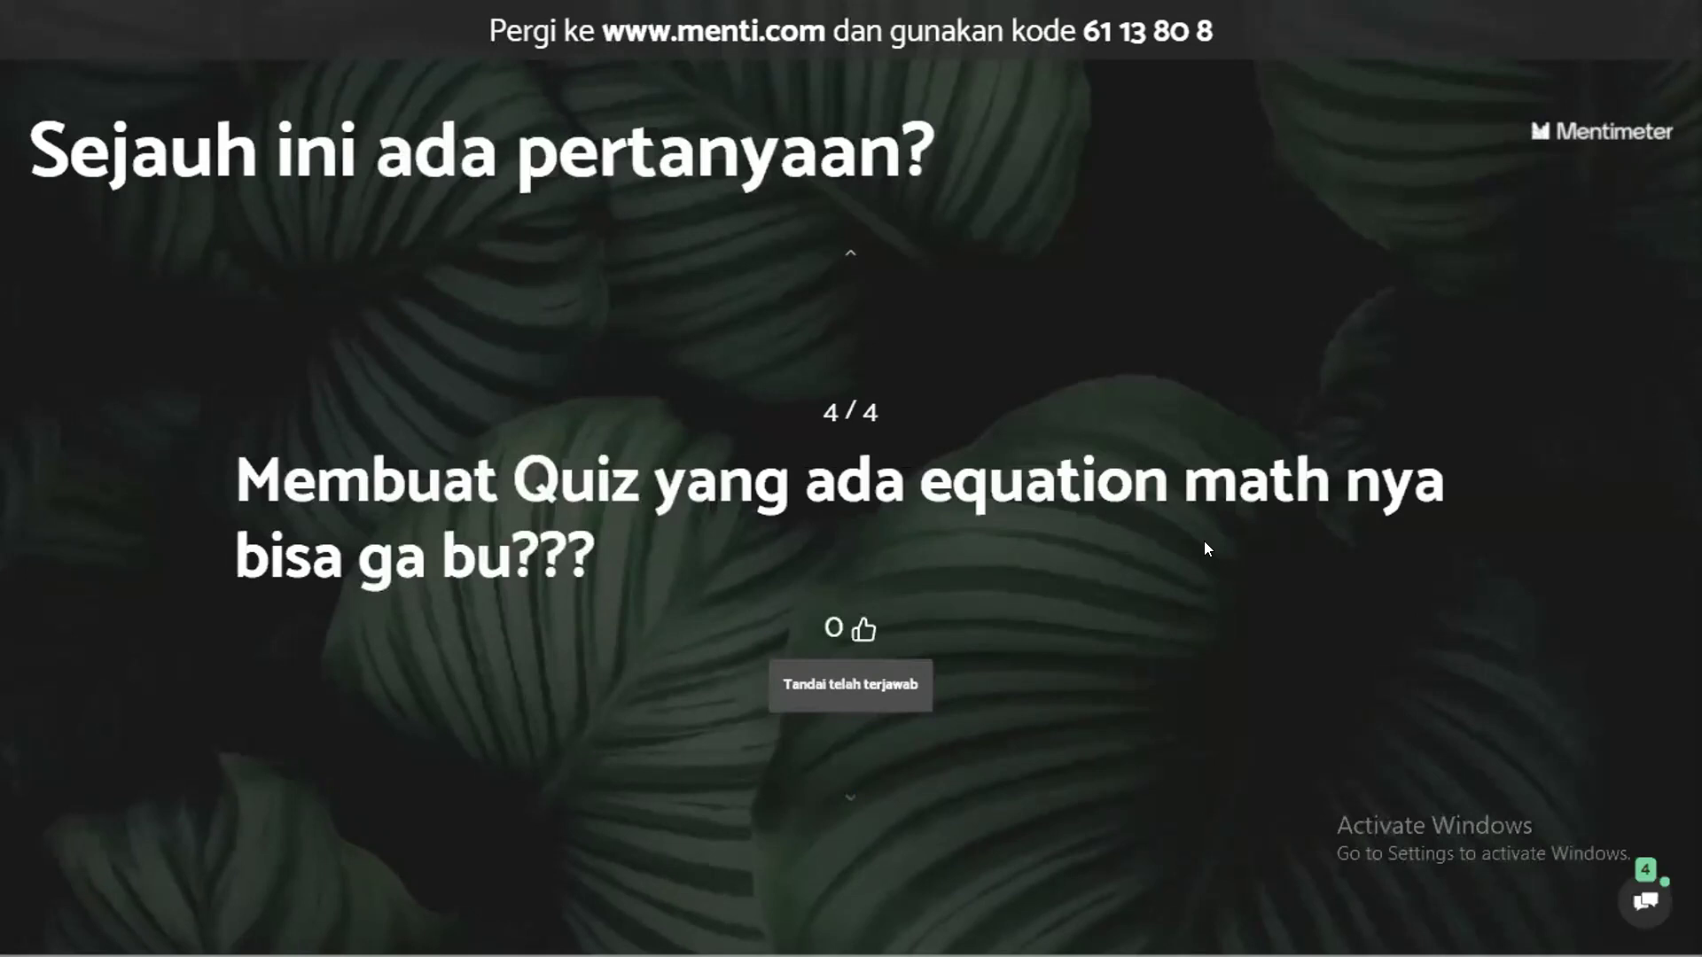
left_click(845, 792)
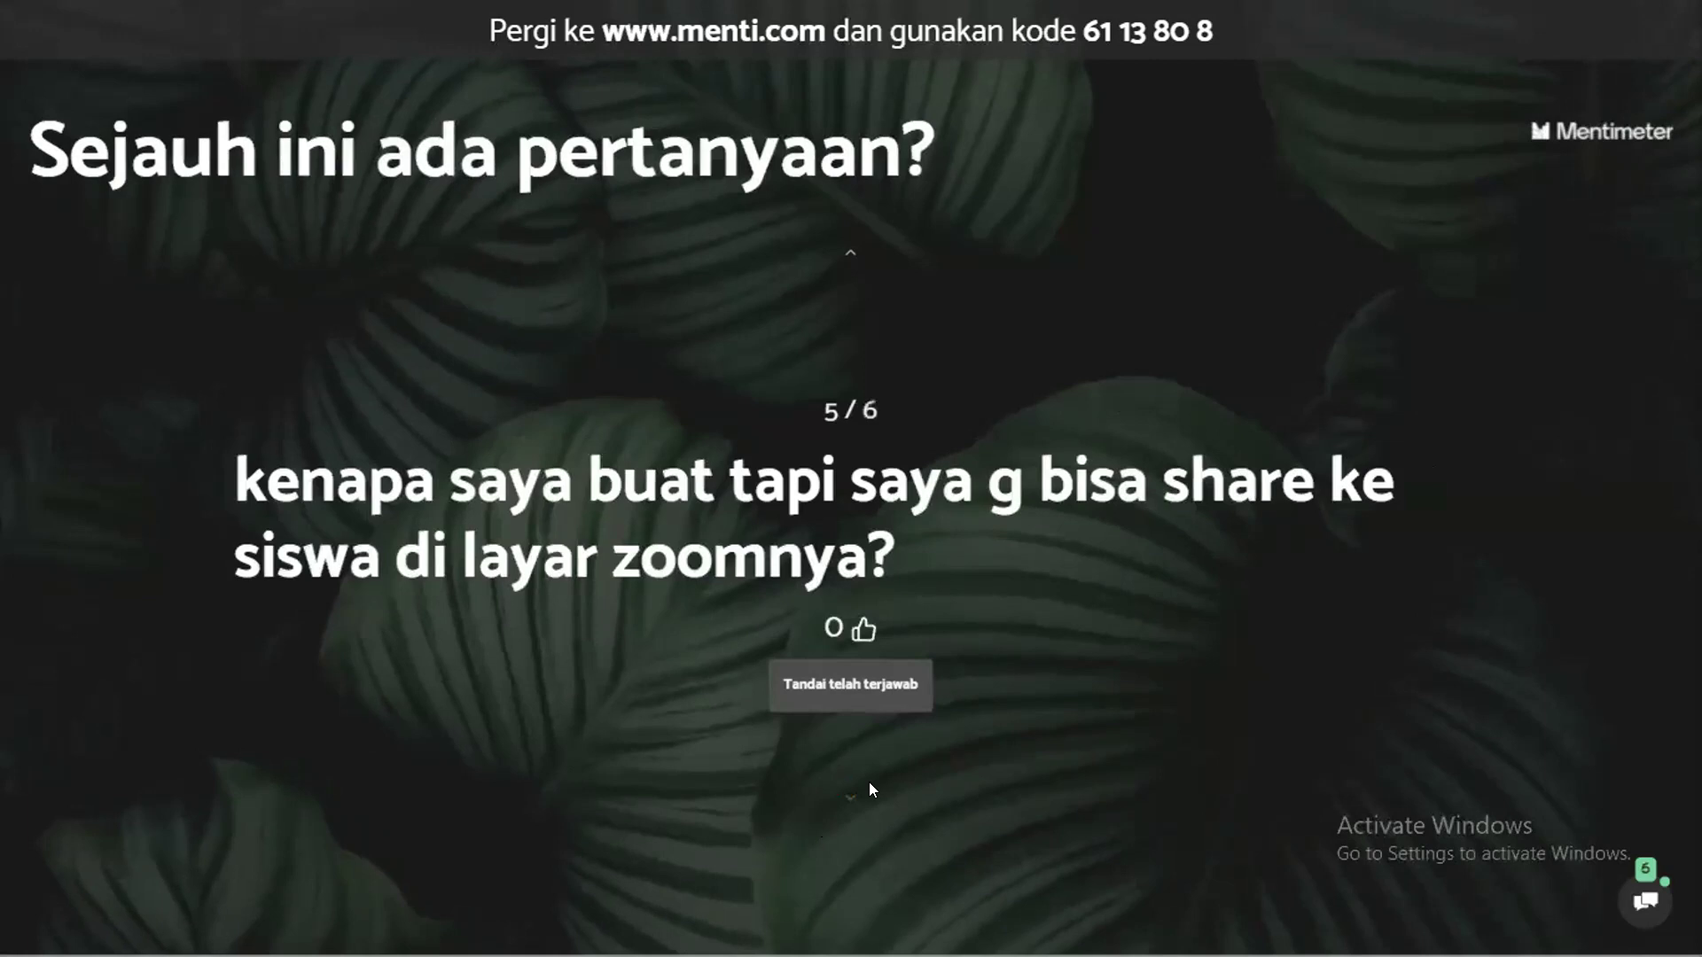
left_click(845, 254)
left_click(844, 254)
left_click(844, 254)
left_click(842, 253)
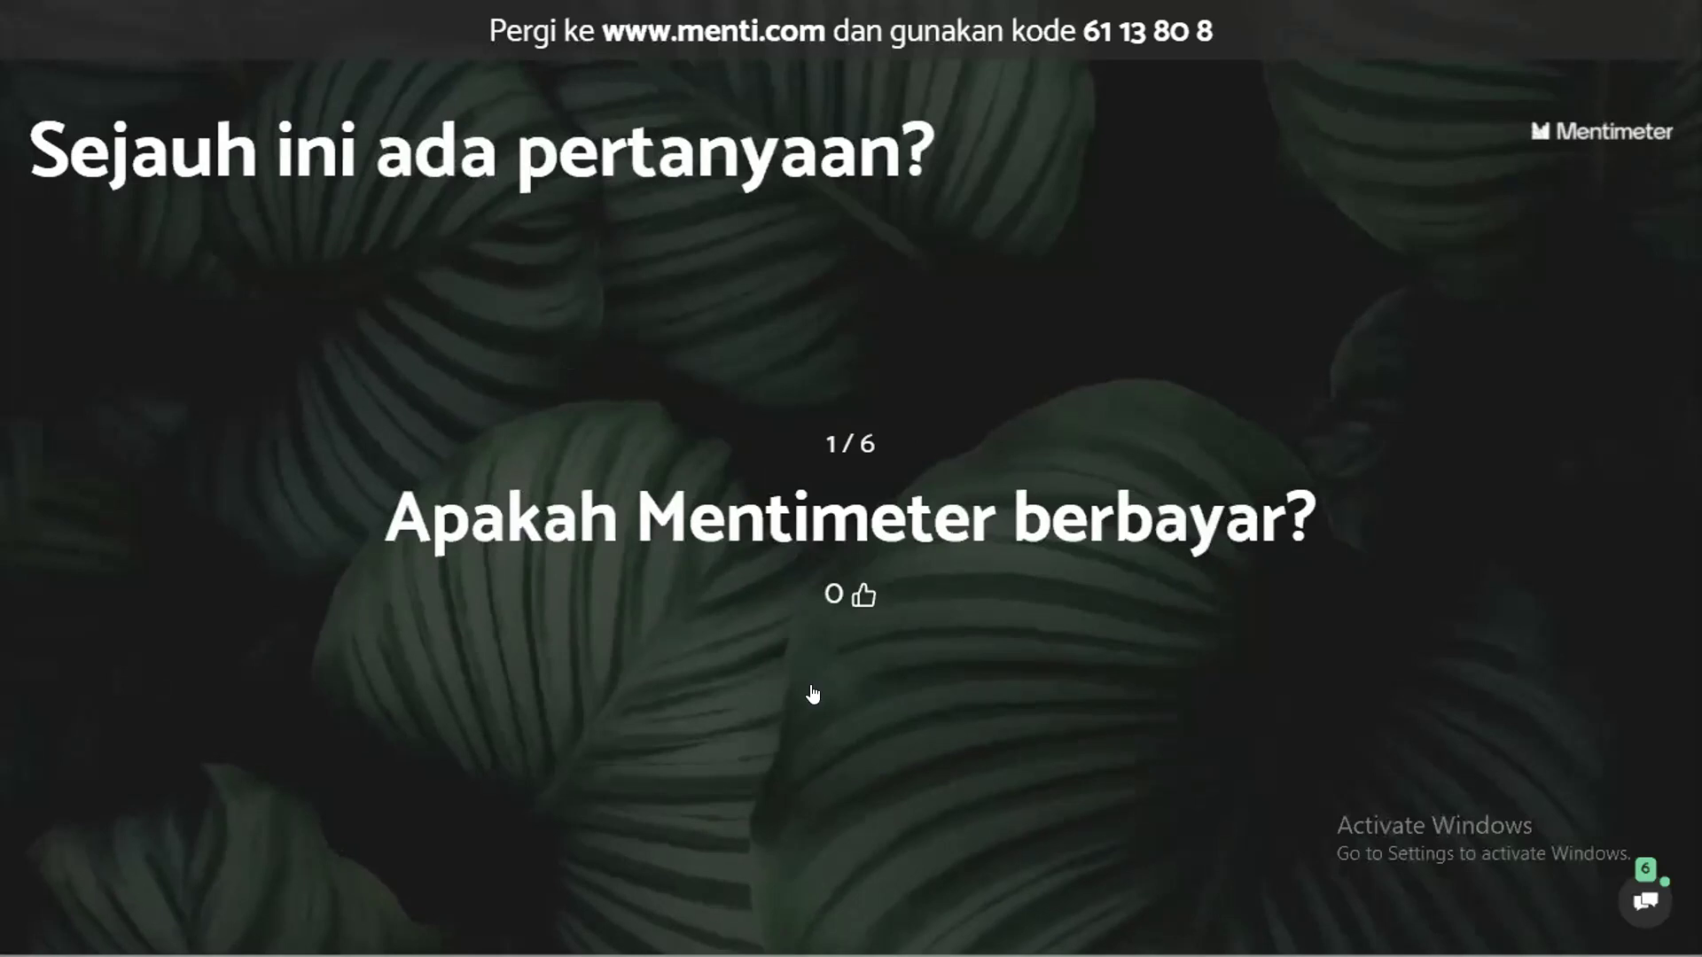
Mark the audience questions "Apakah Mentimeter berbayar?" and "apakah mentimeter seperti quizizz, atau berbeda jauh" as answered.
left_click(850, 654)
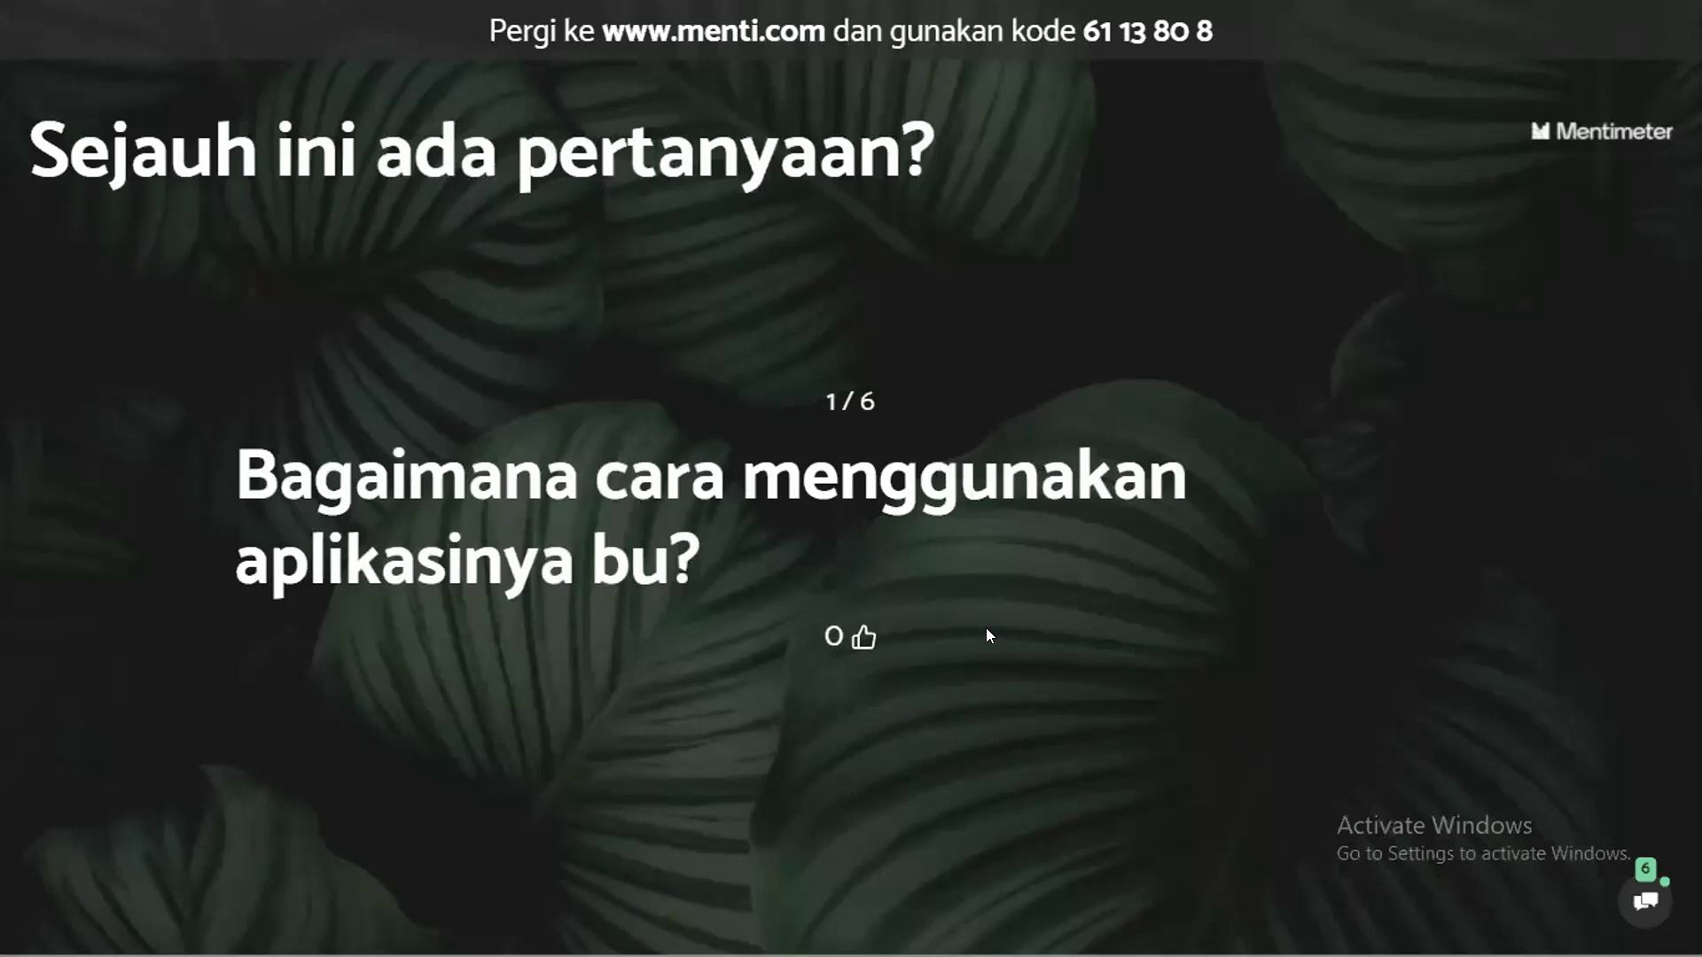
mouse_move(847, 798)
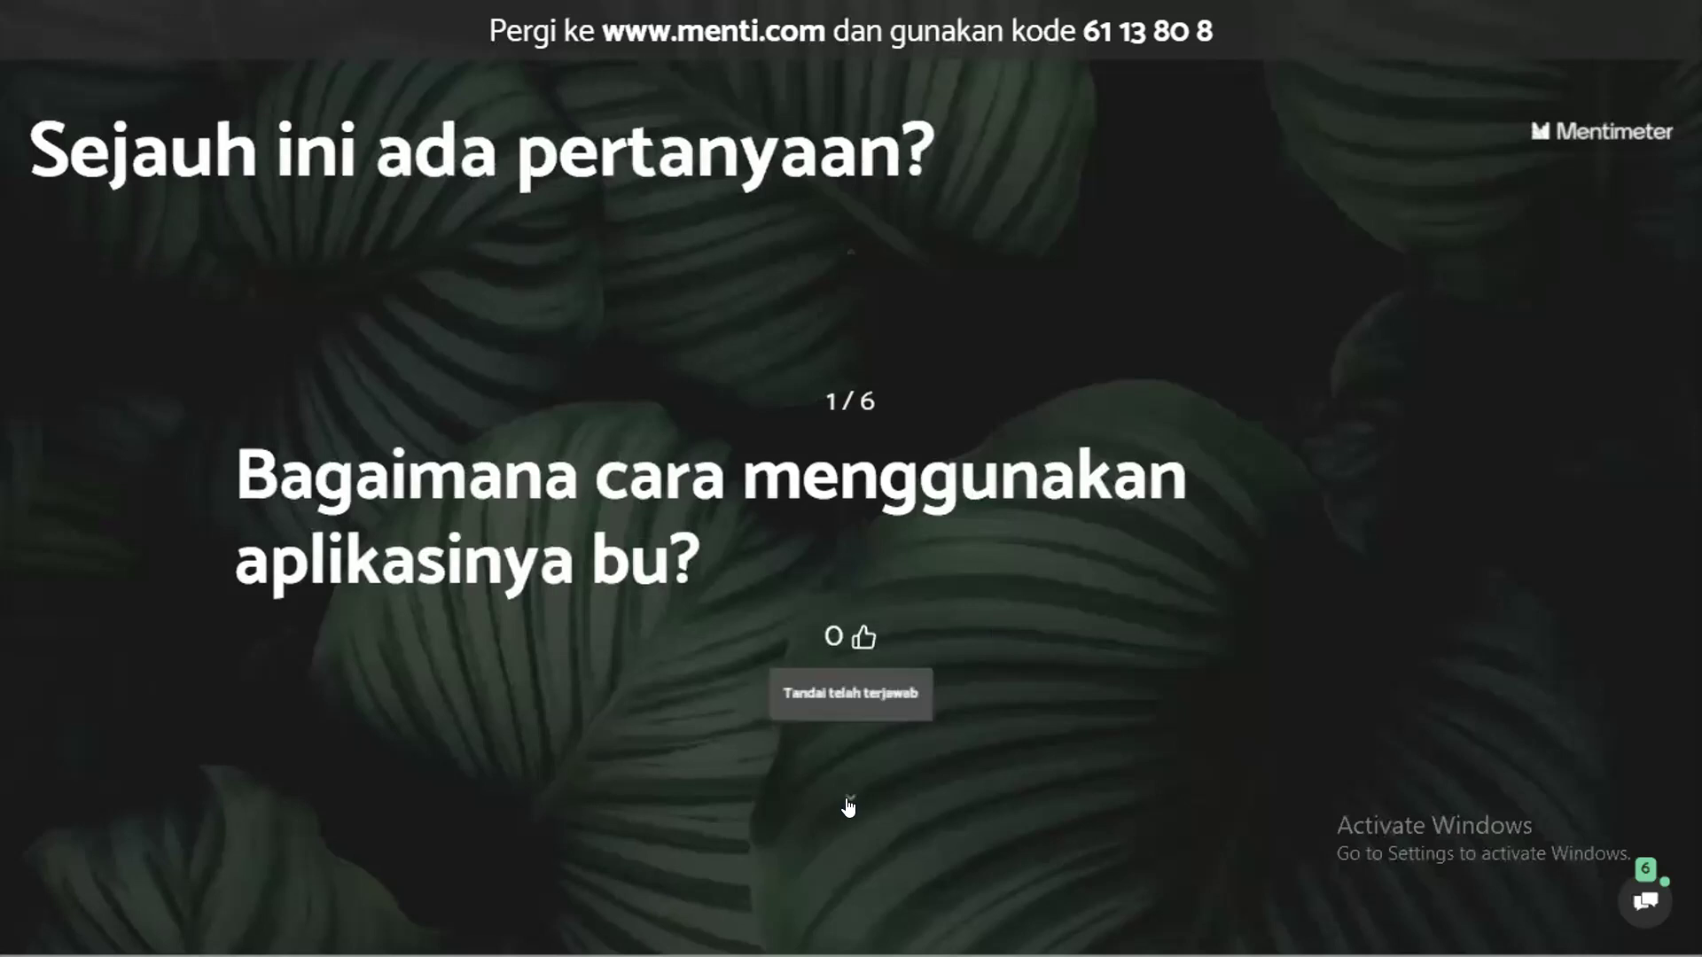
left_click(847, 797)
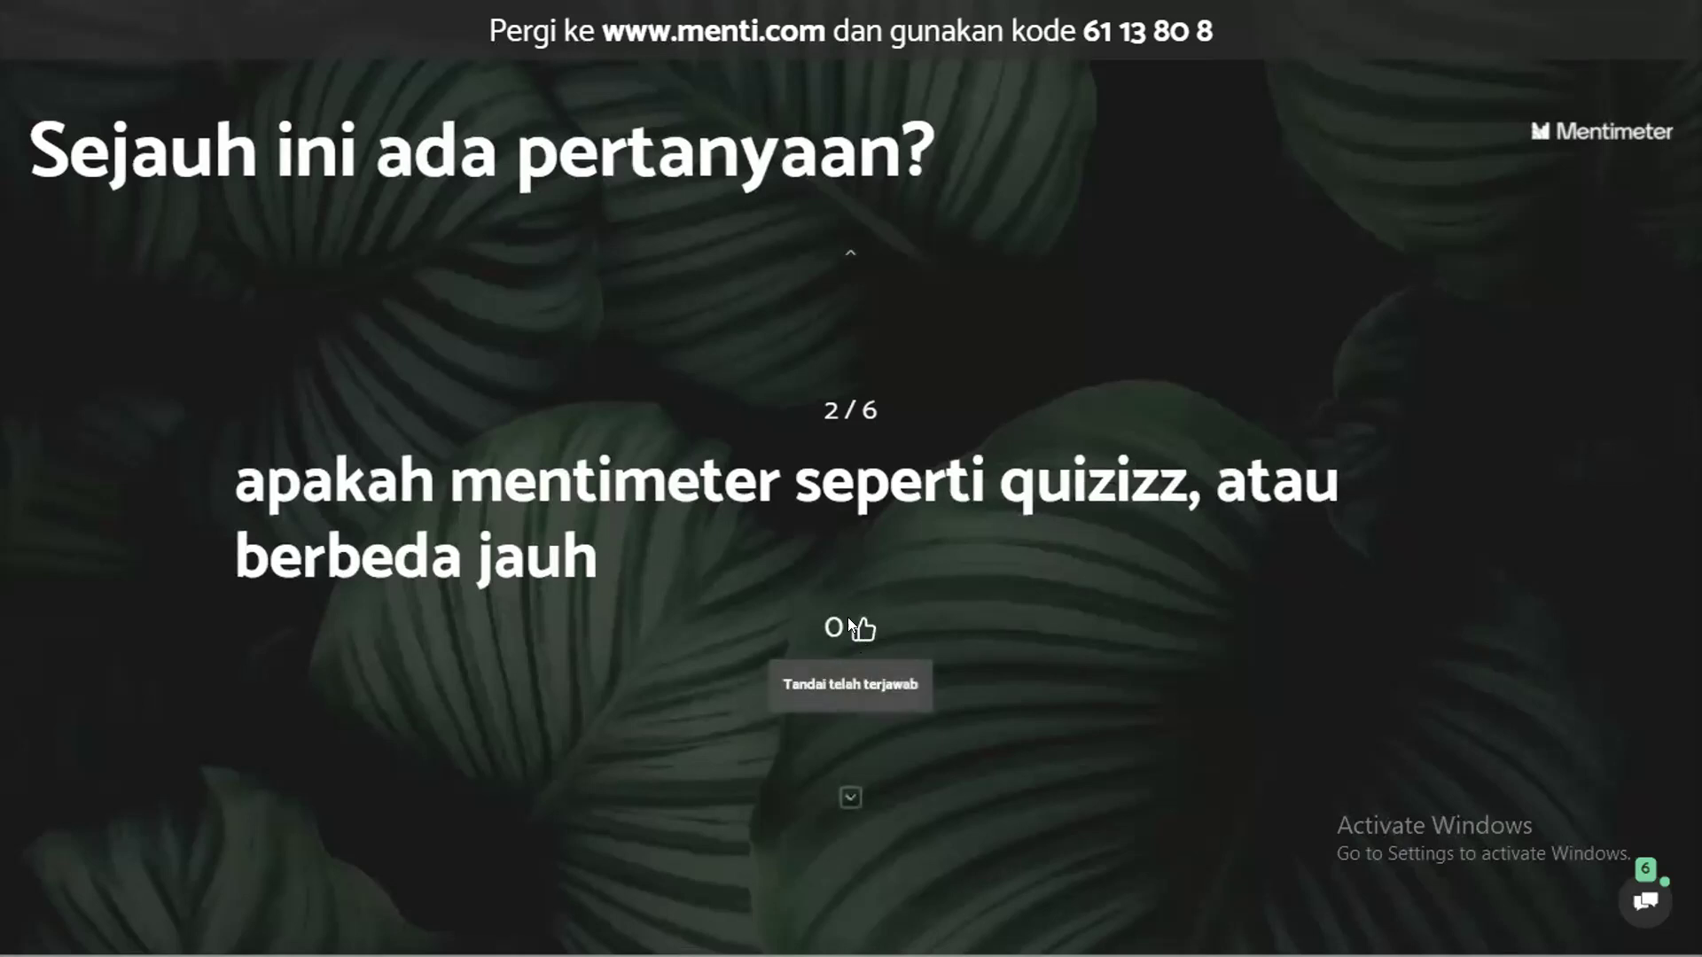
left_click(824, 687)
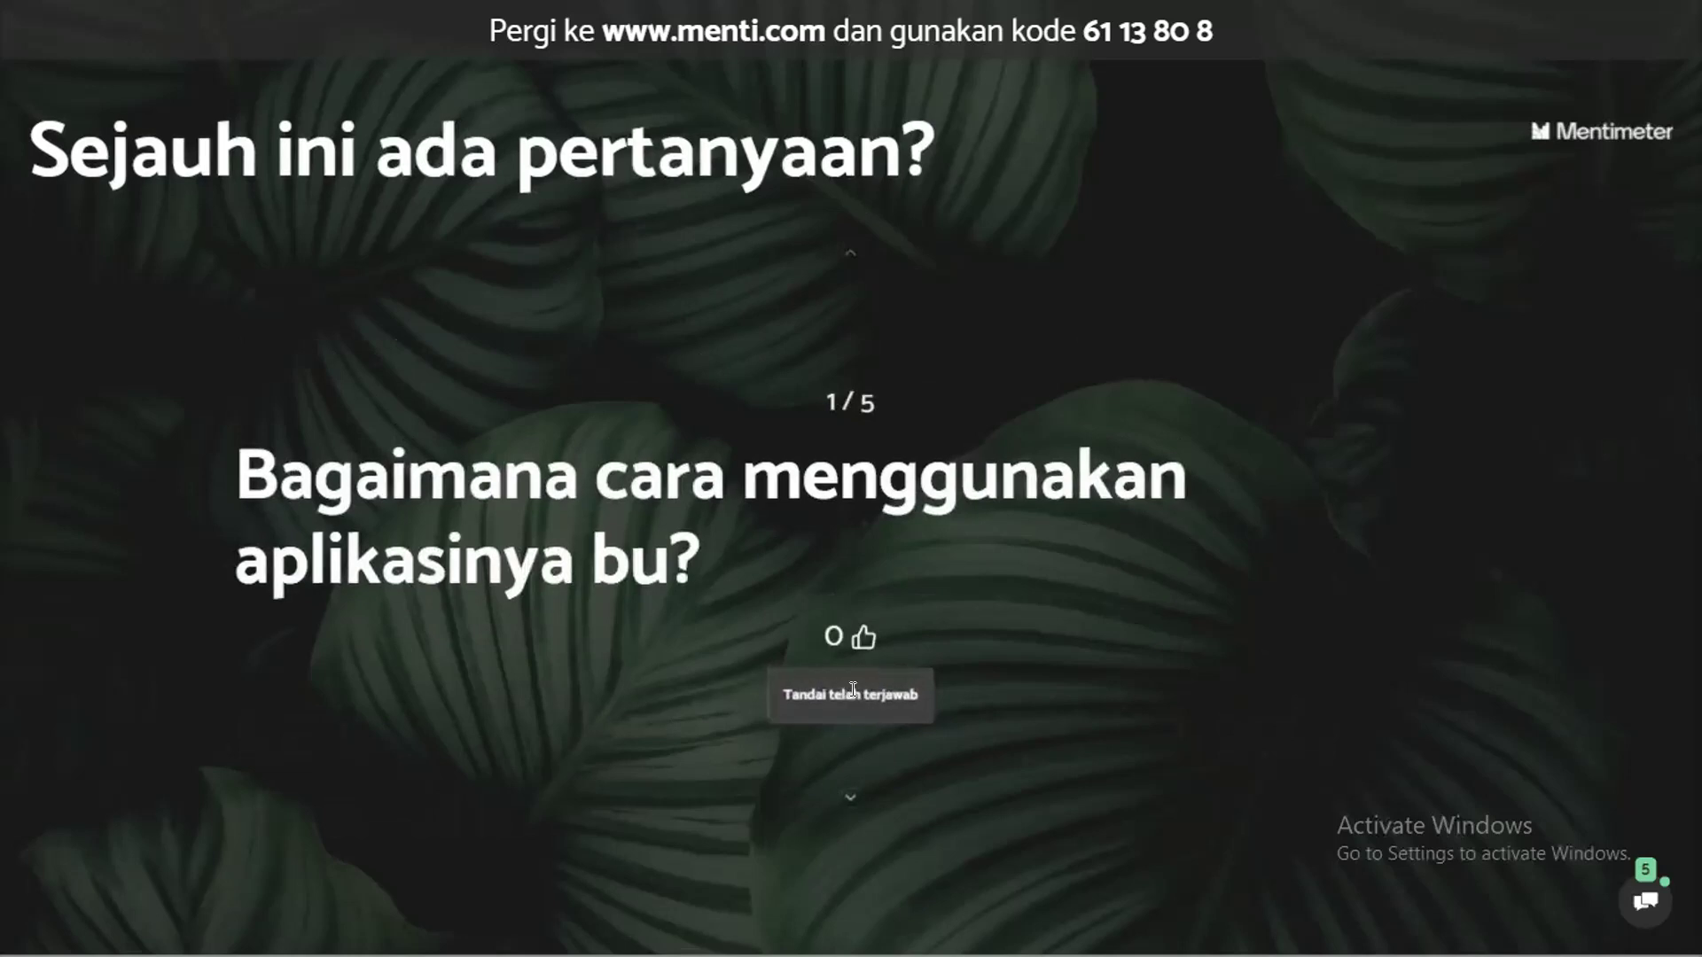
Mark the questions about how to use the app, math equations in a quiz, sharing on Zoom and data quota usage as answered.
left_click(853, 691)
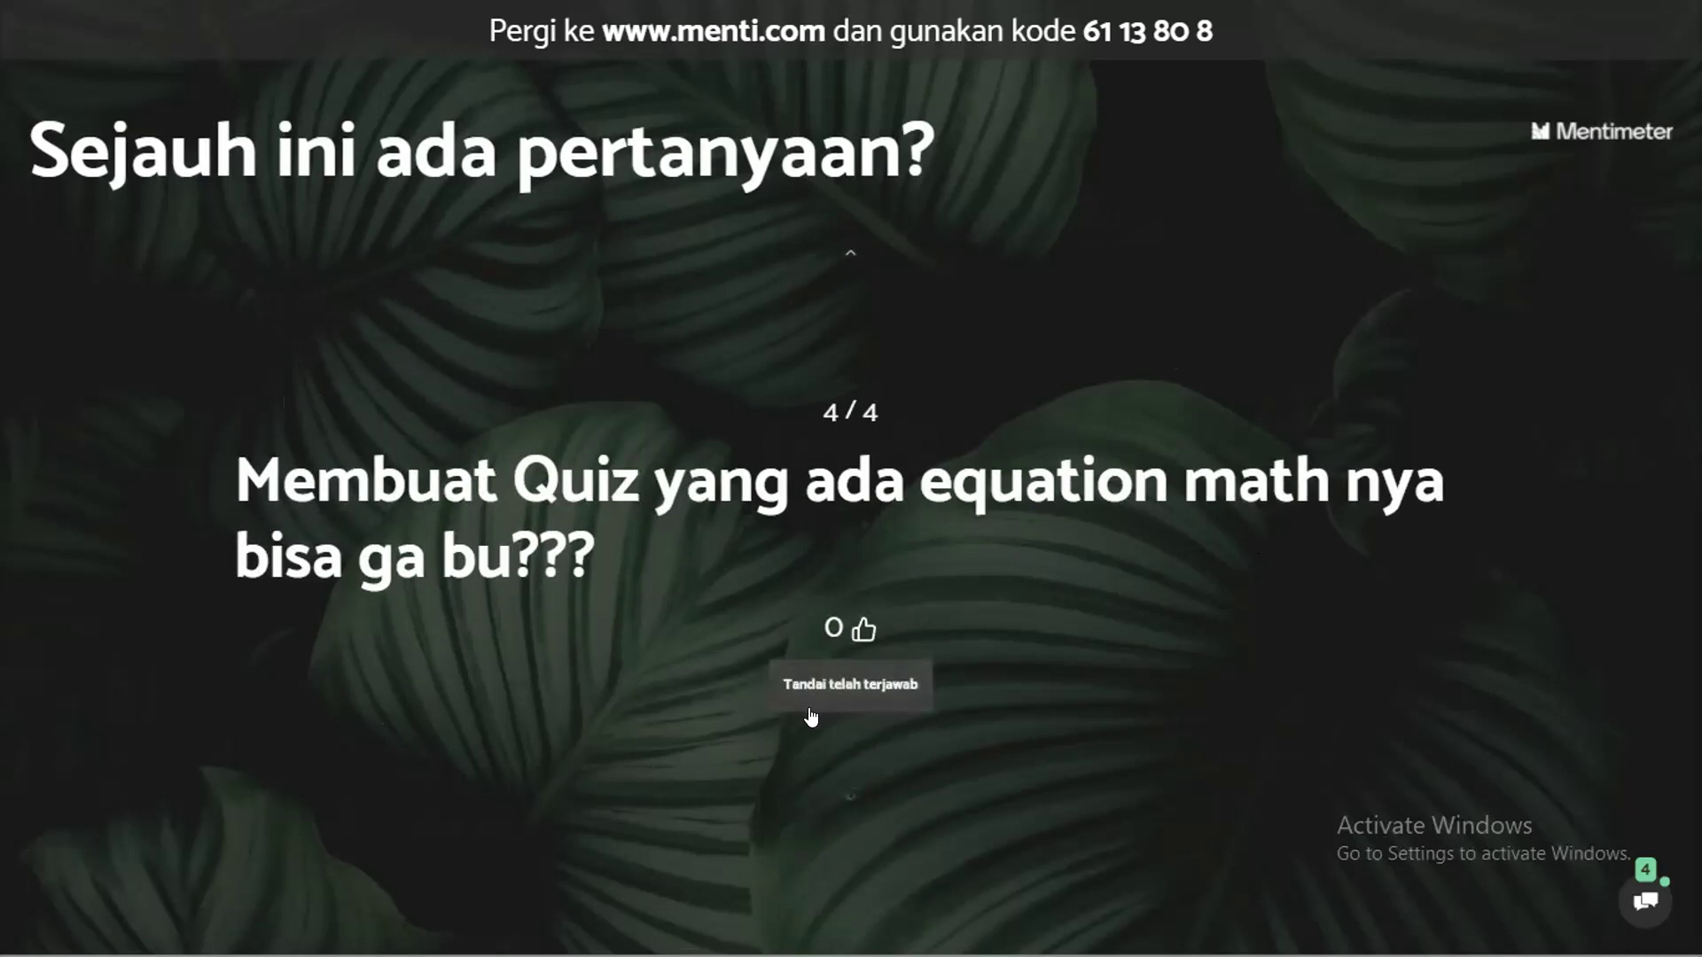
left_click(834, 691)
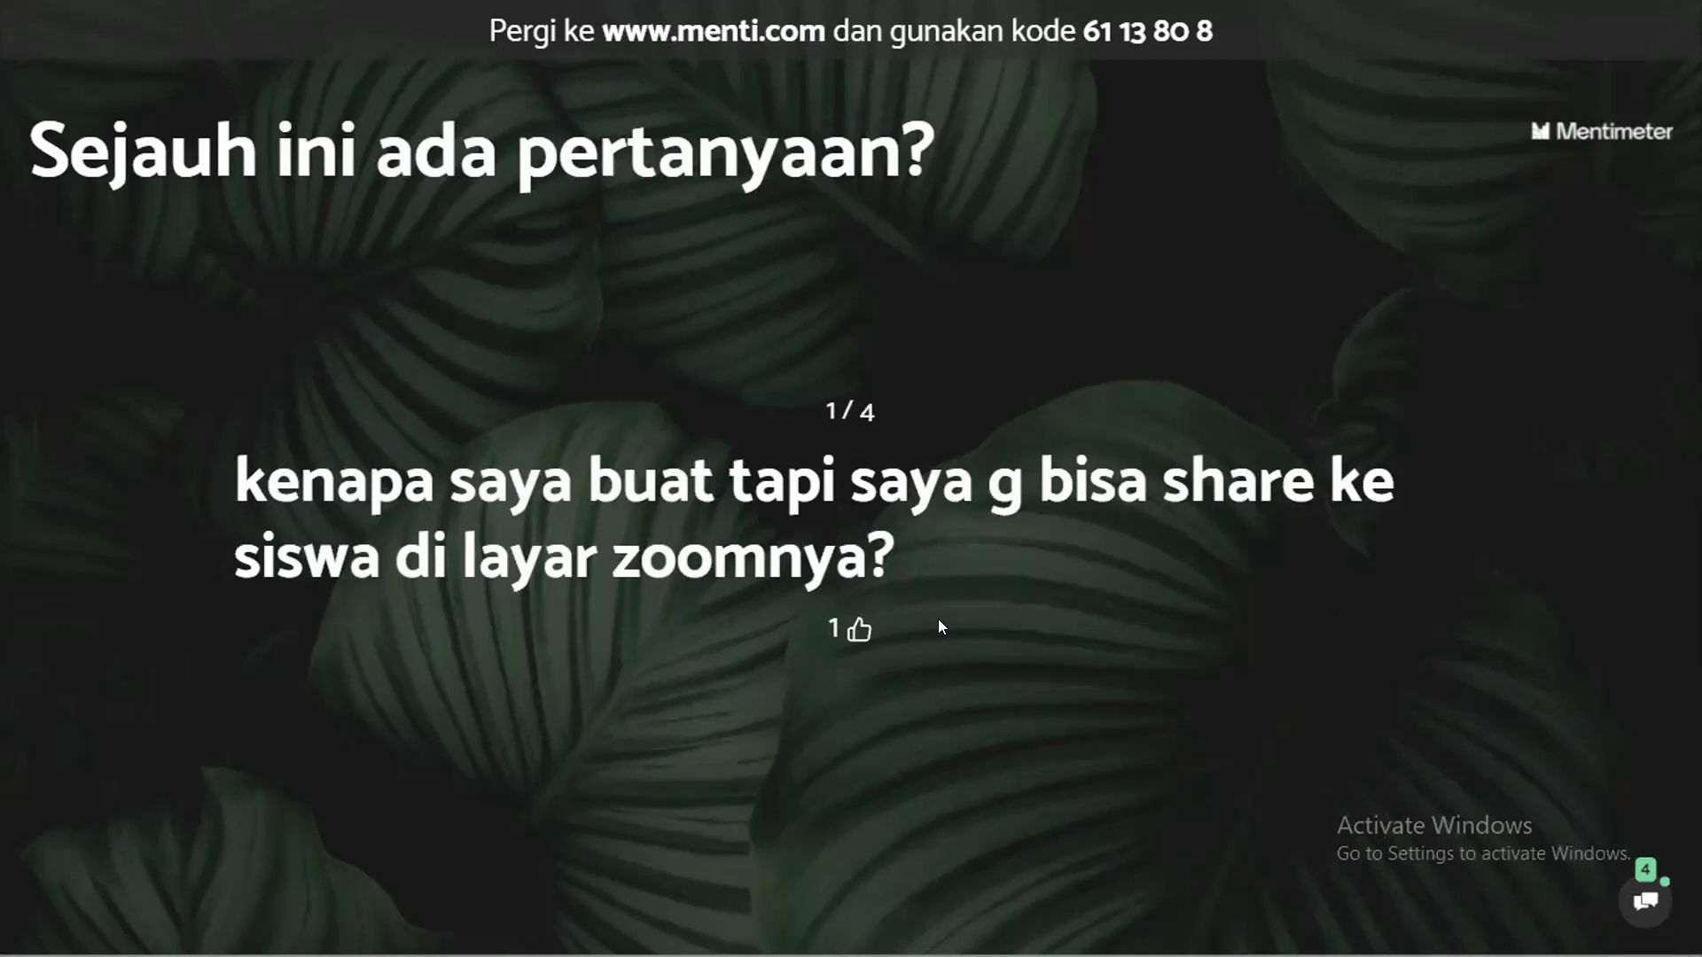
mouse_move(848, 631)
left_click(856, 682)
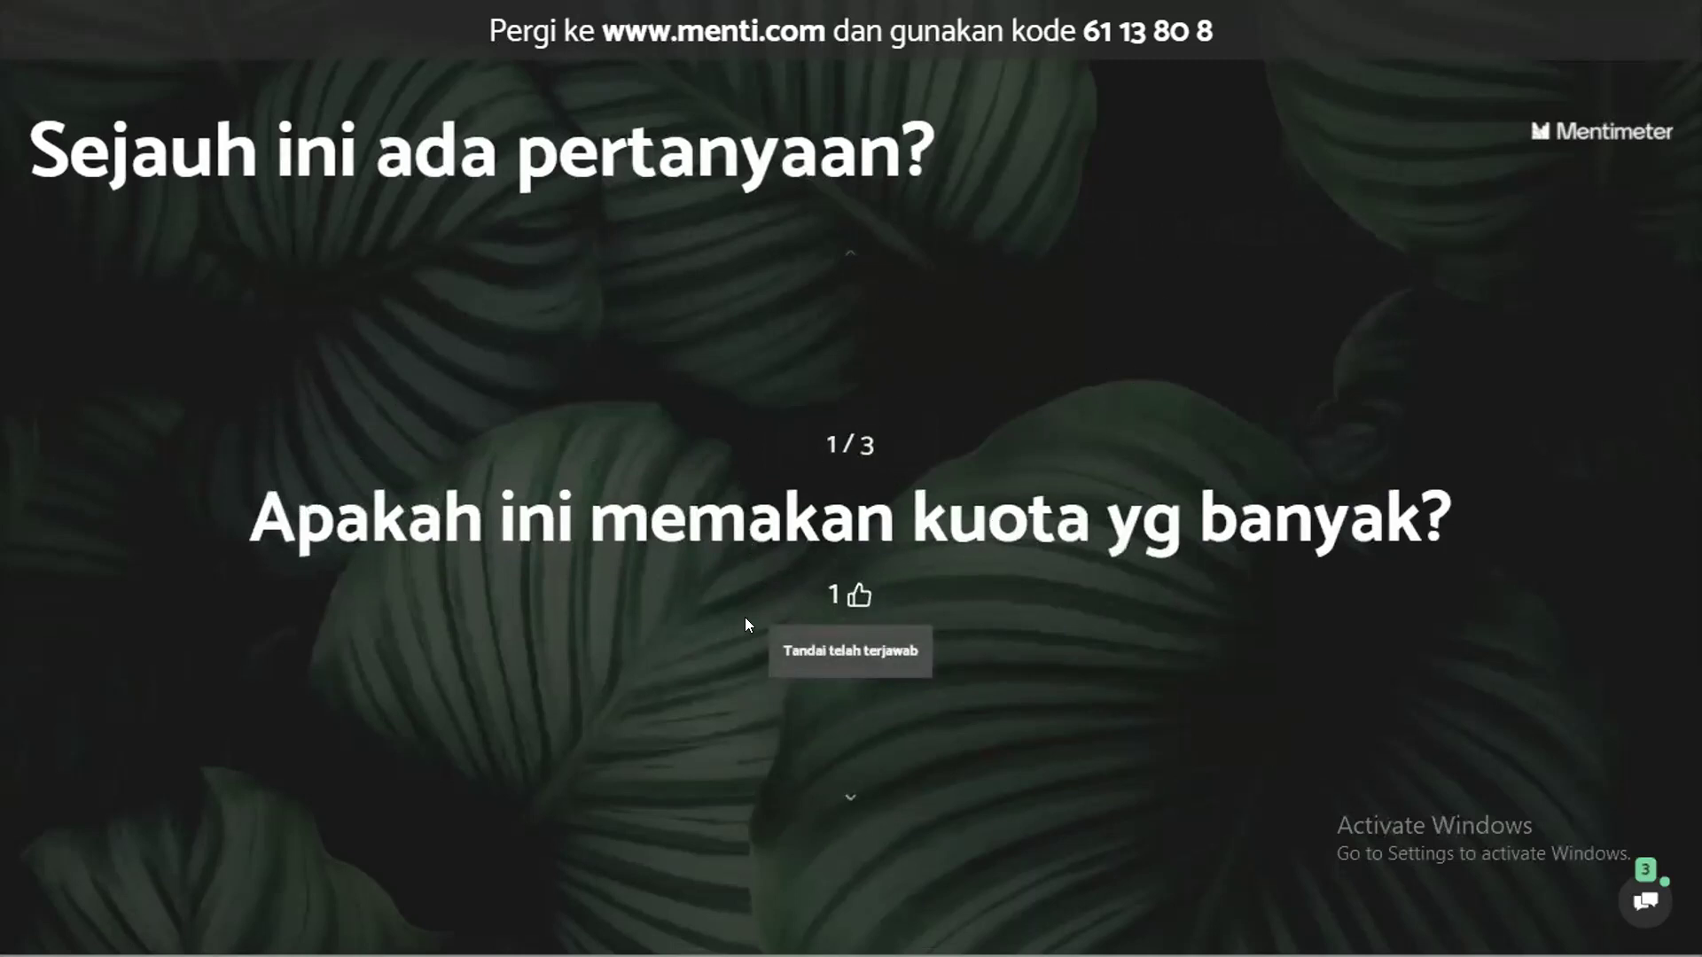
left_click(867, 653)
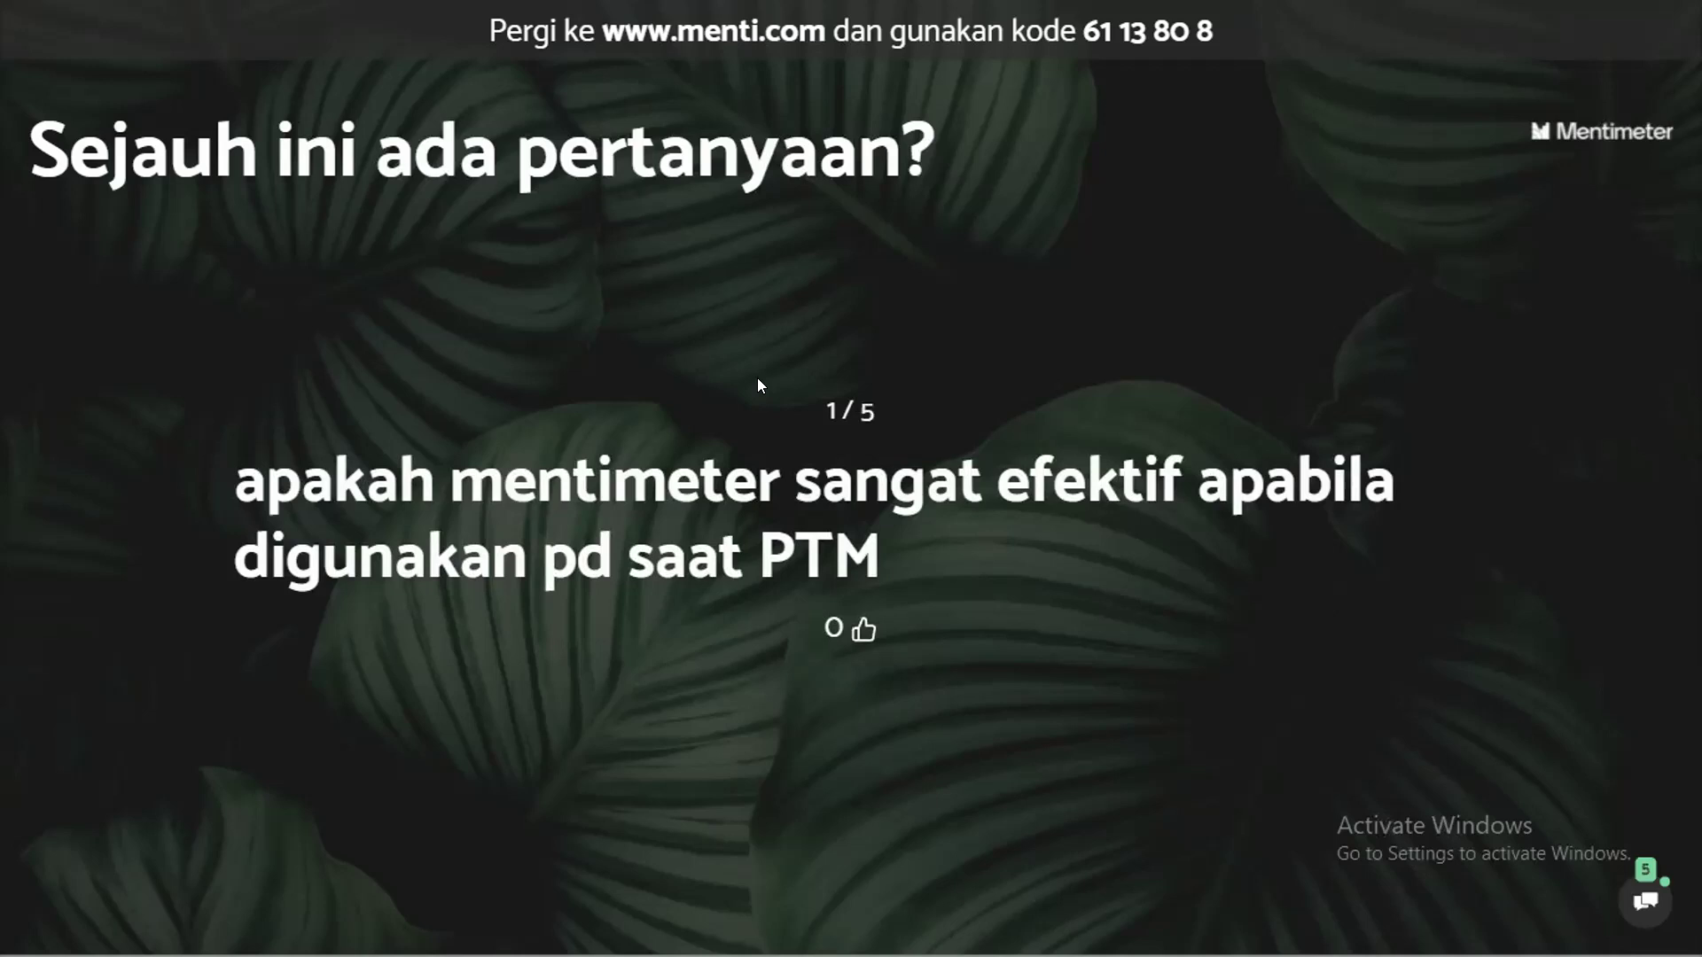
Mark the PTM effectiveness, "saya ingin tahu", ranking quiz, "ingin yang gratis" and "Metimeter Oke" entries as answered.
mouse_move(834, 697)
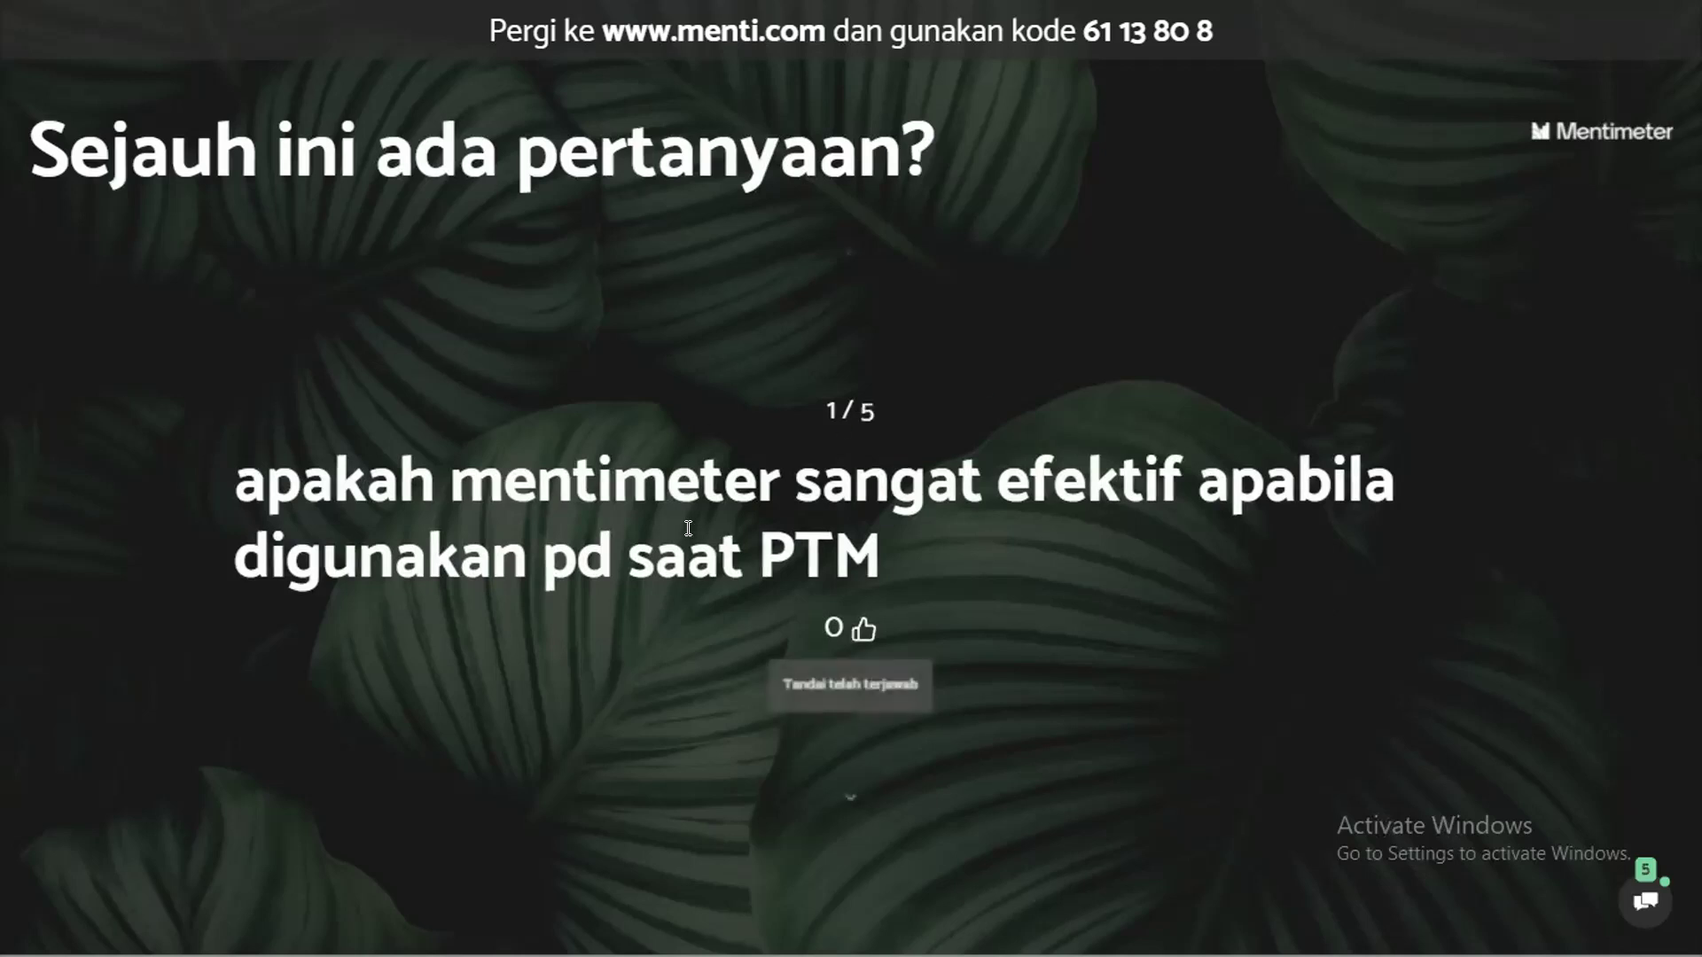
left_click(864, 696)
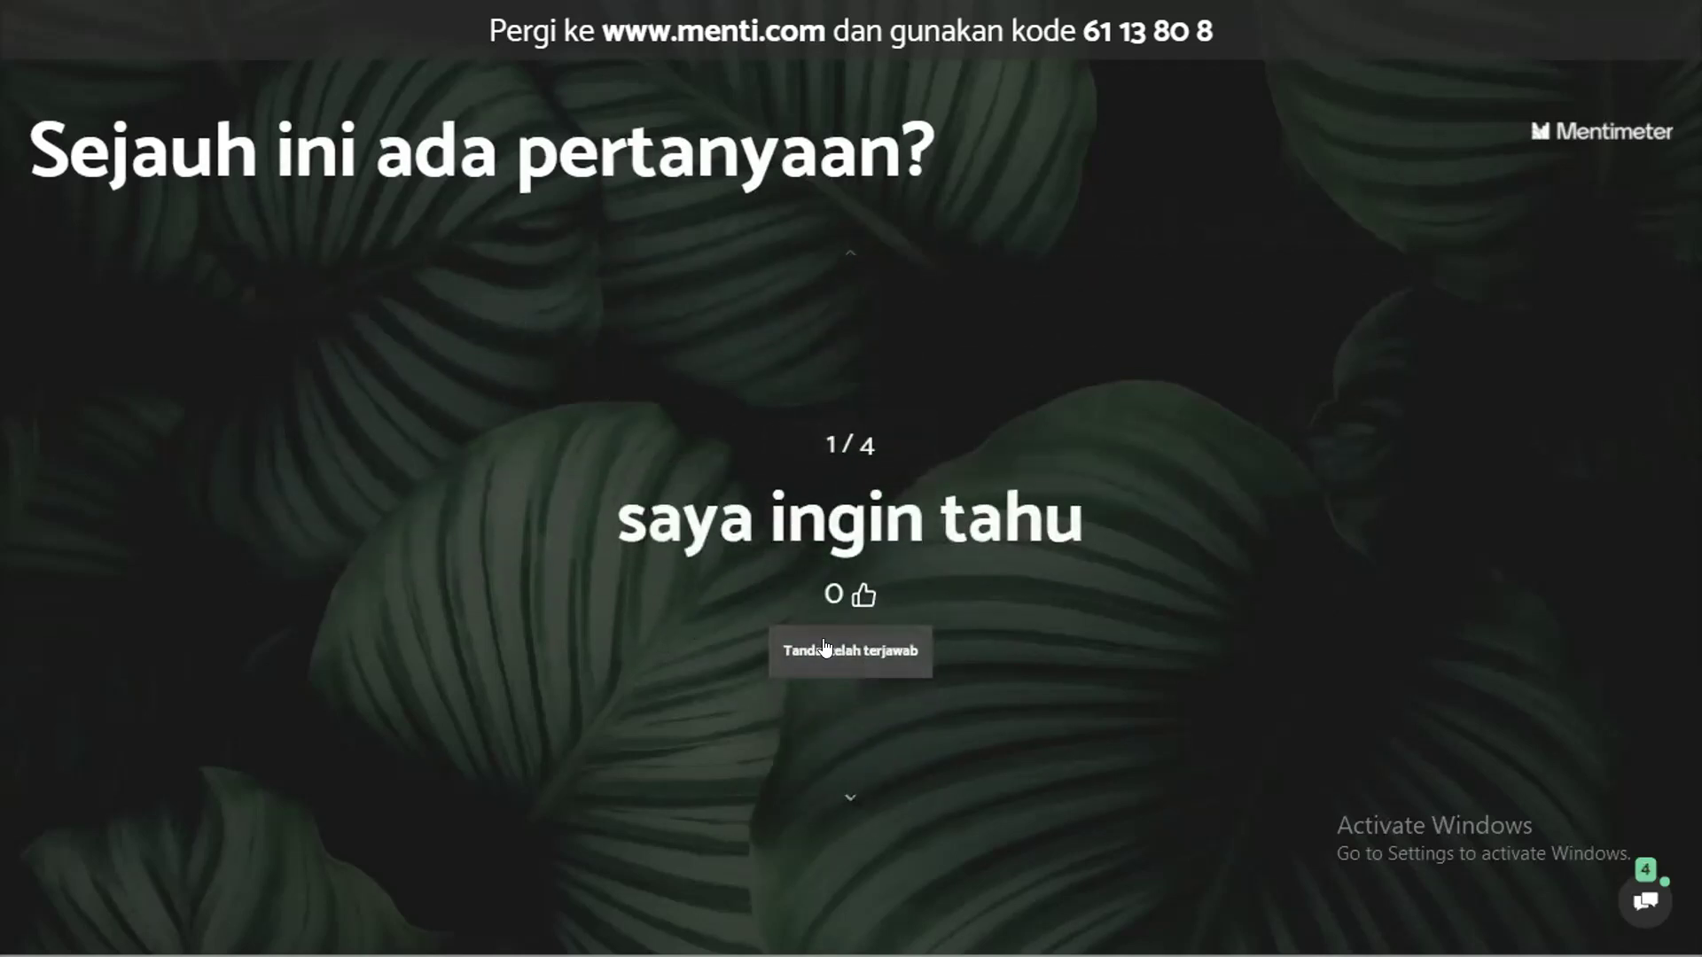
left_click(829, 656)
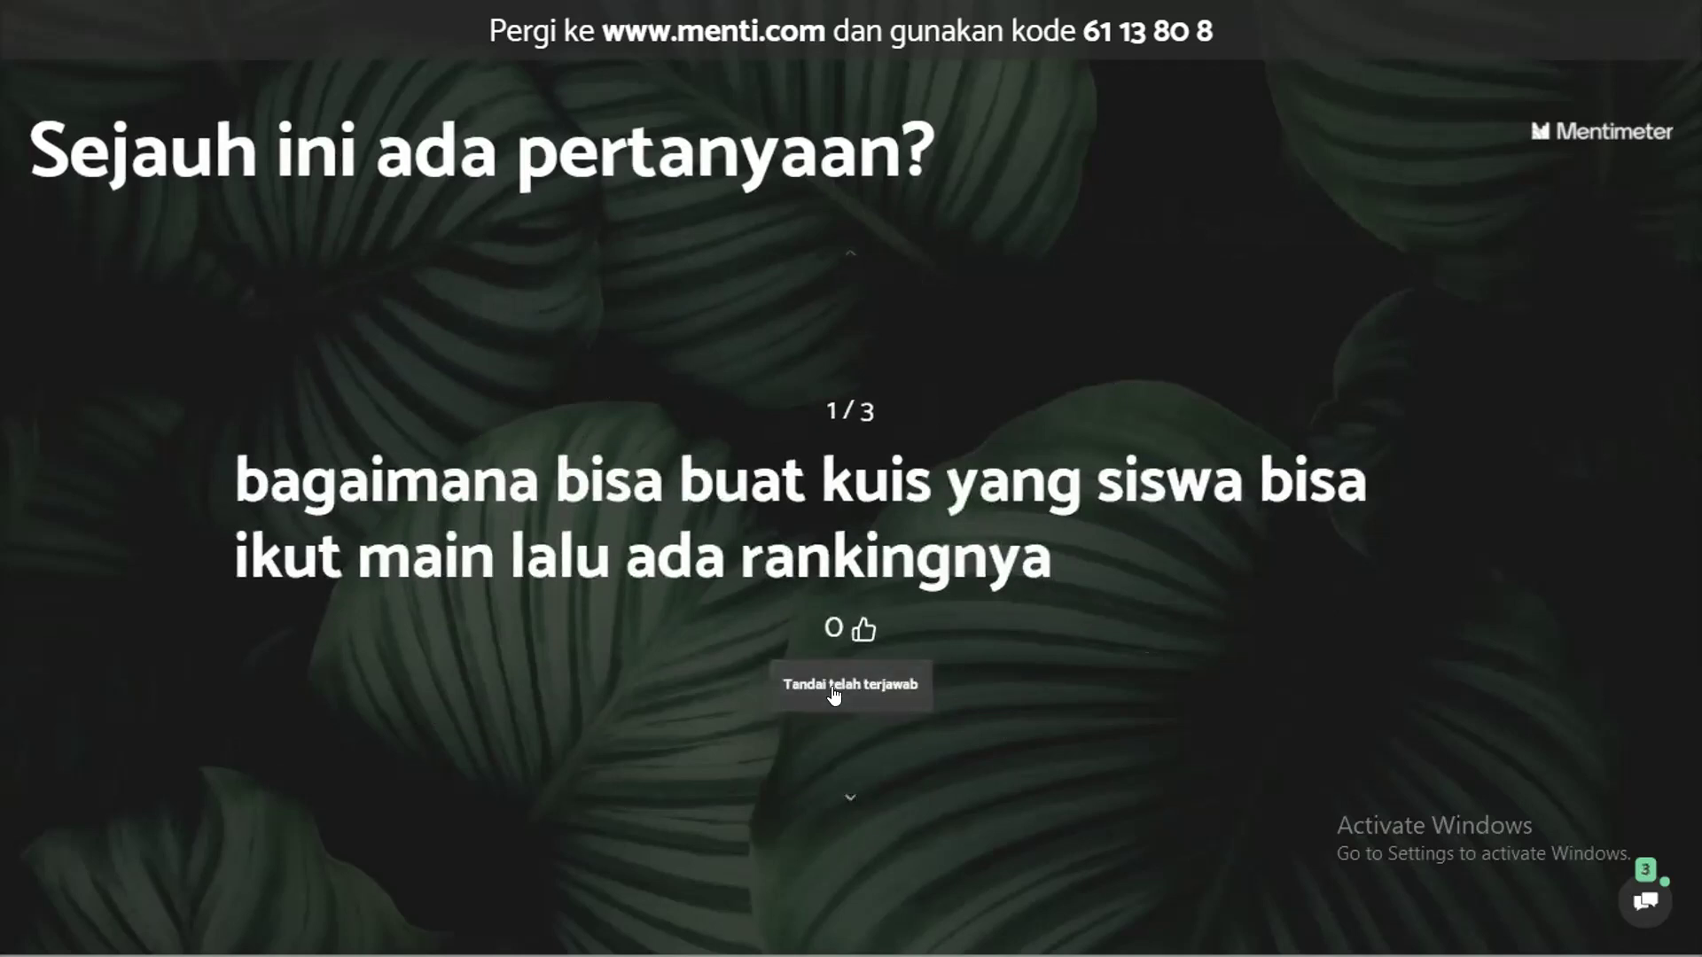
left_click(833, 694)
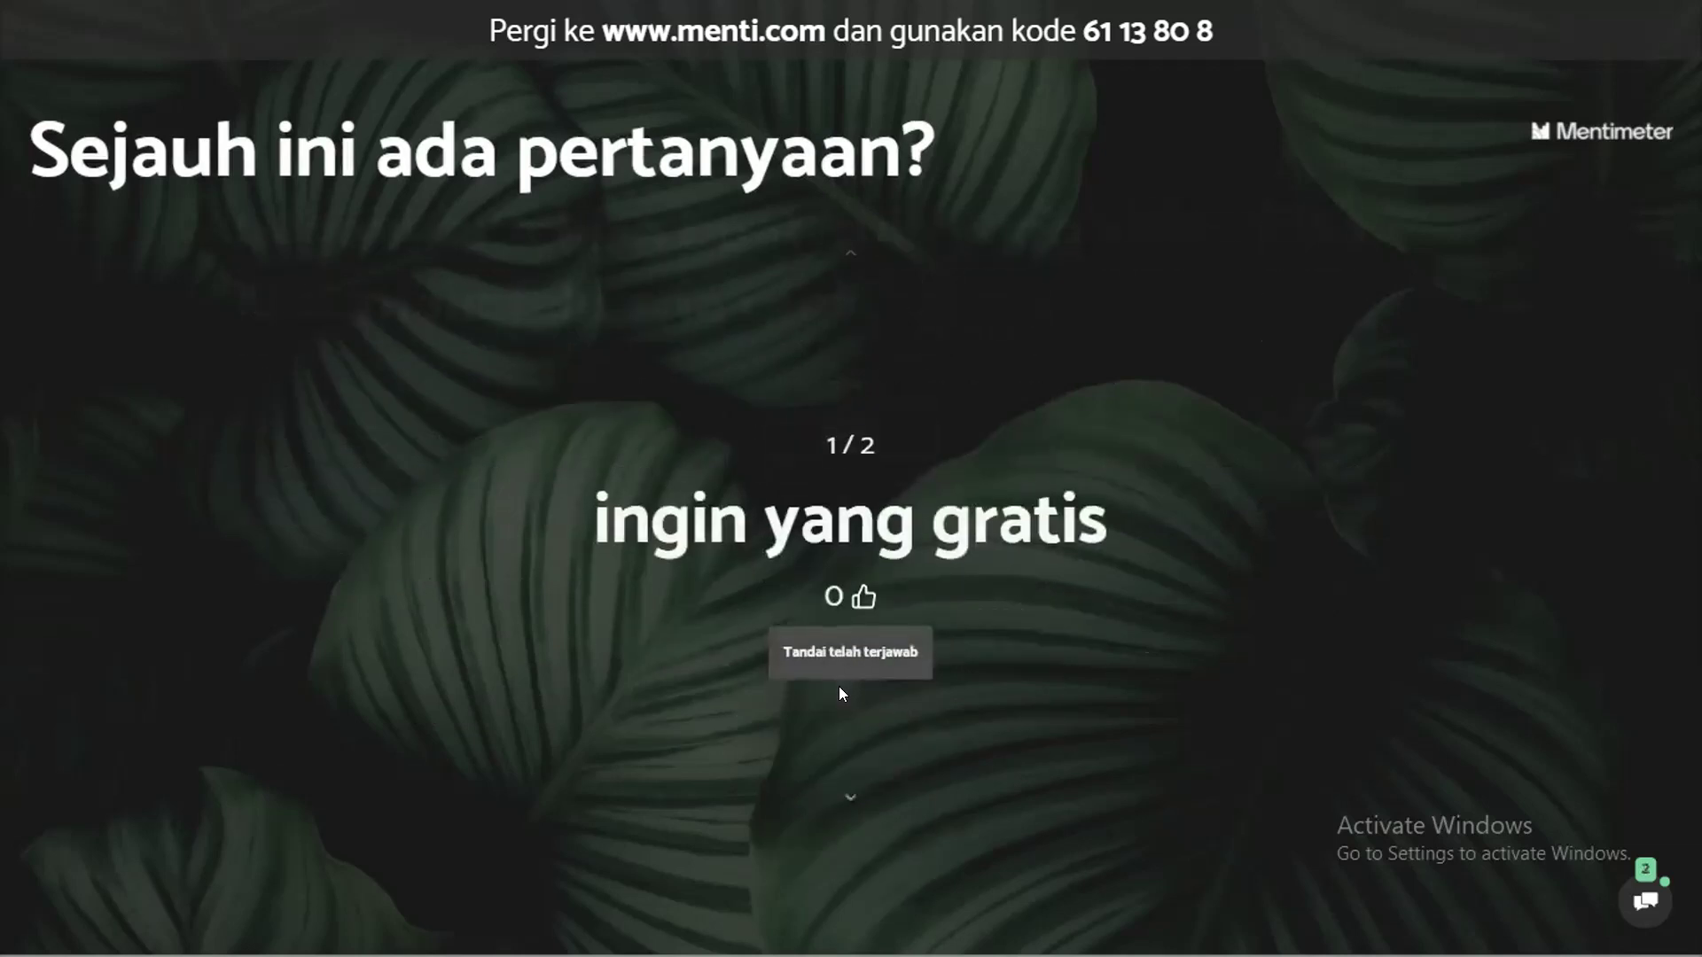
left_click(830, 654)
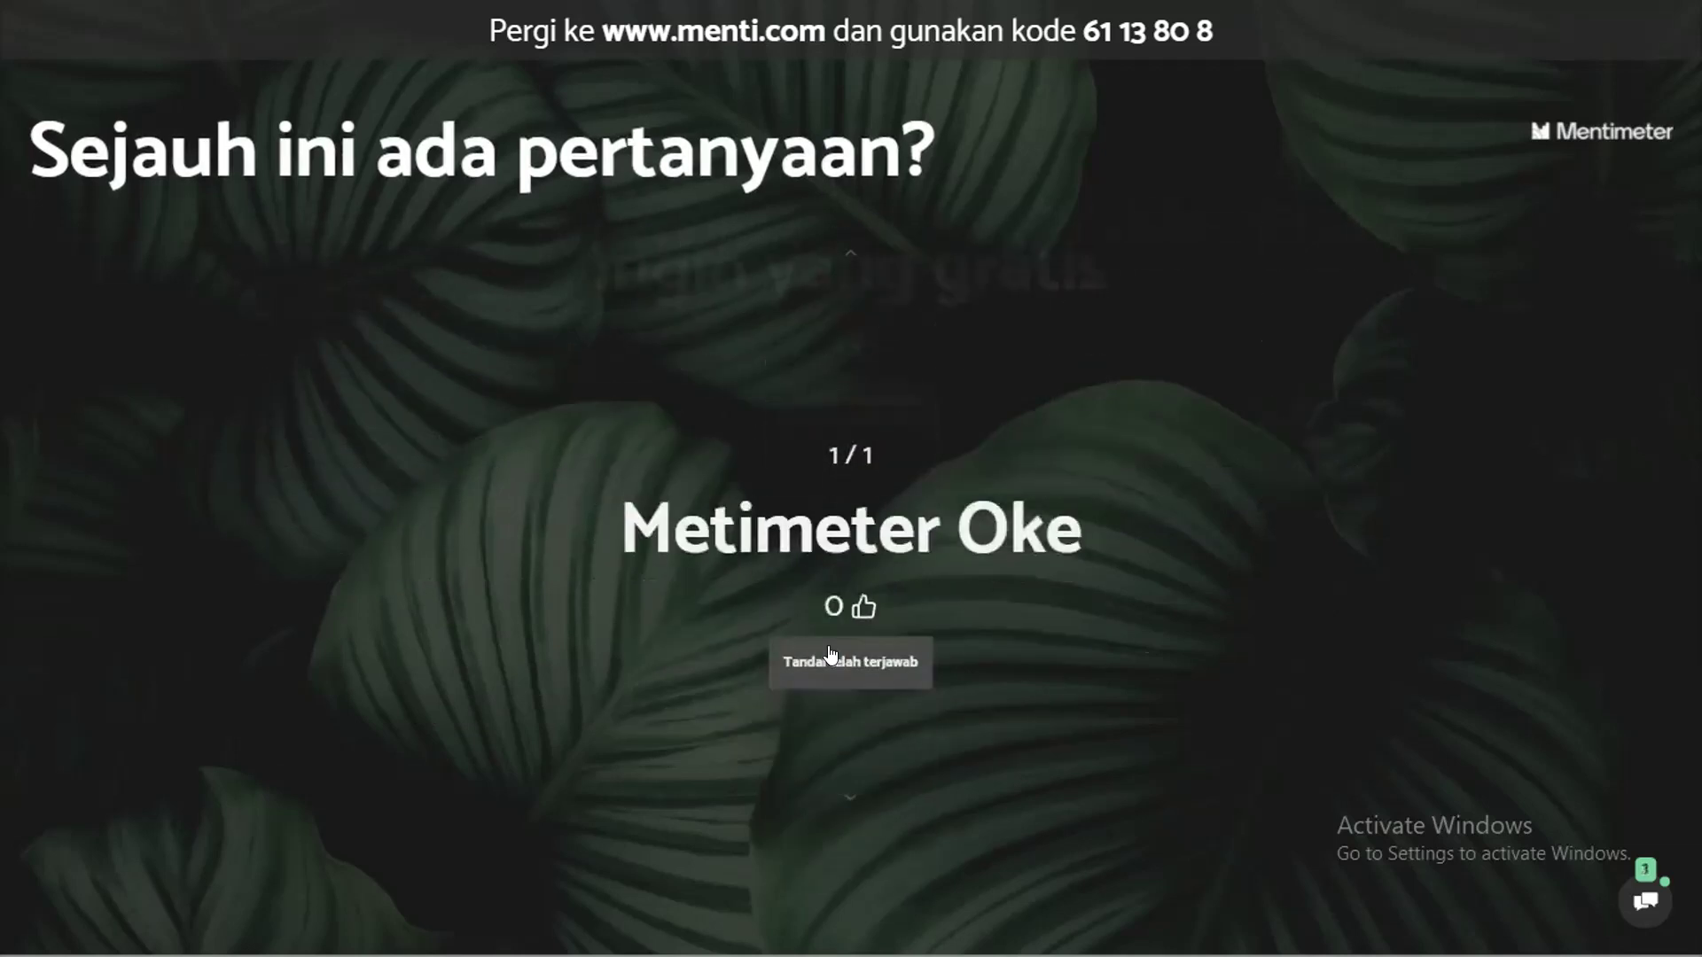
left_click(864, 652)
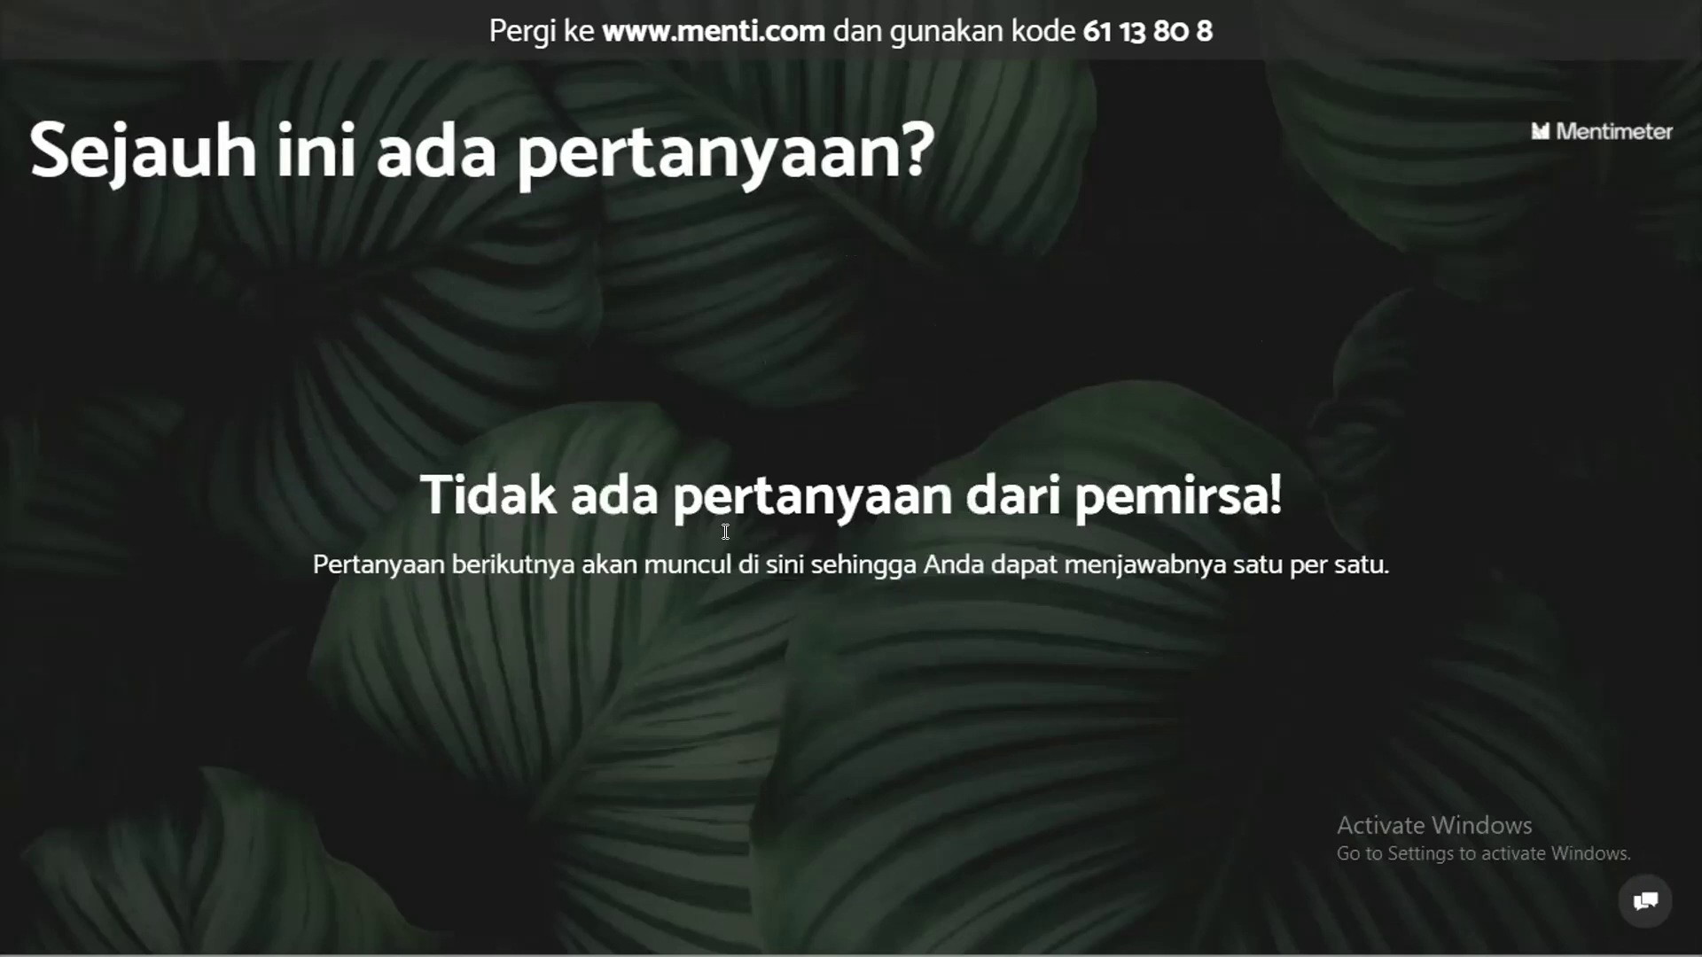
End the full-screen presentation and open a guest (Tamu) browser window.
key("Right")
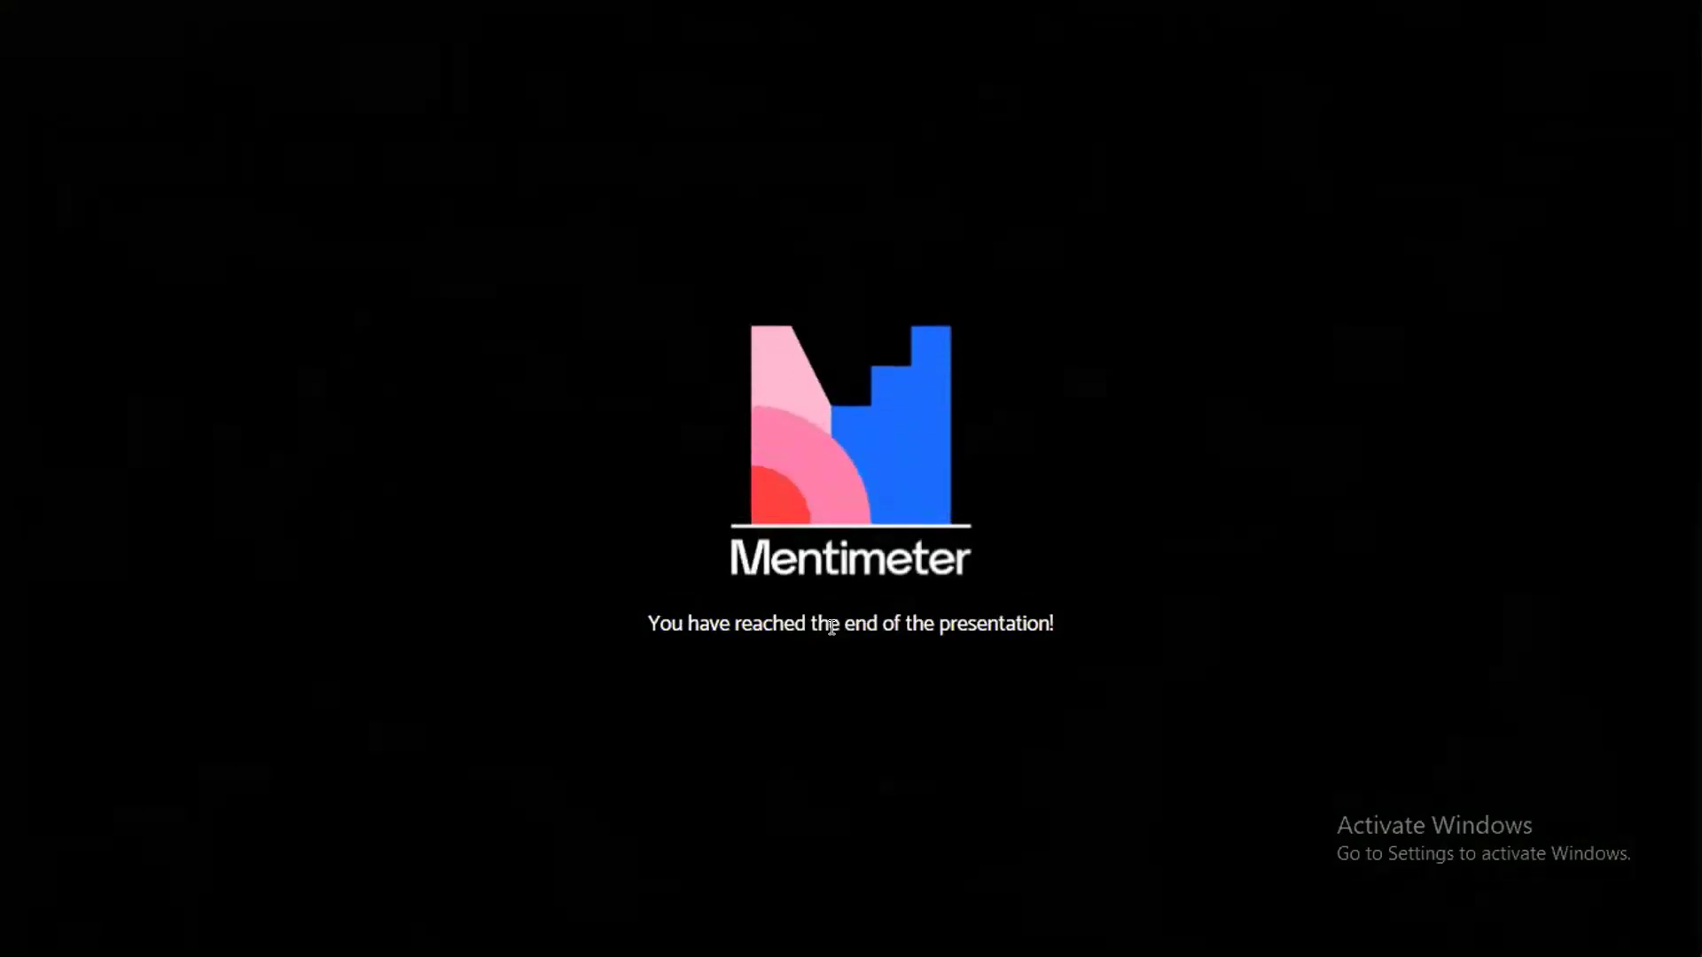
key("Escape")
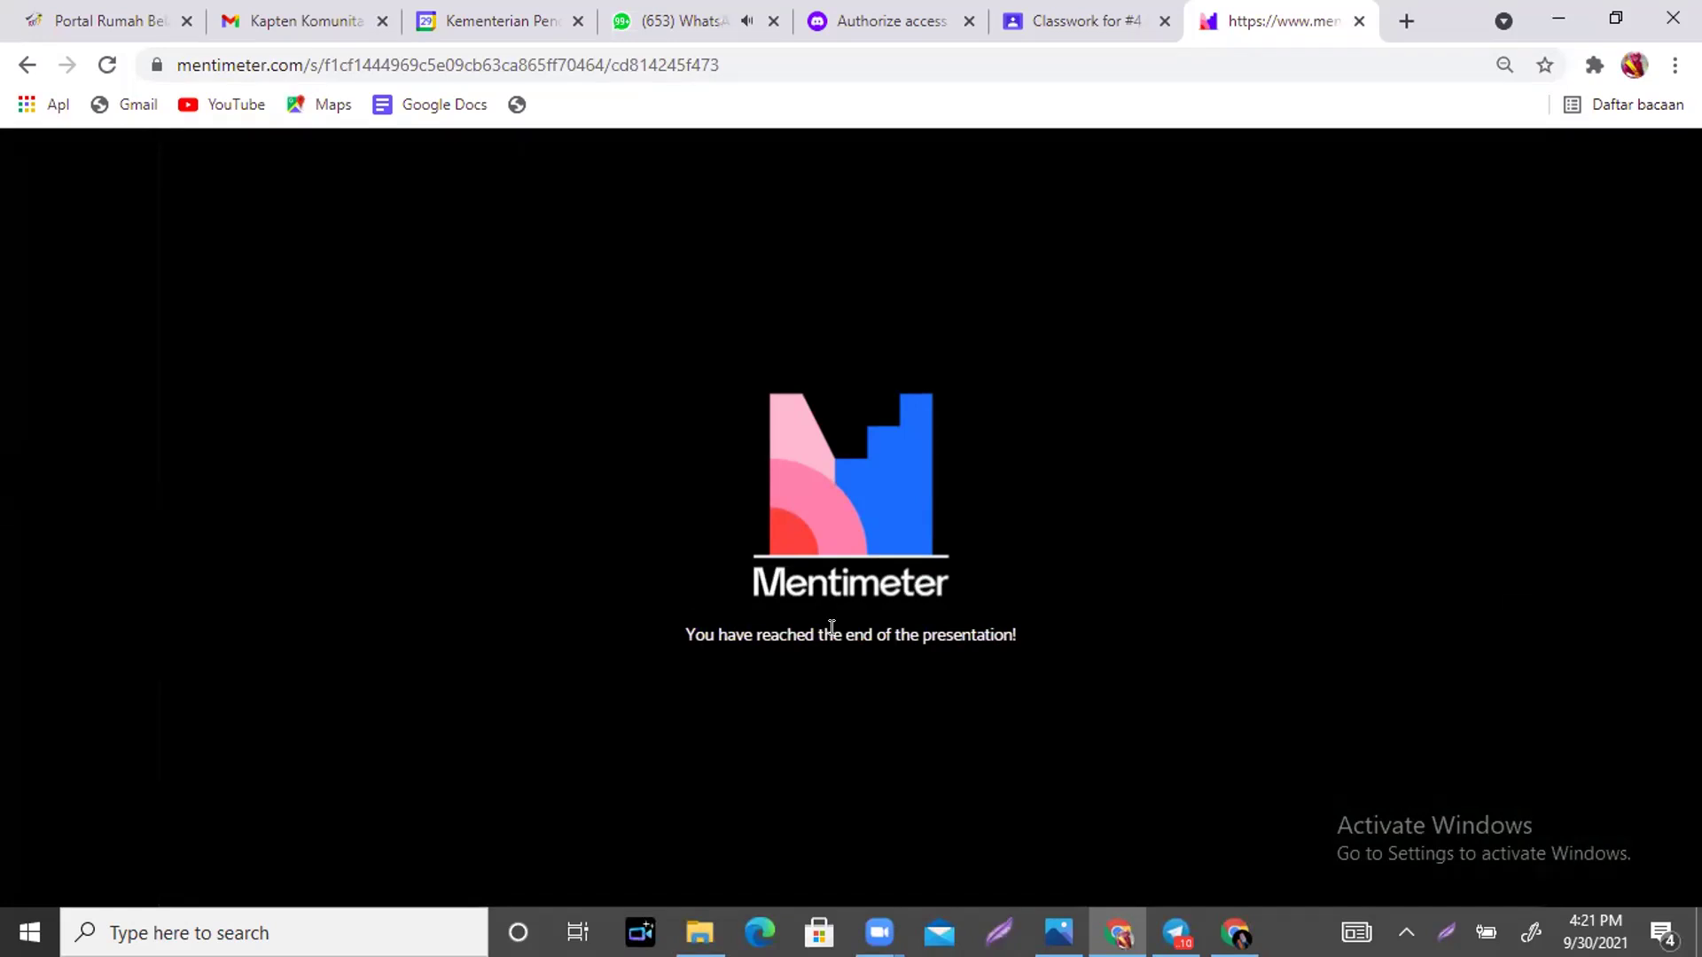
left_click(1633, 65)
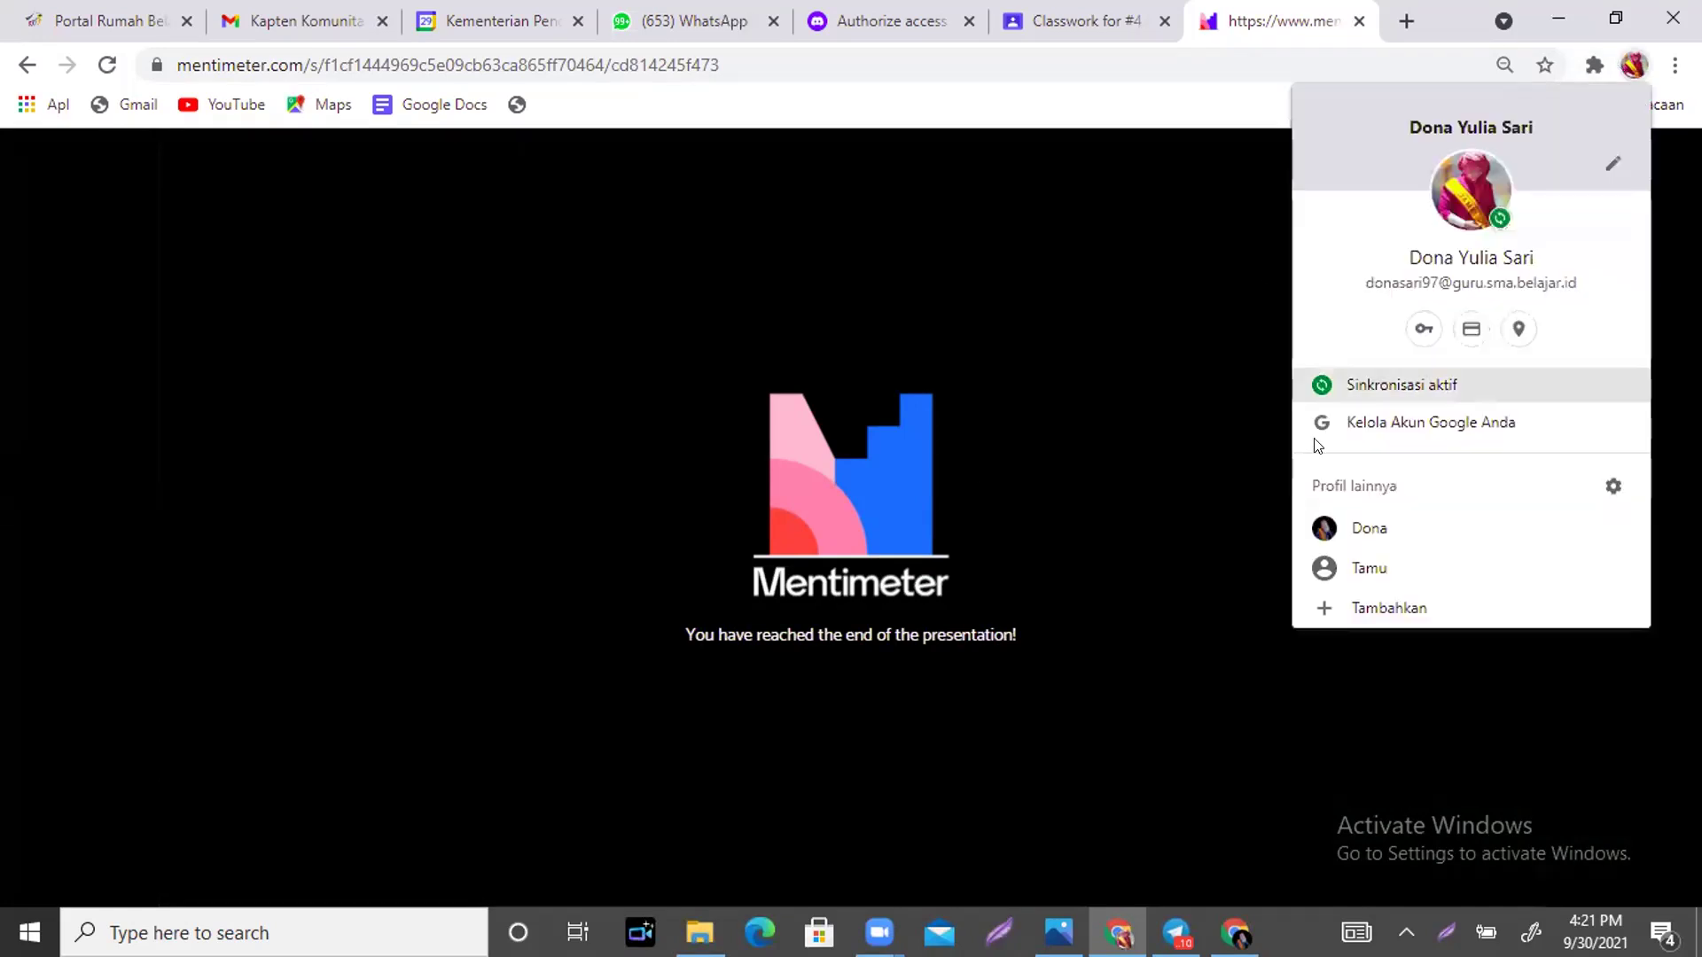
left_click(1393, 551)
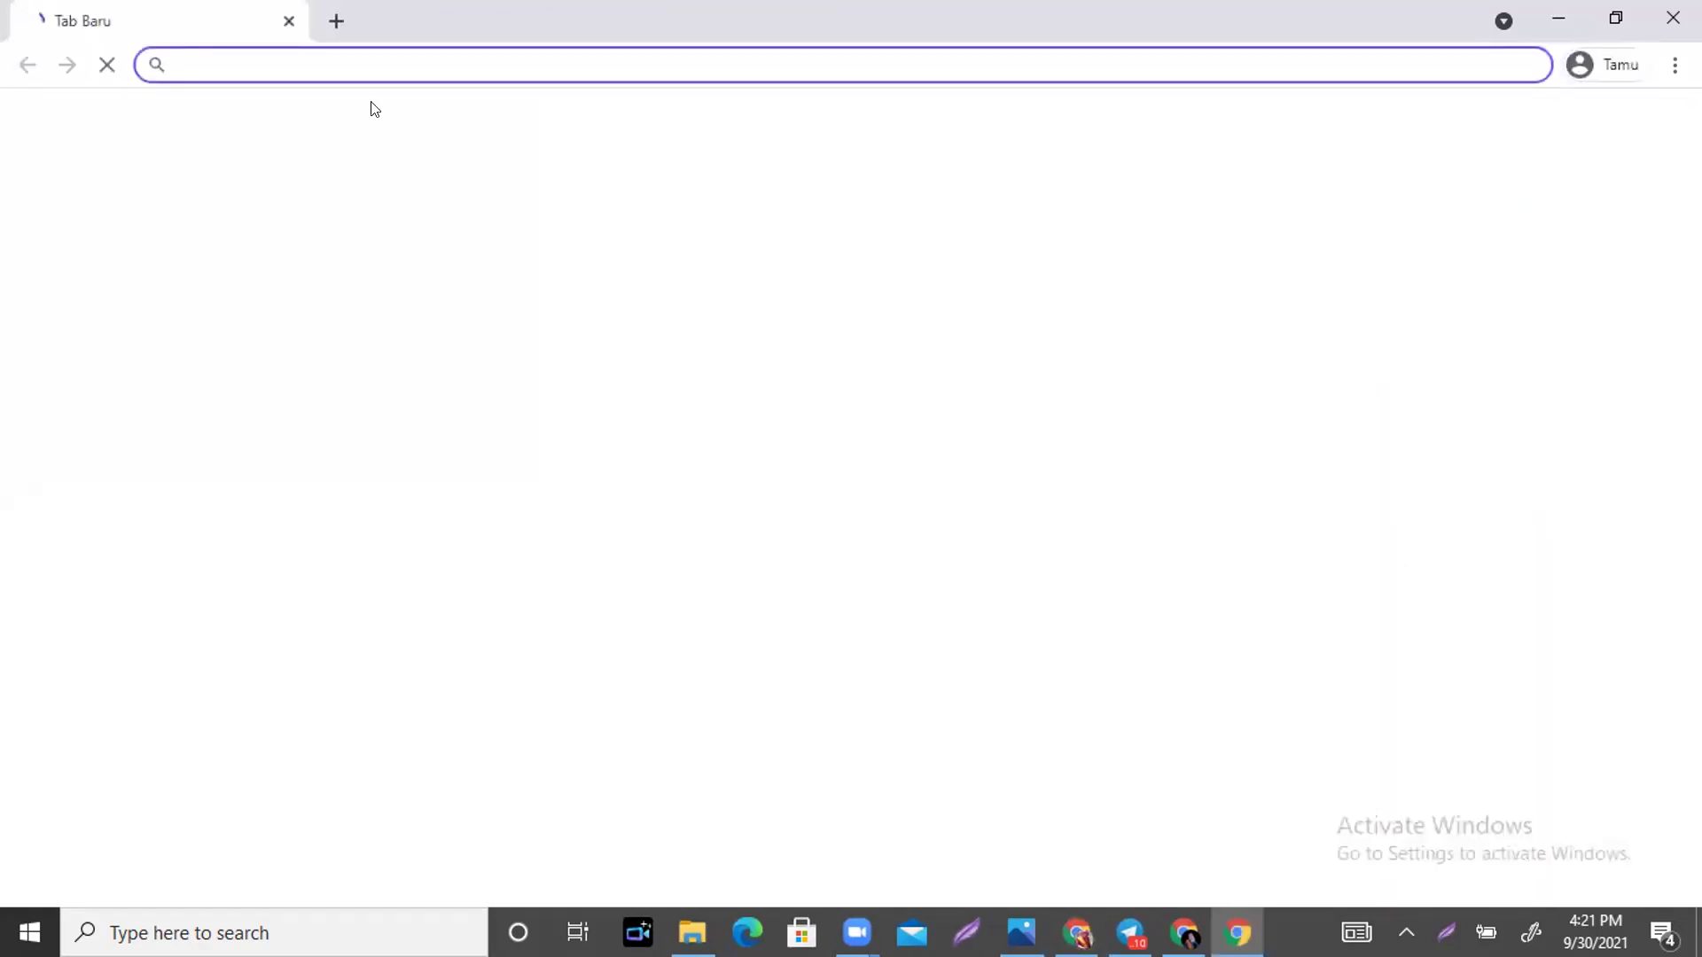
Search Google for "mentimeter" in the guest window.
left_click(507, 69)
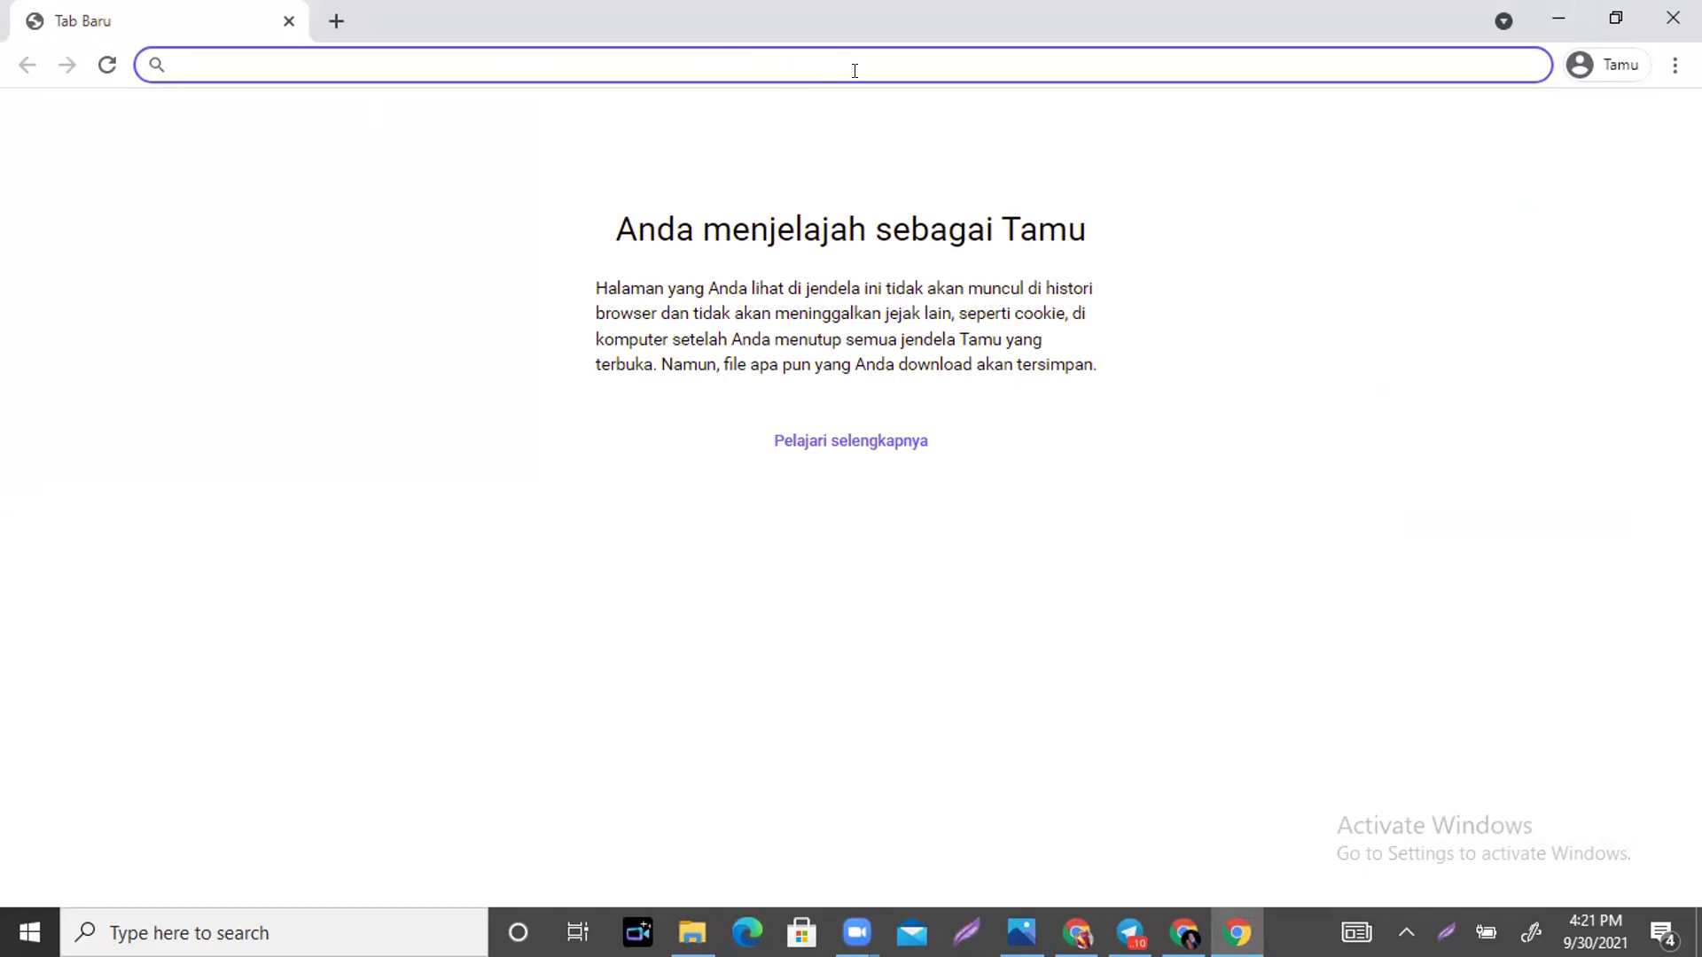
type("ment")
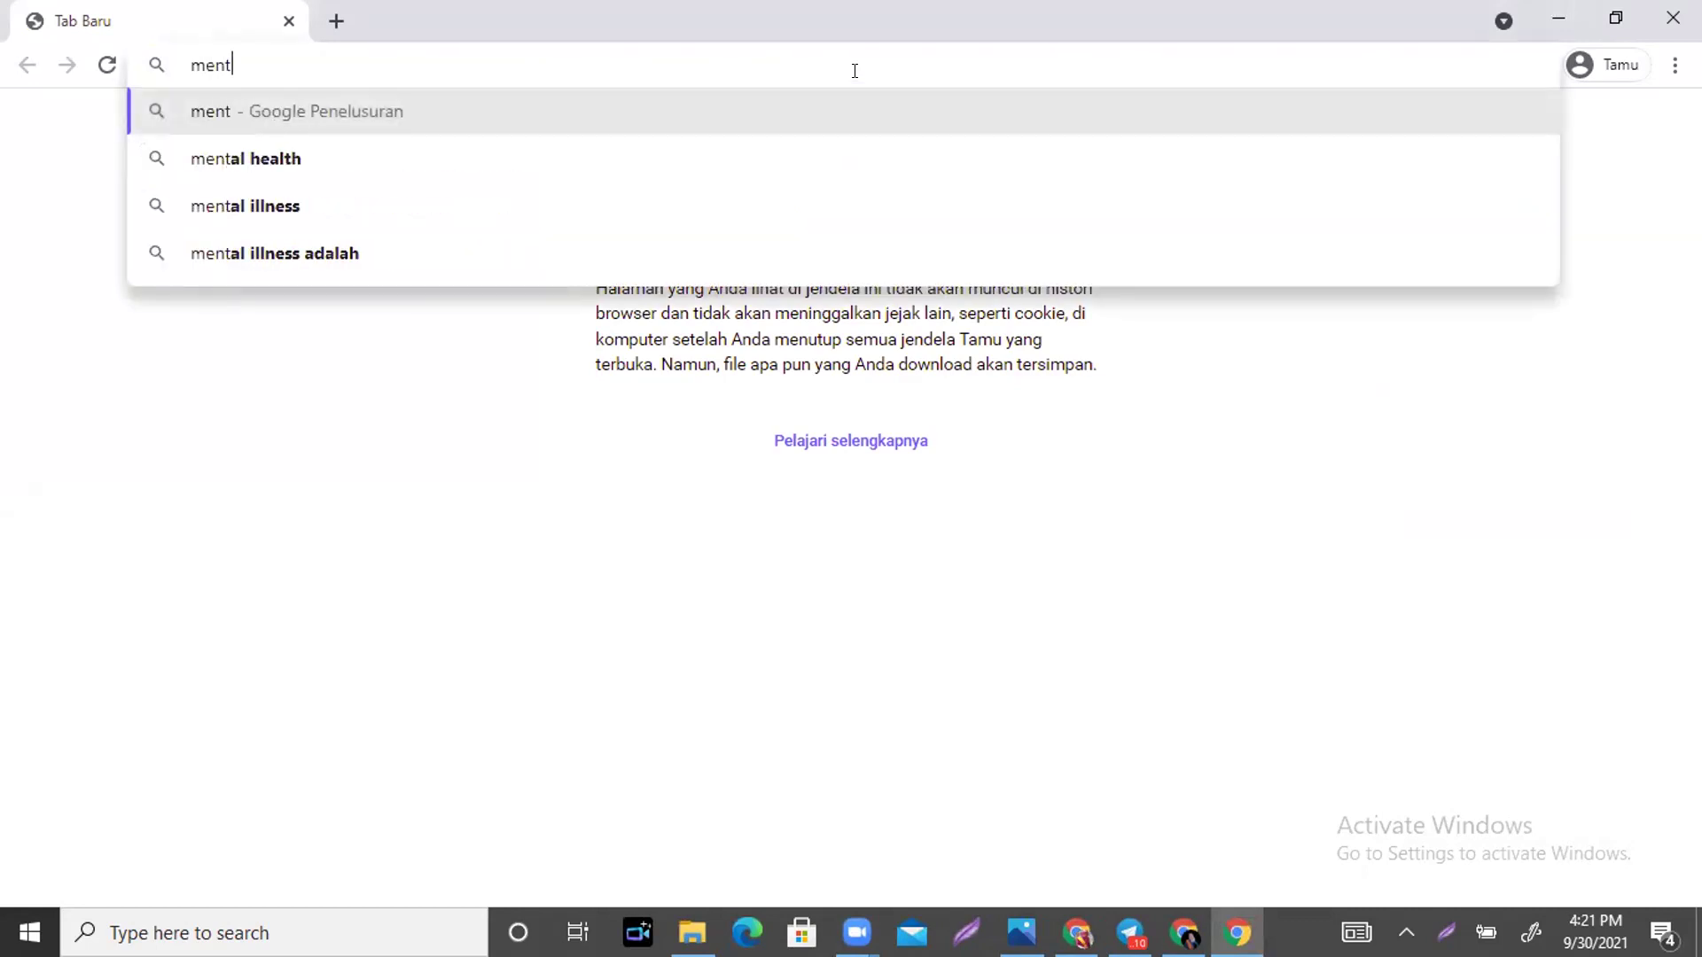
type("imeter")
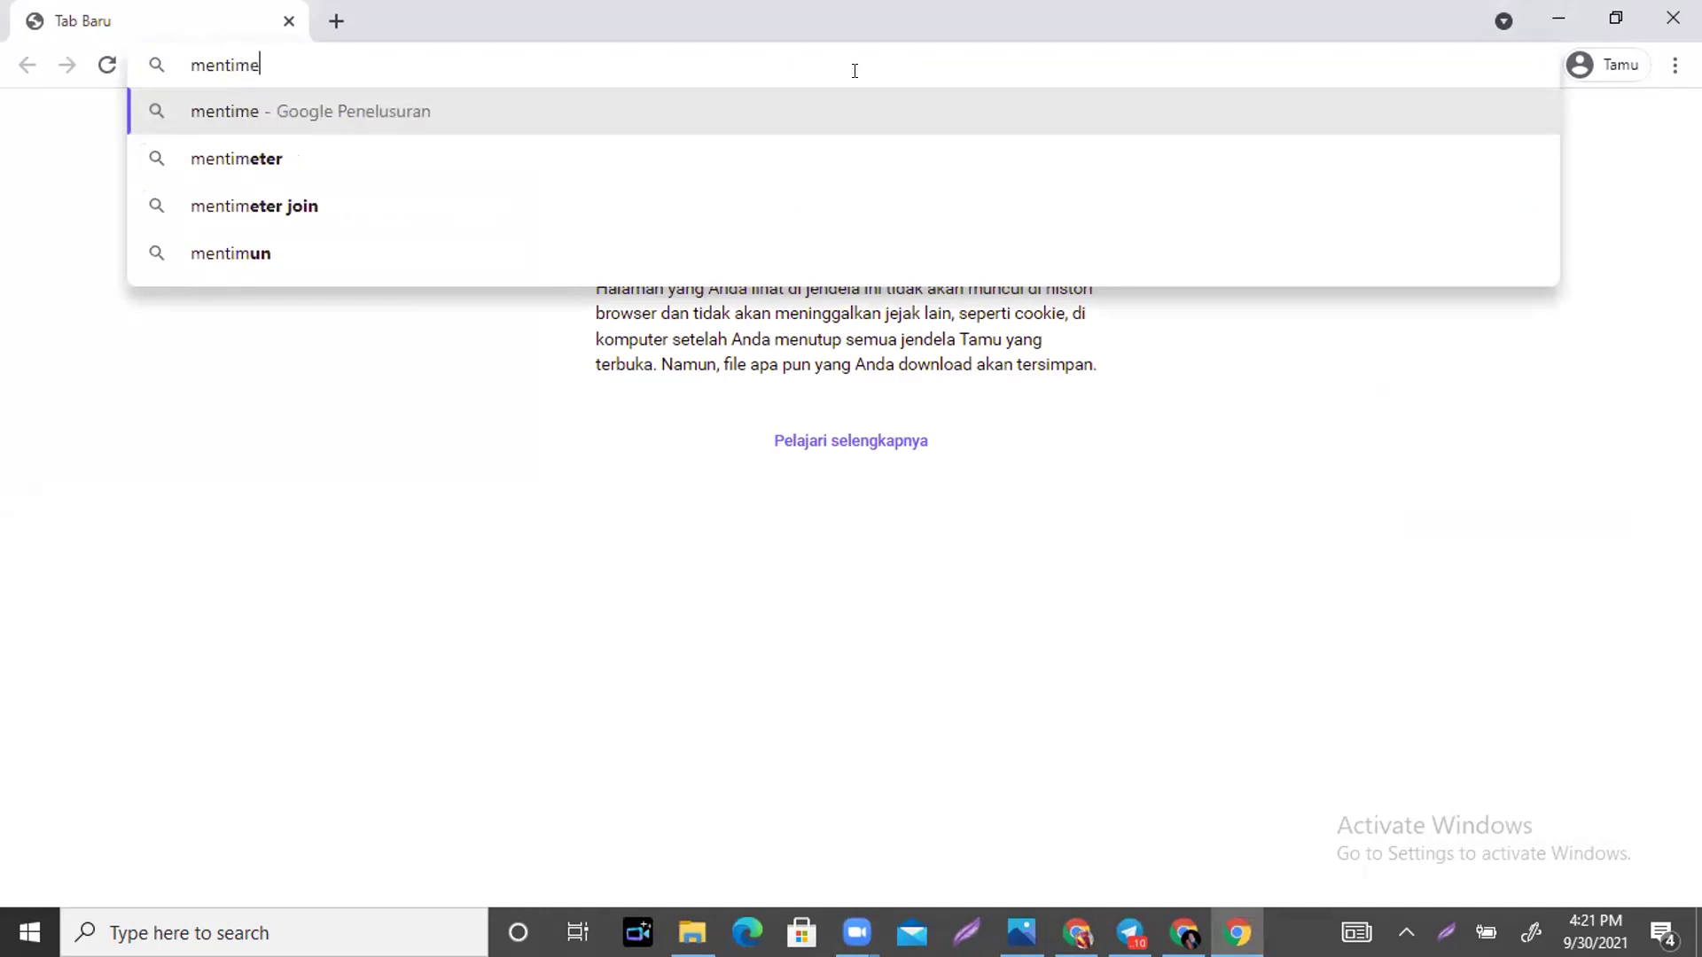
key("Return")
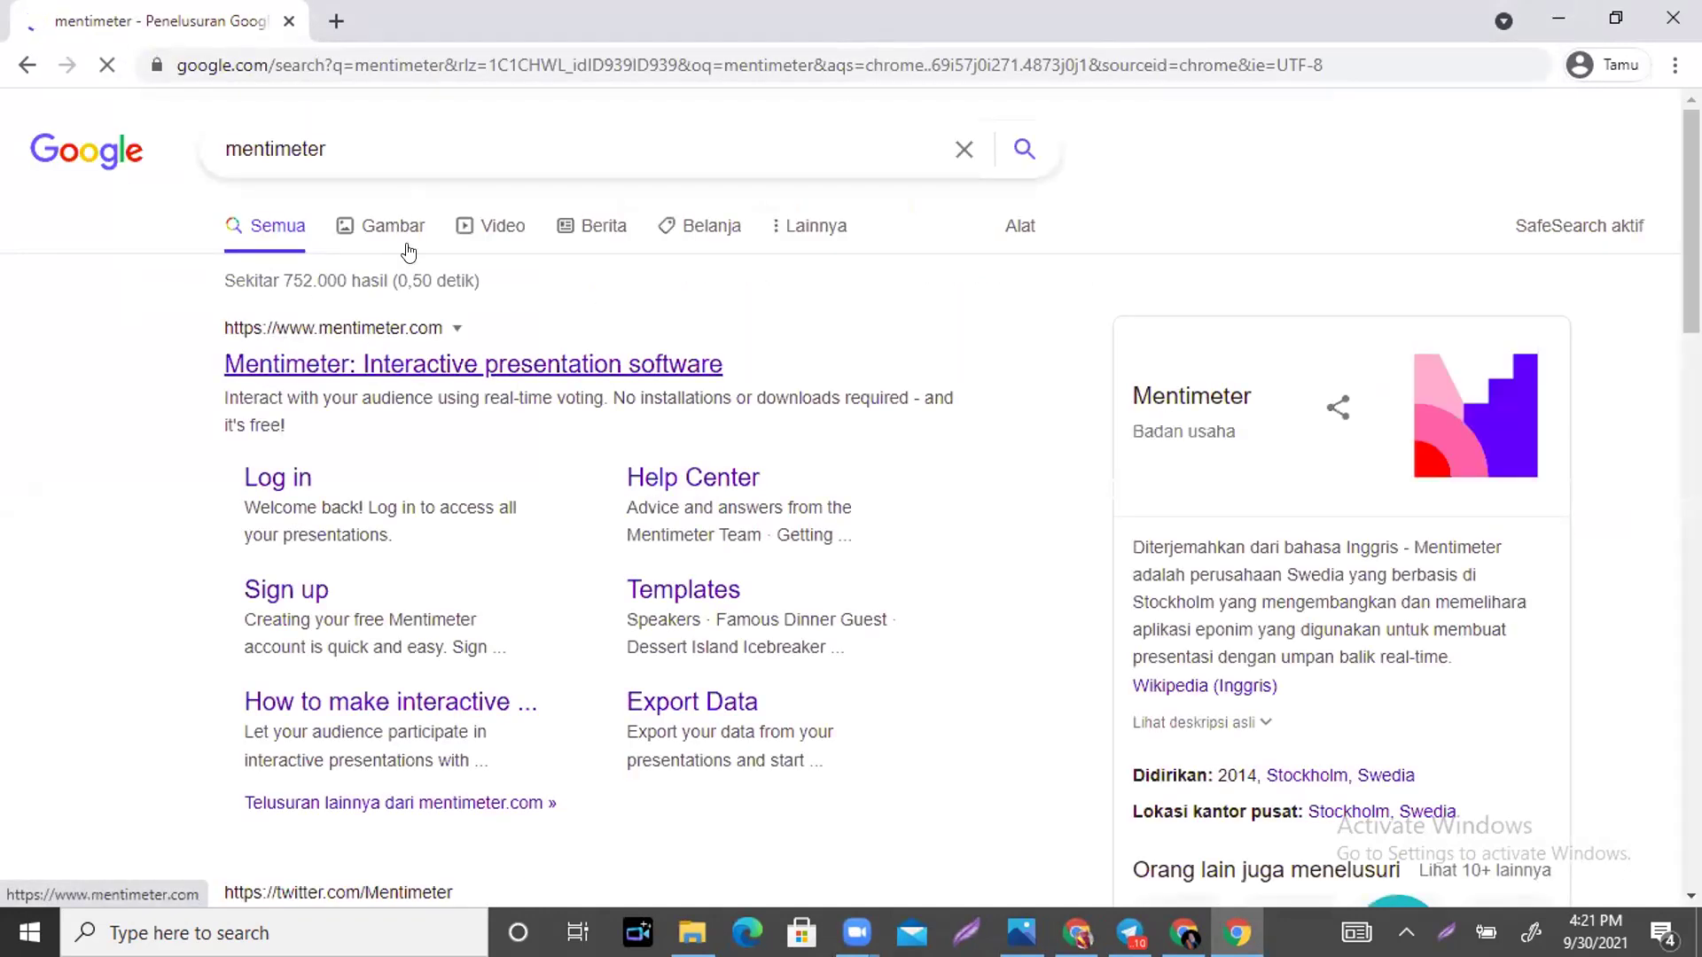
left_click(390, 58)
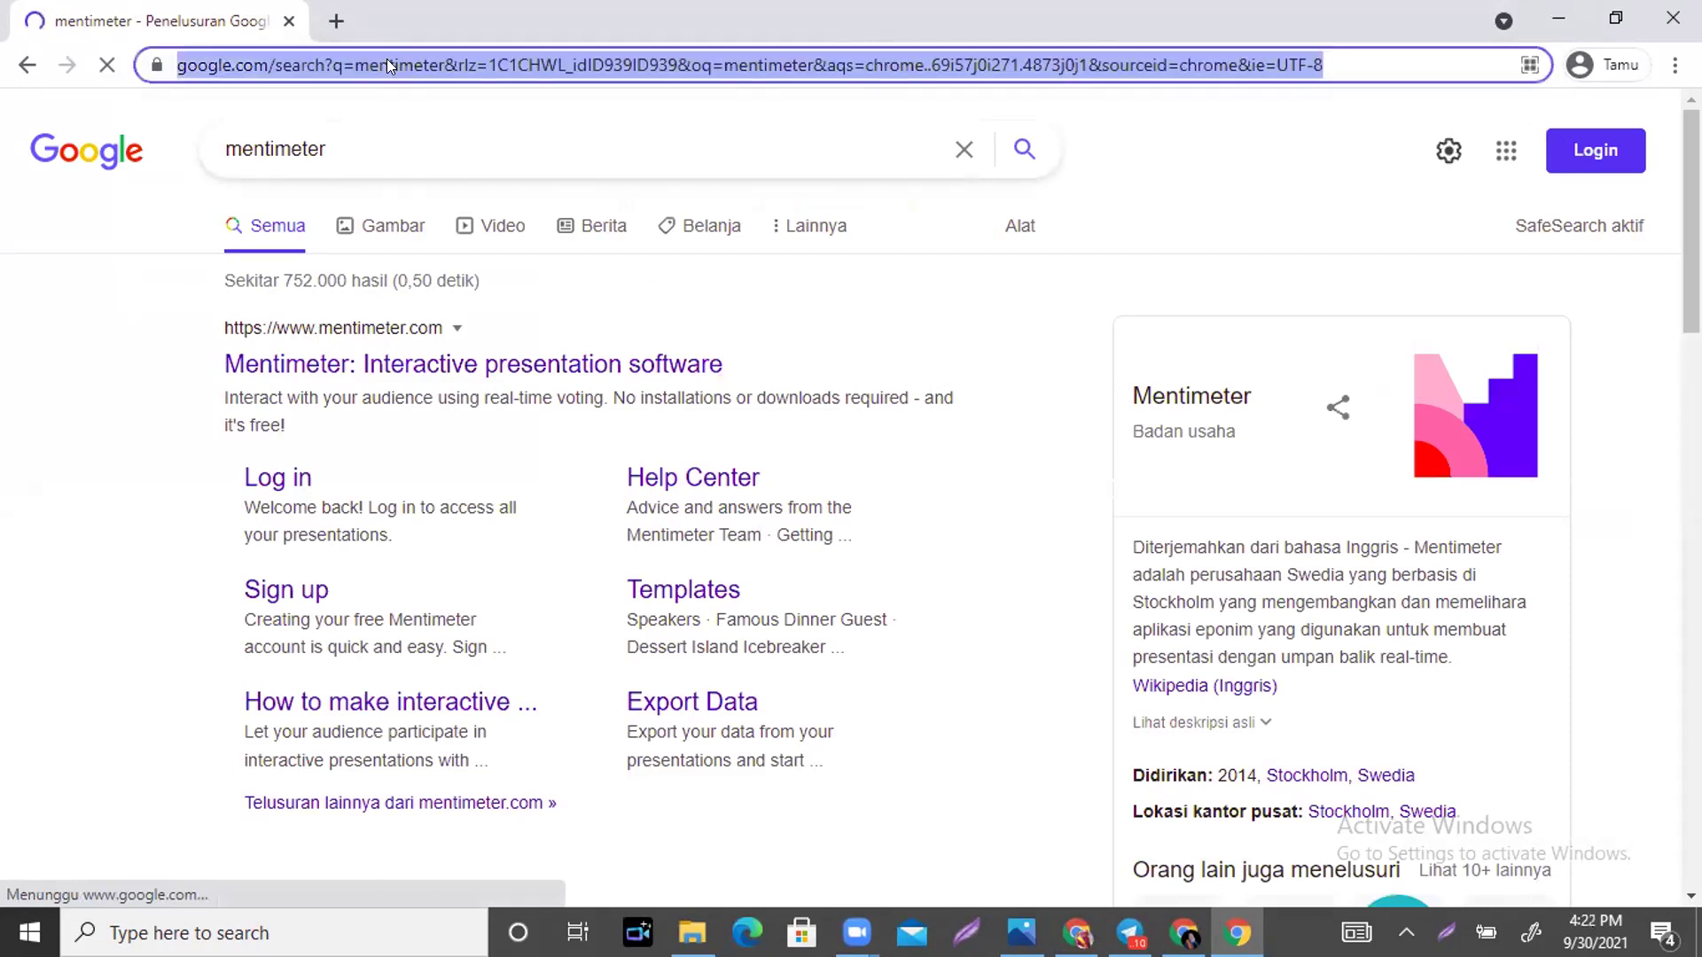
key("BackSpace")
type("www.")
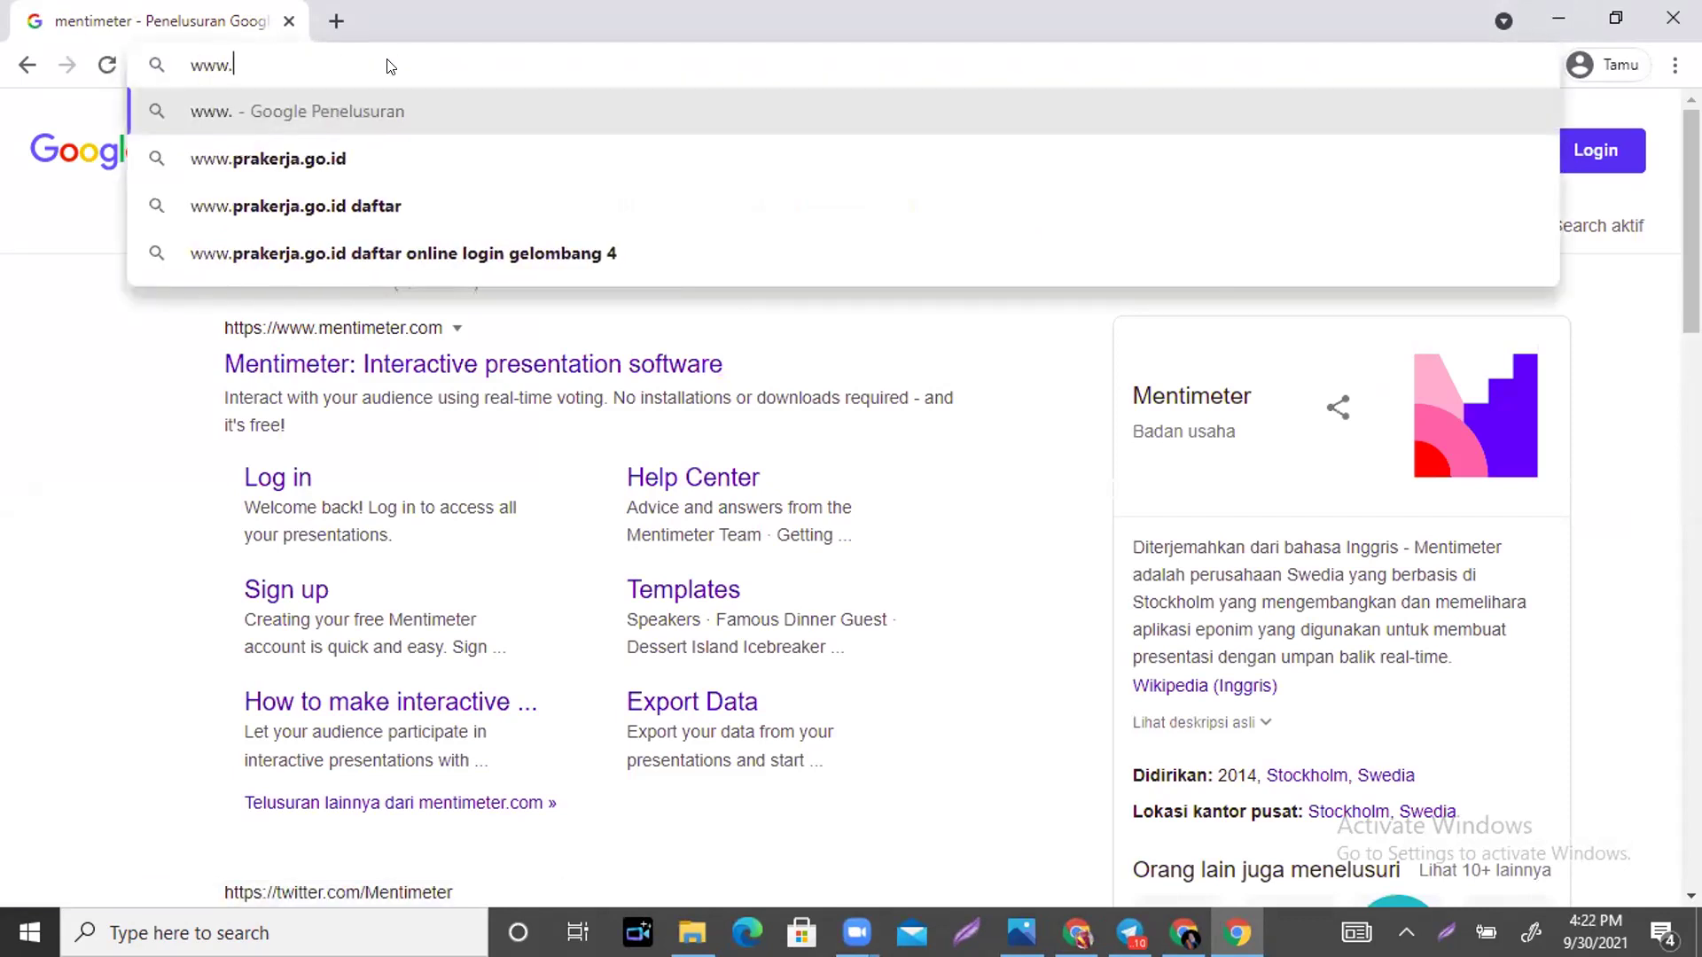
type("mentime")
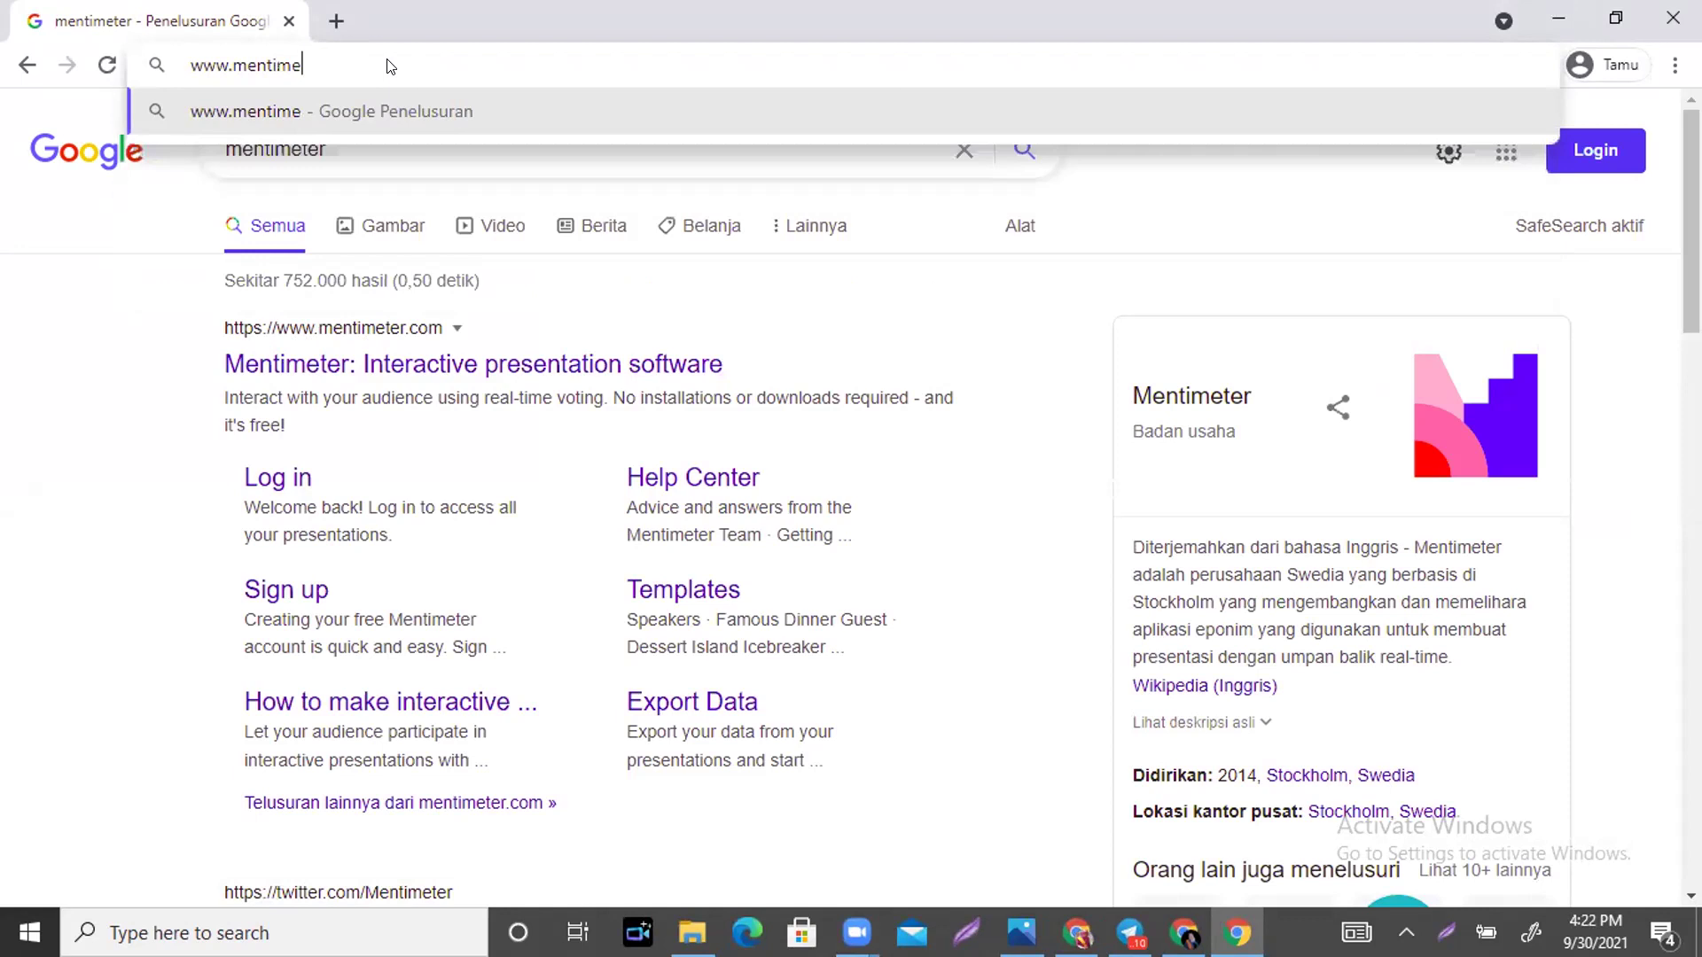
type("ter.com")
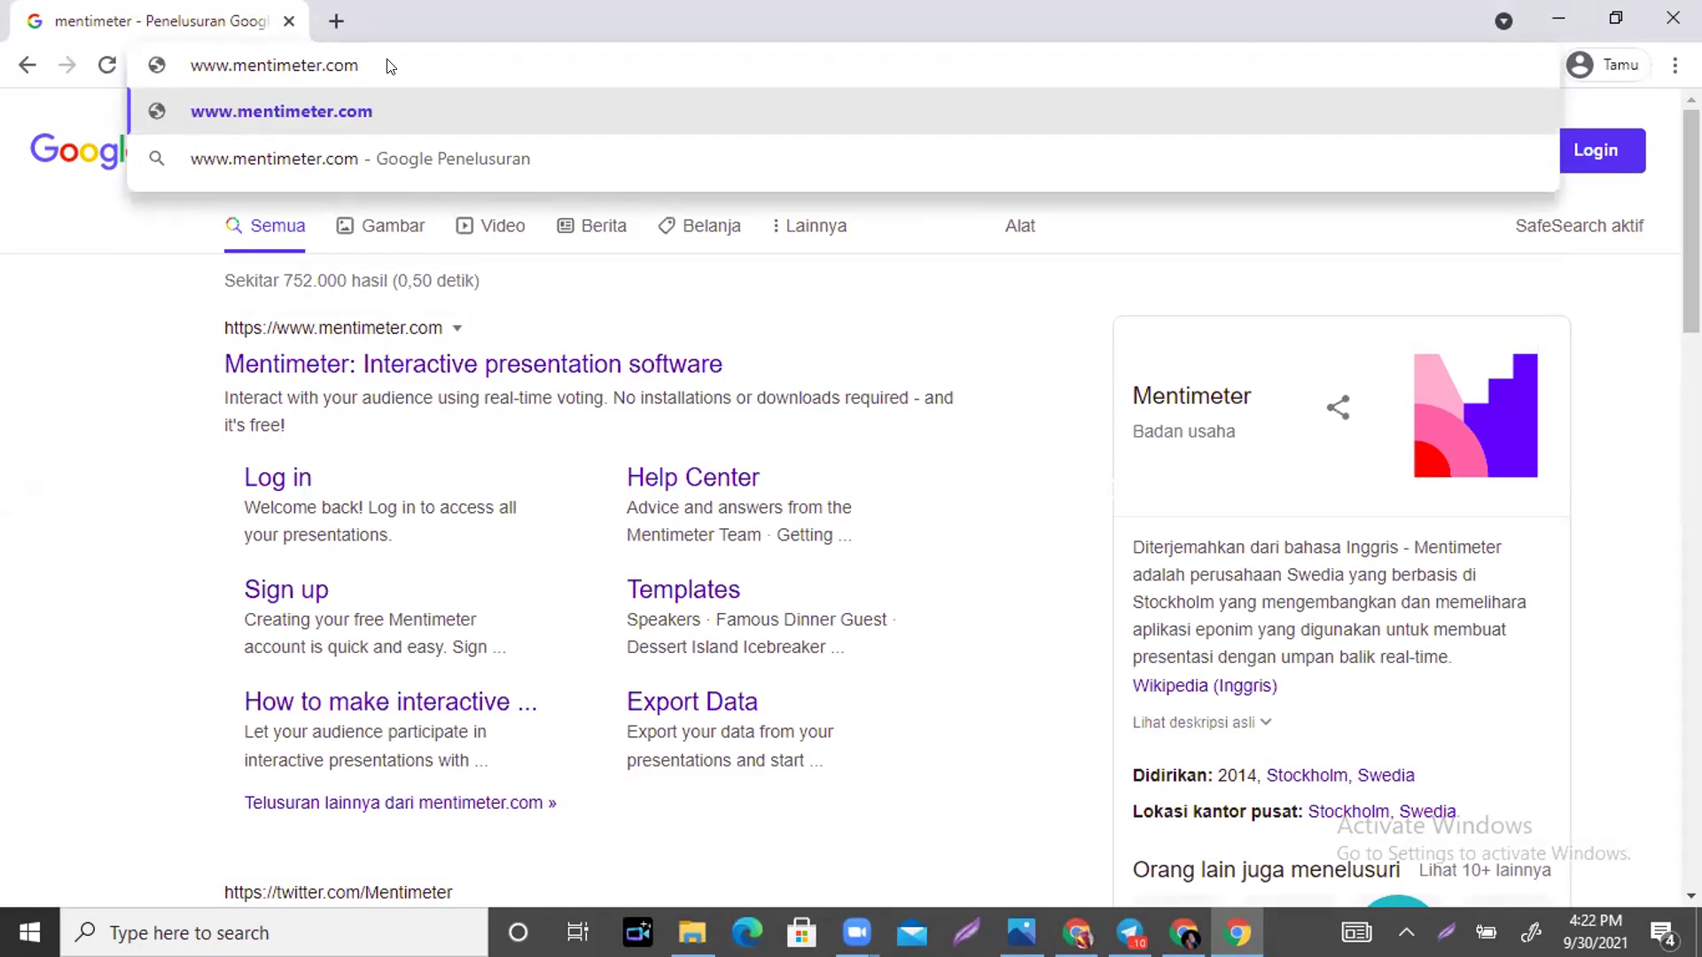
left_click(345, 111)
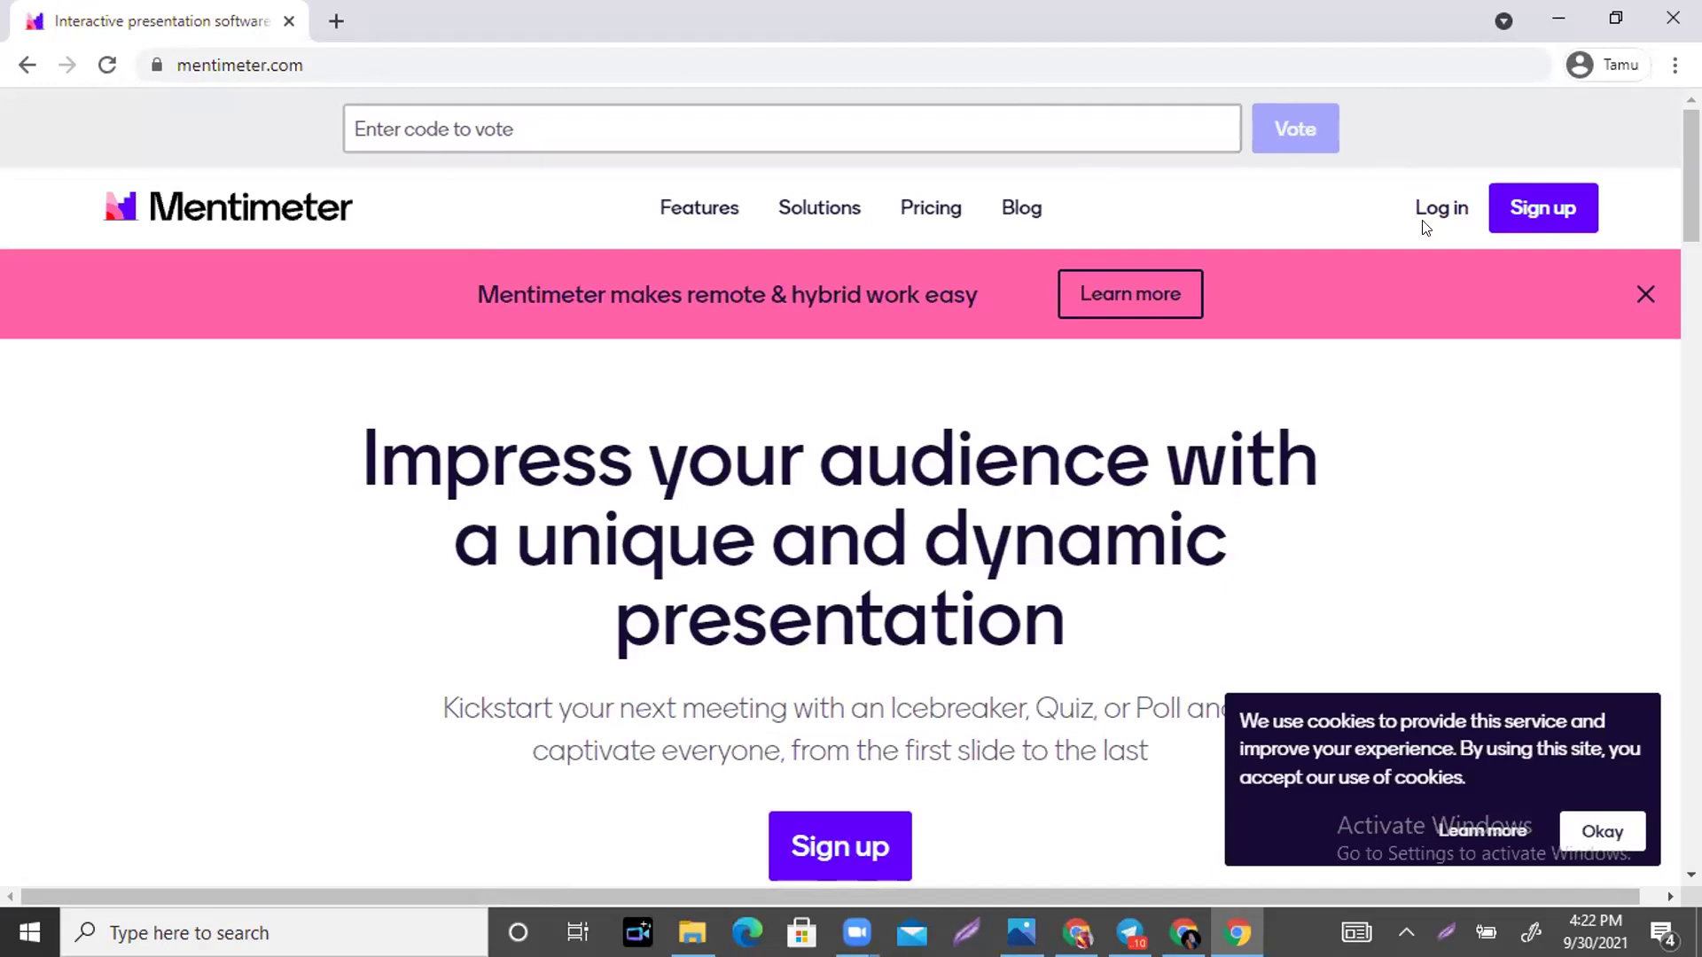
Open the free account sign-up page, circle the Google sign-up option with the annotation pen, and bring up the Google login.
left_click(1529, 217)
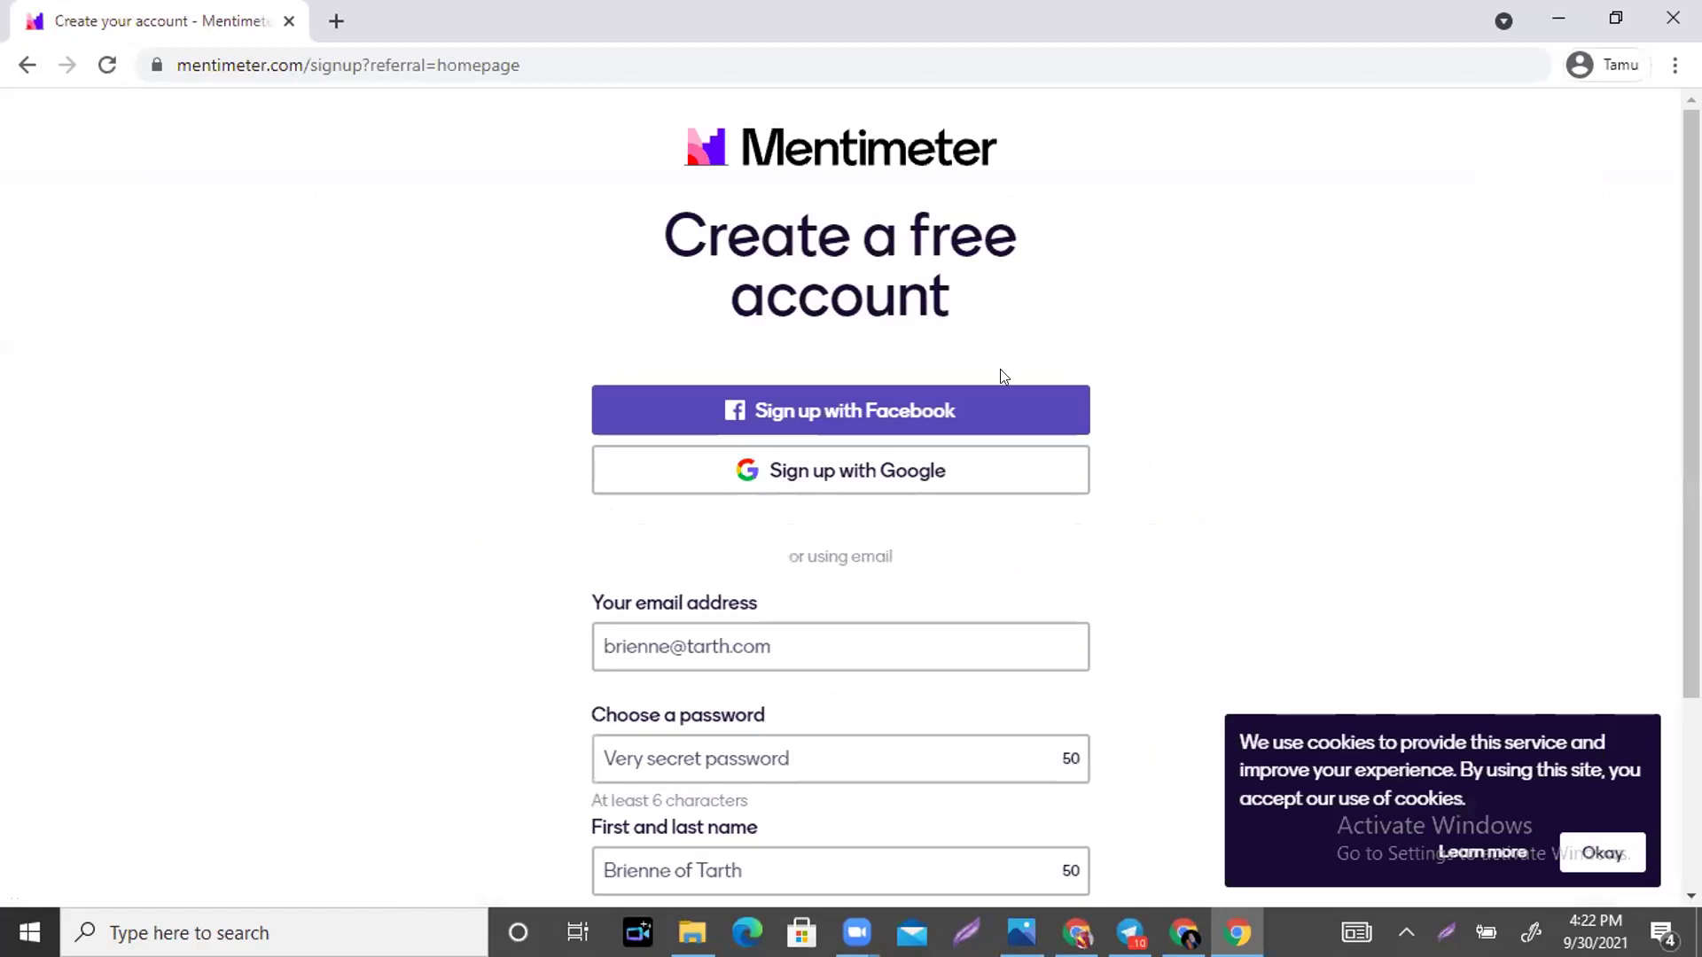
left_click(867, 457)
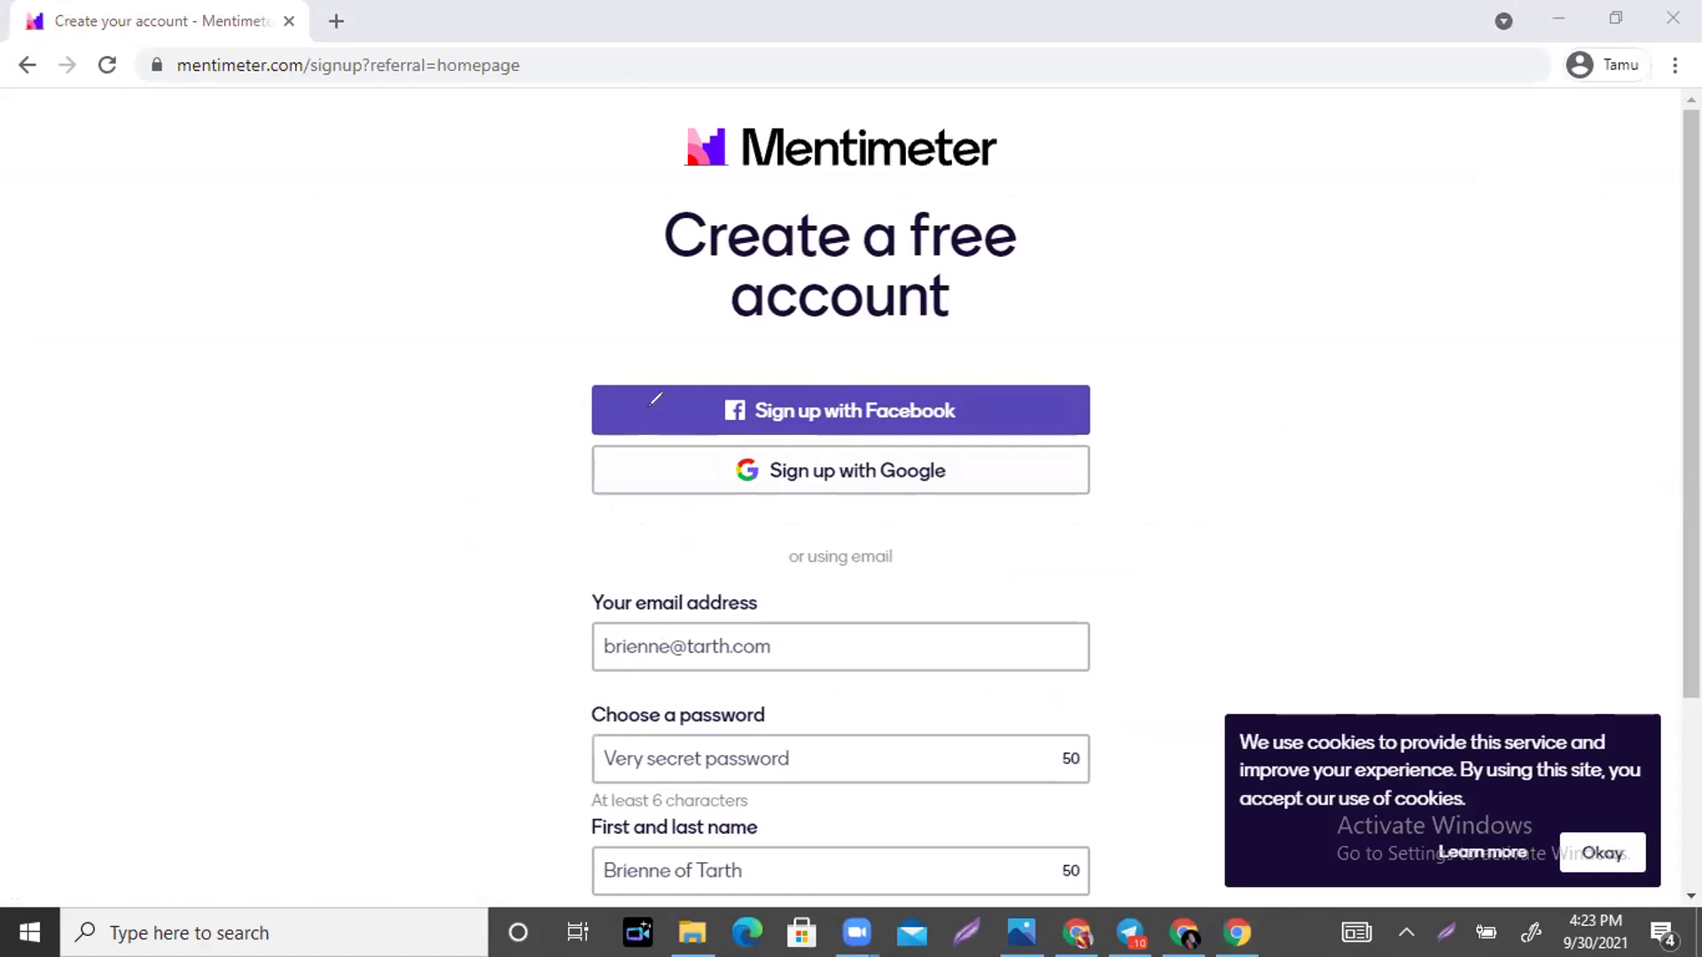
mouse_move(658, 429)
left_mouse_down()
mouse_move(675, 448)
mouse_move(855, 435)
mouse_move(655, 476)
mouse_move(710, 457)
left_mouse_up()
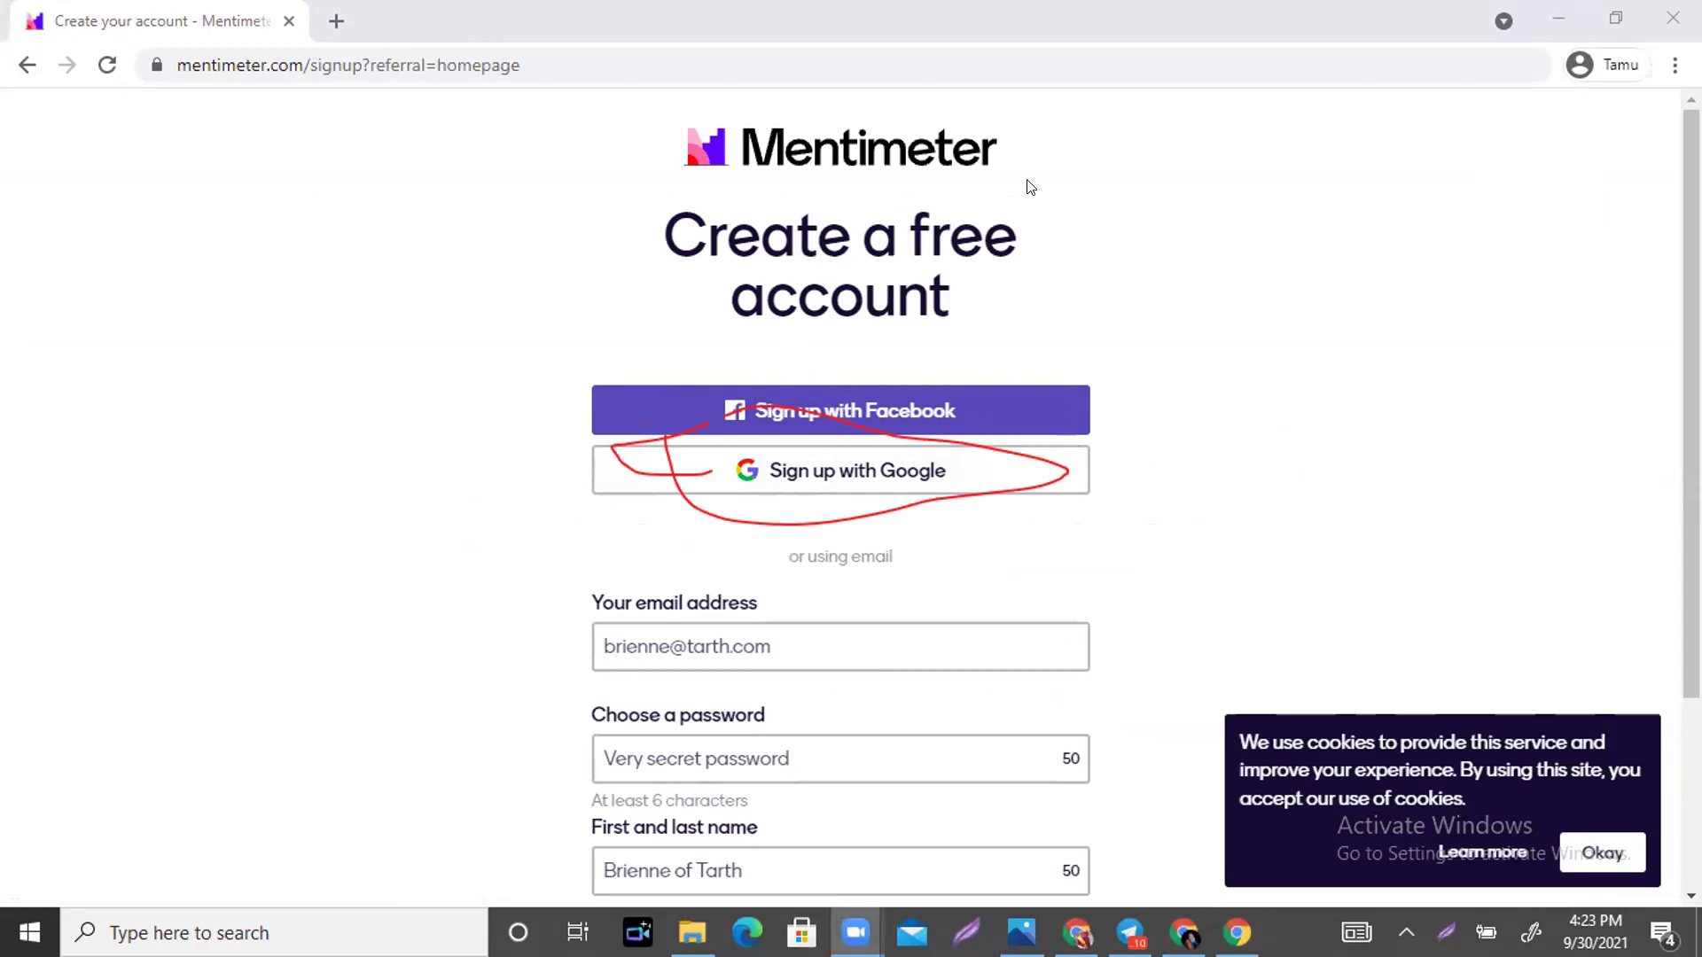
left_click(1030, 187)
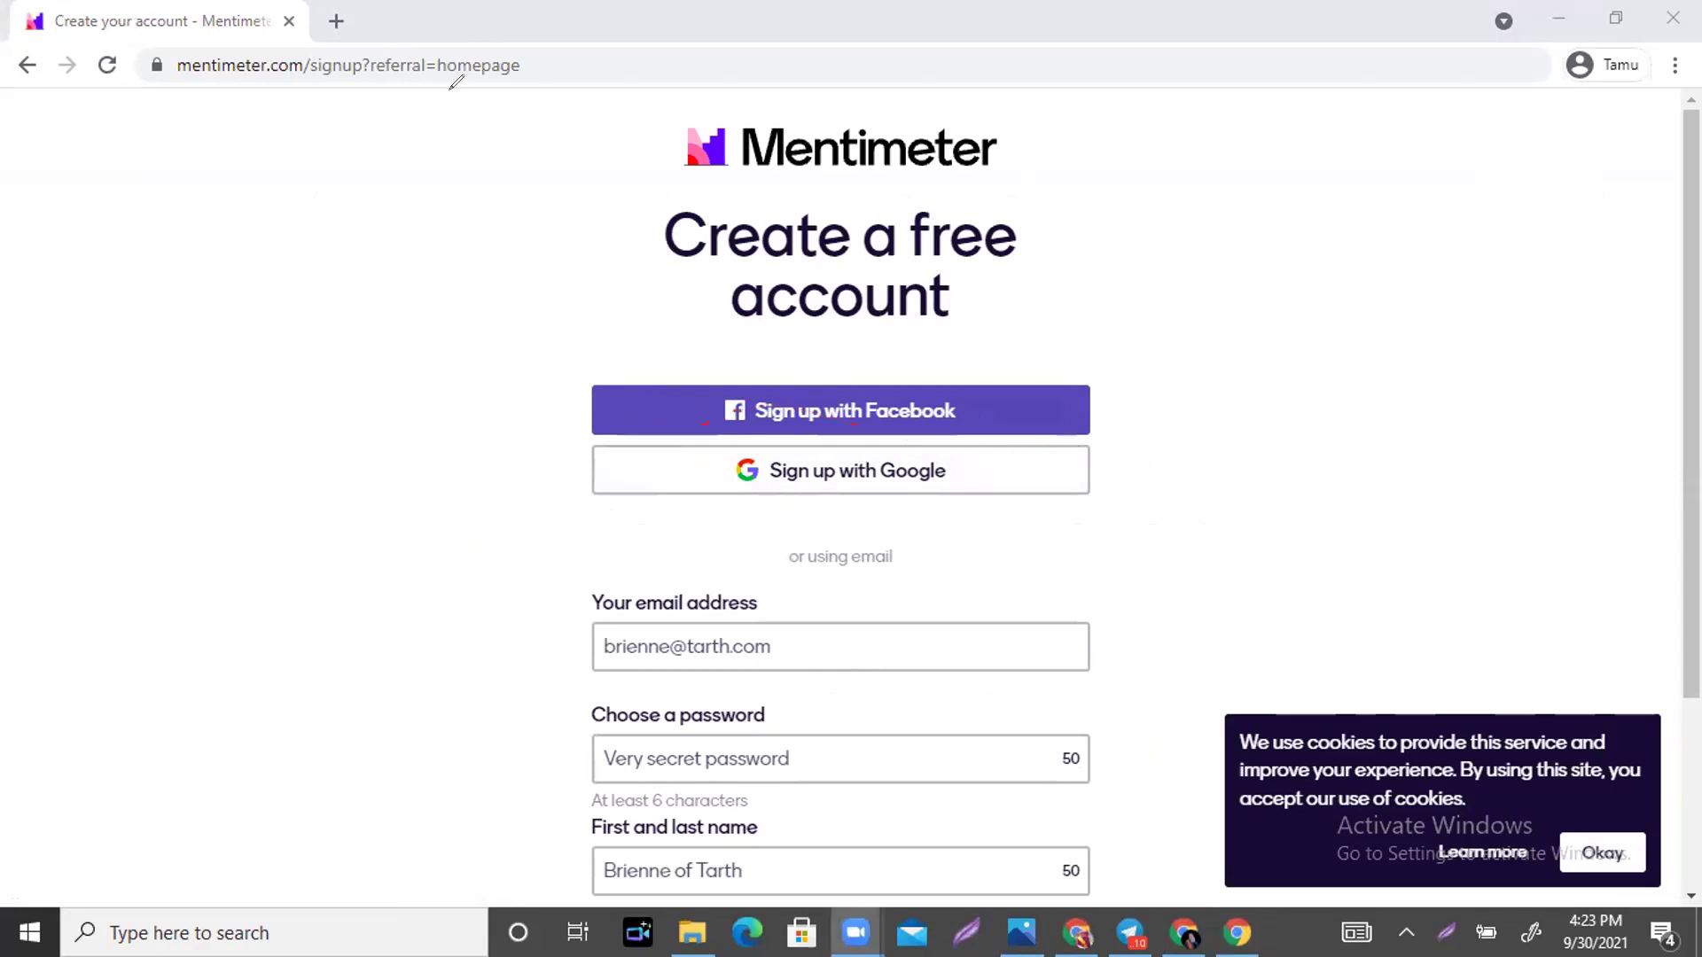
left_click(802, 489)
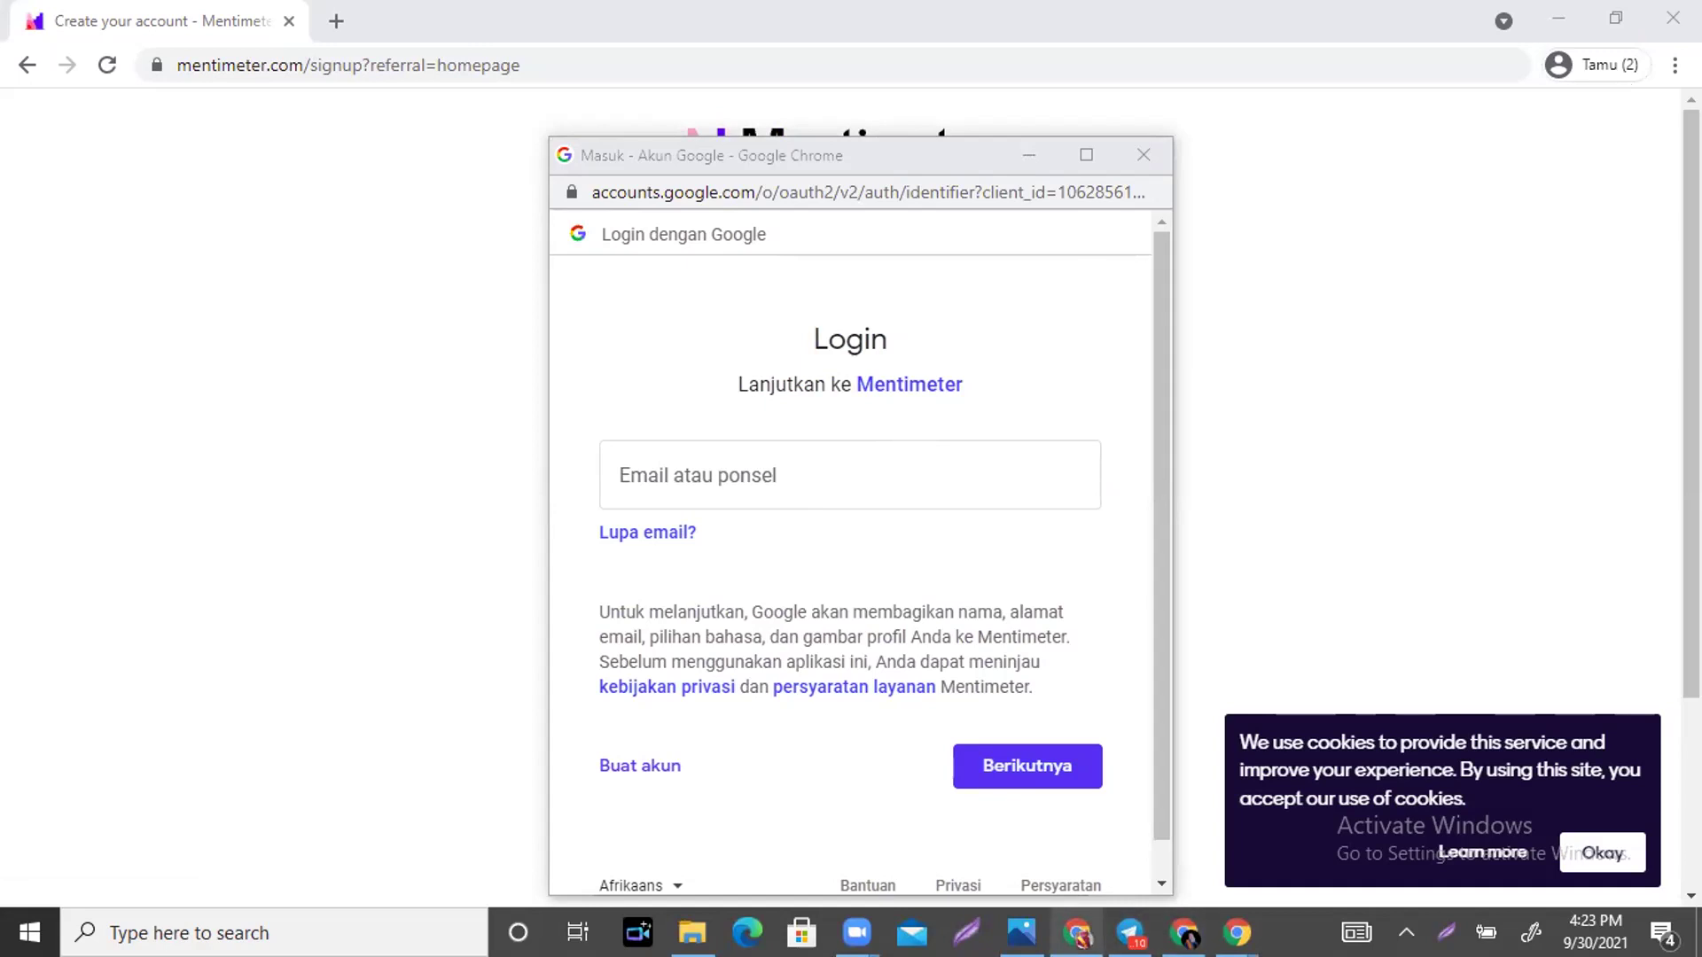
Switch to the Chrome window with the ended presentation and load the mentimeter.com homepage there.
left_click(1077, 932)
left_click(1105, 58)
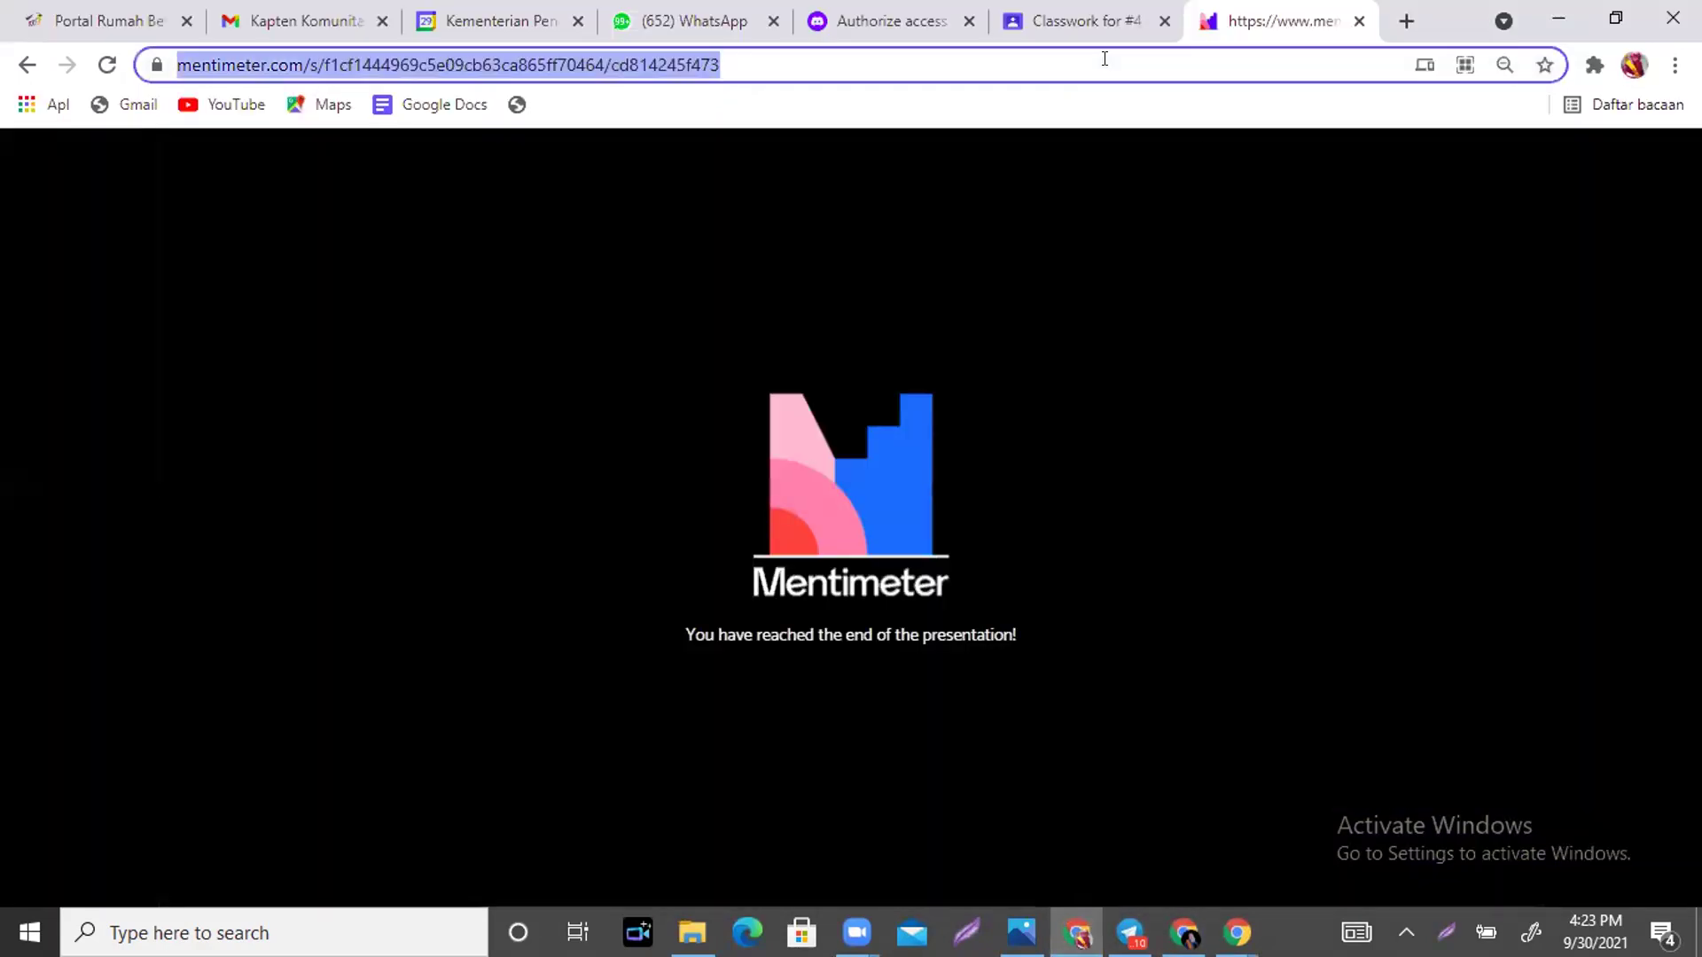
type("mentimeter.com")
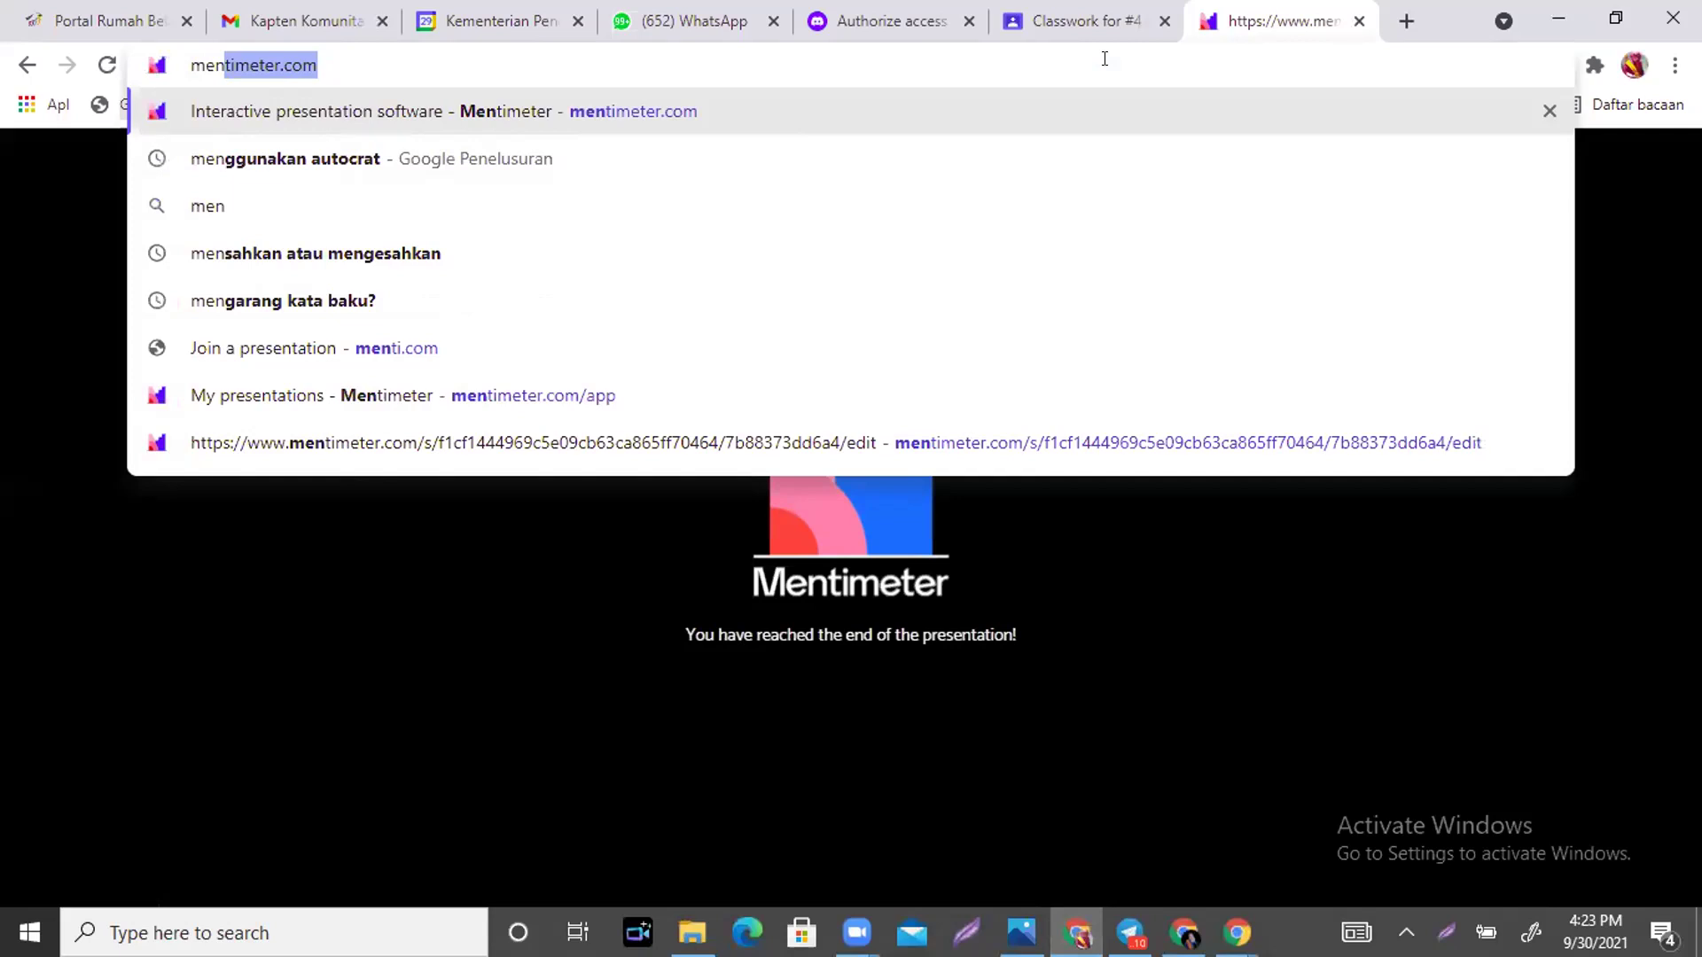
left_click(823, 118)
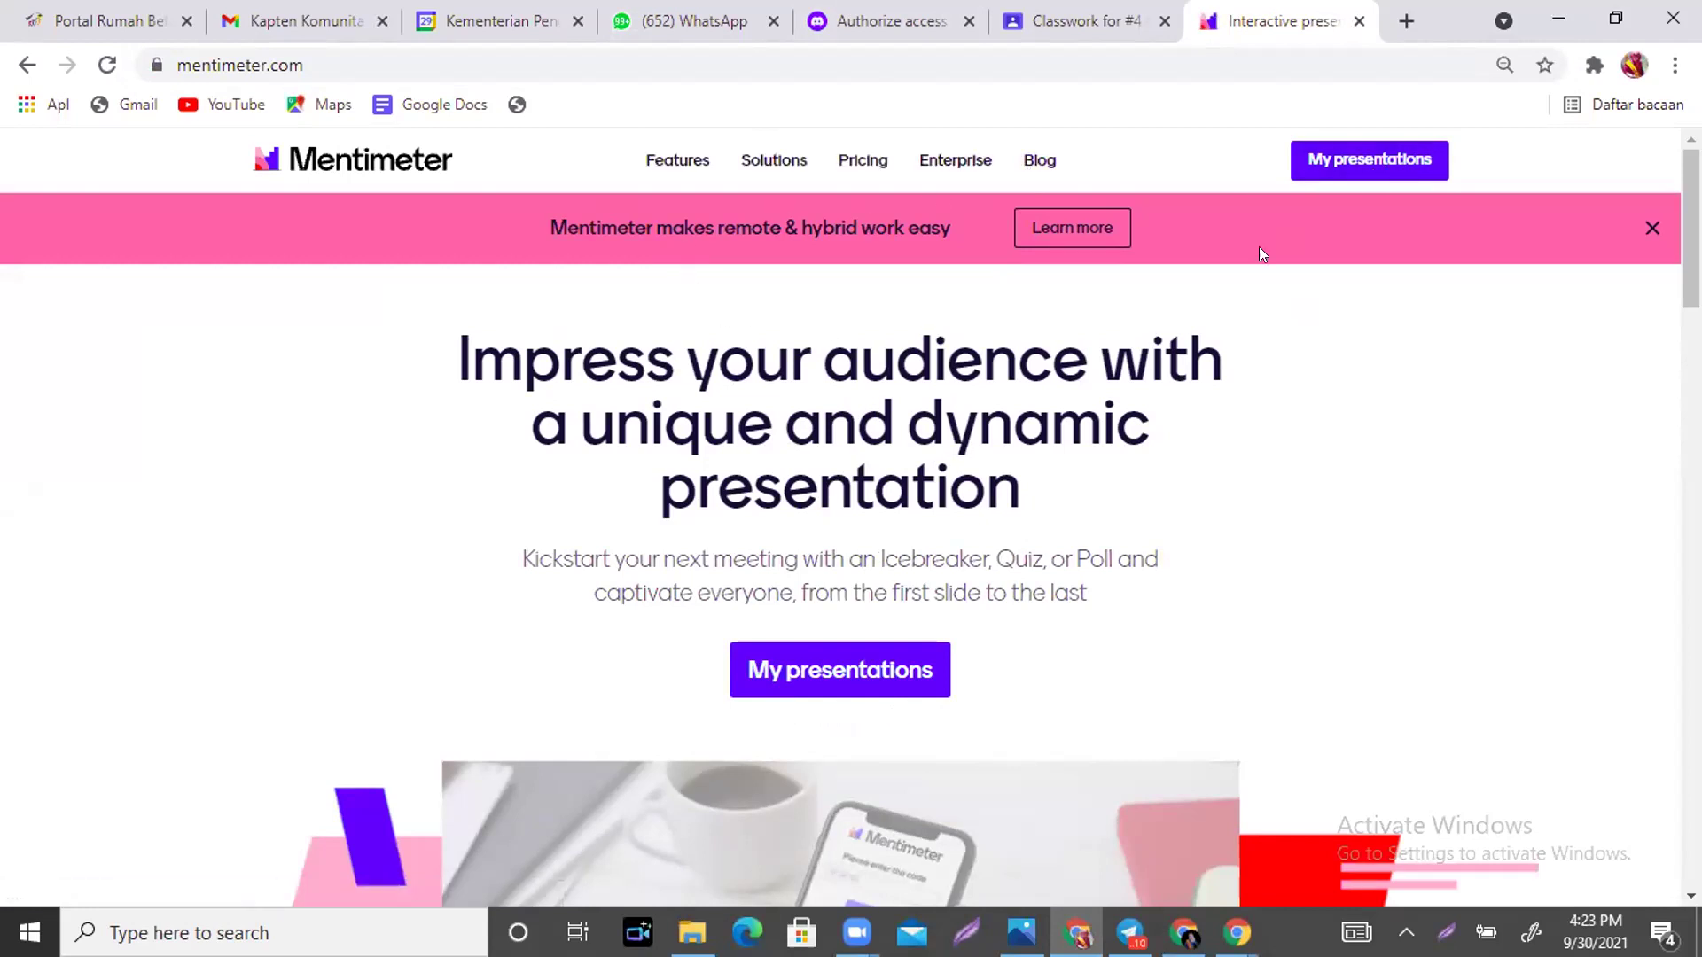
Translate the Mentimeter homepage into Indonesian and dismiss the translation popup.
right_click(1401, 330)
left_click(1342, 617)
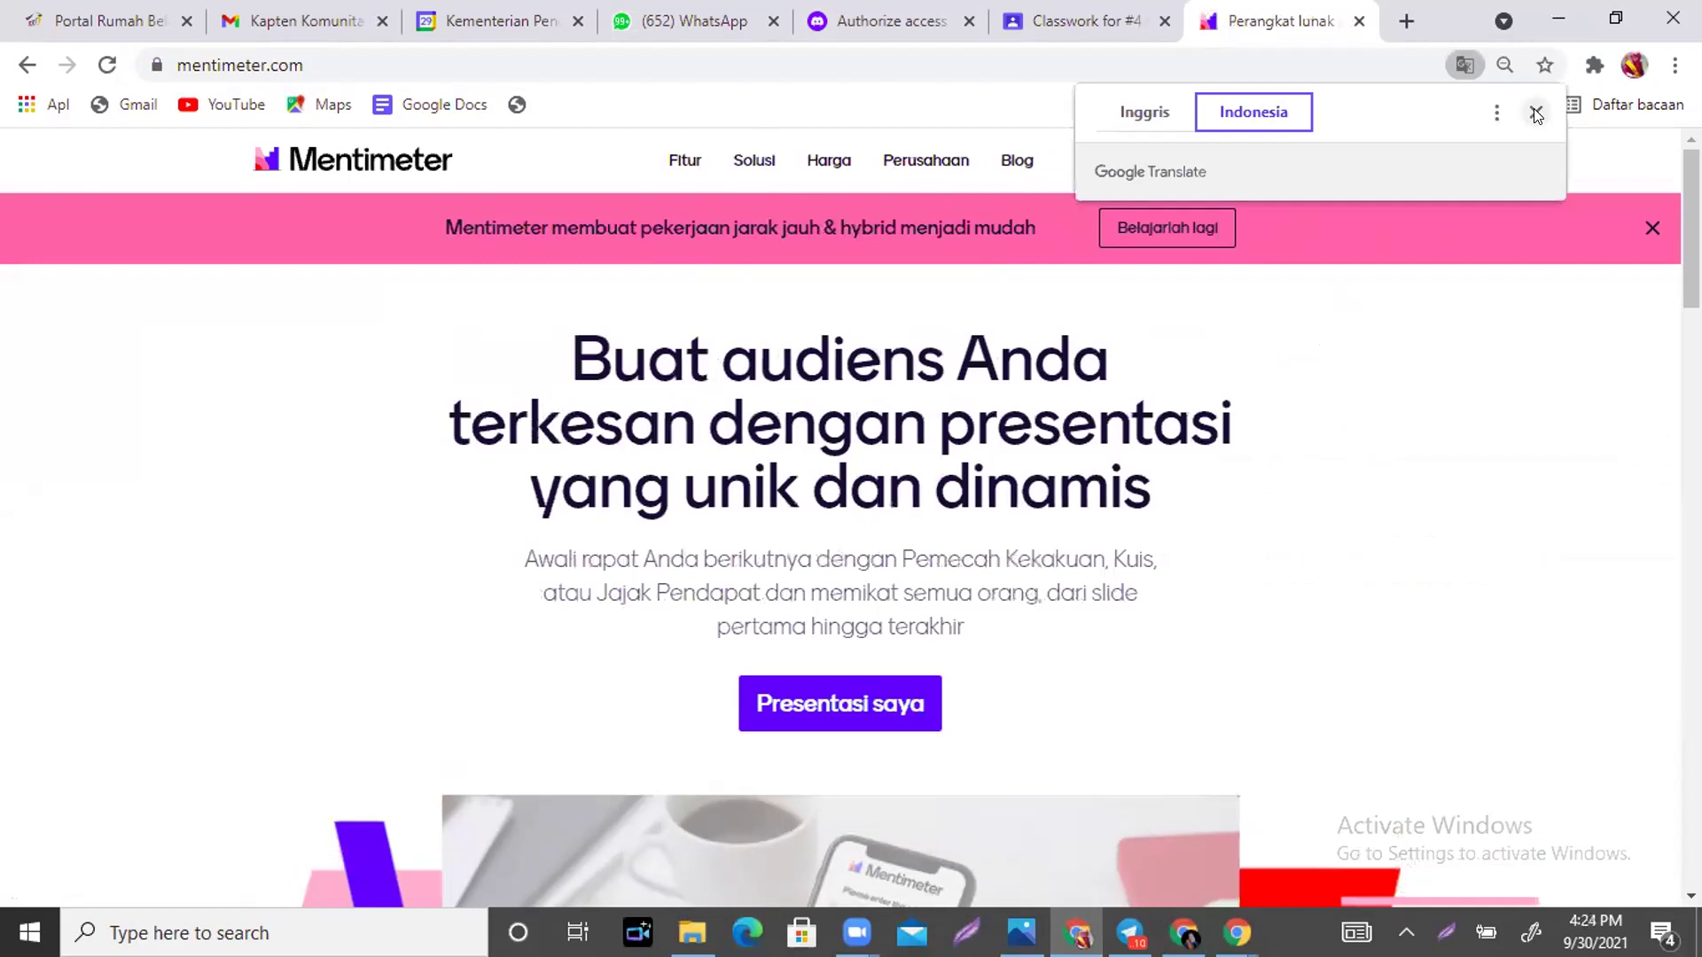
left_click(1536, 113)
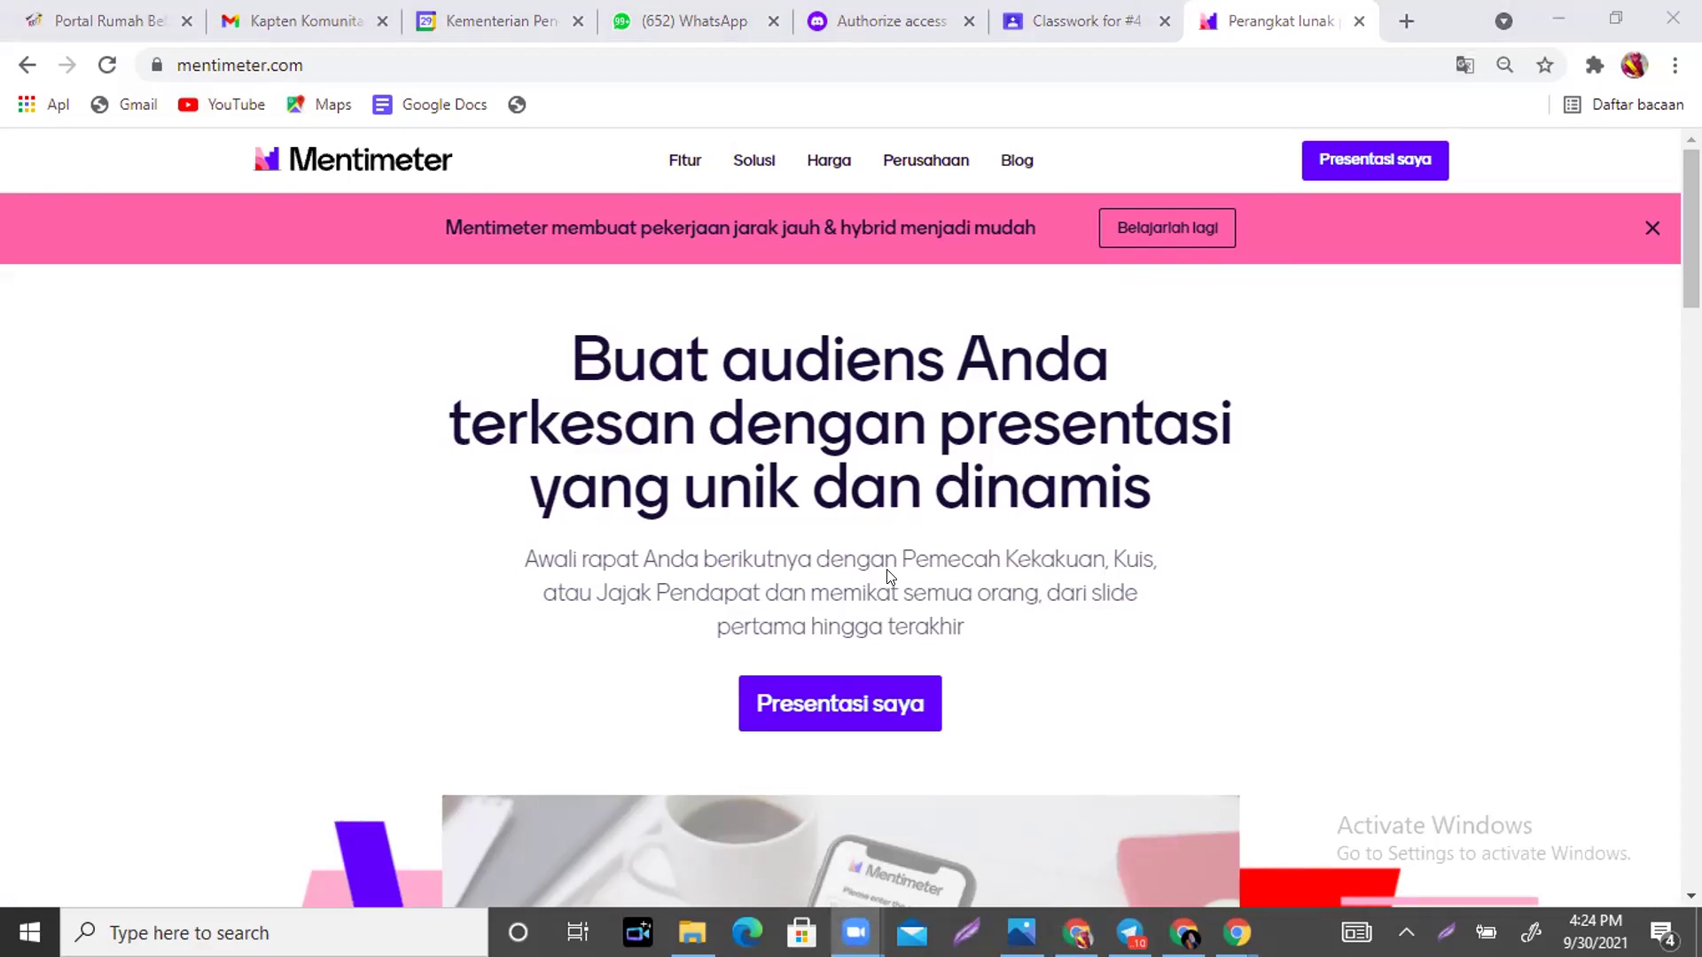
left_click(1410, 475)
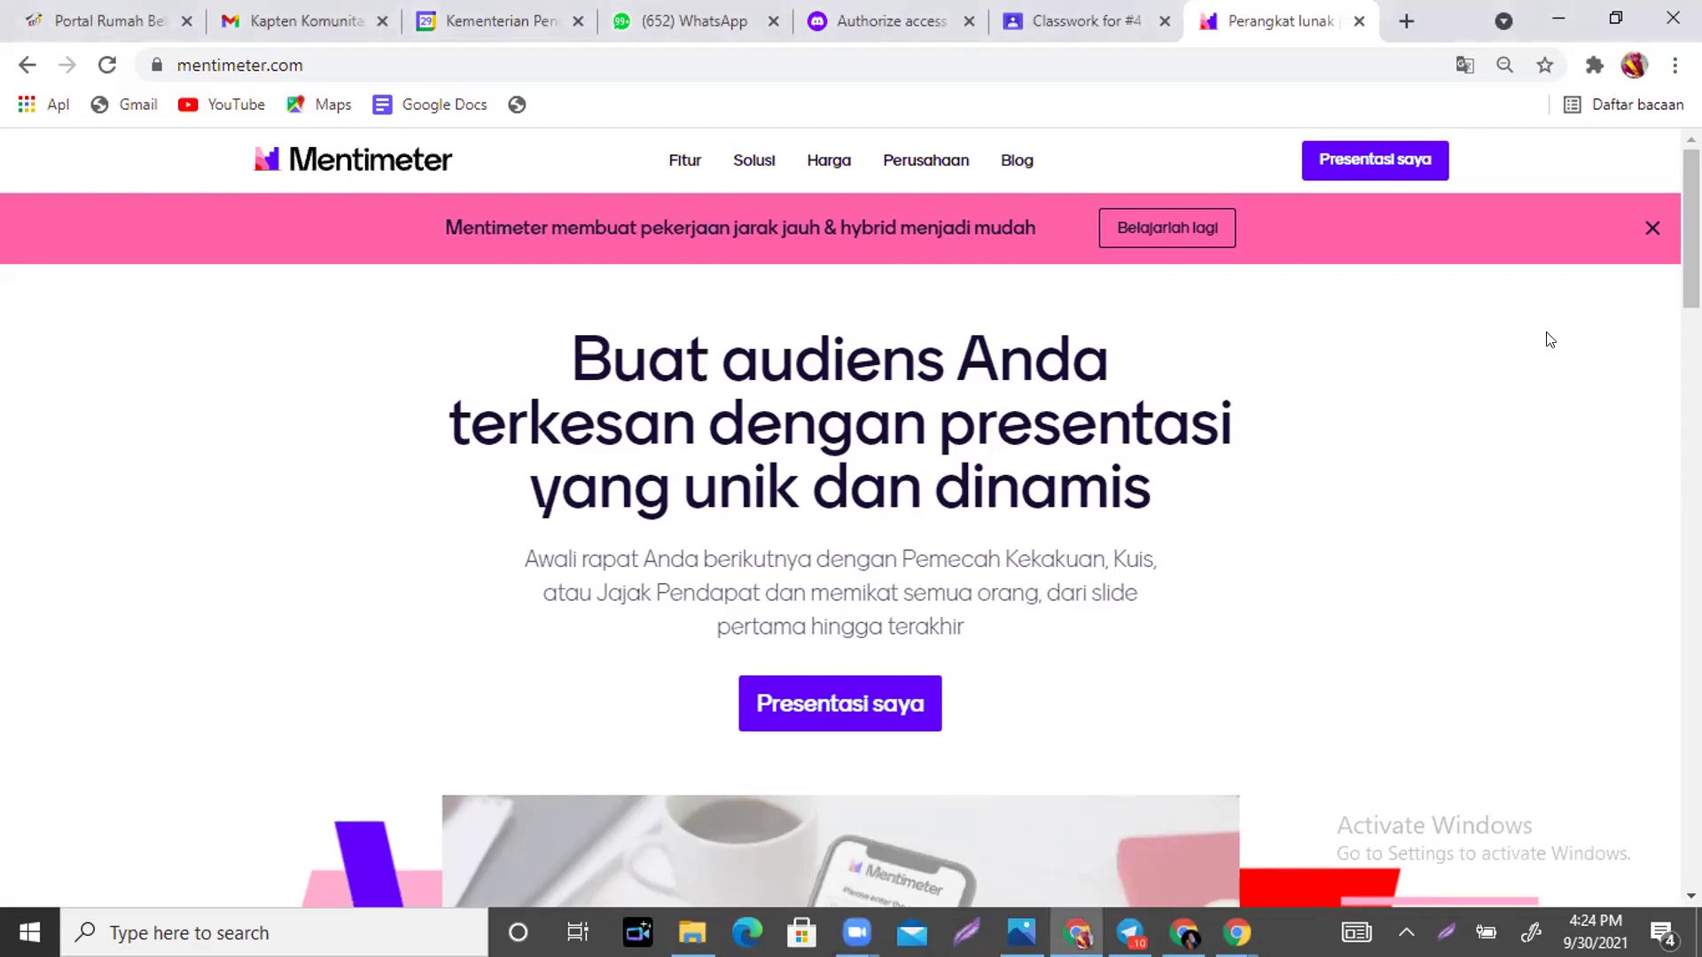
scroll(840, 529, "down", 4)
scroll(840, 529, "up", 4)
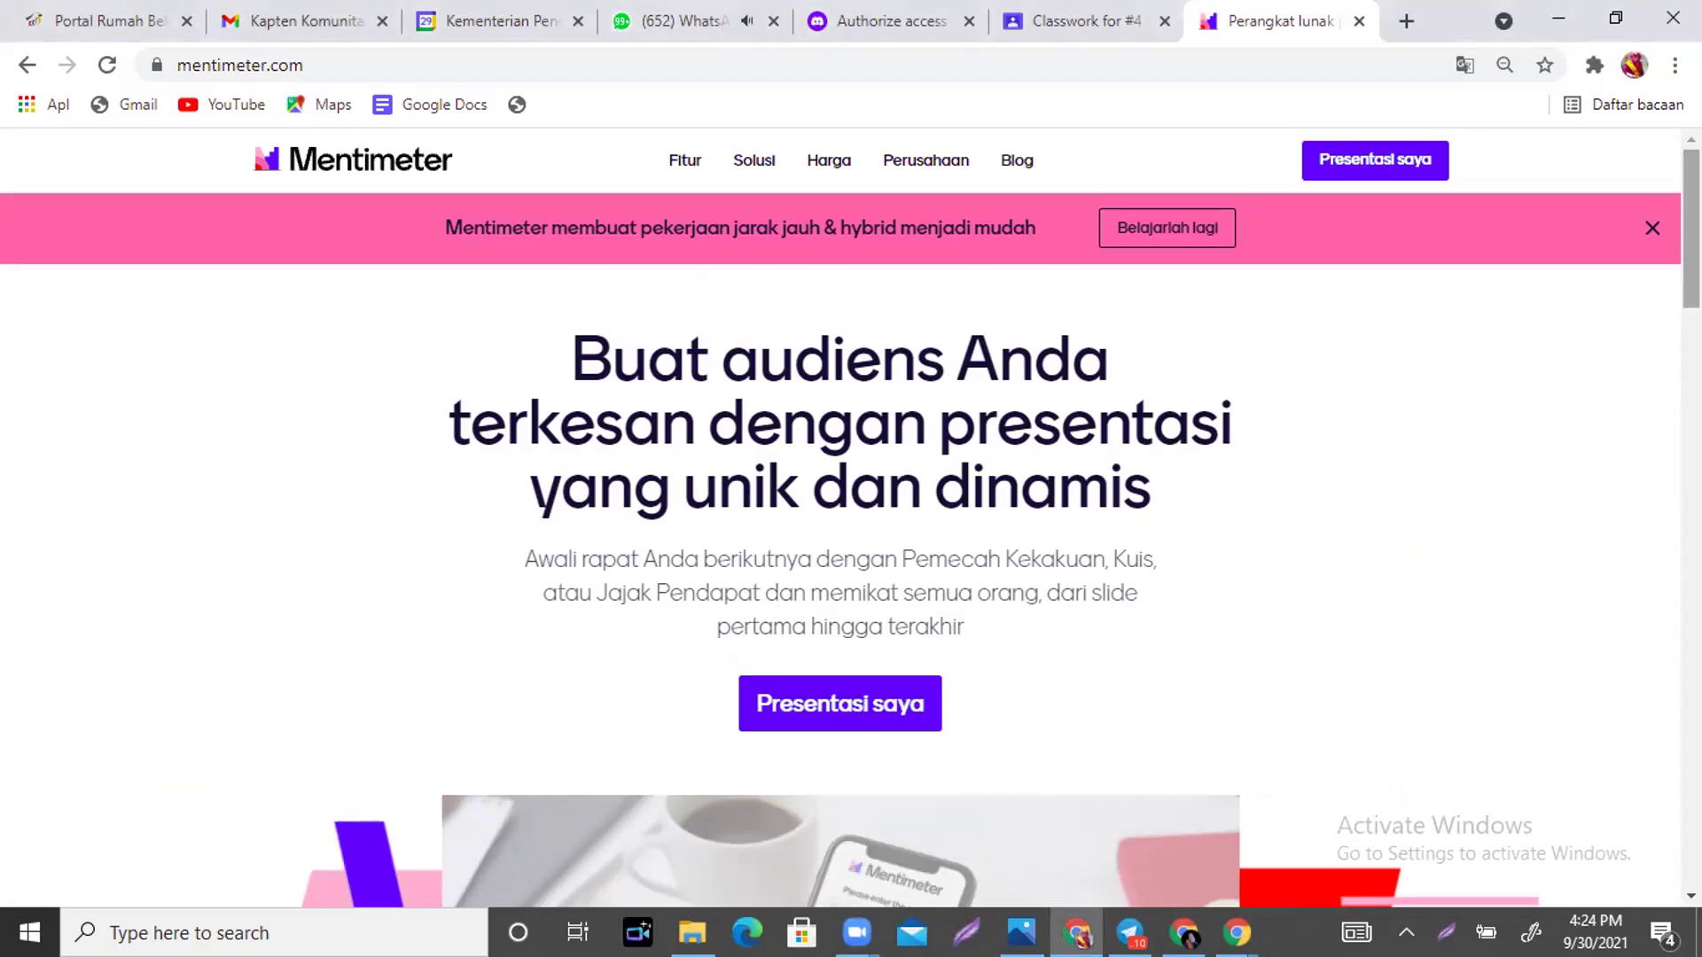
scroll(840, 532, "down", 8)
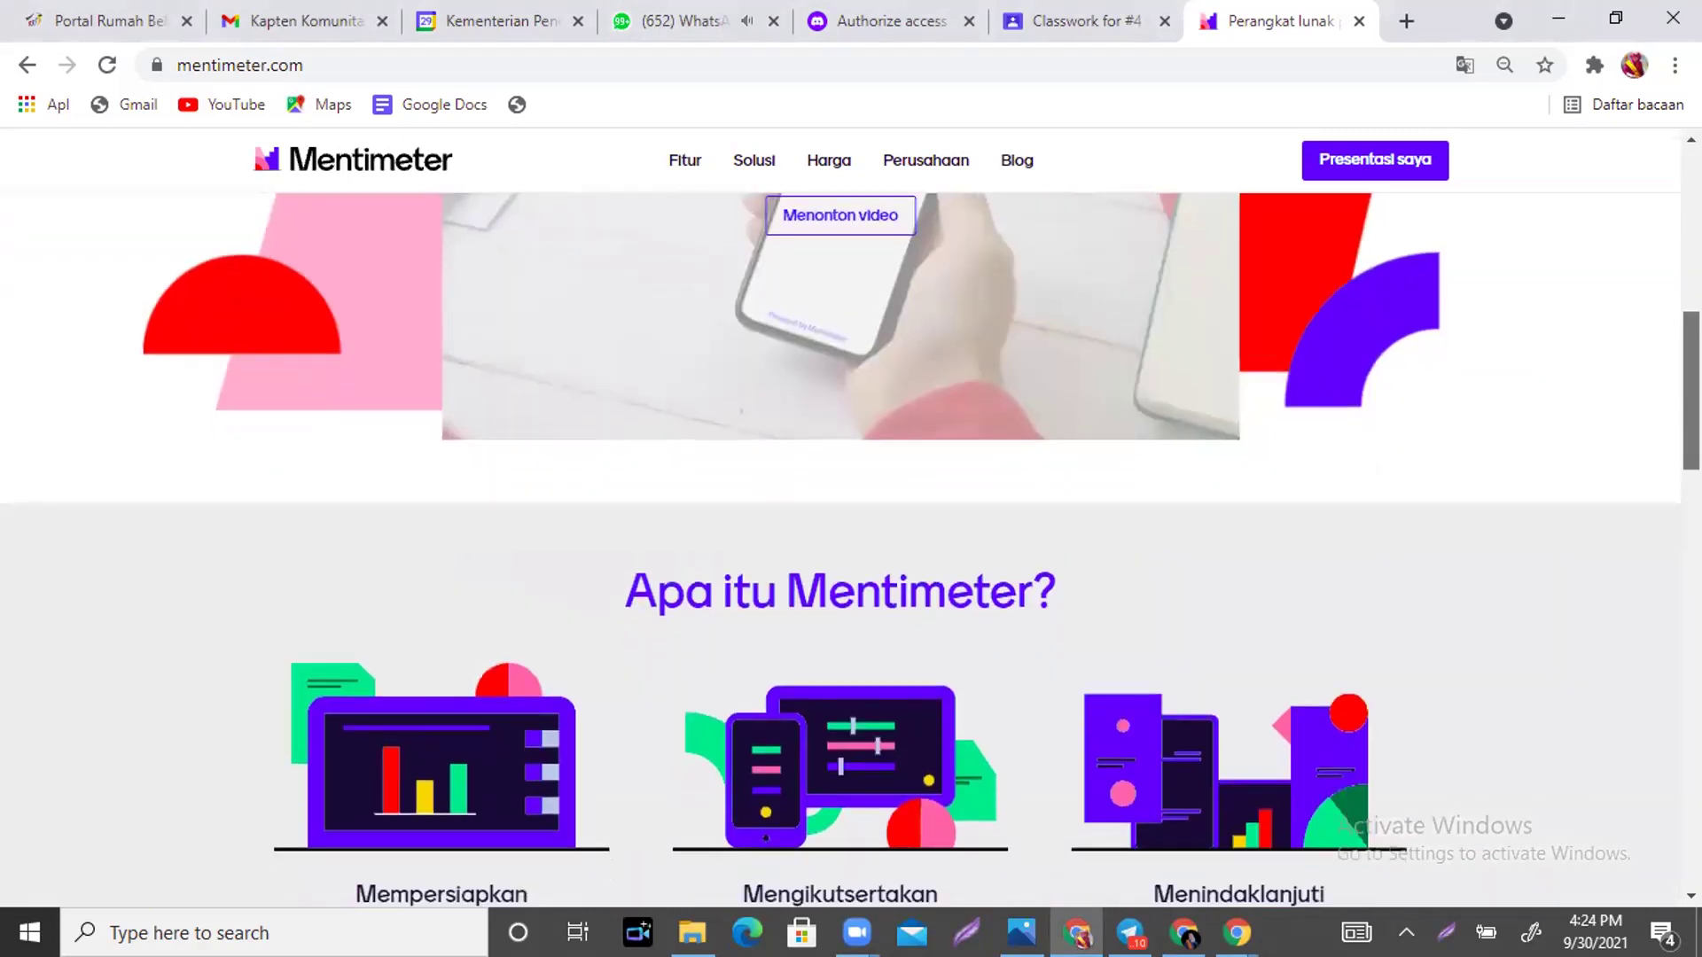
scroll(840, 531, "up", 8)
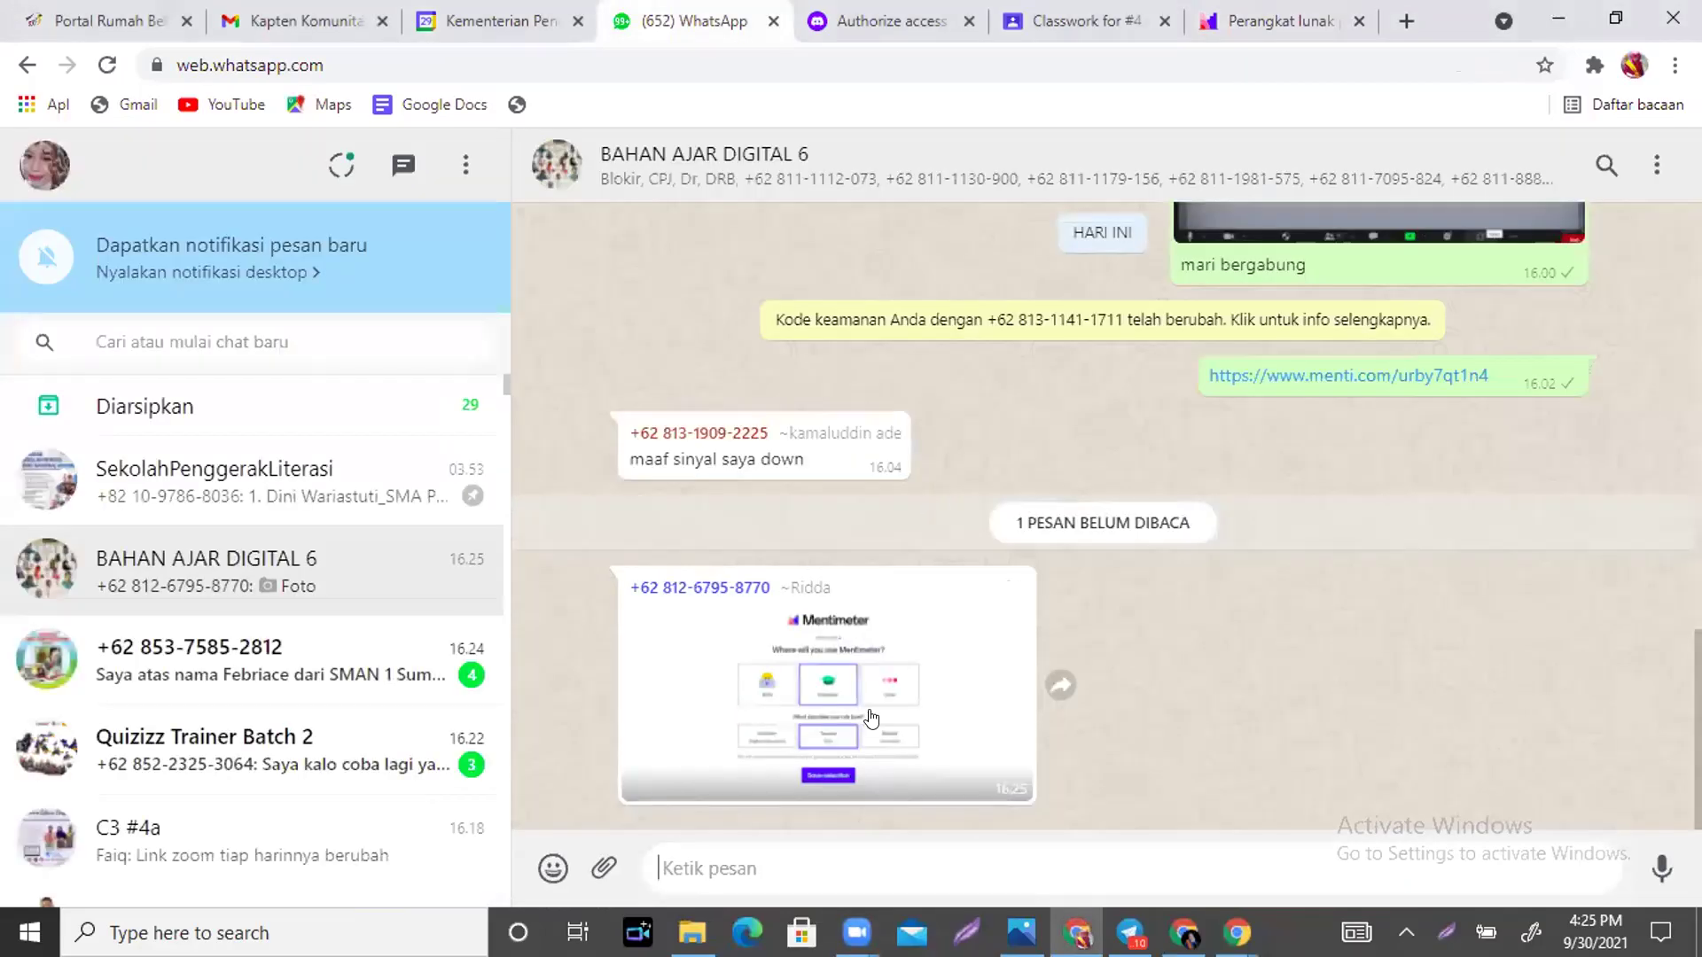
View the sign-up screenshots shared in the BAHAN AJAR DIGITAL 6 WhatsApp group, covering usage and role, main goals and plan choice.
left_click(724, 789)
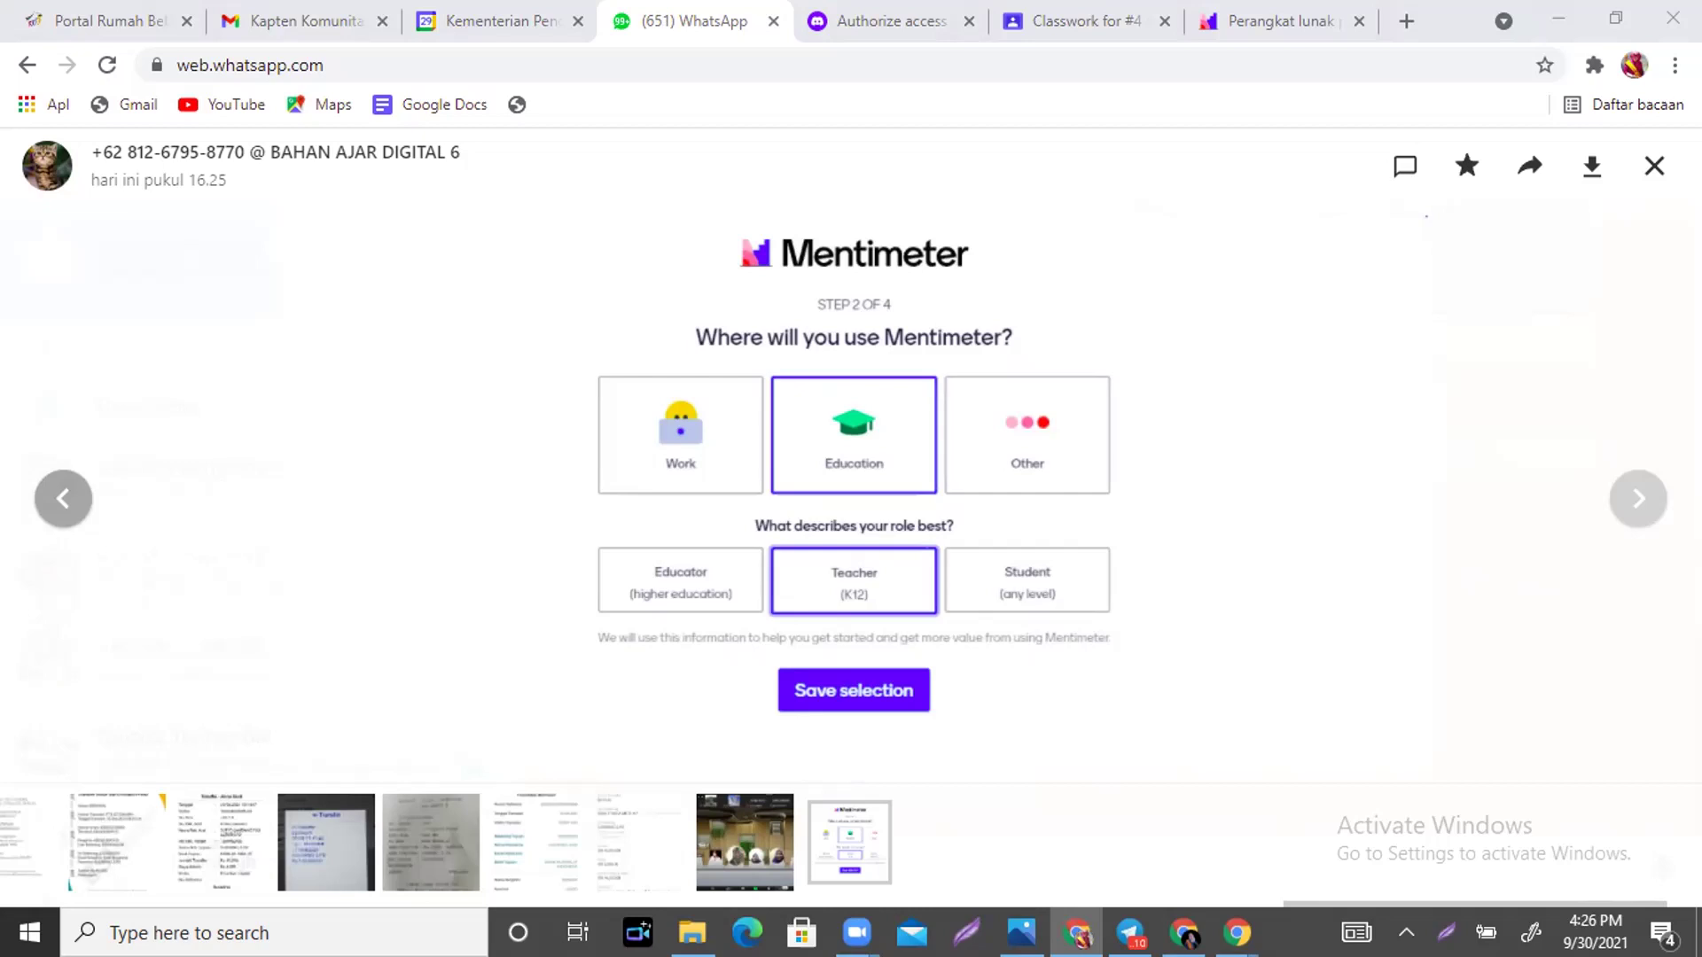
left_click(1654, 166)
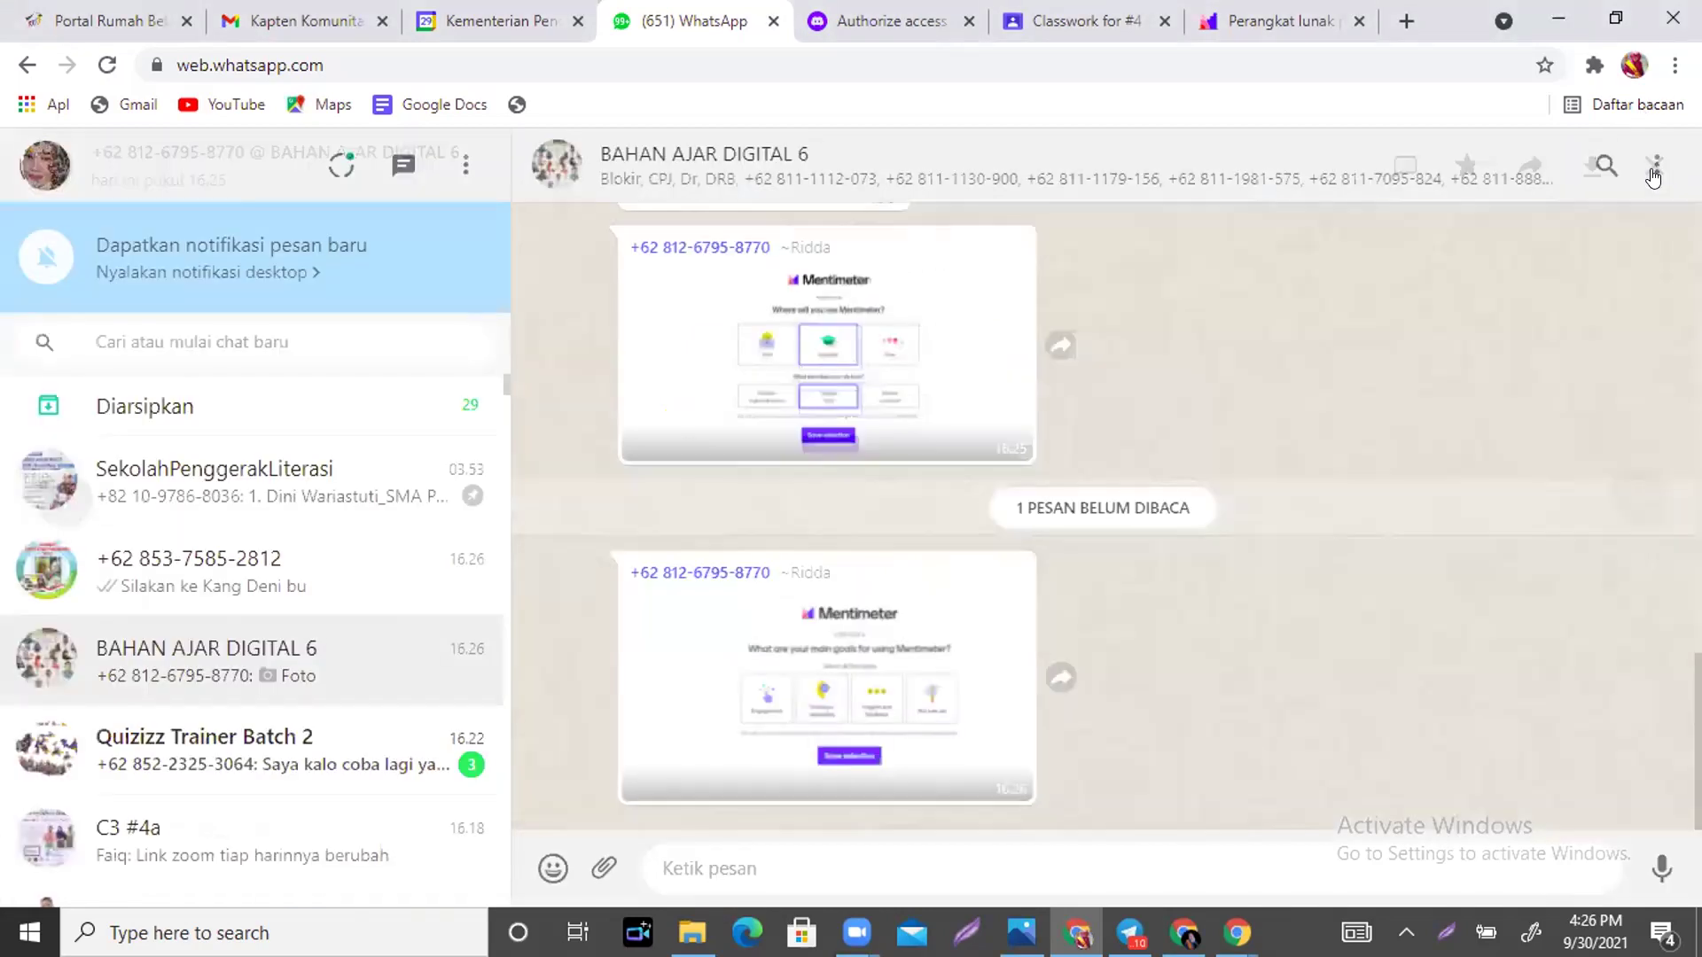
left_click(786, 700)
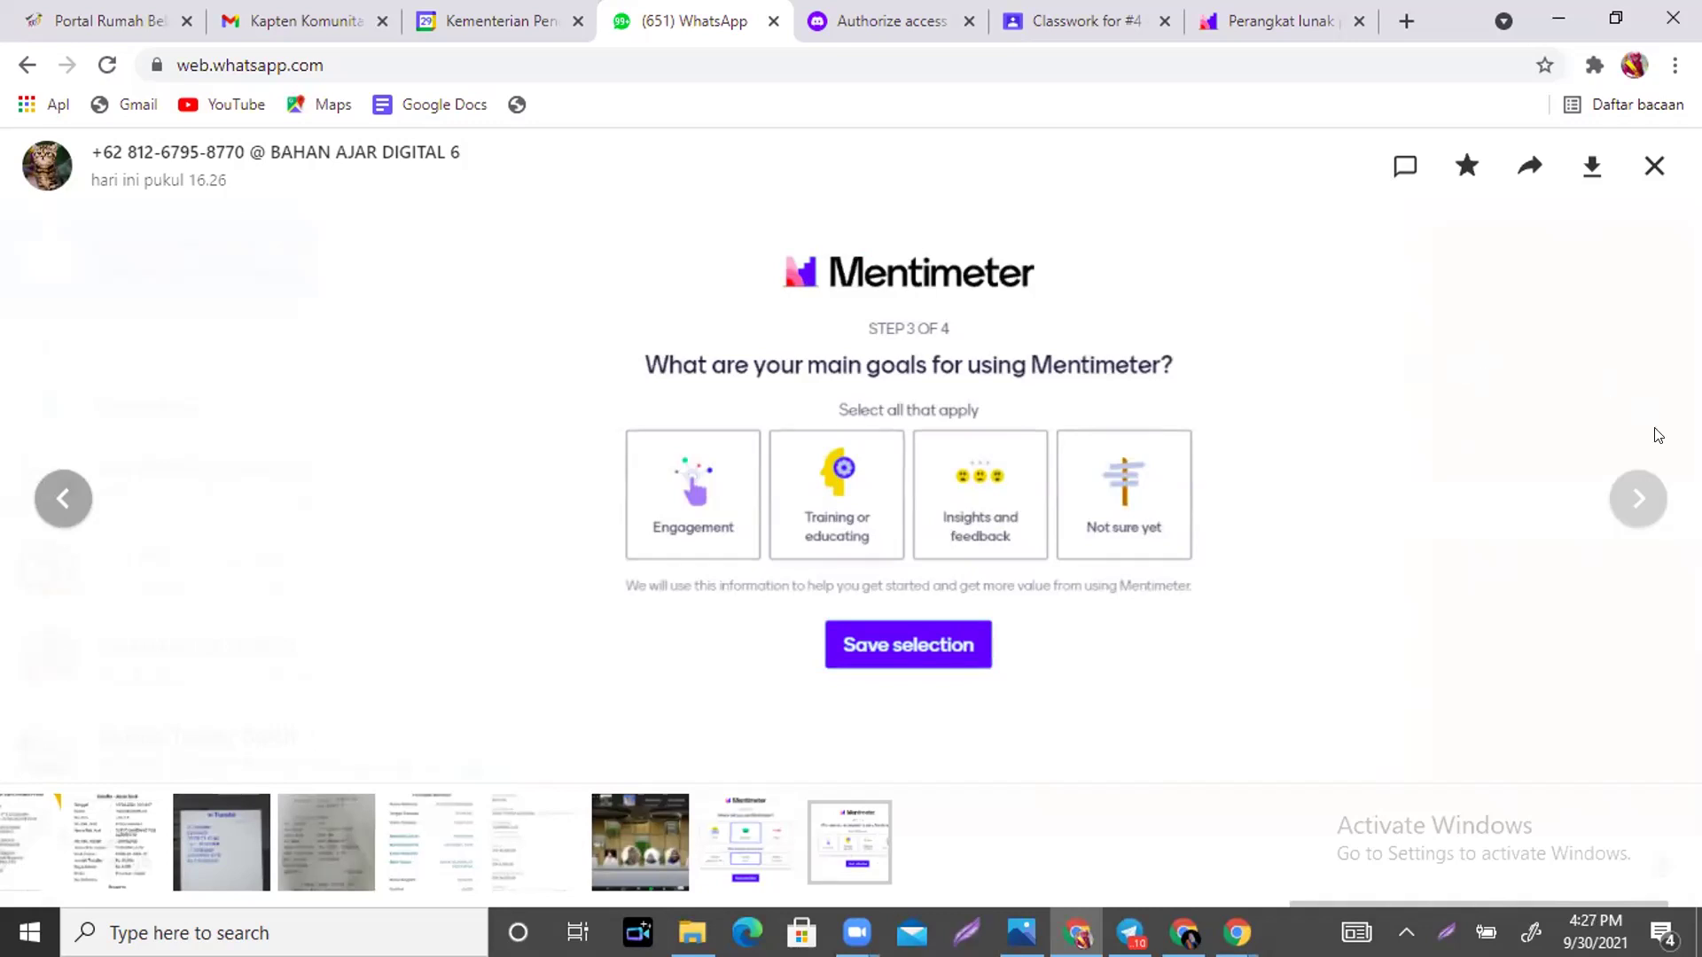
left_click(1650, 170)
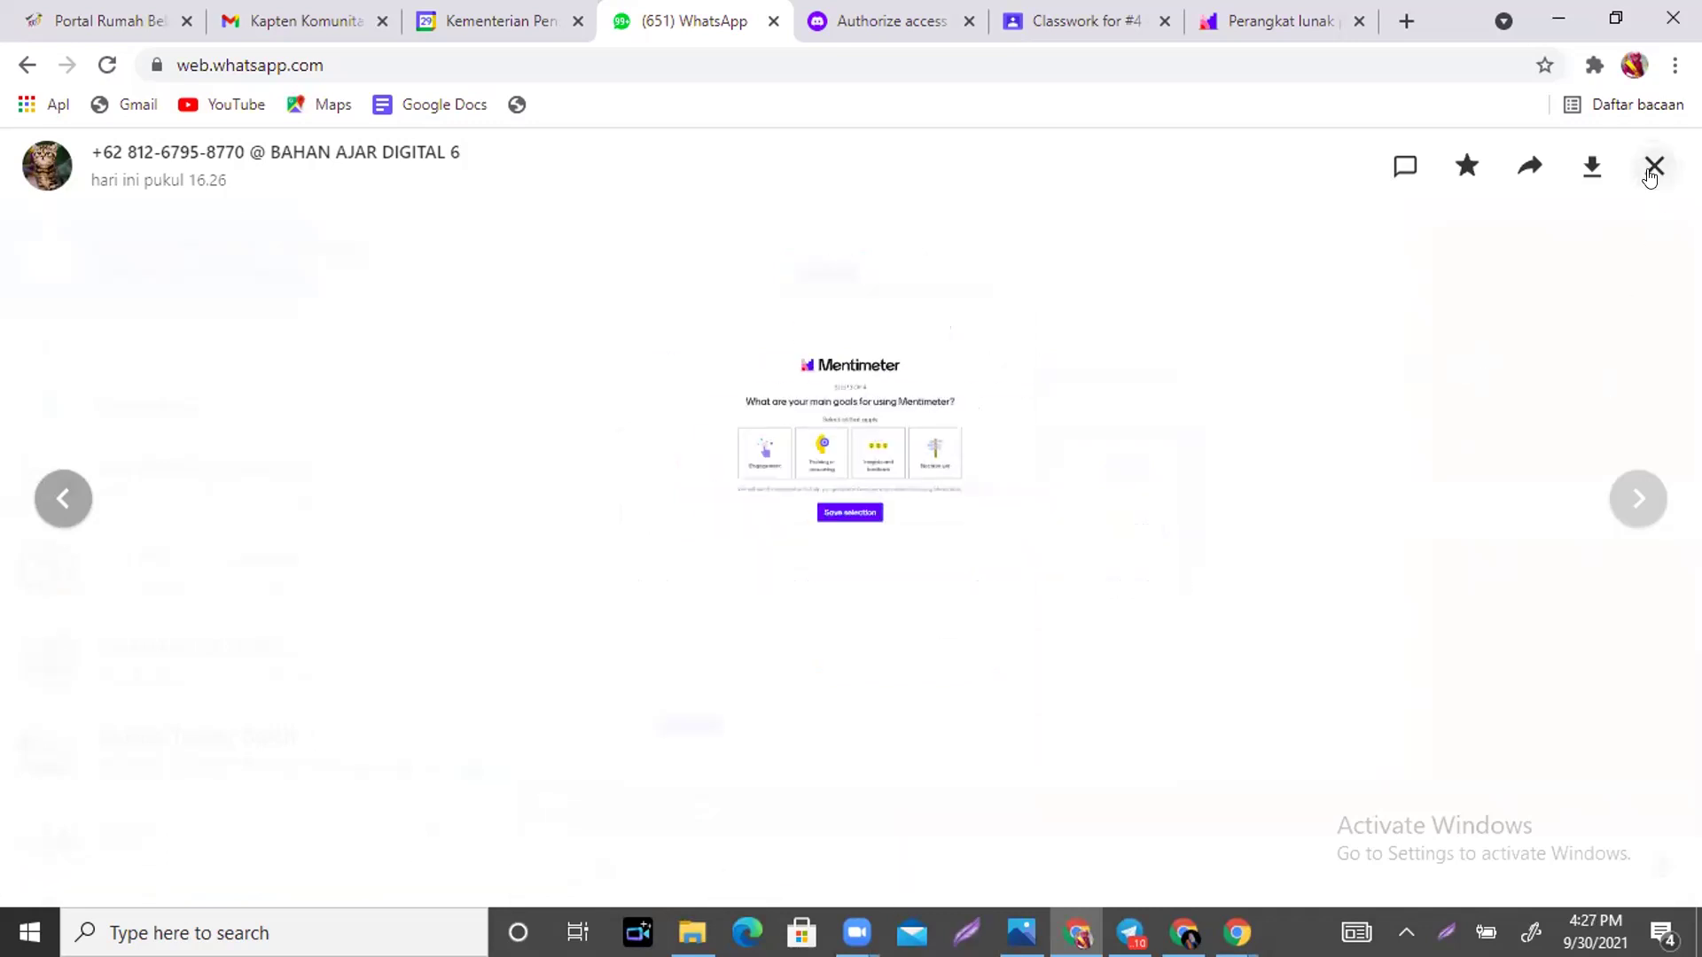
left_click(797, 725)
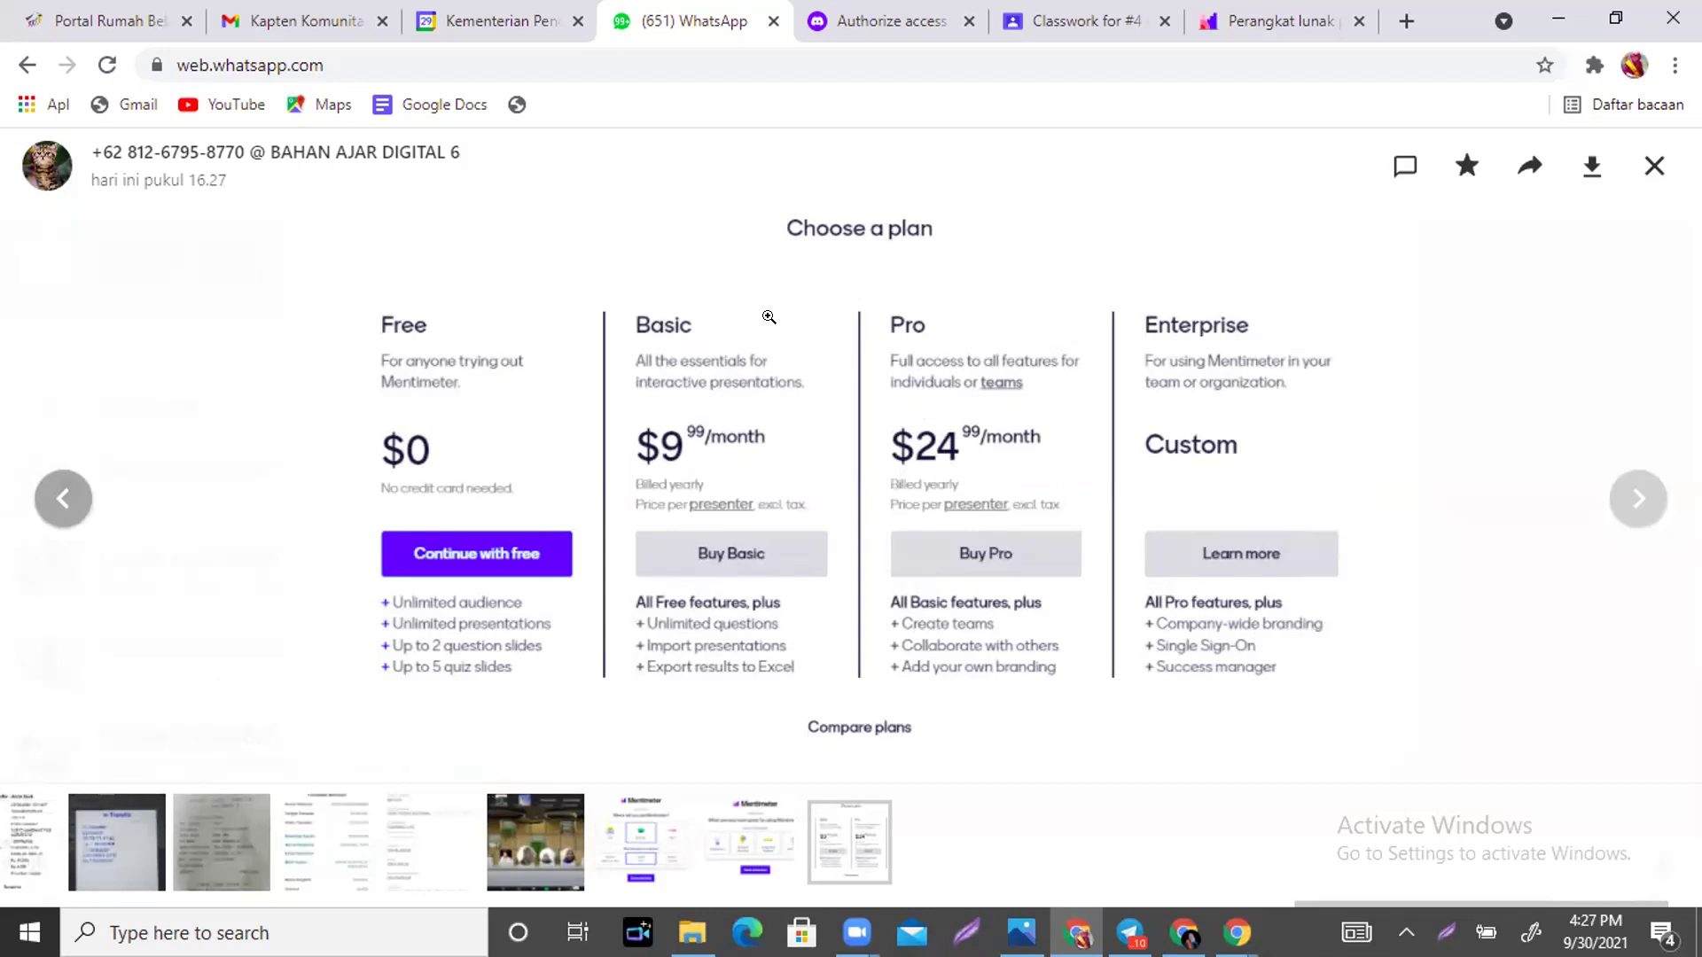
Return to the Mentimeter homepage, close the remote and hybrid work banner, and reload the page.
left_click(1281, 32)
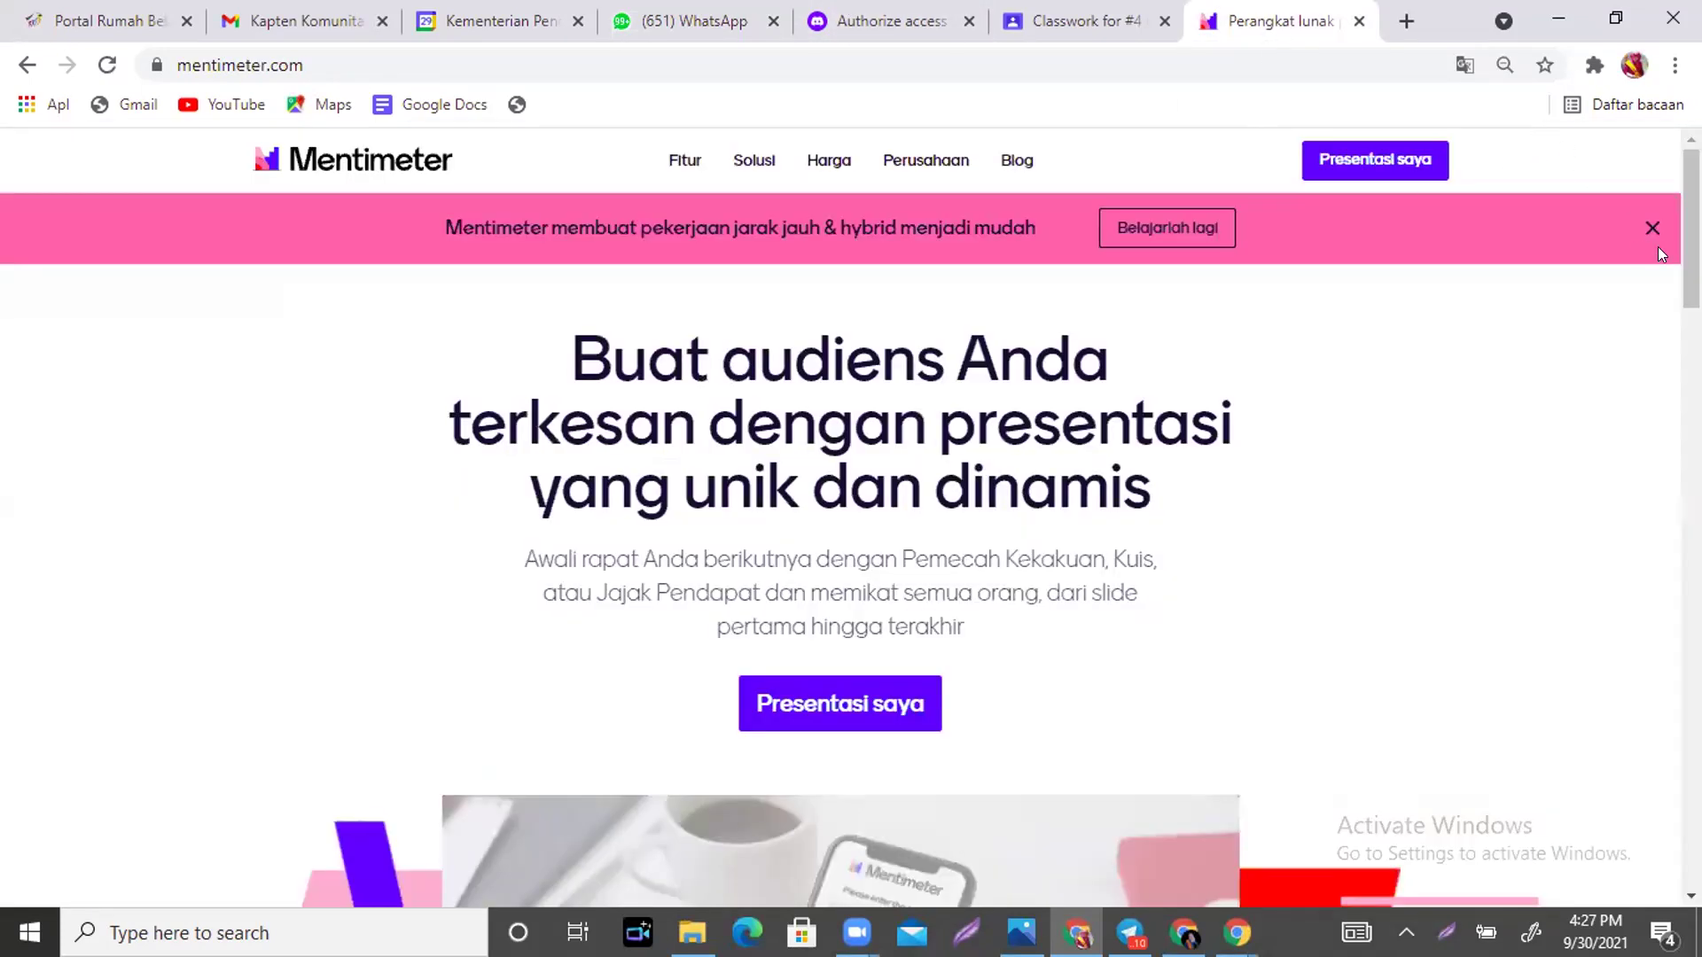
left_click(1653, 229)
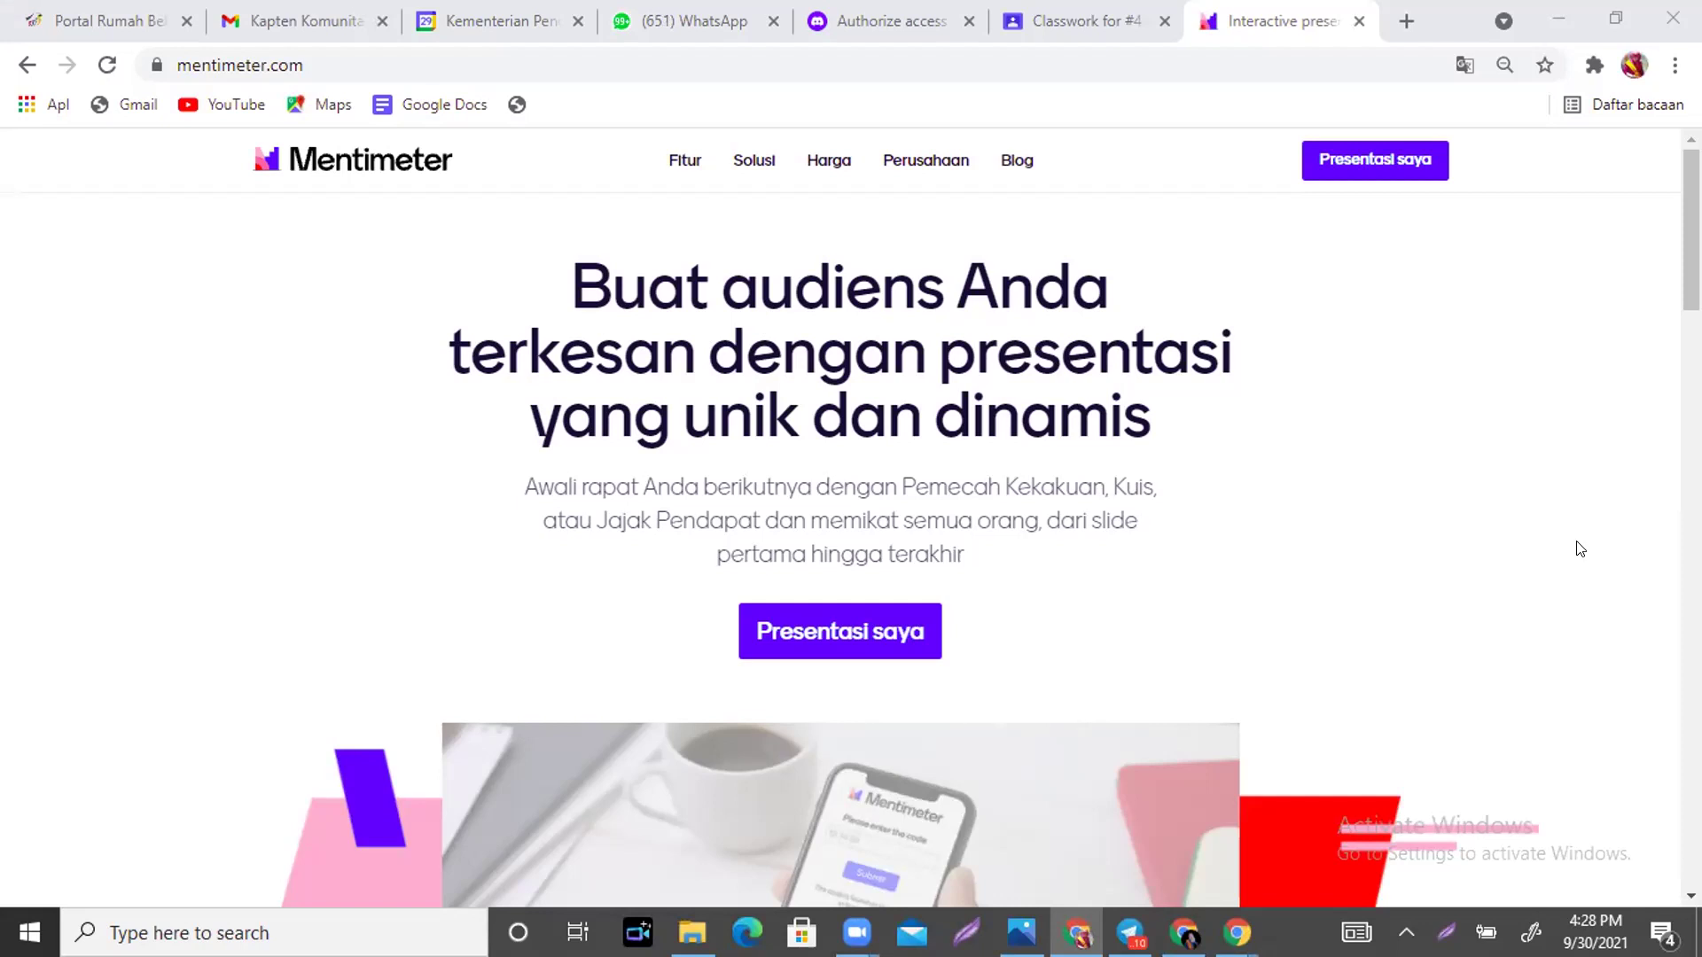
left_click(107, 65)
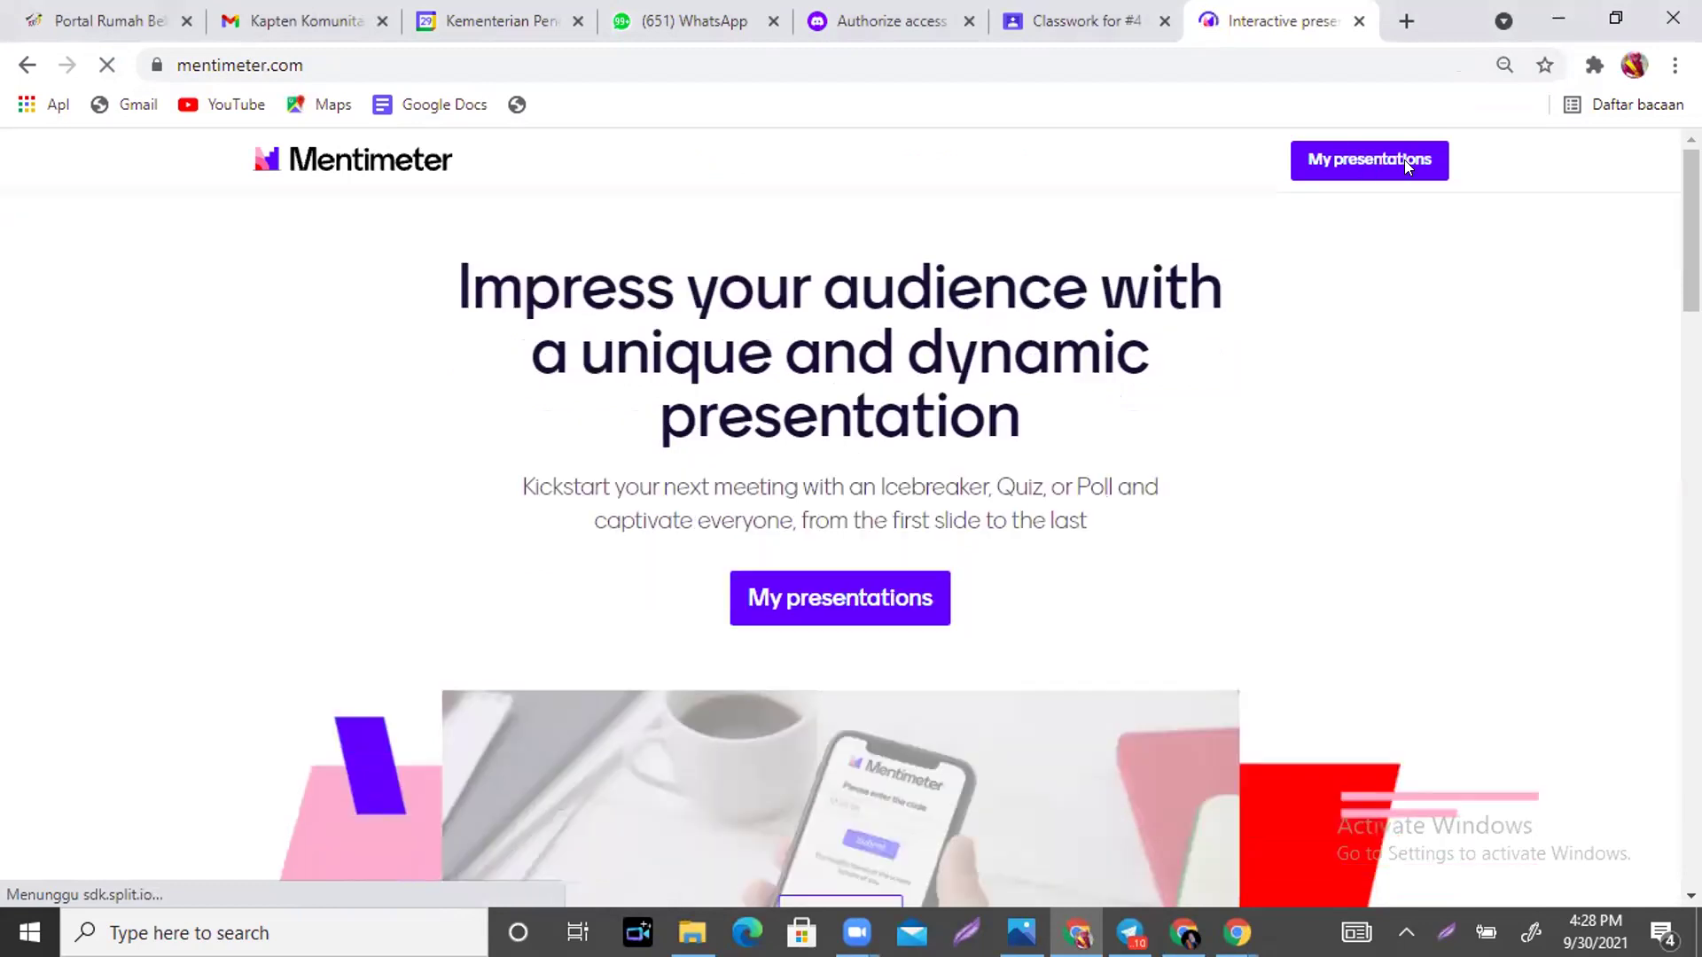
Open the My presentations list from the Mentimeter homepage.
scroll(840, 542, "down", 7)
scroll(841, 550, "down", 10)
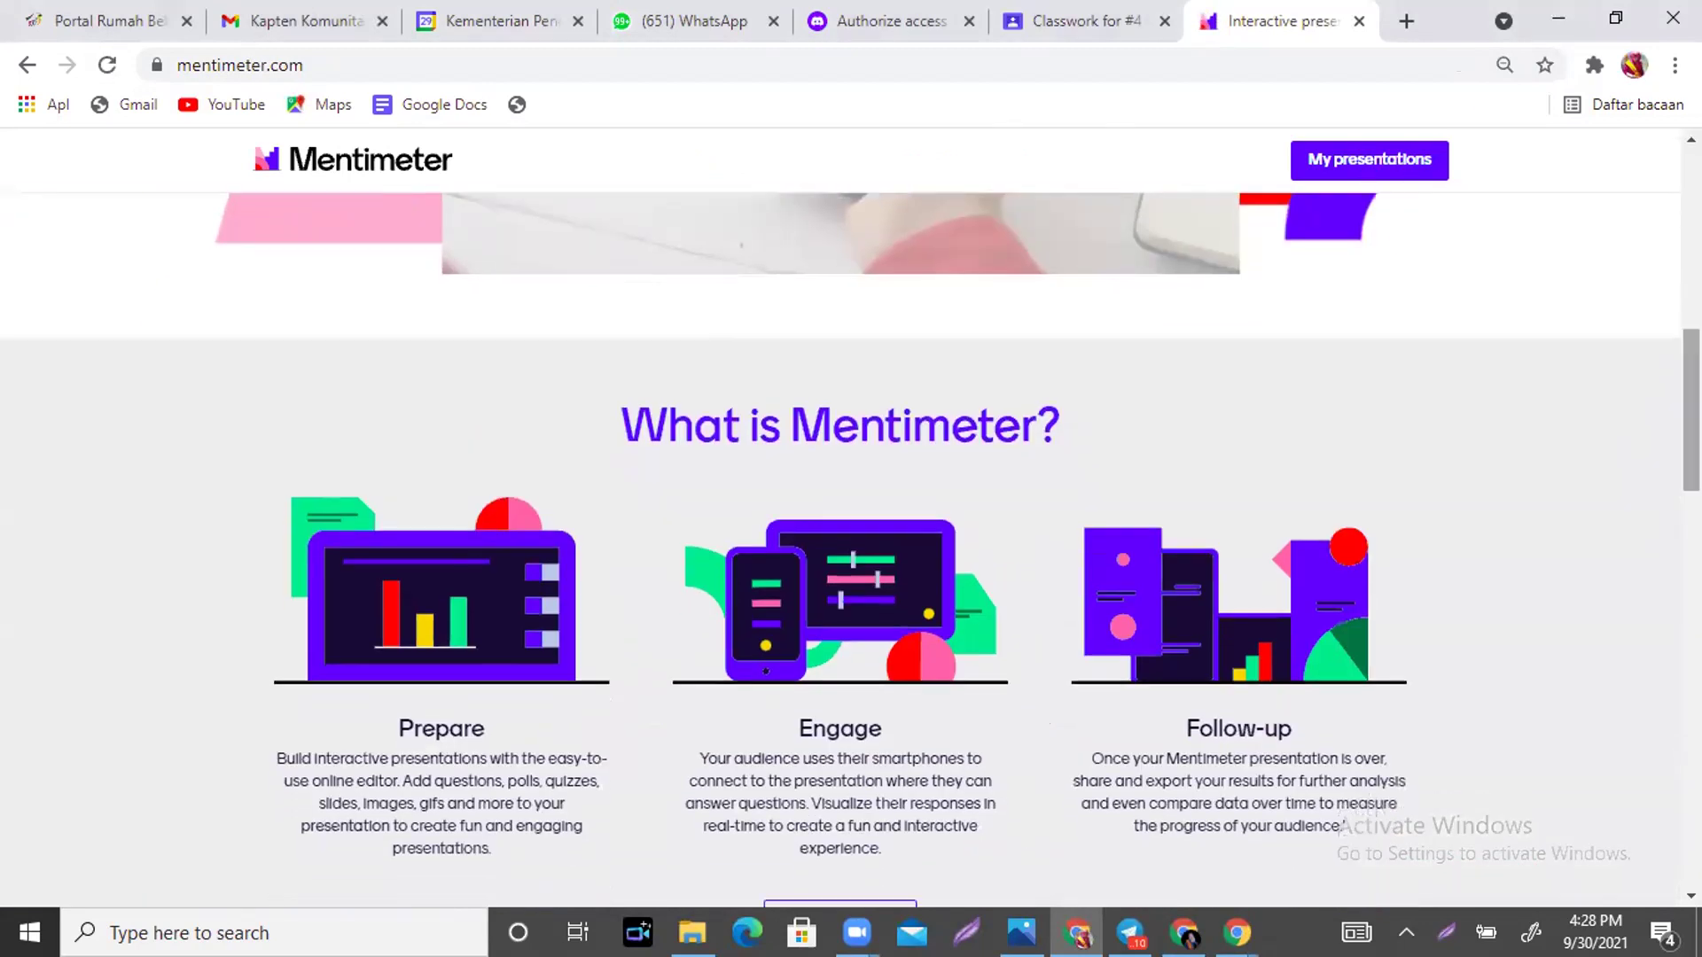
scroll(841, 549, "up", 9)
scroll(1599, 189, "up", 6)
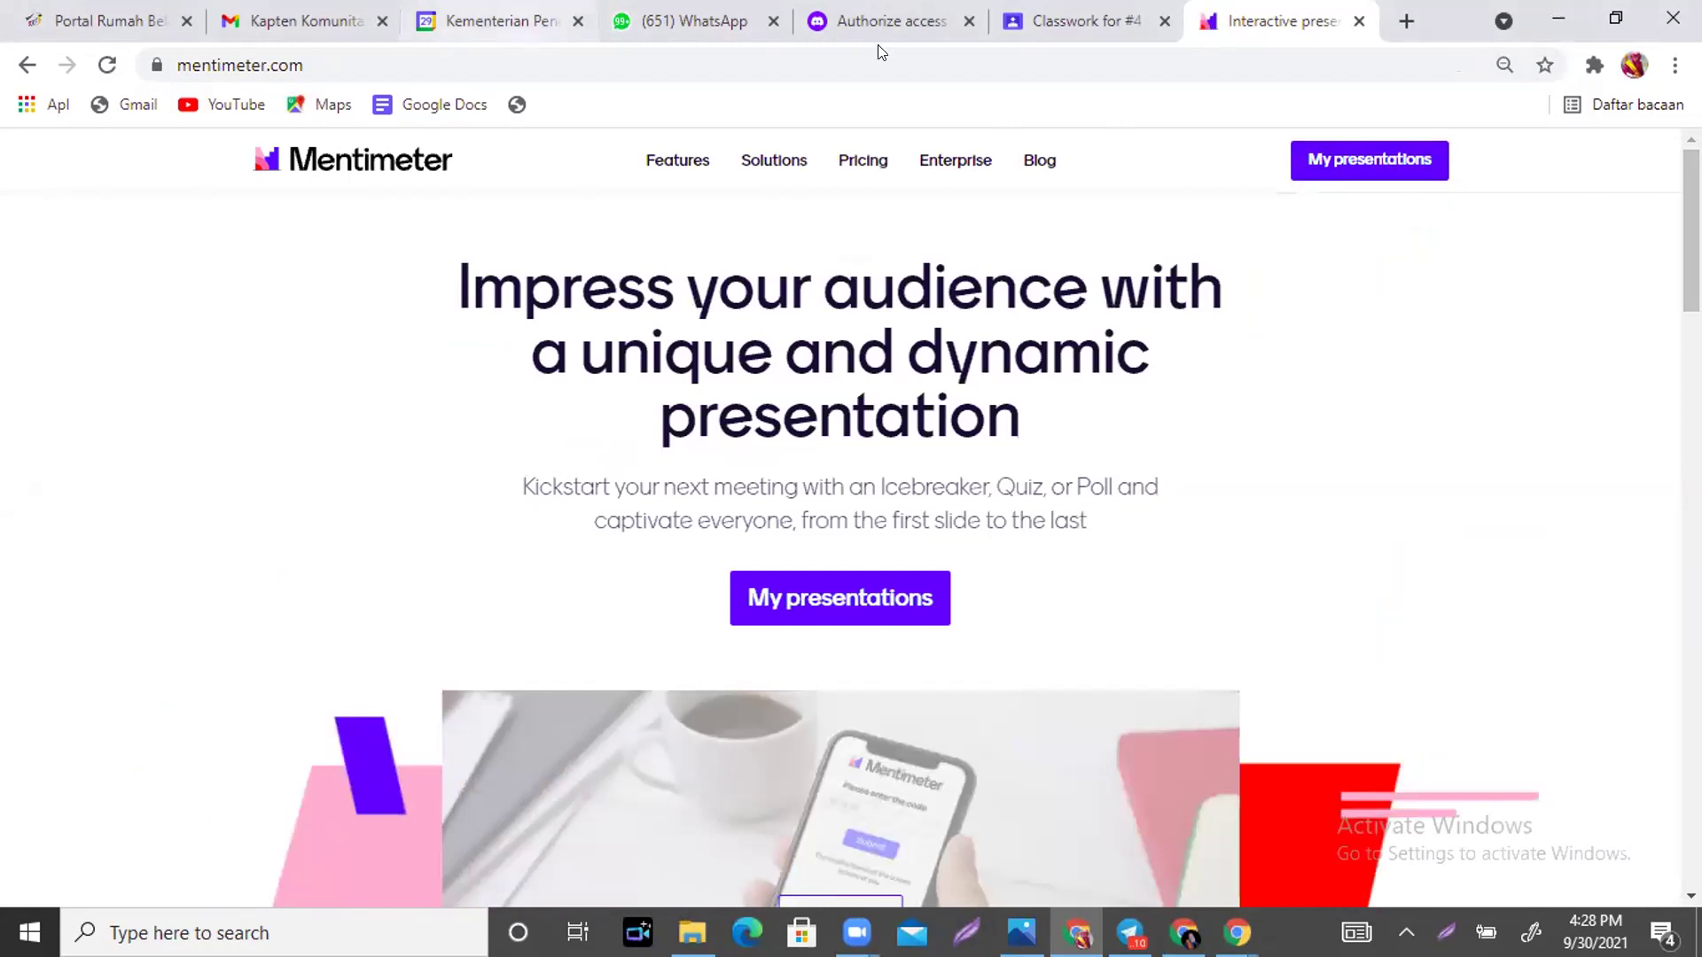
left_click(1370, 168)
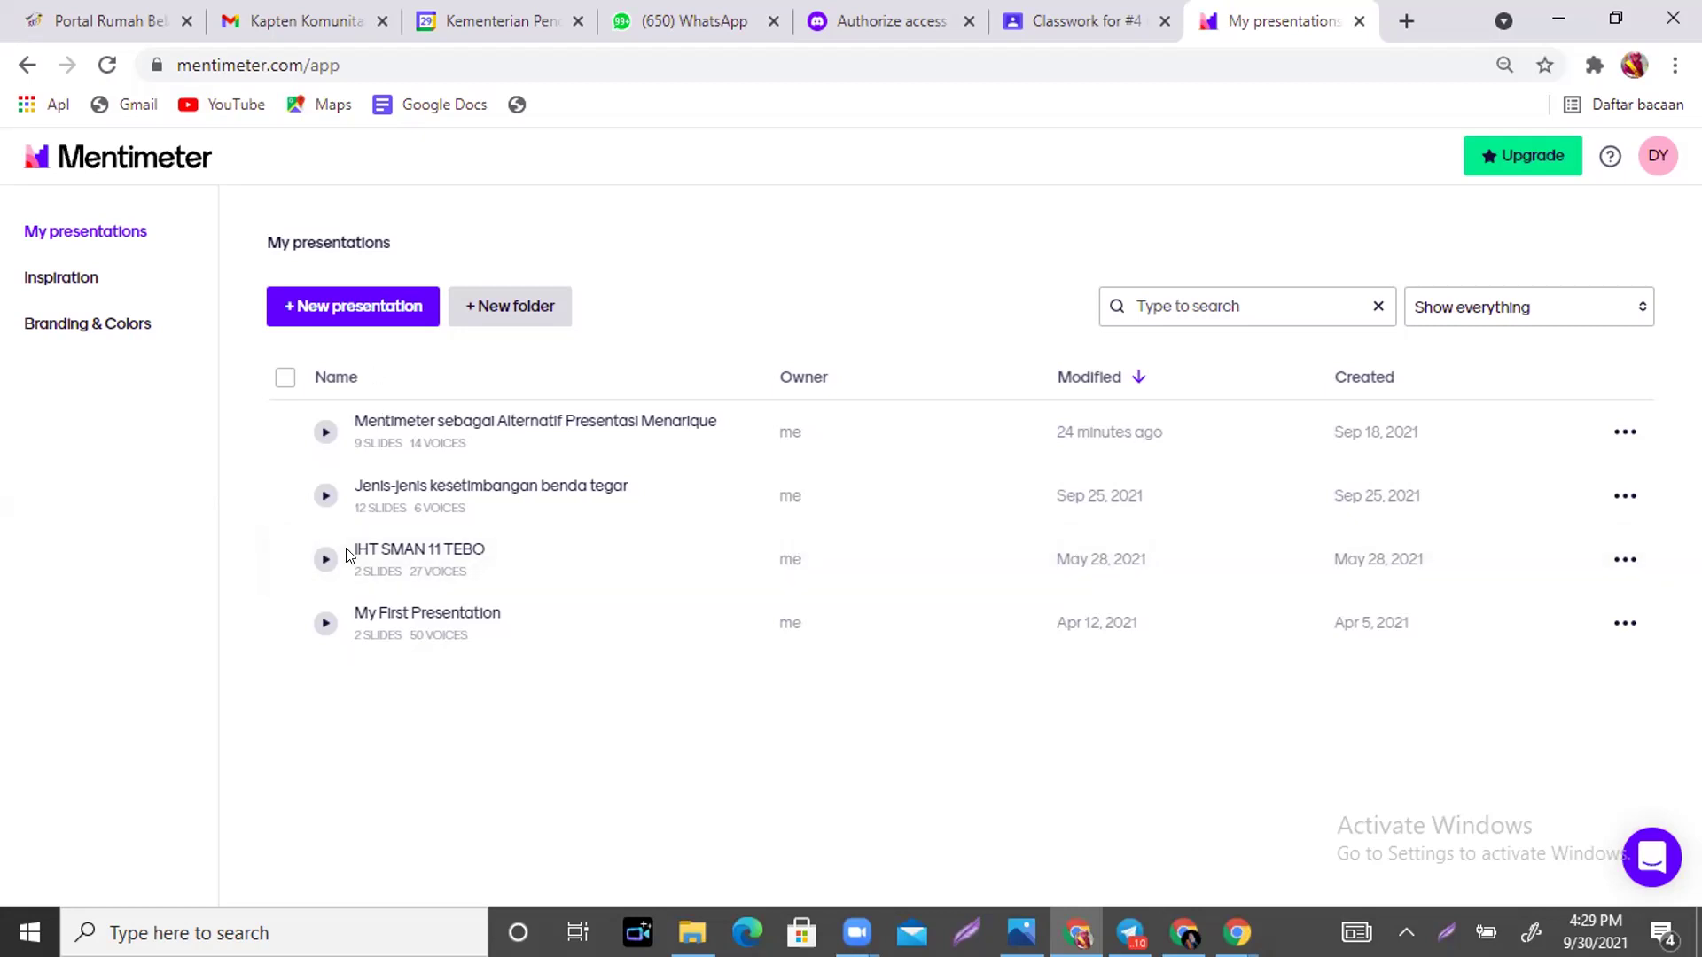
Return to the WhatsApp group, close the plan image, and examine the latest participant photo of the Mentimeter page up close.
left_click(708, 15)
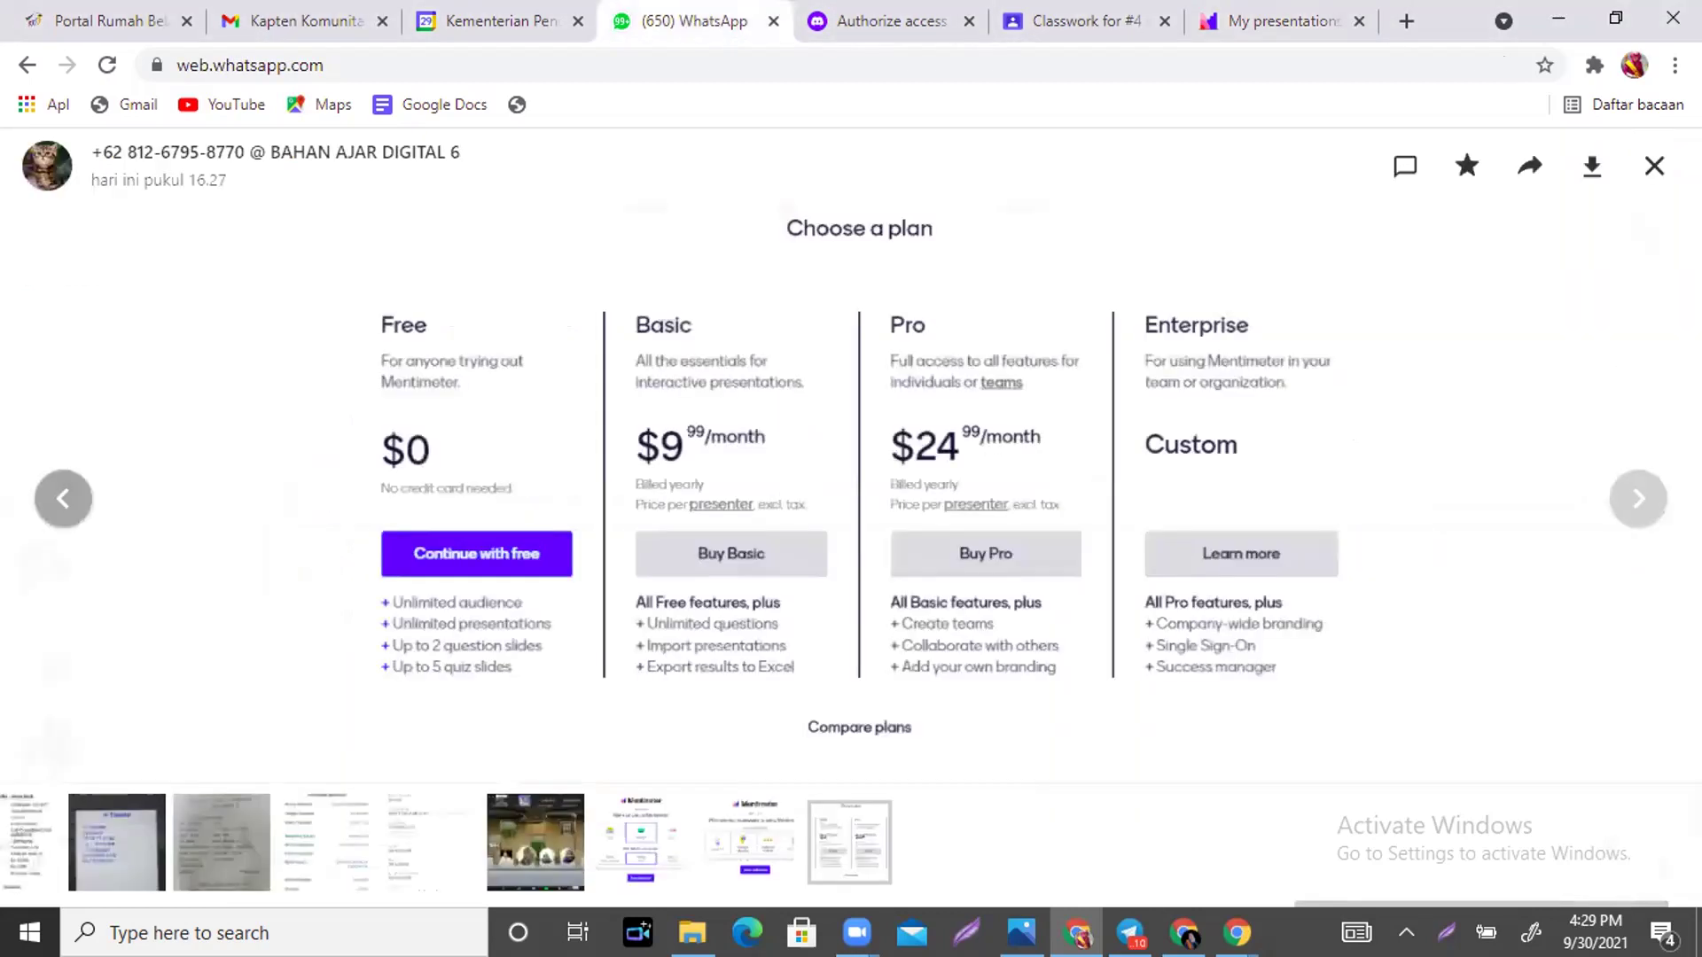
left_click(1652, 167)
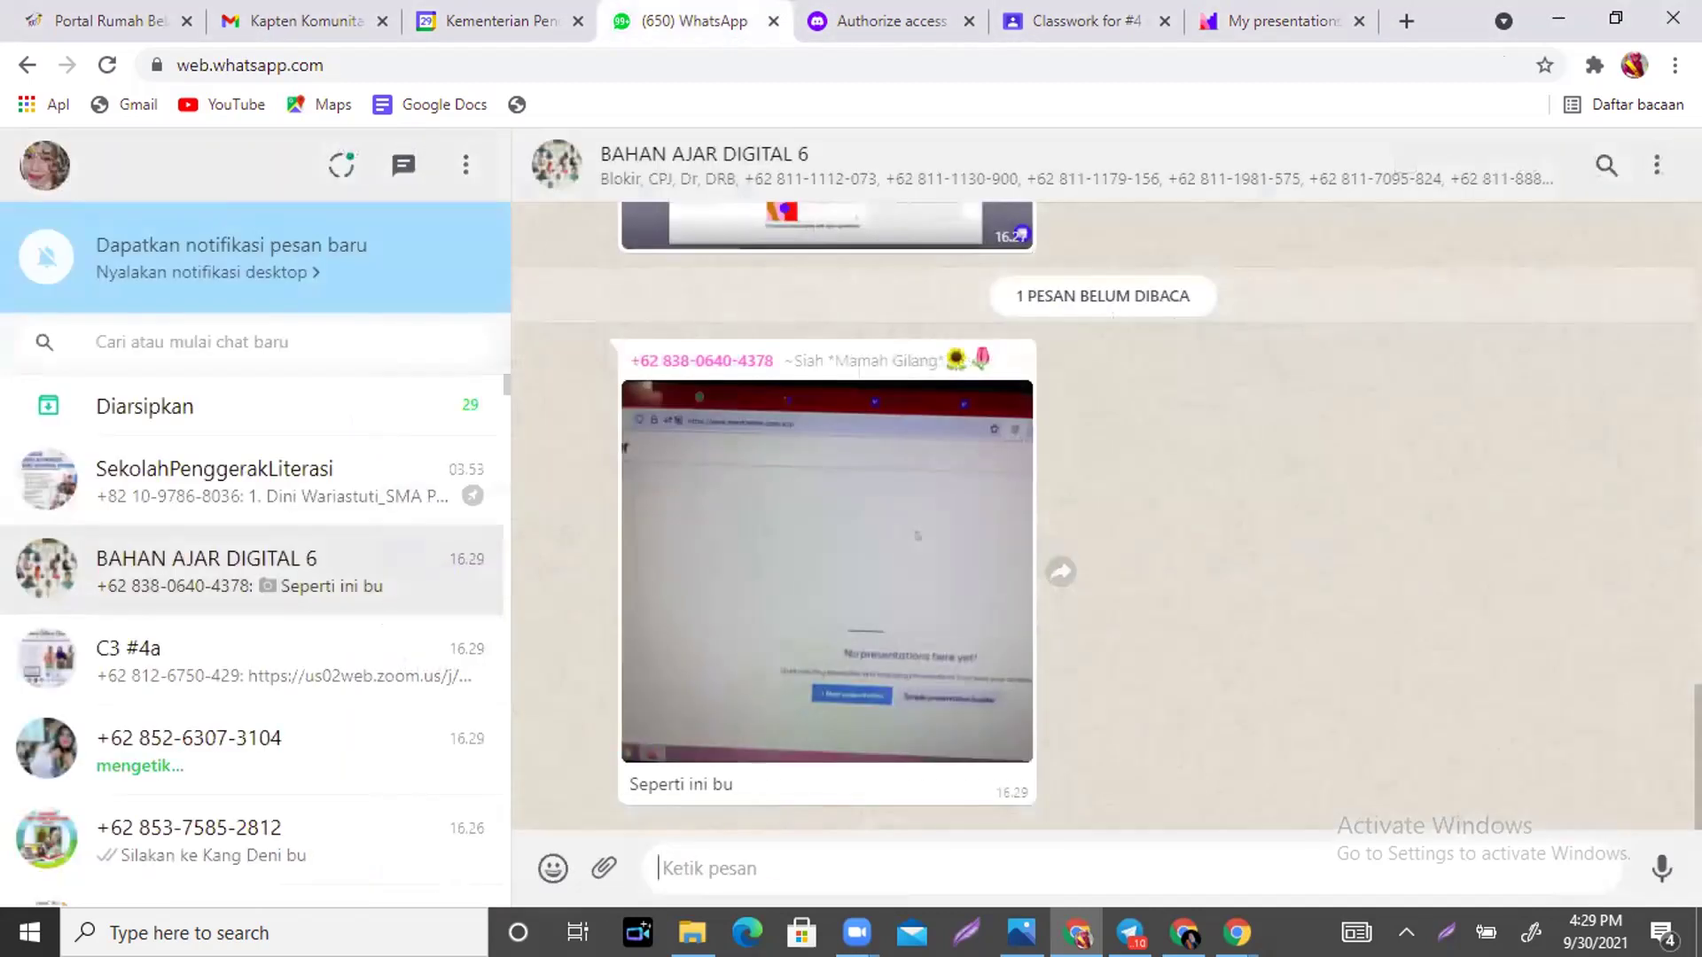
left_click(833, 654)
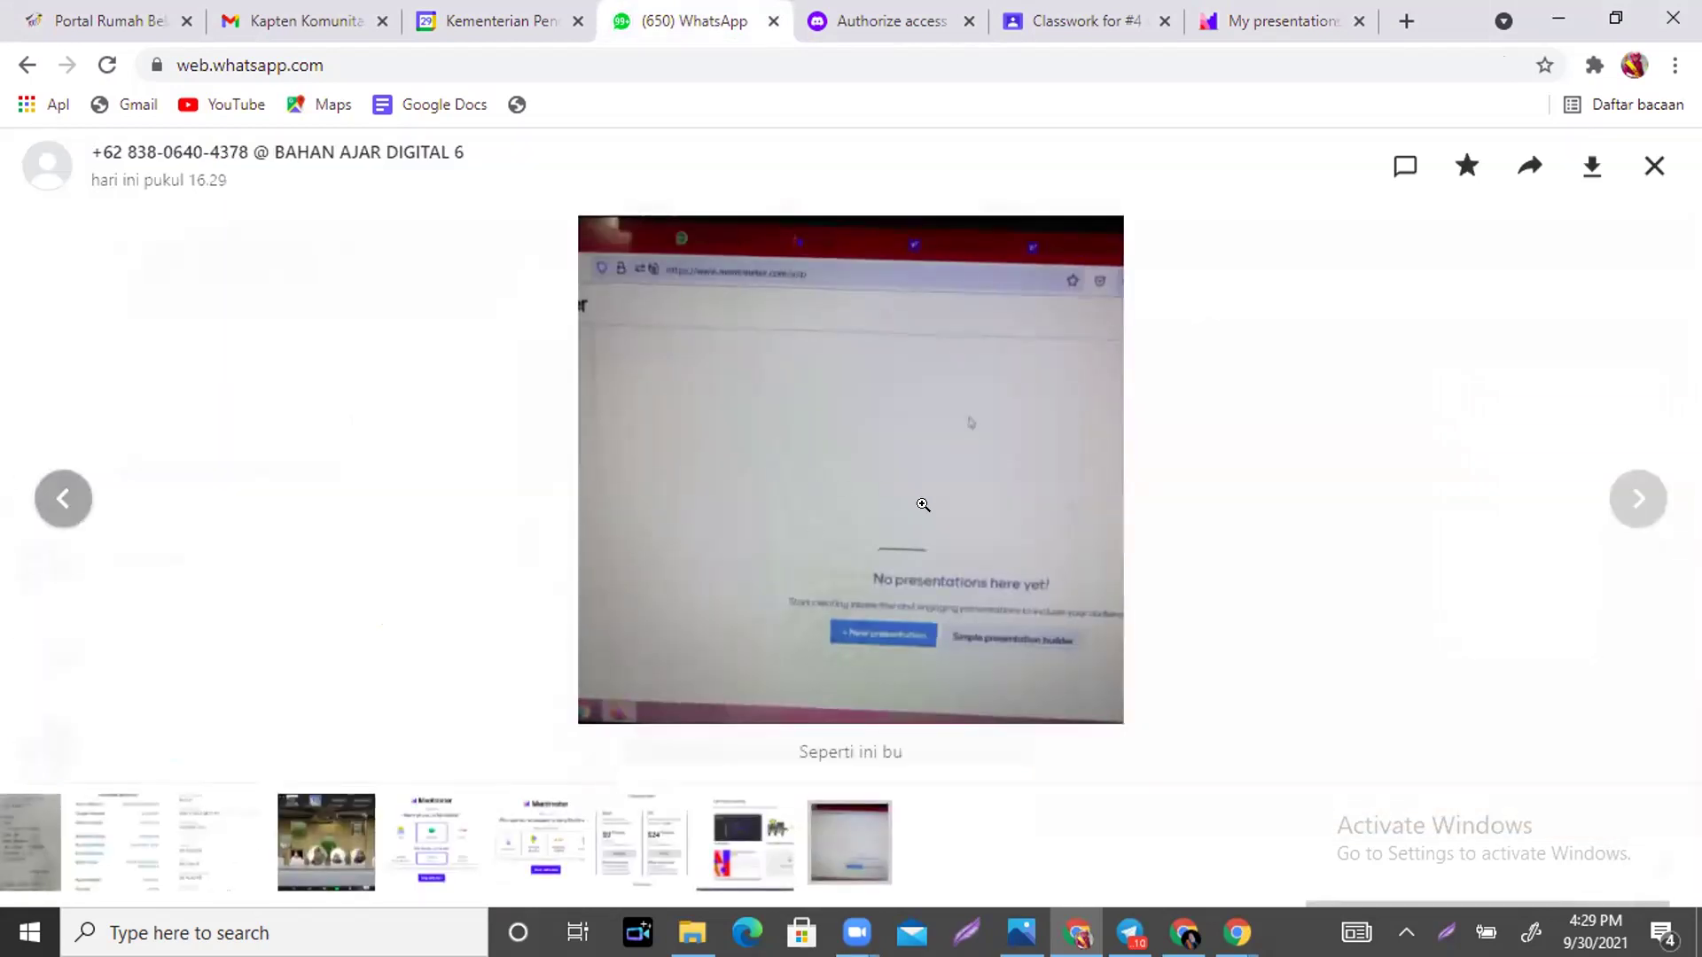
left_click(923, 504)
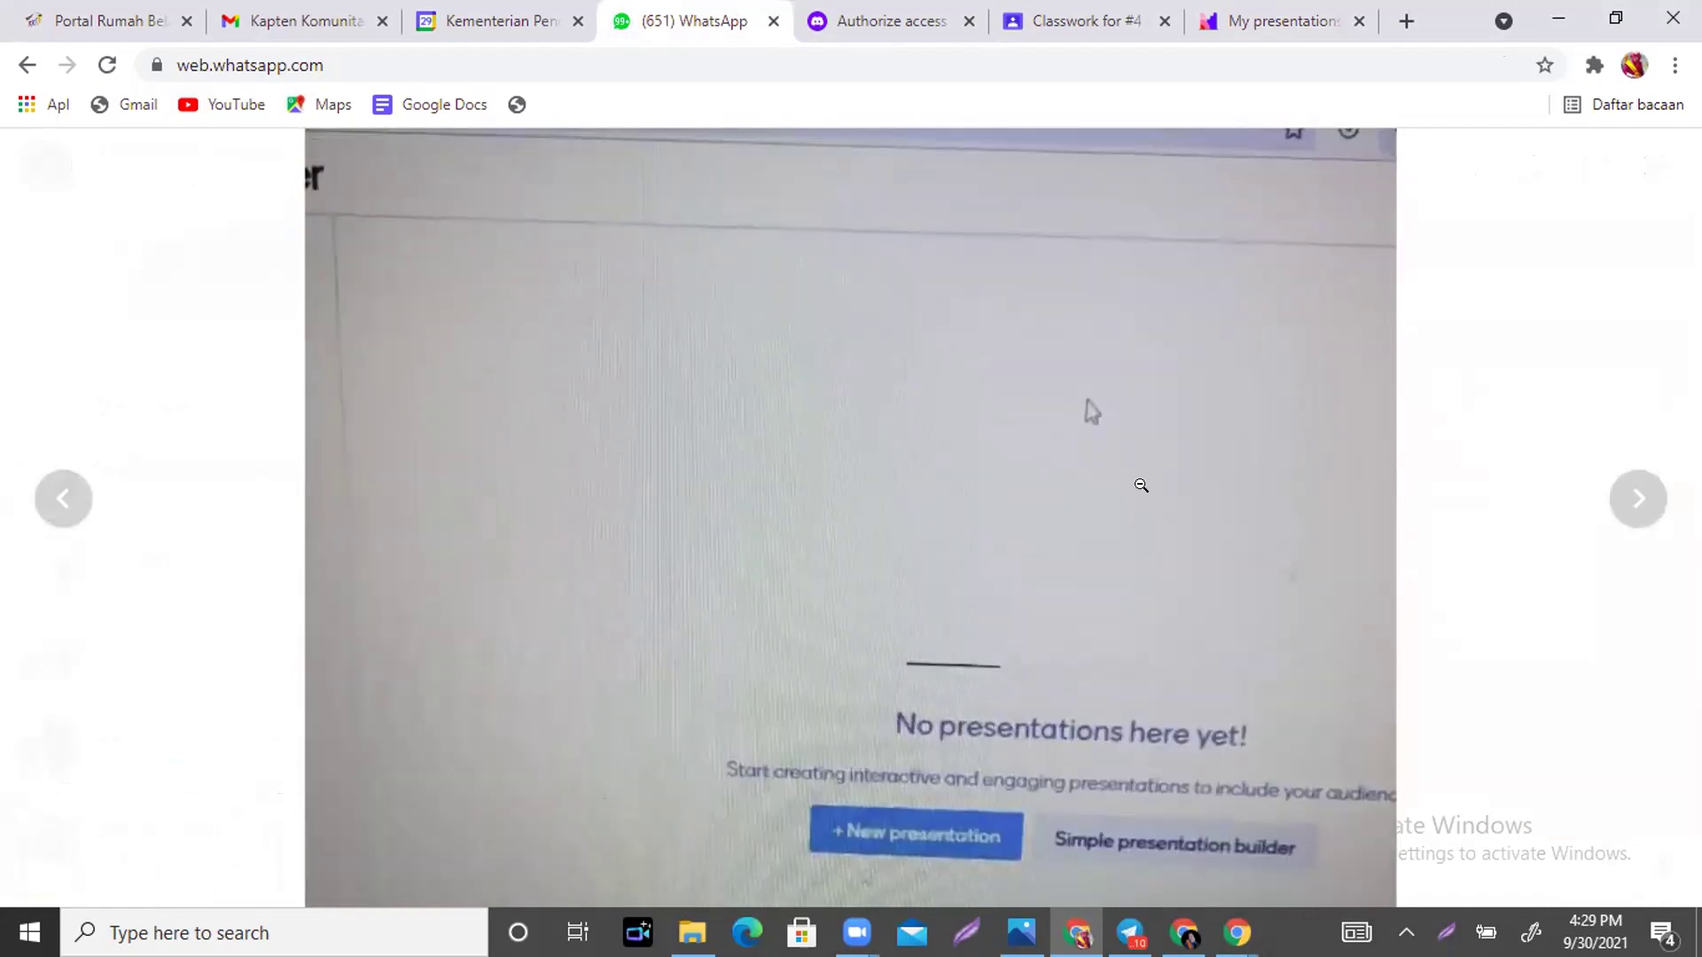
left_click(1141, 485)
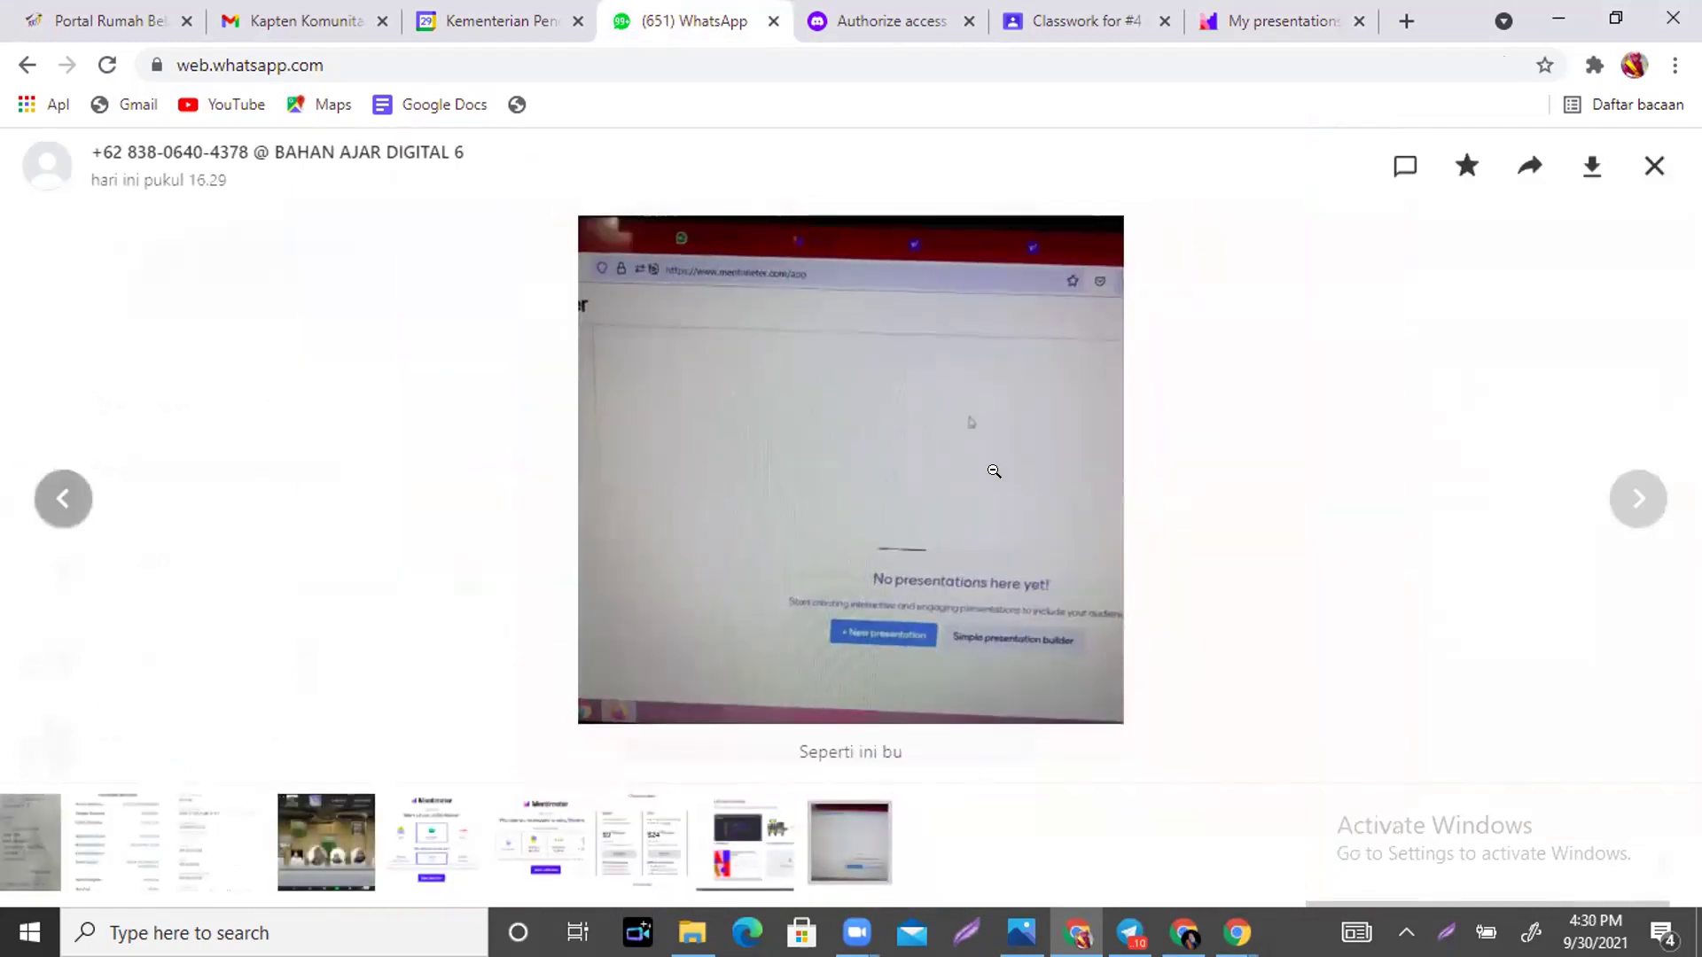
Examine the participant's photo up close, close it, and return to the My presentations list in Mentimeter.
left_click(994, 470)
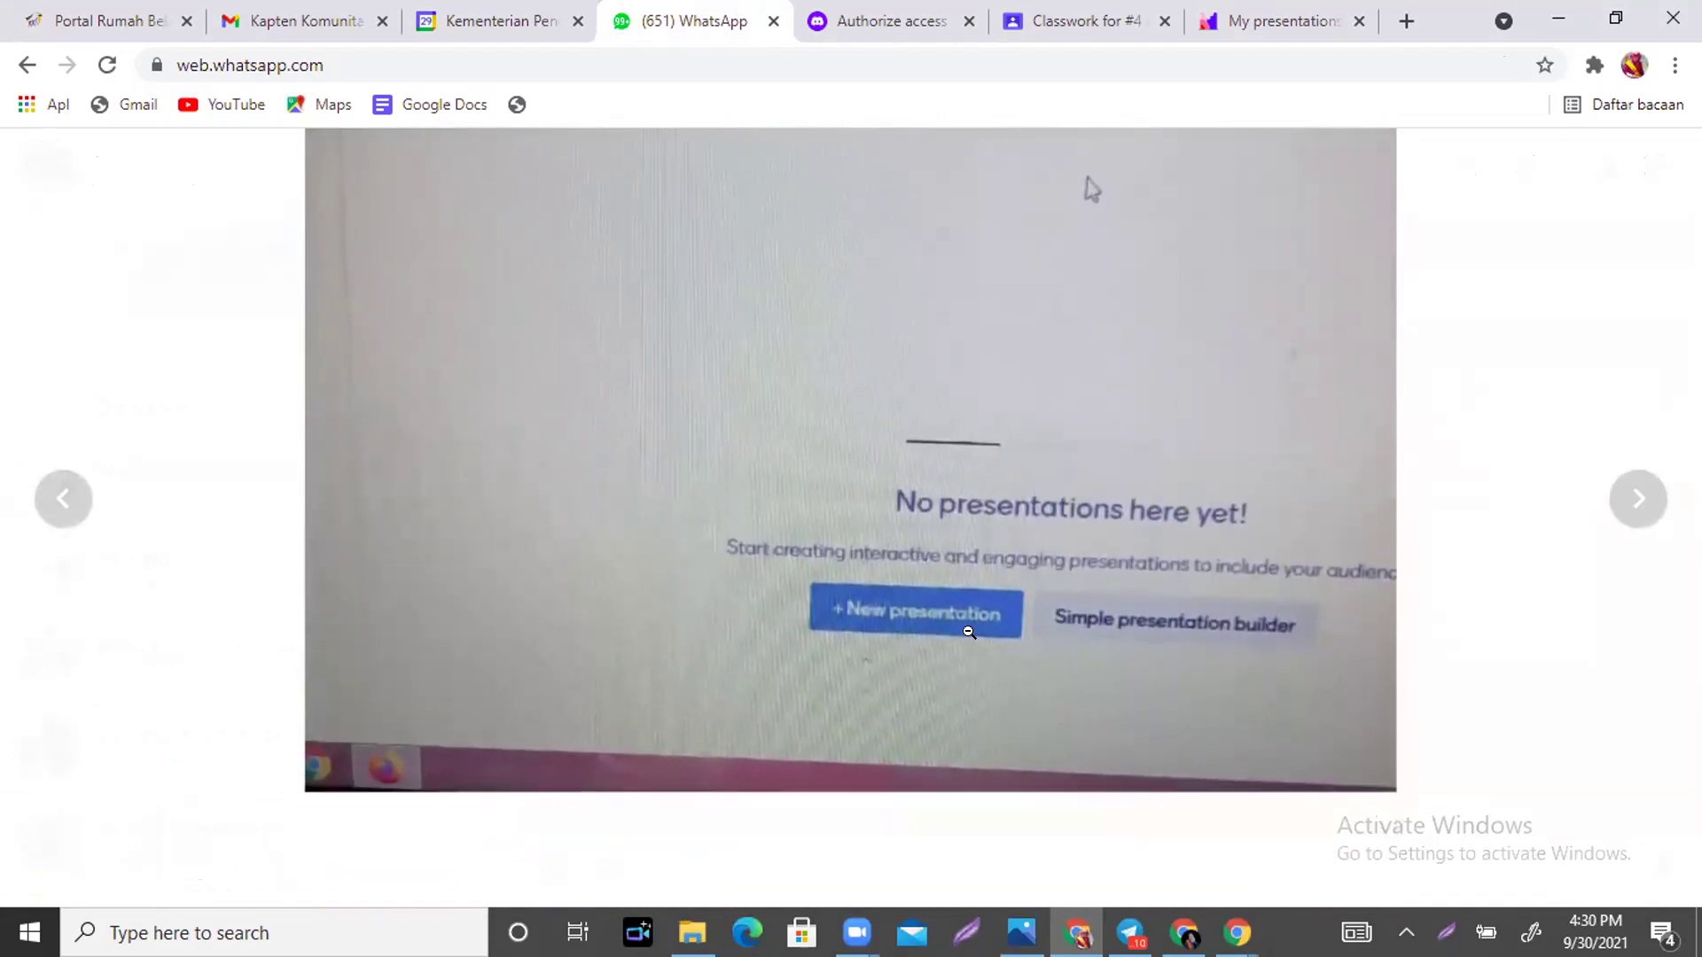
left_click(969, 635)
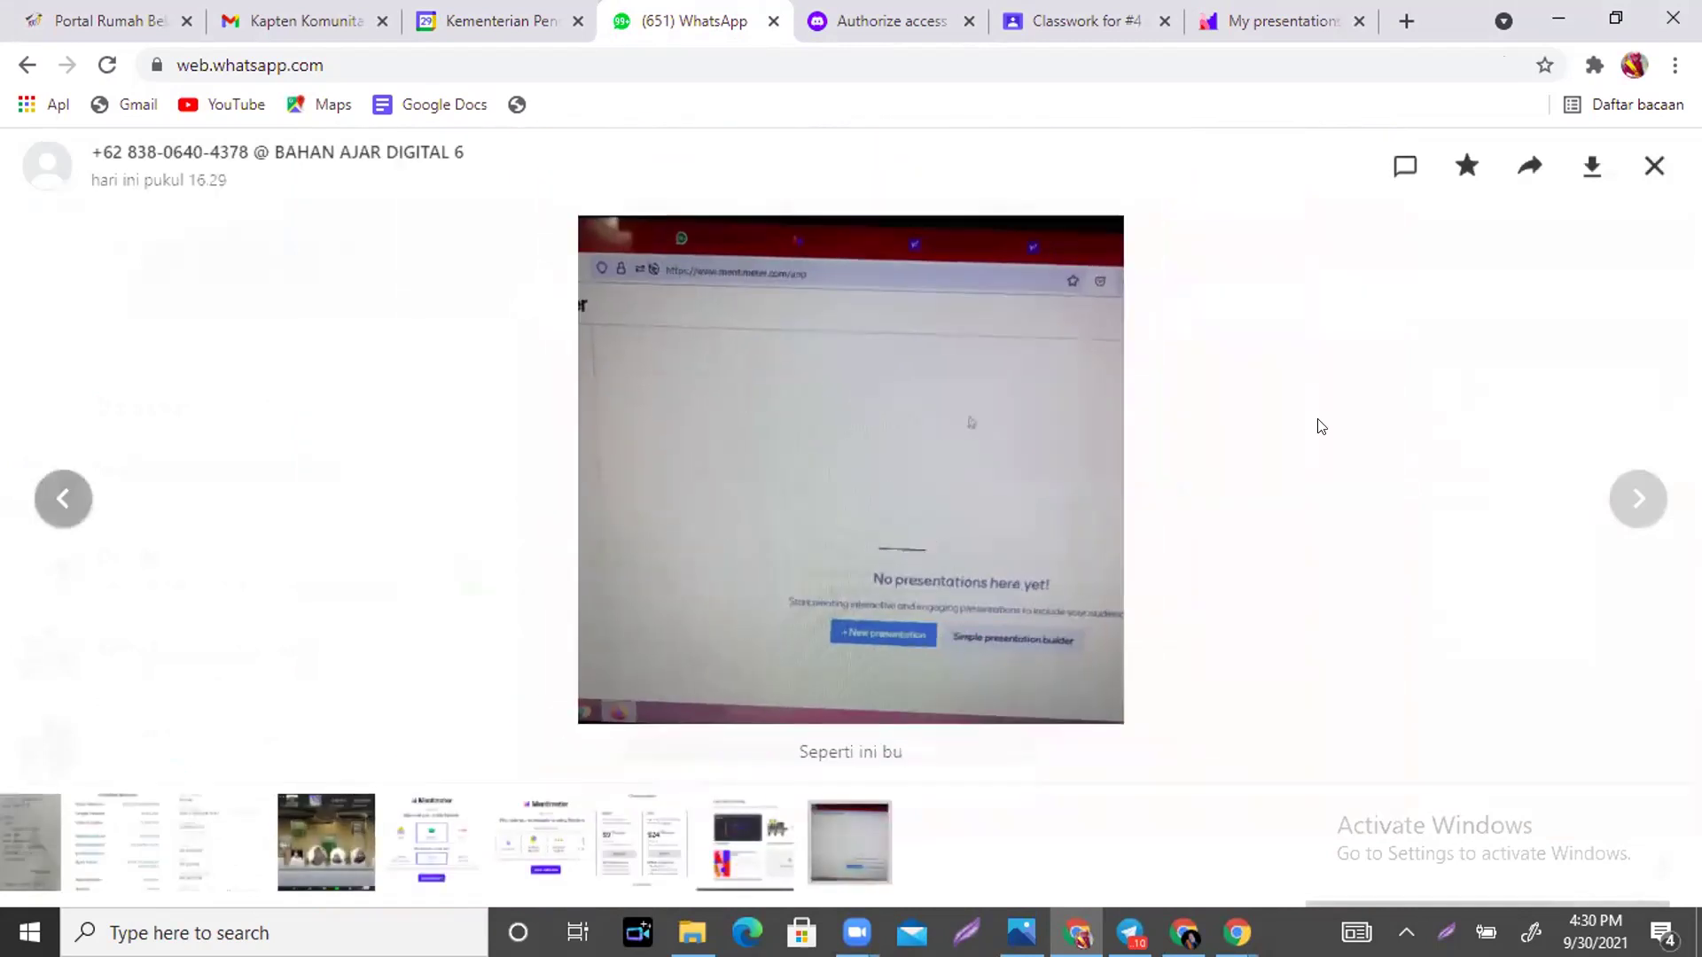
left_click(1654, 166)
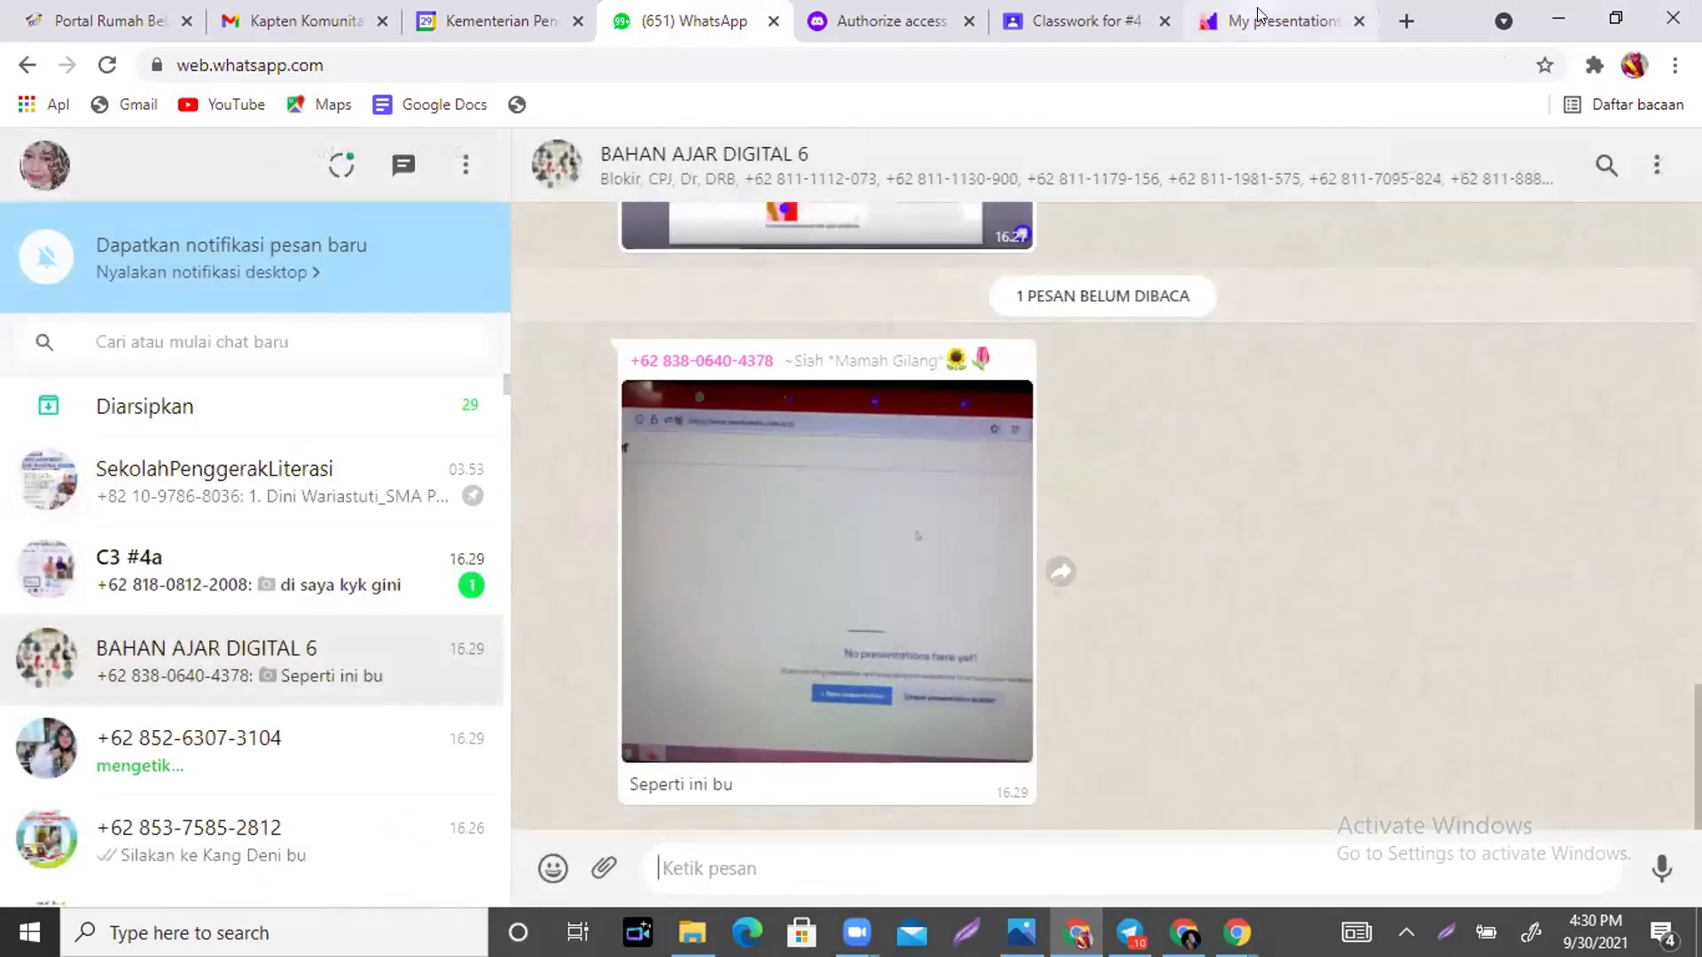
left_click(1277, 19)
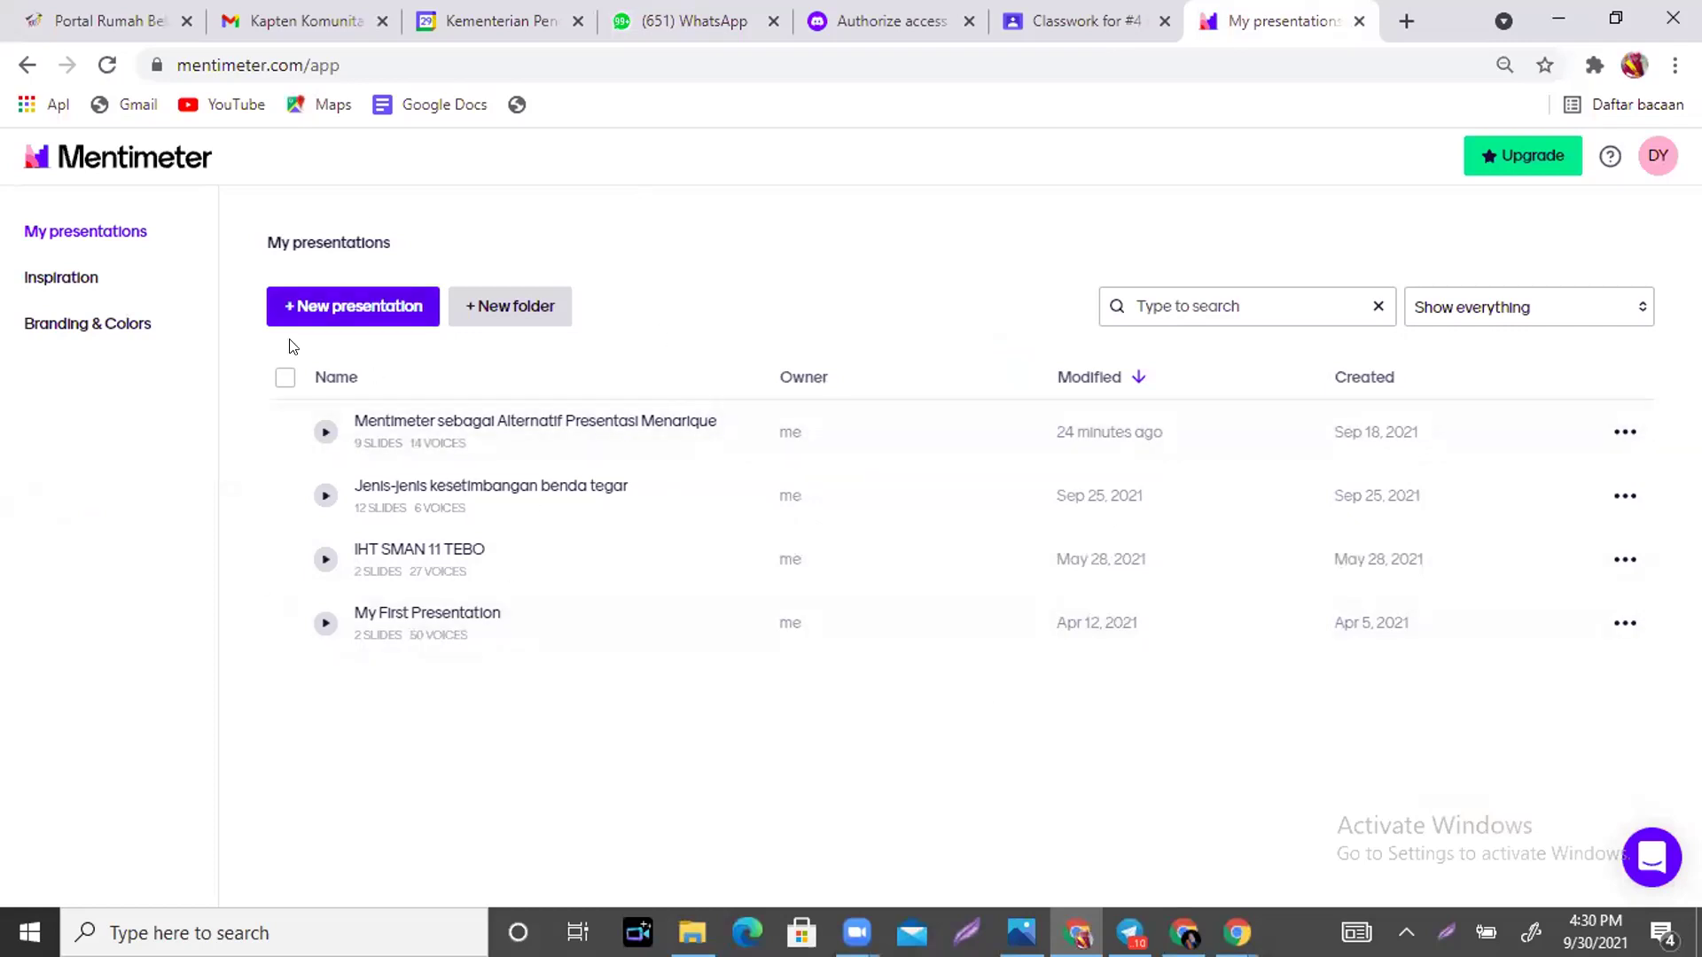
Create a new presentation named "presentasi coba-coba".
left_click(350, 308)
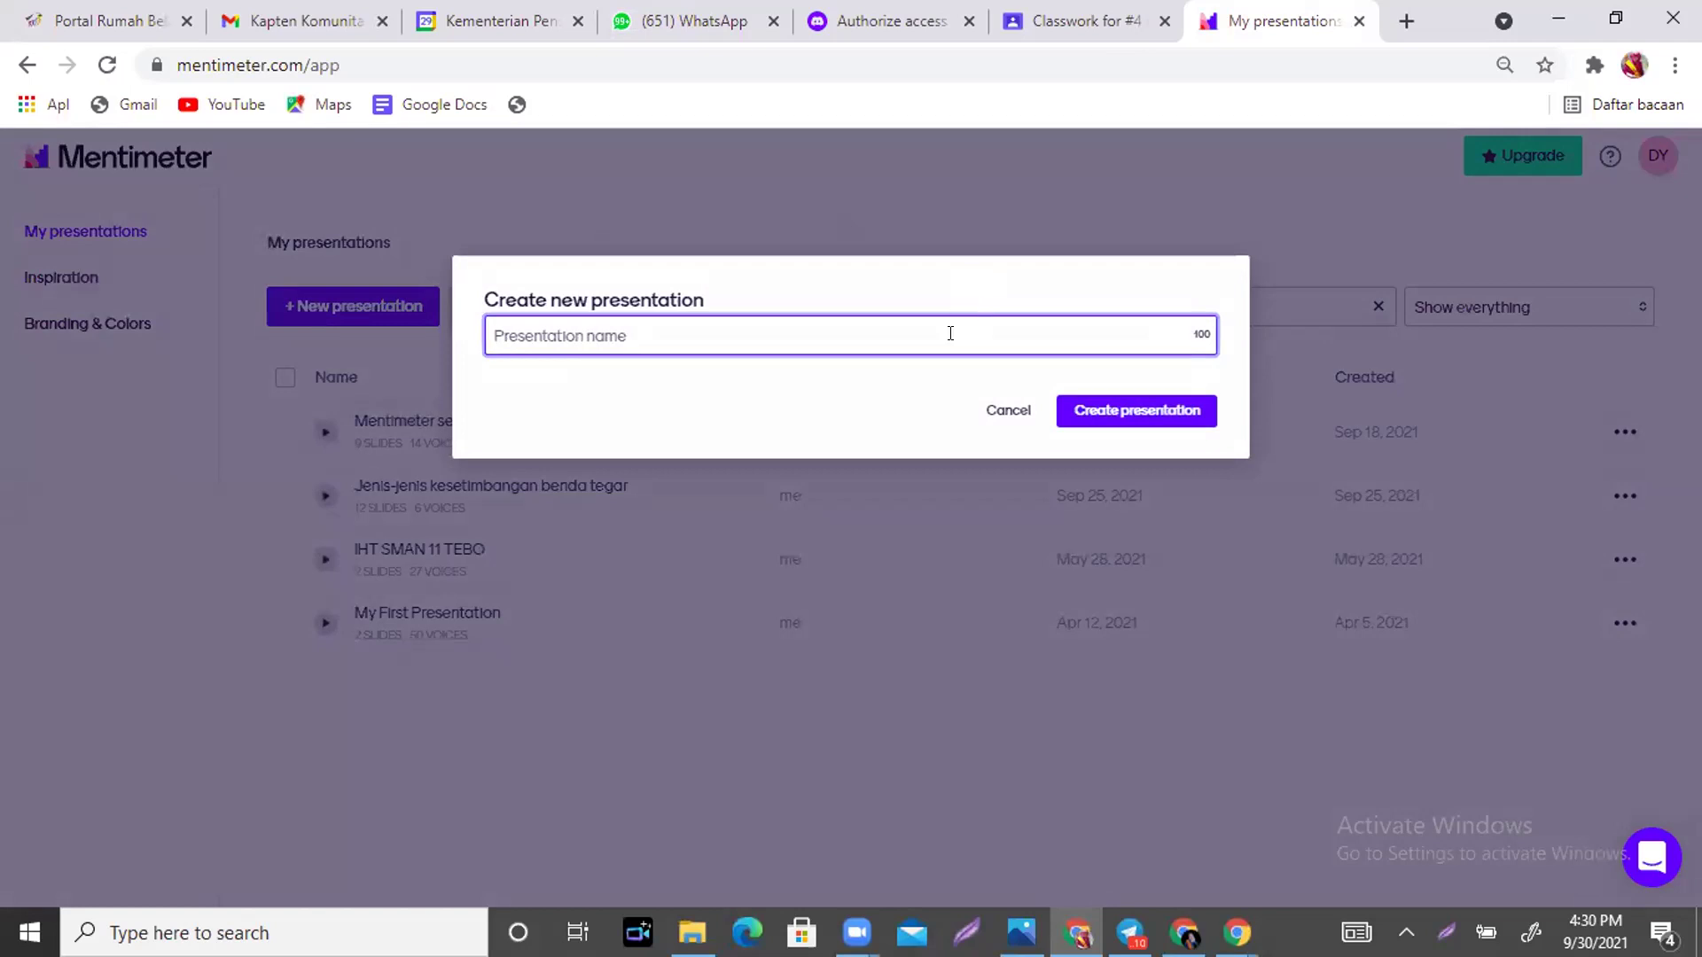
type("con")
key("BackSpace")
key("BackSpace")
key("BackSpace")
type("pre")
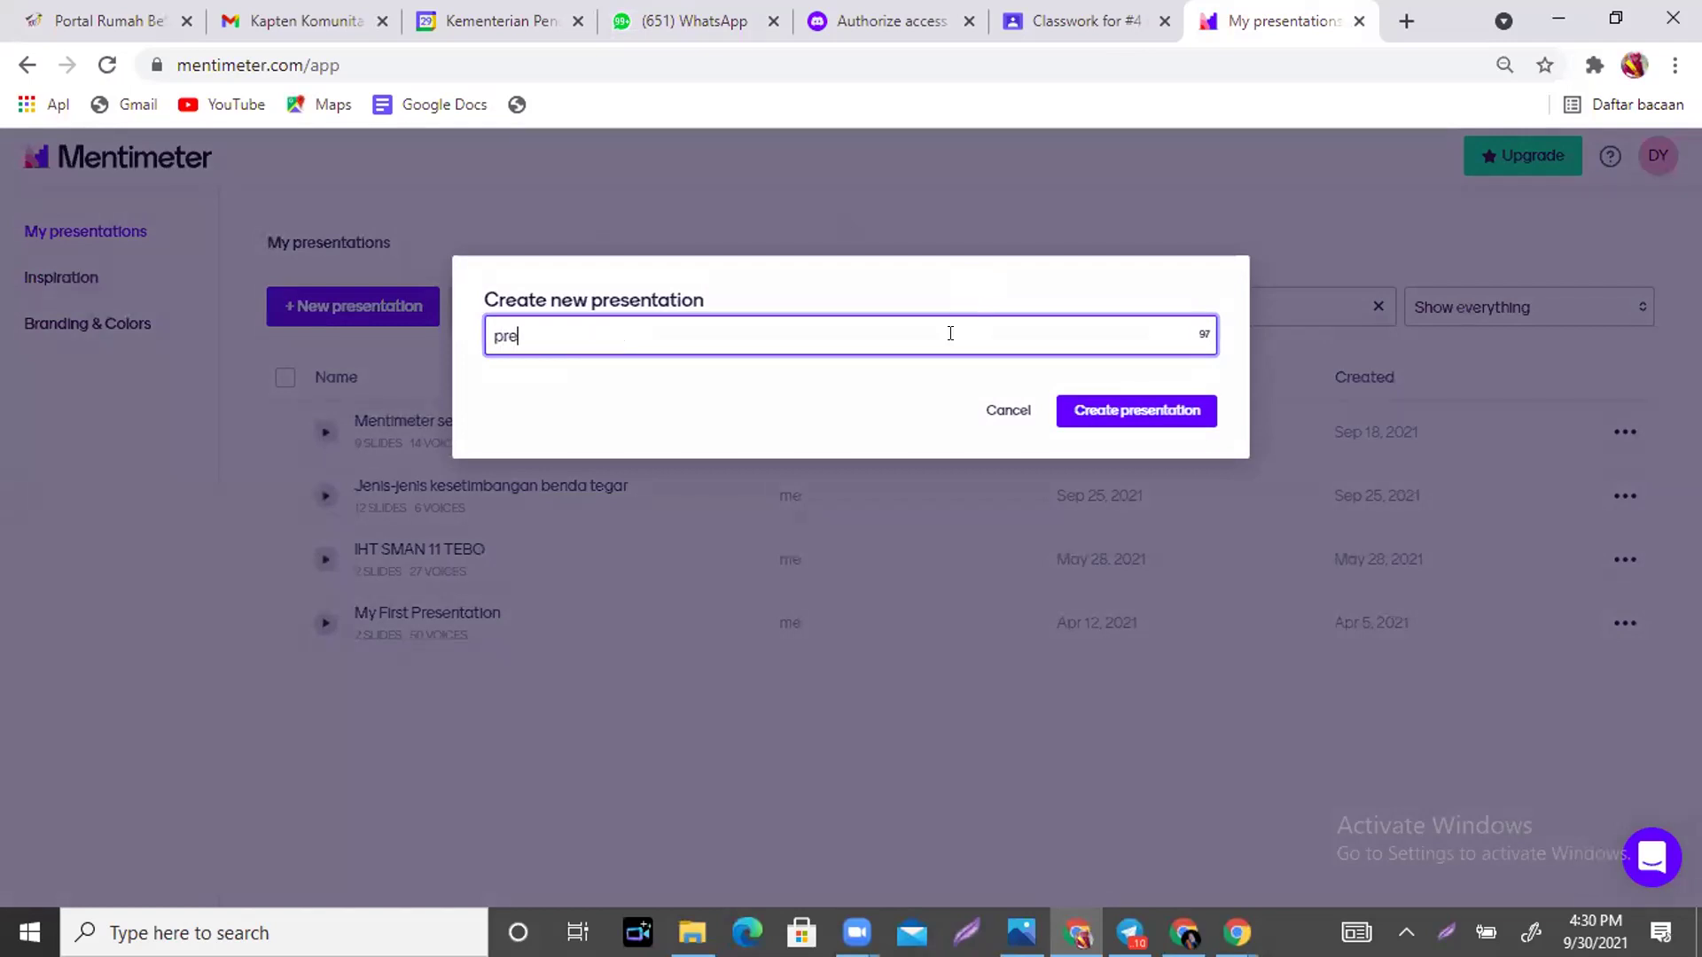
type("sentasi coba-coba")
left_click(1133, 410)
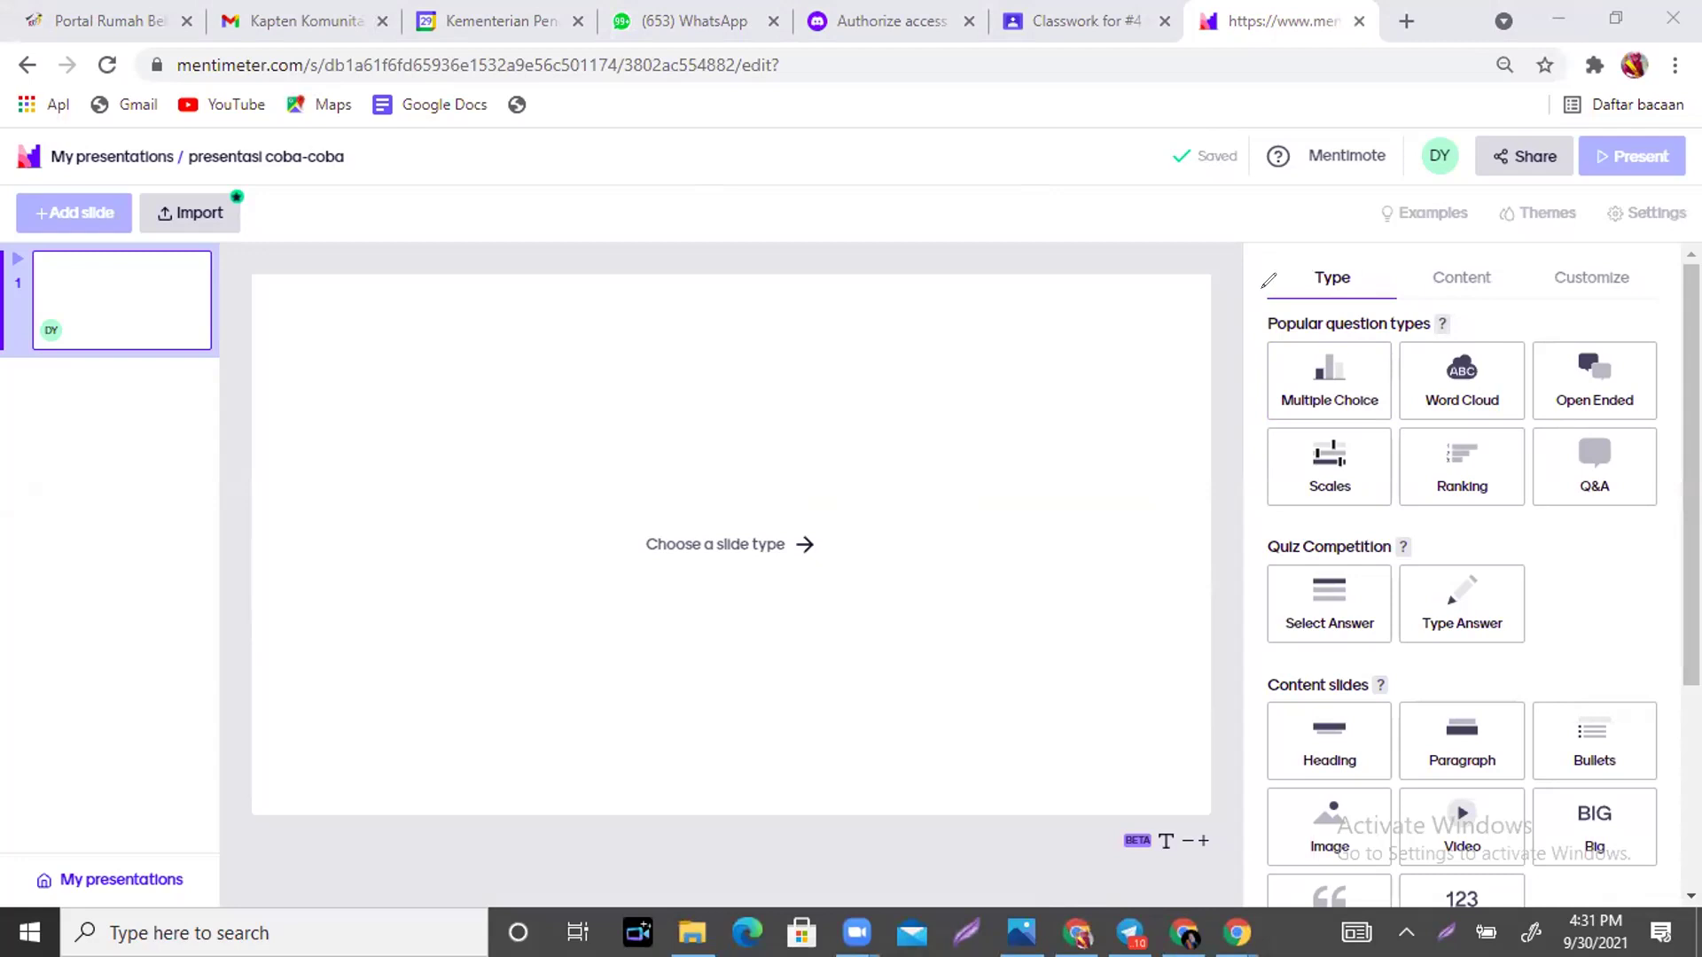
mouse_move(1262, 287)
left_mouse_down()
mouse_move(1262, 345)
mouse_move(1517, 335)
mouse_move(1372, 244)
mouse_move(1255, 289)
left_mouse_up()
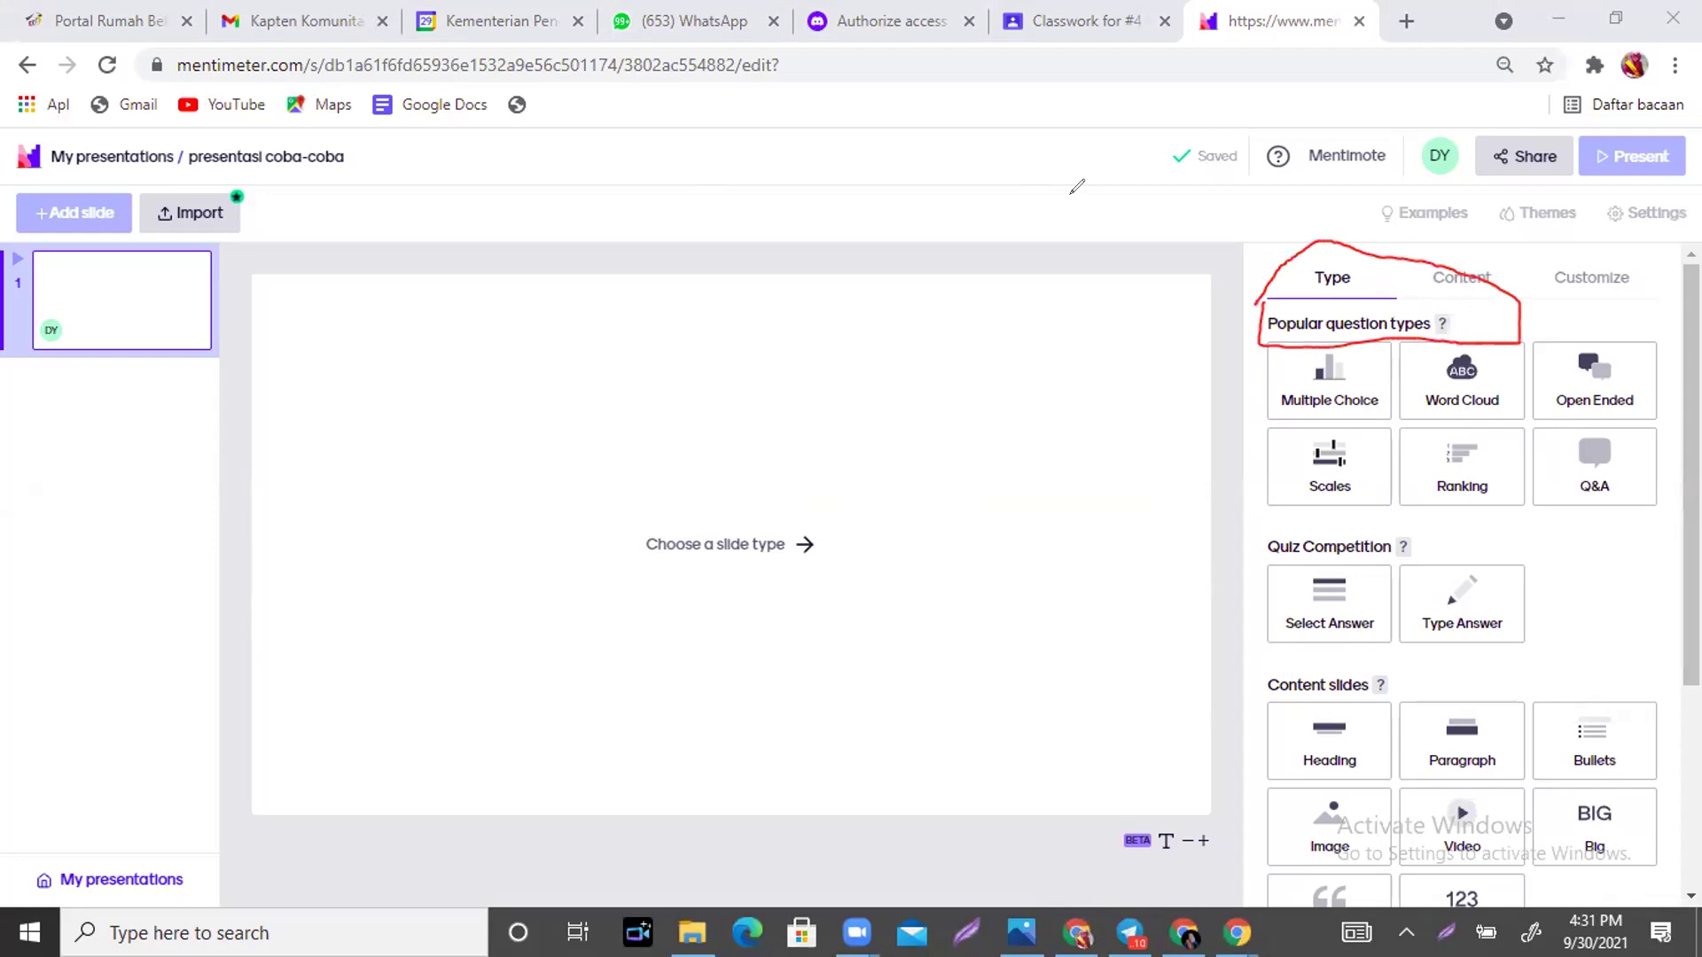
left_click(1076, 187)
left_click_drag(1248, 309, 1299, 320)
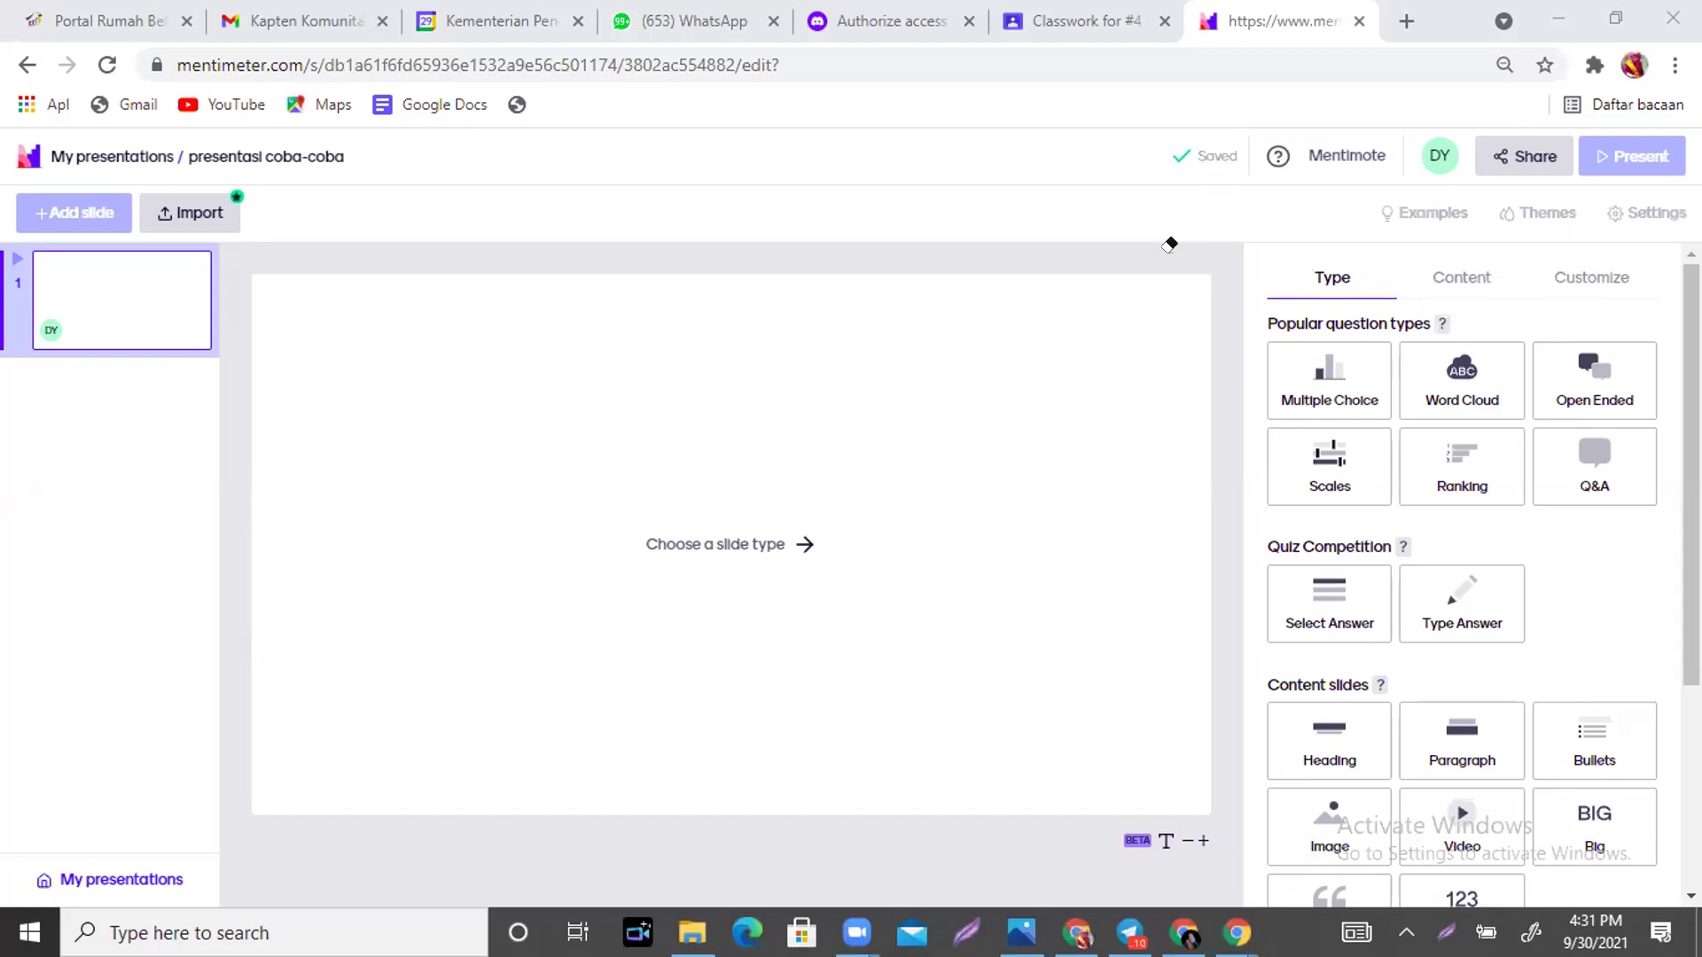
Mark the Popular question types, Quiz Competition and Content slides headings with red rectangles and look through the remaining slide types.
mouse_move(1242, 312)
left_mouse_down()
mouse_move(1420, 330)
mouse_move(1480, 354)
left_mouse_up()
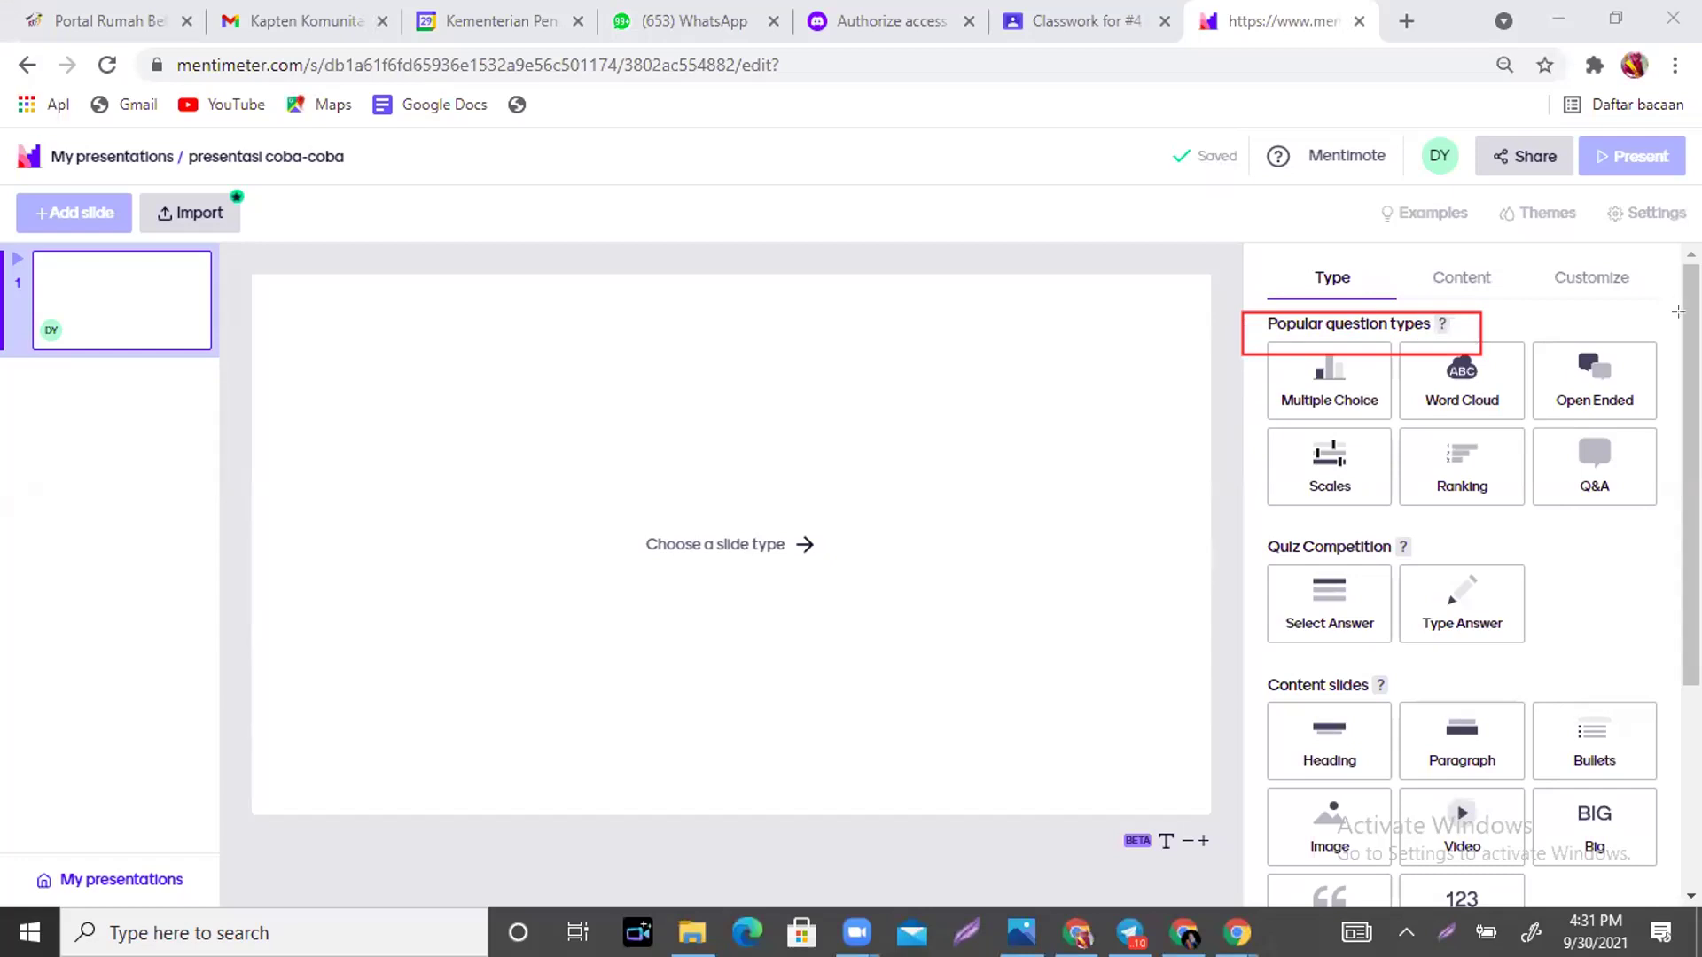
left_click_drag(1249, 527, 1439, 565)
mouse_move(1259, 666)
left_mouse_down()
mouse_move(1412, 711)
mouse_move(1395, 703)
left_mouse_up()
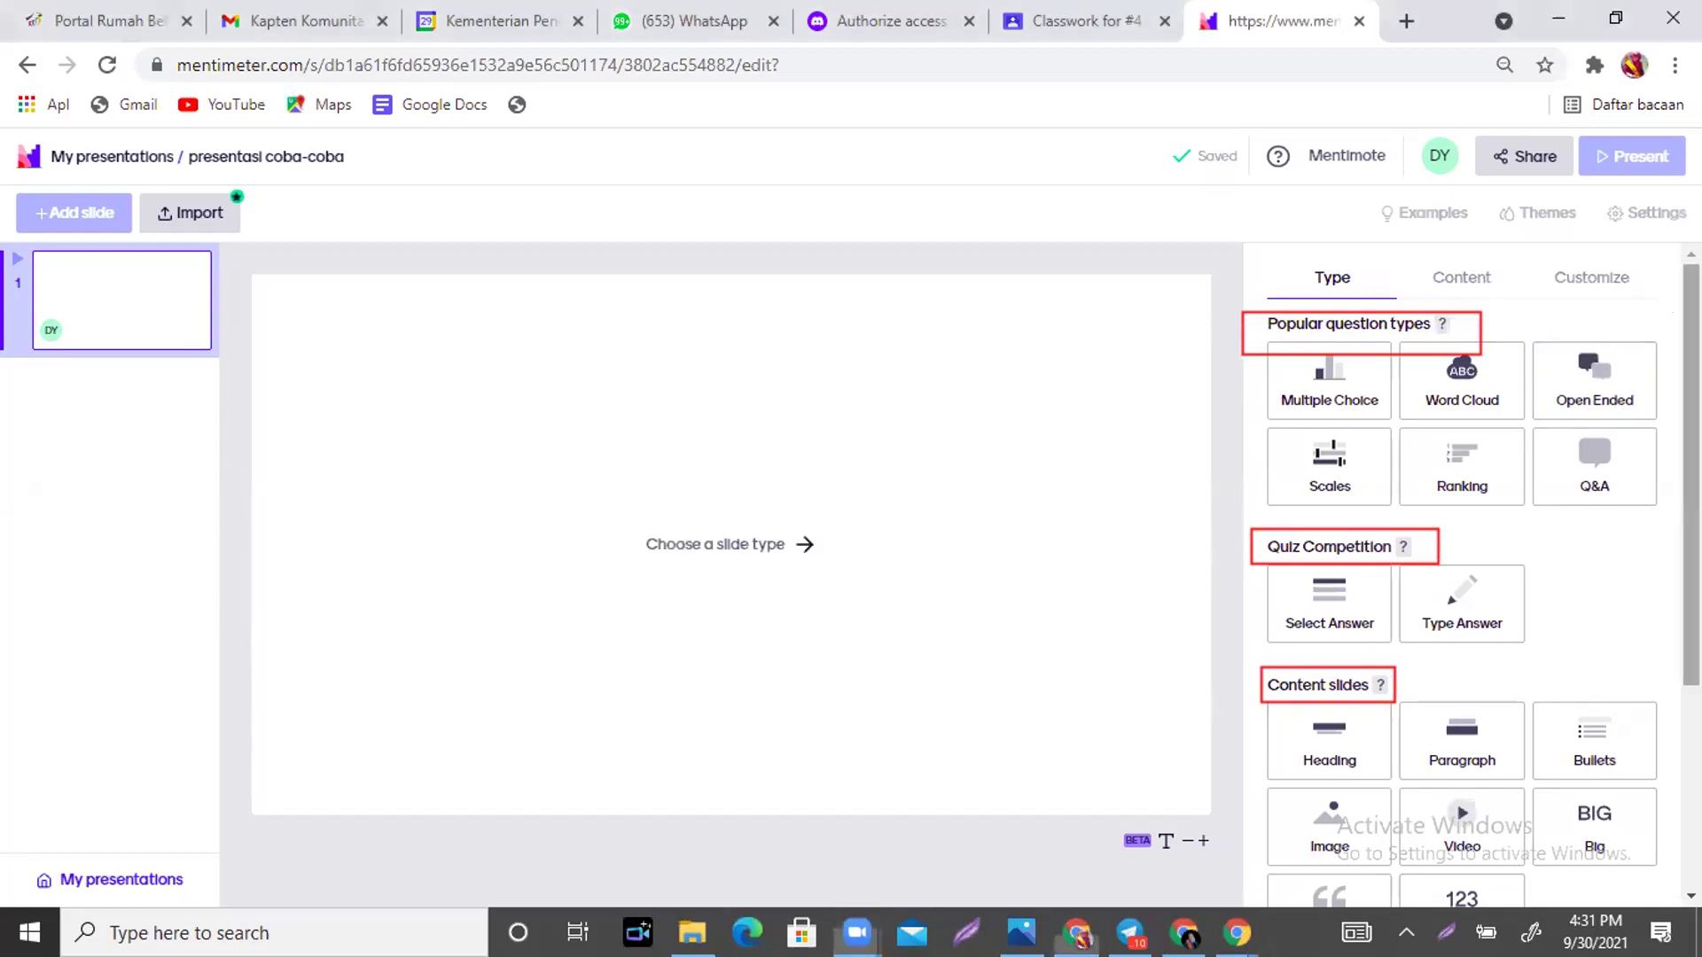
scroll(1463, 571, "down", 4)
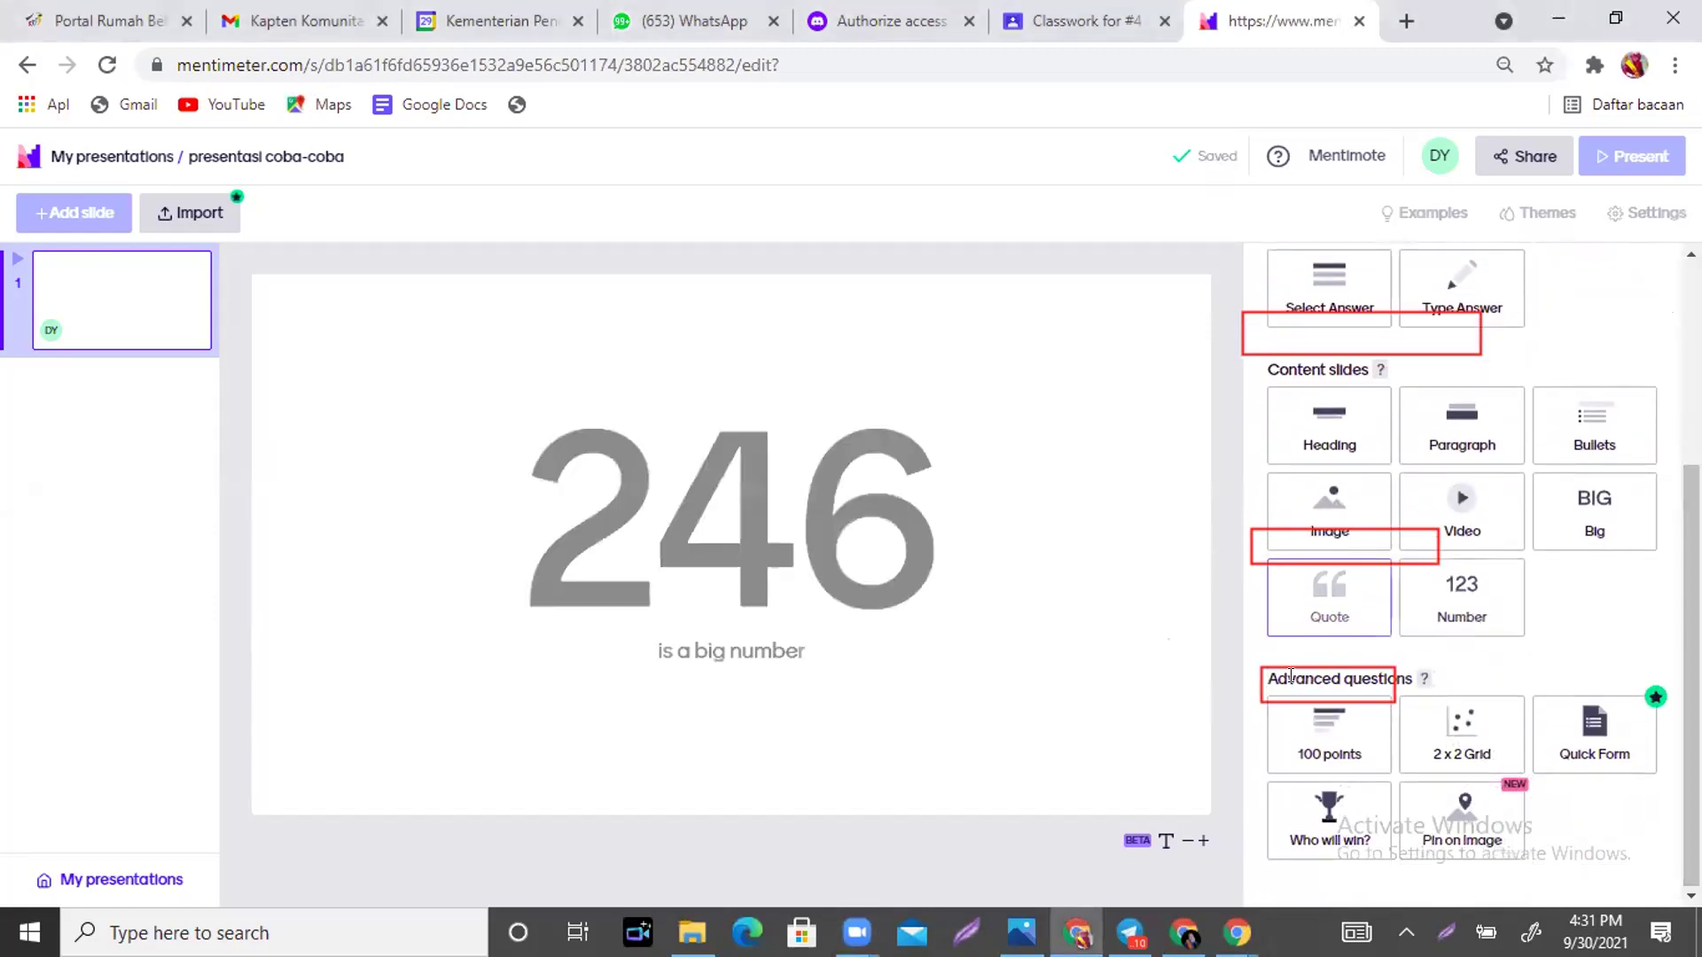
scroll(1462, 532, "up", 4)
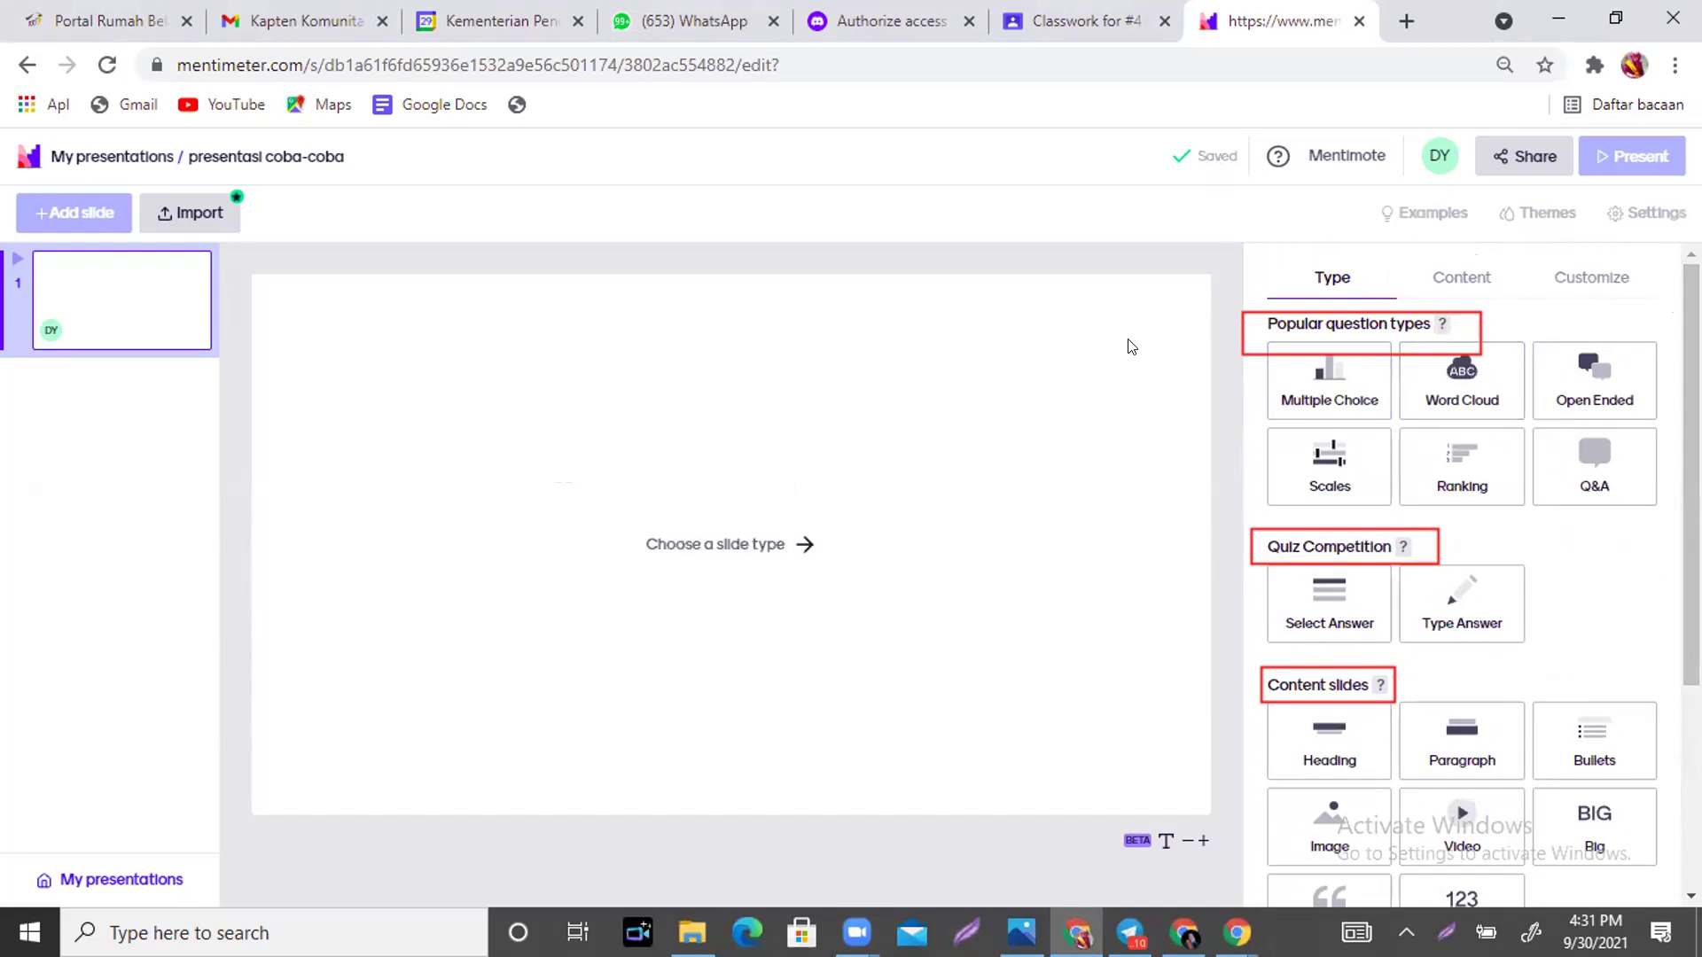
Make the first slide a Heading content slide and set its heading to "Presentasi Coba-Coba".
mouse_move(1691, 399)
left_mouse_down()
mouse_move(1691, 602)
mouse_move(1691, 399)
left_mouse_up()
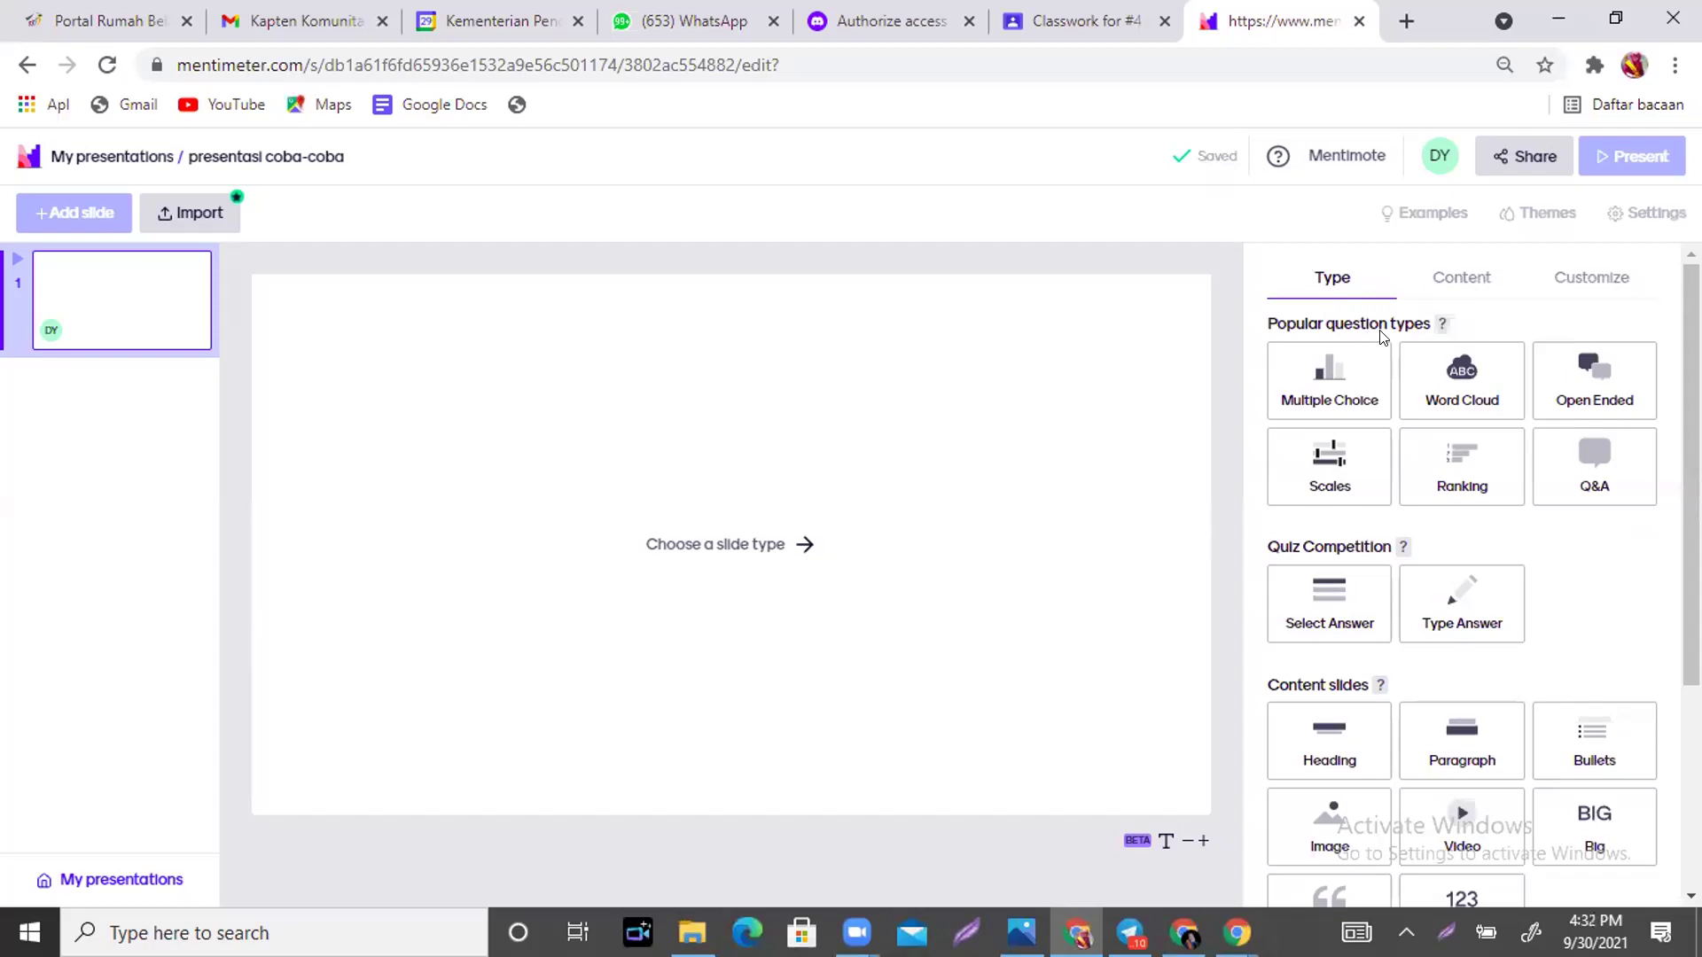
left_click_drag(1691, 469, 1691, 669)
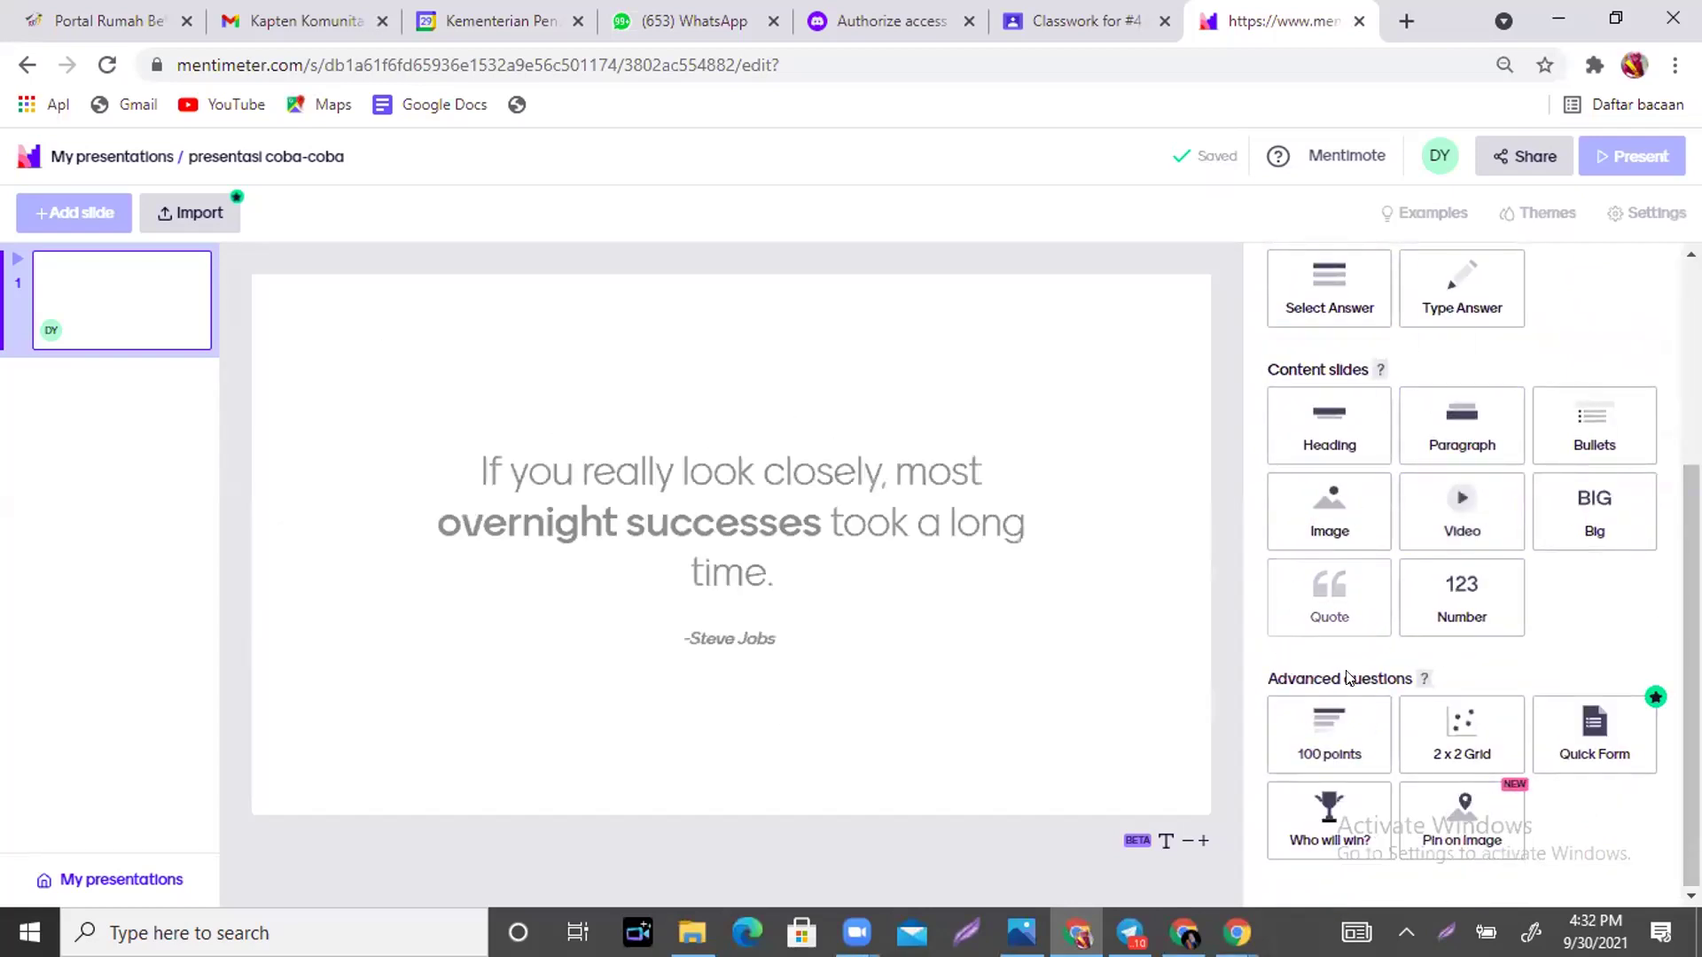
mouse_move(1691, 669)
left_mouse_down()
mouse_move(1691, 571)
mouse_move(1691, 671)
left_mouse_up()
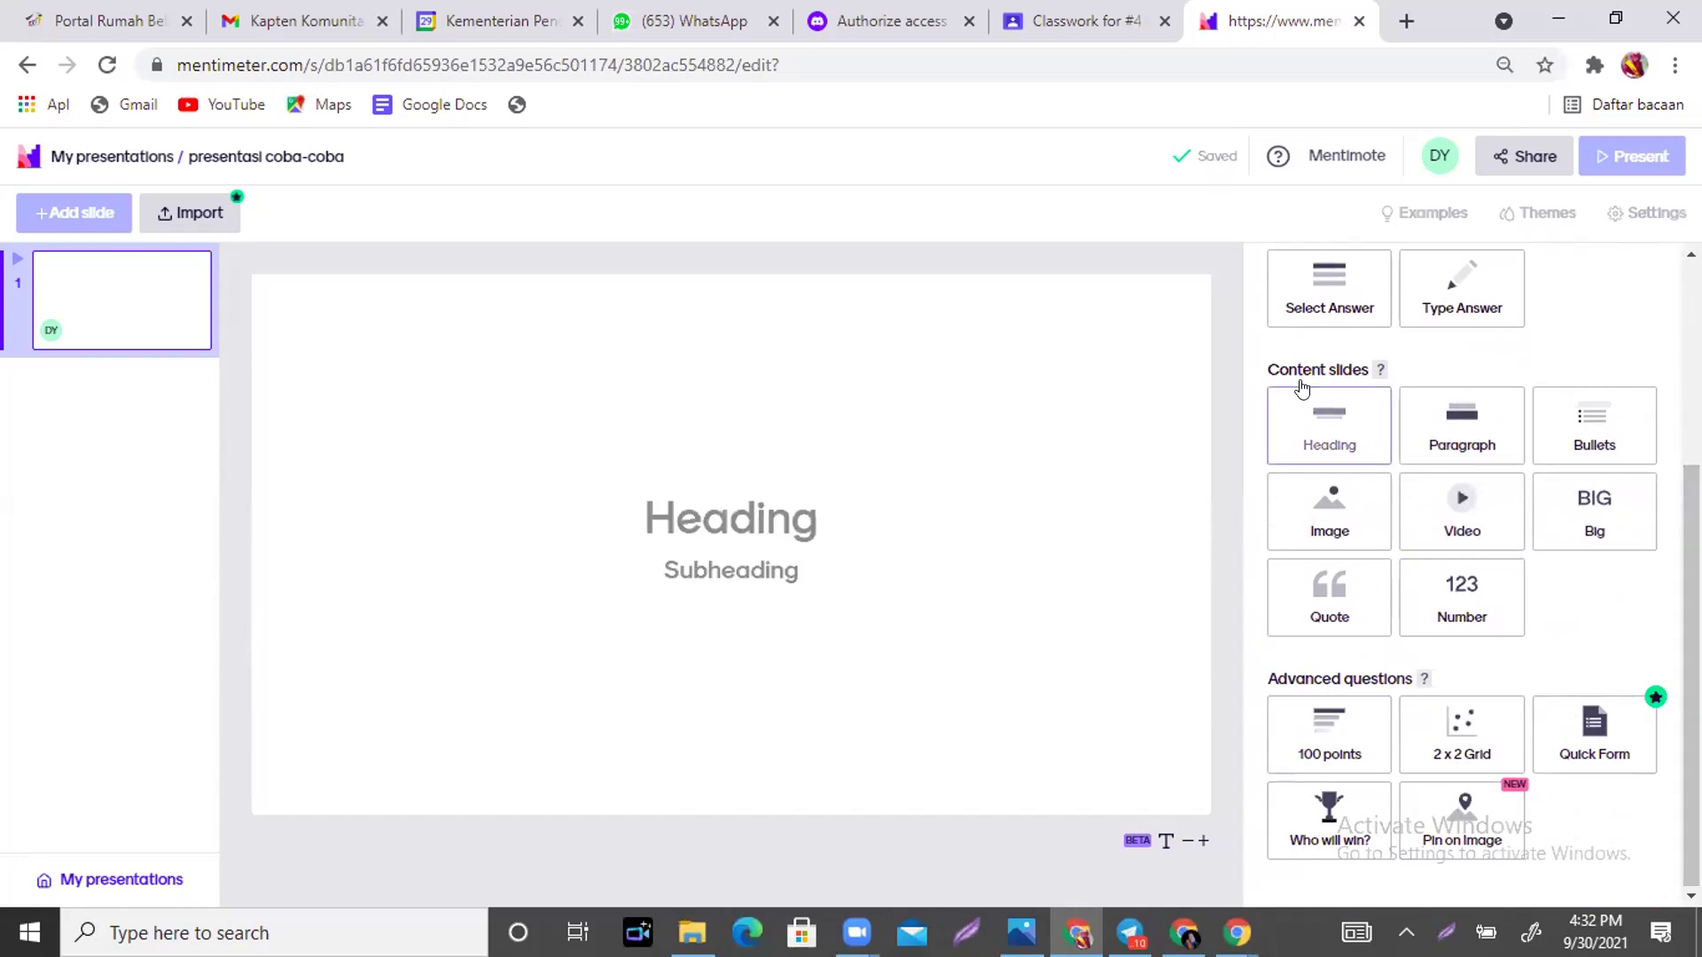
left_click(1328, 437)
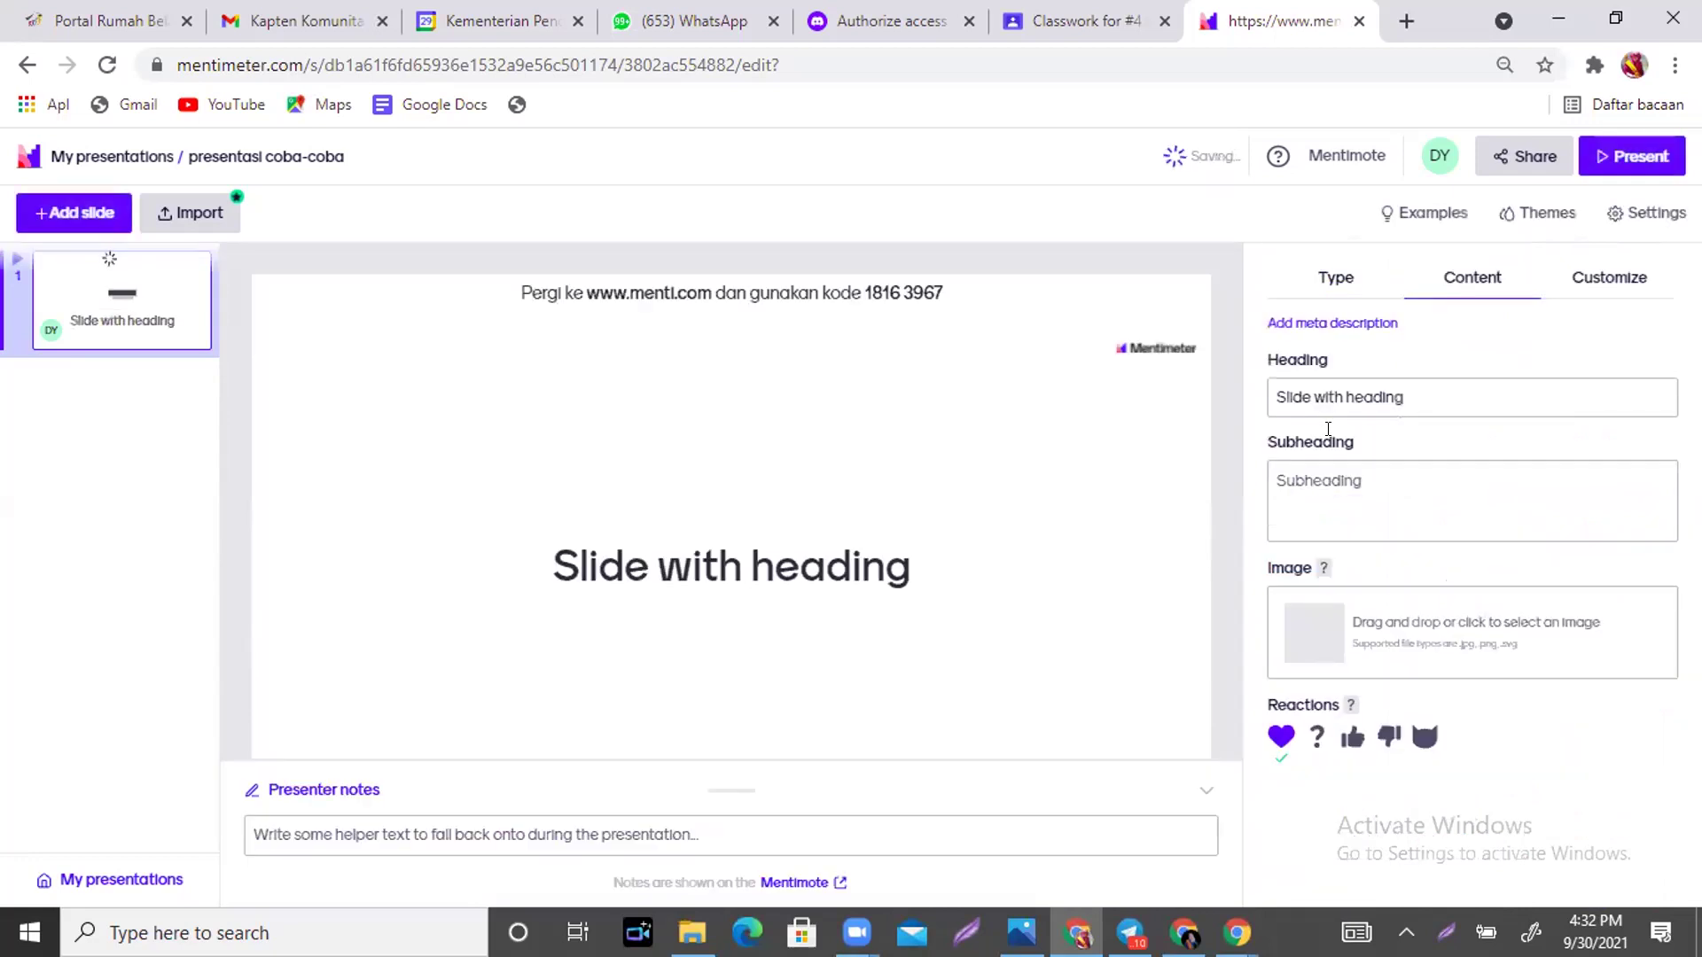
left_click(1445, 396)
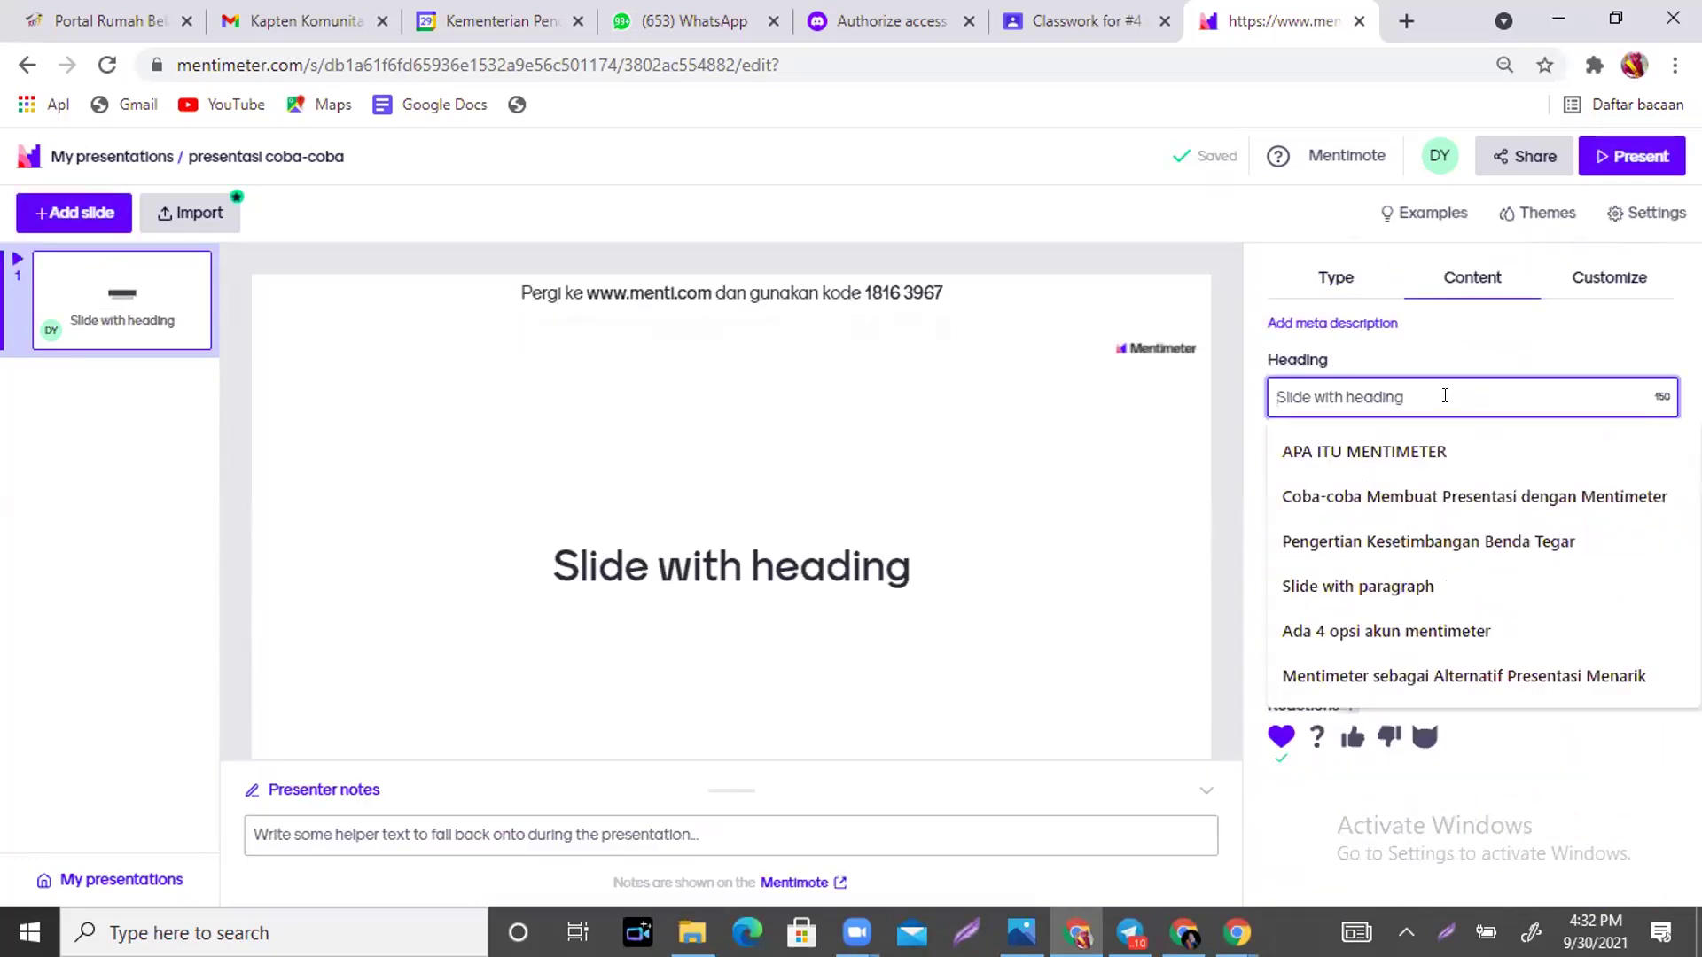
type("Presen")
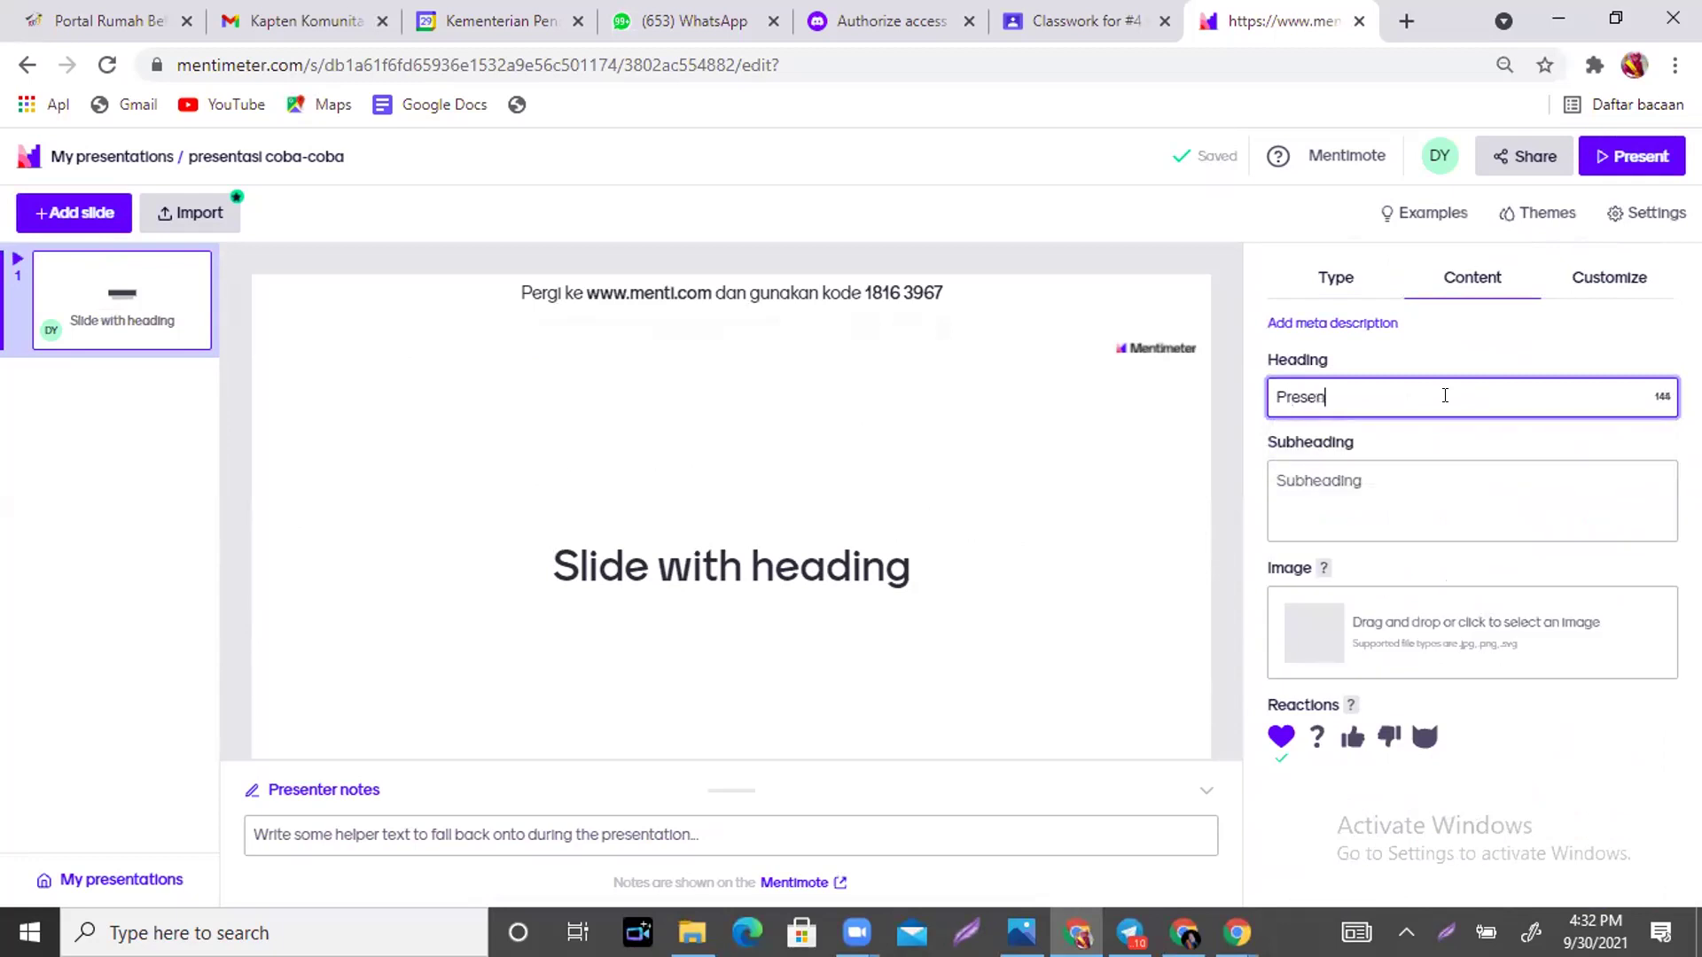
type("tasi")
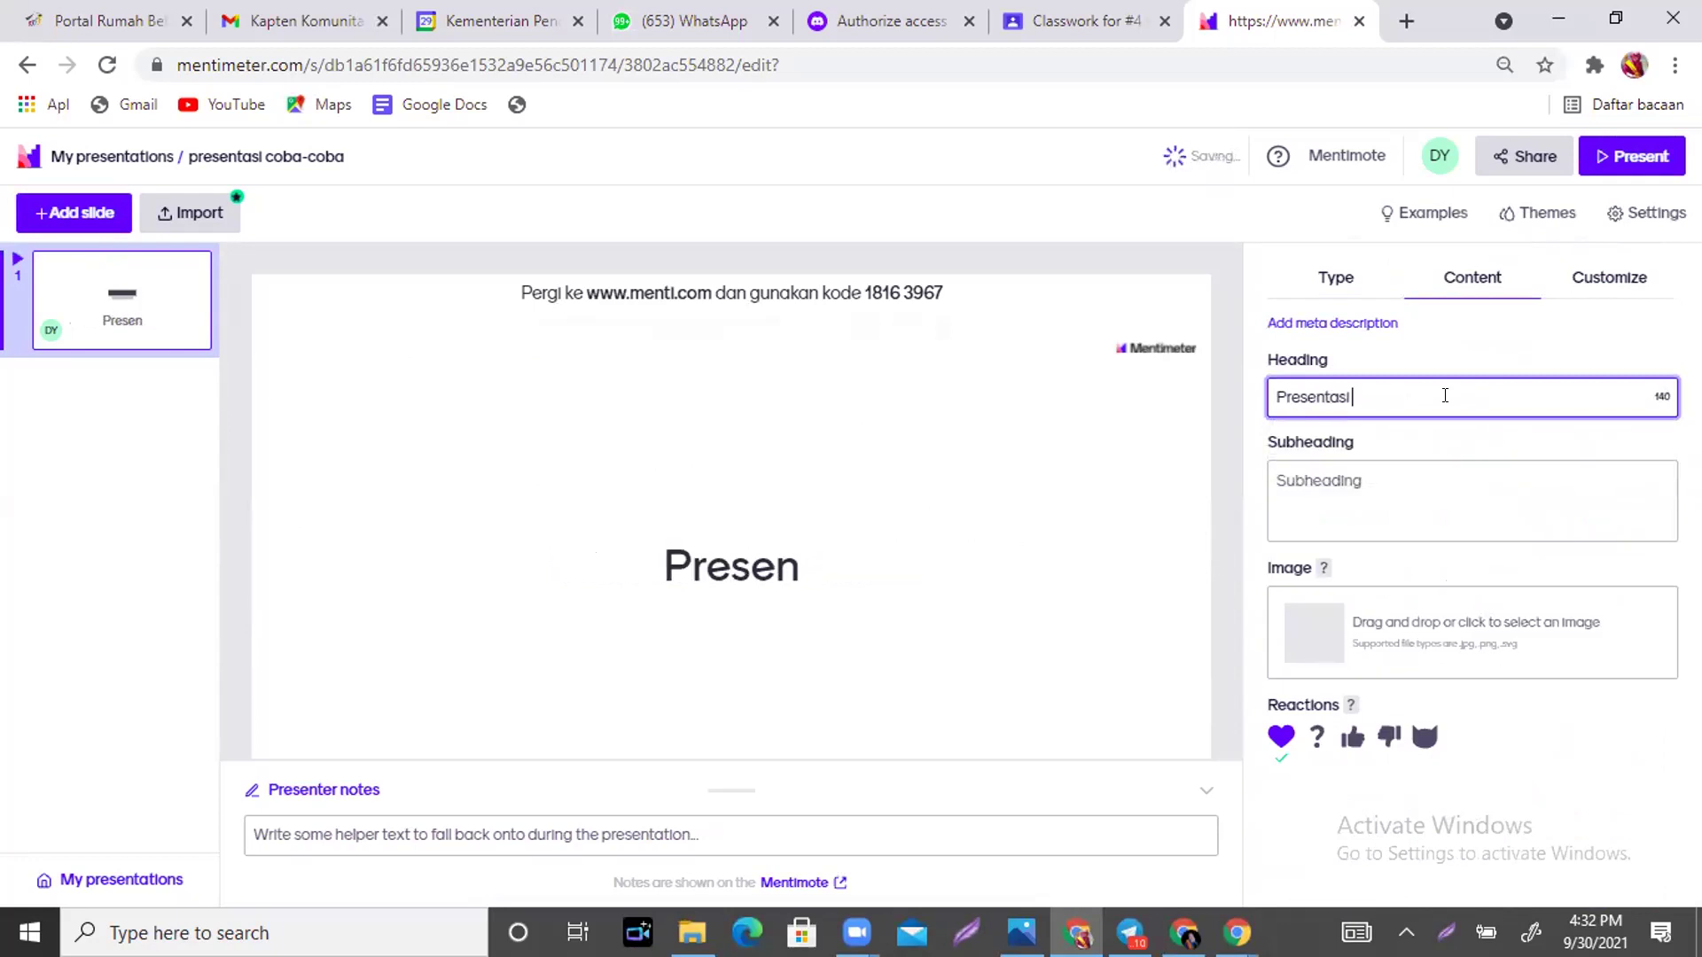
type(" Coba-")
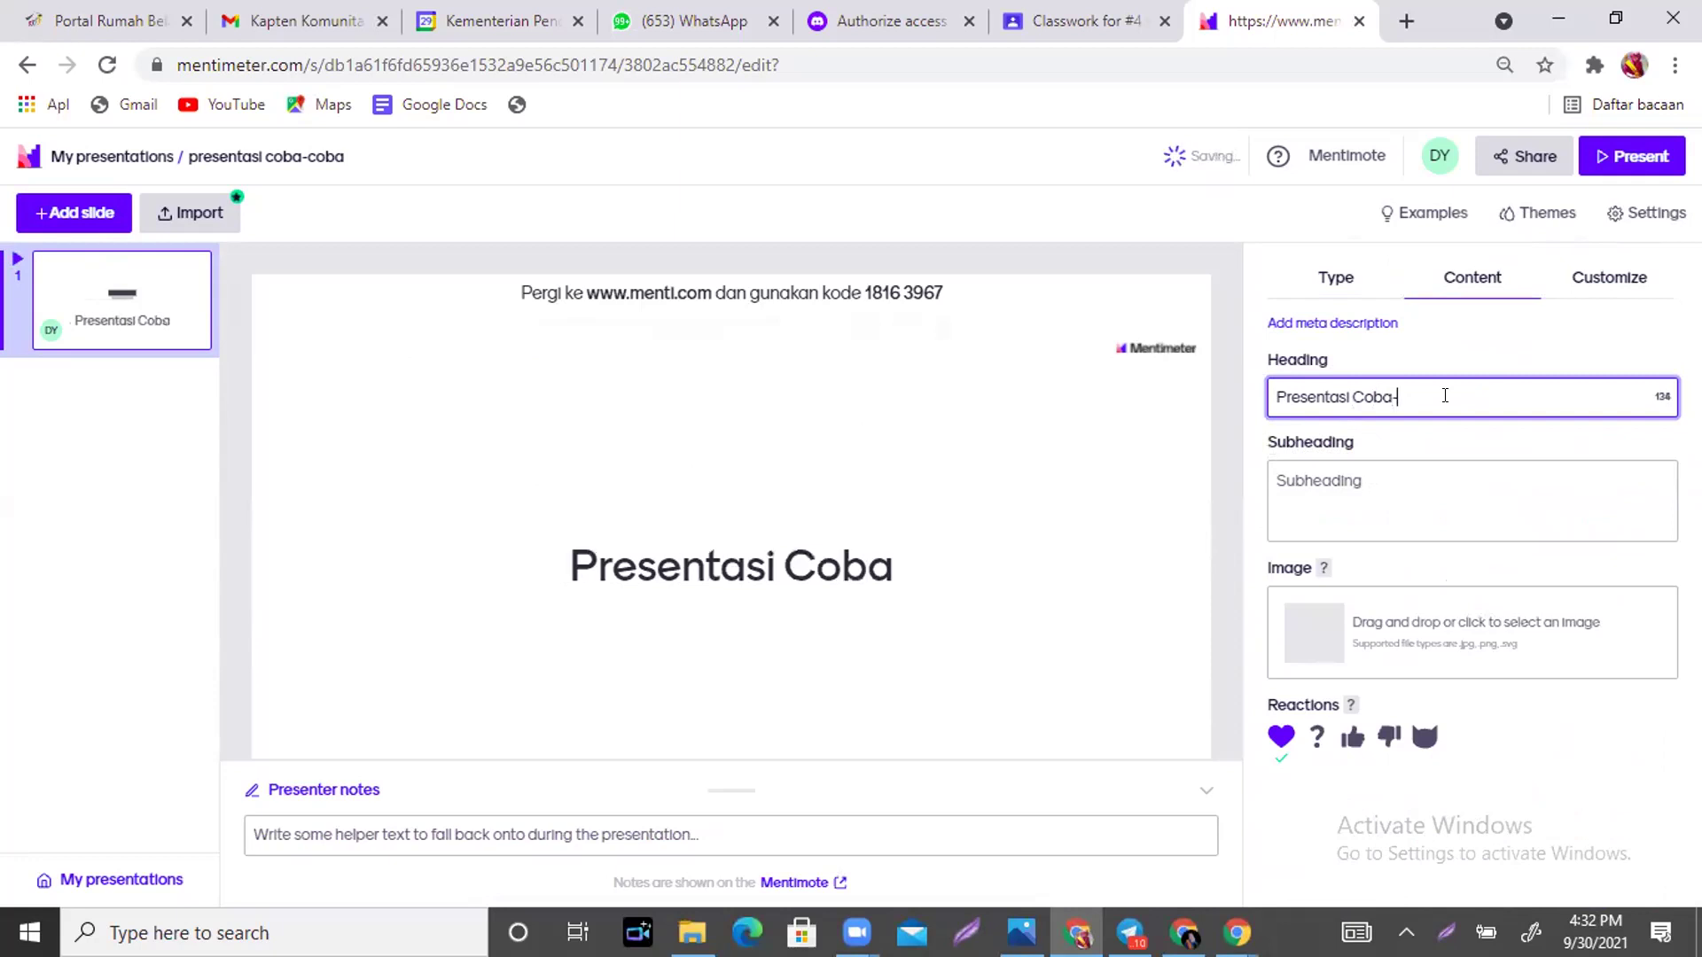
type("Coba")
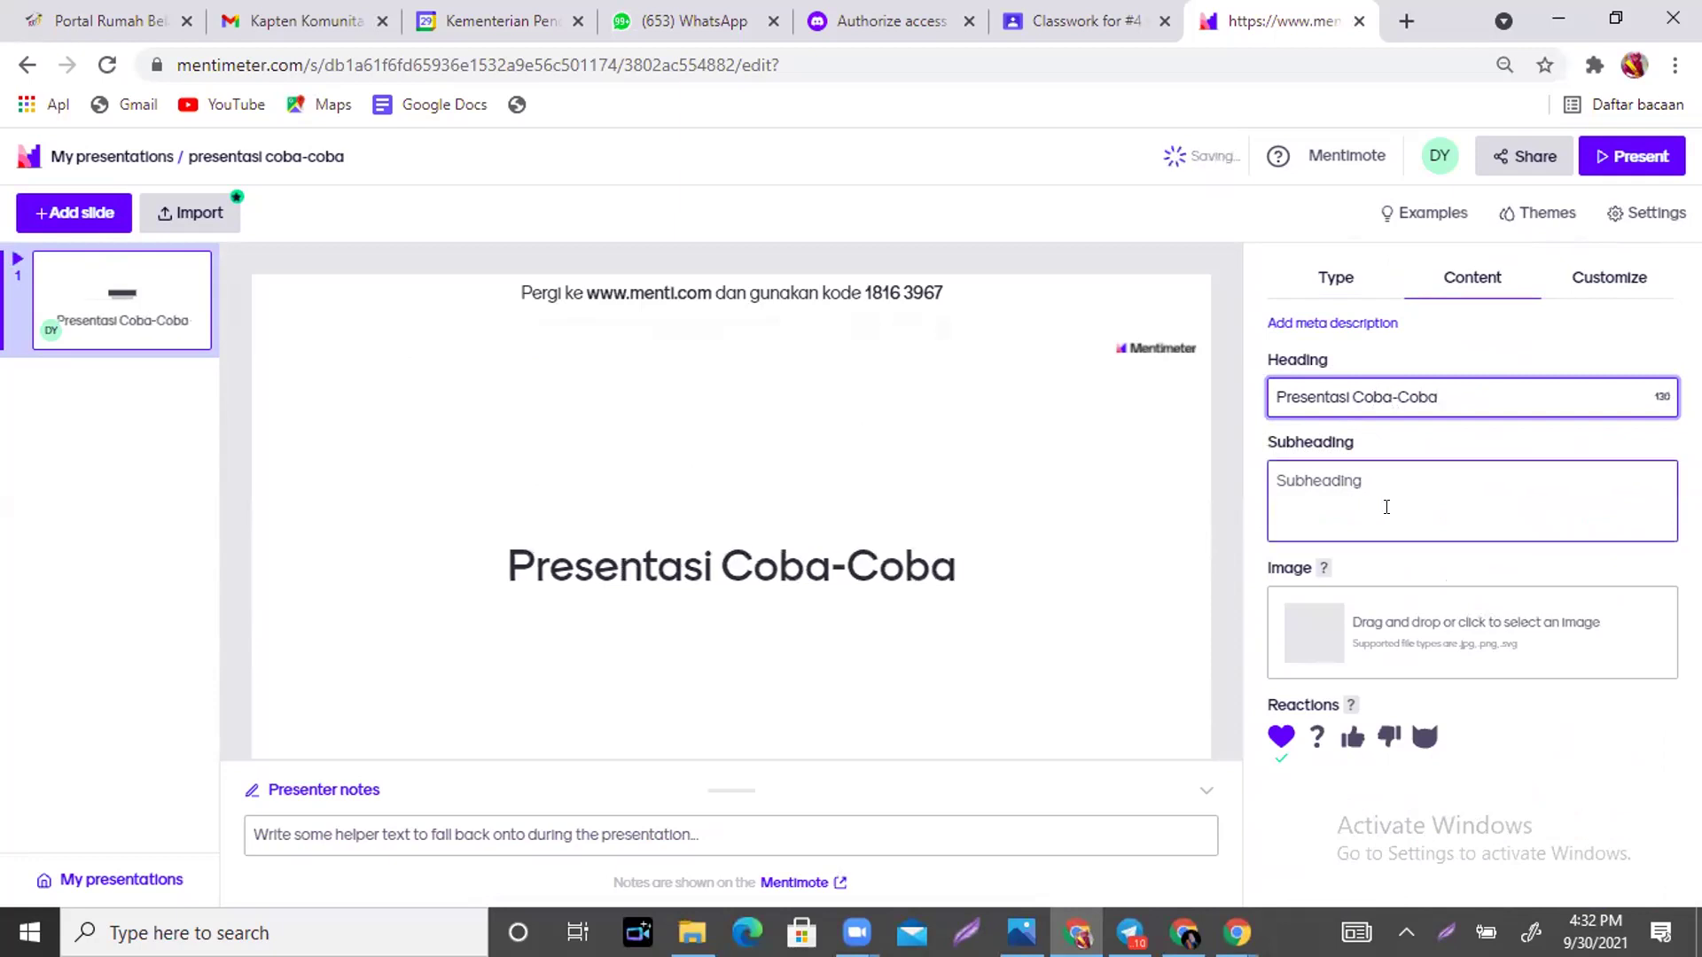
Enter the presenter's full name as the slide's subheading.
left_click(1387, 503)
type("F")
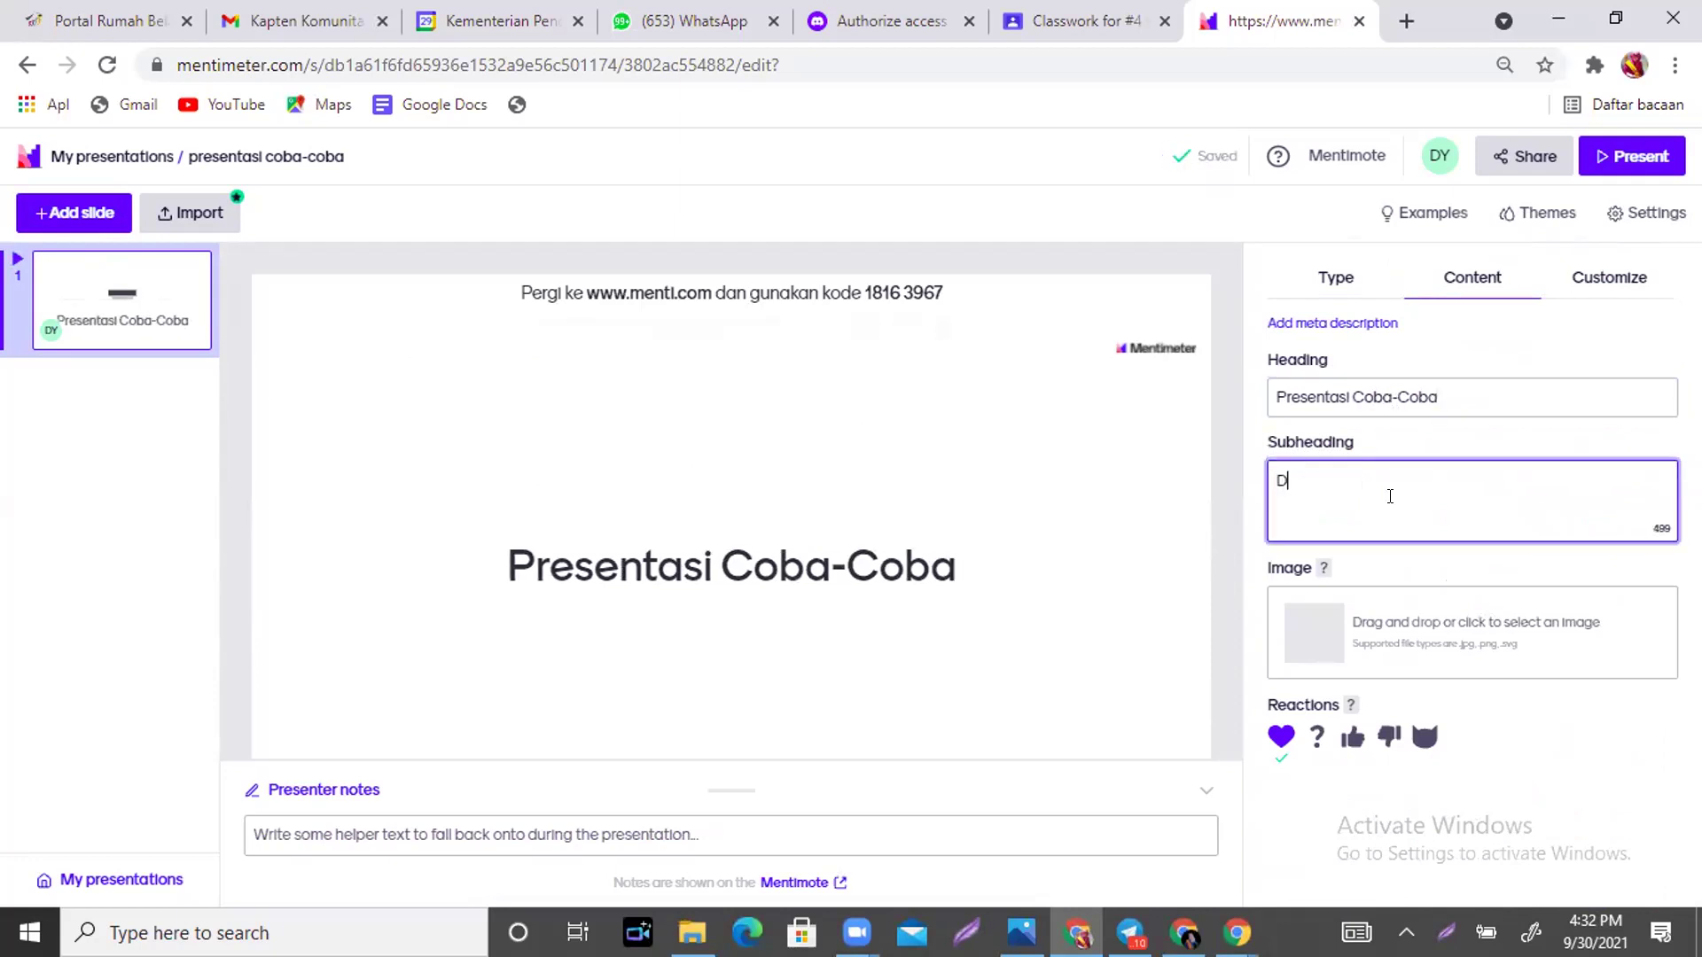
type("ona Yulia Sari")
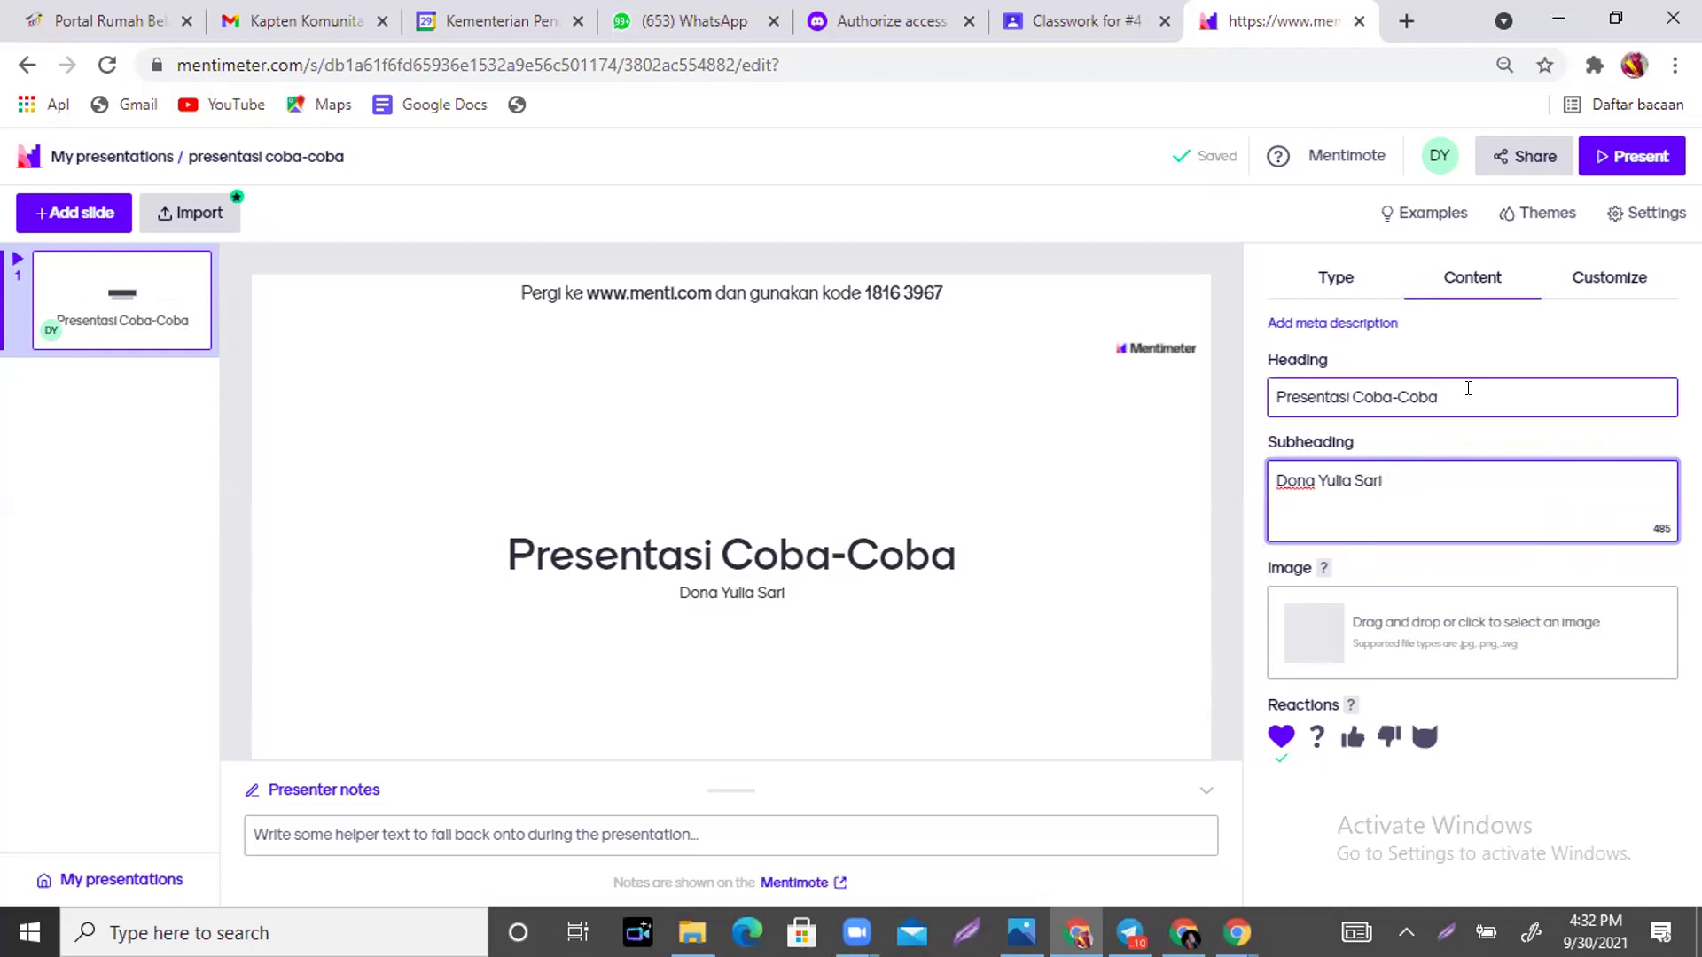
left_click(908, 576)
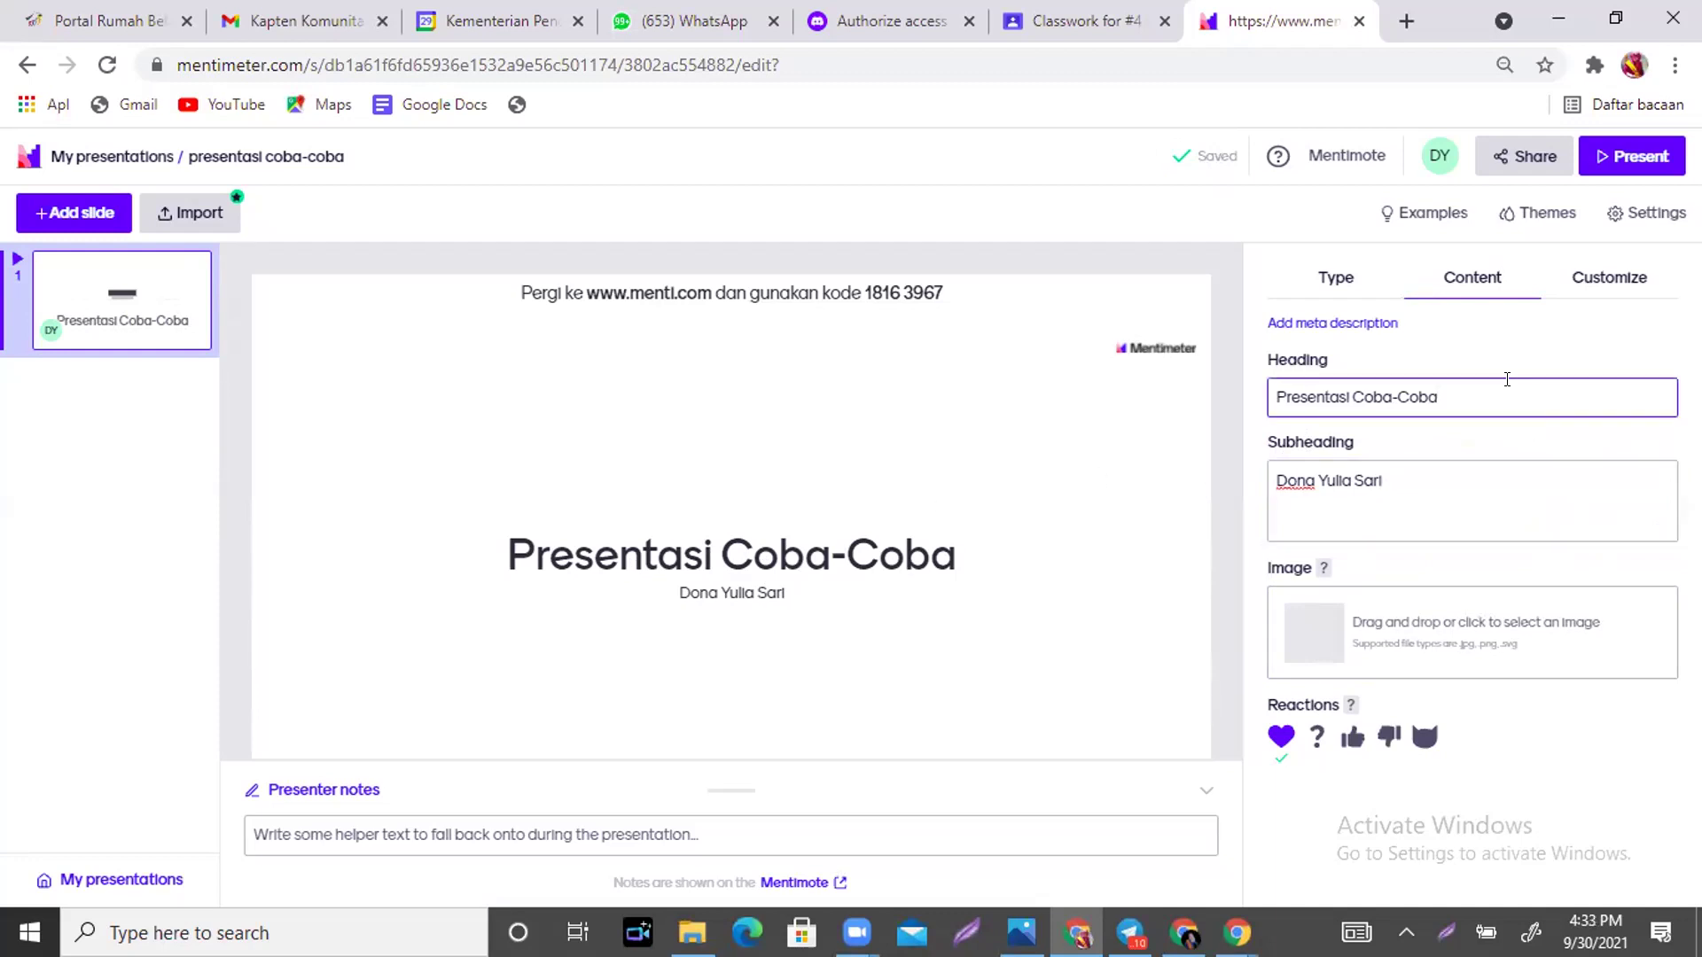
Insert blank lines before the presenter's name in the subheading to space it away from the heading.
left_click(1454, 492)
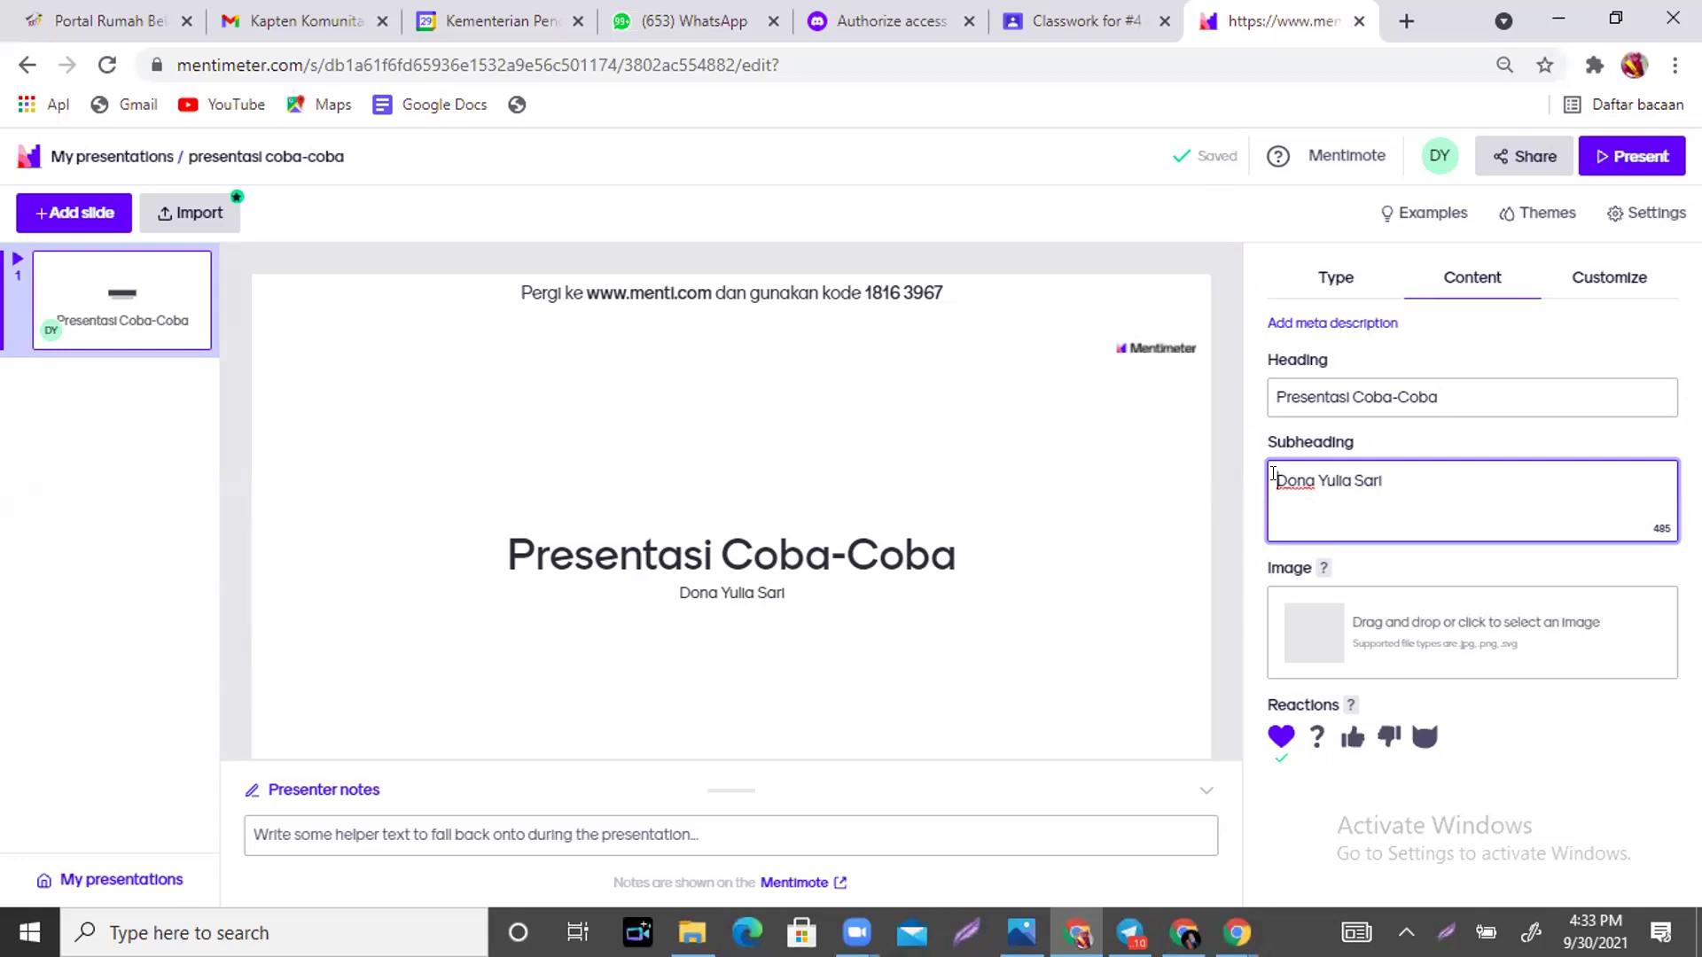
key("Return")
key("Return")
key("Return")
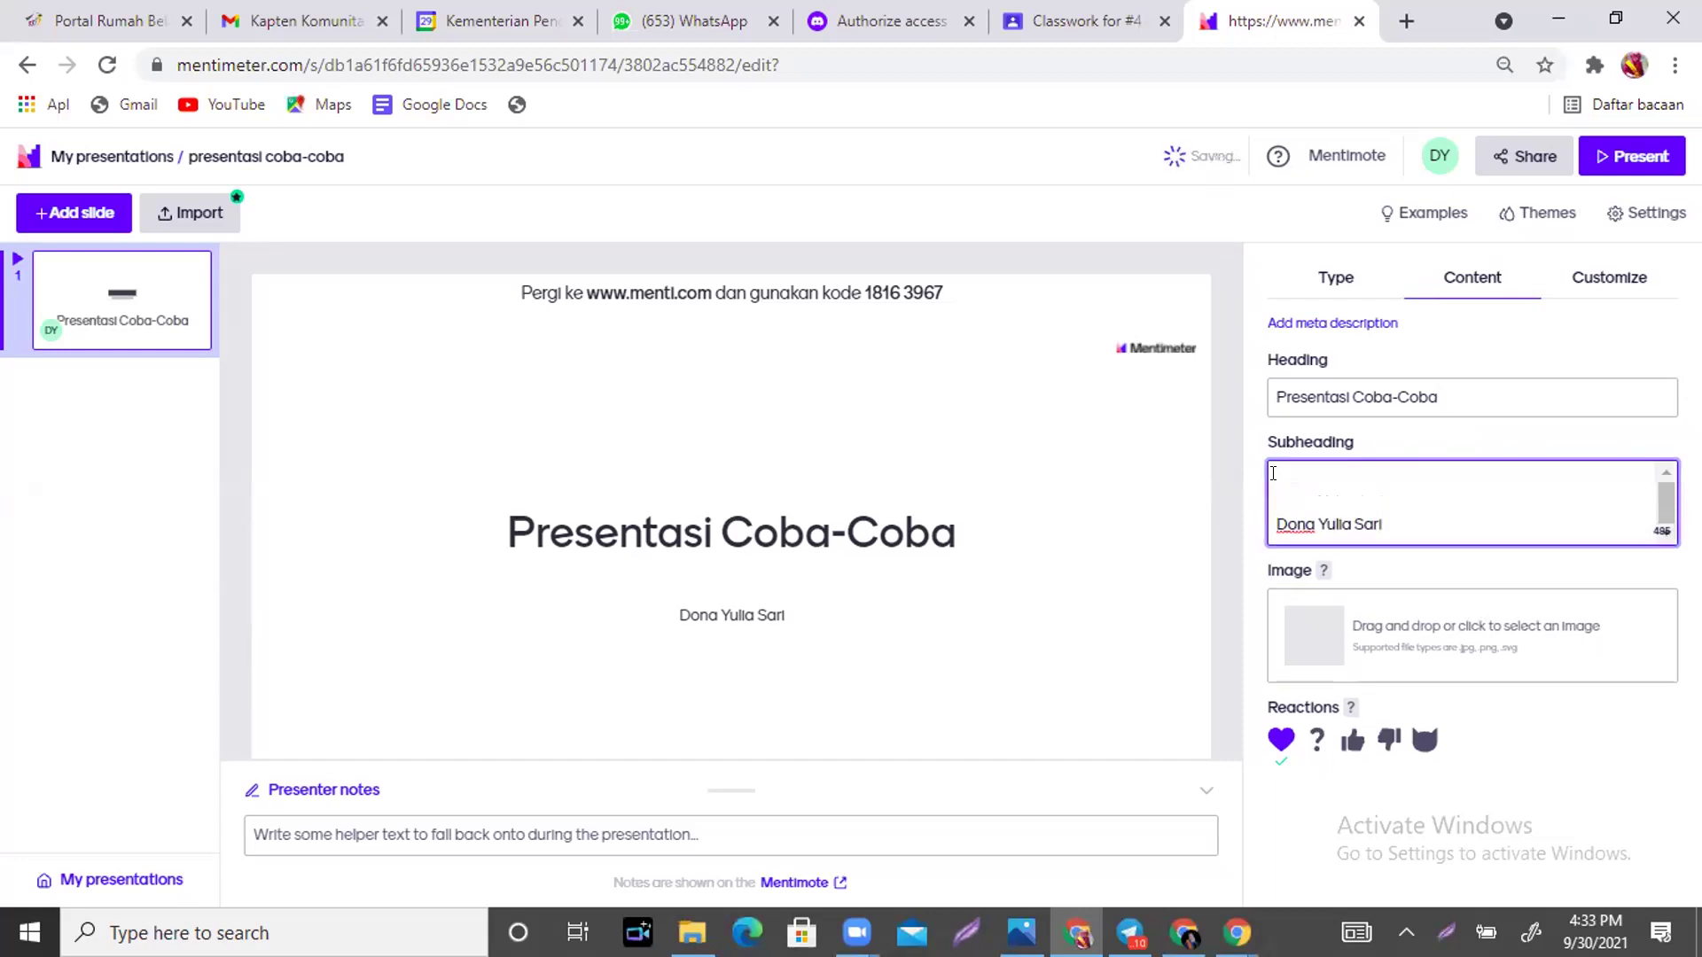
left_click(1270, 396)
Show the slide's customization options, browse the available themes, and apply the Bold and Gold theme to the presentation.
left_click(1605, 282)
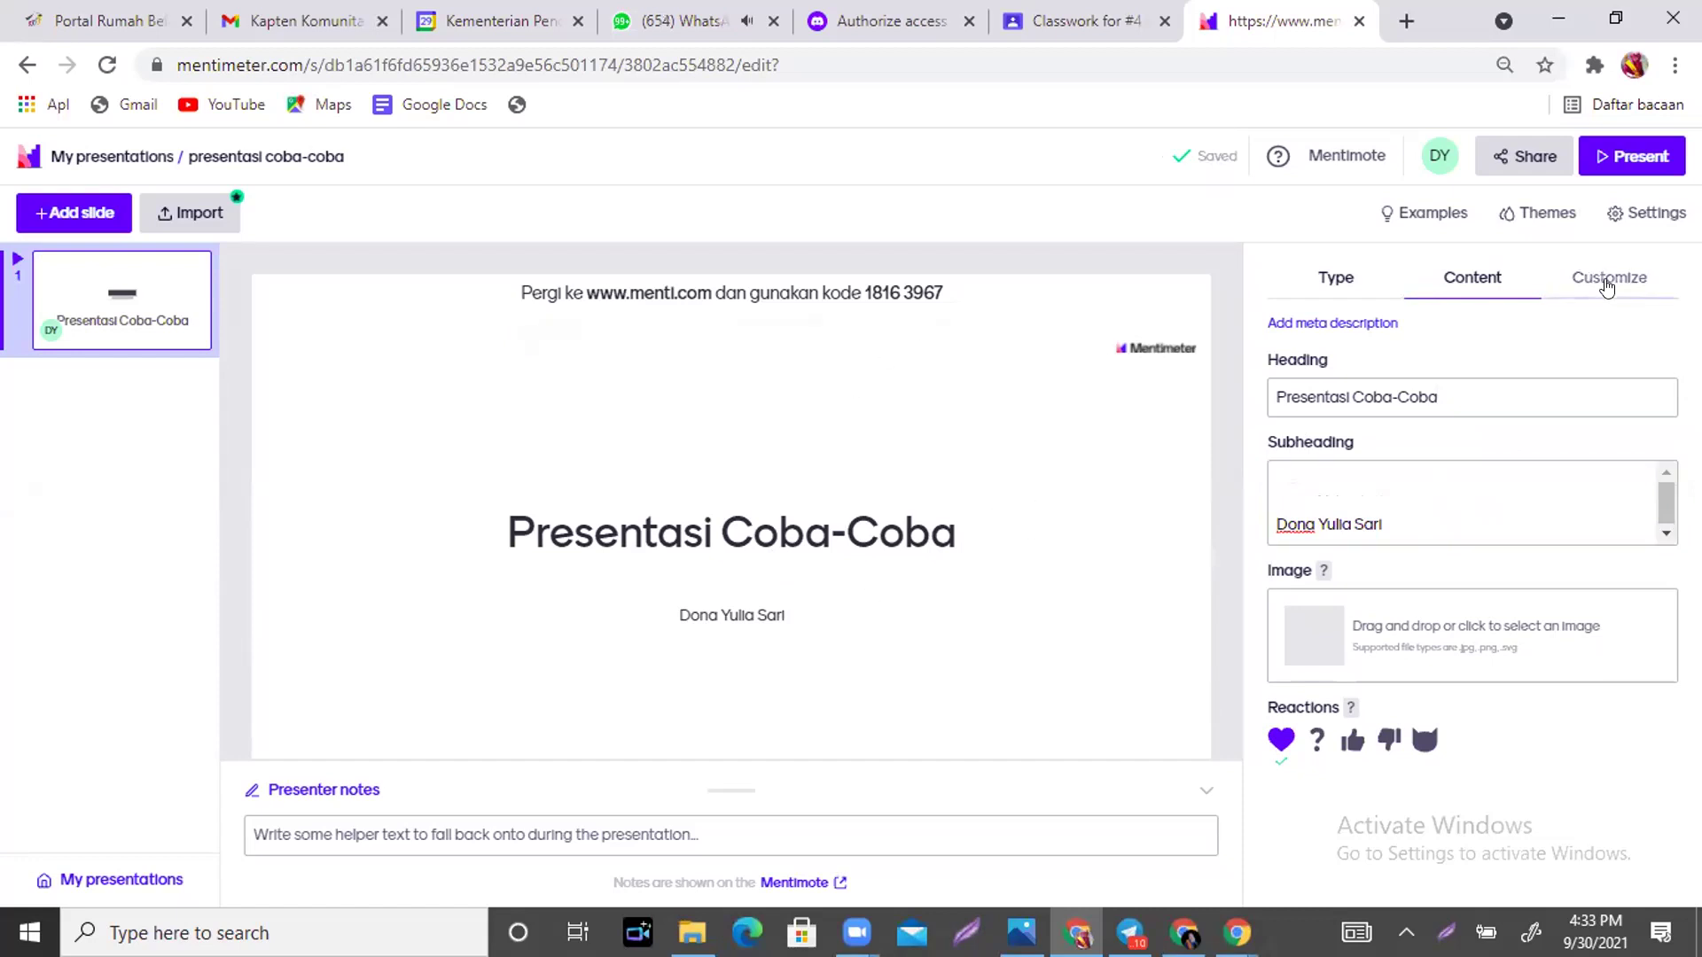
left_click(1530, 217)
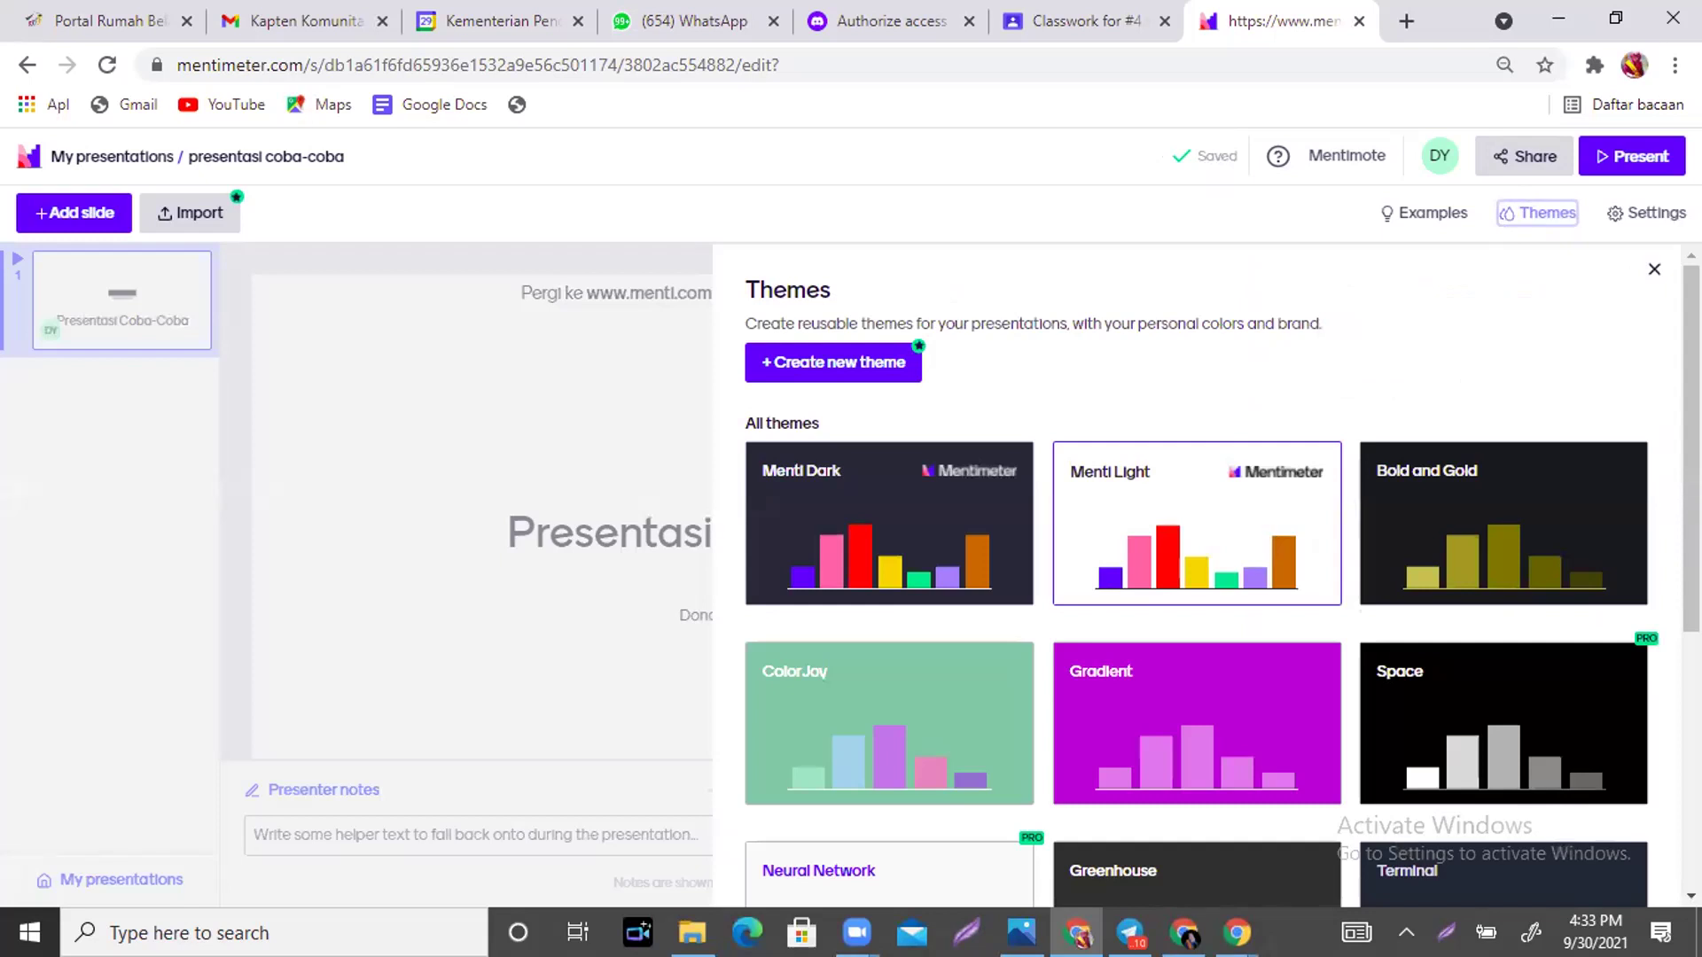
scroll(1221, 576, "down", 4)
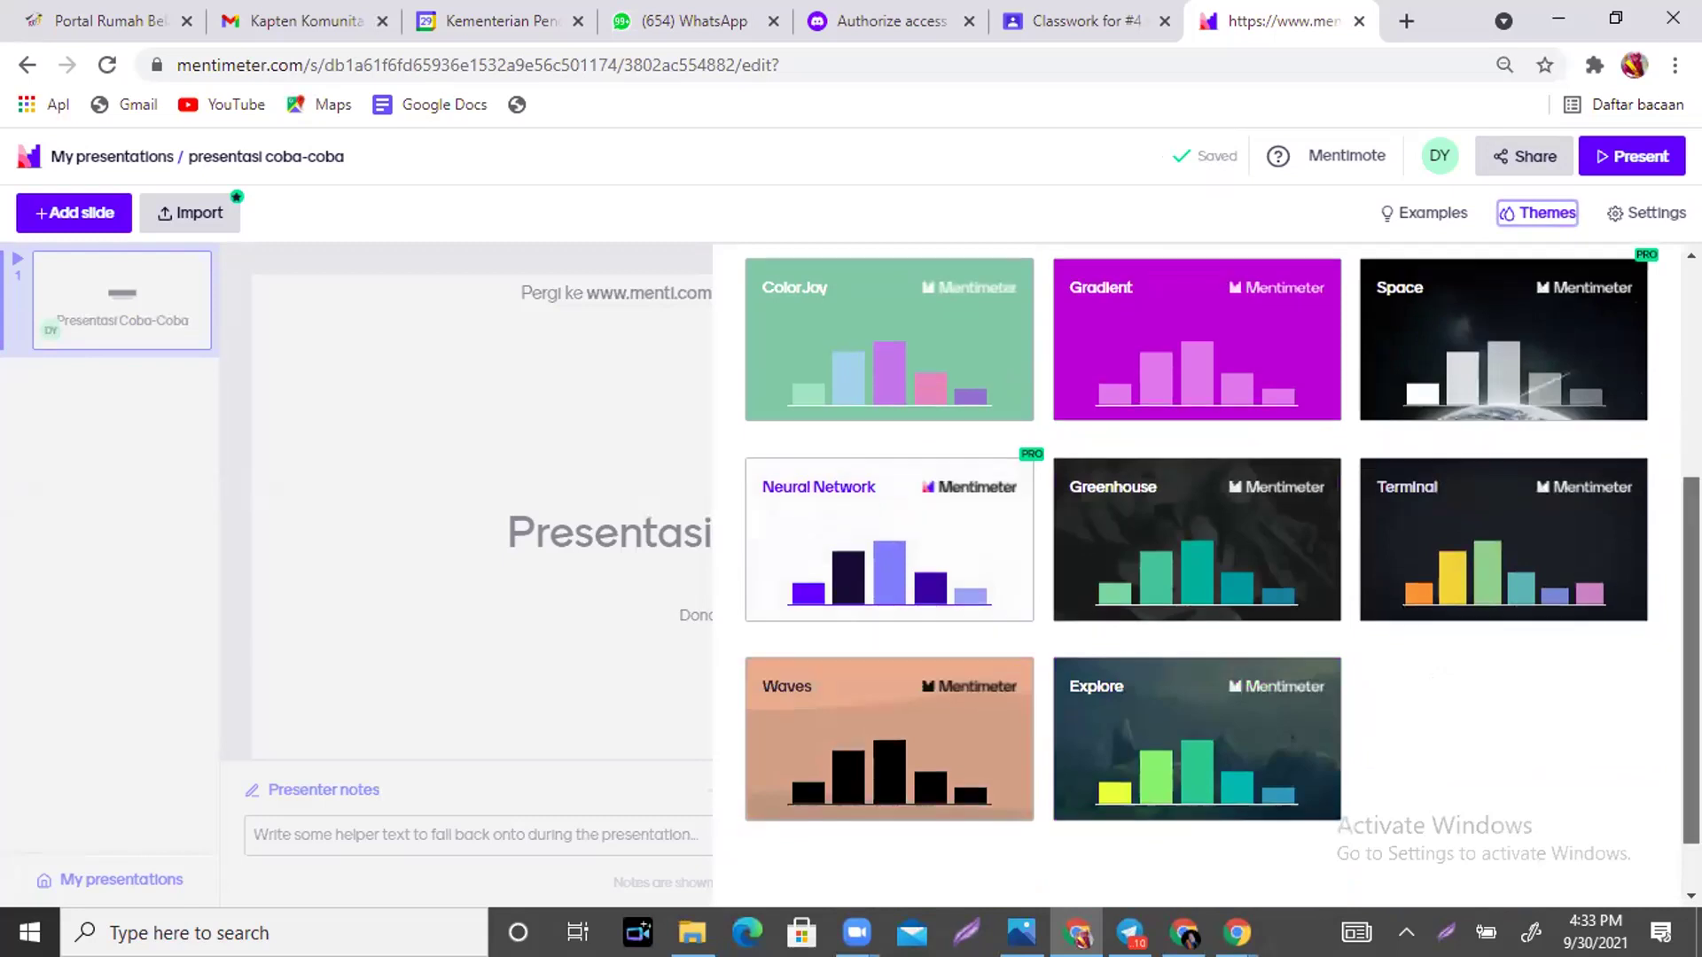
scroll(1221, 576, "down", 1)
scroll(1645, 275, "up", 1)
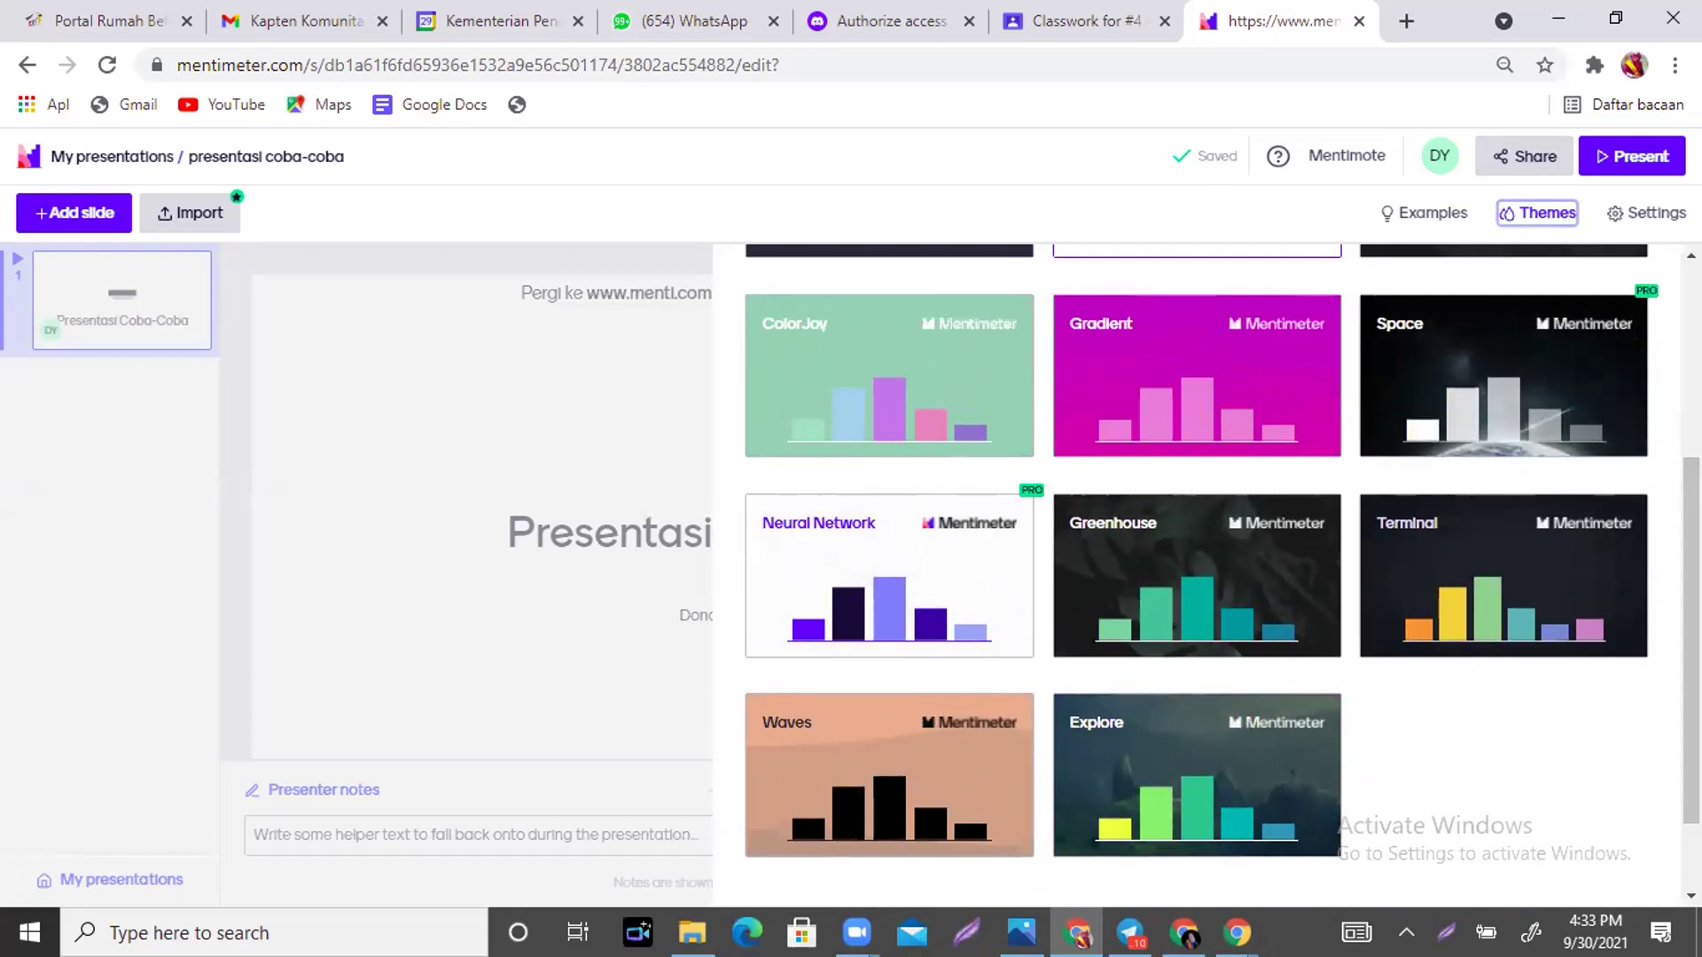
scroll(1152, 426, "up", 4)
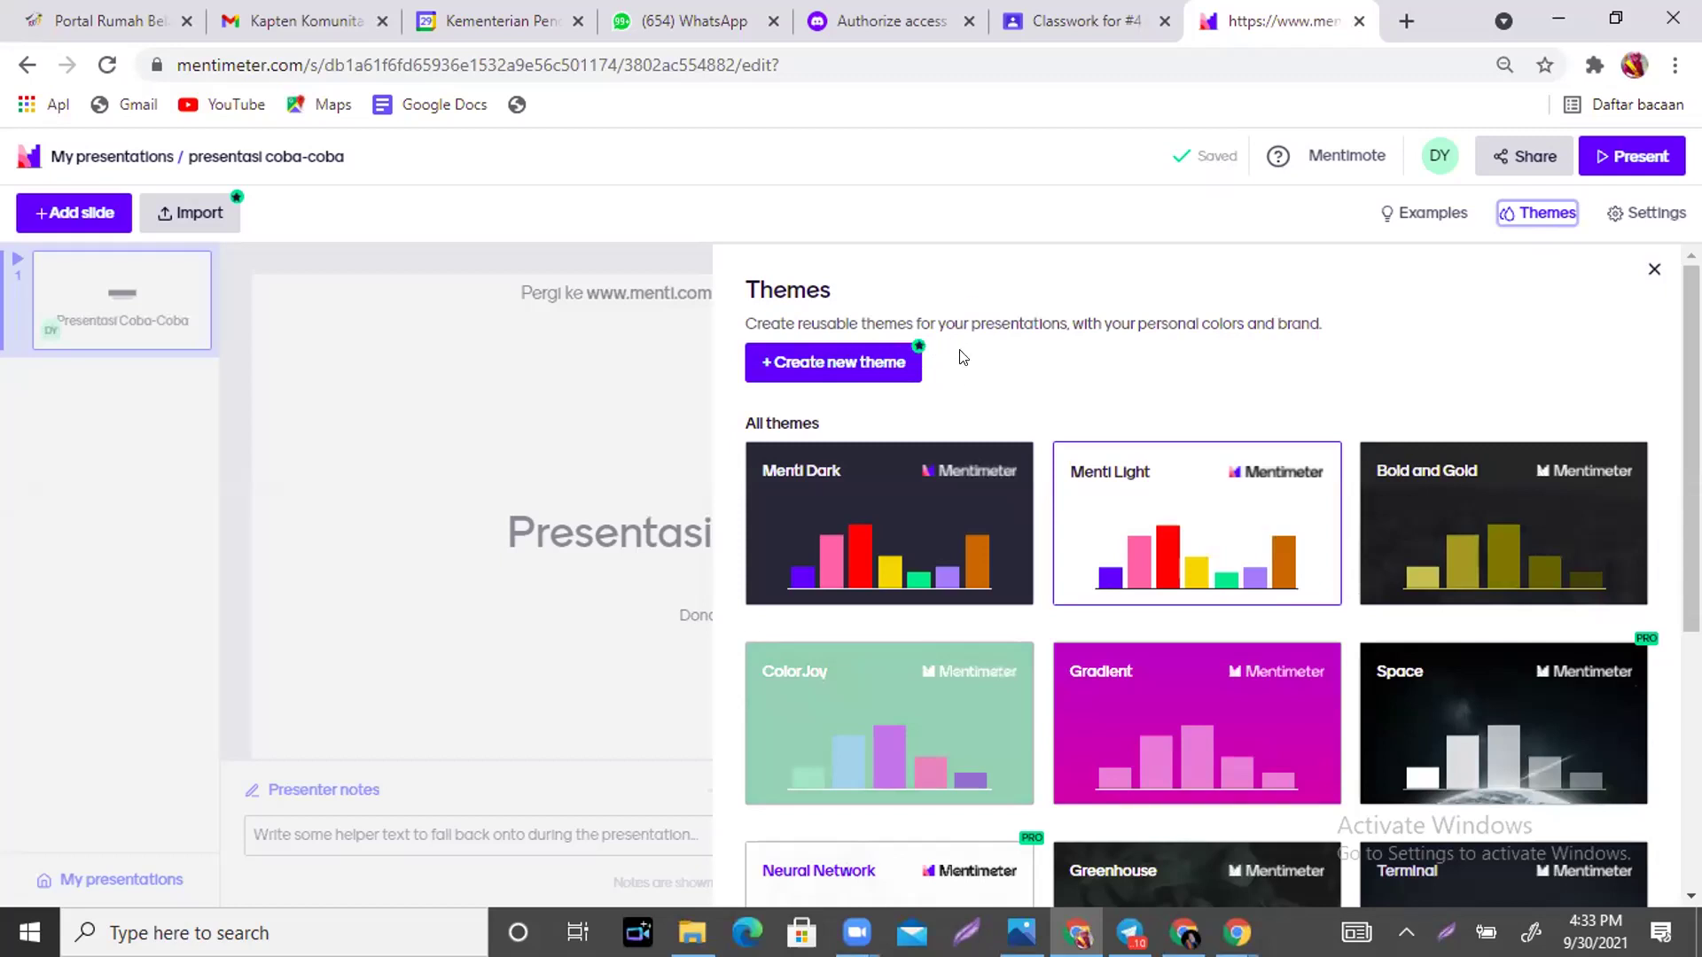
scroll(887, 496, "down", 1)
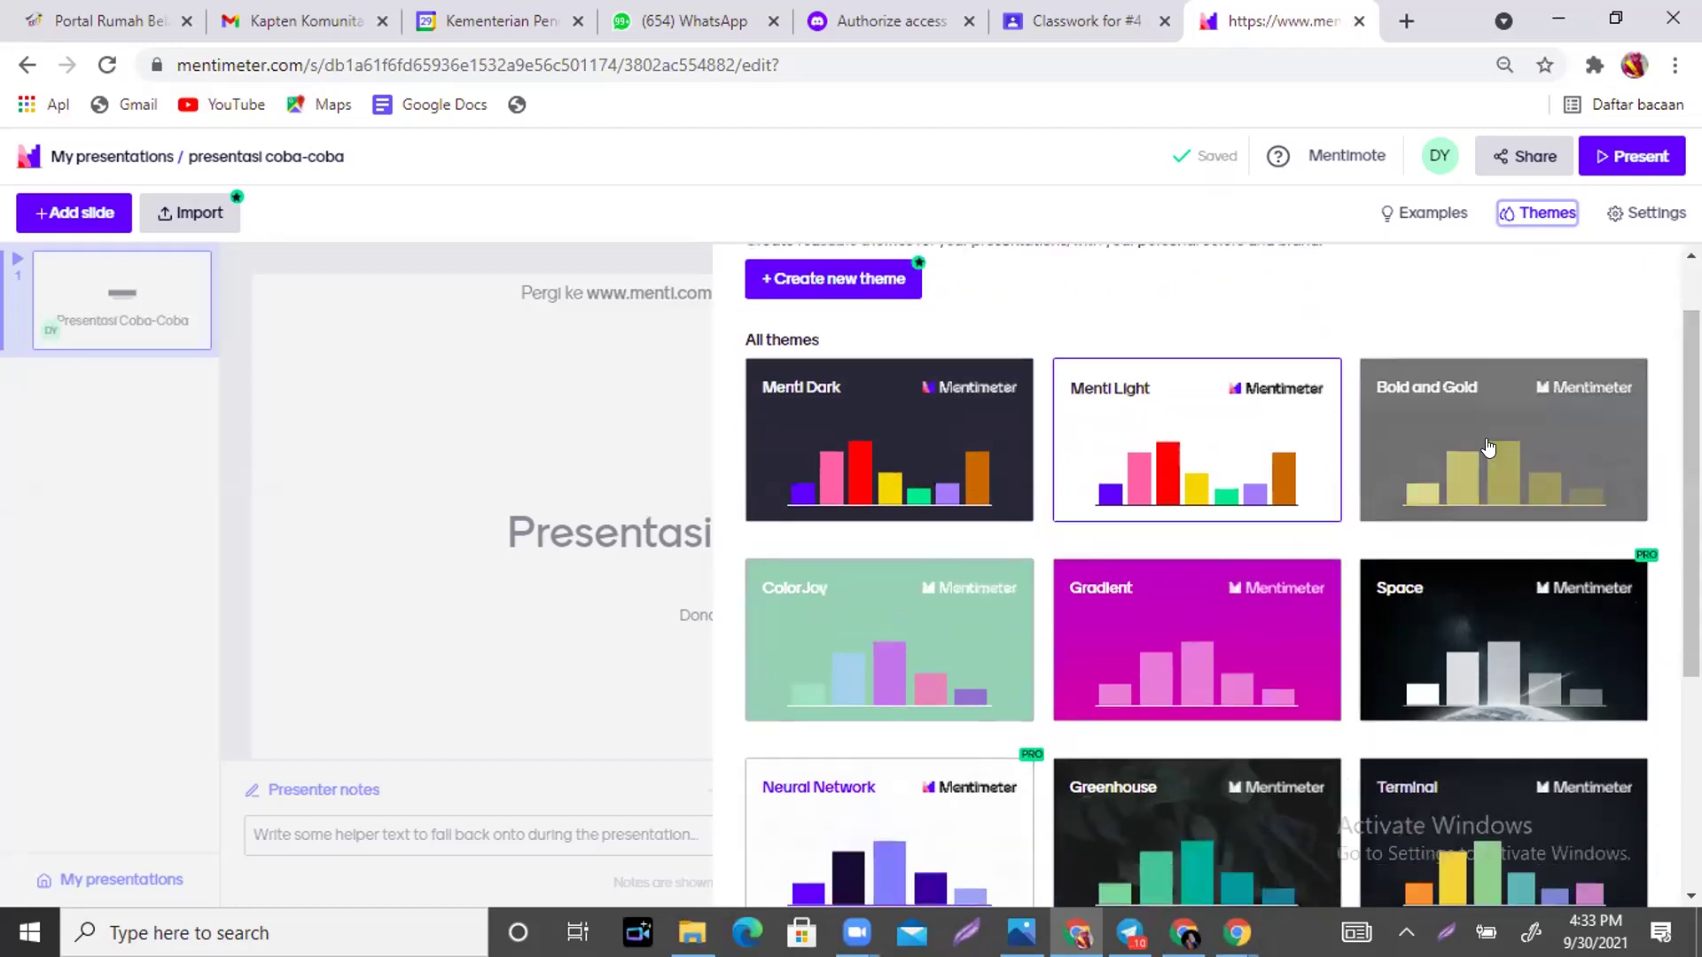
left_click(1591, 422)
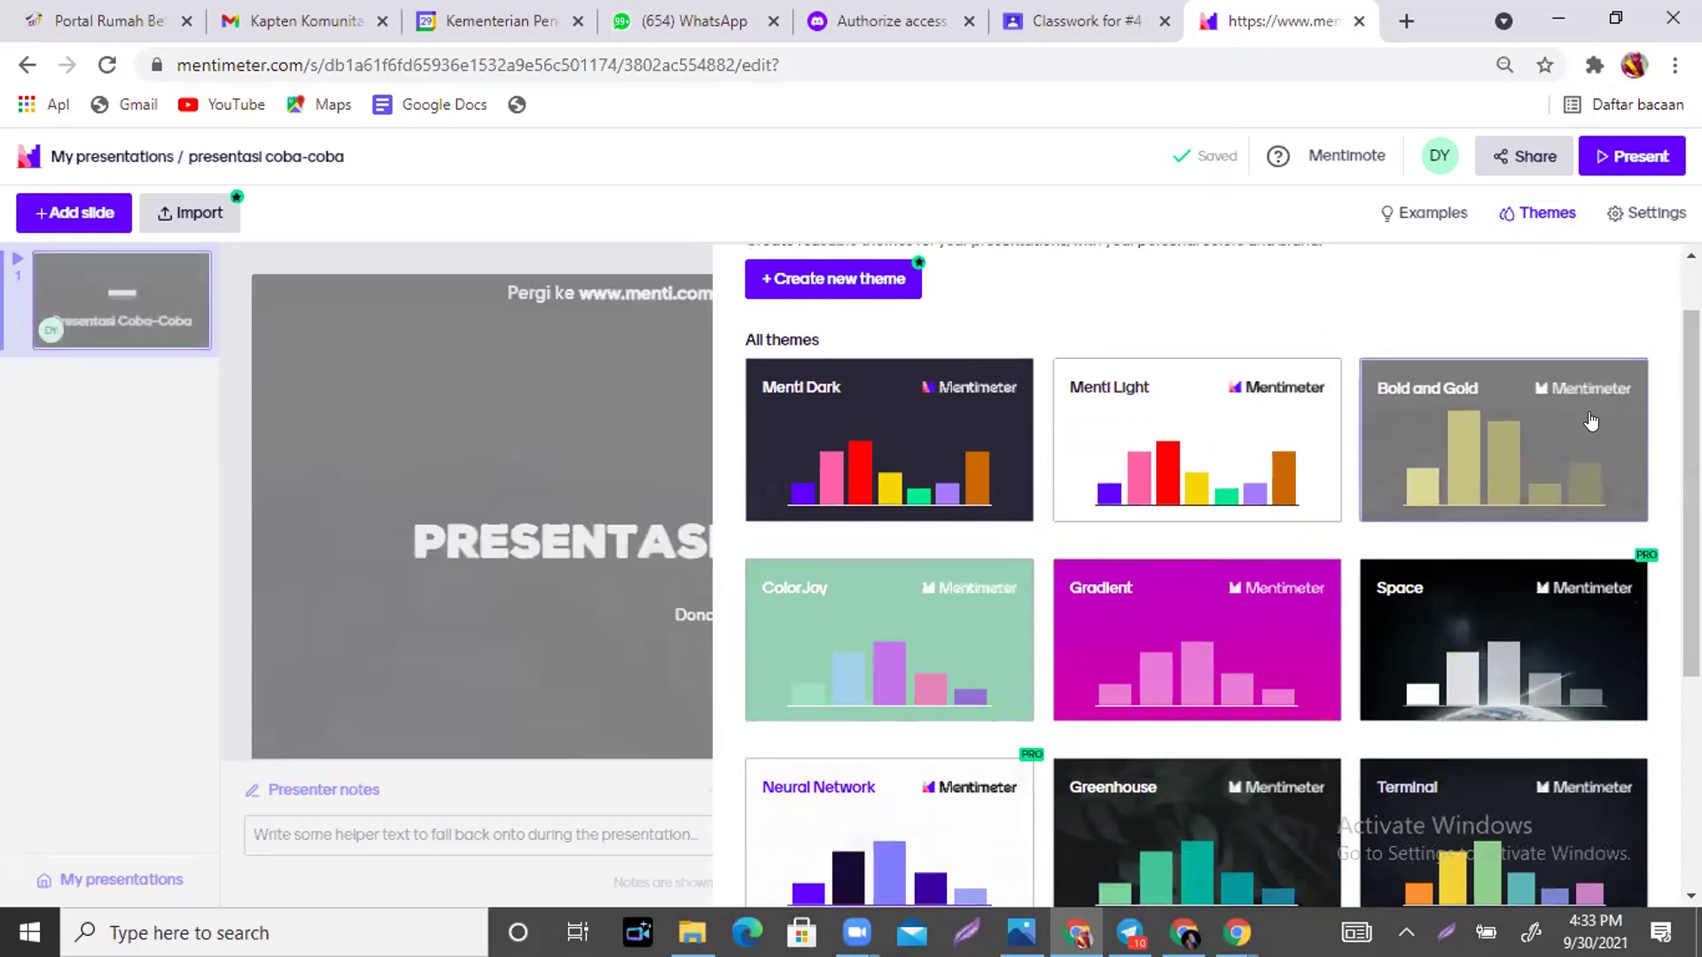
left_click(544, 388)
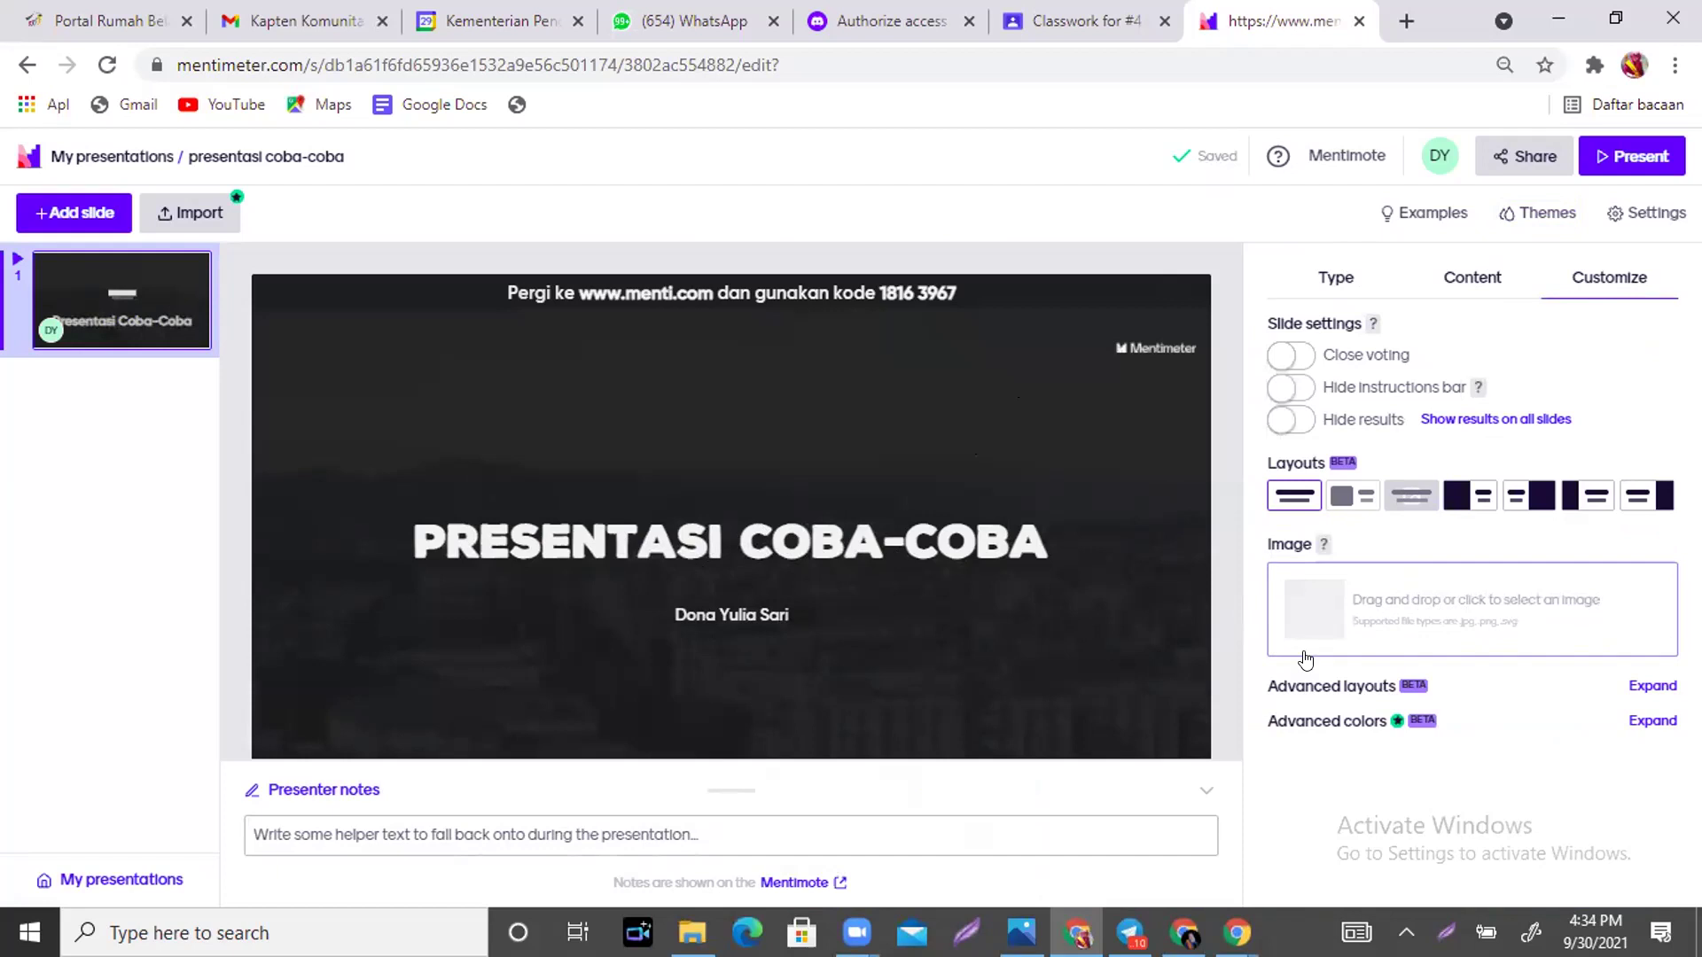
Examine the heading slide's image upload option and browse the Downloads folder for a picture without uploading one.
left_click(1372, 611)
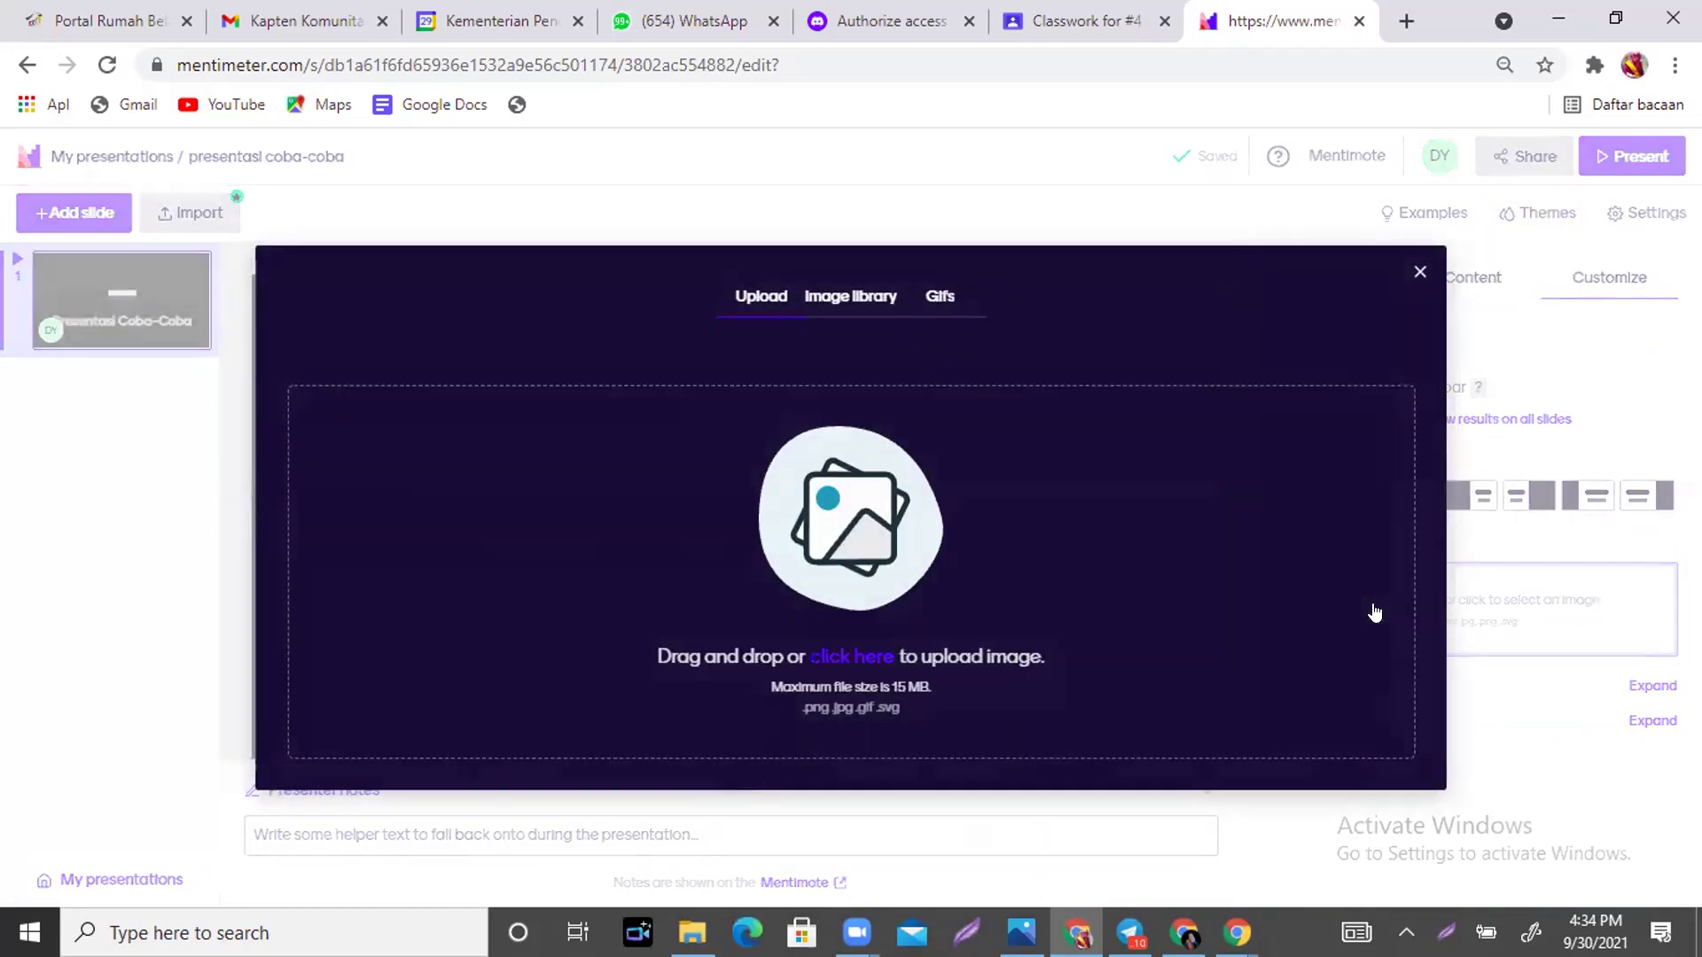
left_click(1420, 271)
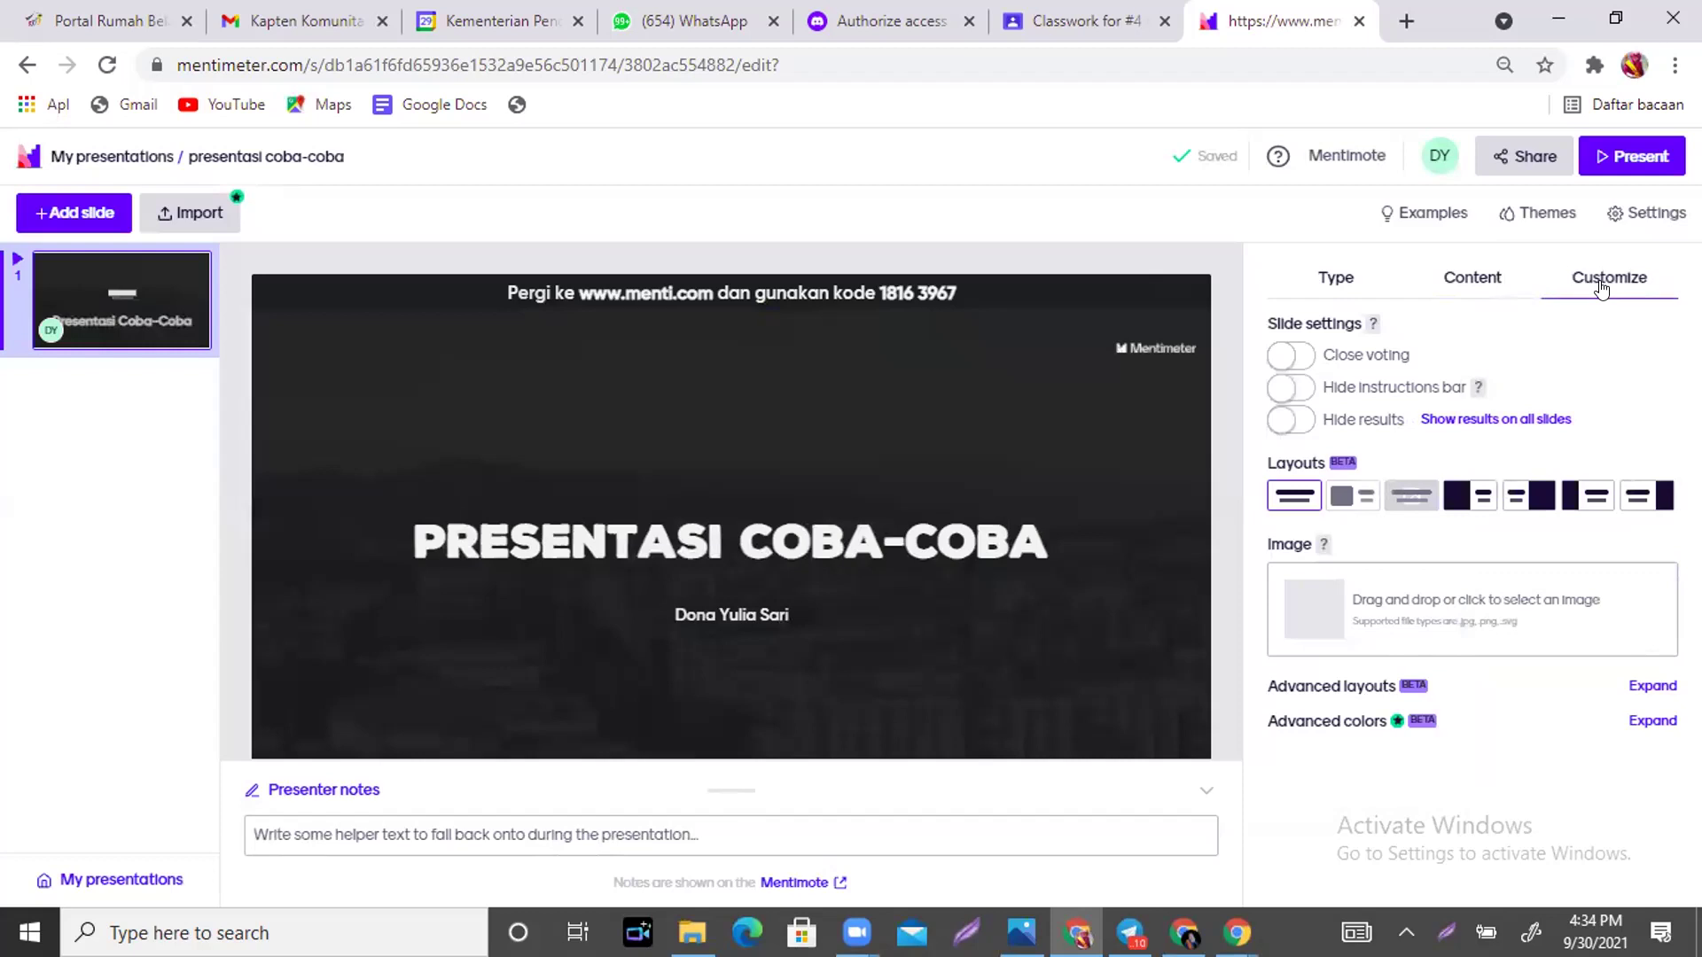
left_click(1433, 608)
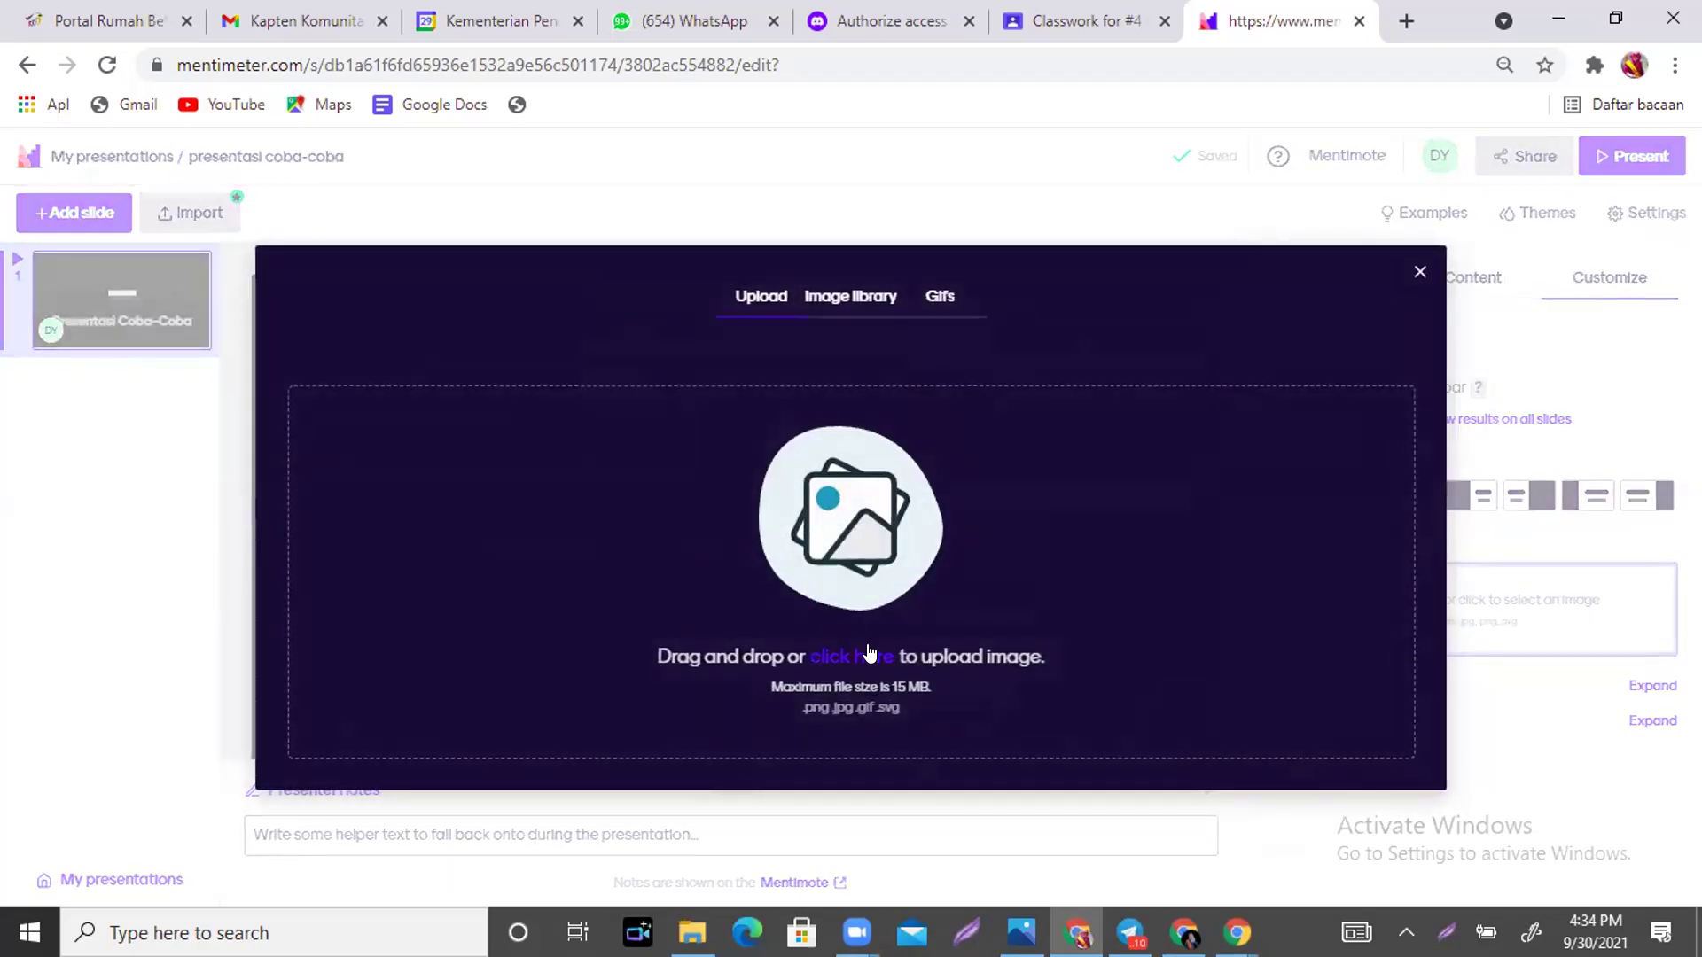
left_click(856, 655)
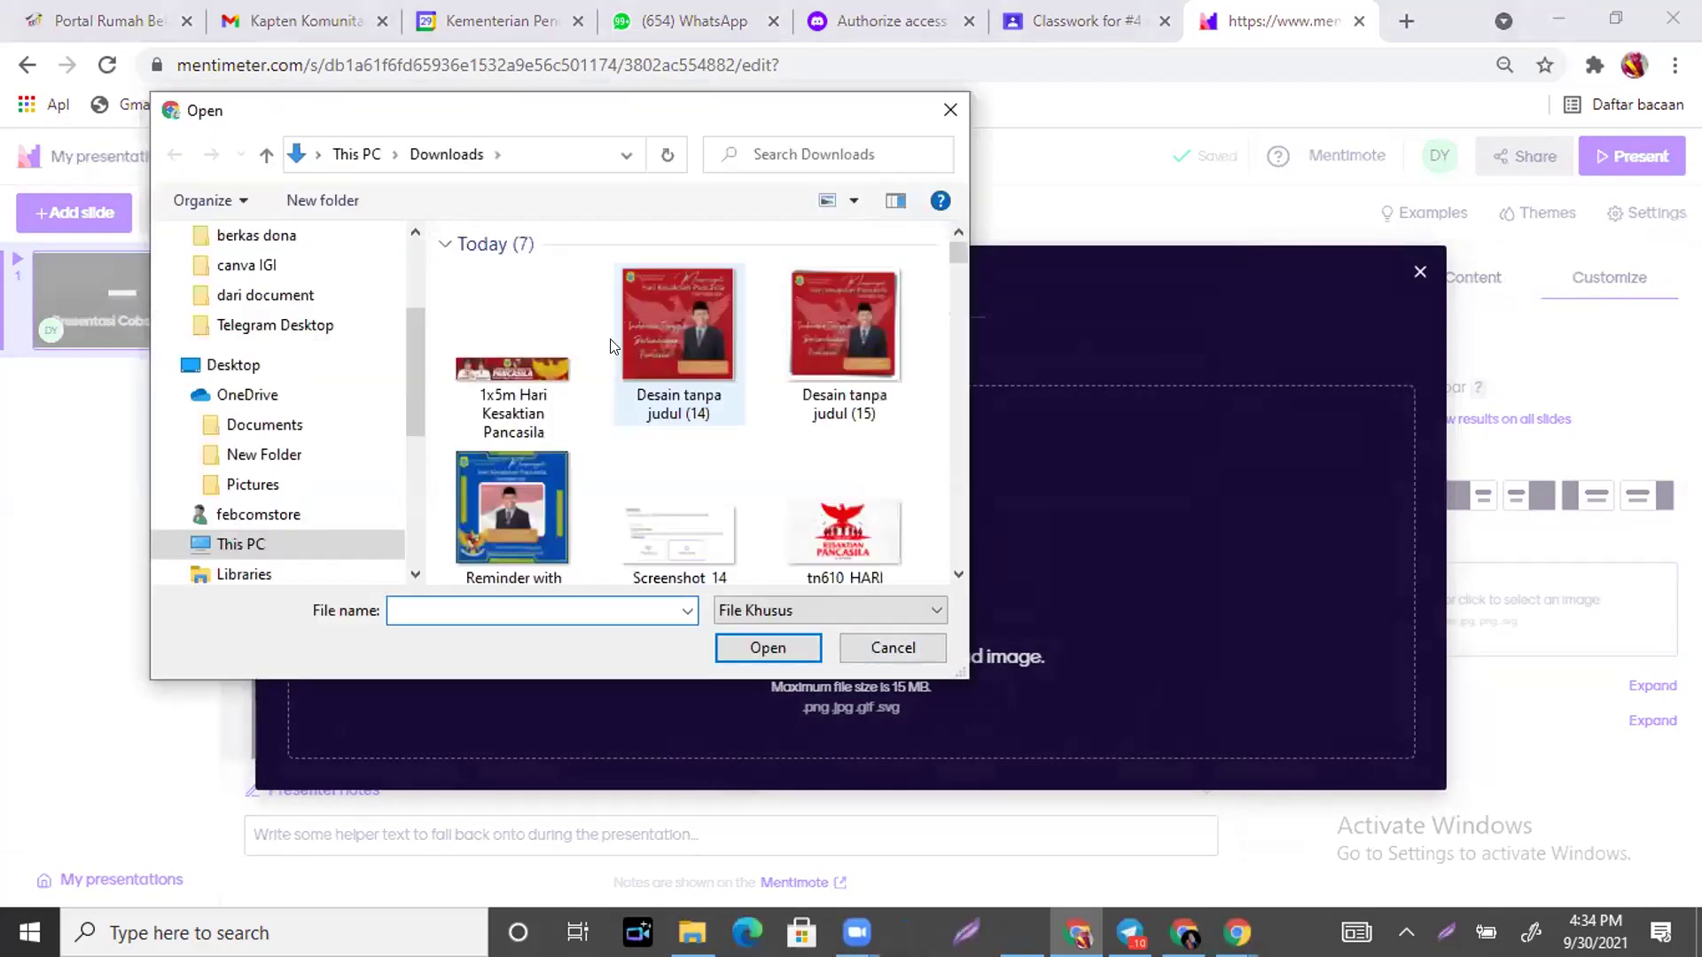
left_click_drag(955, 250, 961, 450)
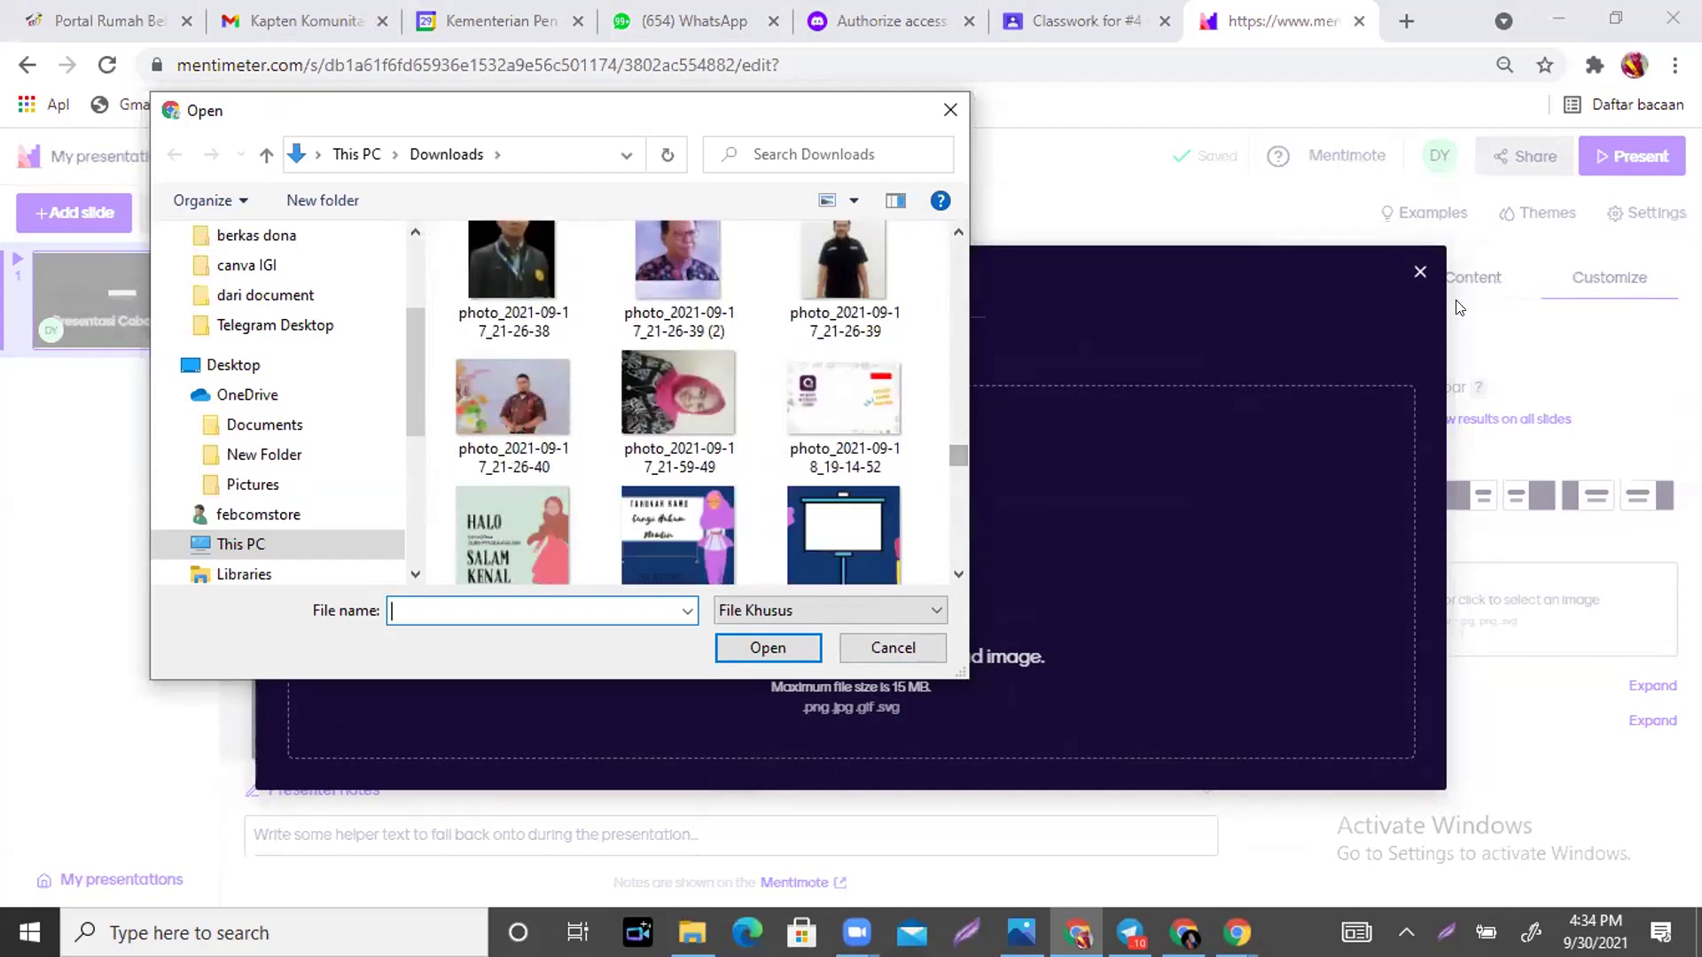
left_click(1419, 269)
left_click_drag(950, 447, 958, 494)
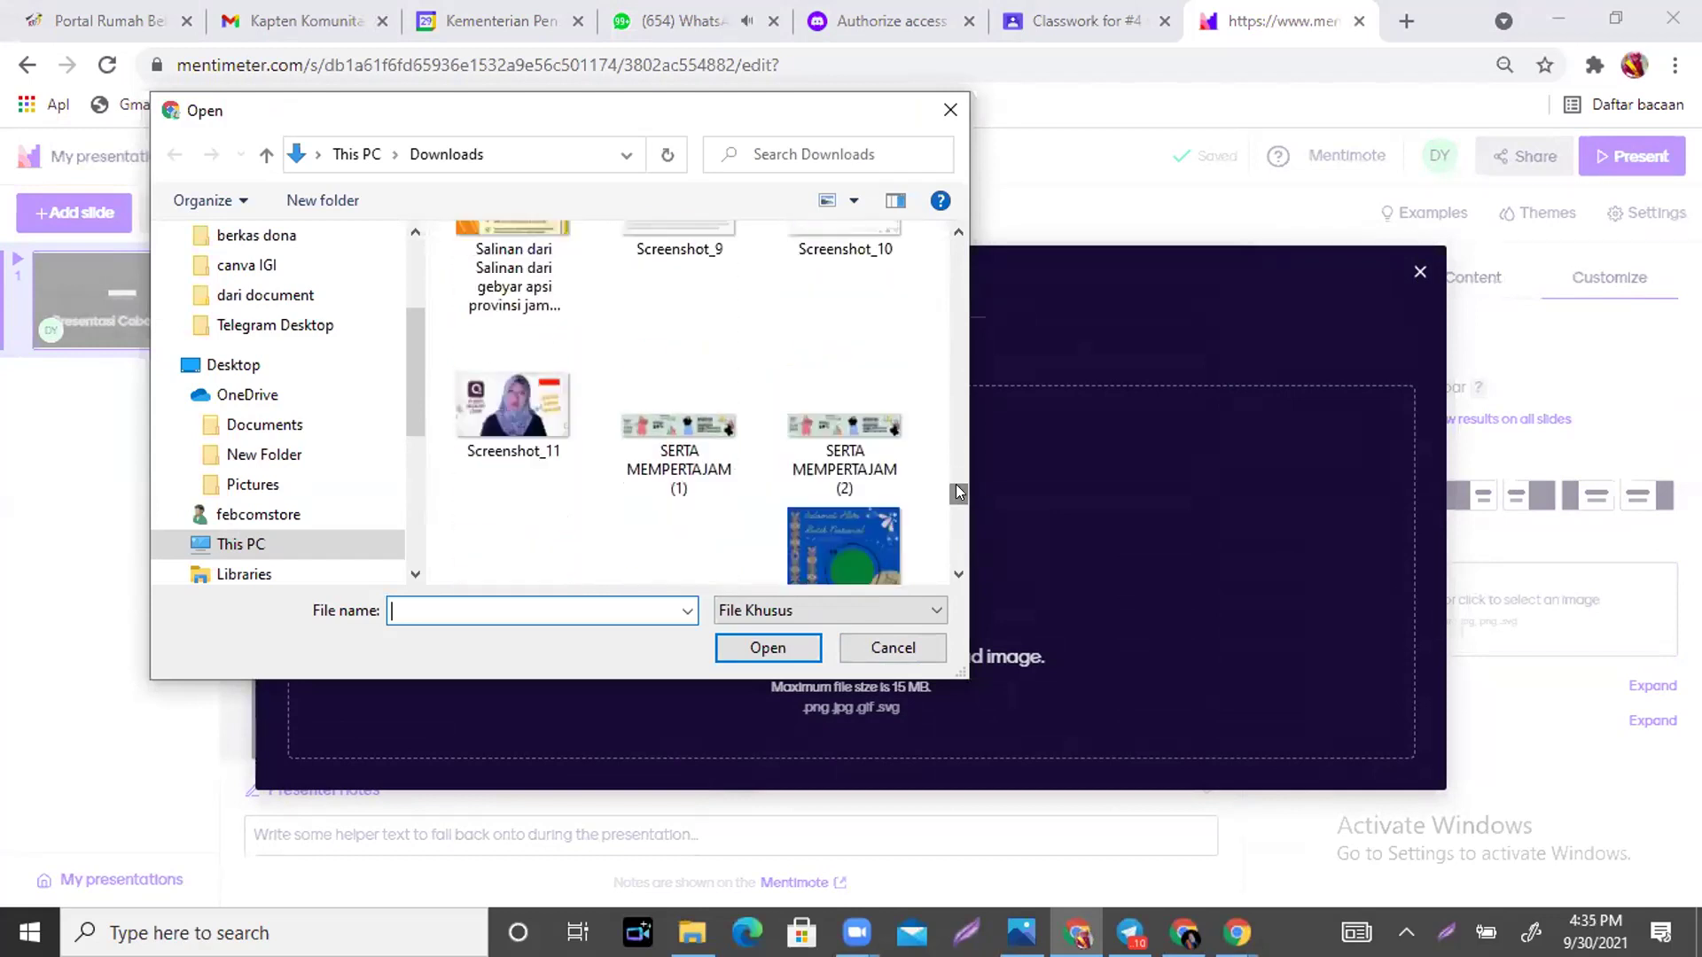
left_click(1044, 231)
left_click(949, 109)
left_click(1416, 274)
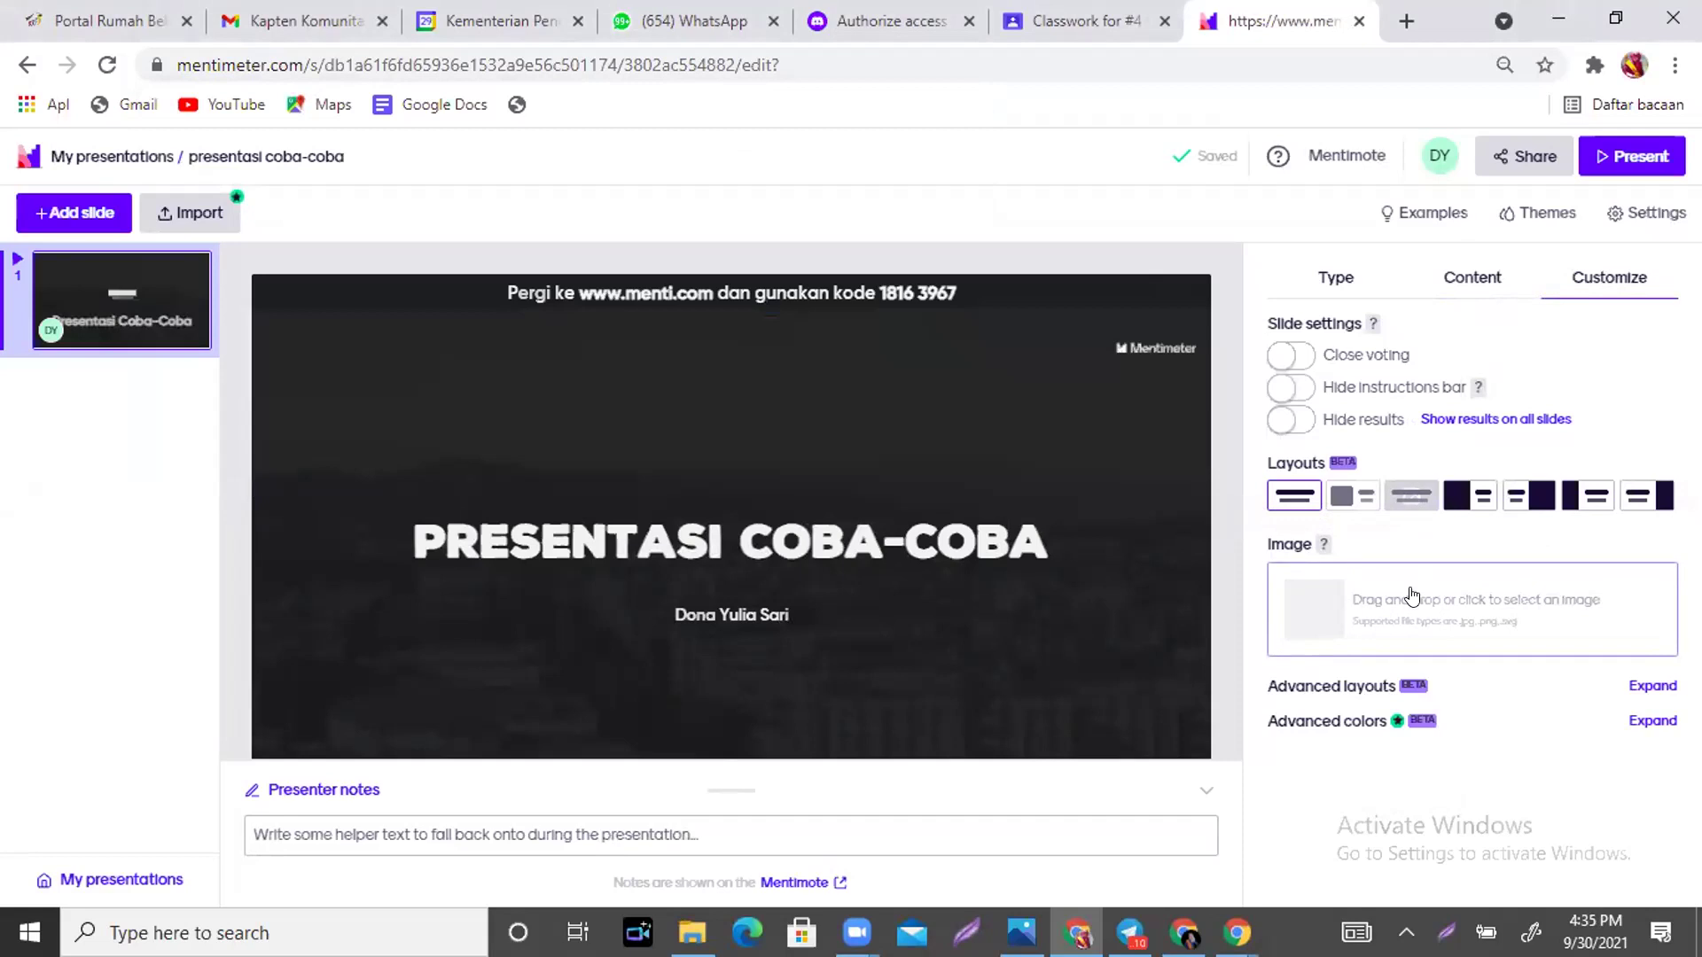
Review the available slide types, the layout and slide settings, and the content fields of the heading slide.
left_click(1343, 284)
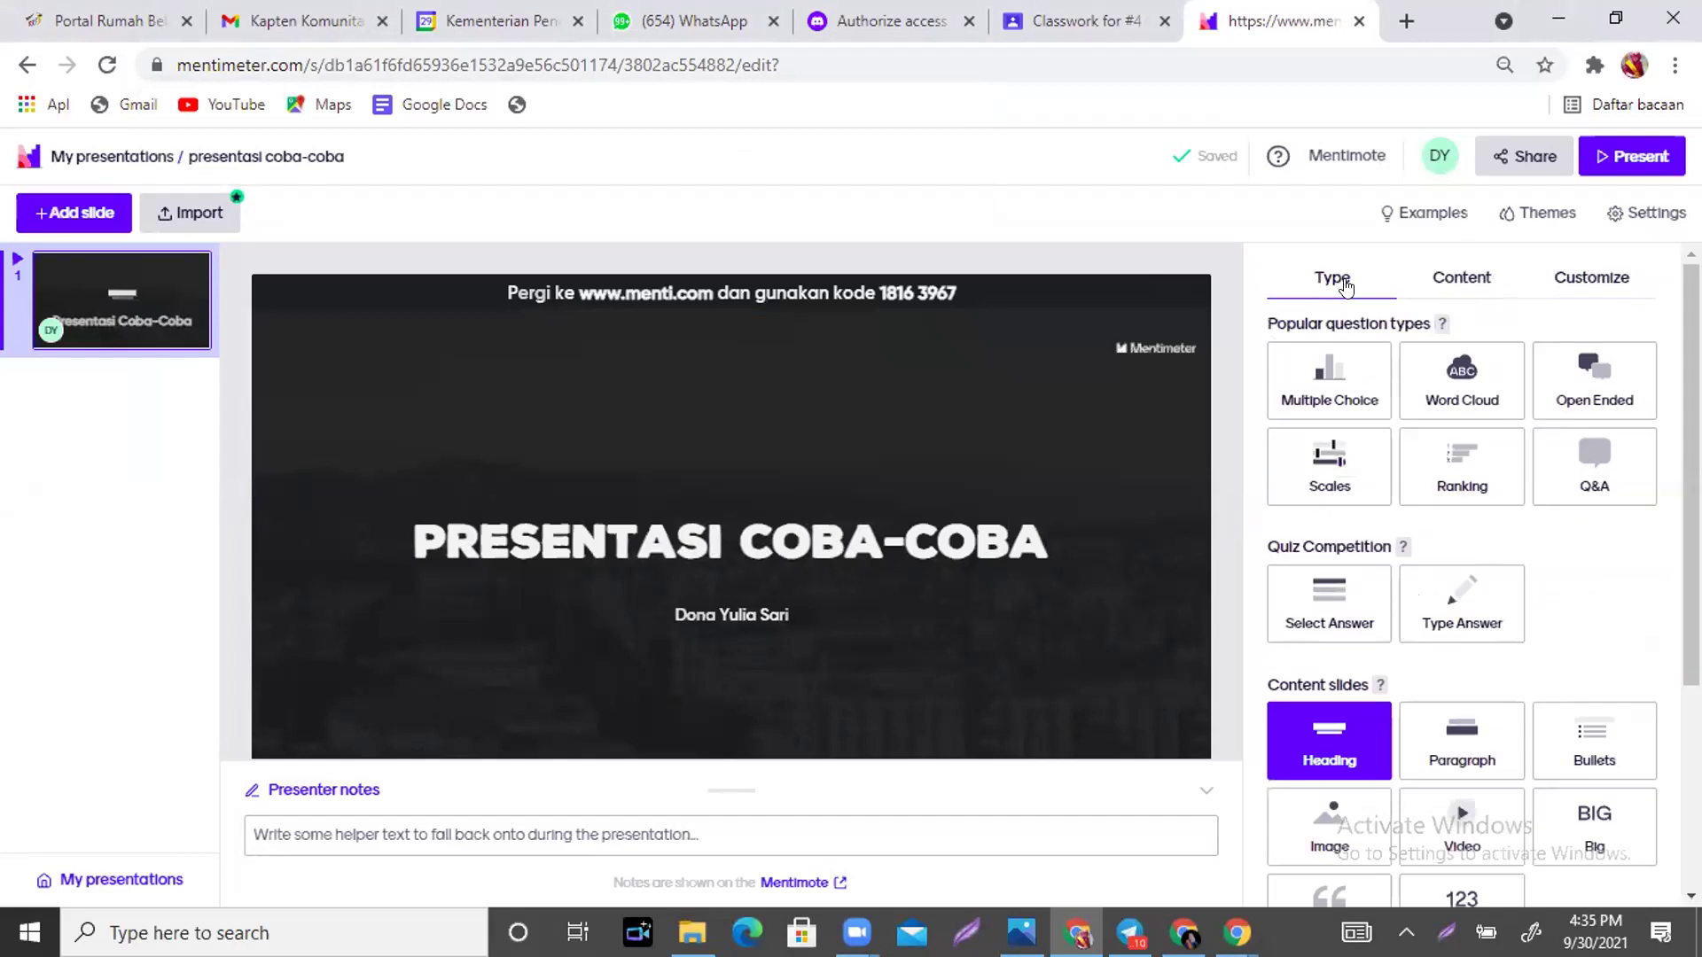
mouse_move(922, 295)
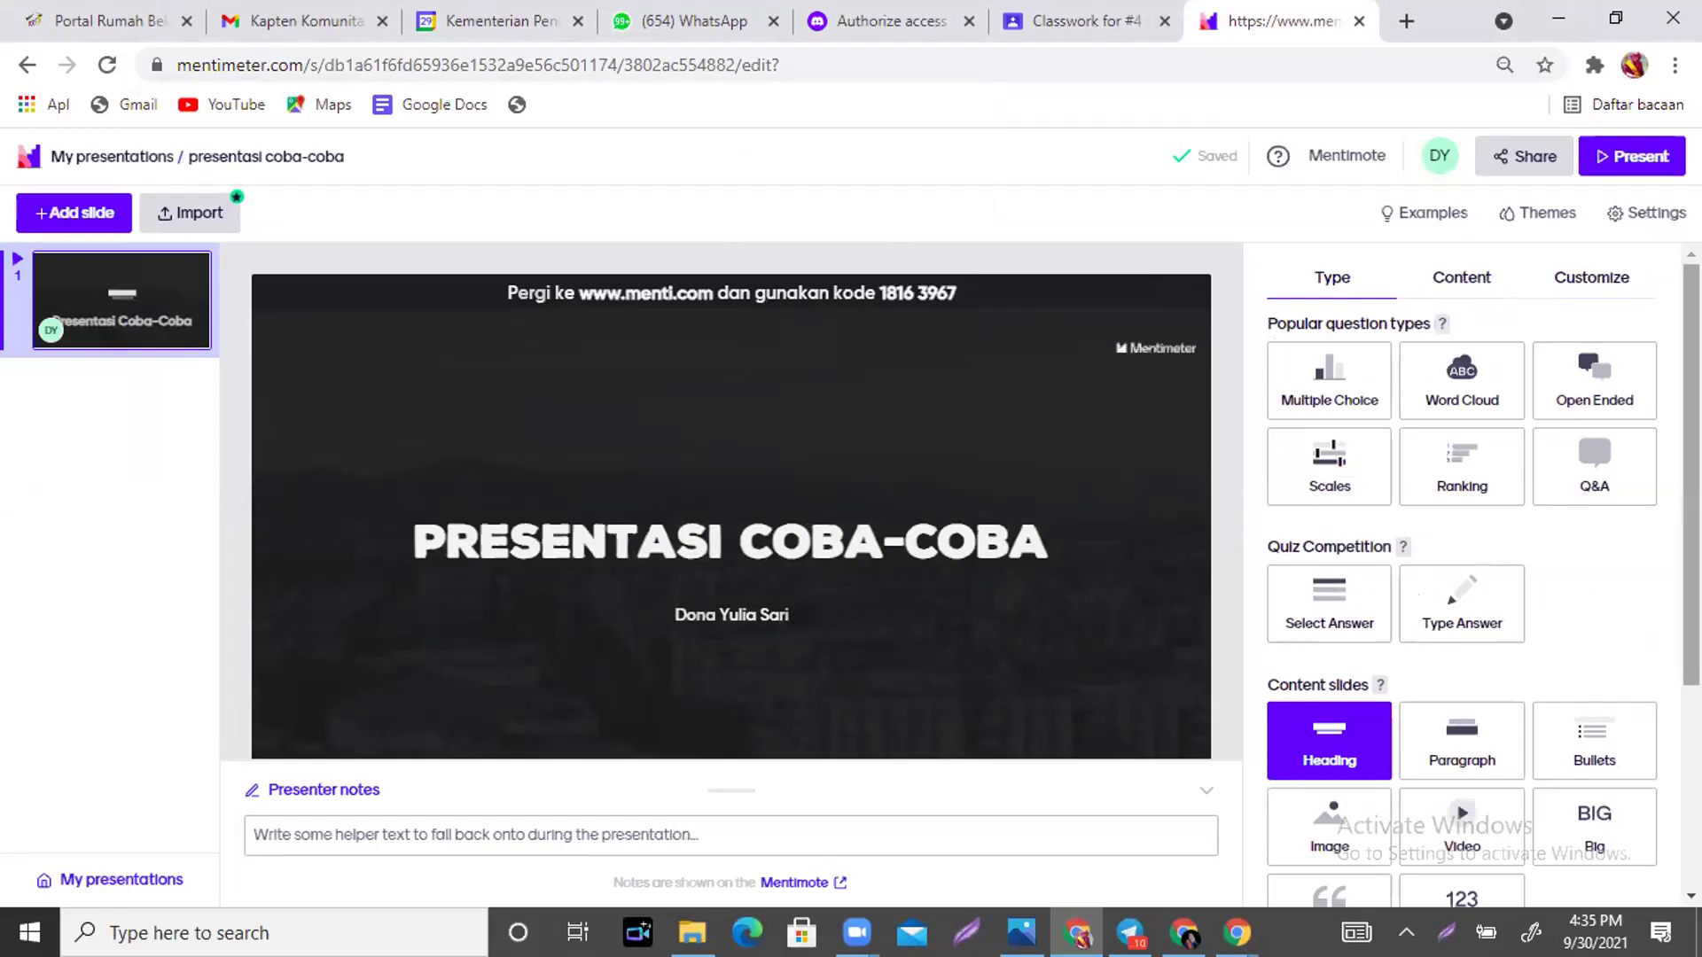
scroll(1463, 576, "down", 2)
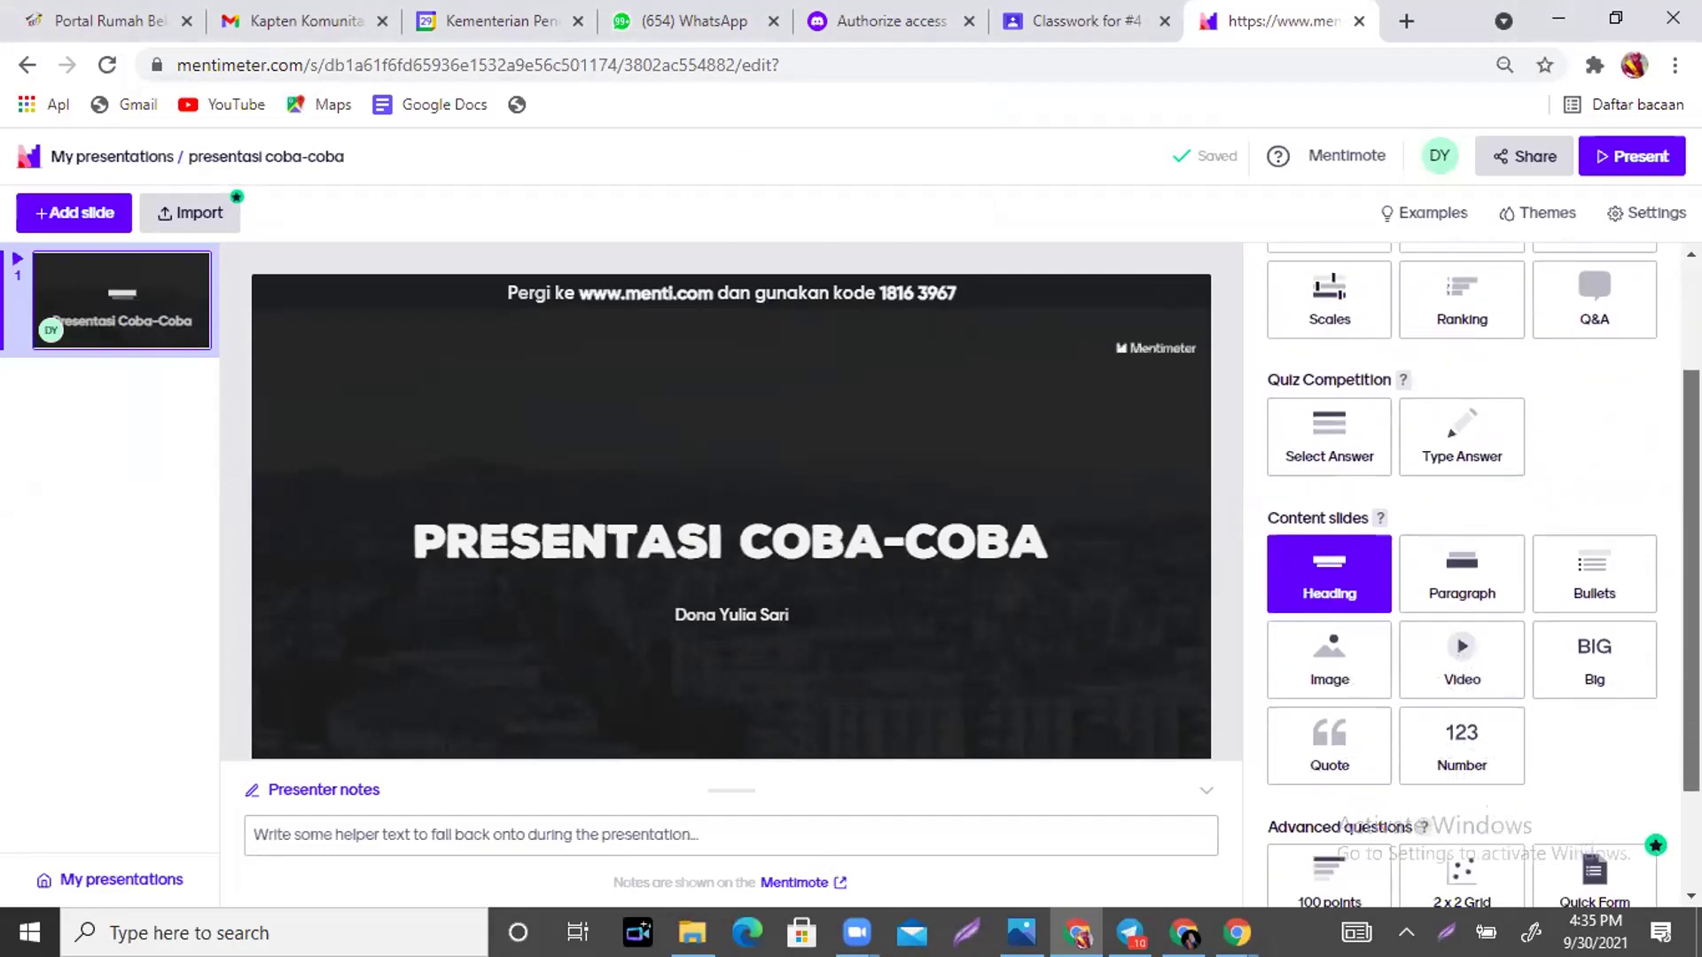
scroll(1463, 576, "up", 1)
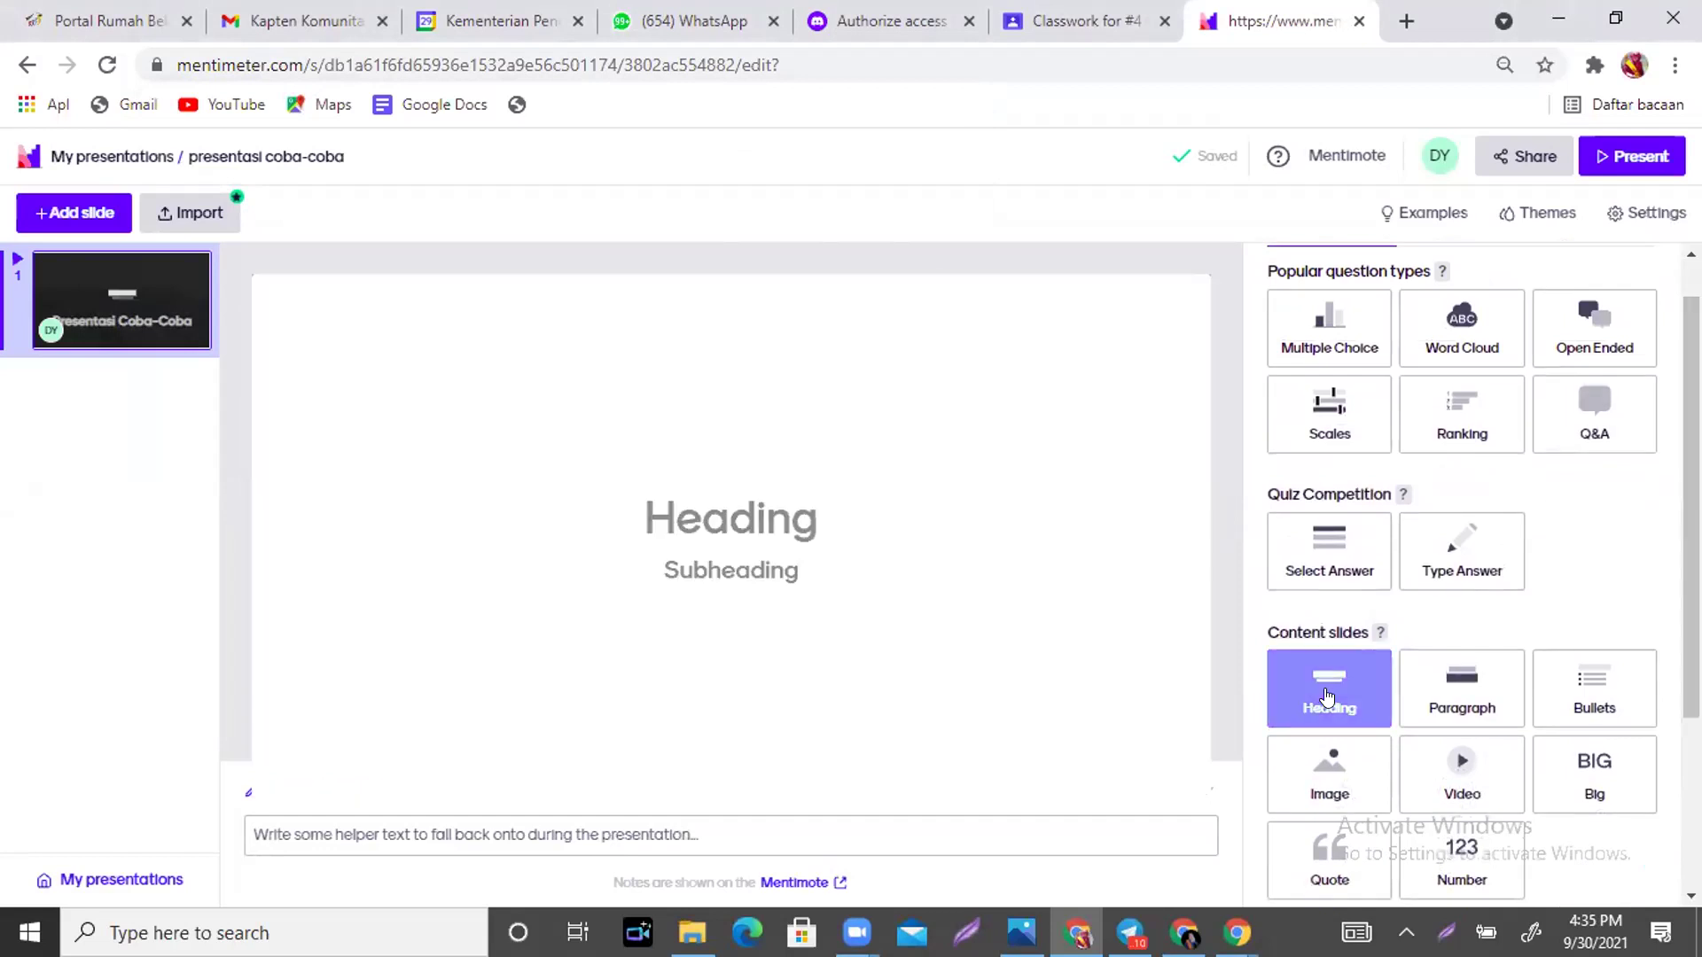
scroll(1462, 576, "up", 1)
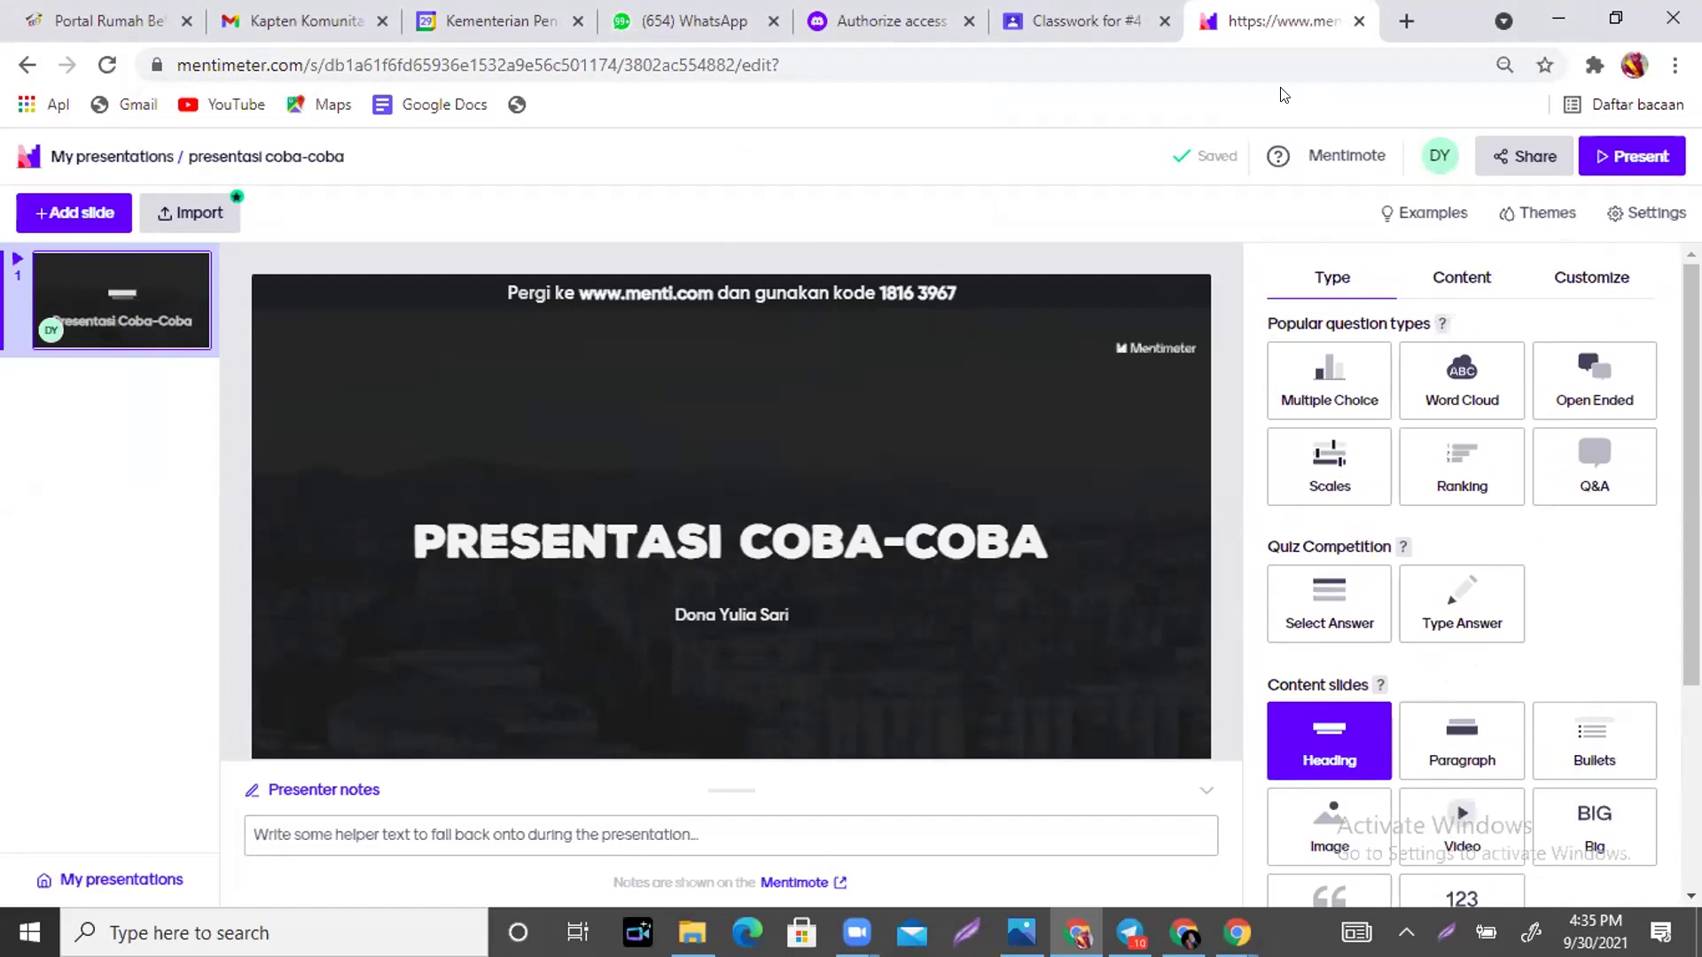
left_click(1573, 279)
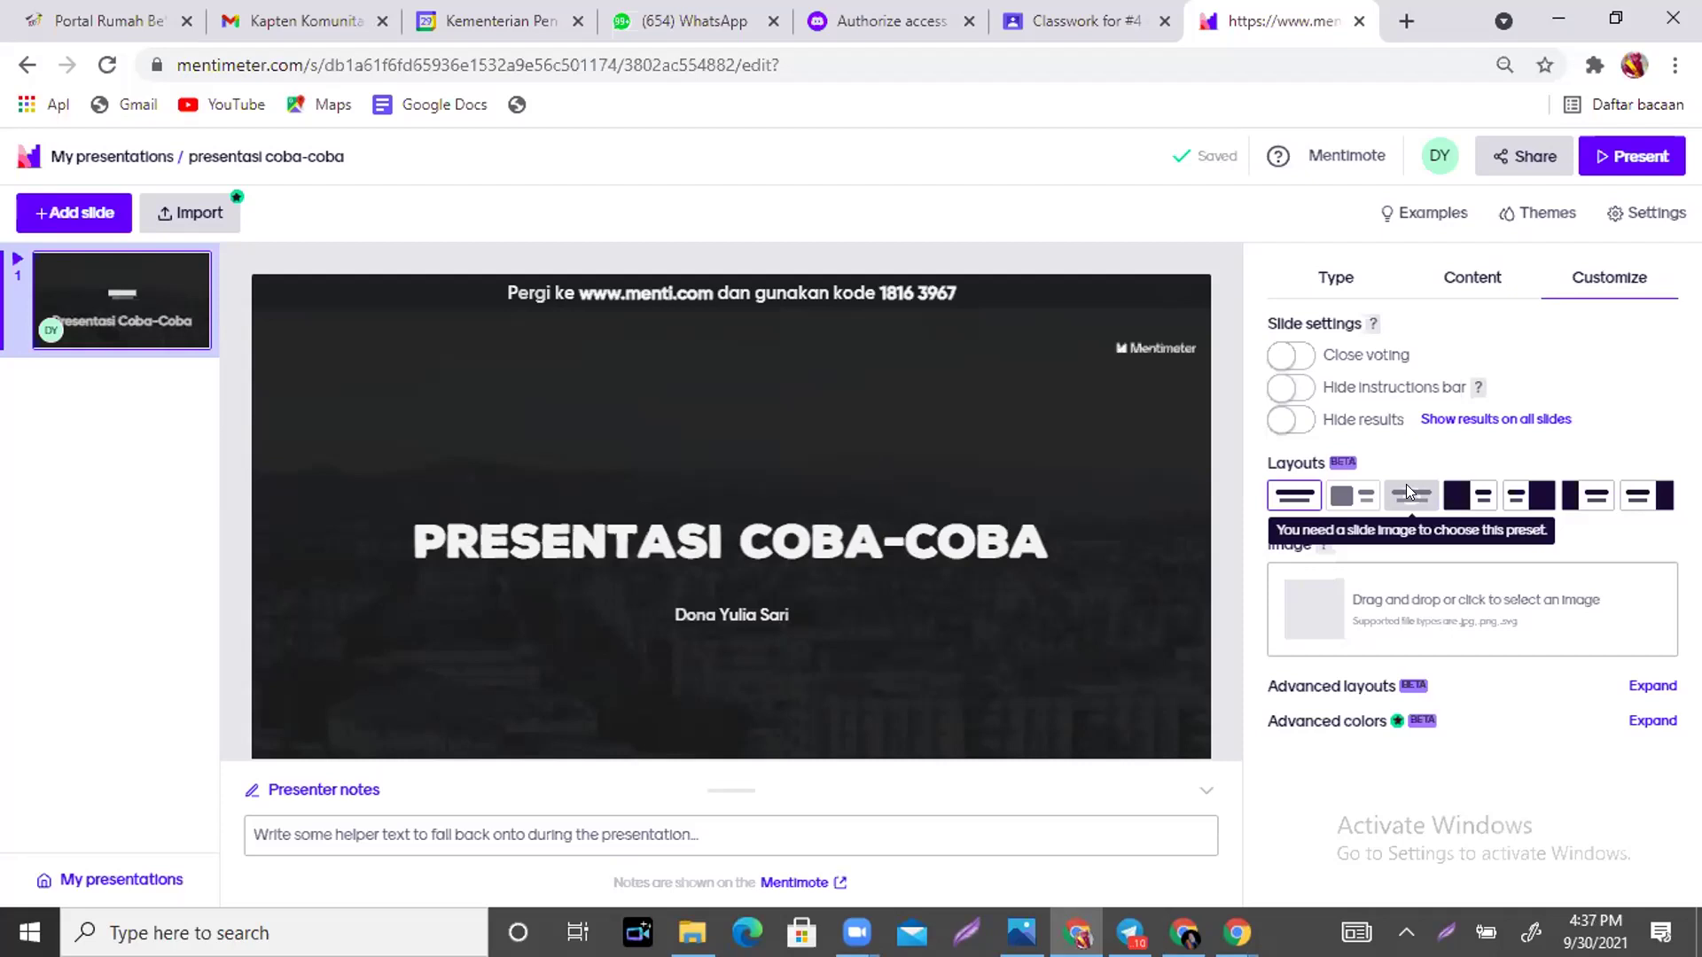
left_click(1472, 278)
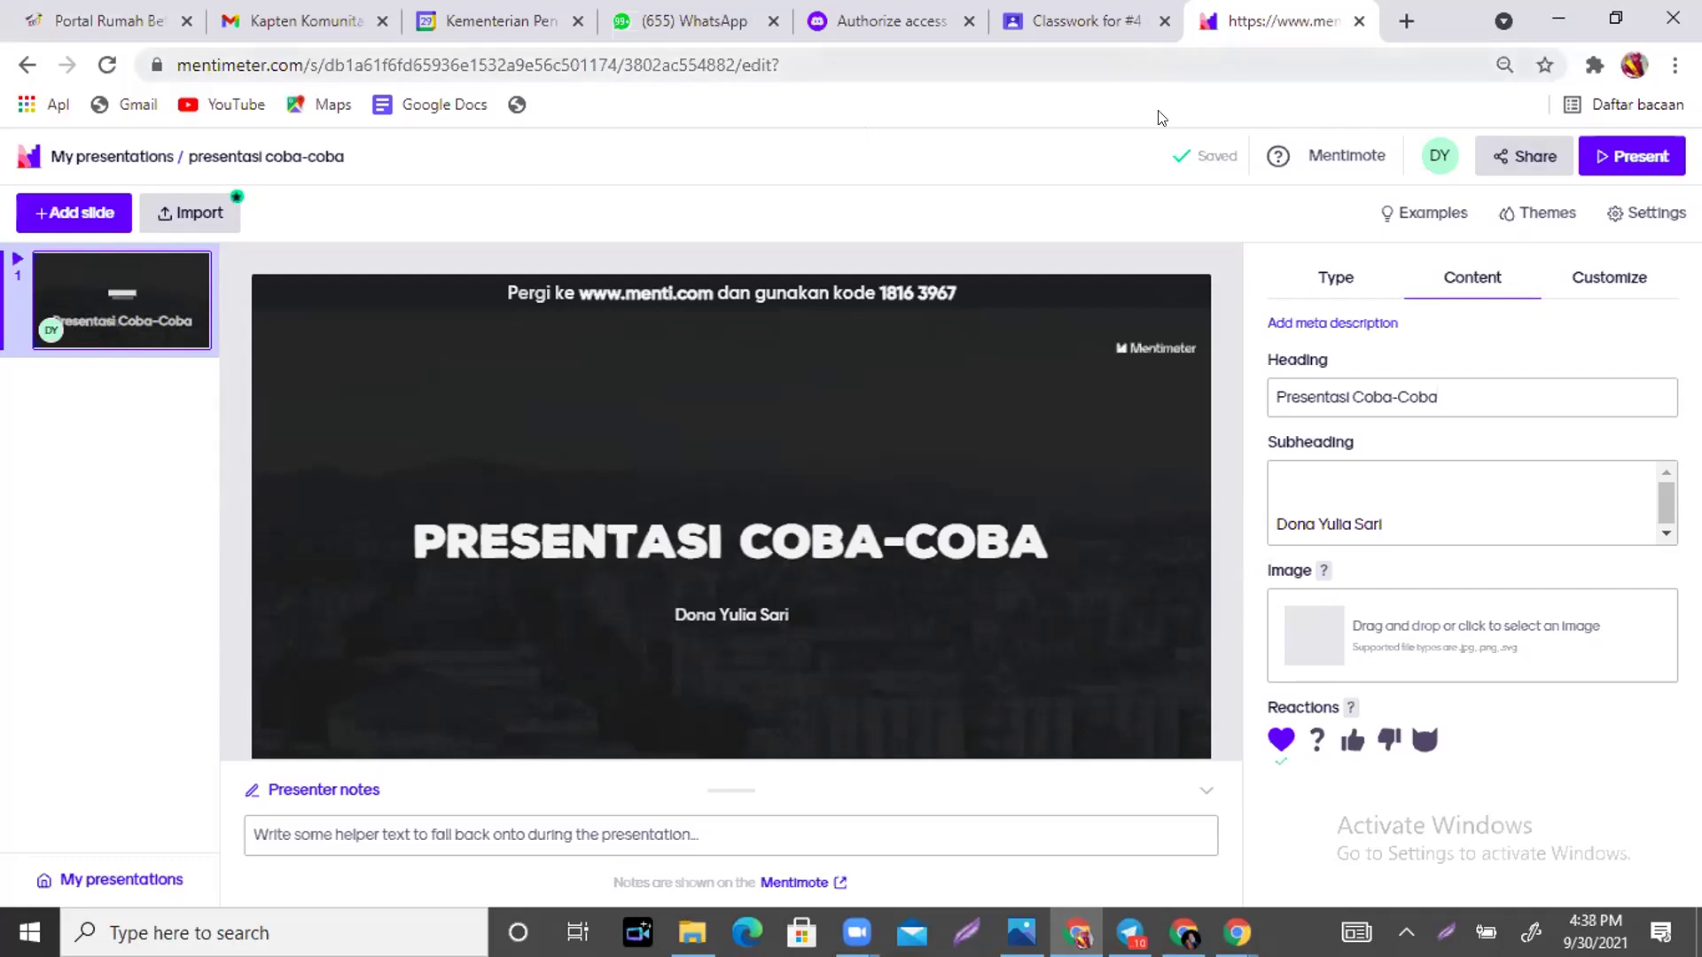
left_click(1604, 374)
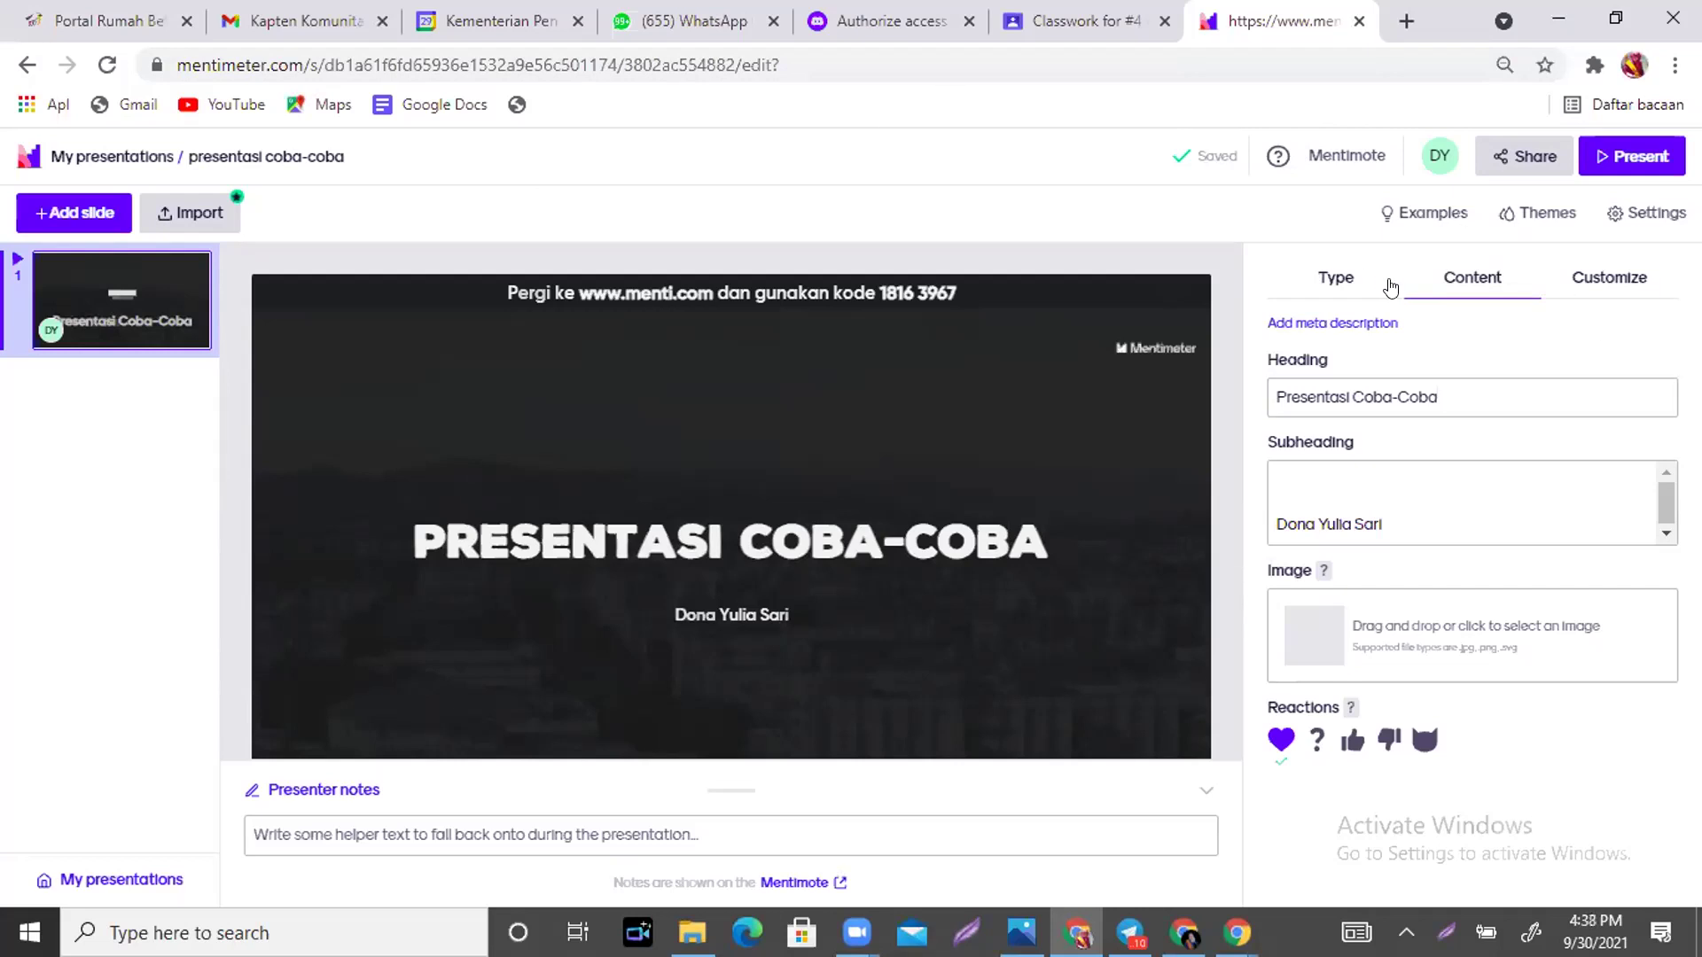
left_click(1328, 282)
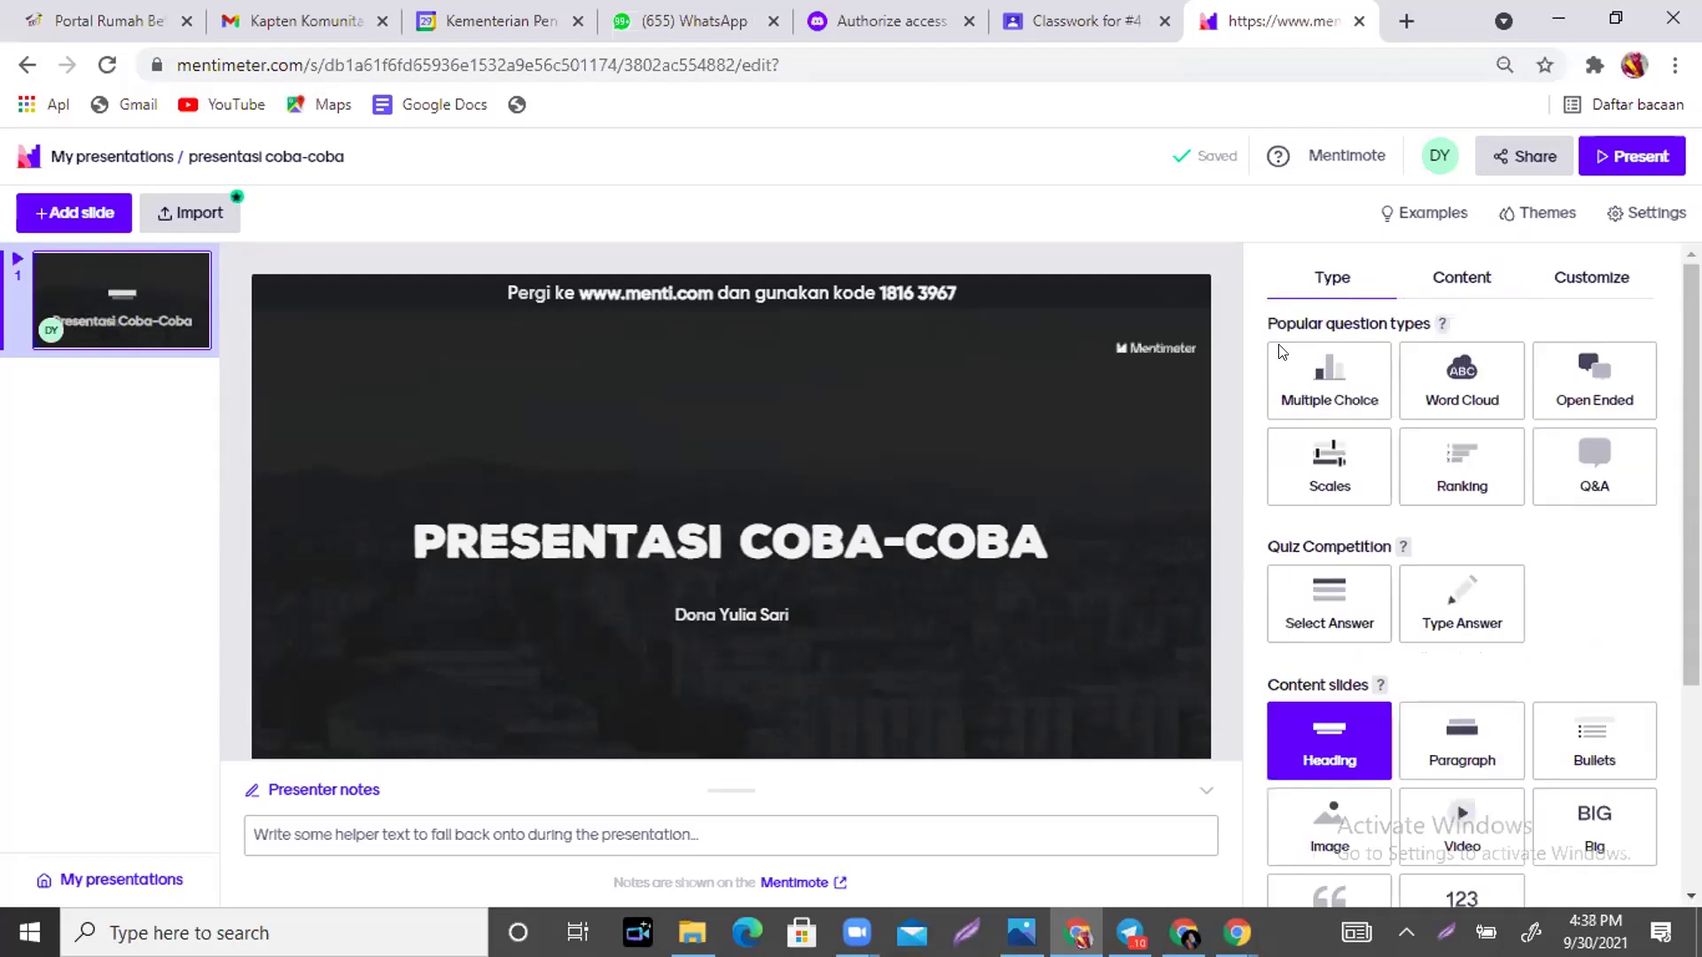
scroll(1329, 285, "down", 1)
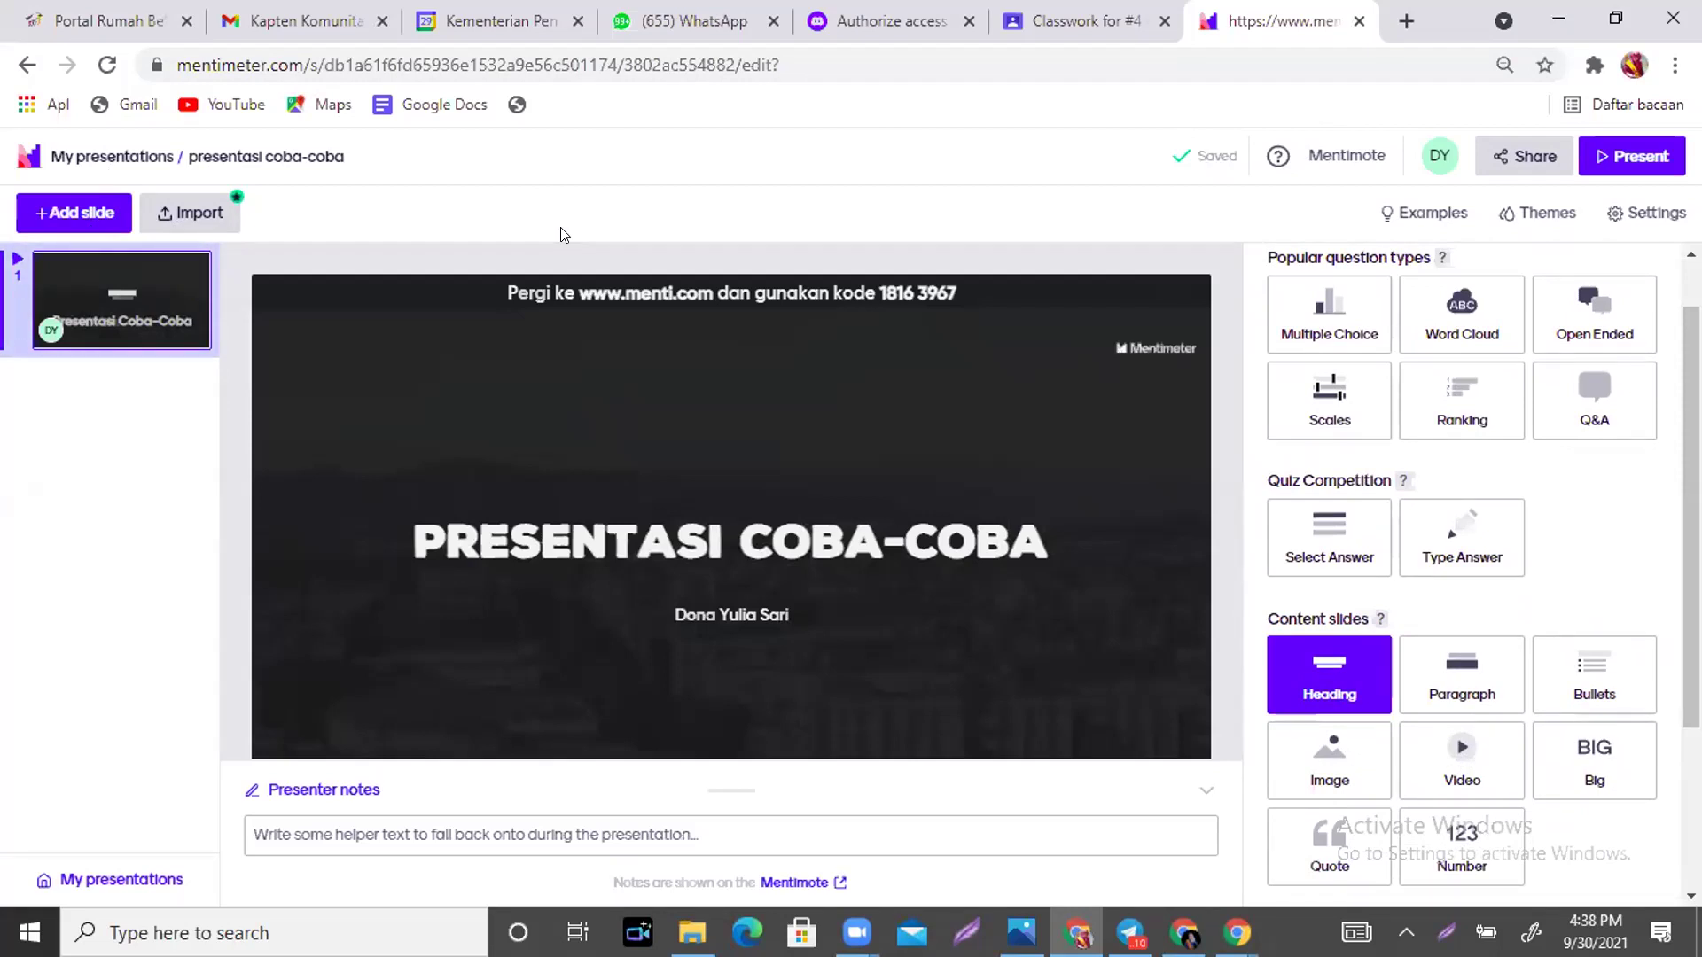
mouse_move(785, 309)
left_click(856, 933)
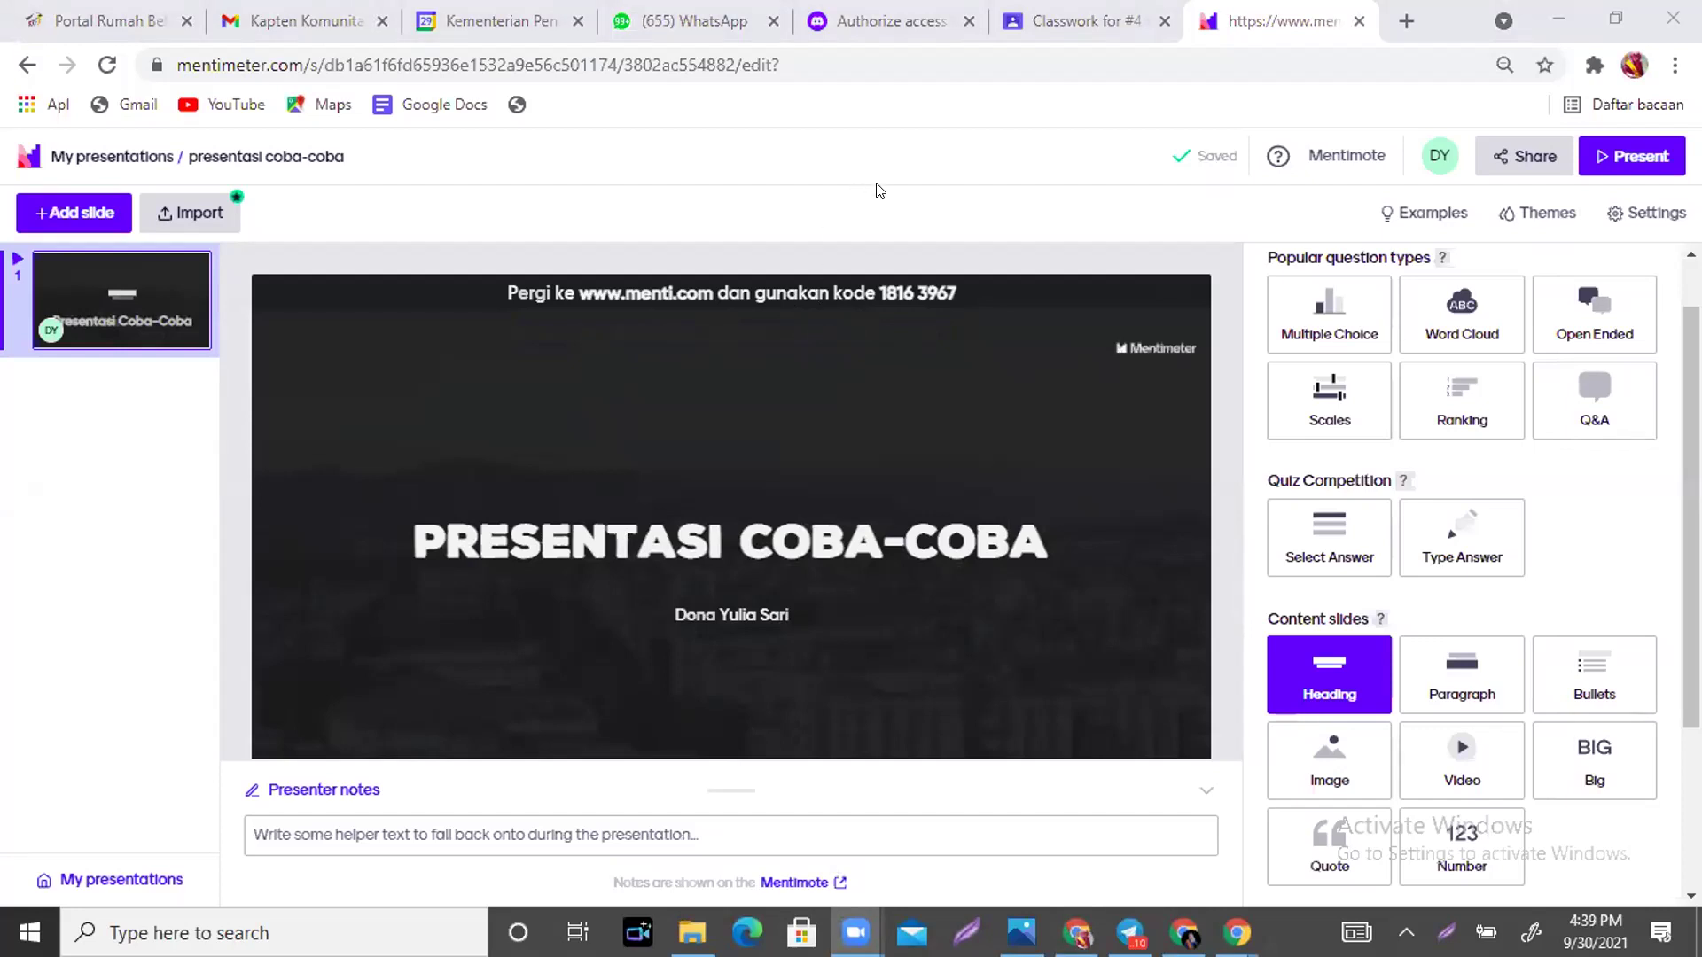
left_click(85, 529)
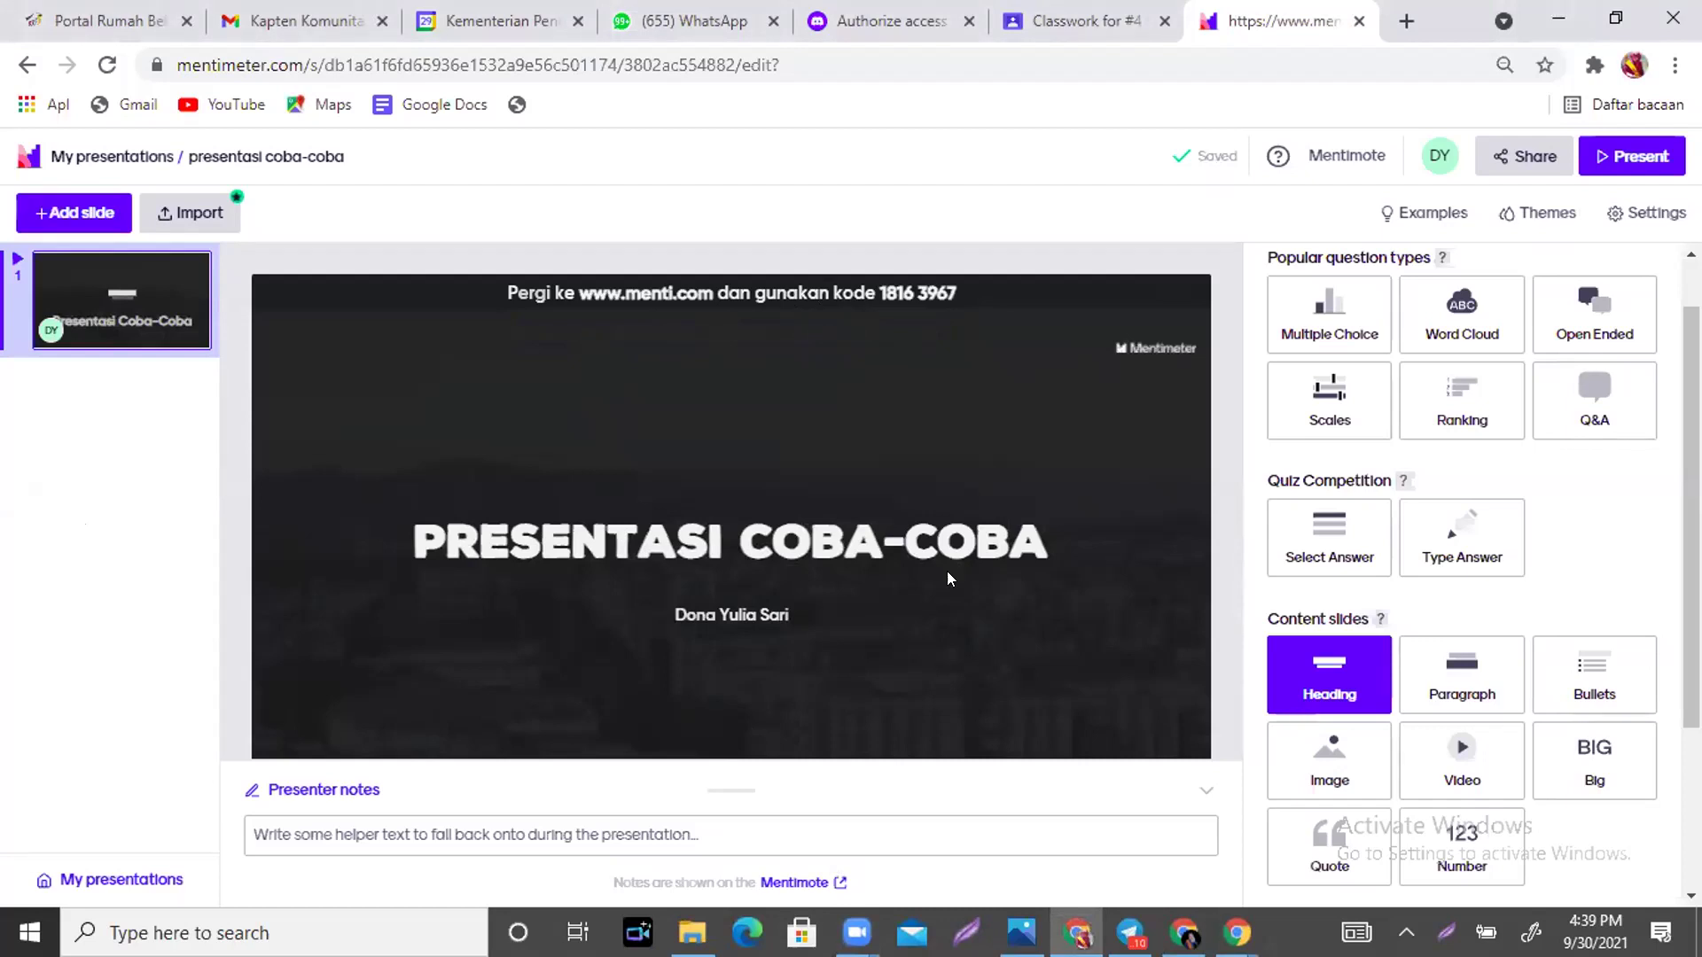
scroll(1438, 416, "down", 1)
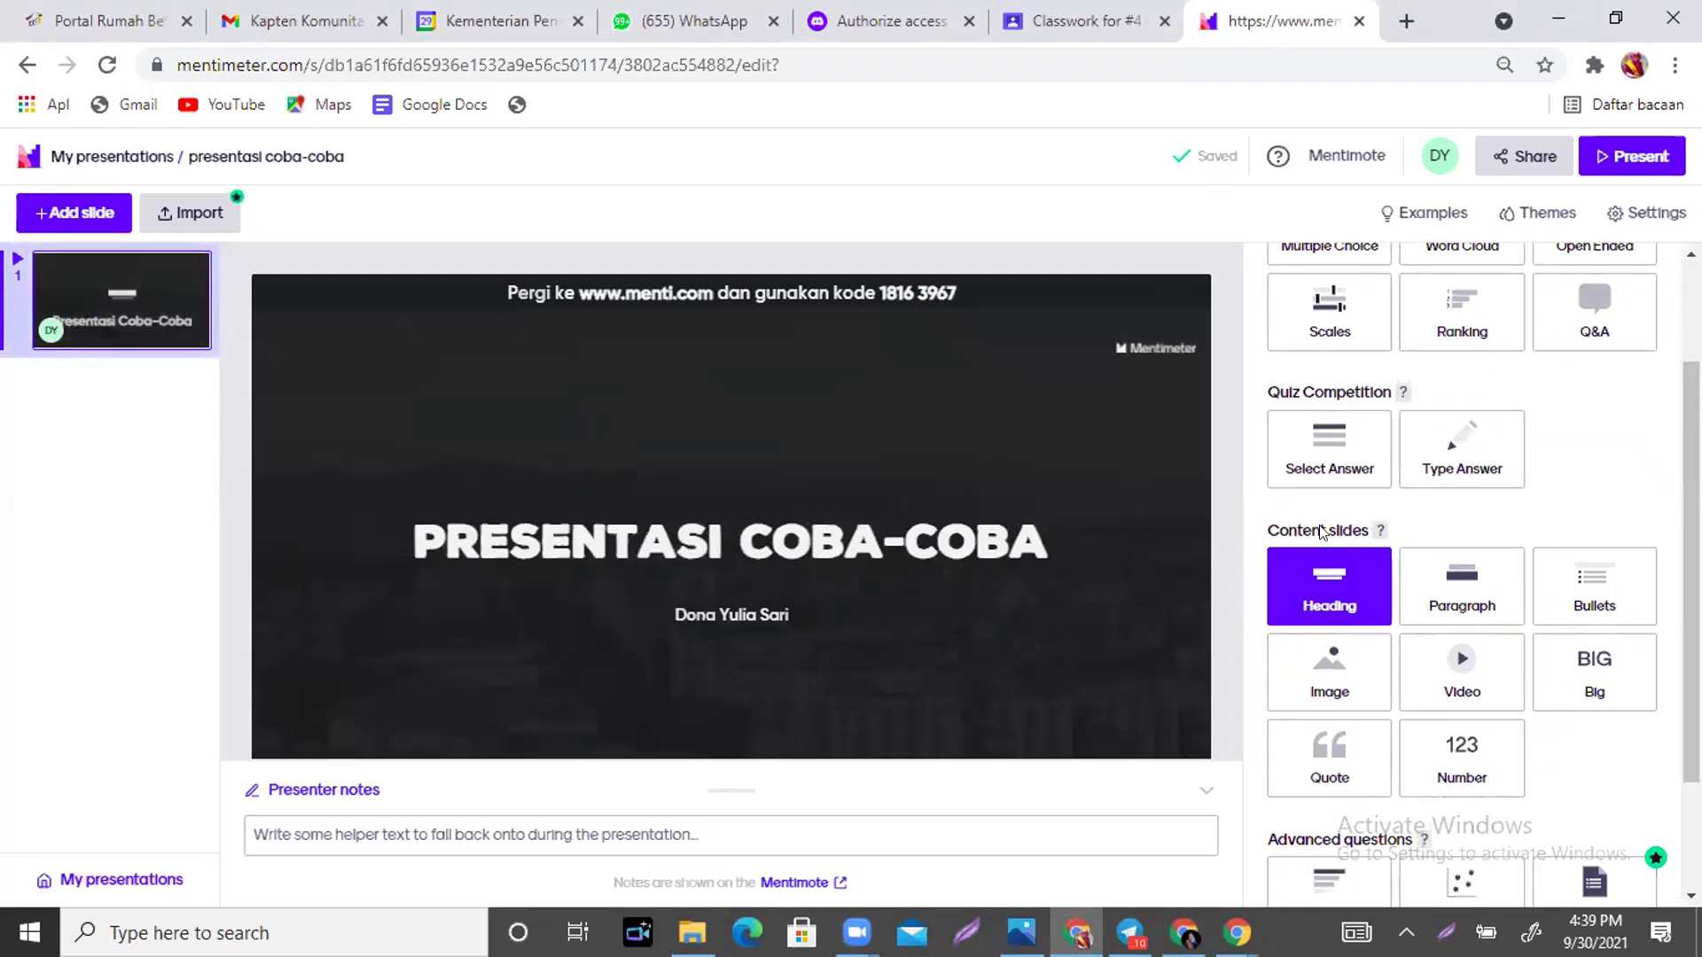
mouse_move(1357, 590)
left_click(69, 216)
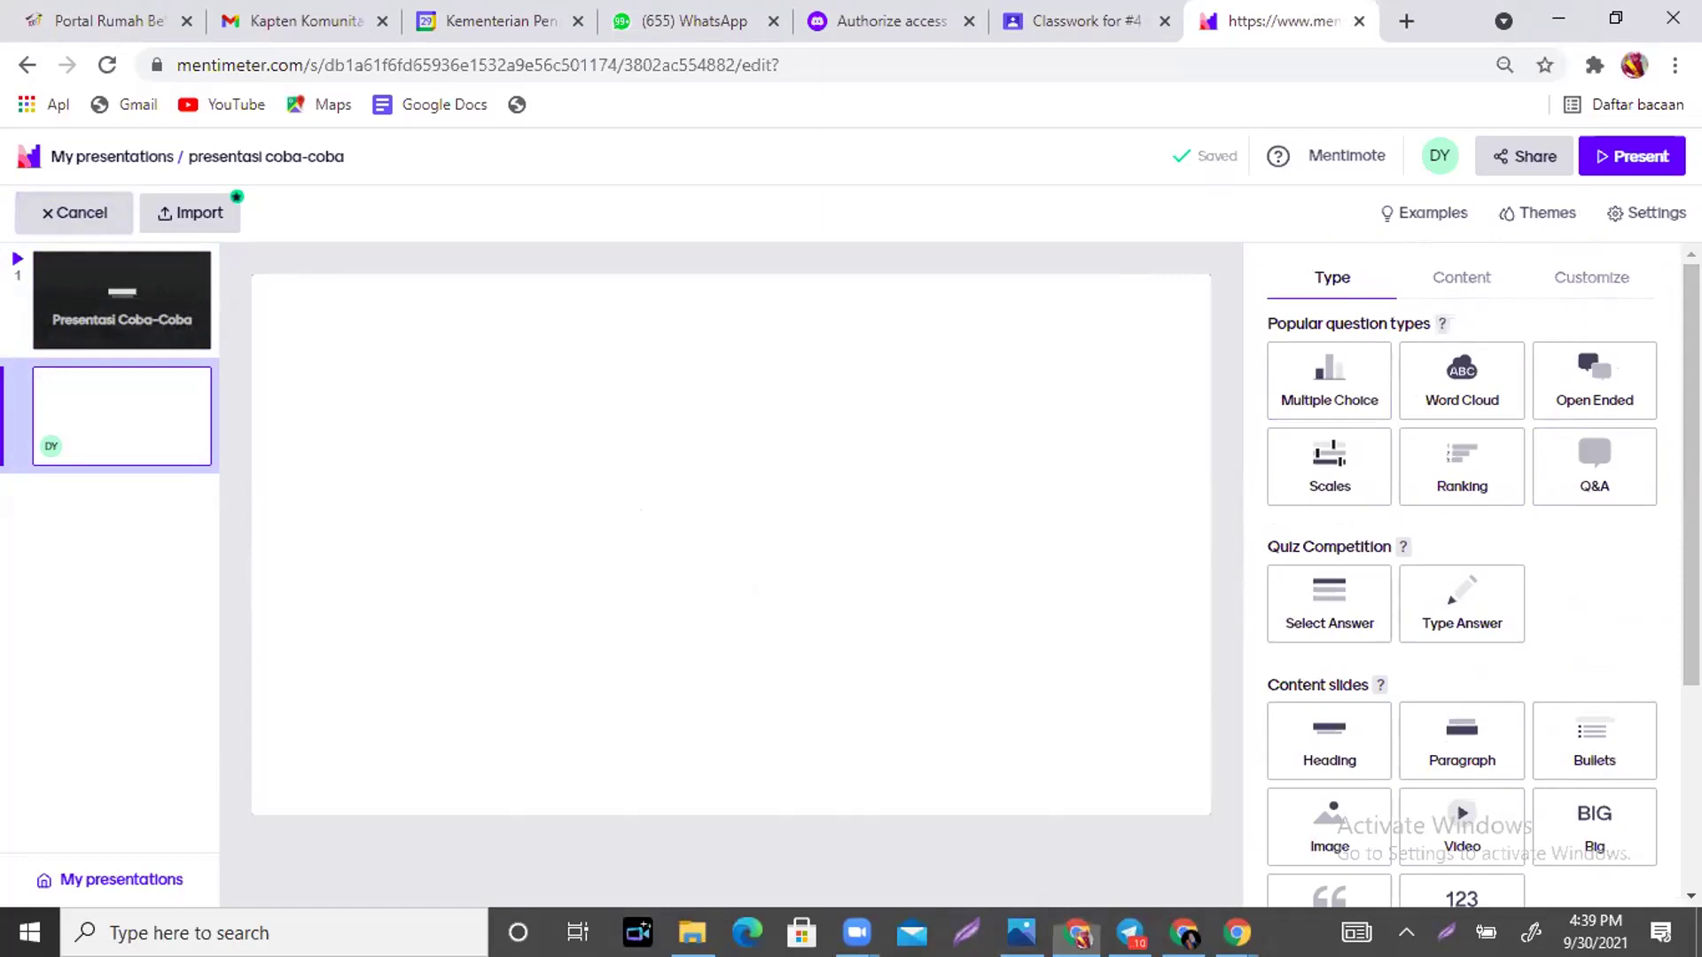
left_click(647, 192)
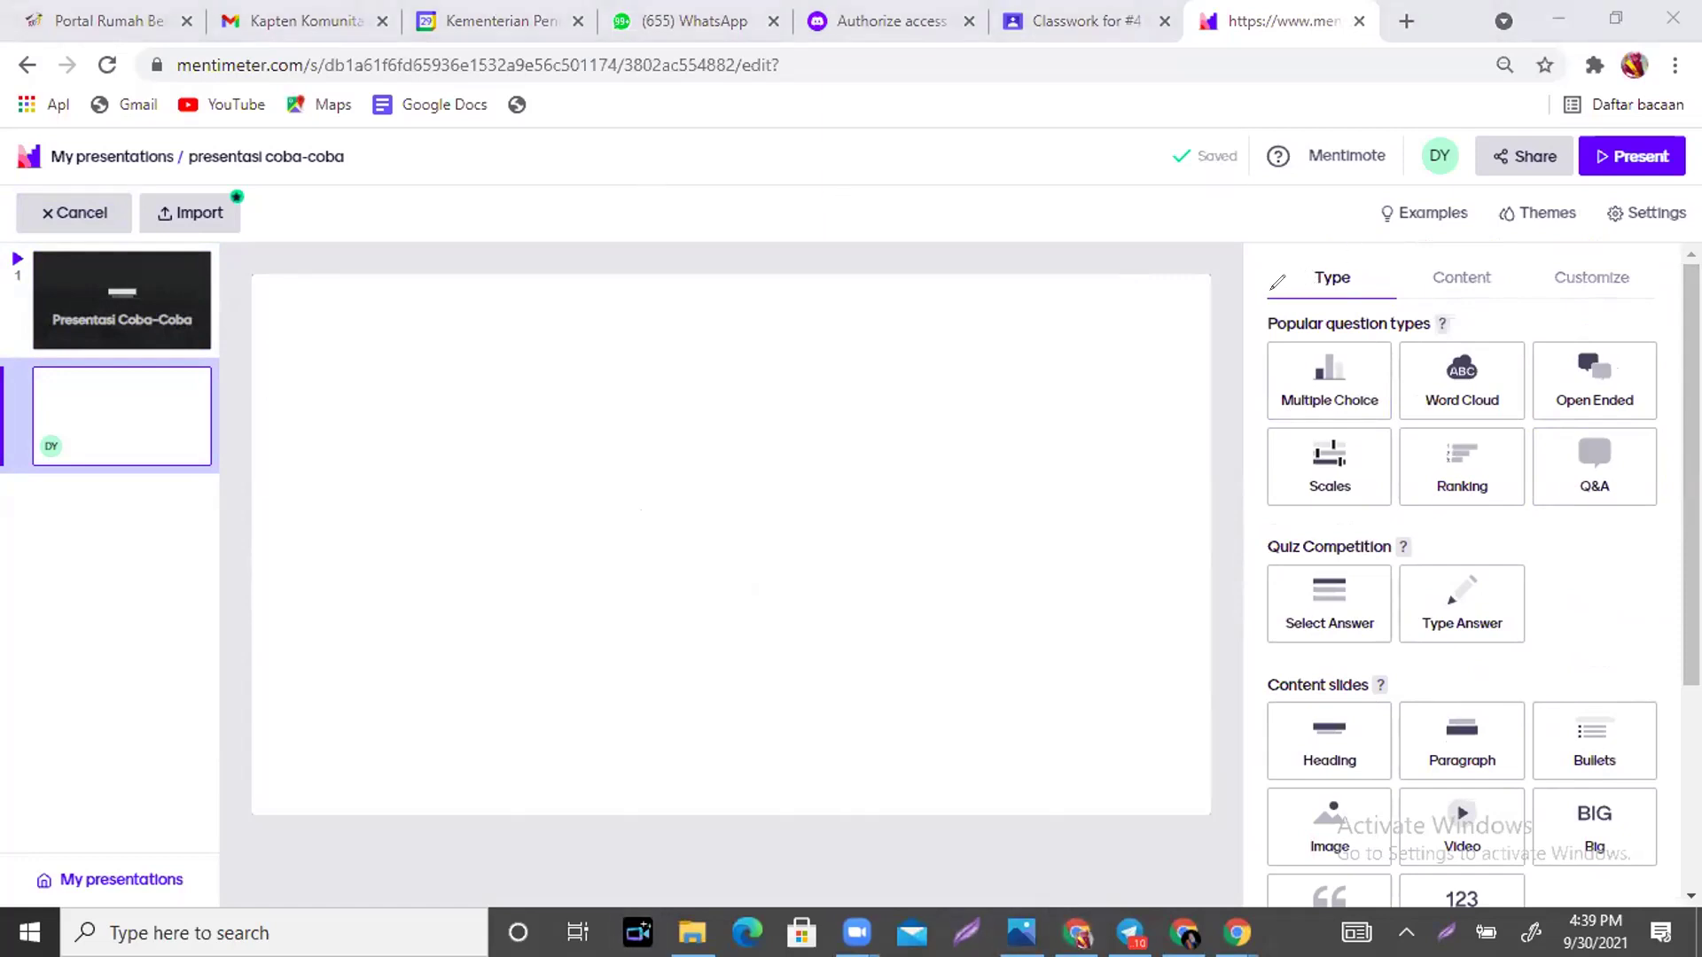
mouse_move(1268, 302)
left_mouse_down()
mouse_move(1356, 335)
mouse_move(1290, 284)
mouse_move(1277, 306)
left_mouse_up()
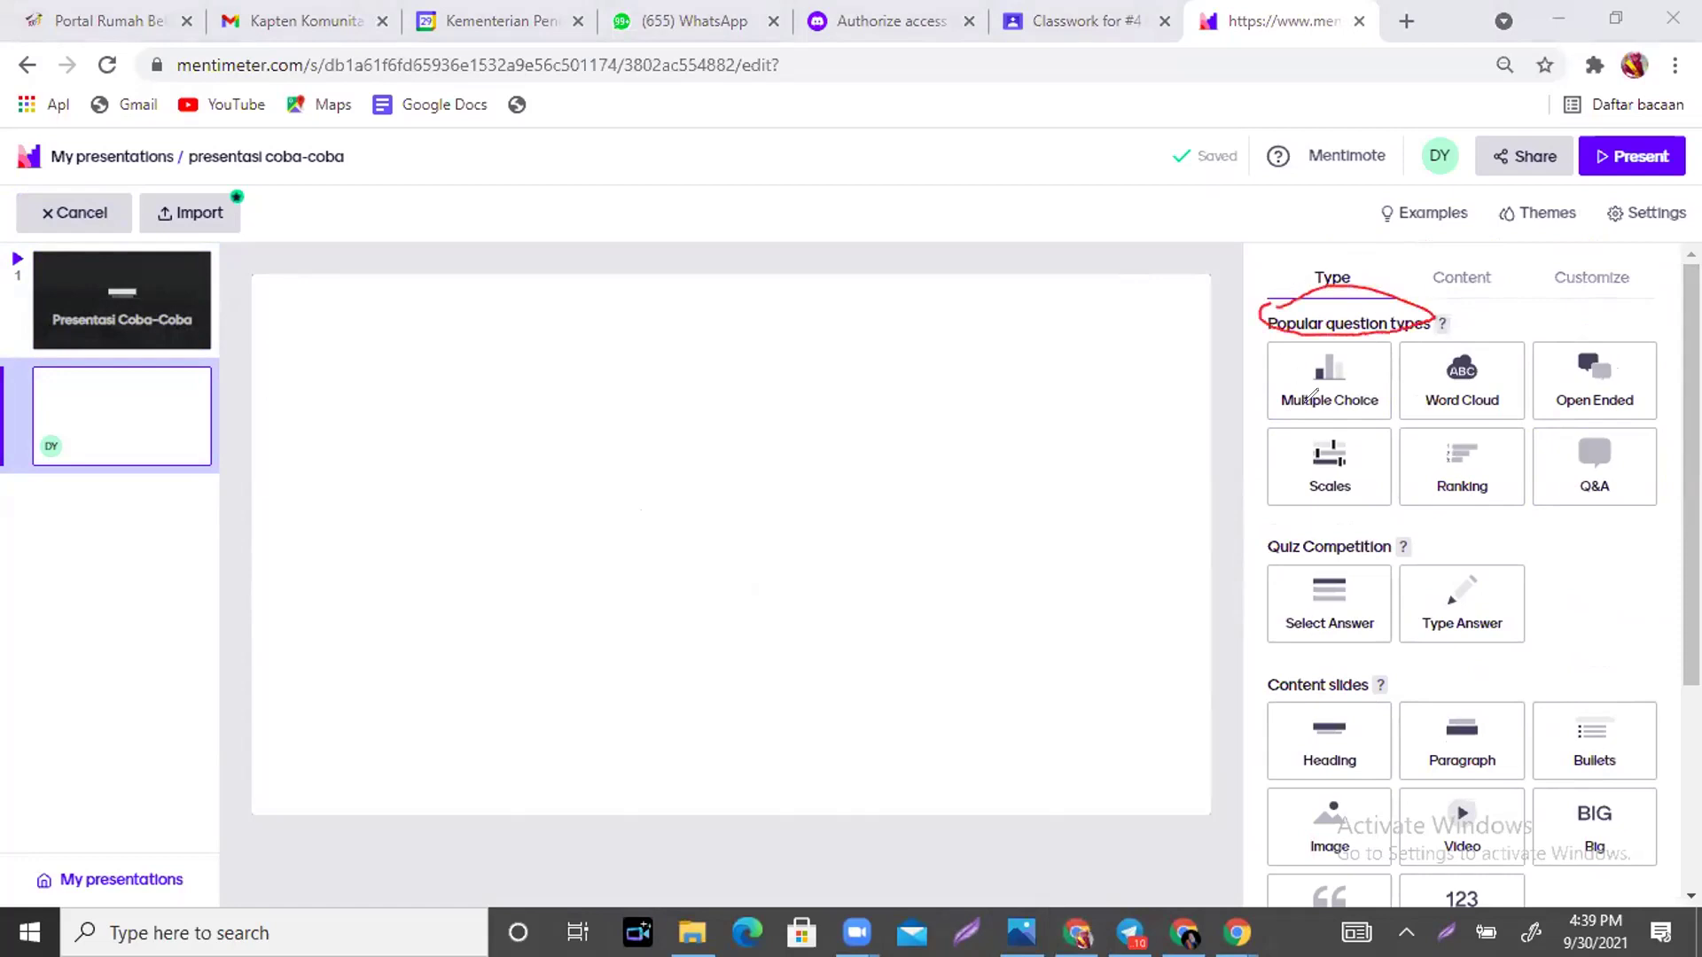
mouse_move(1393, 505)
left_mouse_down()
mouse_move(1254, 551)
mouse_move(1390, 514)
left_mouse_up()
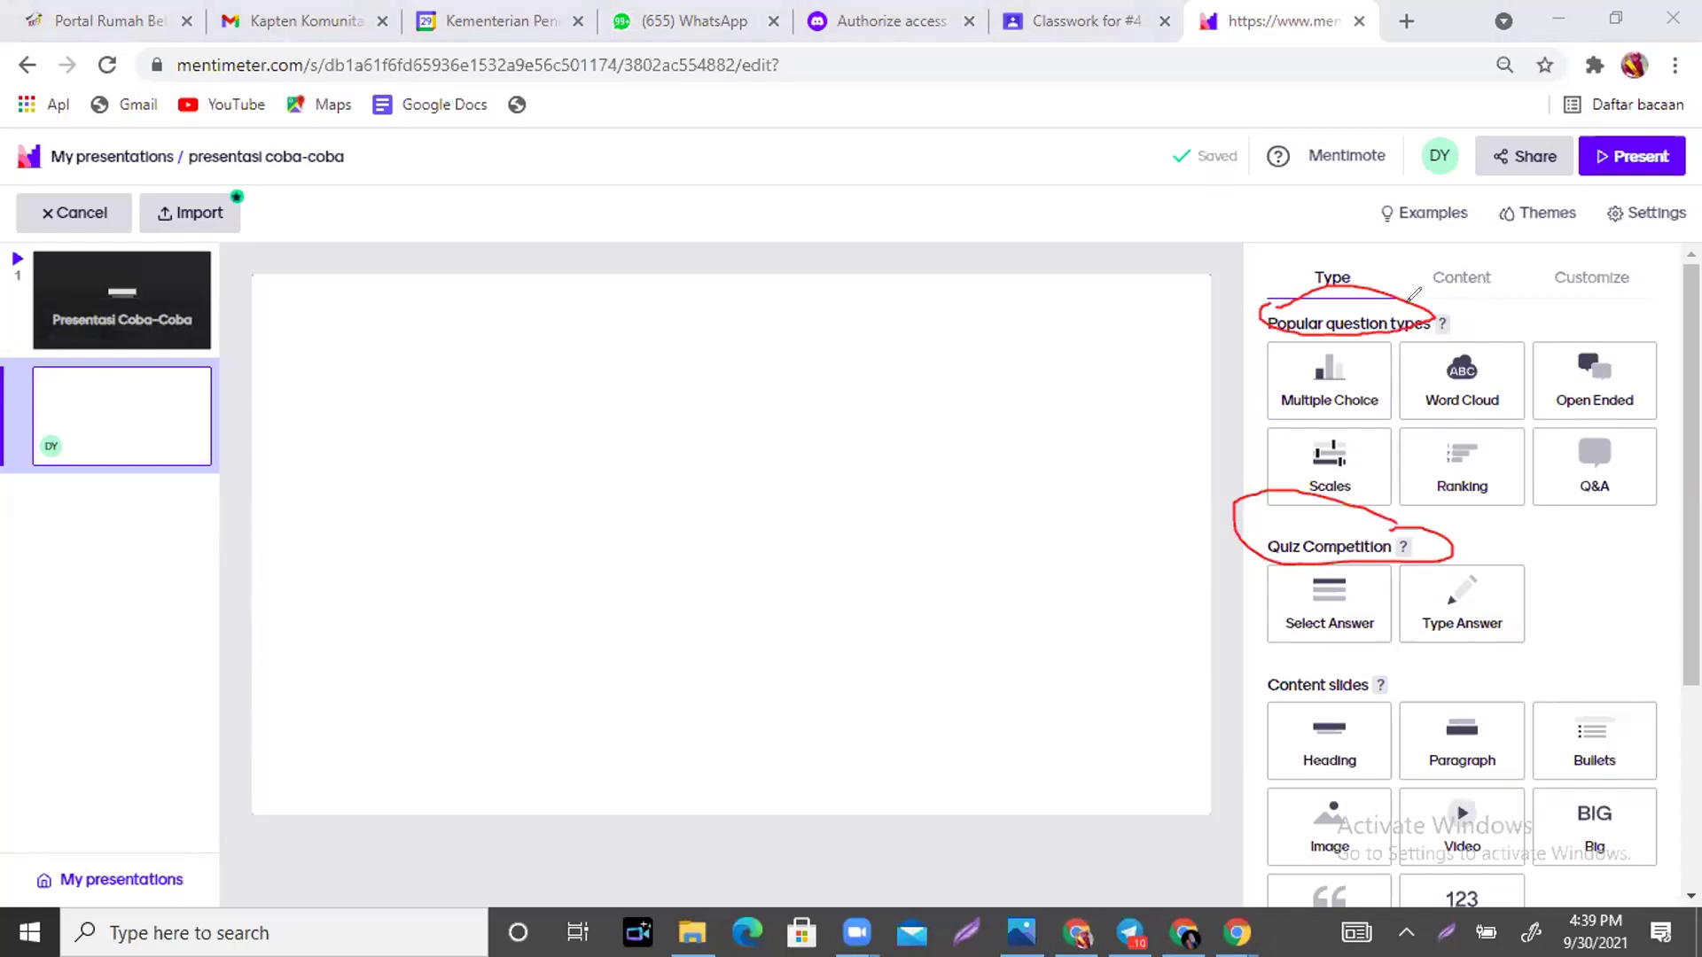
left_click_drag(1500, 315, 1536, 351)
left_click_drag(1448, 357, 1450, 345)
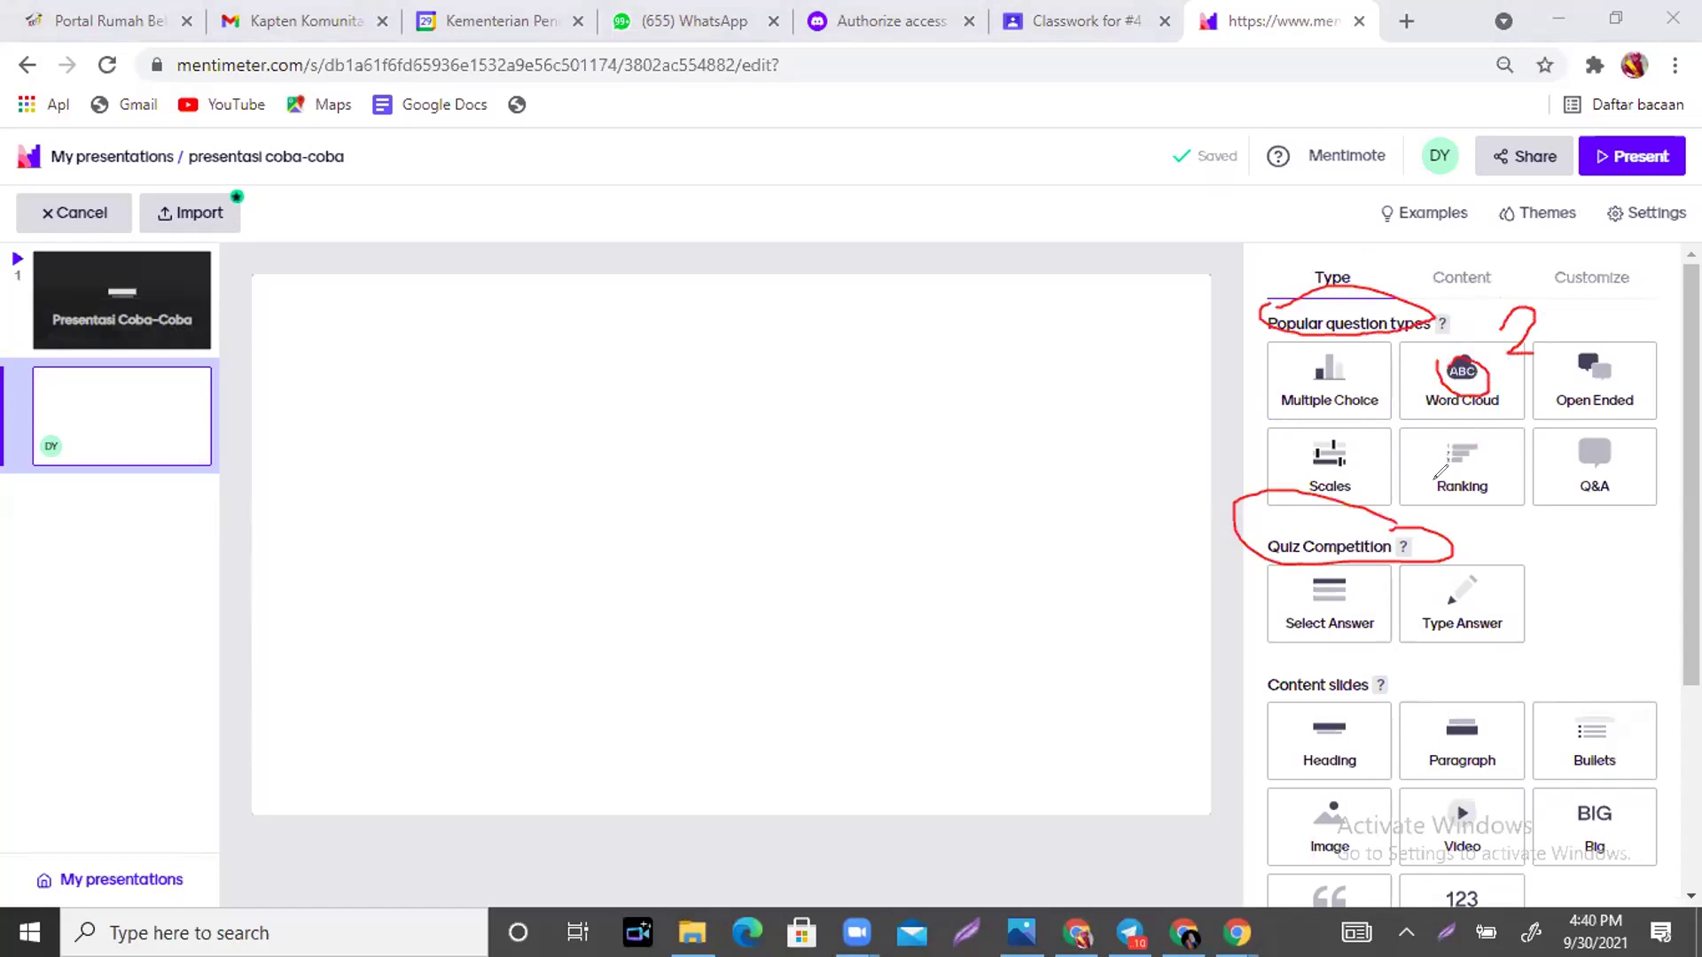
left_click_drag(1482, 433, 1452, 461)
mouse_move(1356, 570)
left_mouse_down()
mouse_move(1301, 578)
mouse_move(1324, 611)
mouse_move(1369, 577)
mouse_move(1347, 571)
mouse_move(1276, 634)
left_mouse_up()
mouse_move(1471, 574)
left_mouse_down()
mouse_move(1526, 616)
mouse_move(1471, 576)
mouse_move(1576, 585)
left_mouse_up()
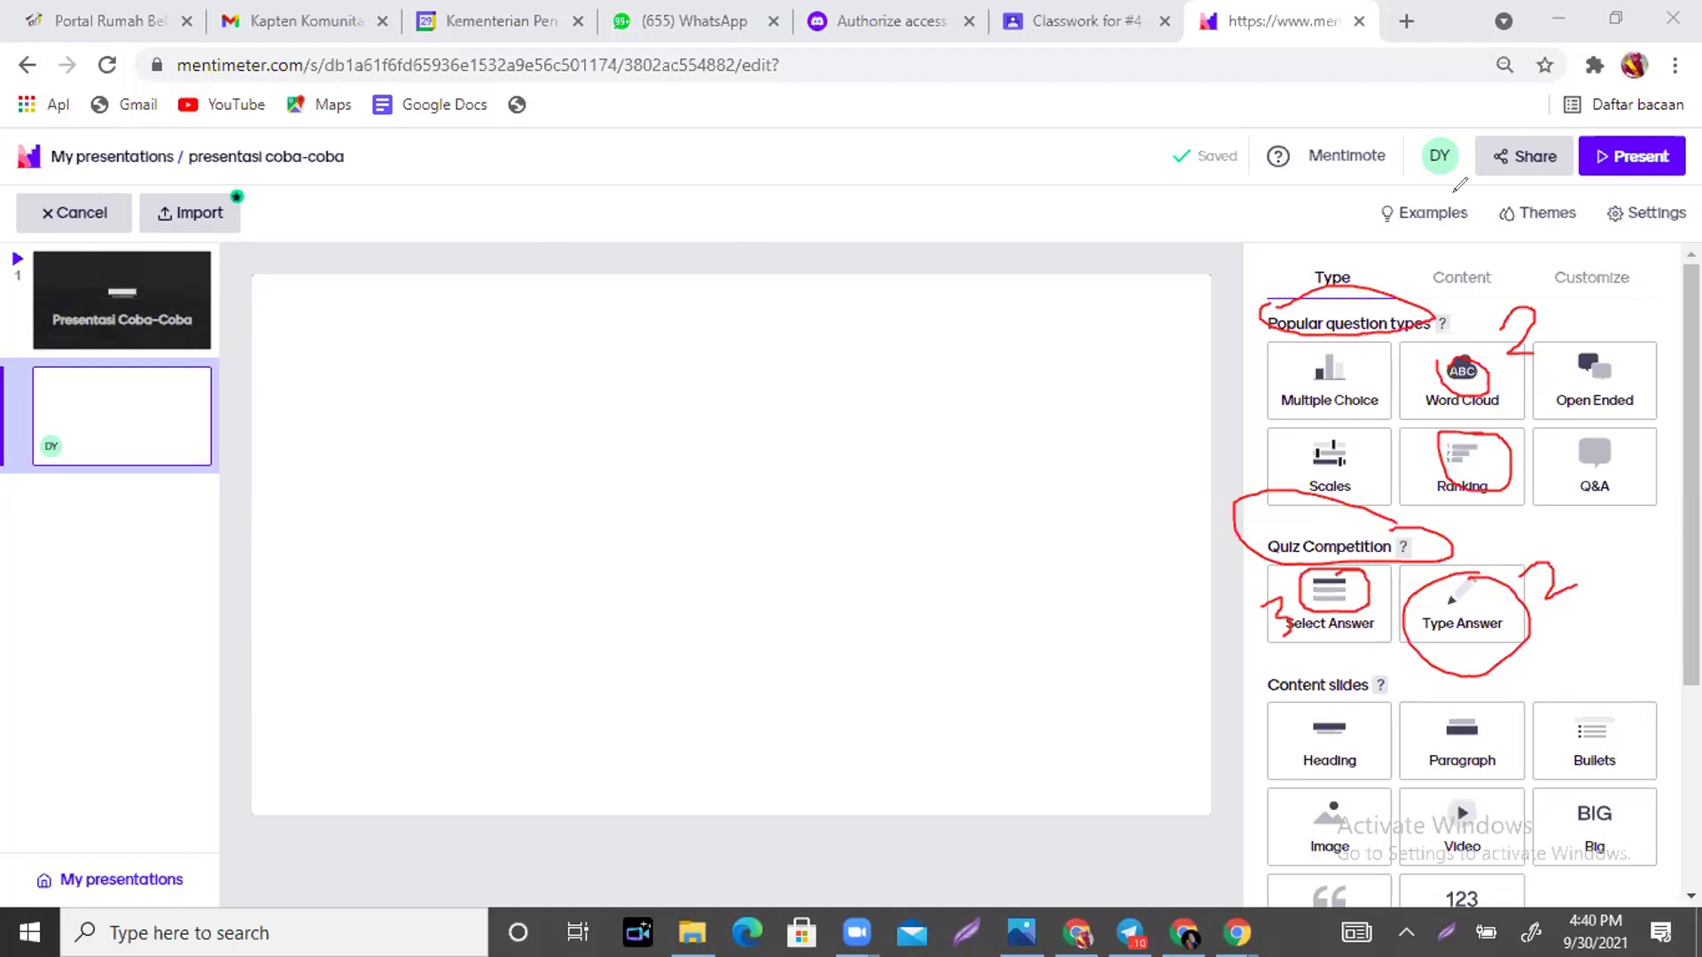
left_click(1313, 163)
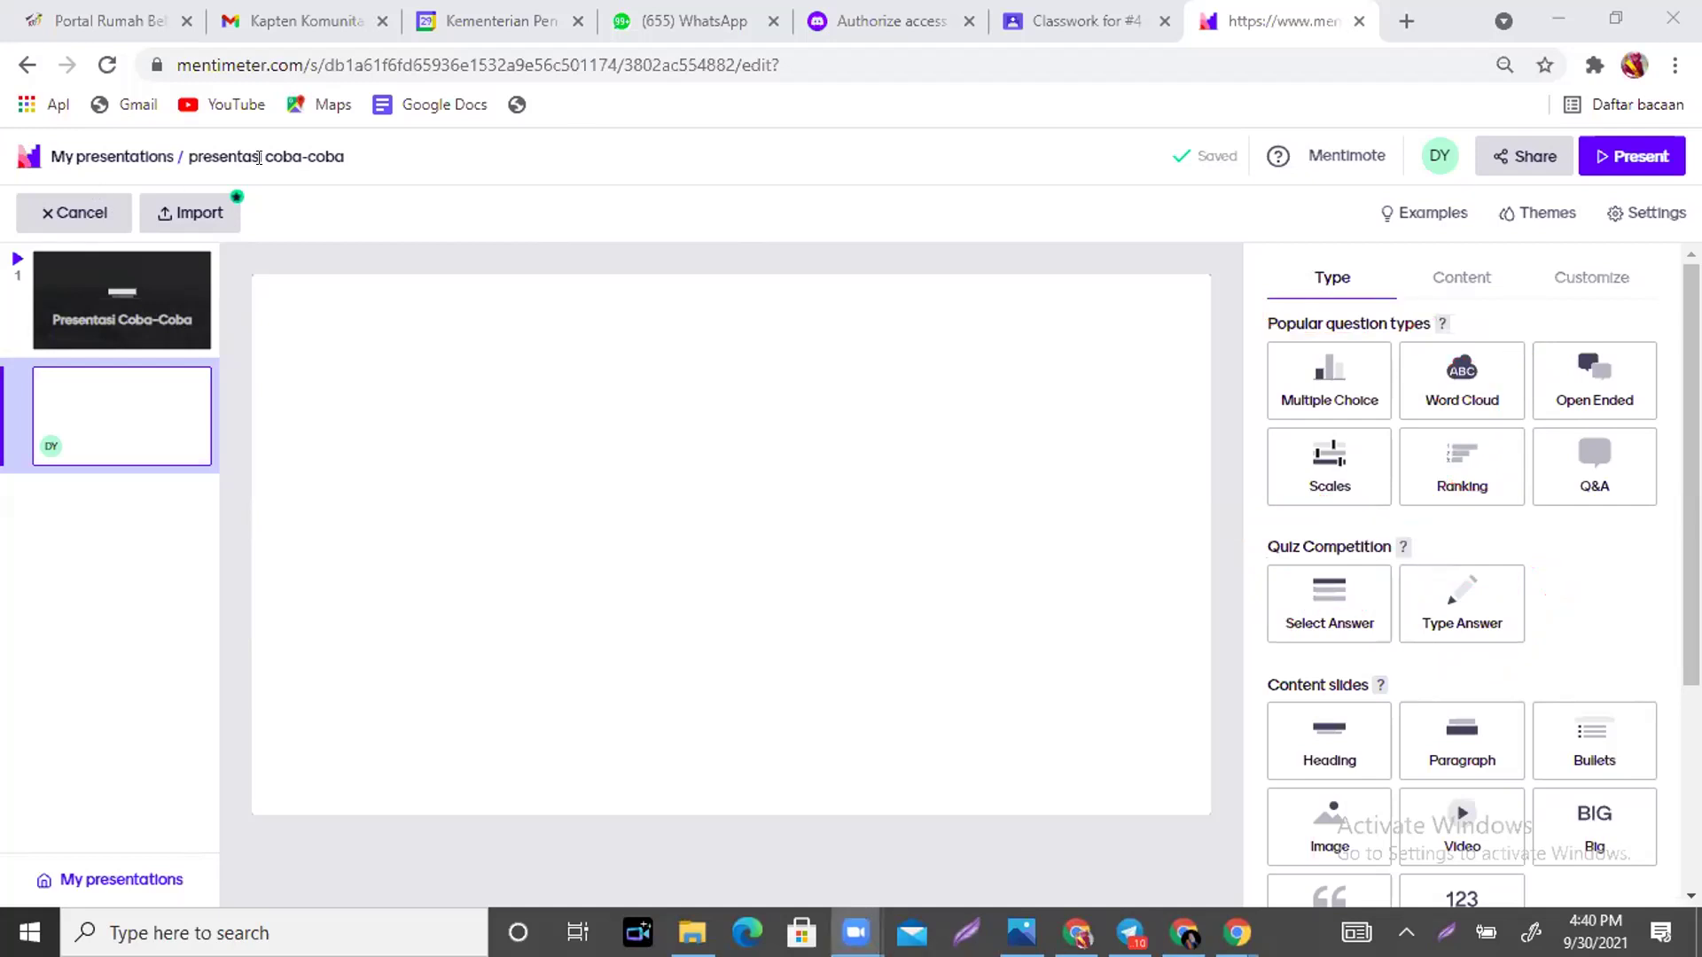
left_click(73, 217)
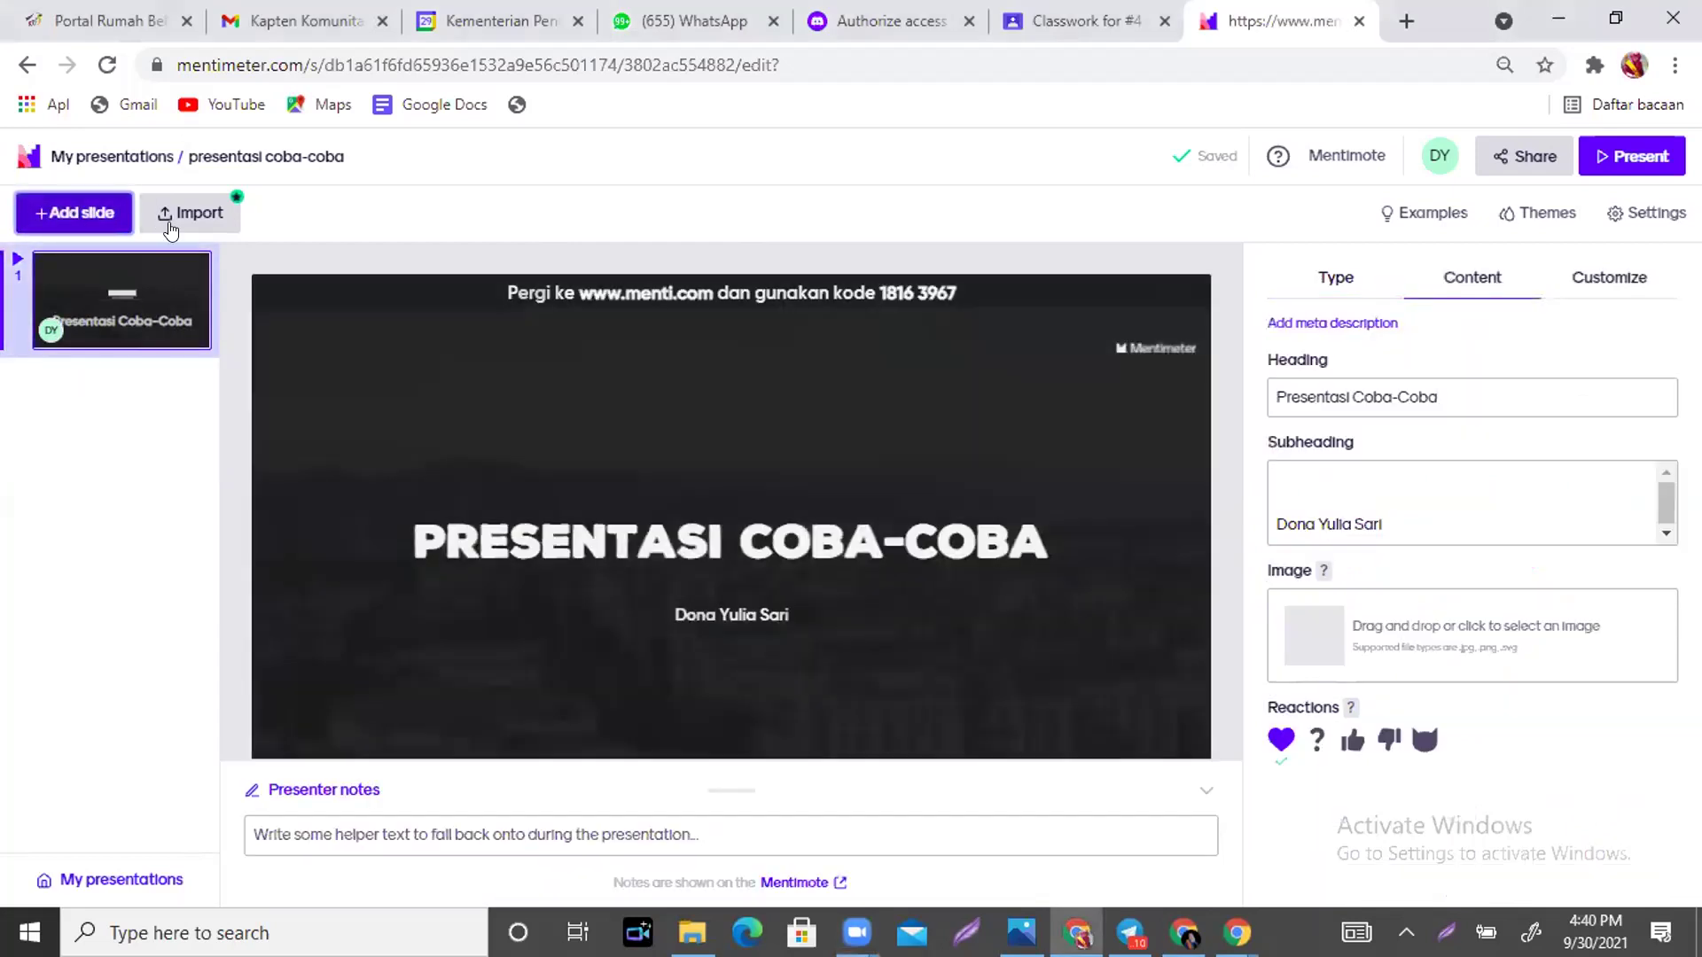
Add a Word Cloud slide and set its question to "Tuliskan 3 kata yang menggambarkan perasaan kalian".
left_click(89, 218)
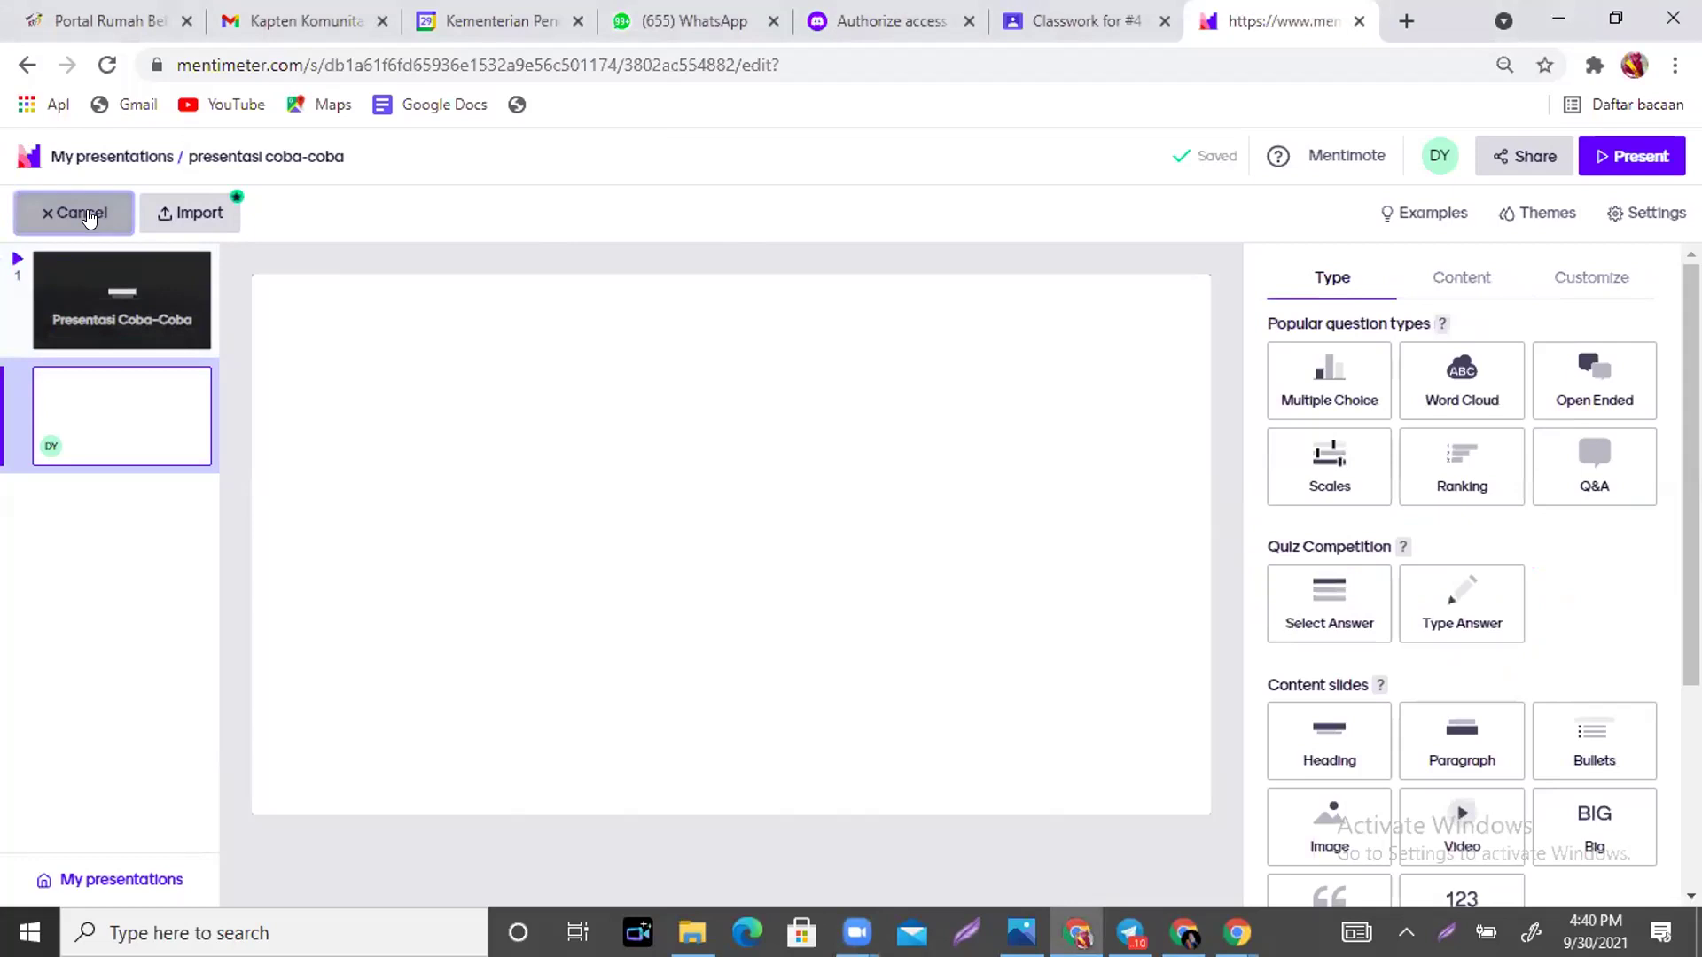
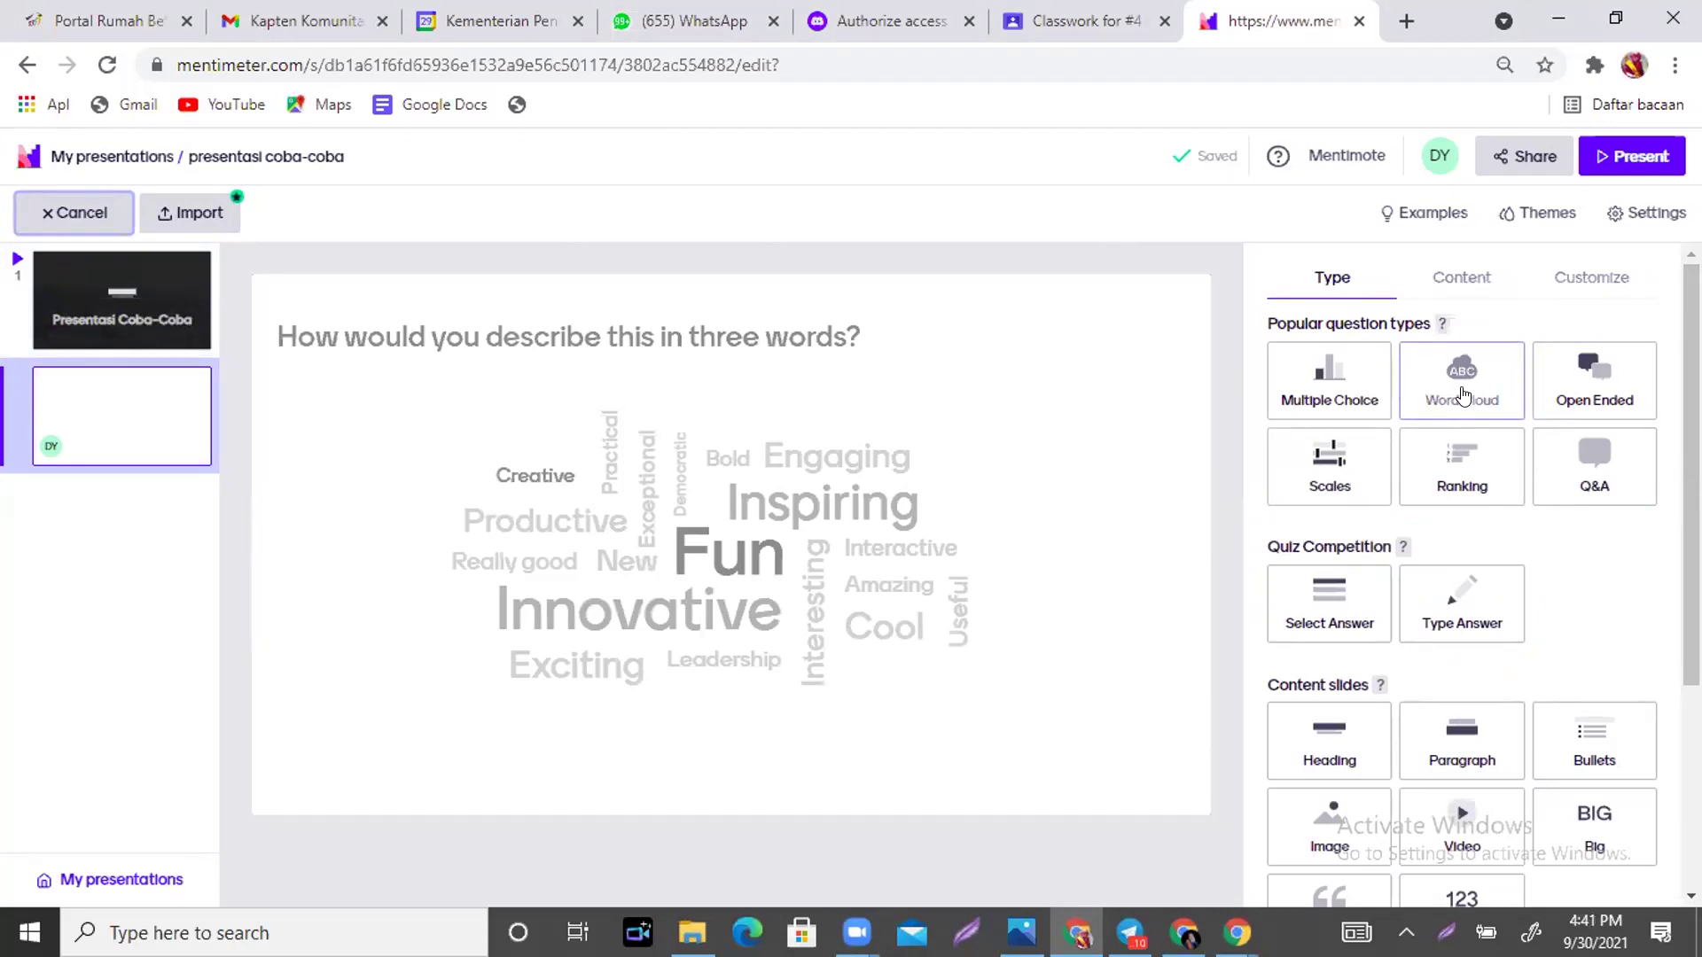
left_click(1440, 395)
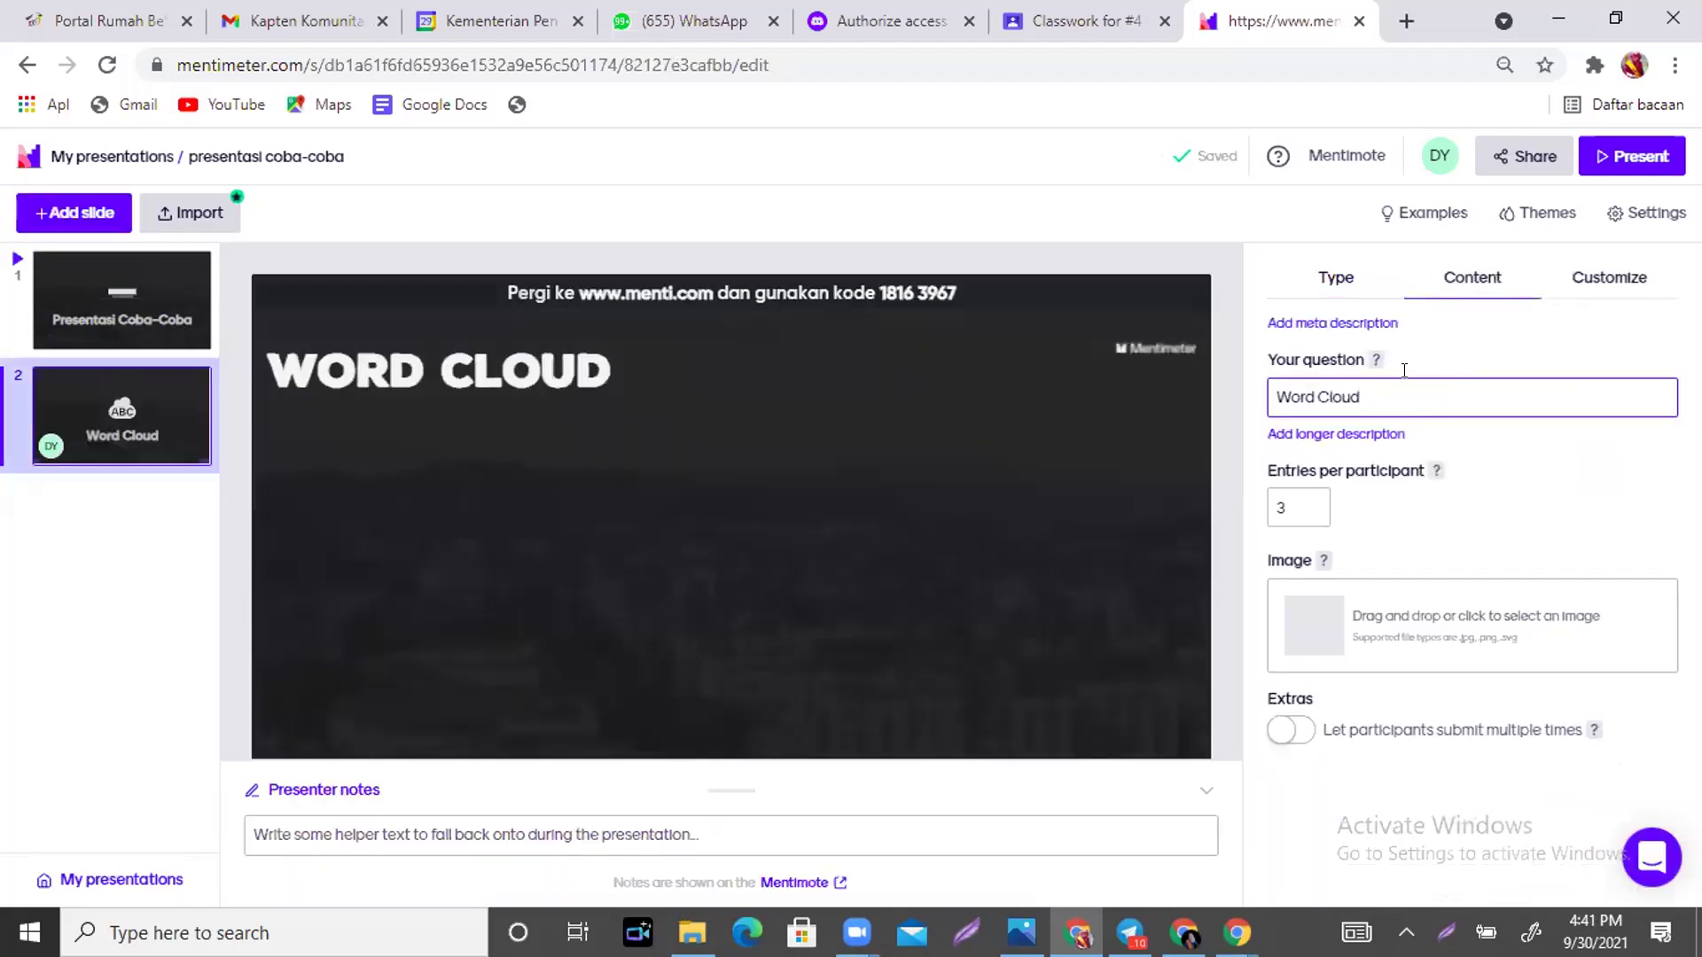
left_click(1388, 395)
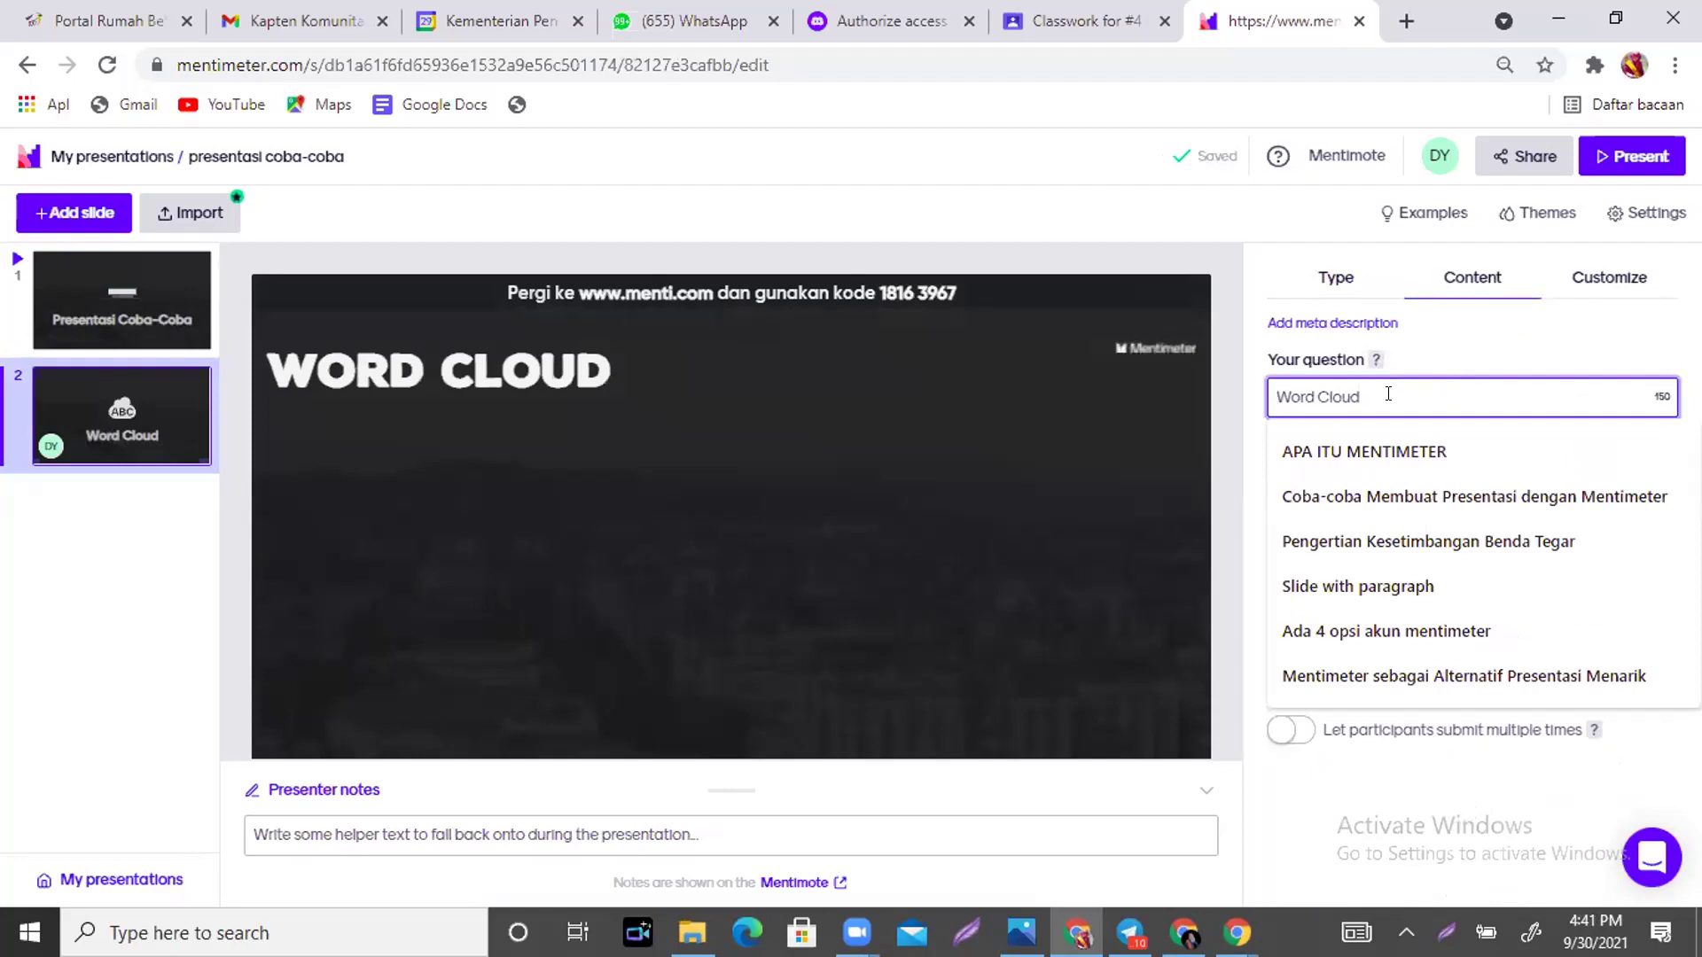
type("Bagaiam")
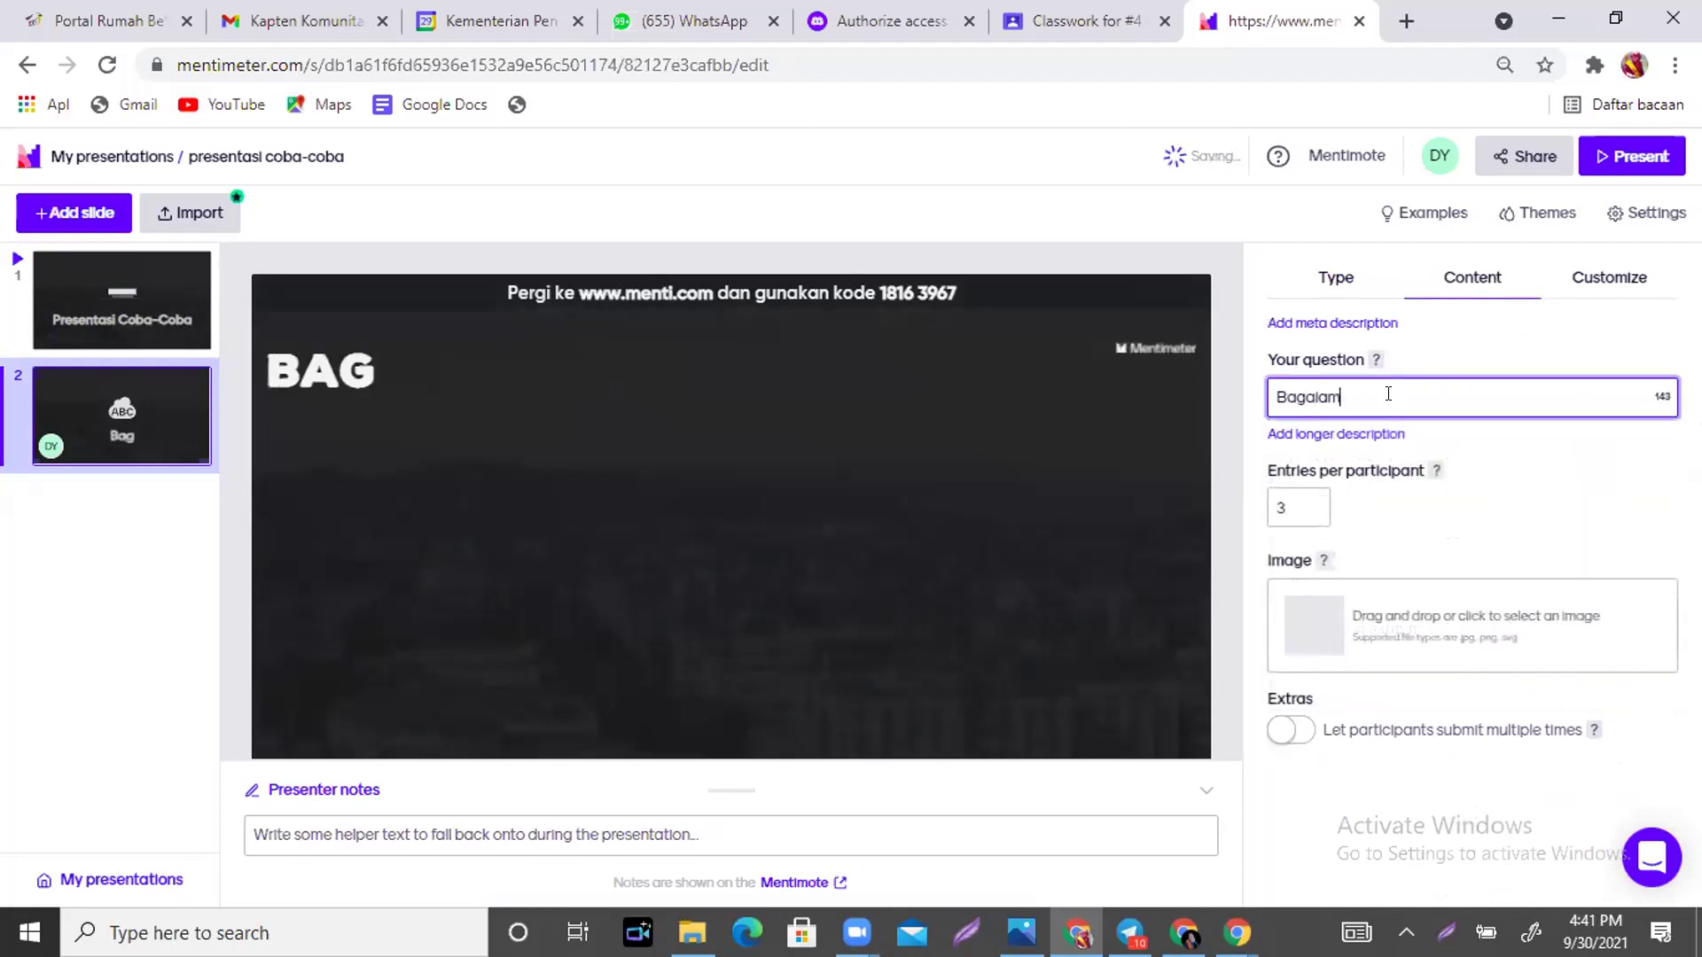
key("ctrl+BackSpace")
type("Tuliskan")
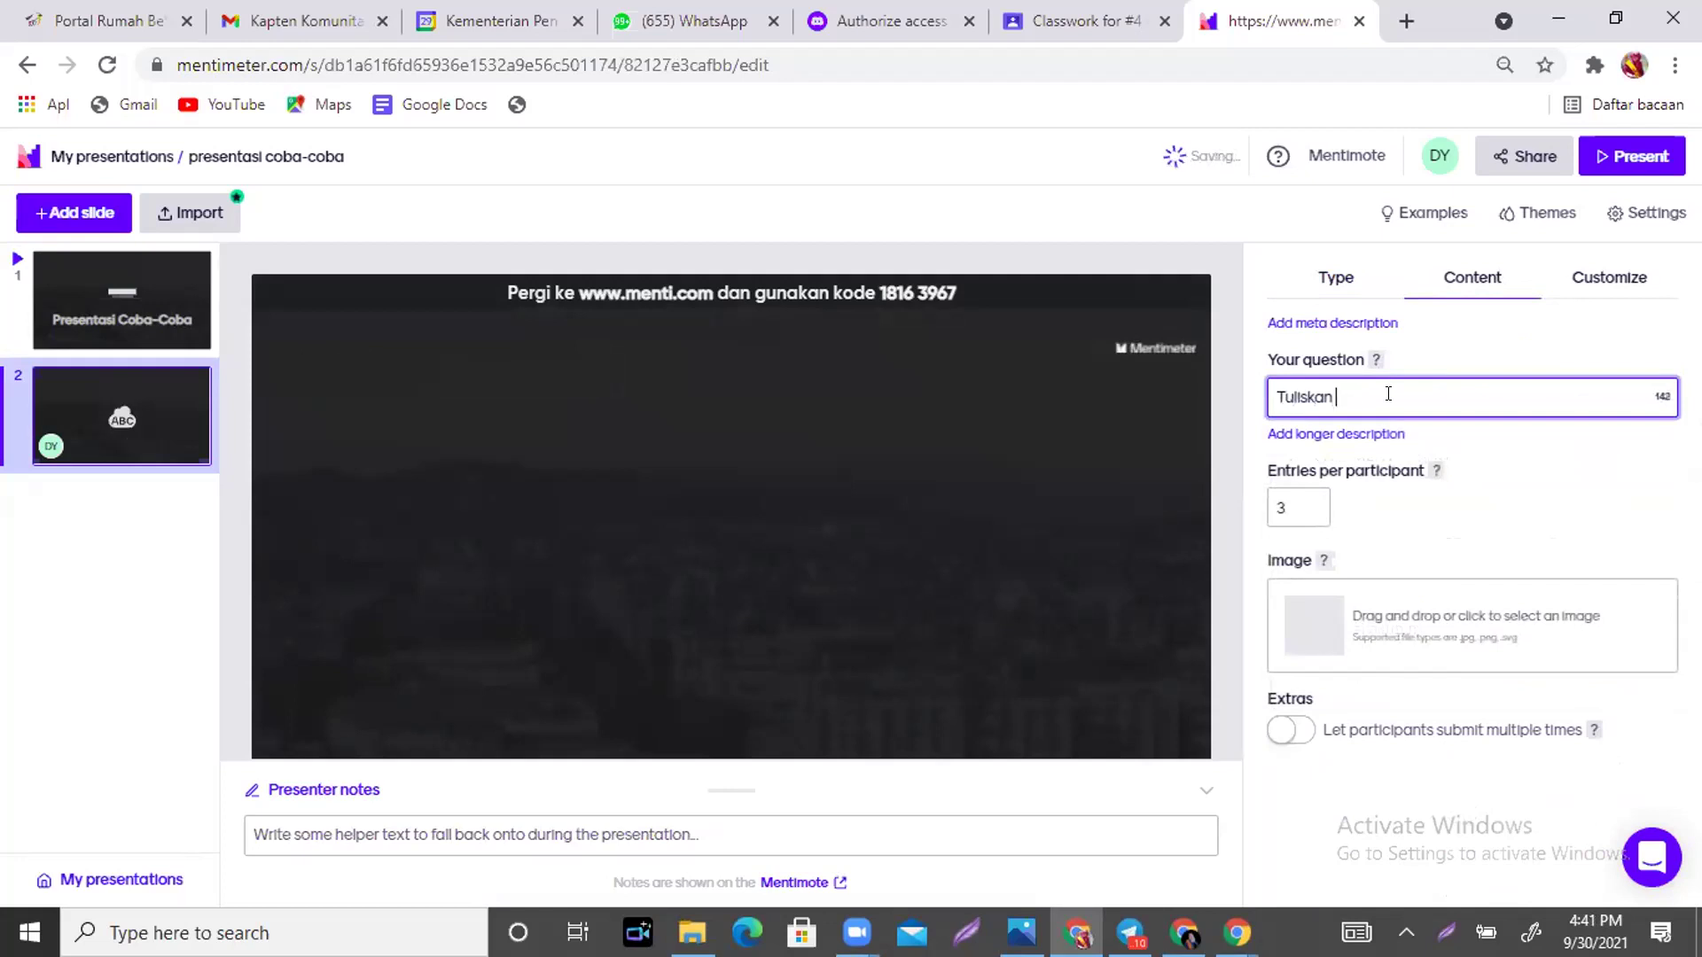
type(" 3 kata yang menggambarkan perasaan kalian")
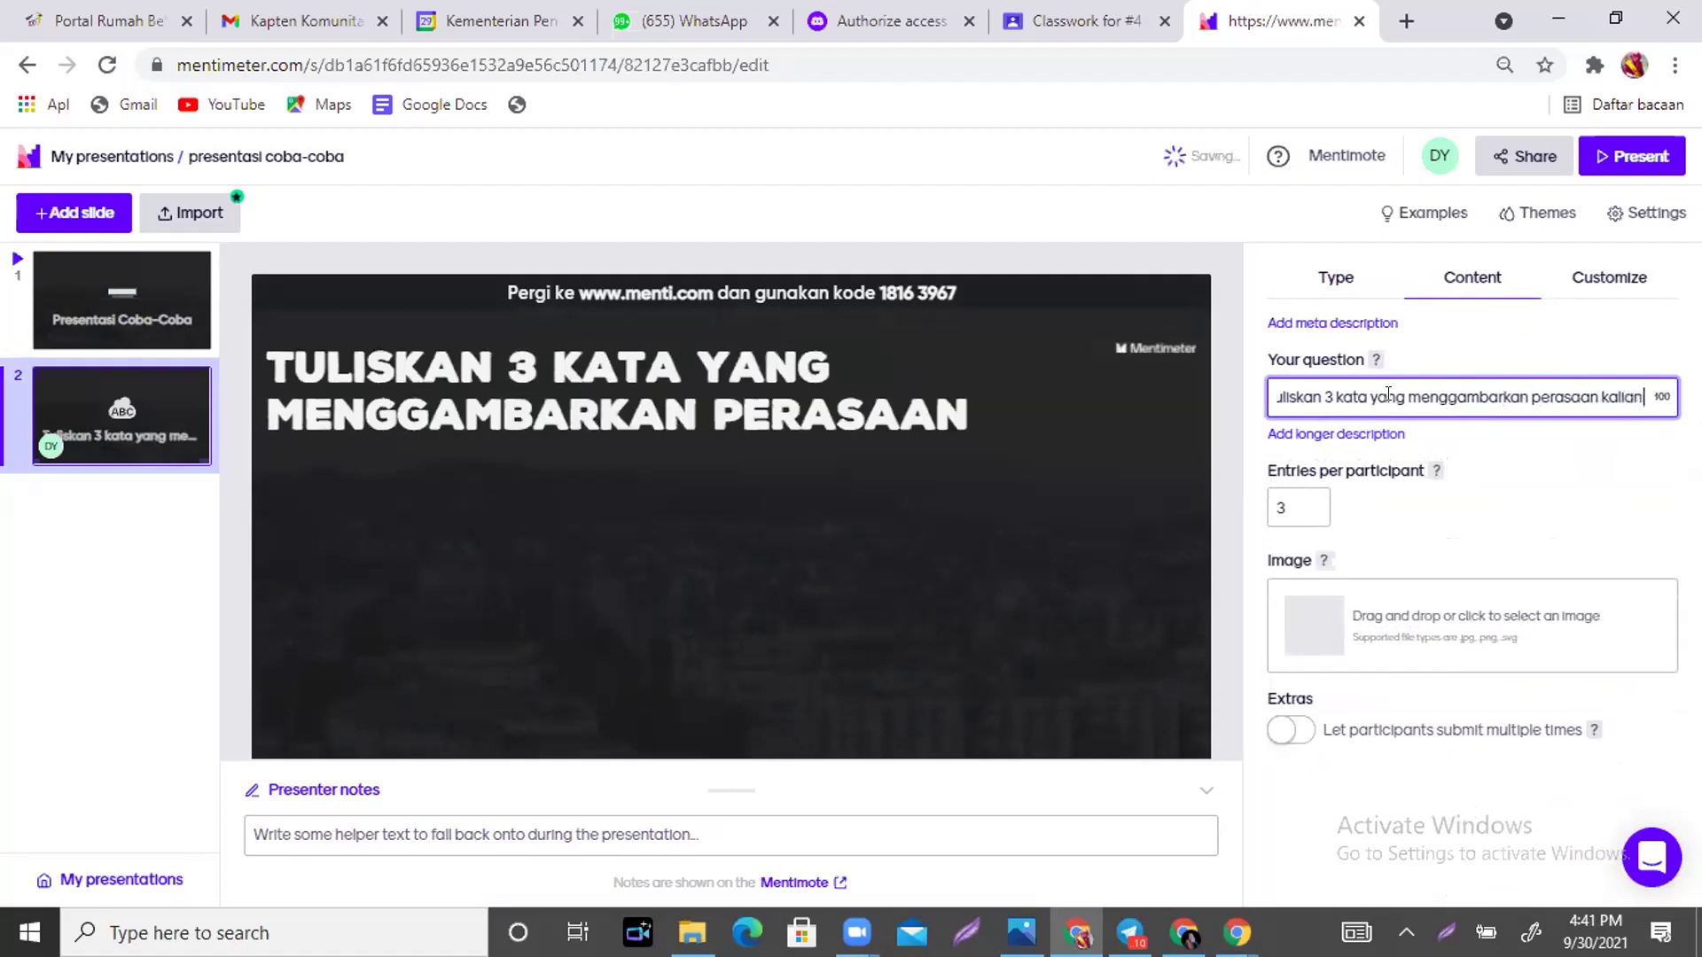
Complete the word cloud question so it reads "Tuliskan 3 kata yang menggambarkan perasaan kalian pagi ini!".
type(" pagi ini")
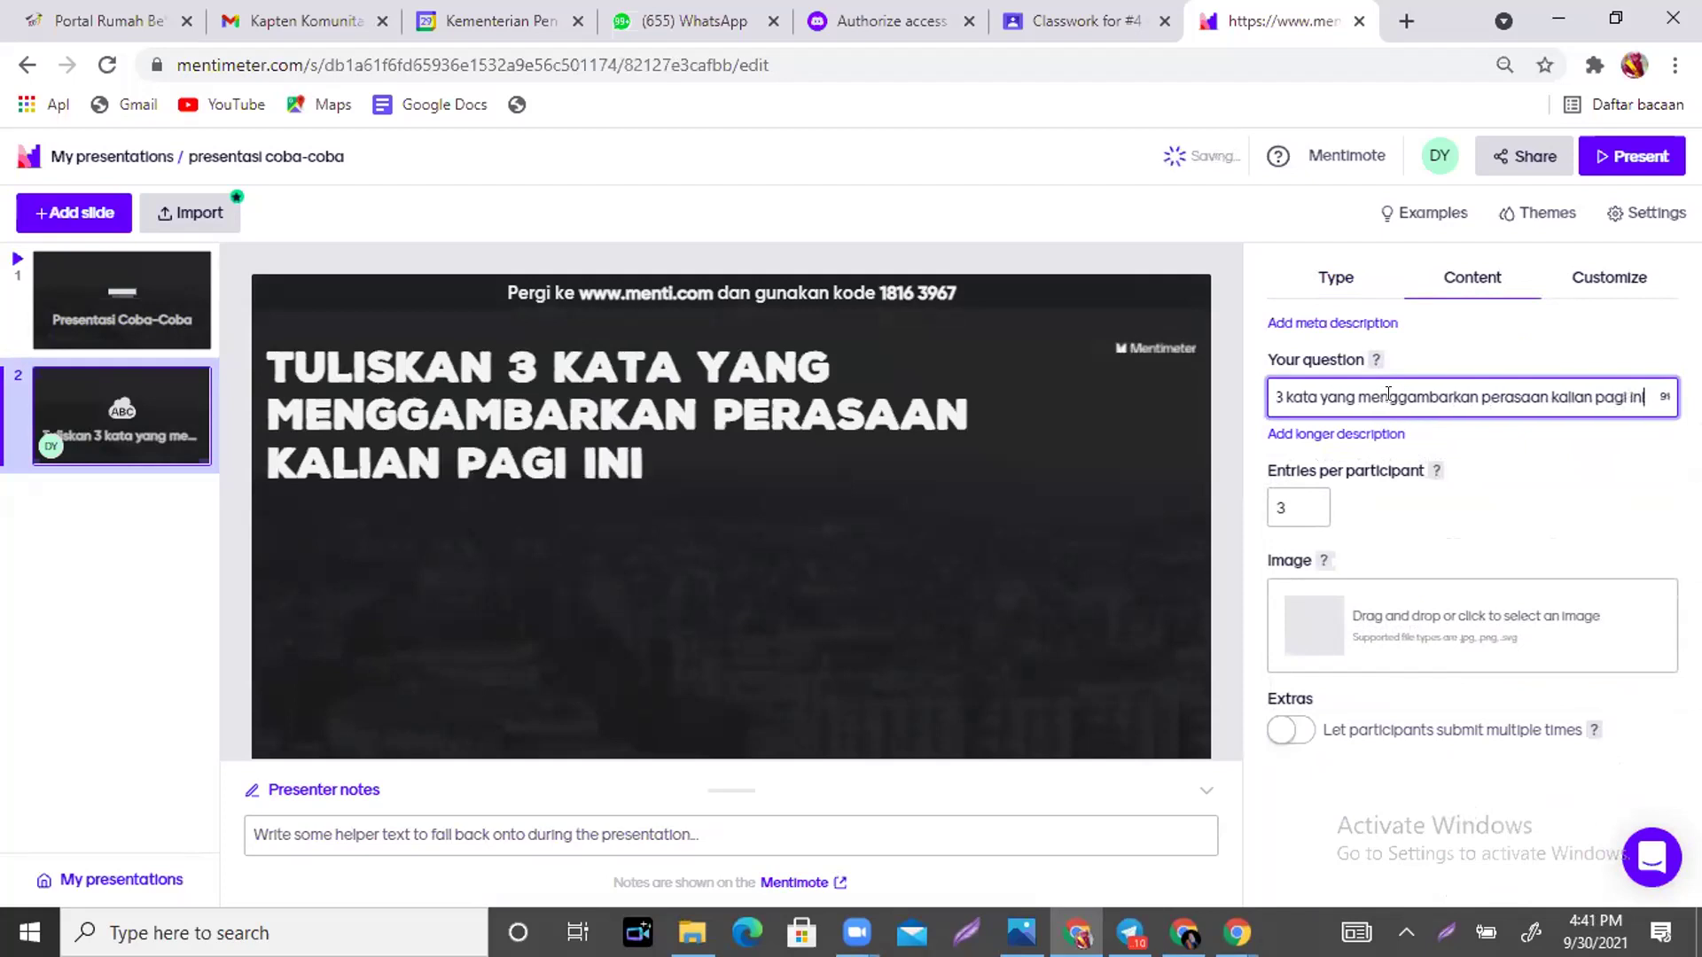
type("?")
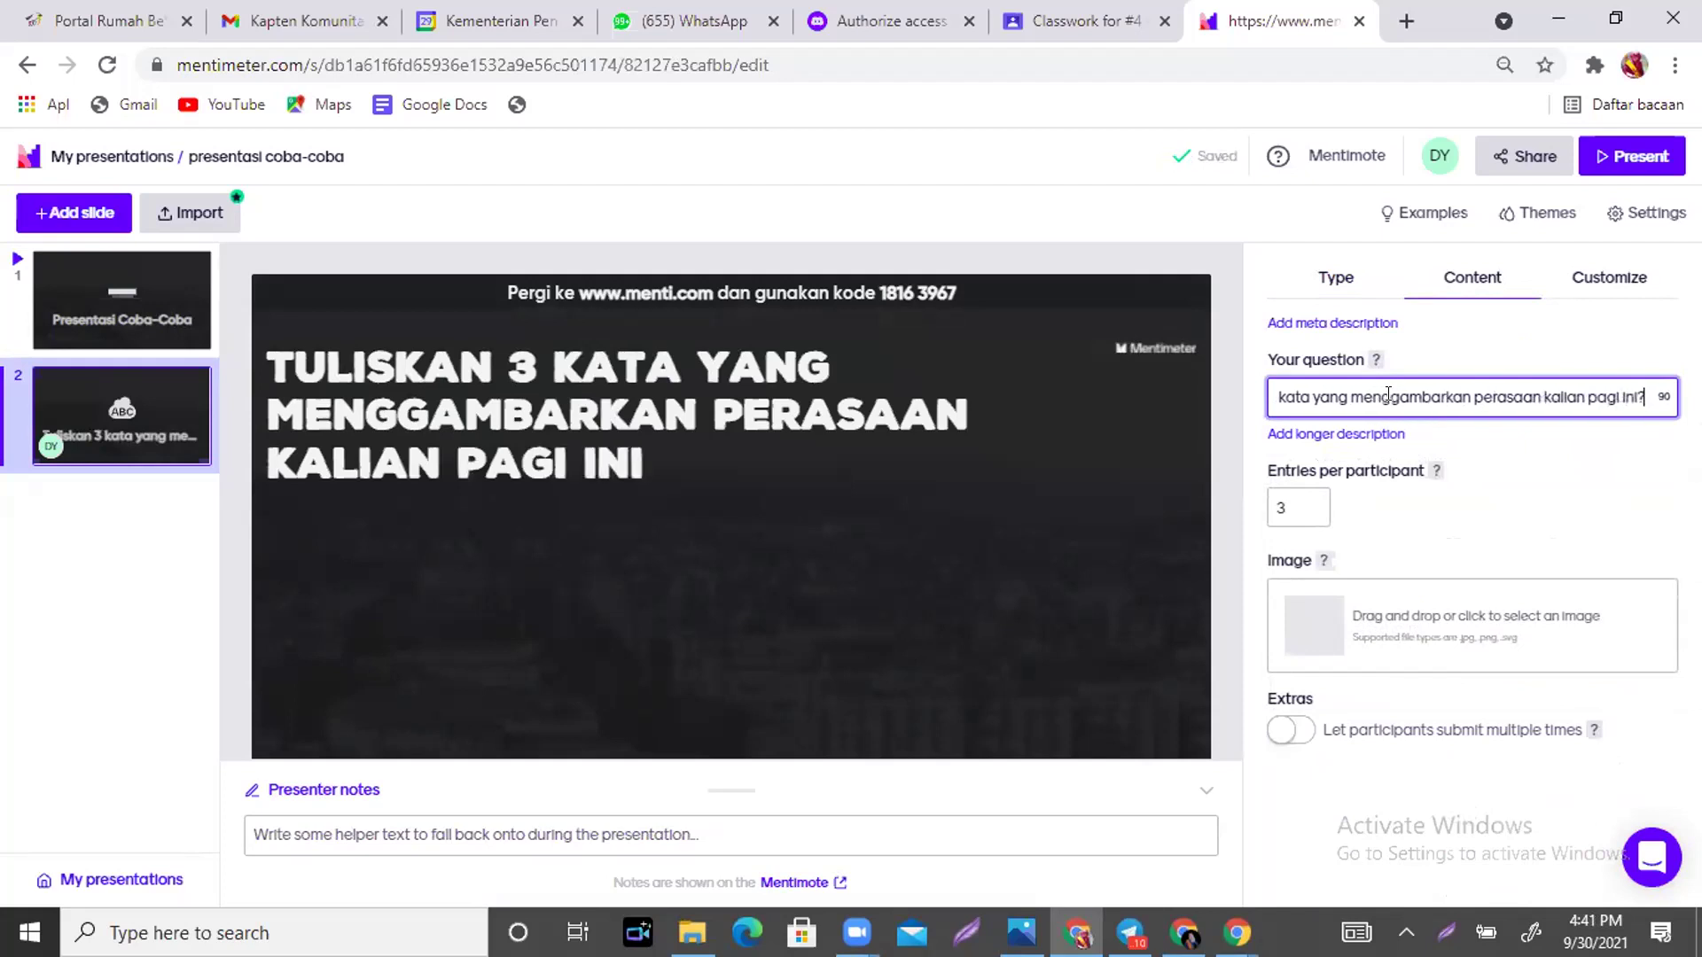
key("BackSpace")
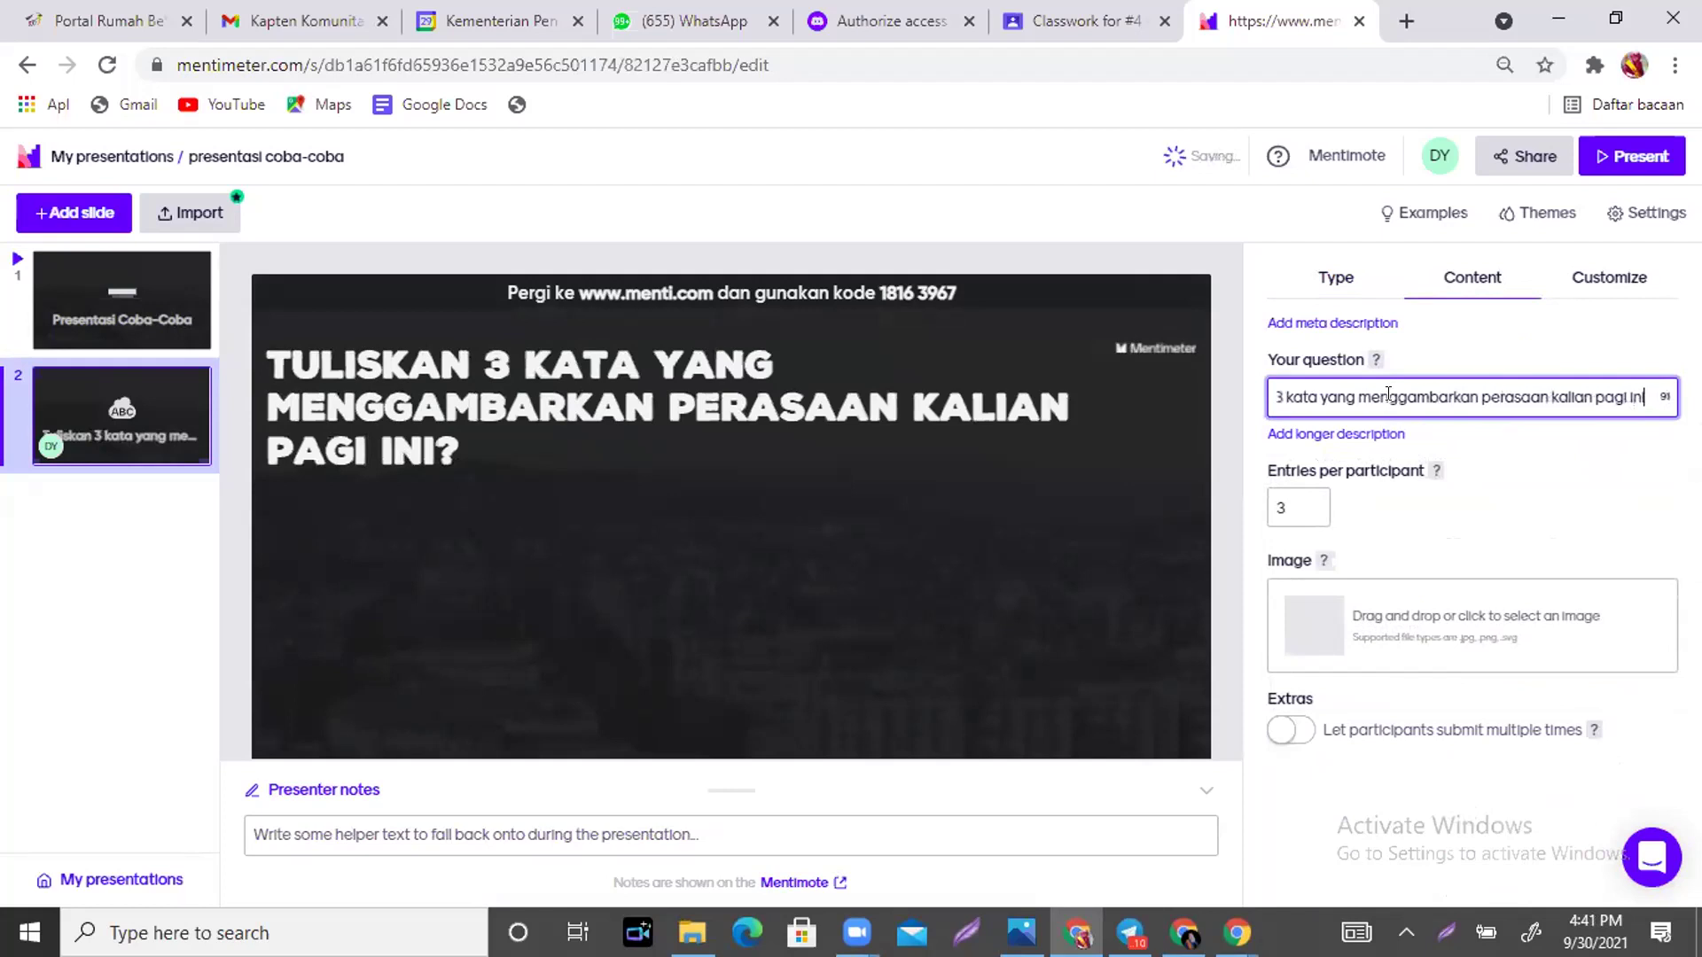
type("!")
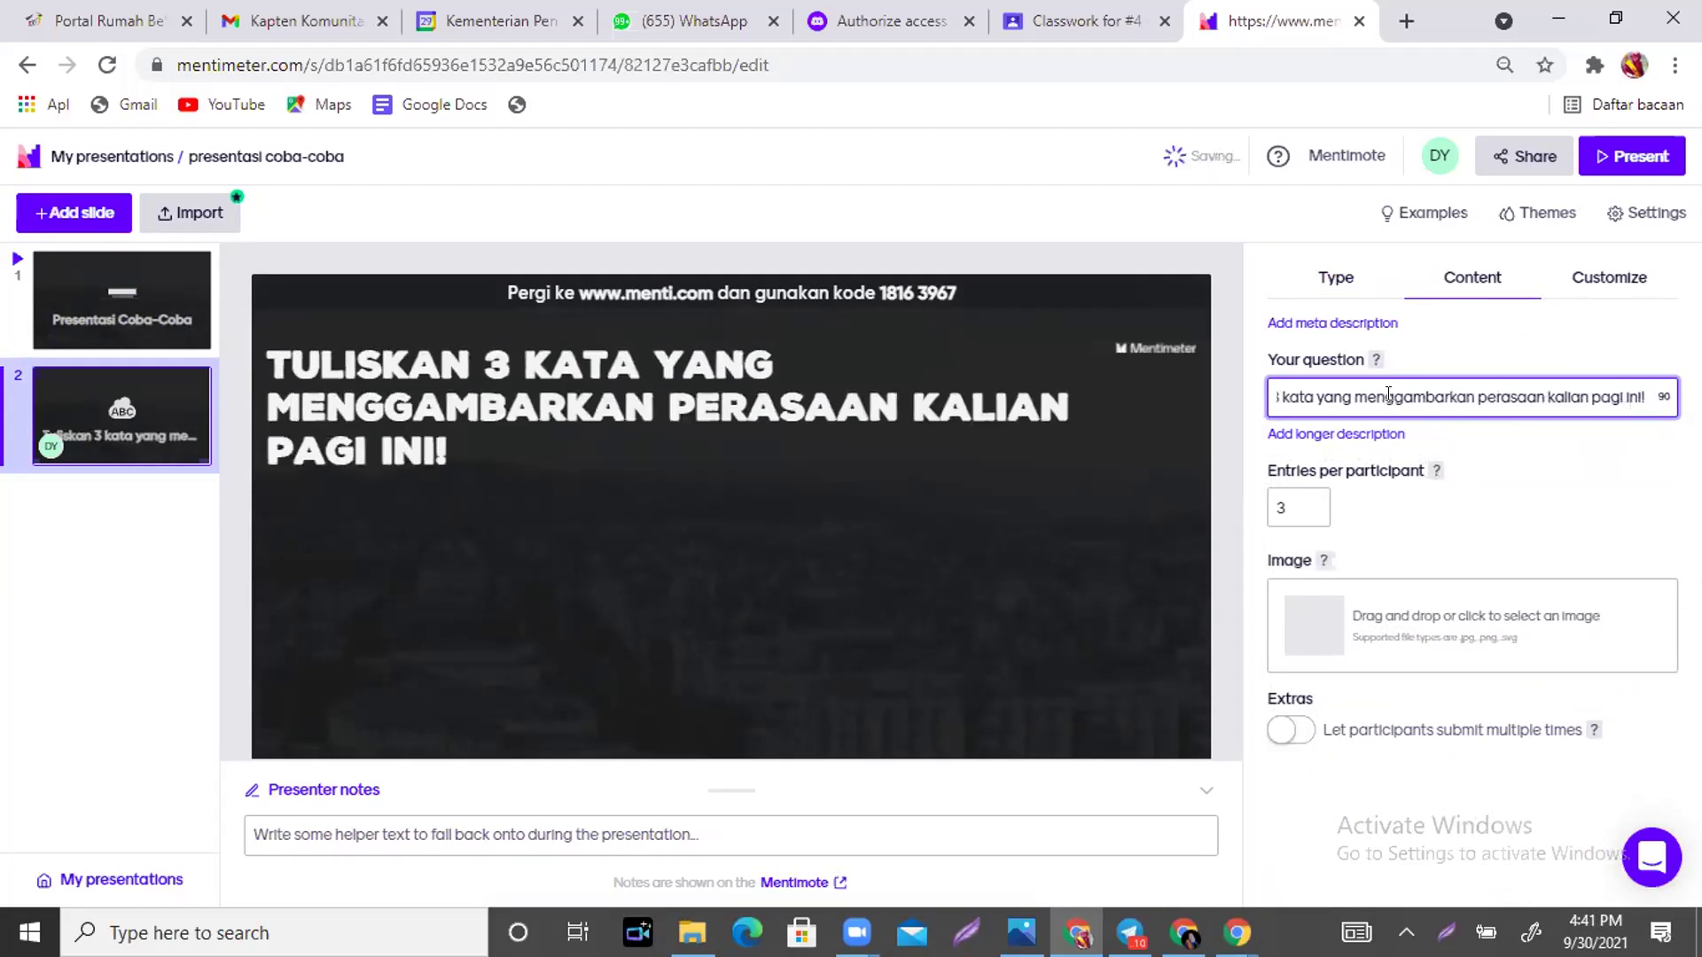
Try 1 as the word cloud's entries per participant and set it back to 3.
left_click(1302, 507)
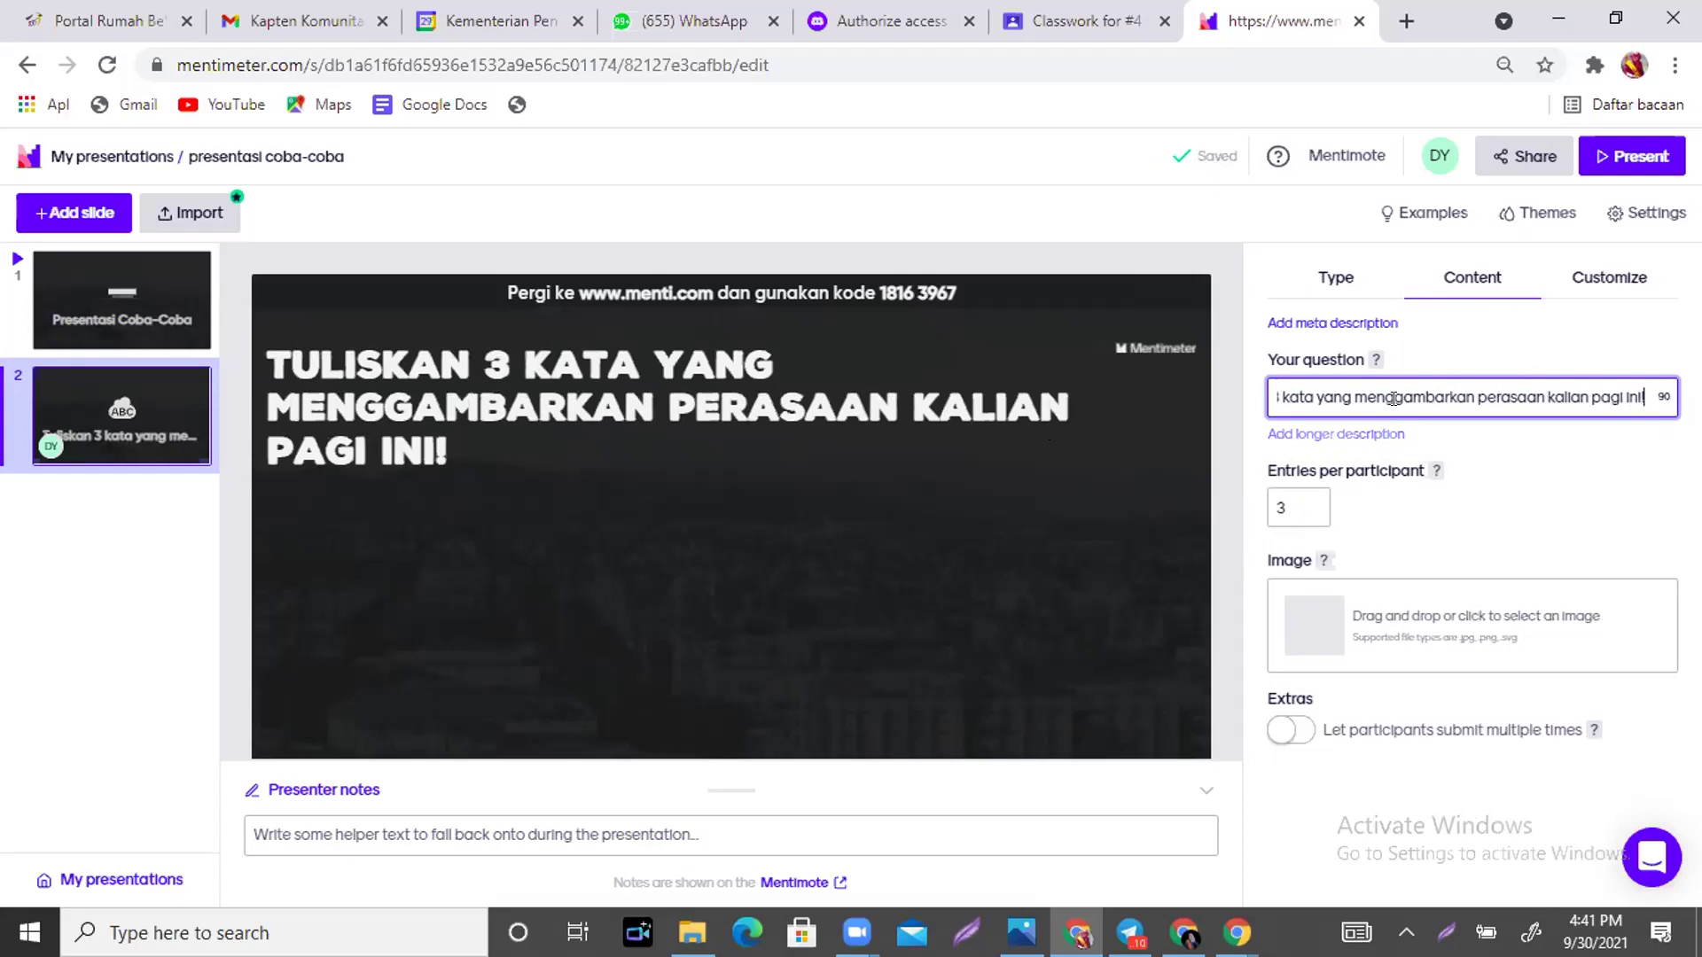
left_click(1311, 513)
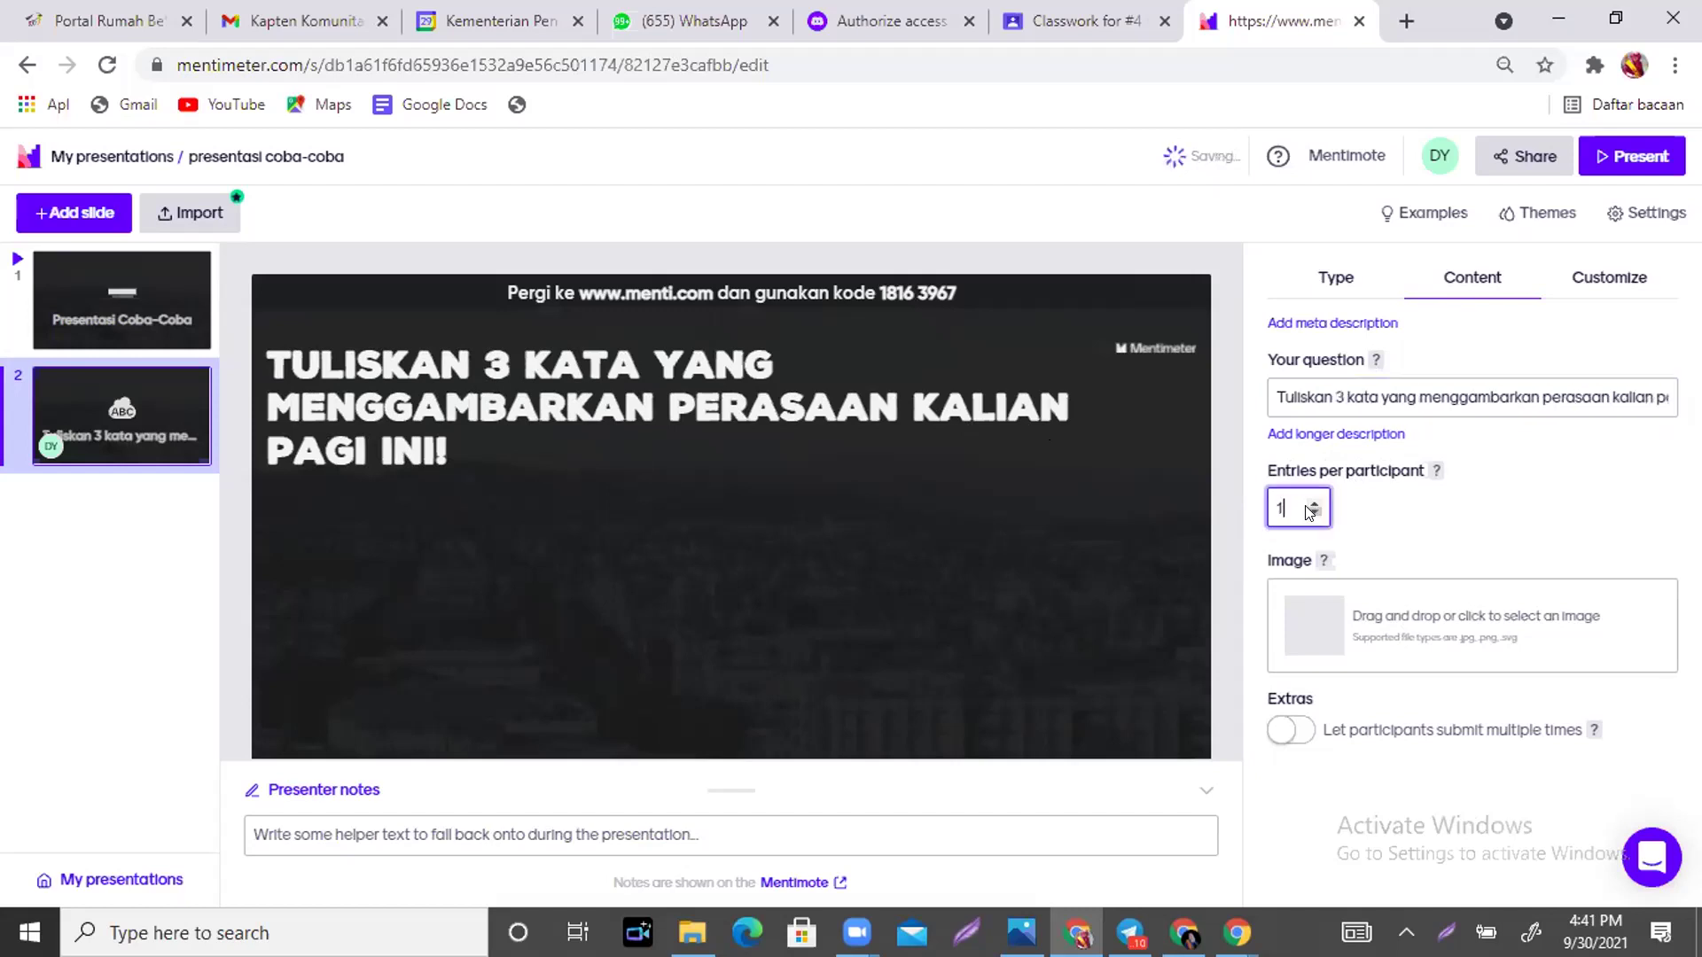
left_click(1312, 513)
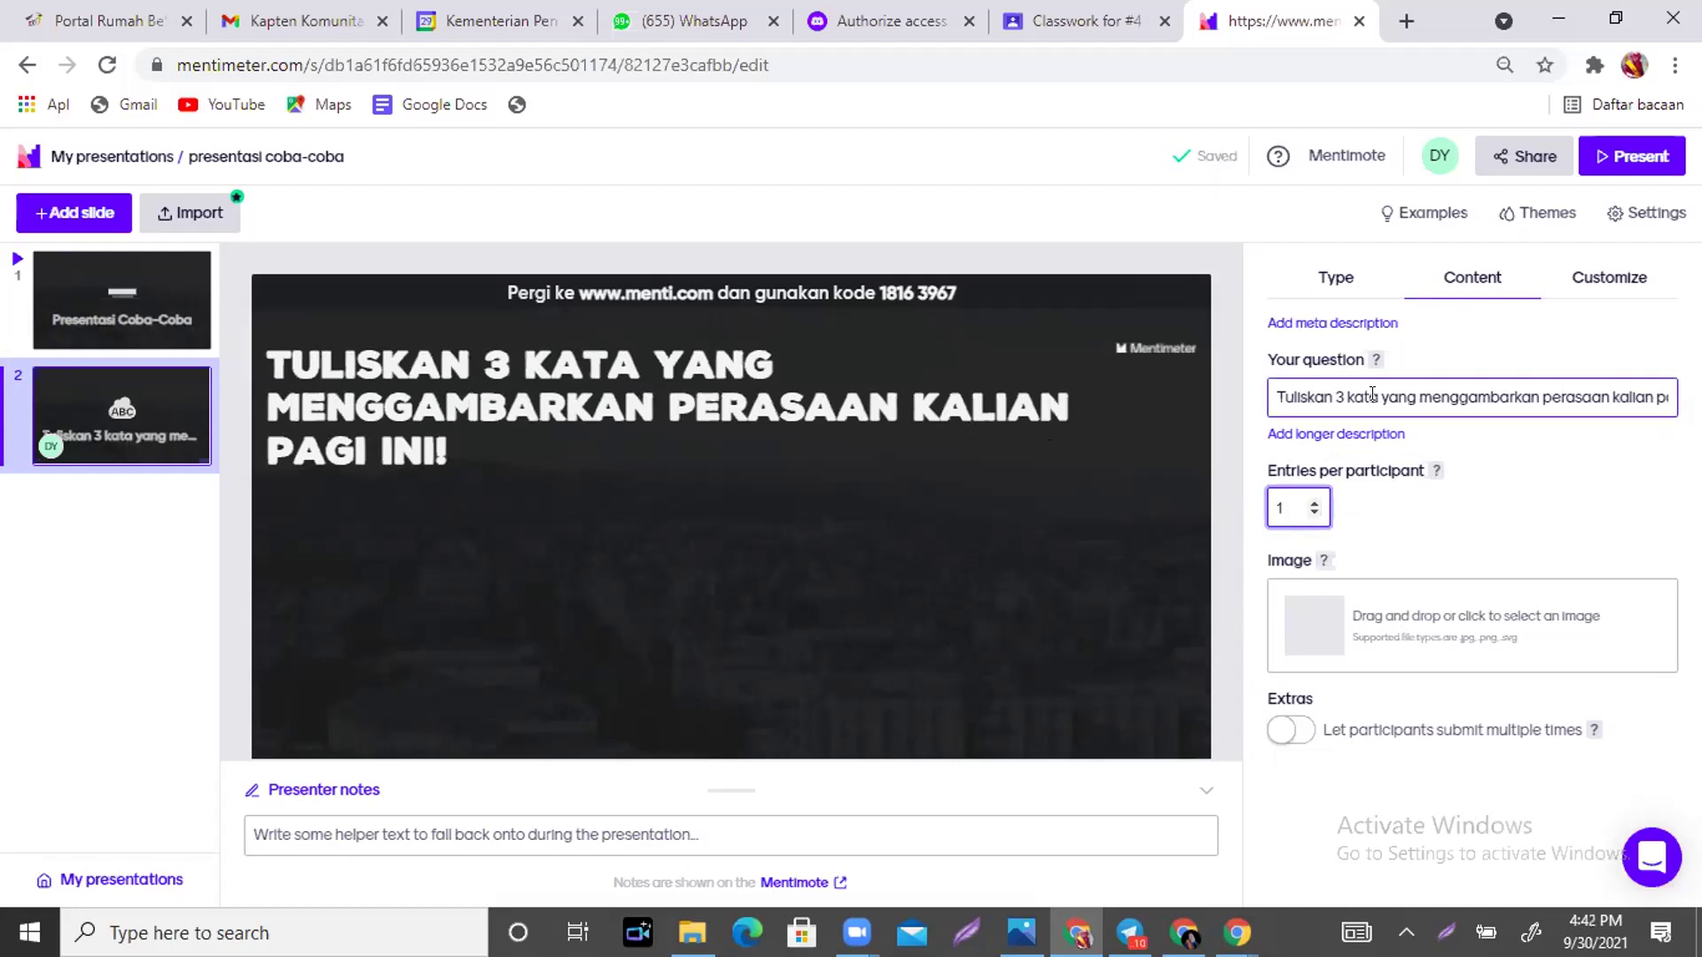
left_click(1308, 503)
left_click(1308, 502)
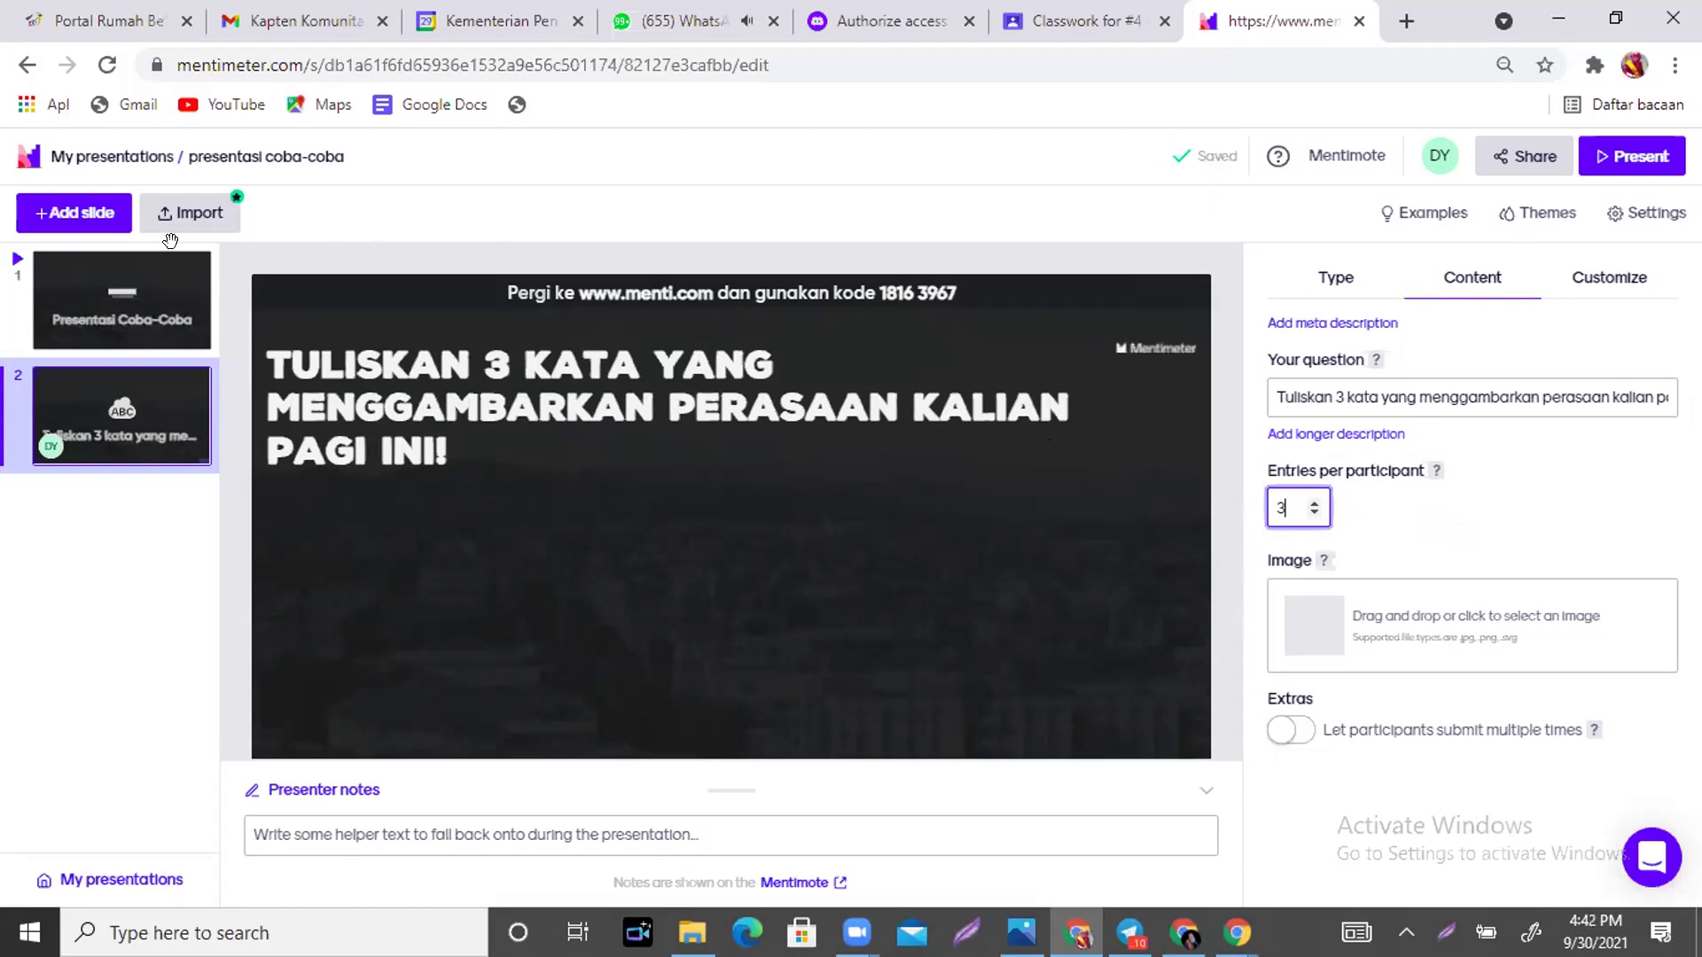
Upload the picture "output-removebg-preview" from the "dari document" folder as the image of the heading slide.
left_click(151, 310)
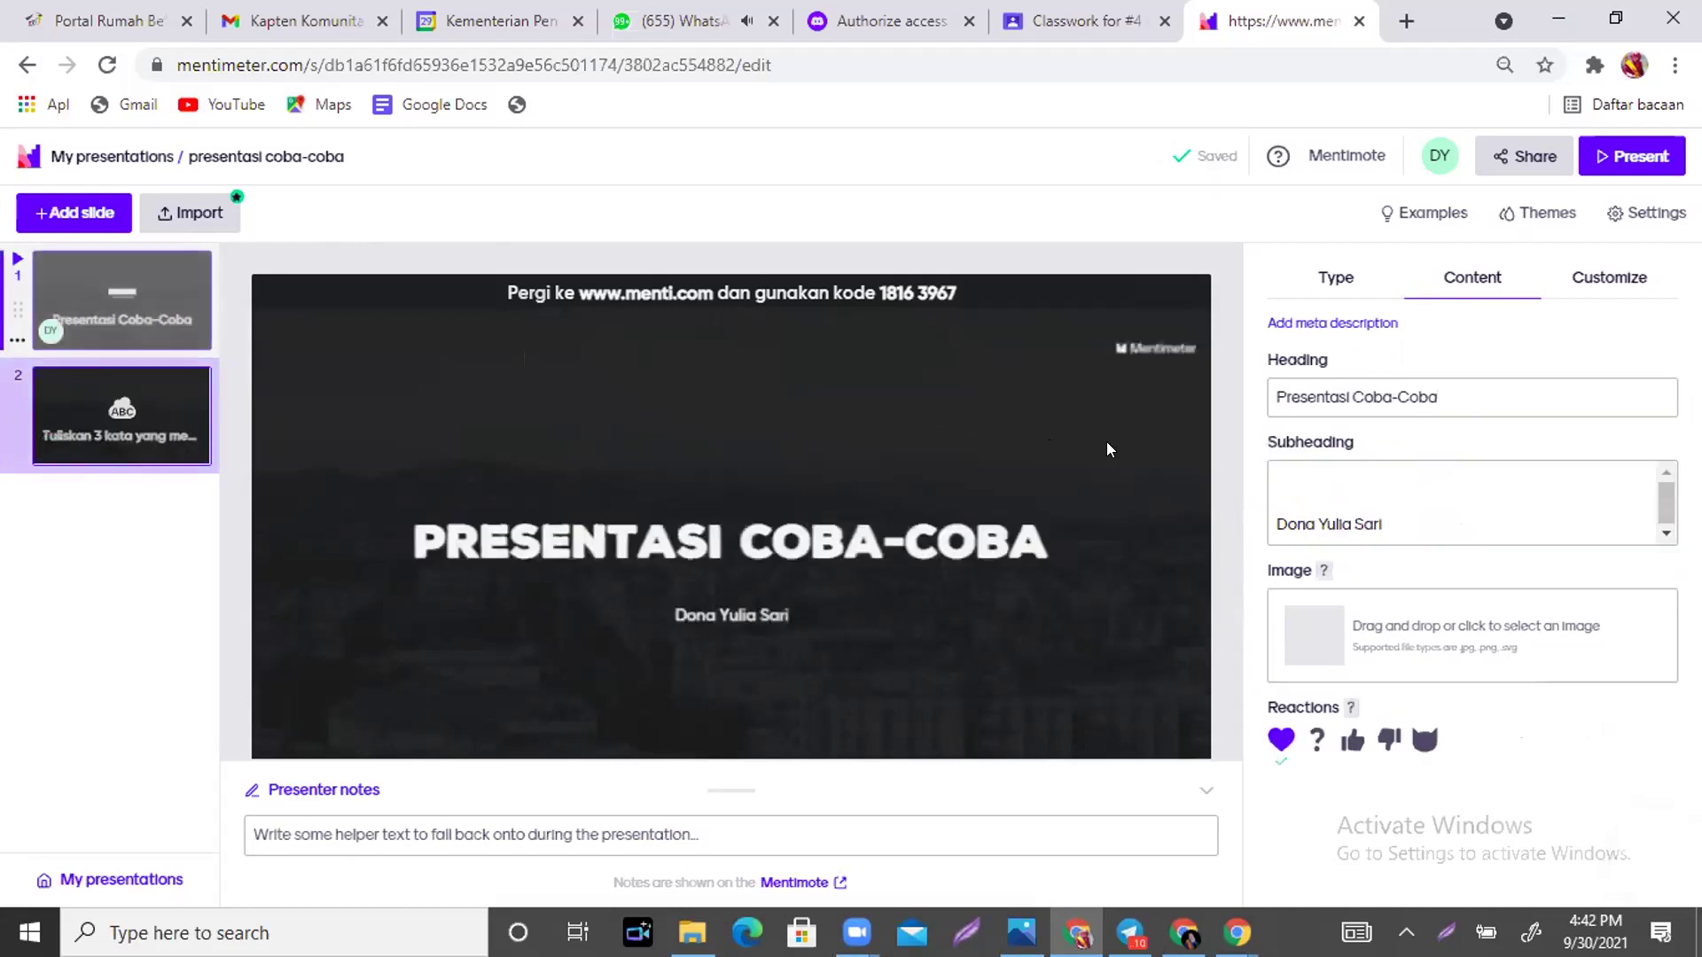
left_click(1409, 631)
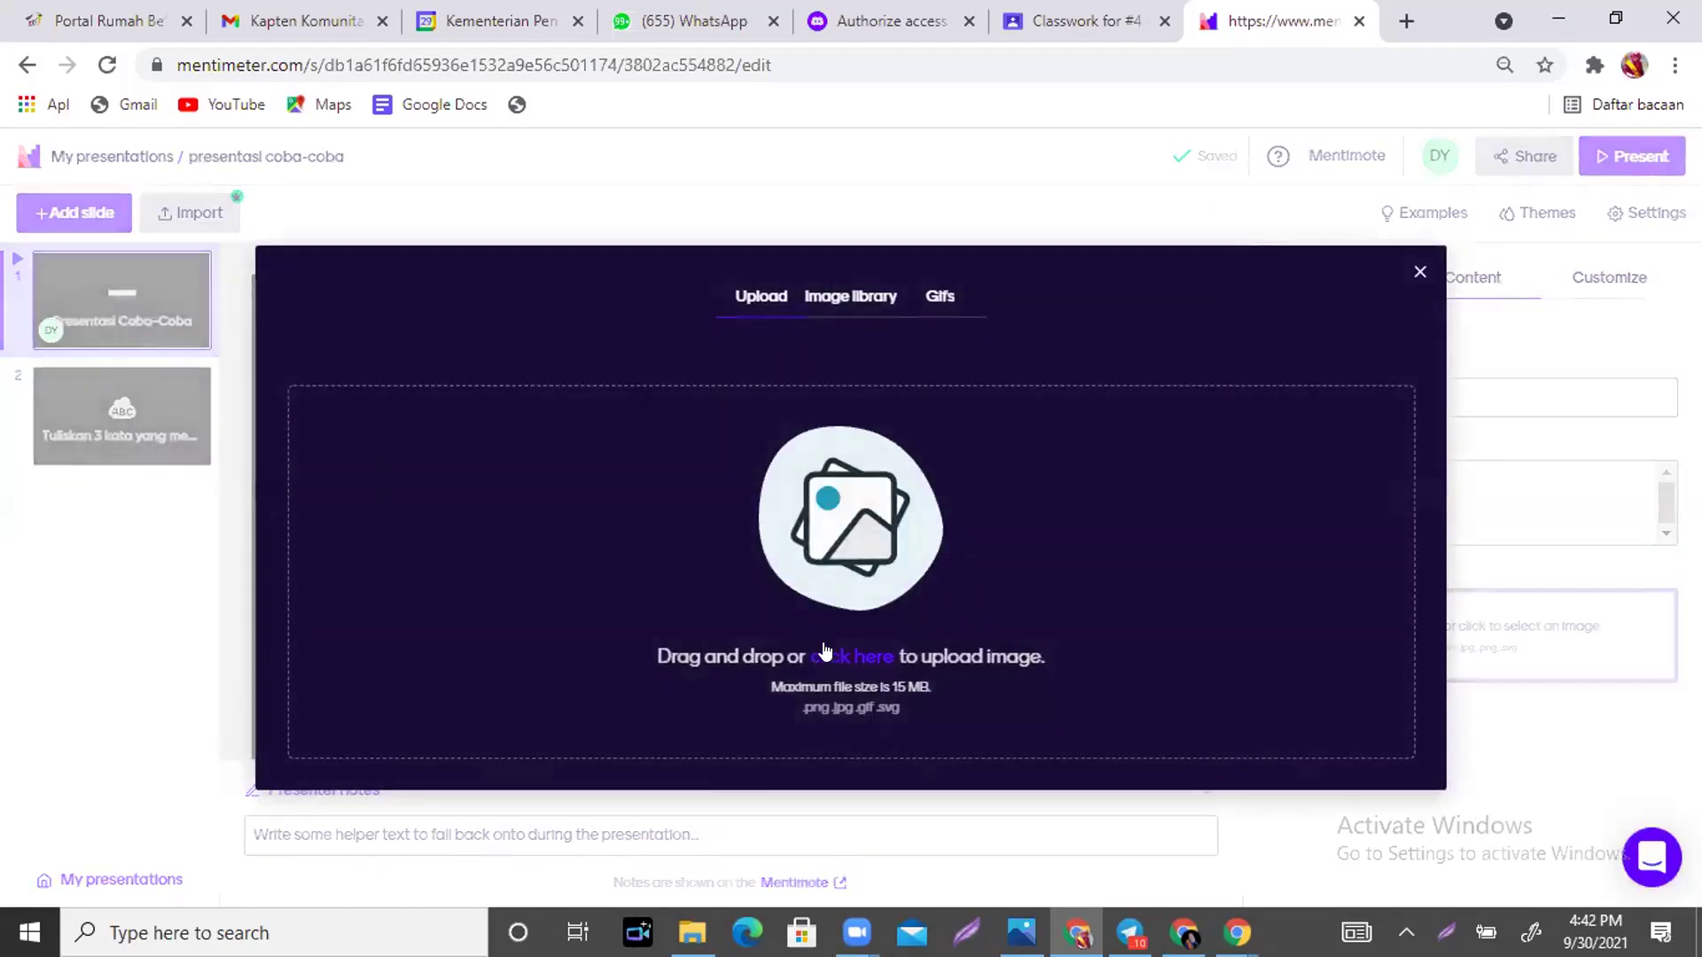
left_click(826, 656)
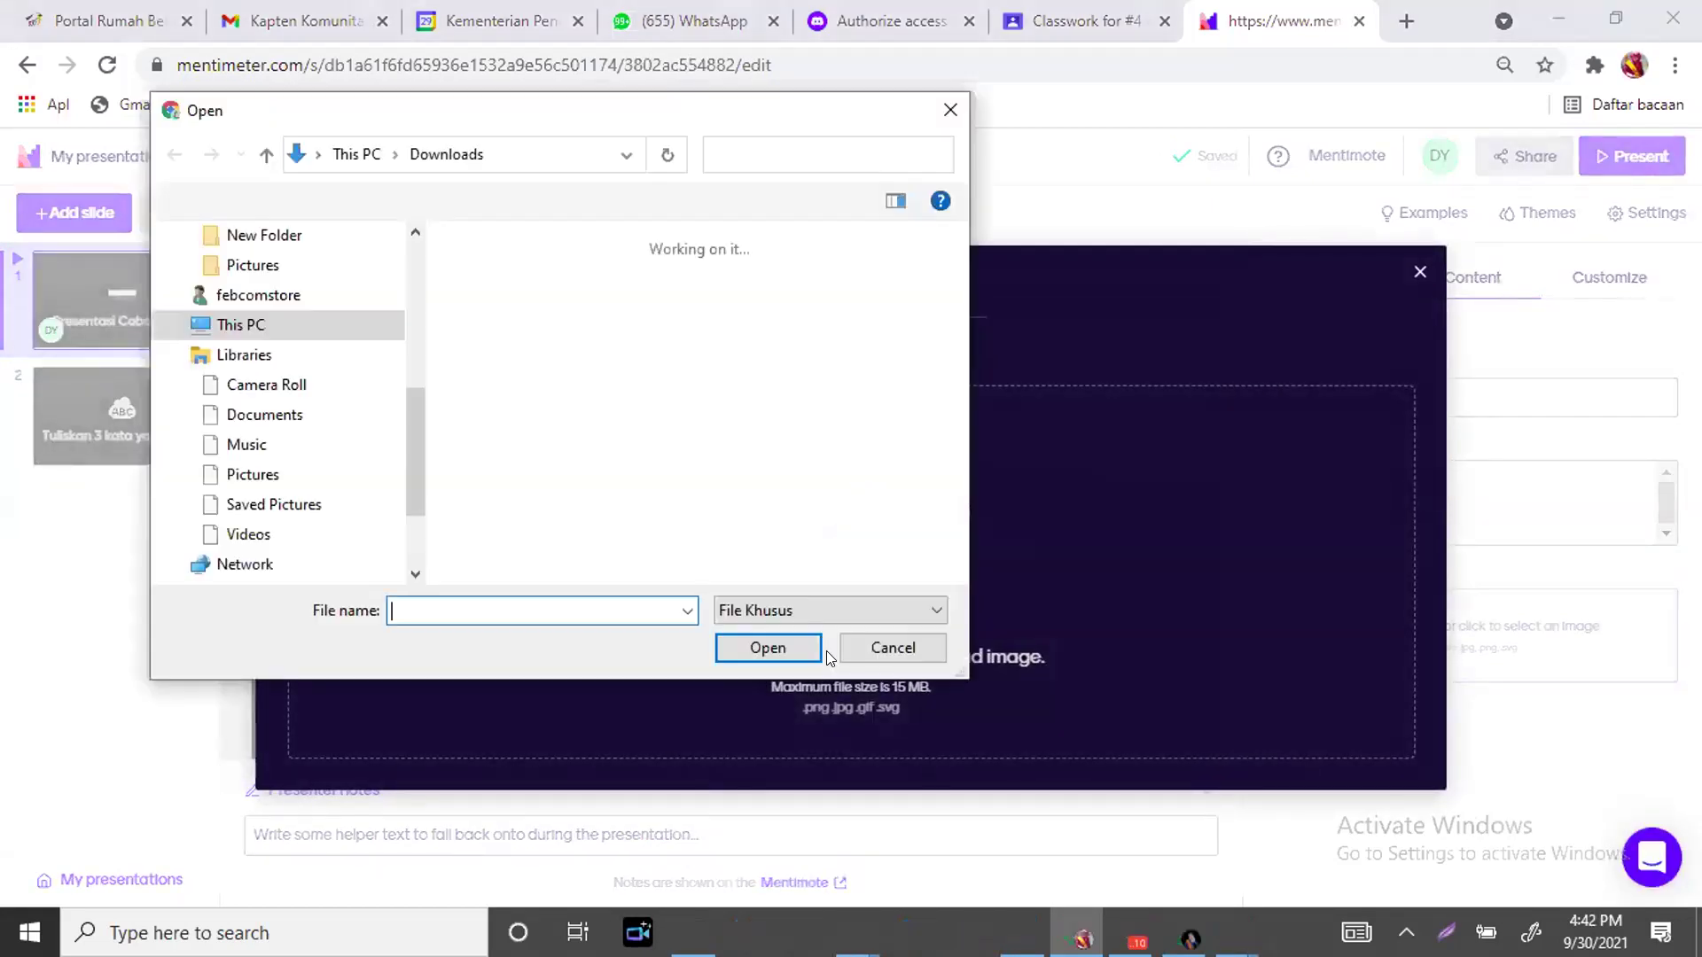
left_click_drag(955, 252, 946, 586)
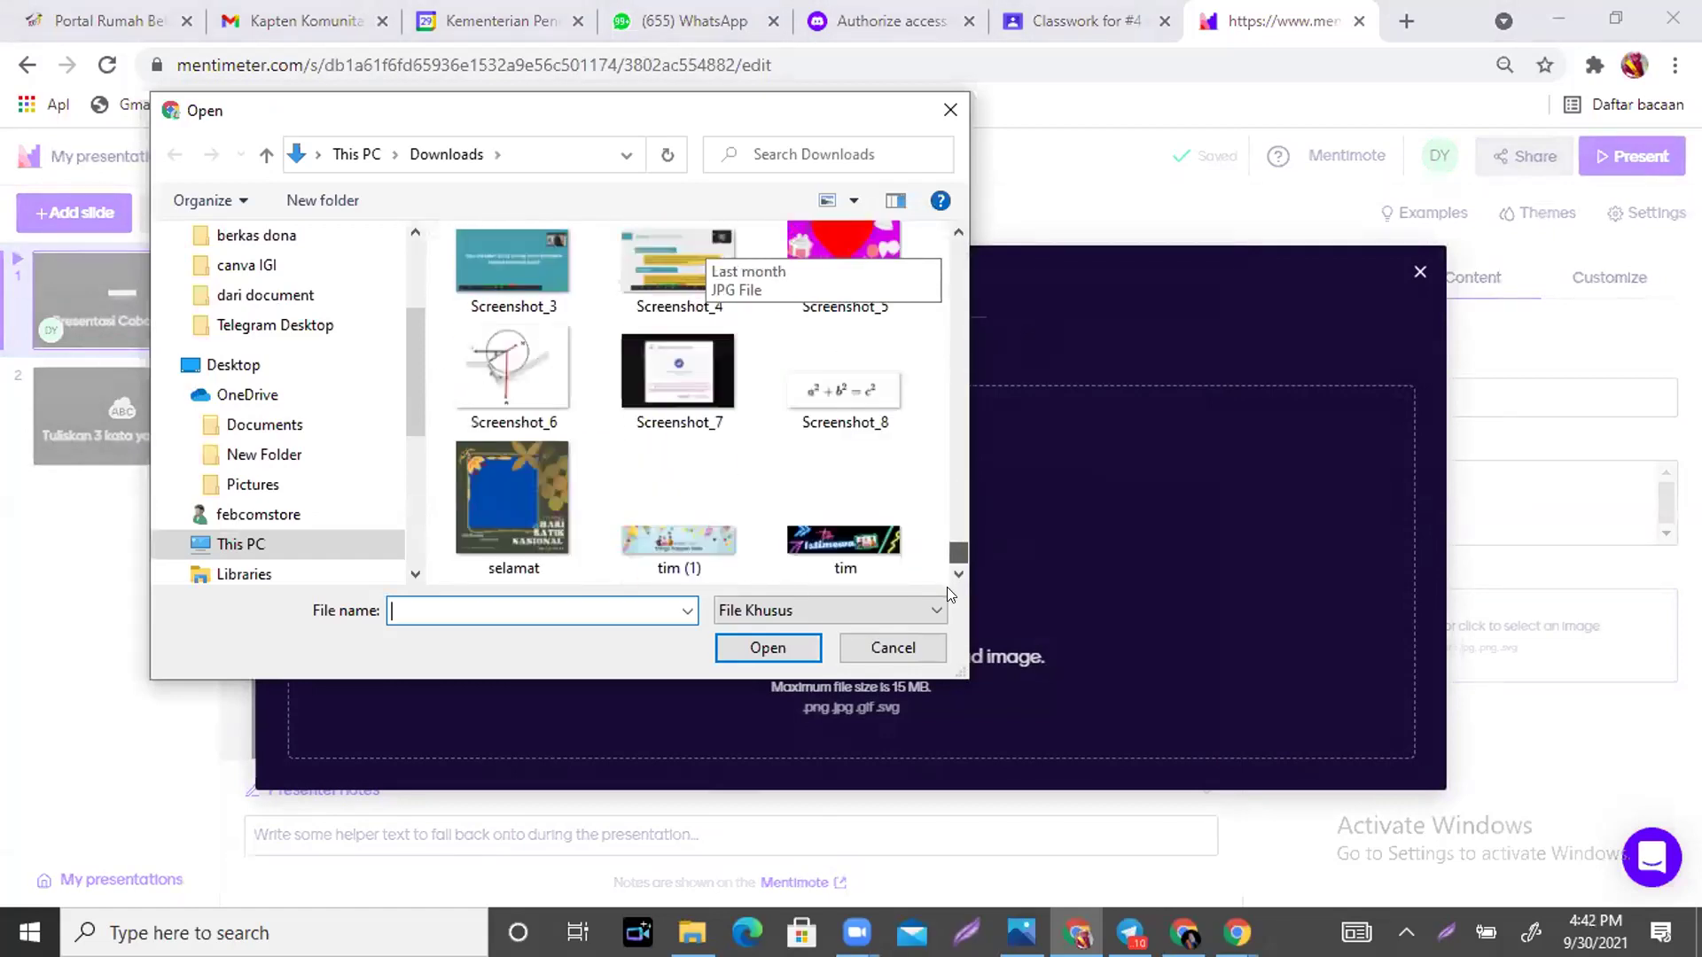
left_click(293, 296)
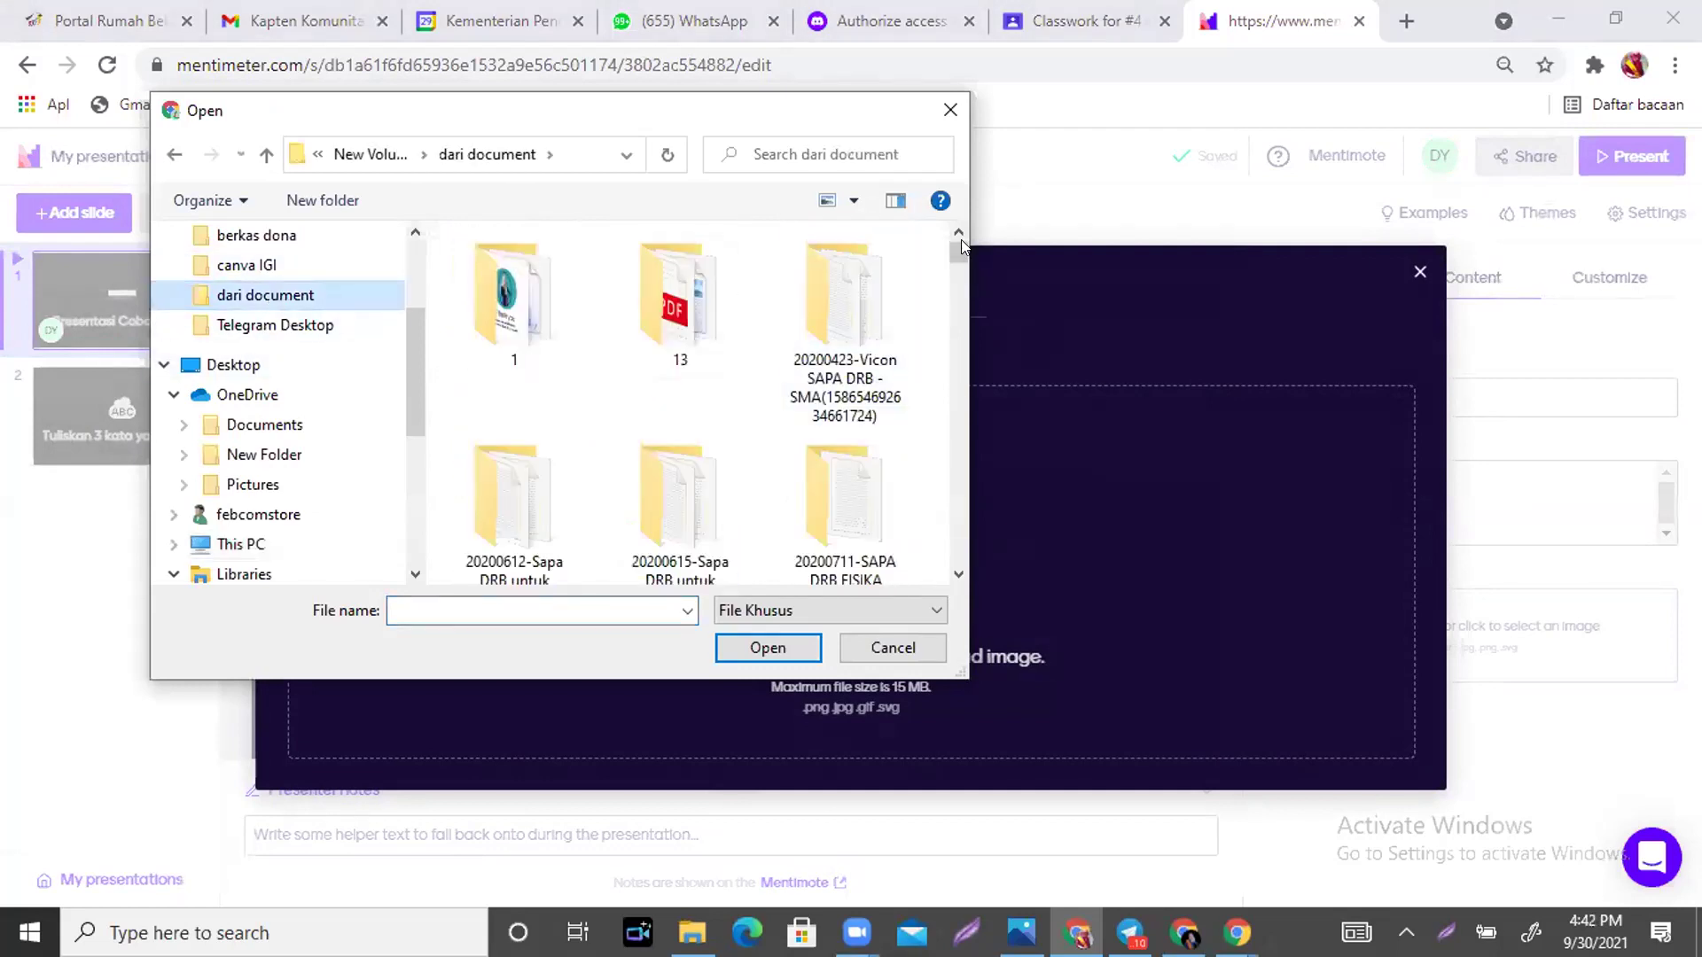
left_click_drag(956, 241, 956, 399)
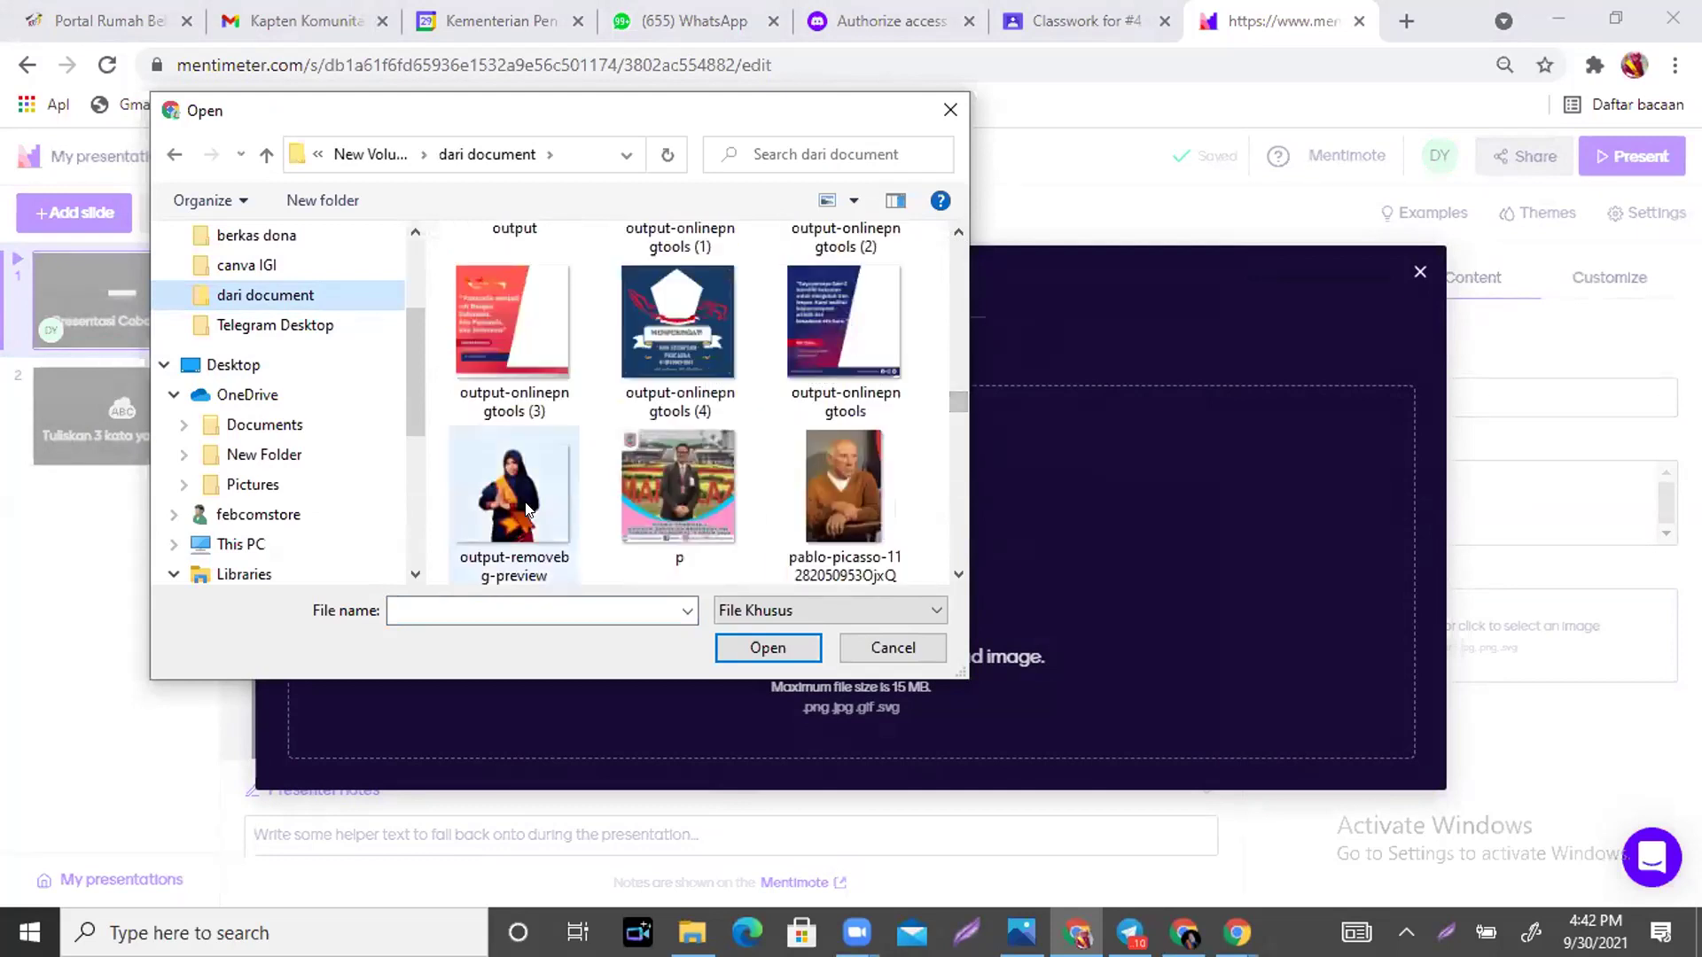
left_click(526, 507)
left_click(764, 647)
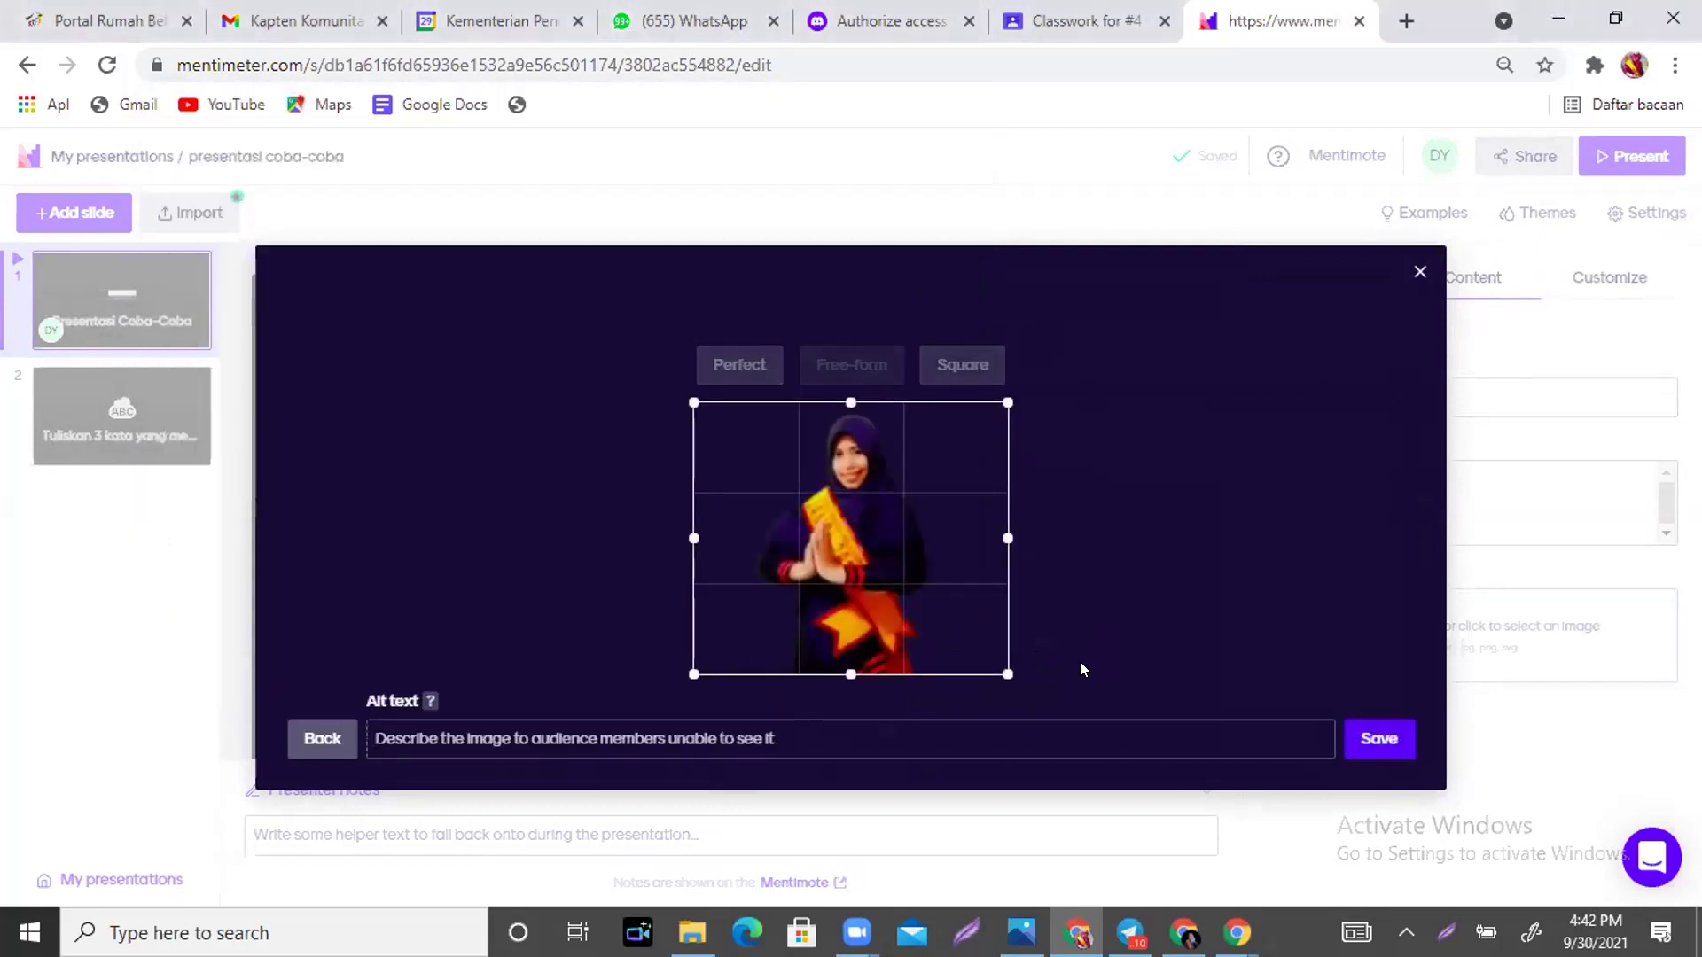
Crop the uploaded picture to a smaller frame around the person's head and upper body, and save it to the slide.
left_click_drag(993, 667, 844, 556)
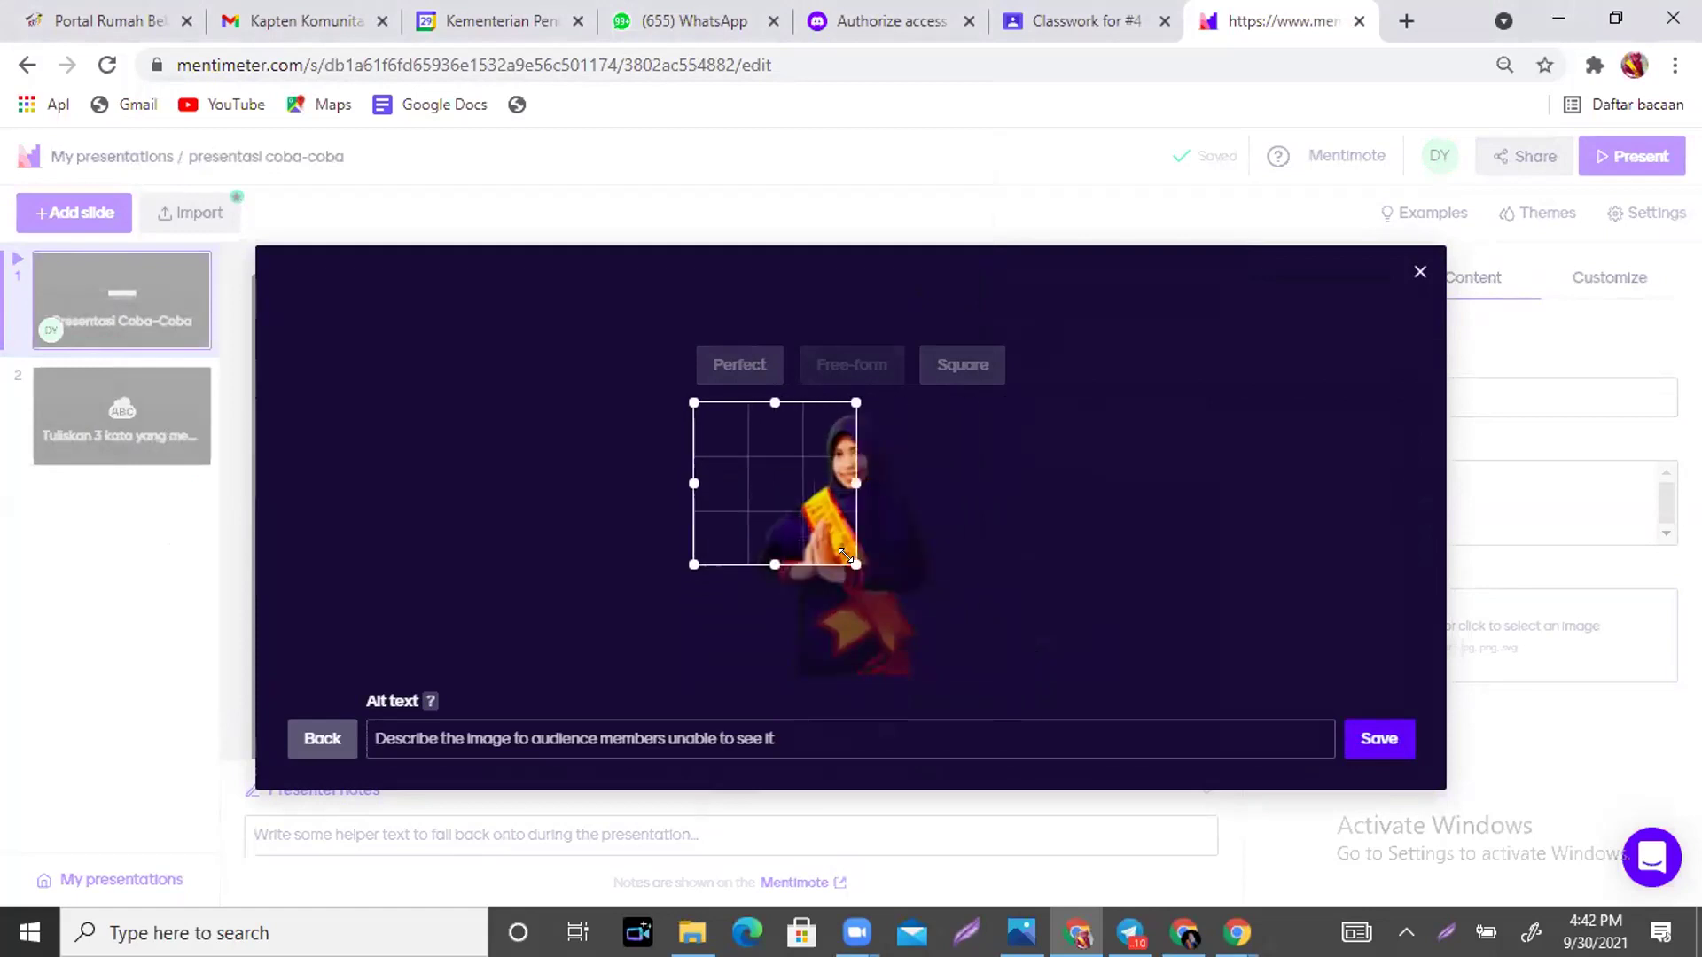
left_click_drag(733, 475, 806, 493)
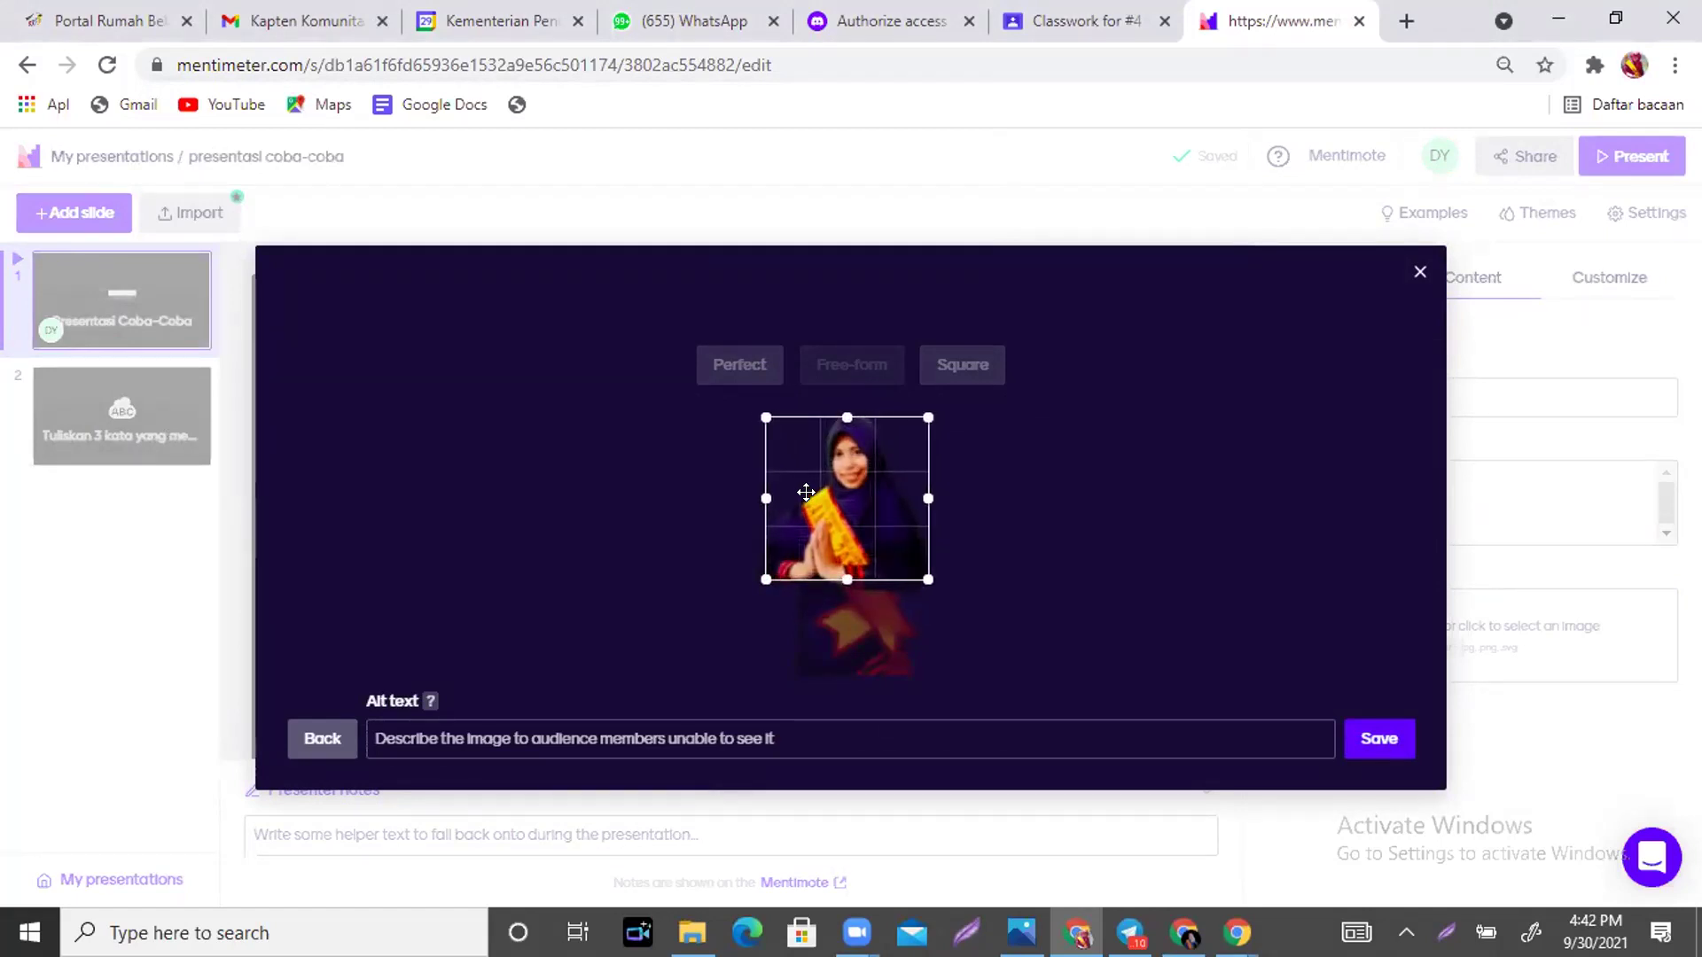
left_click(1362, 743)
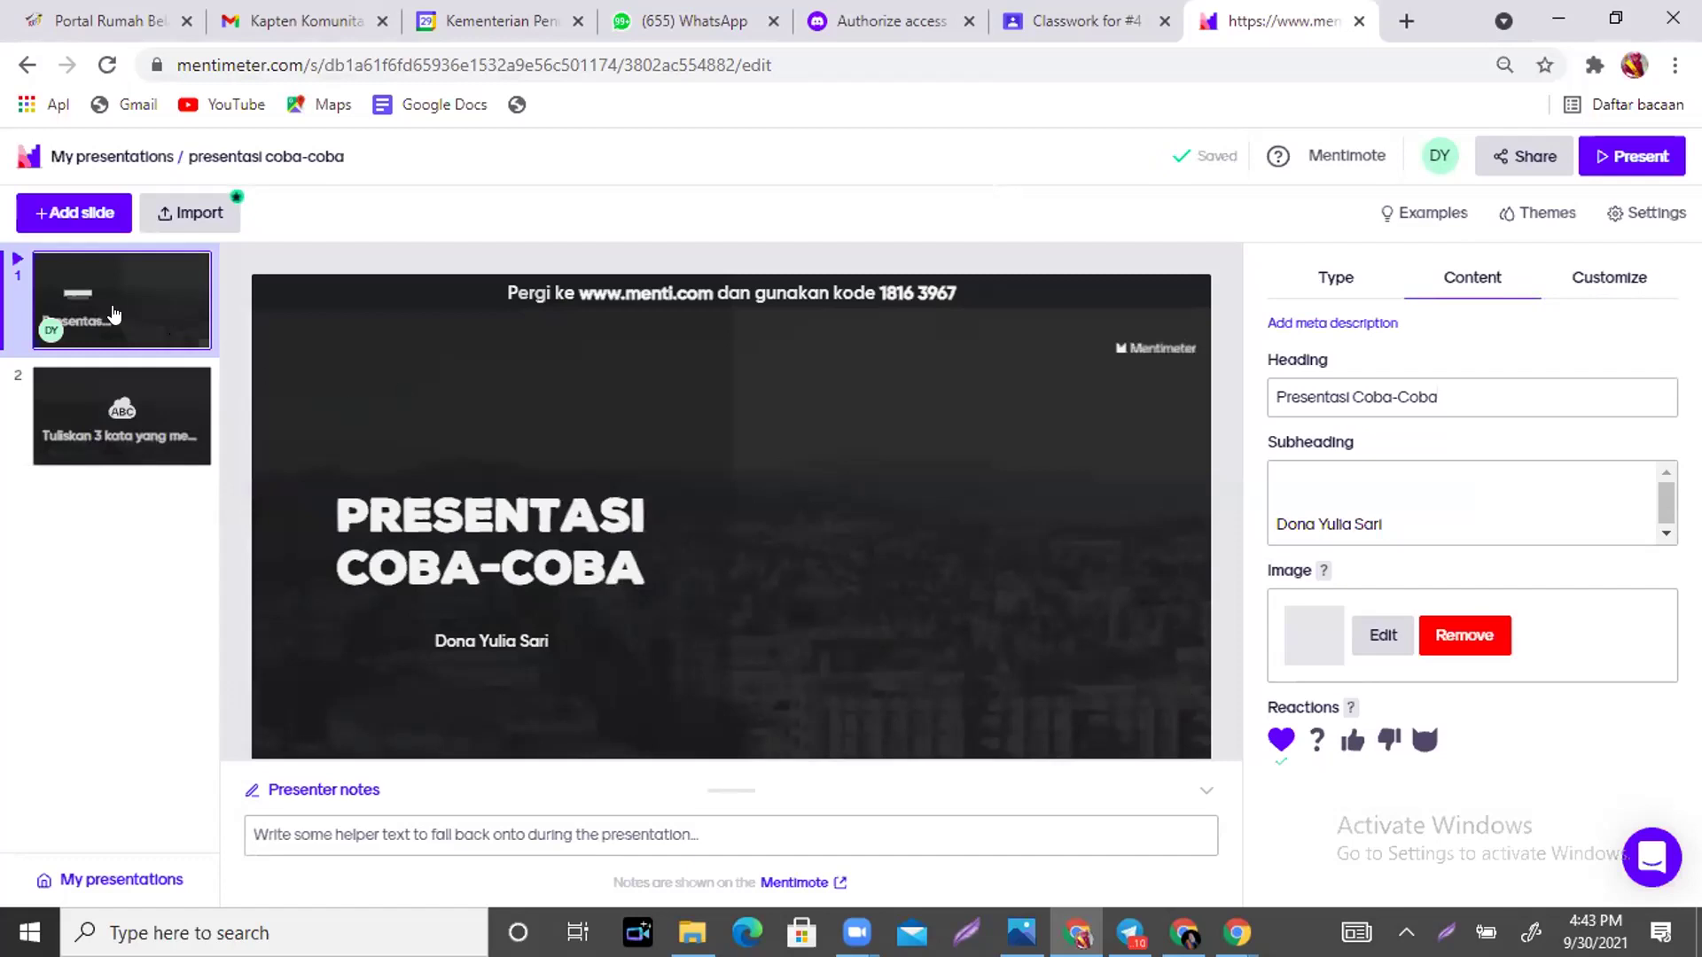
Add an Open Ended question slide after the word cloud slide.
left_click(111, 440)
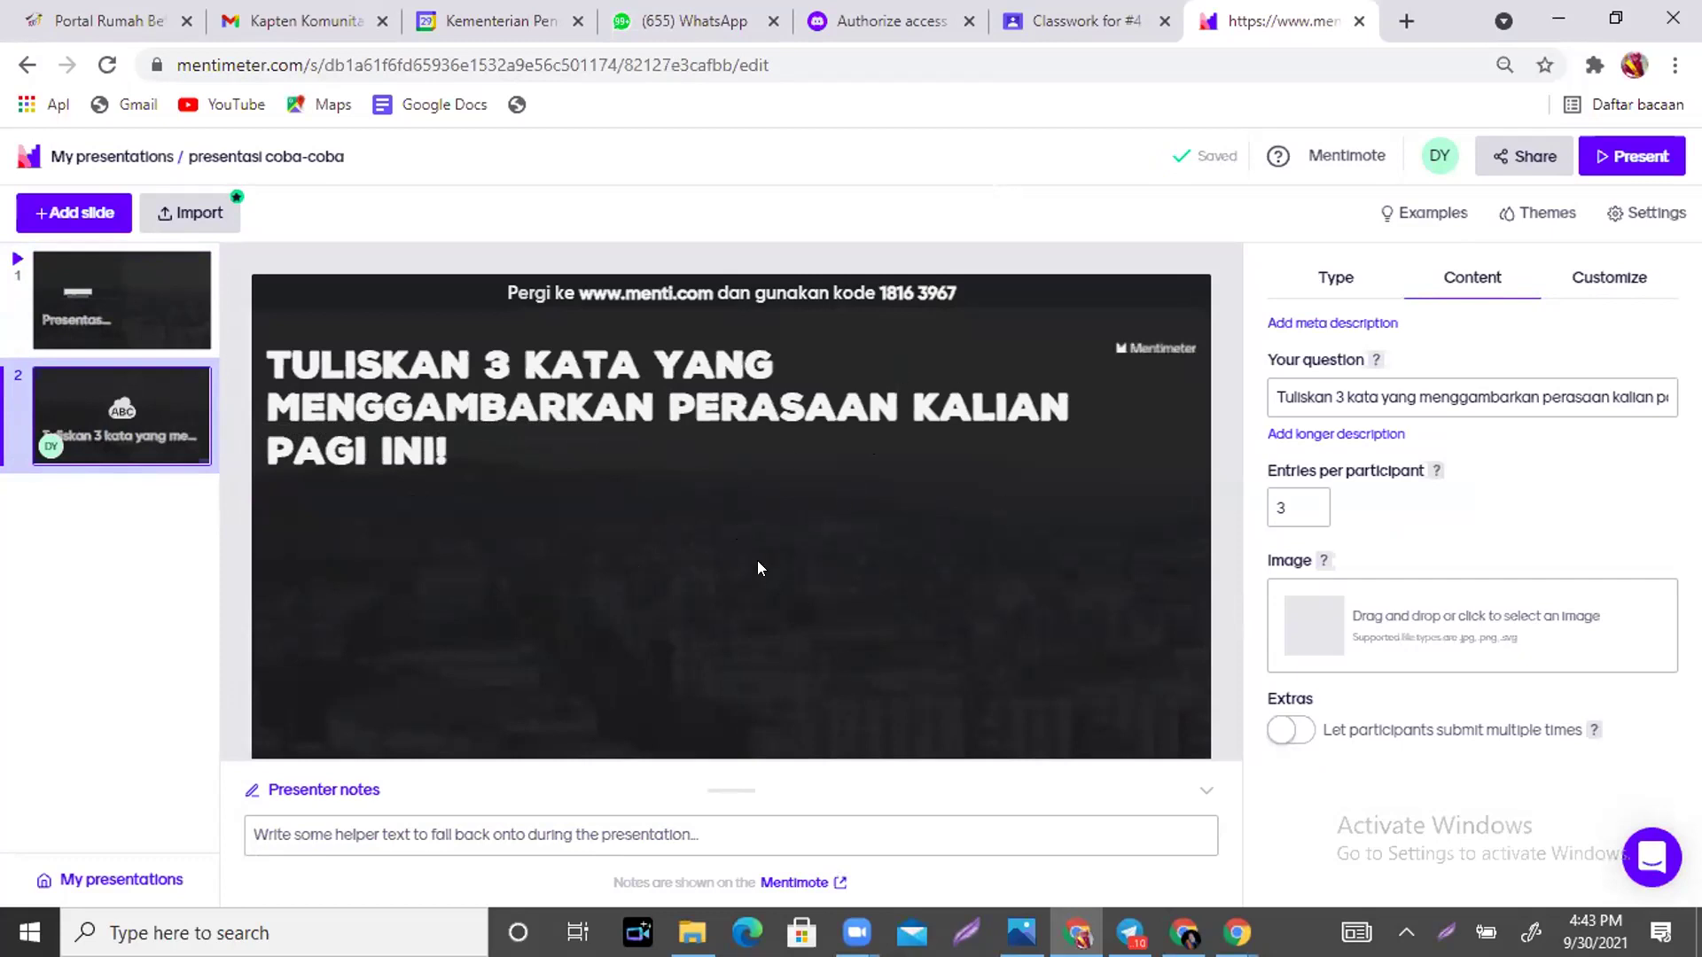
left_click(71, 214)
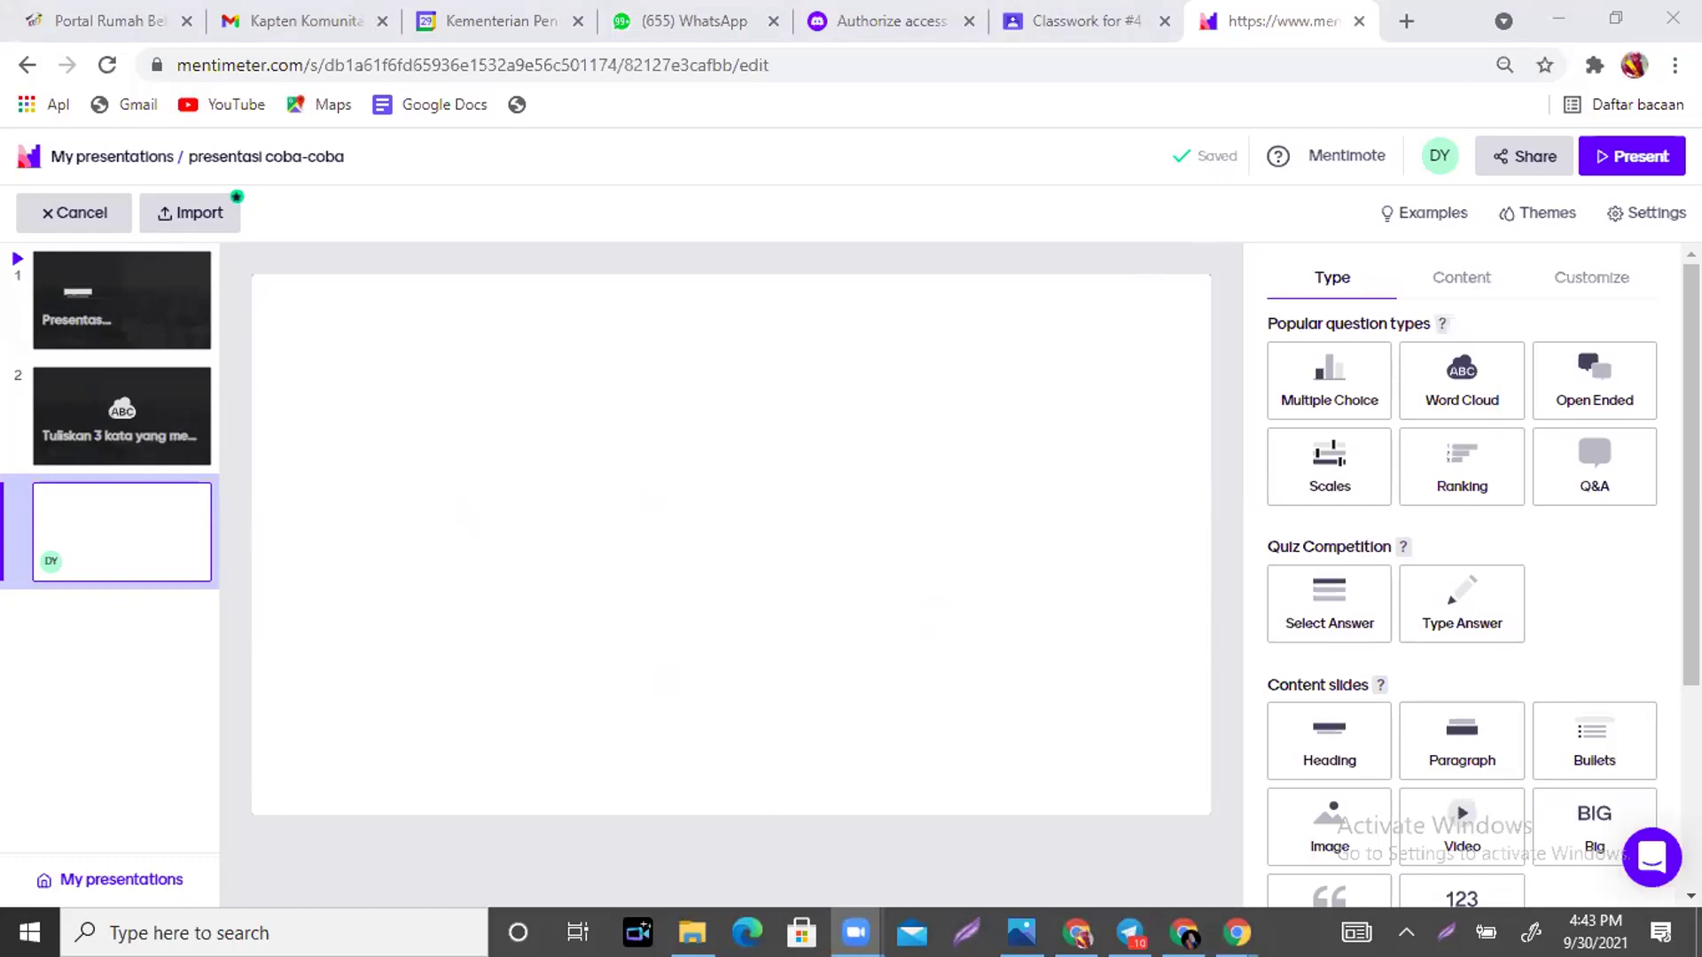
left_click(1691, 474)
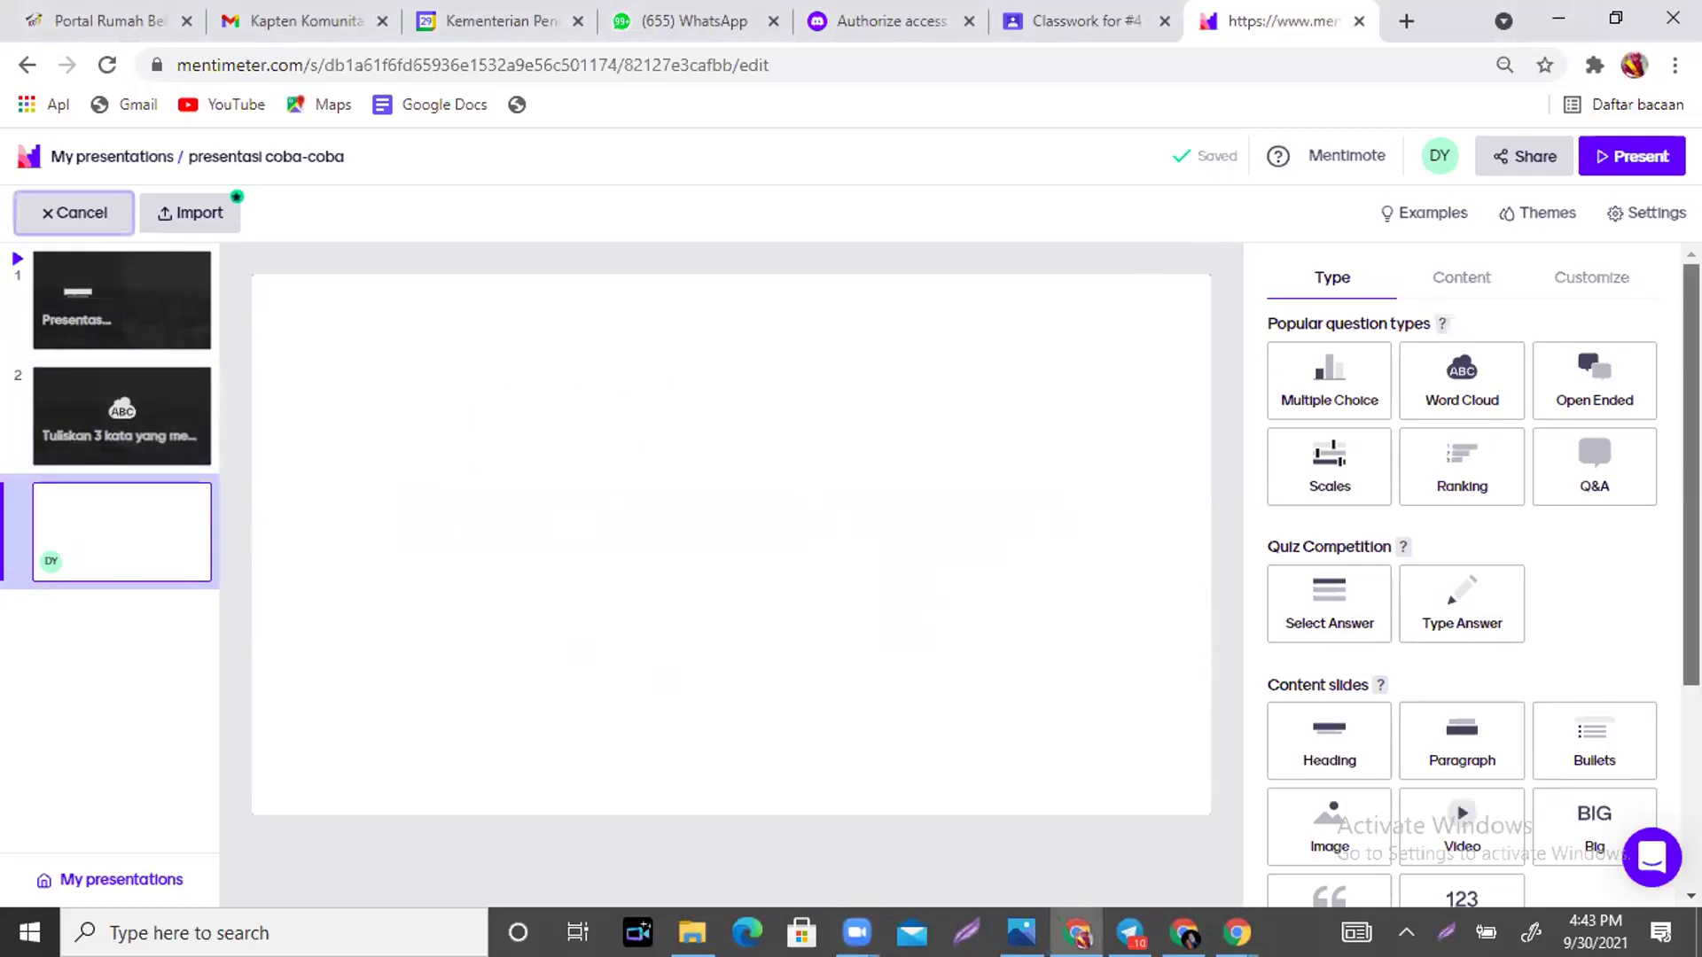
scroll(1462, 576, "down", 1)
scroll(1595, 416, "up", 1)
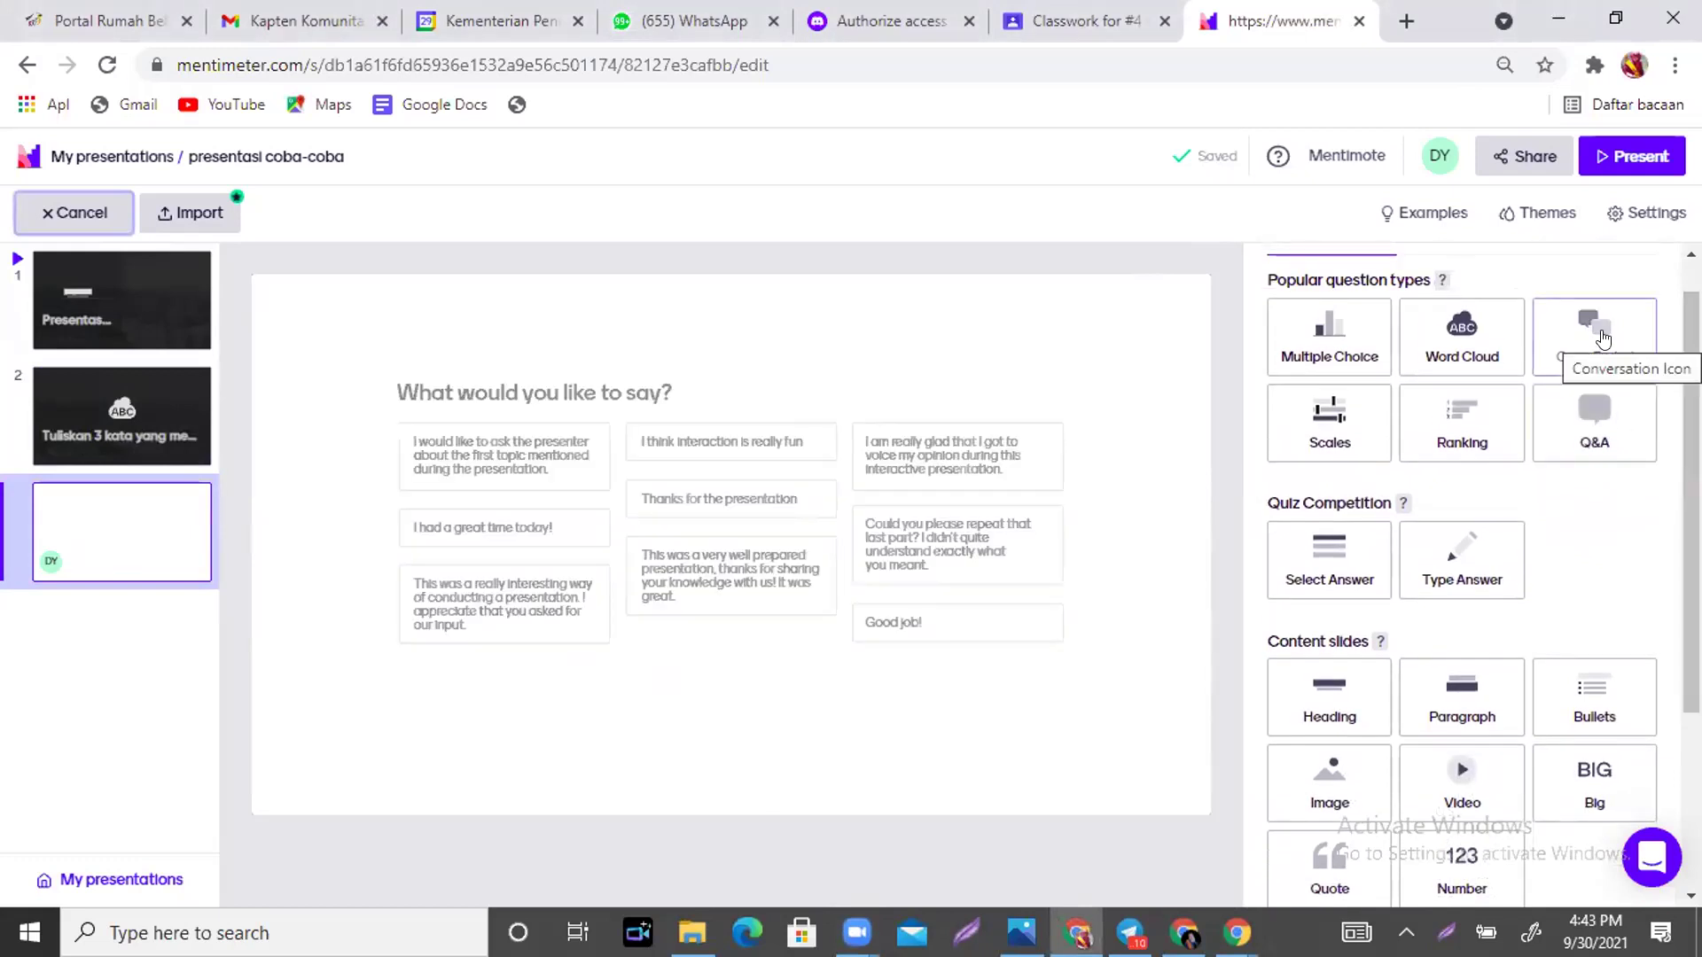
left_click(1602, 337)
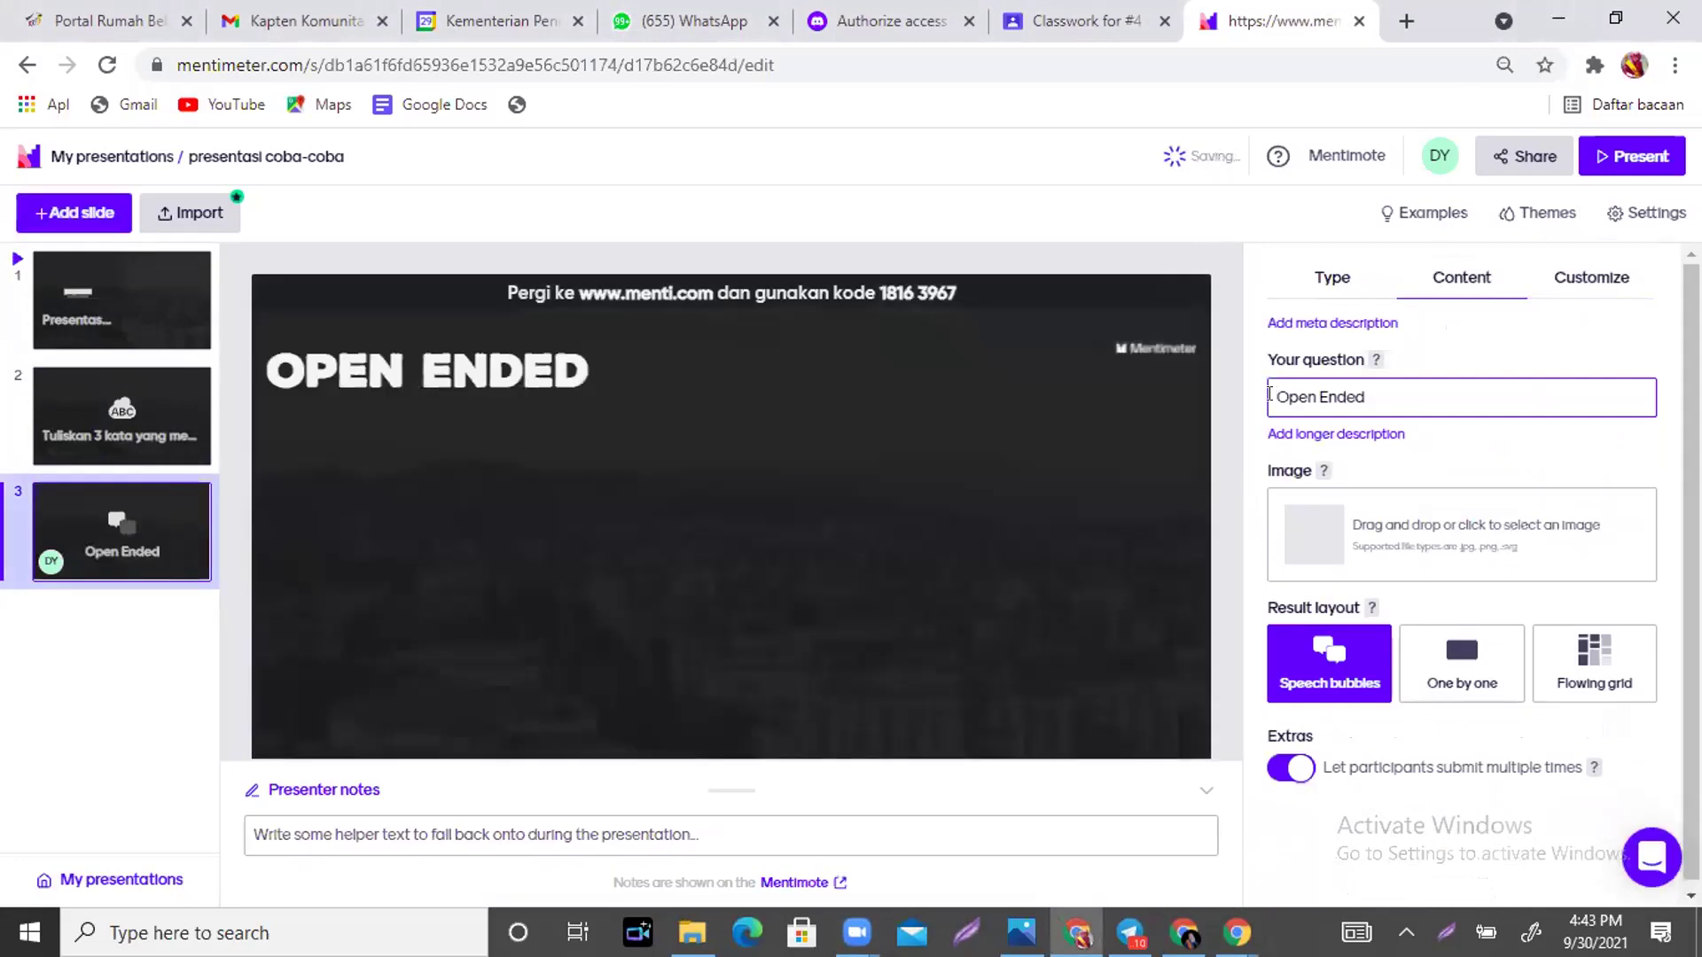
Set the open-ended slide's question to "Pernahkah kalian mendengar ungkapan julid?".
left_click(1290, 395)
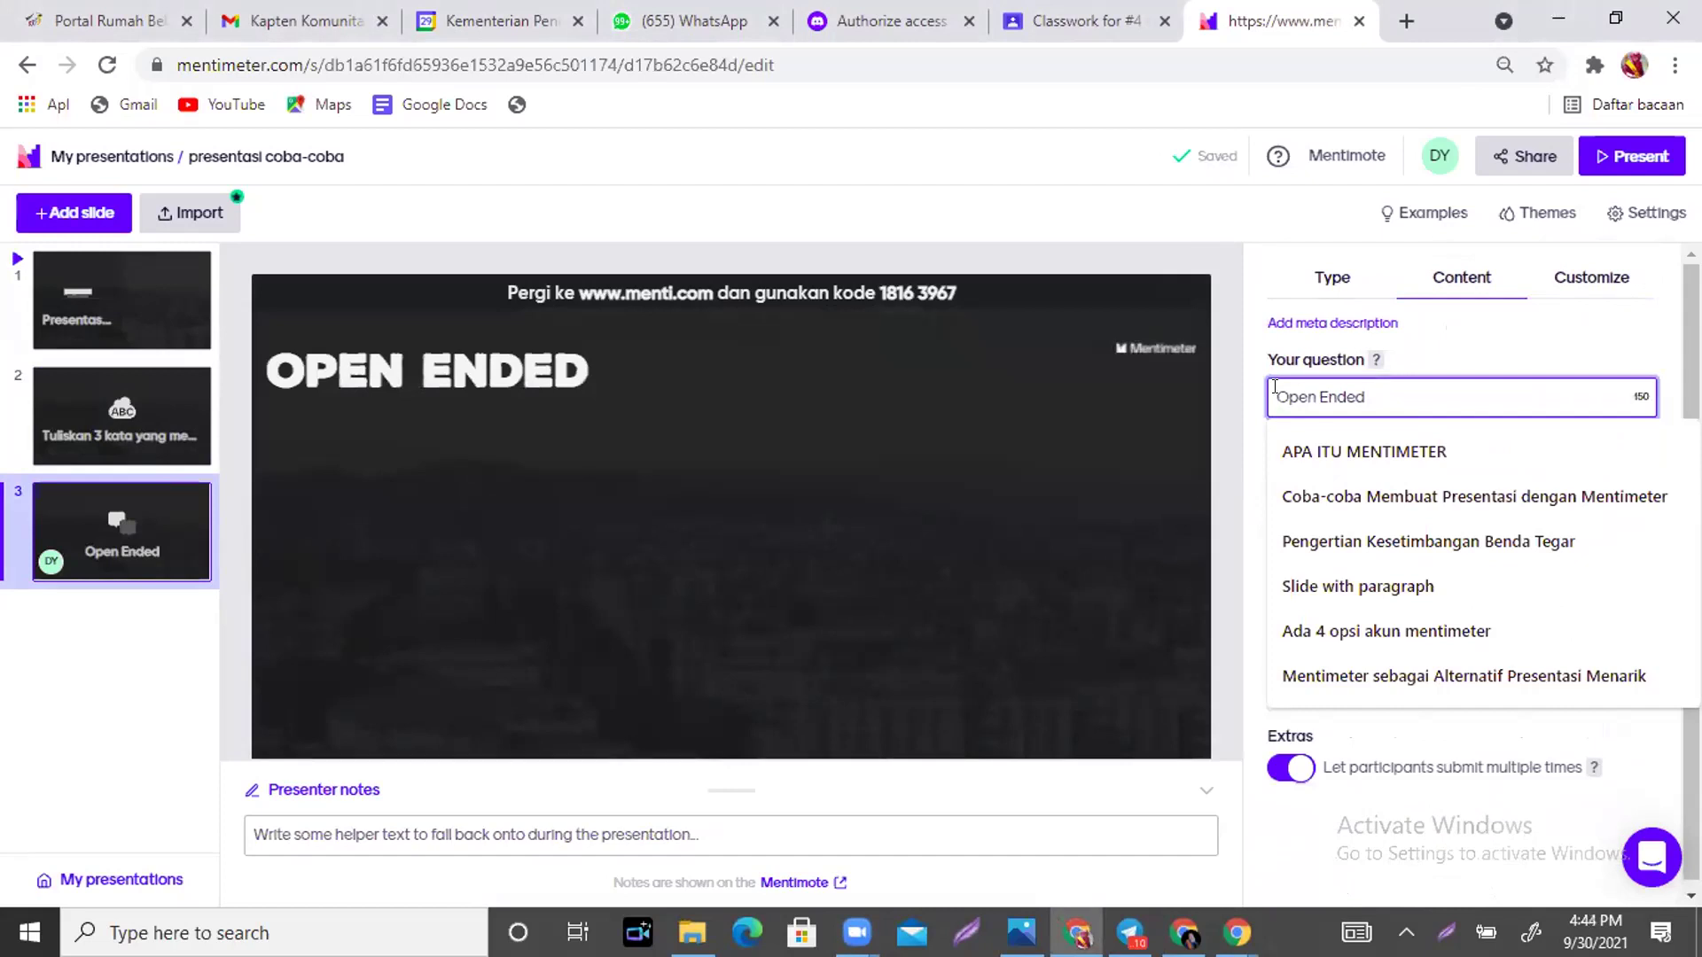
type("Pernahkah kalian mendengar ungkapan ")
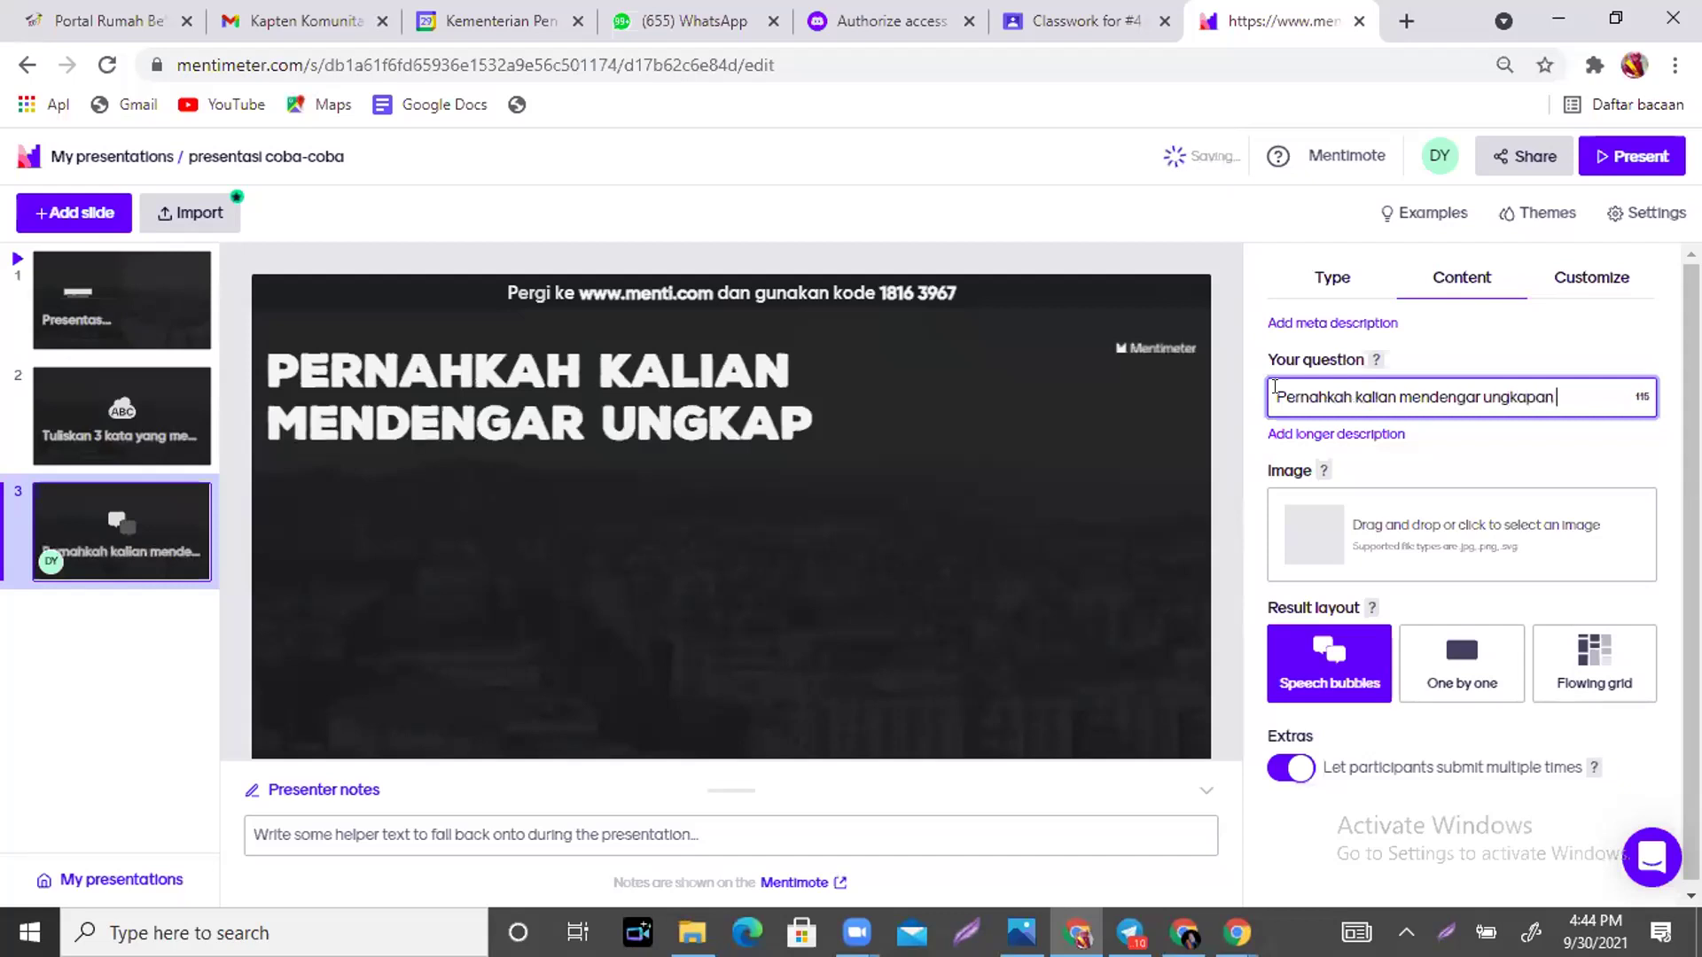
type("julid?")
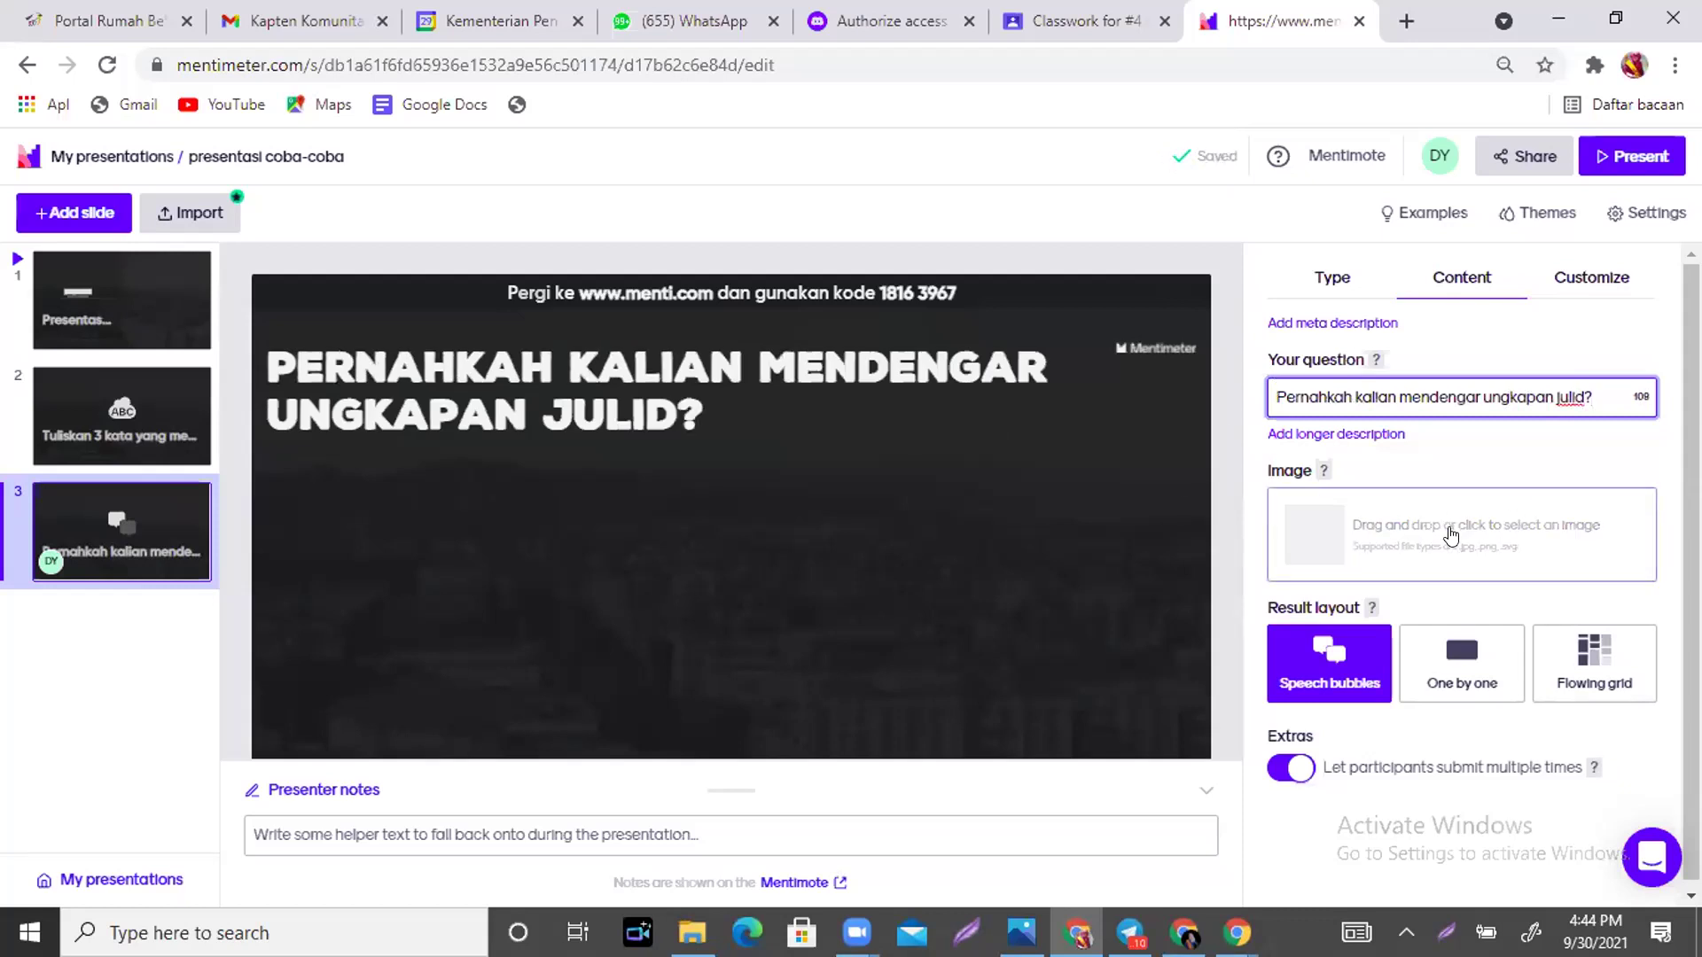
Set the open-ended slide's result layout to Flowing grid and dismiss the open Wi-Fi network list.
scroll(1444, 531, "down", 1)
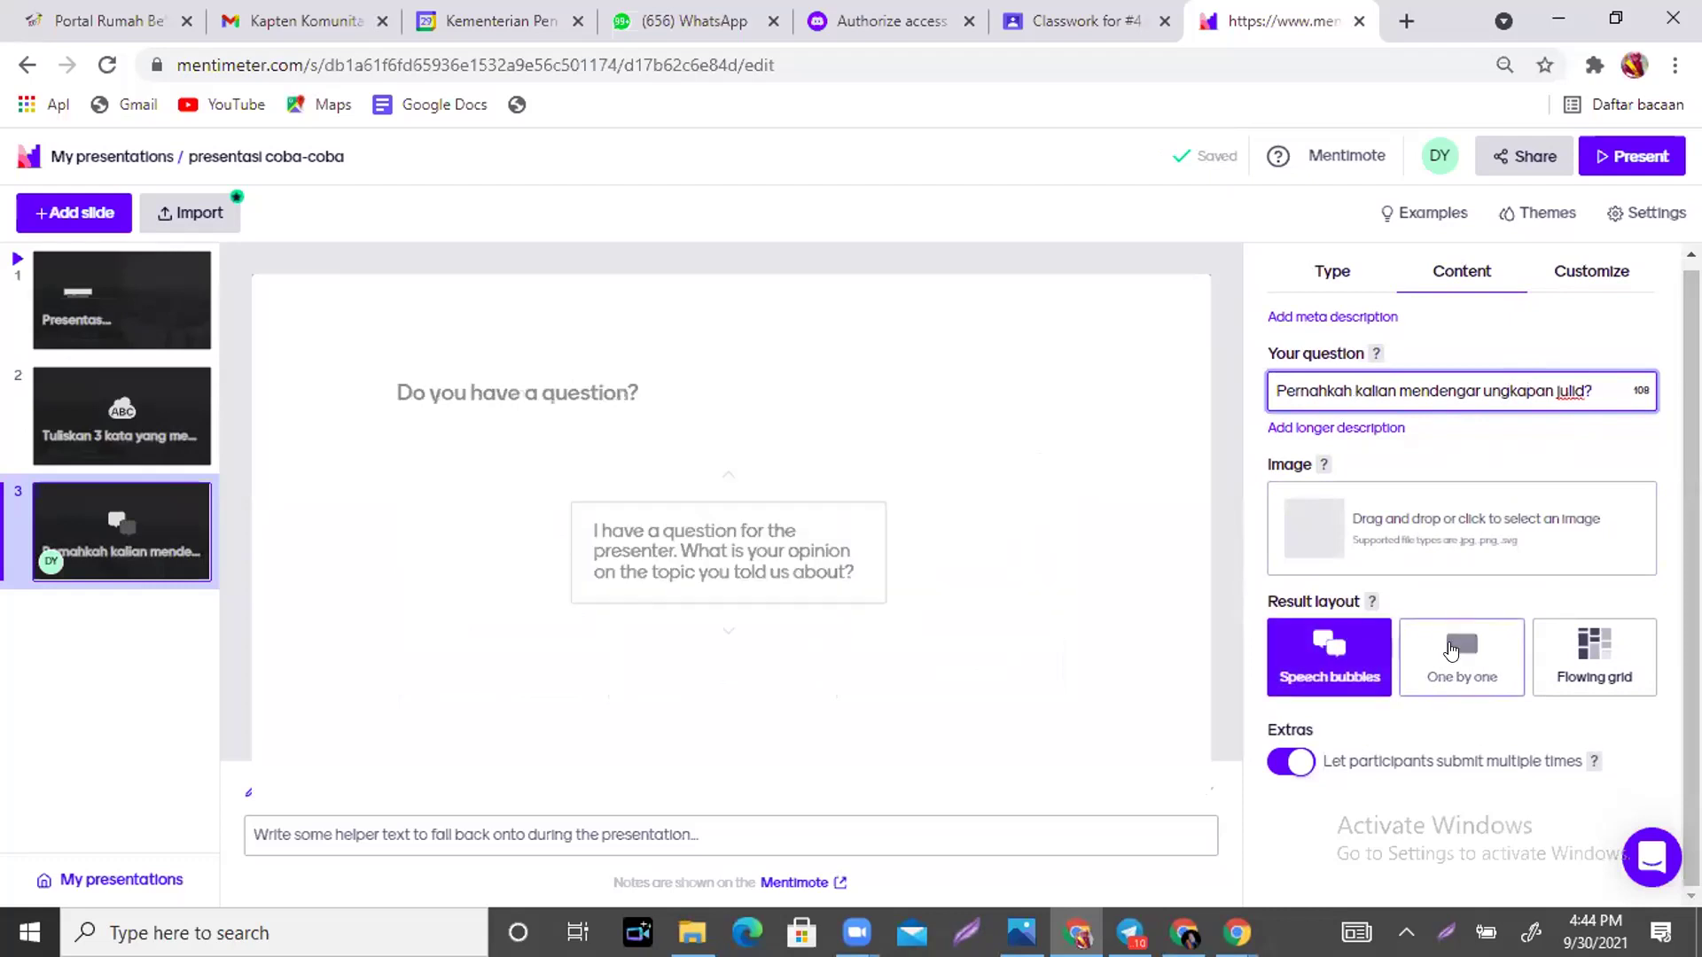
left_click(1595, 642)
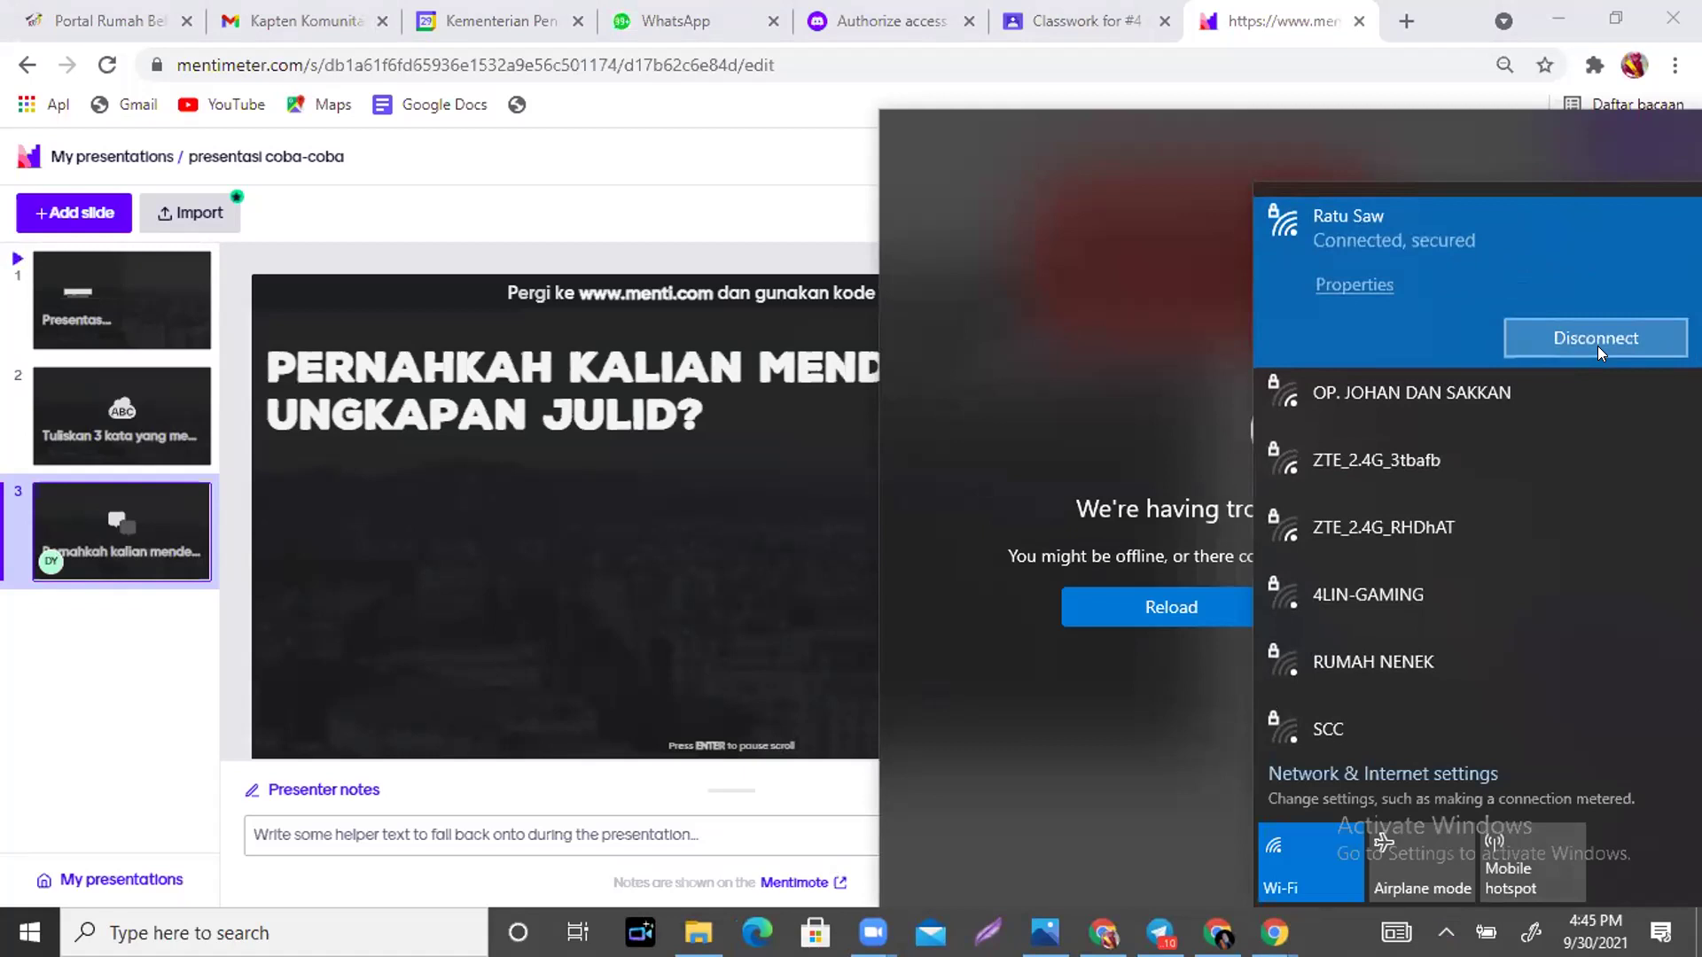
left_click(84, 674)
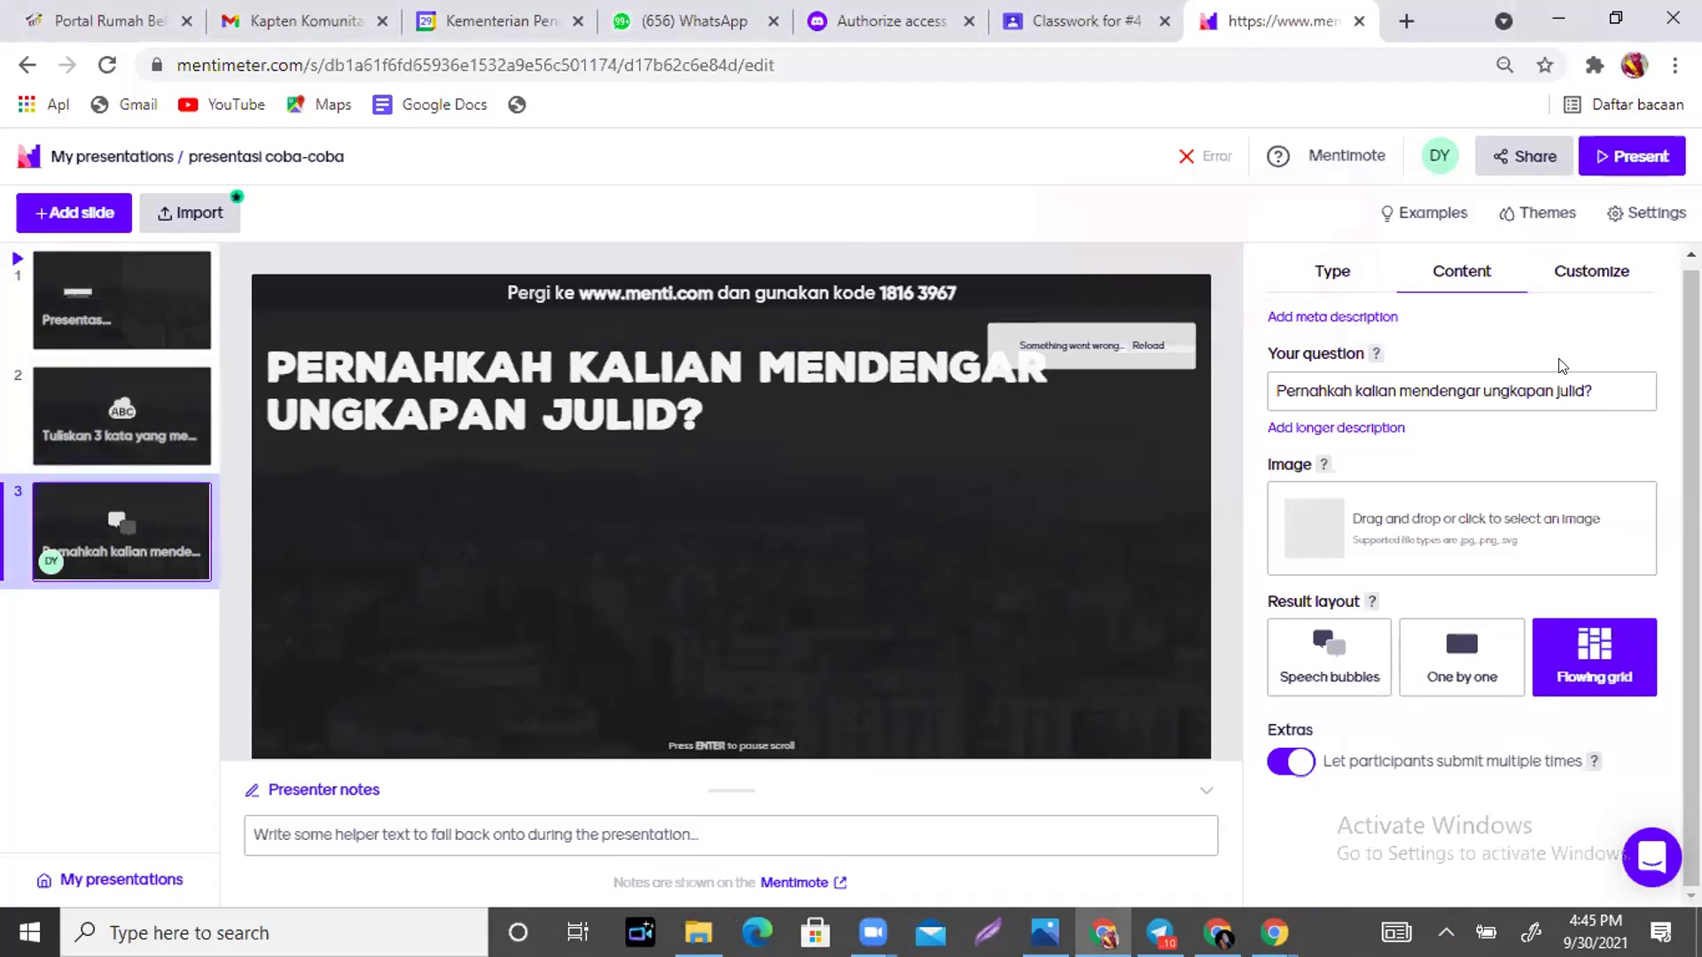
Start a fourth slide and review which question, quiz, content and advanced slide types the free plan still offers.
left_click(67, 216)
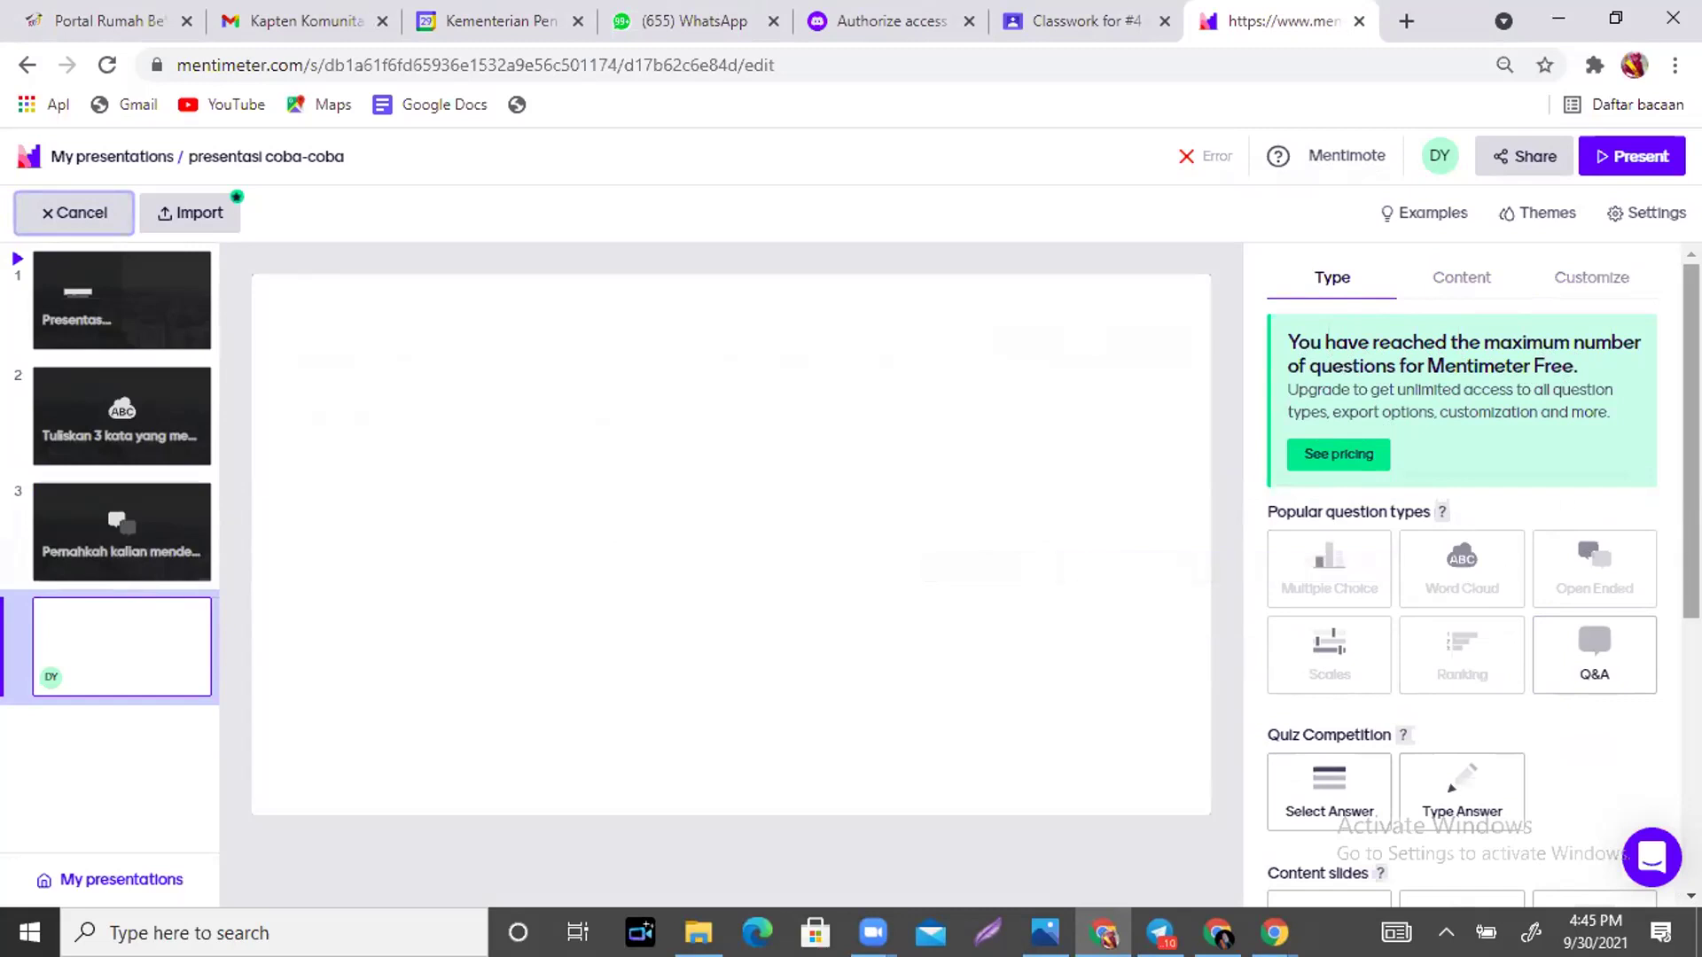
scroll(1386, 470, "down", 2)
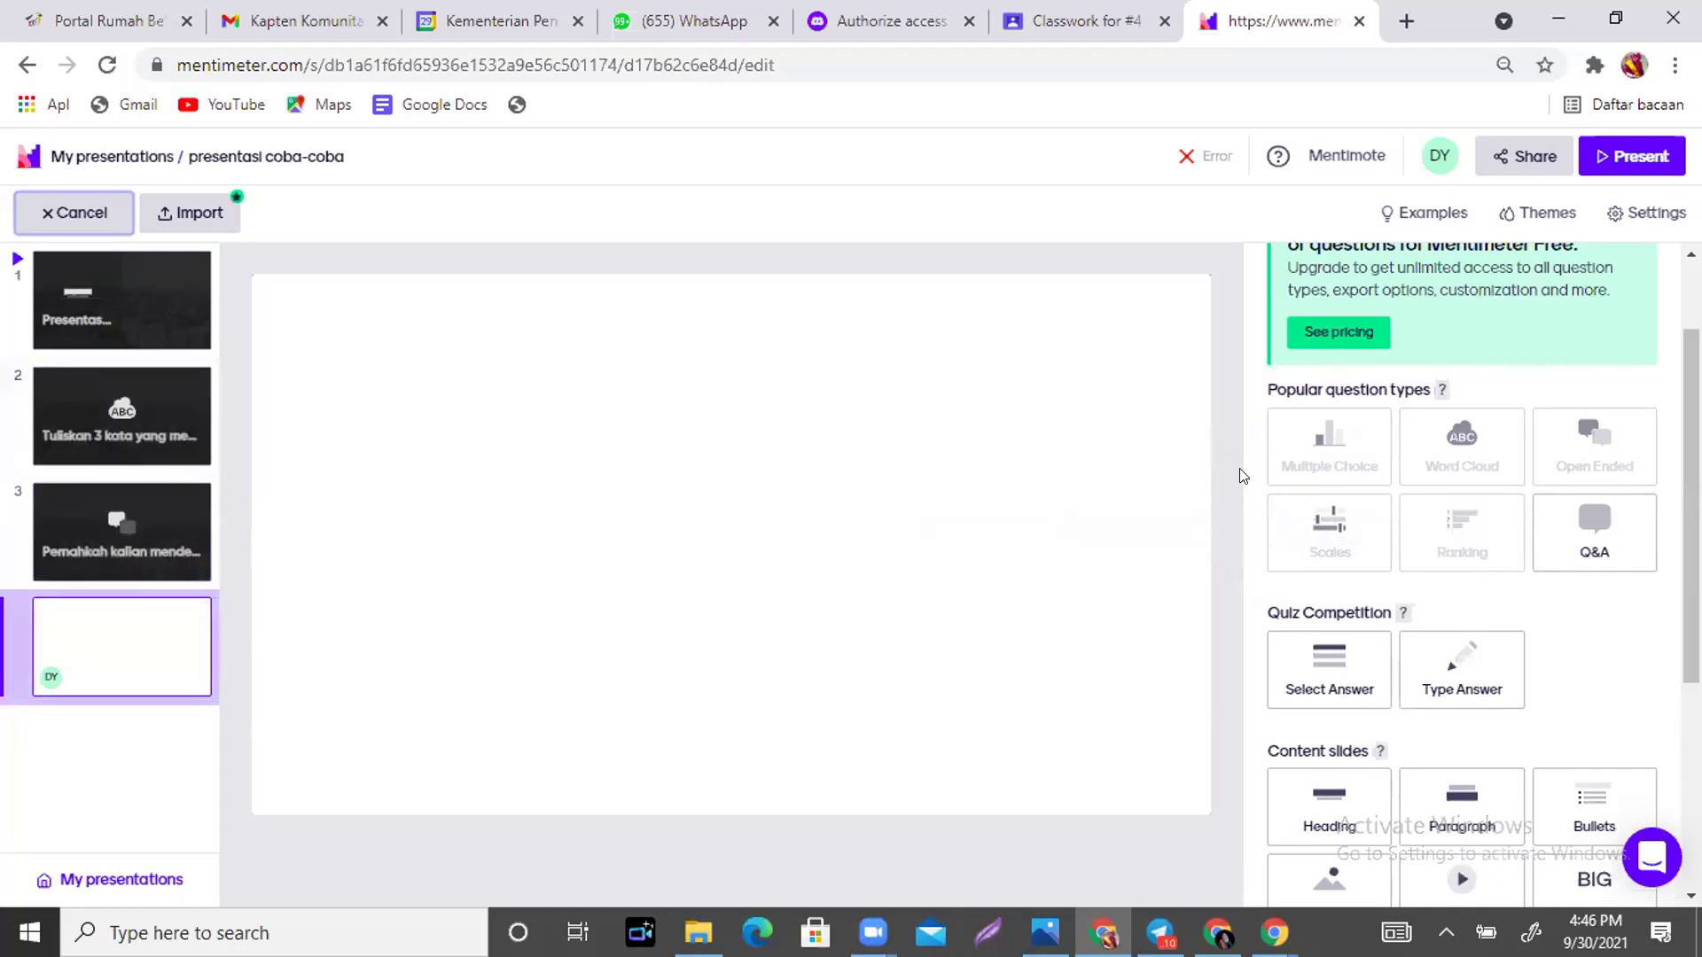
scroll(1463, 532, "down", 3)
scroll(1563, 448, "down", 1)
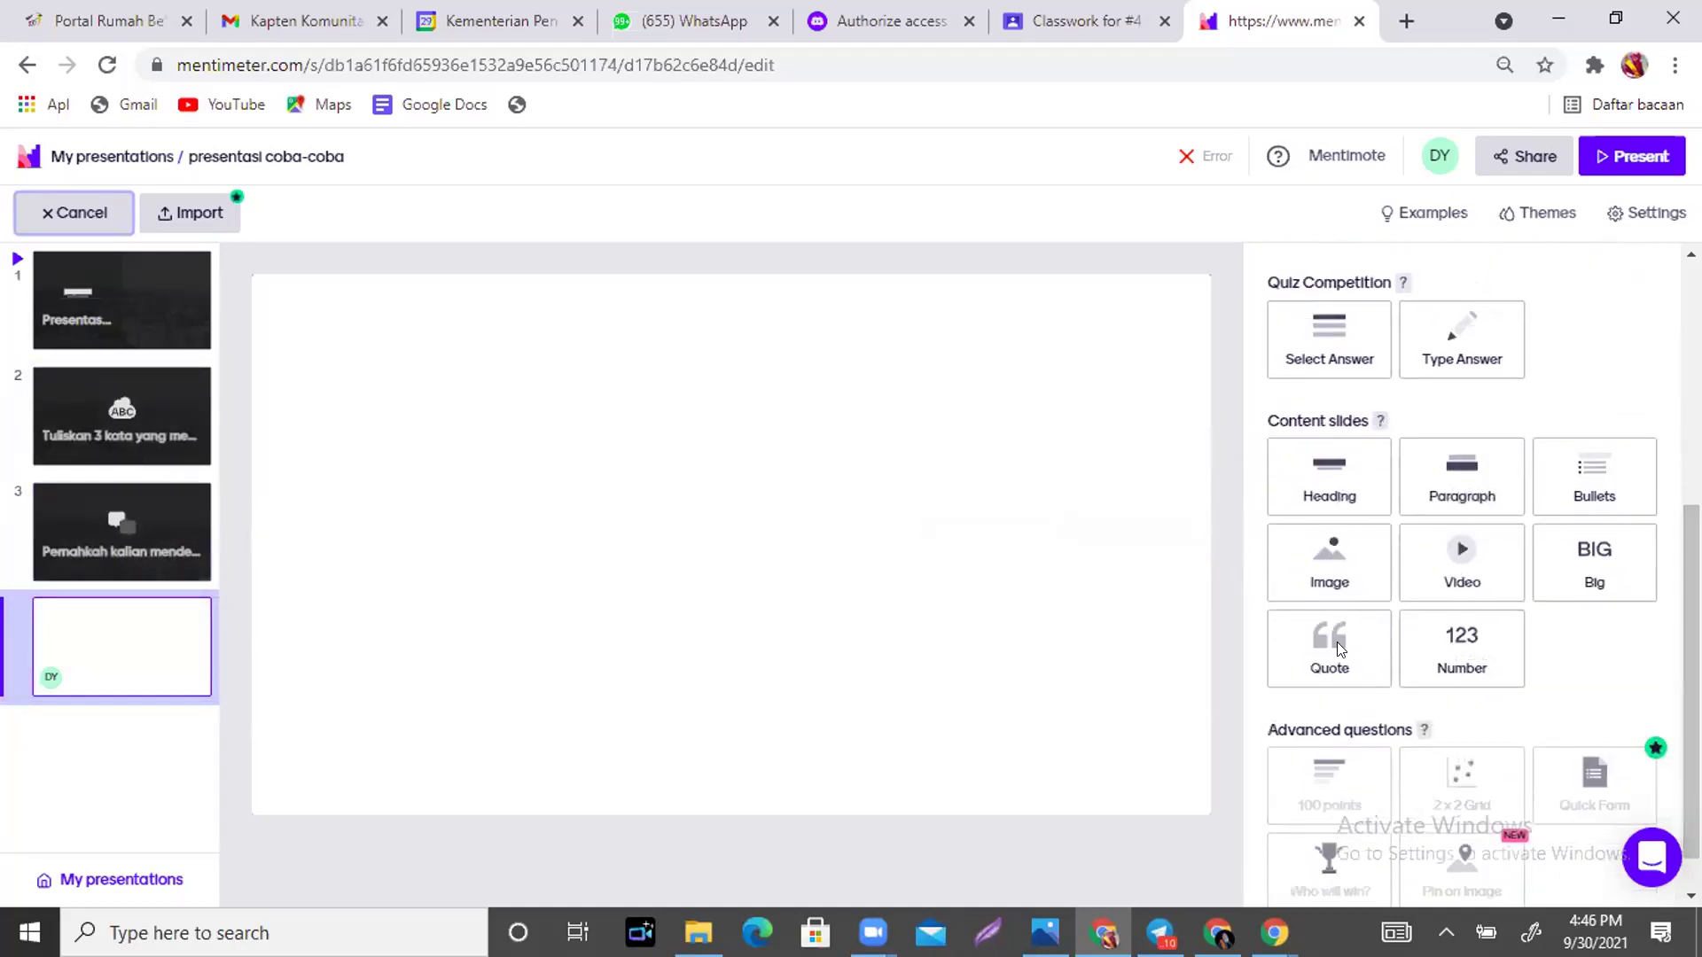
scroll(1565, 446, "up", 3)
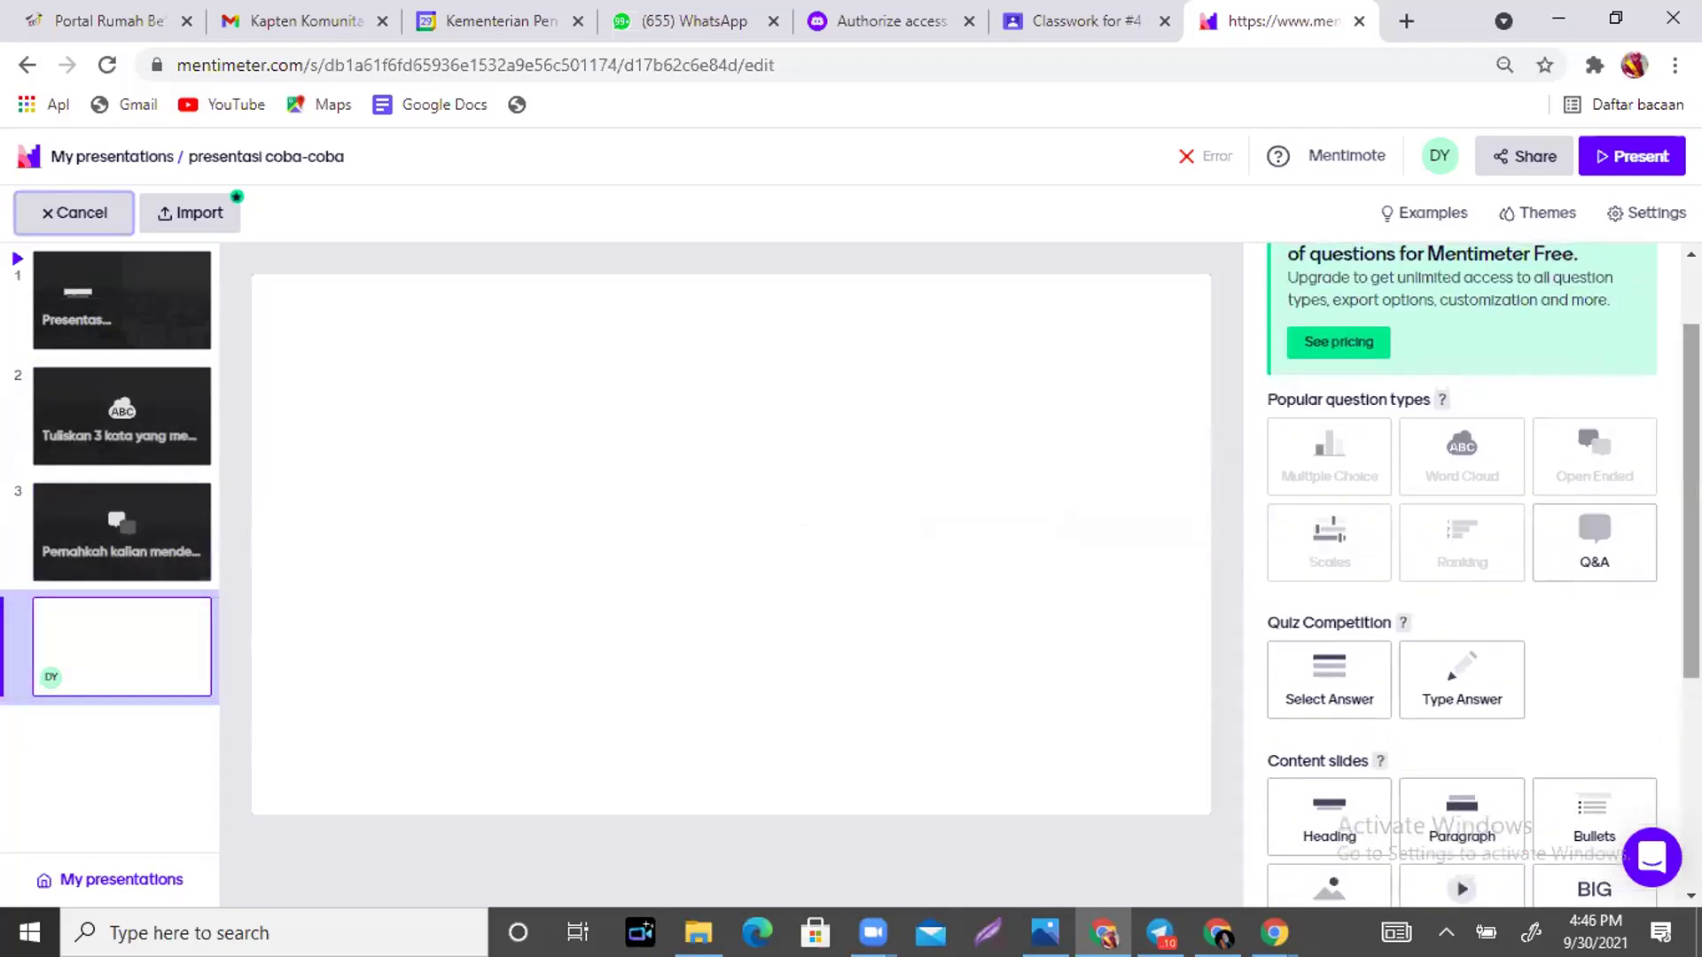
scroll(1565, 447, "down", 1)
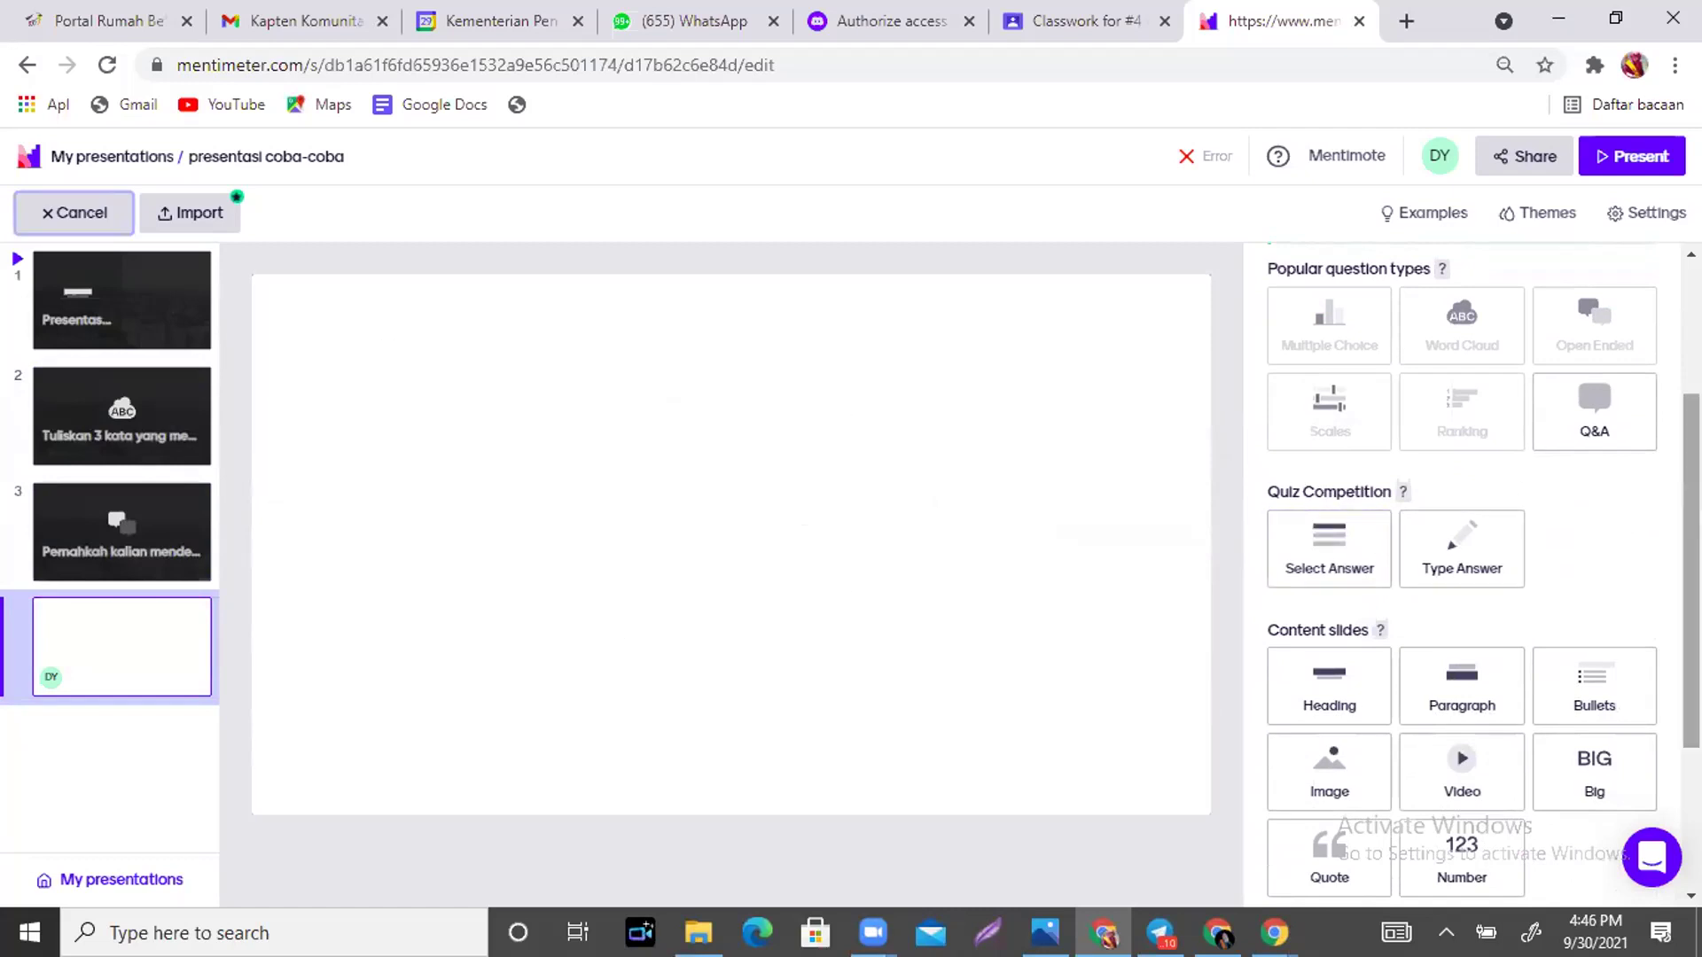
scroll(1463, 576, "down", 1)
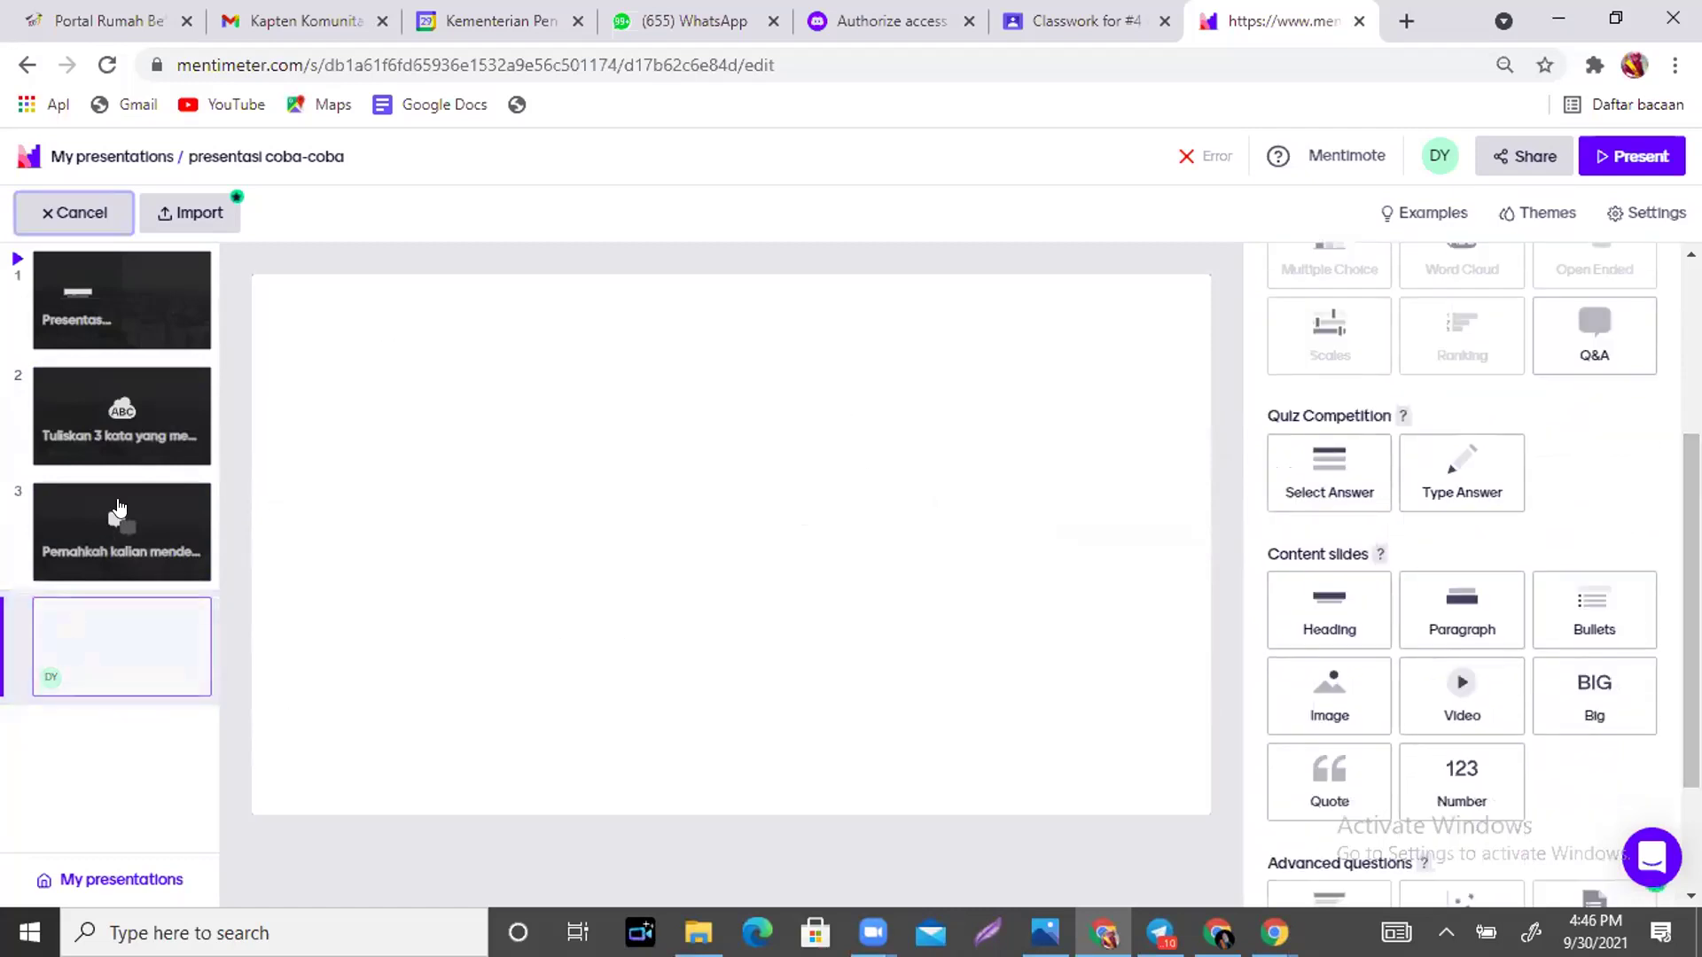
Return to the open-ended slide and start a new fourth slide after it, showing the available content slide types.
left_click(133, 532)
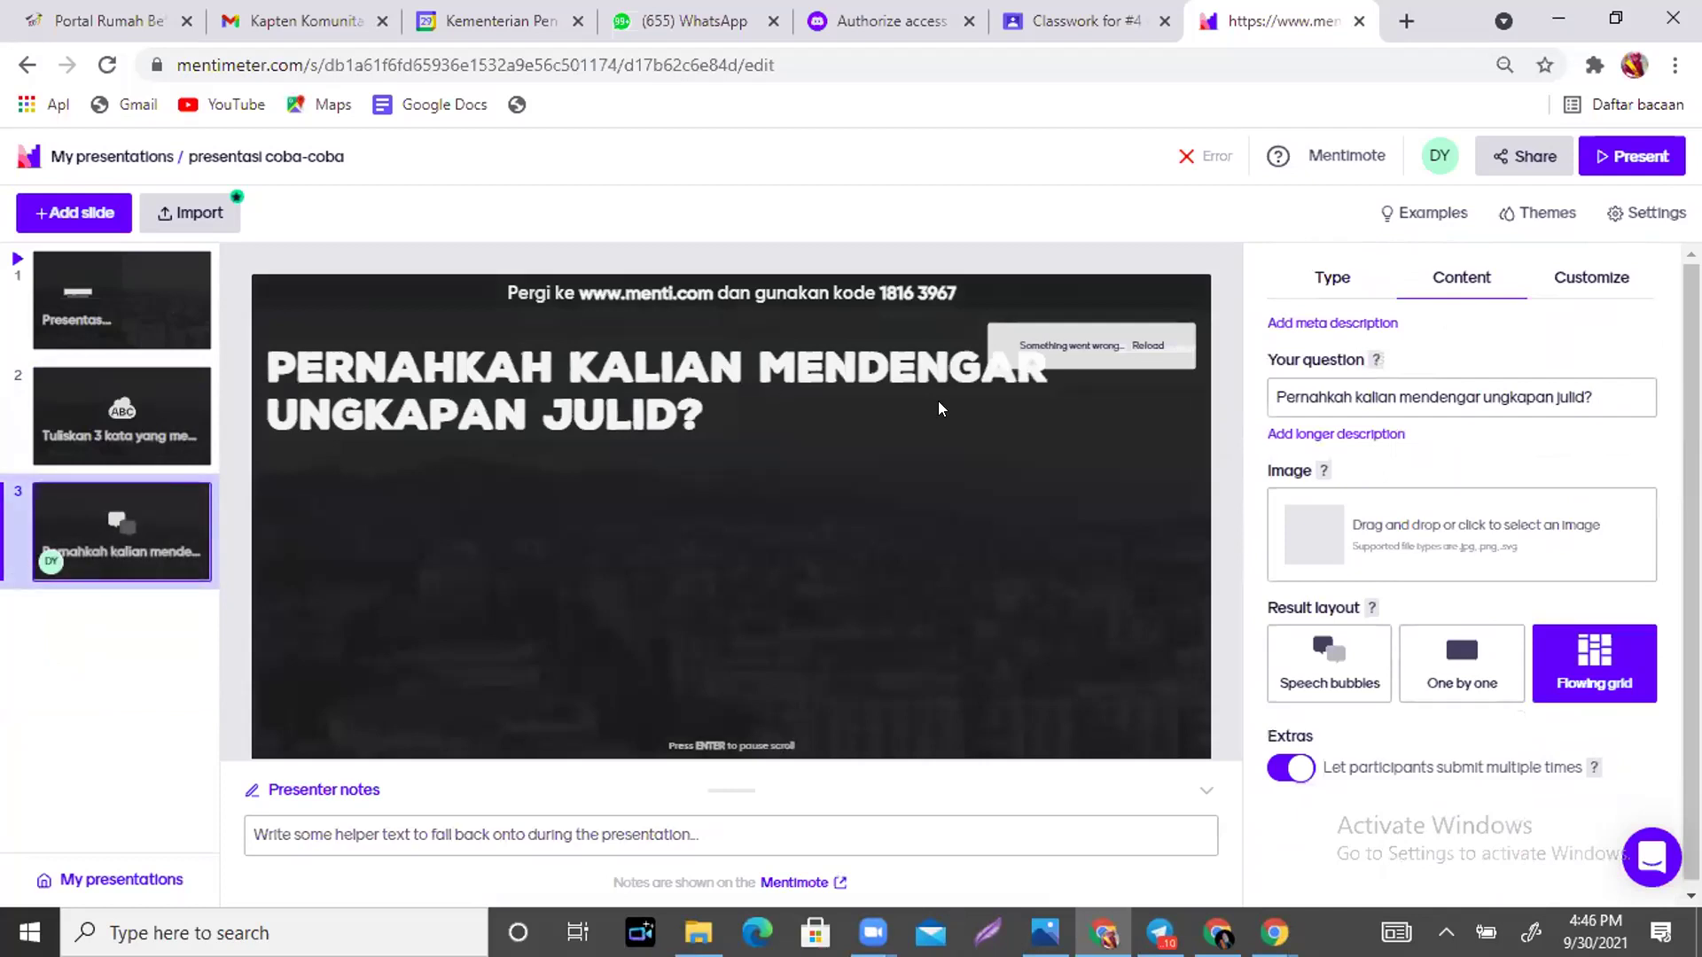
left_click(76, 213)
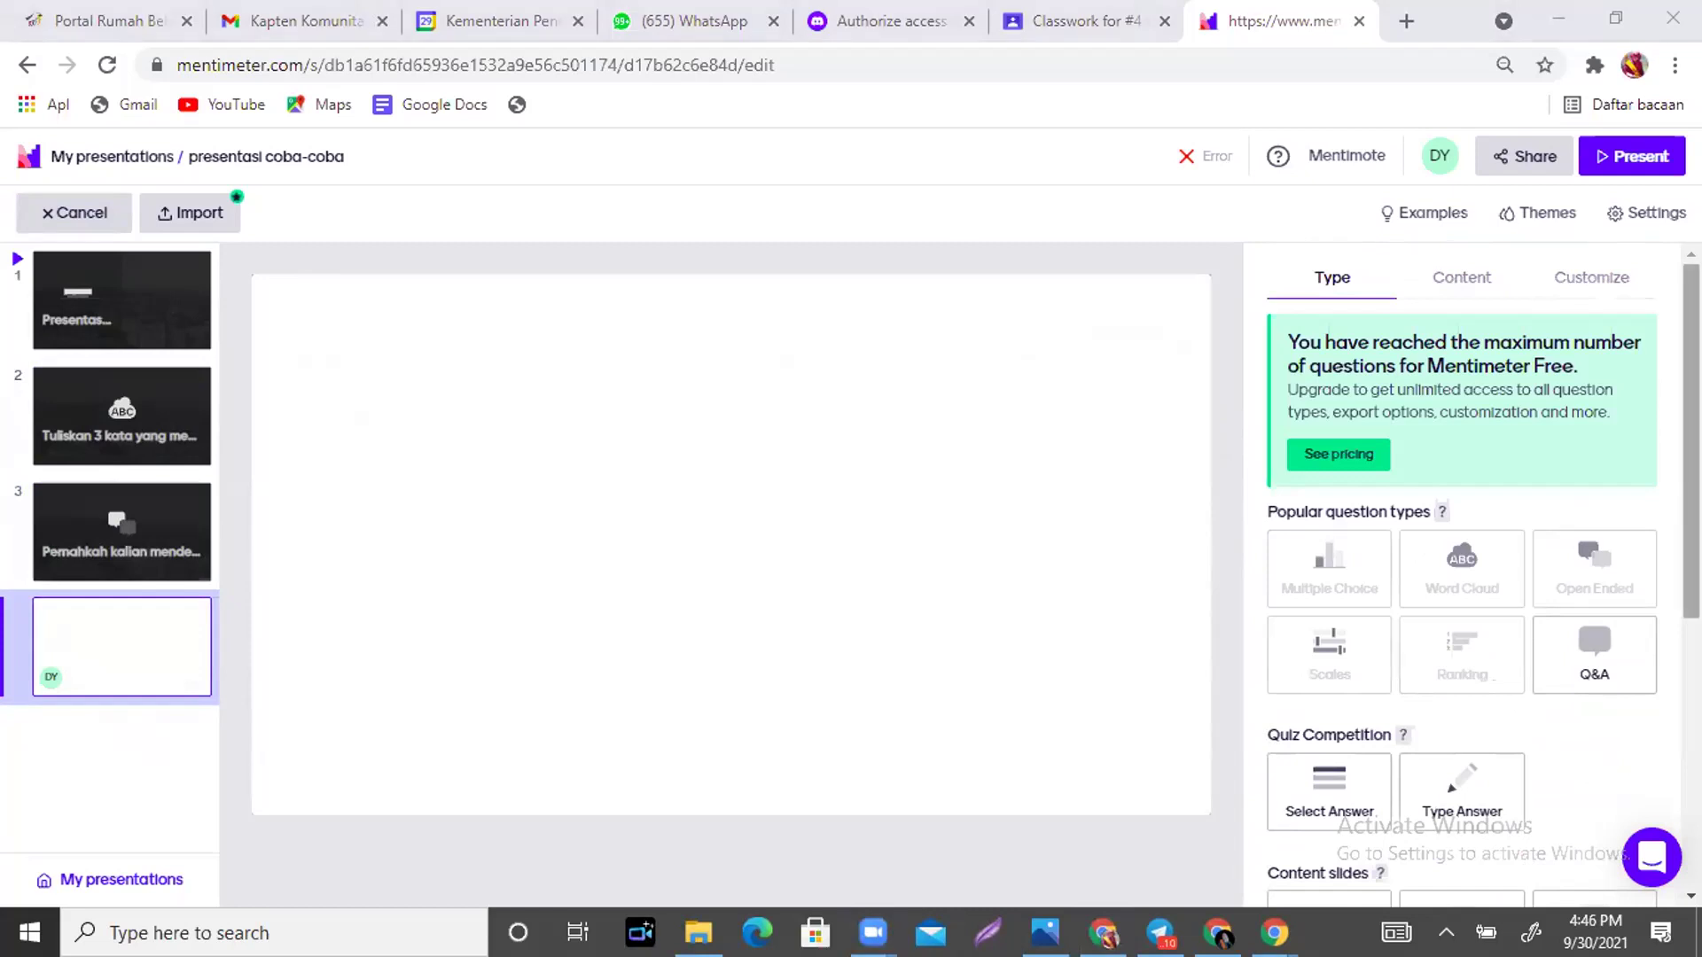
scroll(1462, 576, "down", 1)
scroll(1282, 461, "down", 3)
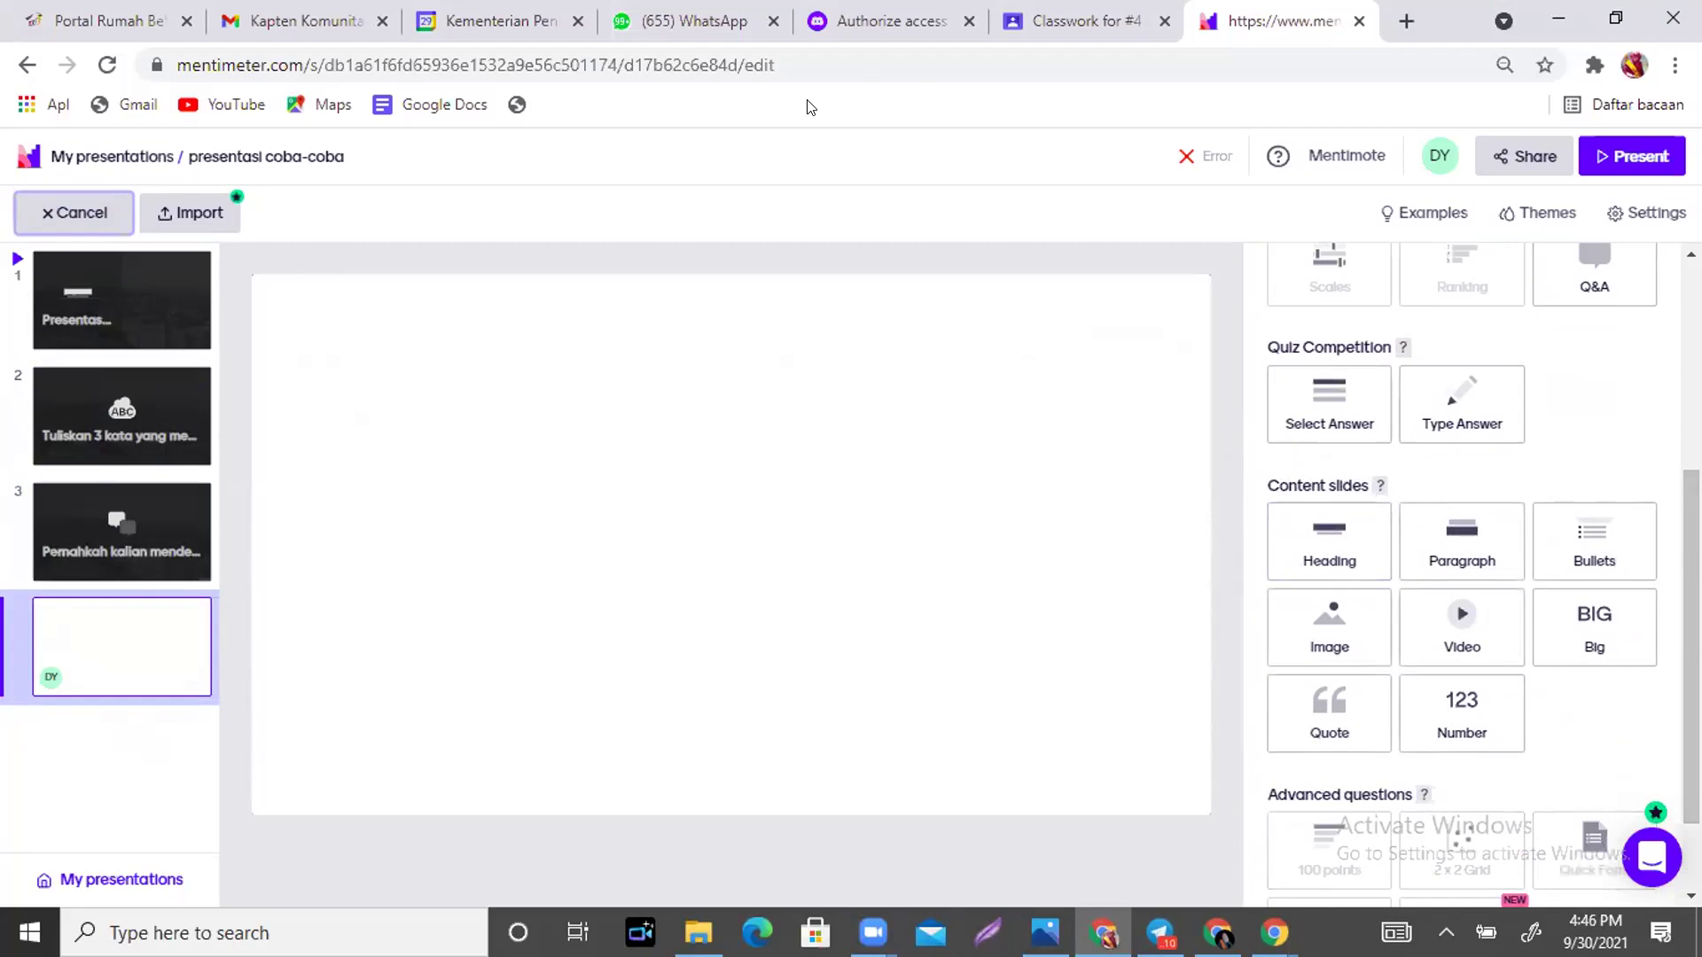
Circle the Content slides heading in red, number its types from Heading to Number as 1 to 8, and clear the markings.
mouse_move(1418, 461)
left_mouse_down()
mouse_move(1276, 487)
mouse_move(1389, 483)
mouse_move(1416, 447)
left_mouse_up()
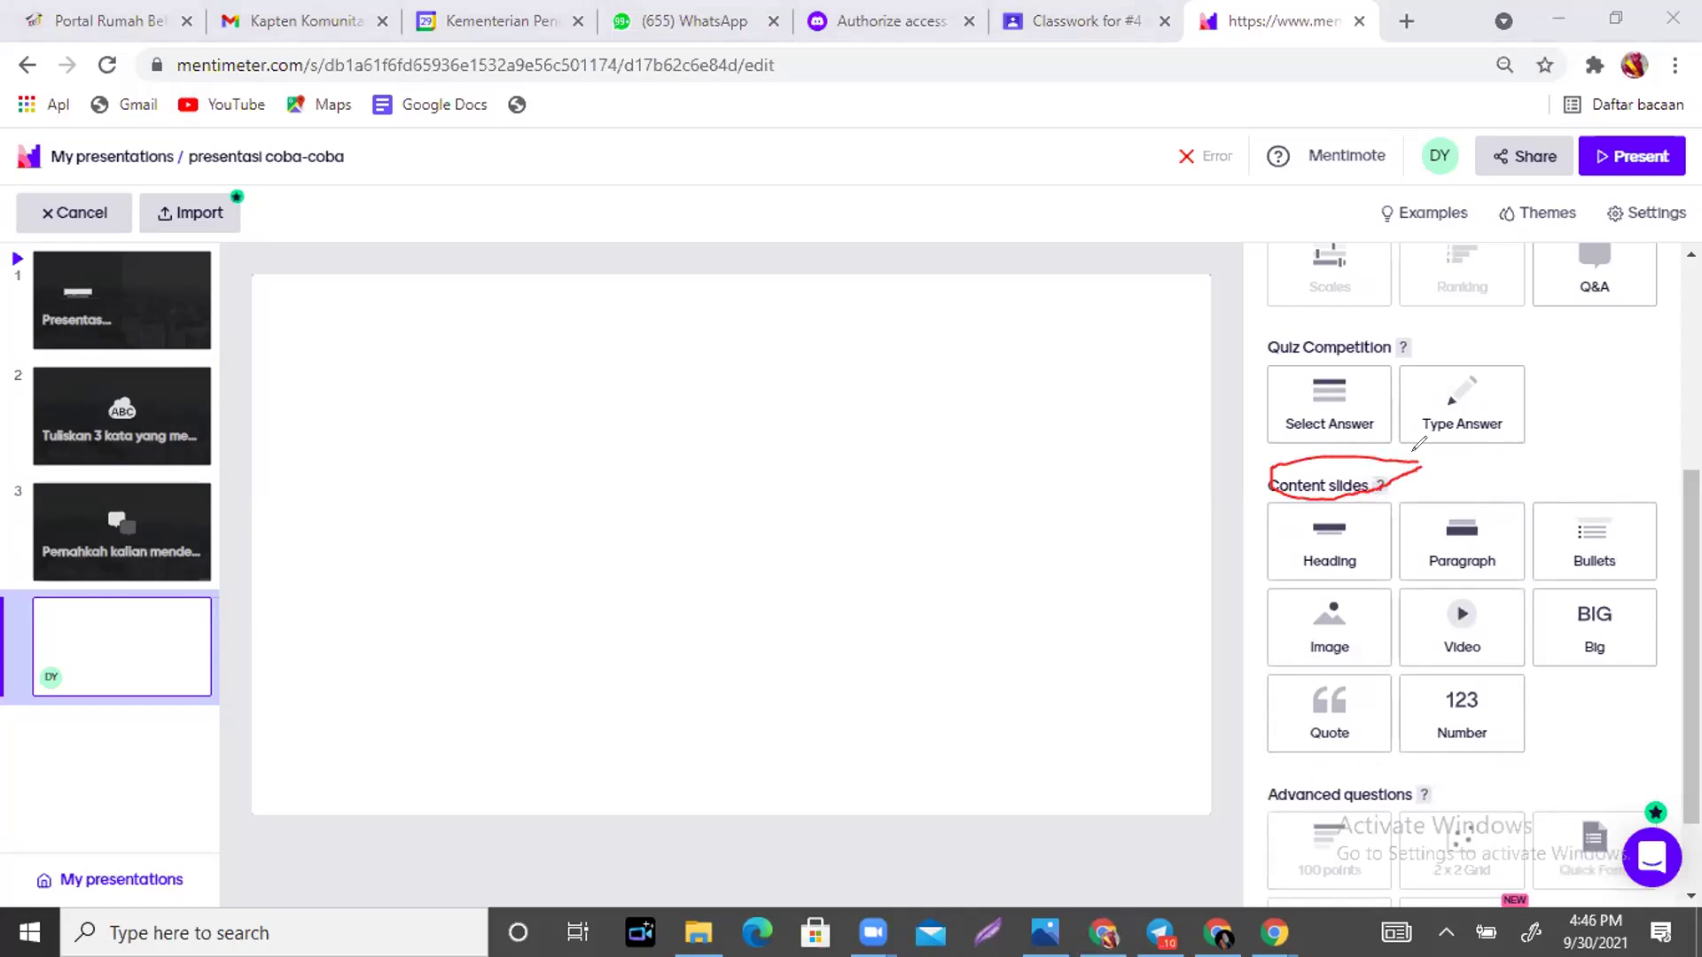
mouse_move(1263, 530)
left_mouse_down()
mouse_move(1273, 564)
mouse_move(1280, 542)
left_mouse_up()
mouse_move(1396, 537)
left_mouse_down()
mouse_move(1403, 510)
mouse_move(1394, 569)
mouse_move(1418, 562)
left_mouse_up()
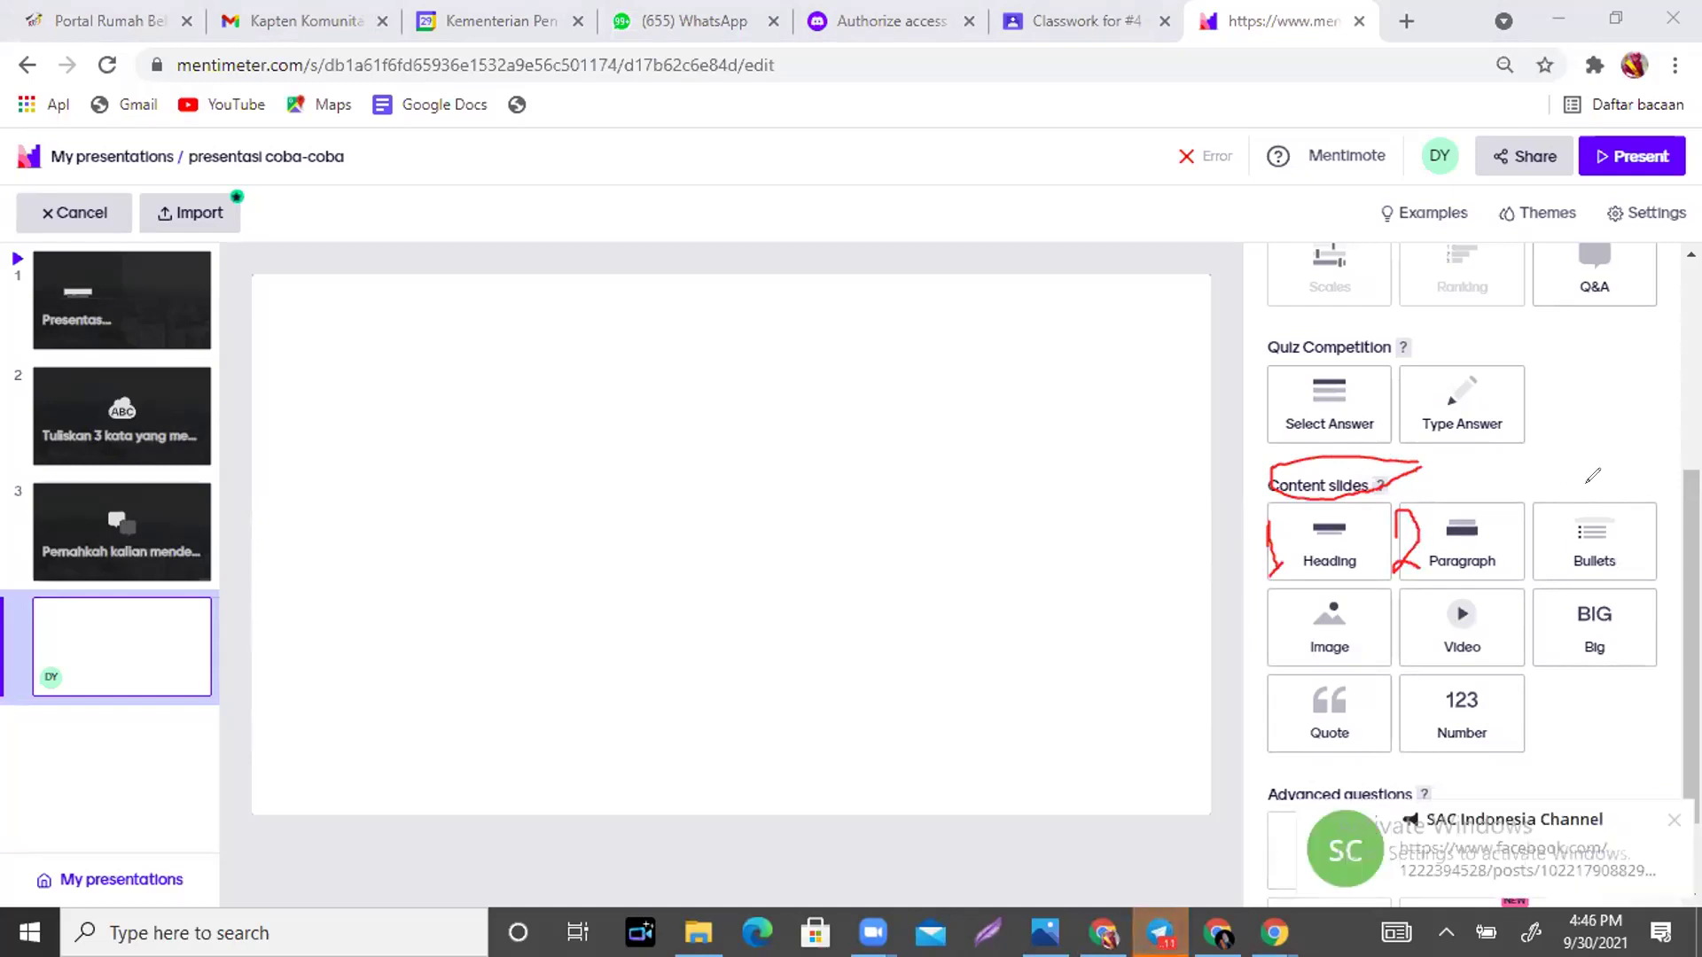
mouse_move(1536, 517)
left_mouse_down()
mouse_move(1562, 507)
mouse_move(1570, 533)
mouse_move(1546, 563)
left_mouse_up()
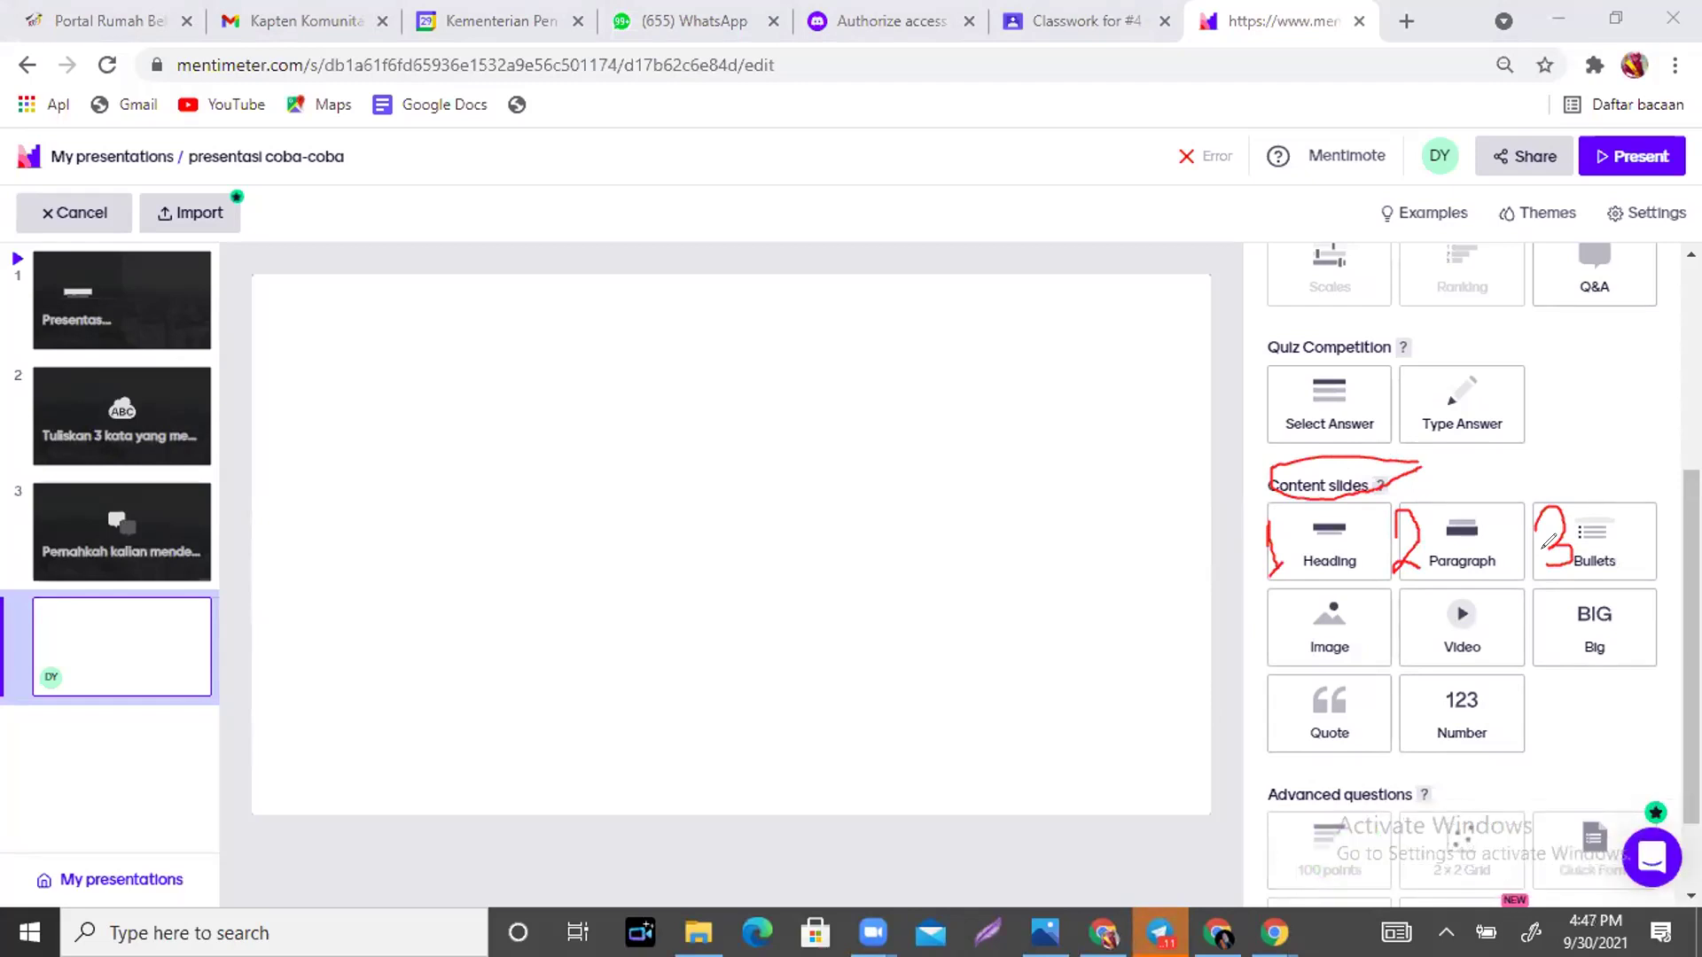
left_click_drag(1543, 546, 1547, 564)
mouse_move(1274, 599)
left_mouse_down()
mouse_move(1238, 637)
mouse_move(1272, 624)
mouse_move(1272, 644)
left_mouse_up()
left_click_drag(1396, 606, 1396, 628)
mouse_move(1397, 605)
left_mouse_down()
mouse_move(1412, 603)
mouse_move(1422, 652)
mouse_move(1398, 653)
left_mouse_up()
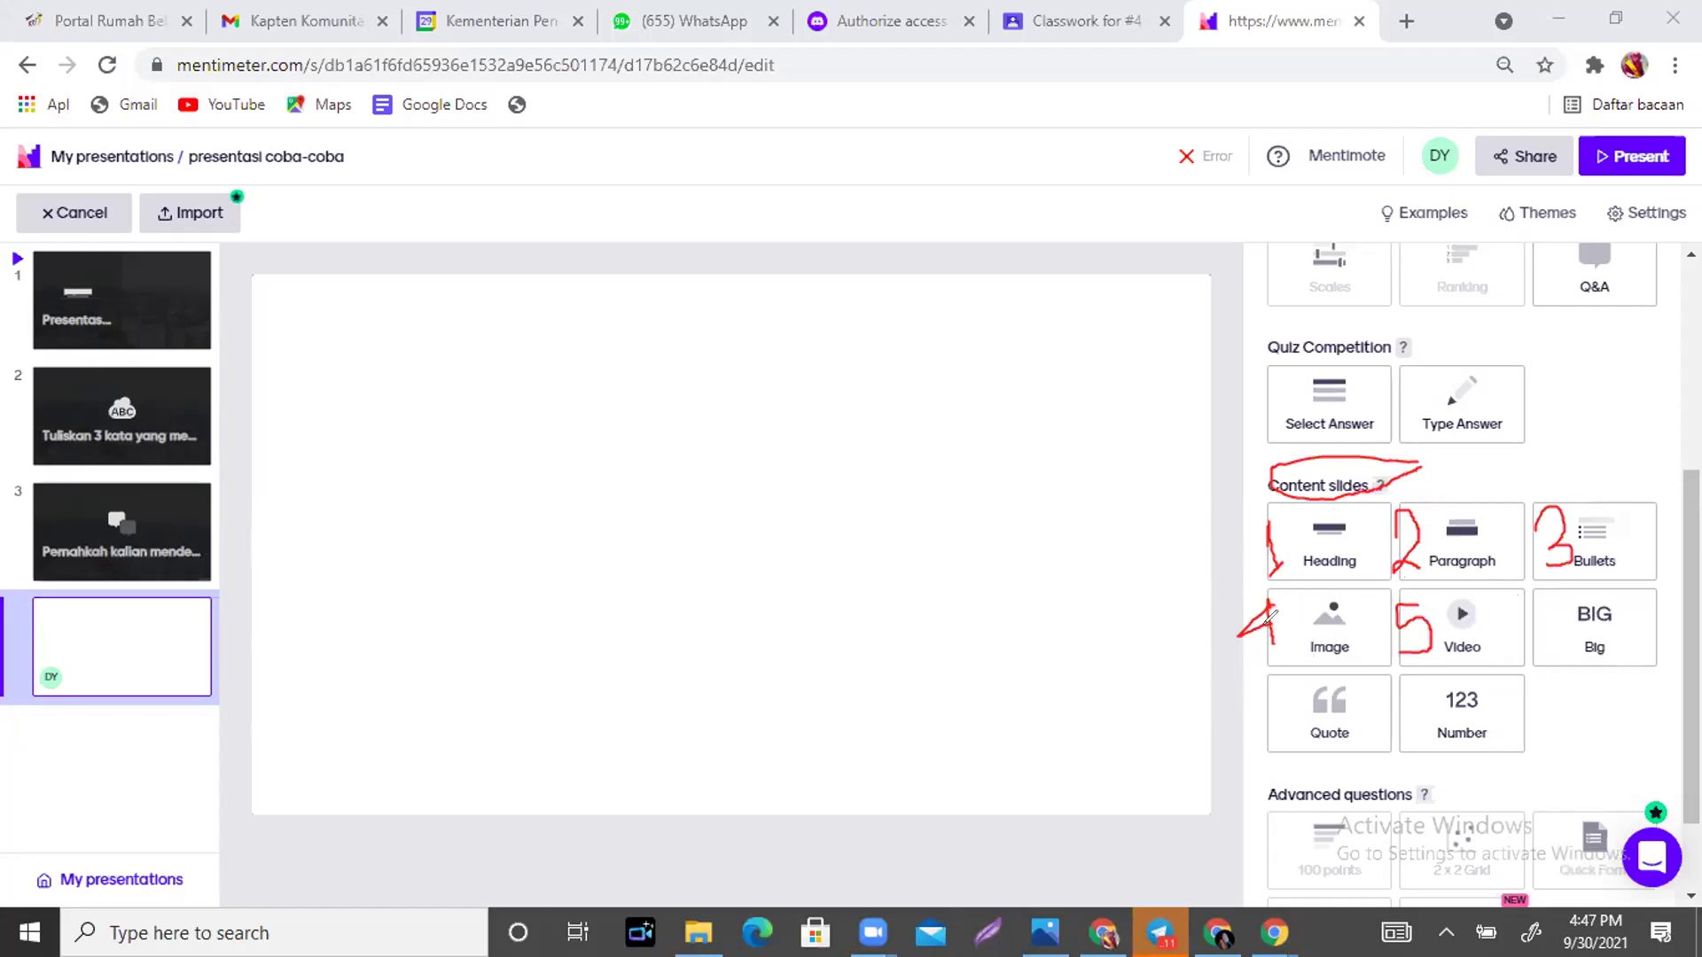
mouse_move(1553, 599)
left_mouse_down()
mouse_move(1531, 612)
mouse_move(1573, 625)
mouse_move(1540, 631)
left_mouse_up()
mouse_move(1258, 688)
left_mouse_down()
mouse_move(1281, 688)
mouse_move(1266, 722)
left_mouse_up()
left_click_drag(1511, 691, 1507, 702)
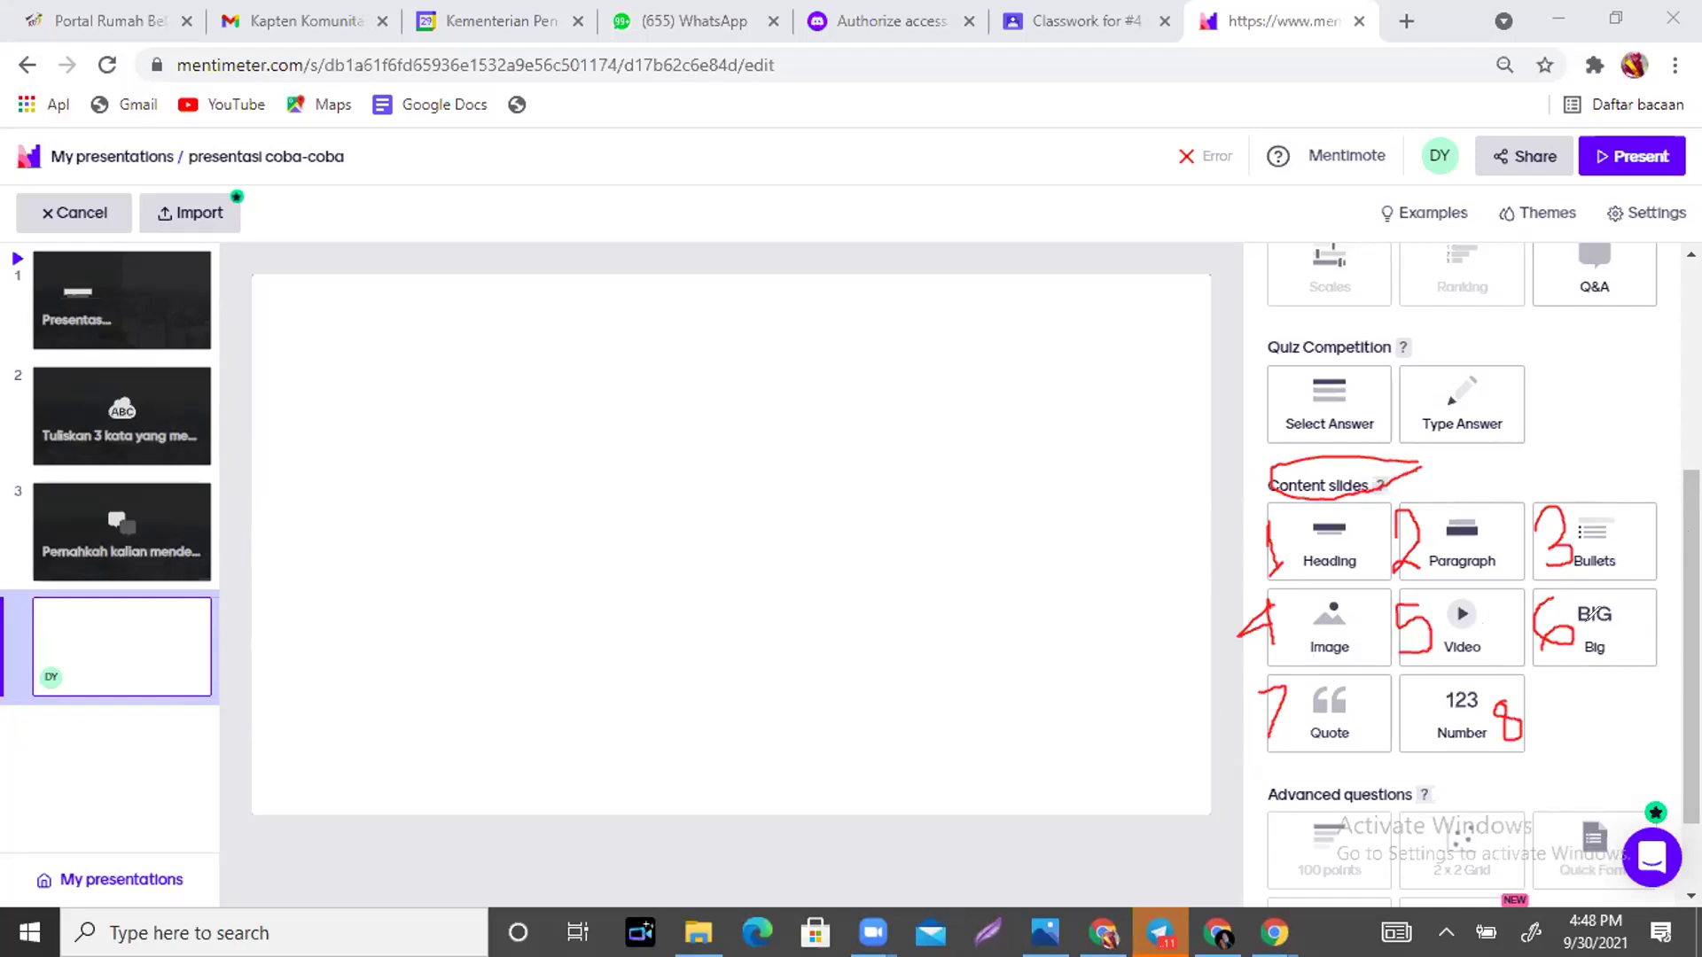
left_click(1328, 491)
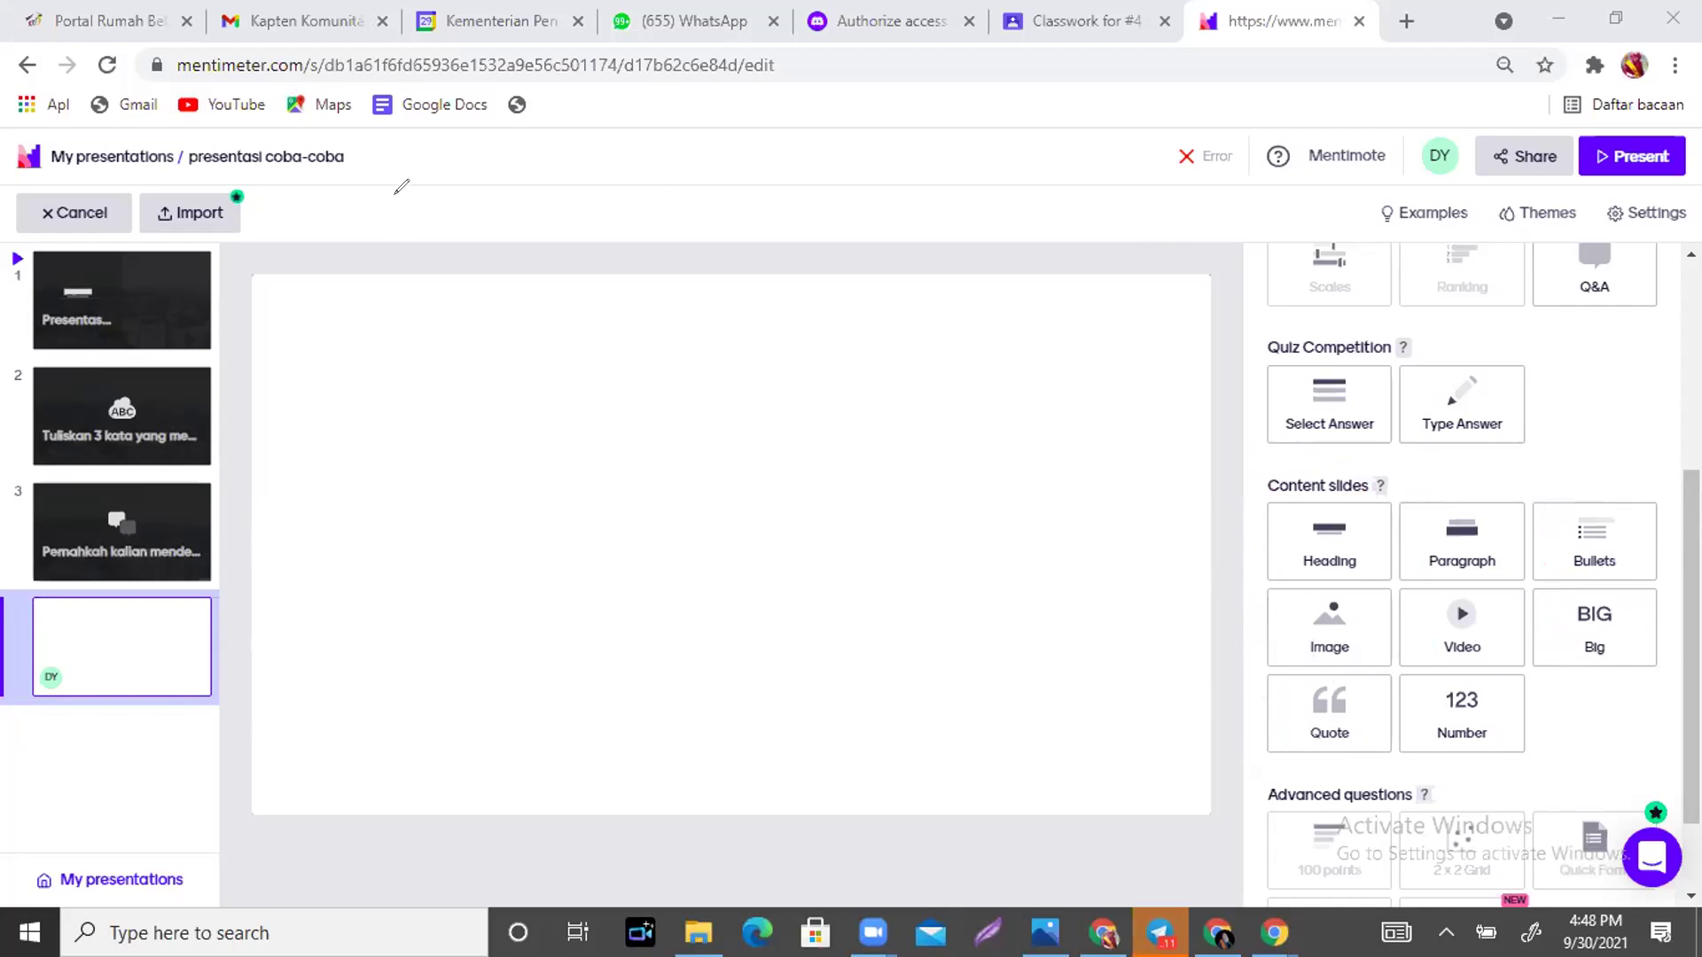
Make the fourth slide a Paragraph content slide and dismiss the update error message.
left_click(1338, 554)
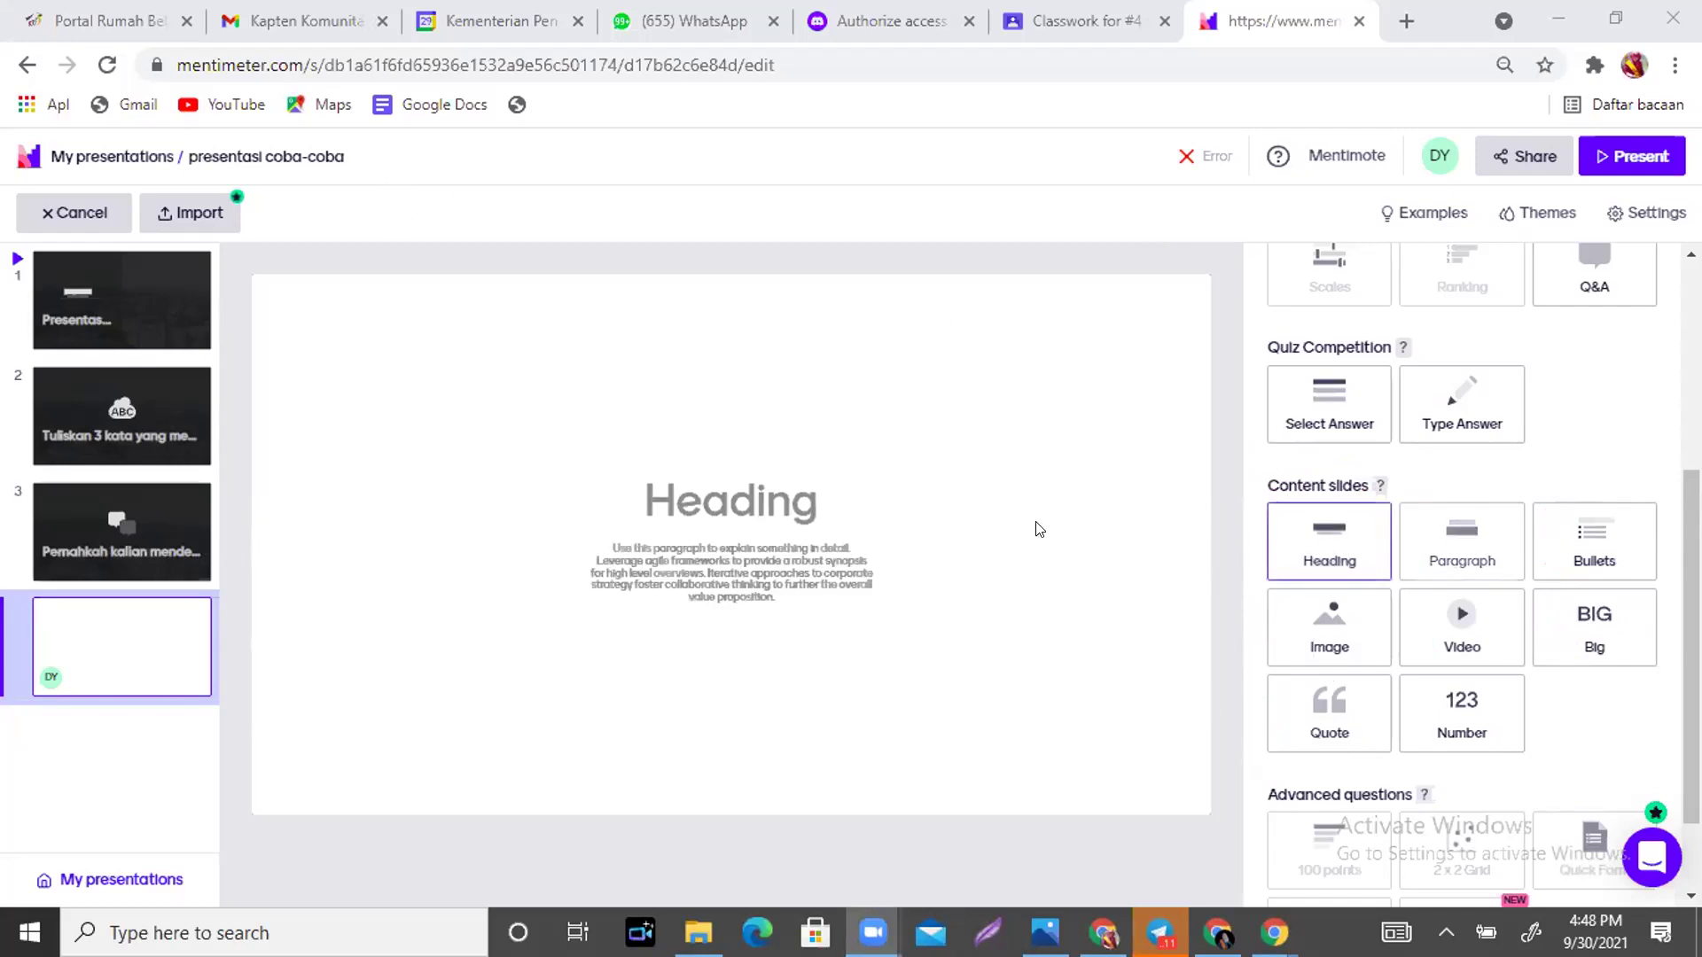
left_click(1464, 551)
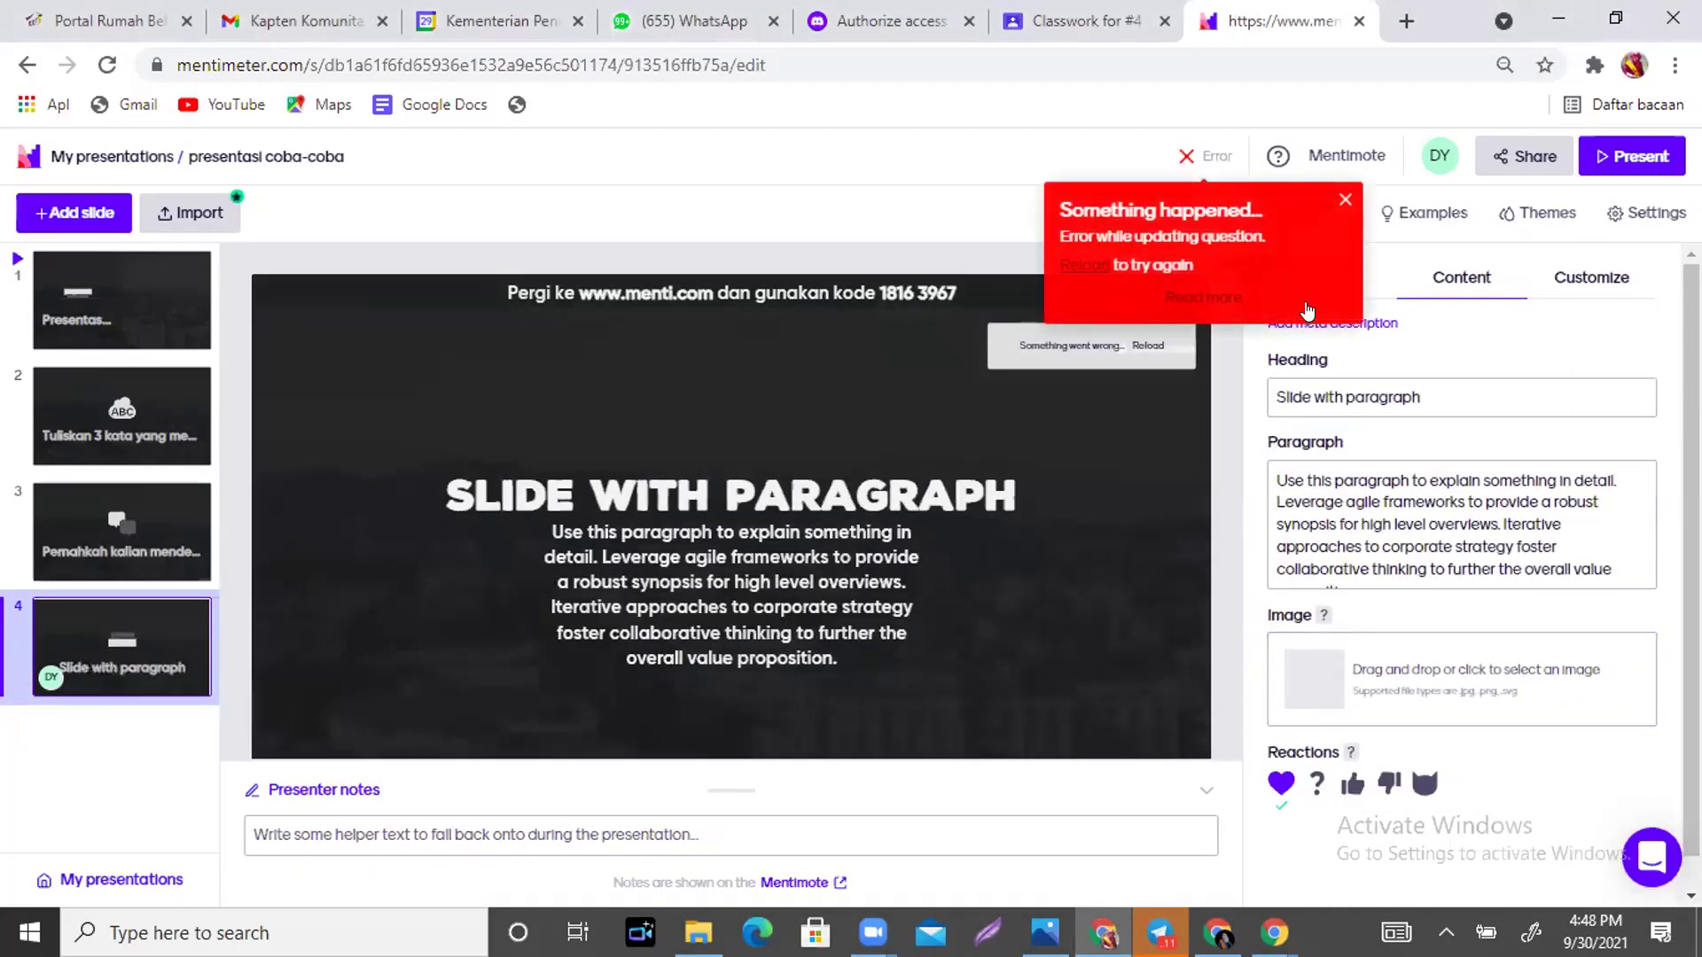
left_click(1445, 932)
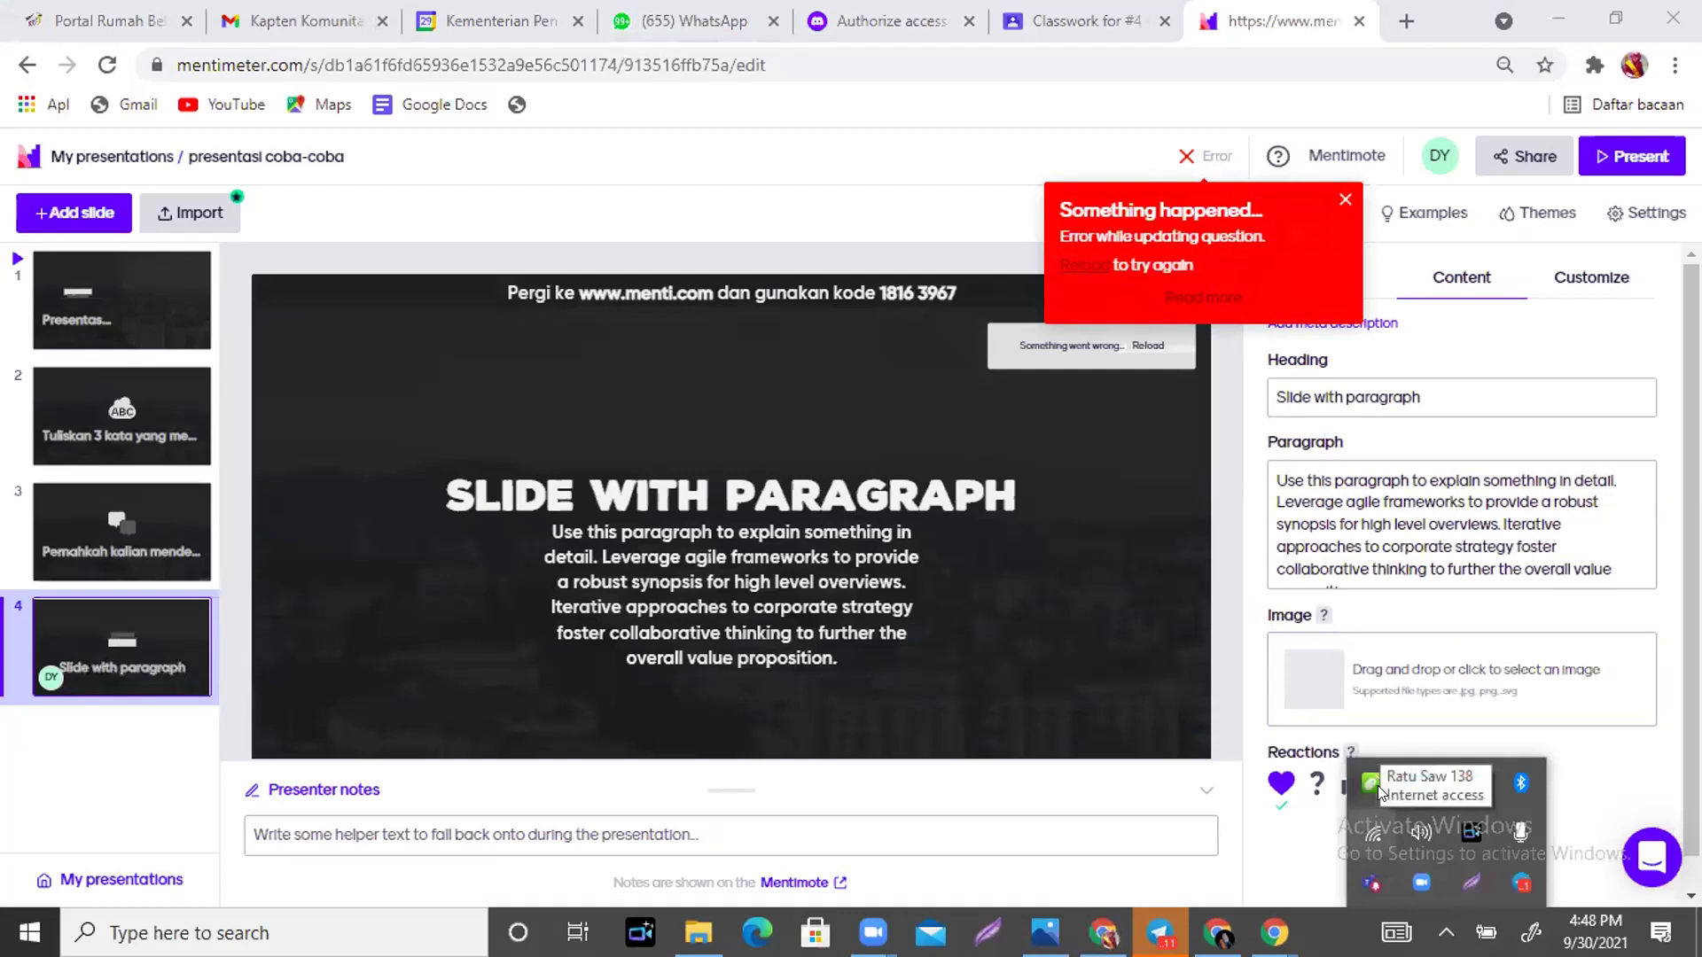
left_click(1441, 906)
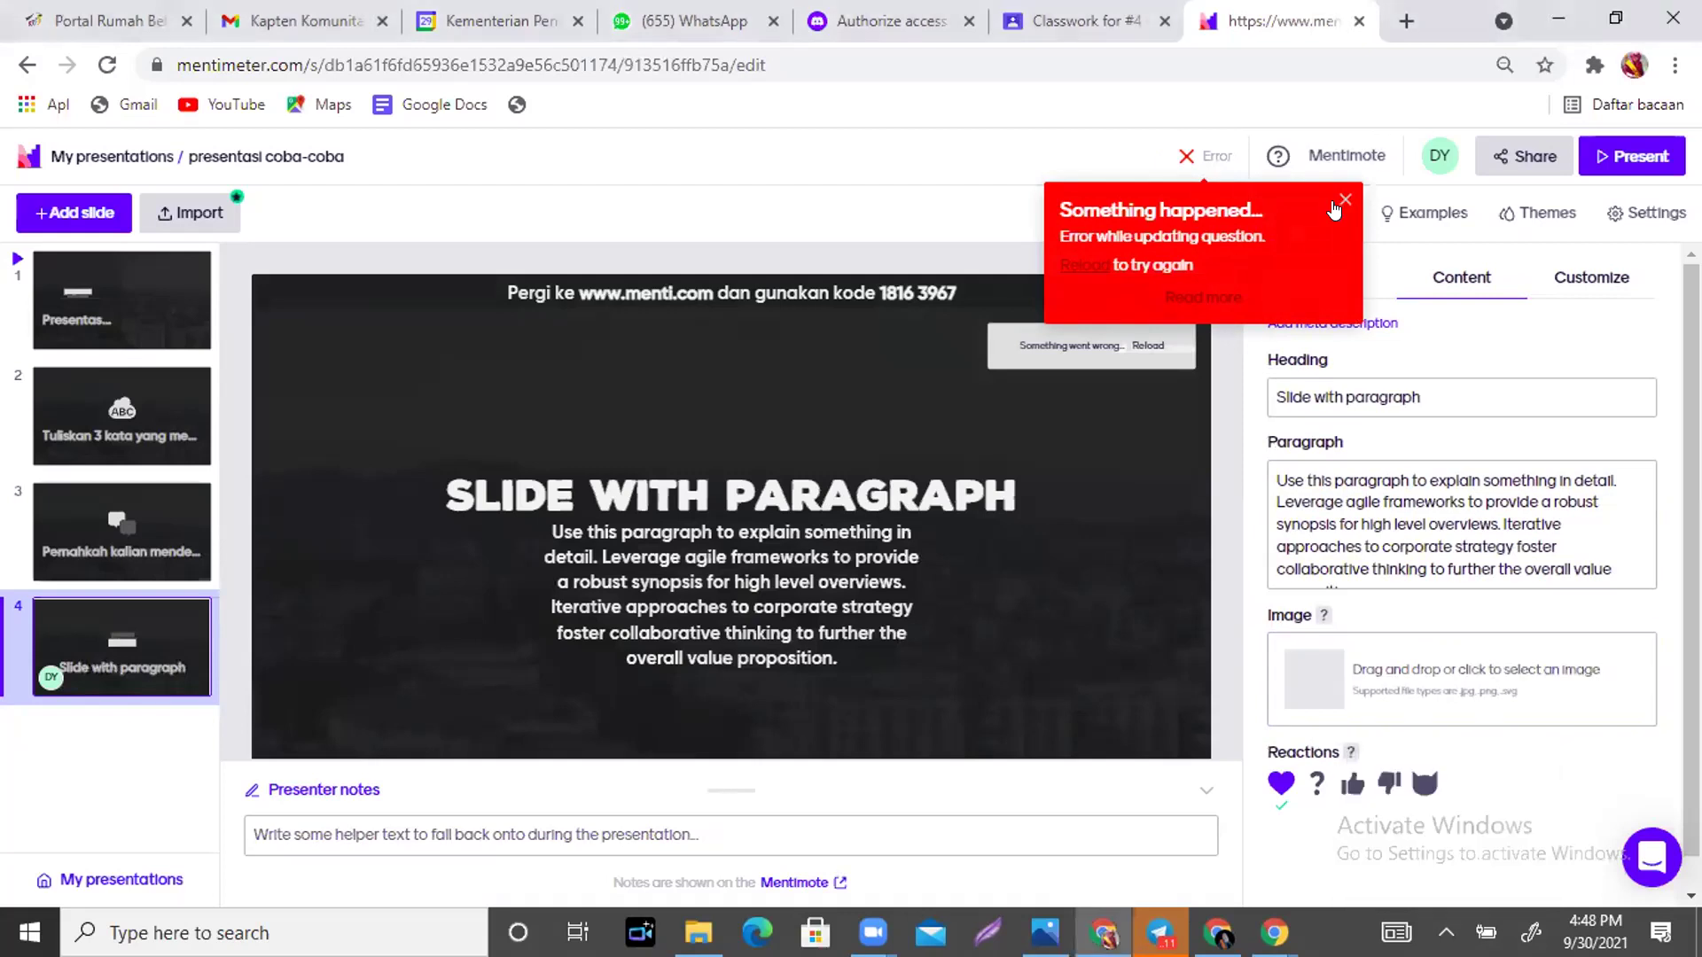
left_click(1439, 913)
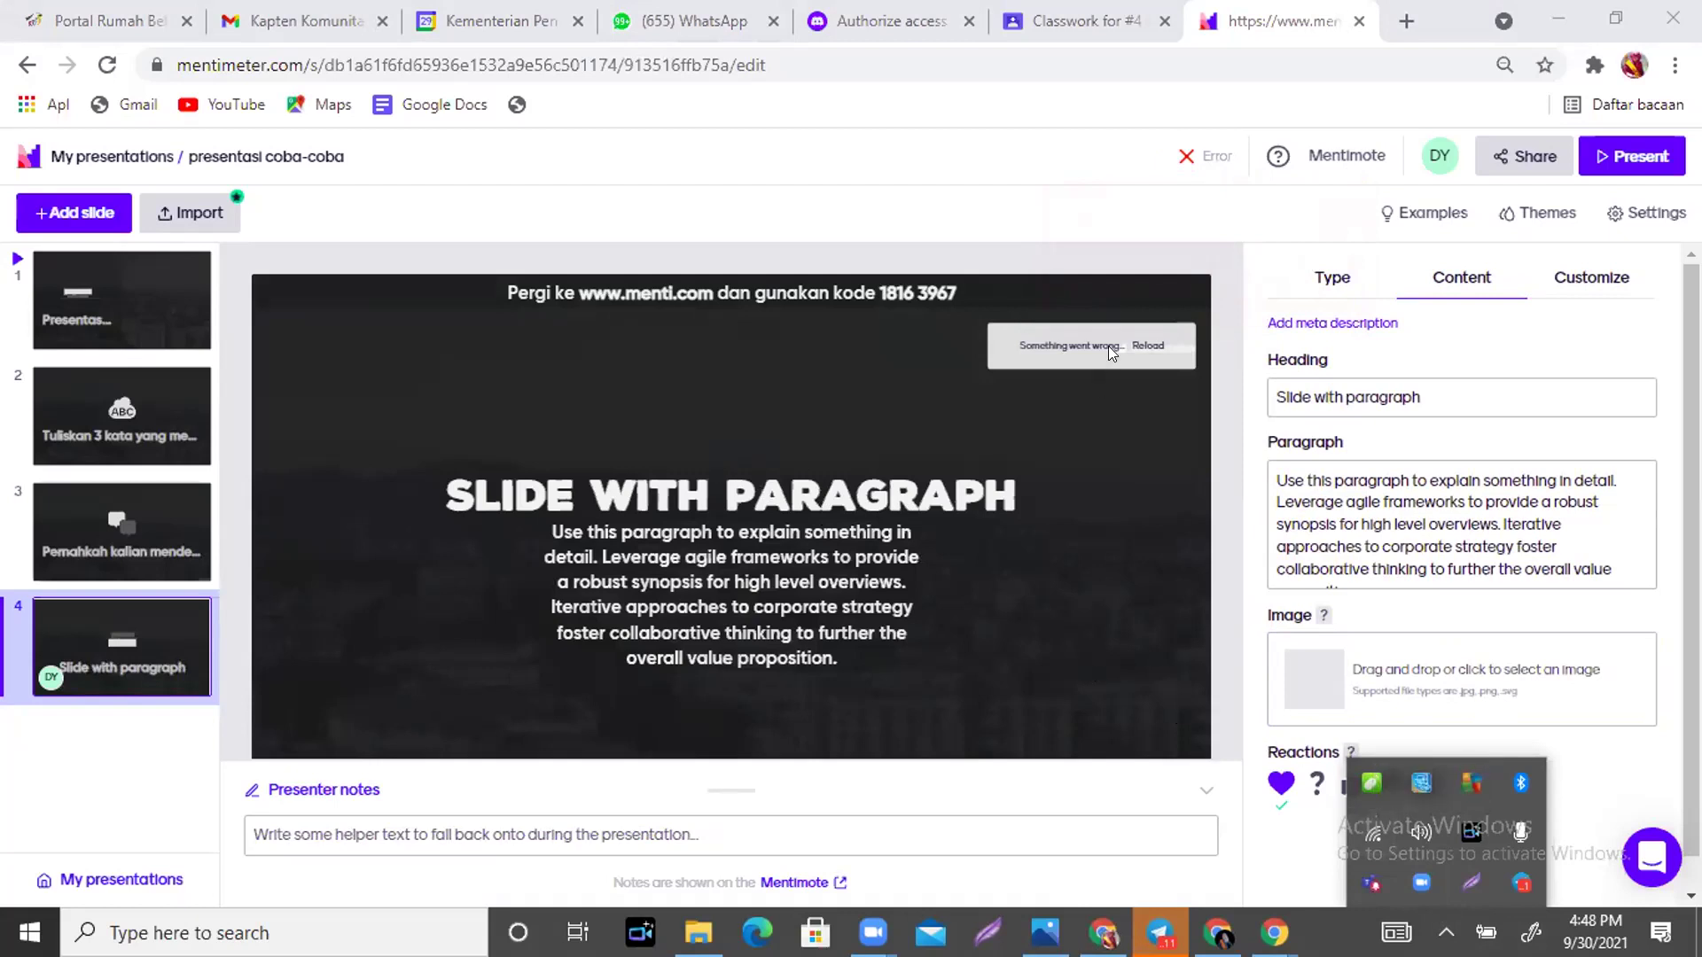
Set the paragraph slide's heading to "DEFINSI JULID".
left_click(1308, 393)
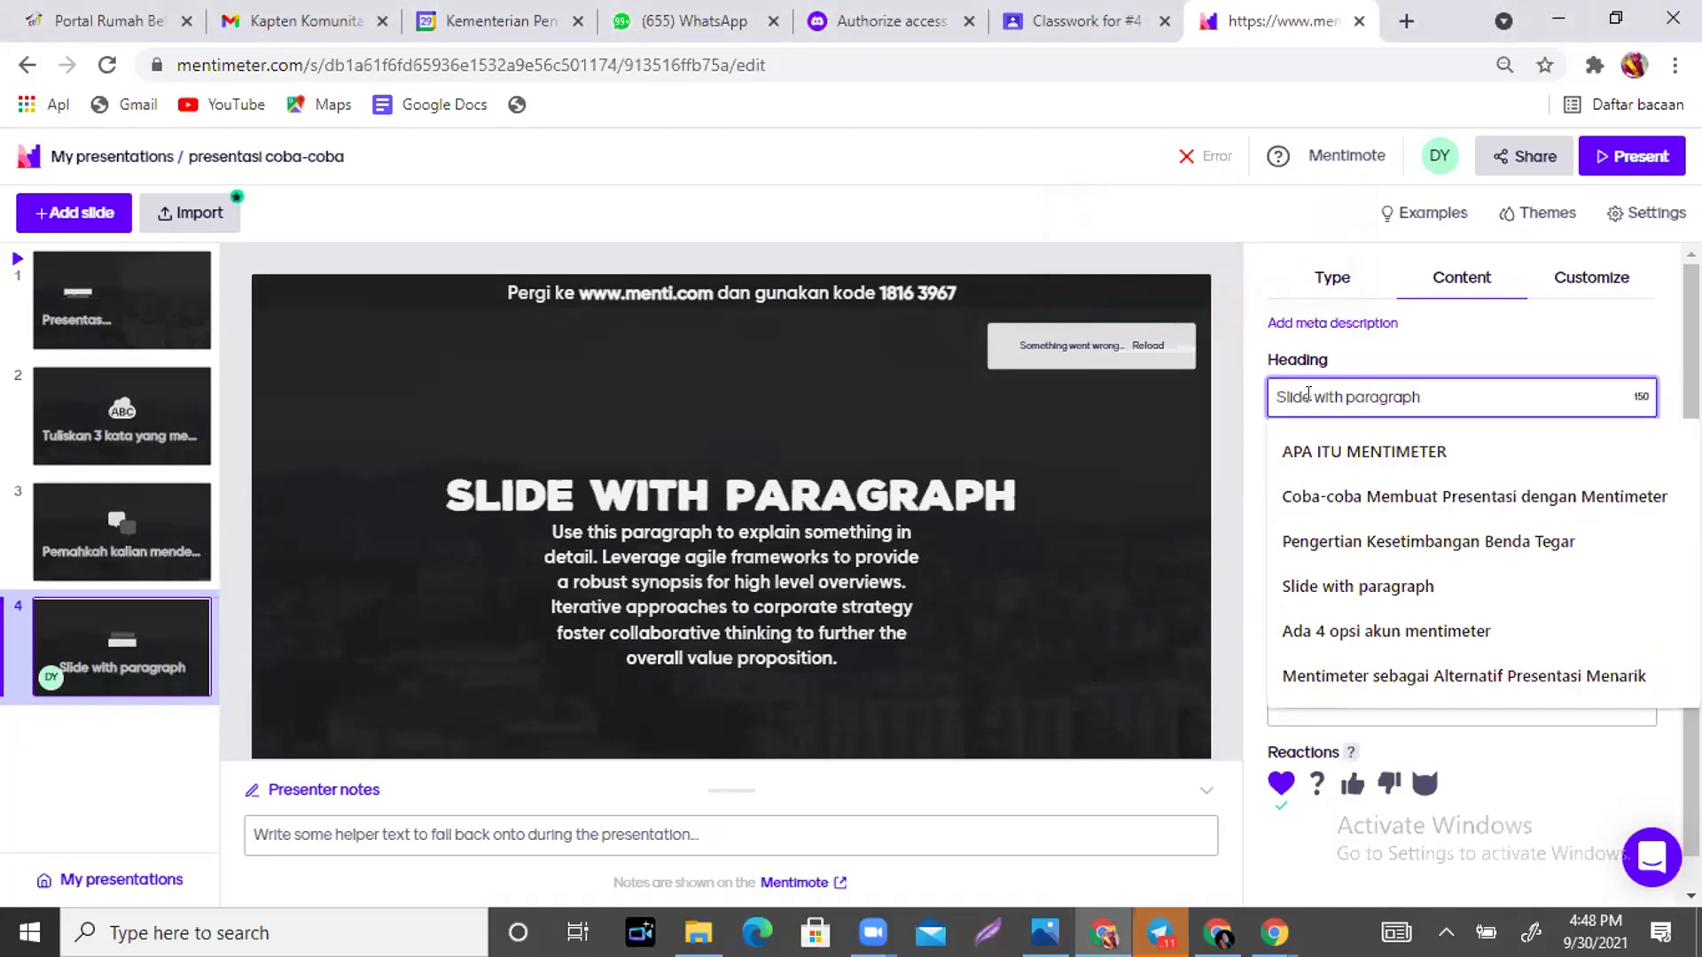
type("defi")
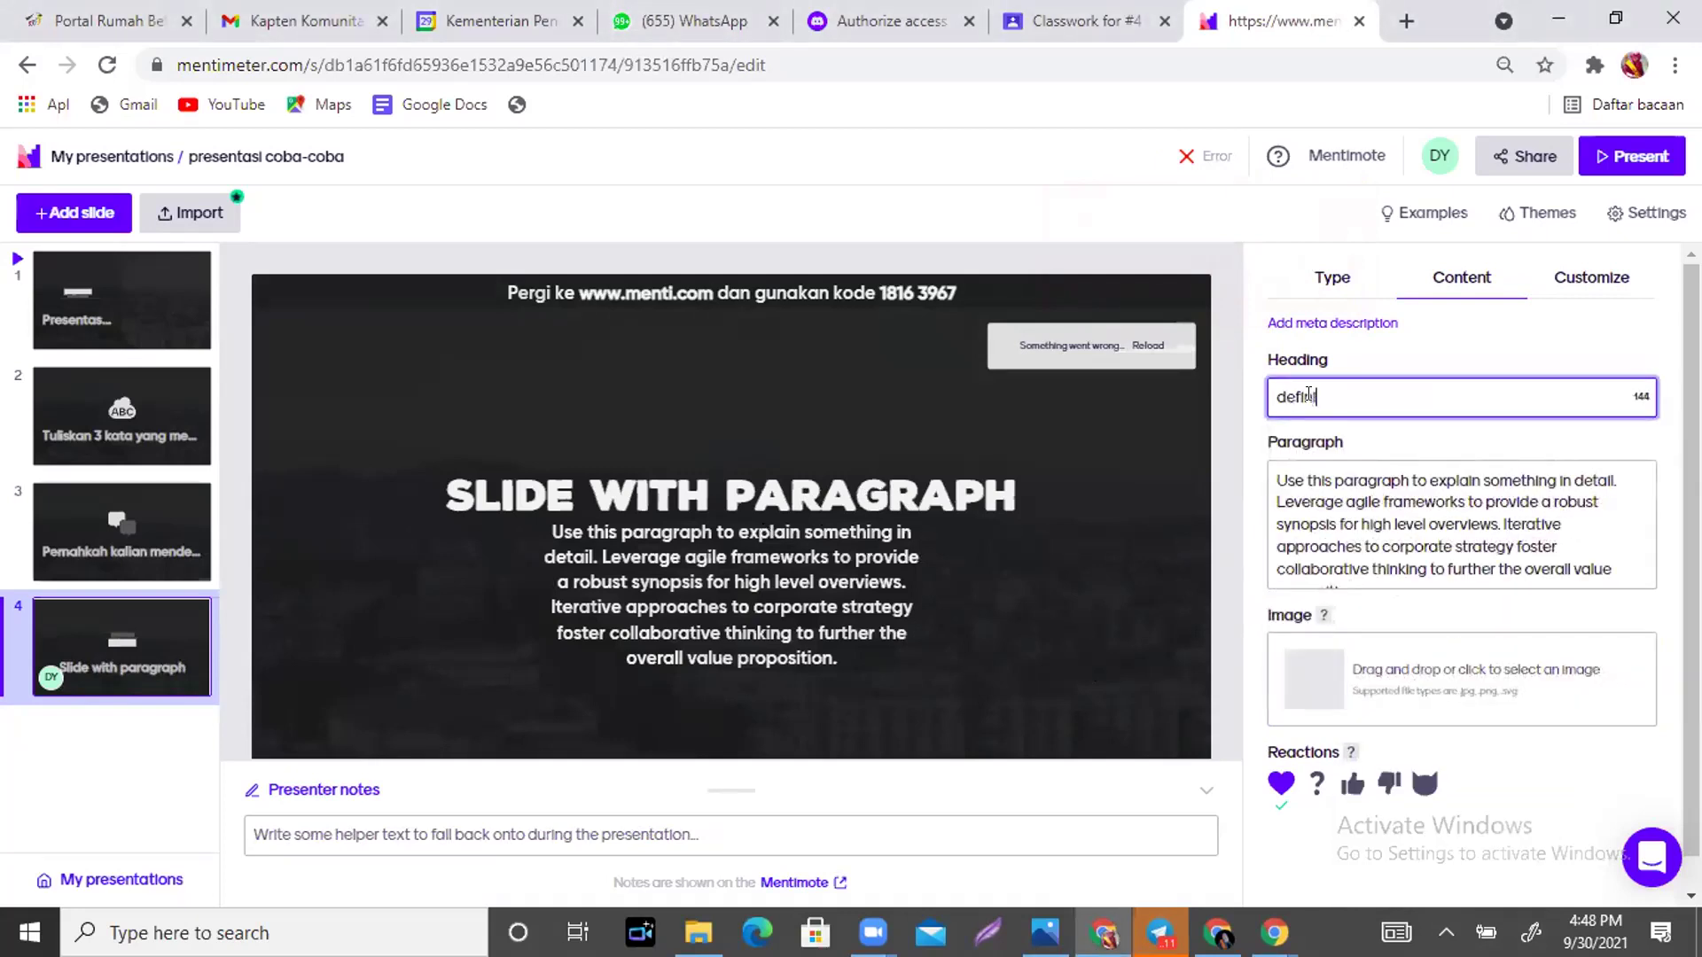
key("BackSpace")
key("BackSpace")
key("BackSpace")
key("BackSpace")
type("D")
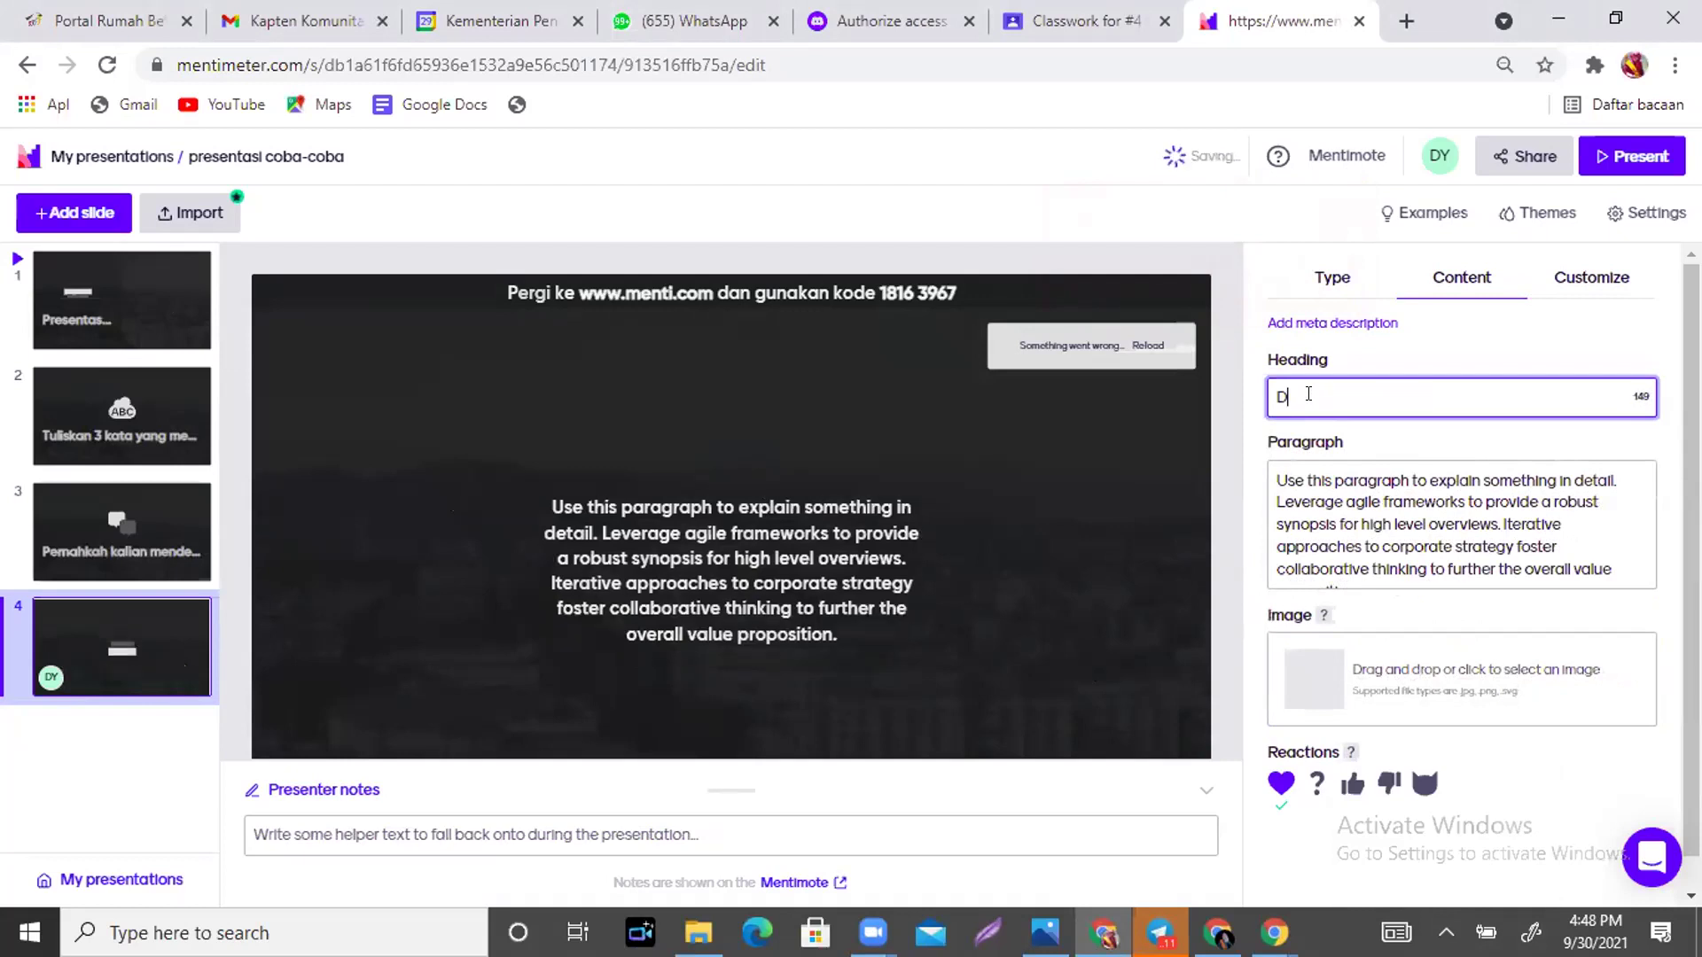
type("EFIN")
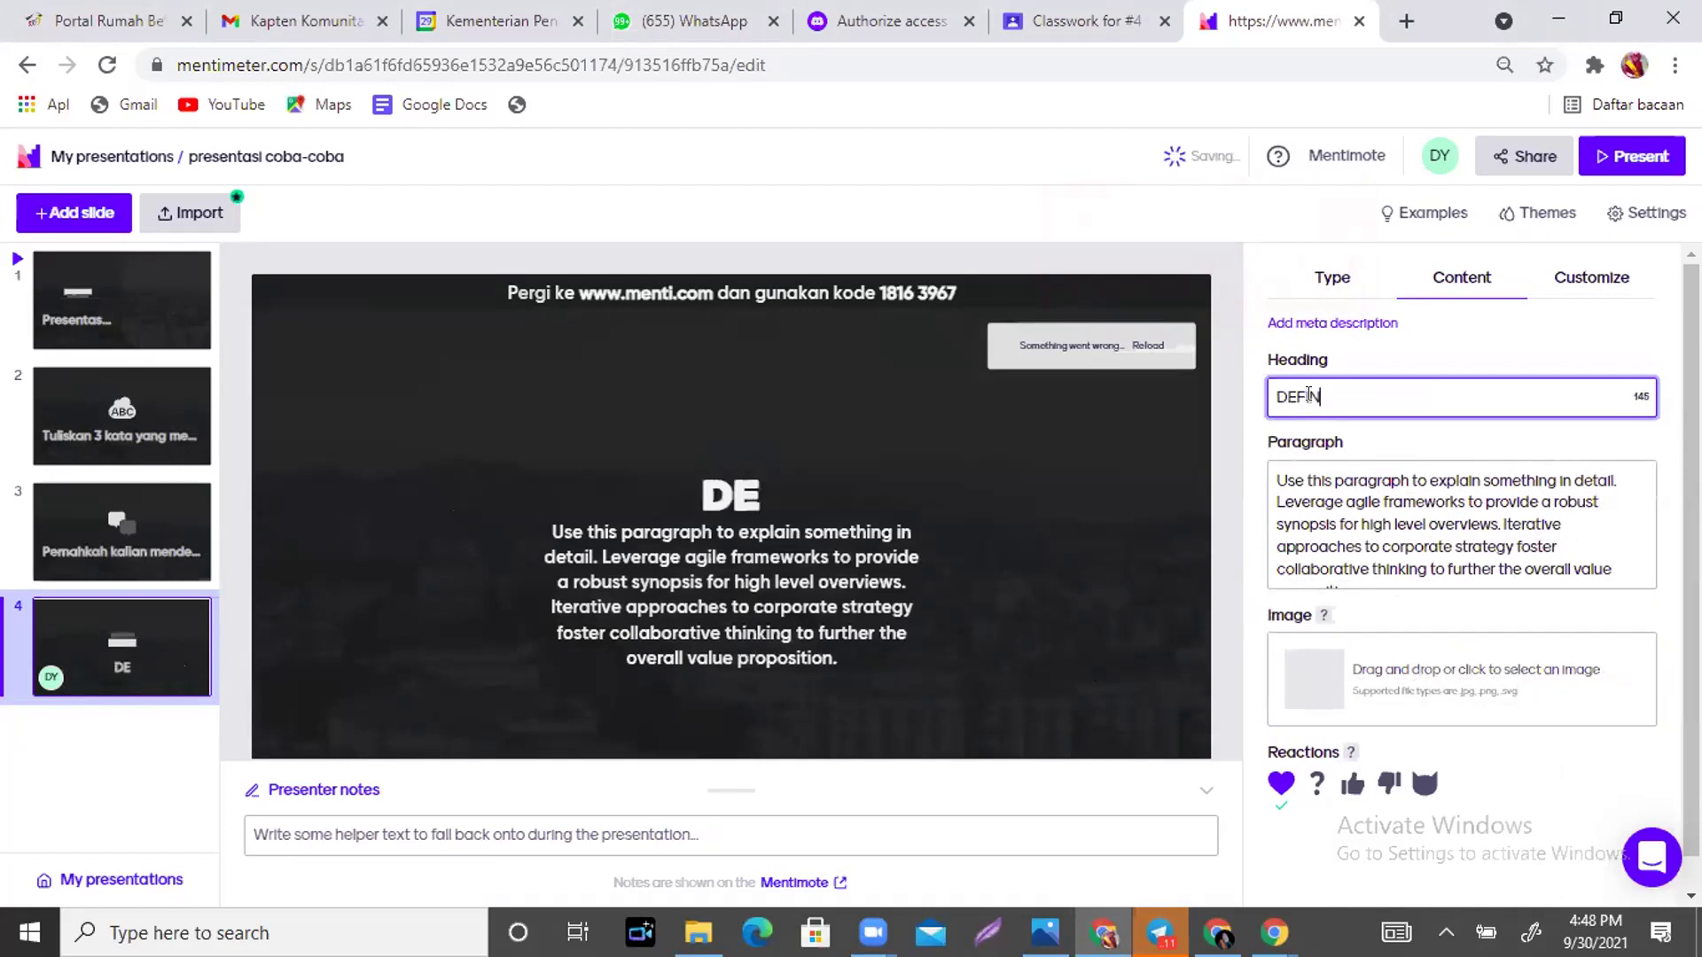
type("SI JULID")
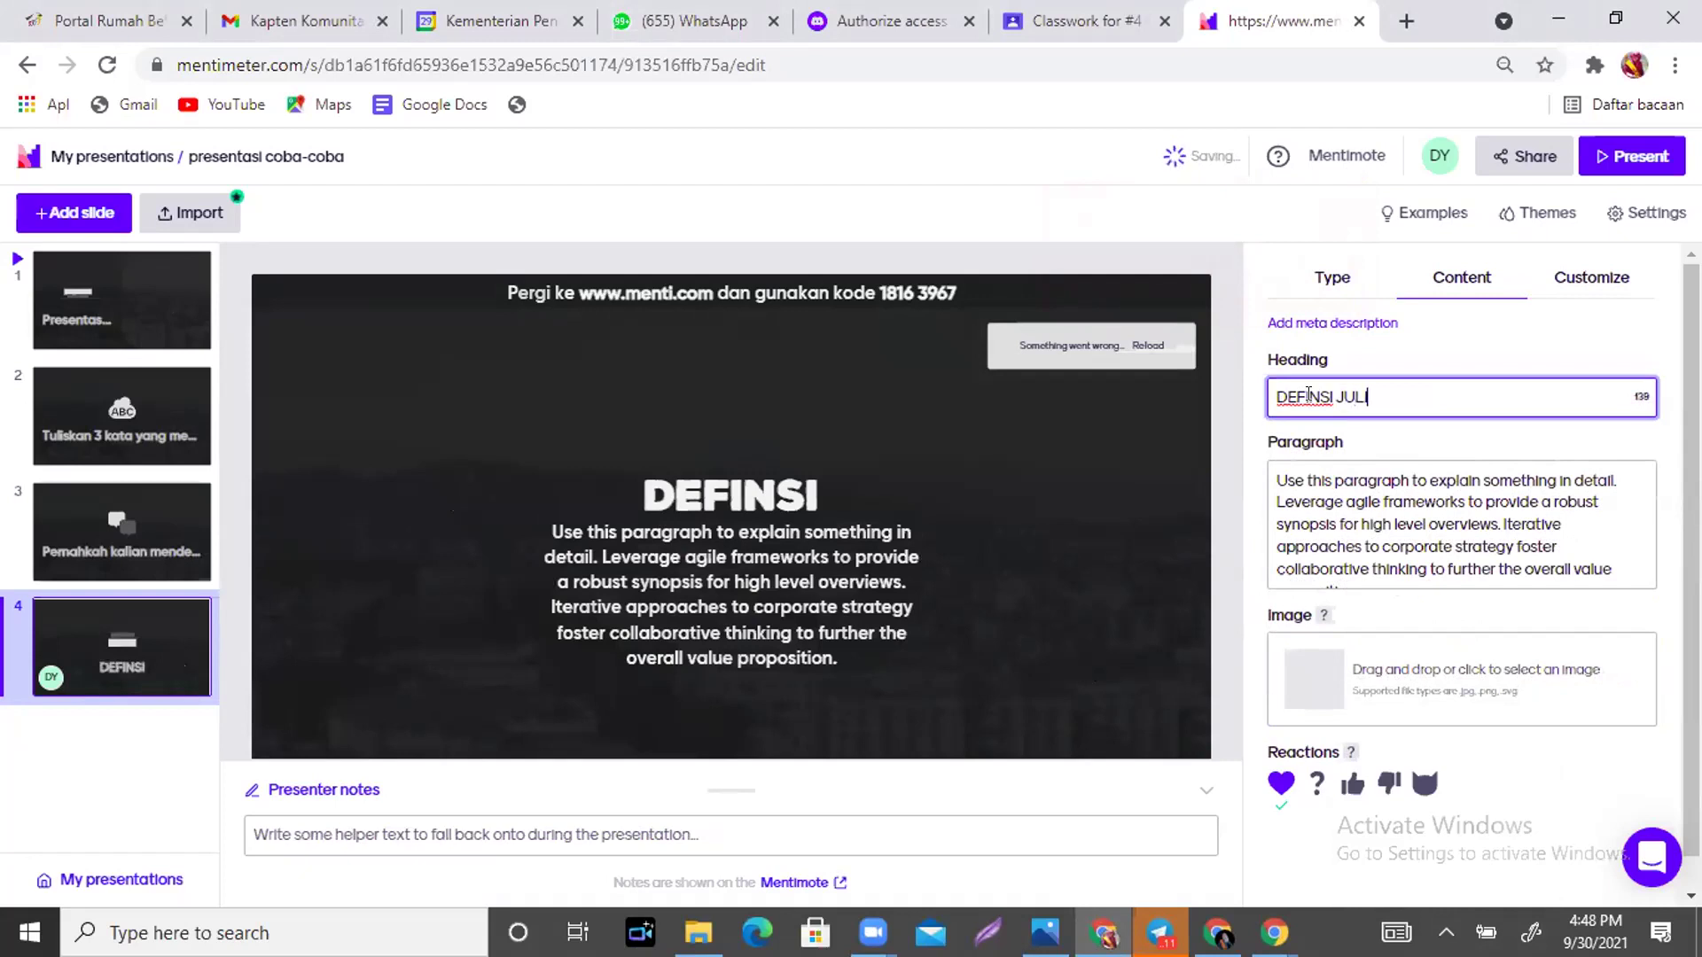
Search Google for "KBBI JULID" and copy the definition "sebagai iri dan dengki dengan keberhasilan orang lain.".
left_click(1277, 481)
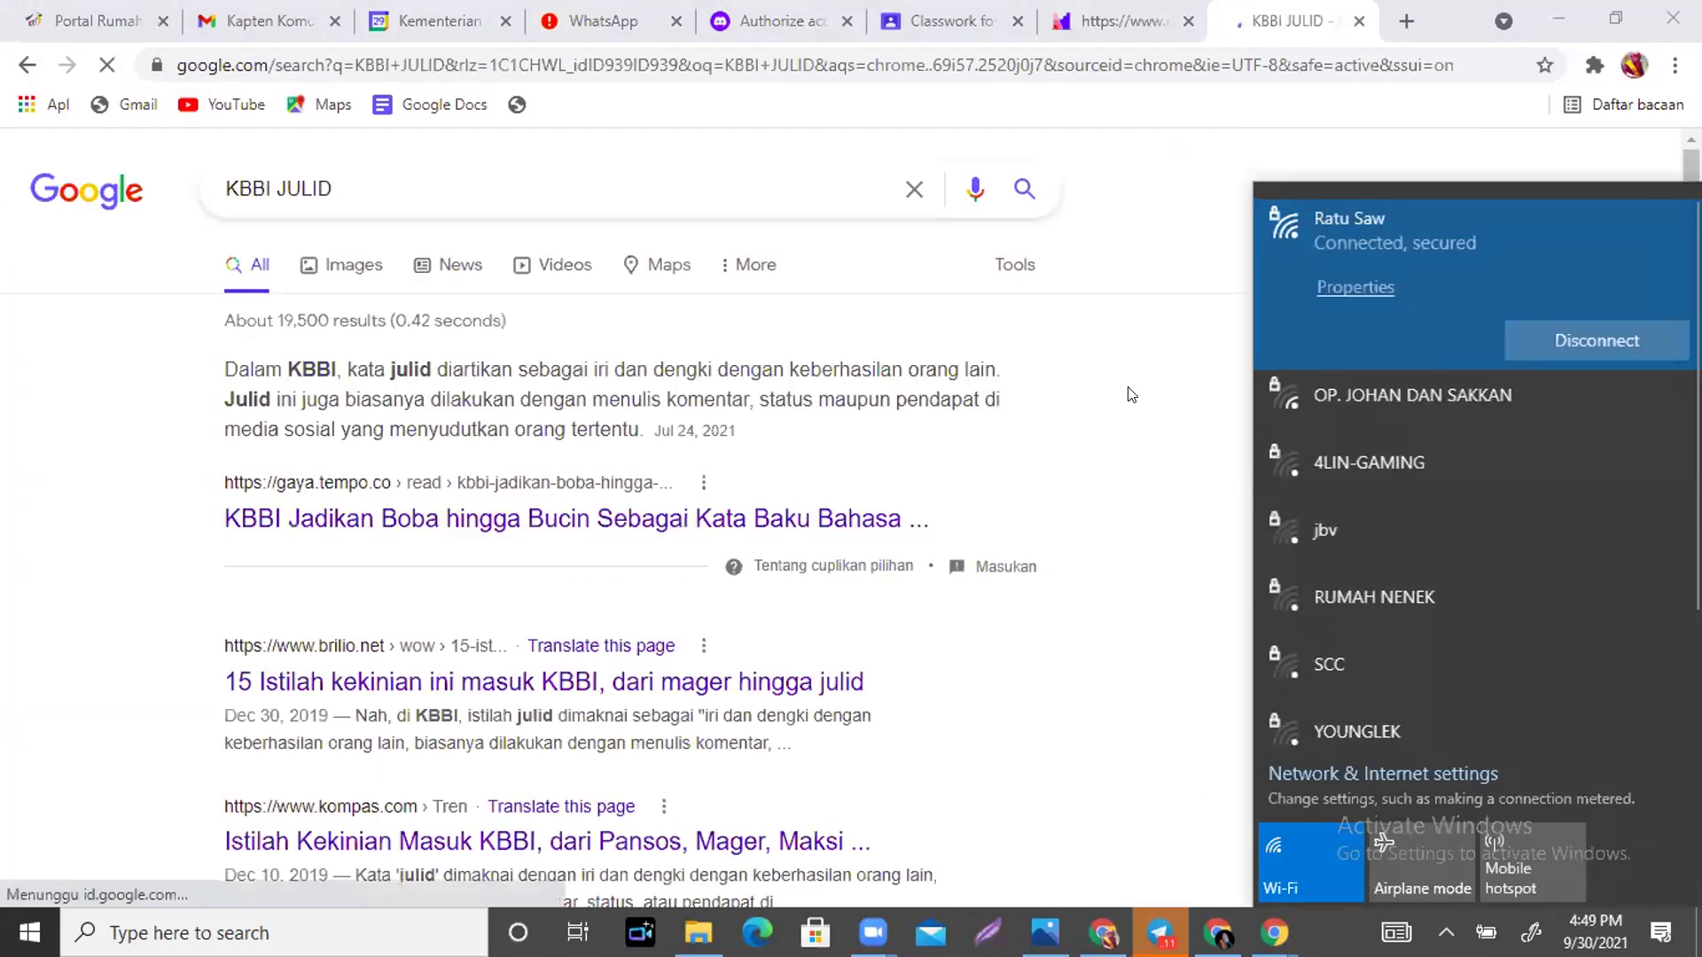
left_click(1133, 381)
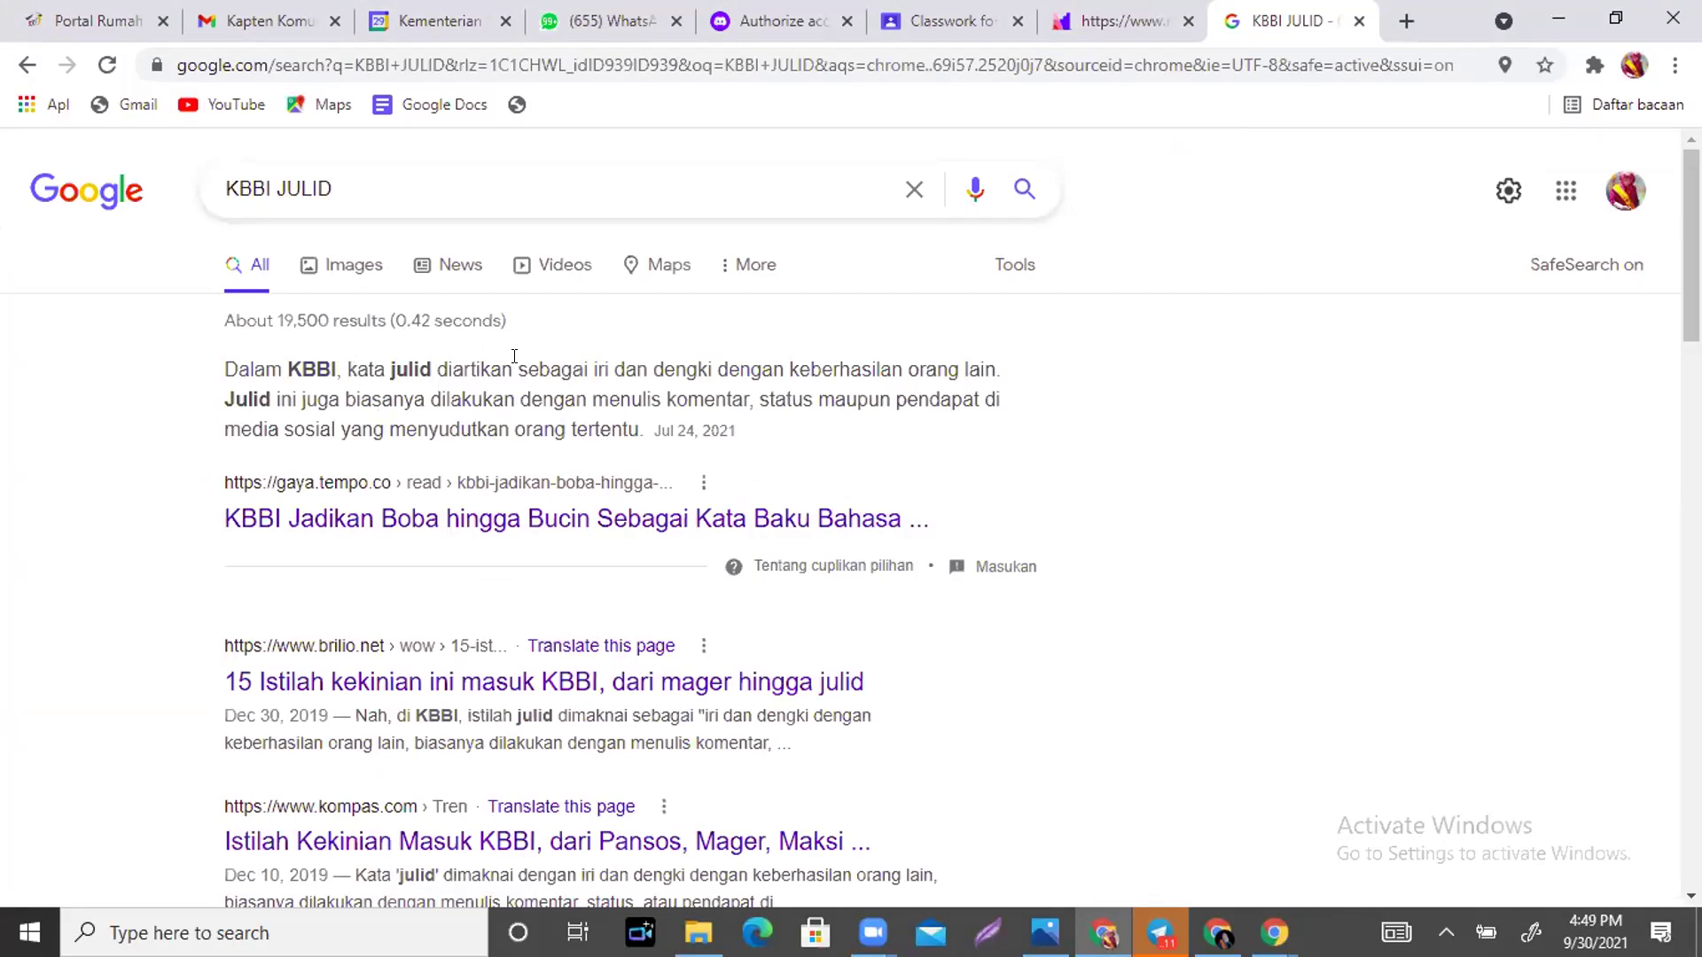
left_click_drag(516, 369, 993, 357)
key("ctrl+c")
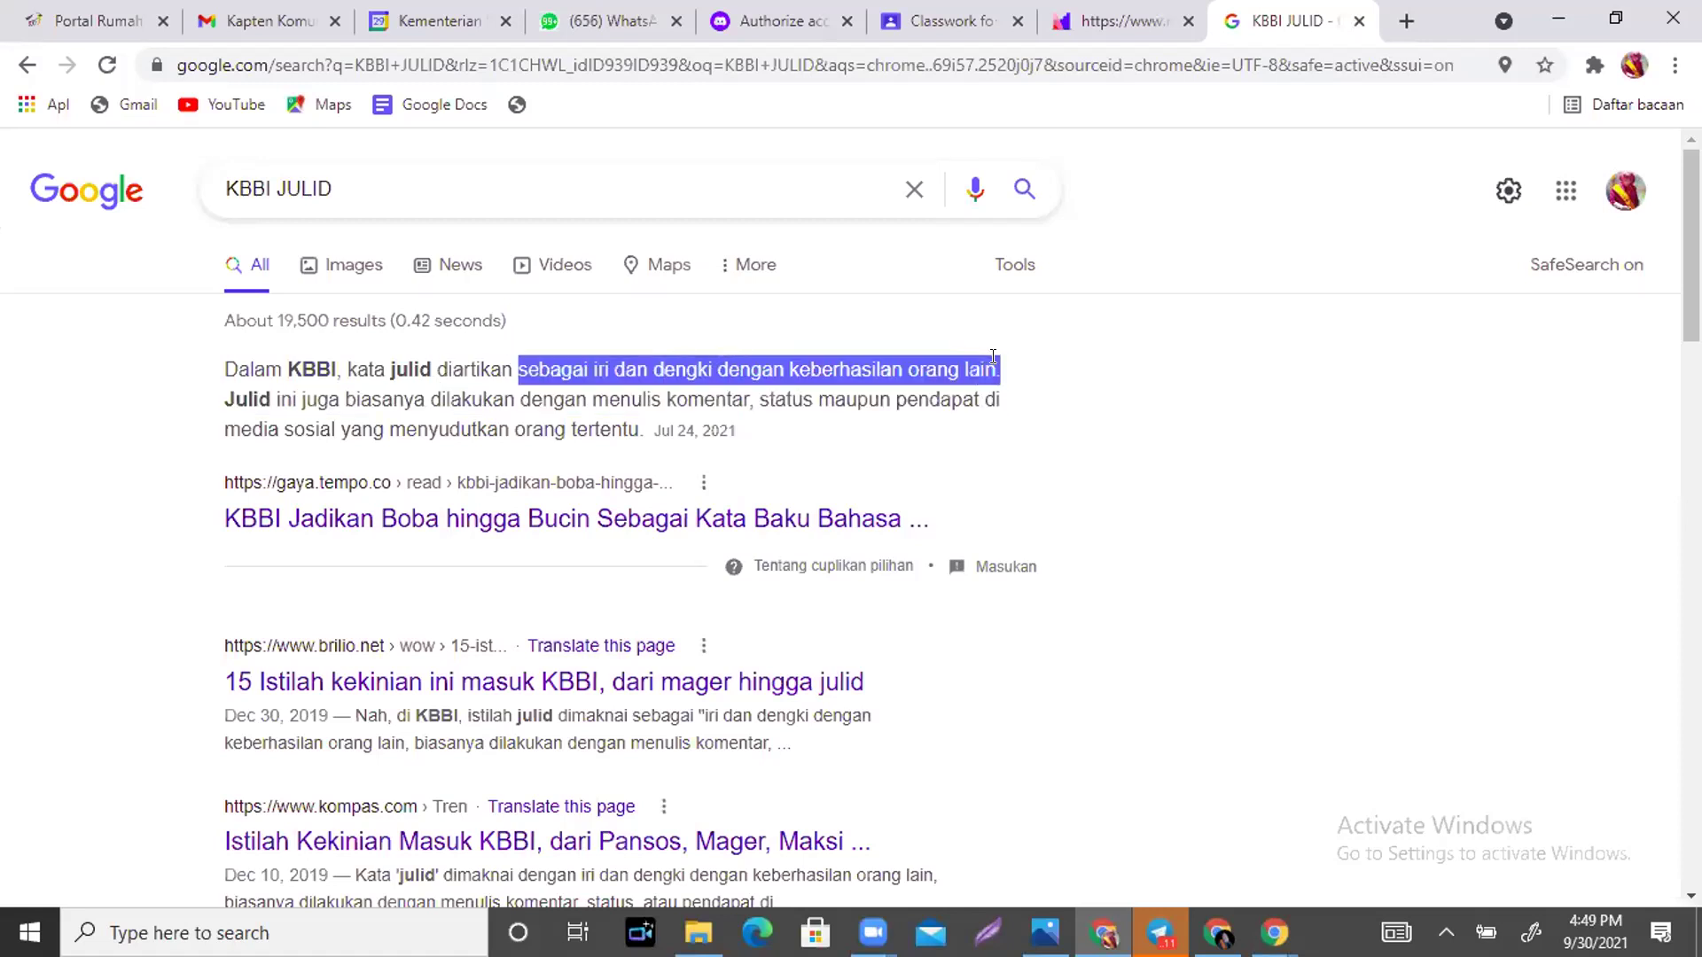
Replace the slide's paragraph text with the copied definition "sebagai iri dan dengki dengan keberhasilan orang lain." and dismiss the error message.
left_click(1113, 19)
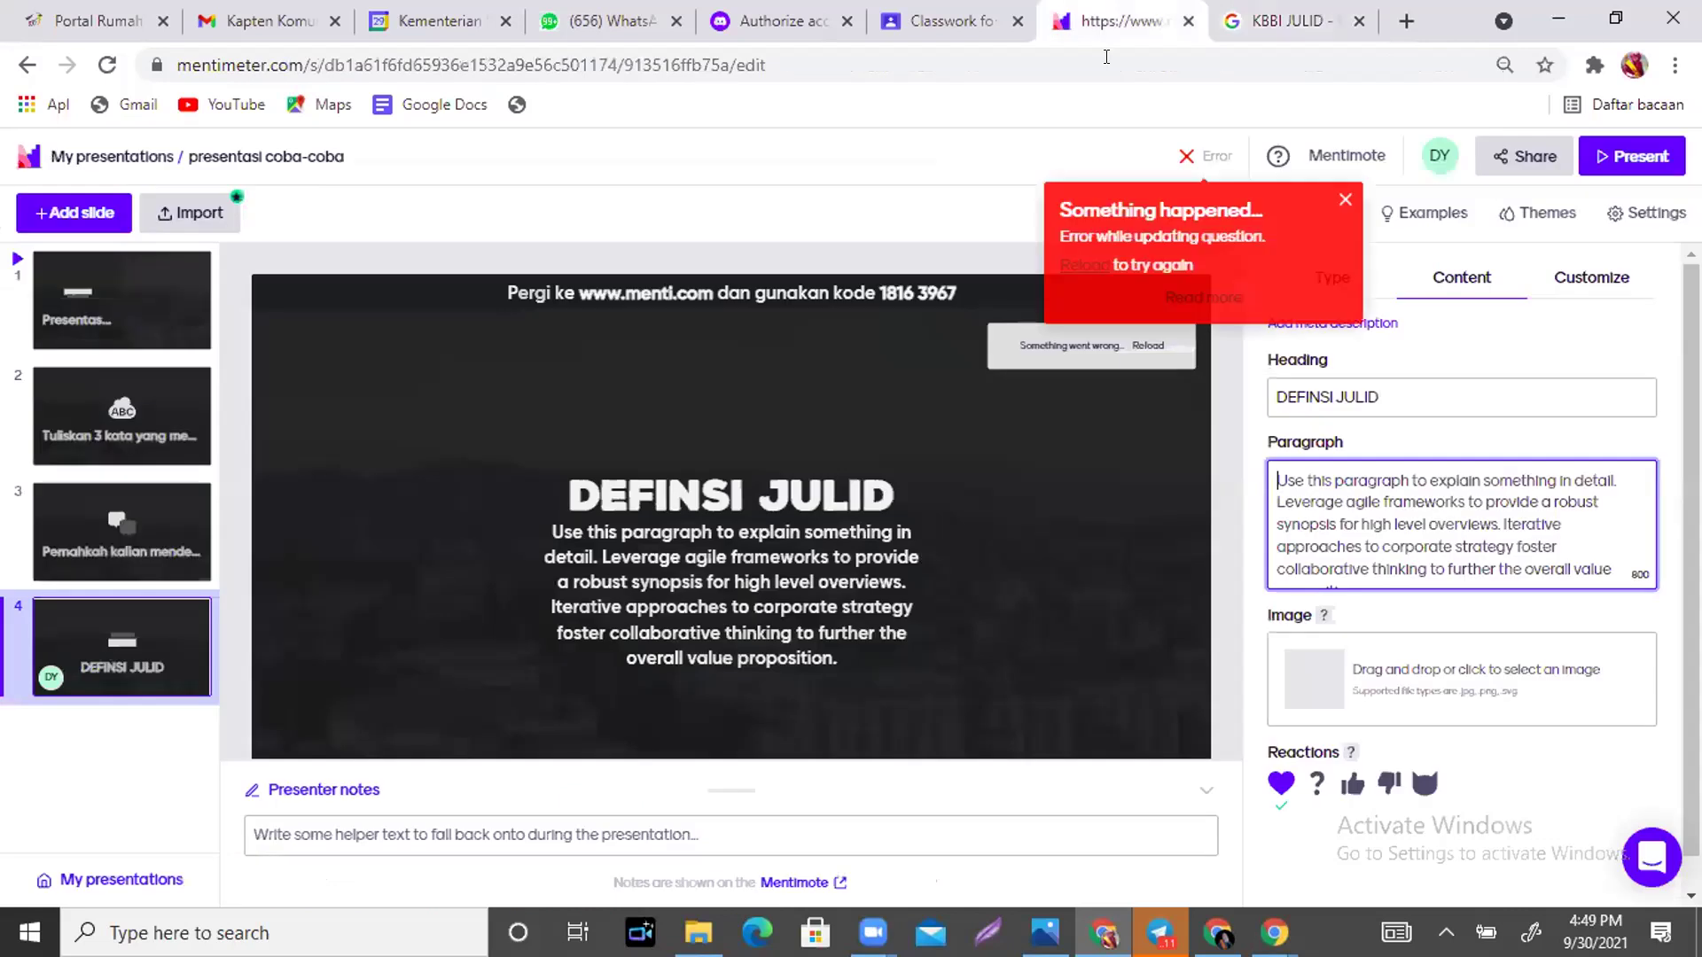
key("ctrl+v")
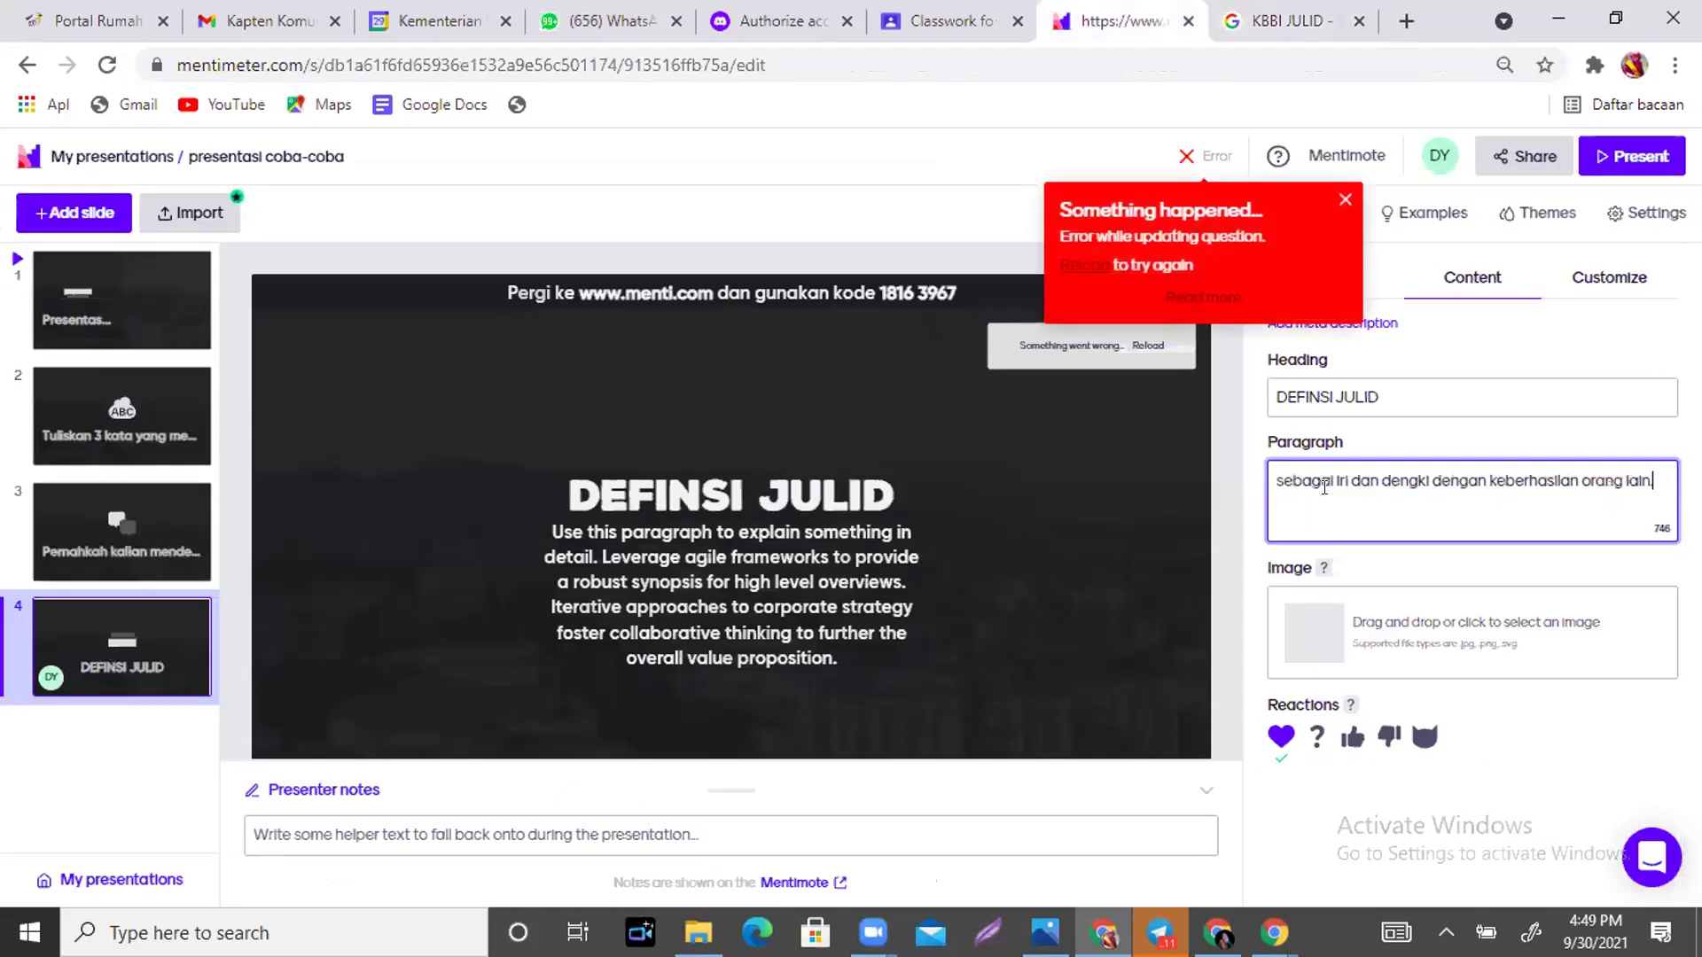
left_click(1246, 236)
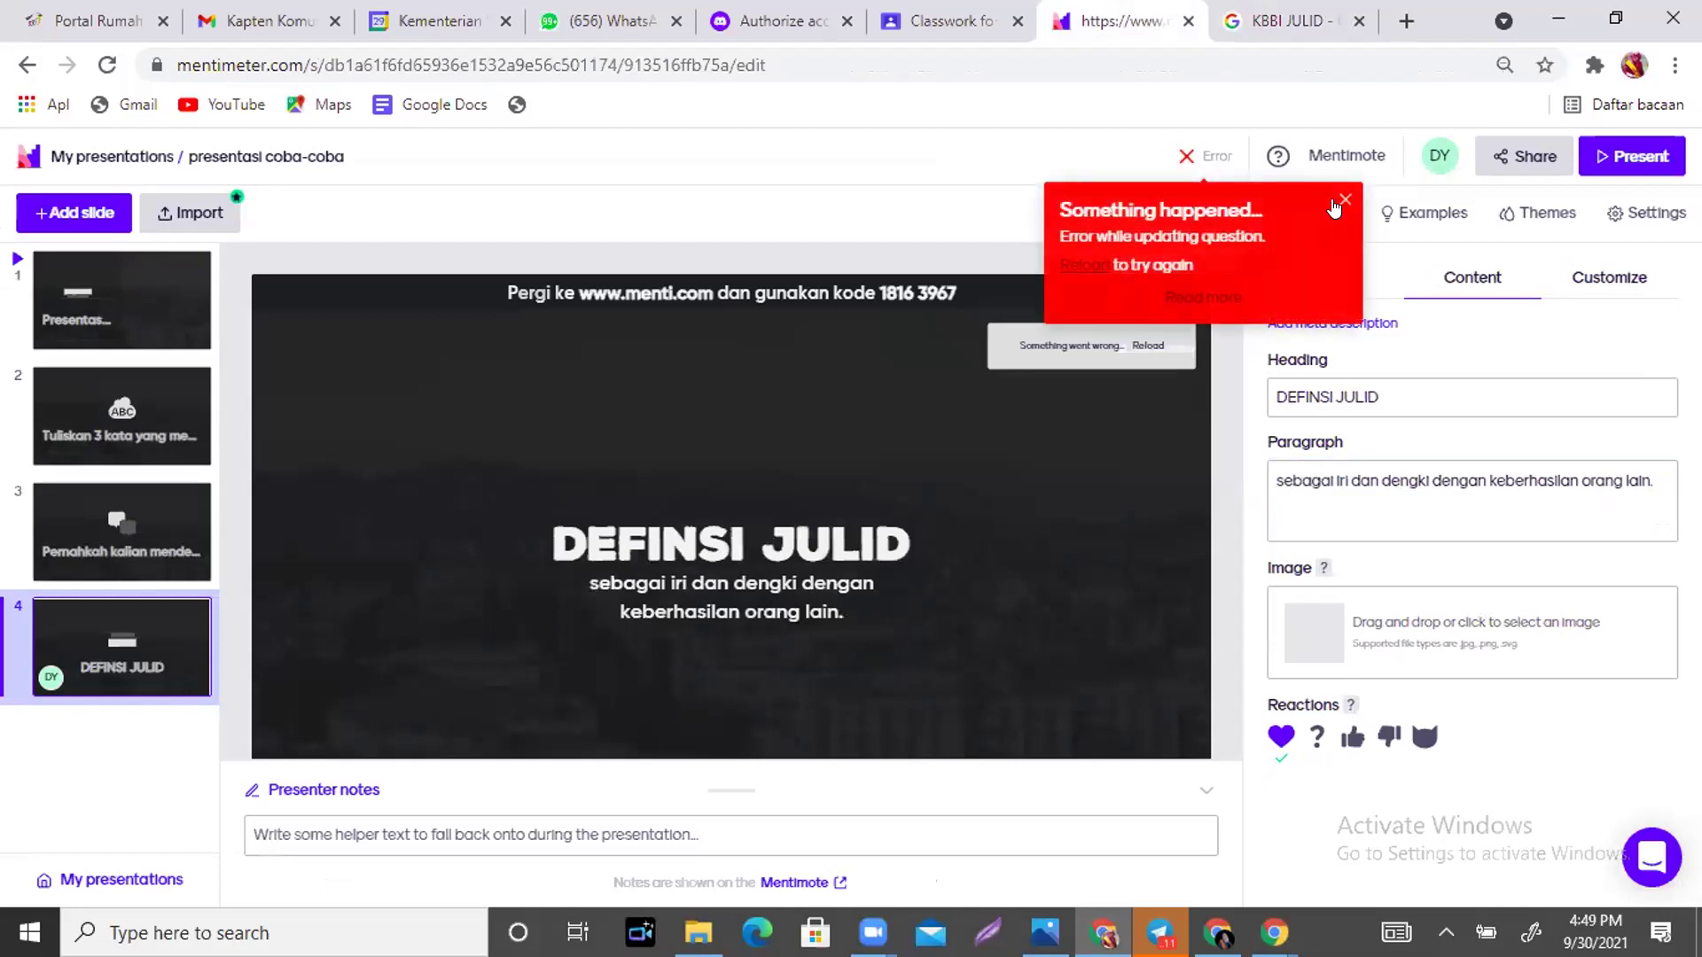
left_click(1338, 203)
left_click(1446, 932)
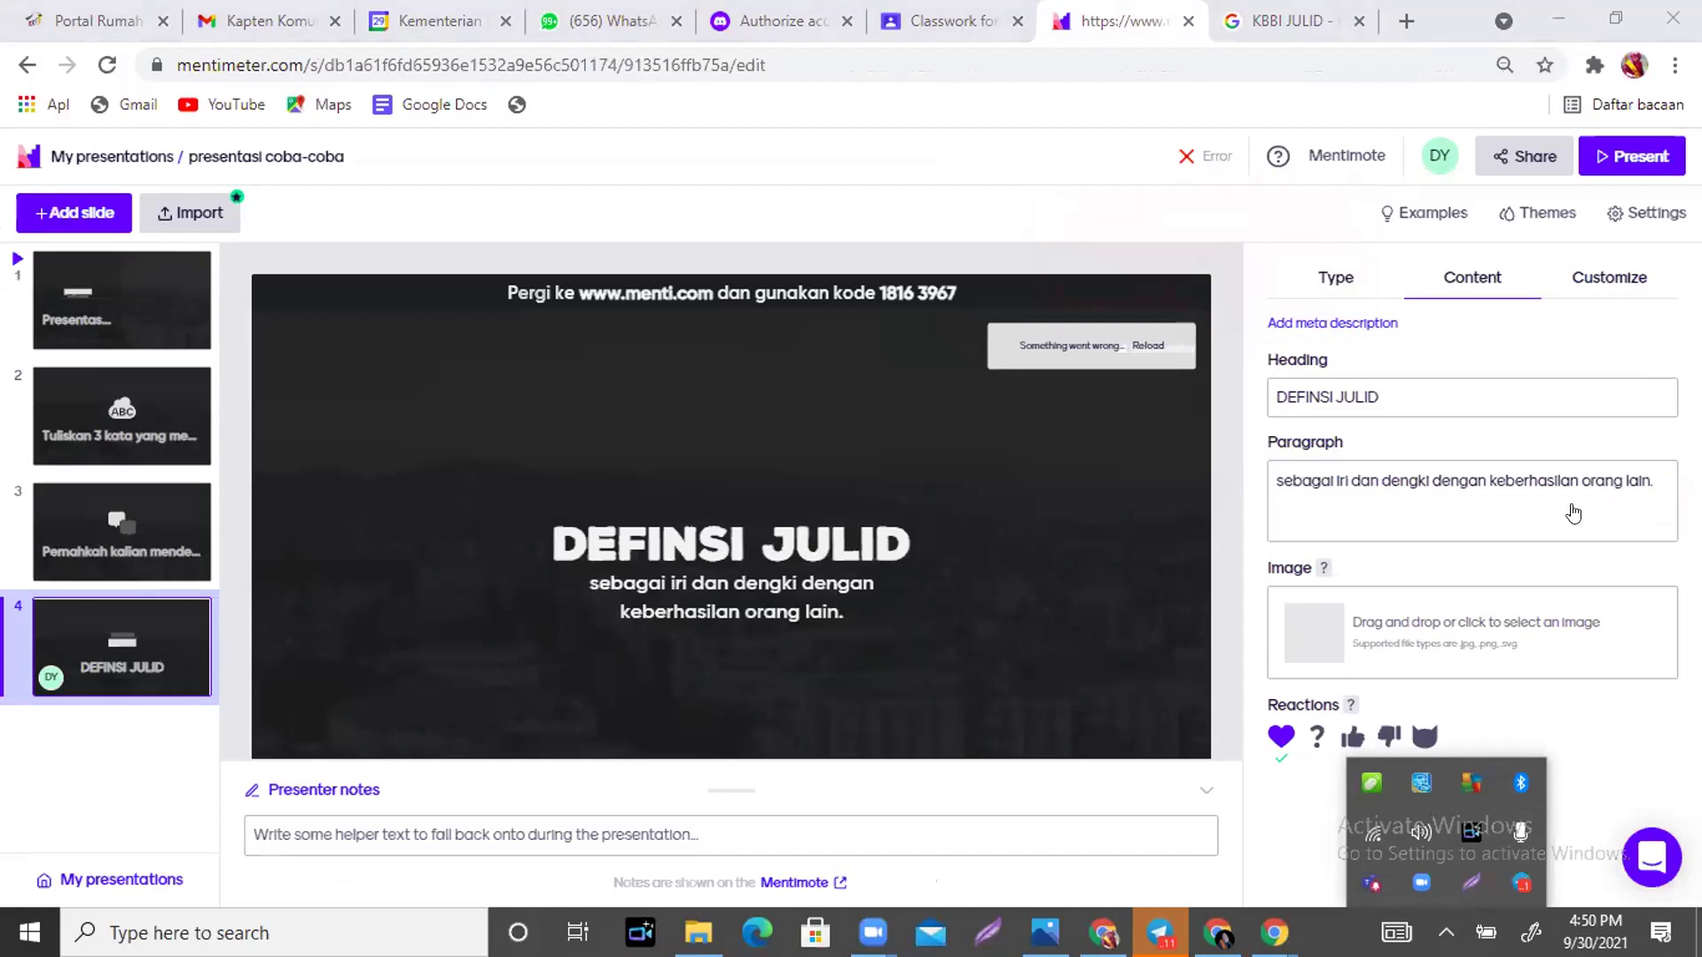
Insert a blank line before the paragraph text to separate it from the heading, and dismiss the error message.
left_click(1287, 473)
left_click(1273, 475)
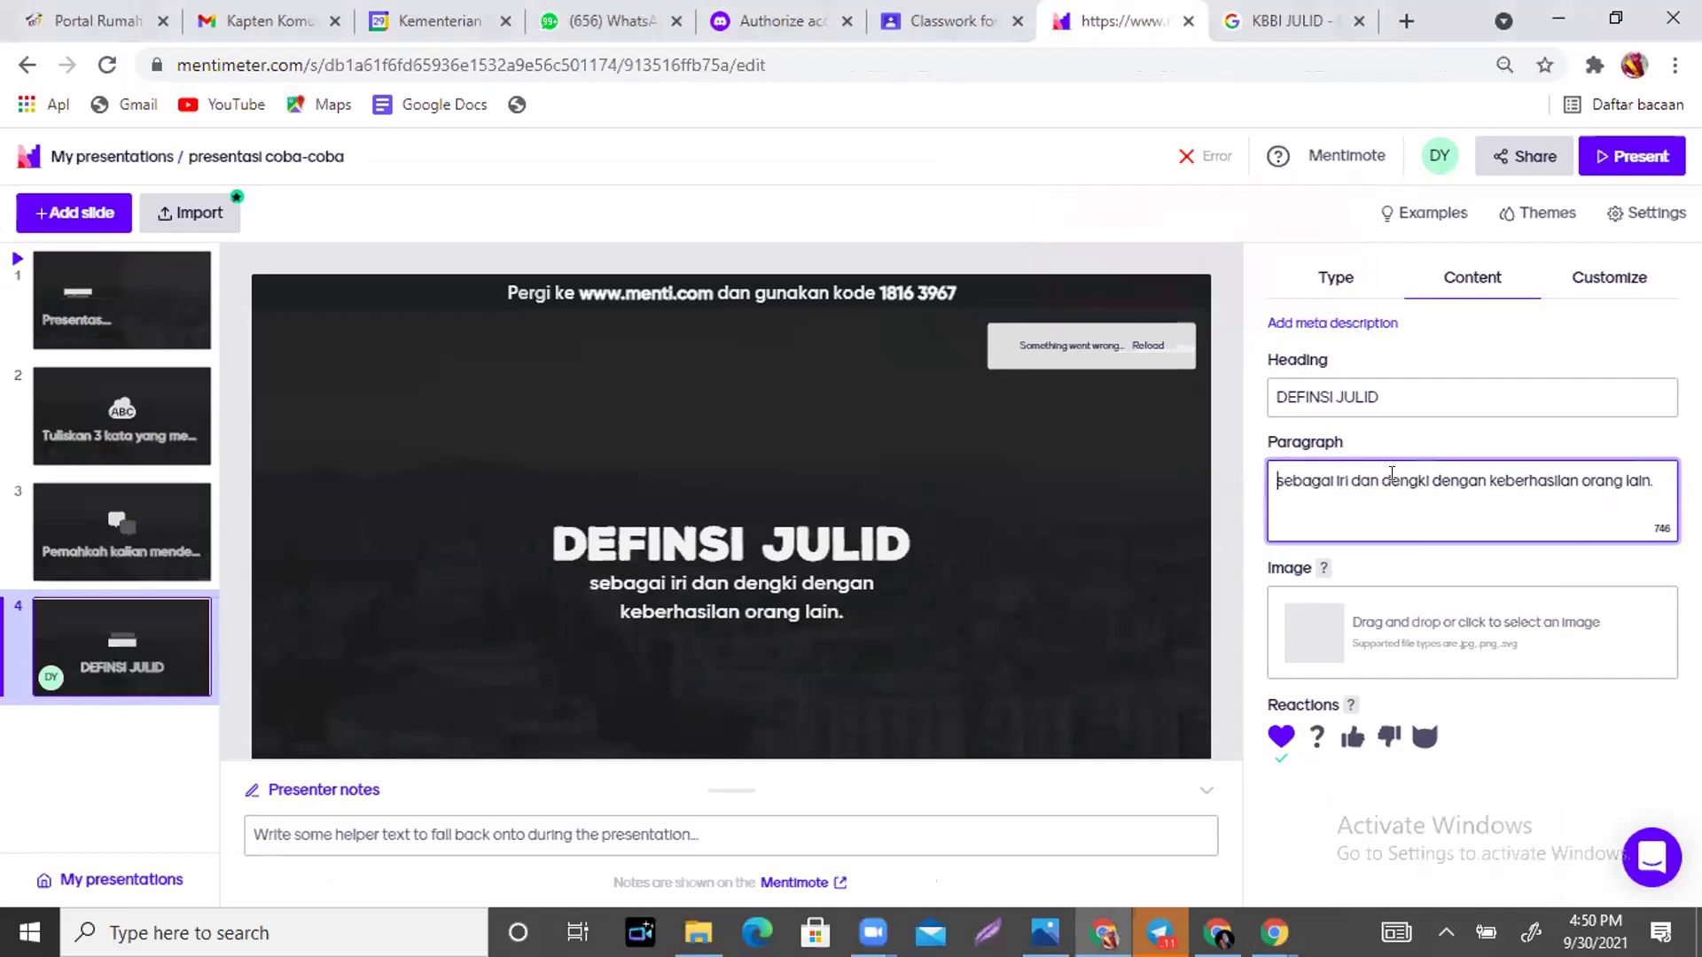
key("Return")
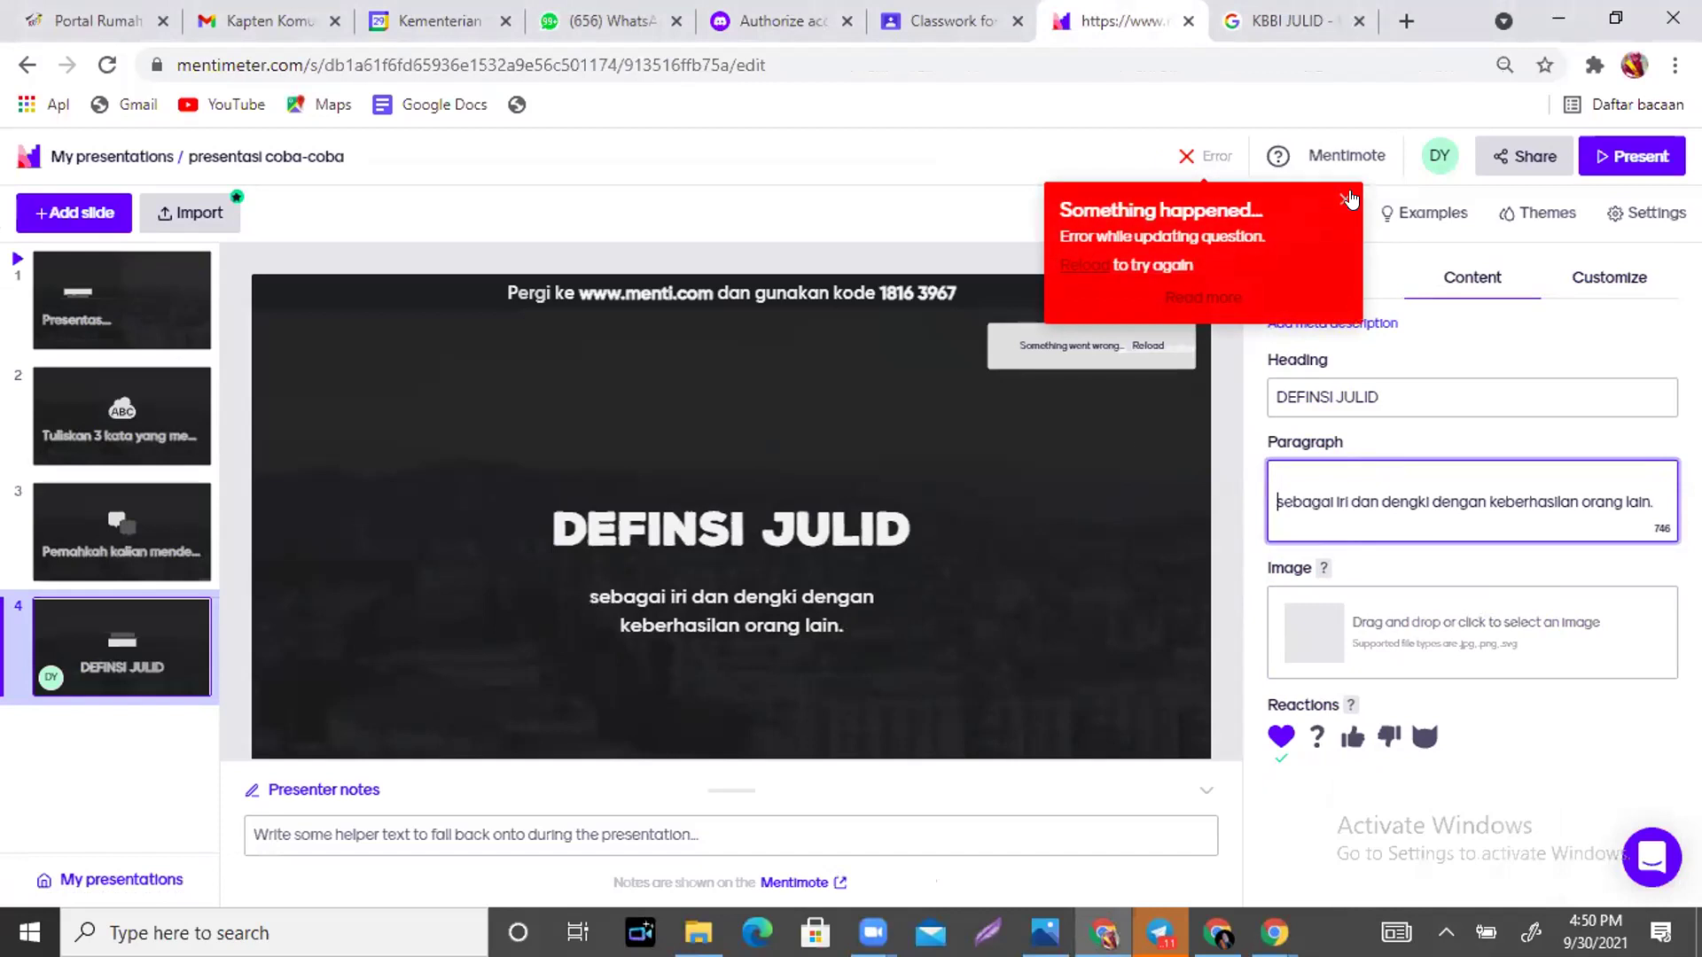
left_click(1344, 204)
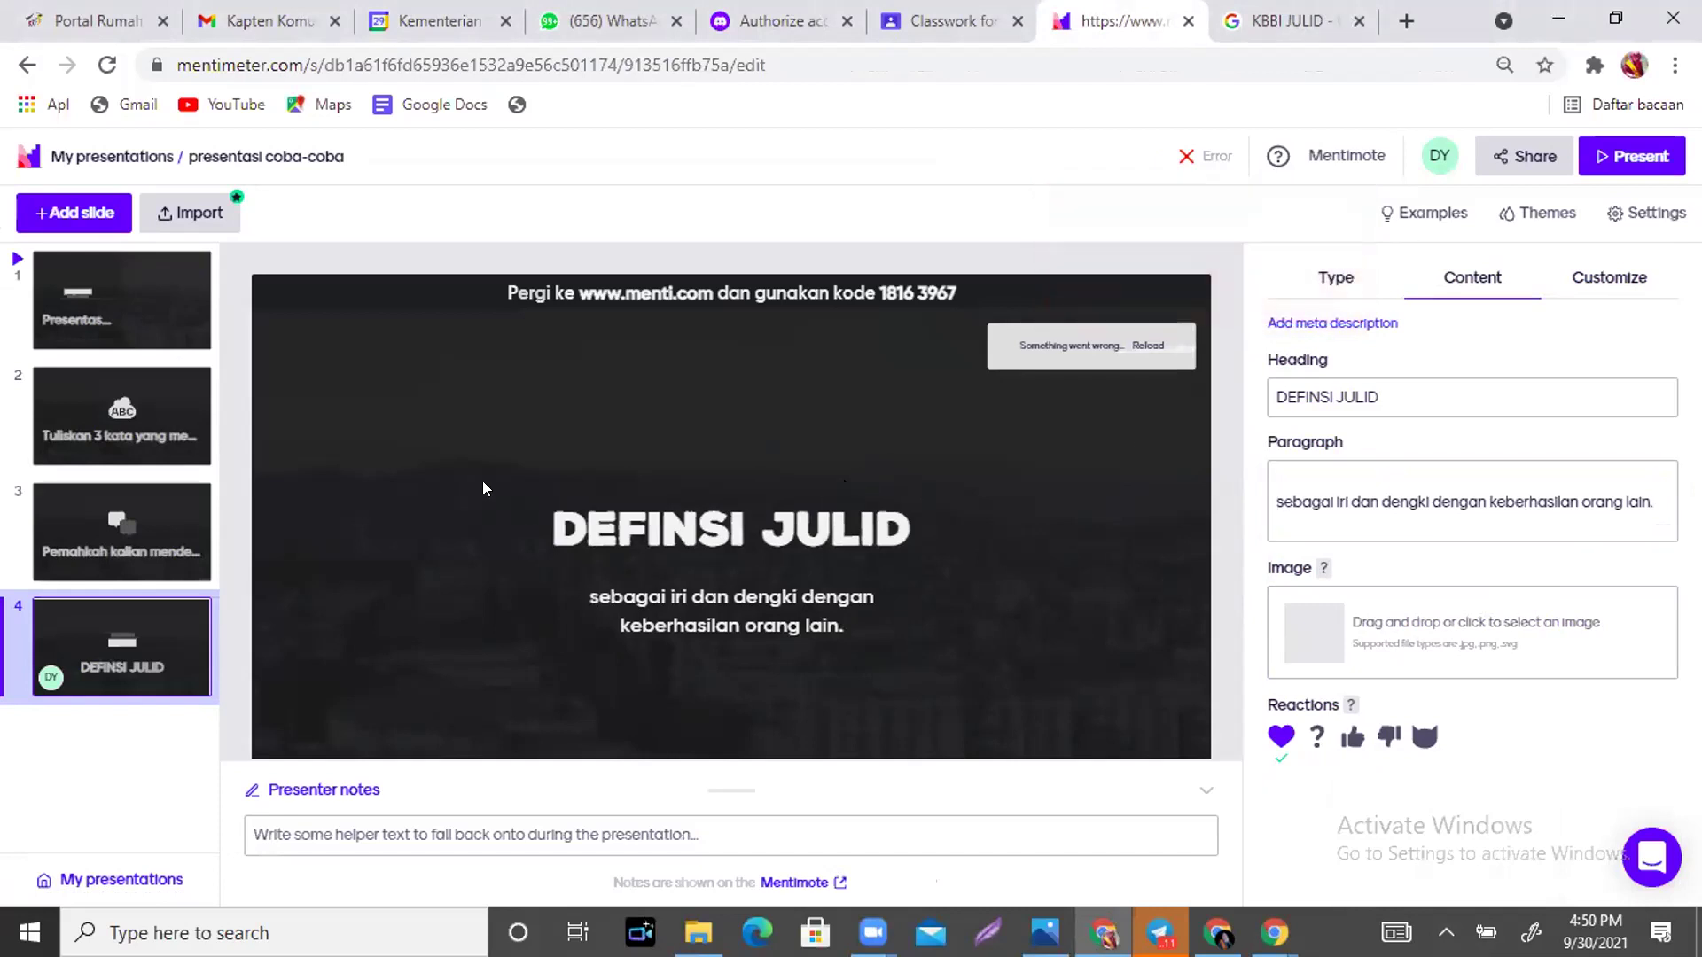
left_click(1445, 933)
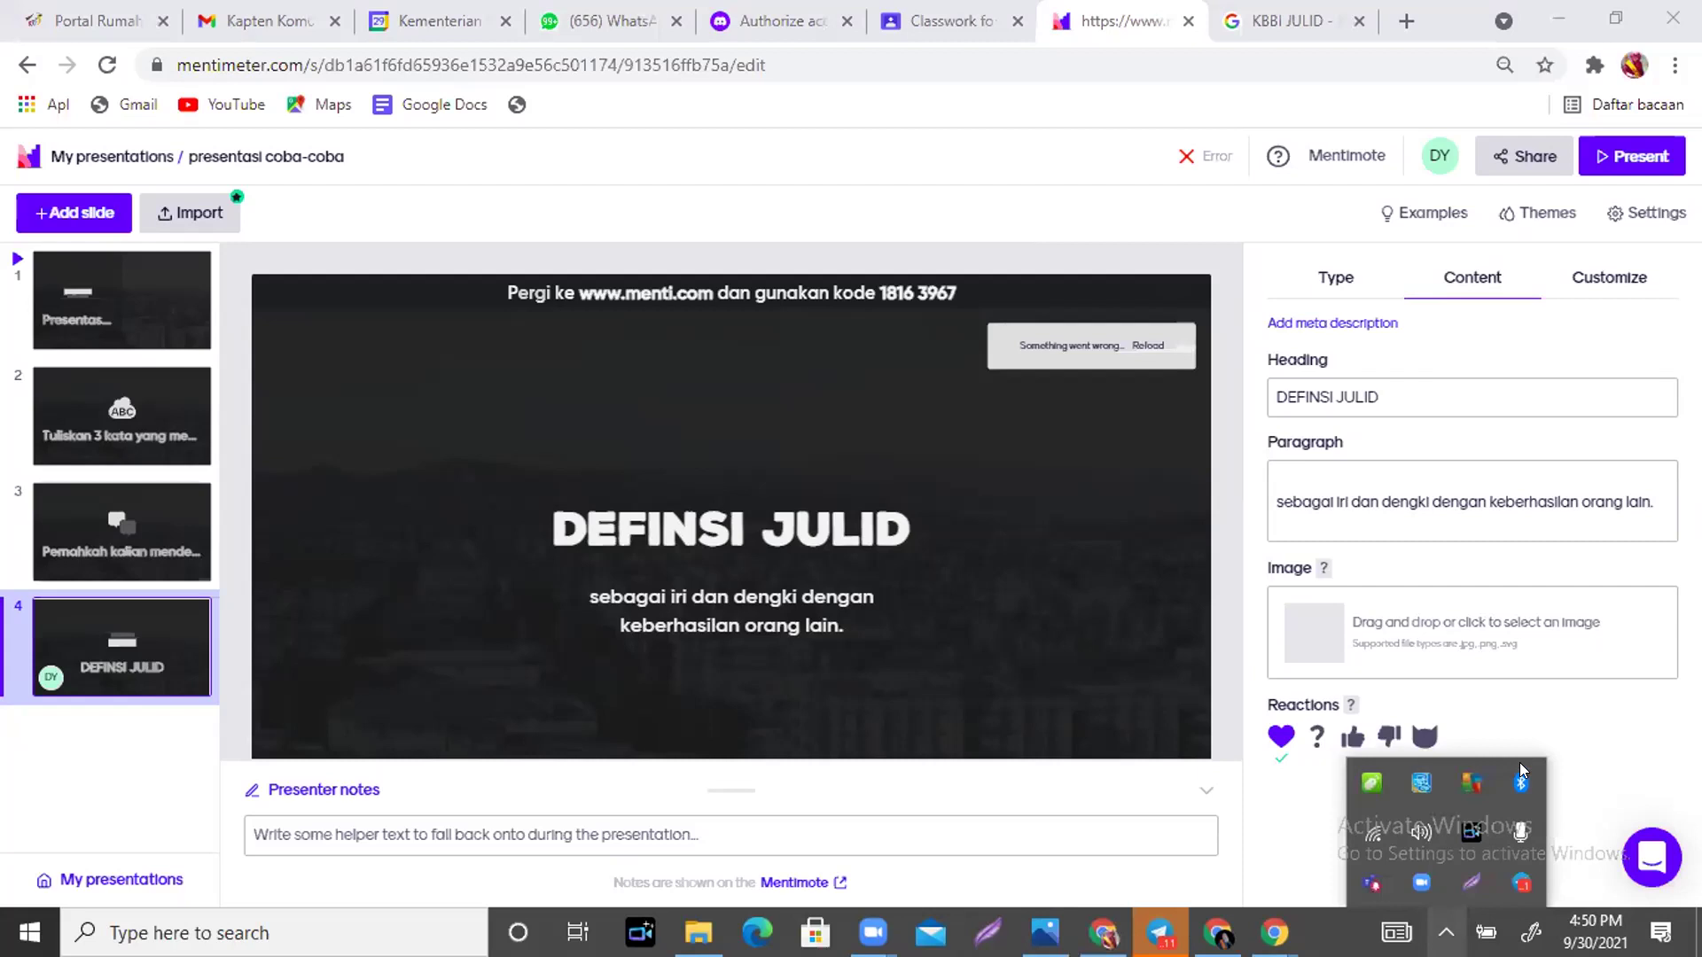
left_click(1655, 720)
Open the slide's image picker and search the Unsplash library for "MAD PEOPLE" and "PEOPLE".
left_click(1592, 280)
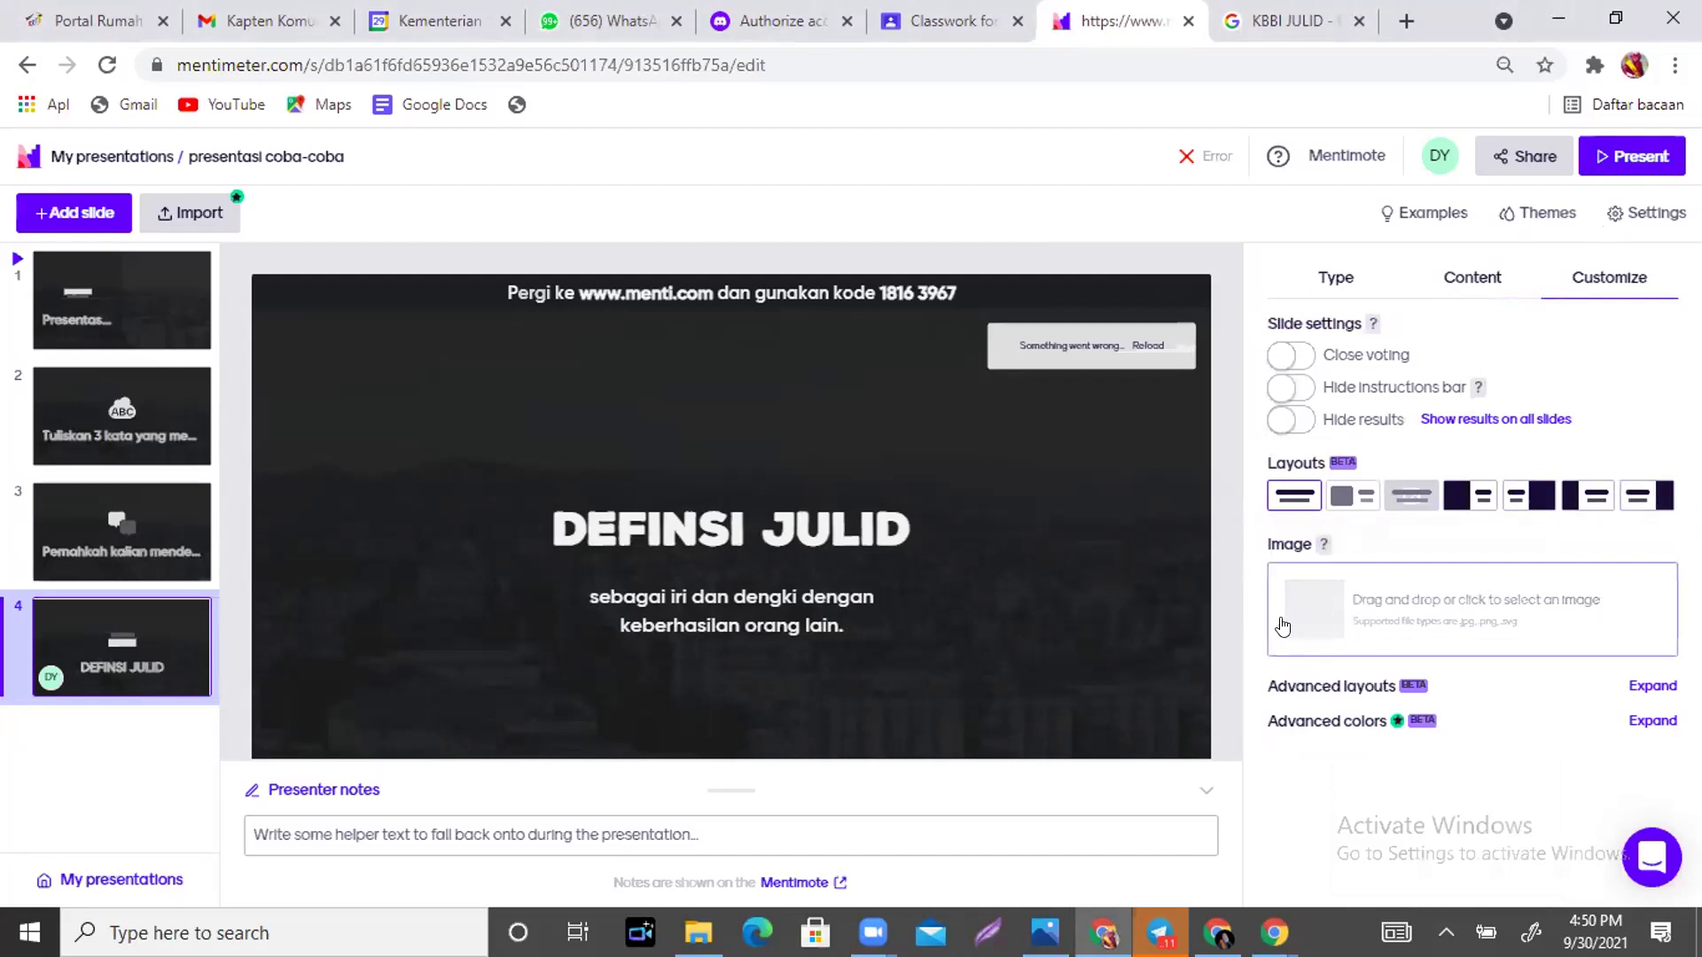
left_click(1372, 612)
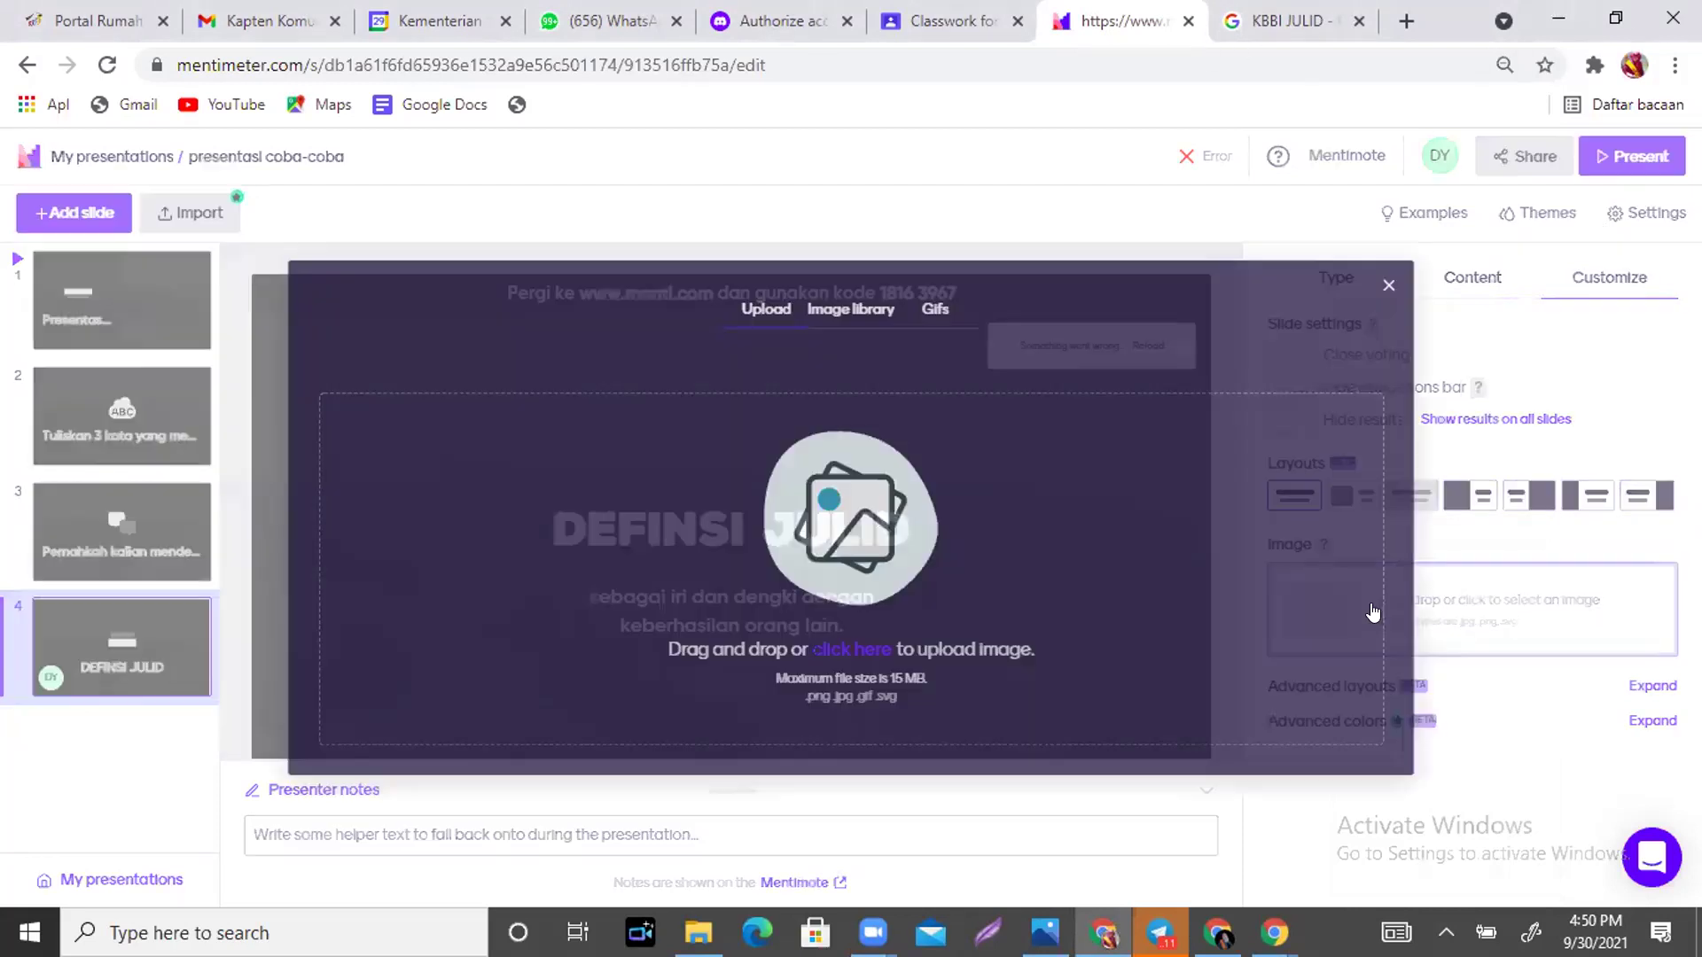
left_click(856, 296)
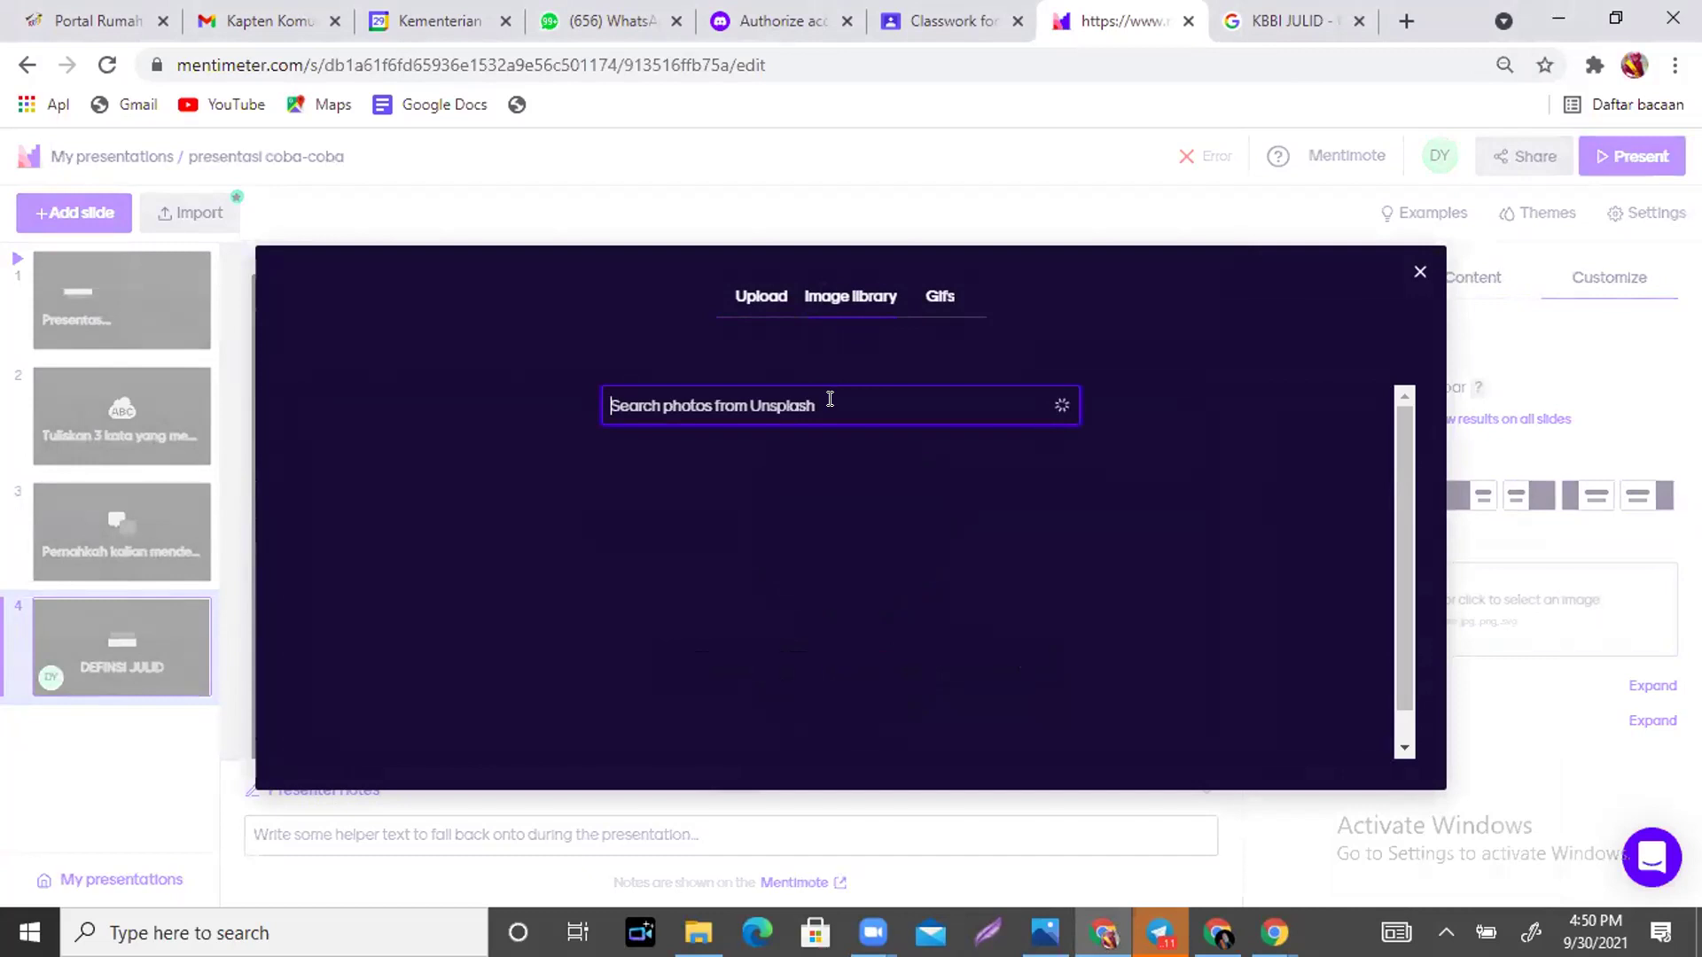
type("MAD PEOPLE")
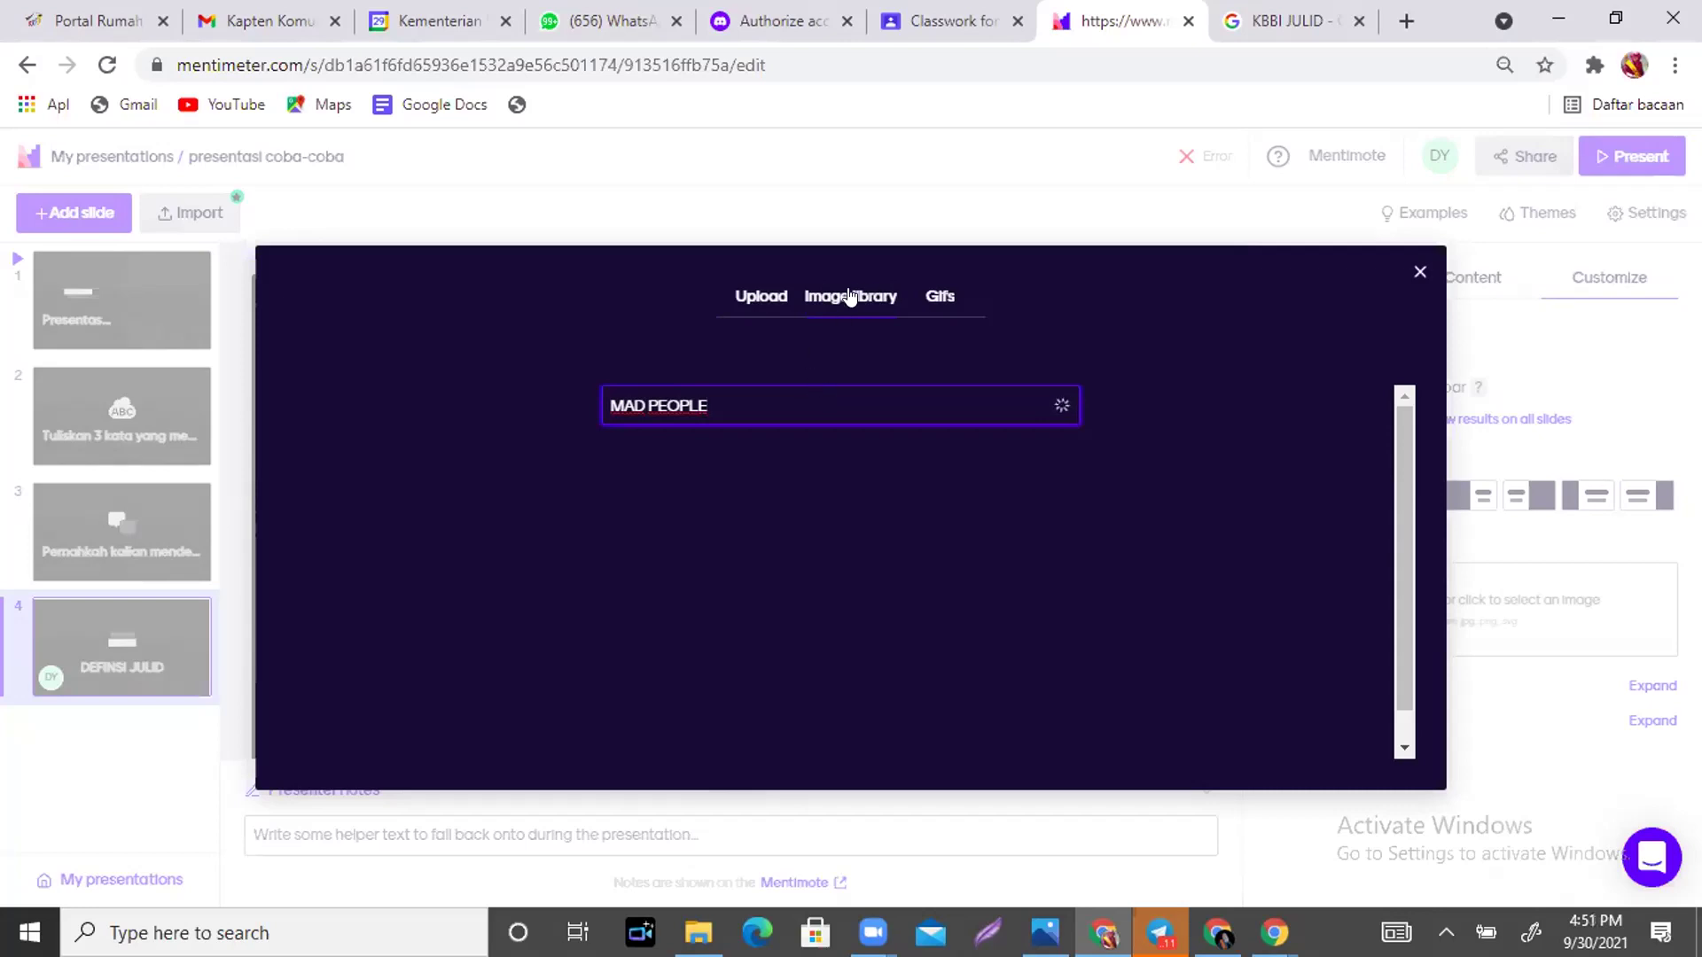
key("ctrl+a")
type("PEOPLE")
left_click(1140, 407)
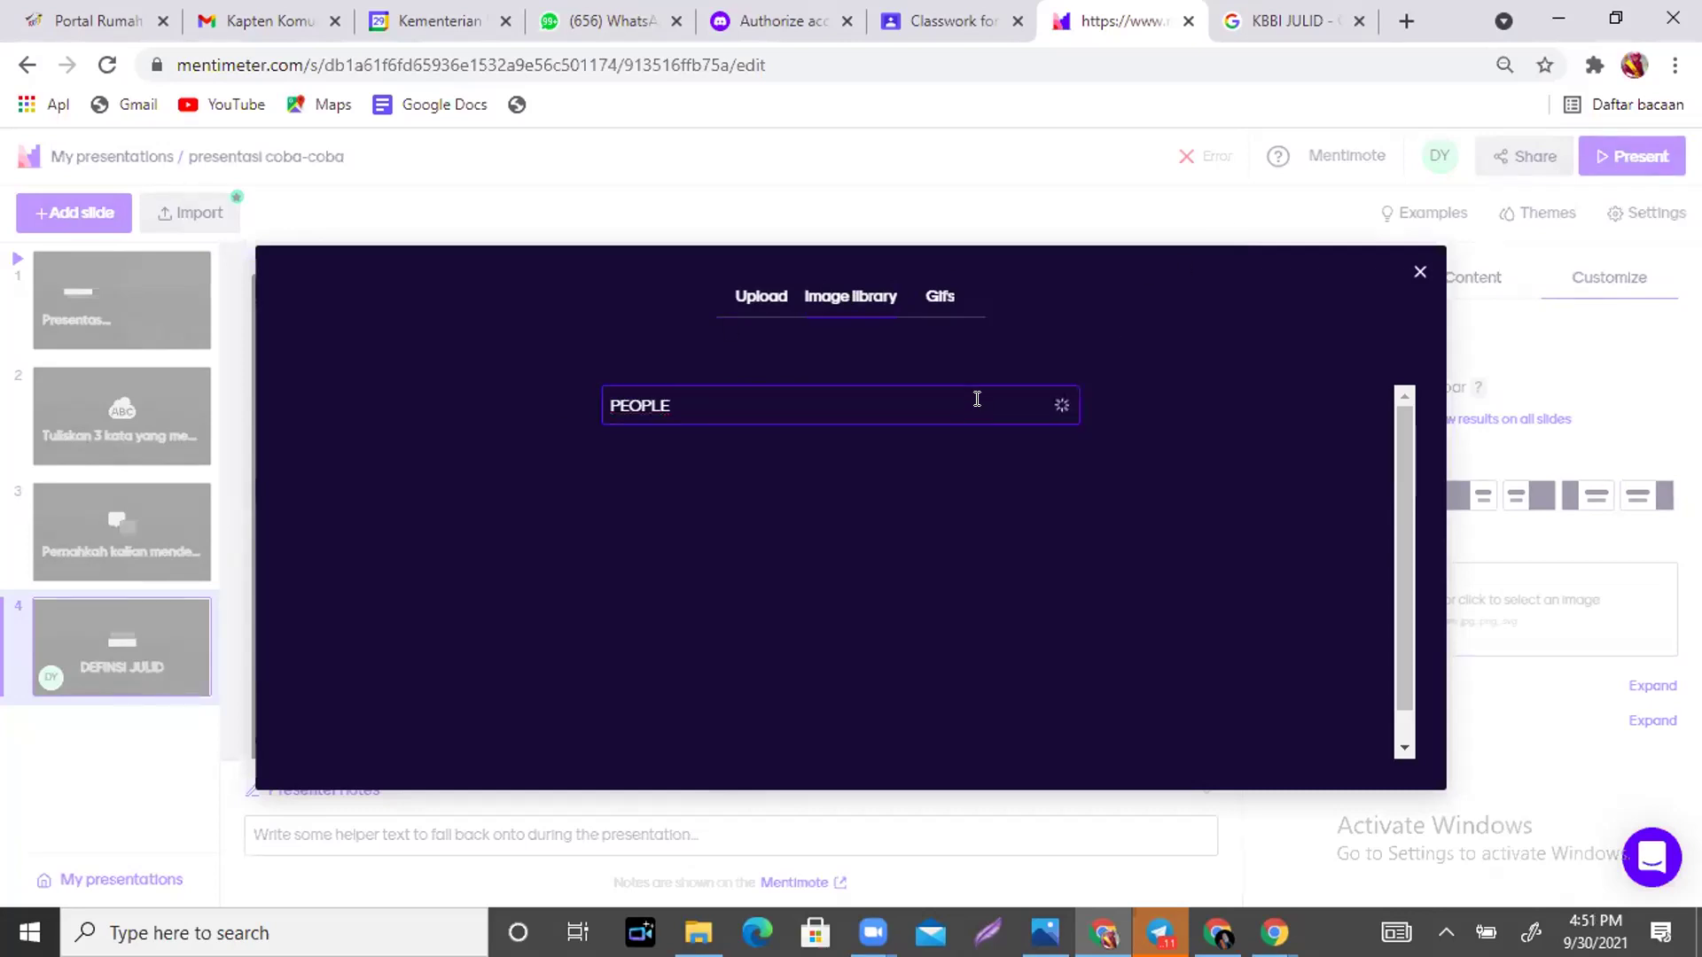
Switch to the Google "KBBI JULID" search and browse its image results for a picture that suits the definition slide.
left_click(1281, 18)
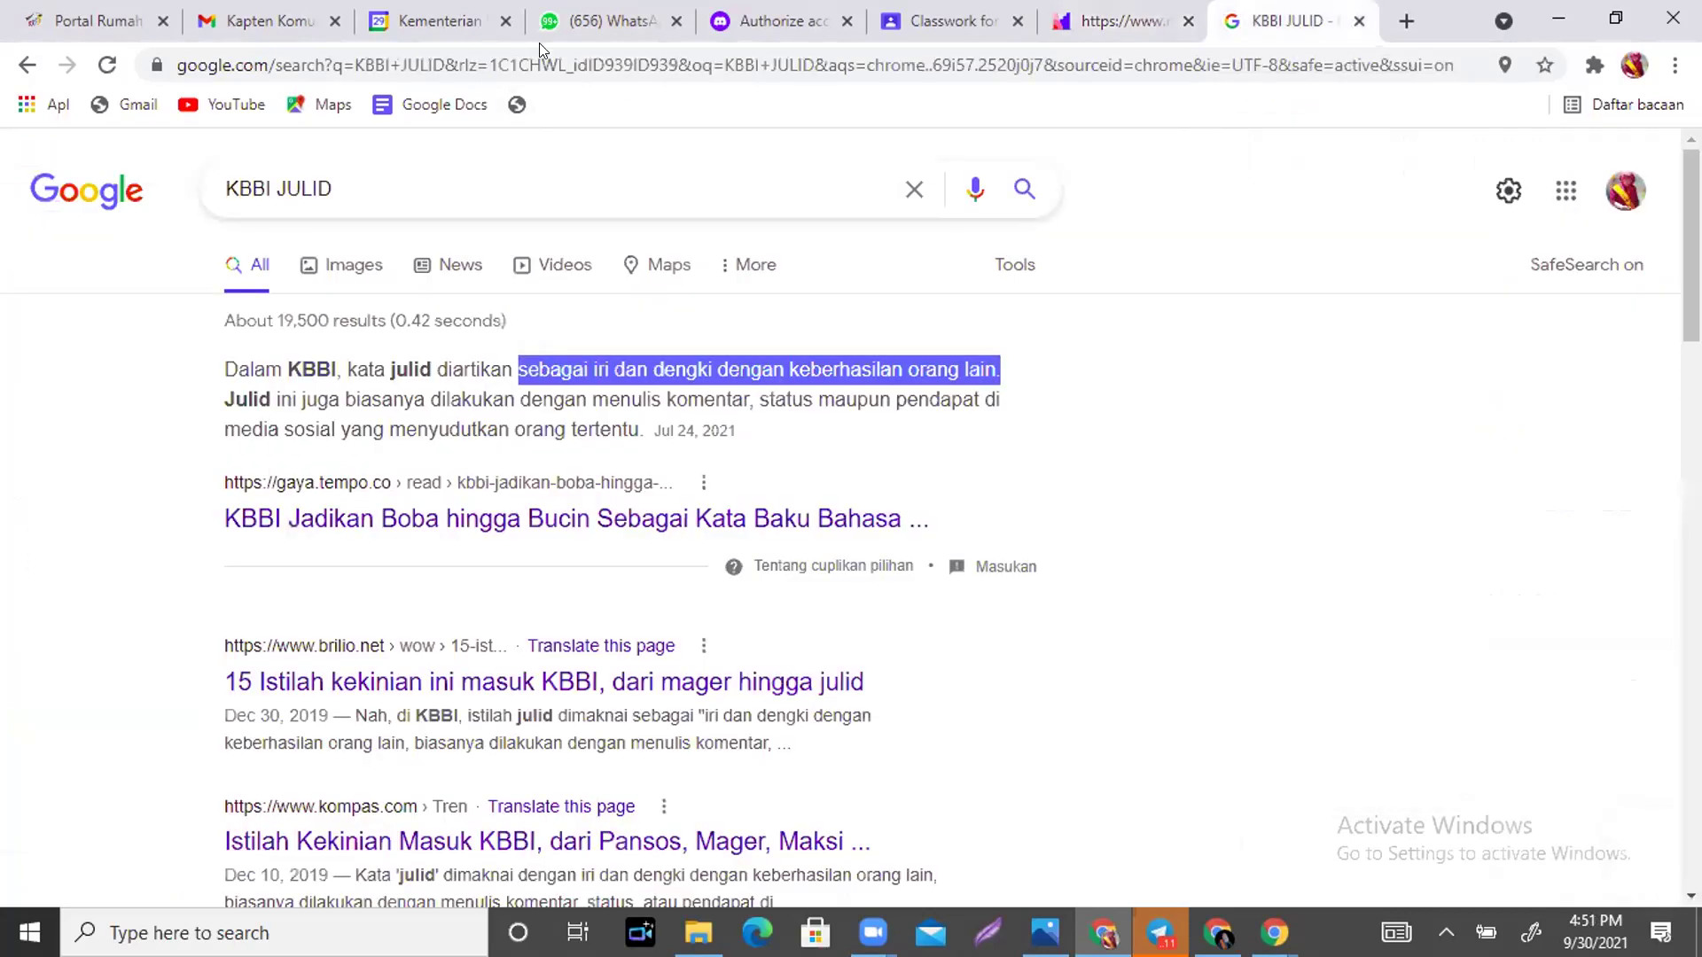
left_click_drag(369, 188, 163, 195)
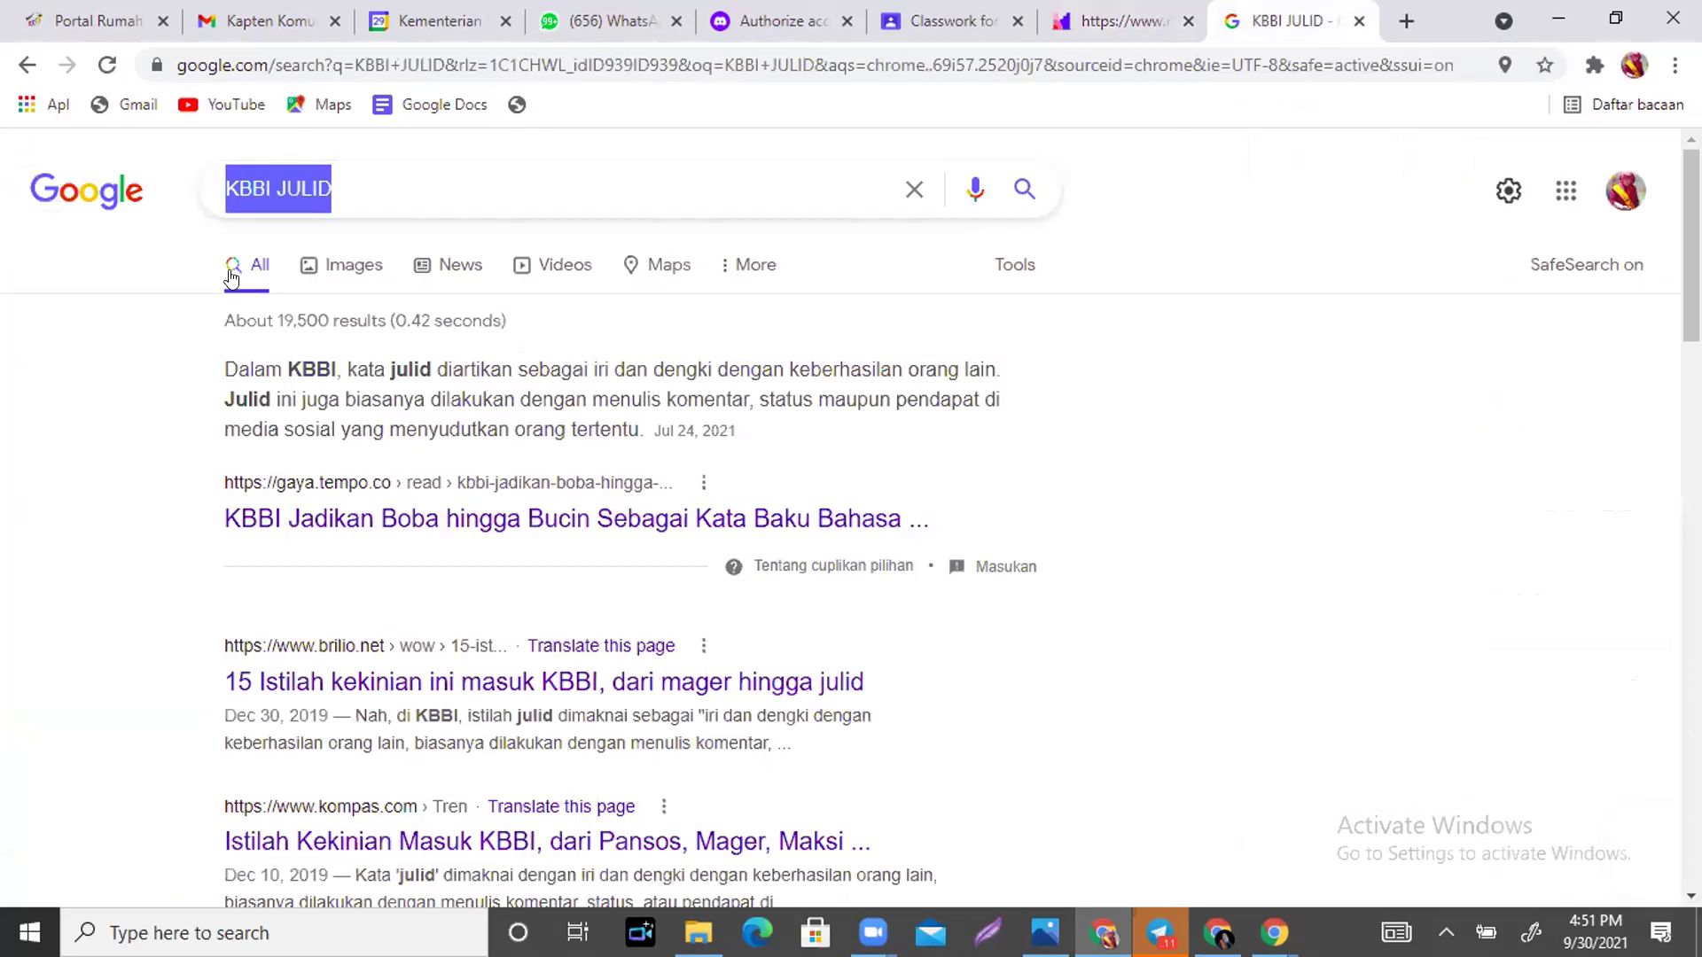
left_click(341, 268)
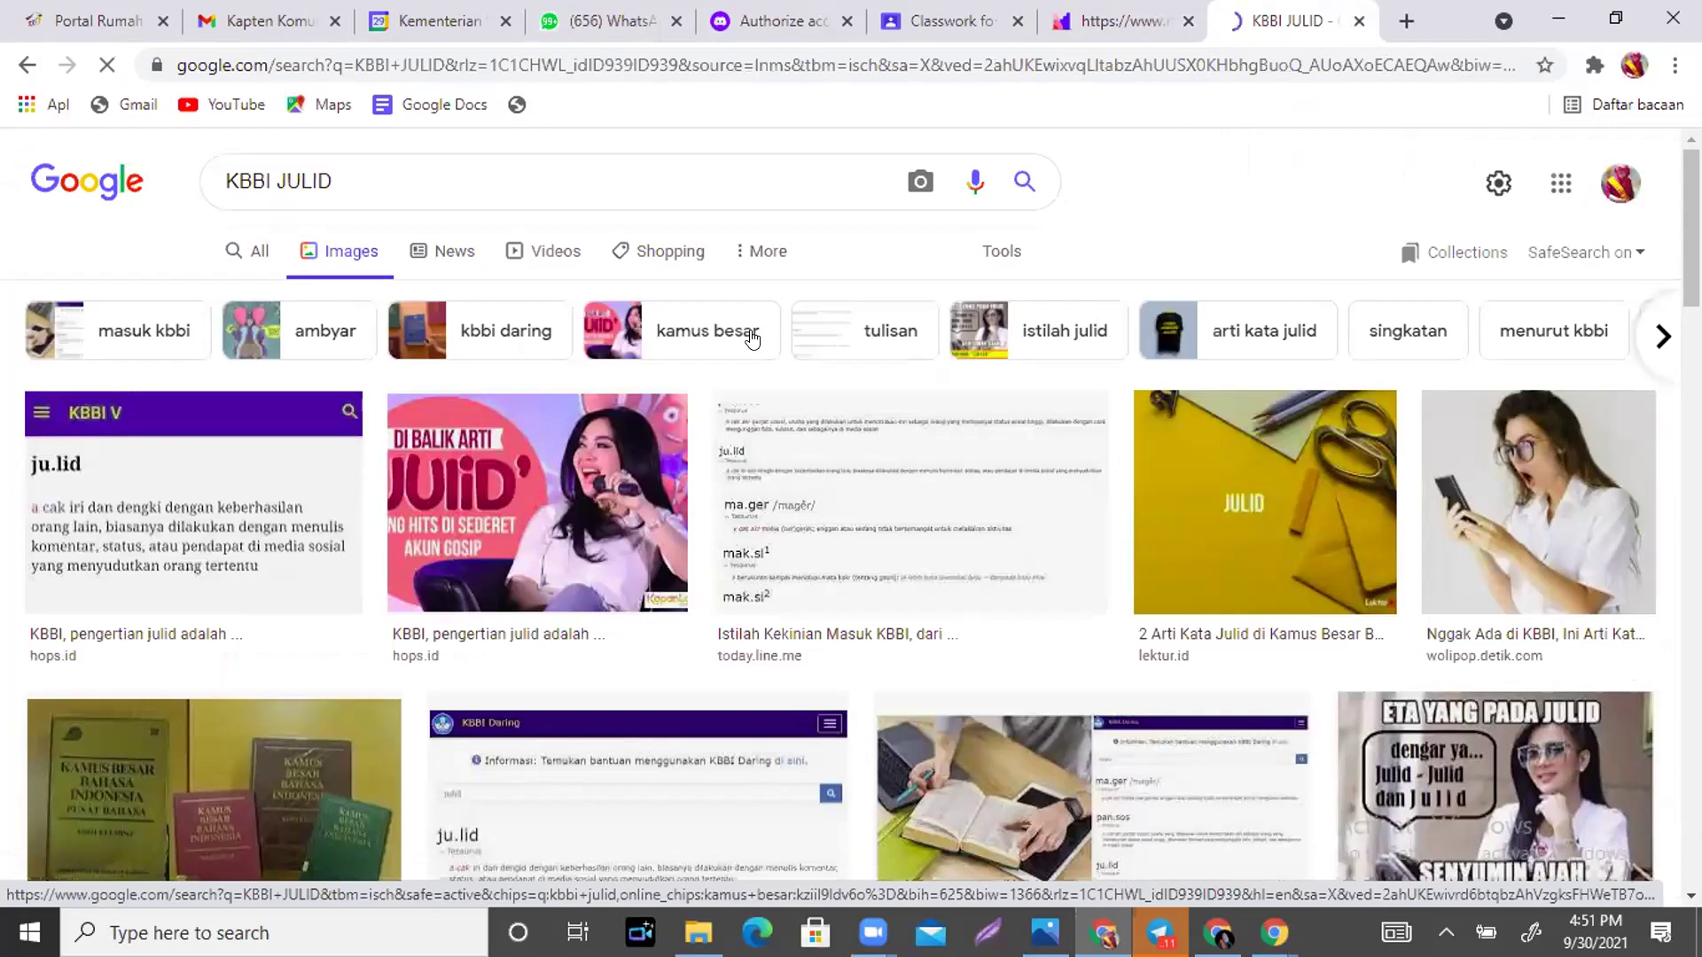
scroll(752, 340, "down", 6)
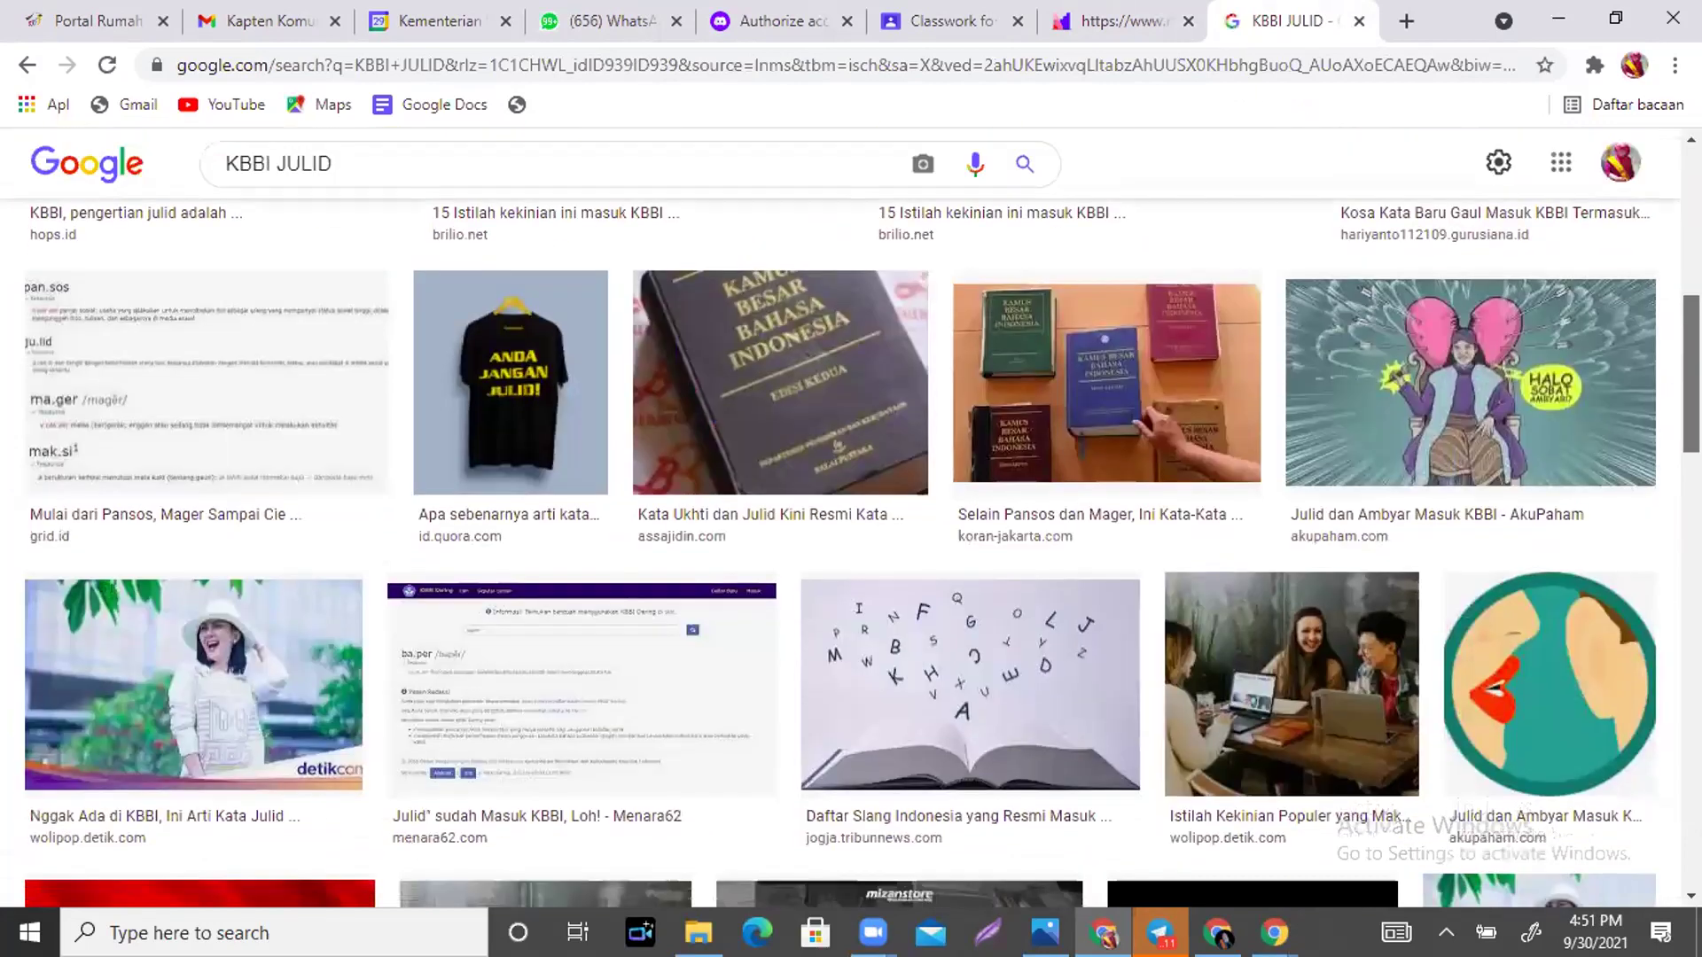
scroll(840, 549, "down", 5)
scroll(841, 549, "up", 5)
scroll(840, 549, "down", 8)
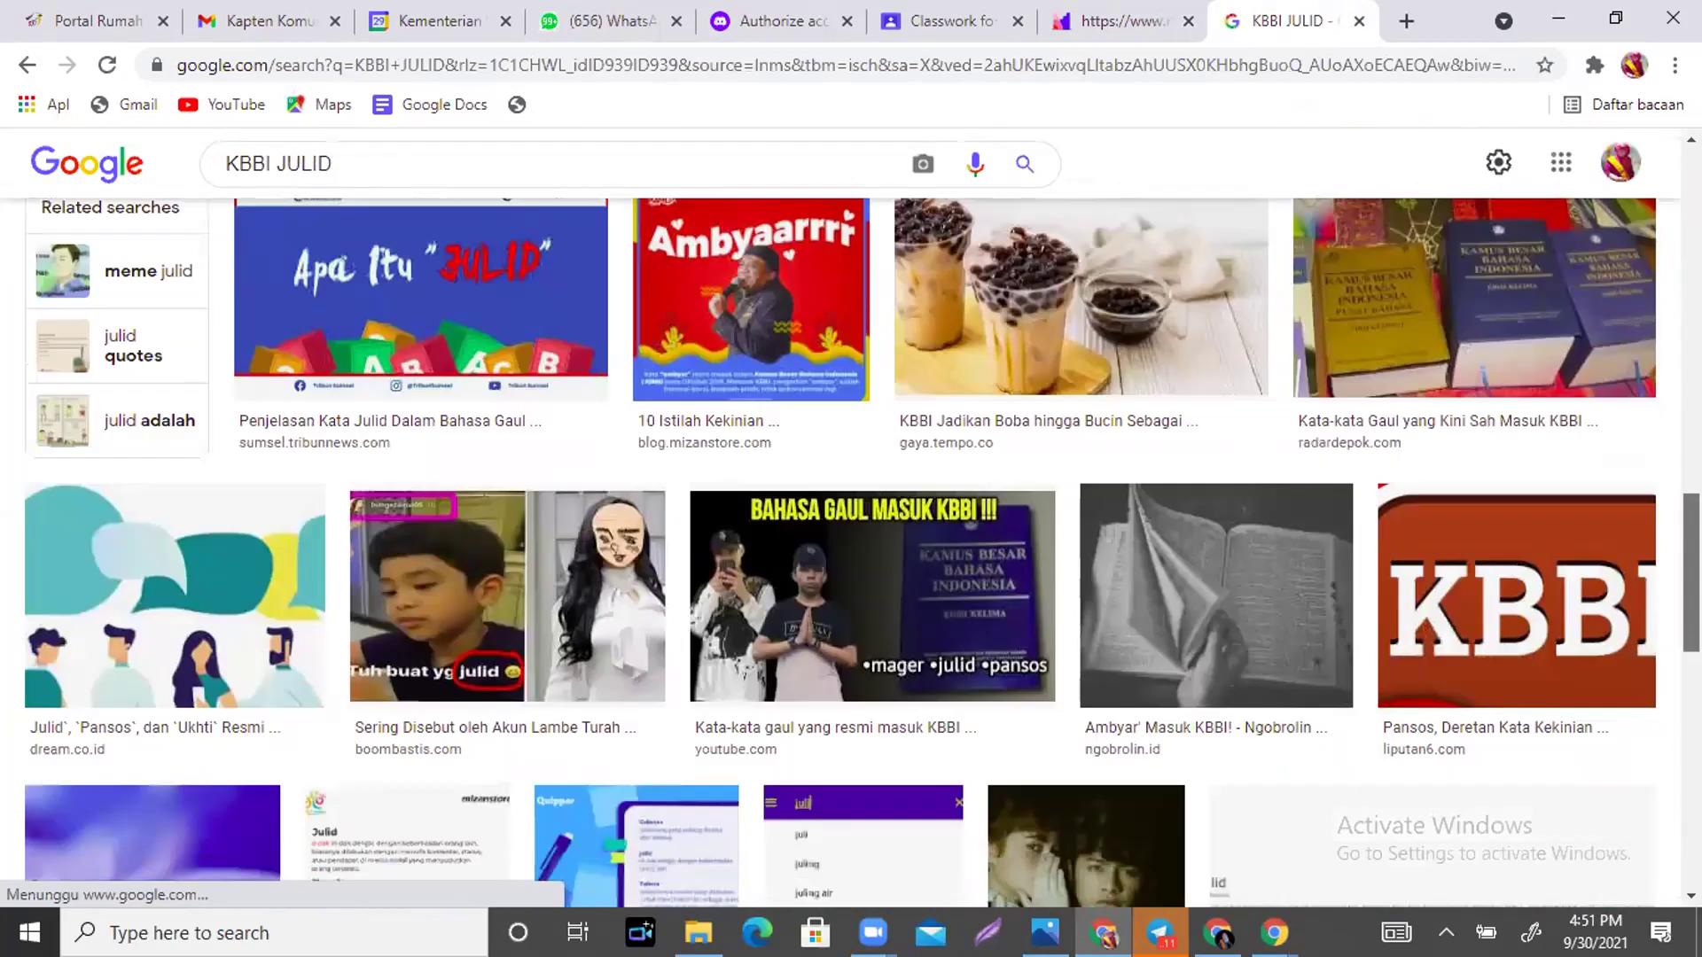
scroll(1664, 568, "up", 3)
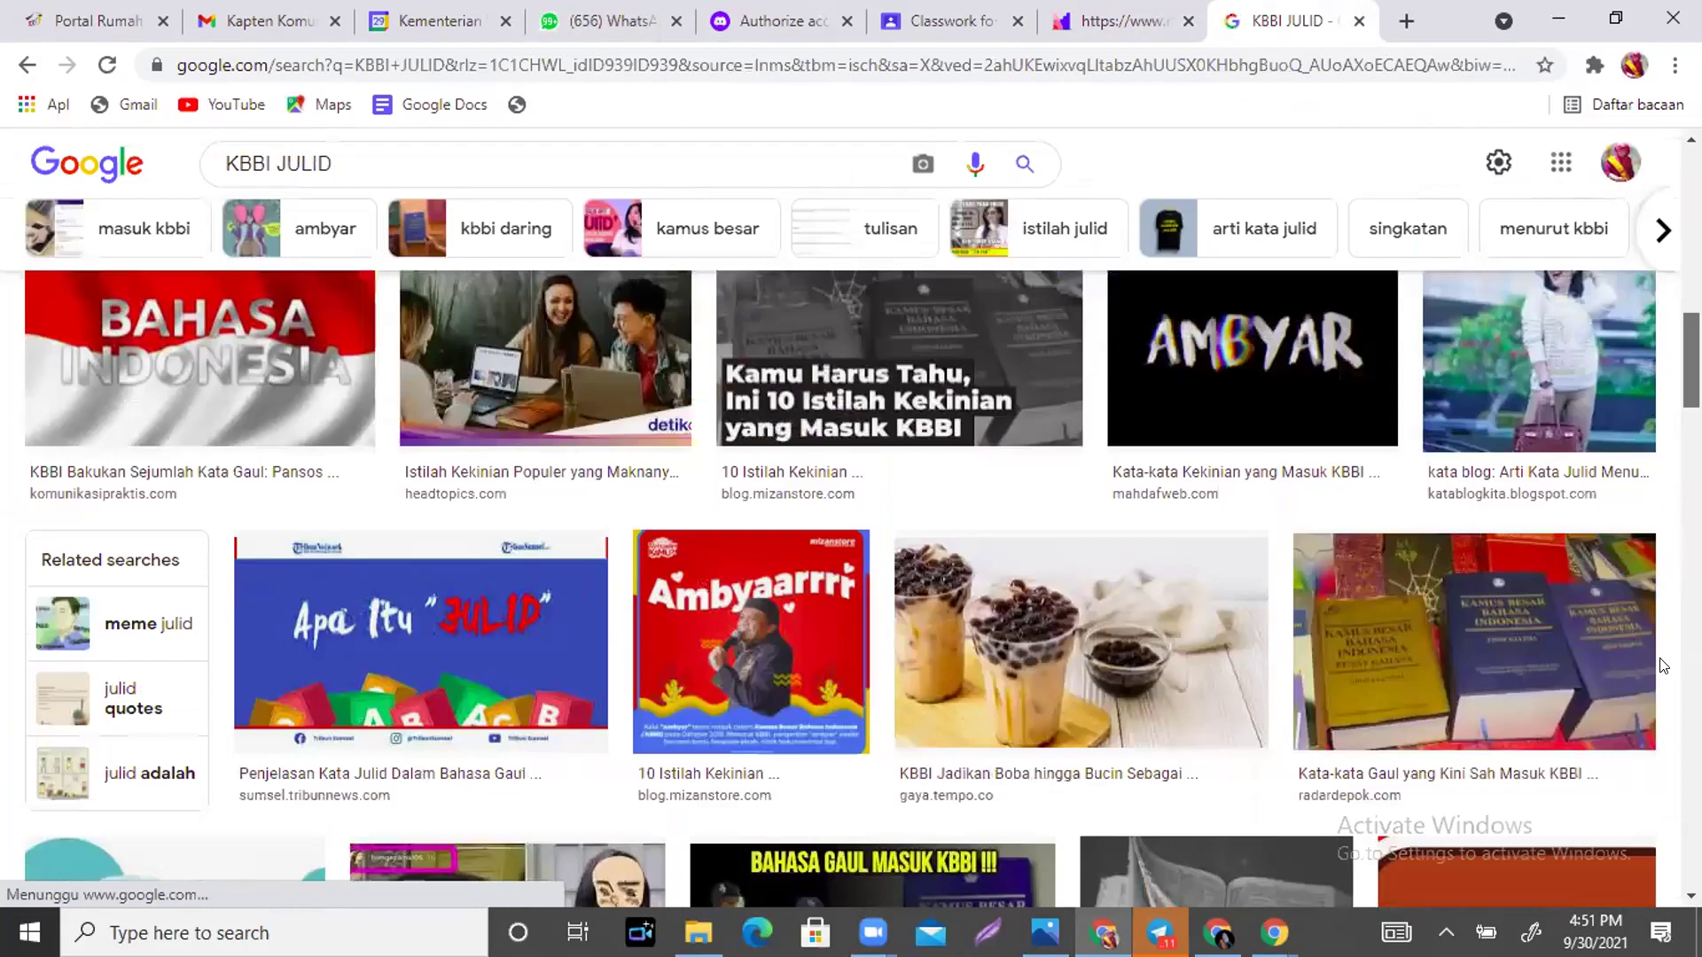
scroll(1662, 665, "down", 8)
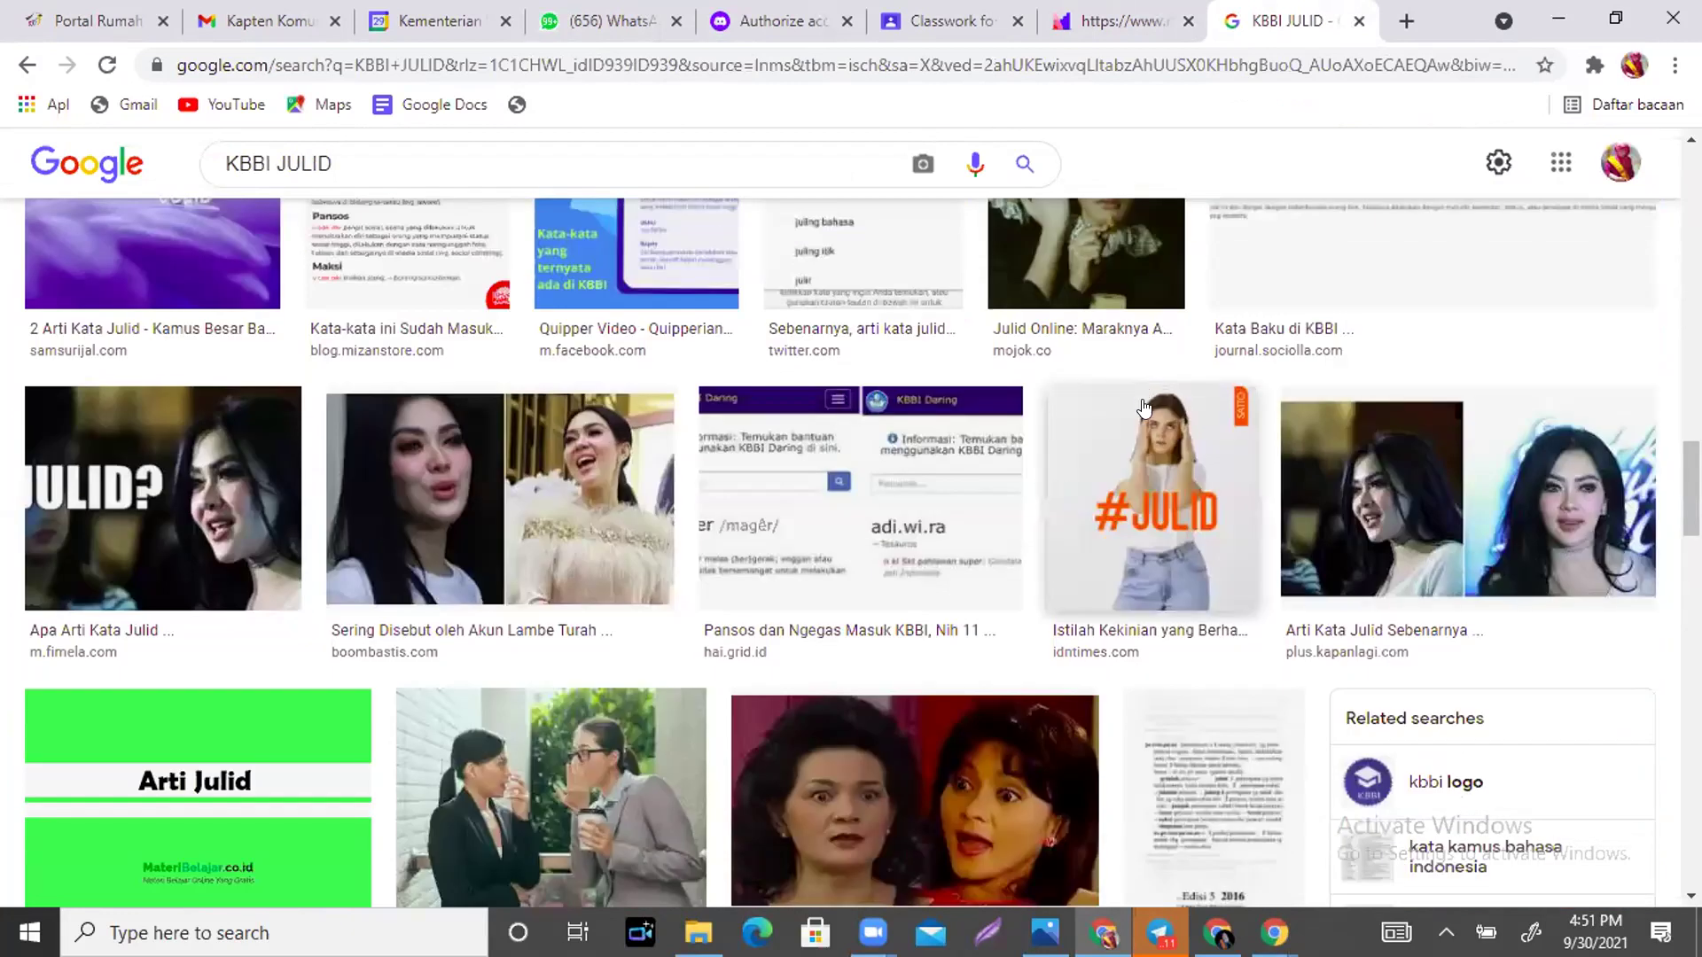
Capture and save a screenshot of the #JULID picture in the image results, about 146x134 pixels.
key("alt+shift+t")
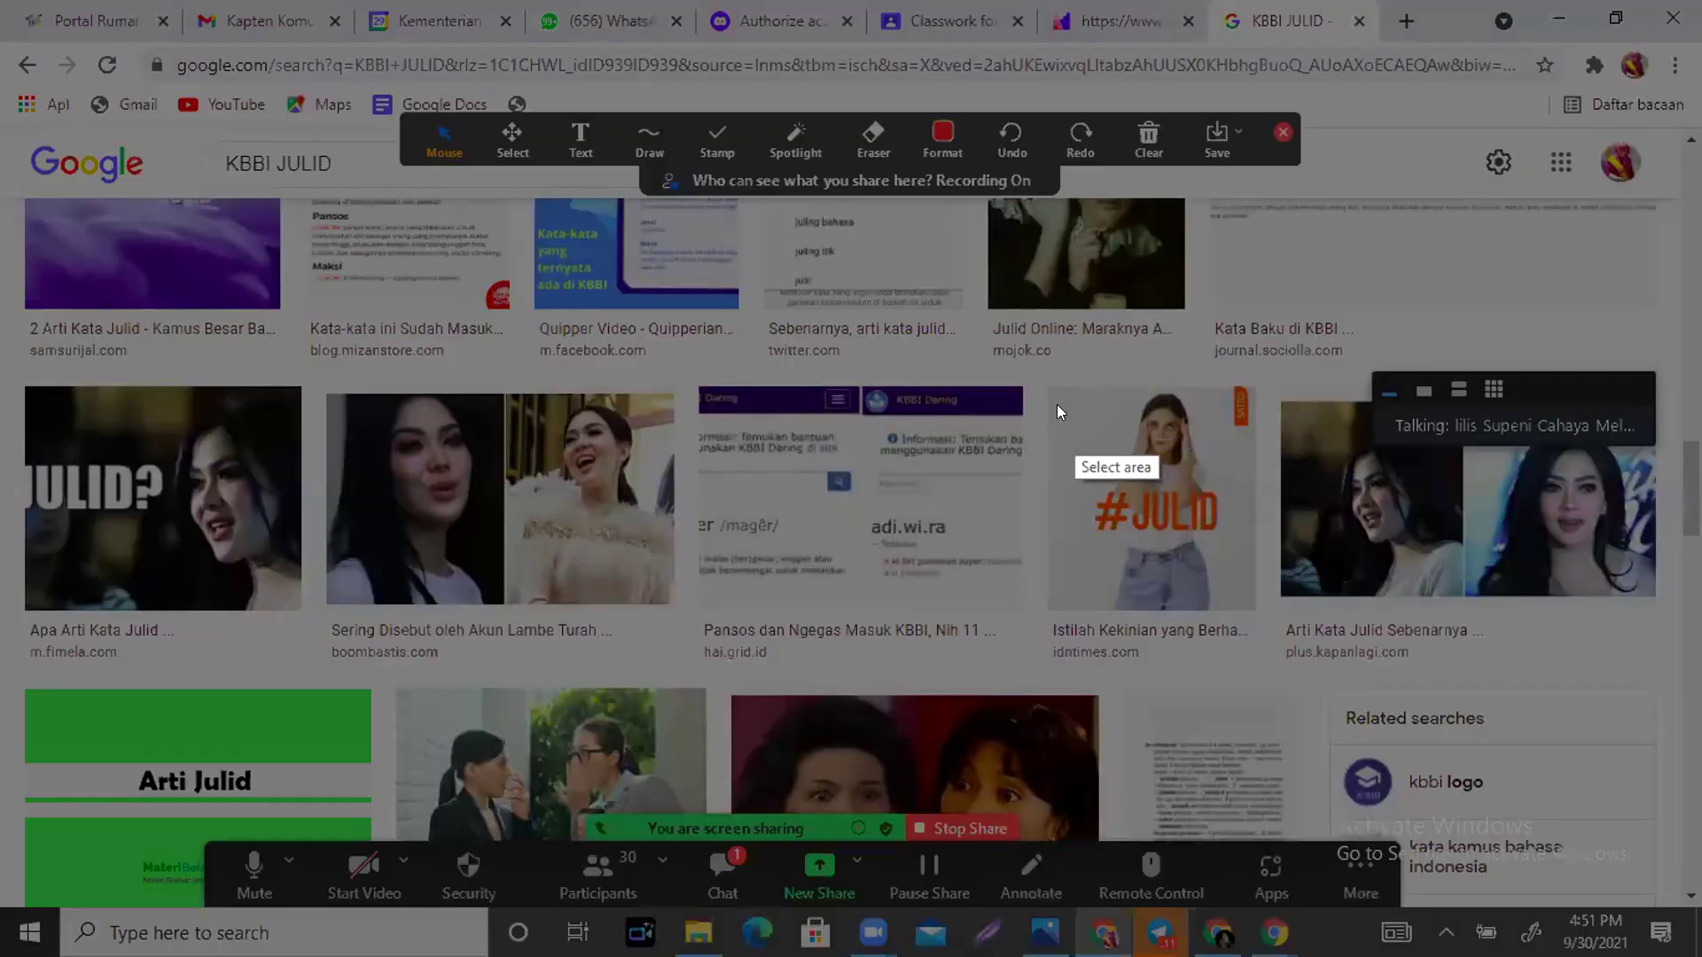
left_click_drag(1058, 393, 1239, 560)
left_click(1182, 585)
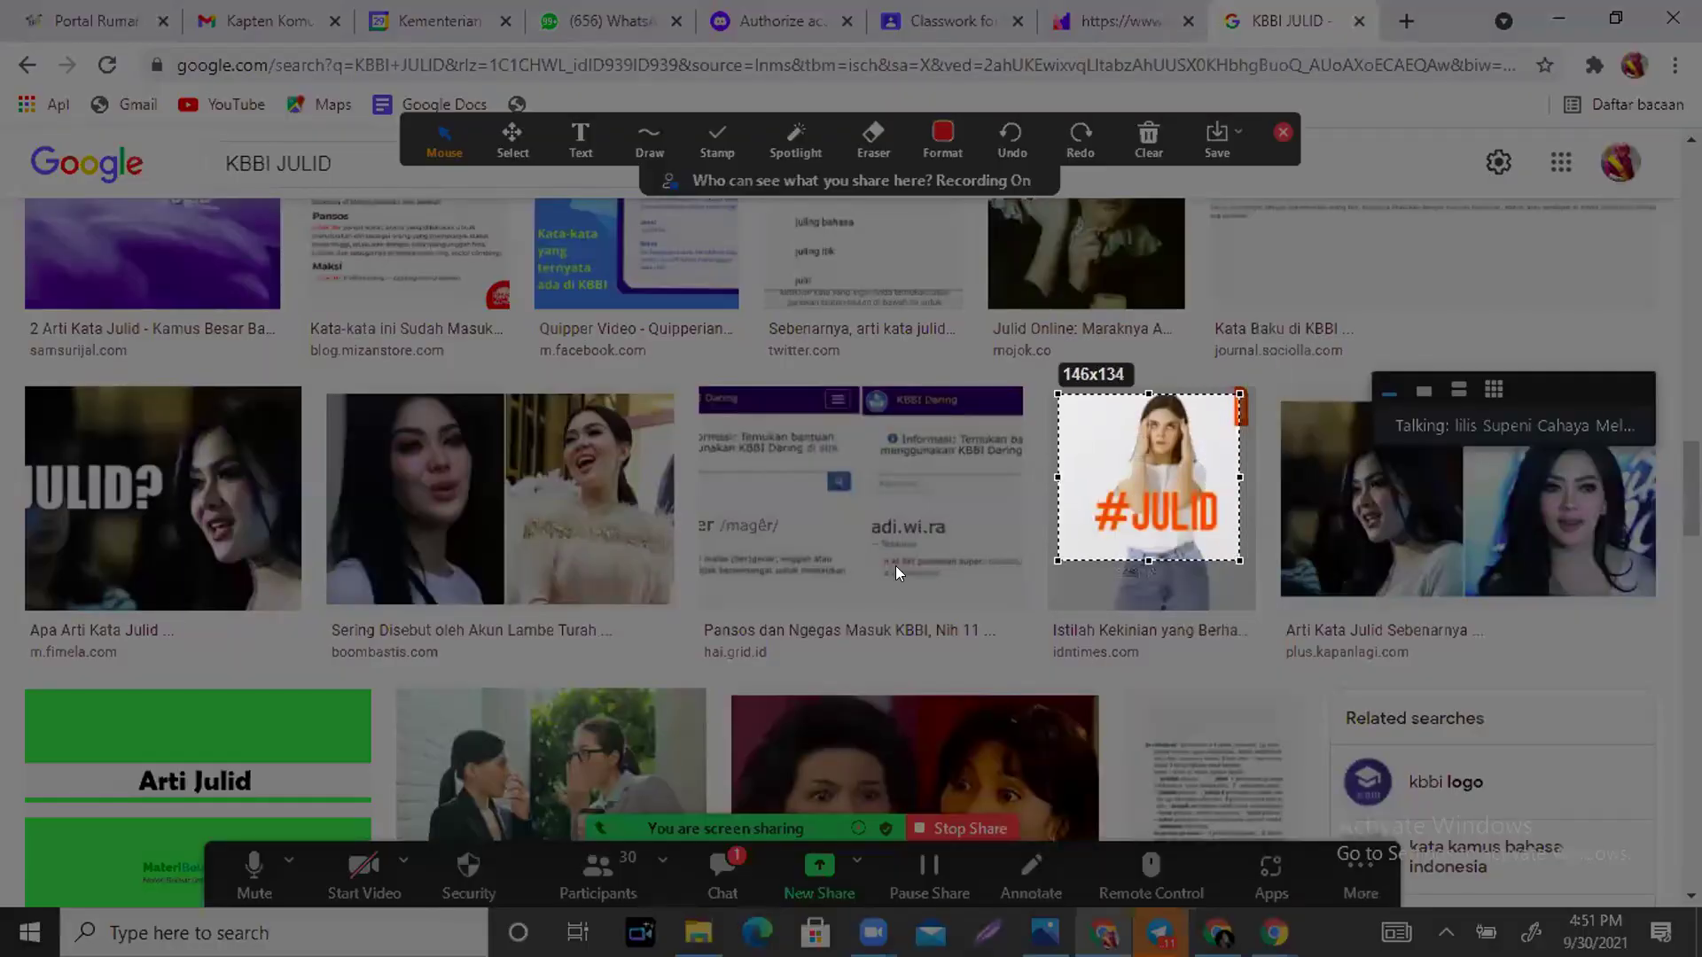
left_click(962, 624)
Return to Mentimeter, upload the captured Screenshot_15 from Downloads as the slide's image, save it and dismiss the error message.
left_click(1130, 14)
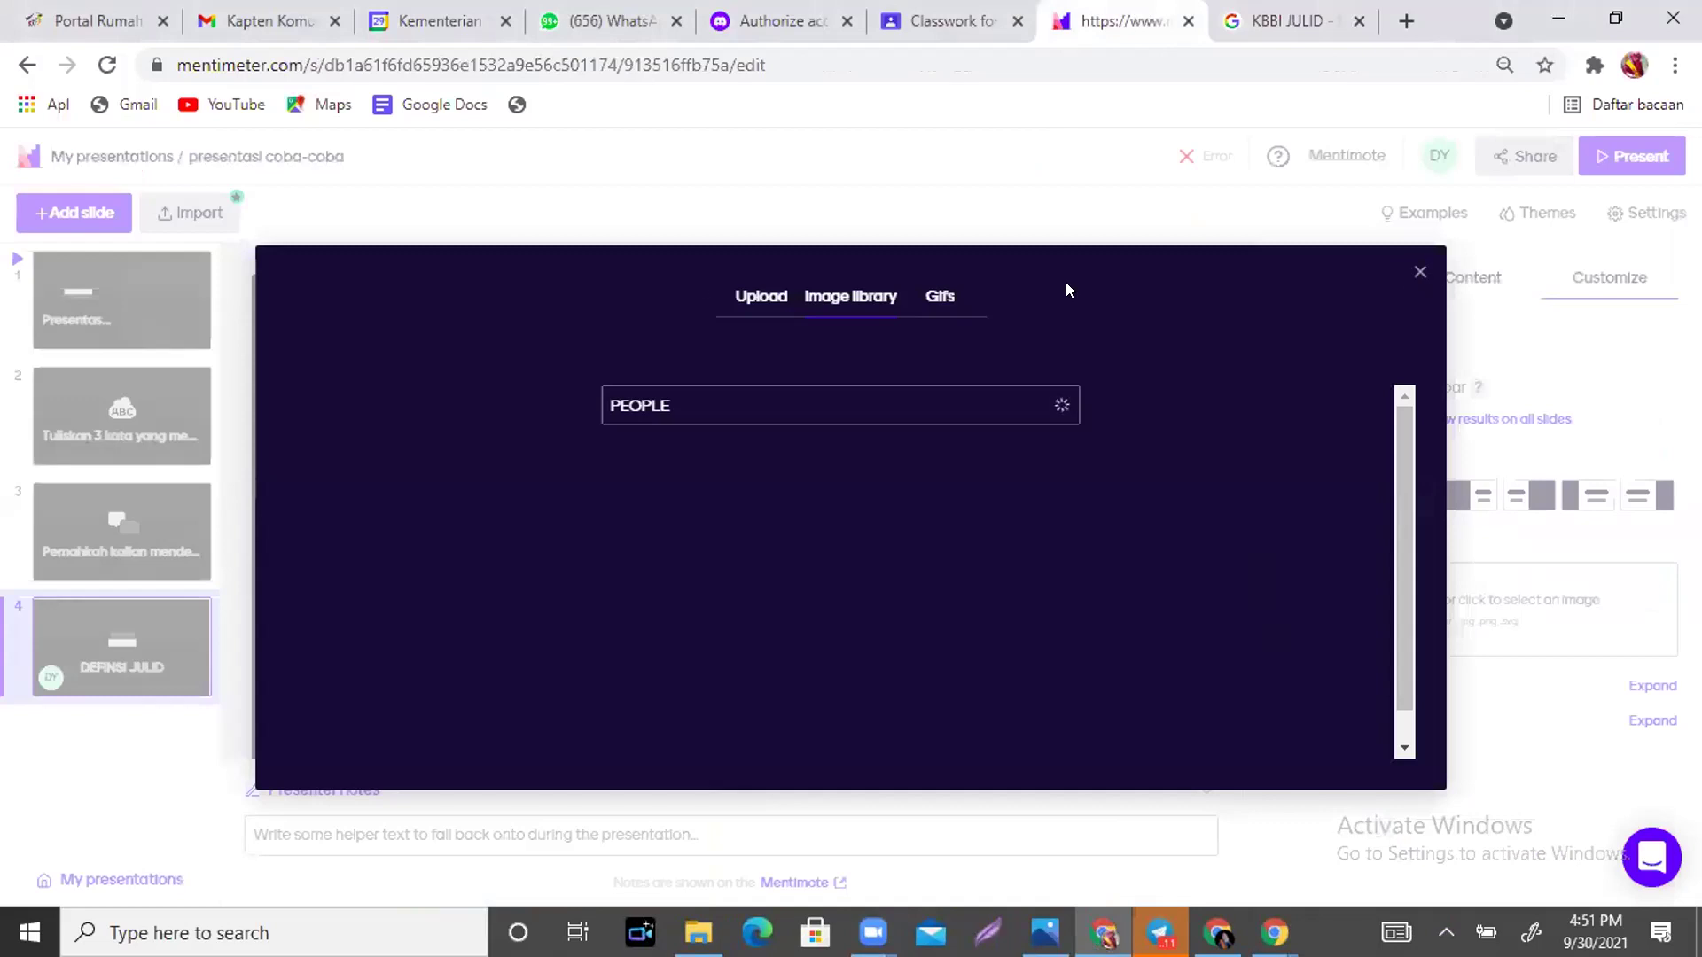
left_click(752, 293)
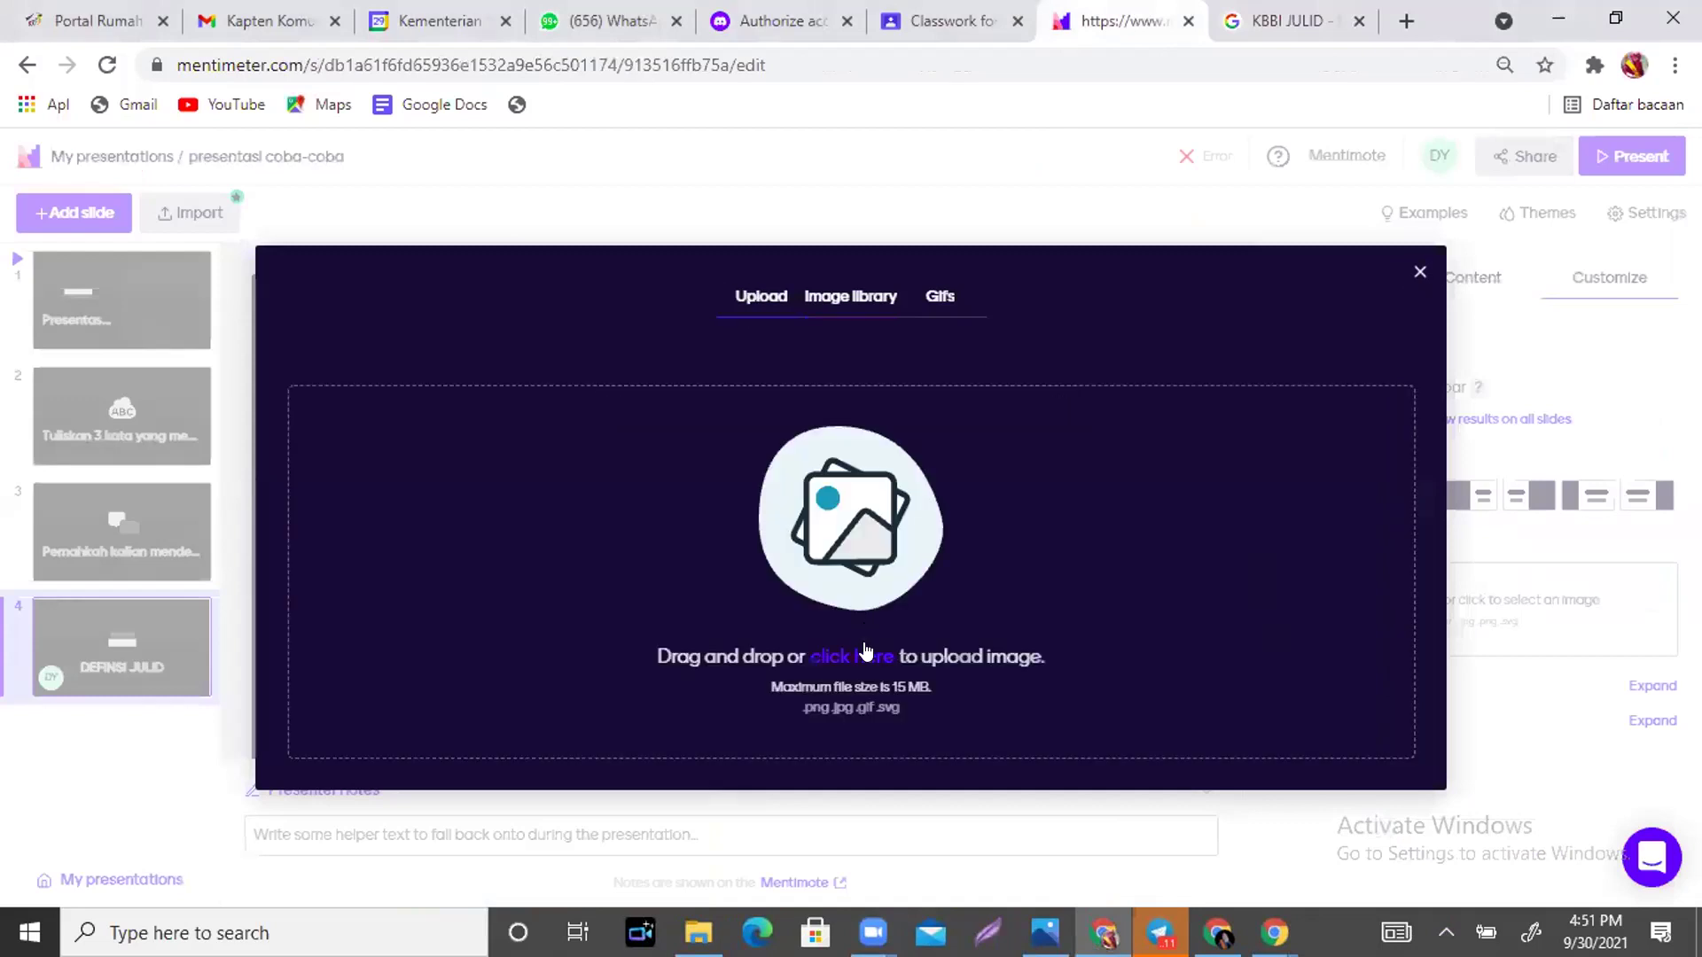
left_click(864, 656)
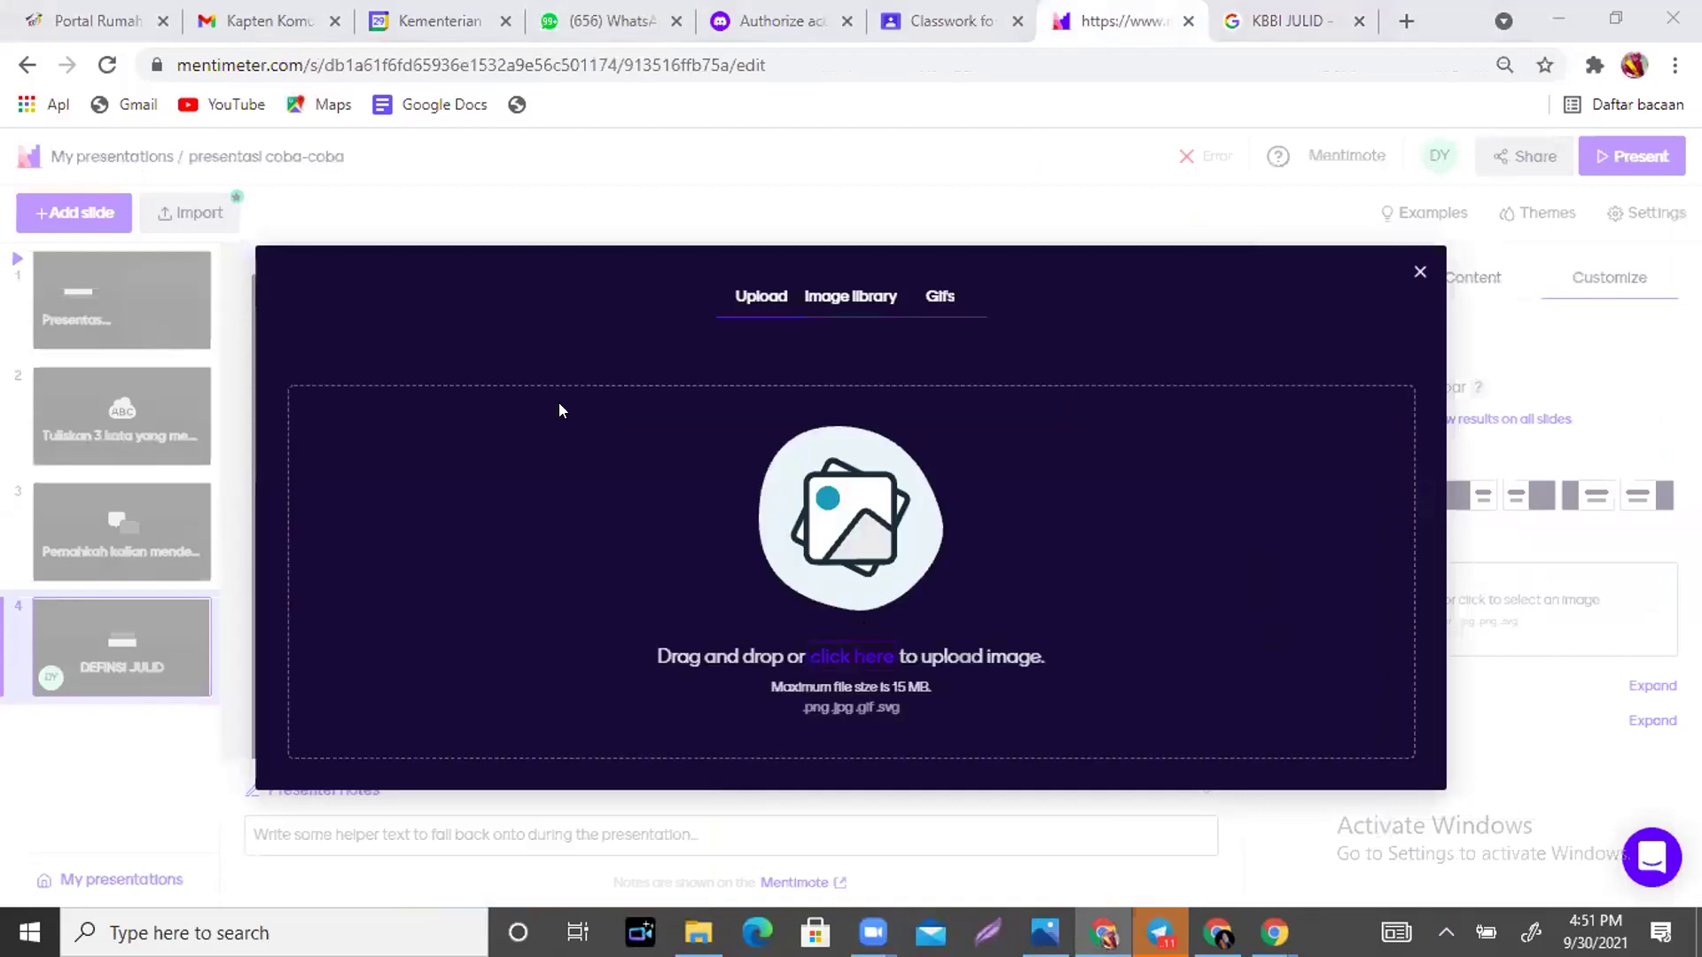
scroll(292, 345, "up", 3)
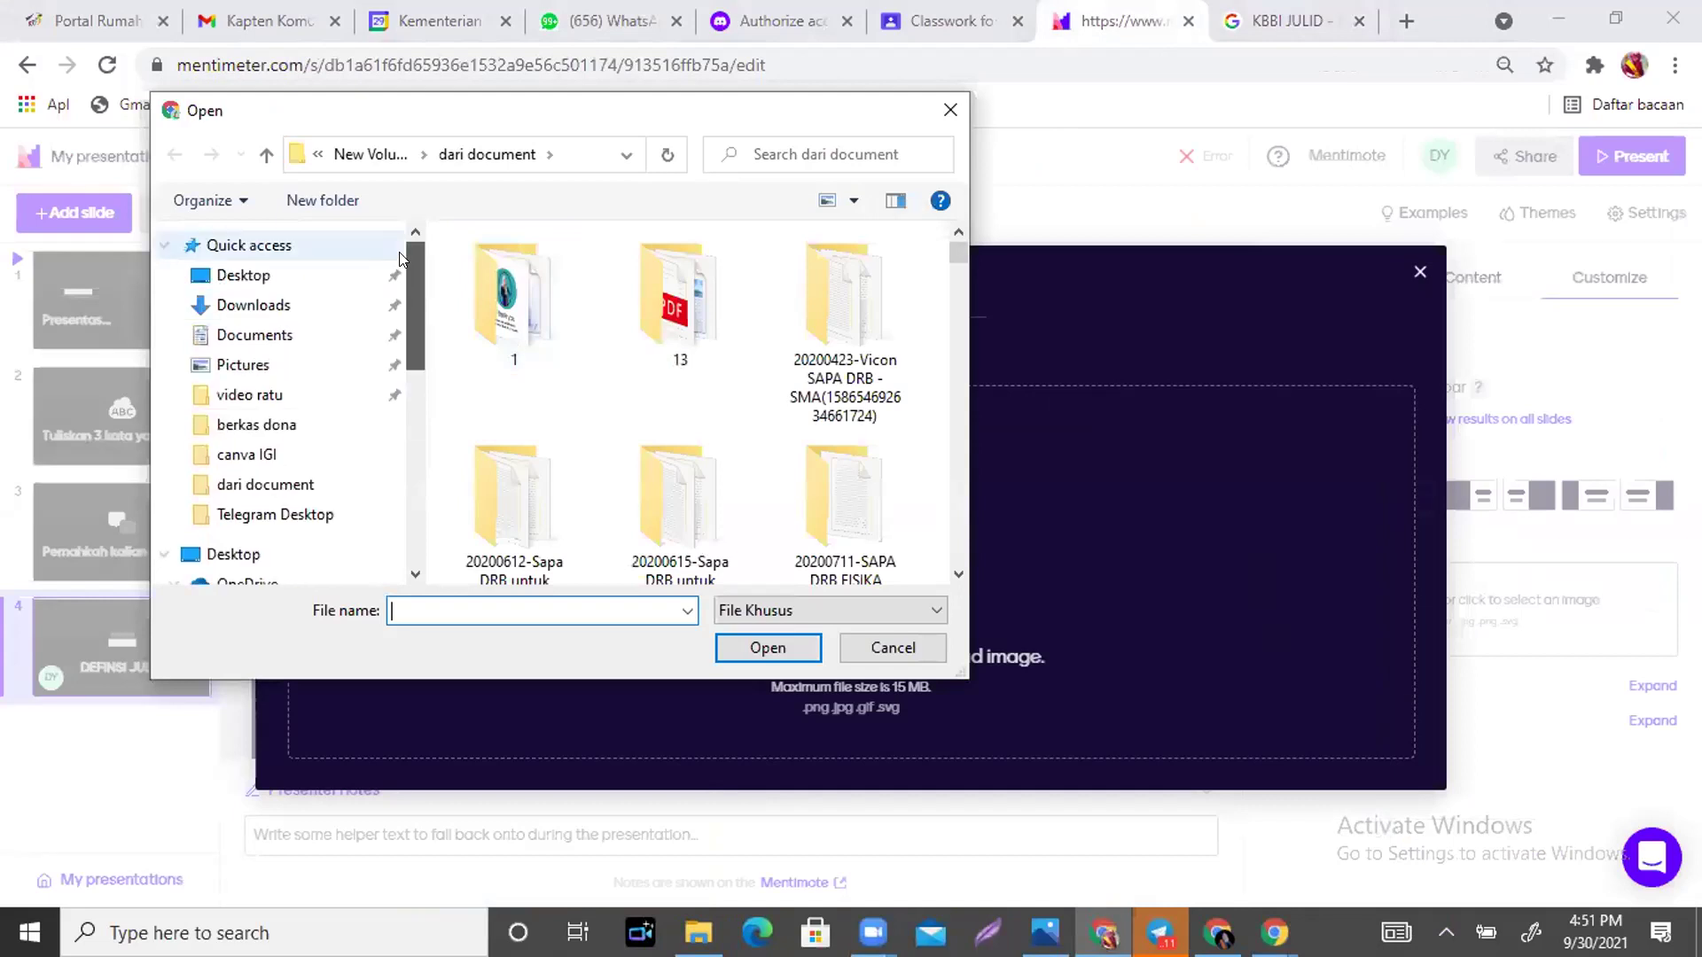
left_click(252, 305)
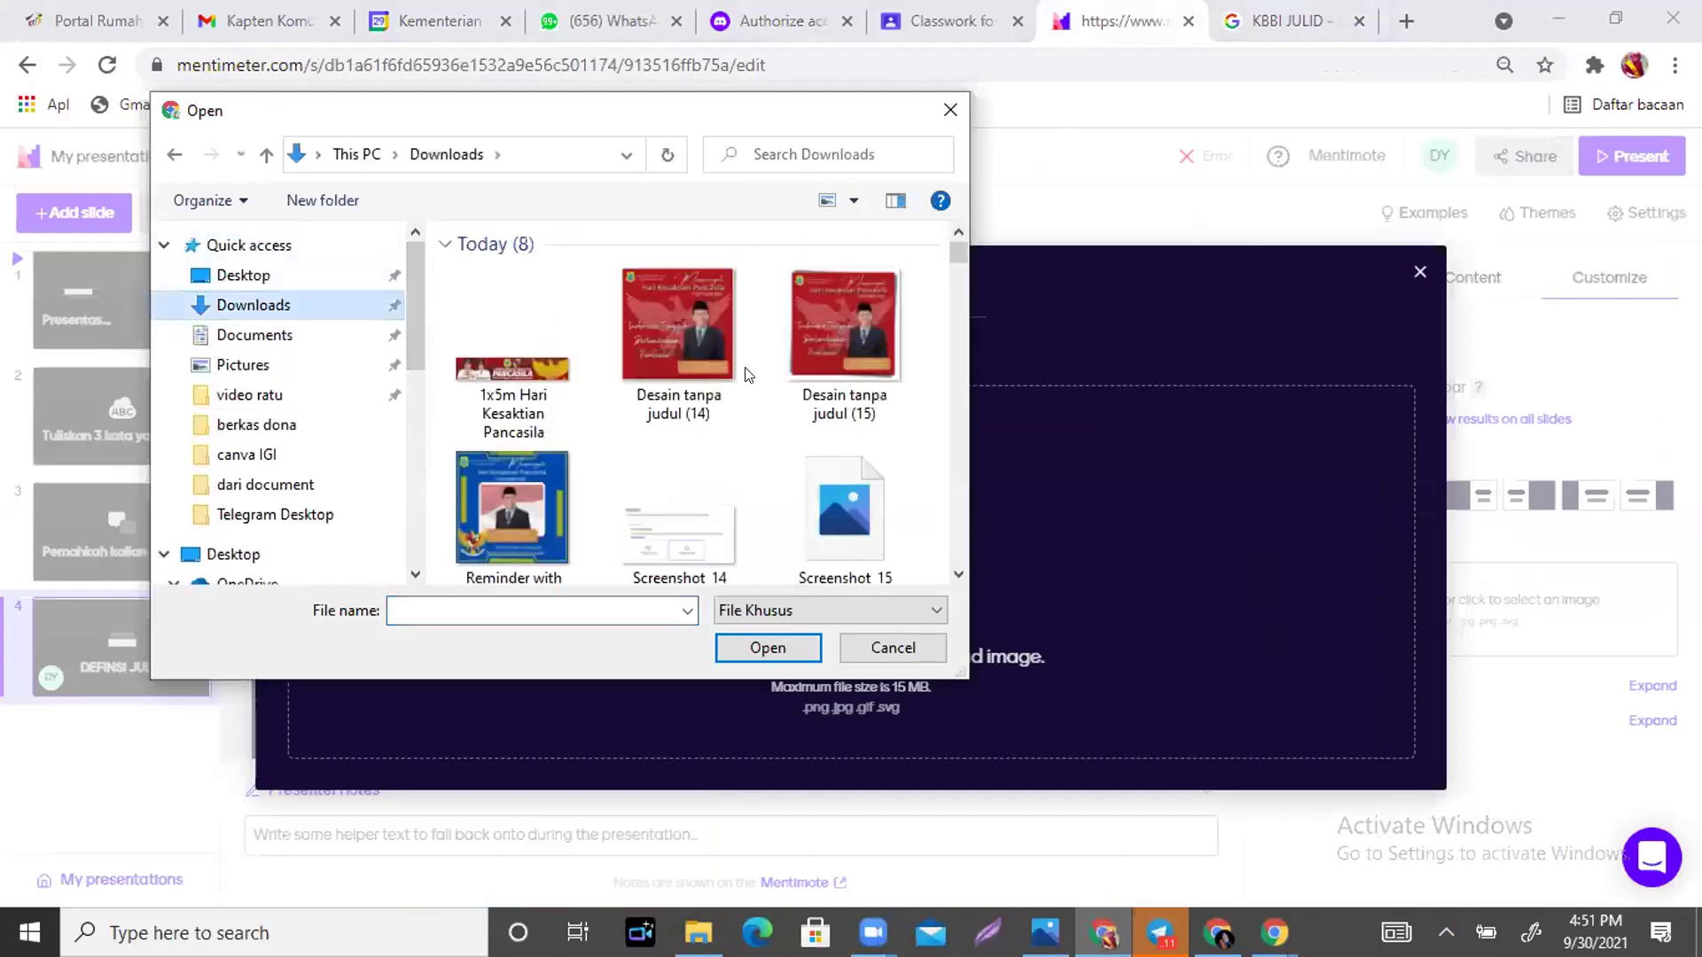
left_click(888, 491)
left_click(782, 645)
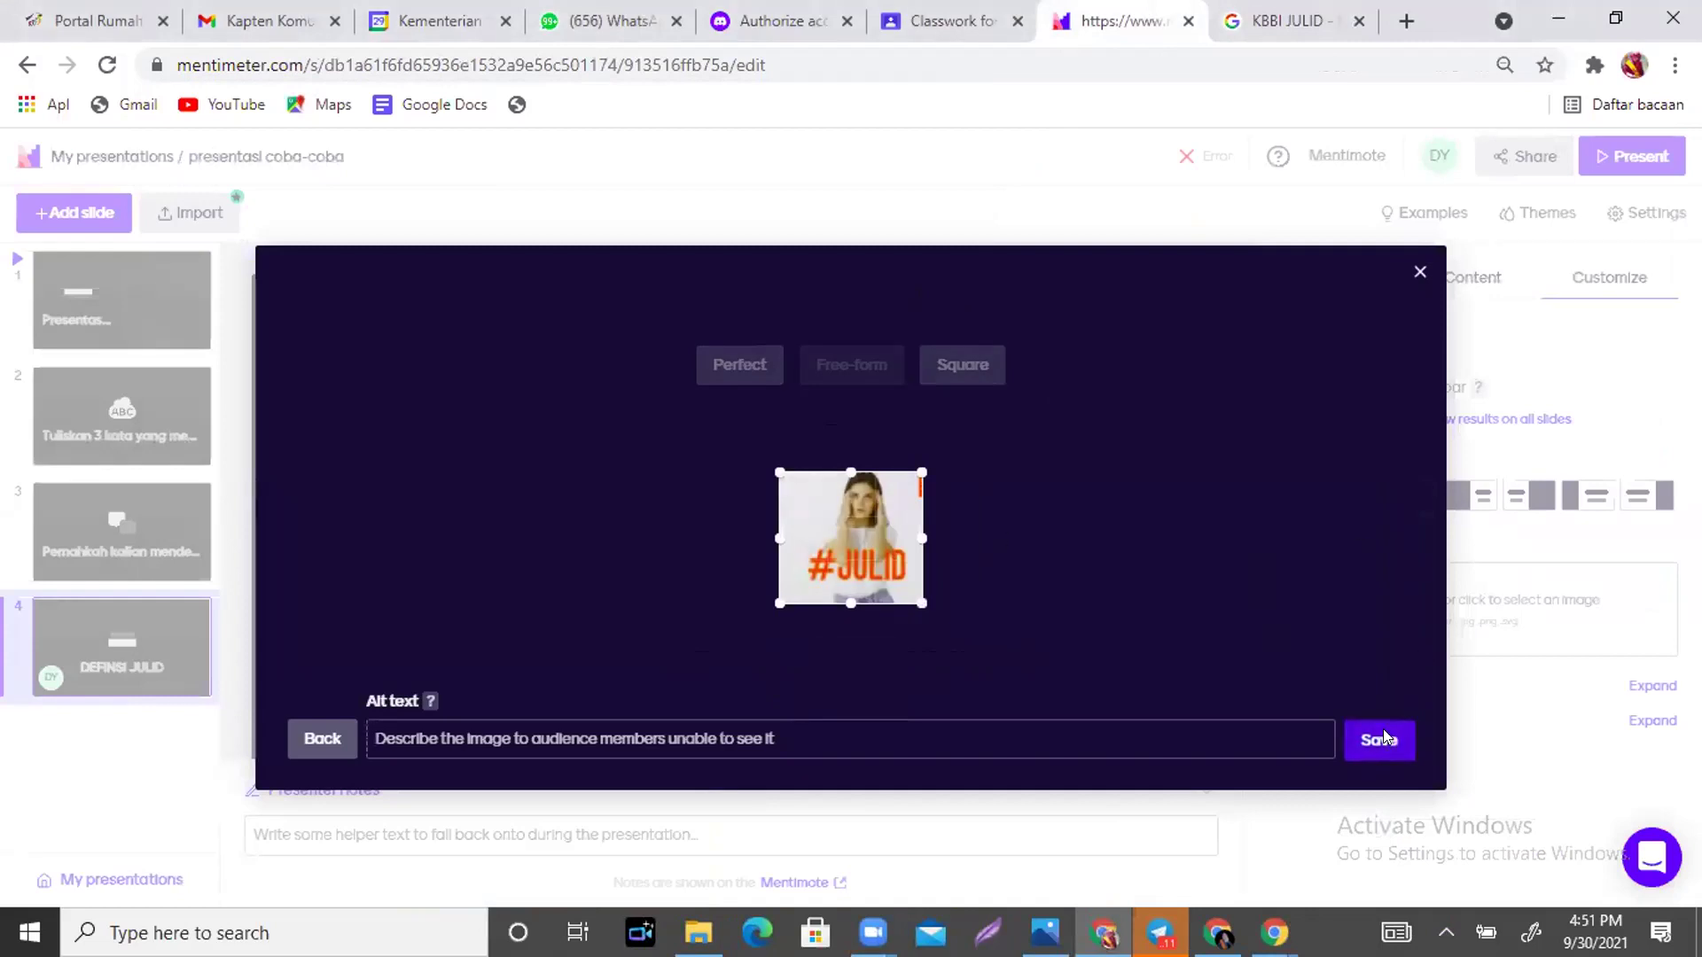
left_click(1383, 737)
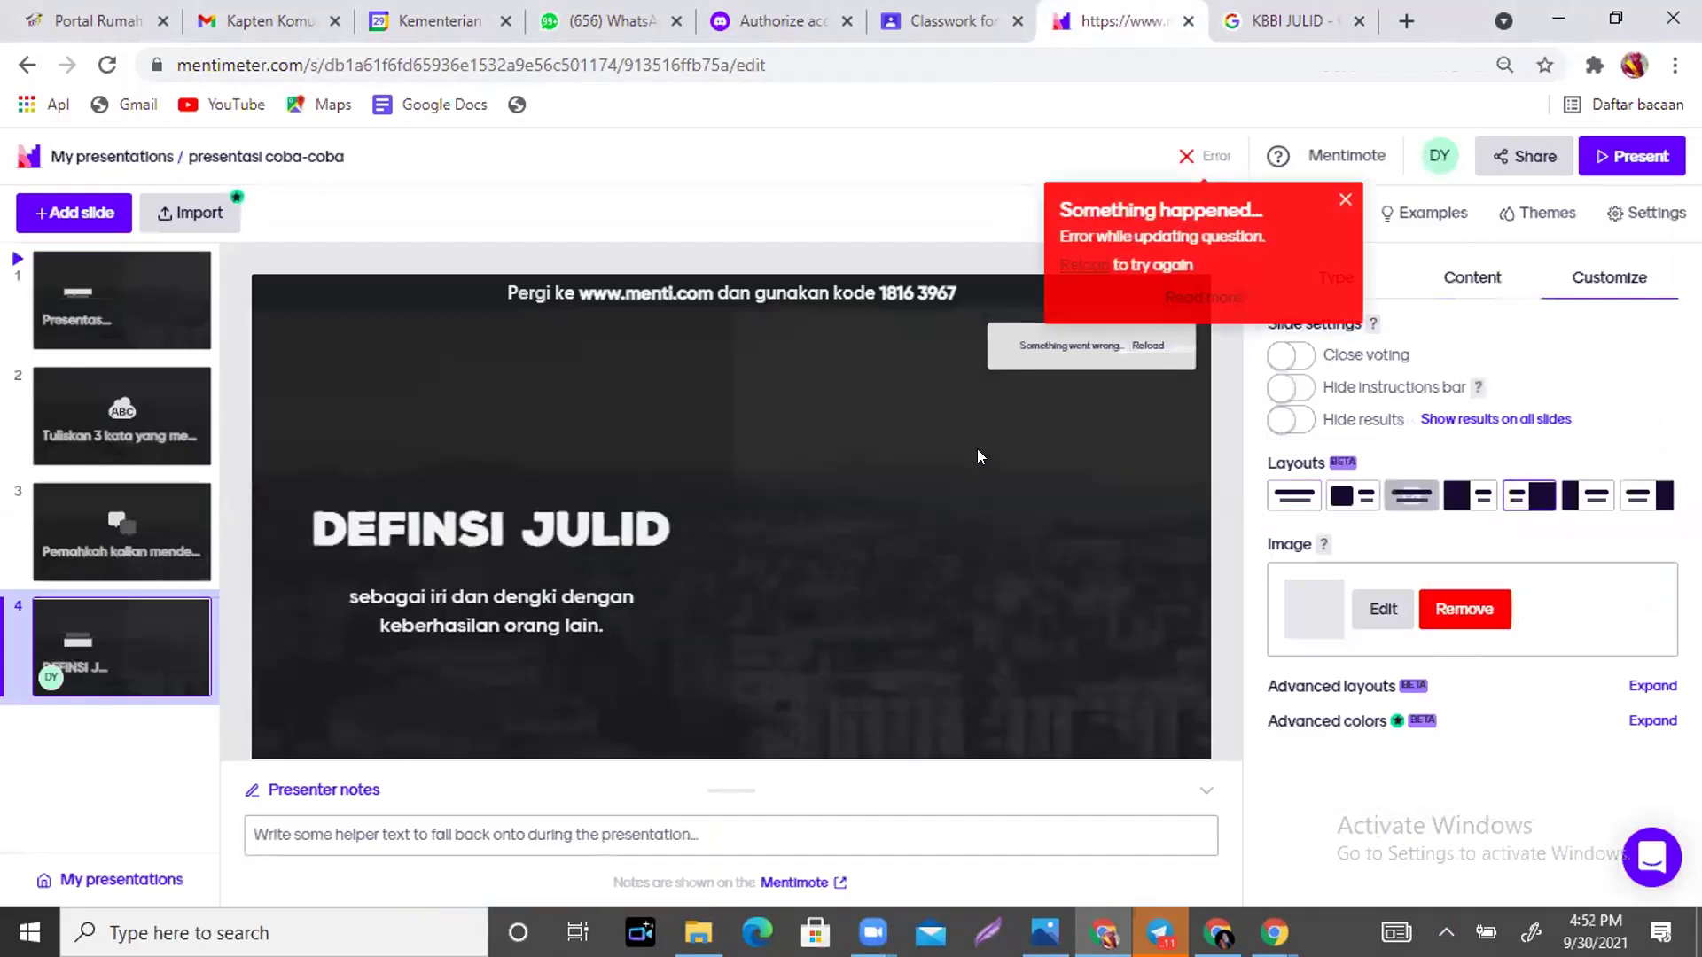
left_click(1343, 200)
Check the existing slides of the presentation and return to the DEFINSI JULID slide.
left_click(1446, 932)
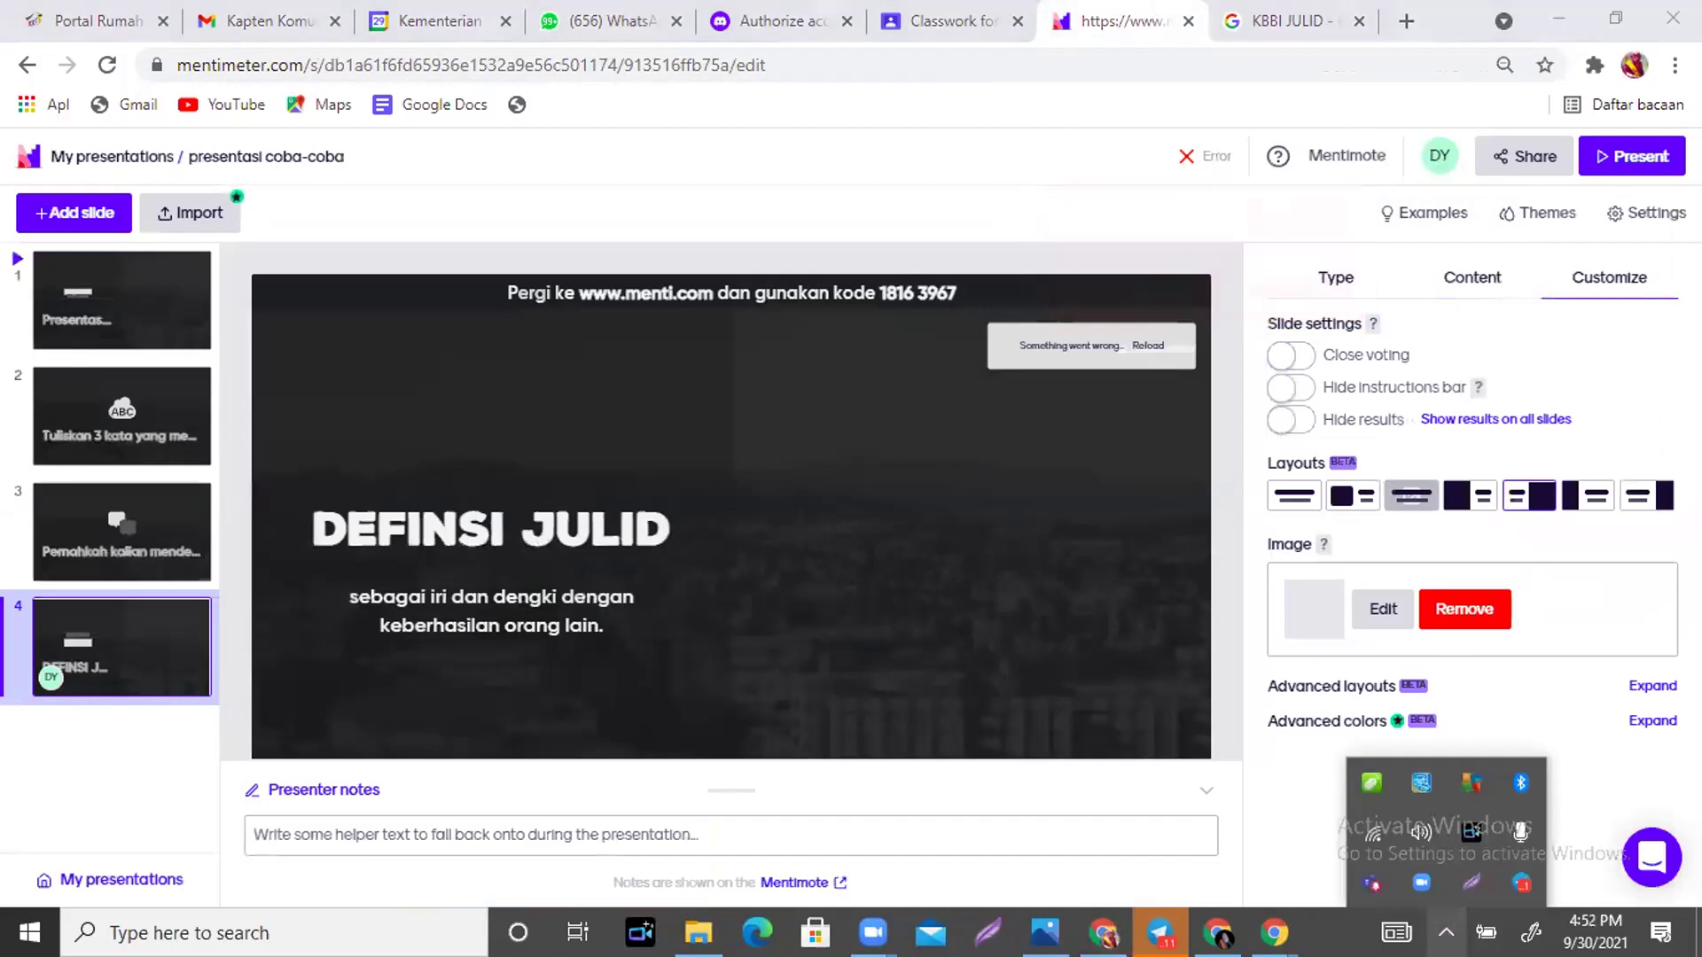
left_click(91, 417)
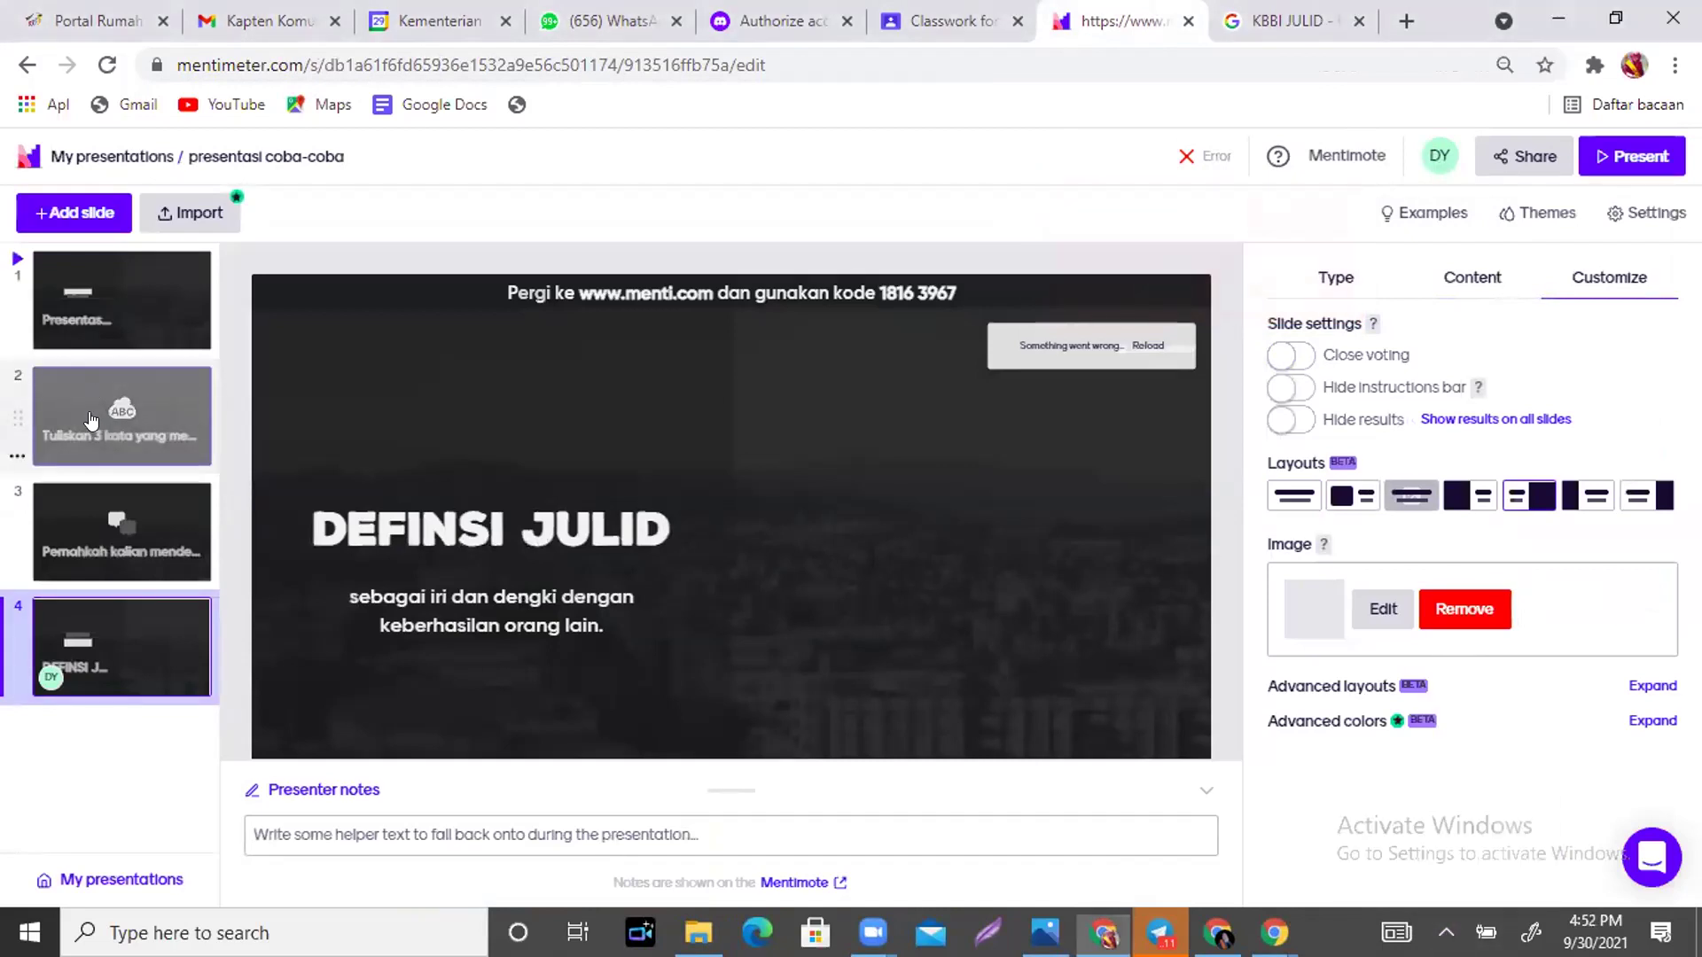
left_click(113, 331)
left_click(111, 466)
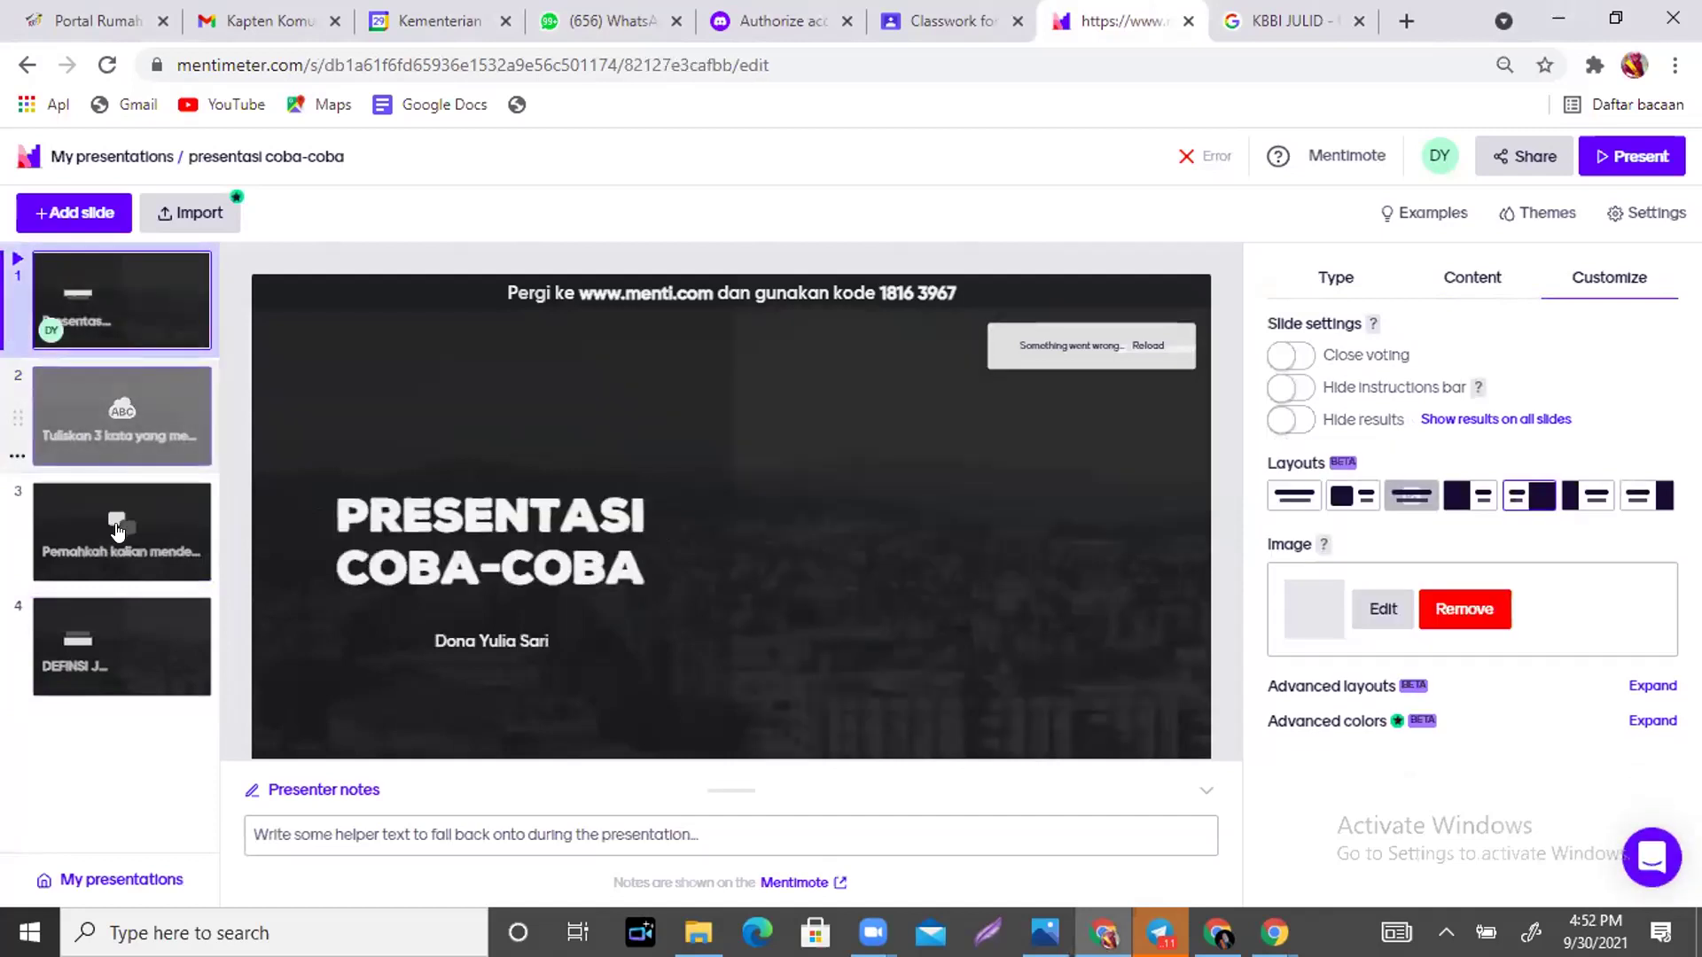
left_click(115, 532)
left_click(124, 678)
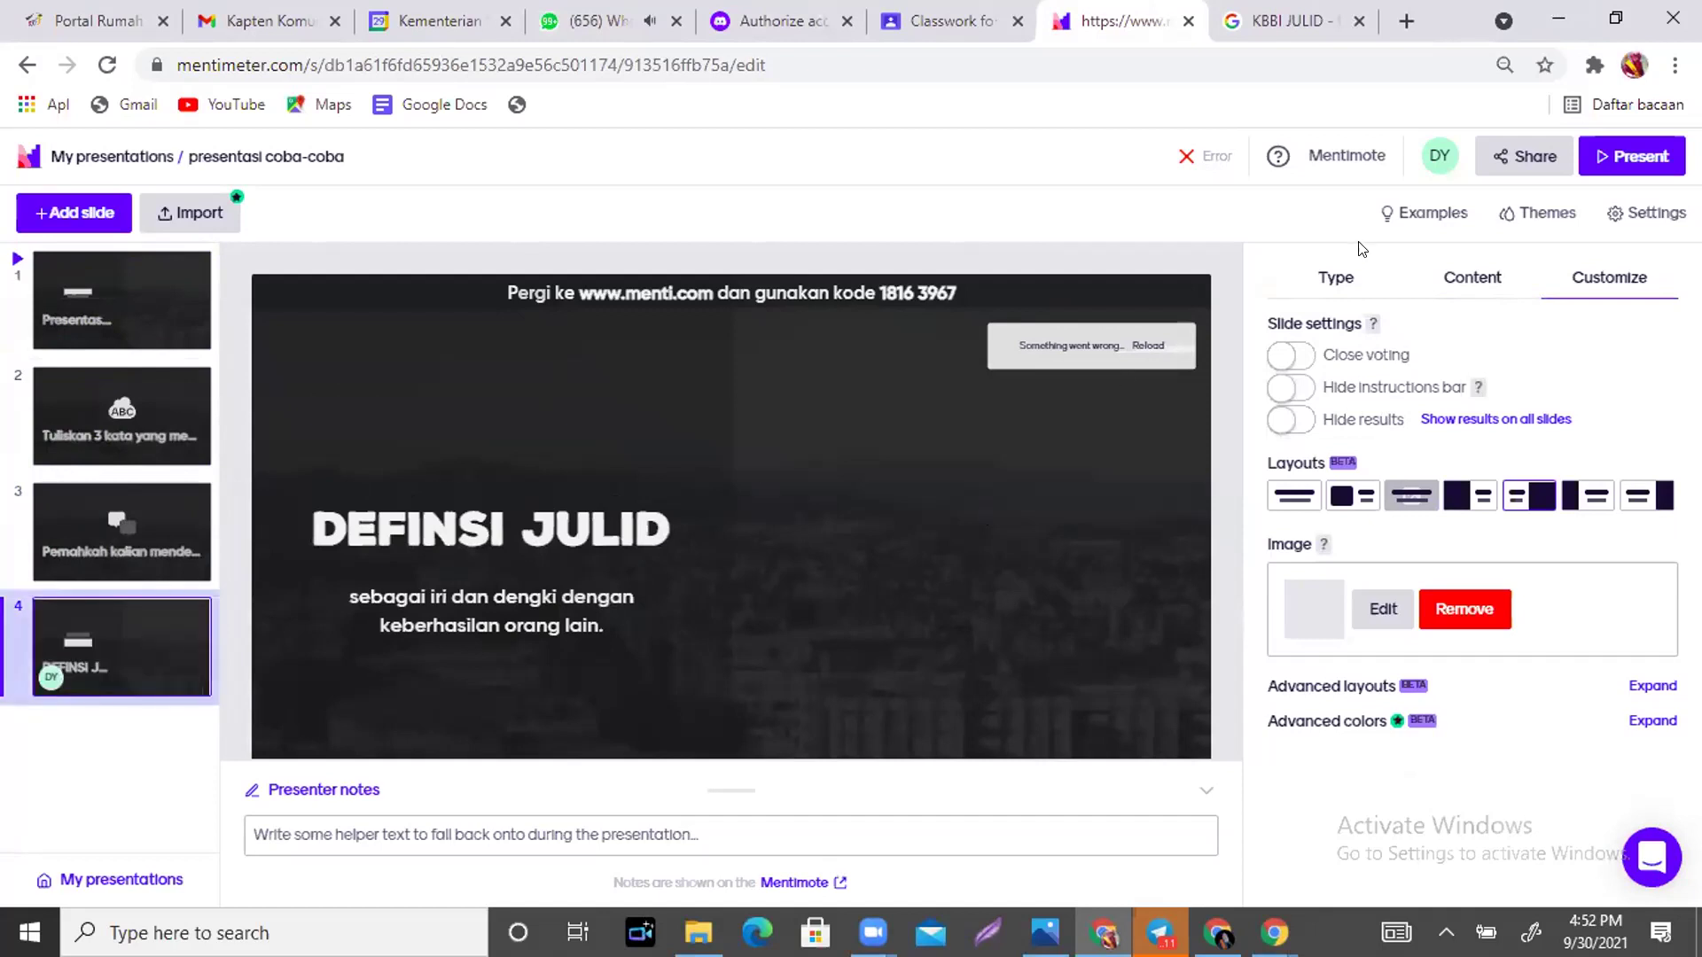
Correct slide 4's heading to "DEFINISI JULID" and dismiss the error message.
left_click(1343, 277)
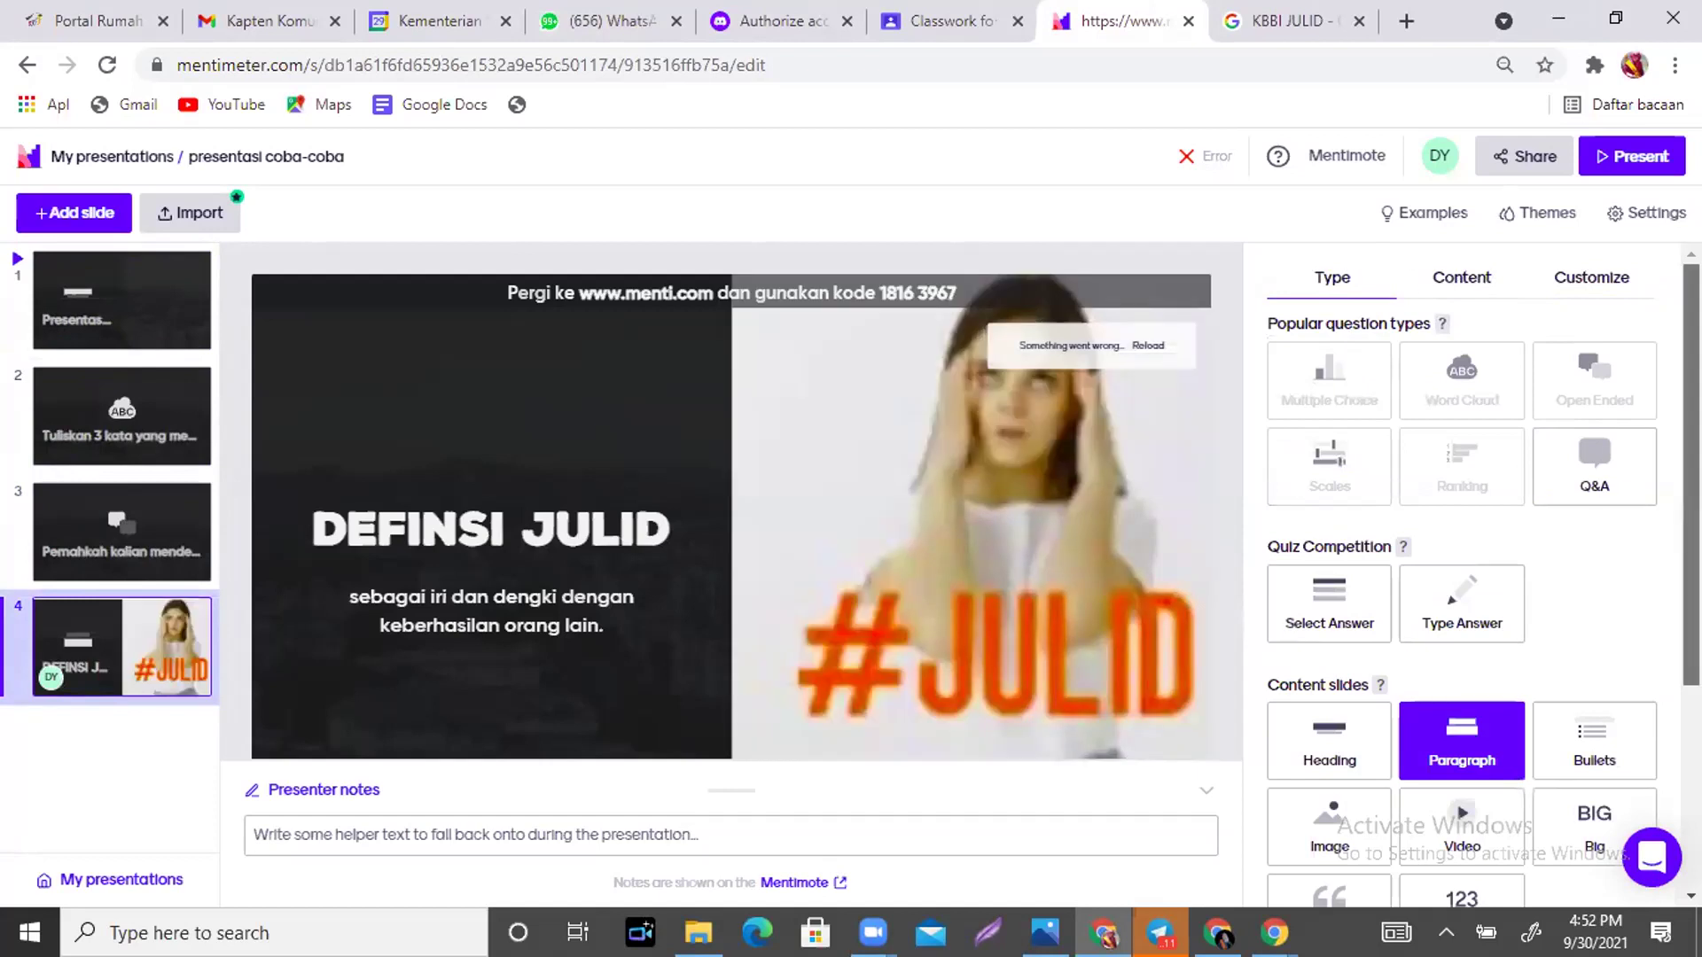
left_click(1479, 288)
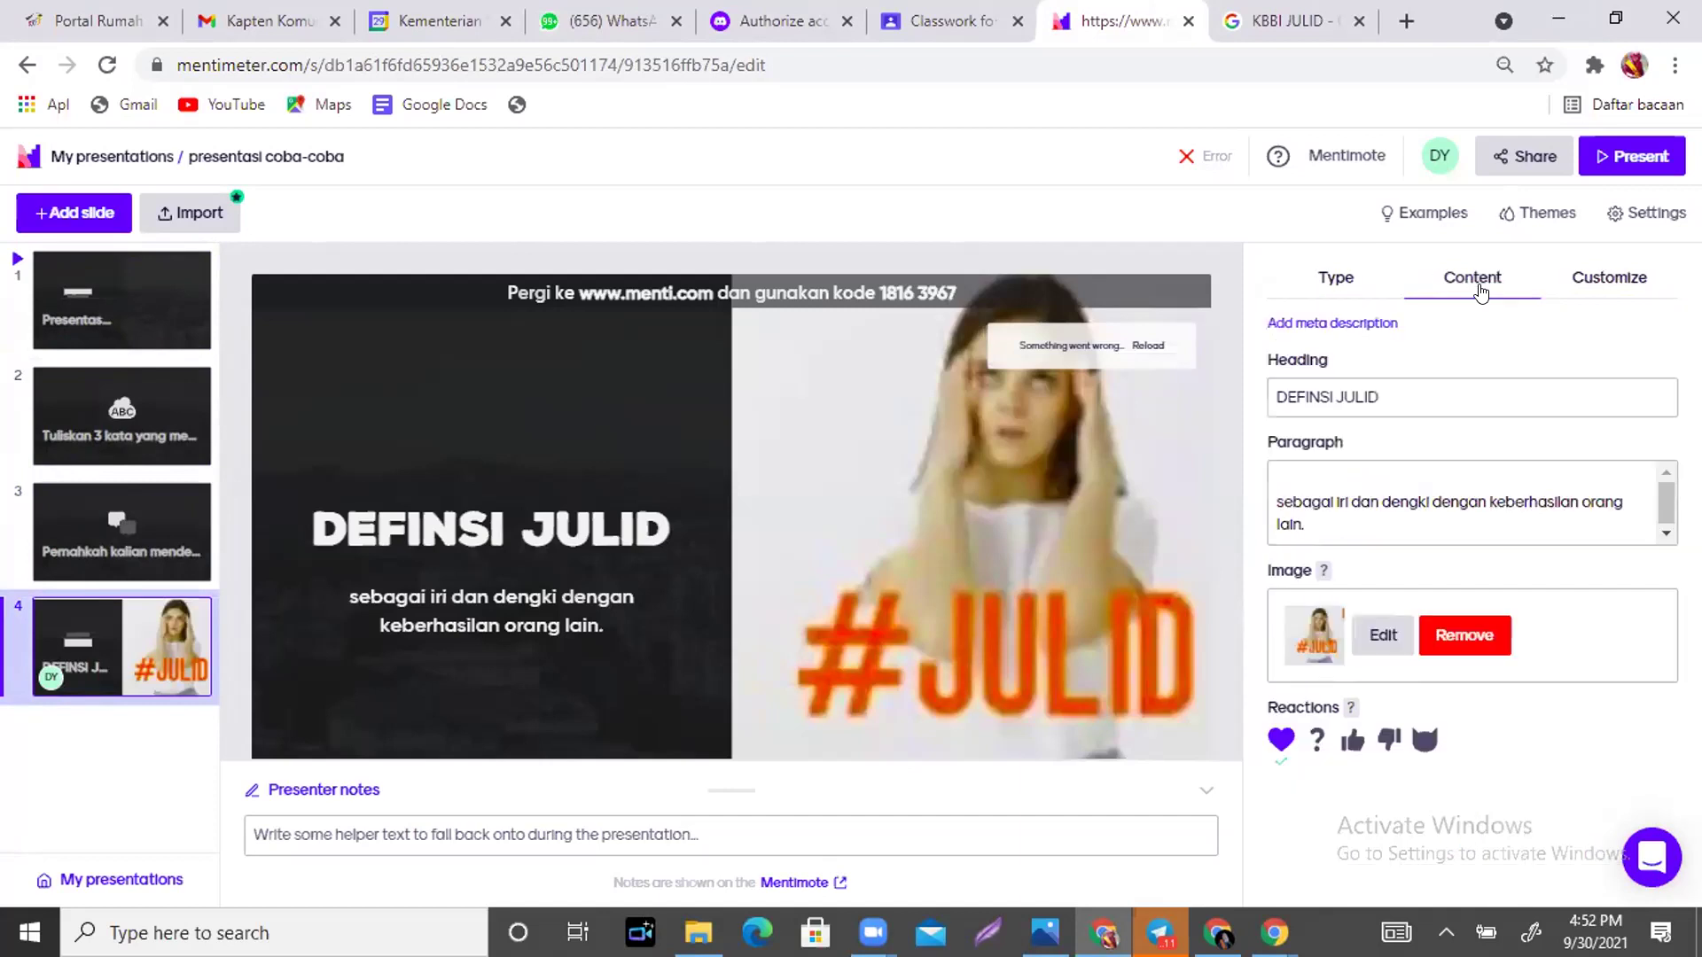
left_click(1313, 395)
type("I")
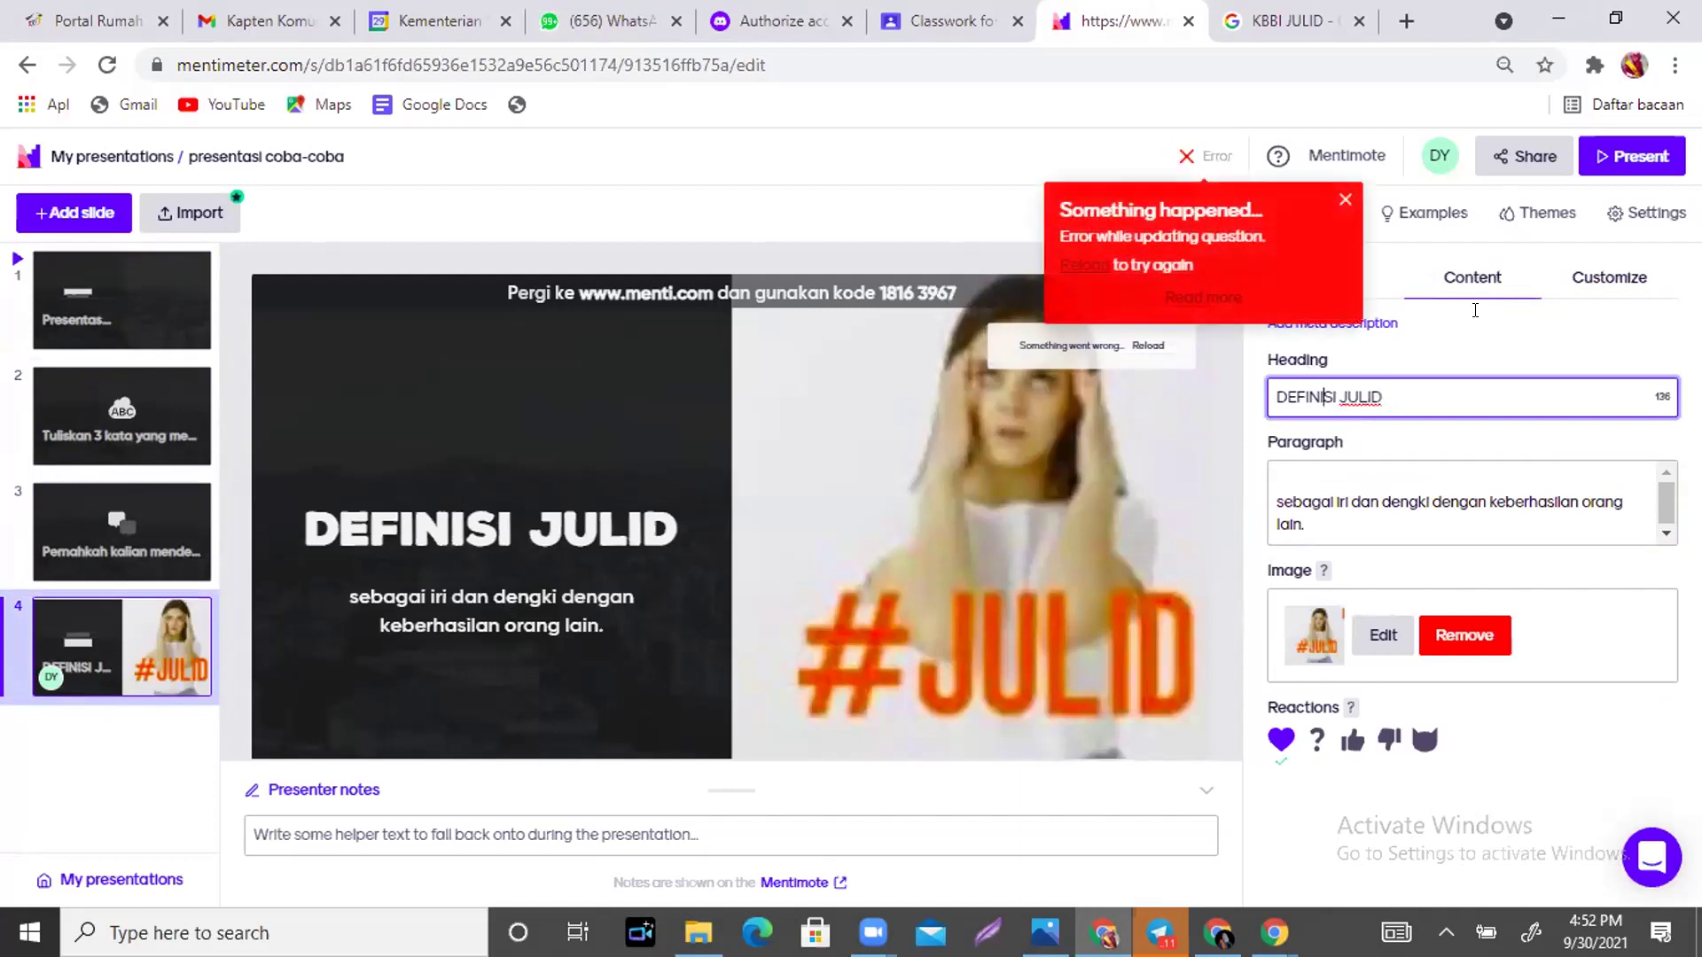
left_click(1337, 202)
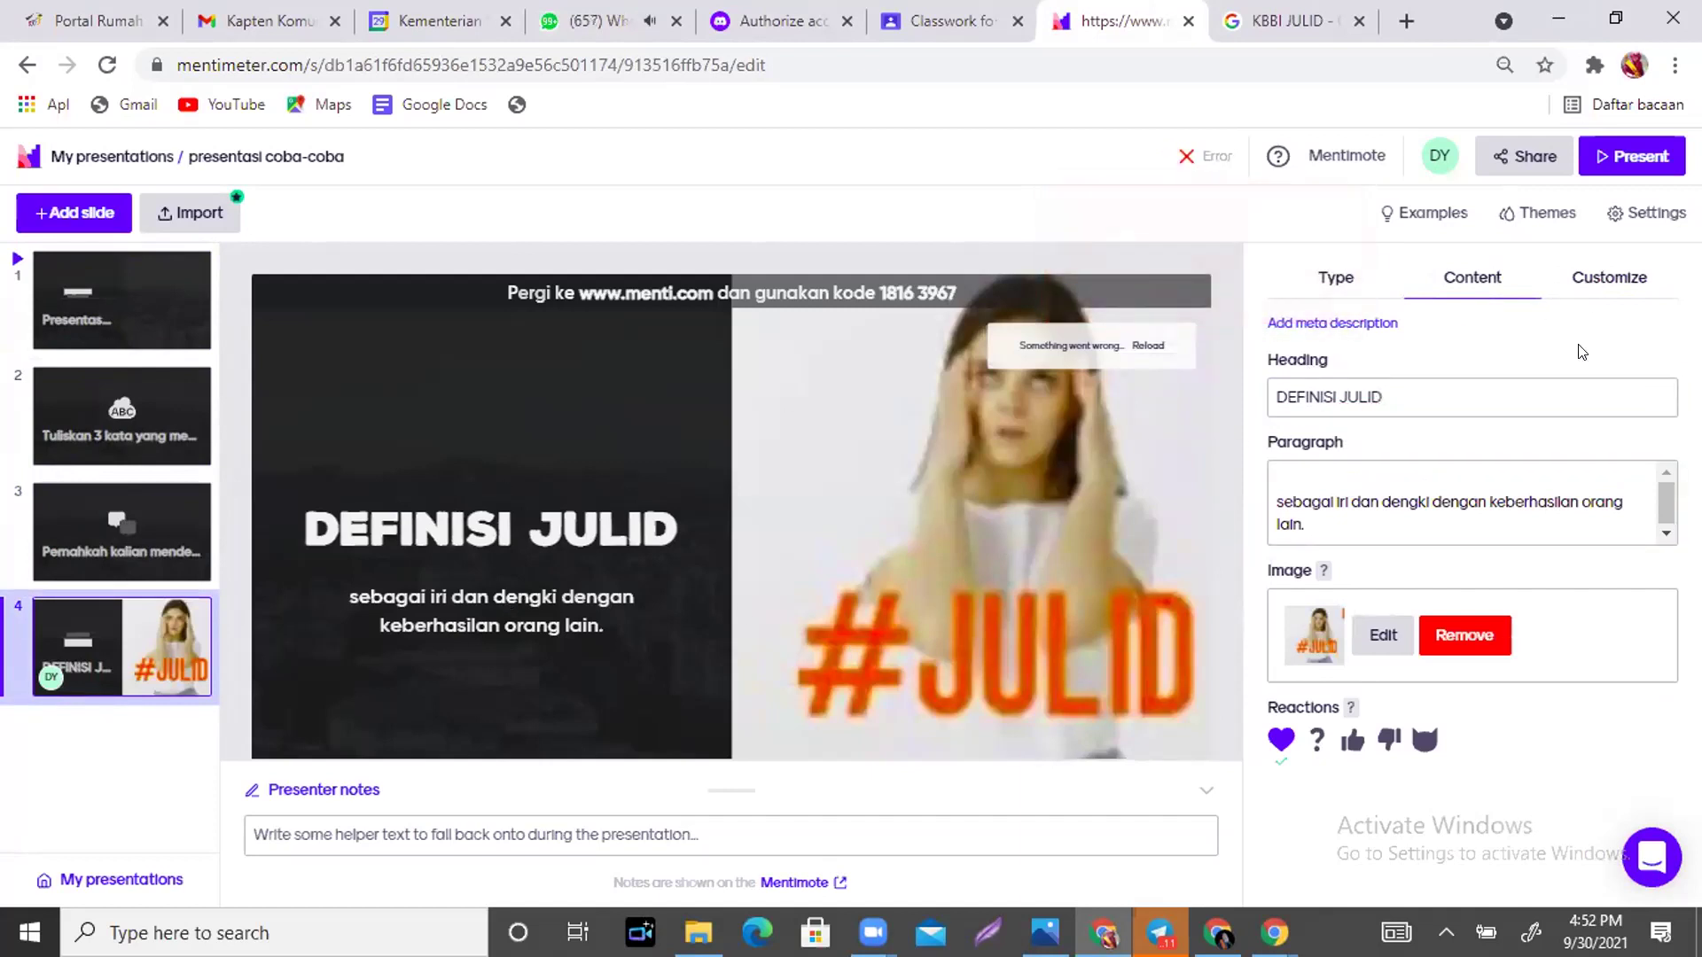
Add a fifth slide to the presentation using the Paragraph content type.
left_click(58, 214)
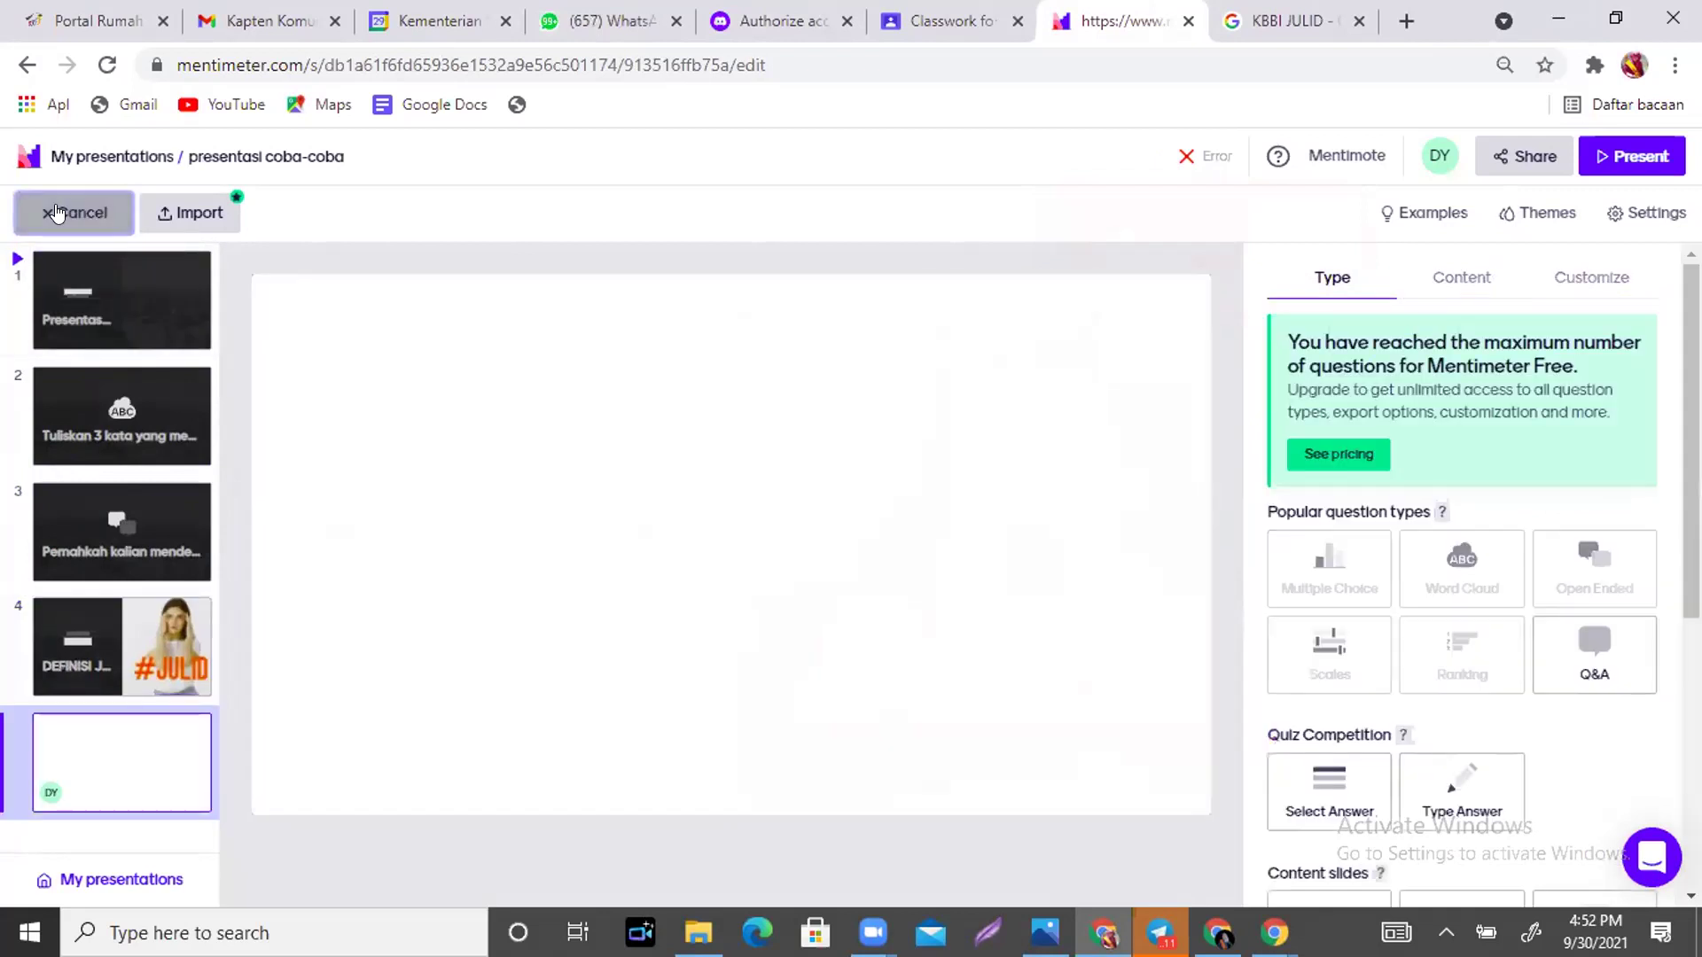
scroll(1462, 576, "down", 3)
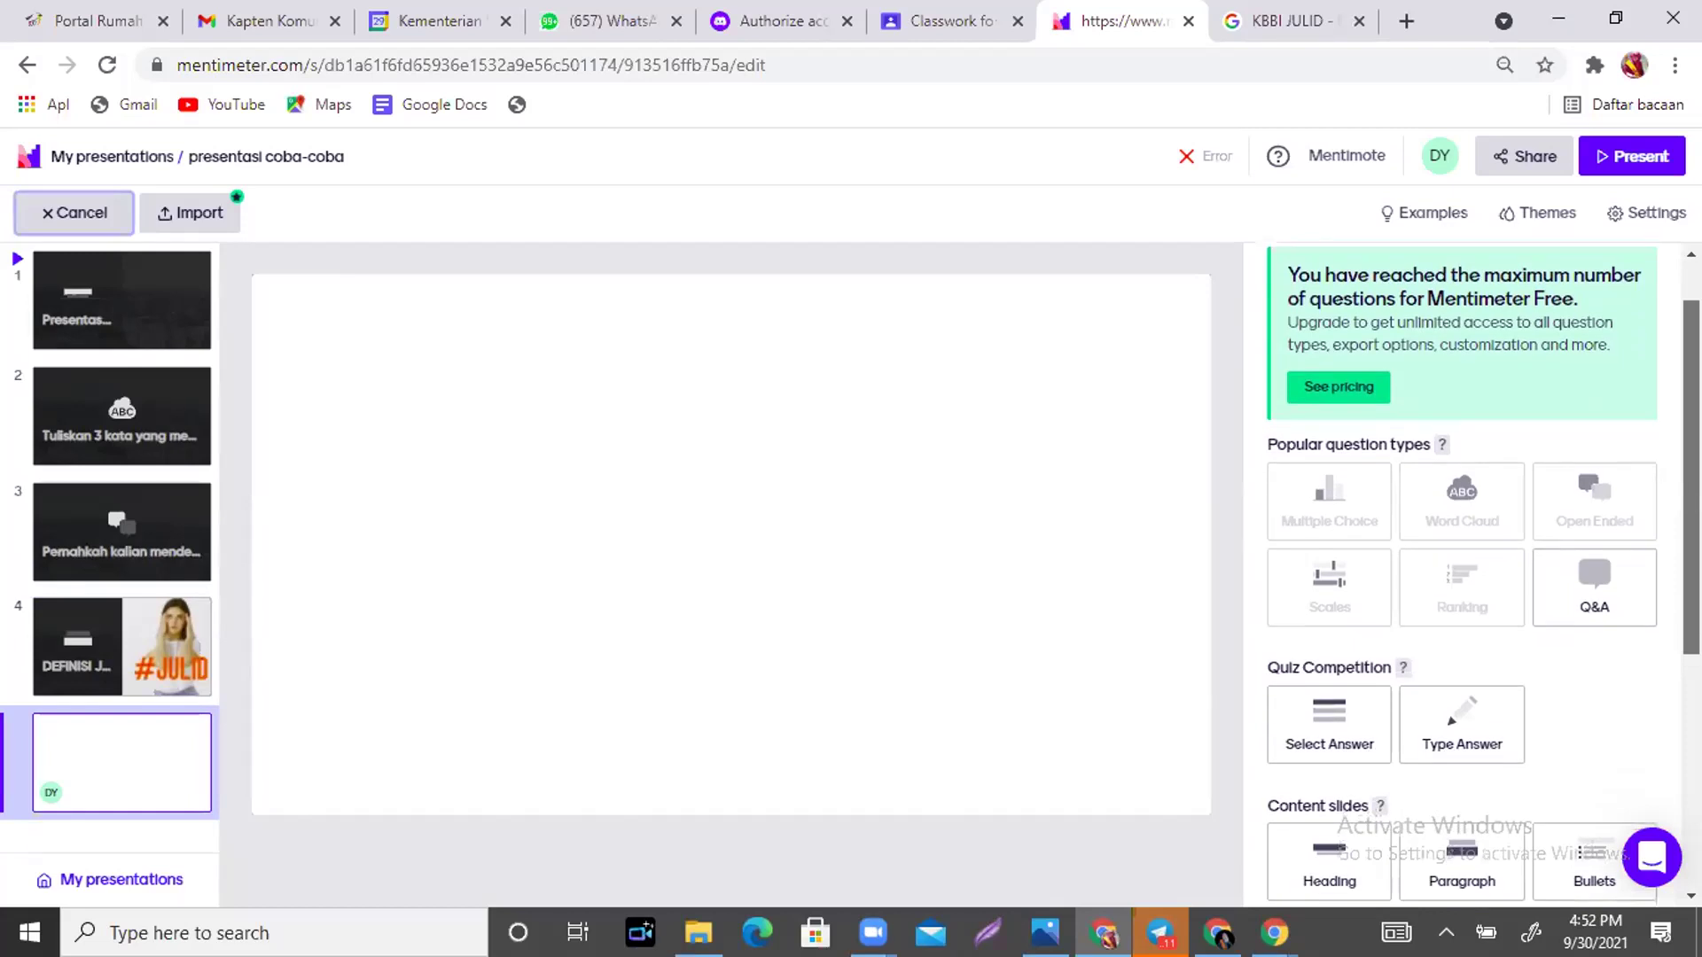
scroll(1462, 576, "down", 5)
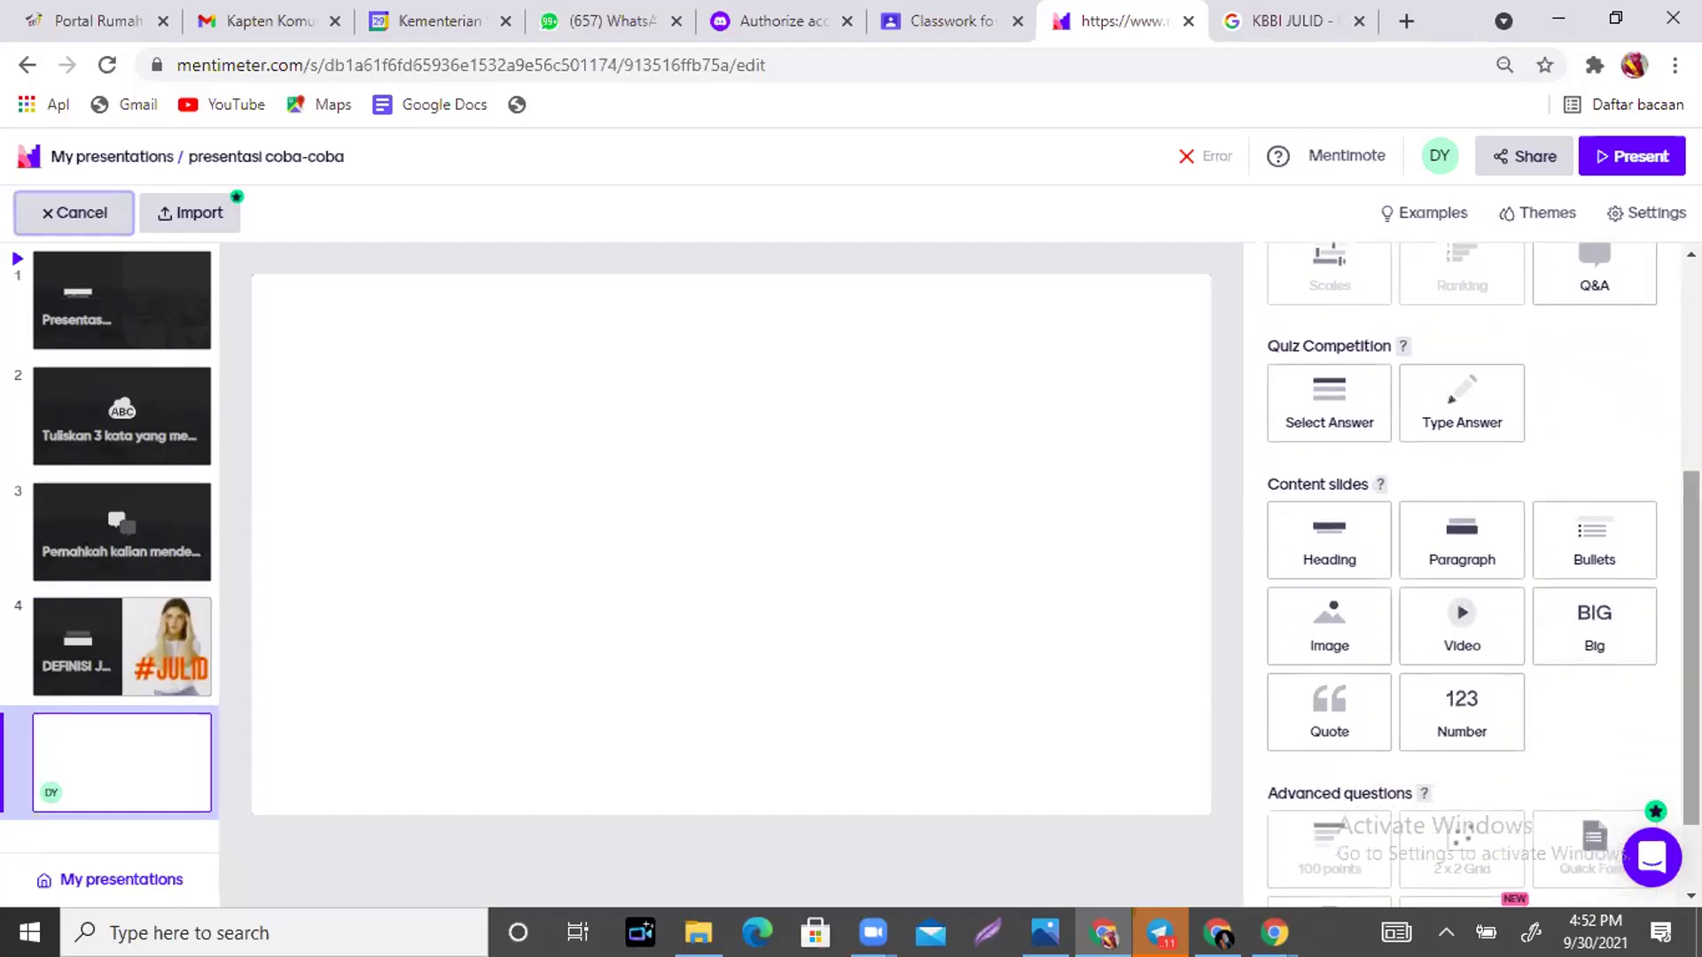
left_click(1464, 550)
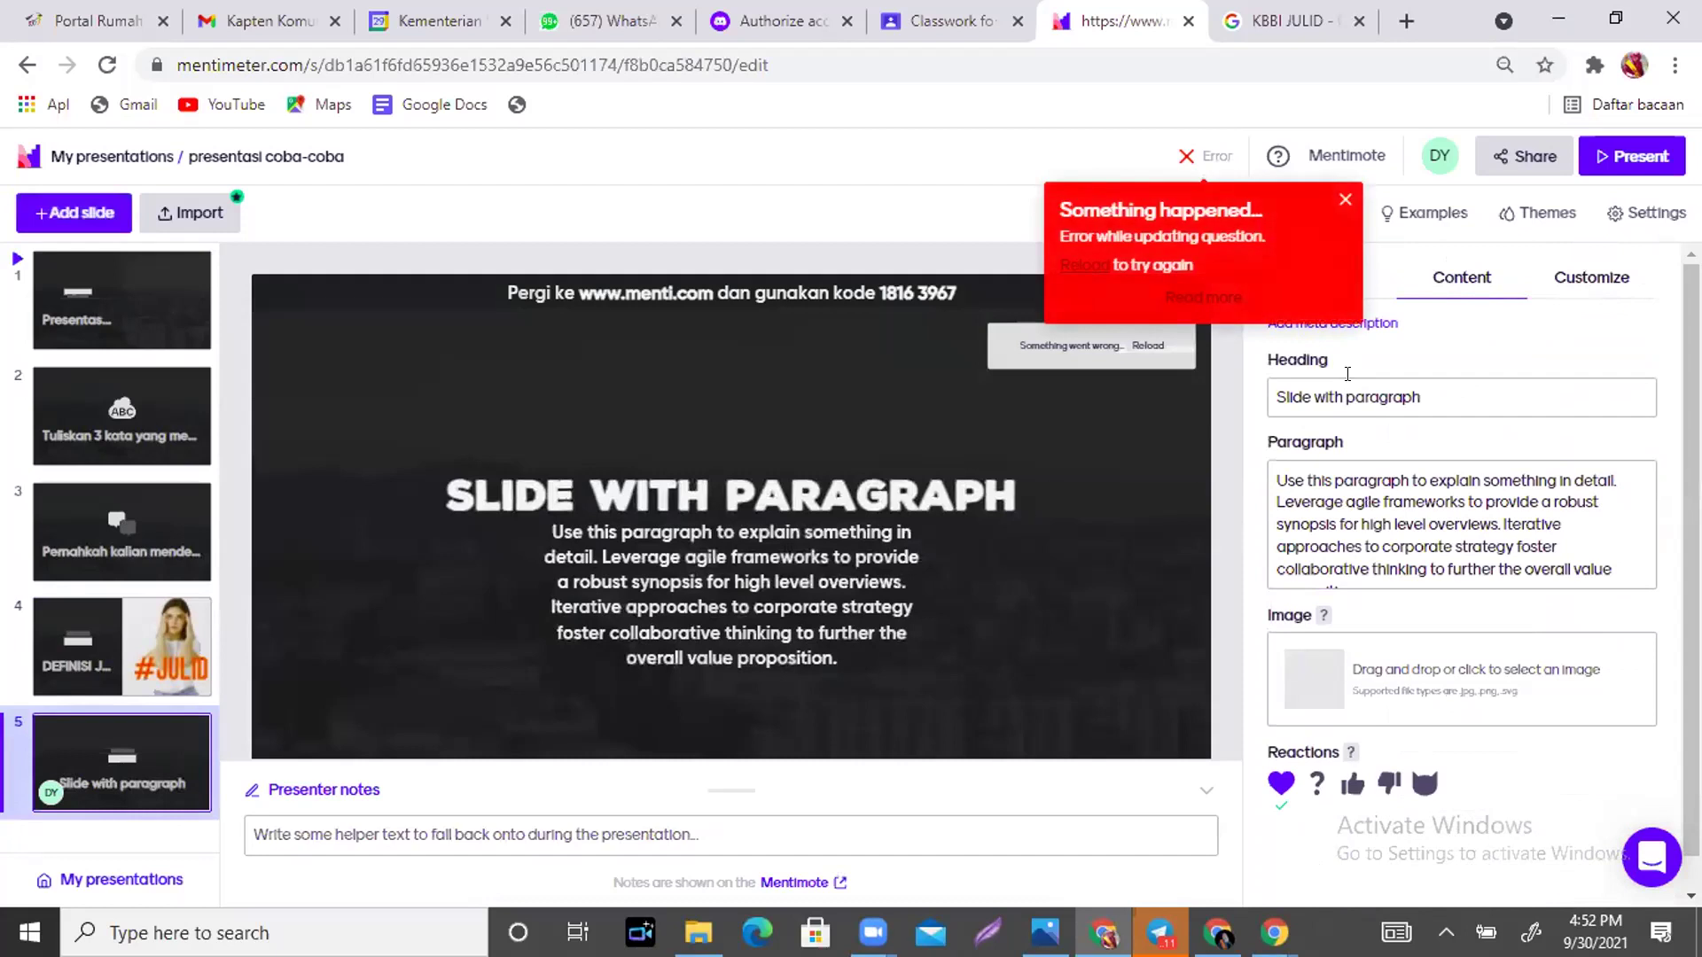
Clear the heading of the fifth slide so that it has no heading text.
triple_click(1331, 397)
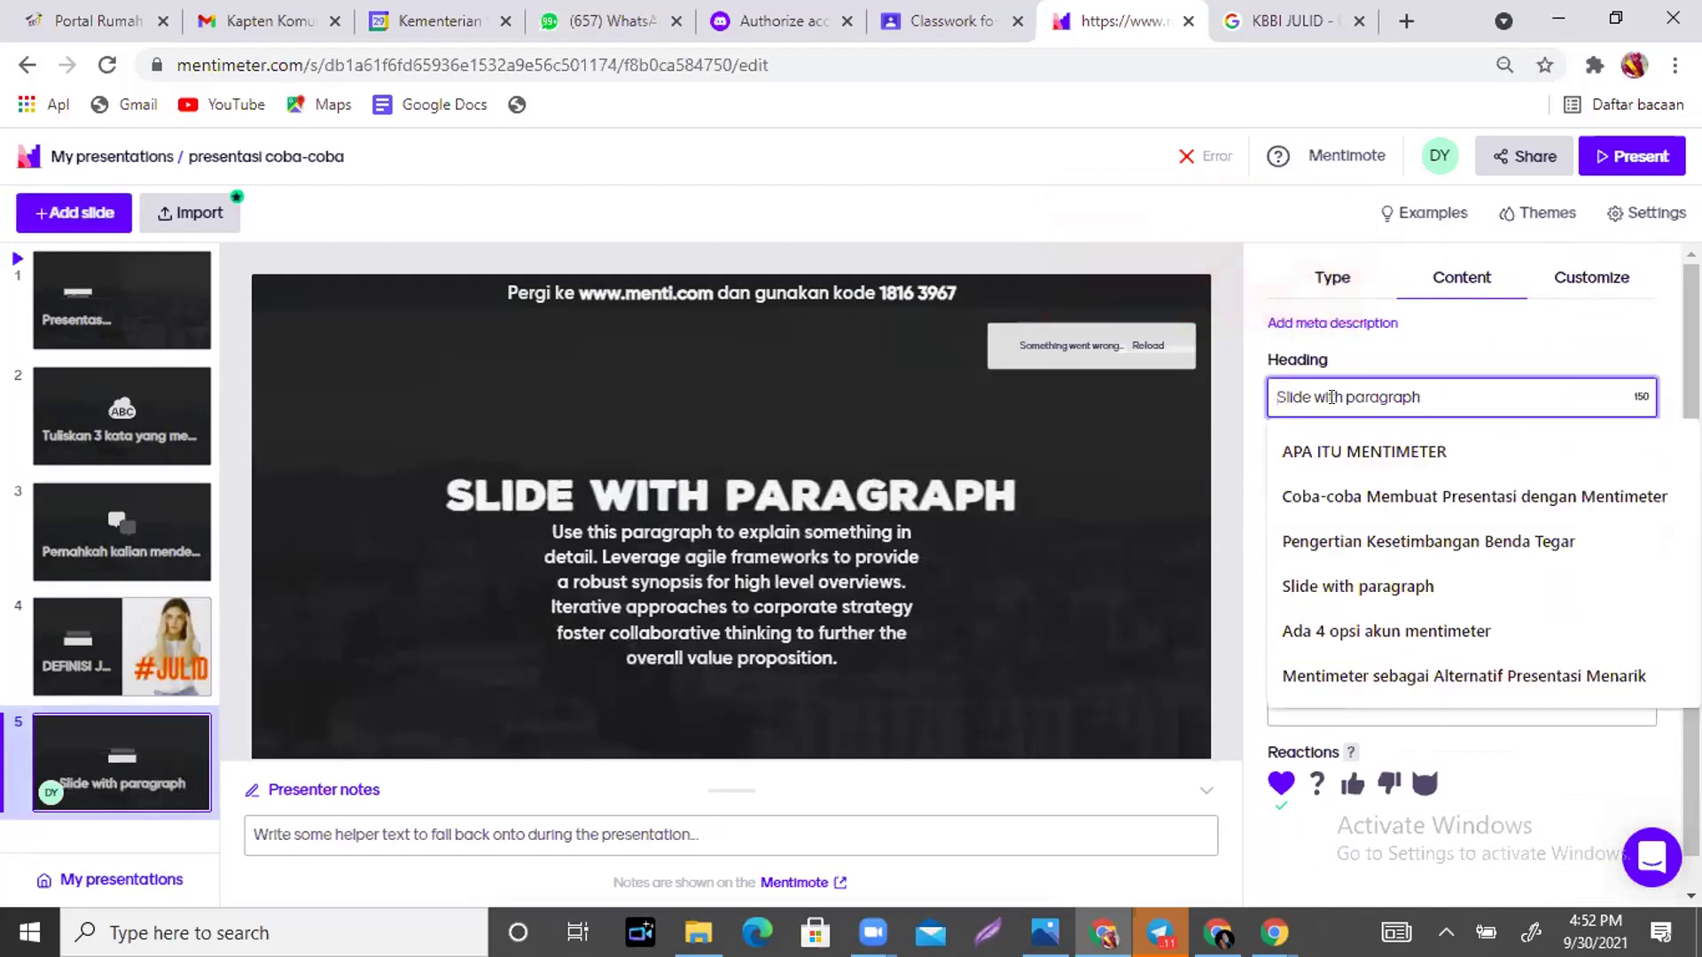
type("JU")
type("LID")
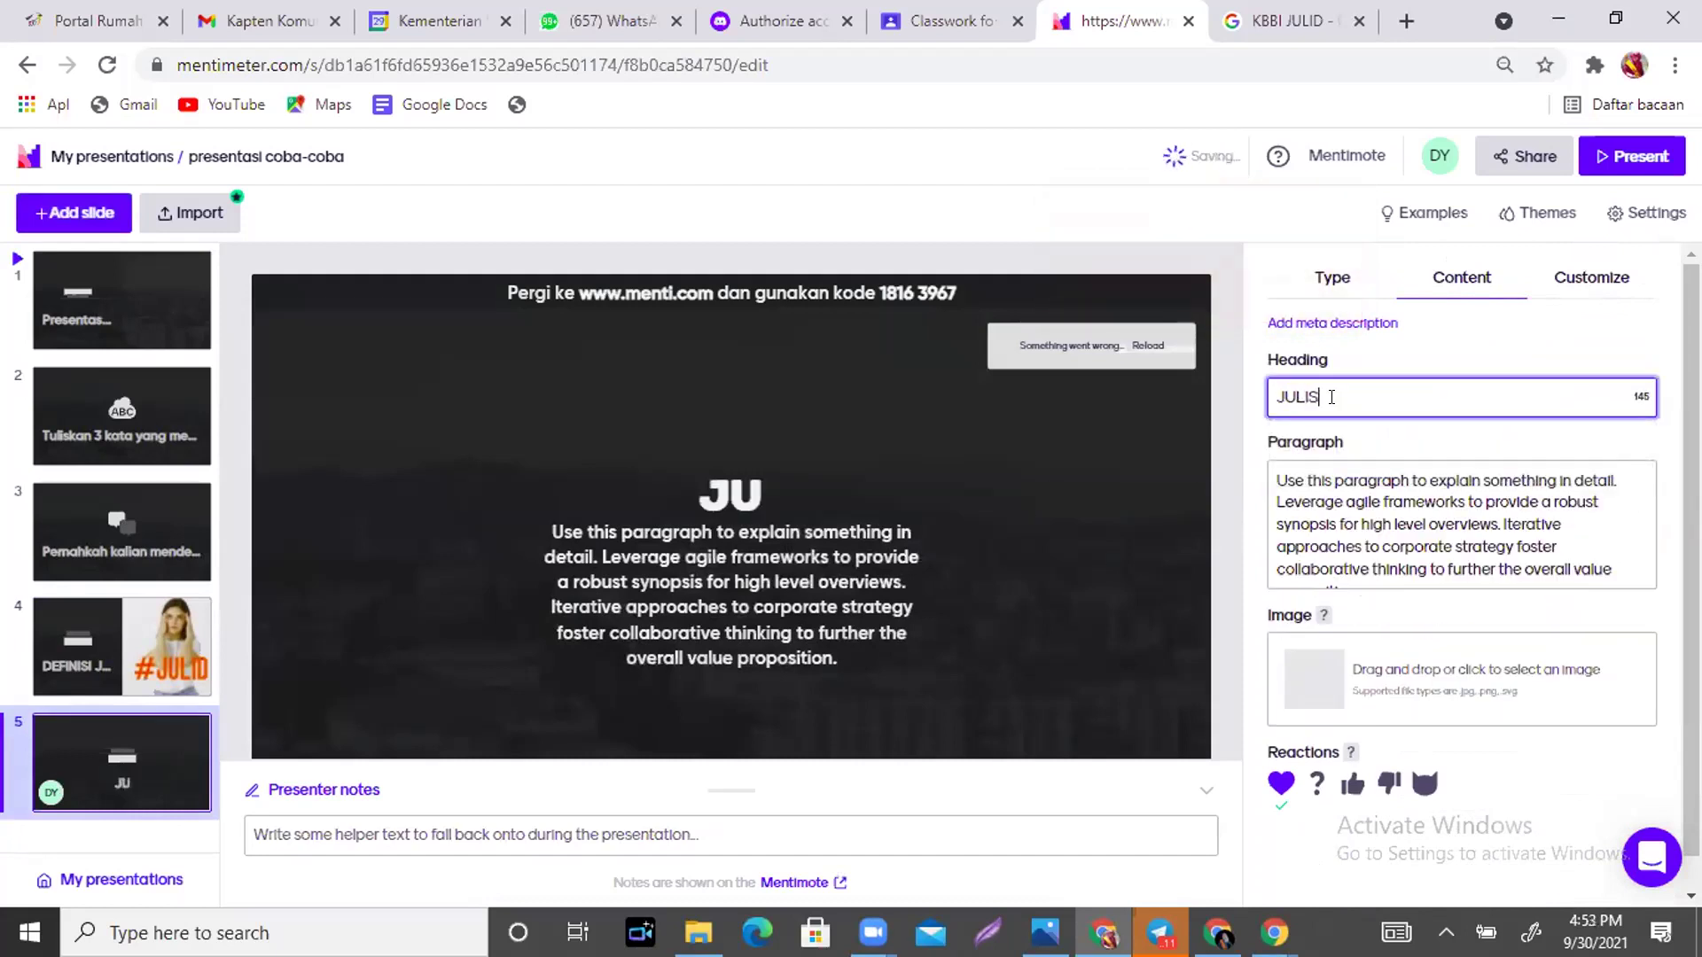
key("BackSpace")
key("BackSpace")
key("BackSpace")
key("BackSpace")
key("BackSpace")
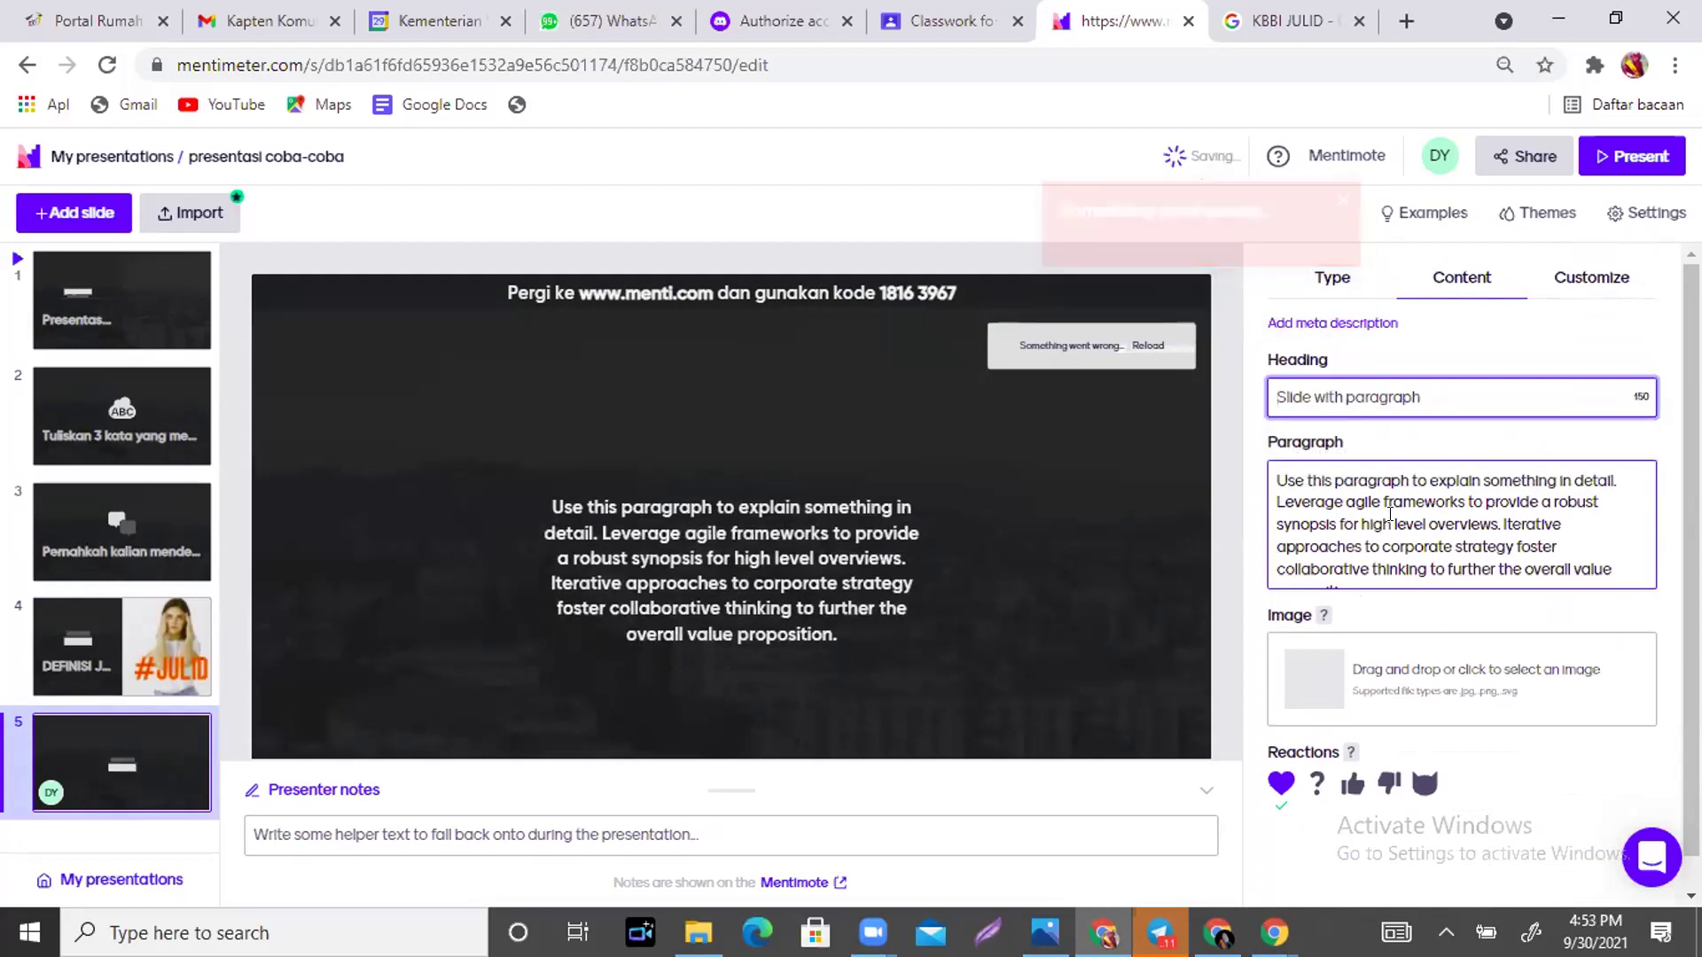
Set the fifth slide's paragraph to "KATA JULID SUDAH TERDAFTAR SEBAGAI SALAH SATU KATA BAKU YANG ADA DI KBBI" and dismiss the error message.
left_click(1269, 480)
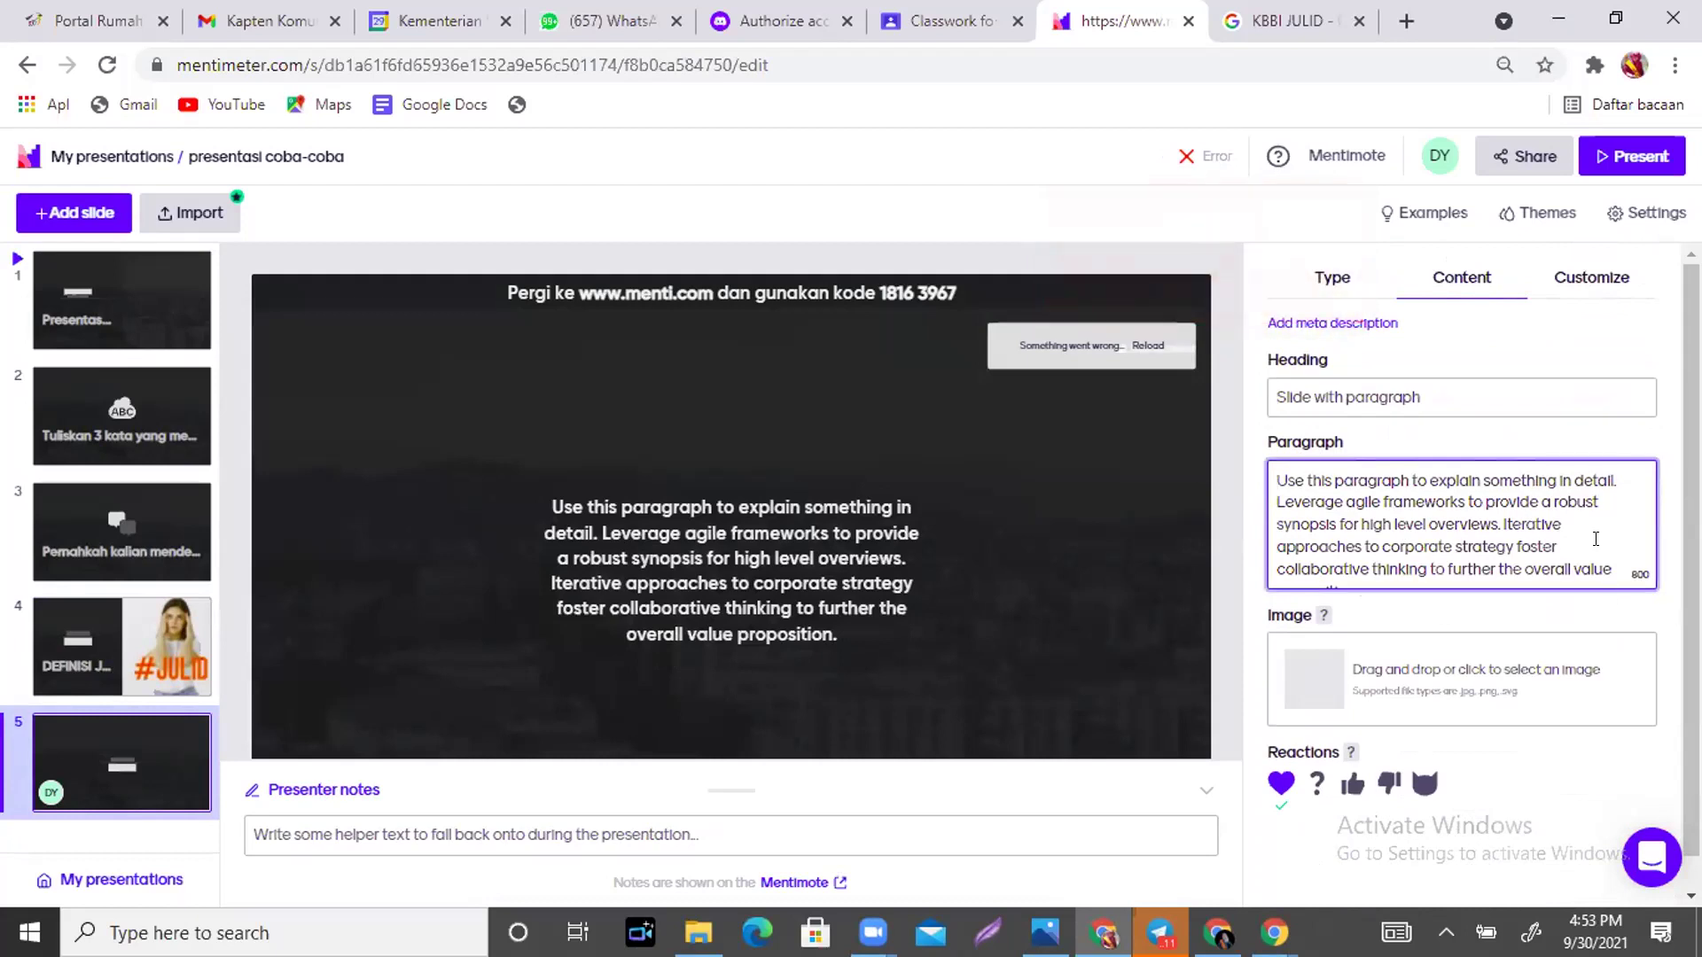
type("JU")
key("BackSpace")
key("BackSpace")
key("BackSpace")
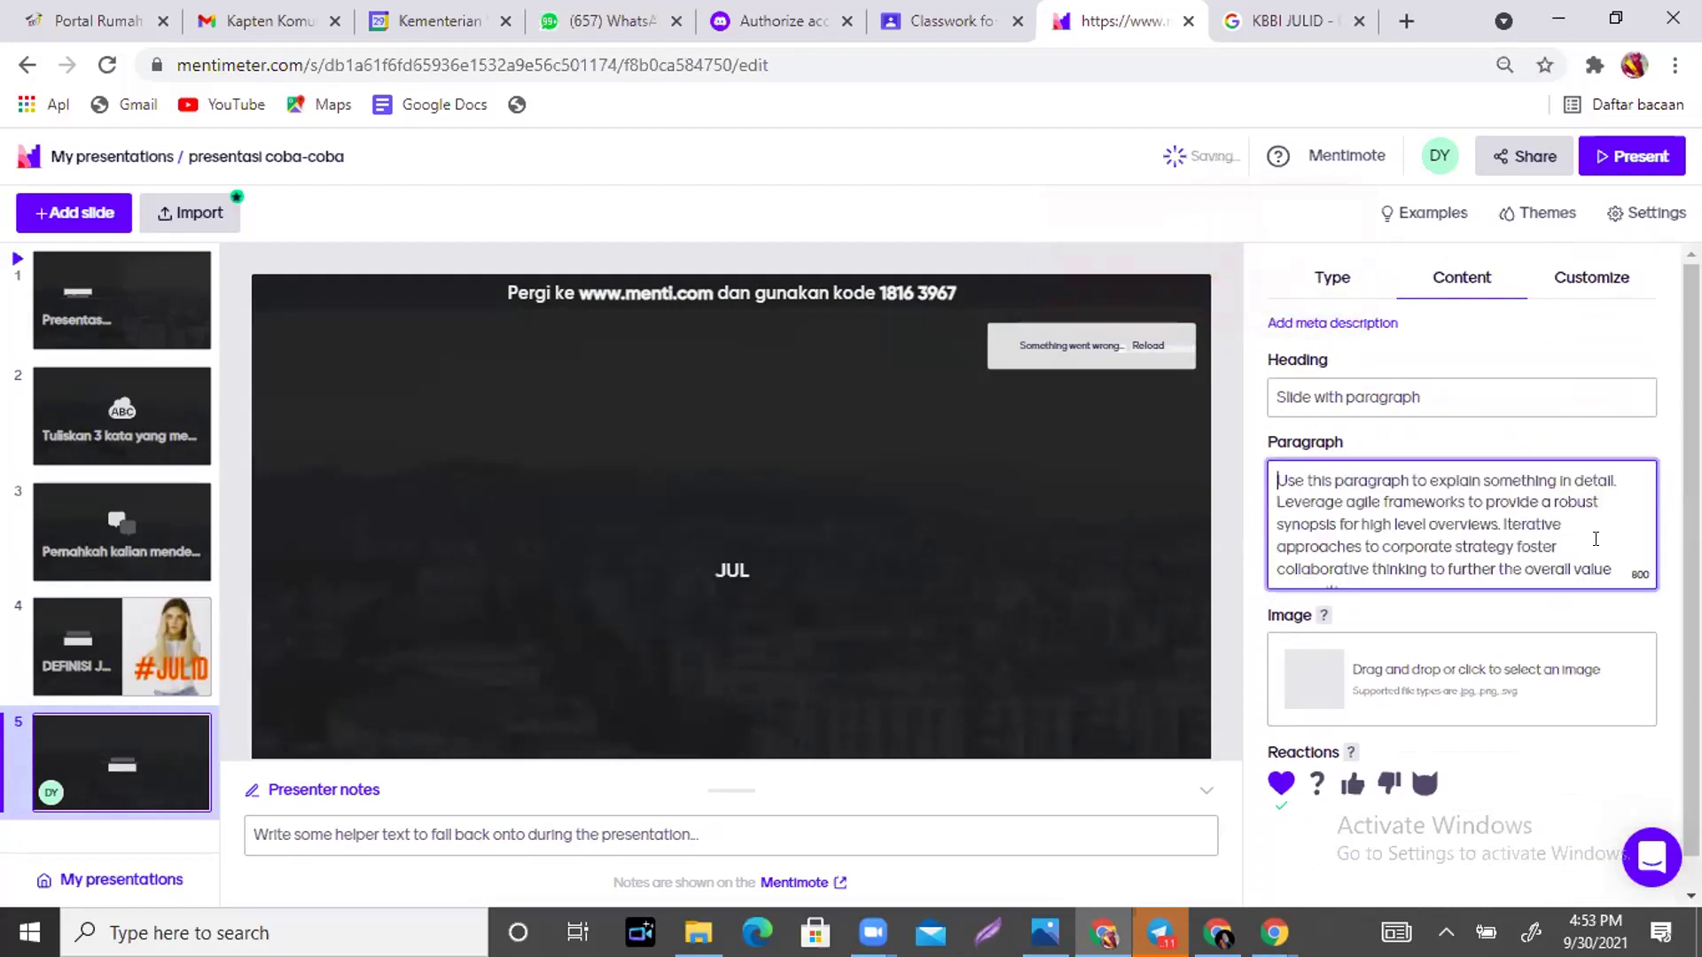
type("KATA JUL")
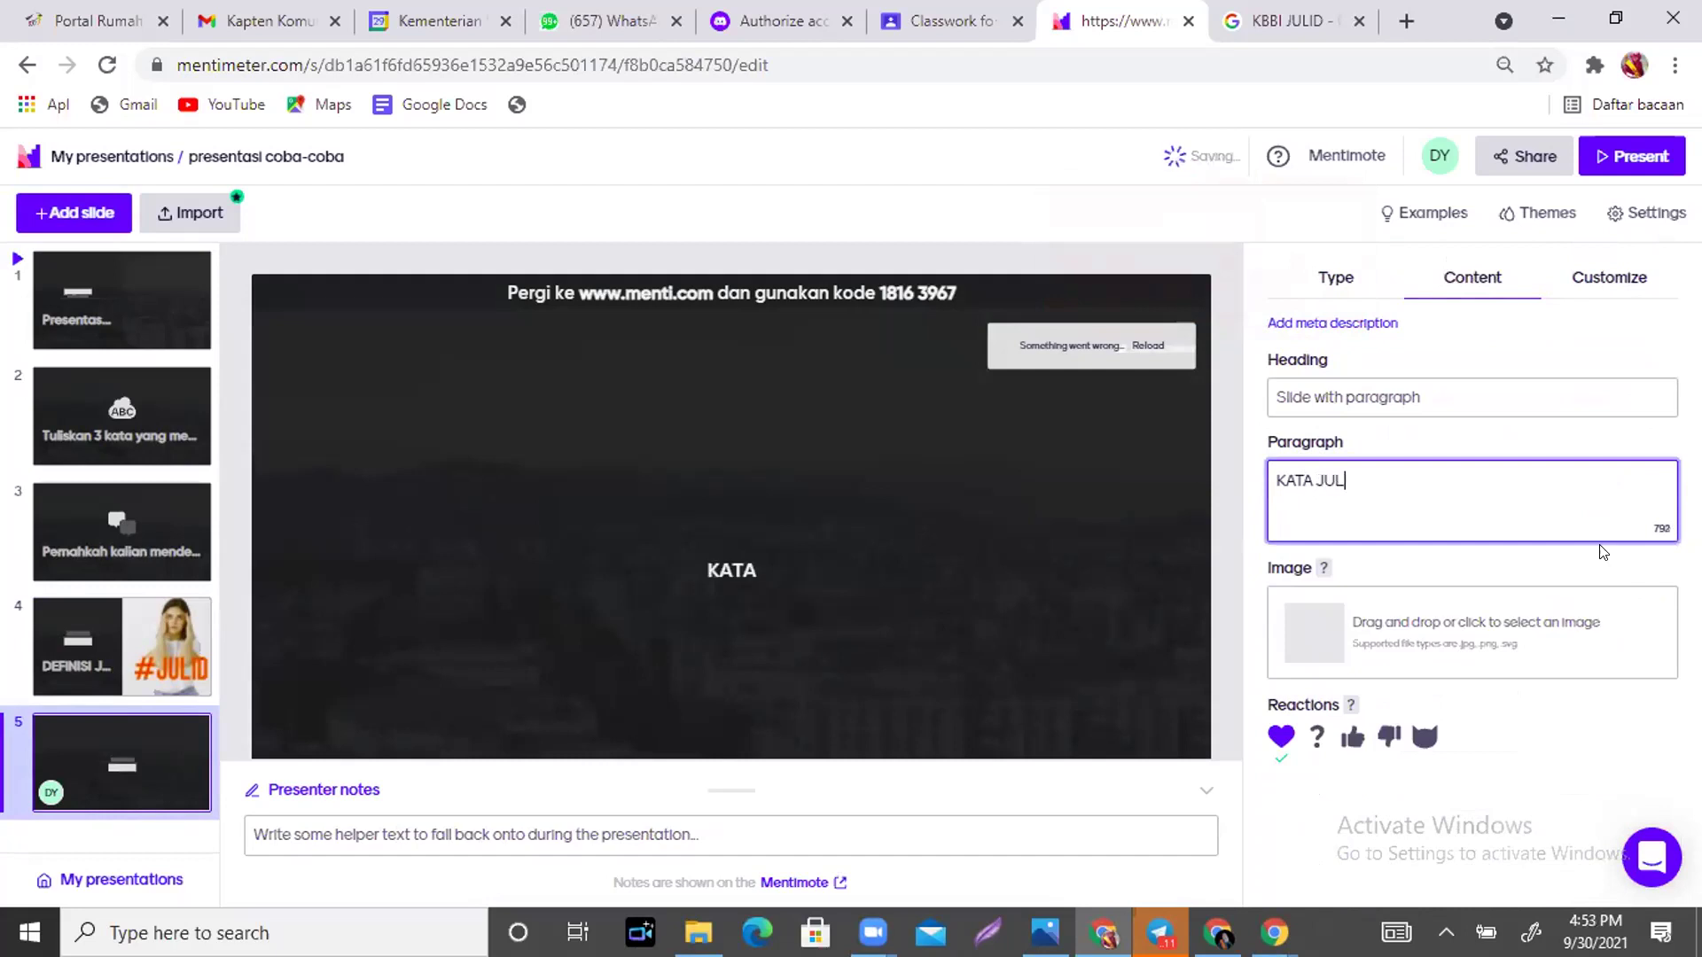
type("ID SUDAH")
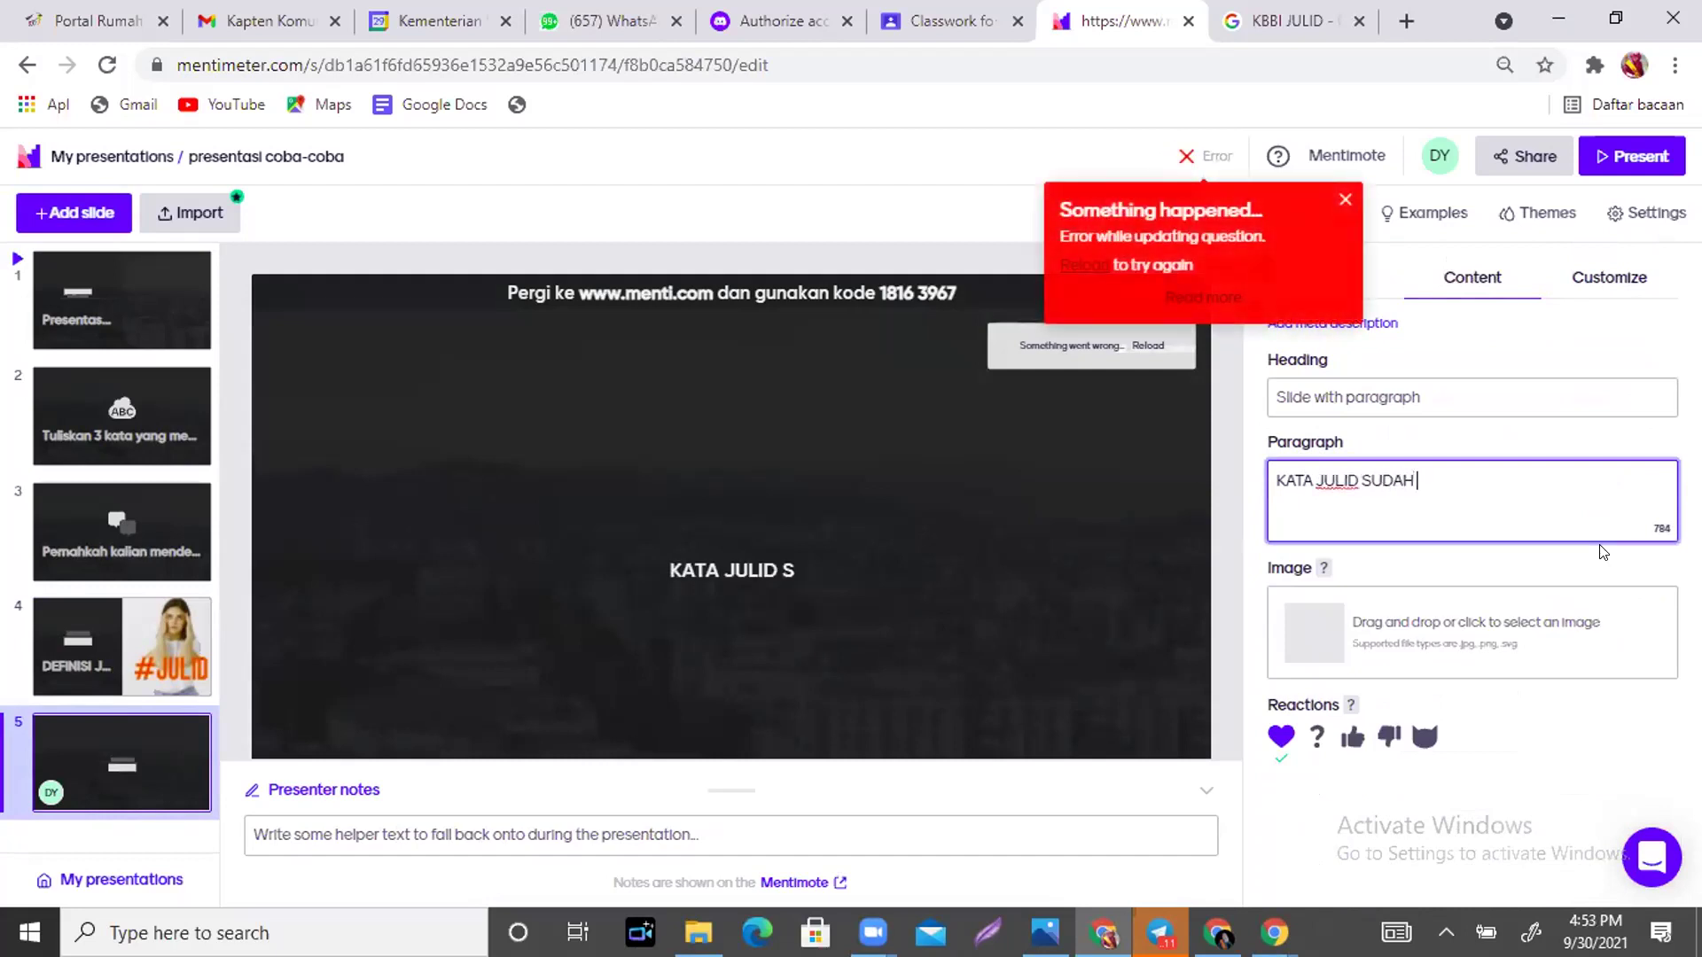
type(" TERDAFTAR")
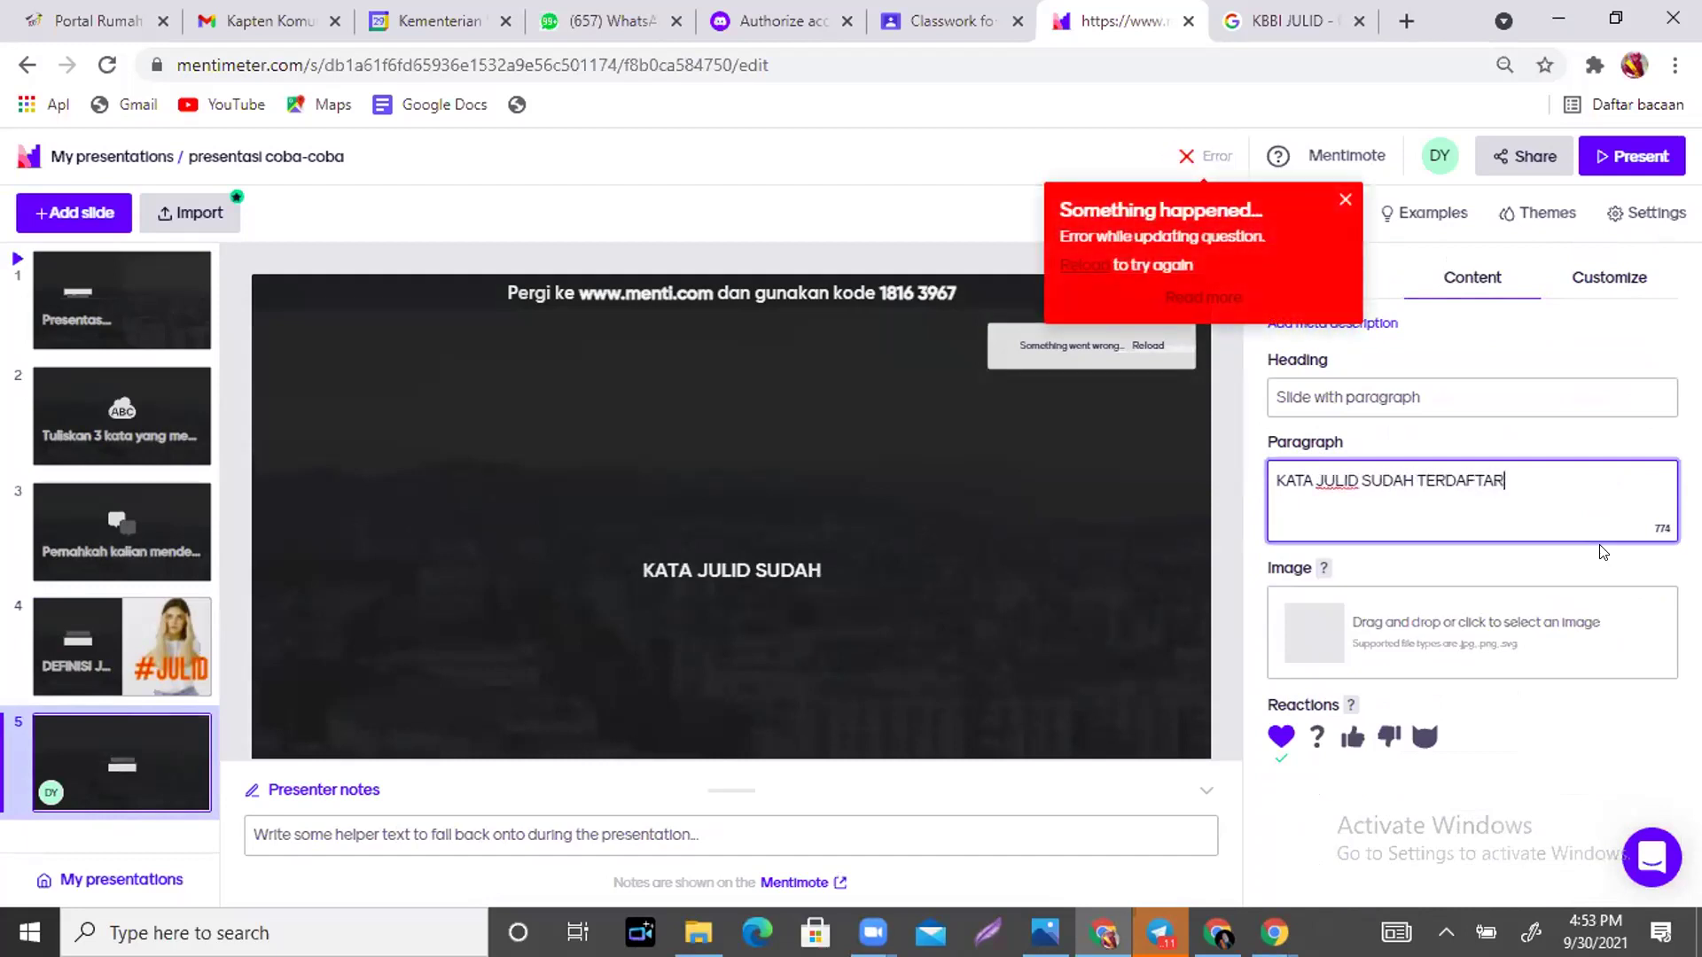
type(" SEBAGAI SALAH SATU KATA BAK")
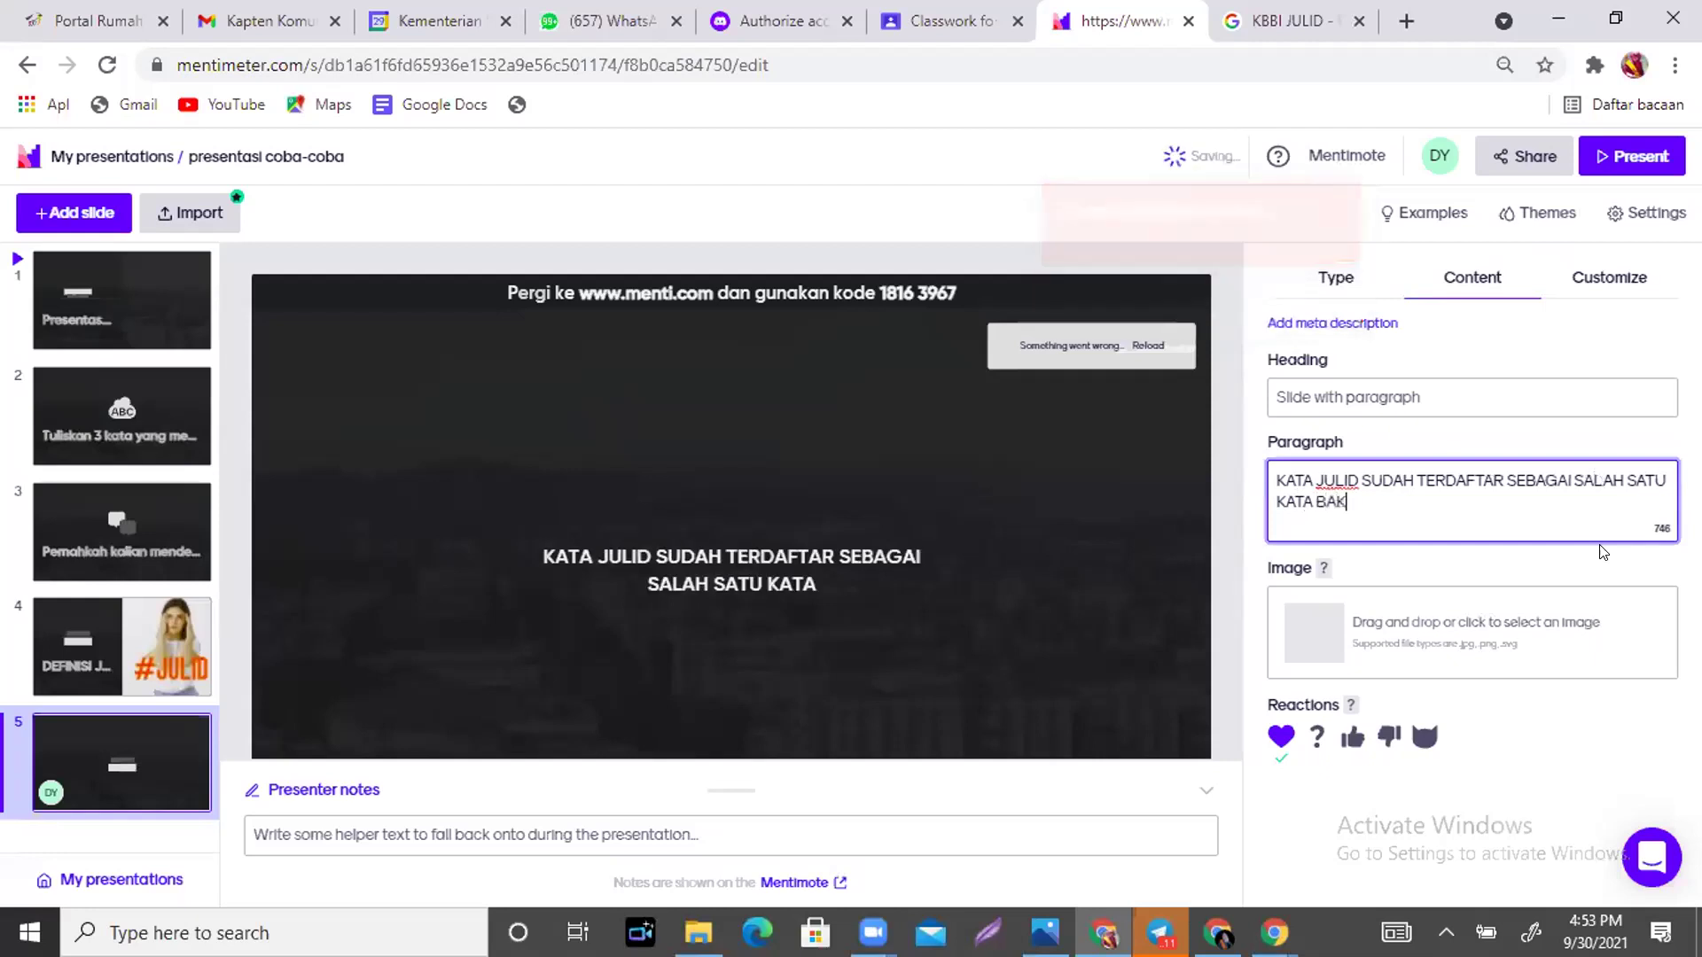
type("U YANG ADA")
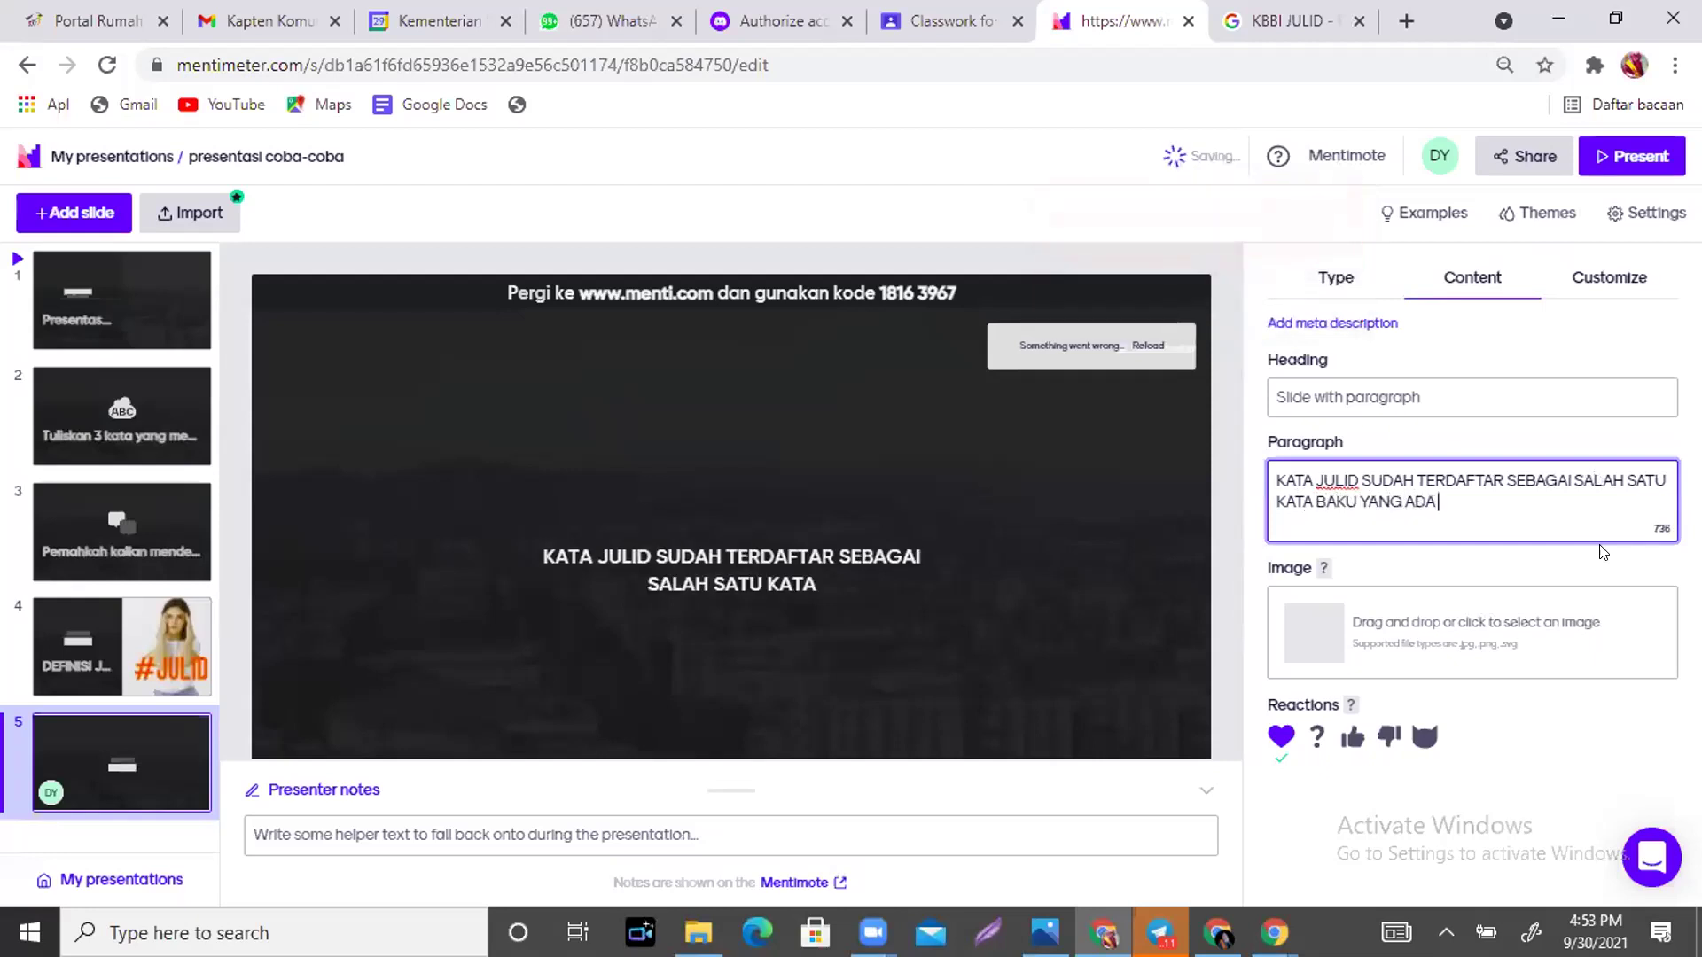
type(" DI kbbi")
key("BackSpace")
key("BackSpace")
key("BackSpace")
key("BackSpace")
type("KBBI")
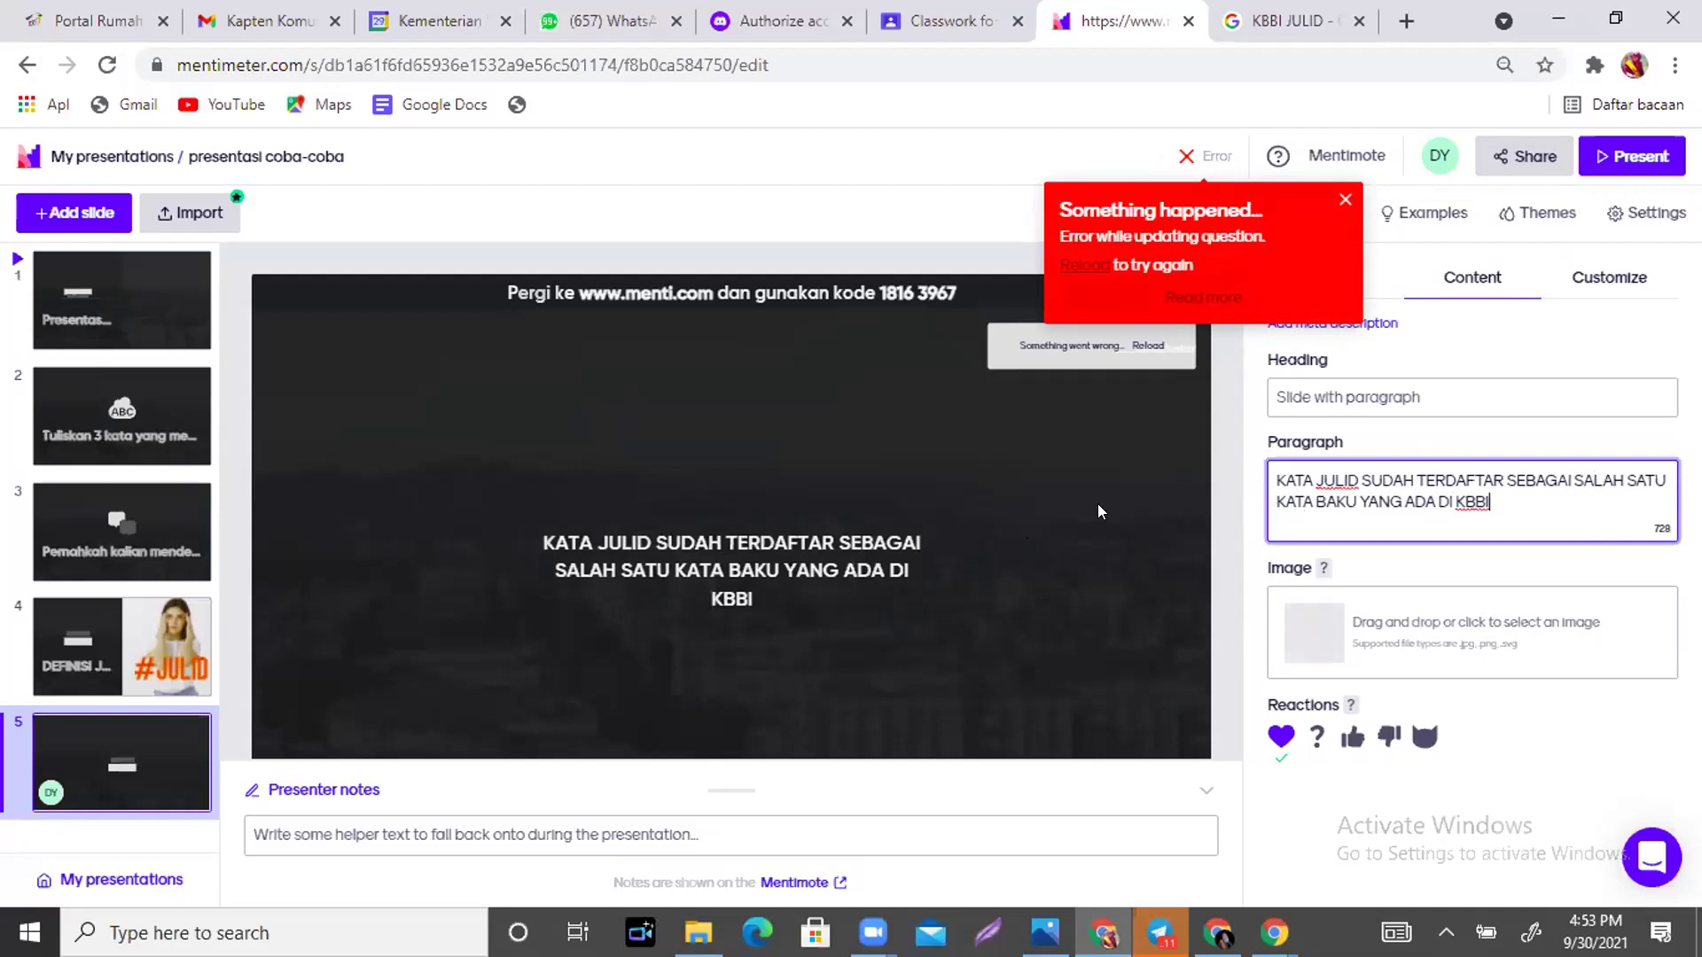
left_click(1345, 203)
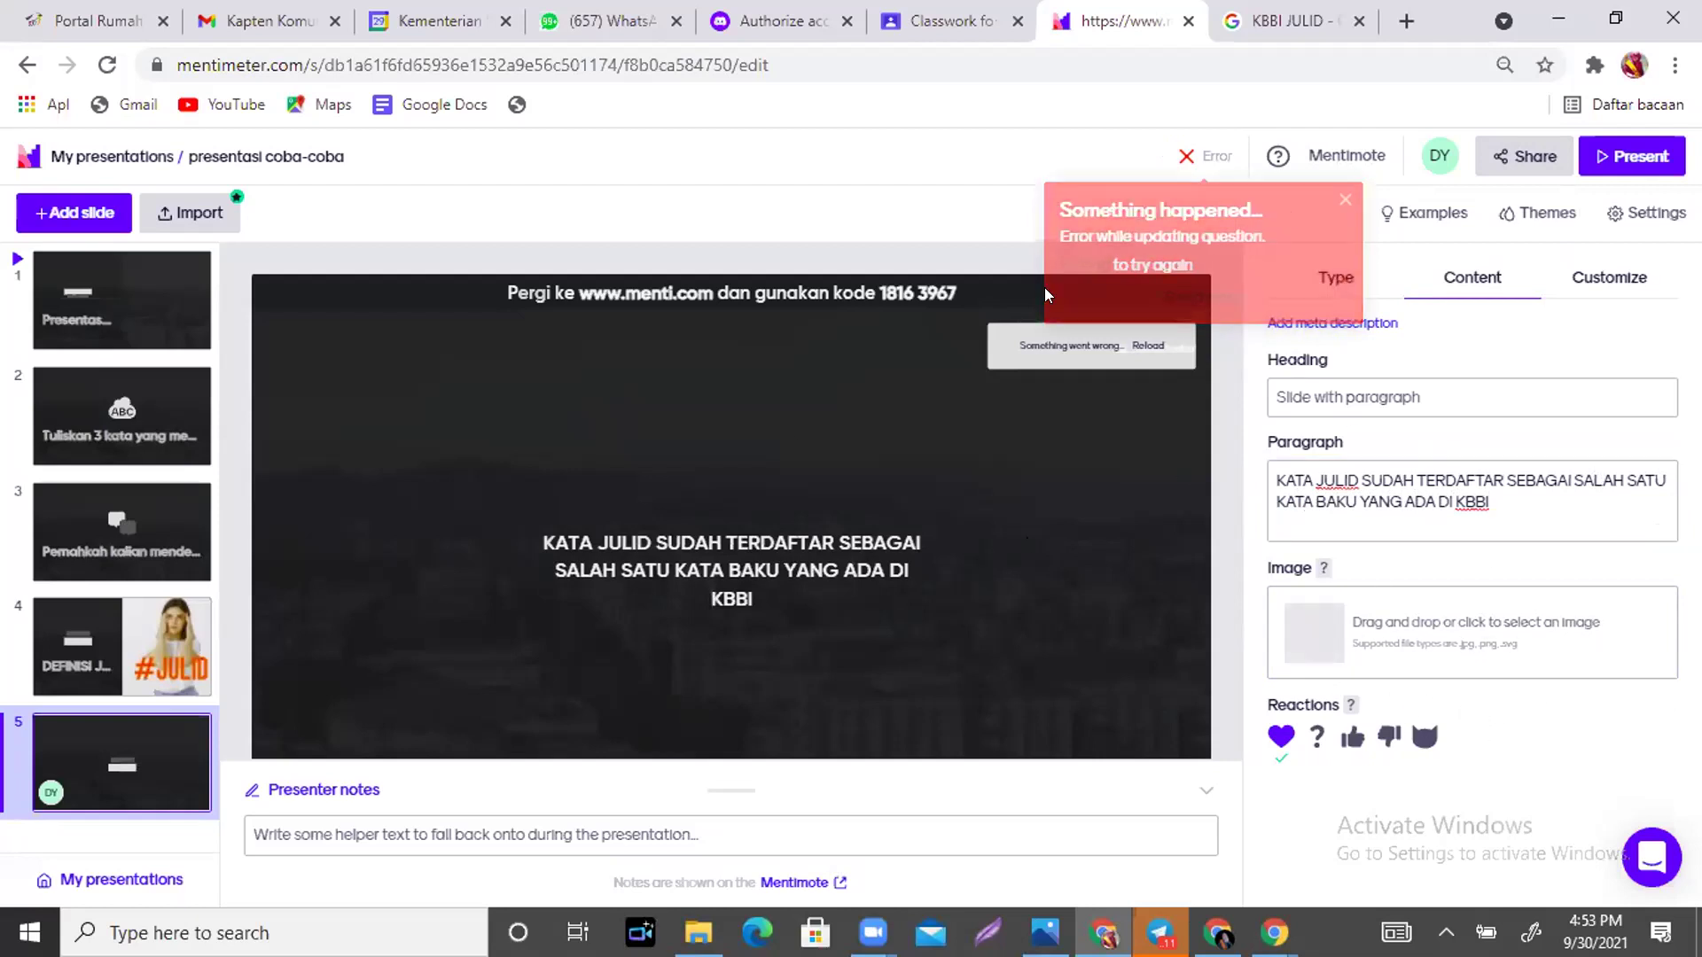
left_click(1446, 932)
left_click(1636, 776)
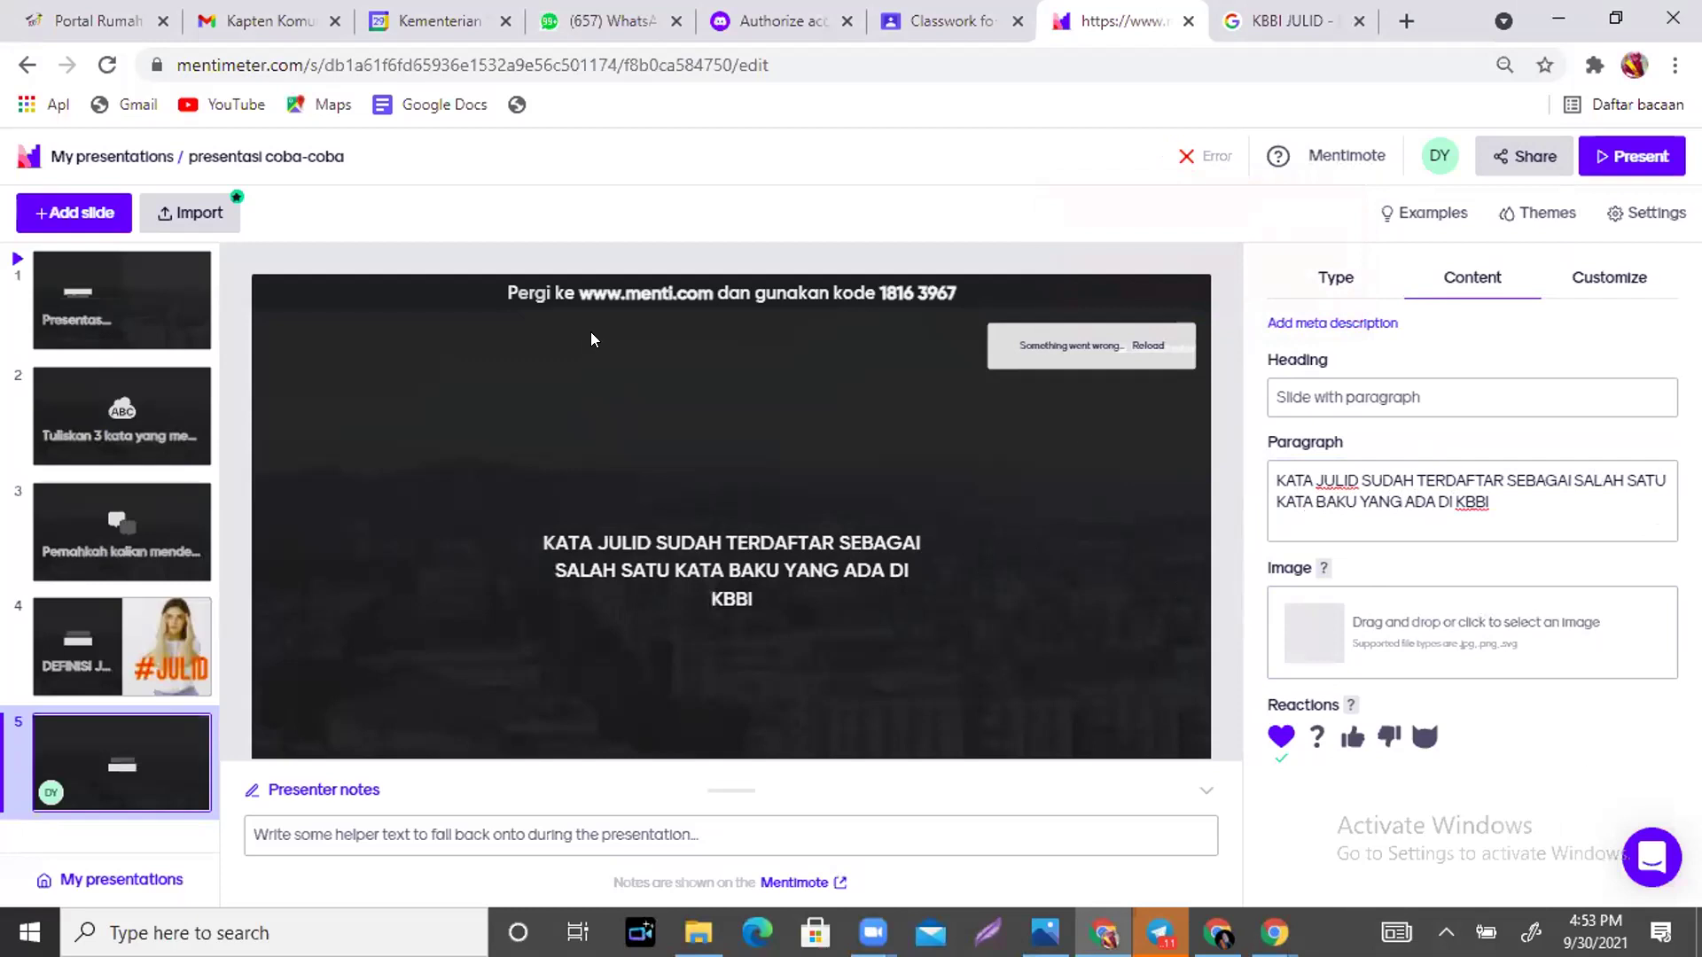
Add a sixth slide to the presentation using the Bullets content type.
left_click(72, 212)
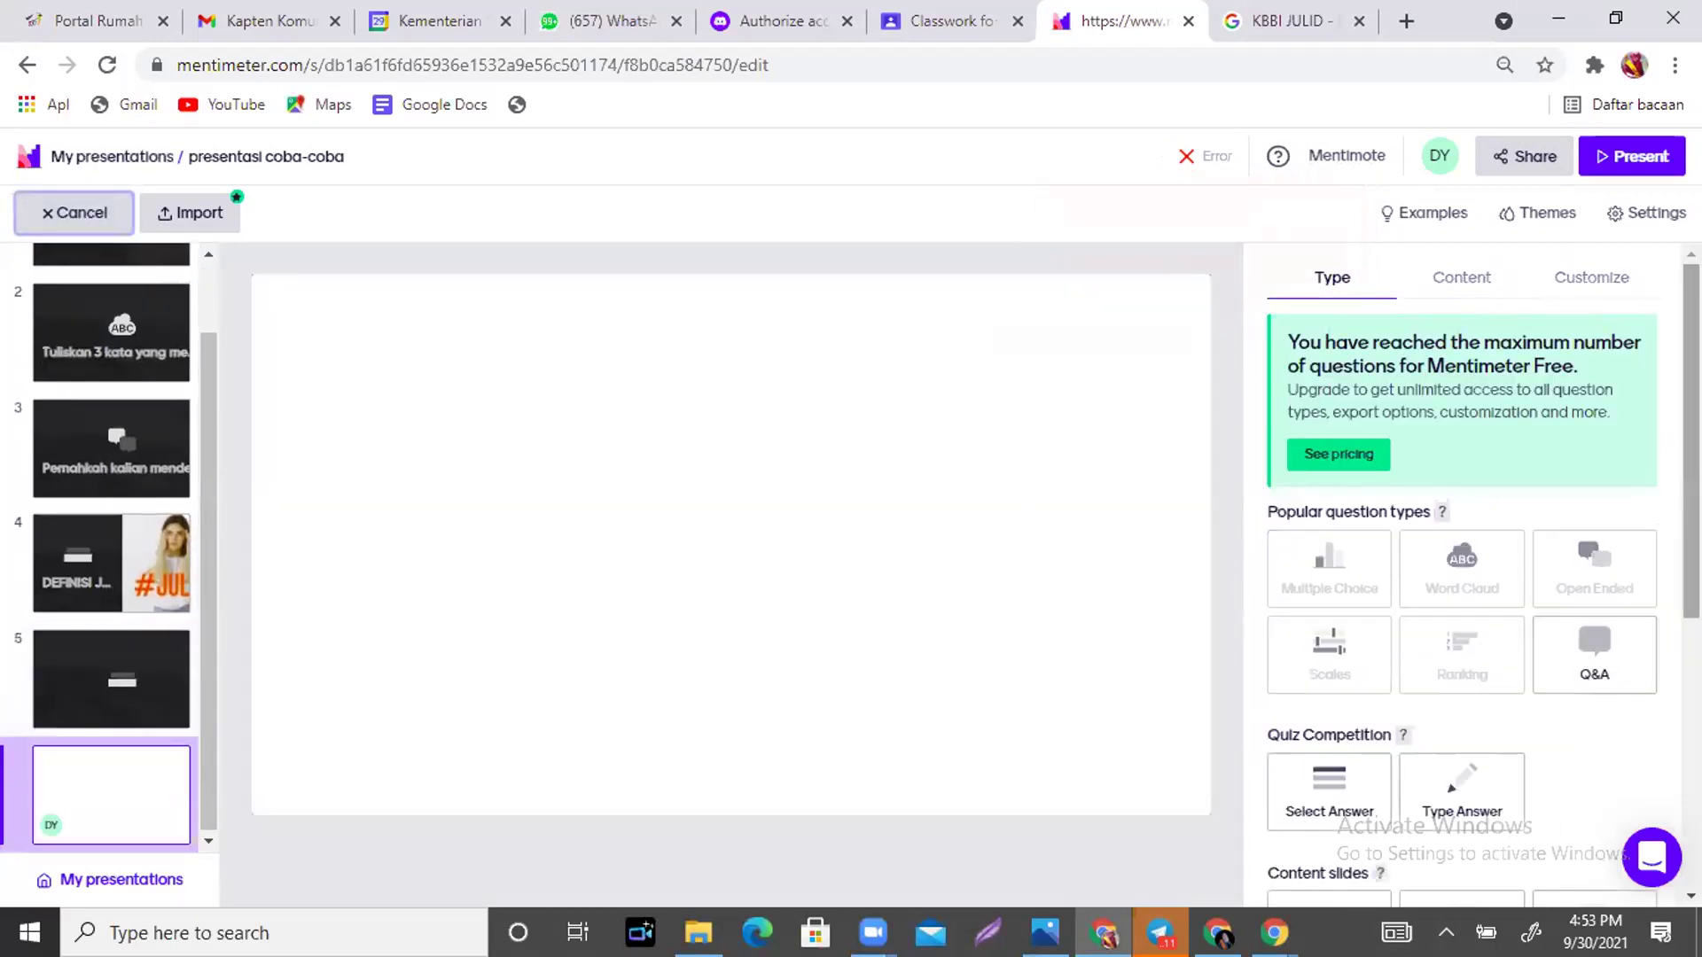
scroll(1549, 695, "down", 5)
scroll(1549, 696, "up", 2)
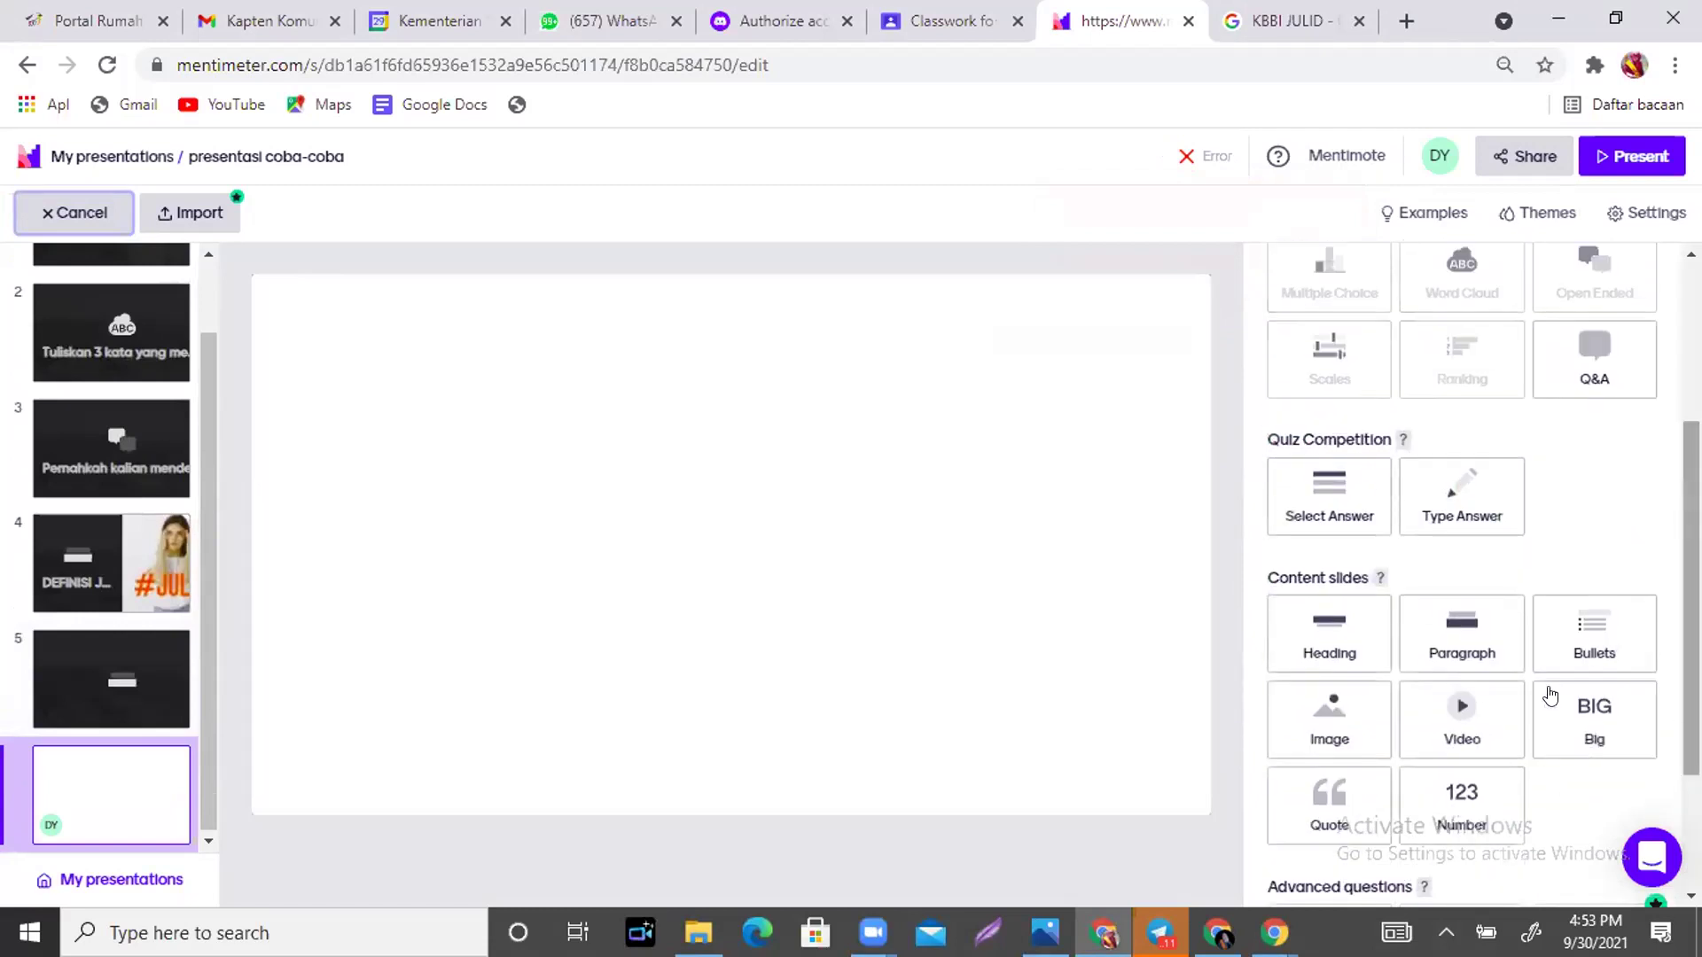
left_click(1591, 634)
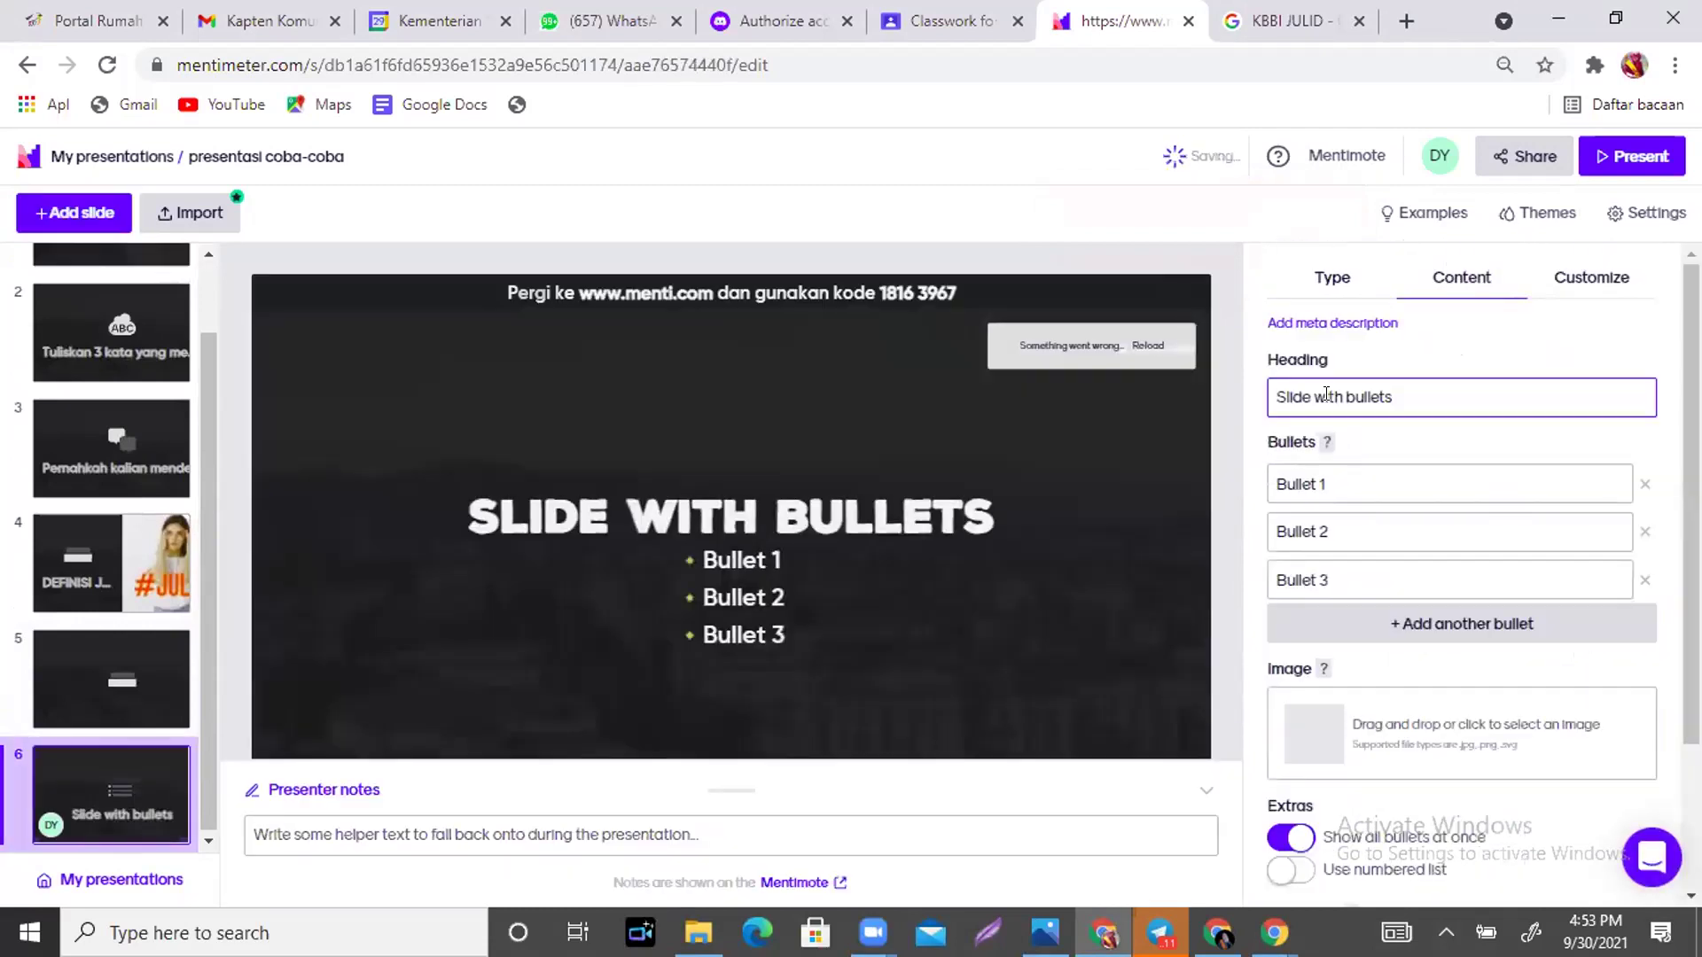
Set the sixth slide's heading to "TAHUKAH KAMU KATA-KATA DI BAWAH INI SUDAH BAKU ATAU BELUM".
left_click(1326, 395)
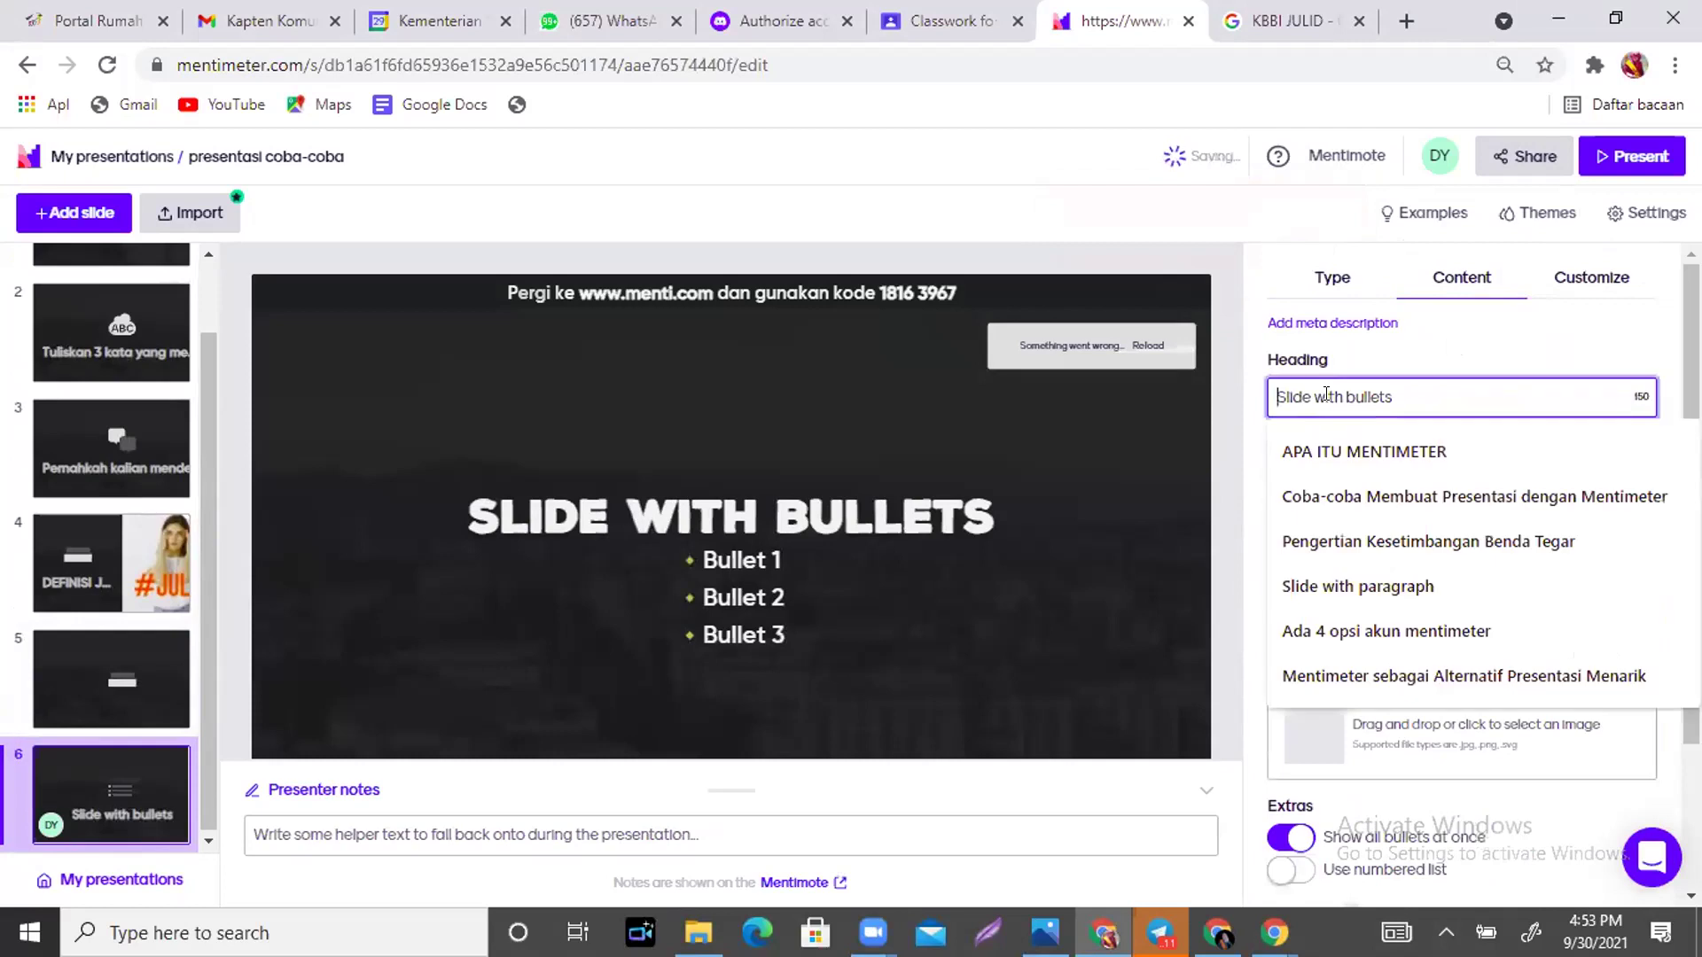
type("TAH")
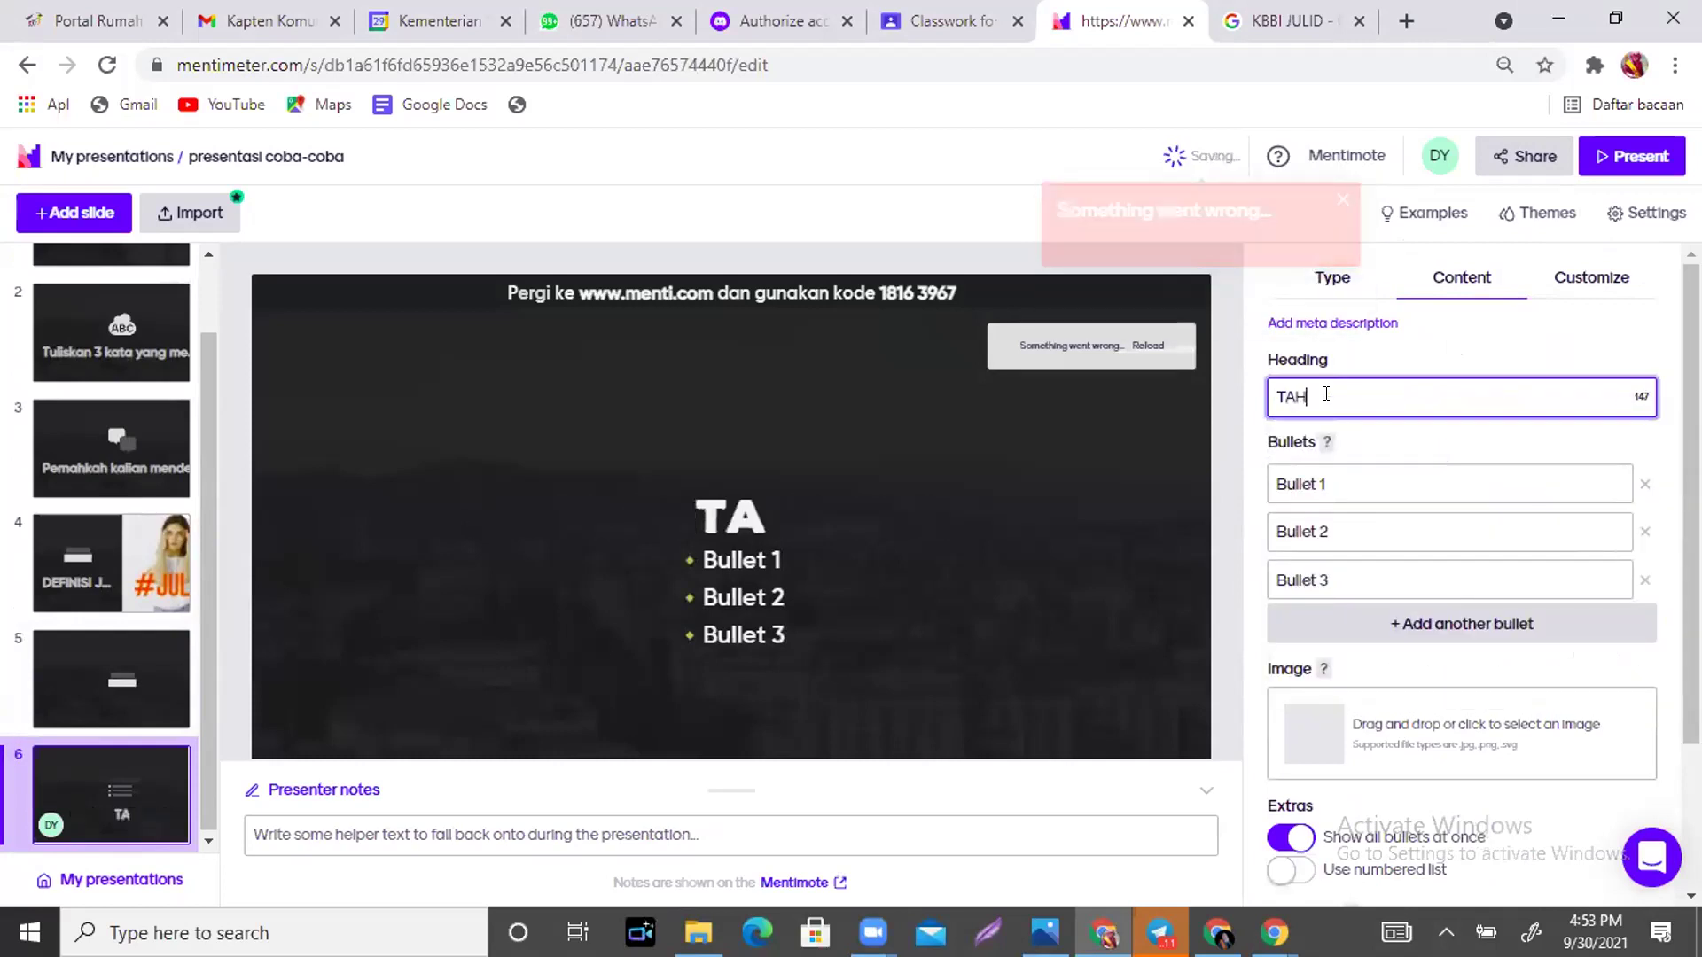
type("UKAH KAMU")
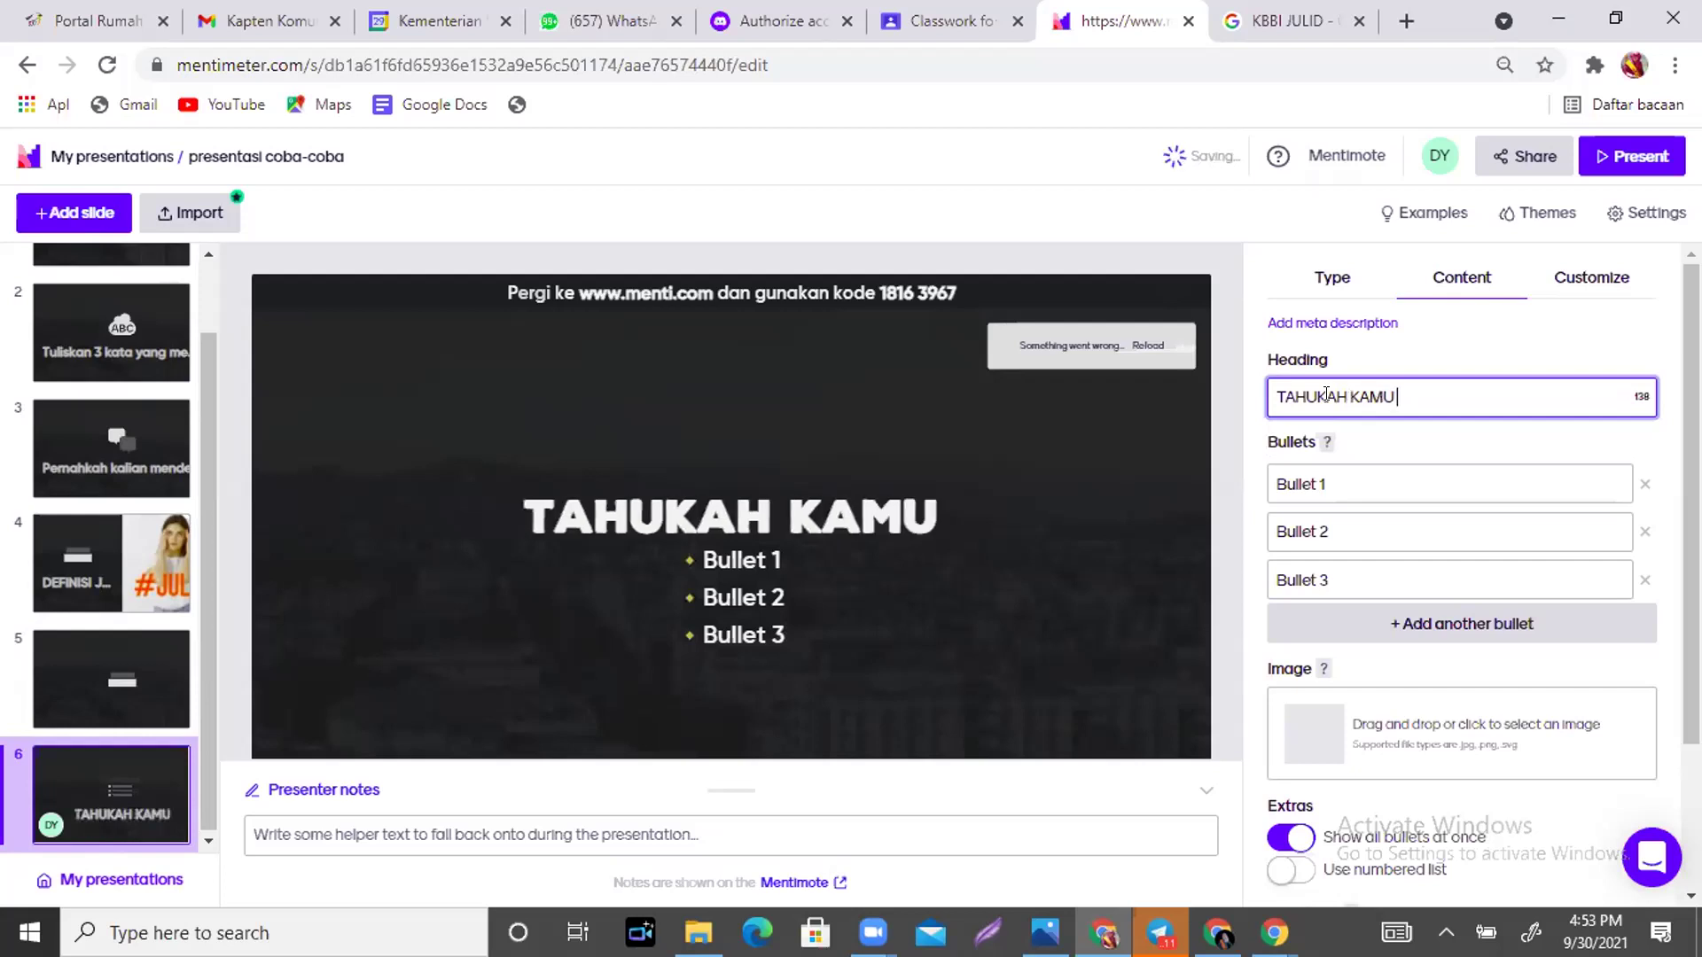
type(" KATA")
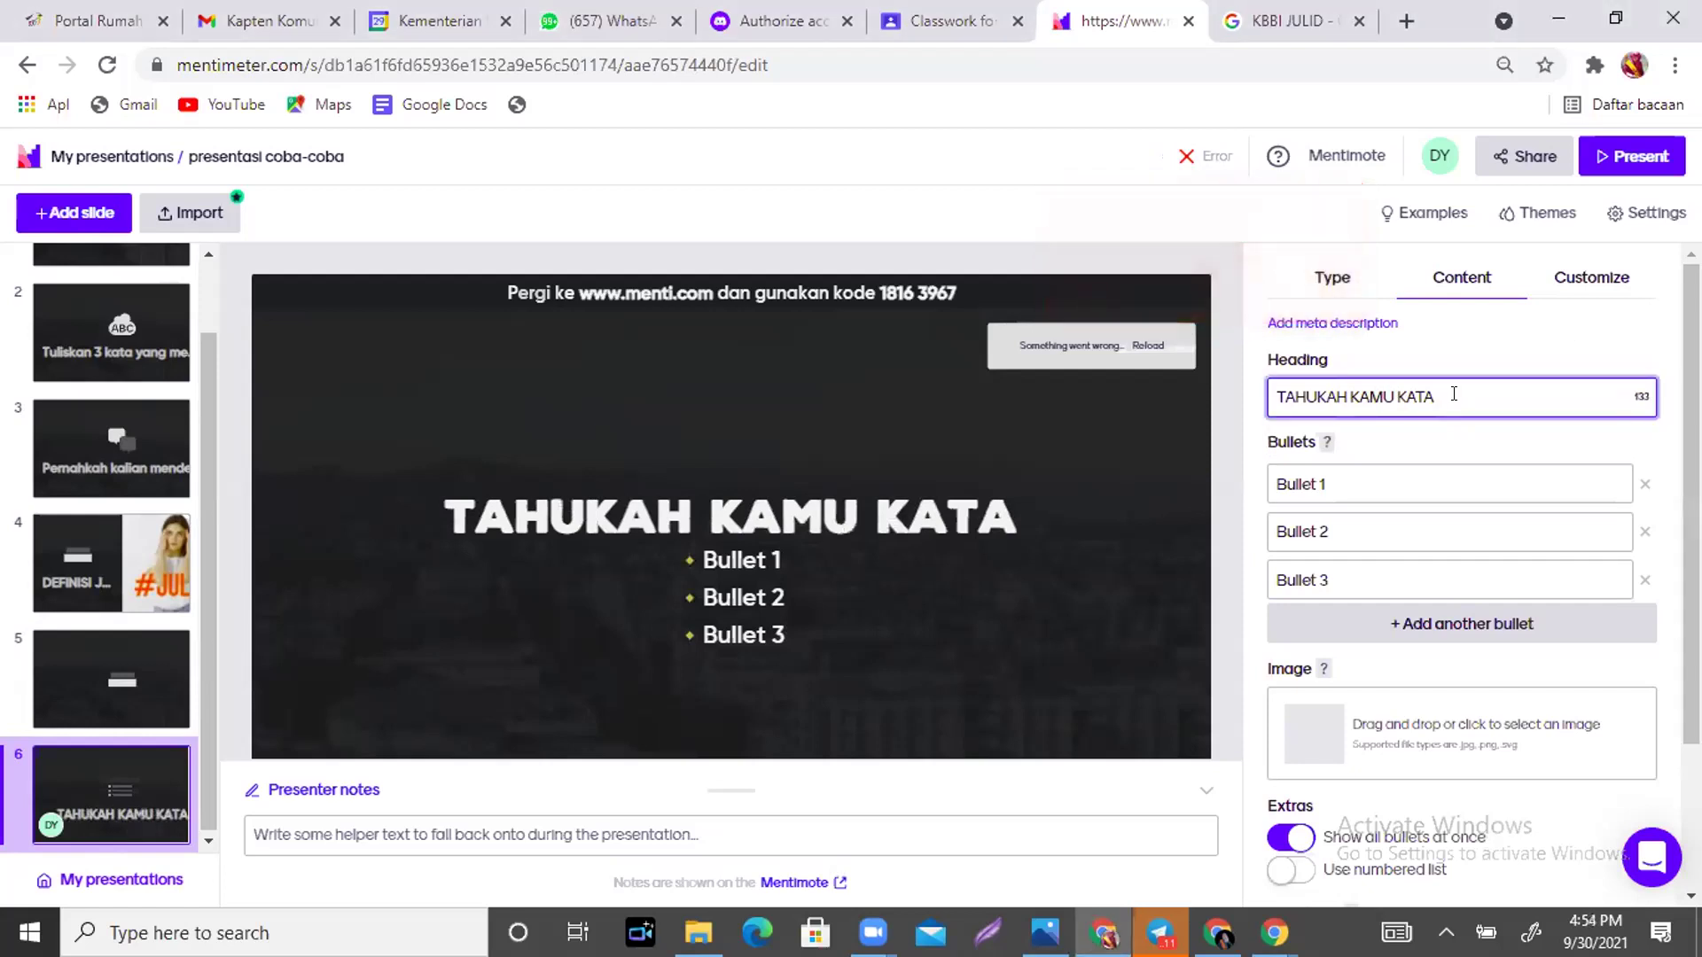
type("-KATA")
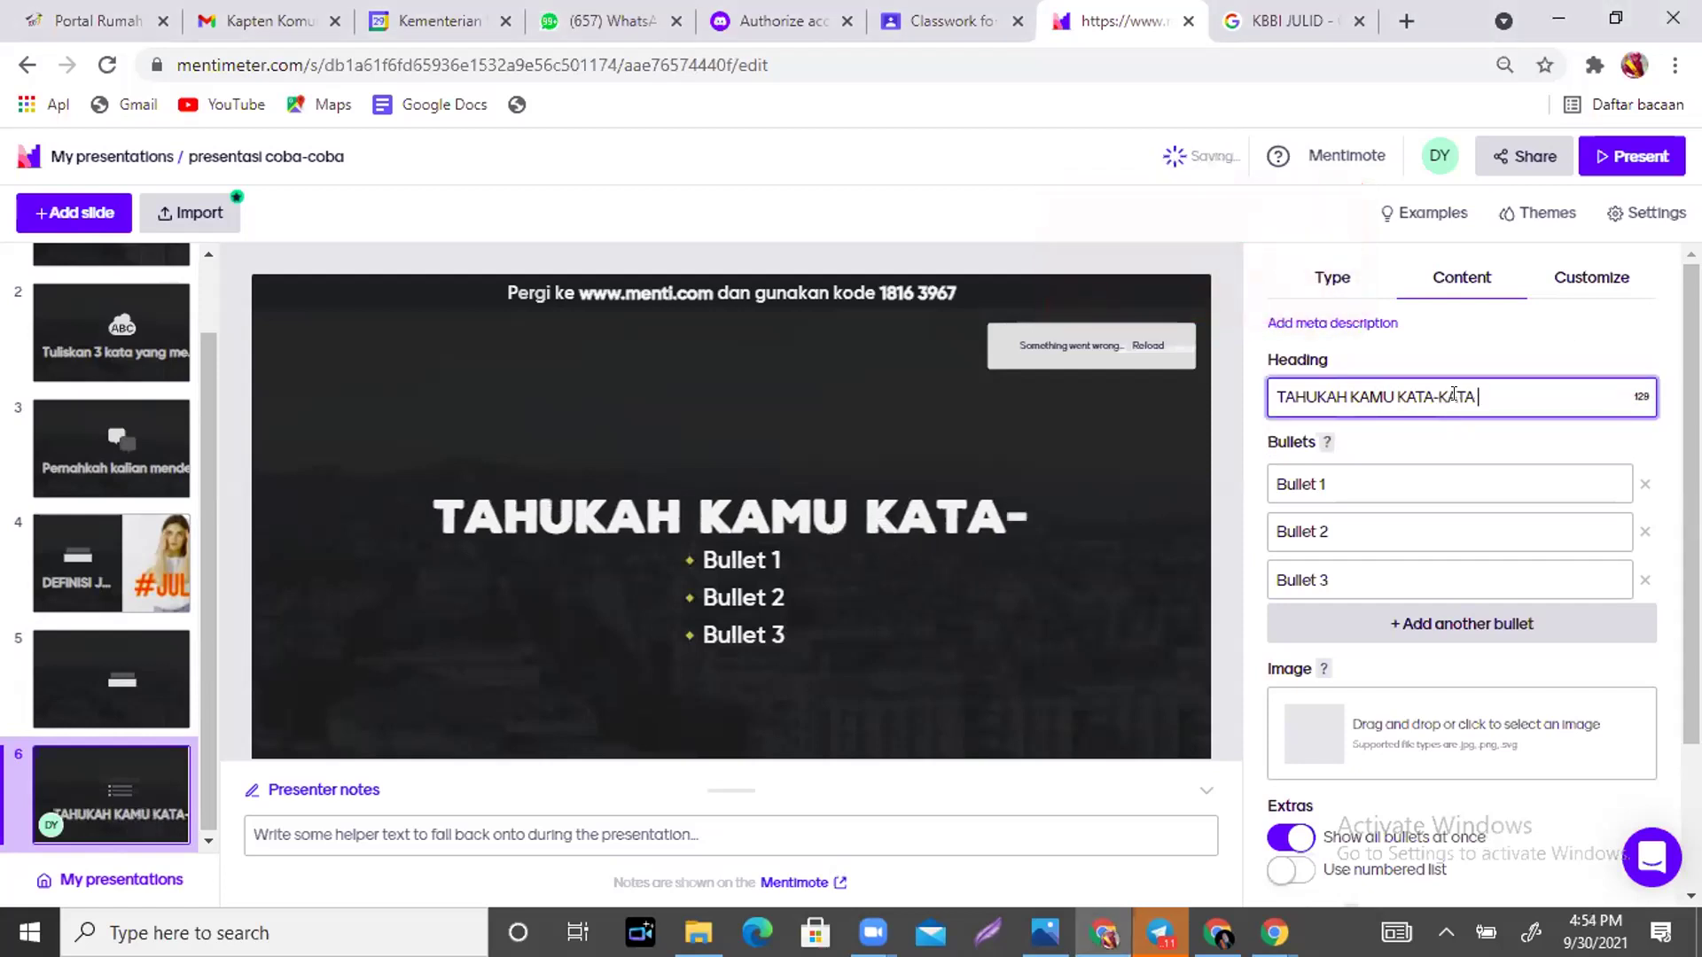
type(" DI BAWAH INI SUDAH")
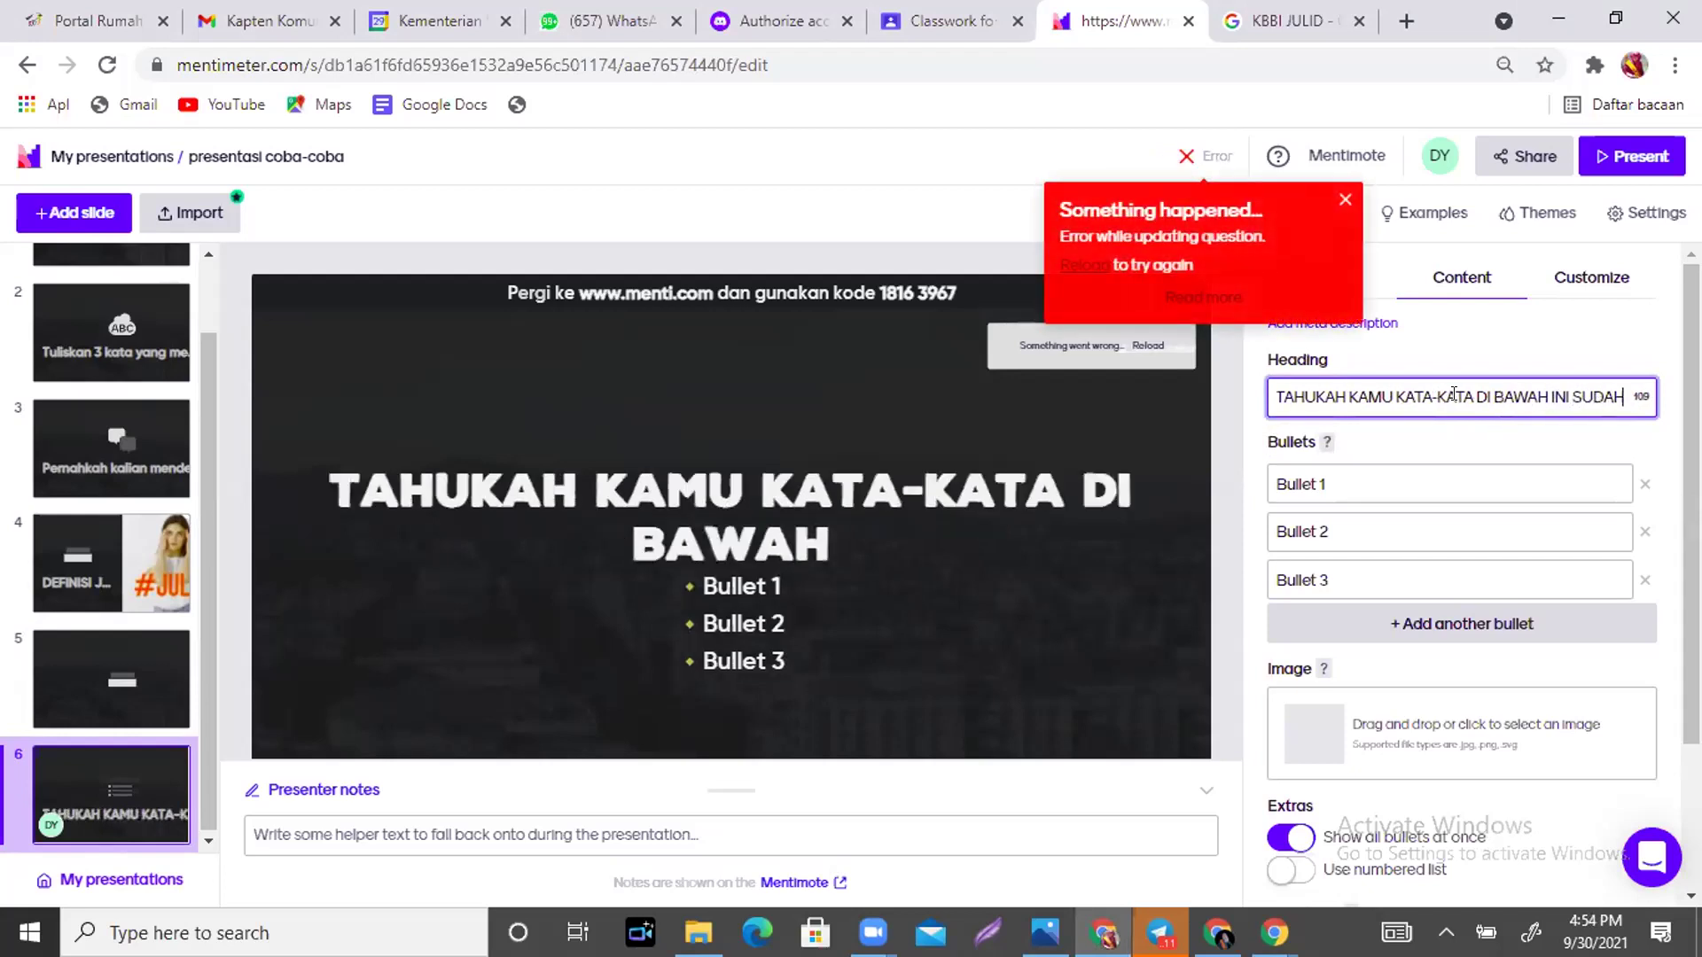
type(" BAKU ATA")
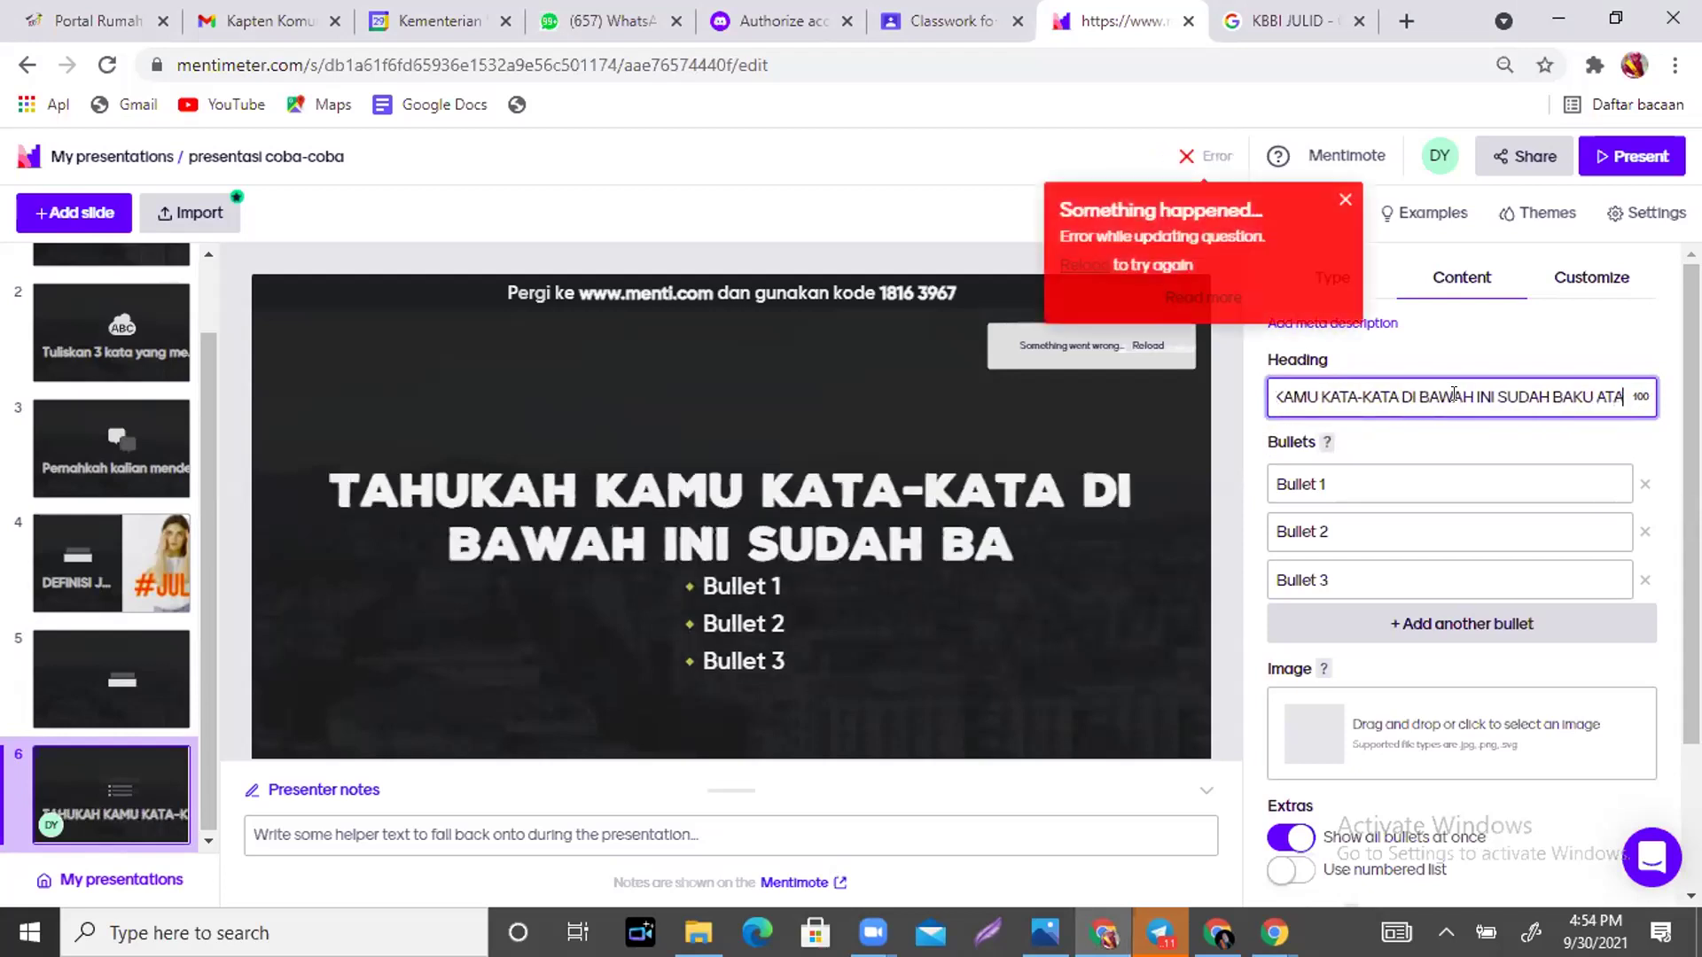
type("U BELU")
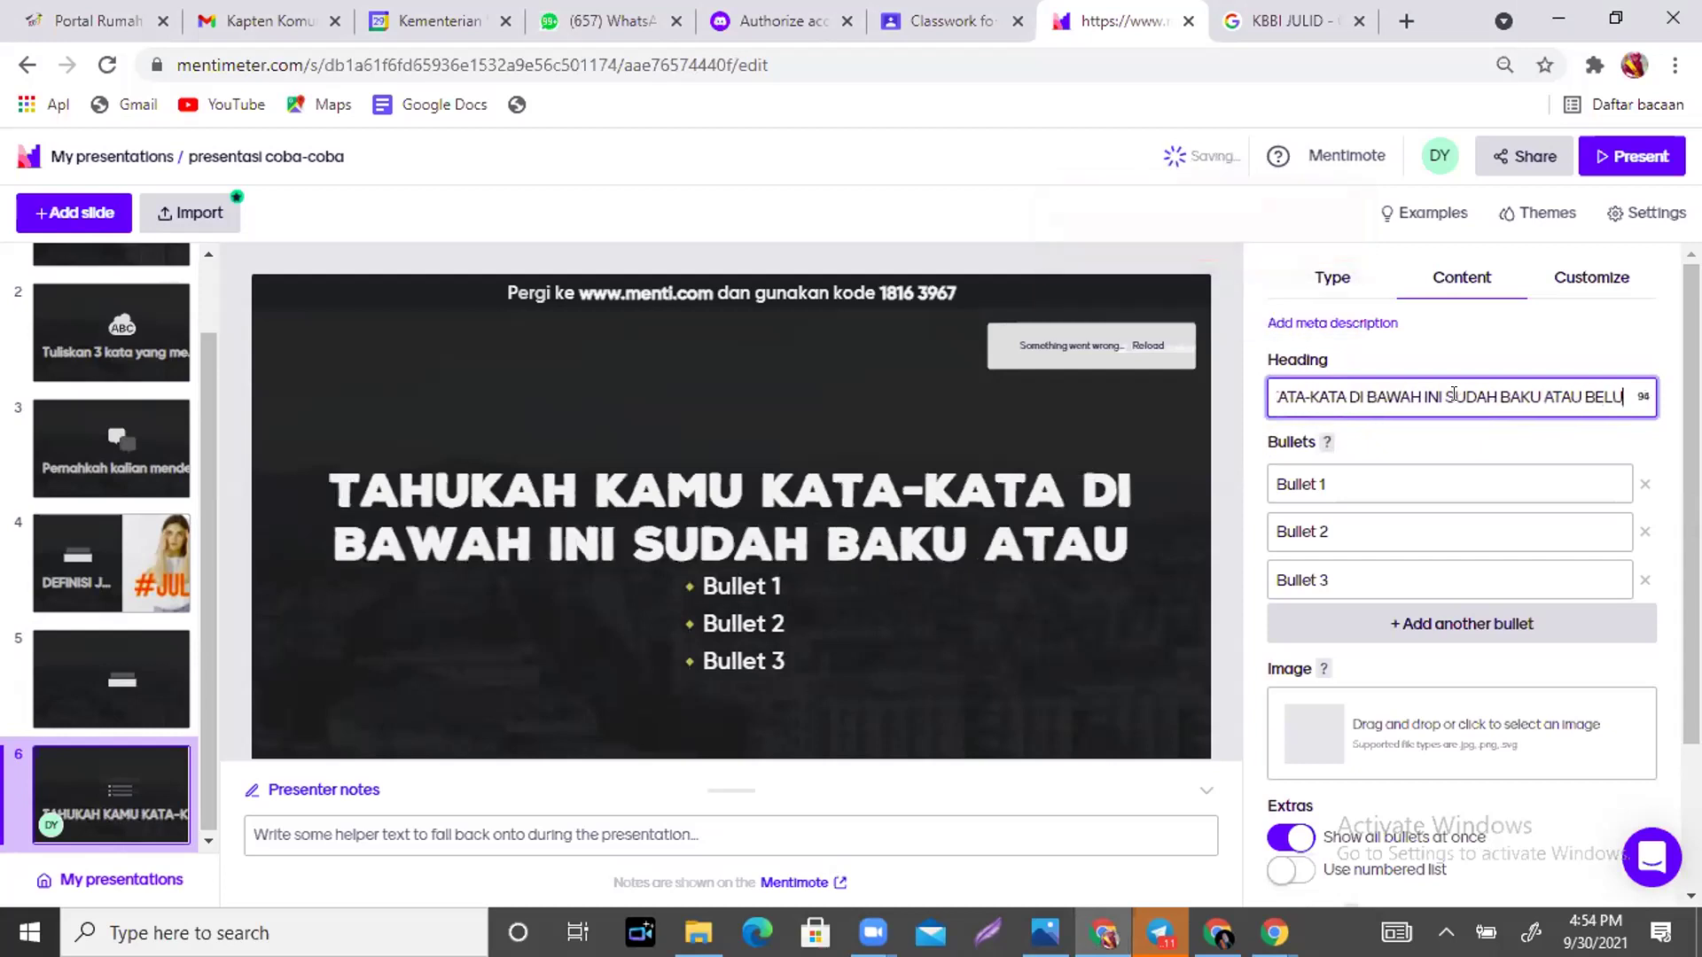
type("M")
Fill in the sixth slide's three bullets with "SHOLAT", "AKTIFITAS" and "MARJIN".
left_click(1451, 485)
type("SHOLA")
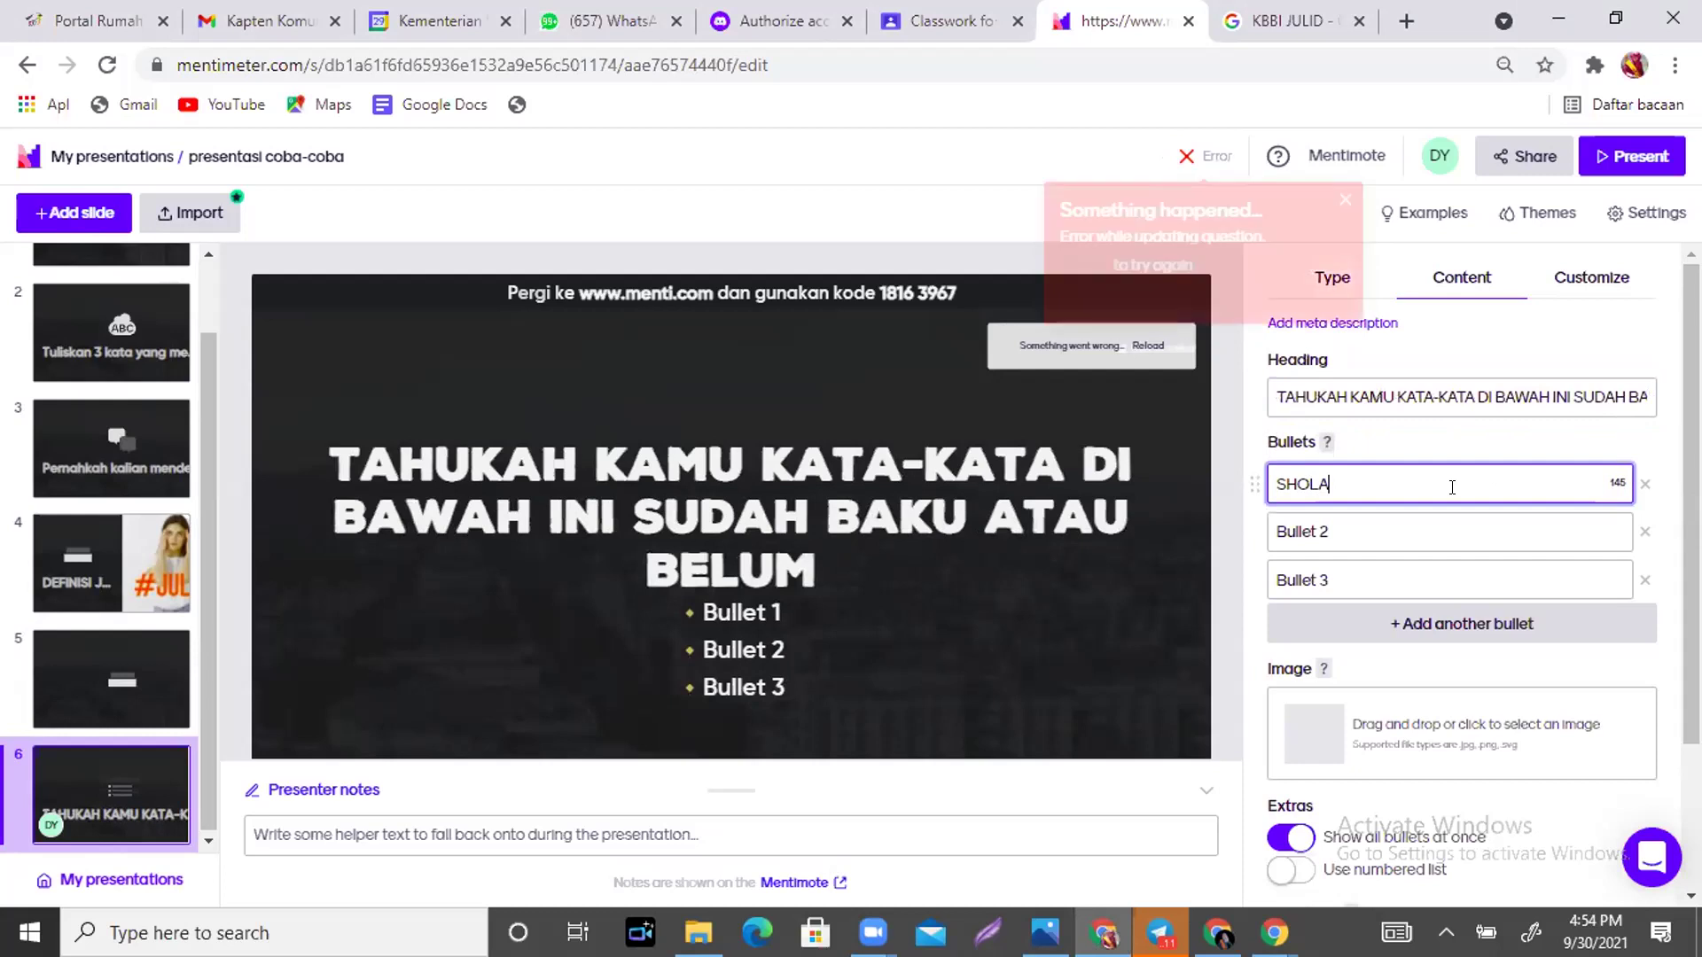
type("T")
left_click(1384, 533)
left_click(1384, 534)
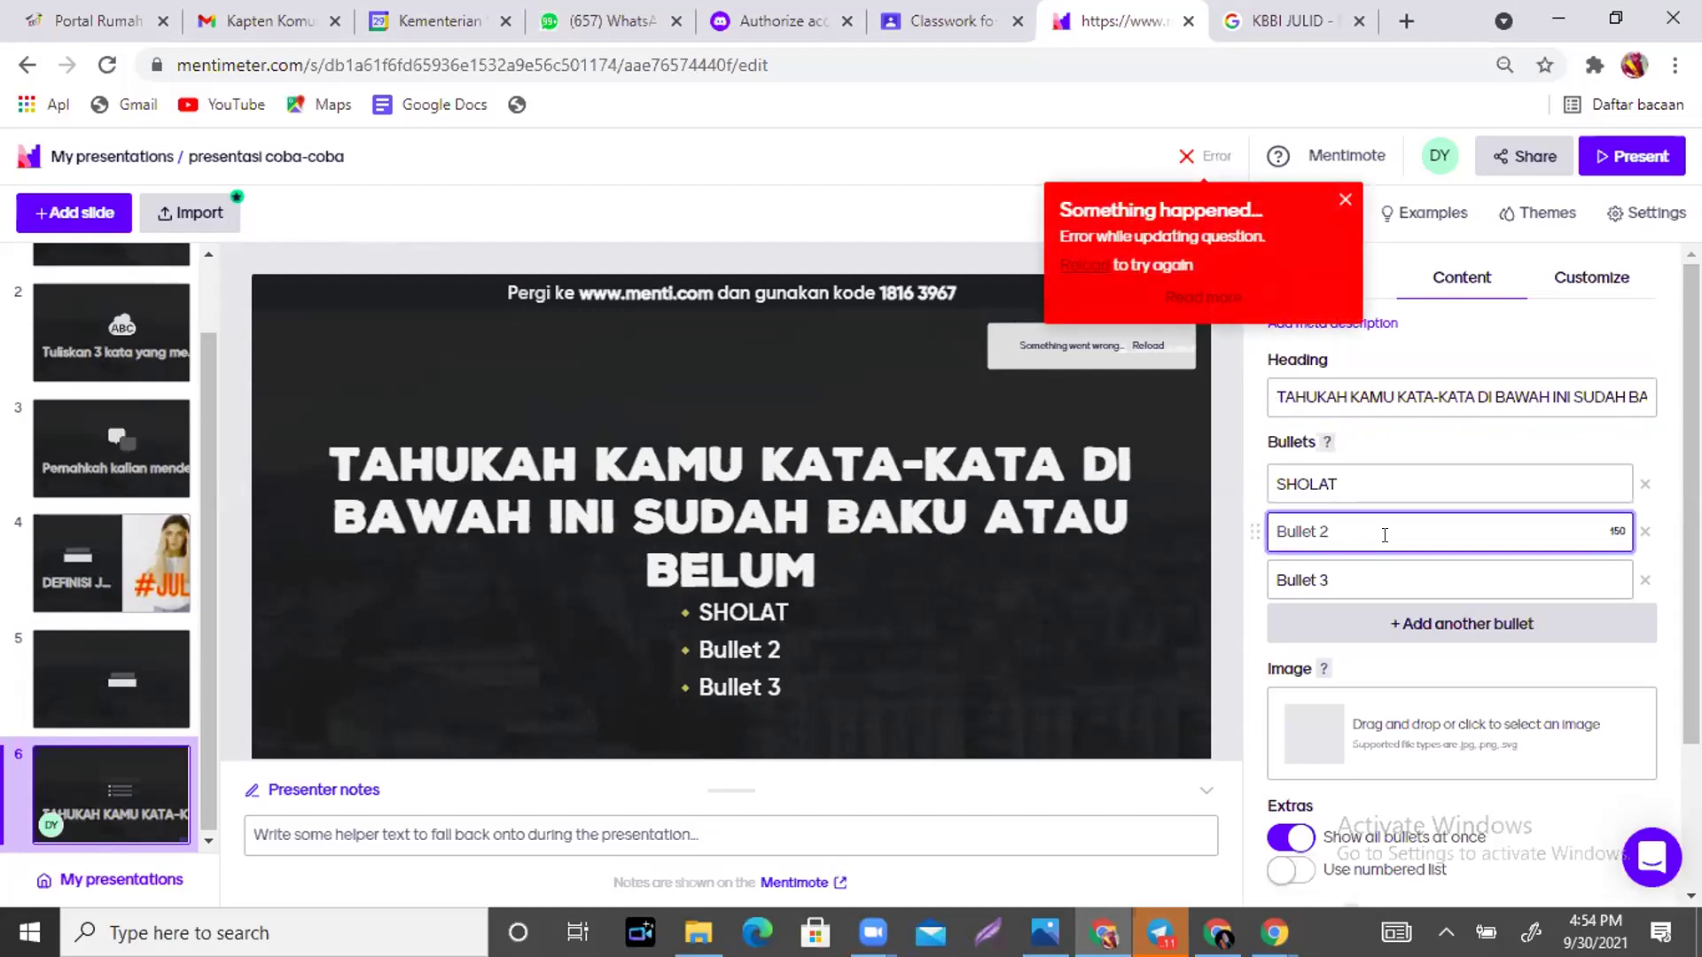
type("AKTIFITAS")
left_click(1333, 585)
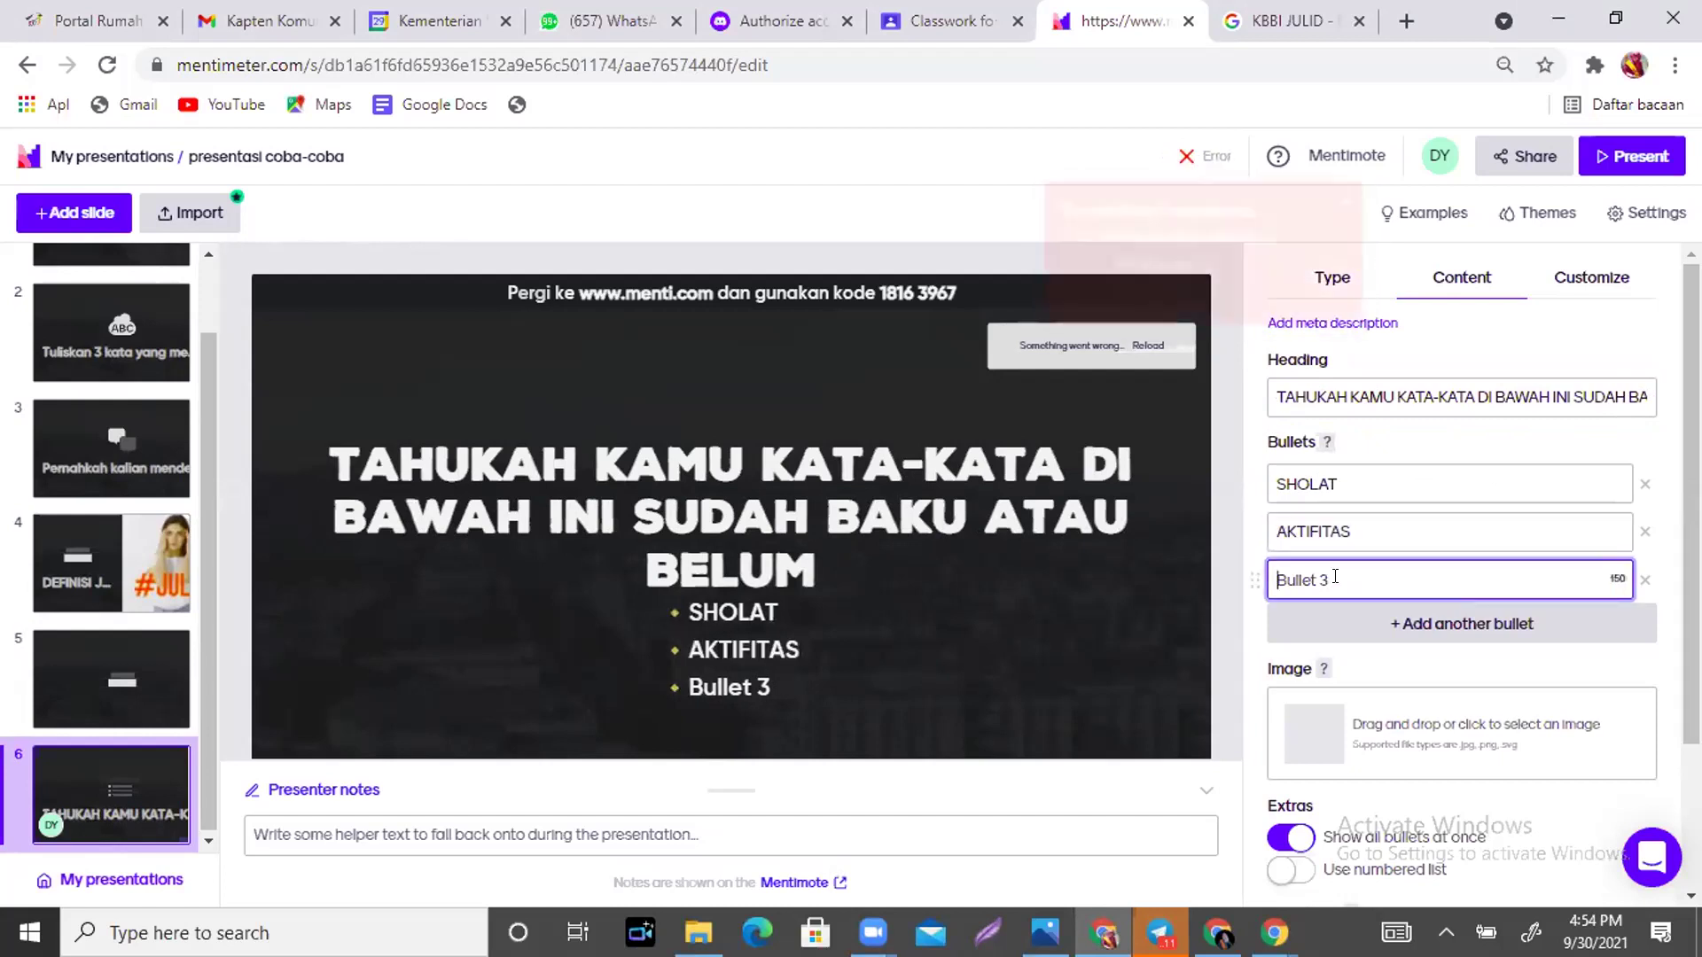
type("MARJIN")
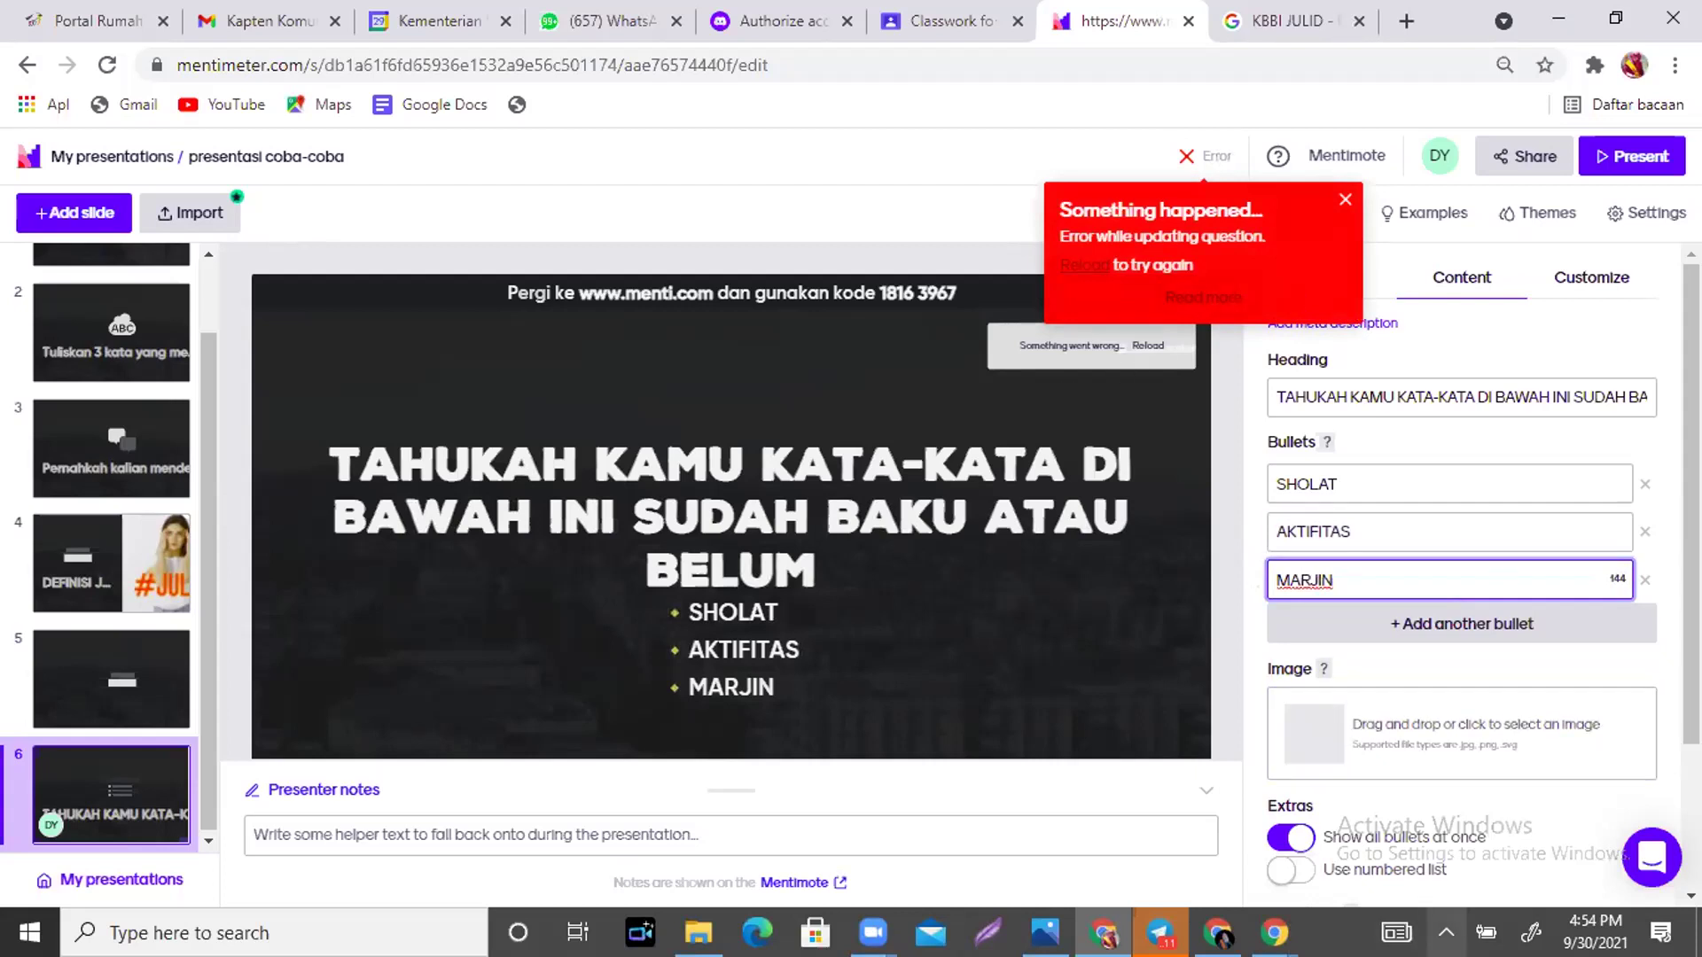
left_click(1446, 933)
left_click(982, 677)
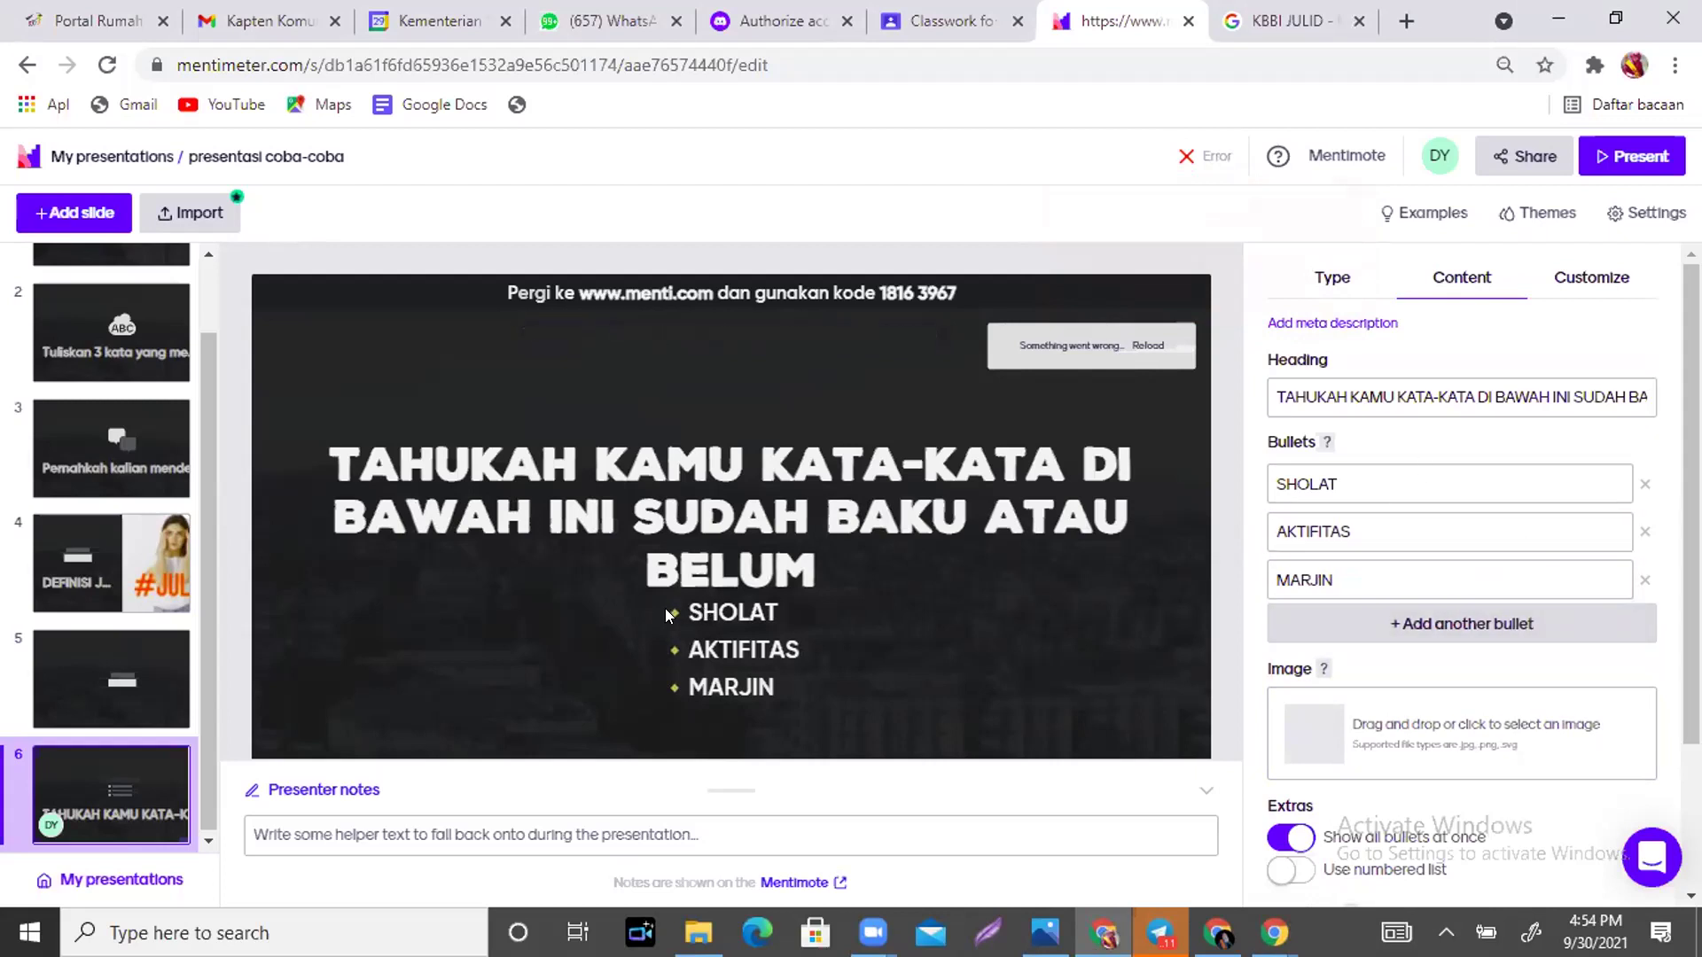
Change the sixth slide's type to the Image content slide and dismiss the error message.
left_click(1331, 277)
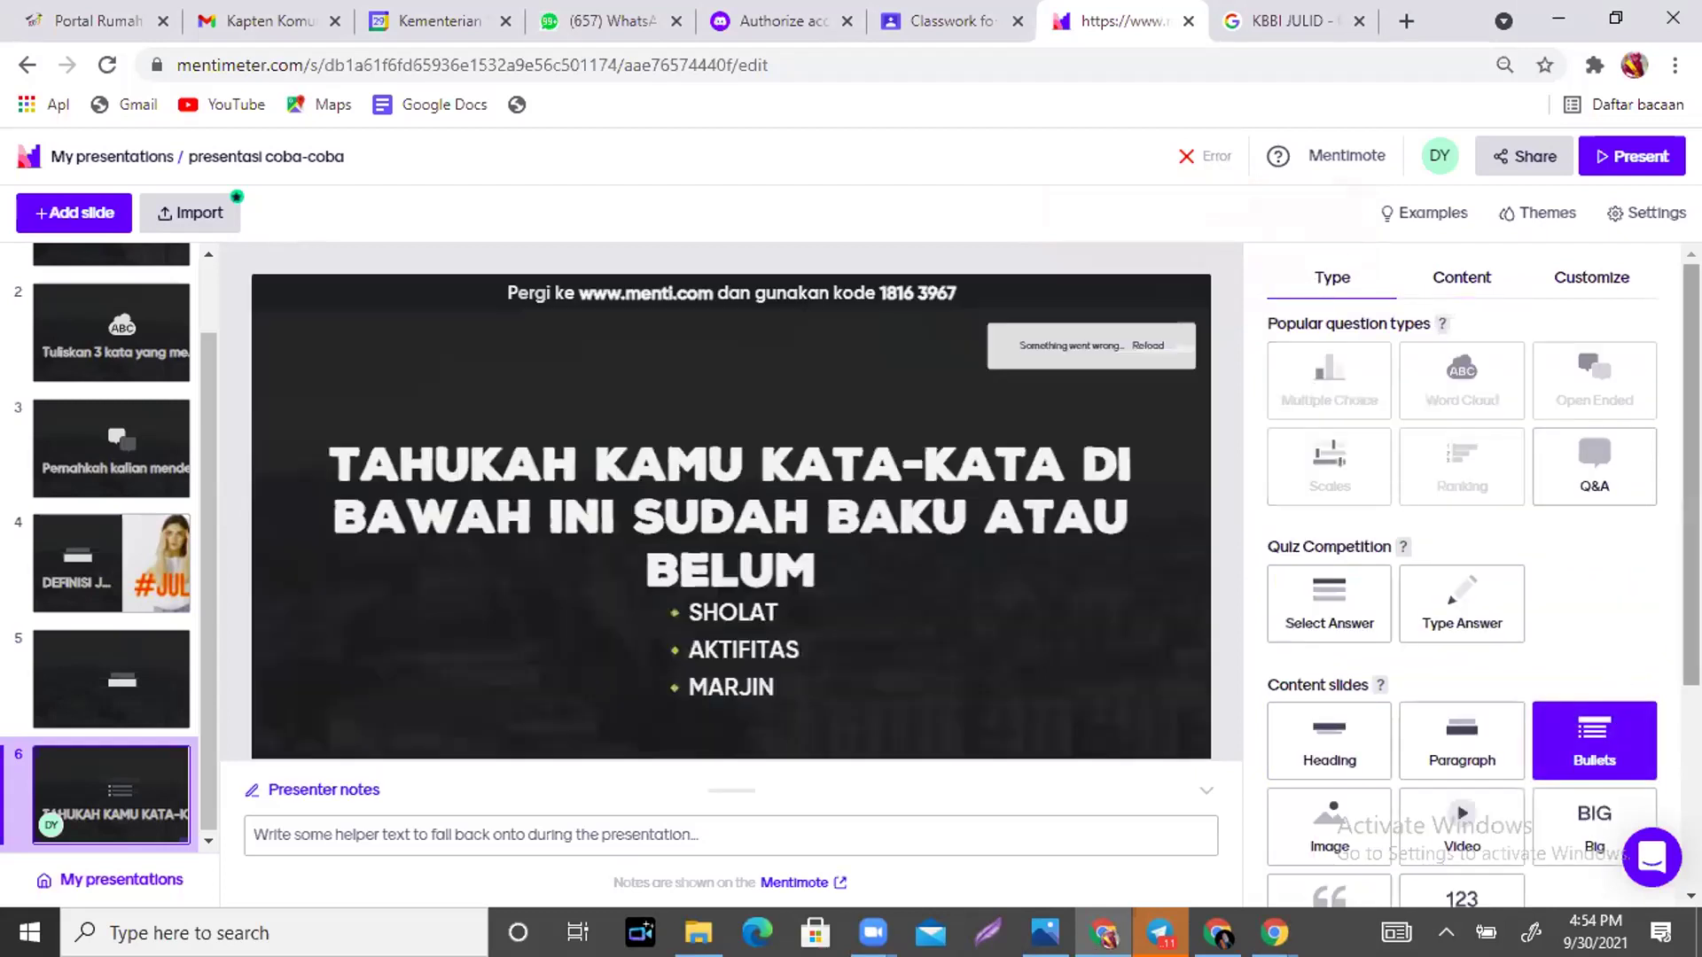
scroll(1484, 577, "down", 2)
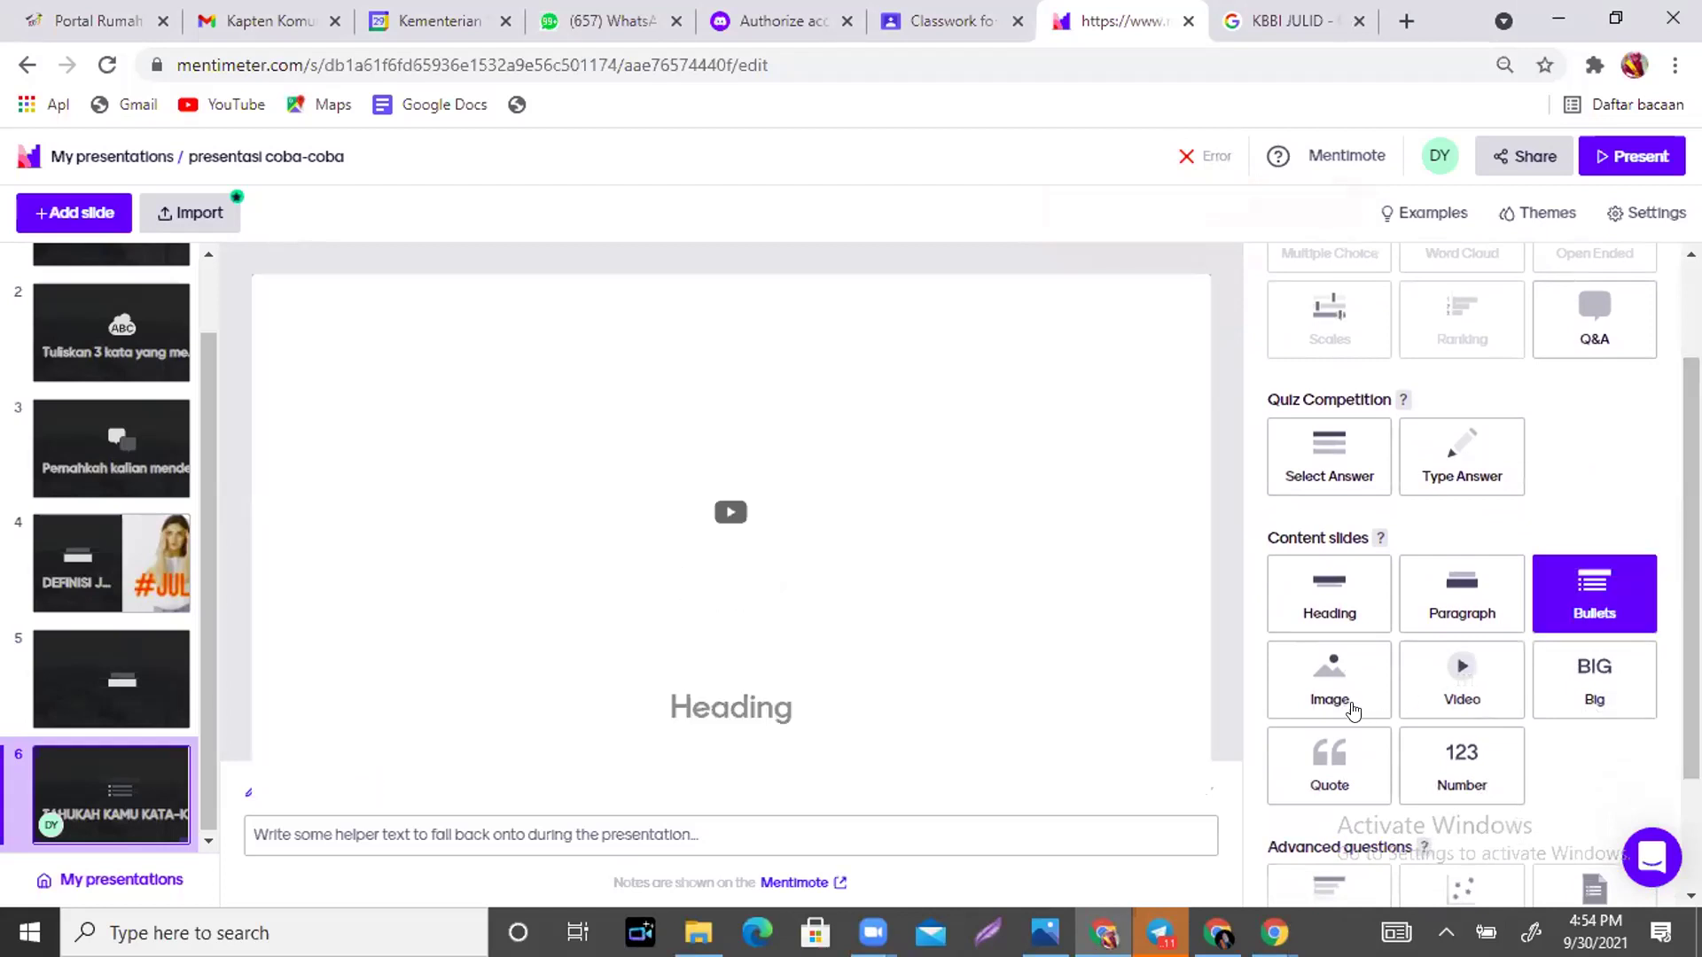
left_click(1341, 679)
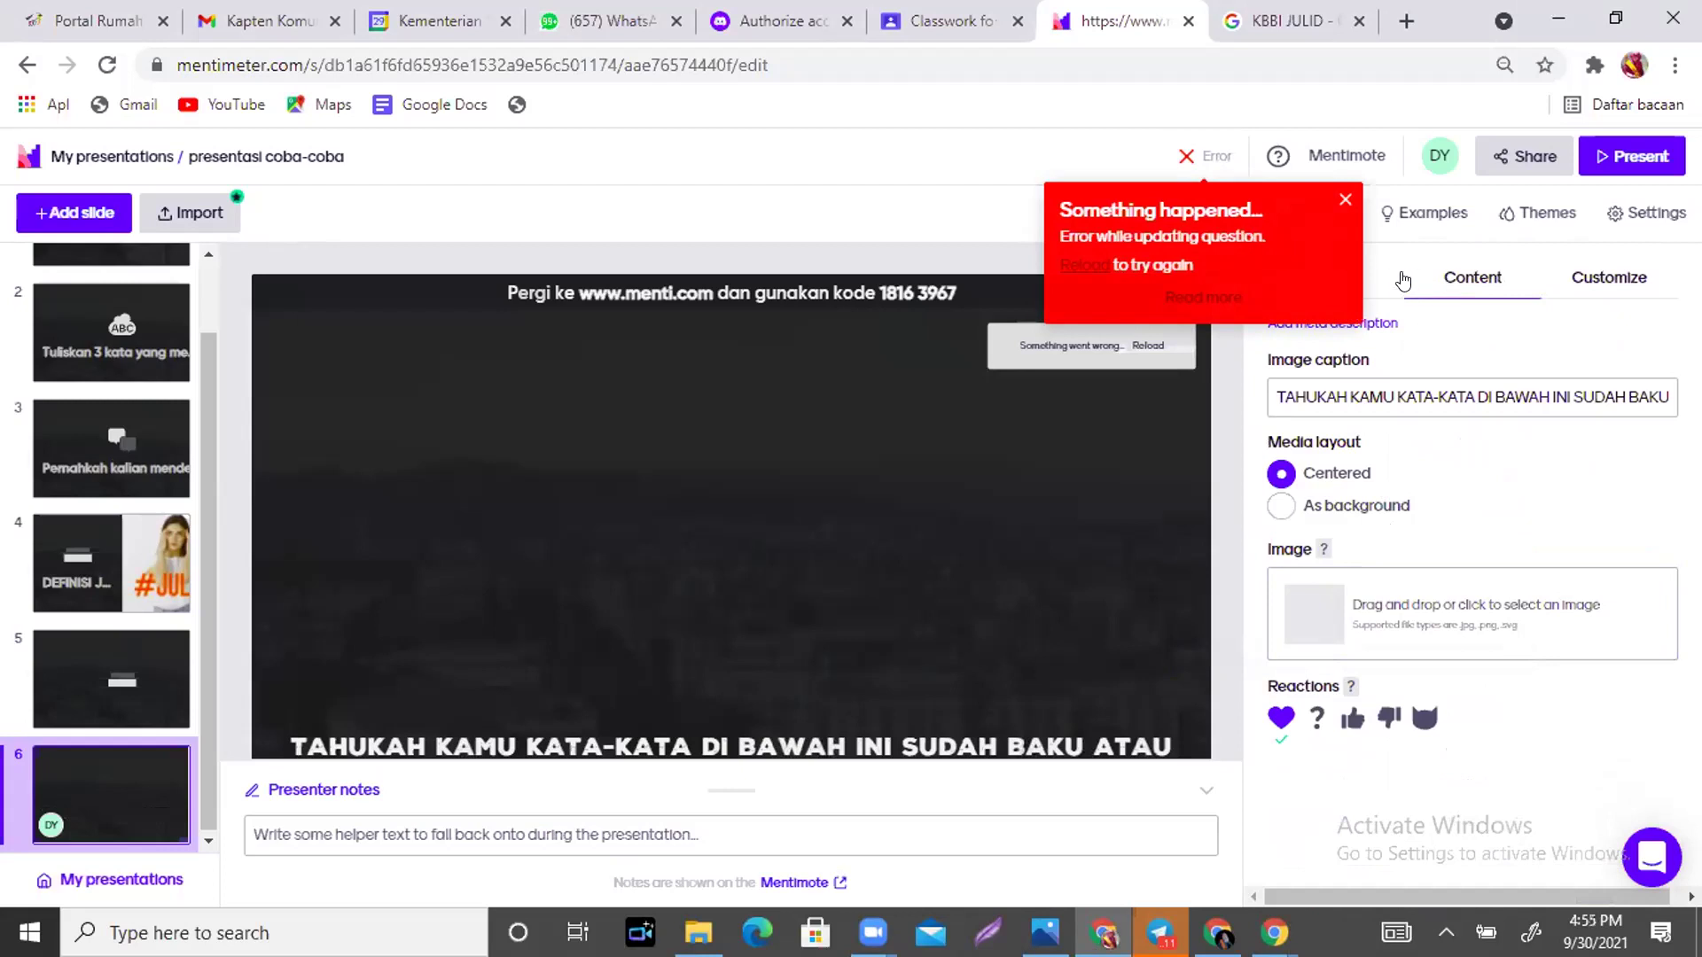
left_click_drag(1220, 202, 1375, 315)
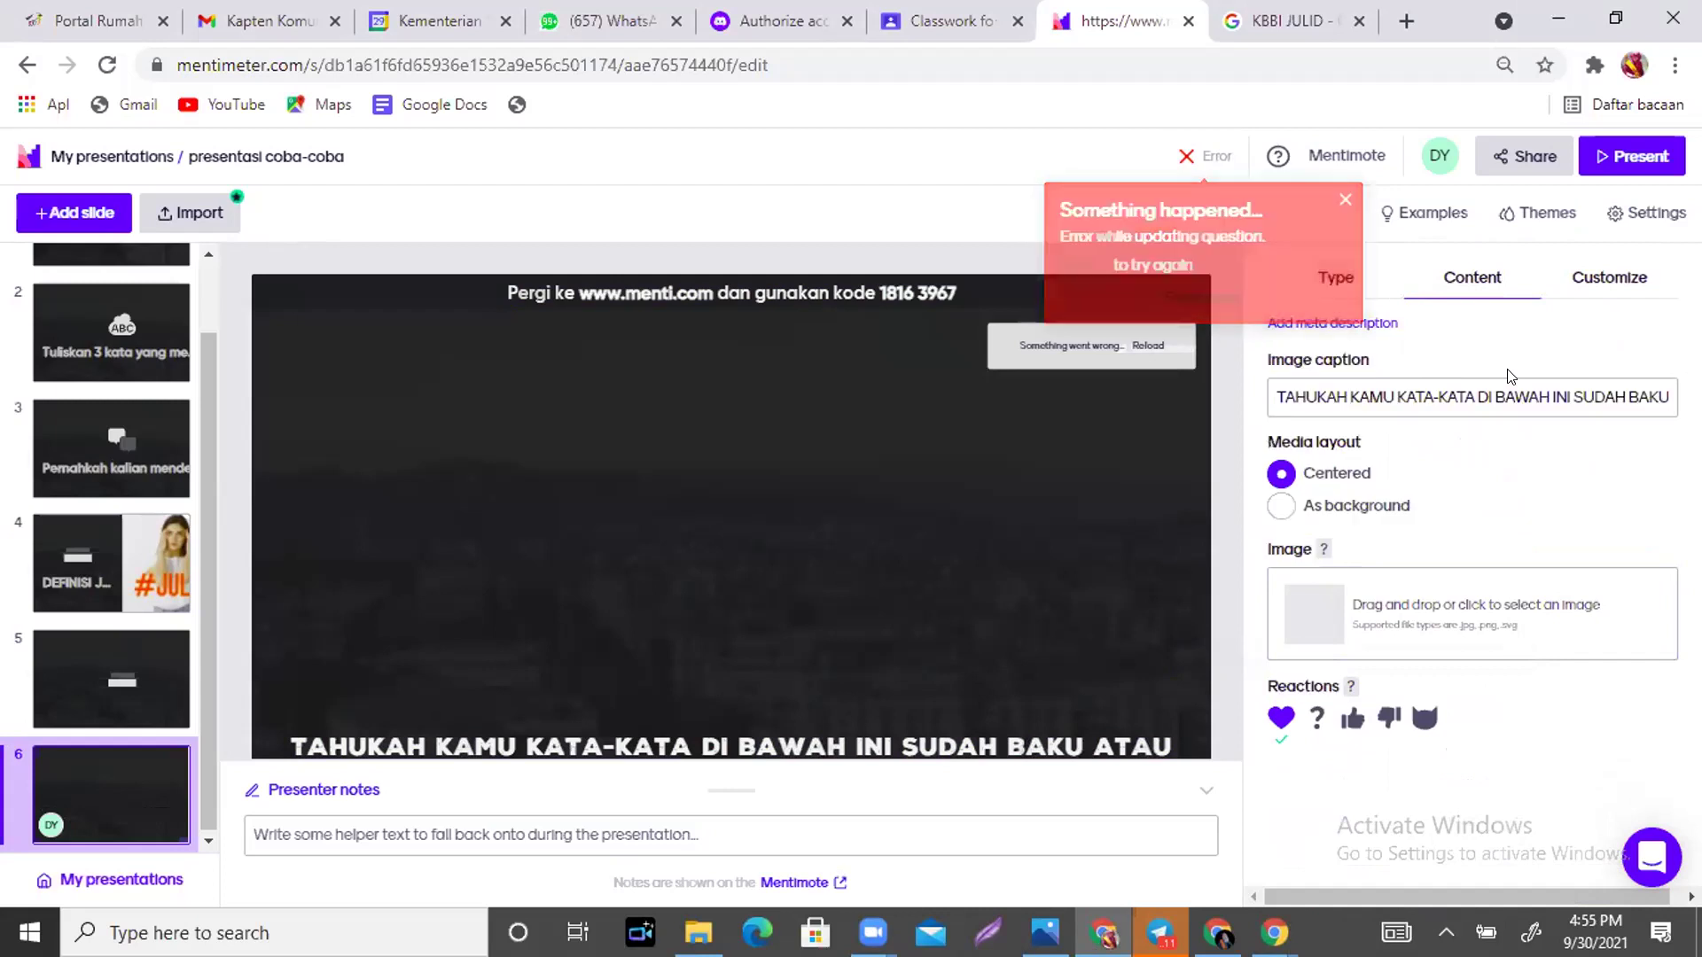
Change slide 6 from an image slide to the Video slide type.
left_click(1326, 279)
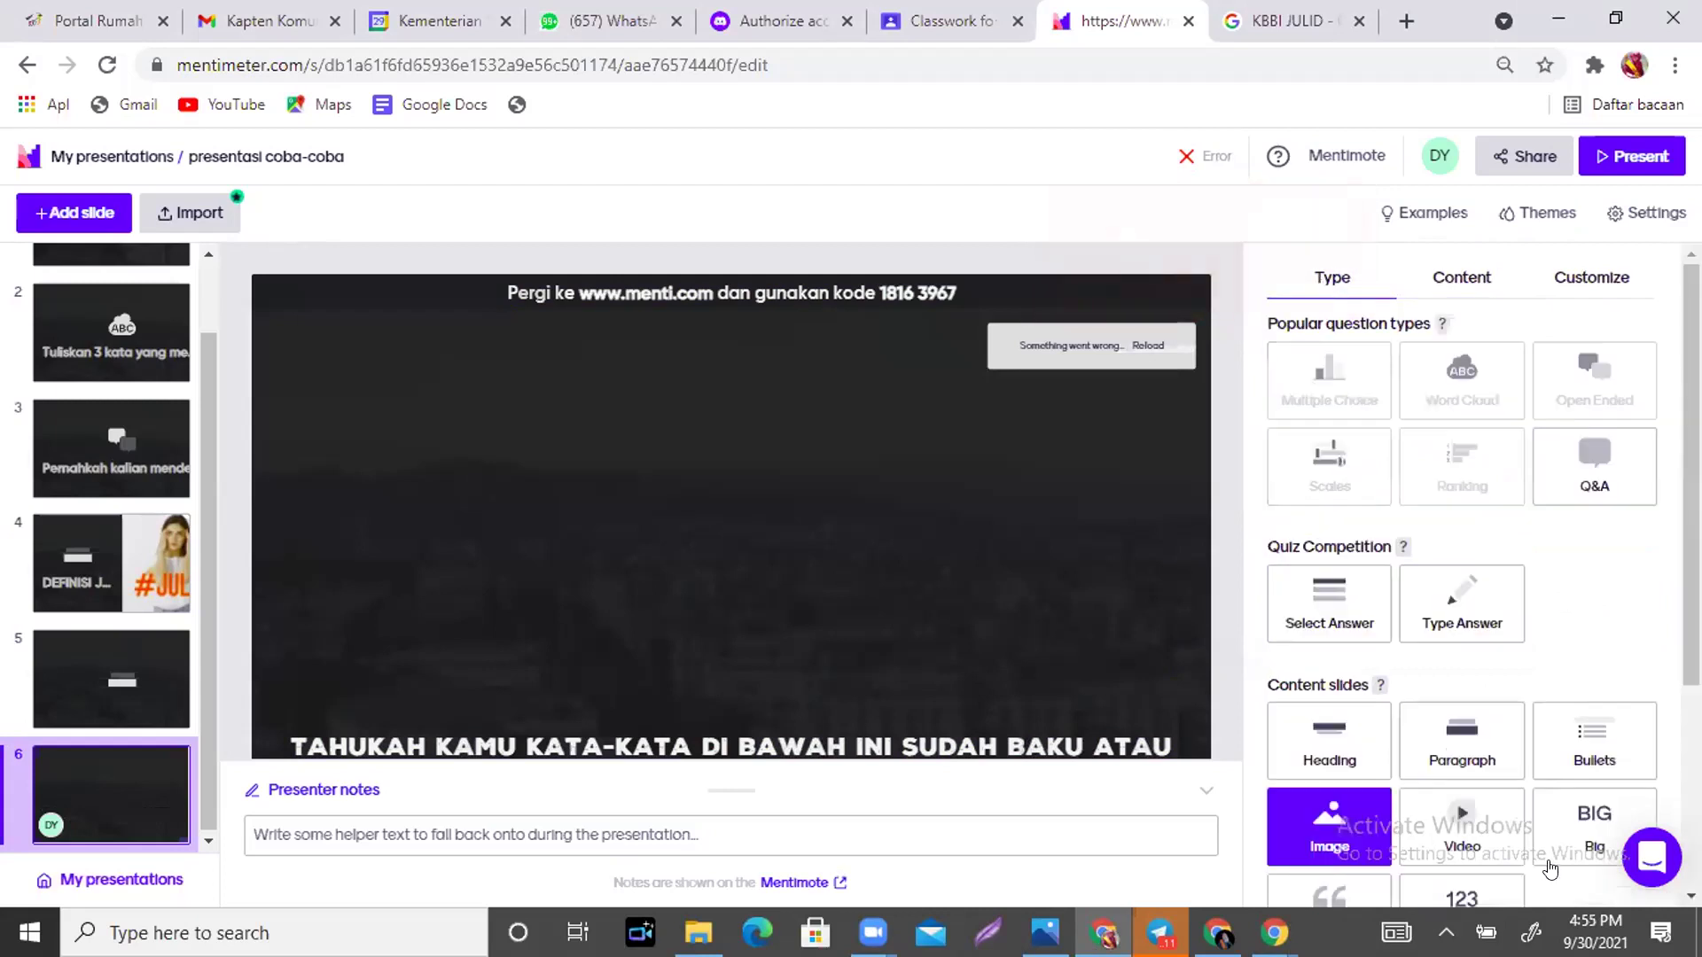
scroll(1483, 574, "down", 3)
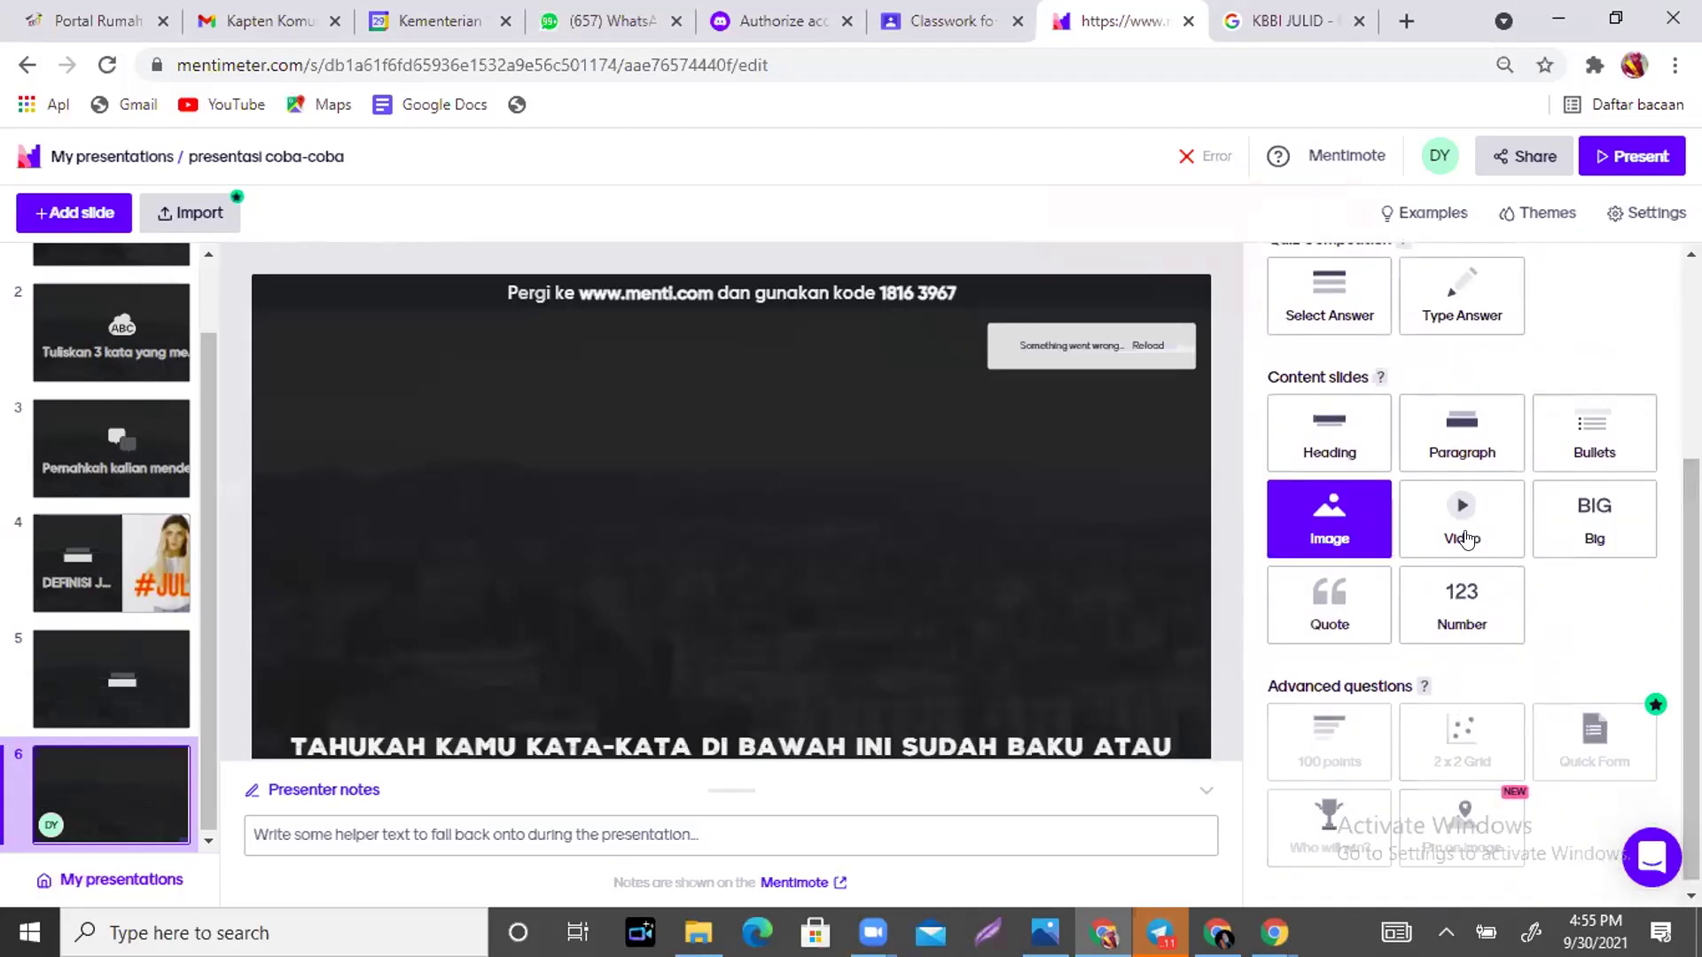
left_click(1463, 532)
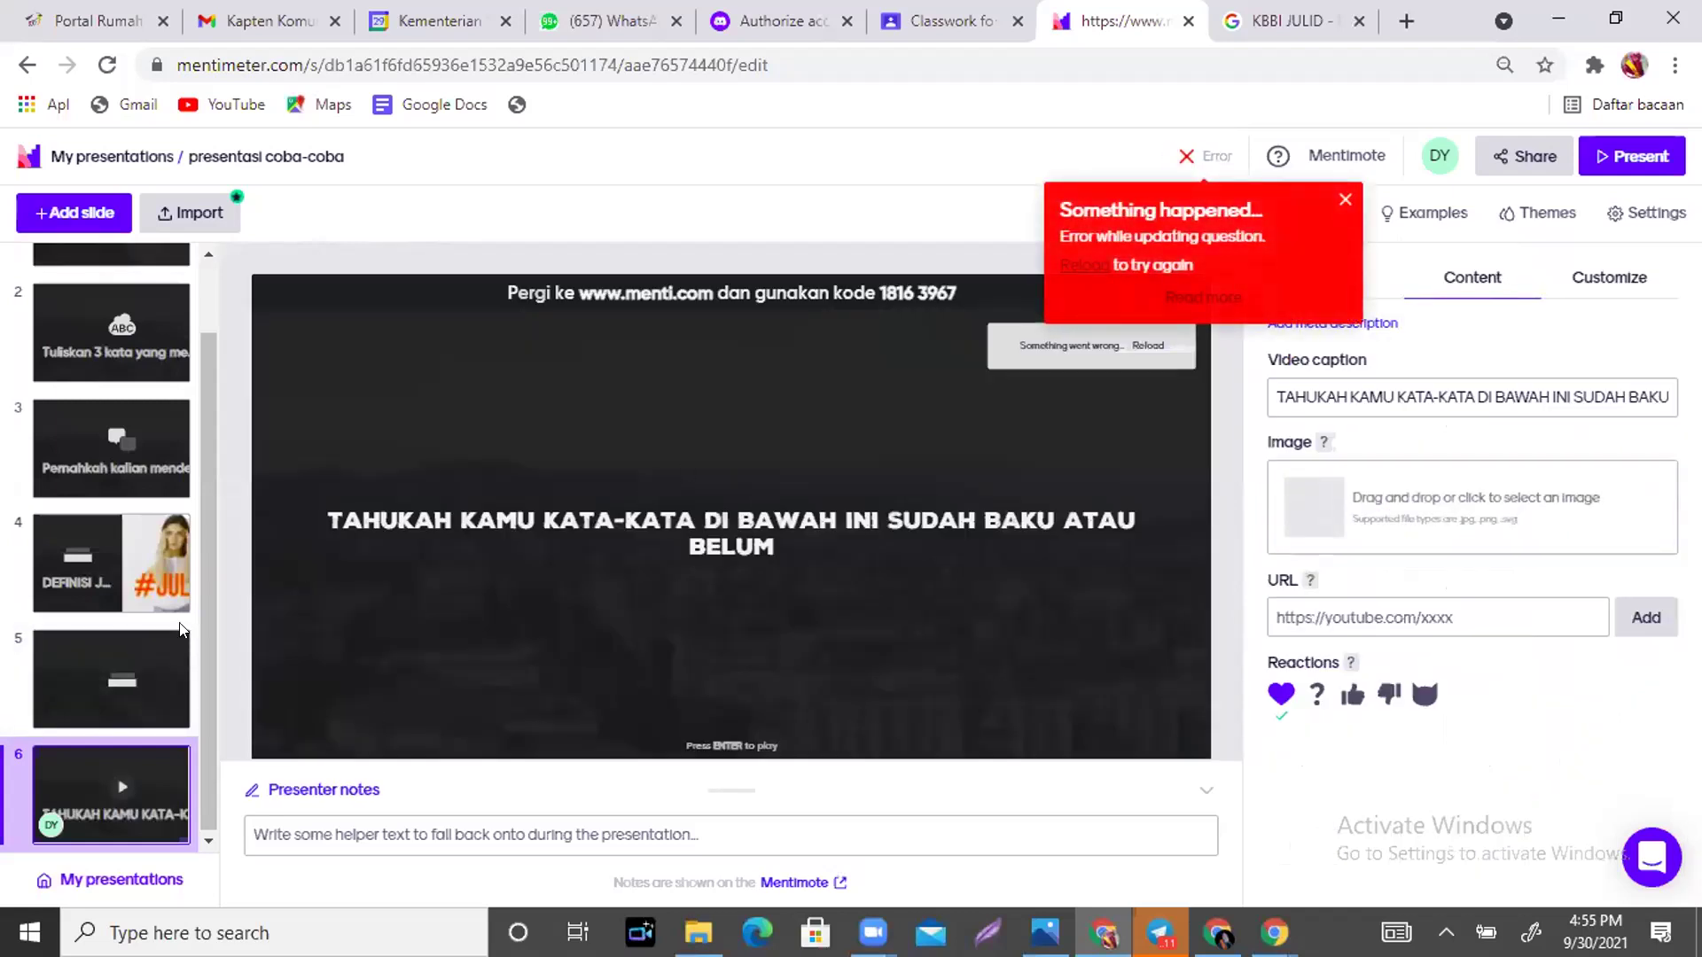
Check slide 5, return to slide 6 and change its type to Bullets.
left_click(151, 691)
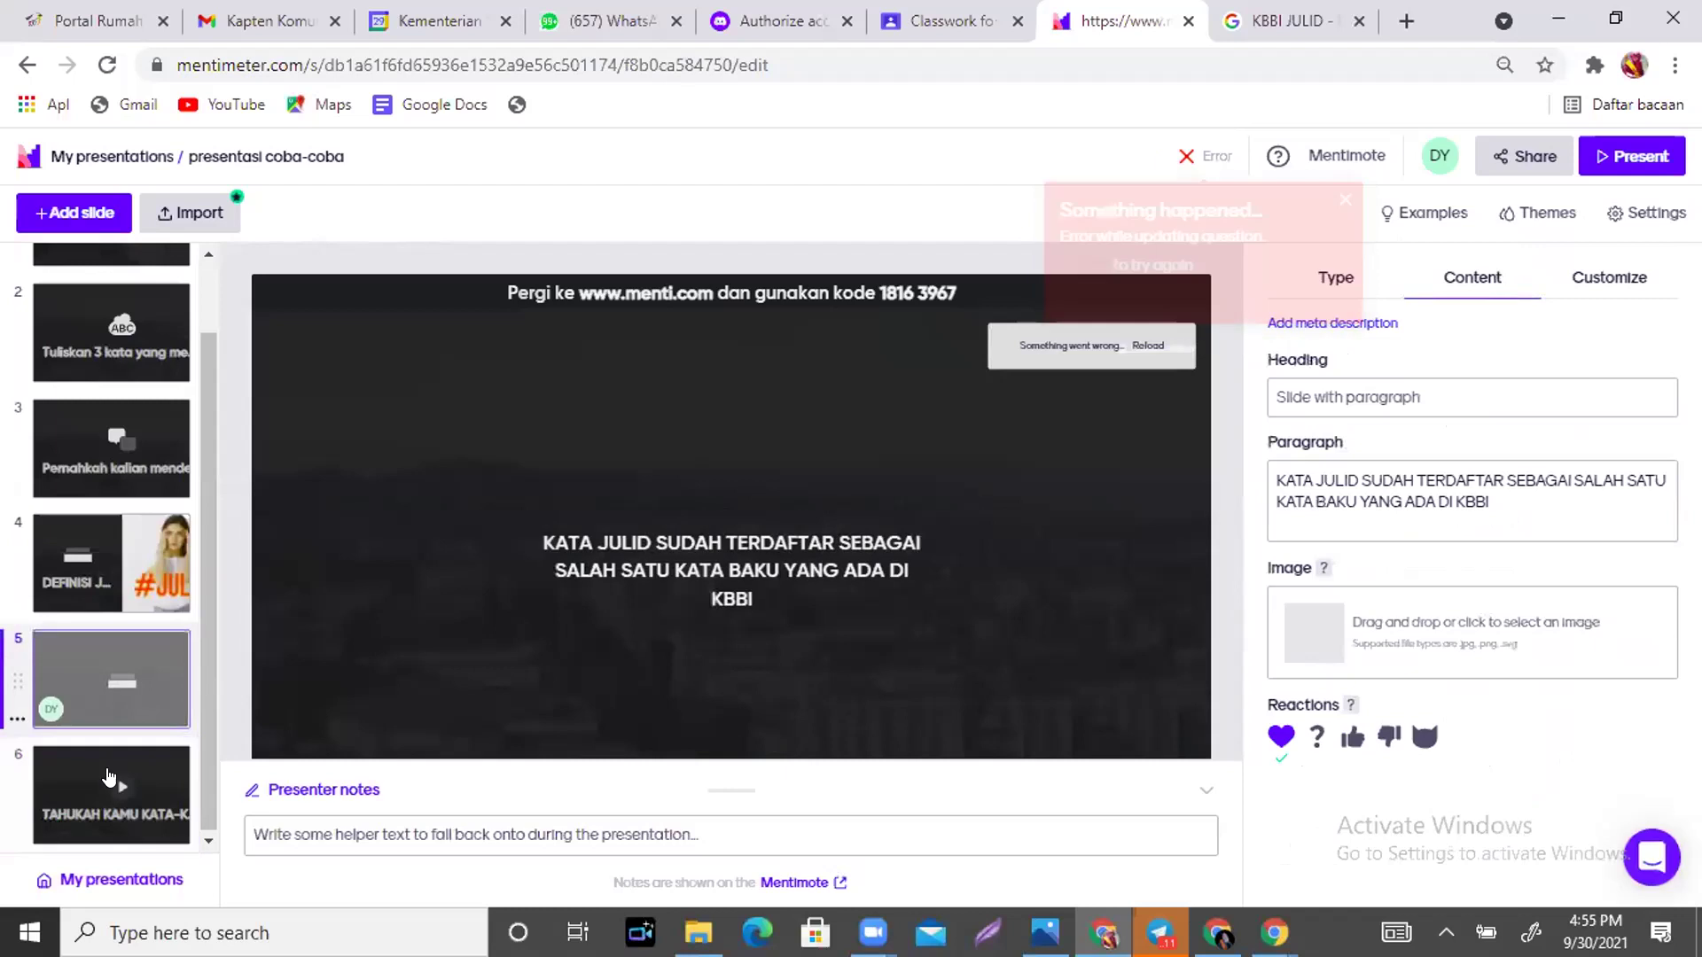
left_click(108, 787)
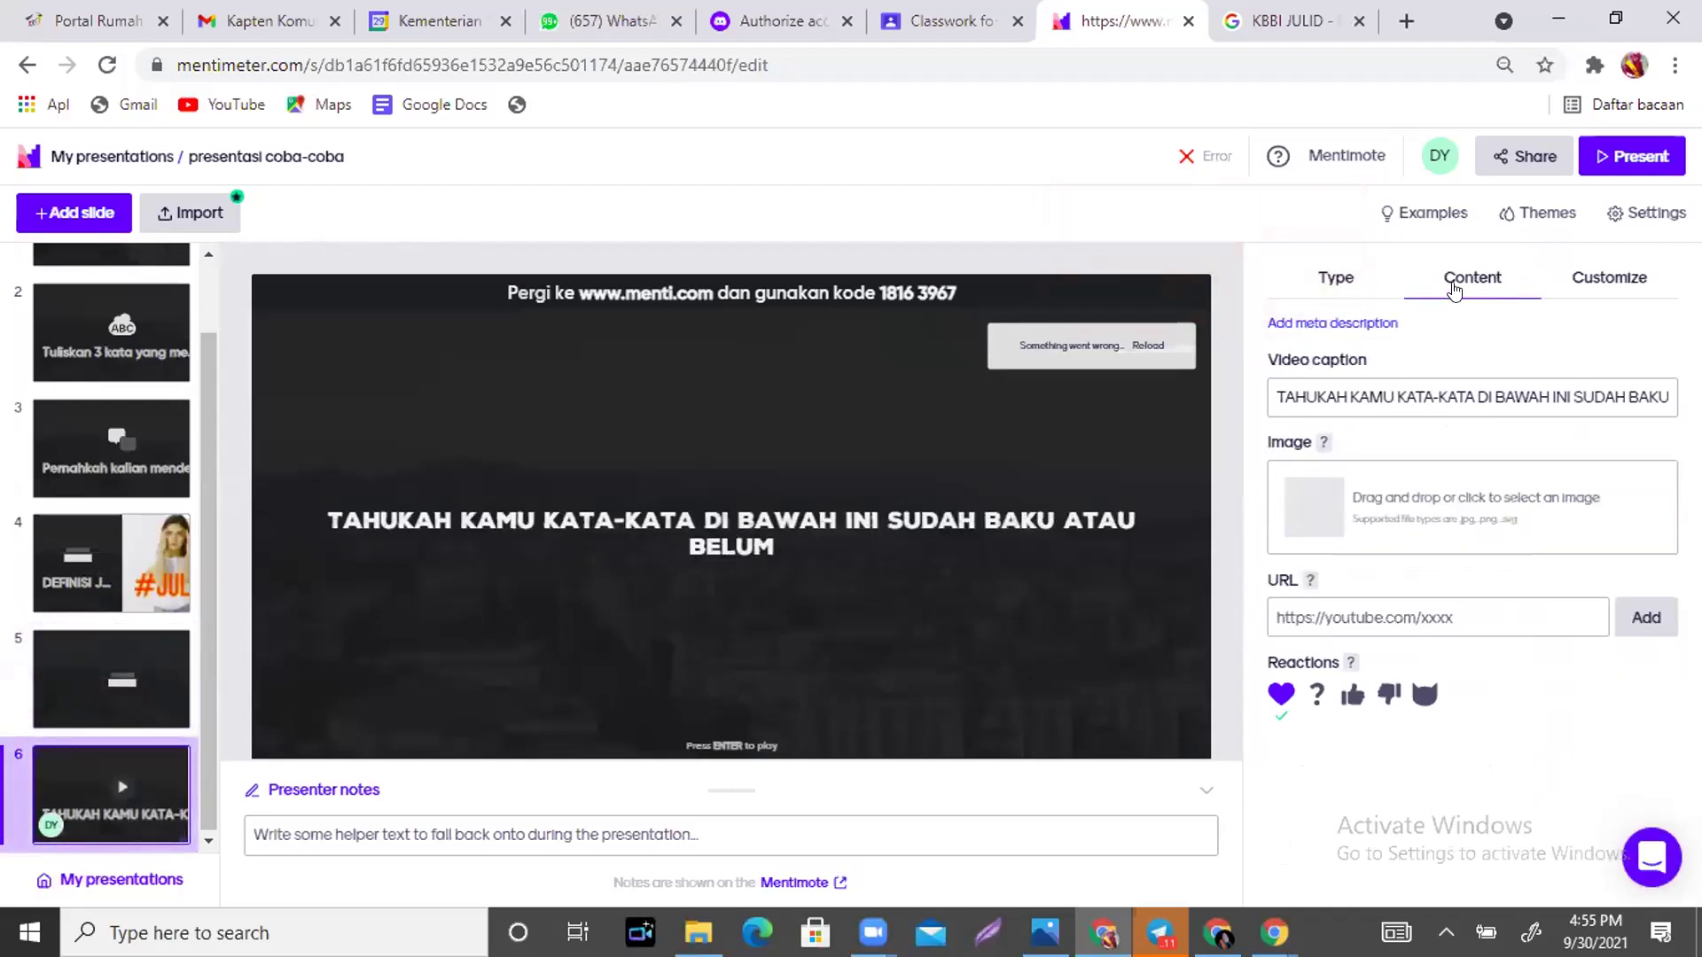
left_click(1337, 279)
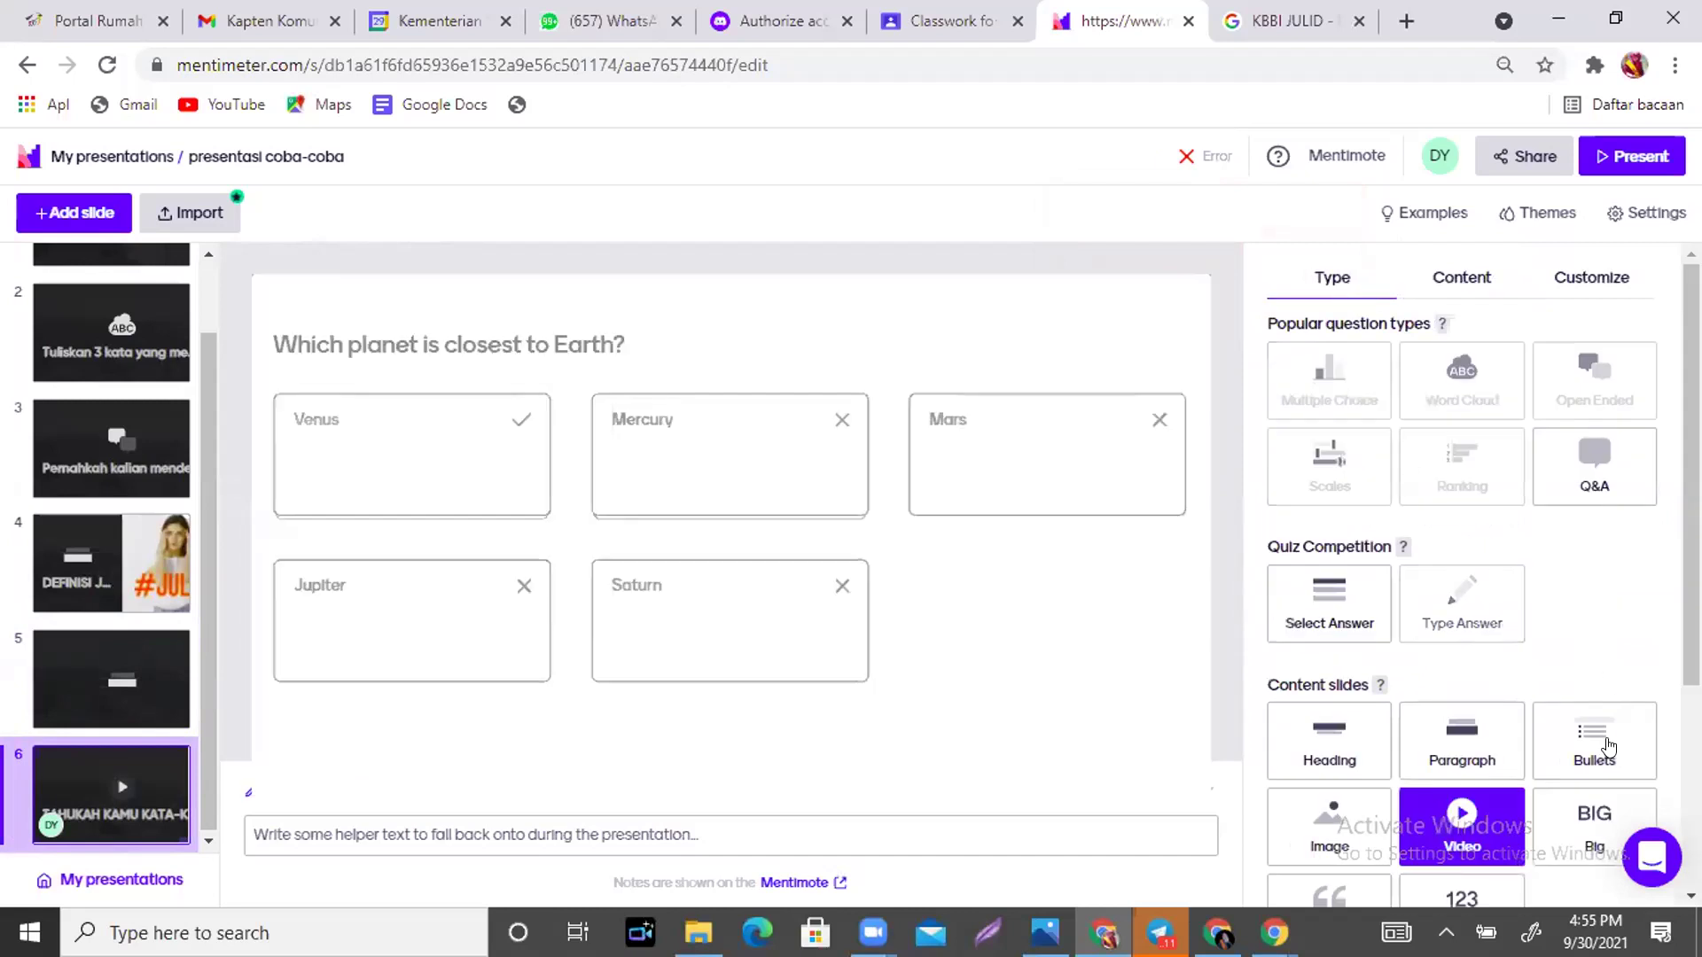
left_click(1609, 747)
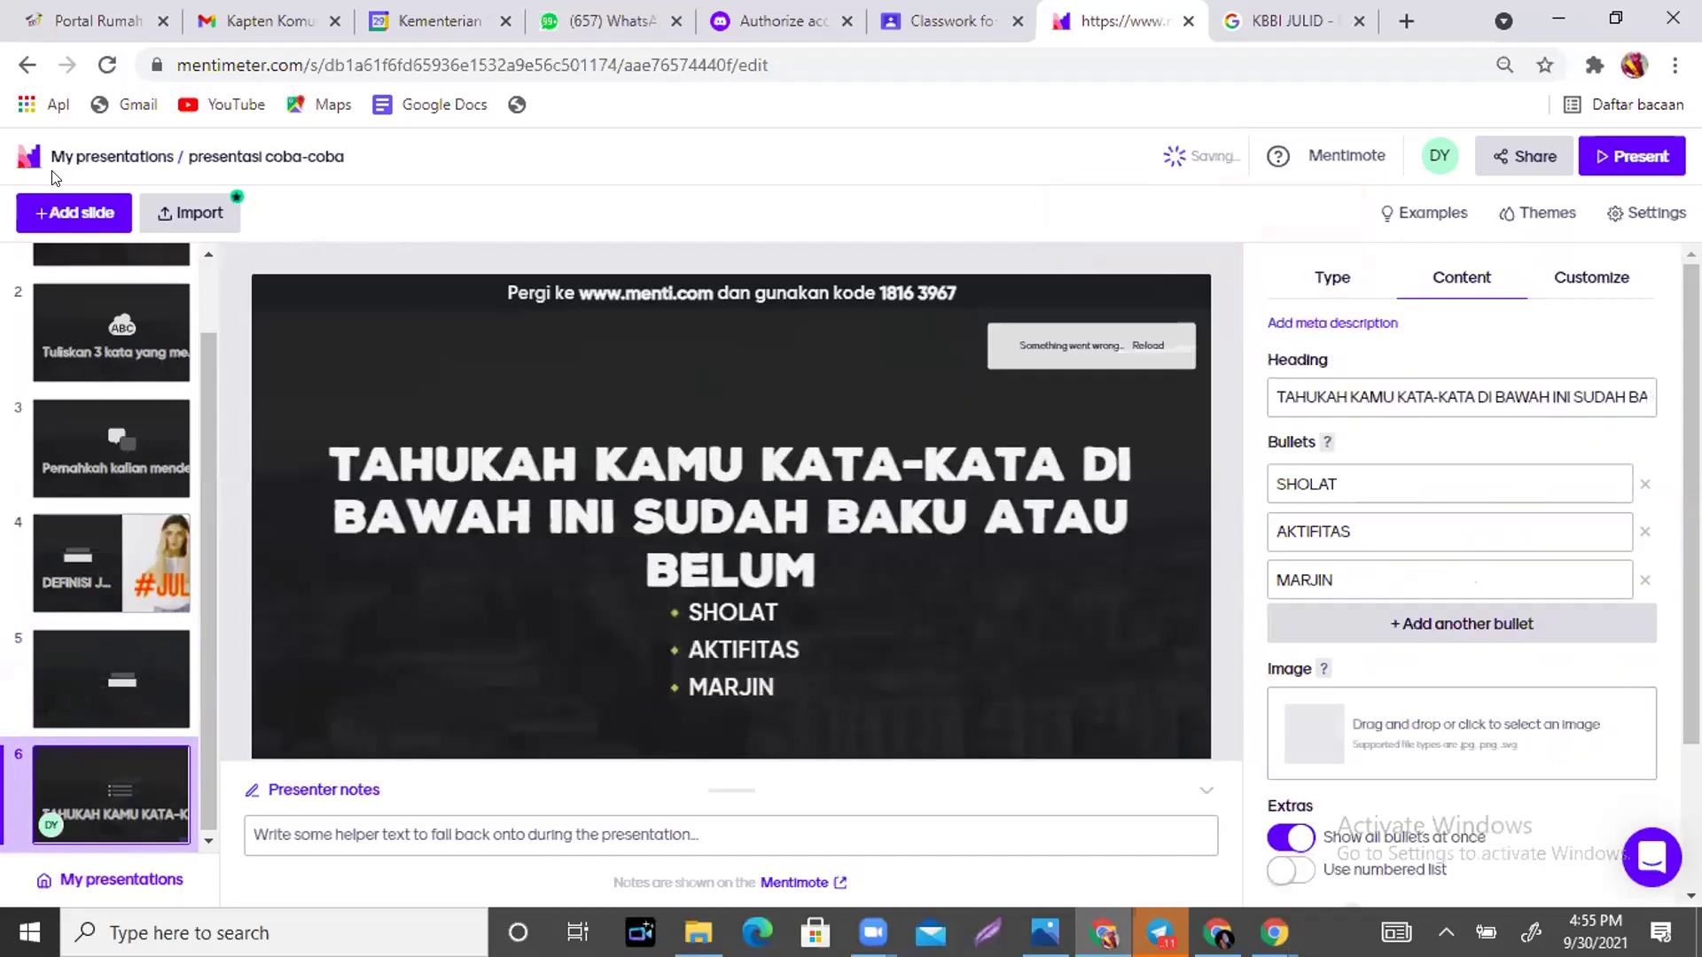
Add a new Video slide at the end of the presentation.
left_click(74, 212)
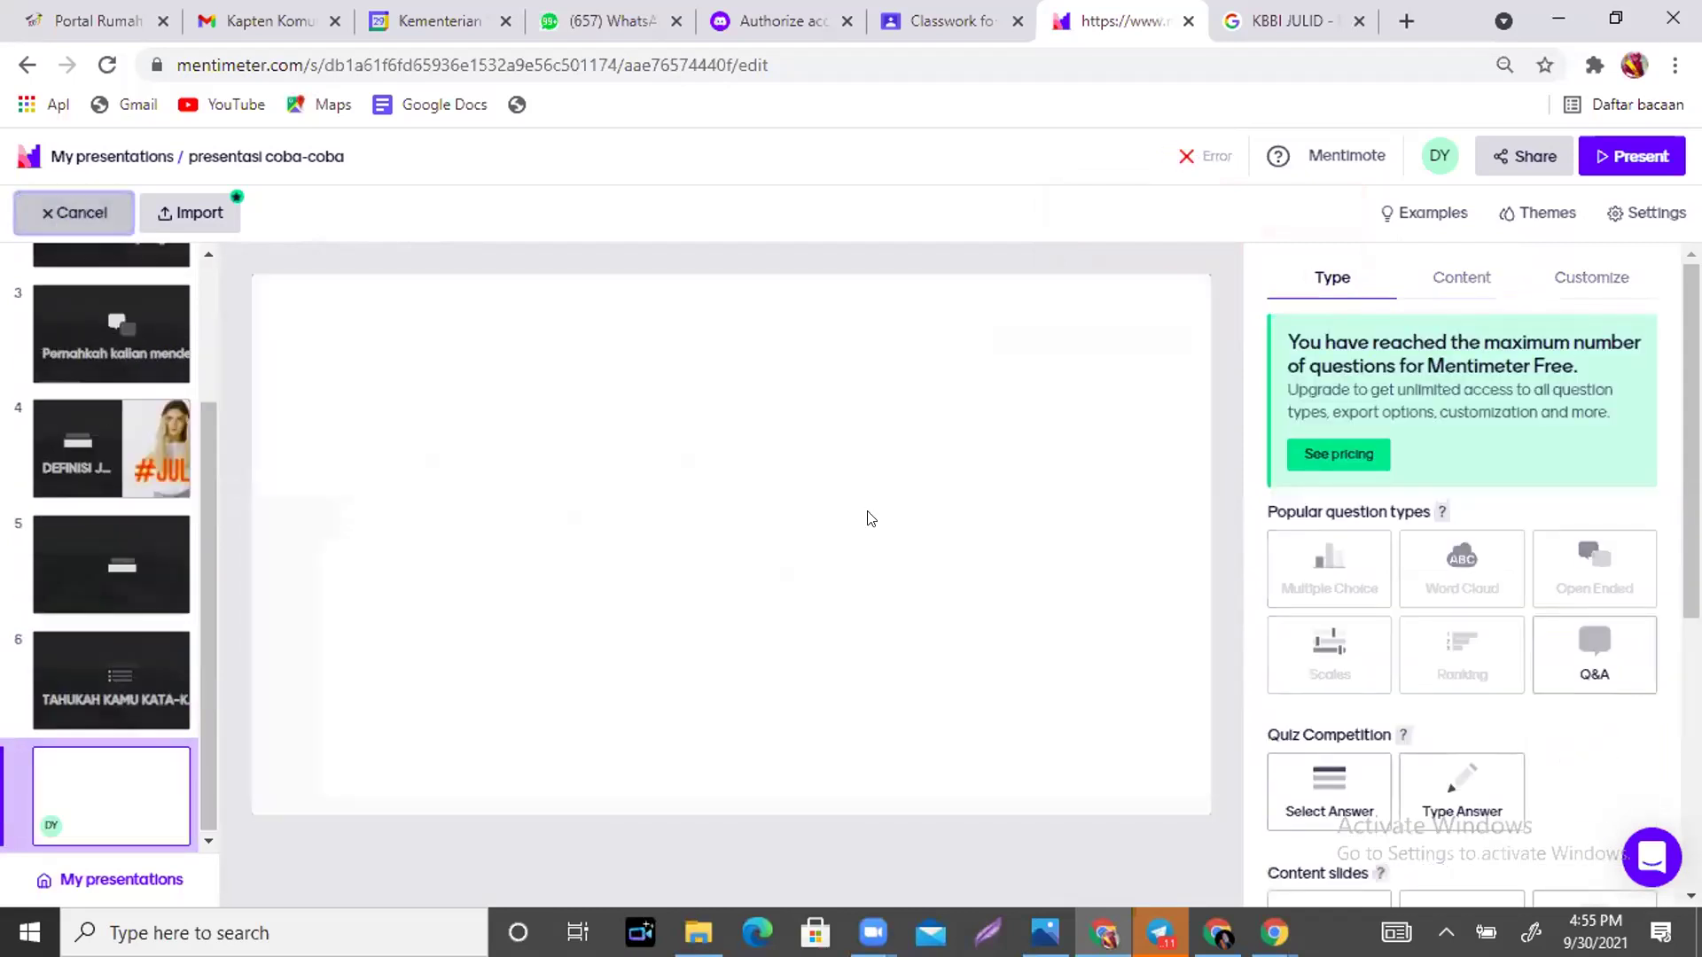
scroll(1453, 549, "down", 5)
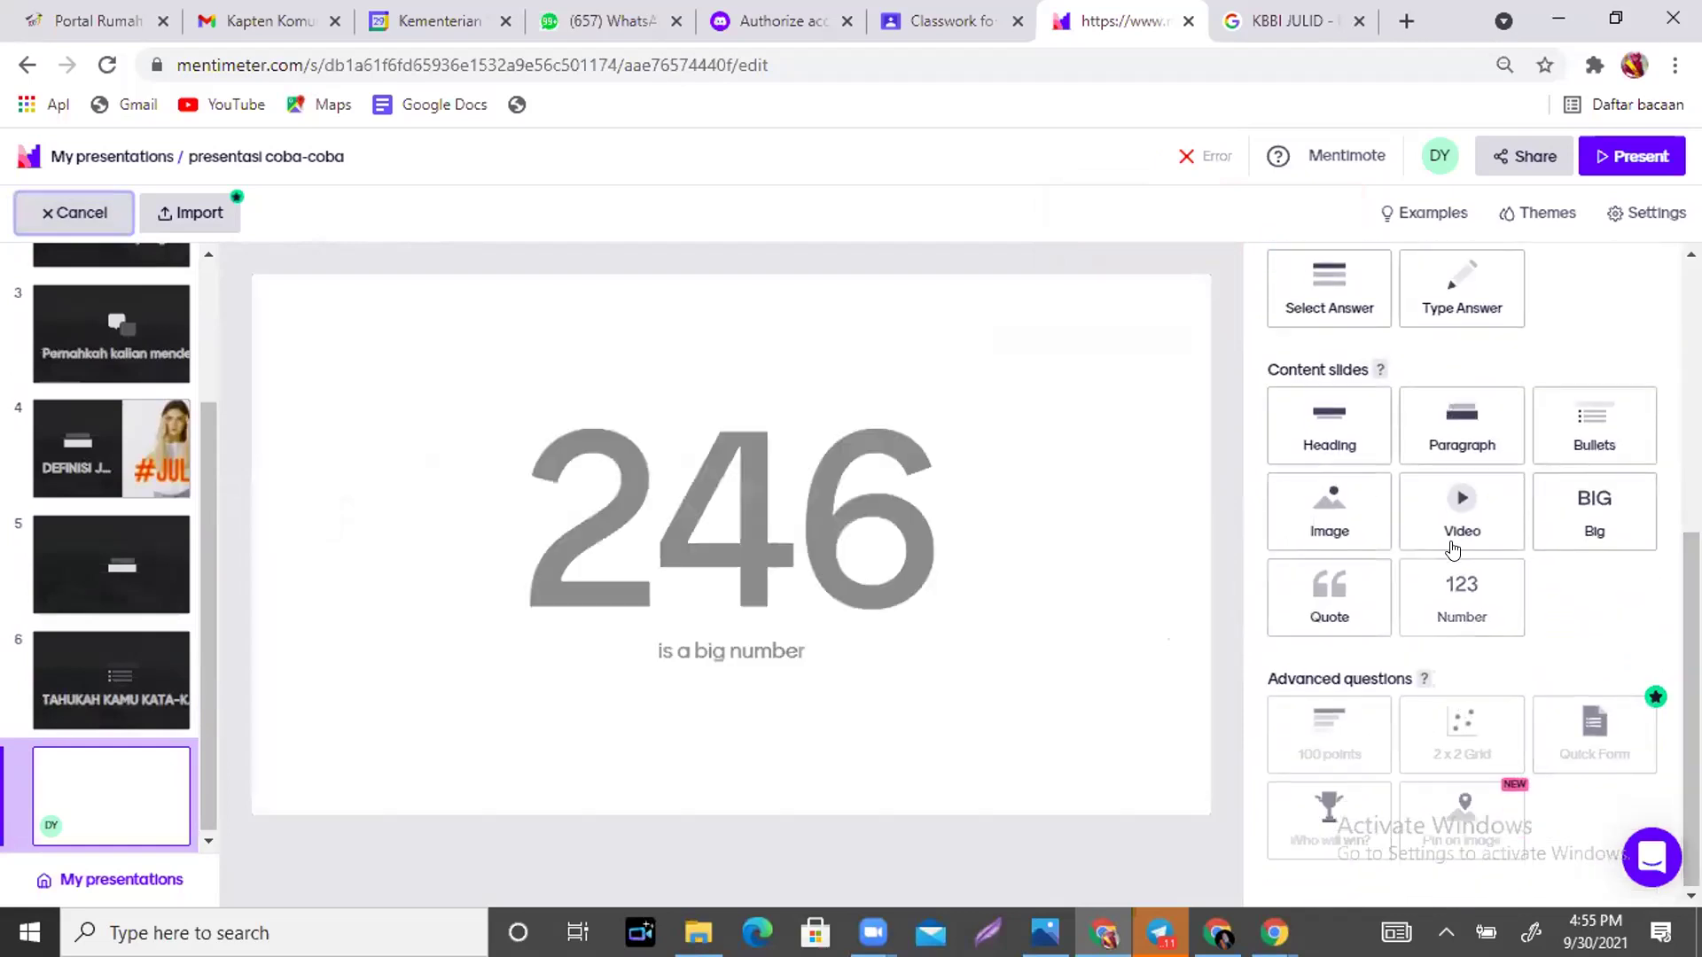
left_click(1459, 534)
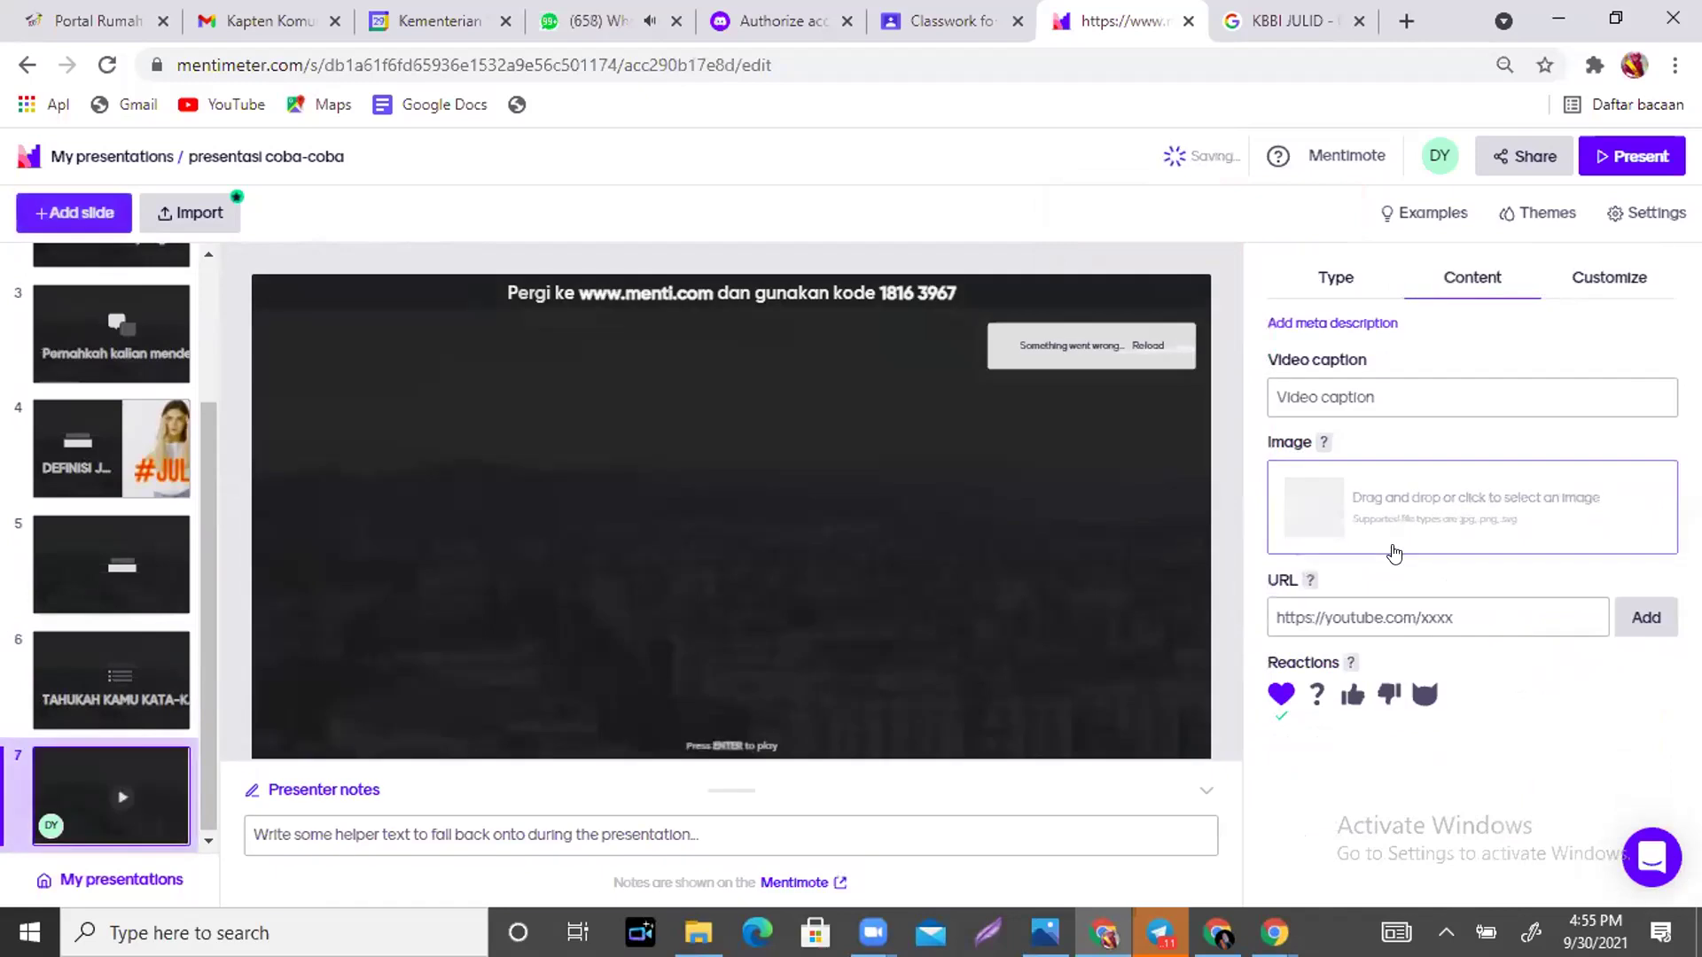
left_click(1399, 550)
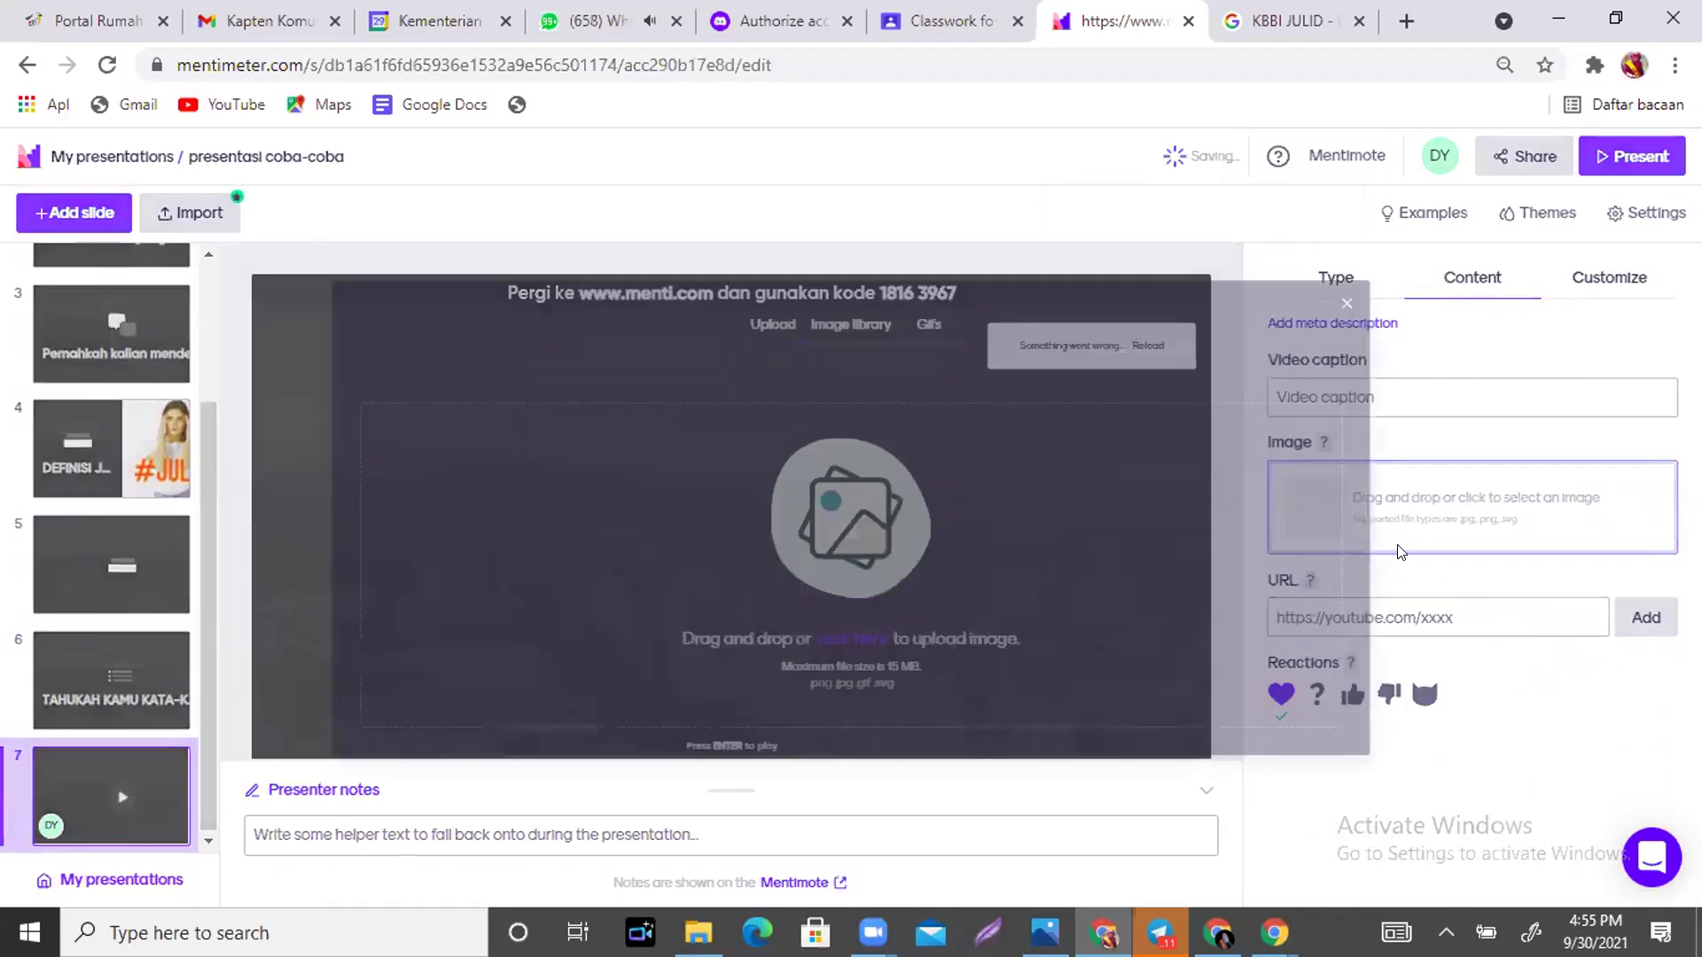
left_click(1416, 272)
left_click(1424, 615)
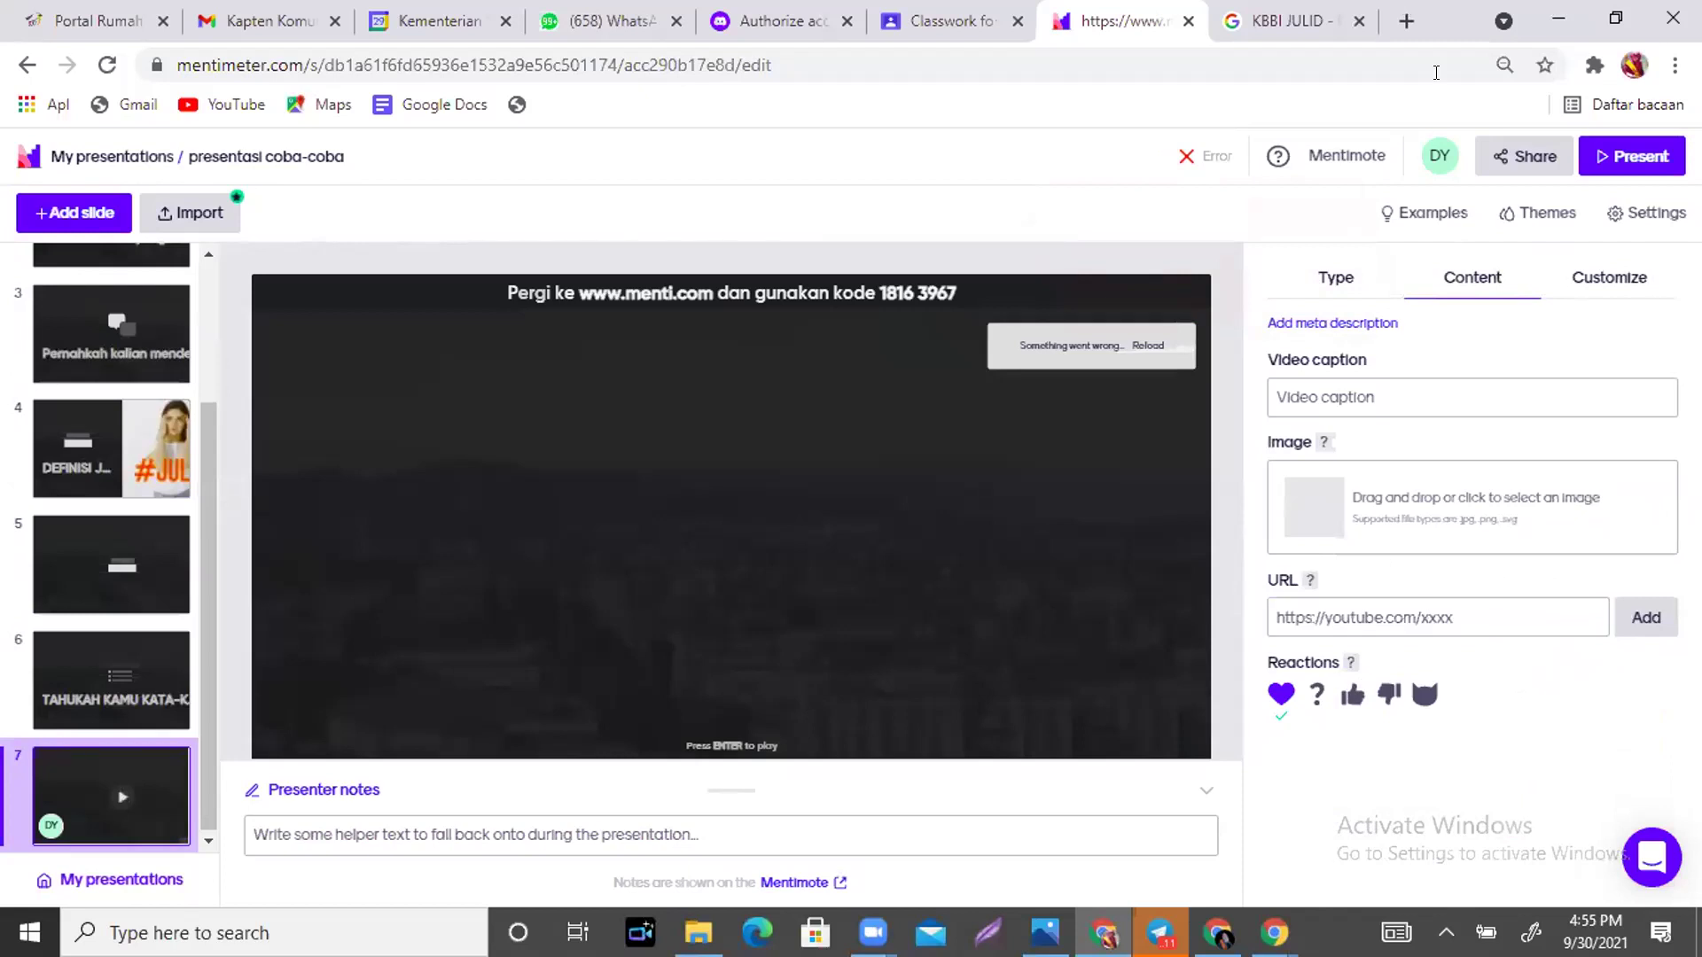
Switch to the Google image search page, open YouTube there and search for "JULID".
left_click(1320, 18)
left_click(685, 57)
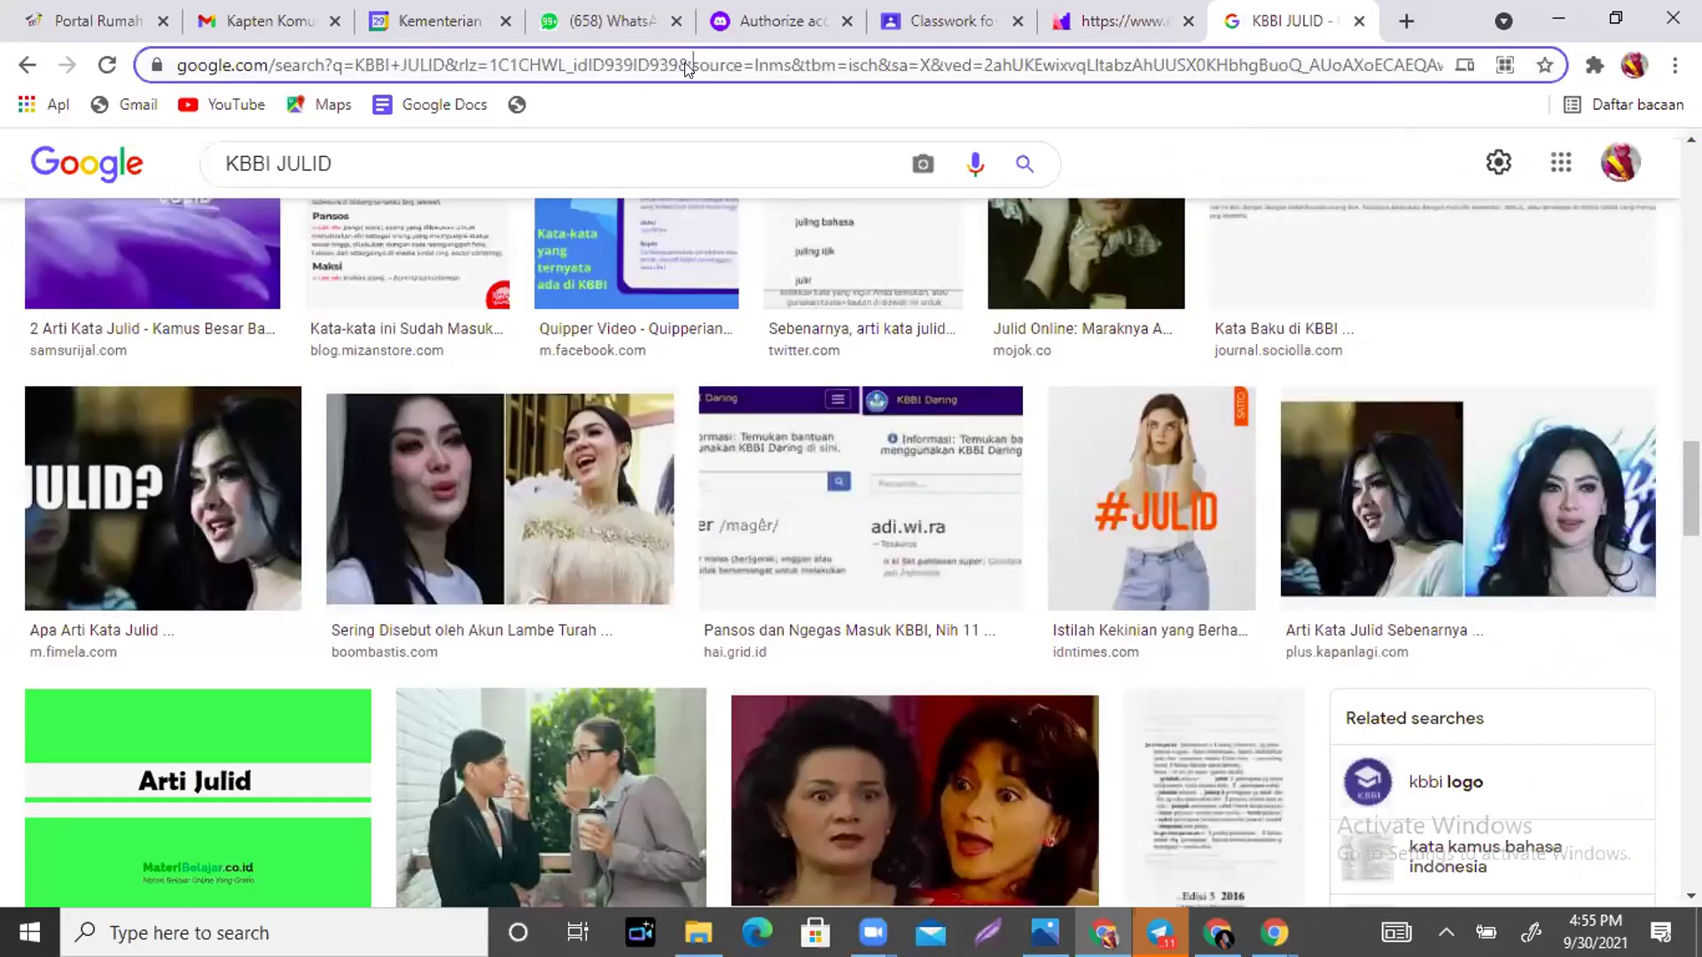
left_click(208, 108)
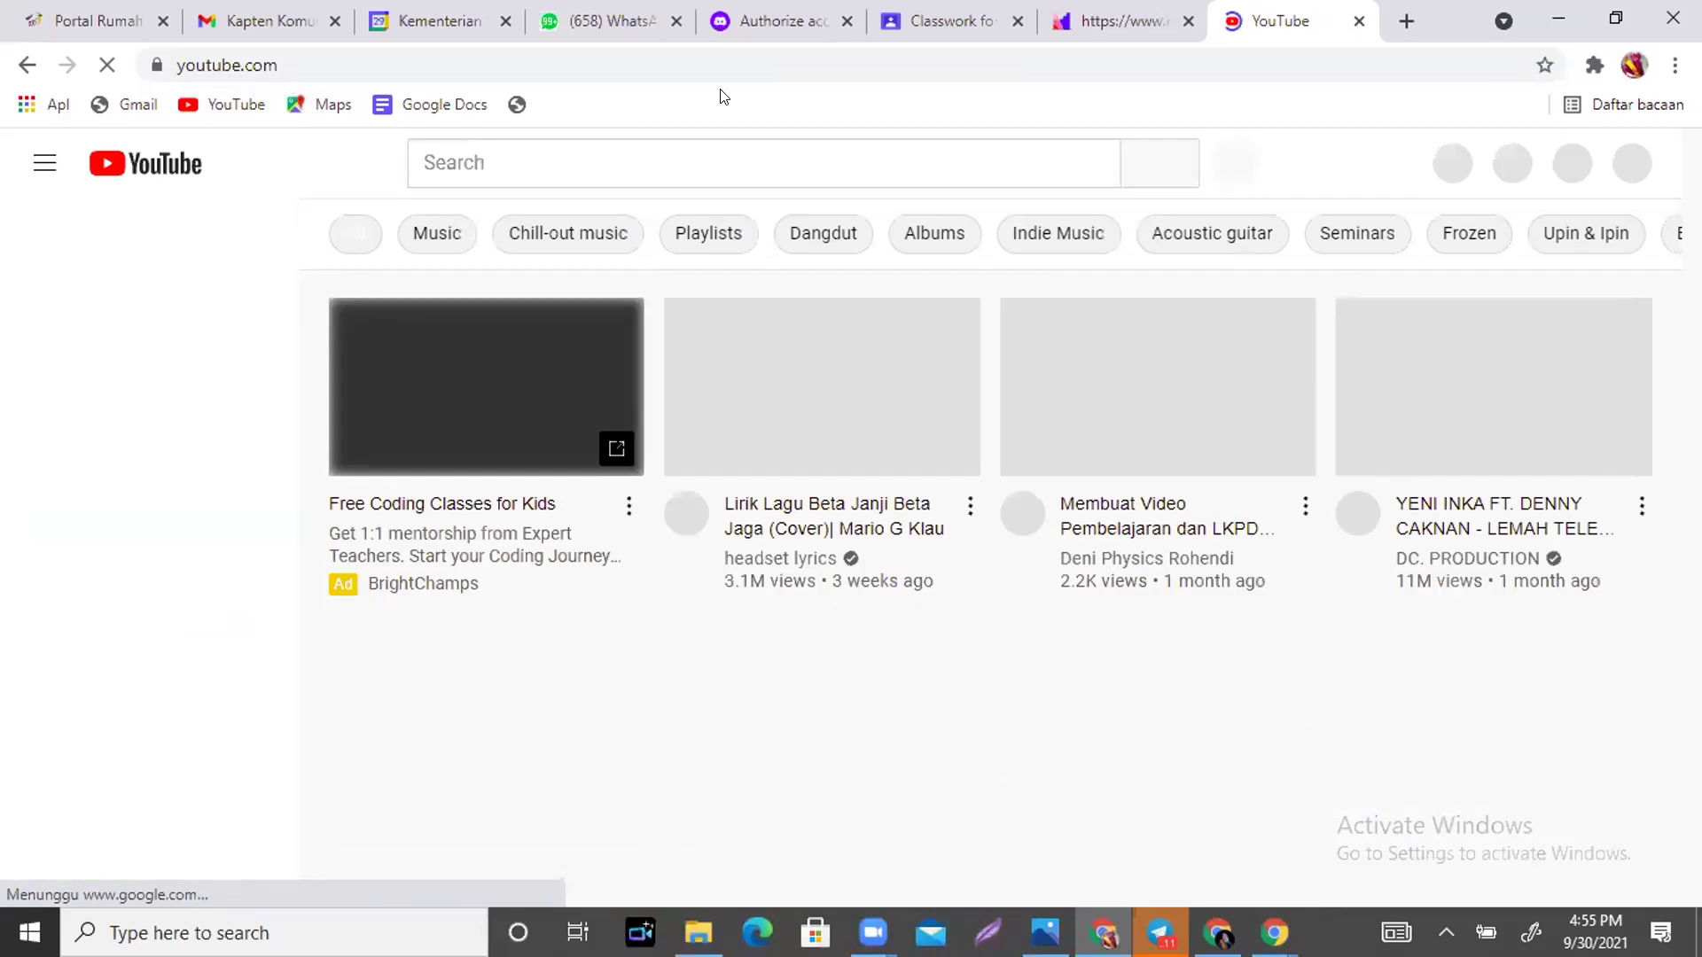
left_click(854, 171)
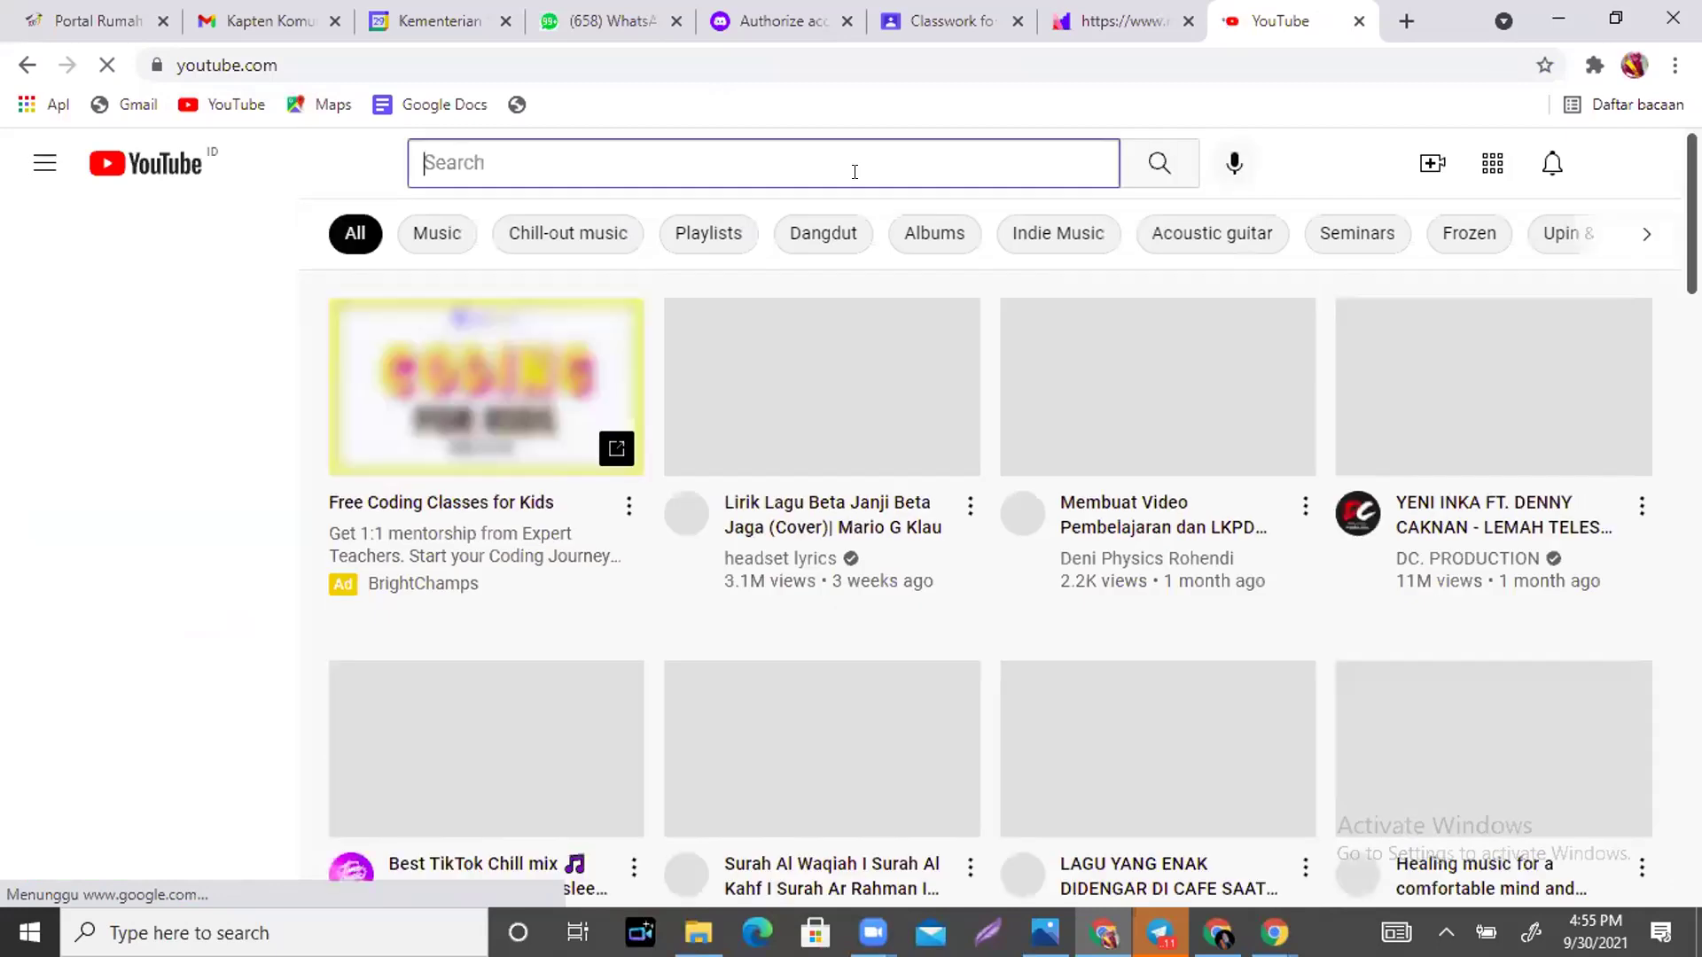
type("JULID")
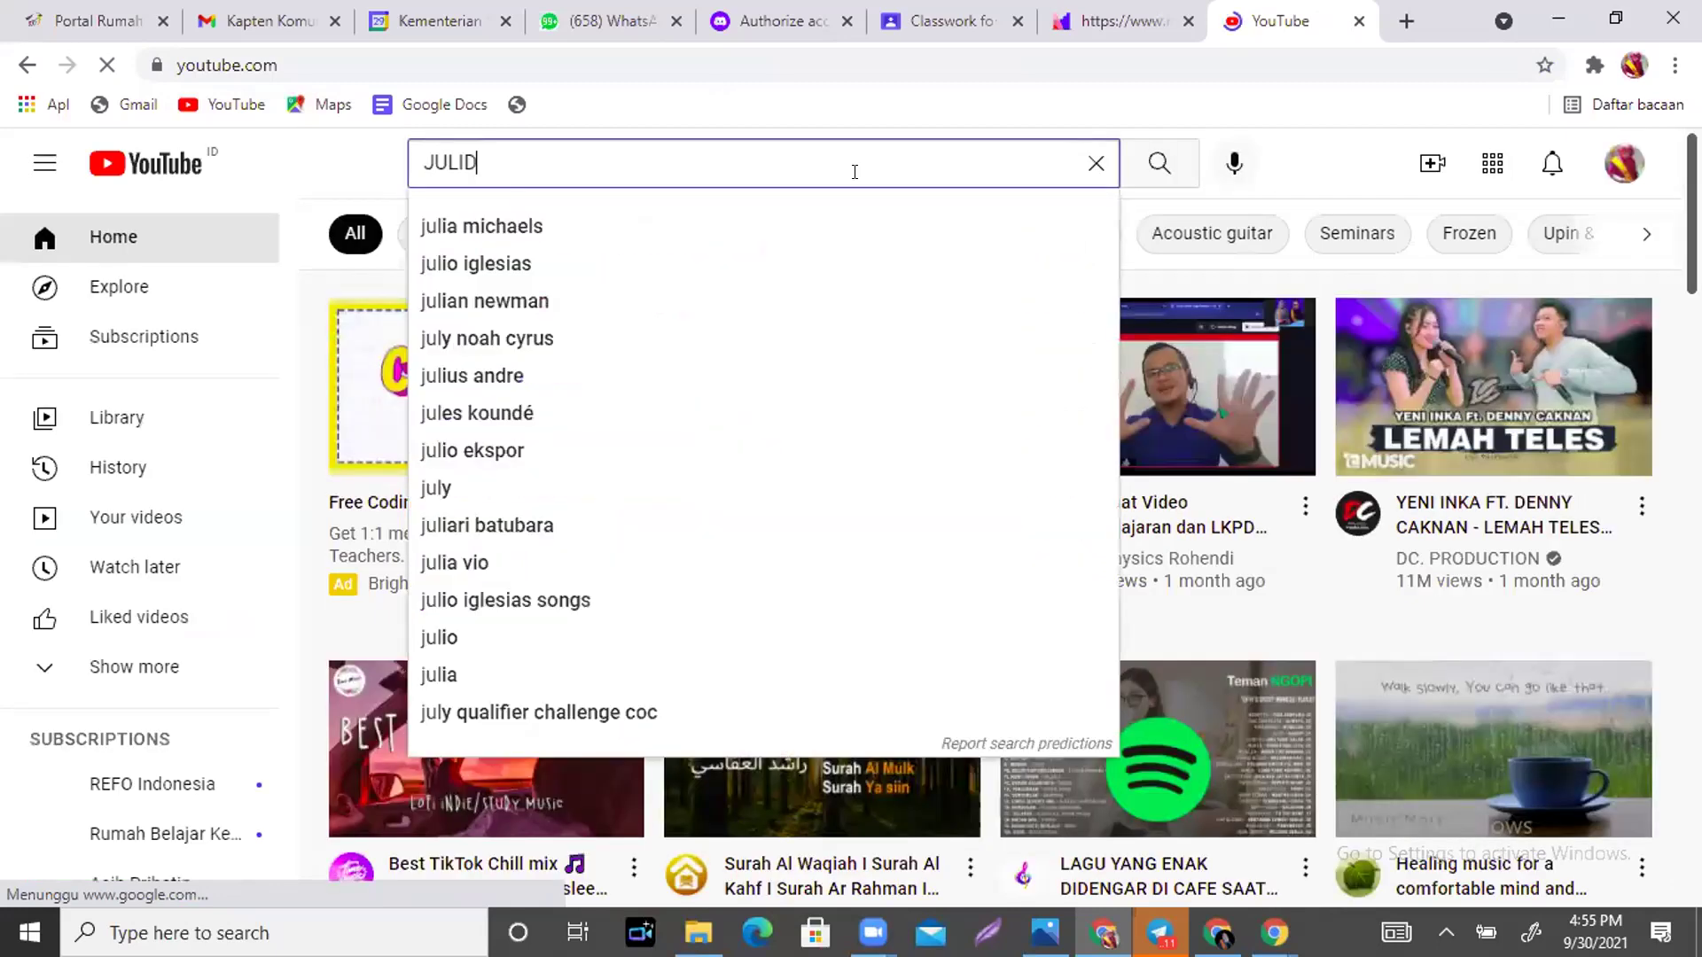
key("Return")
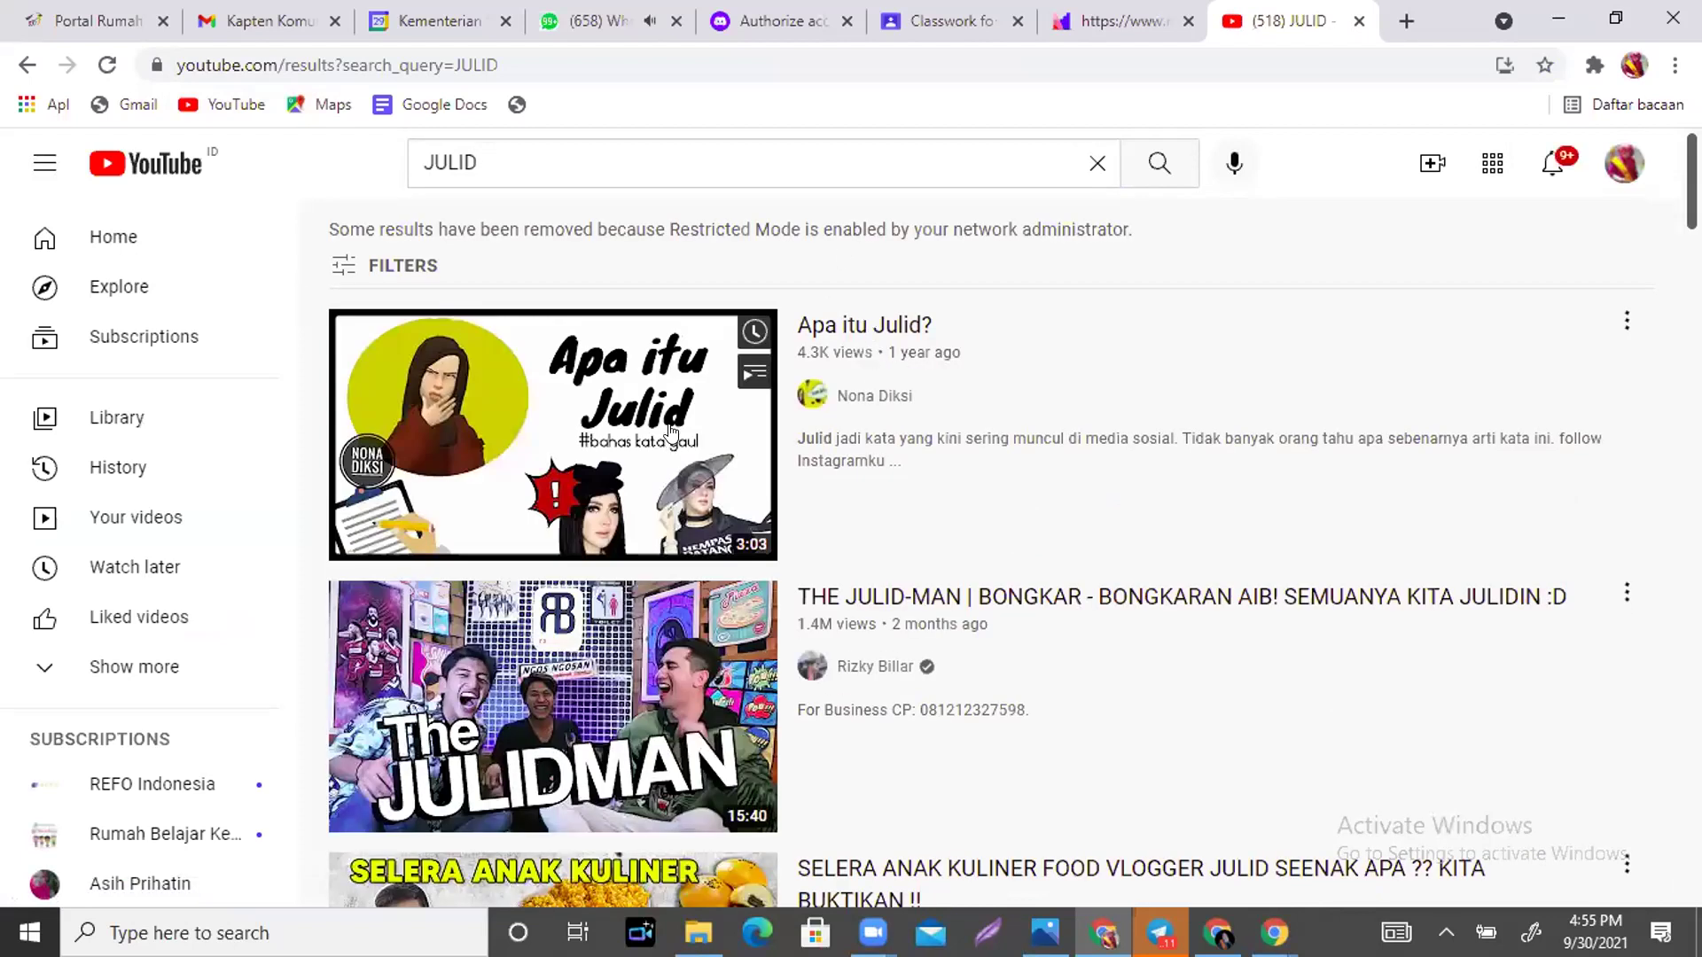
Open the video "Apa itu Julid?", copy its share link and pause playback.
left_click(1622, 323)
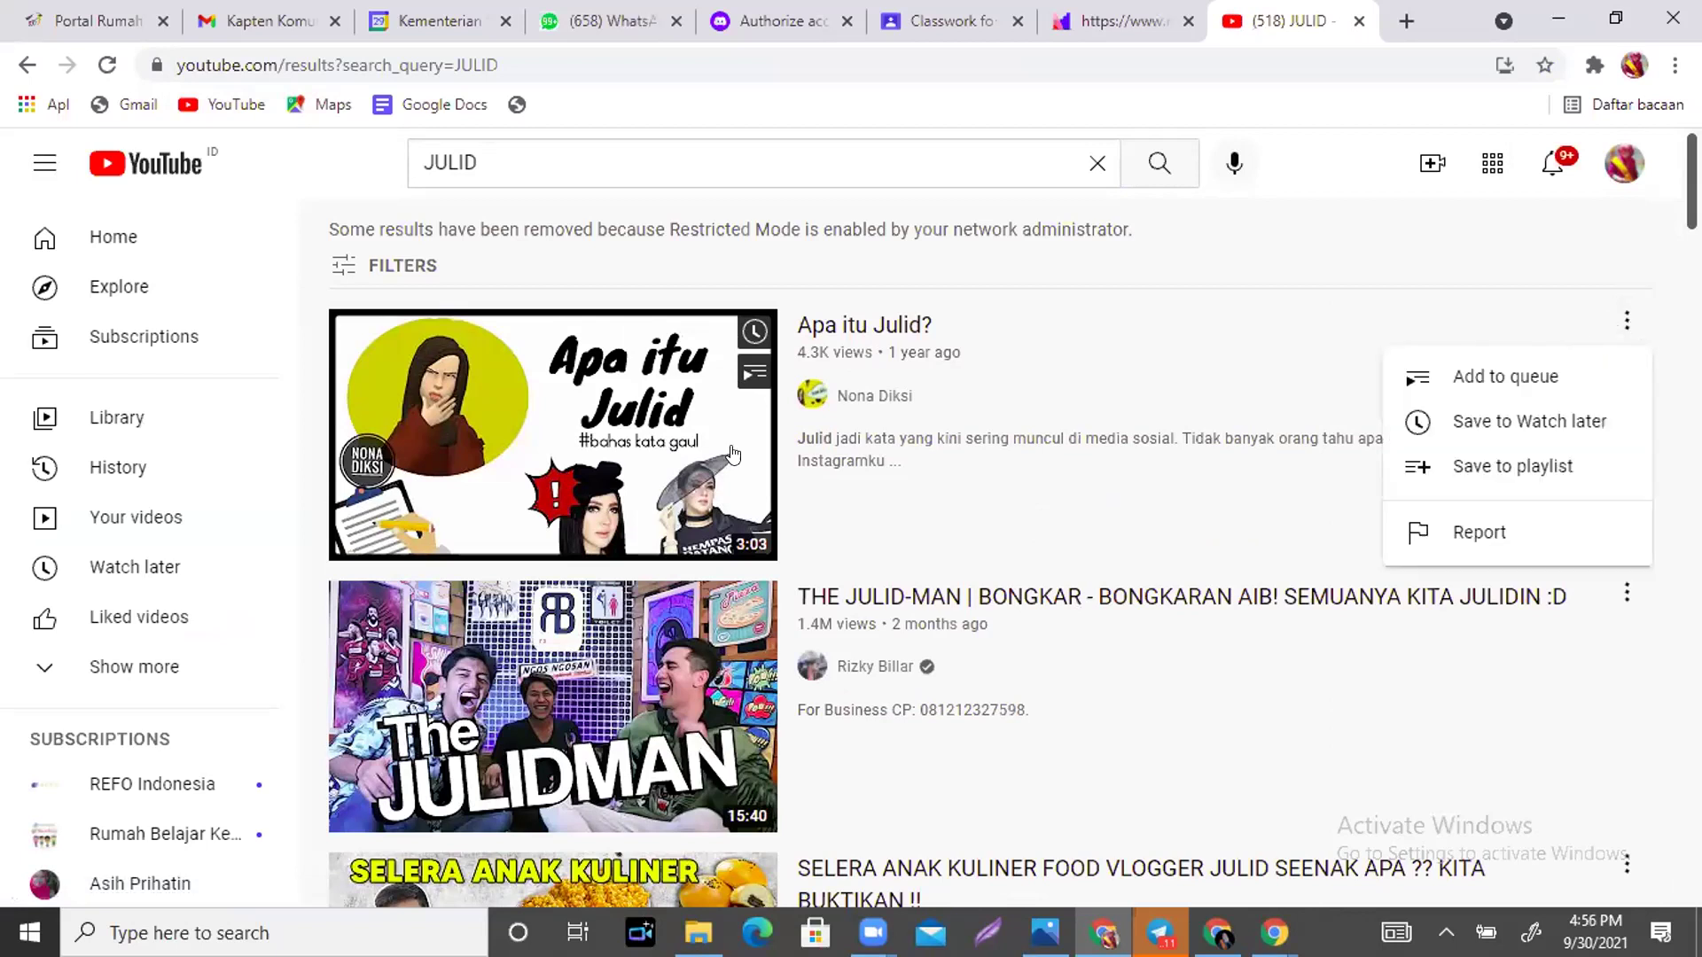
left_click(471, 410)
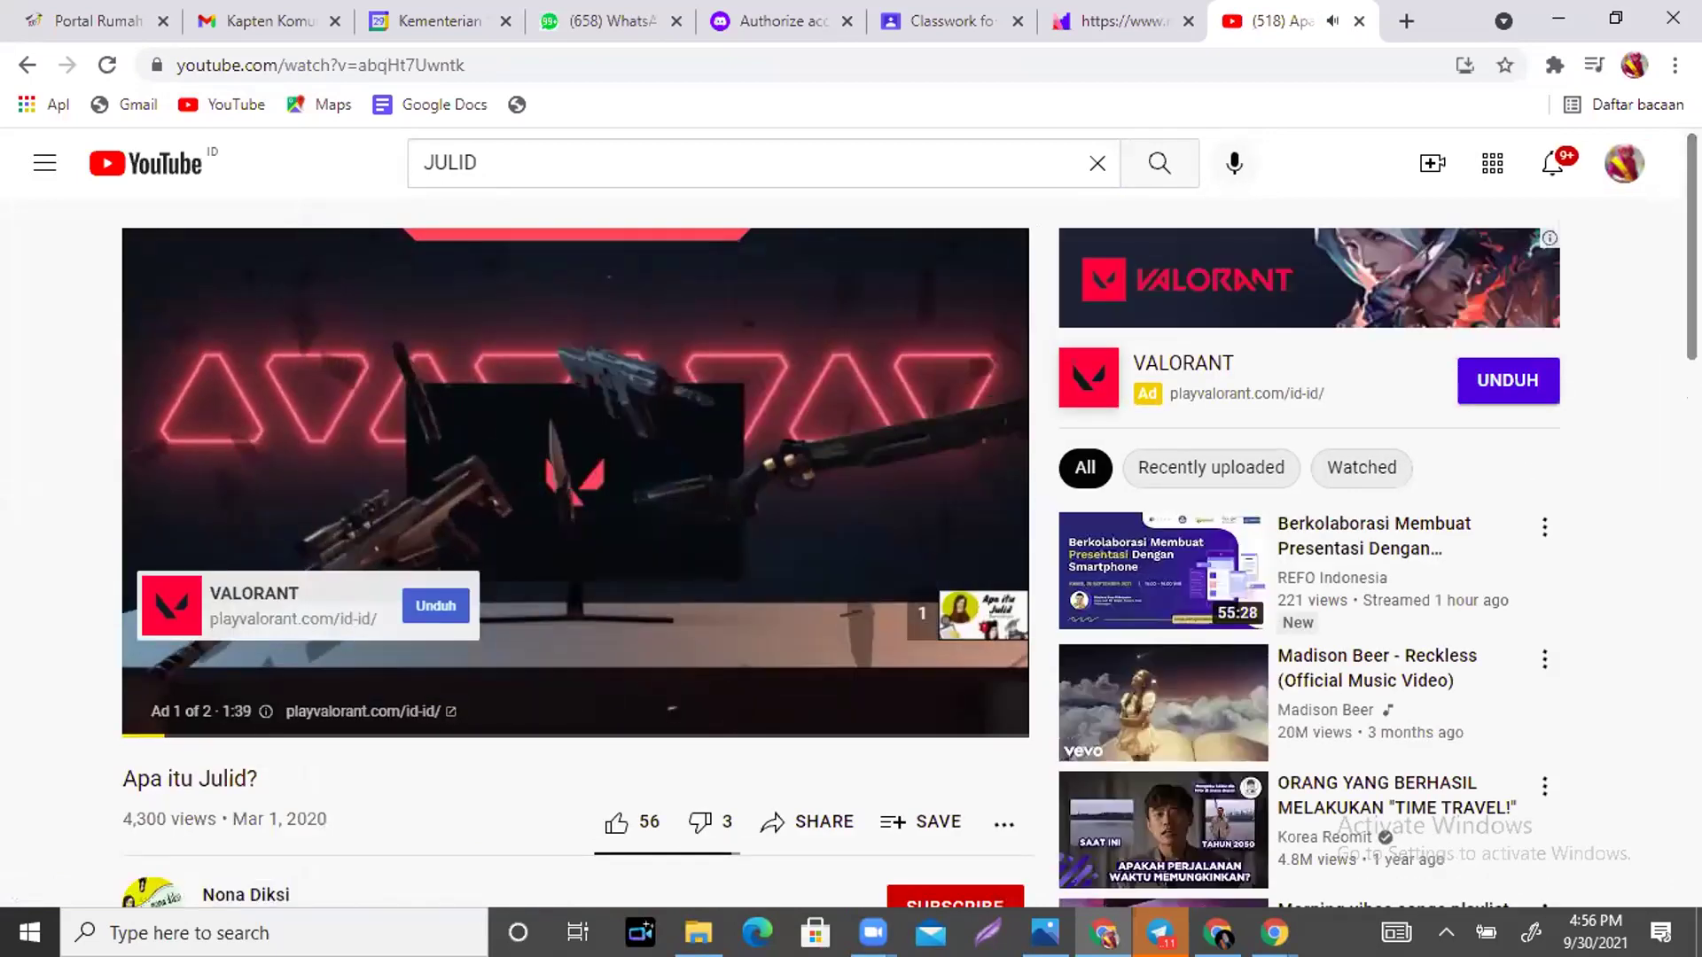
scroll(576, 531, "down", 7)
scroll(798, 354, "up", 1)
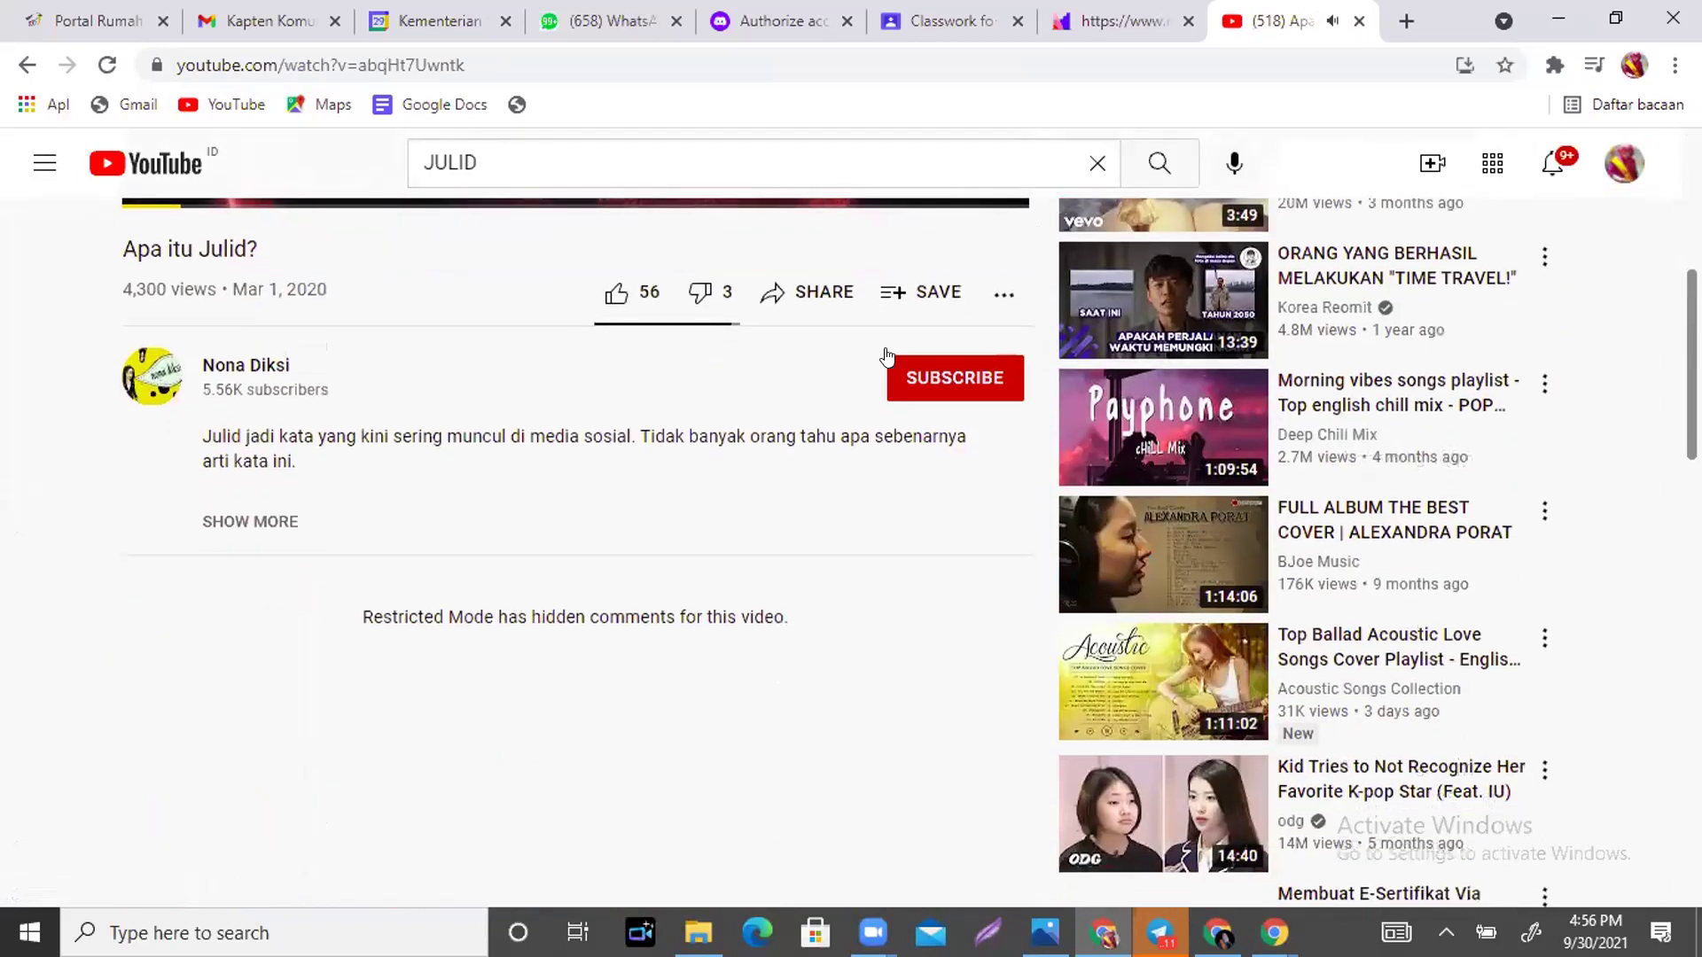
left_click(806, 292)
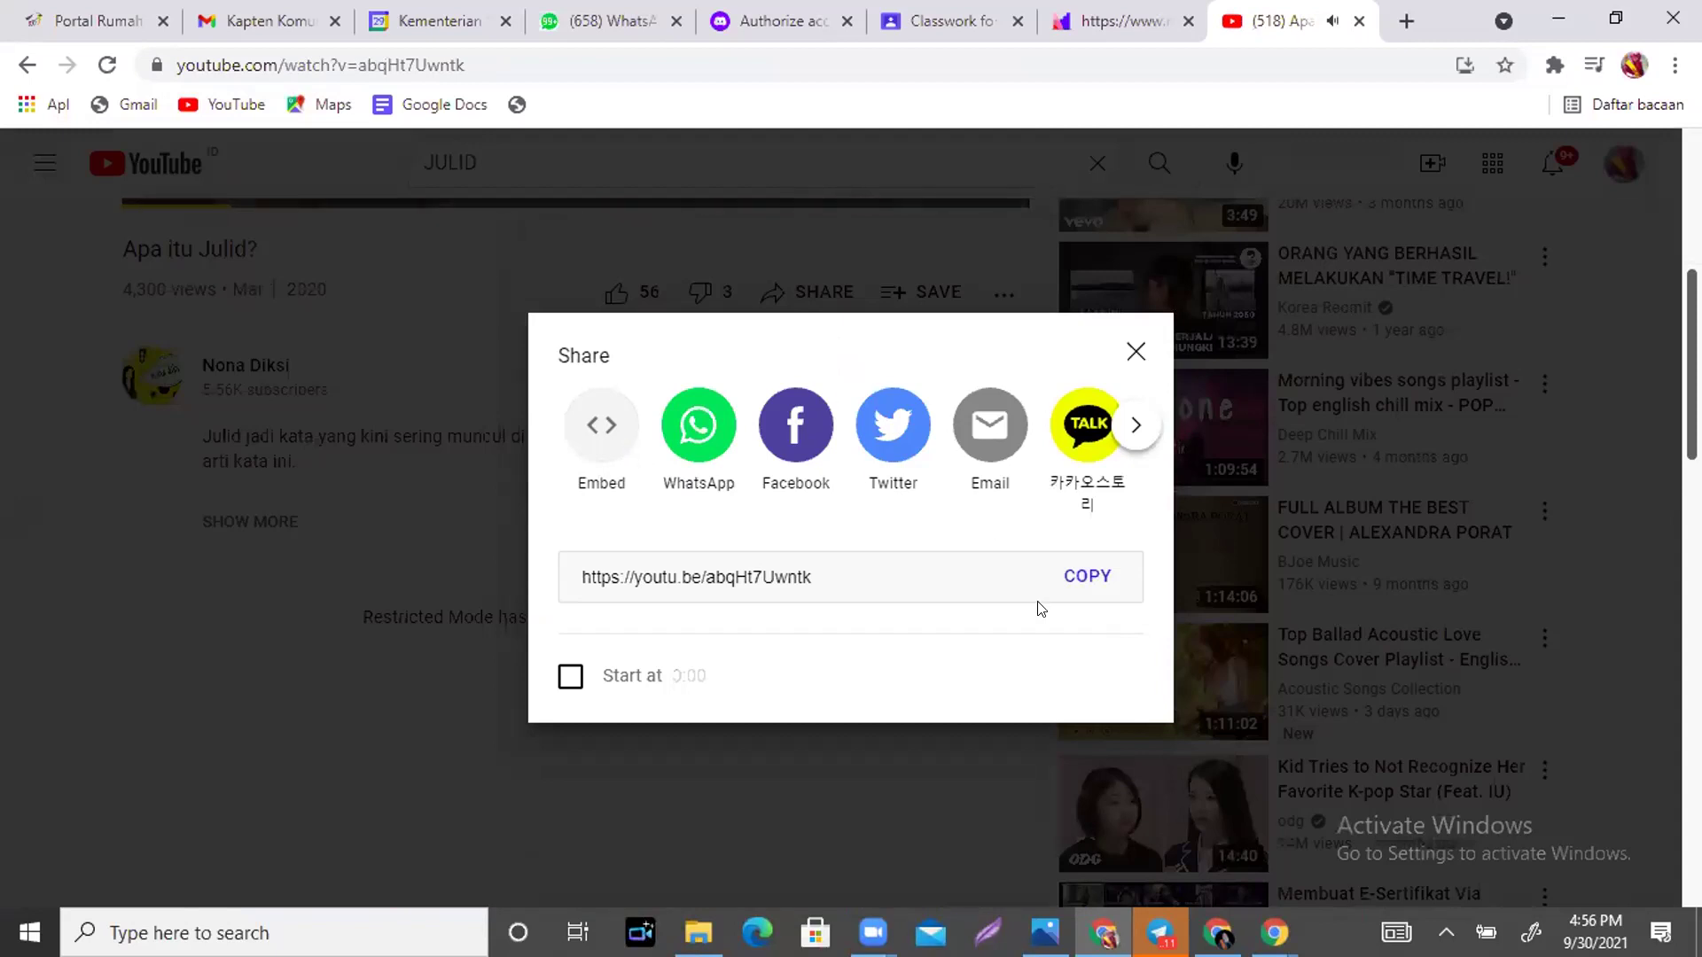
left_click(1093, 573)
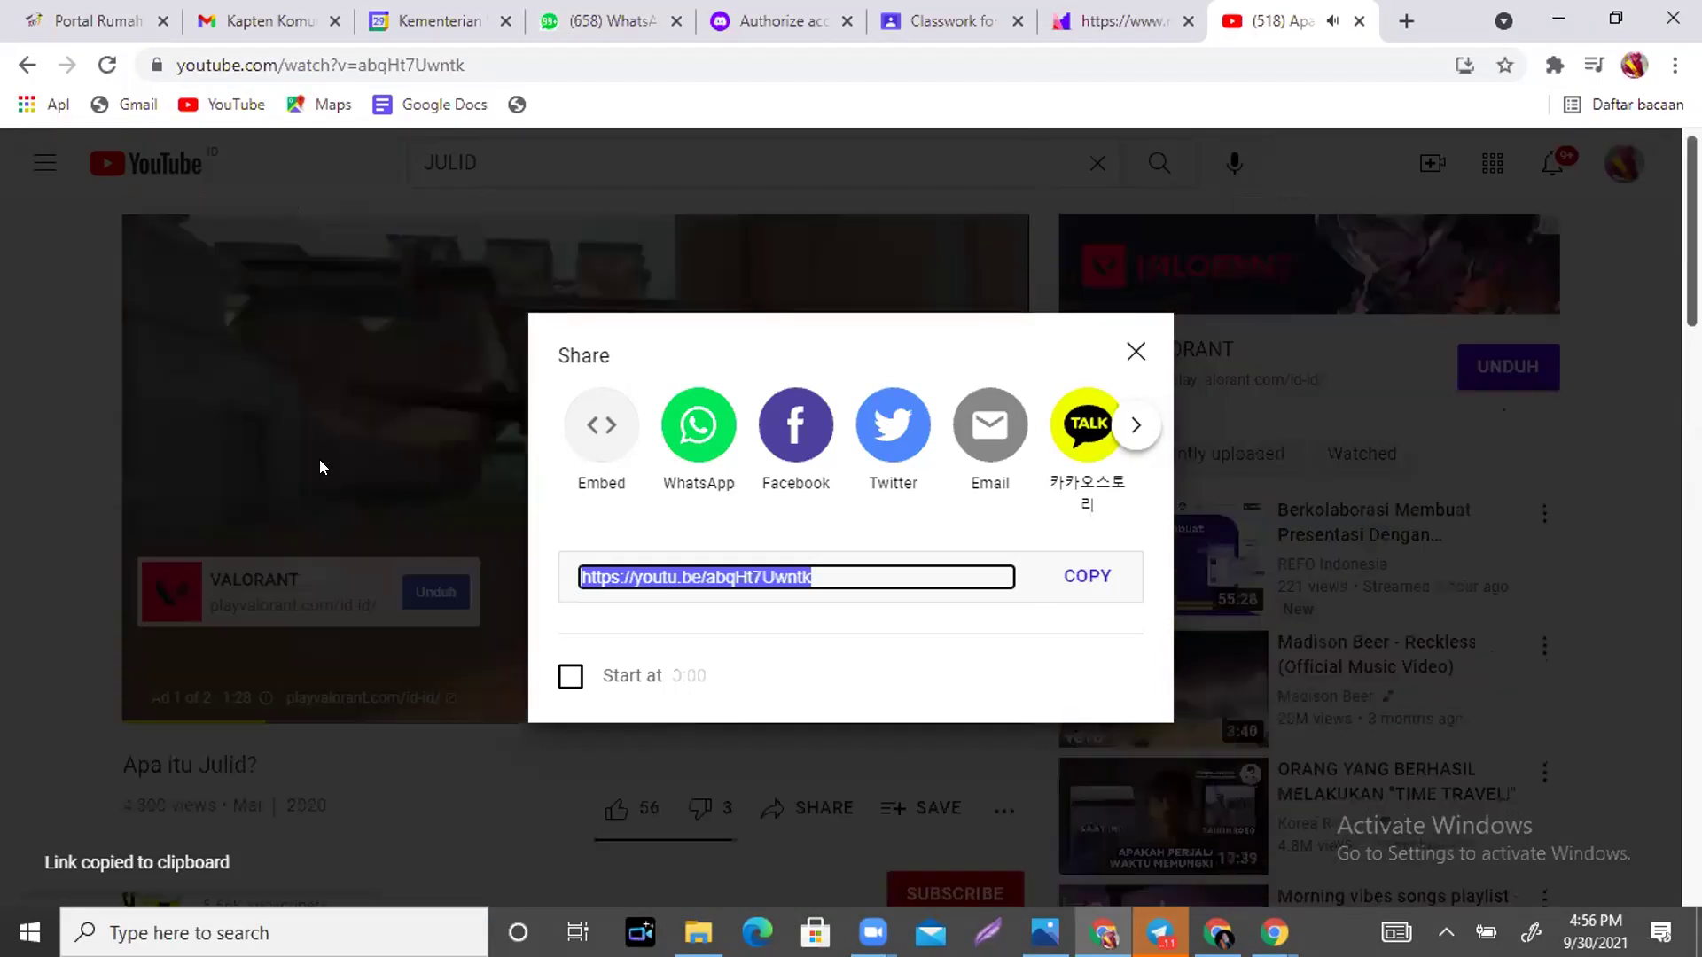
left_click(156, 700)
left_click(160, 699)
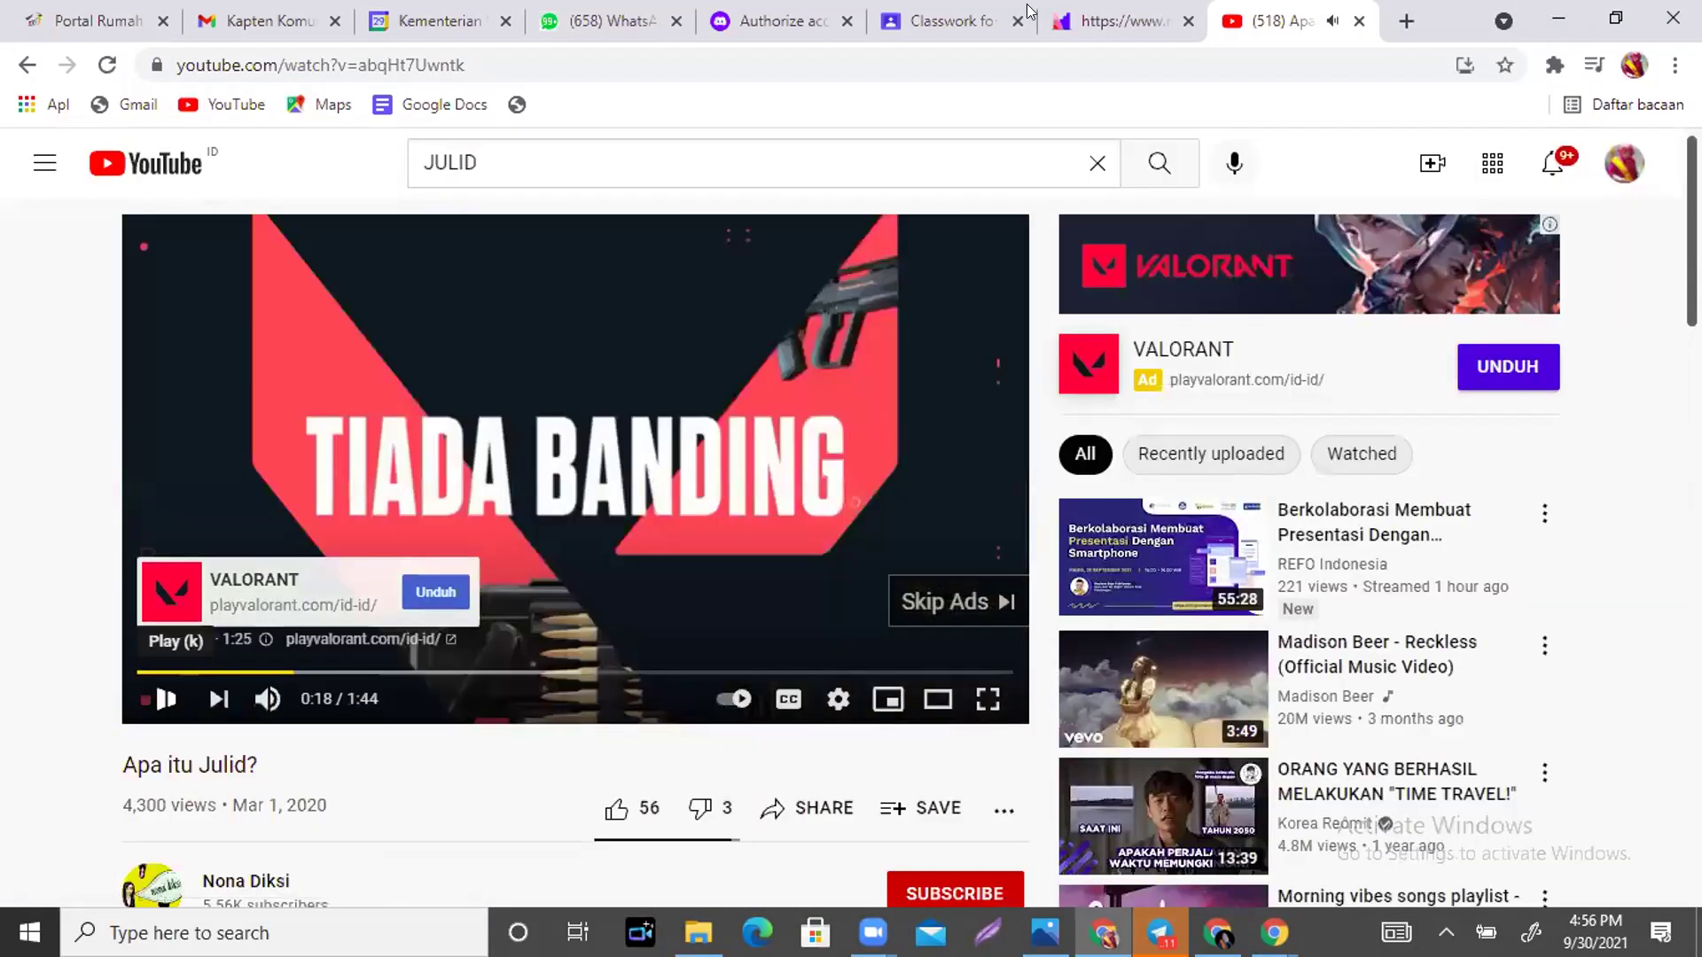
left_click(1081, 19)
left_click(1383, 615)
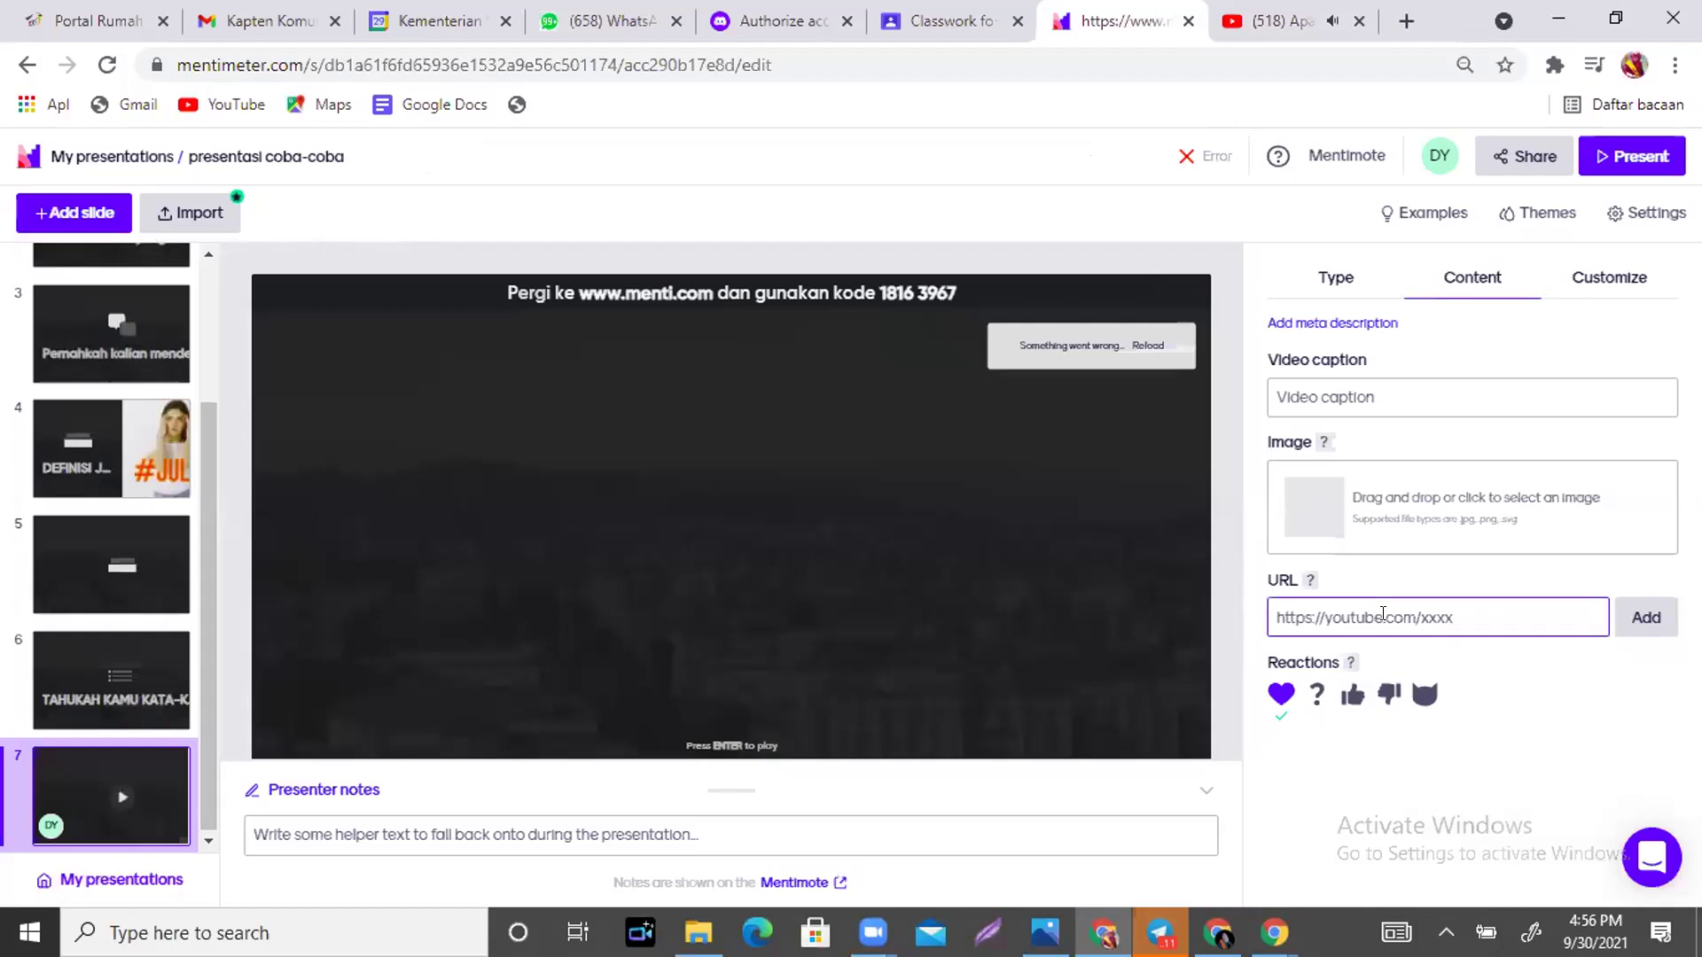
left_click(1383, 614)
key("ctrl+v")
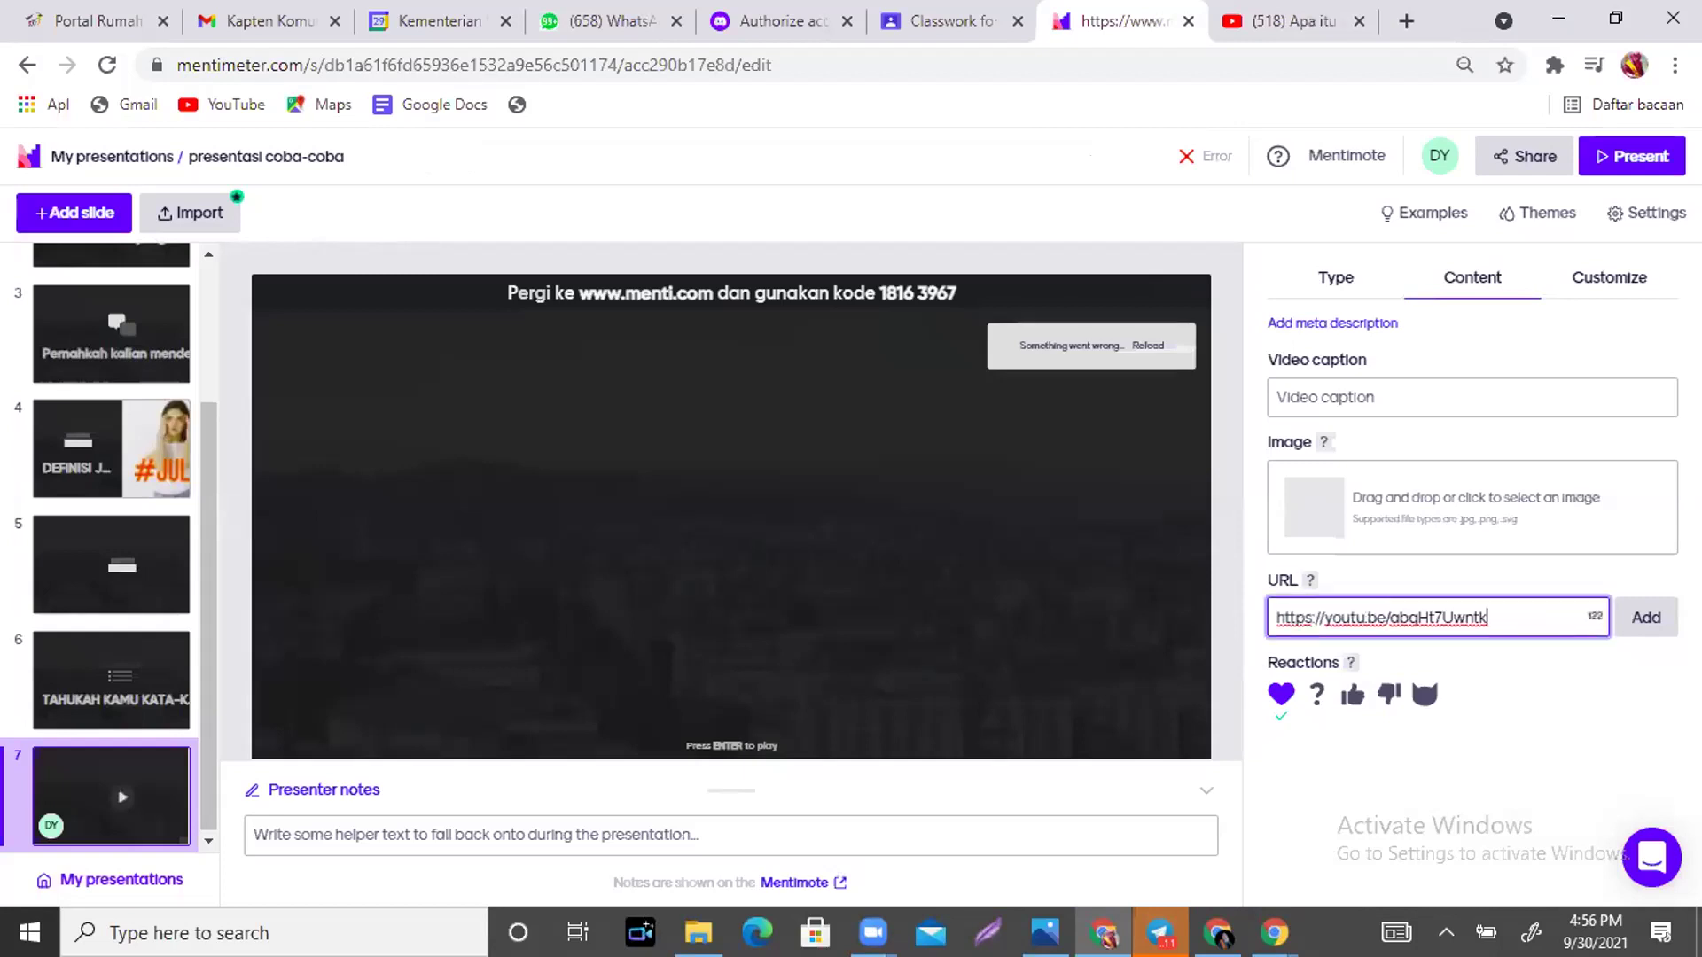
left_click(1646, 617)
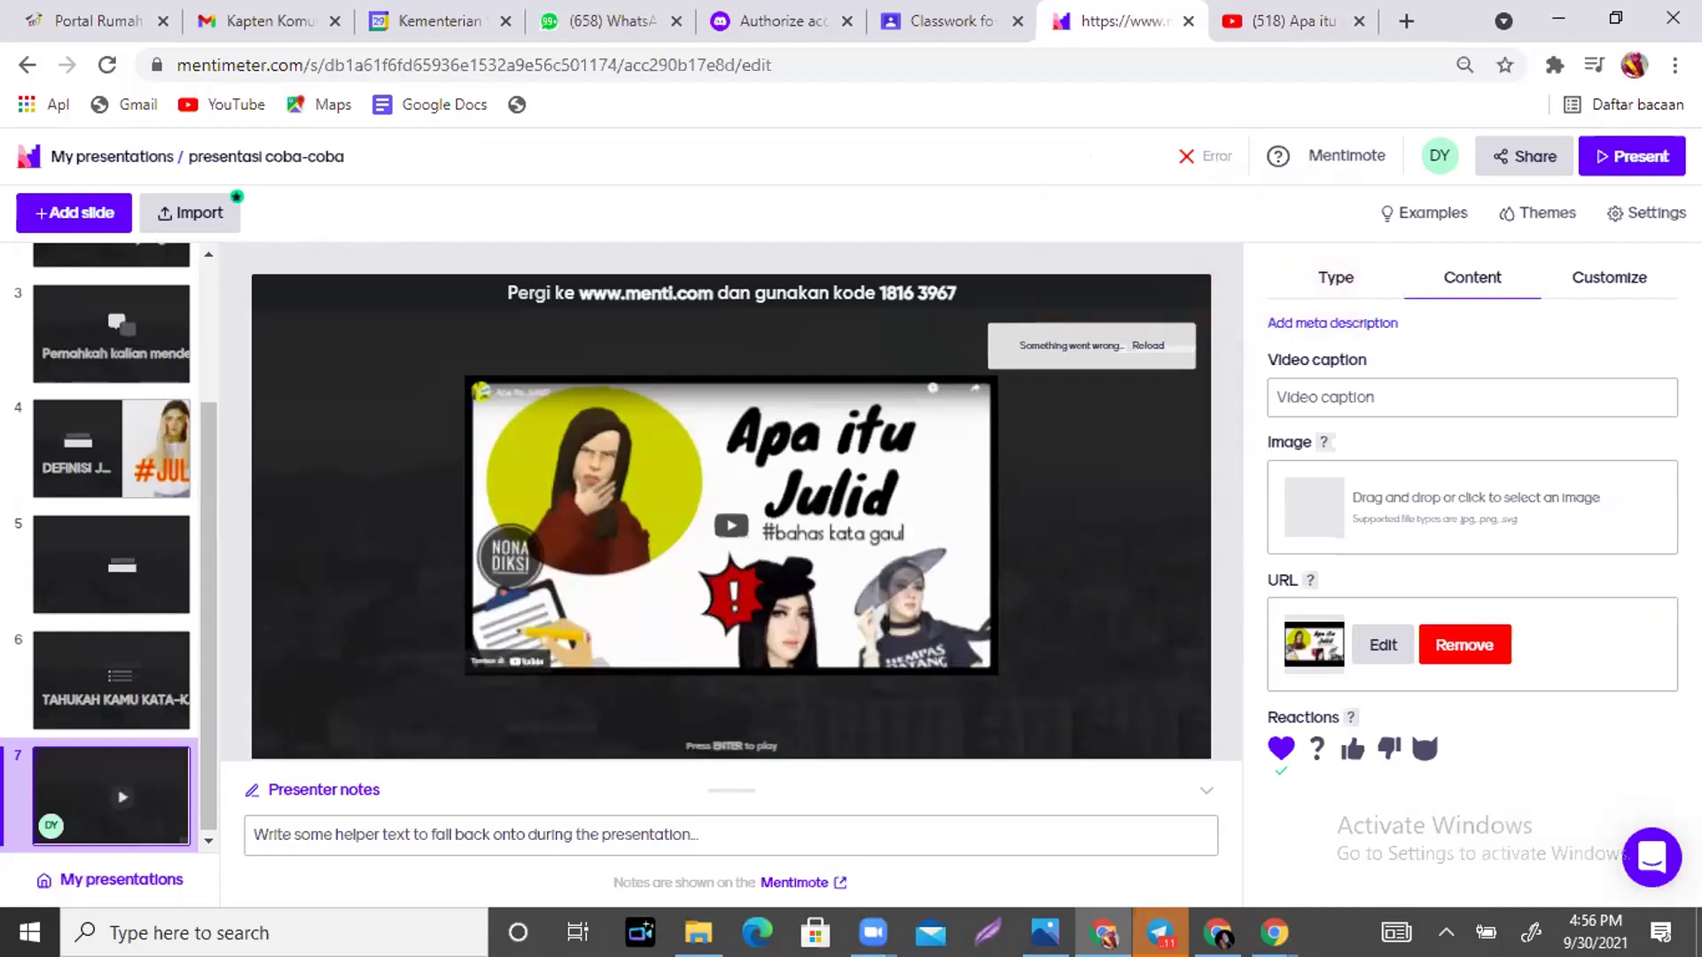
Add a new Big slide after the video slide.
left_click(72, 217)
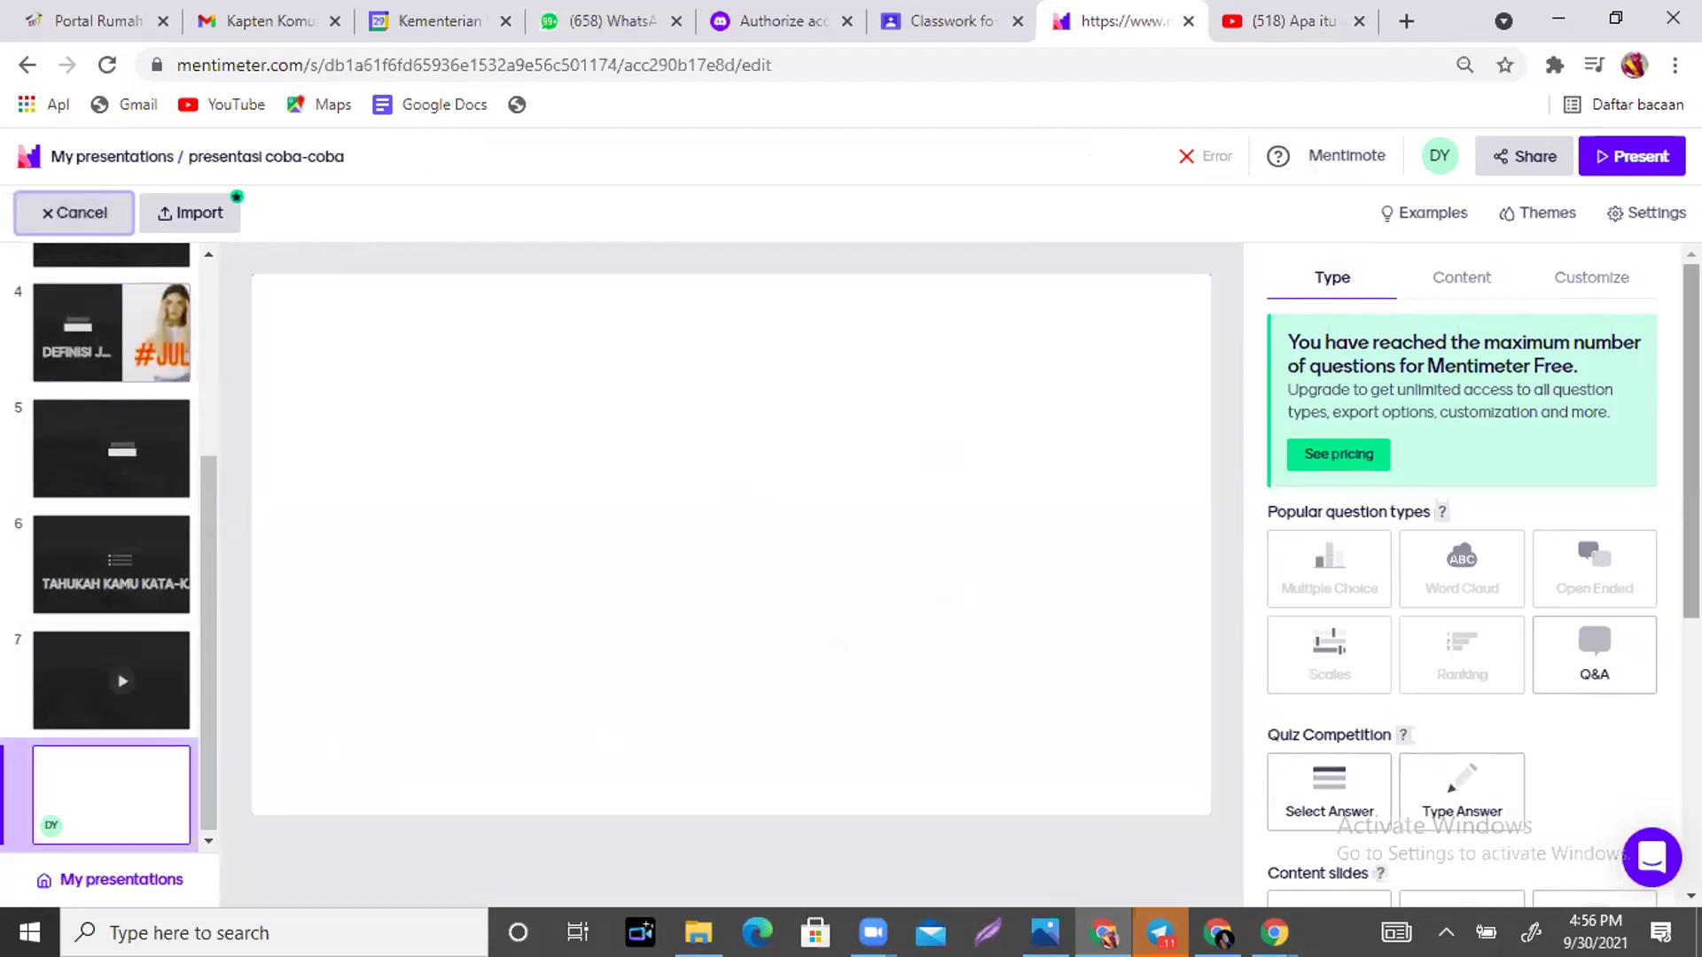
scroll(1462, 576, "down", 3)
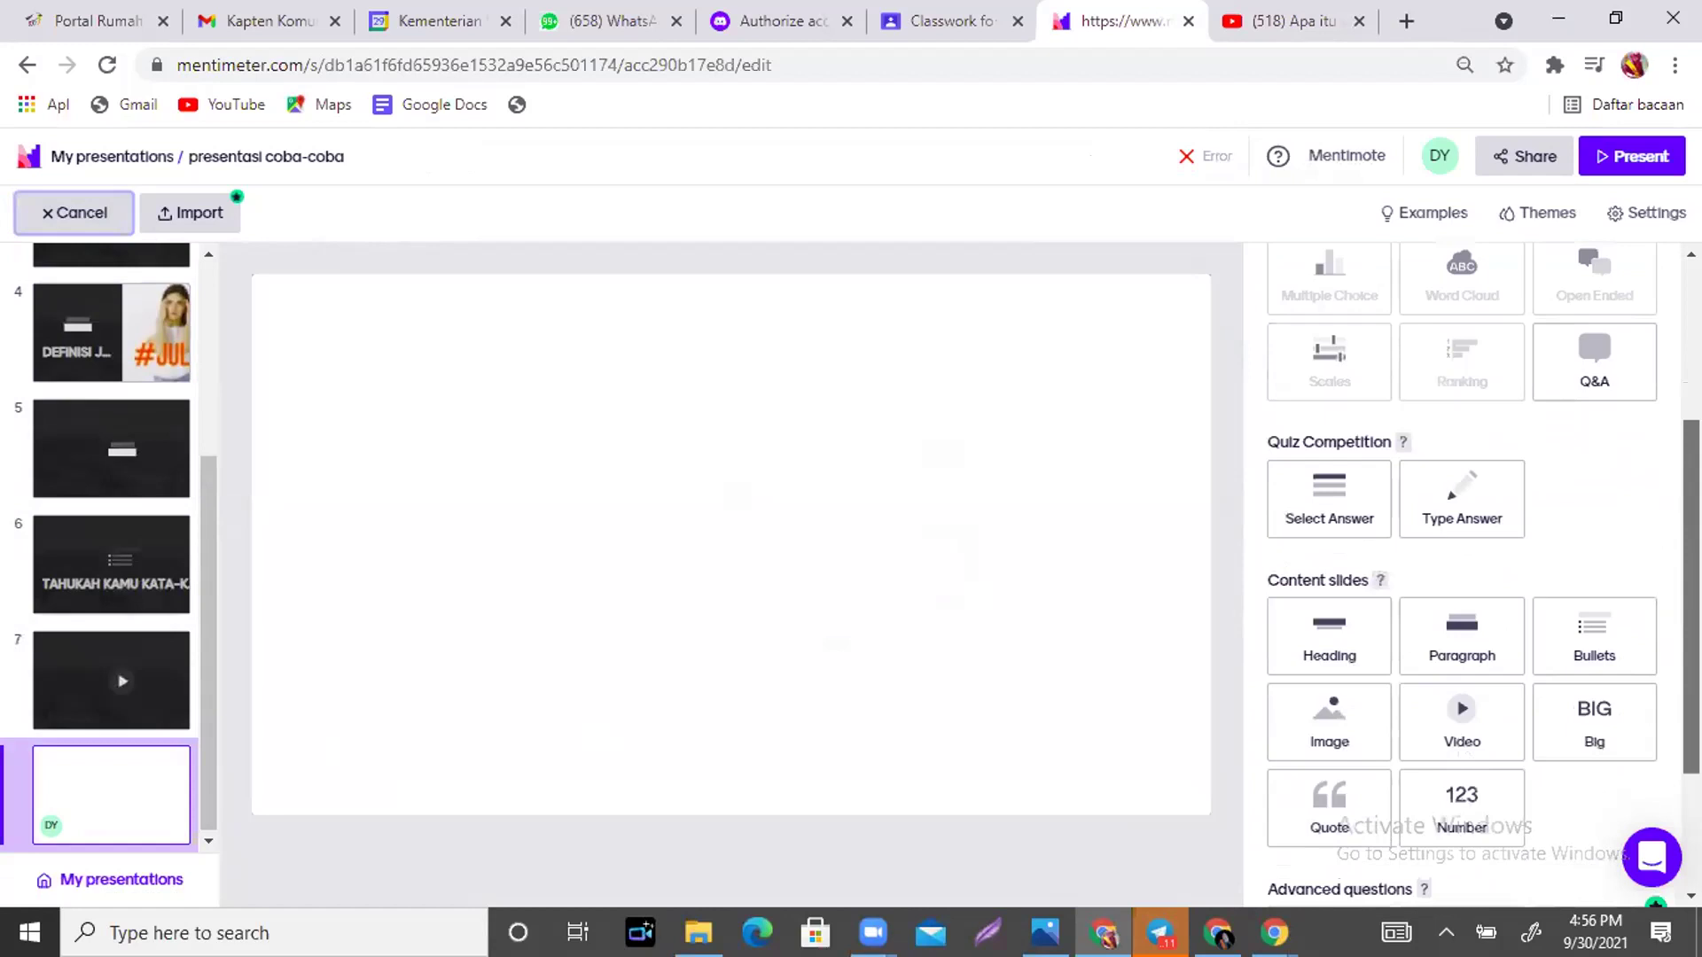
scroll(1463, 576, "down", 1)
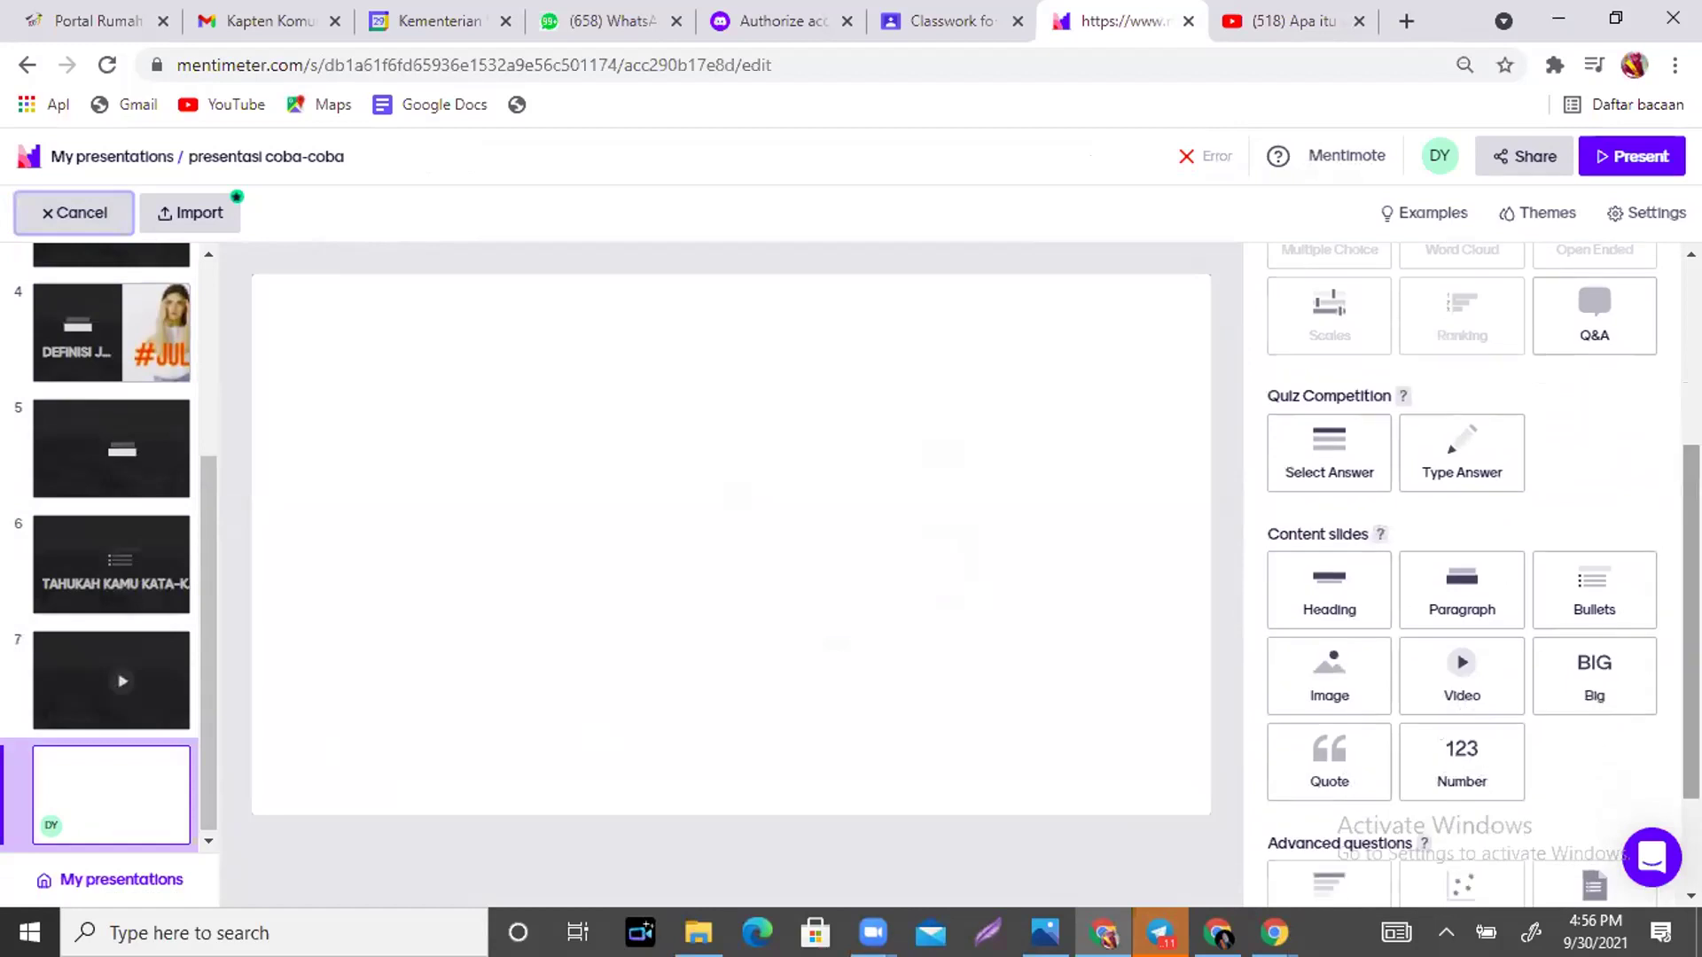
left_click(1585, 684)
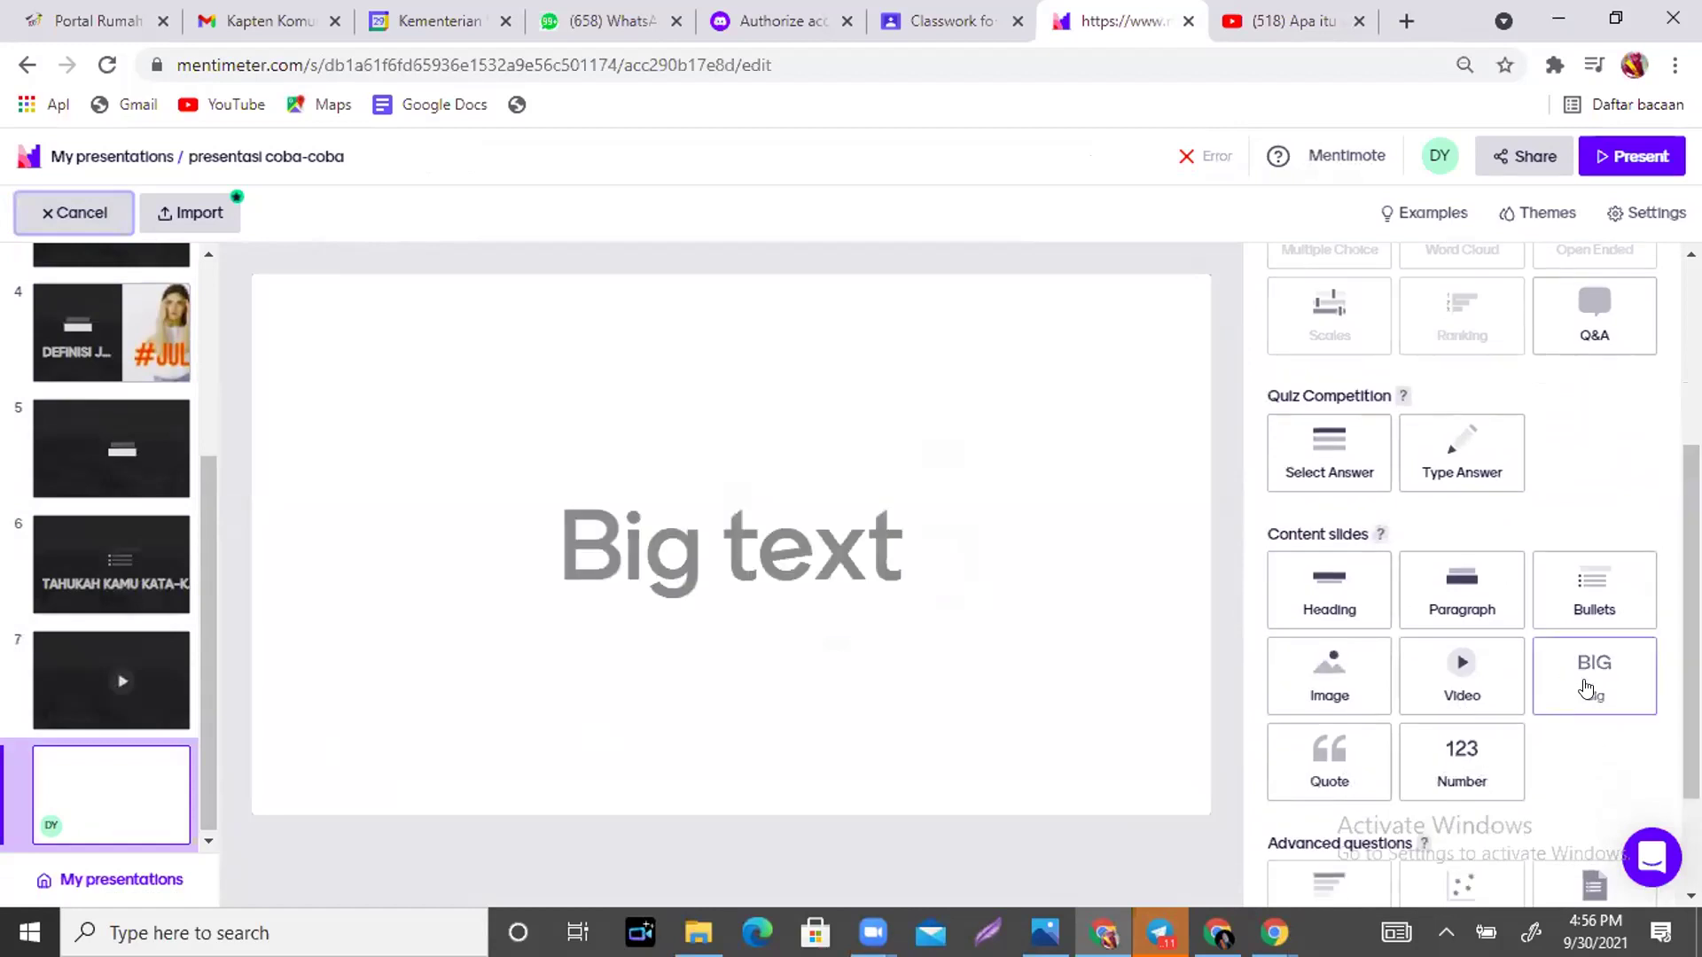
left_click(1586, 686)
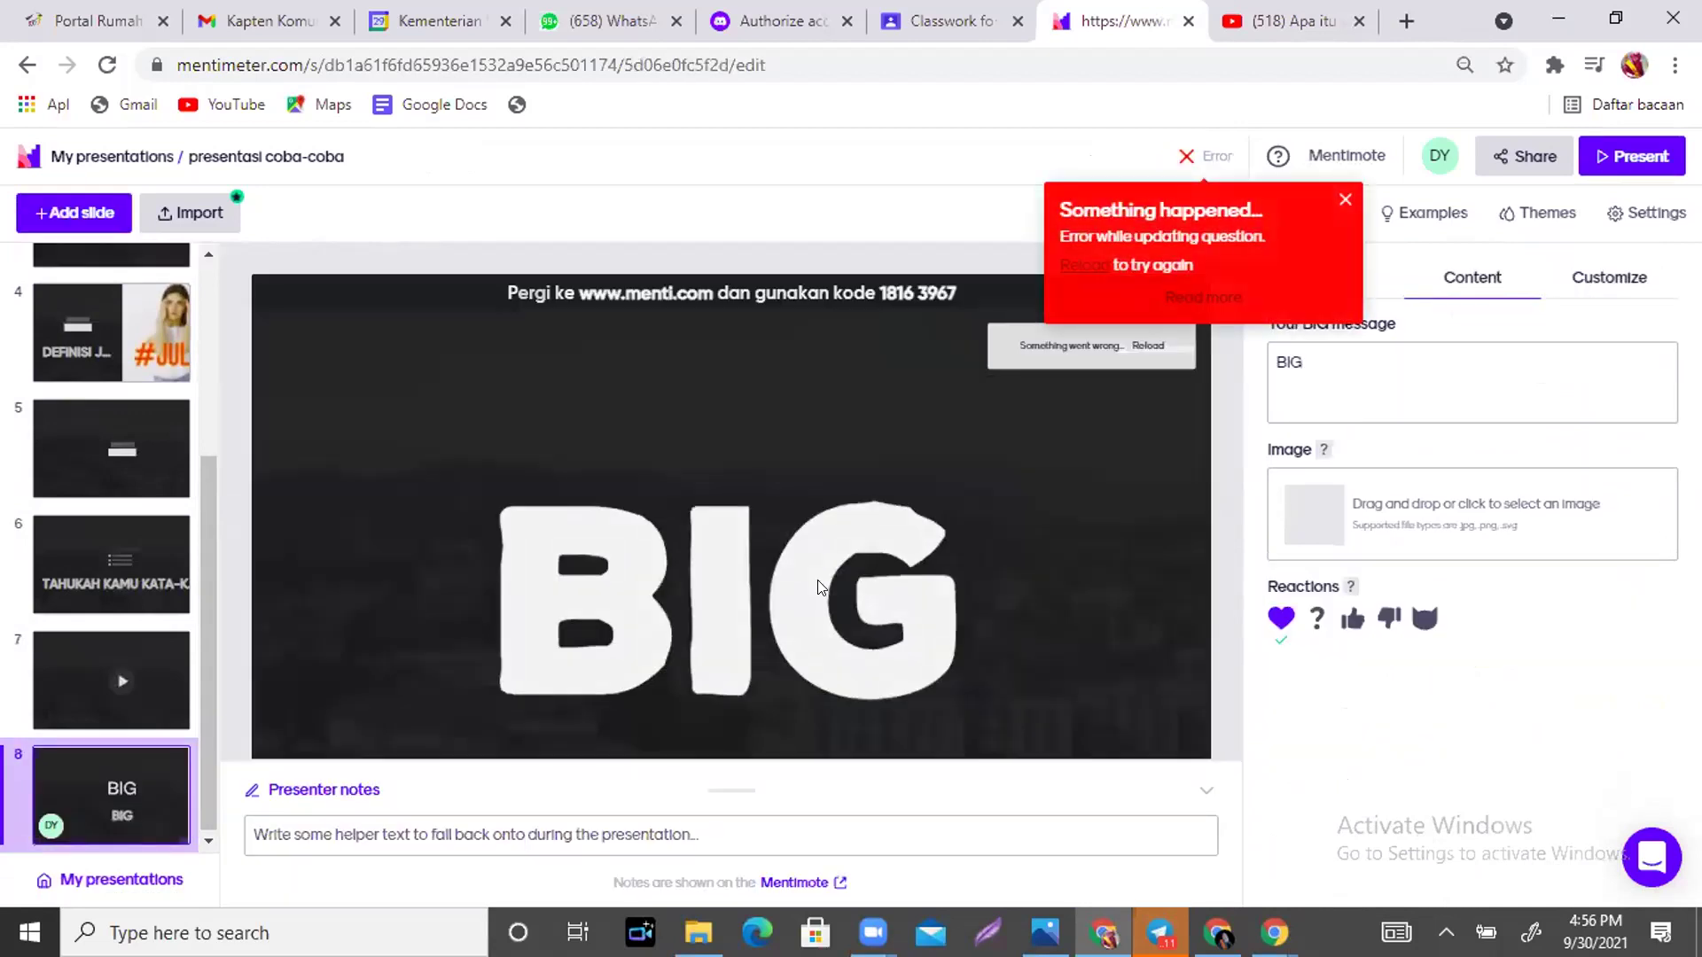
Set the message of slide 8 to "MASIH FOKUS?" and open the slide's customization options.
left_click(1330, 373)
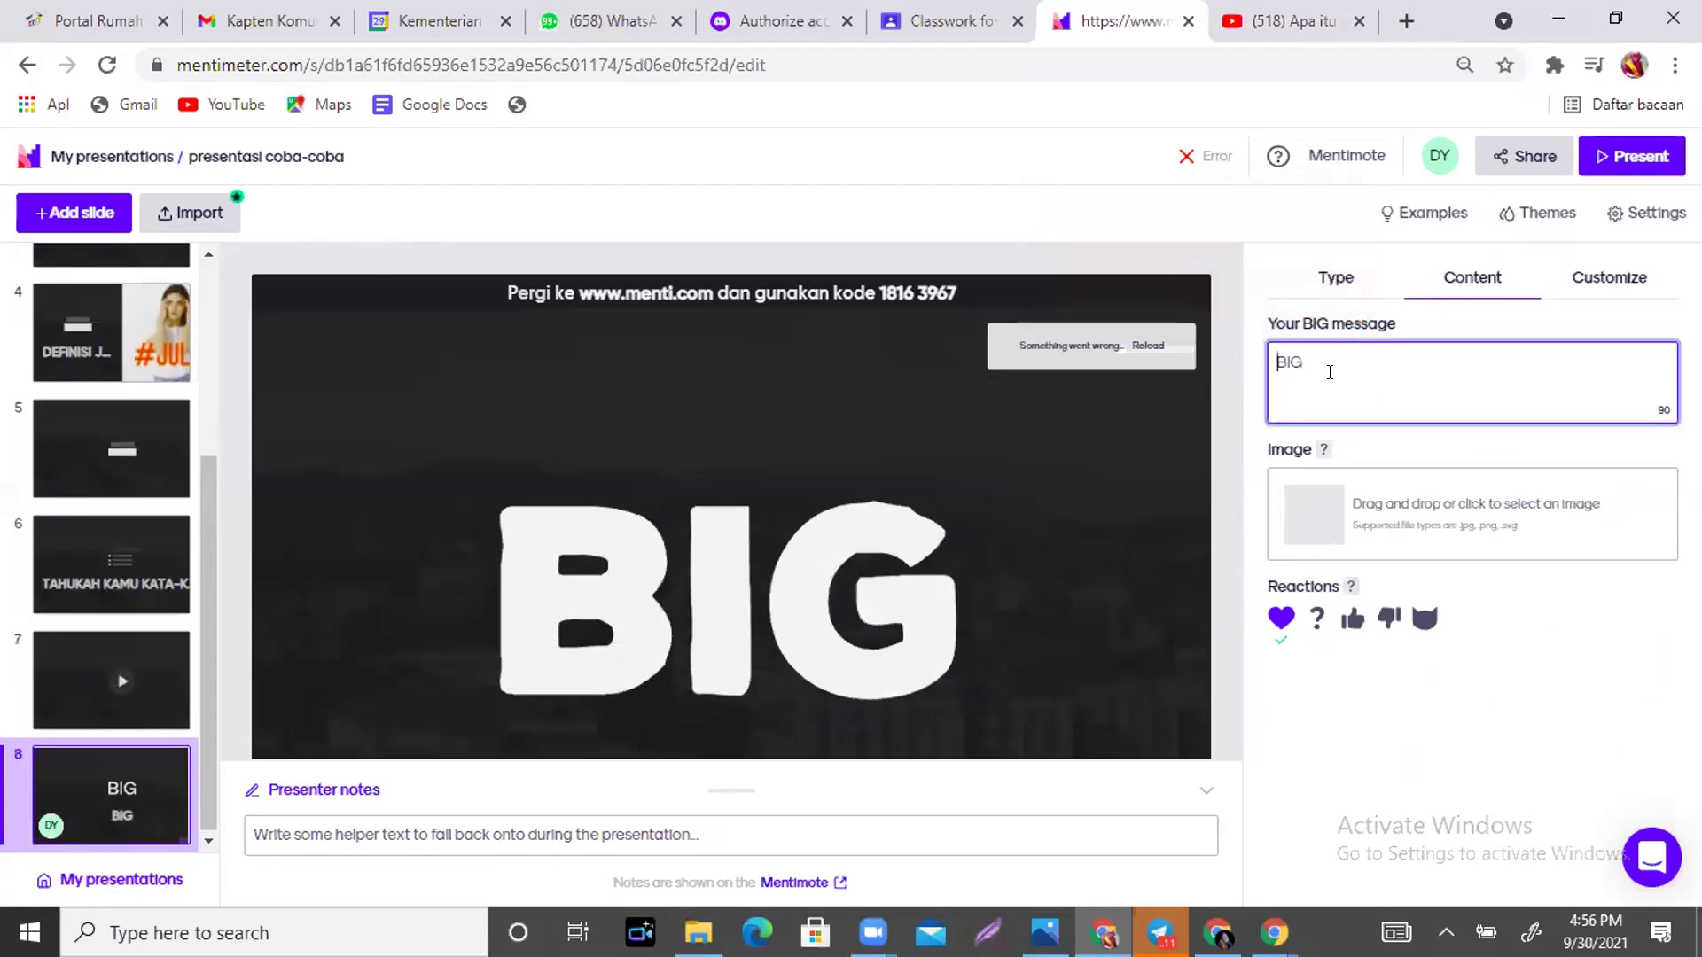
type("MASIH F")
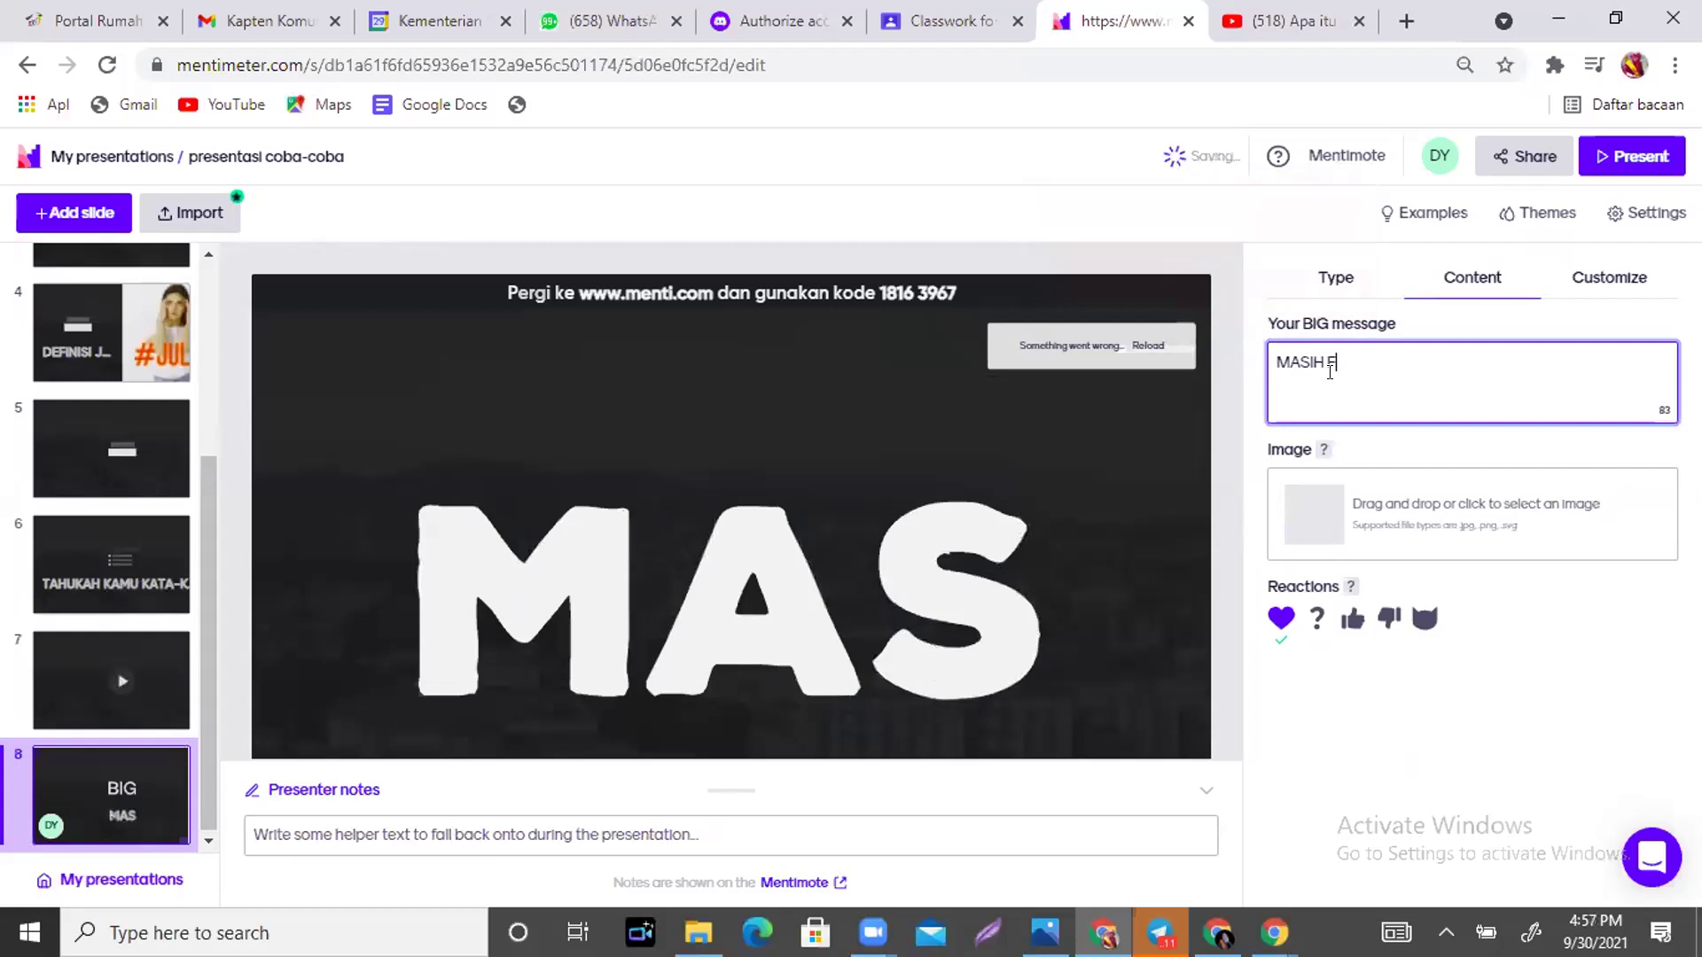
type("OKUS?")
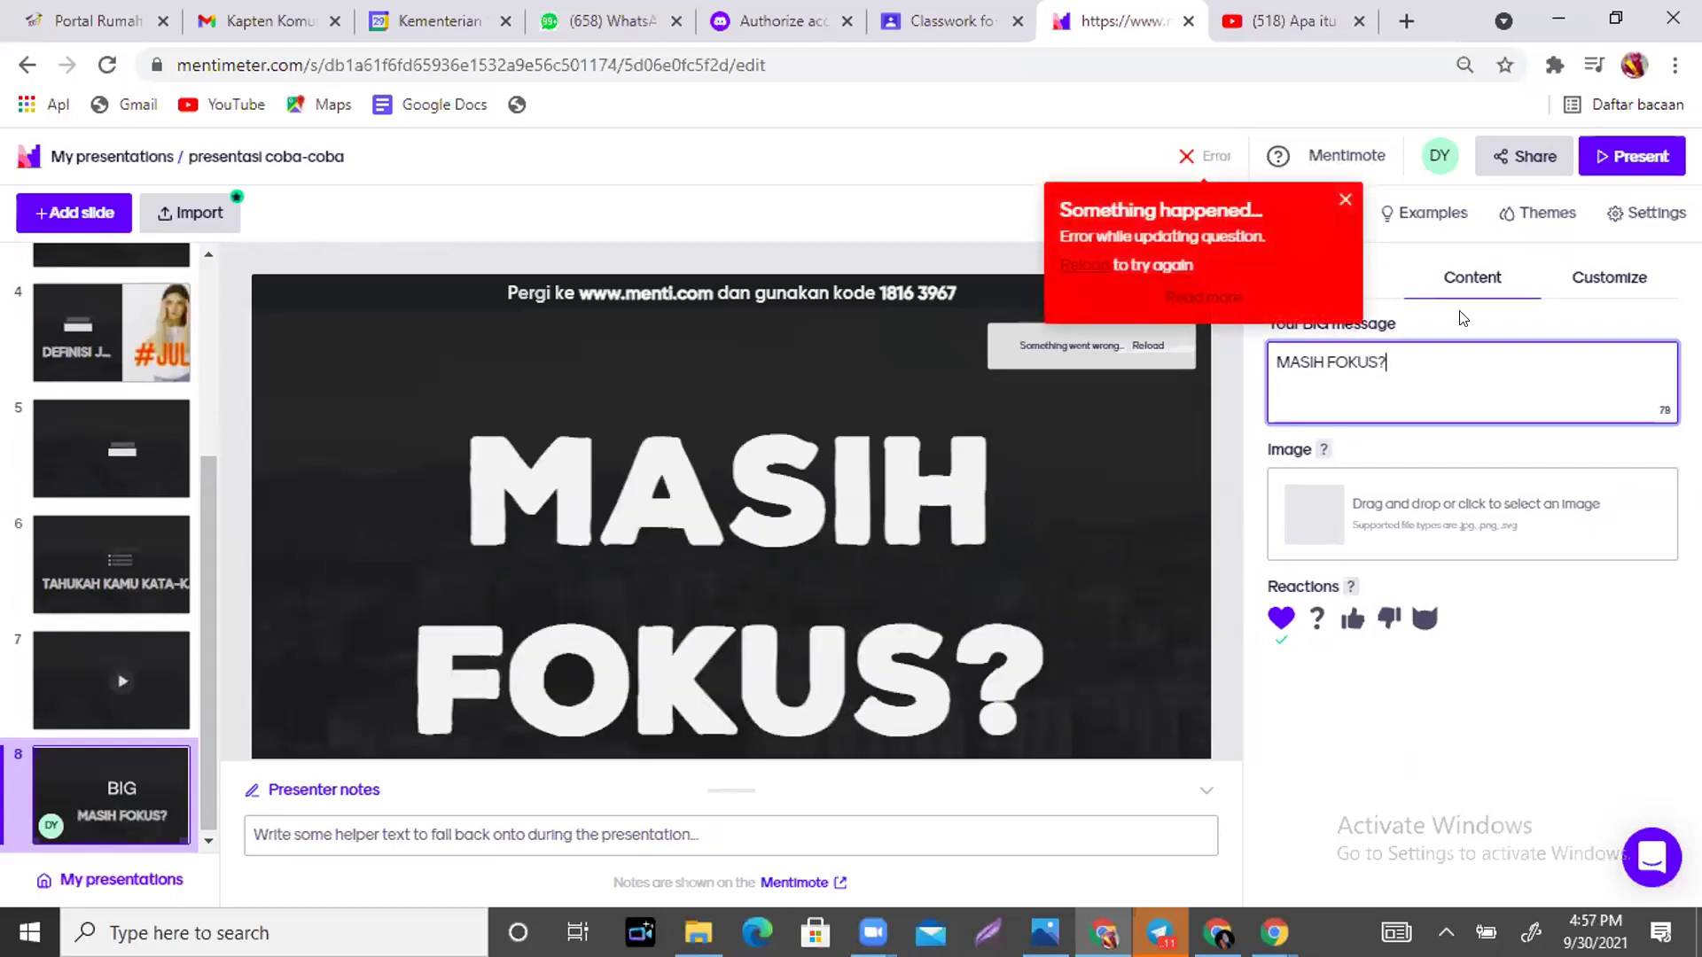
left_click(1609, 277)
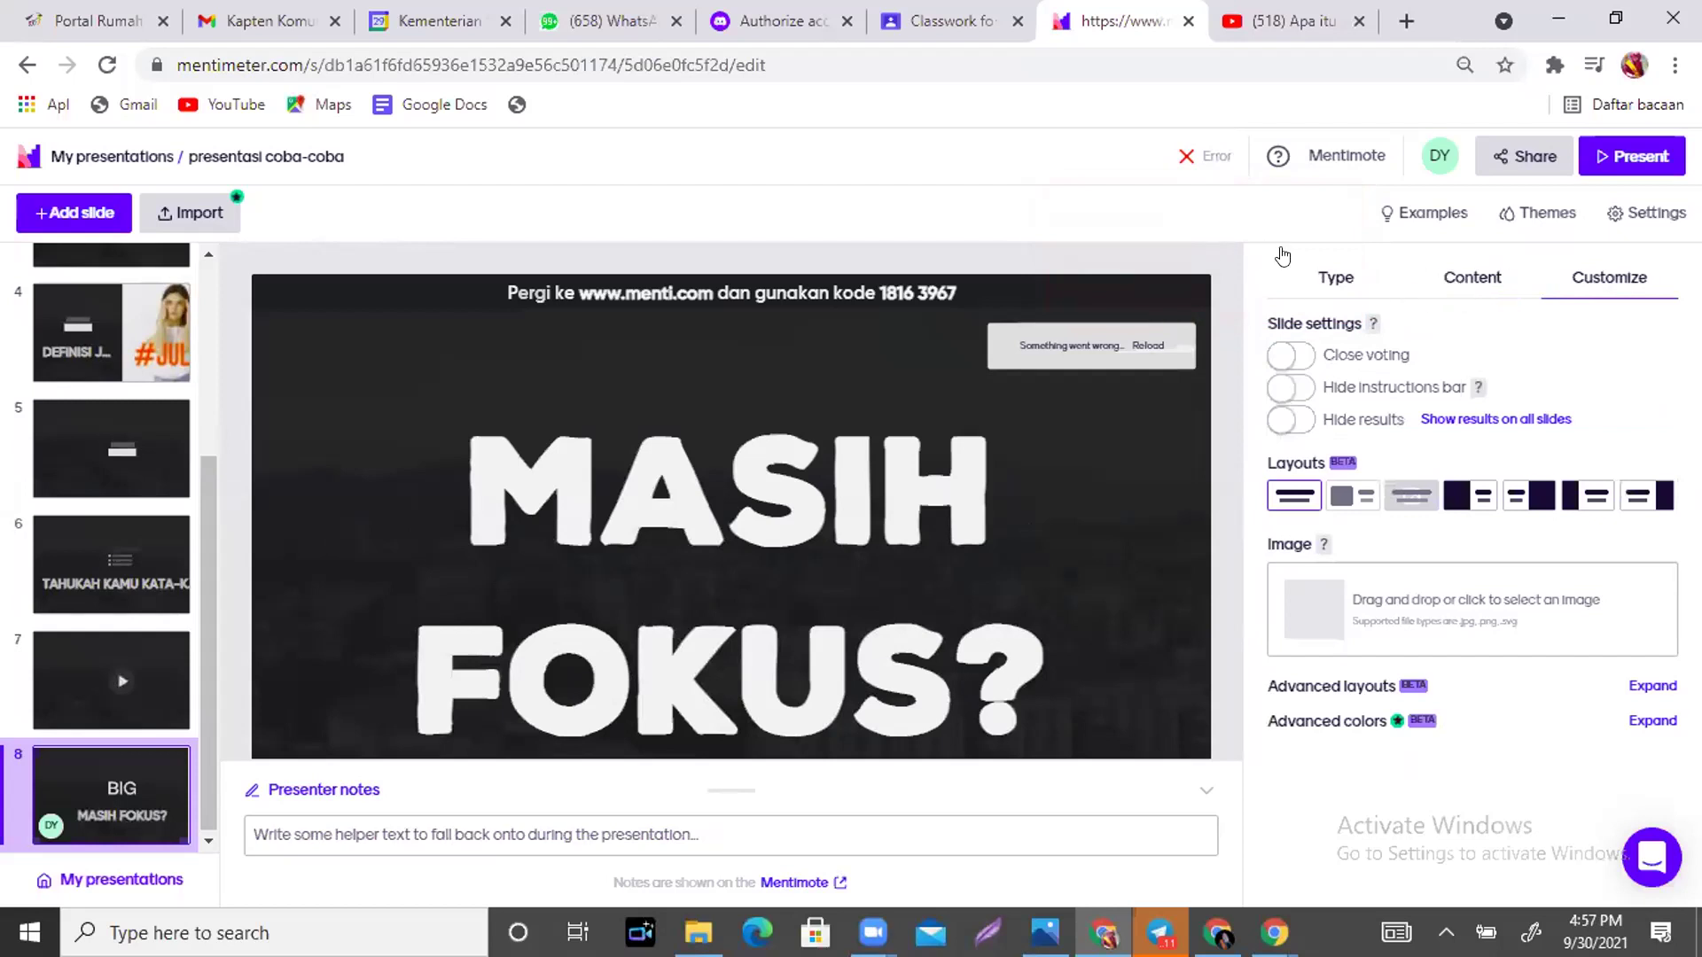
Add a new Q&A slide after the "MASIH FOKUS?" slide.
left_click(84, 213)
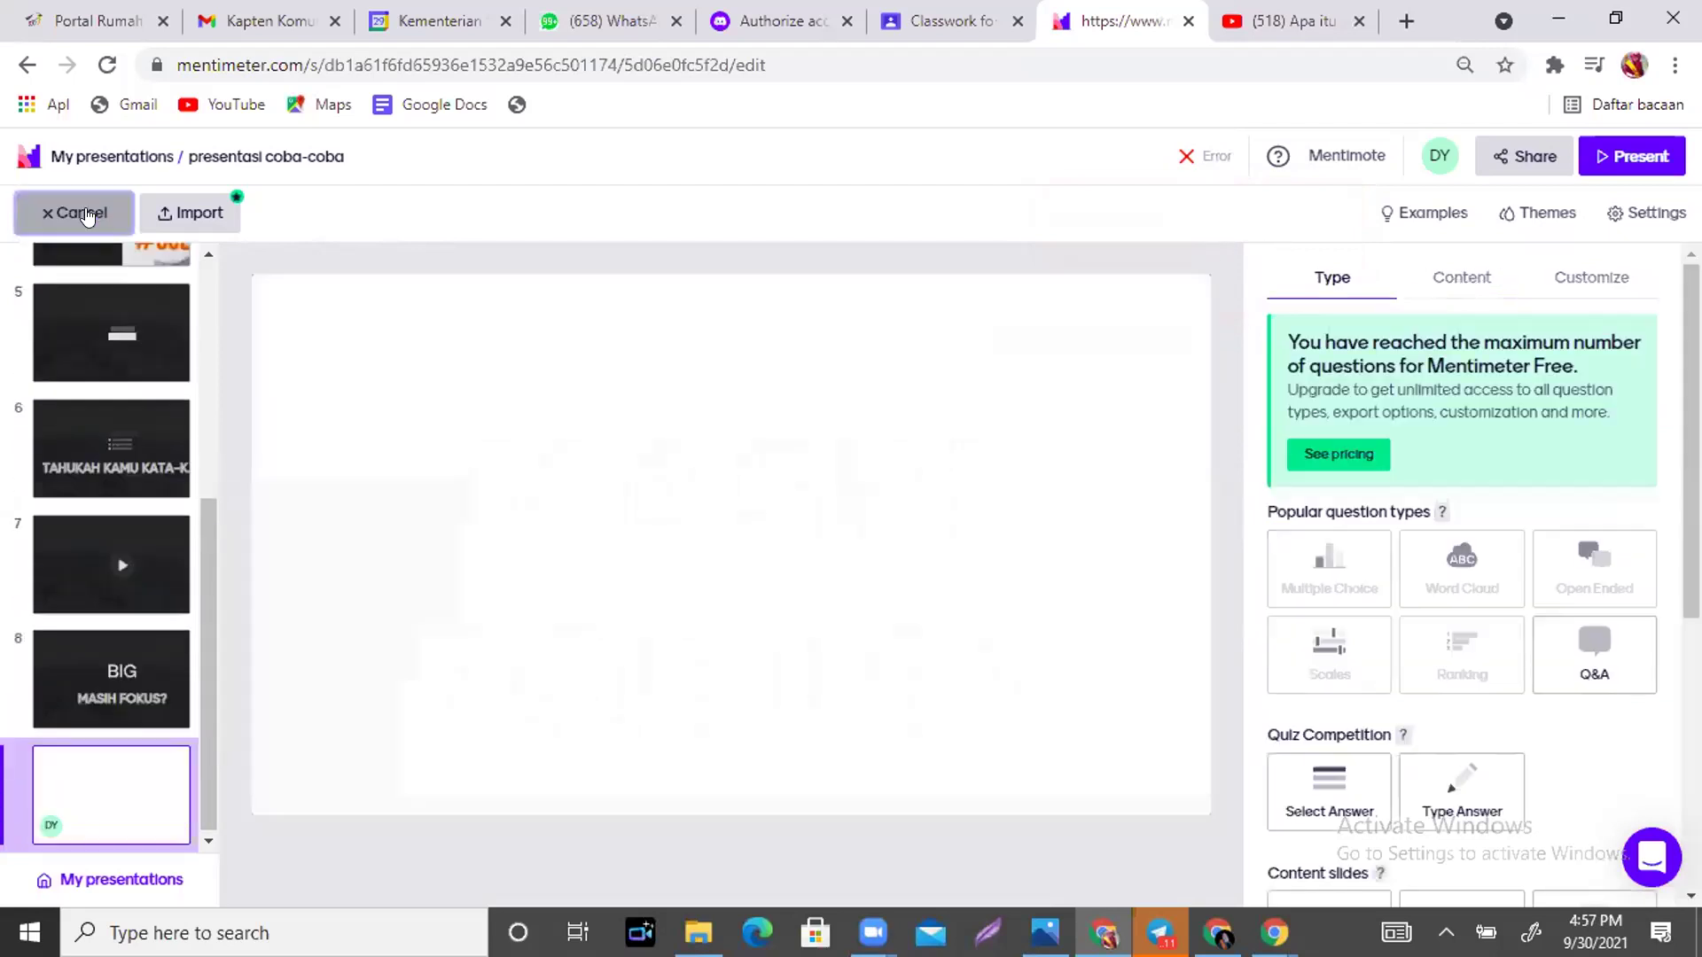
scroll(1593, 368, "down", 4)
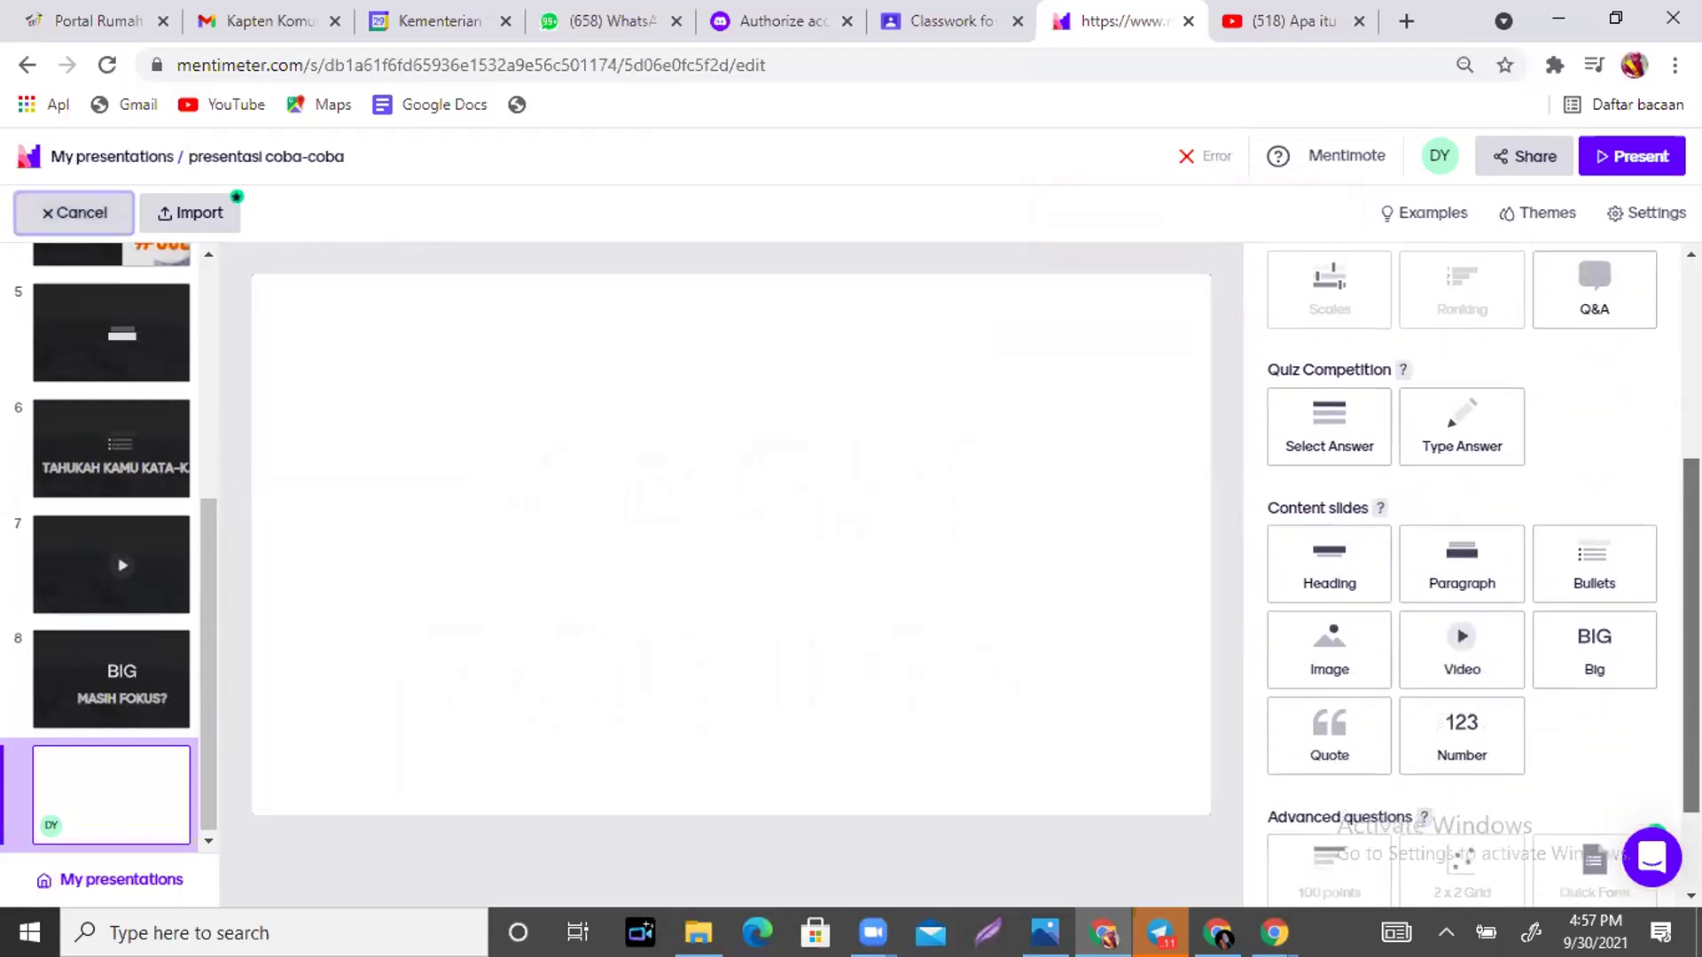
scroll(1594, 368, "up", 1)
left_click(1594, 368)
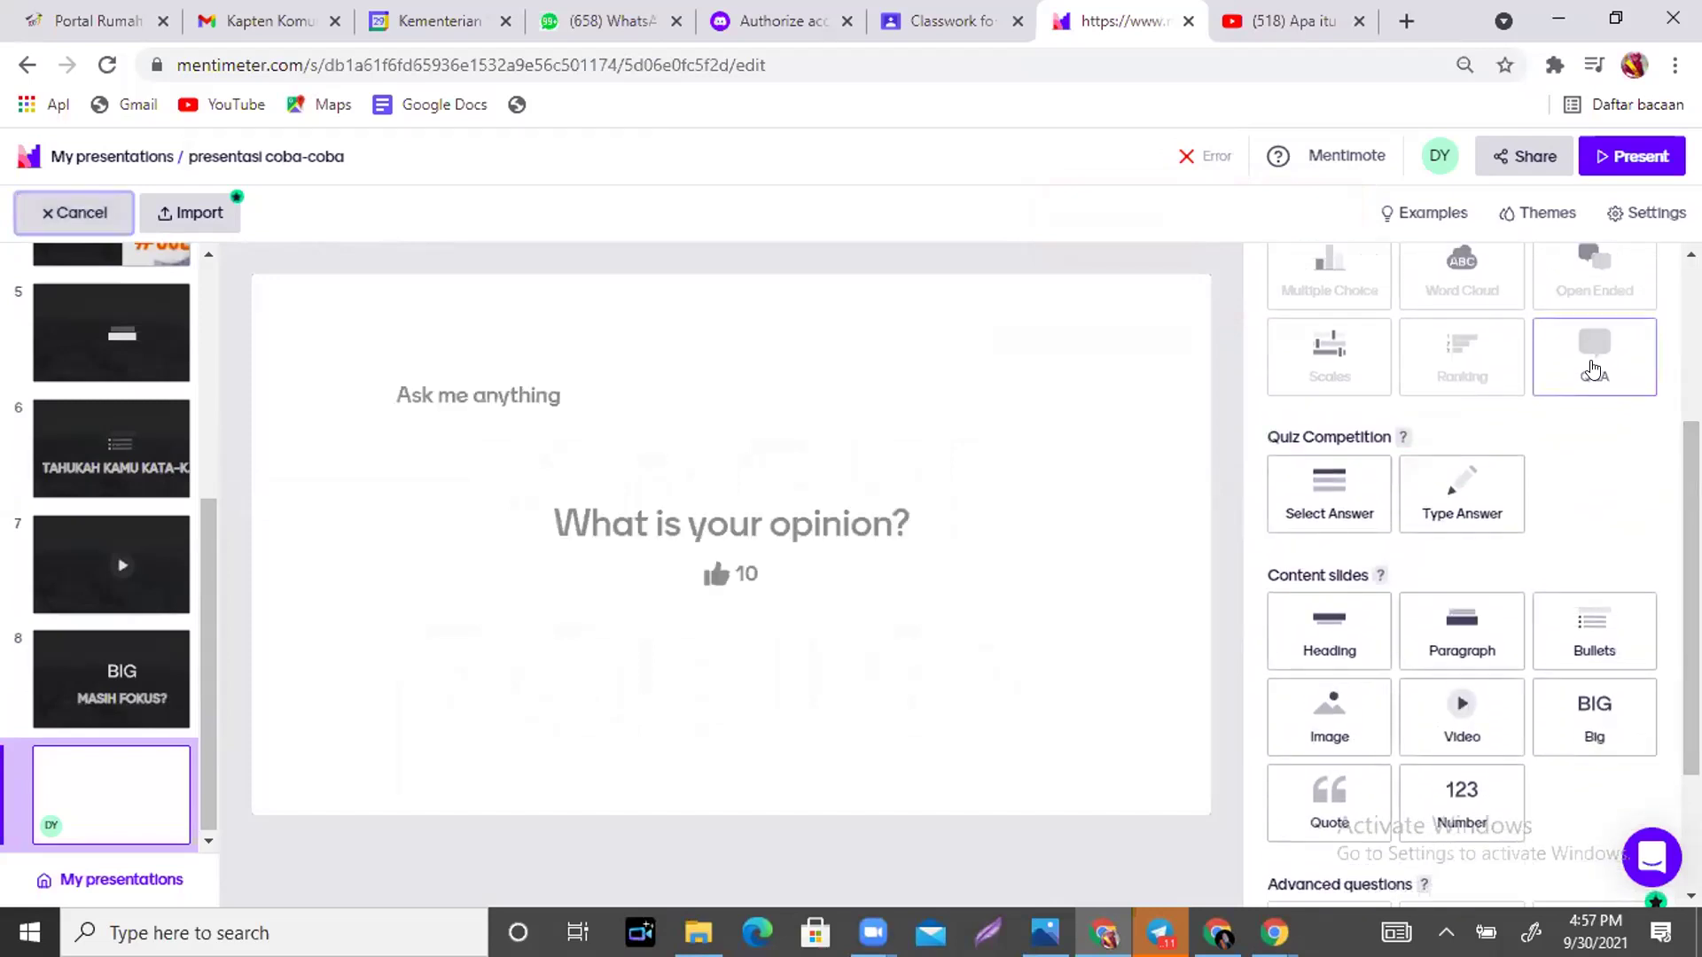
left_click(1594, 370)
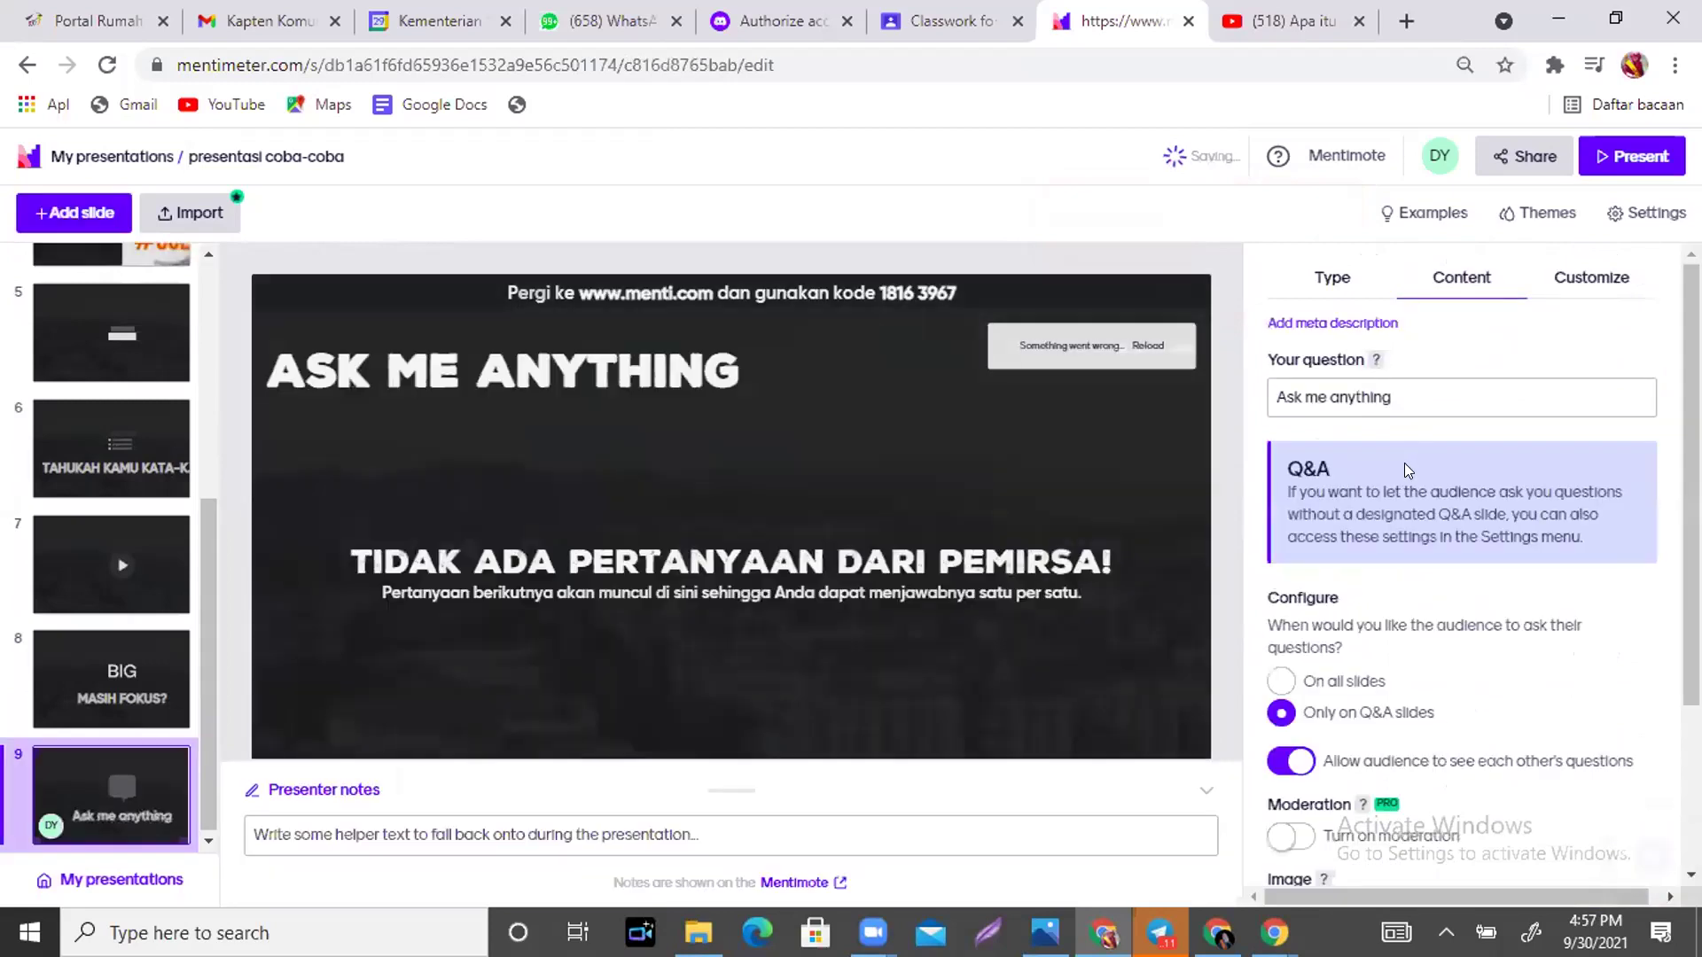
Set the question of the Q&A slide to "BERIKAN PENDAPAT KALIAN TENTANG VIDEO TERSEBUT!".
left_click(1409, 397)
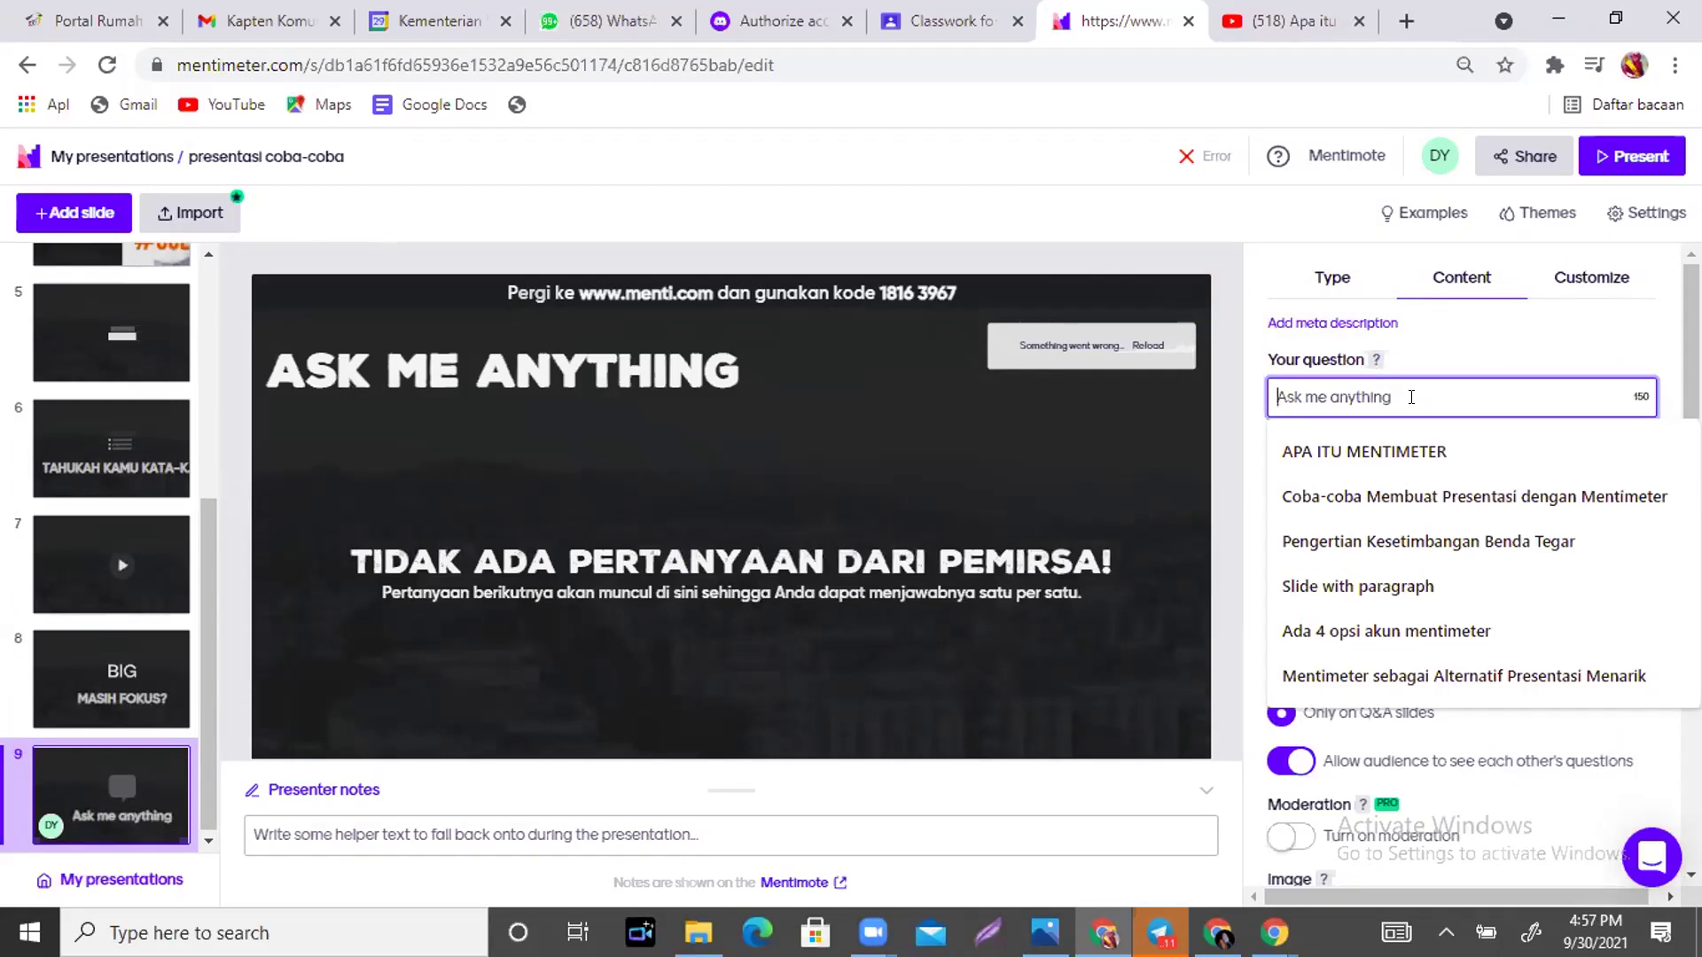
type("S")
key("BackSpace")
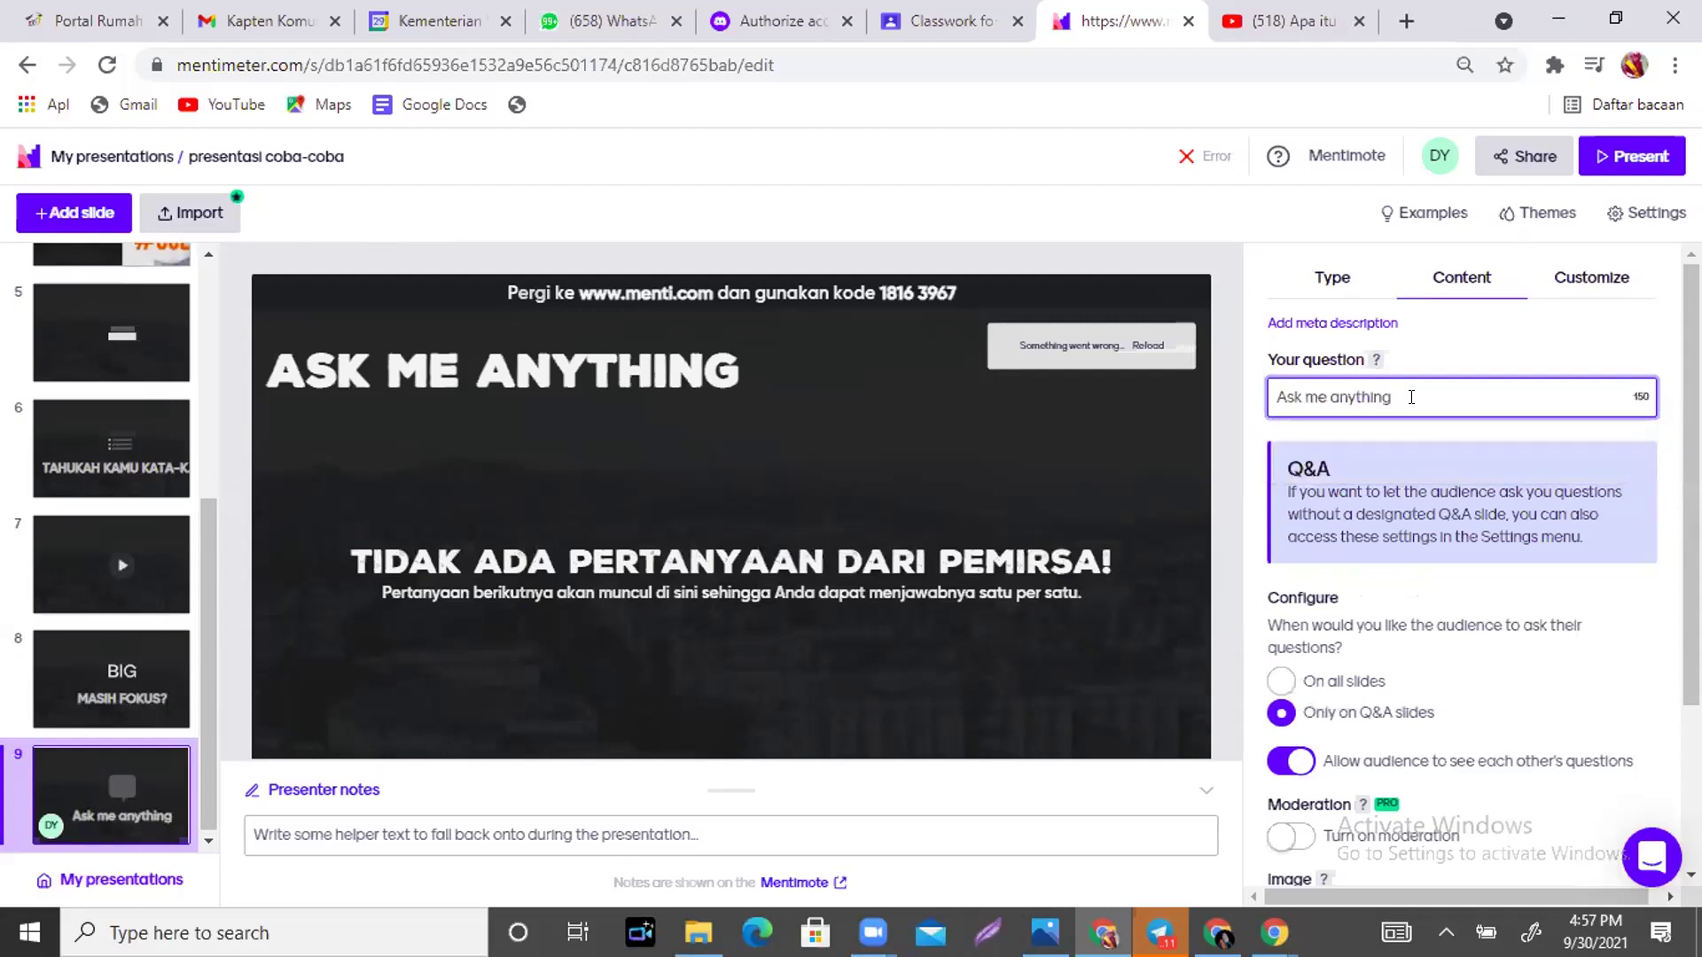
type("BERIKAN ")
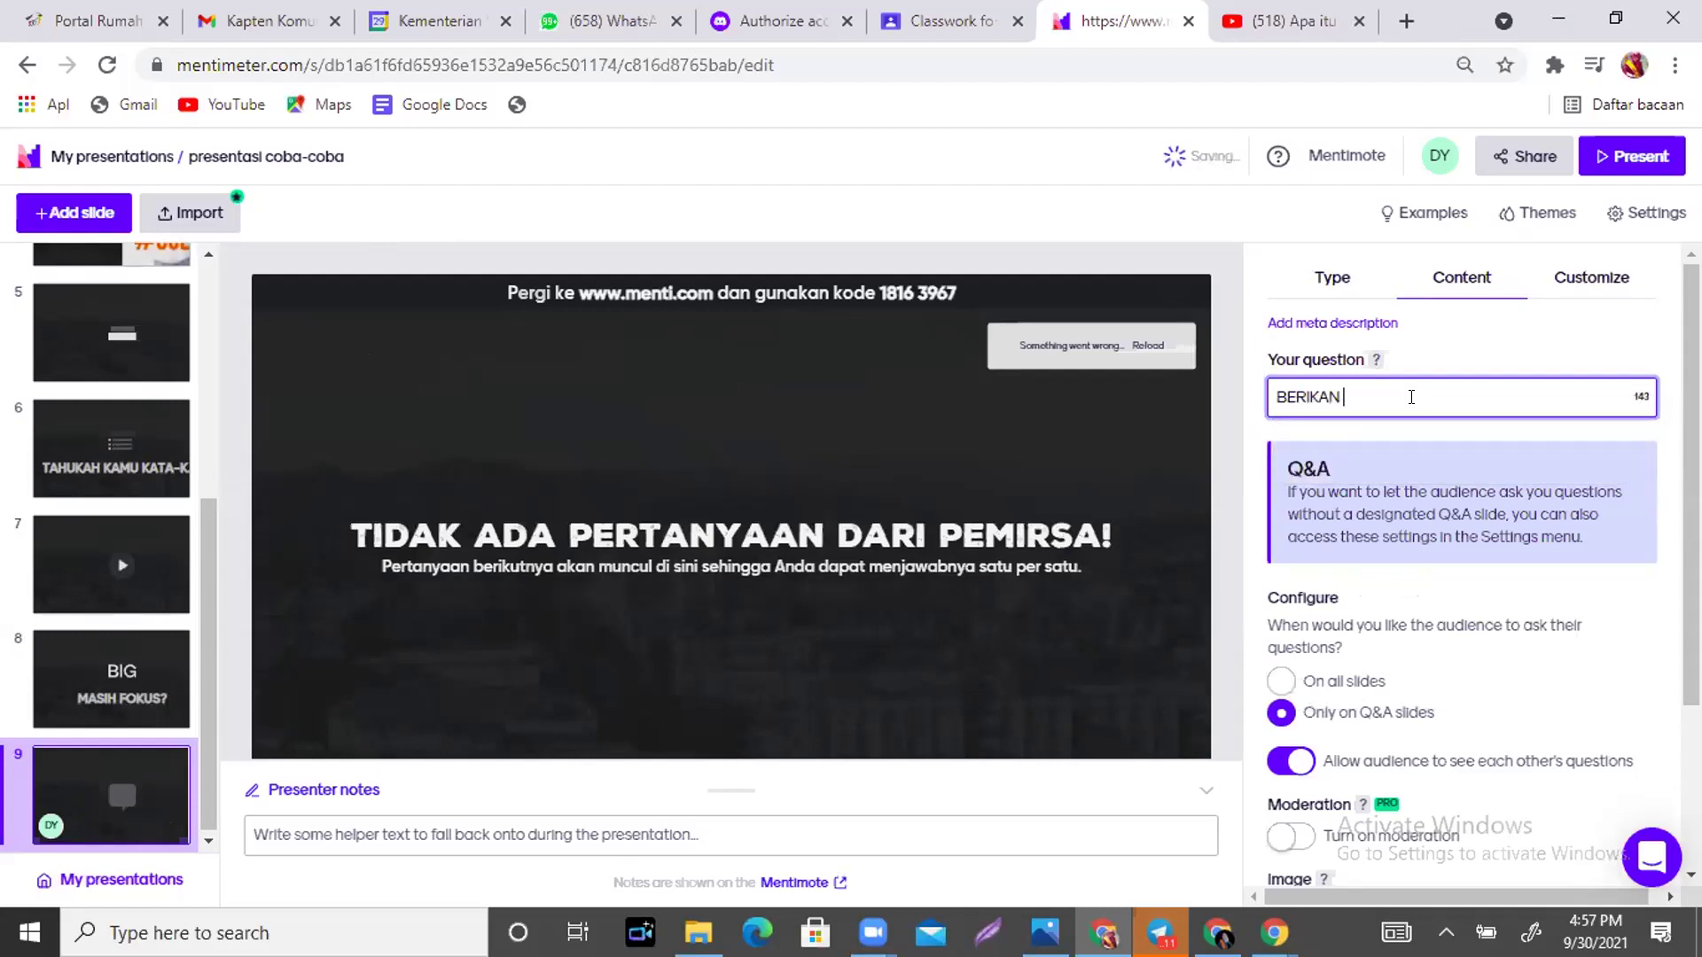
type("PENDAT KAL")
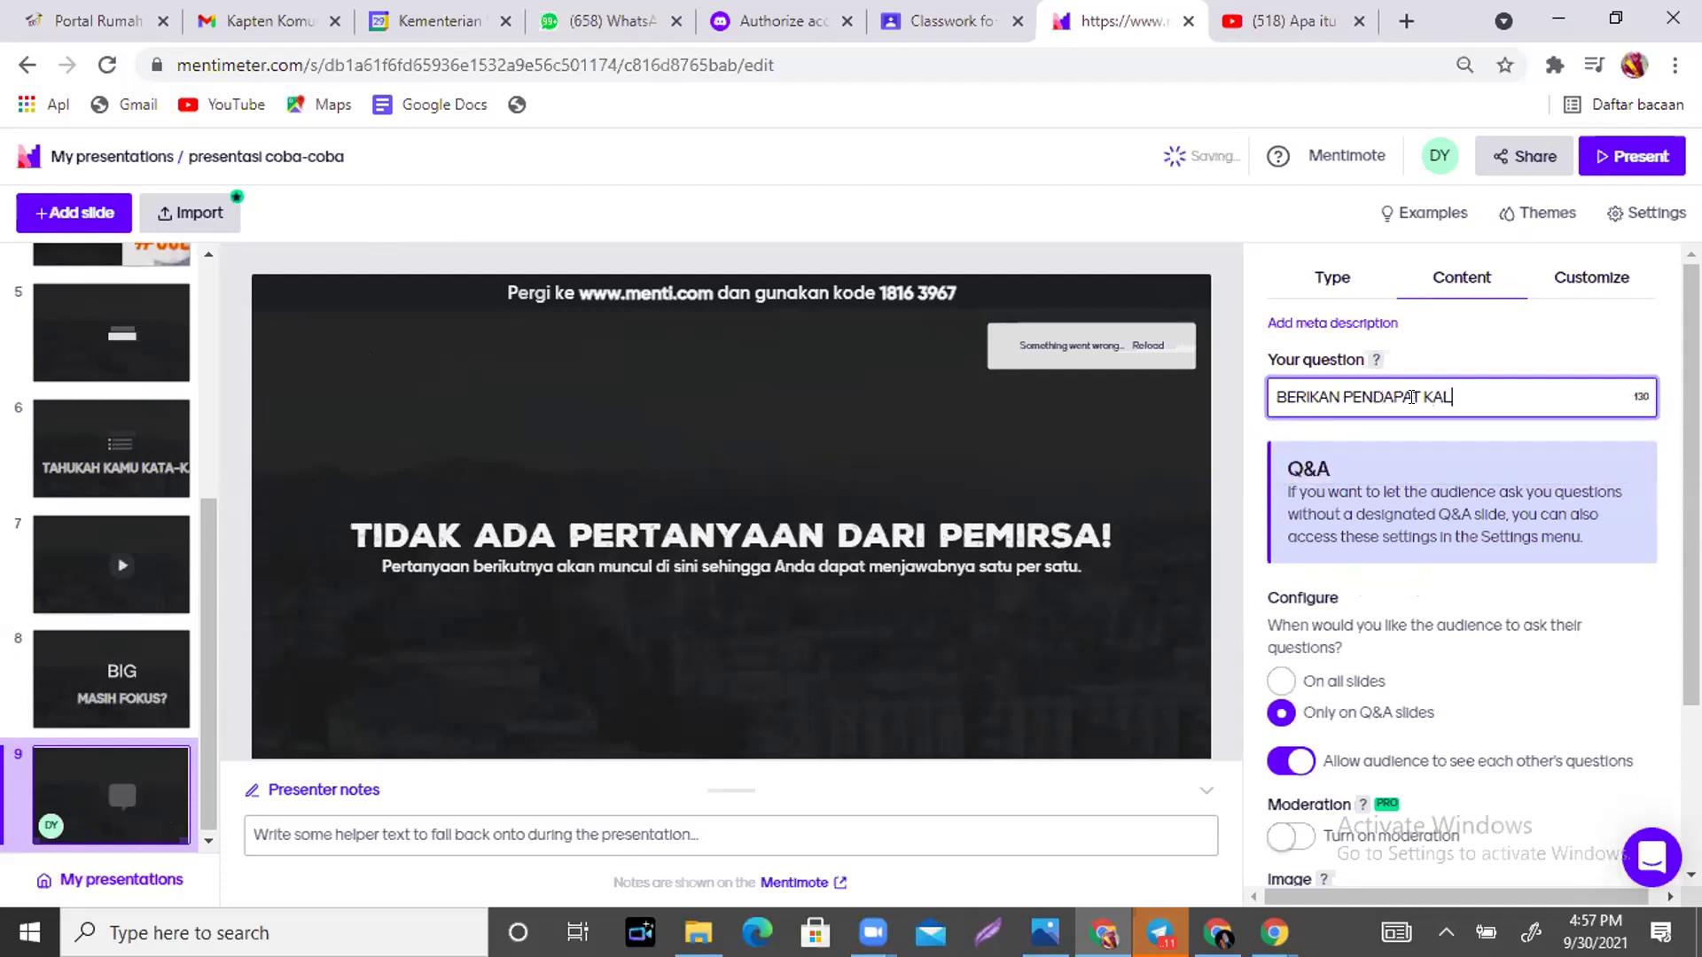
type("IAN  TENTANG ")
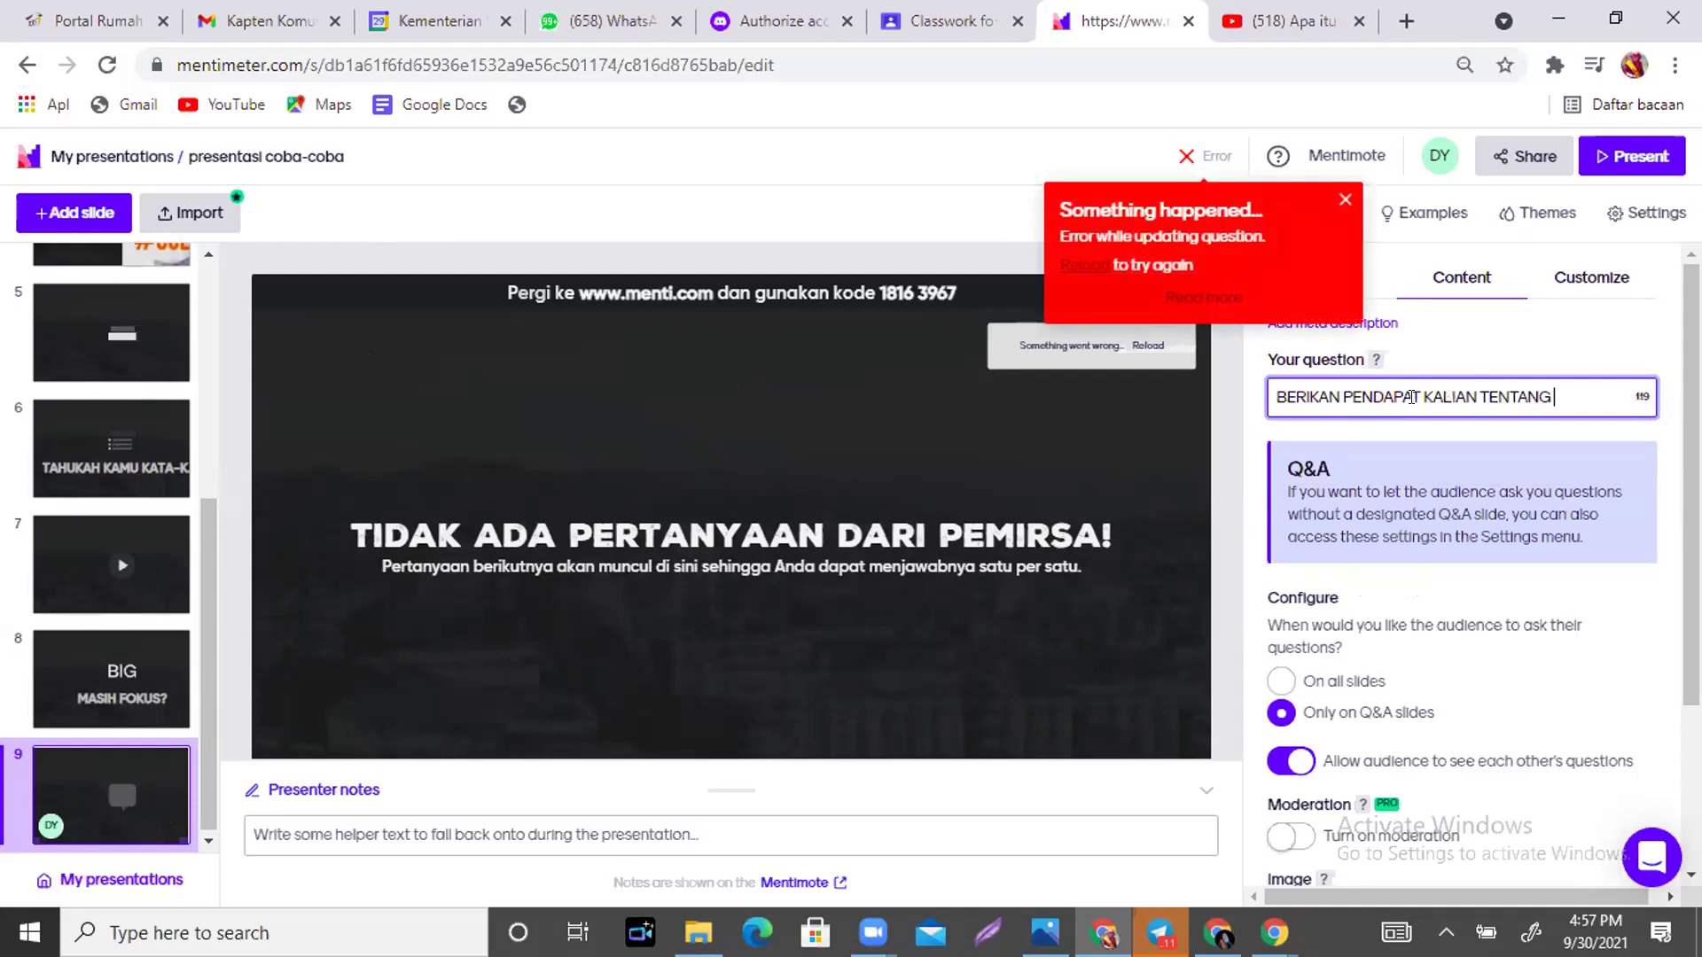
type("VIDEO TERS")
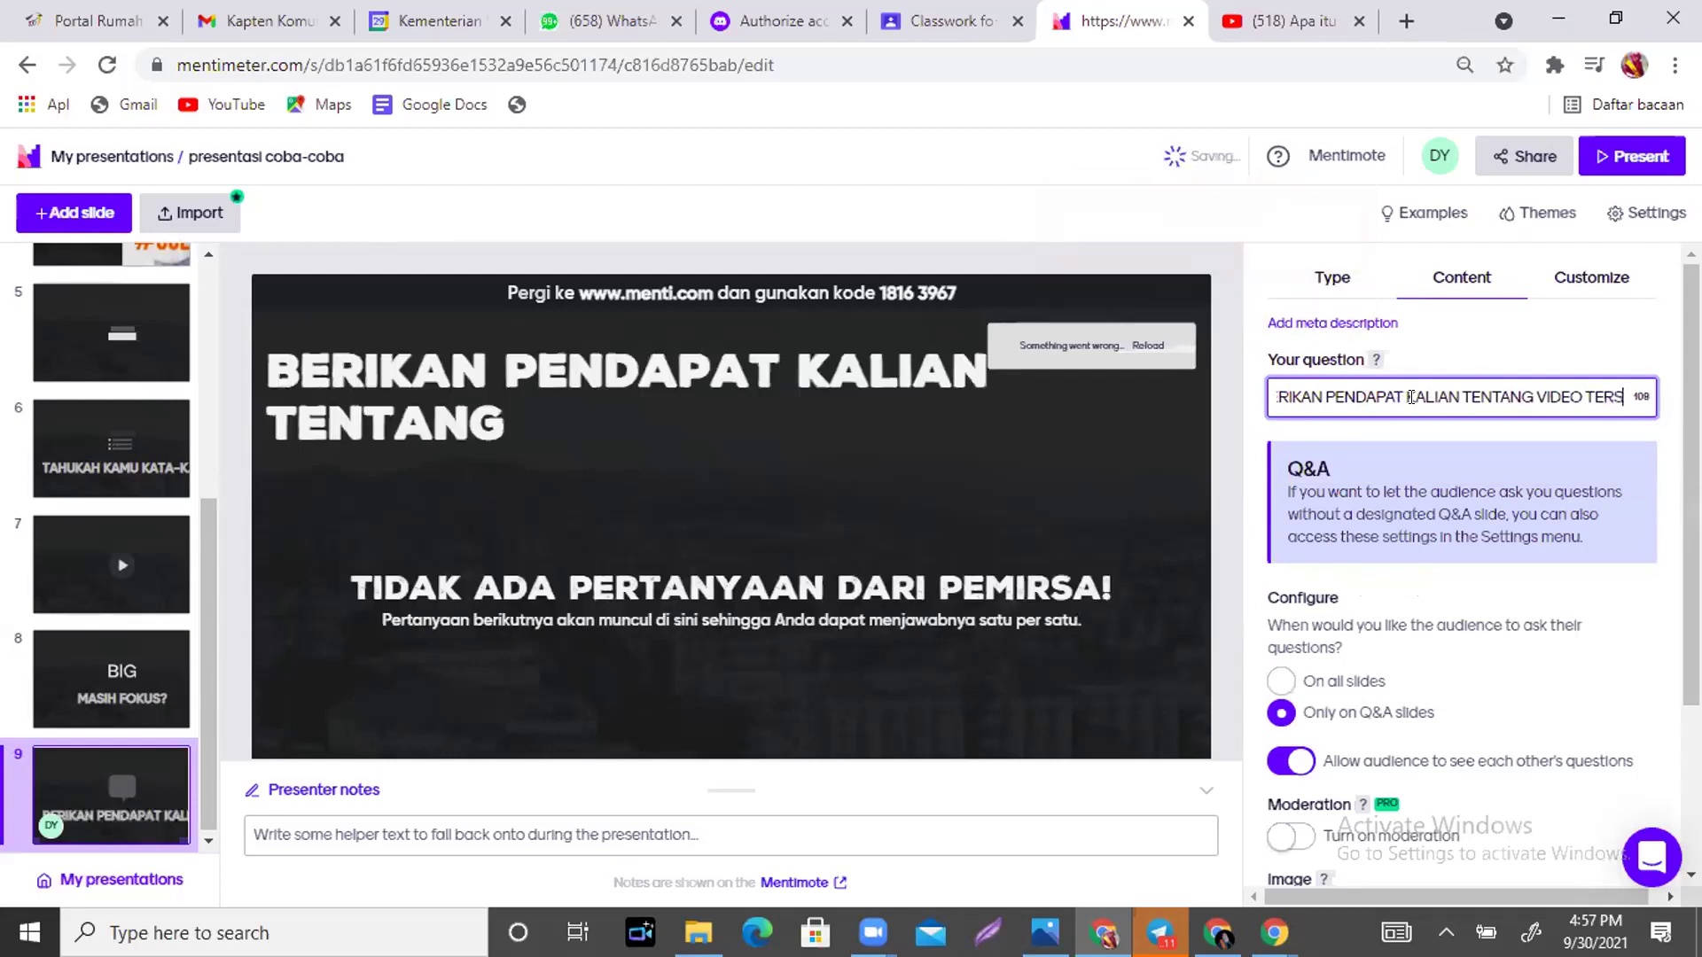
type("EBUT ")
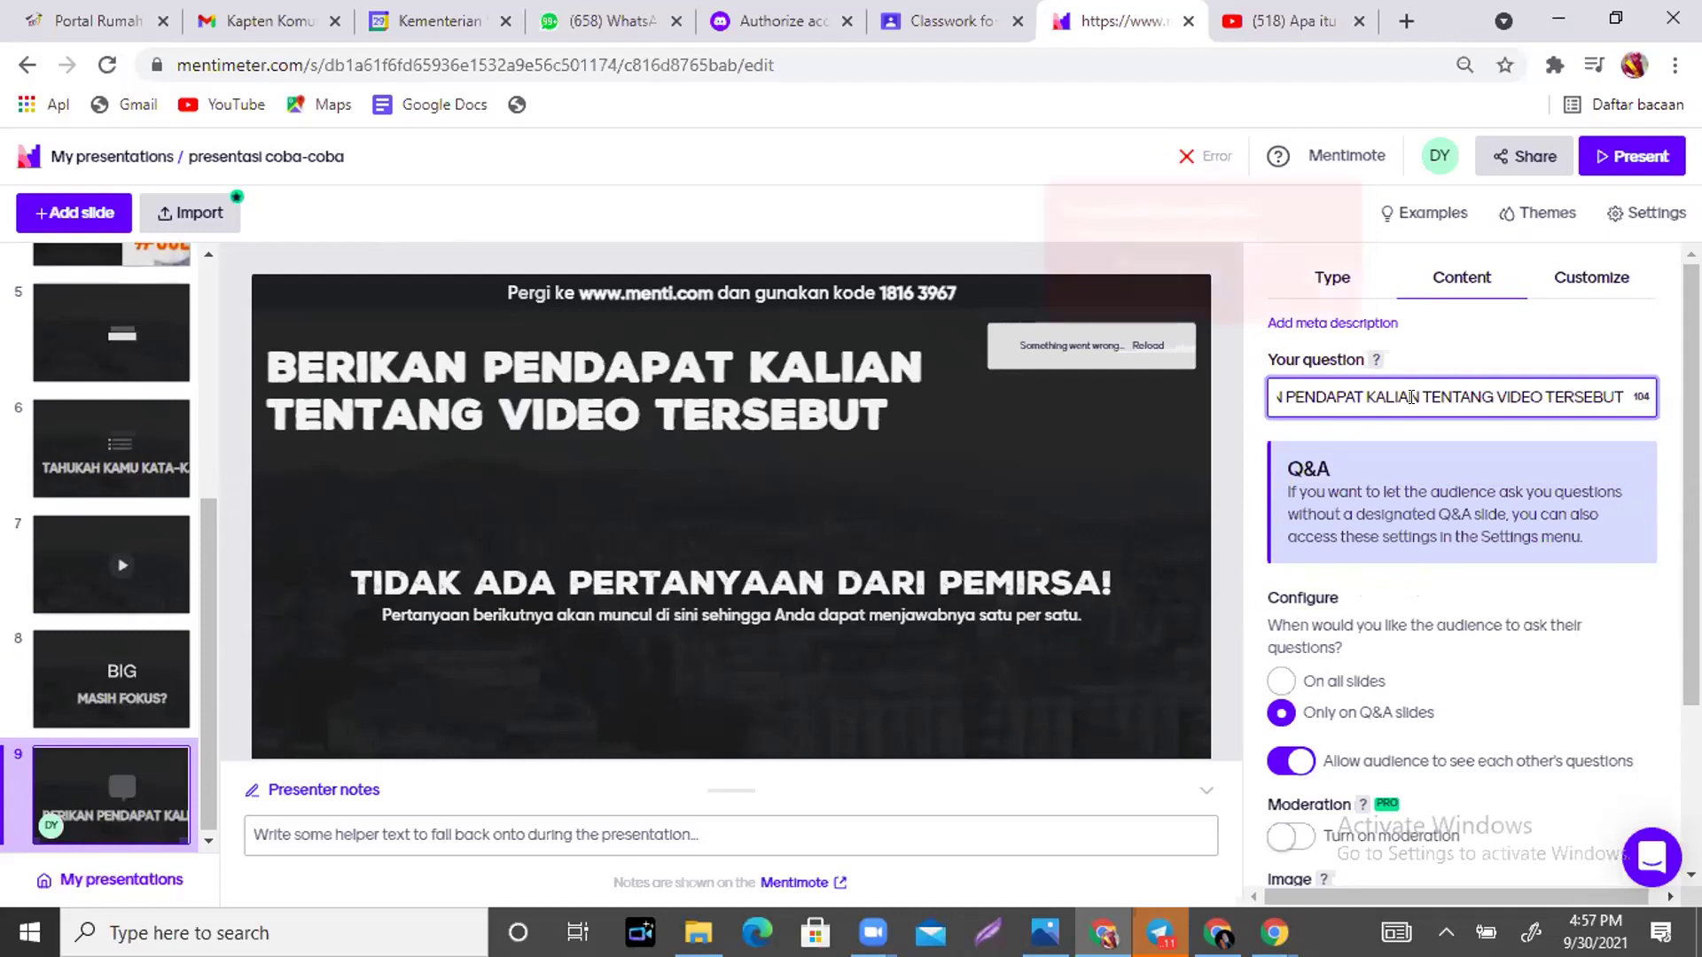
type("!")
scroll(1410, 396, "down", 2)
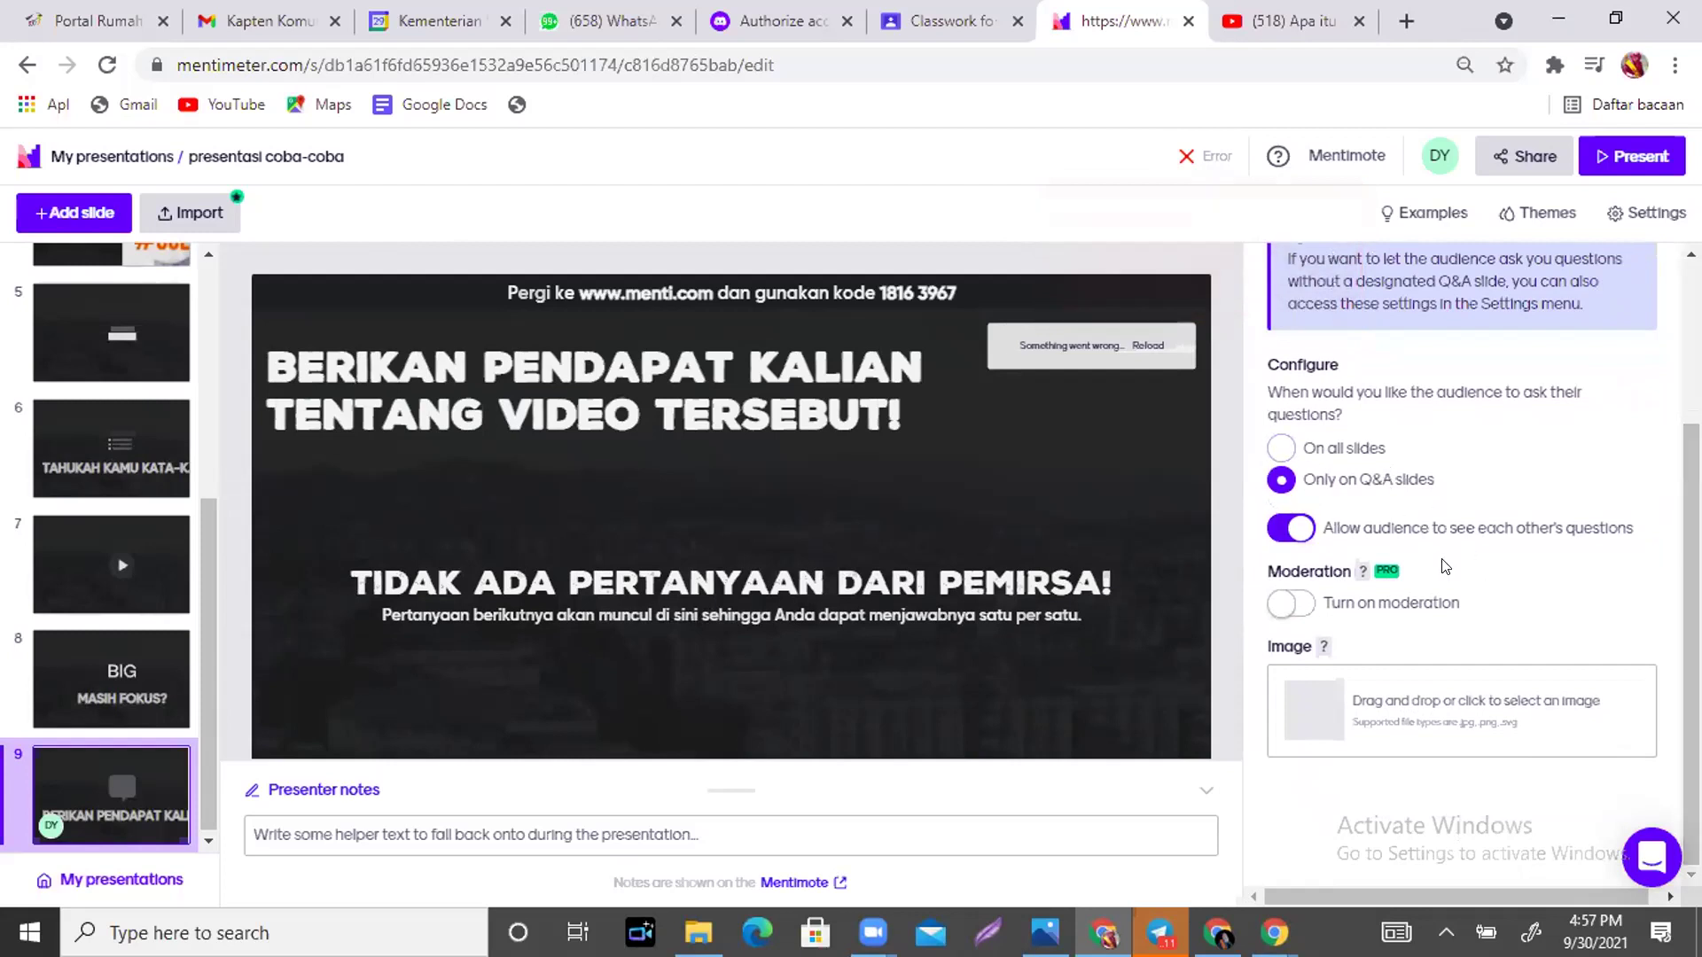
Add a new Number slide after the Q&A slide.
left_click(35, 202)
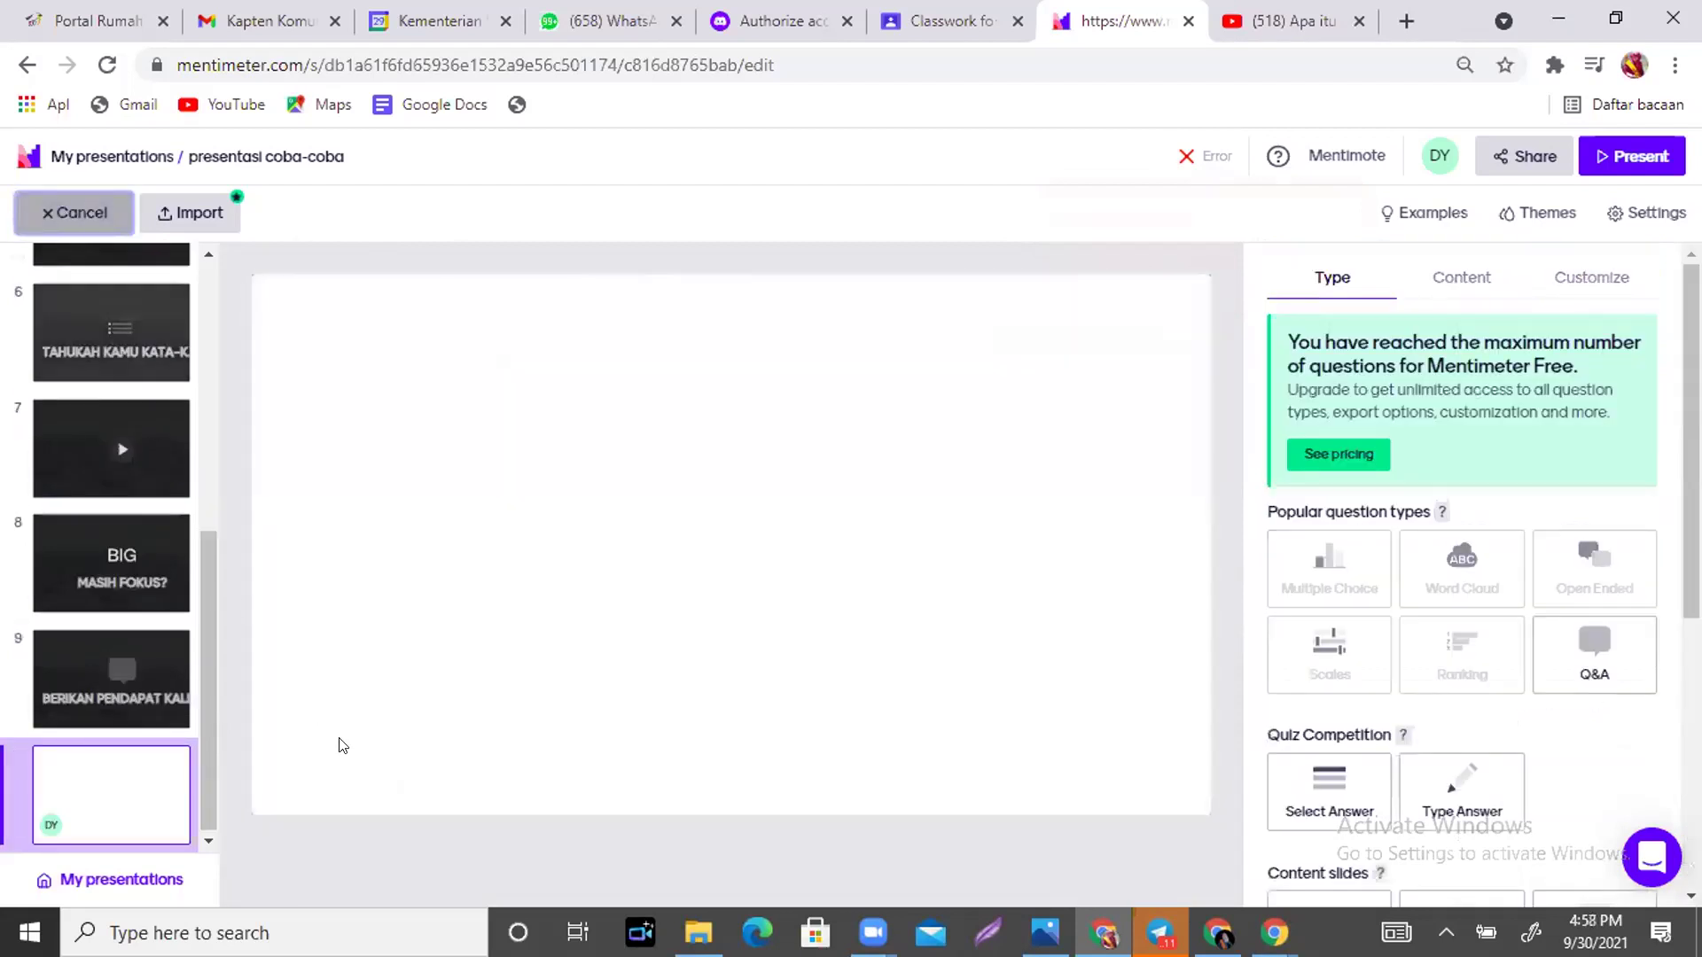
scroll(1454, 572, "down", 3)
scroll(1463, 576, "down", 2)
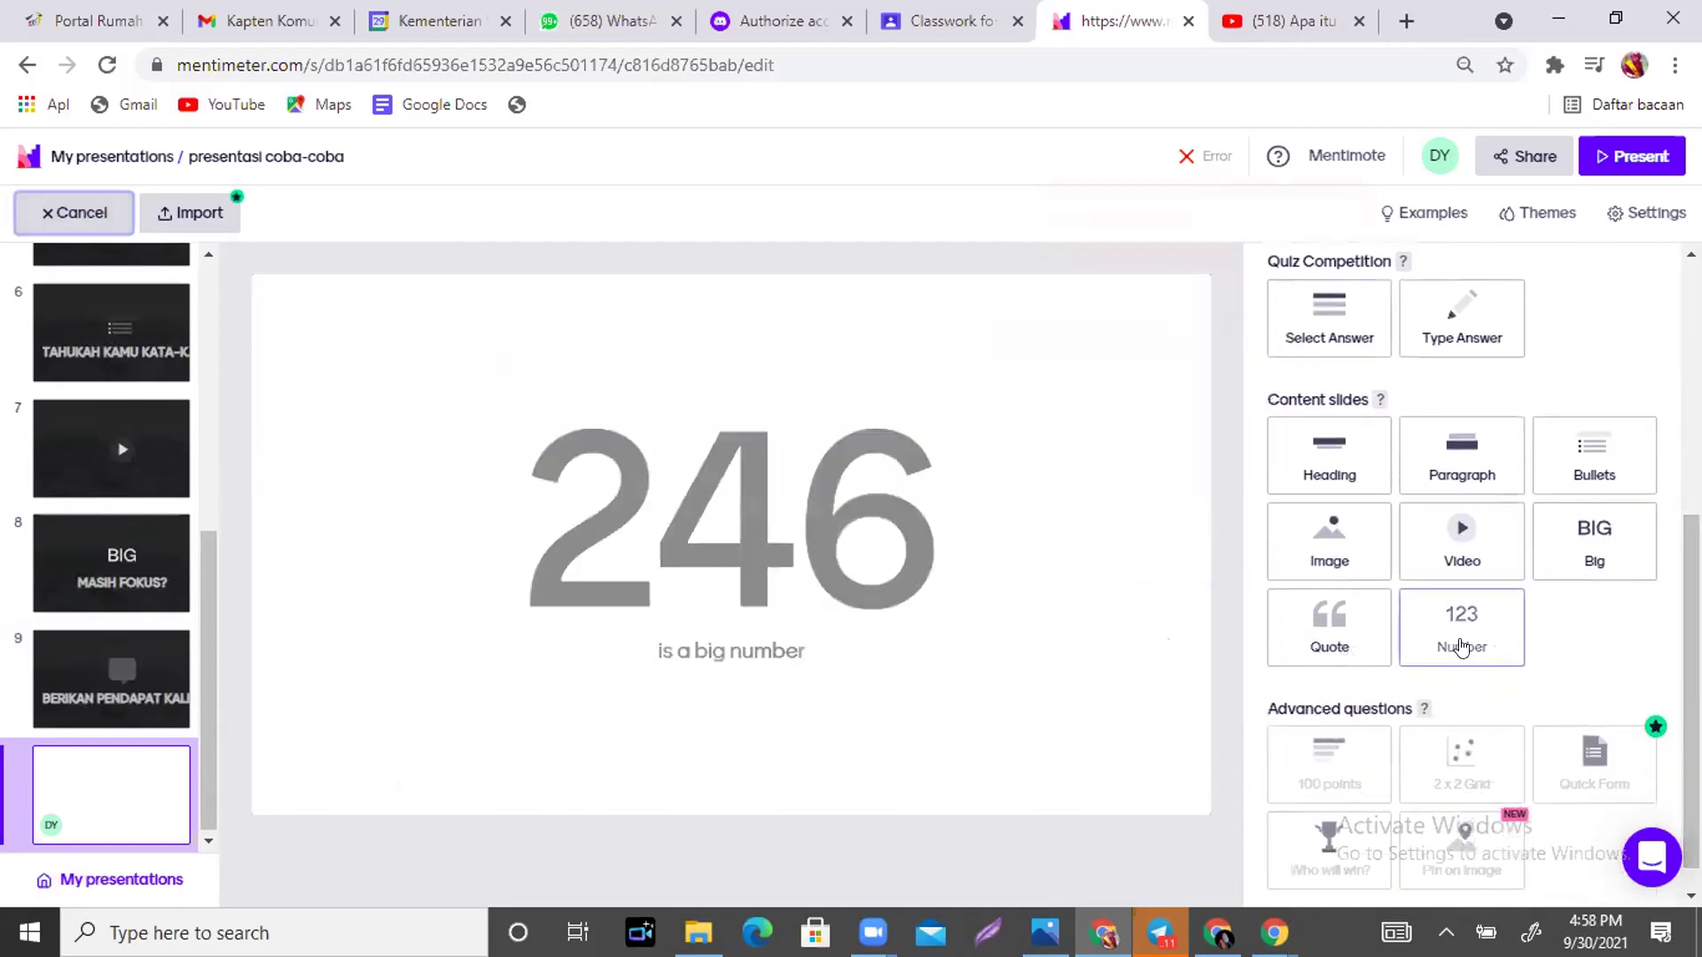
left_click(1460, 646)
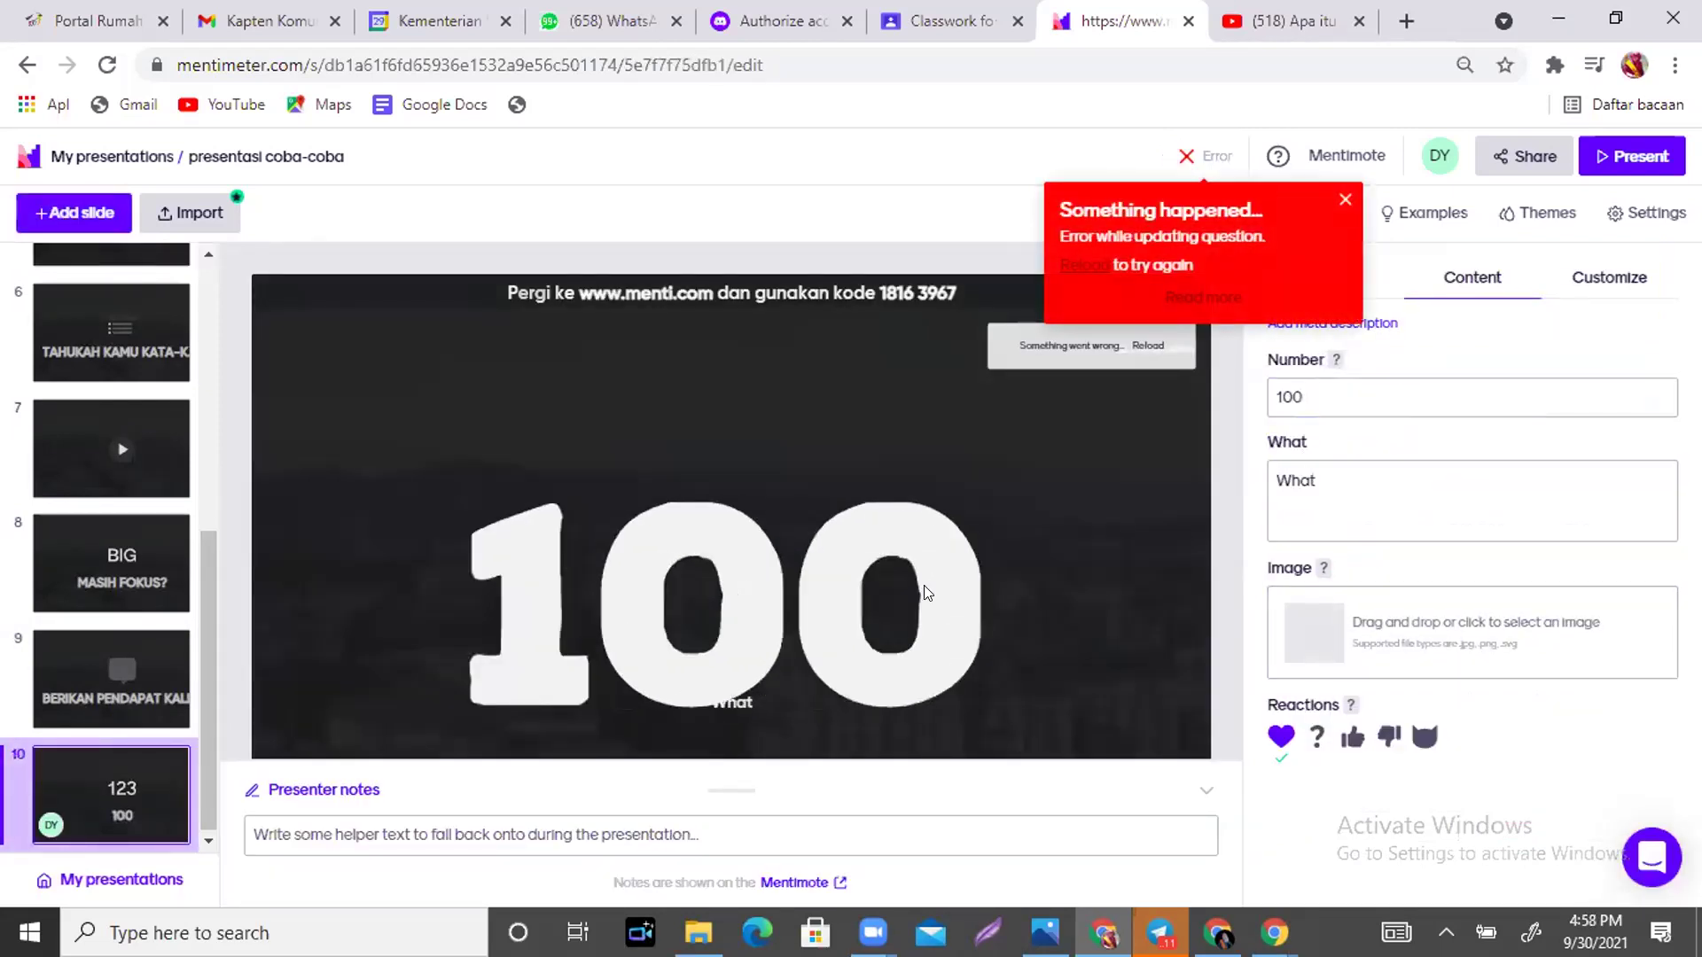
Describe the number on slide 10 as "jawab pertanyaan ibu" and set the number to 10.
left_click(1312, 471)
type("JAW")
key("BackSpace")
key("BackSpace")
key("BackSpace")
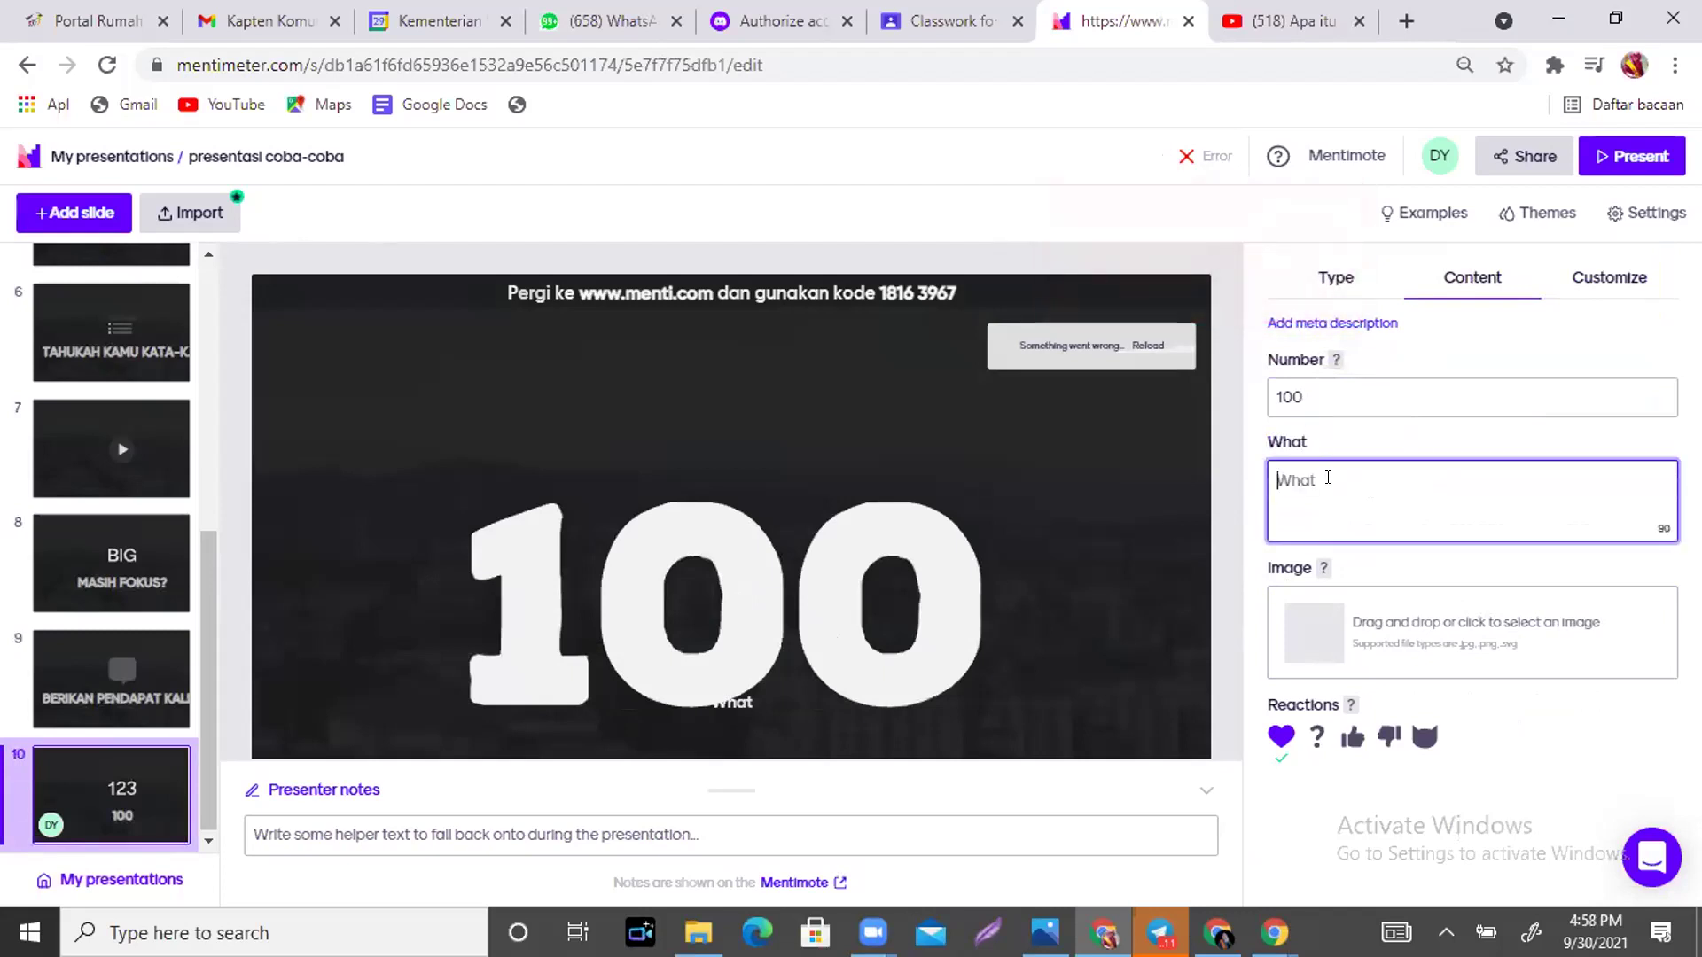
type("jawab pertanyaan")
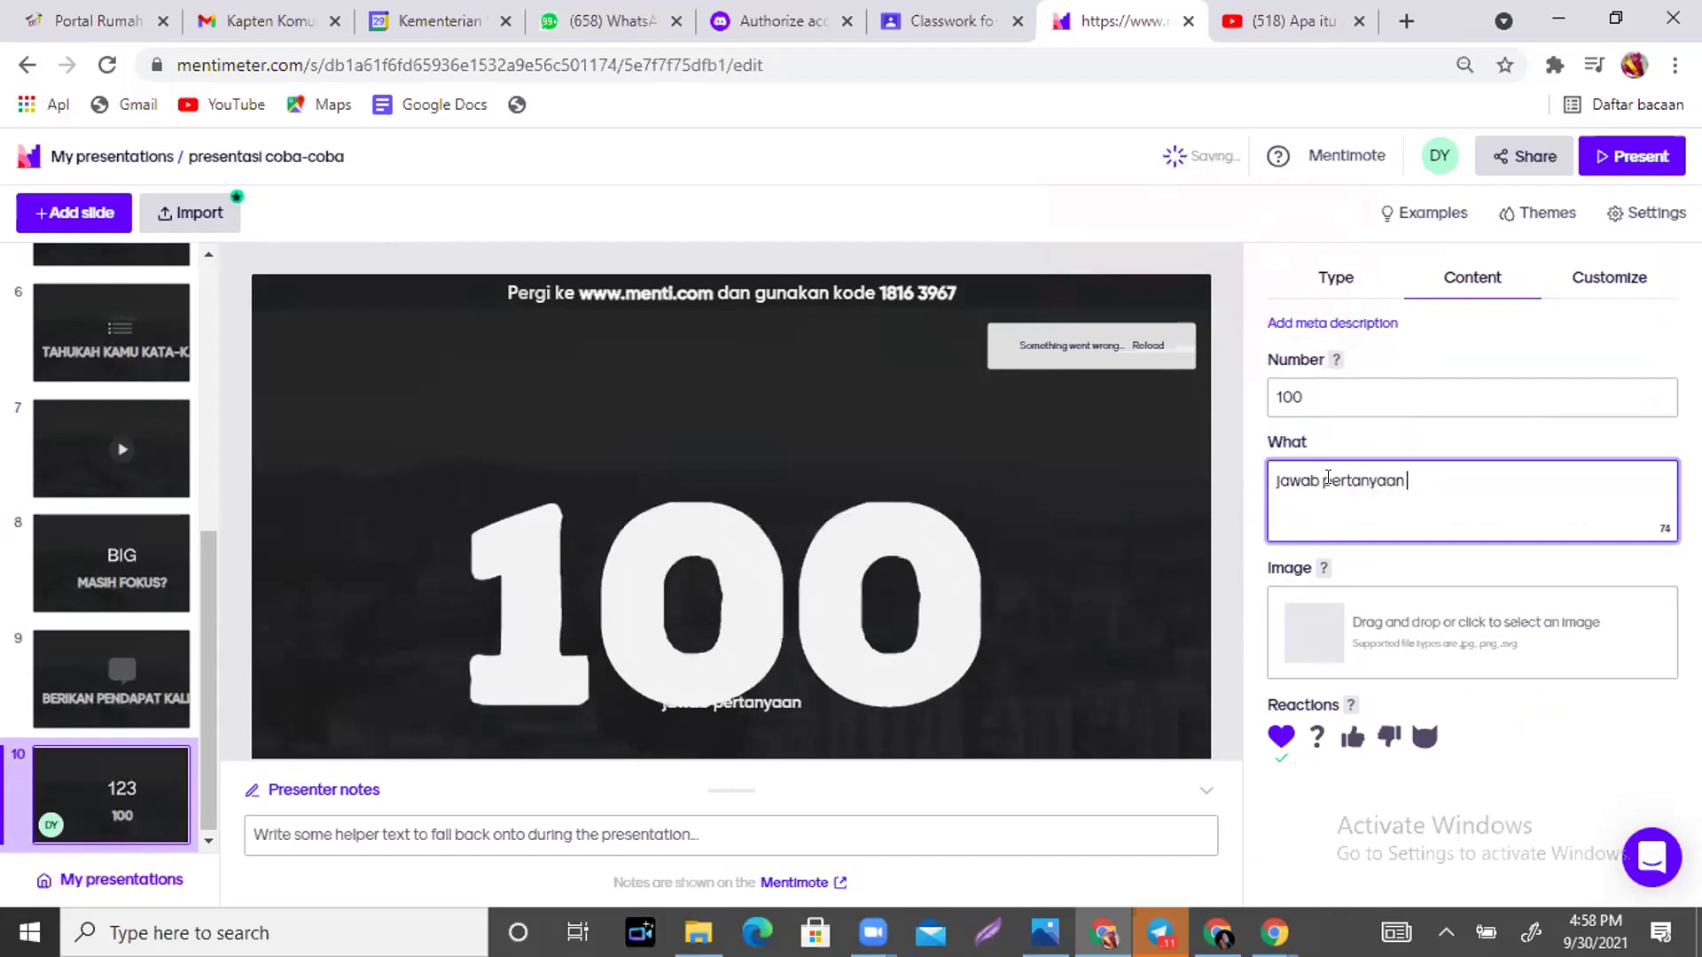
type(" ibu")
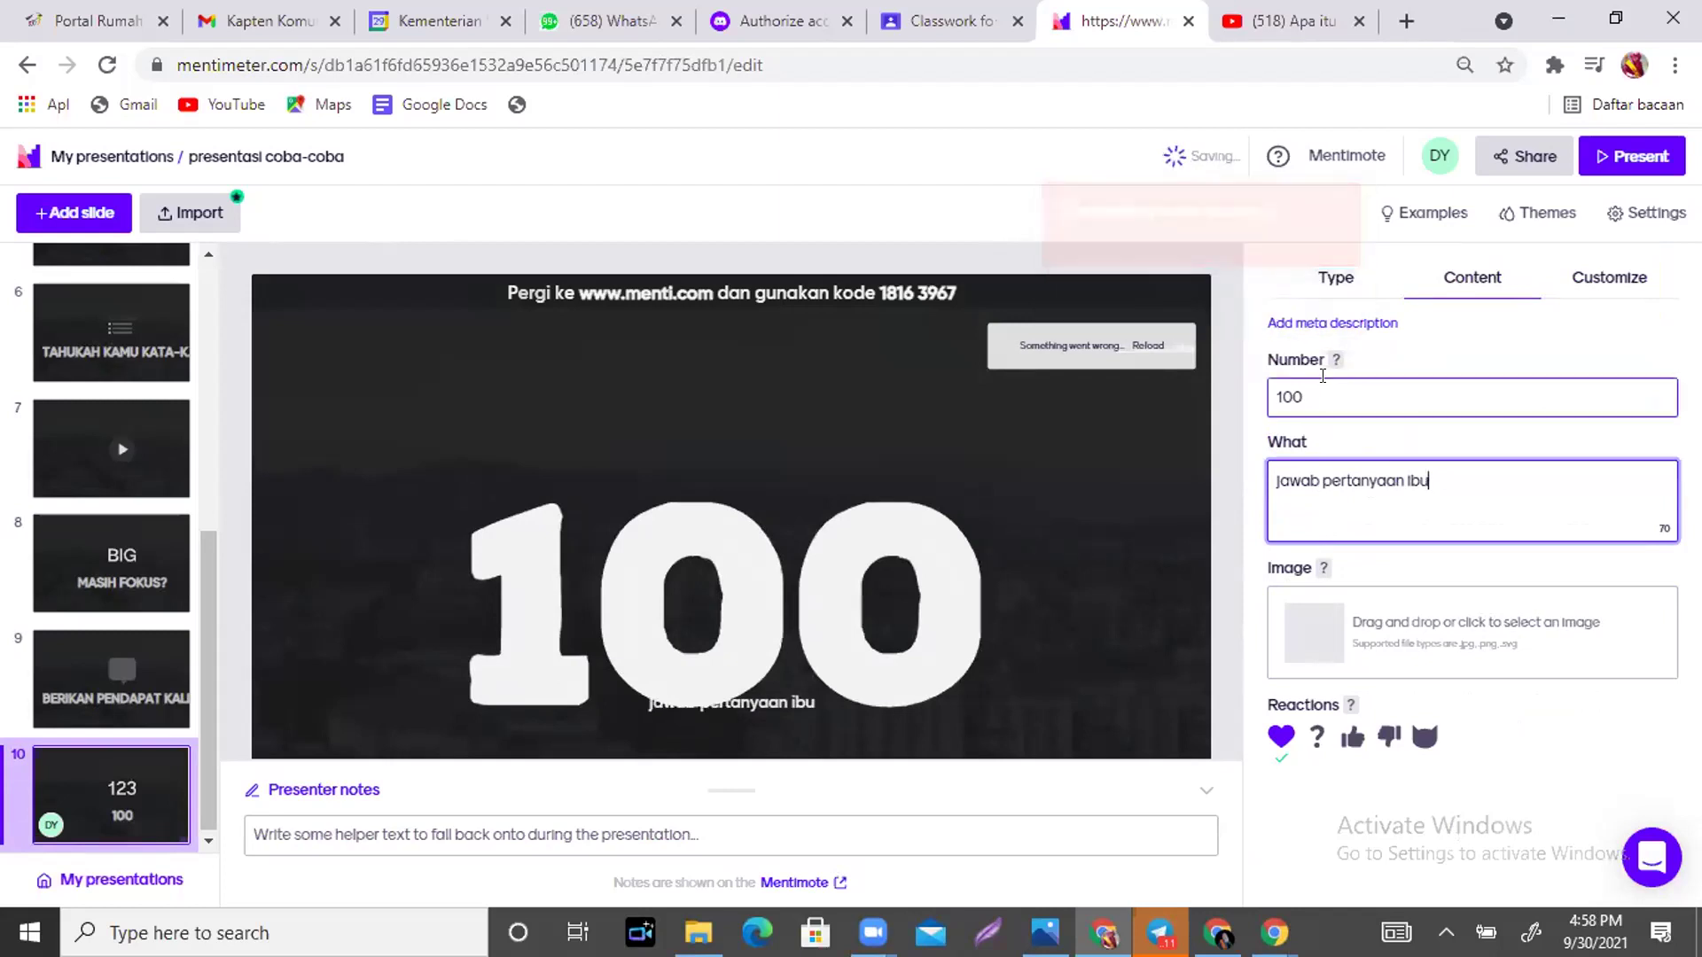
left_click(1313, 393)
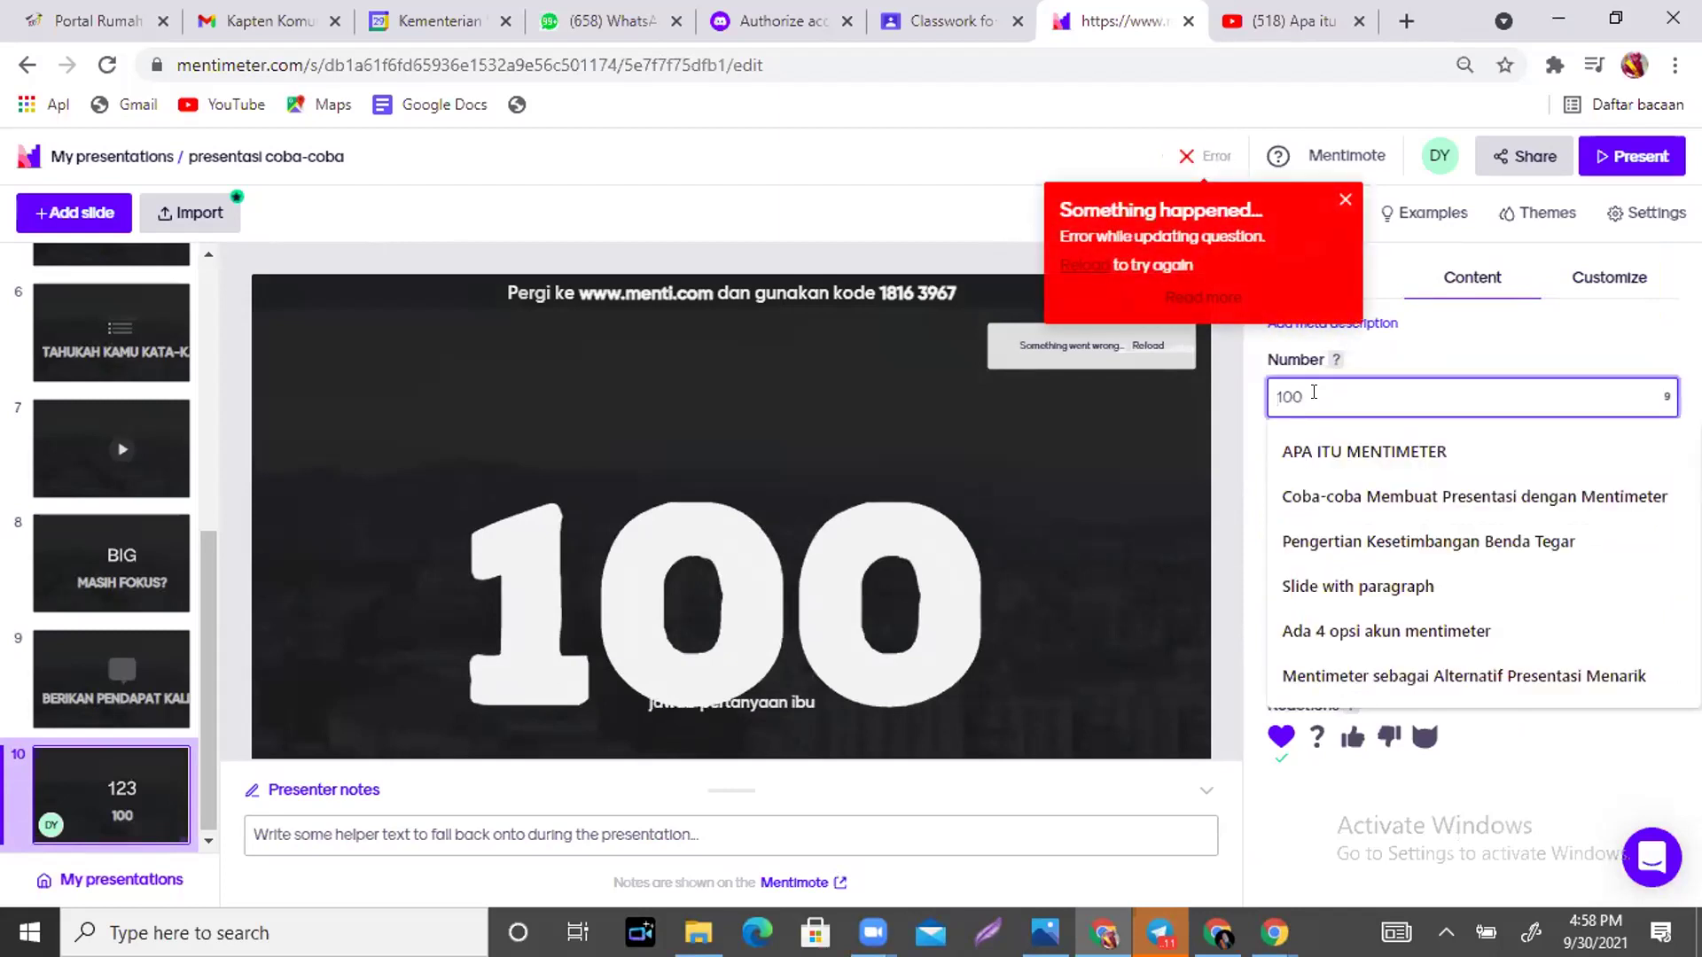
type("10")
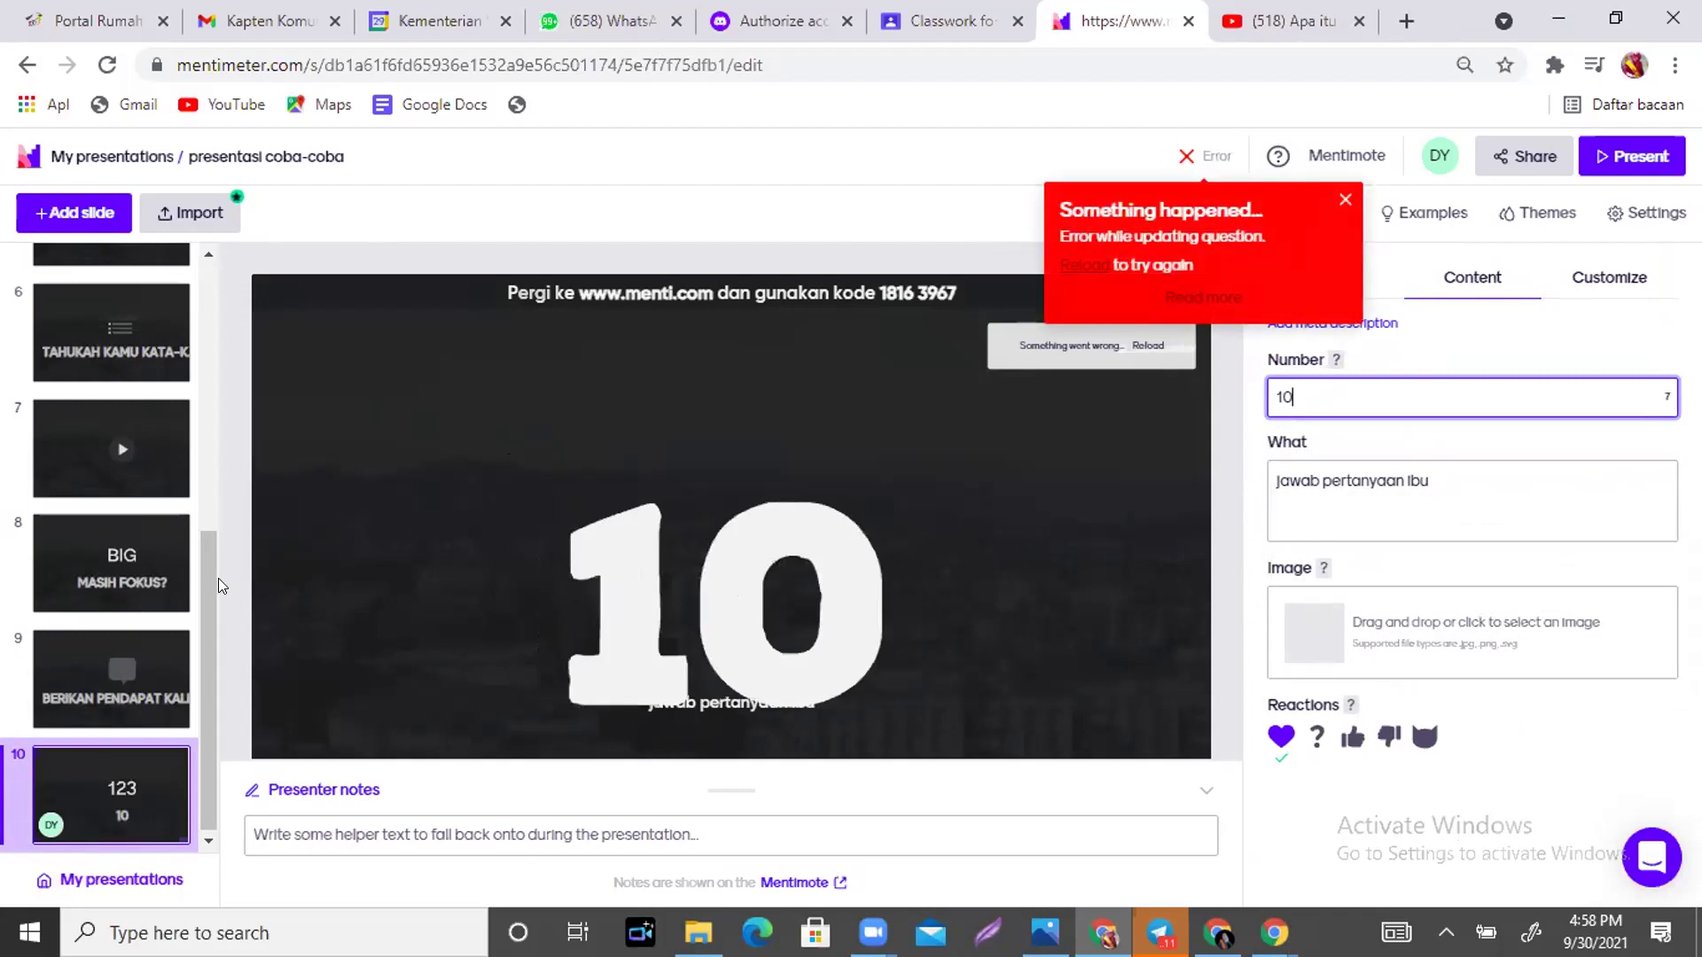
Add a Select Answer quiz slide after the Number slide.
left_click(78, 222)
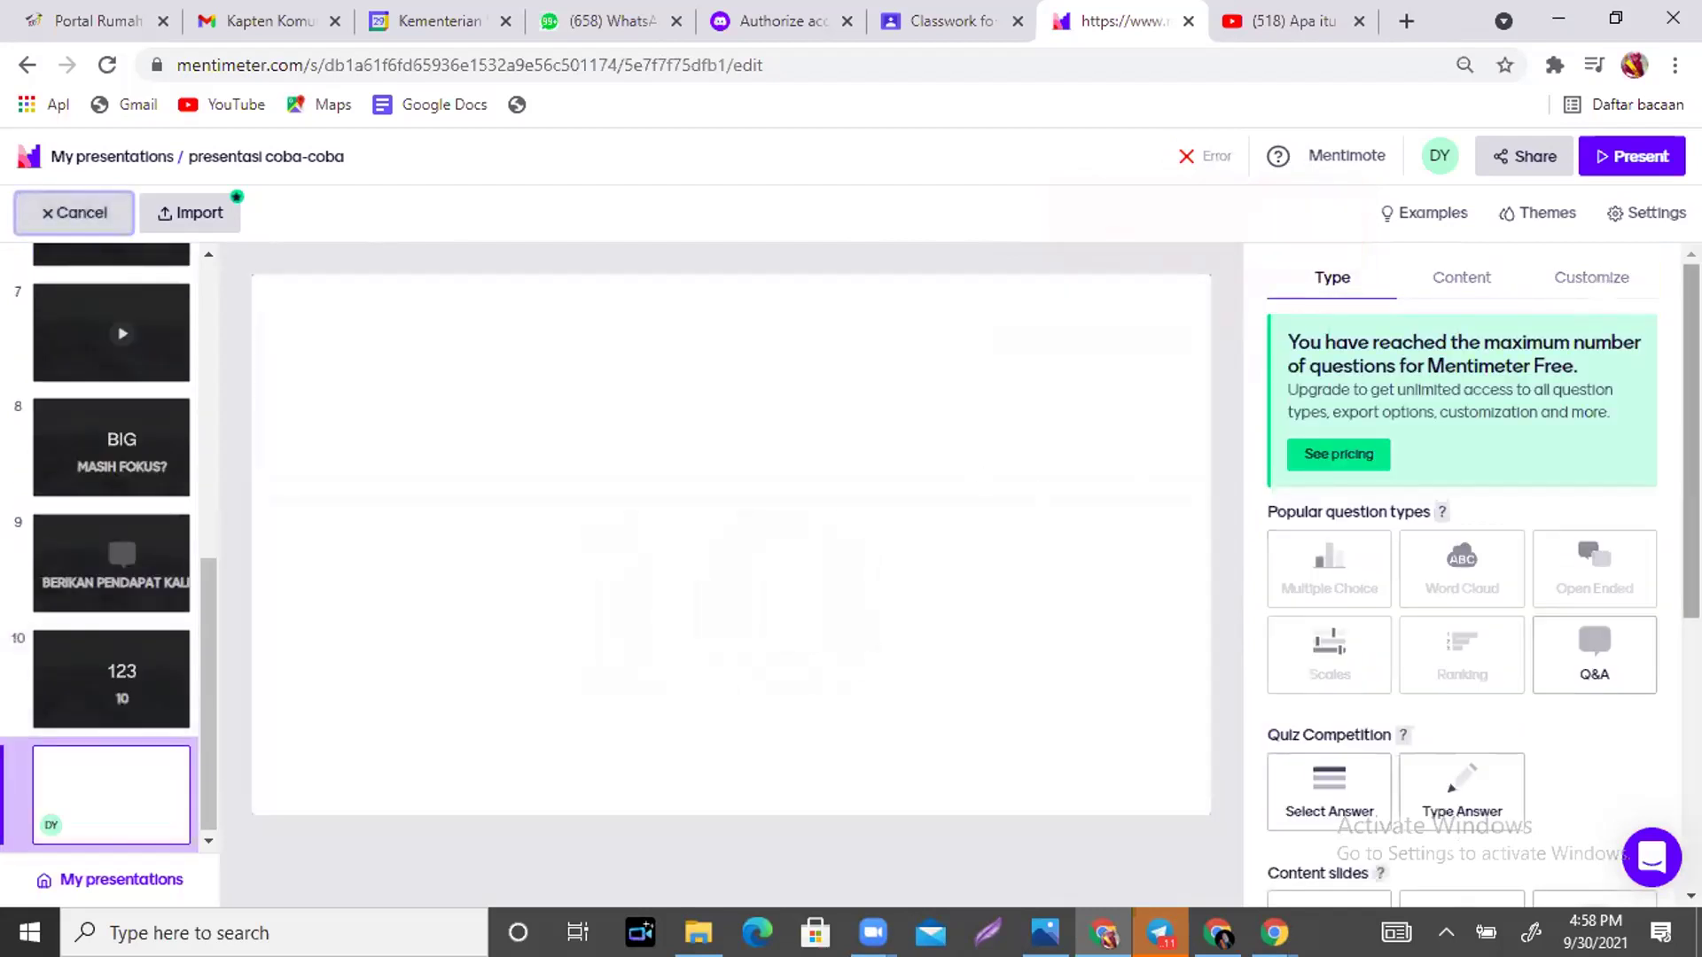
scroll(1462, 576, "down", 5)
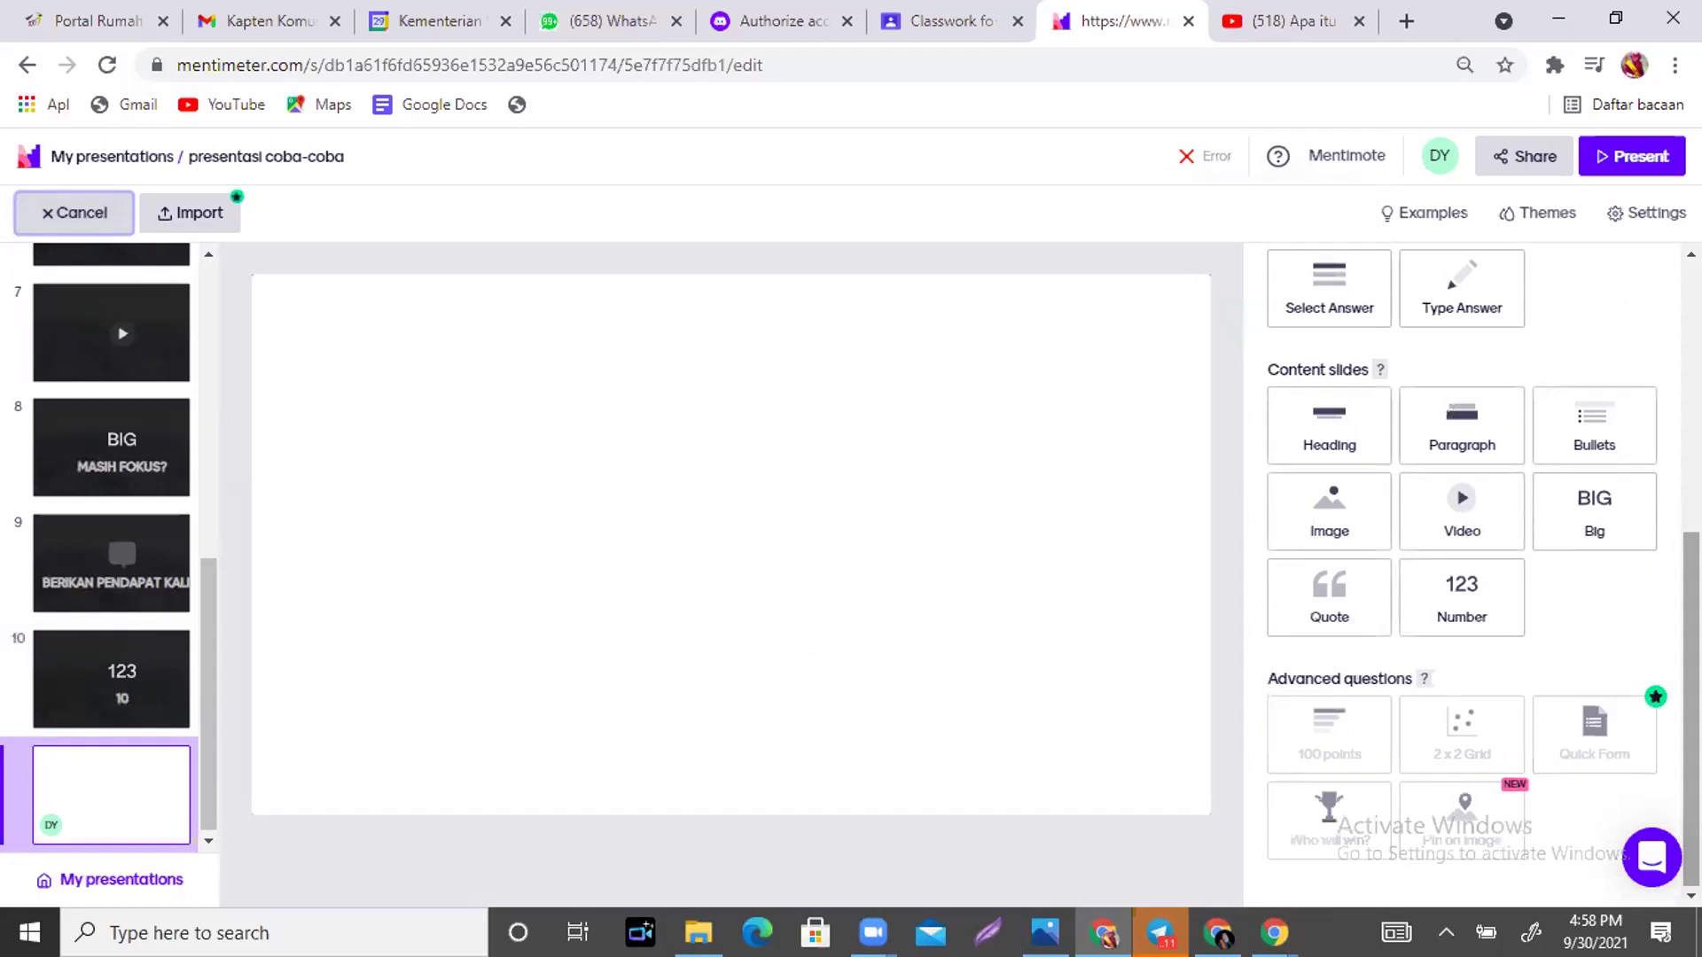
scroll(1325, 374, "up", 1)
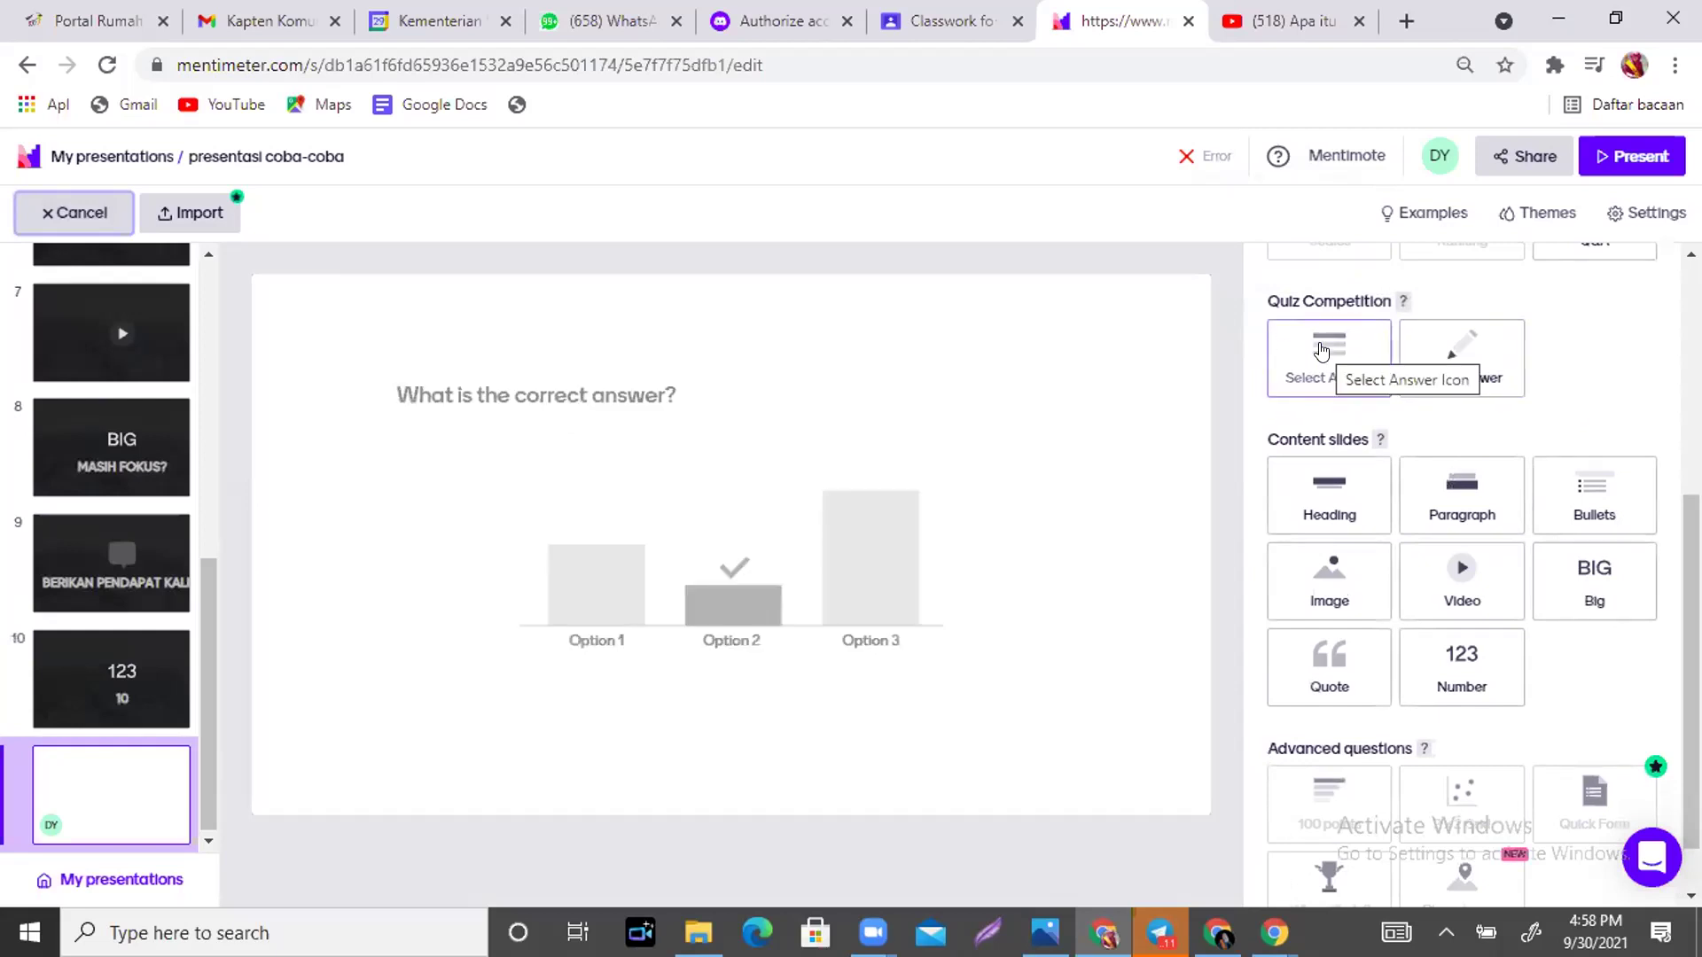
left_click(1322, 351)
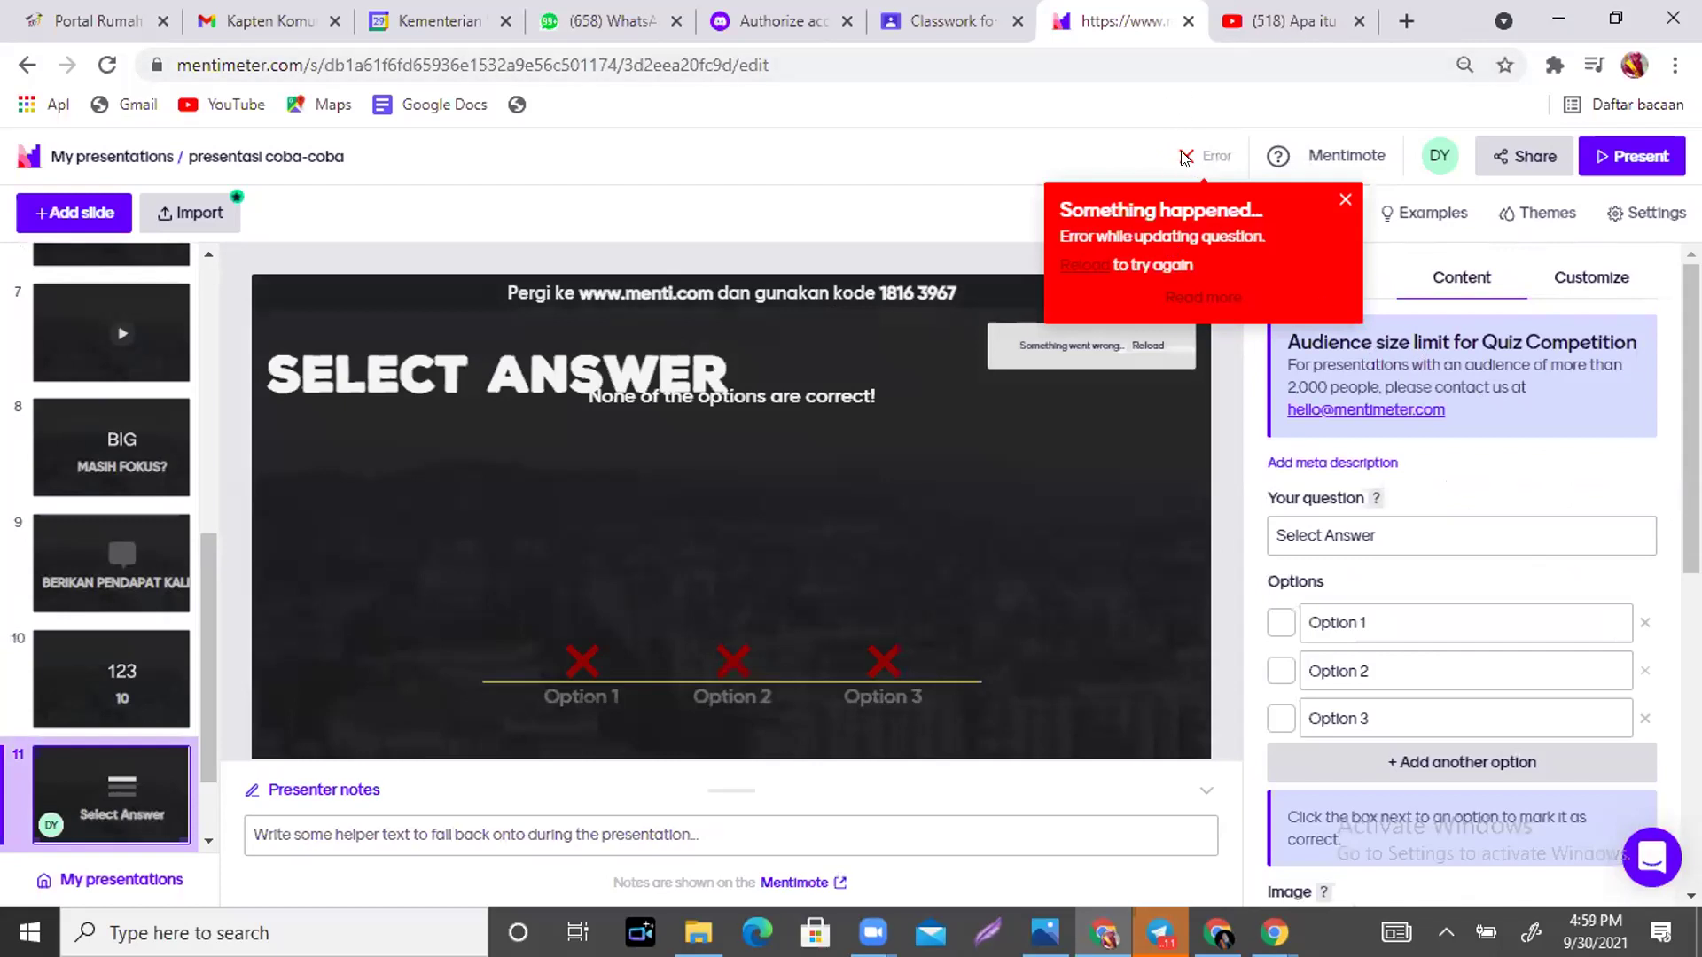
left_click_drag(1277, 282, 1238, 224)
left_click(1166, 244)
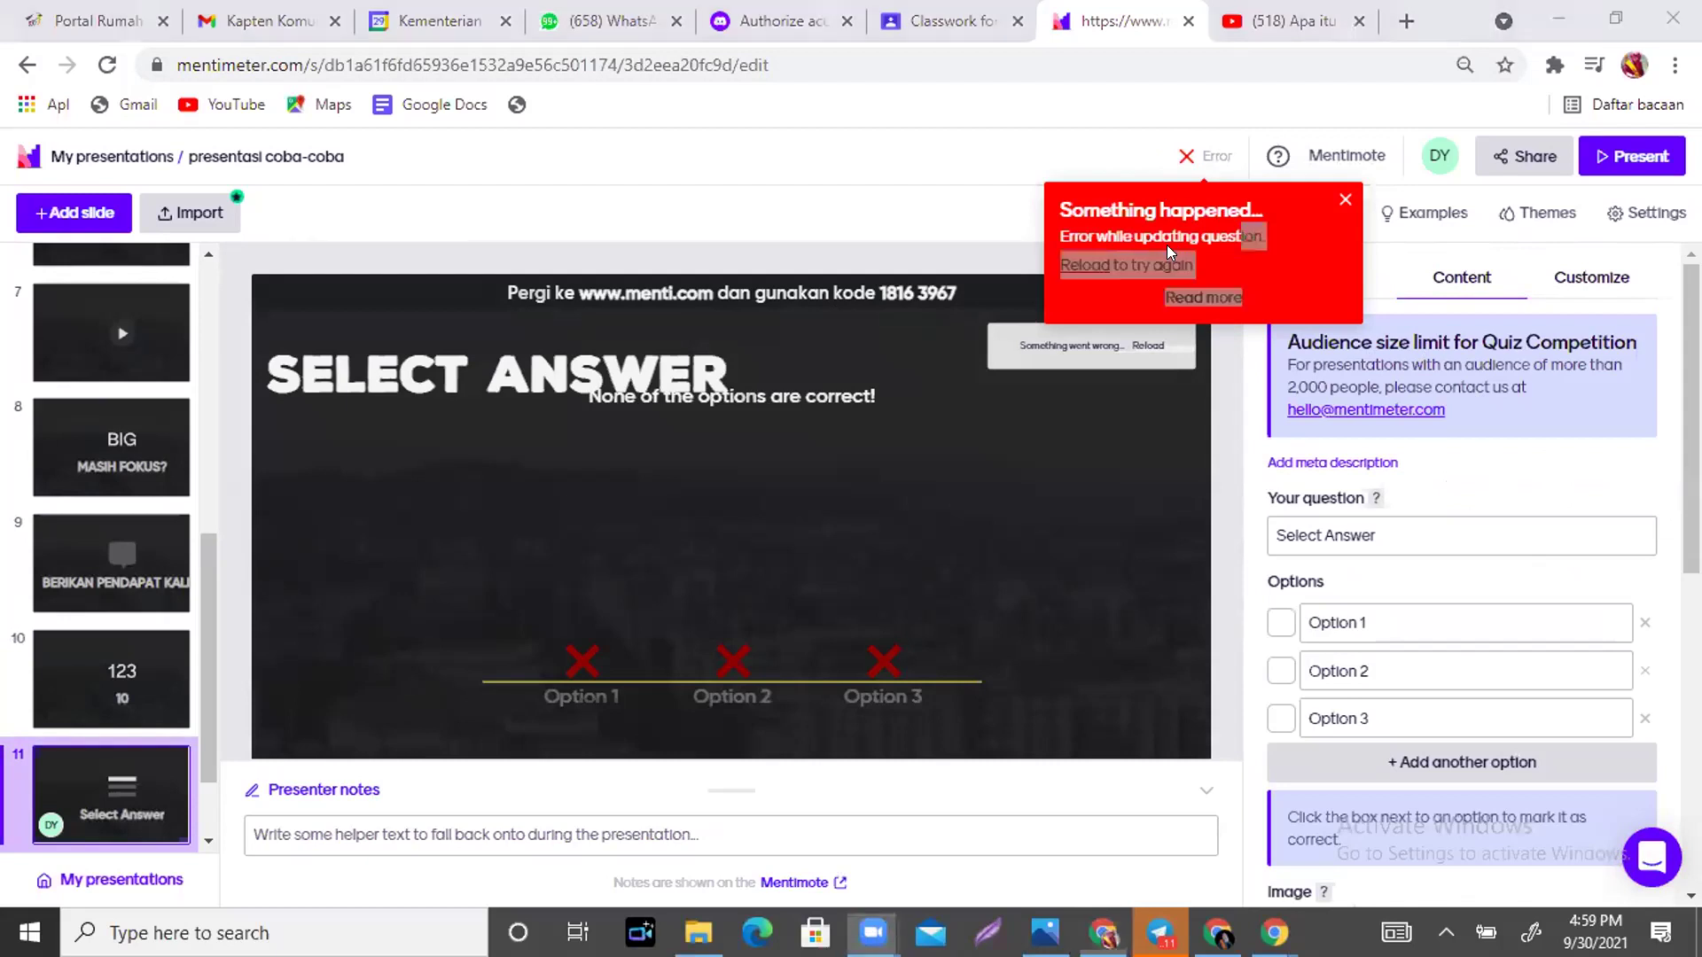
left_click(1180, 150)
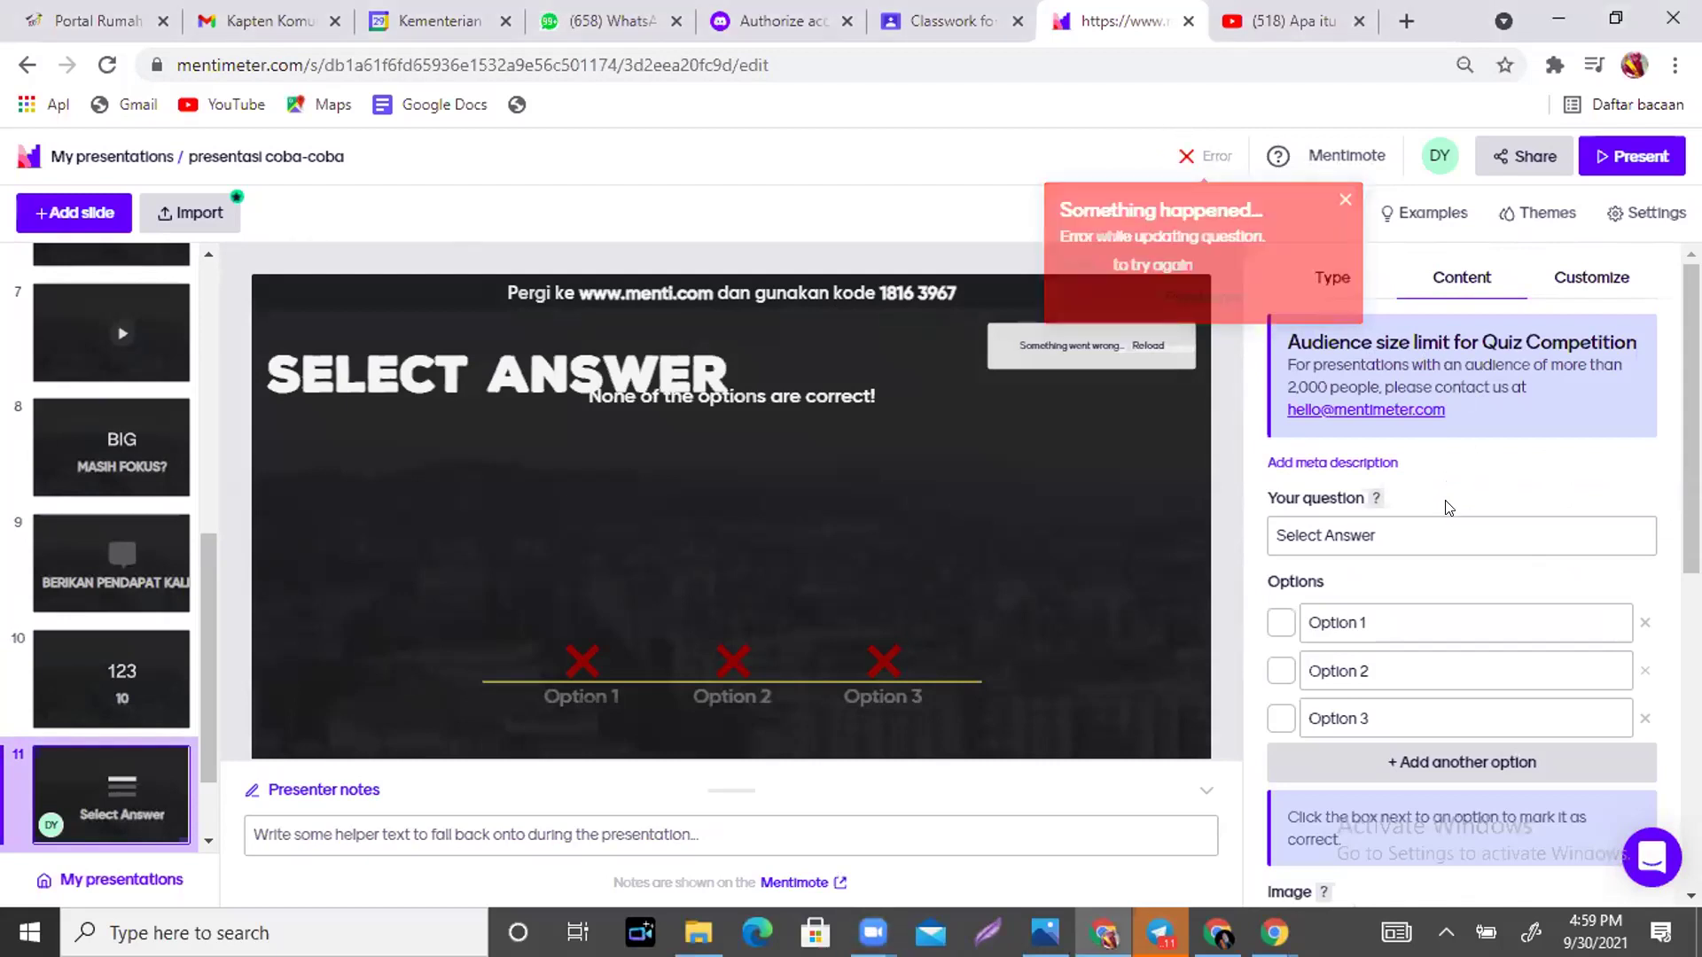
left_click(1445, 932)
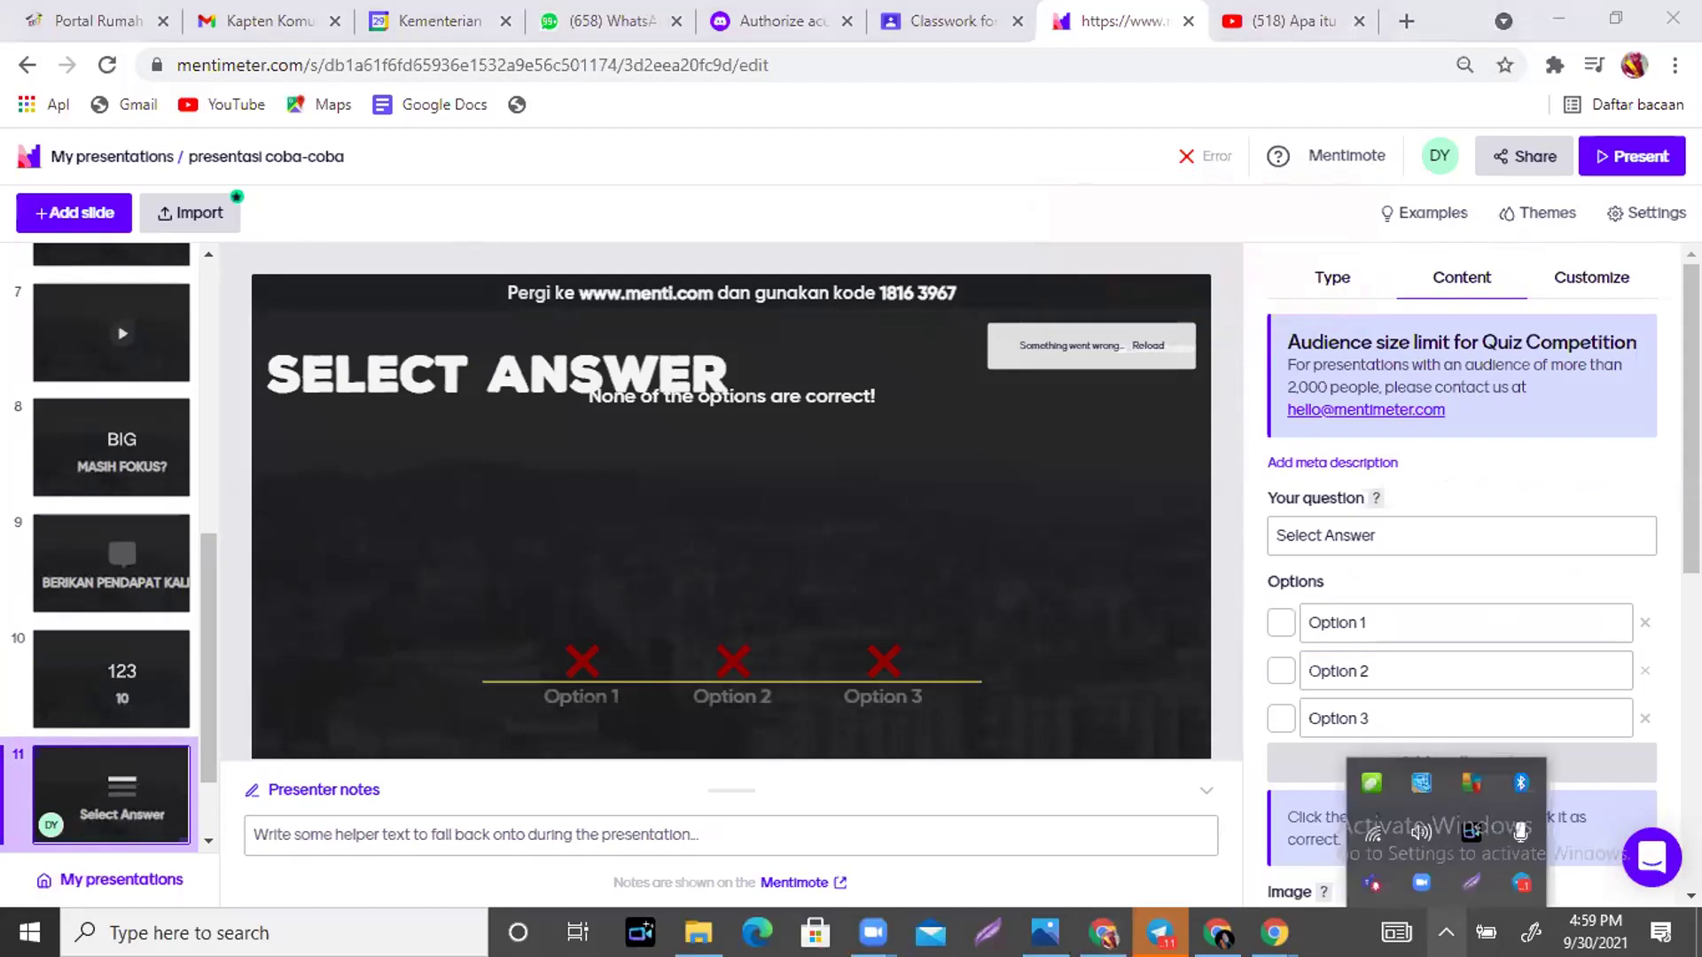
Set the quiz question of slide 11 to "Pilih kata tidak baku di bawah ini".
left_click(1413, 537)
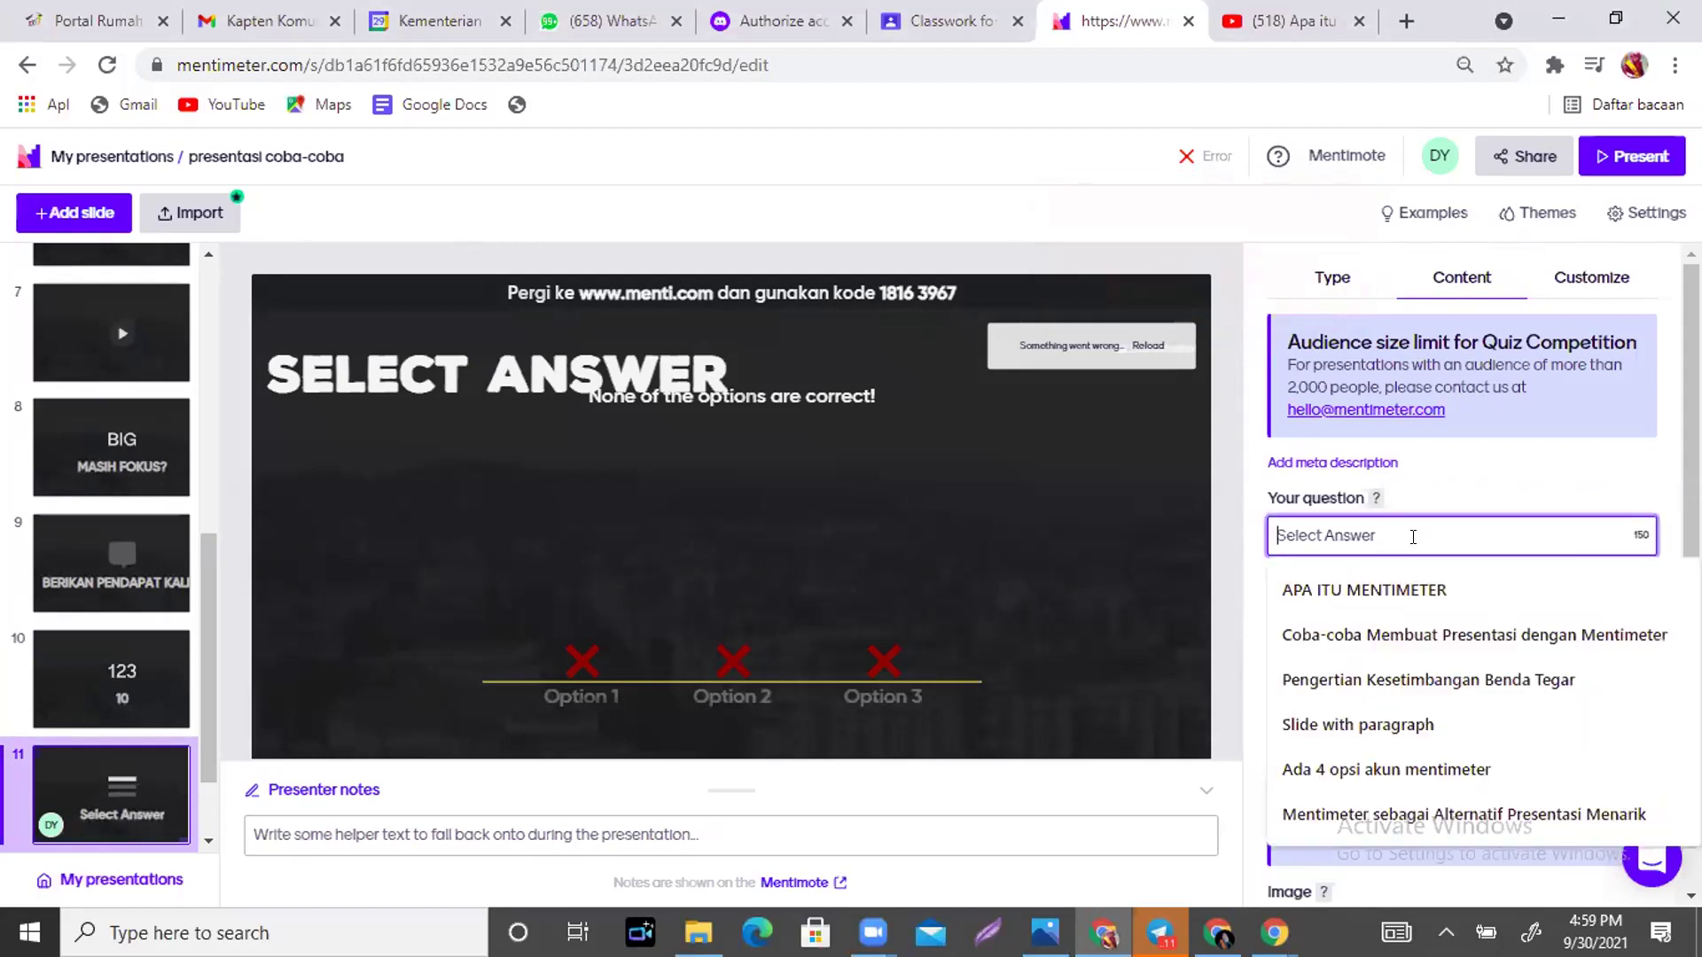
type("Pil")
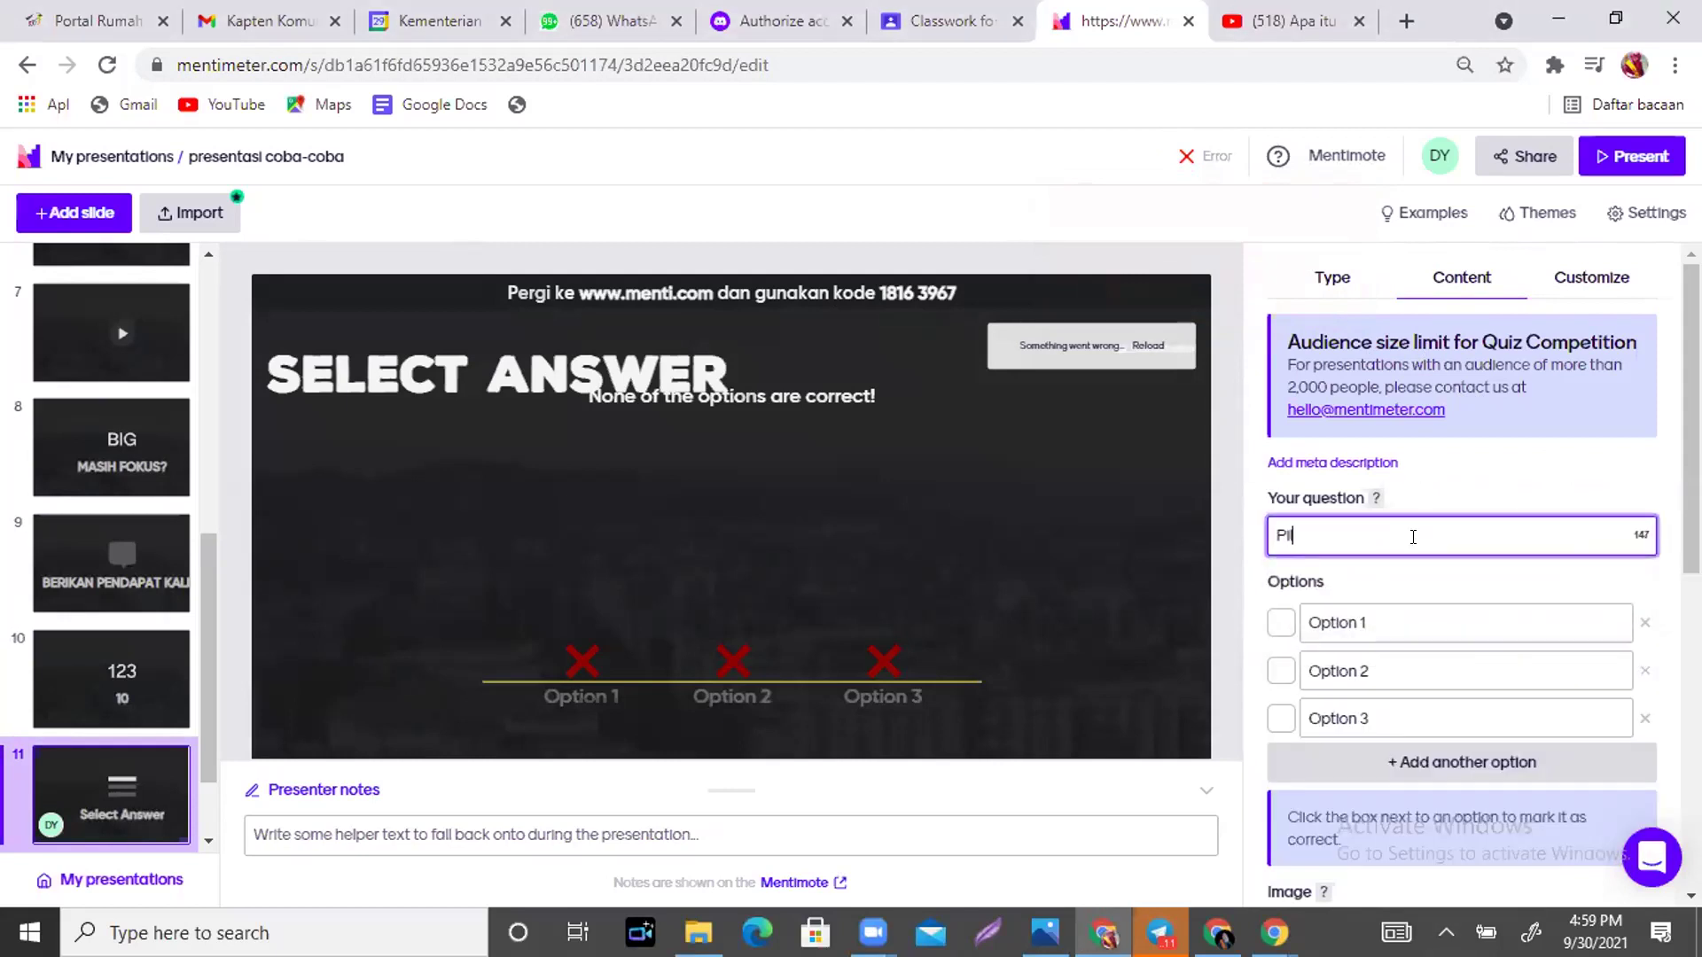
type("ih kata tidak baku di bawa")
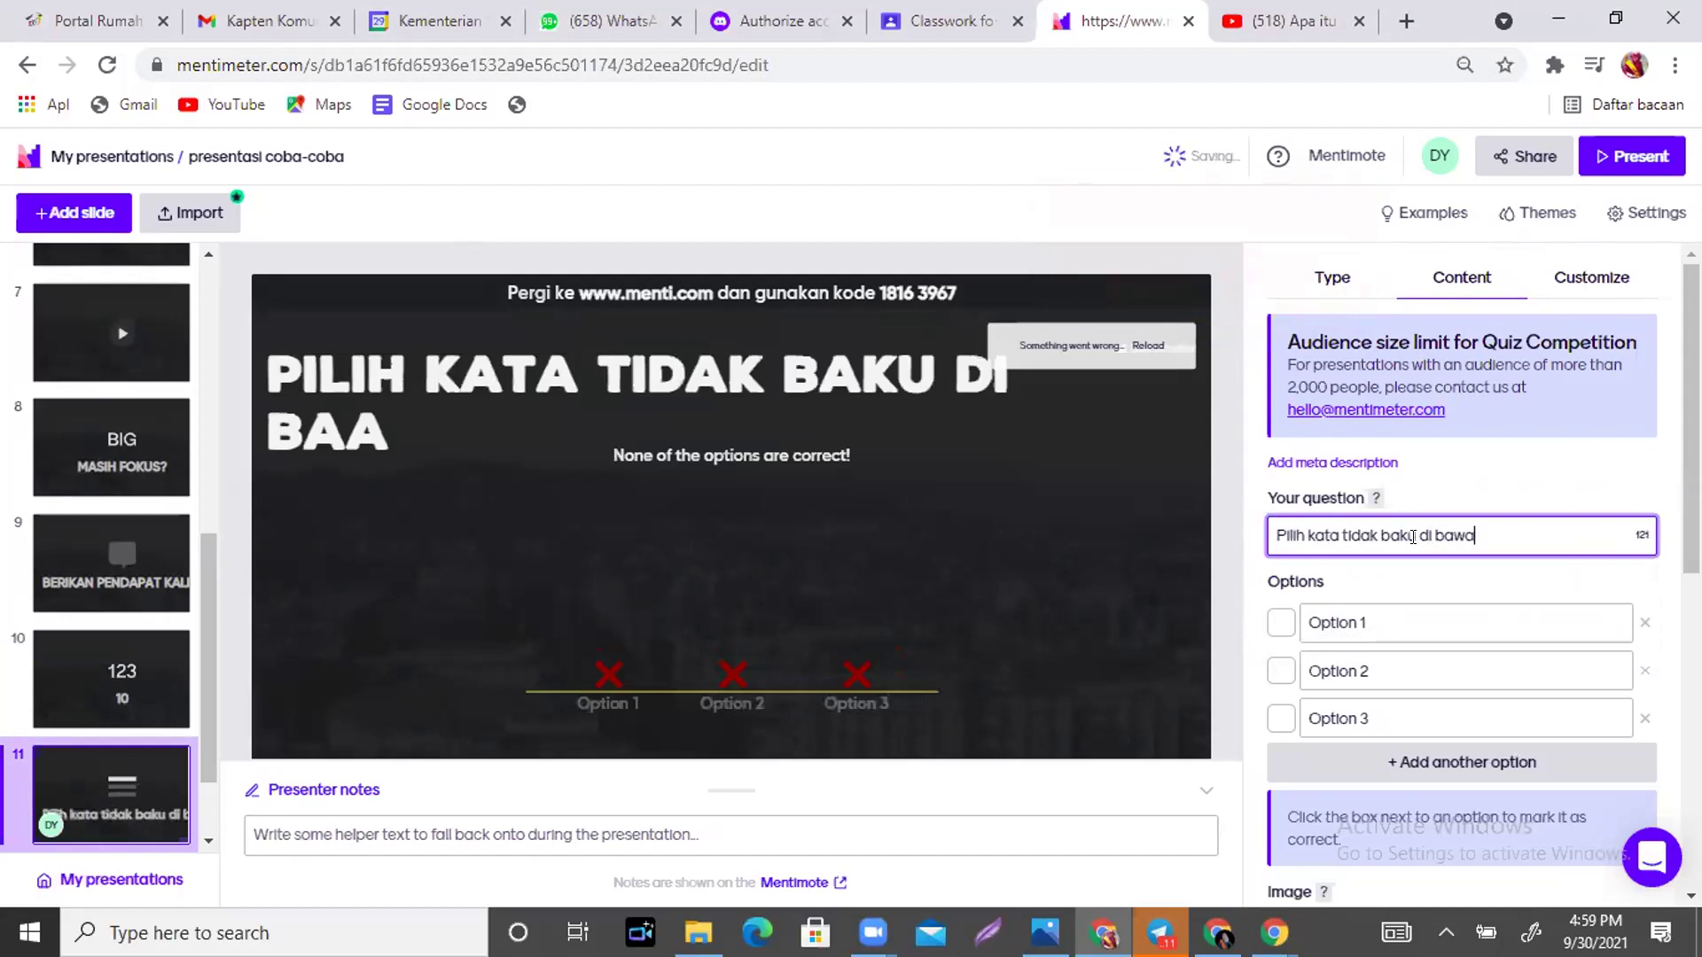
type("h ini")
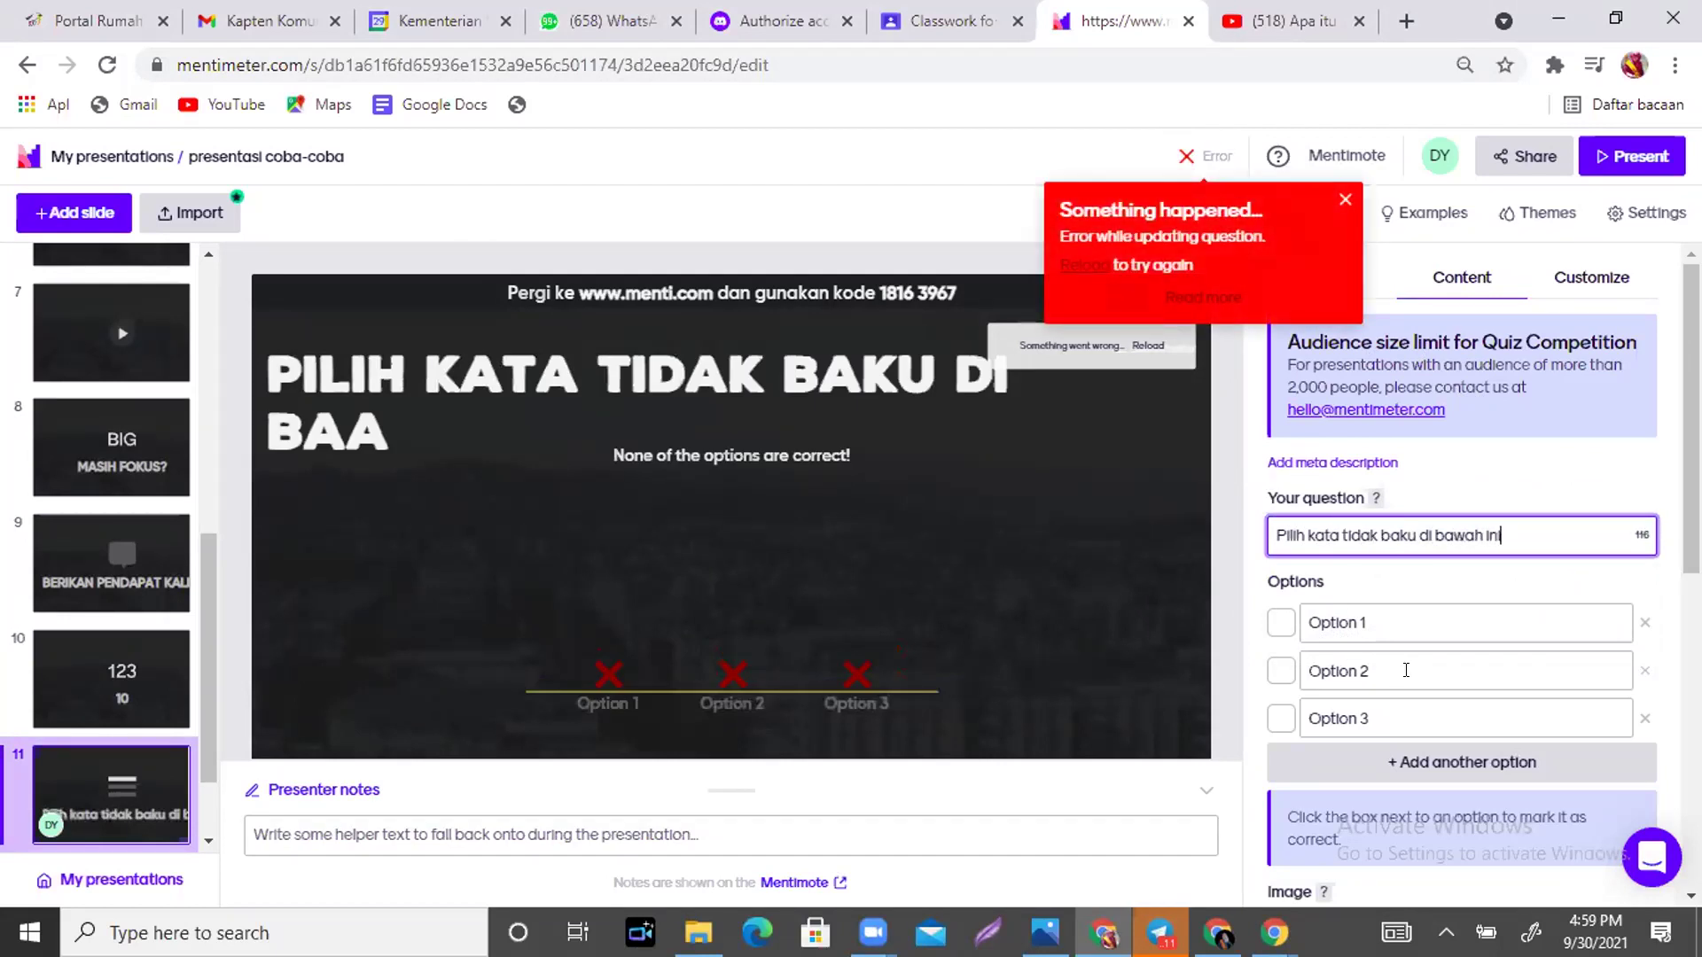
Fill in the three answer options of the quiz on slide 11 as "salat", "apotek" and "aktifitas".
left_click(1326, 620)
type("s")
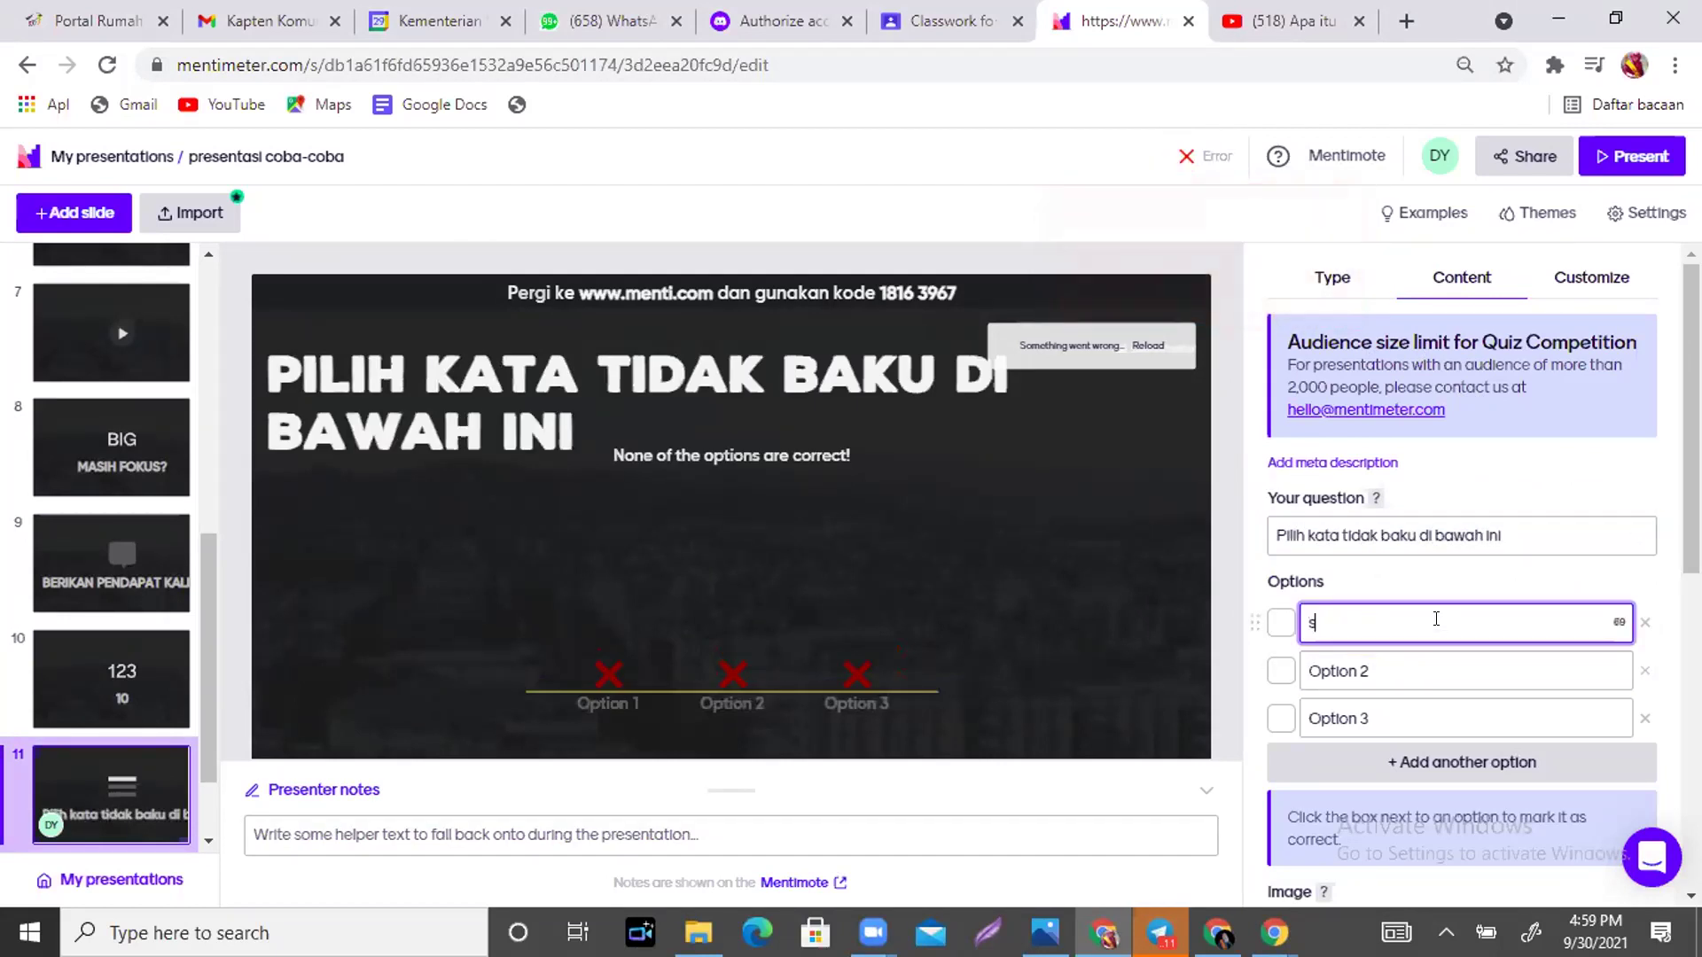
type("alat")
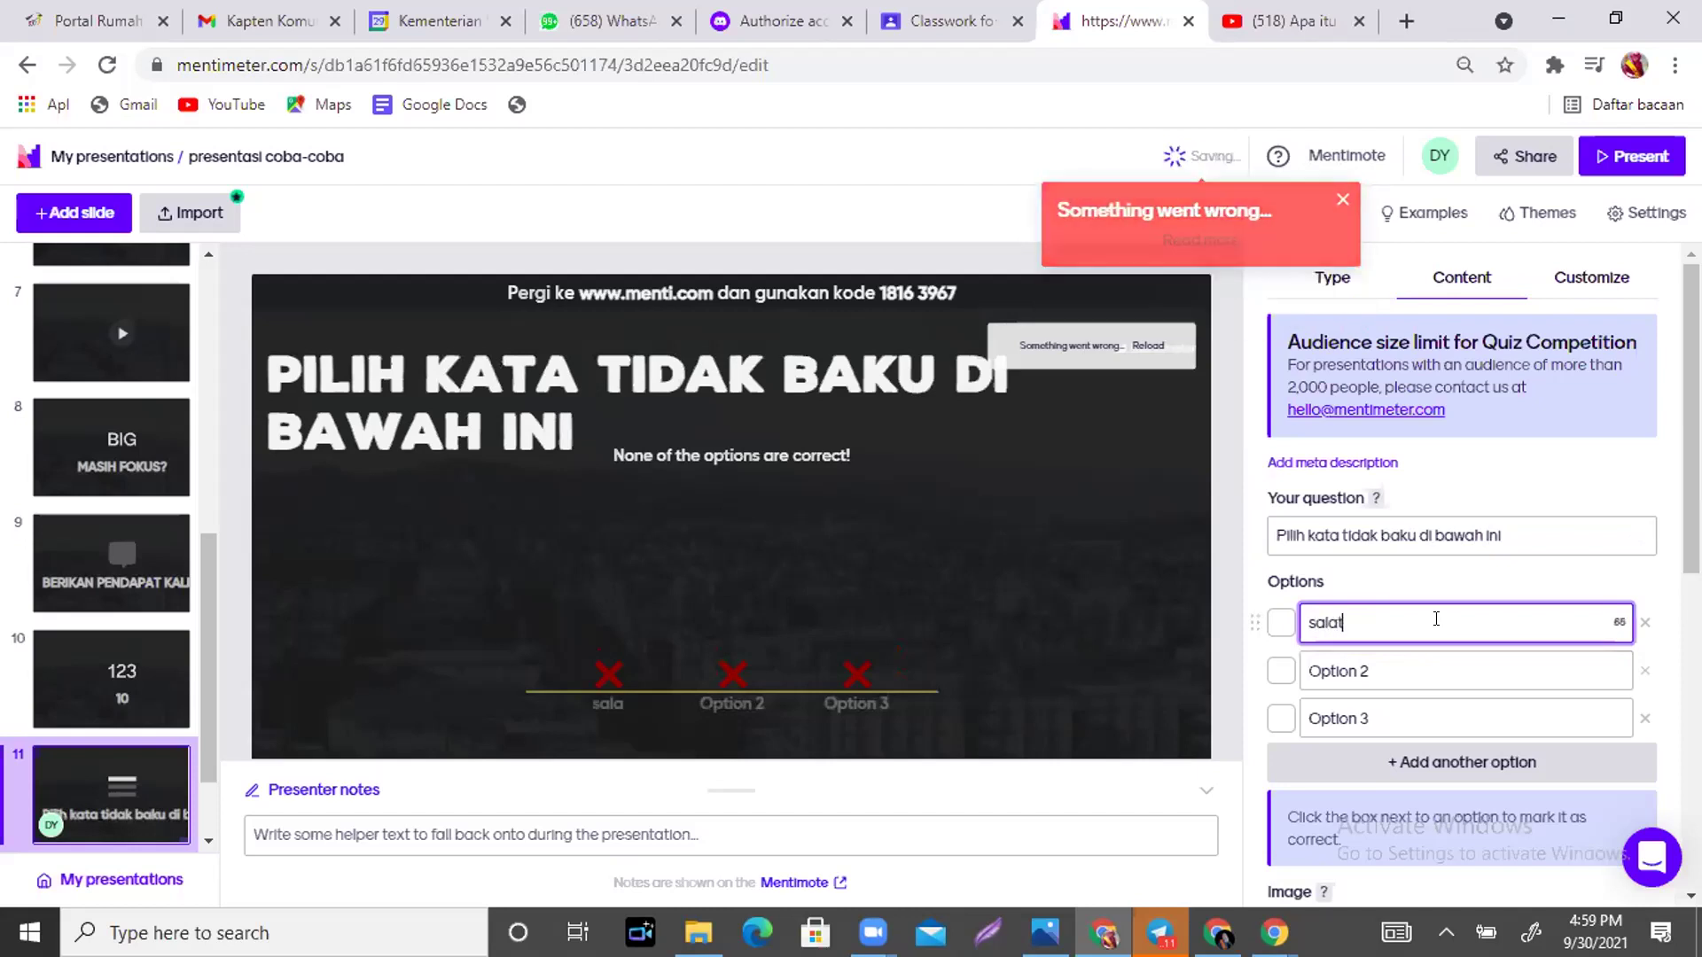
left_click(1413, 668)
type("apotek")
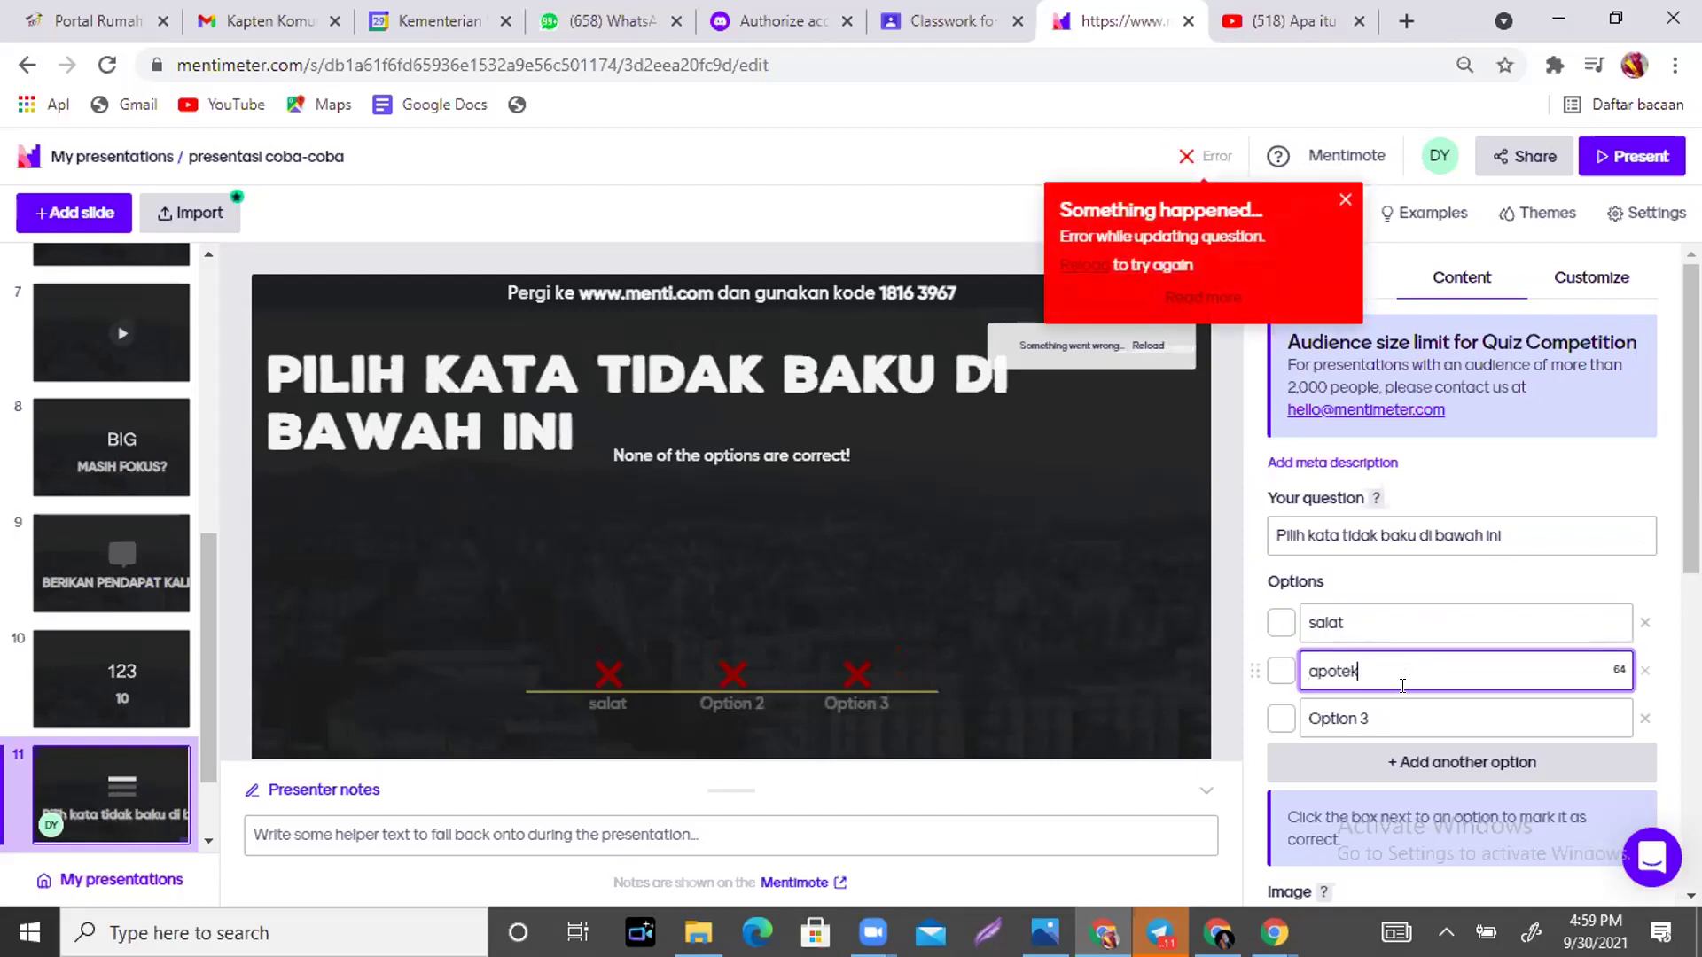
key("Tab")
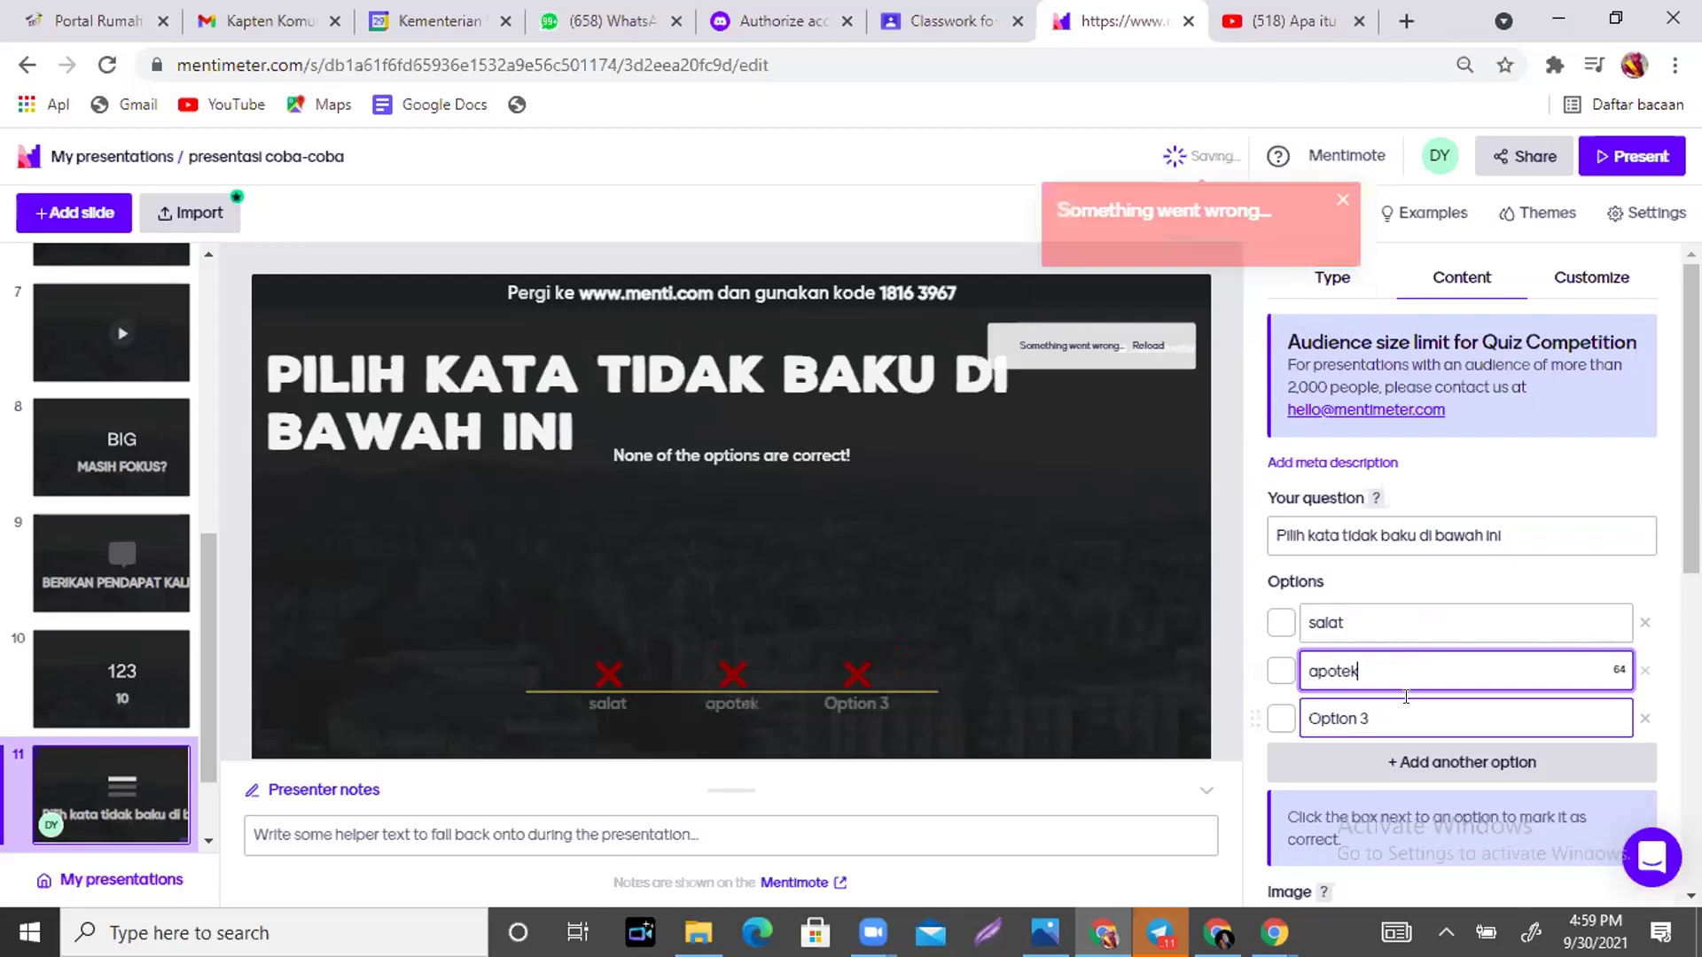
type("aktof")
key("BackSpace")
key("BackSpace")
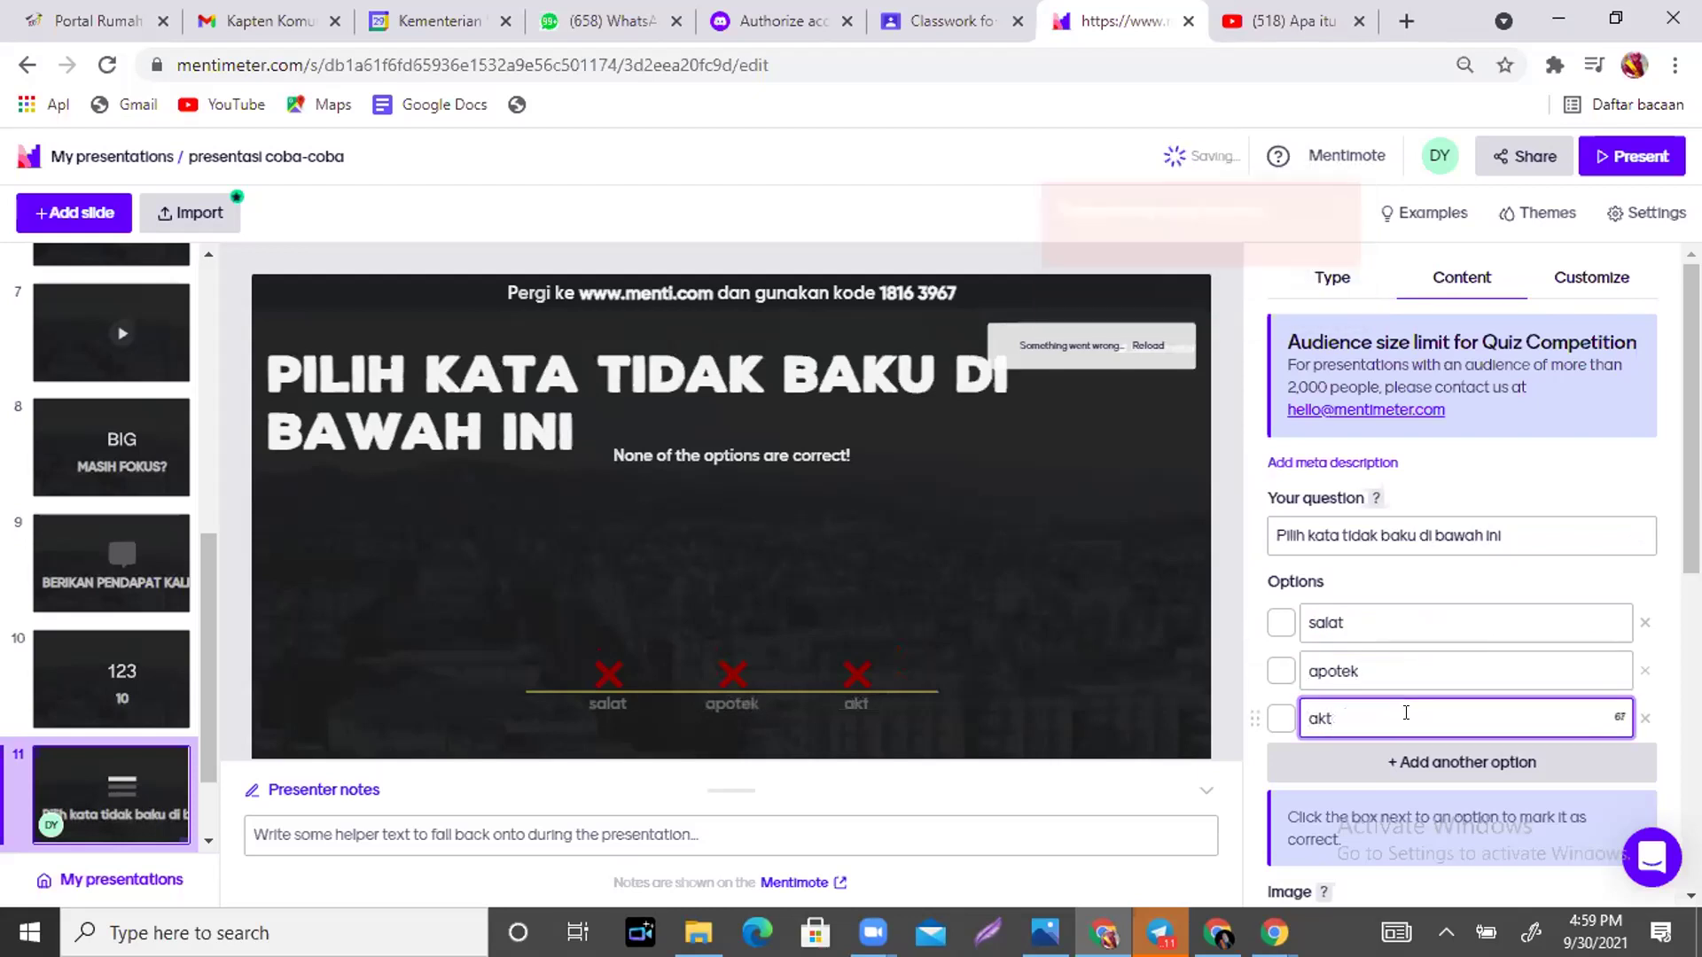
type("ifitas")
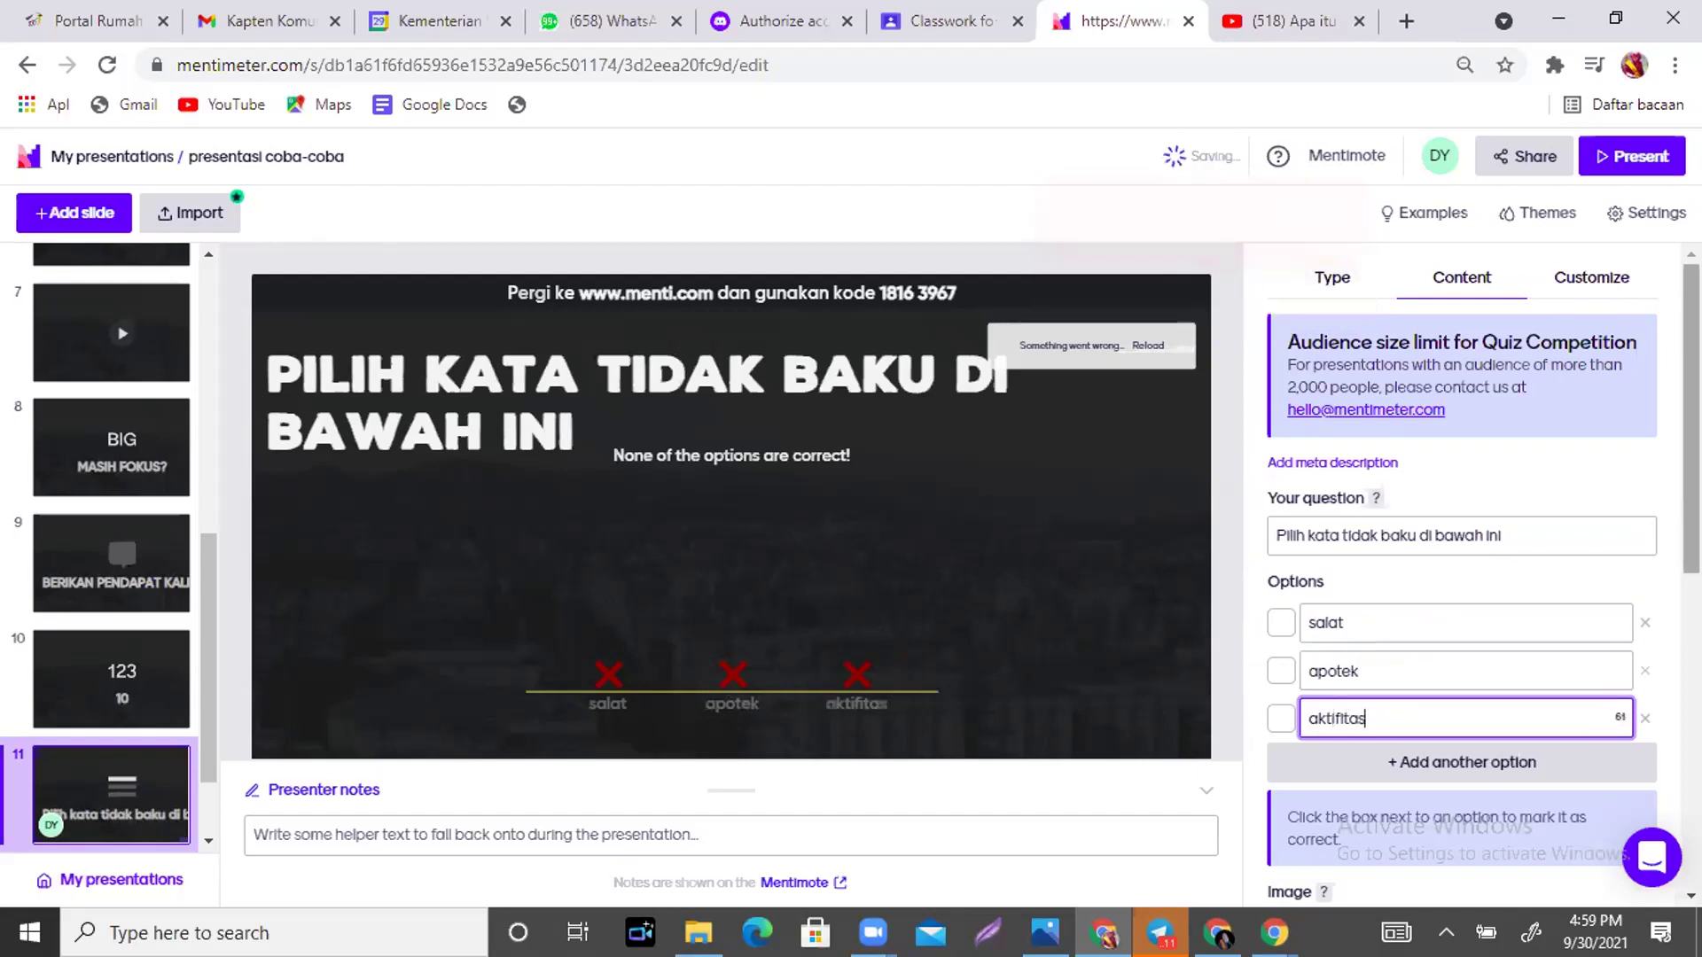
Mark "aktifitas" as the correct answer of the quiz on slide 11.
scroll(1523, 429, "down", 2)
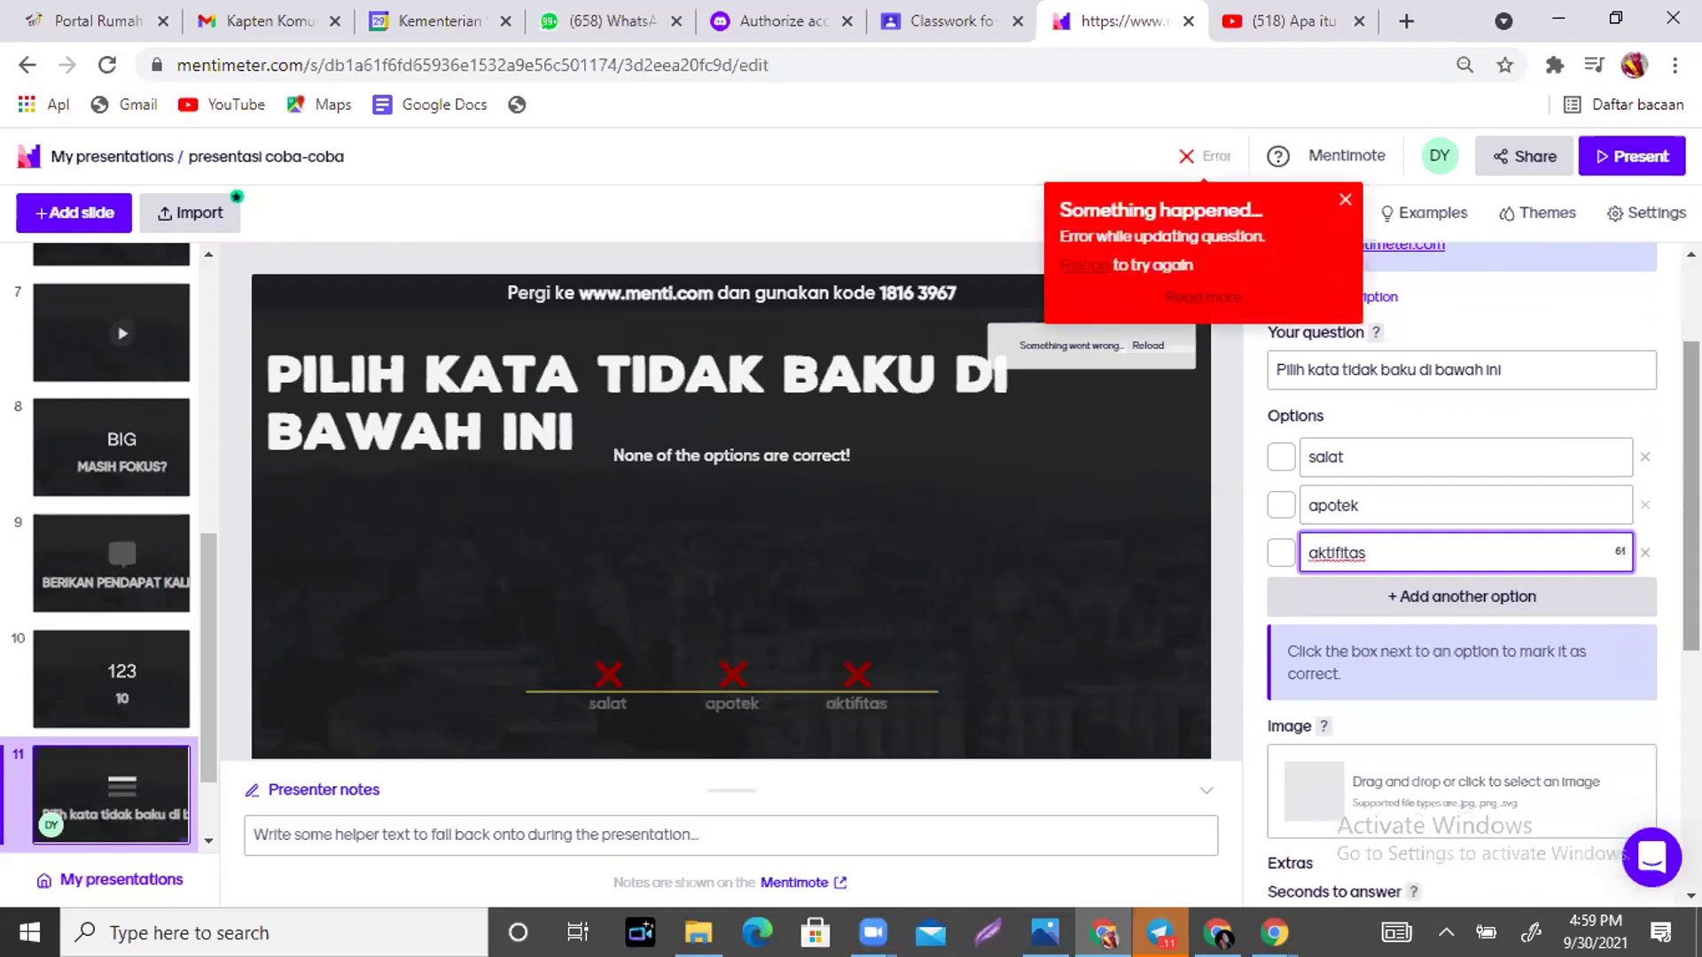
left_click(1408, 364)
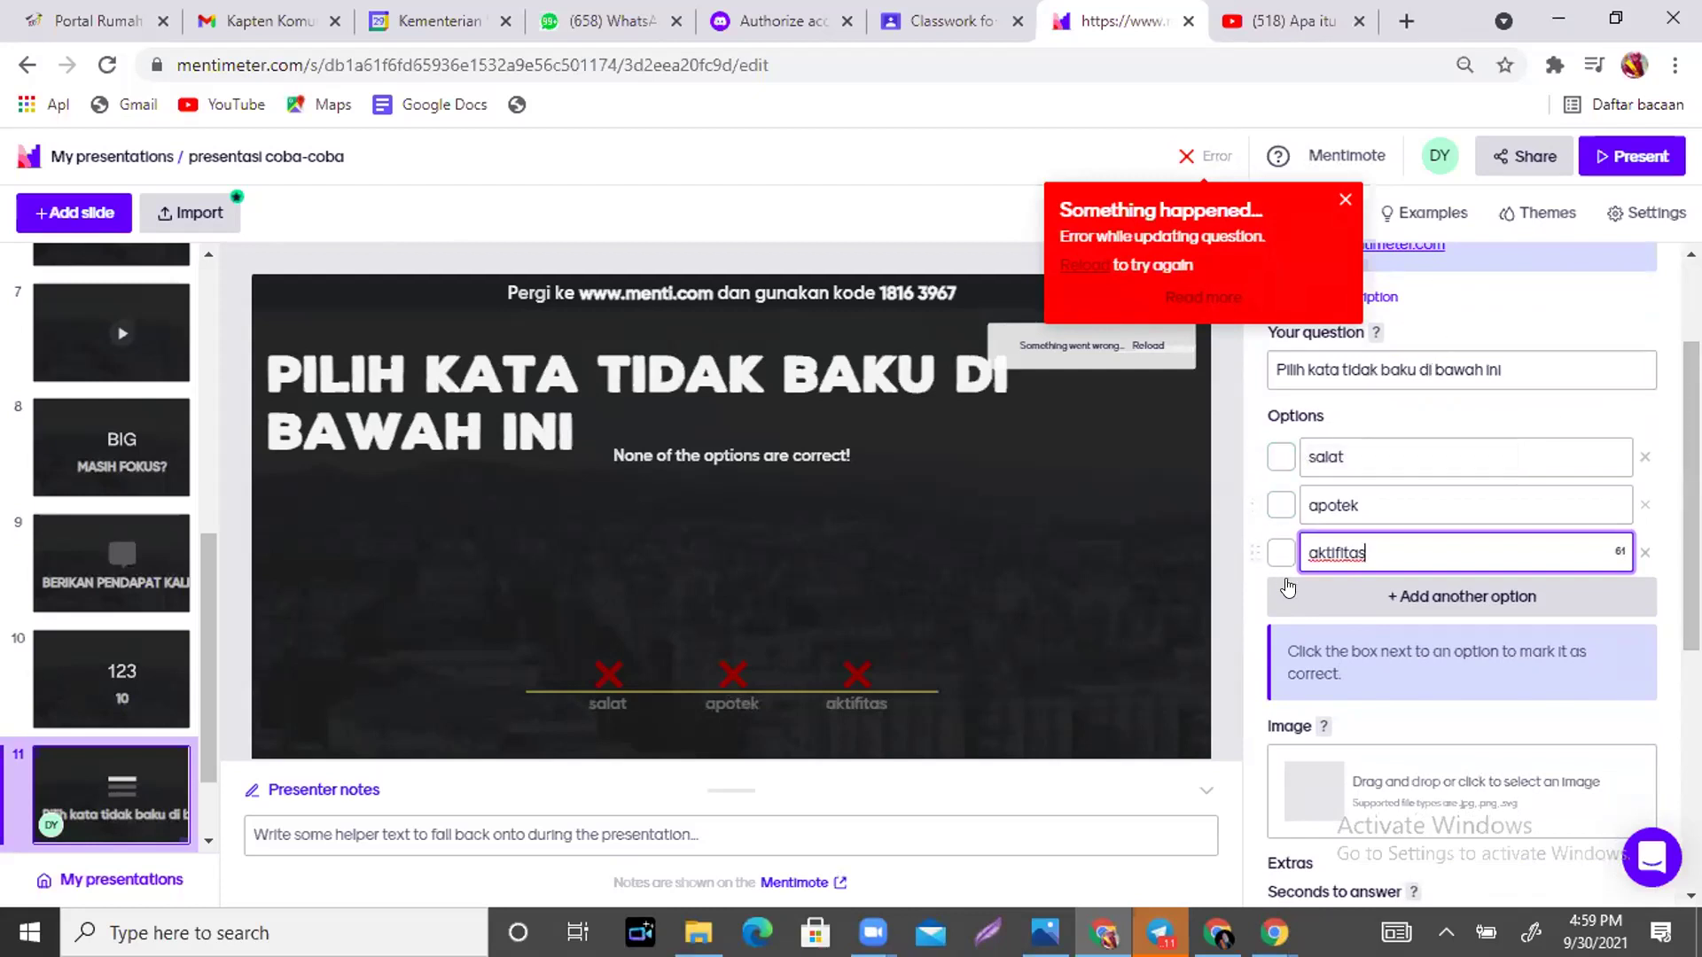
left_click(1183, 159)
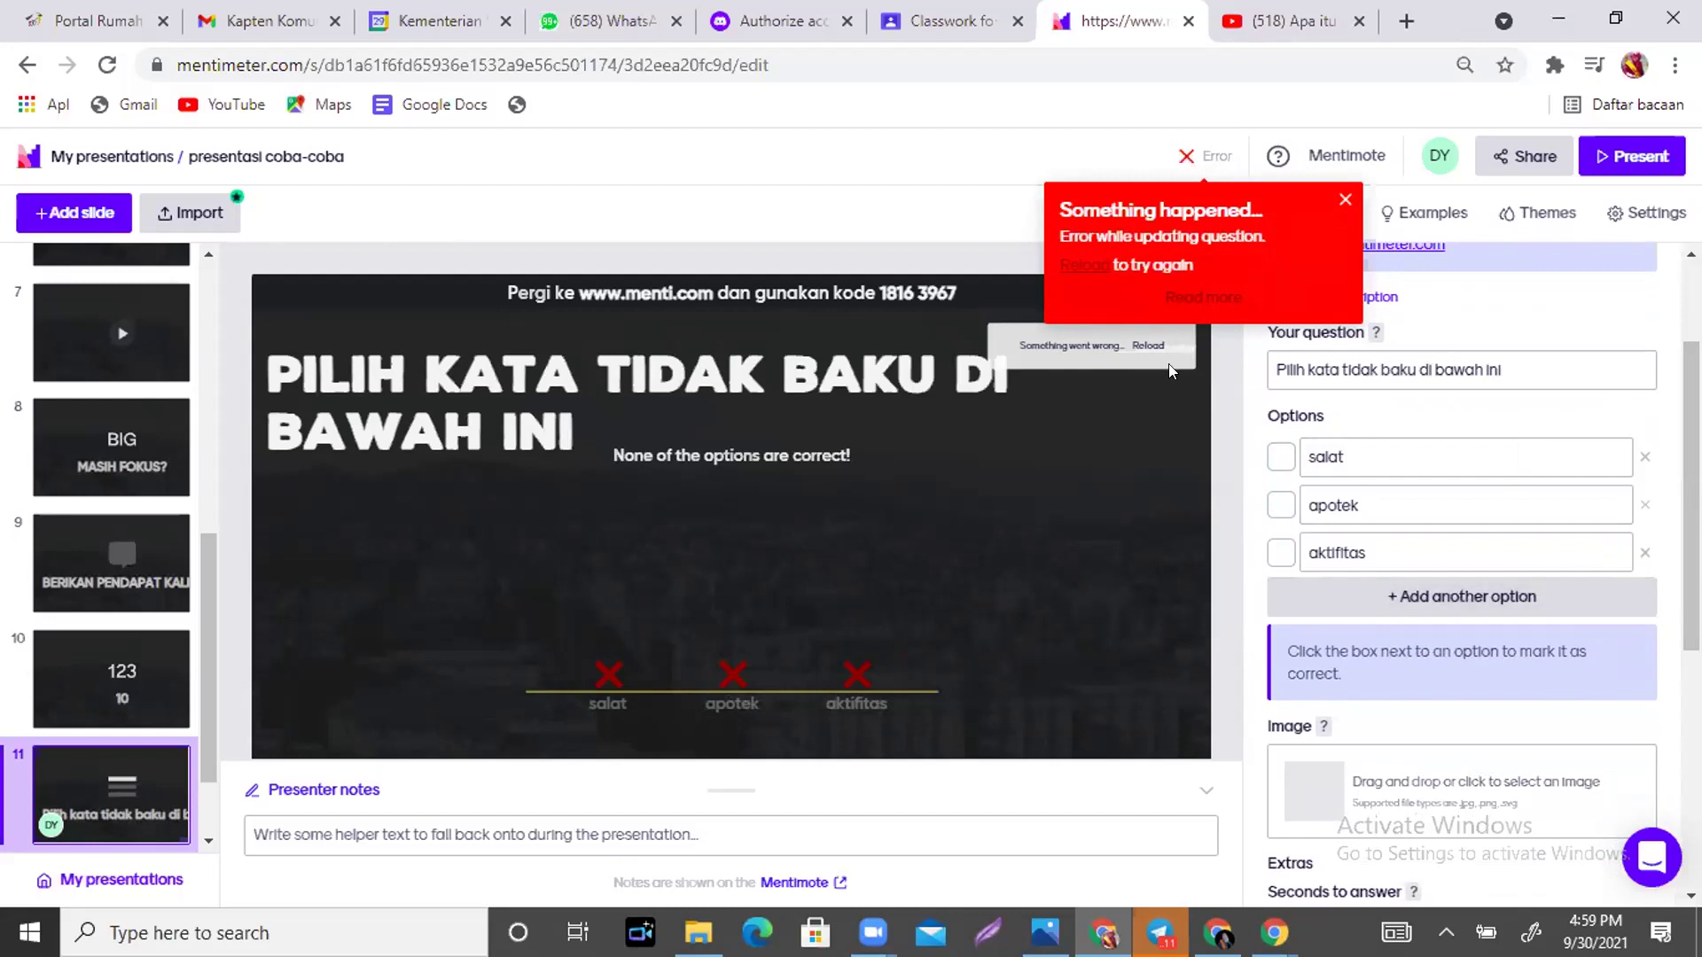
left_click(1281, 553)
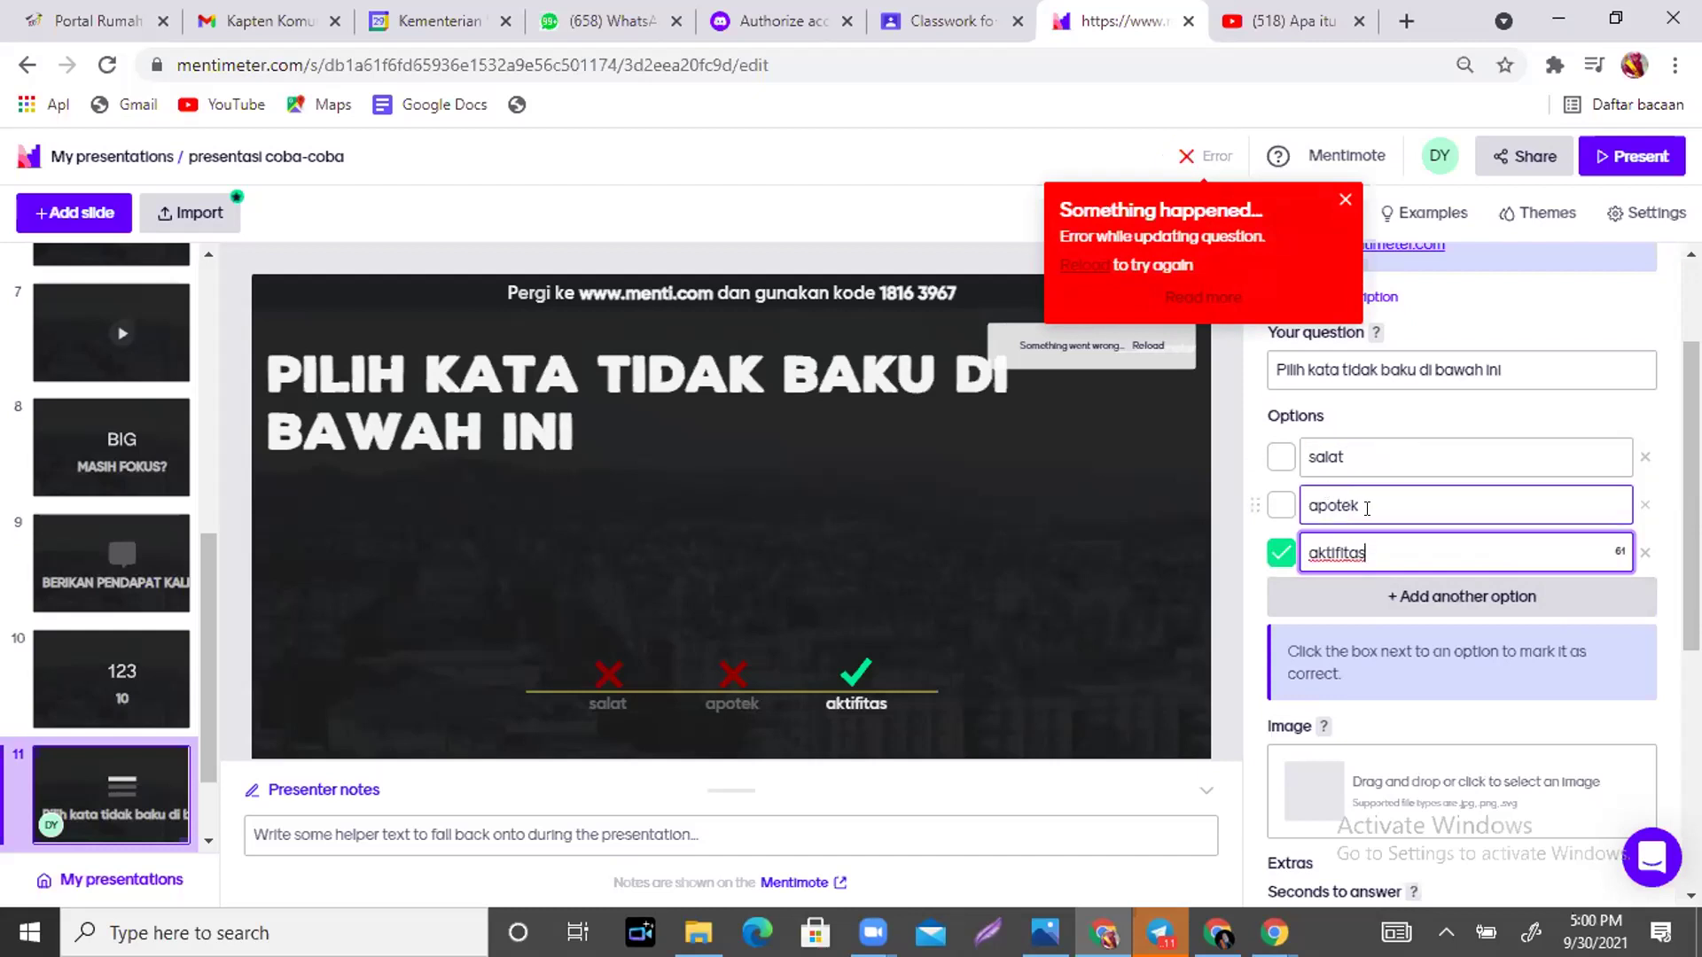
left_click(1187, 167)
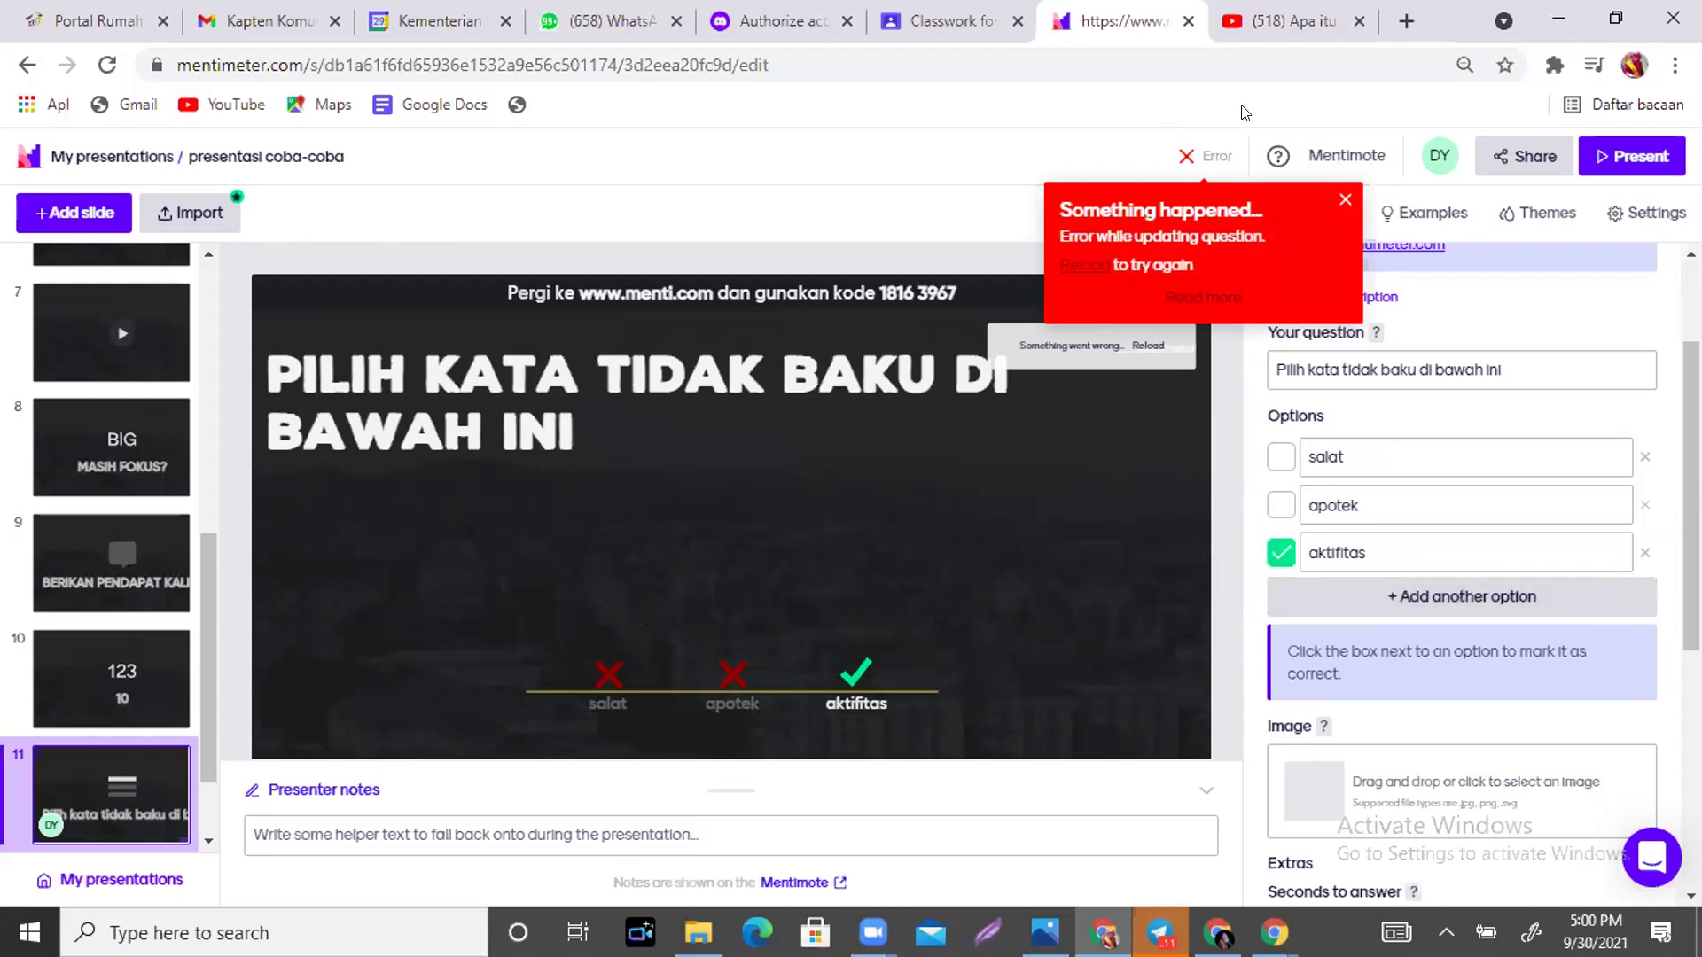
Add an empty fourth answer option to the quiz on slide 11 and remove it again.
scroll(1595, 395, "down", 2)
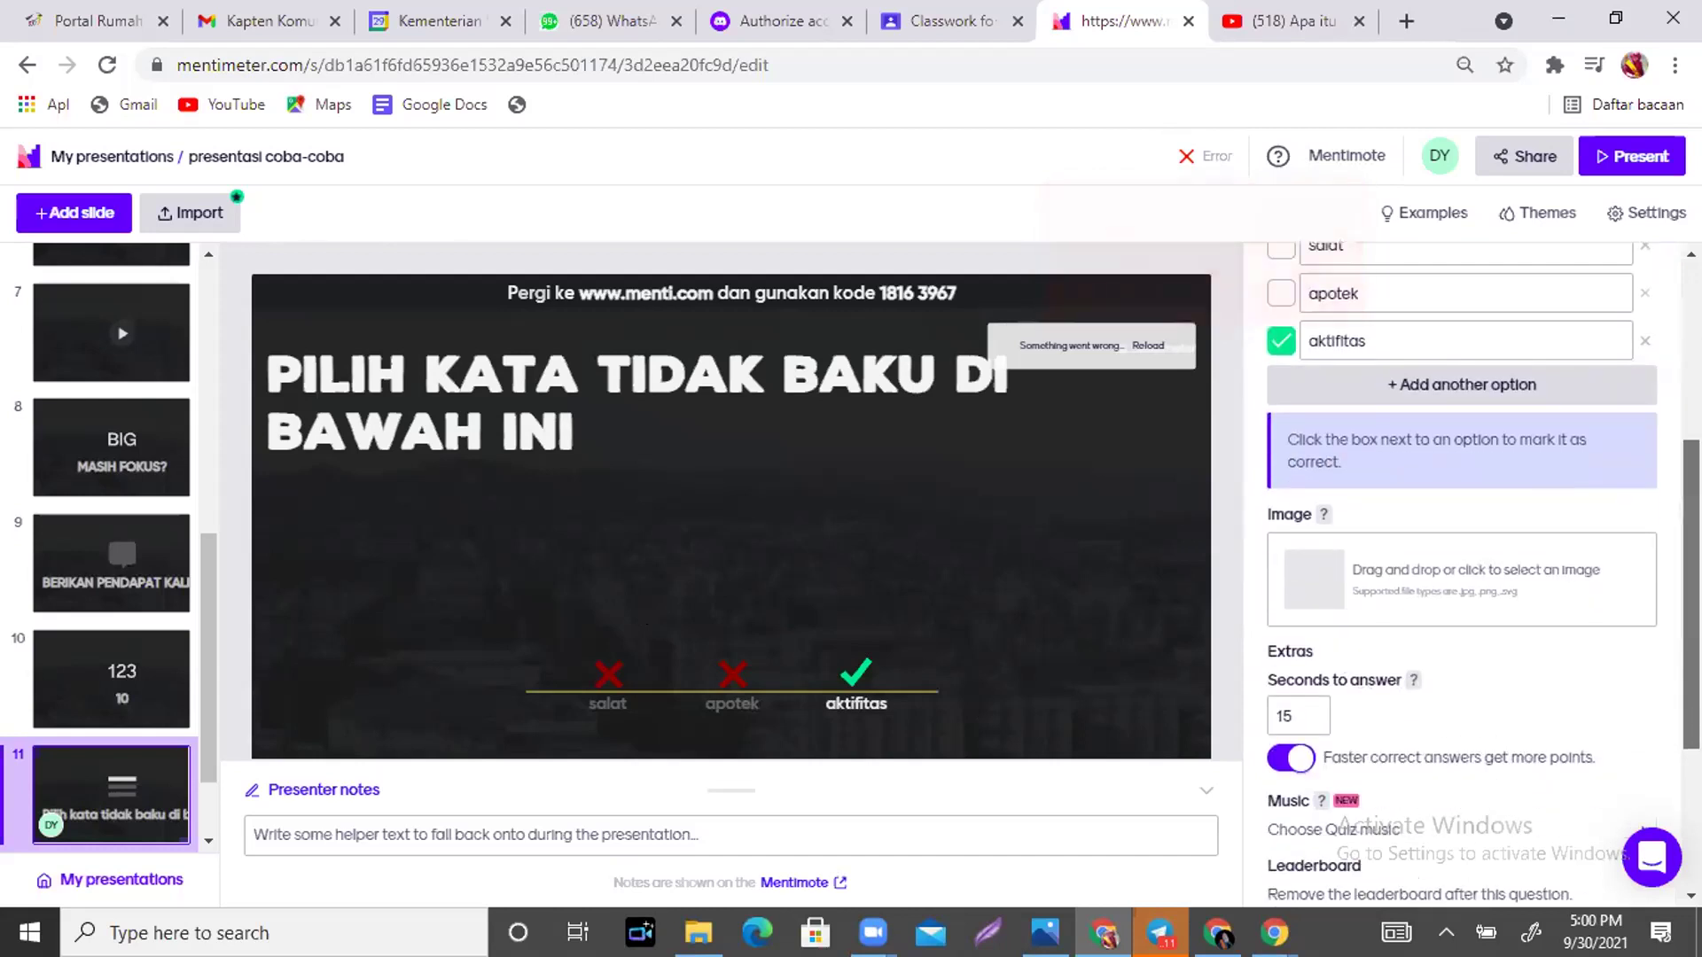
left_click(1409, 387)
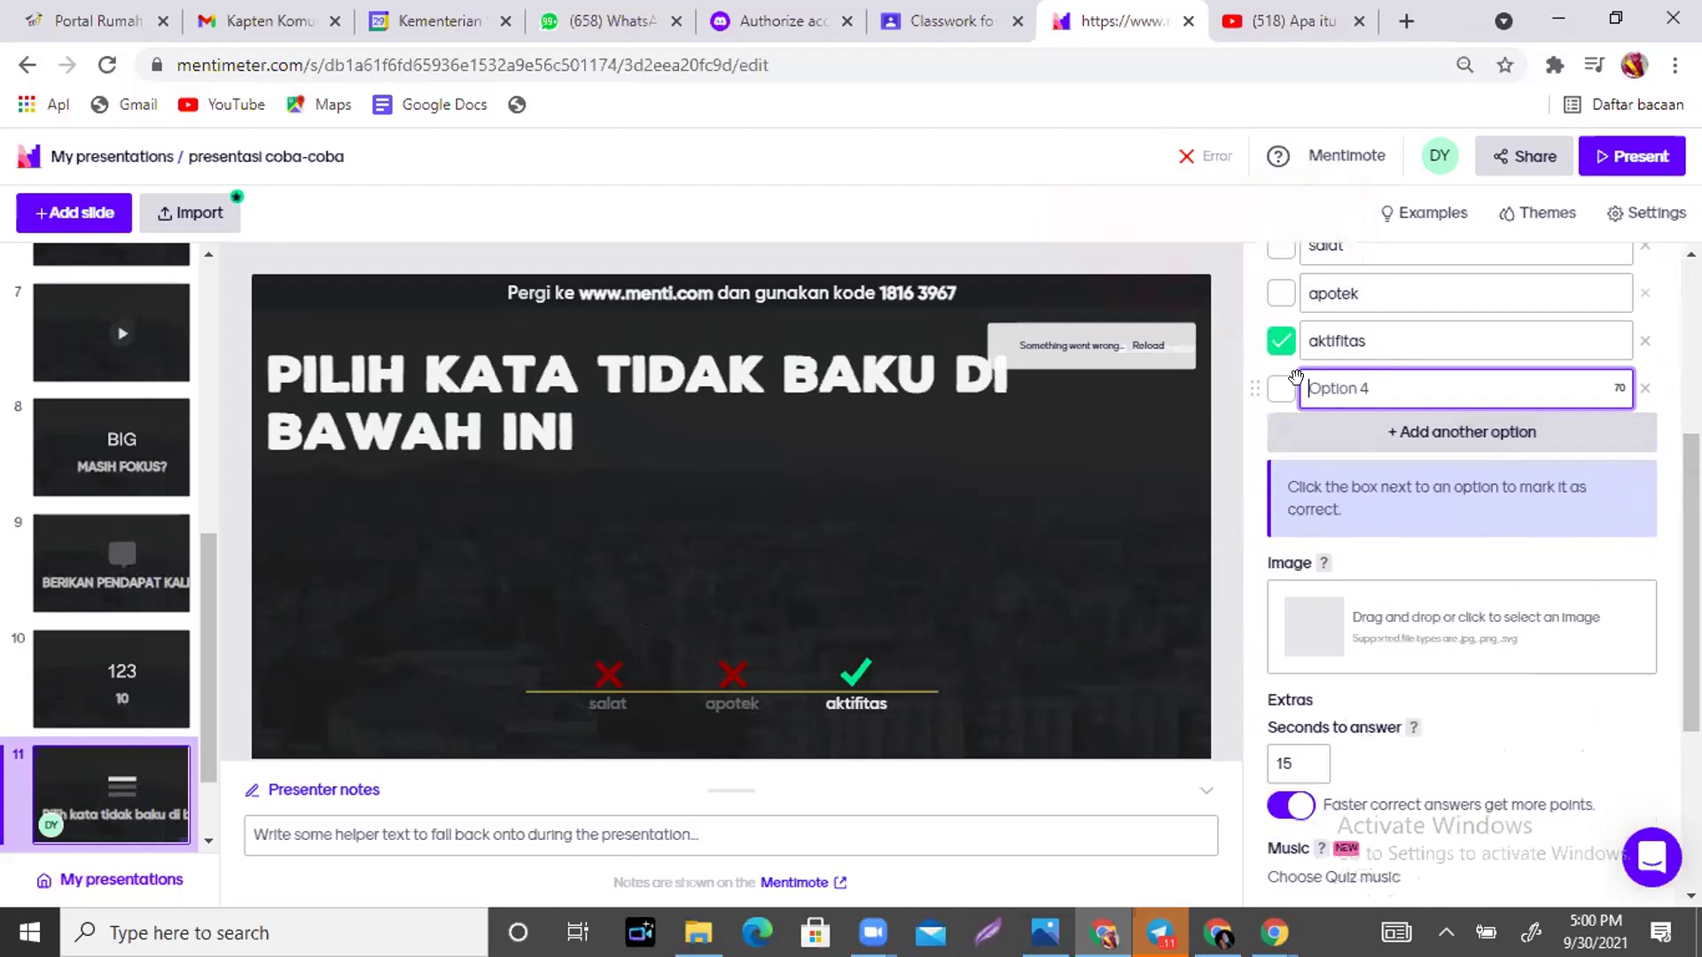
left_click(1644, 390)
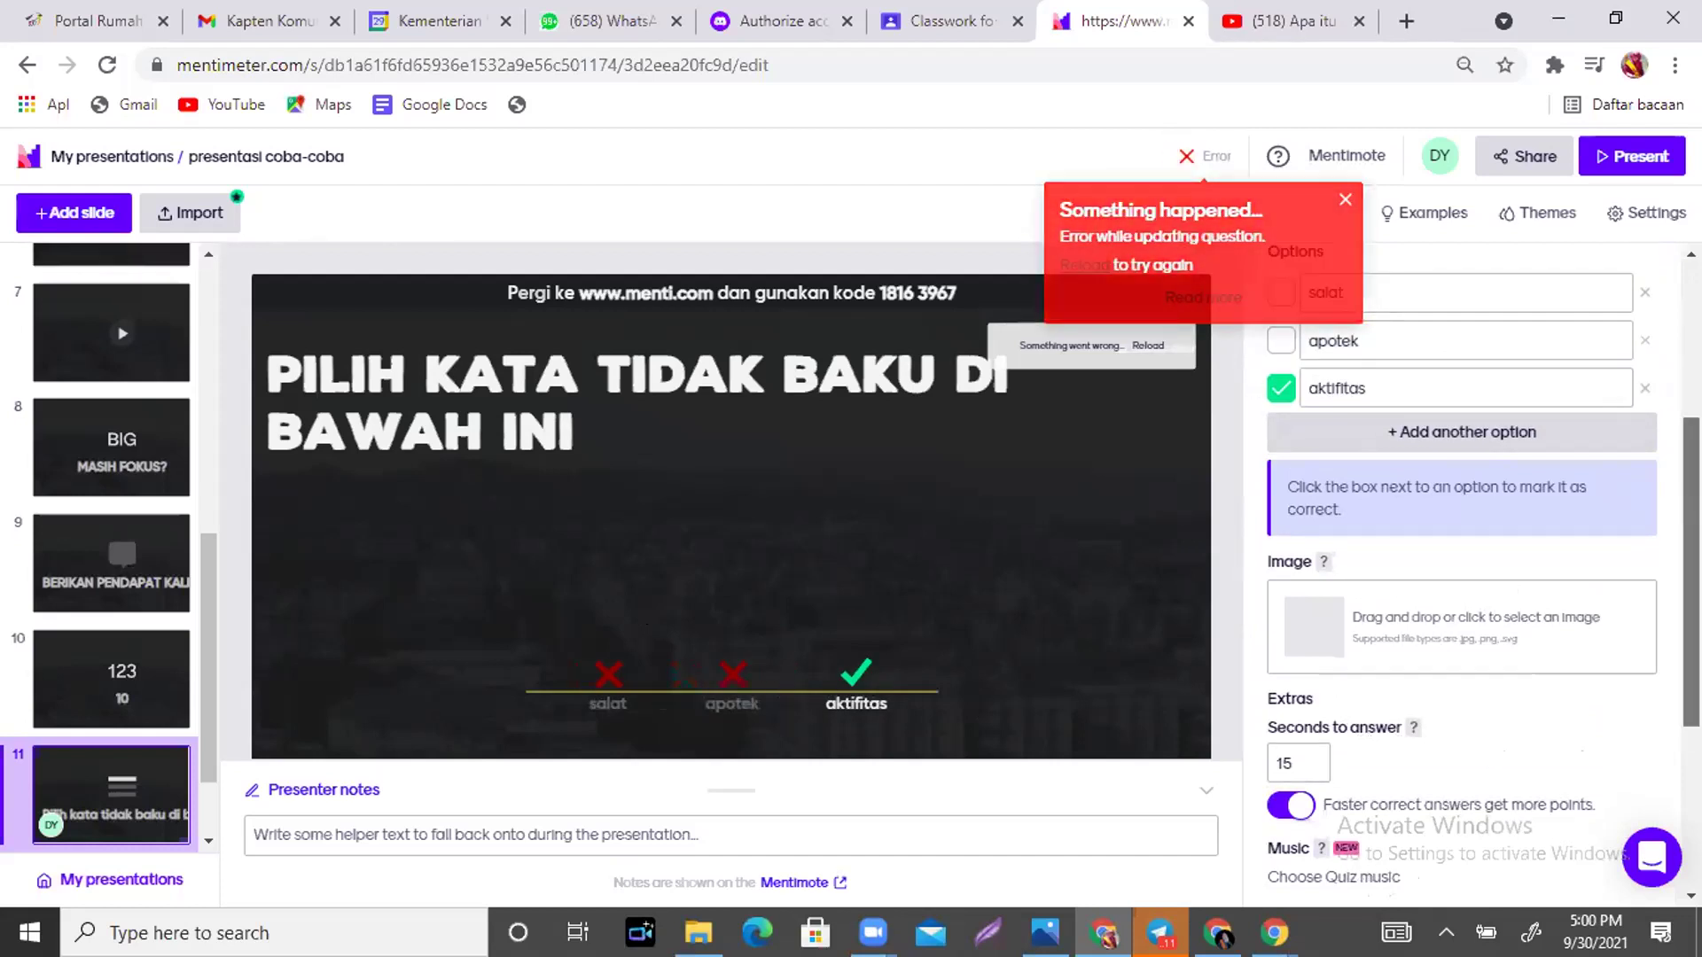
scroll(1626, 272, "up", 4)
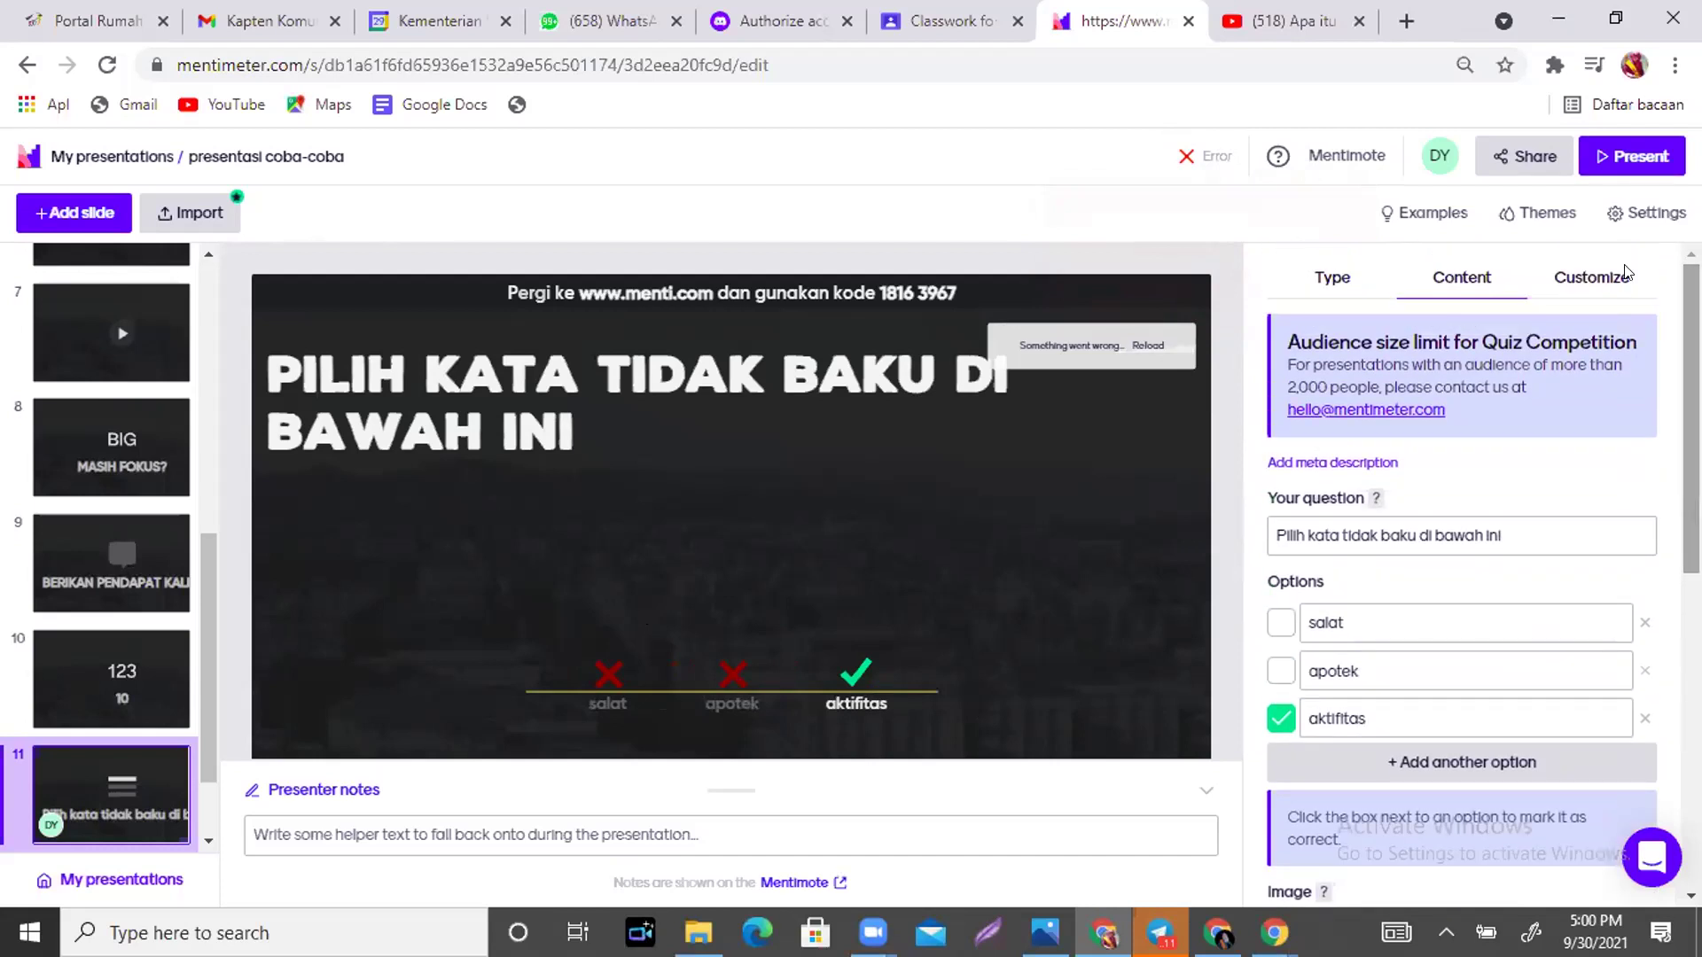
Add a new Type Answer quiz slide after the Select Answer slide.
left_click(71, 215)
scroll(1452, 532, "down", 3)
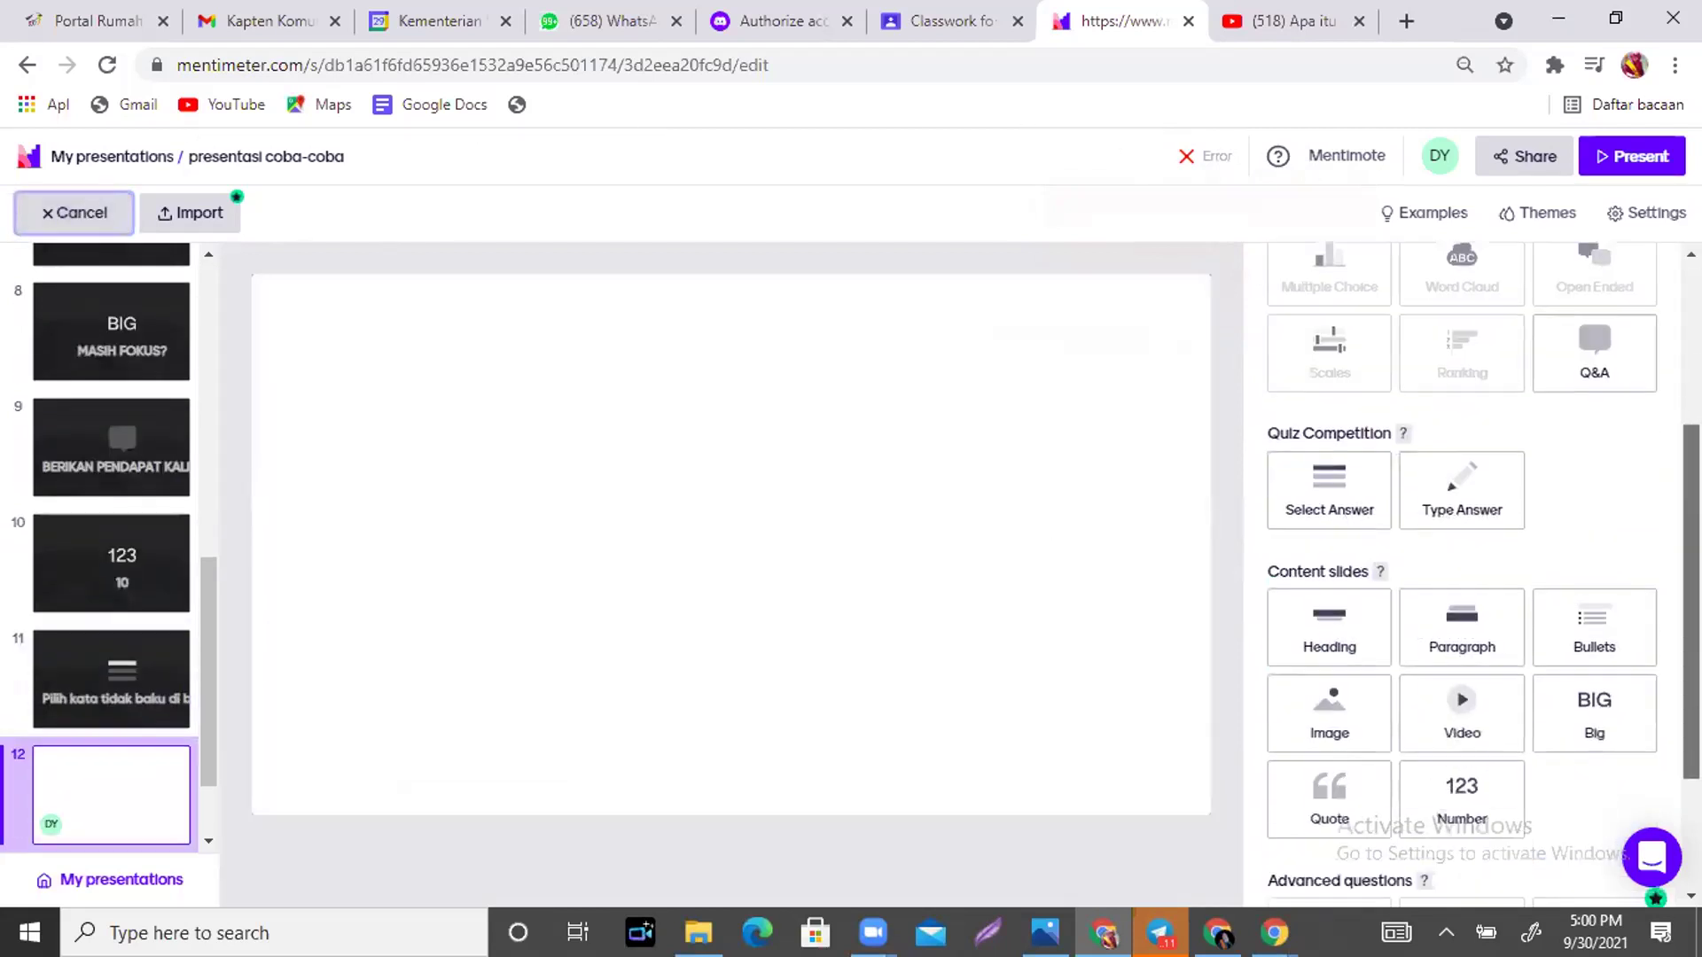
left_click(1452, 474)
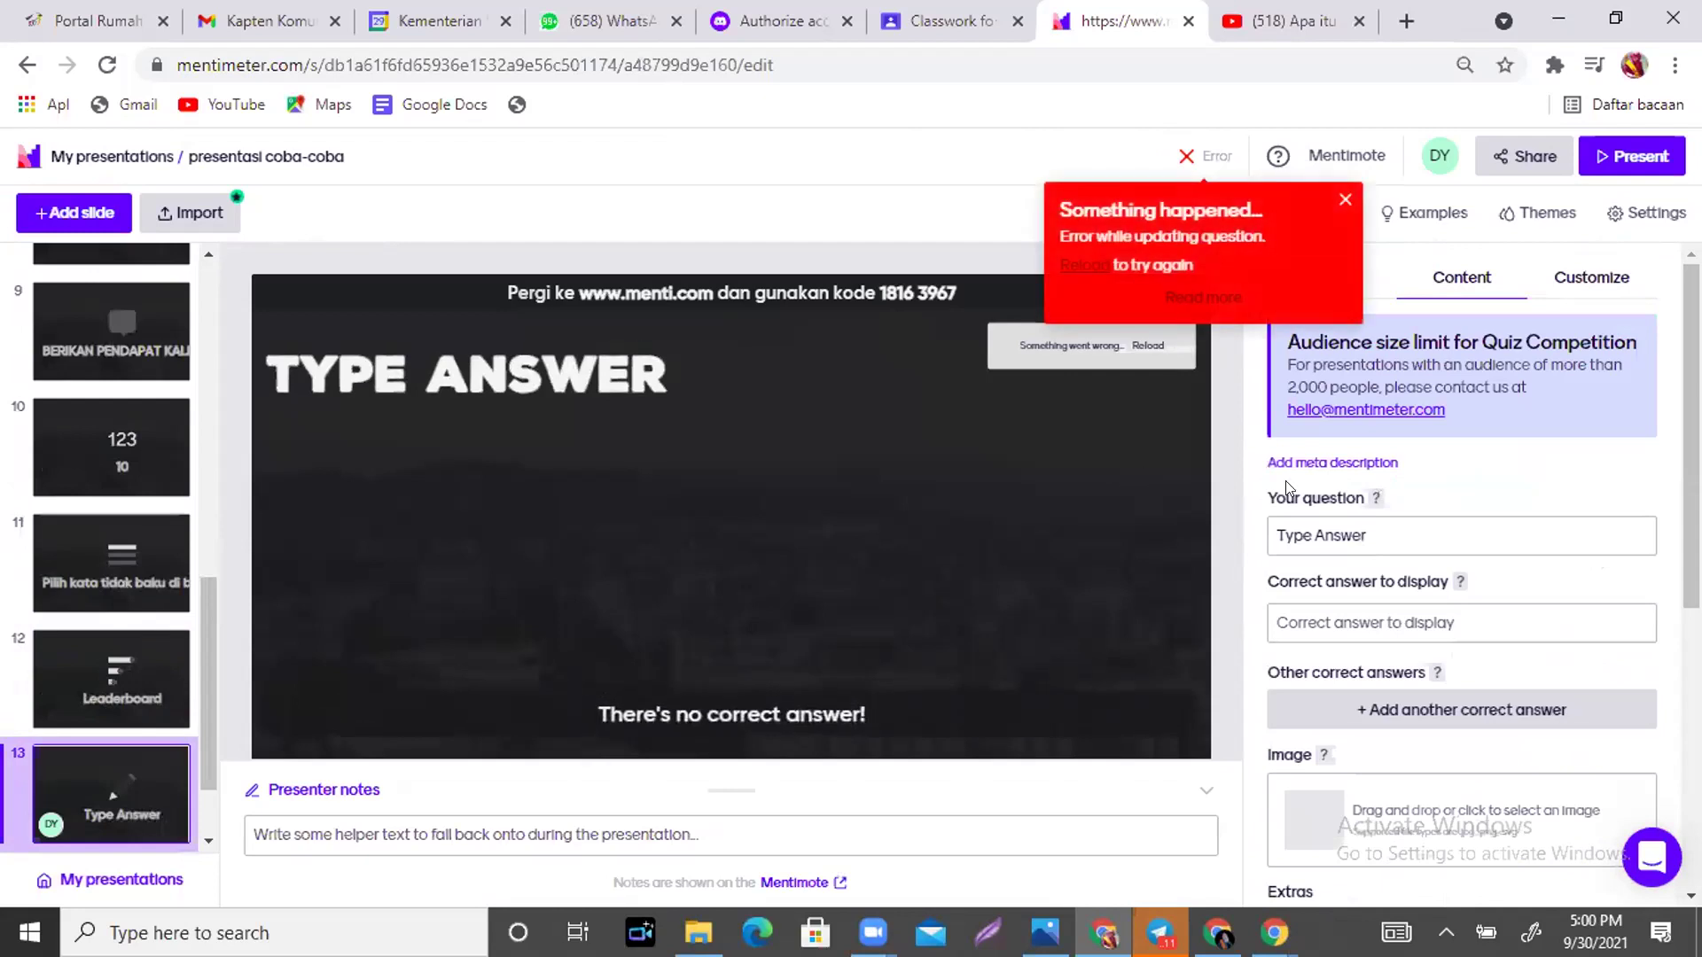
Set the question of the Type Answer slide to "tuliskan 5 kata baku yang kamu ketahui".
left_click(1412, 534)
type("tul")
type("iskan 5 pert")
type("an")
key("BackSpace")
key("BackSpace")
key("BackSpace")
key("BackSpace")
key("BackSpace")
type("kata baku")
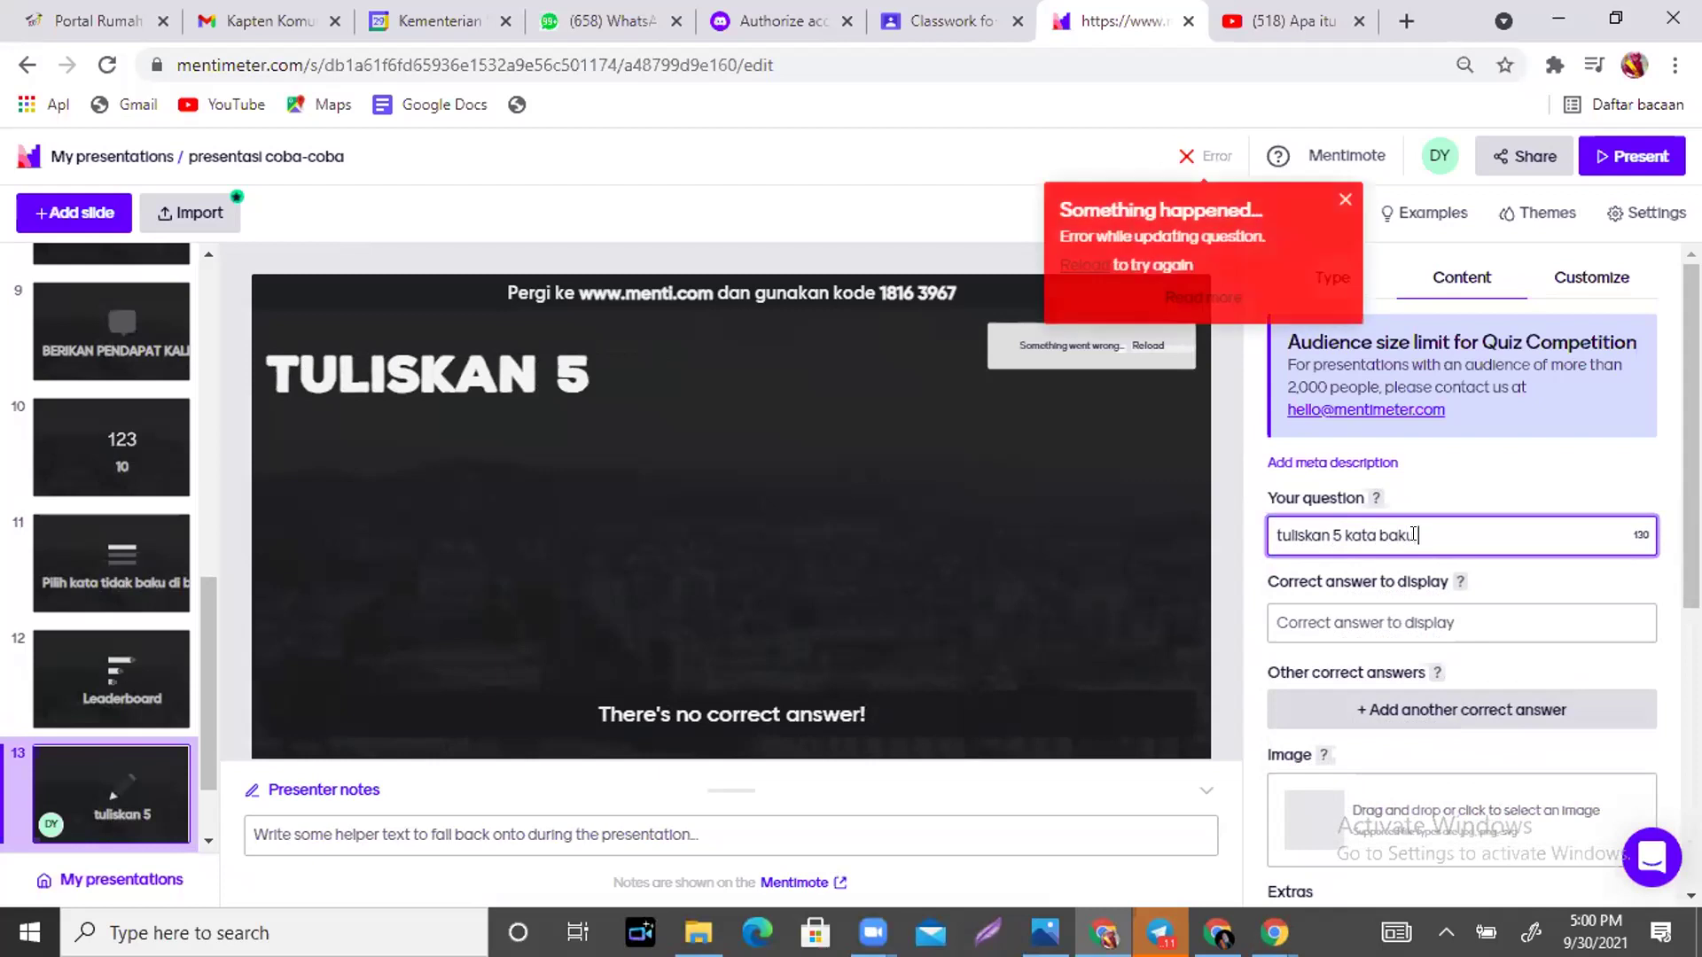
type(" yang kamu ketahui")
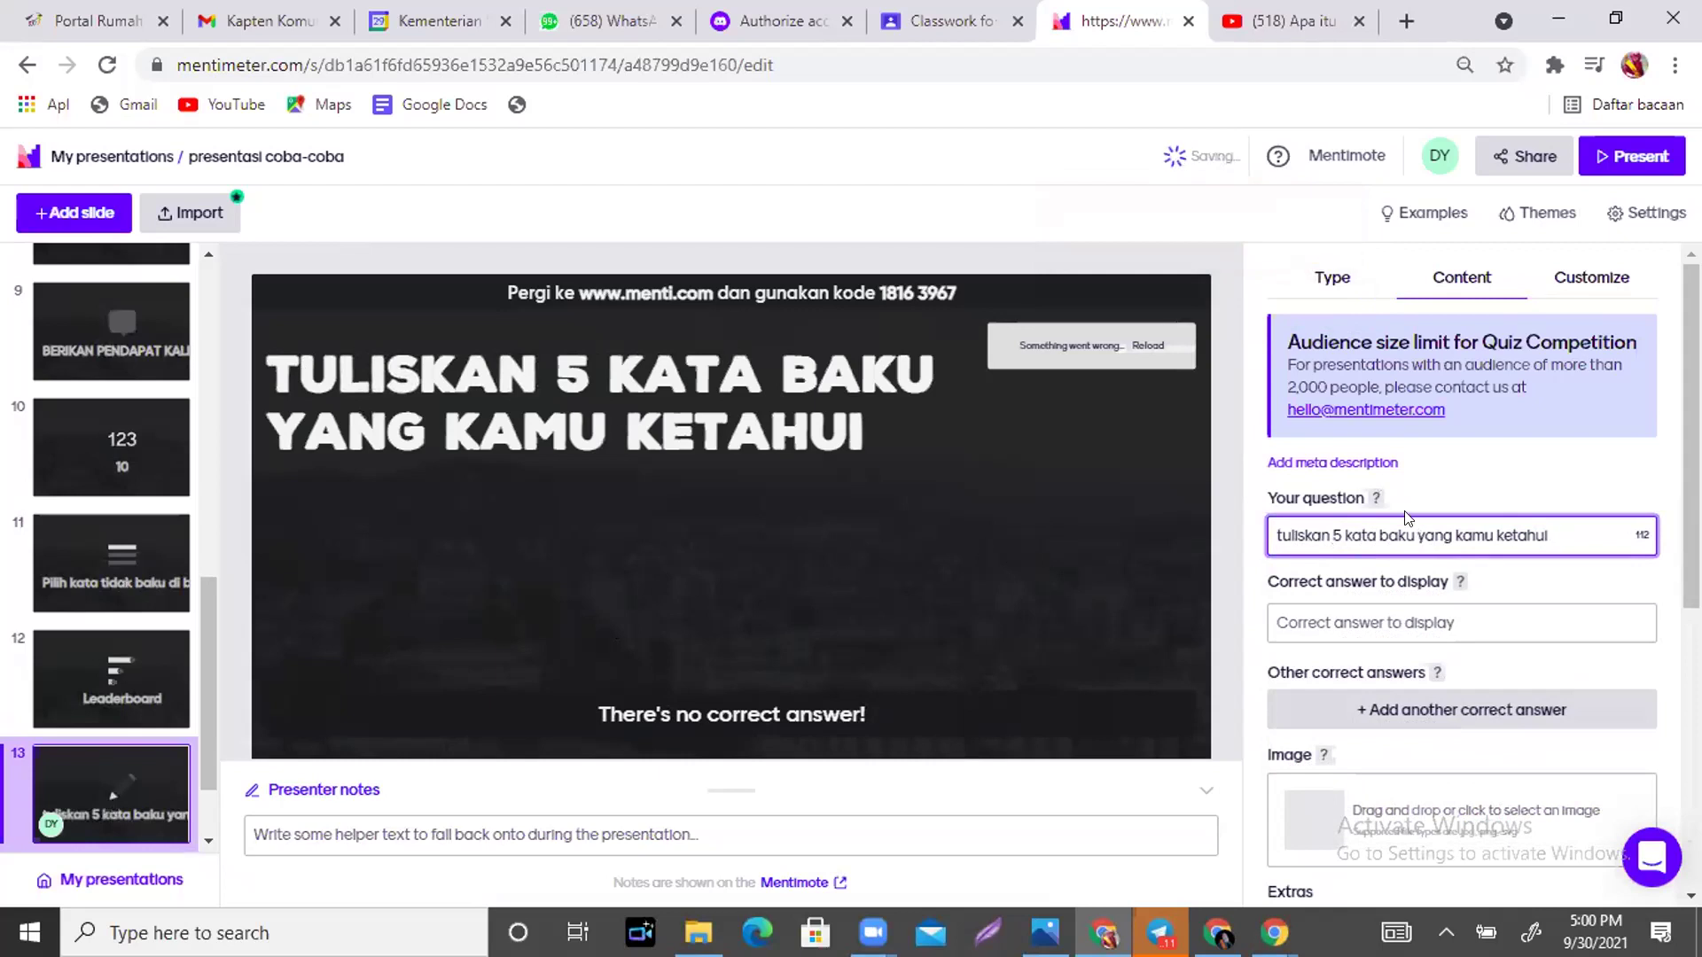
Set the correct answer to display to "salat" and add a field for another correct answer.
left_click_drag(1691, 443, 1691, 495)
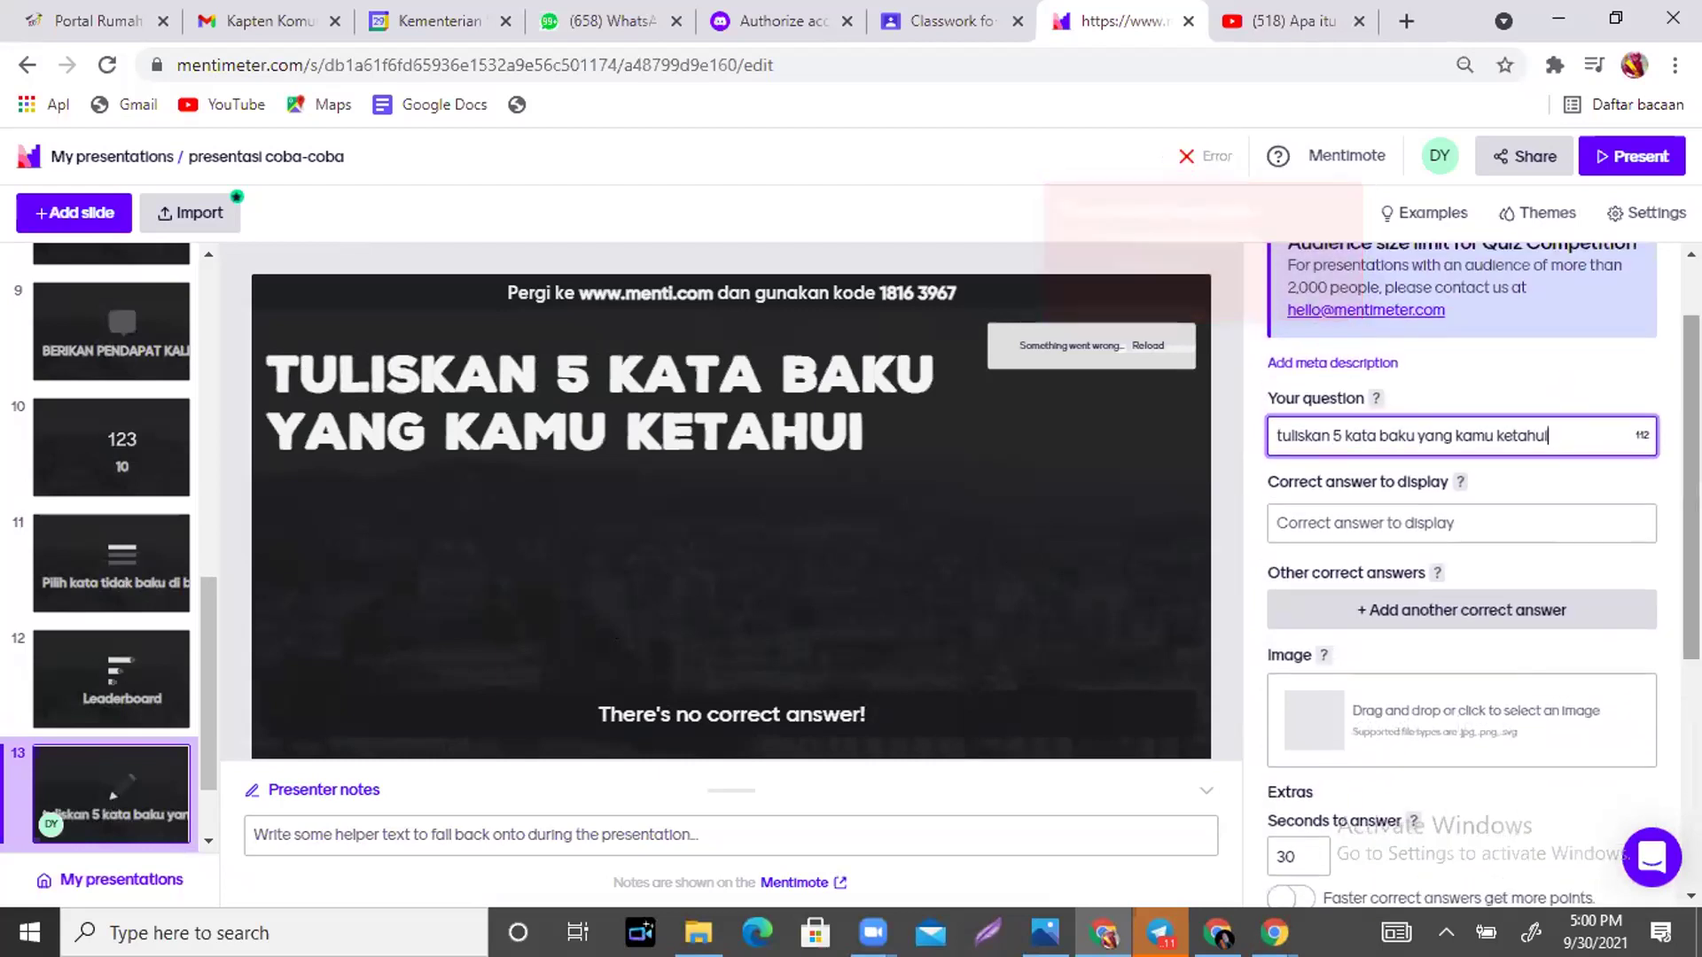
left_click(1455, 511)
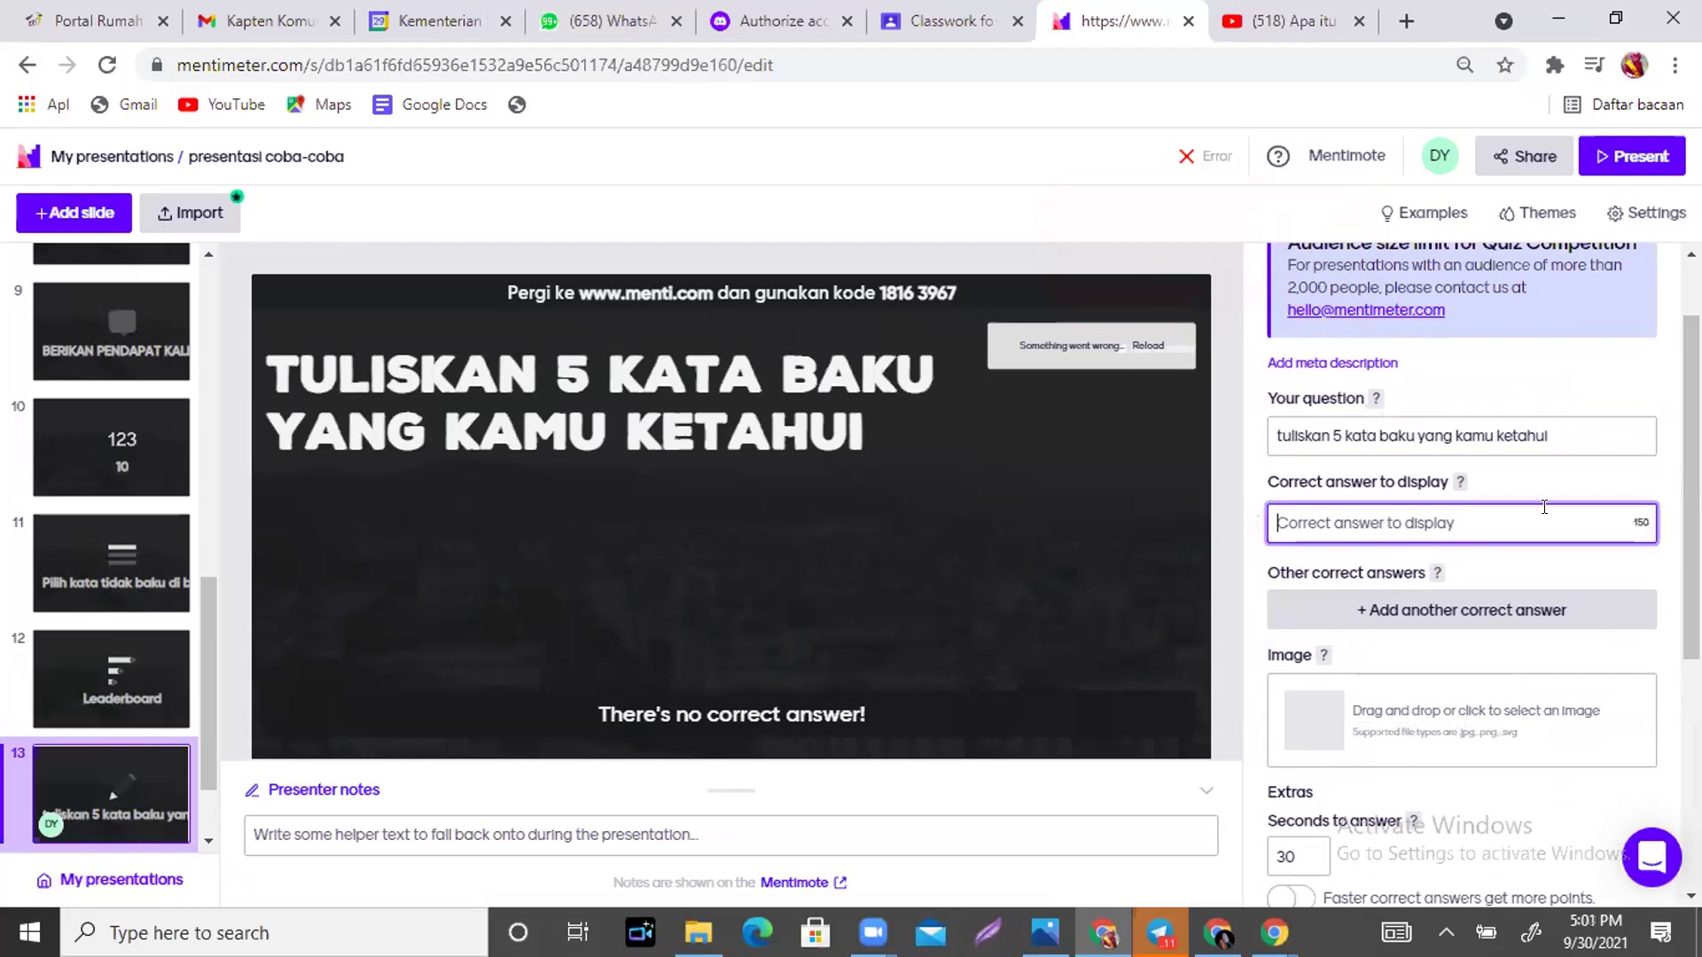
type("salat")
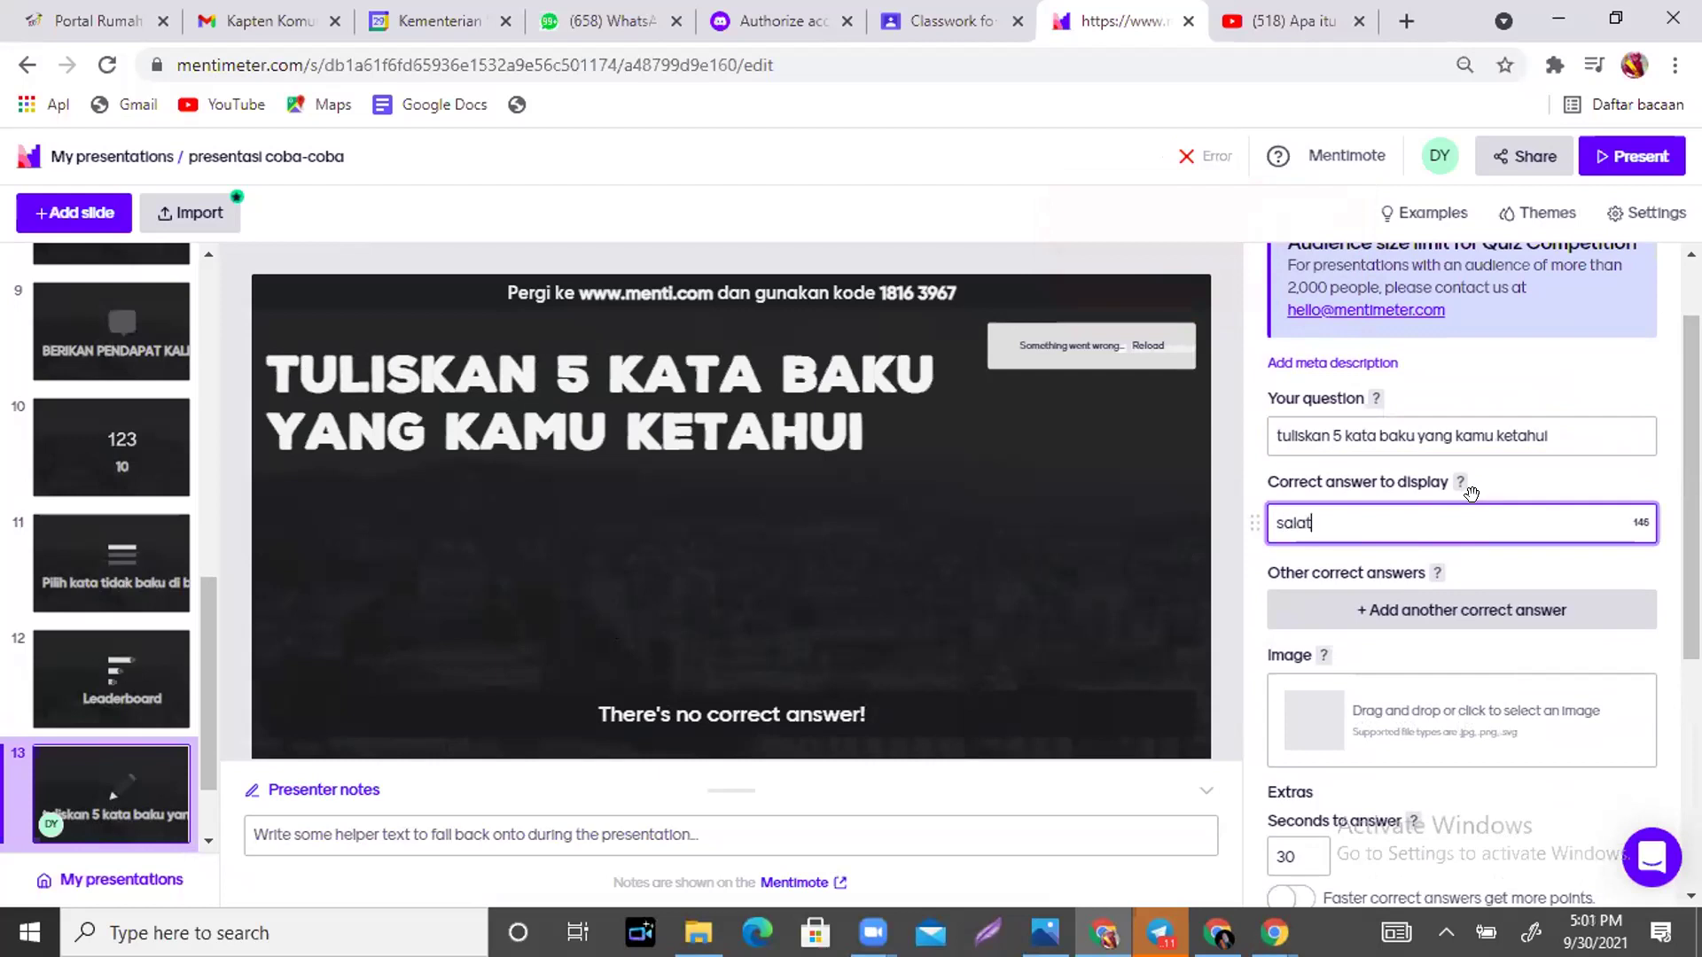
left_click(1488, 612)
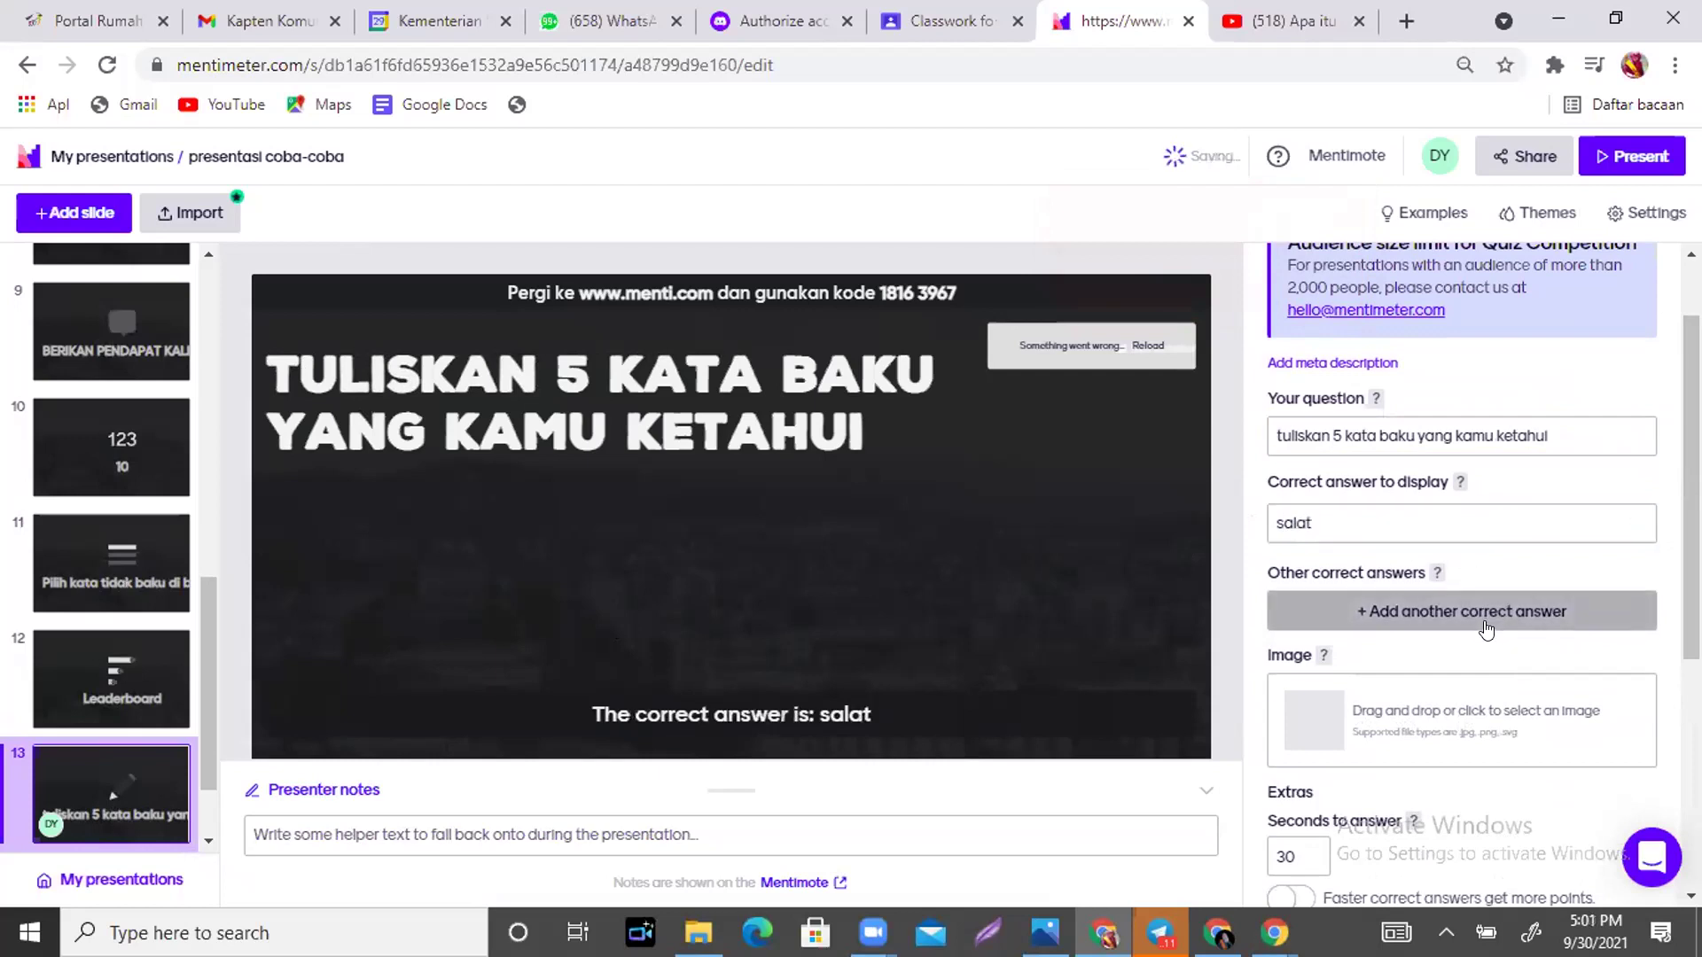
left_click(1489, 607)
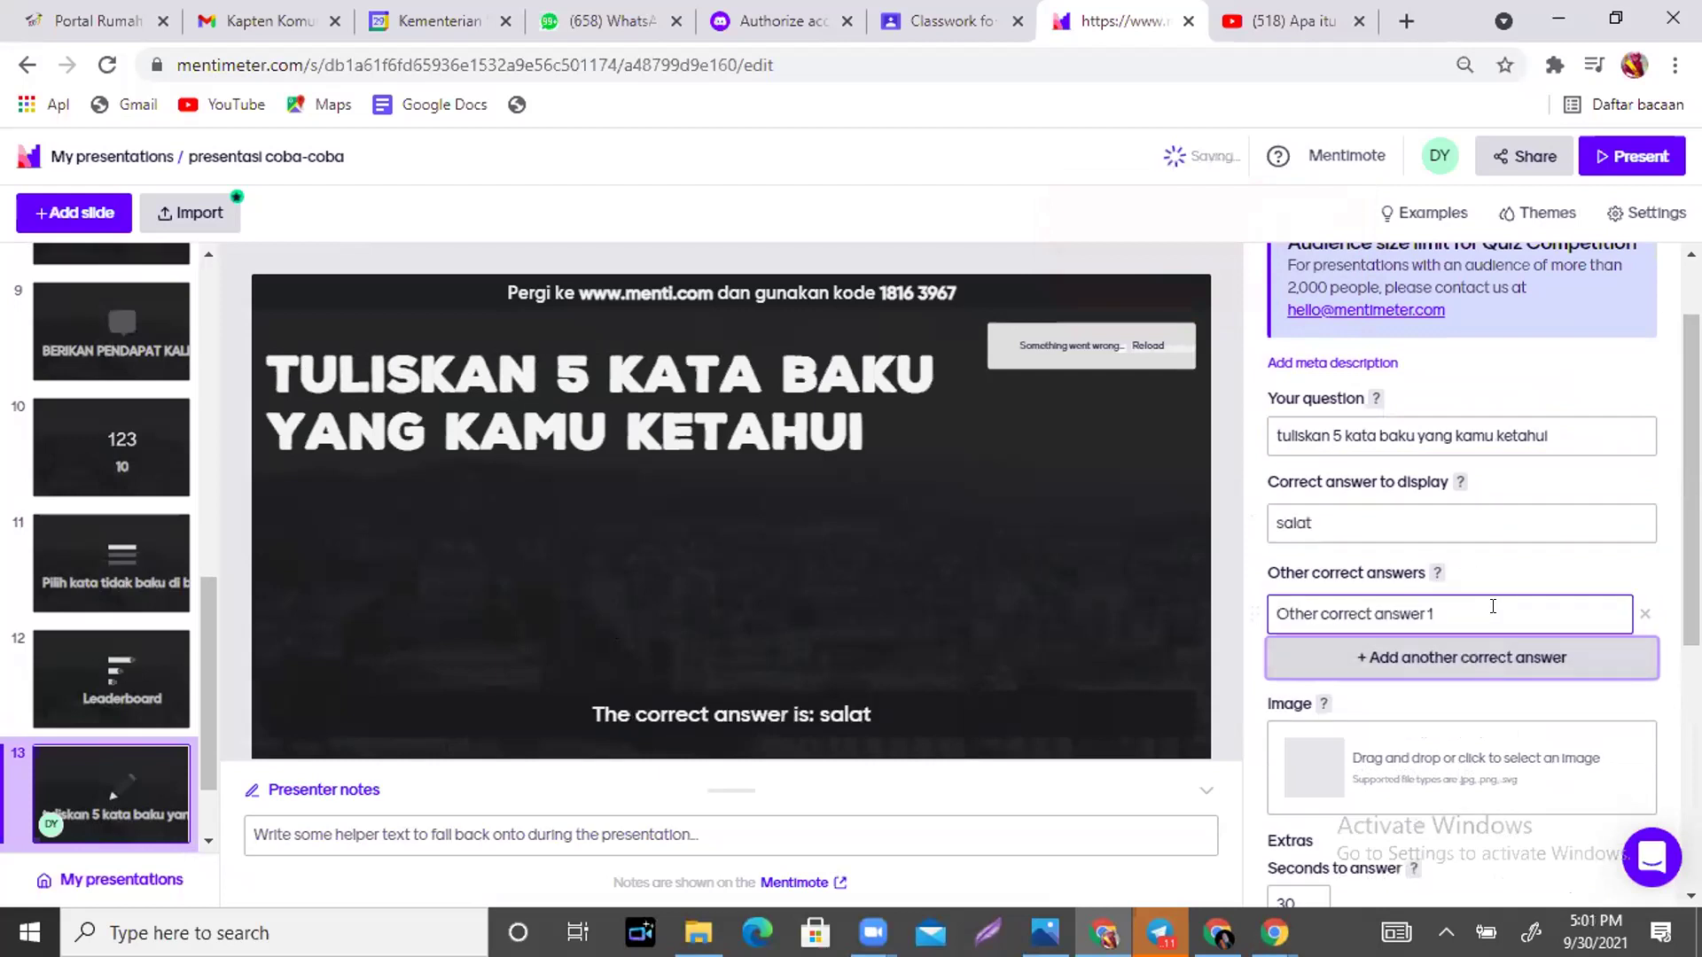
key("f")
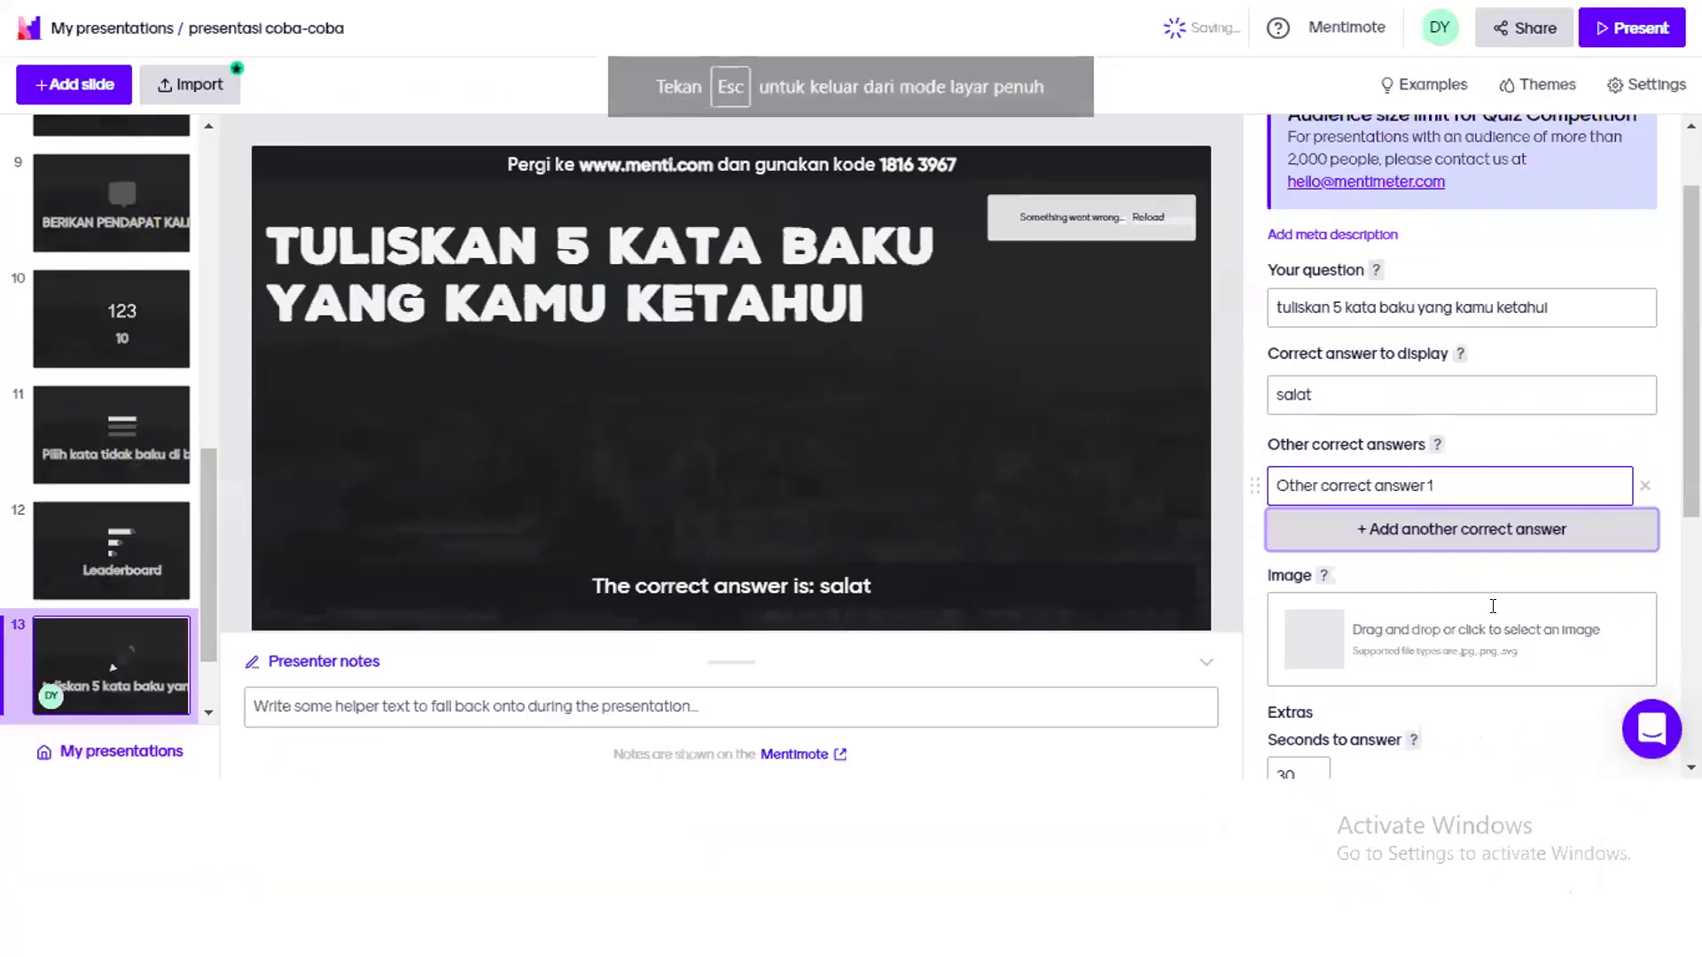
key("k")
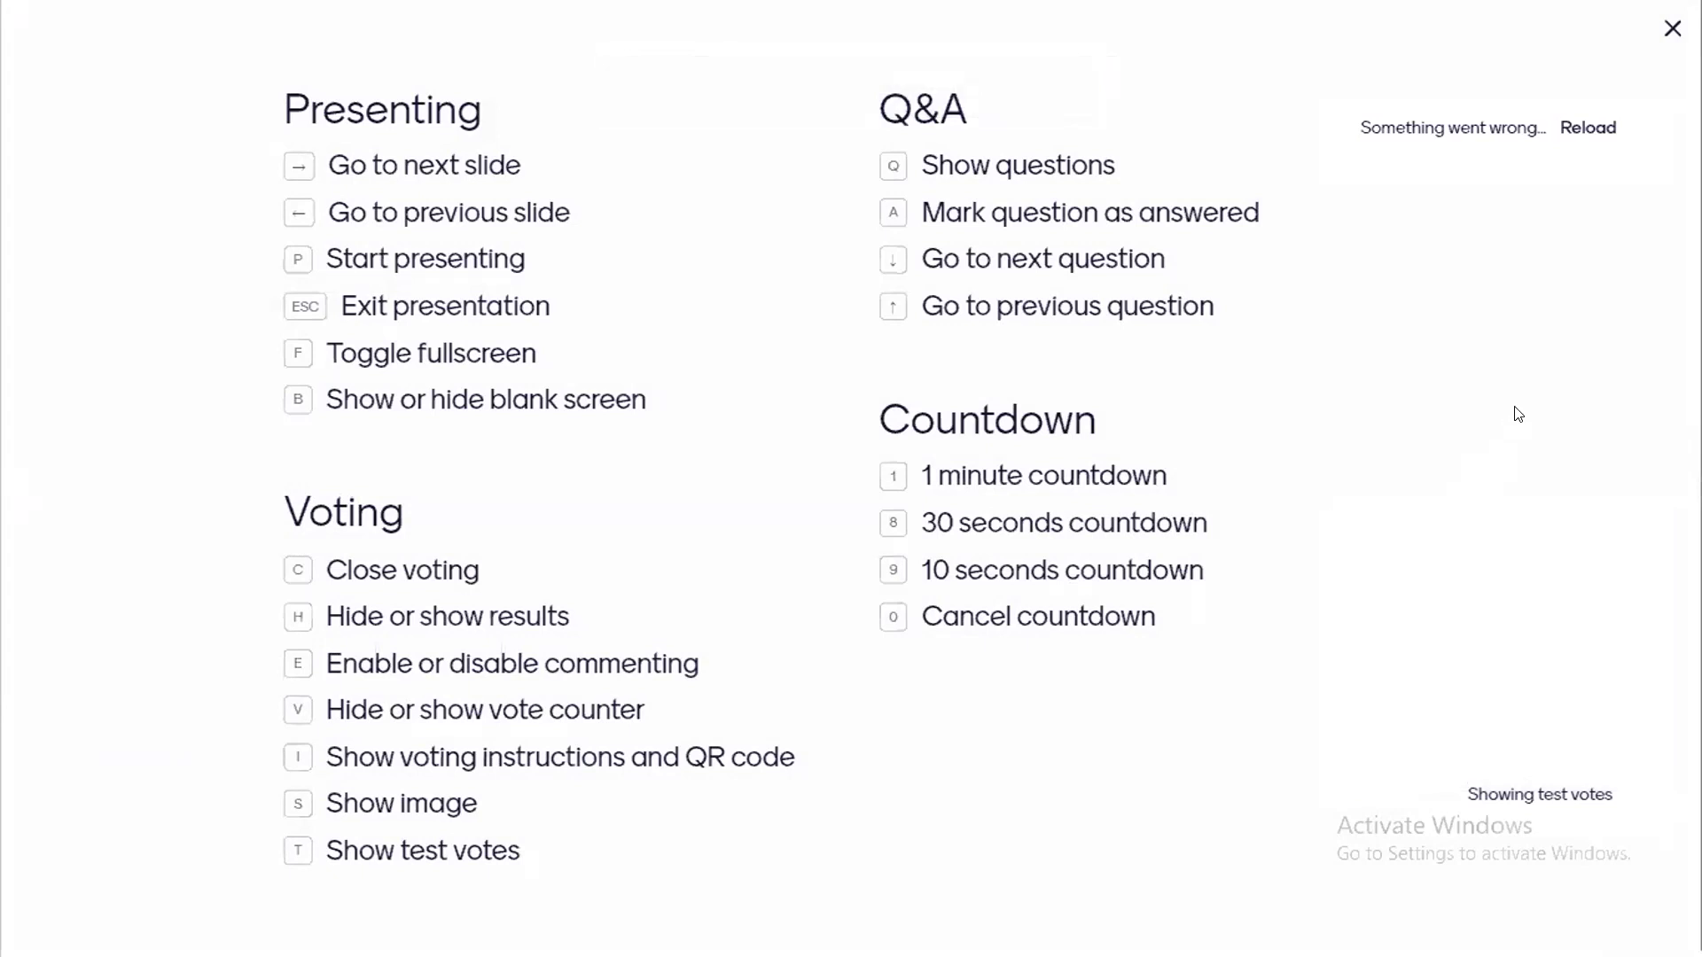
left_click(1671, 31)
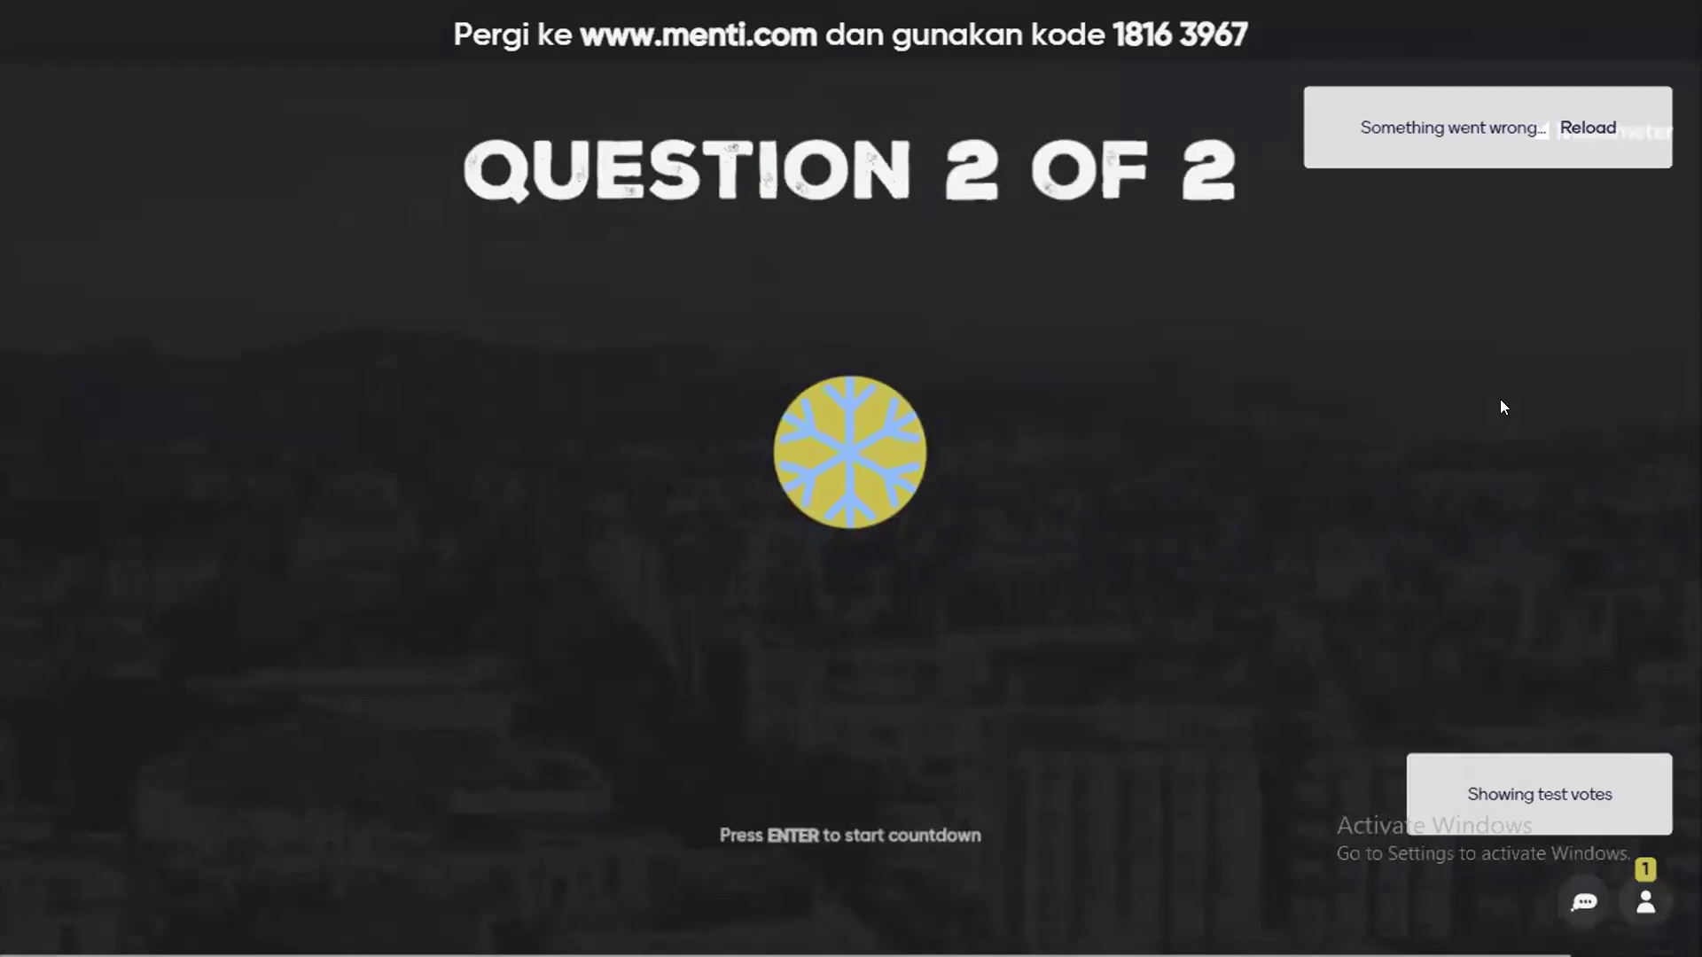
key("Escape")
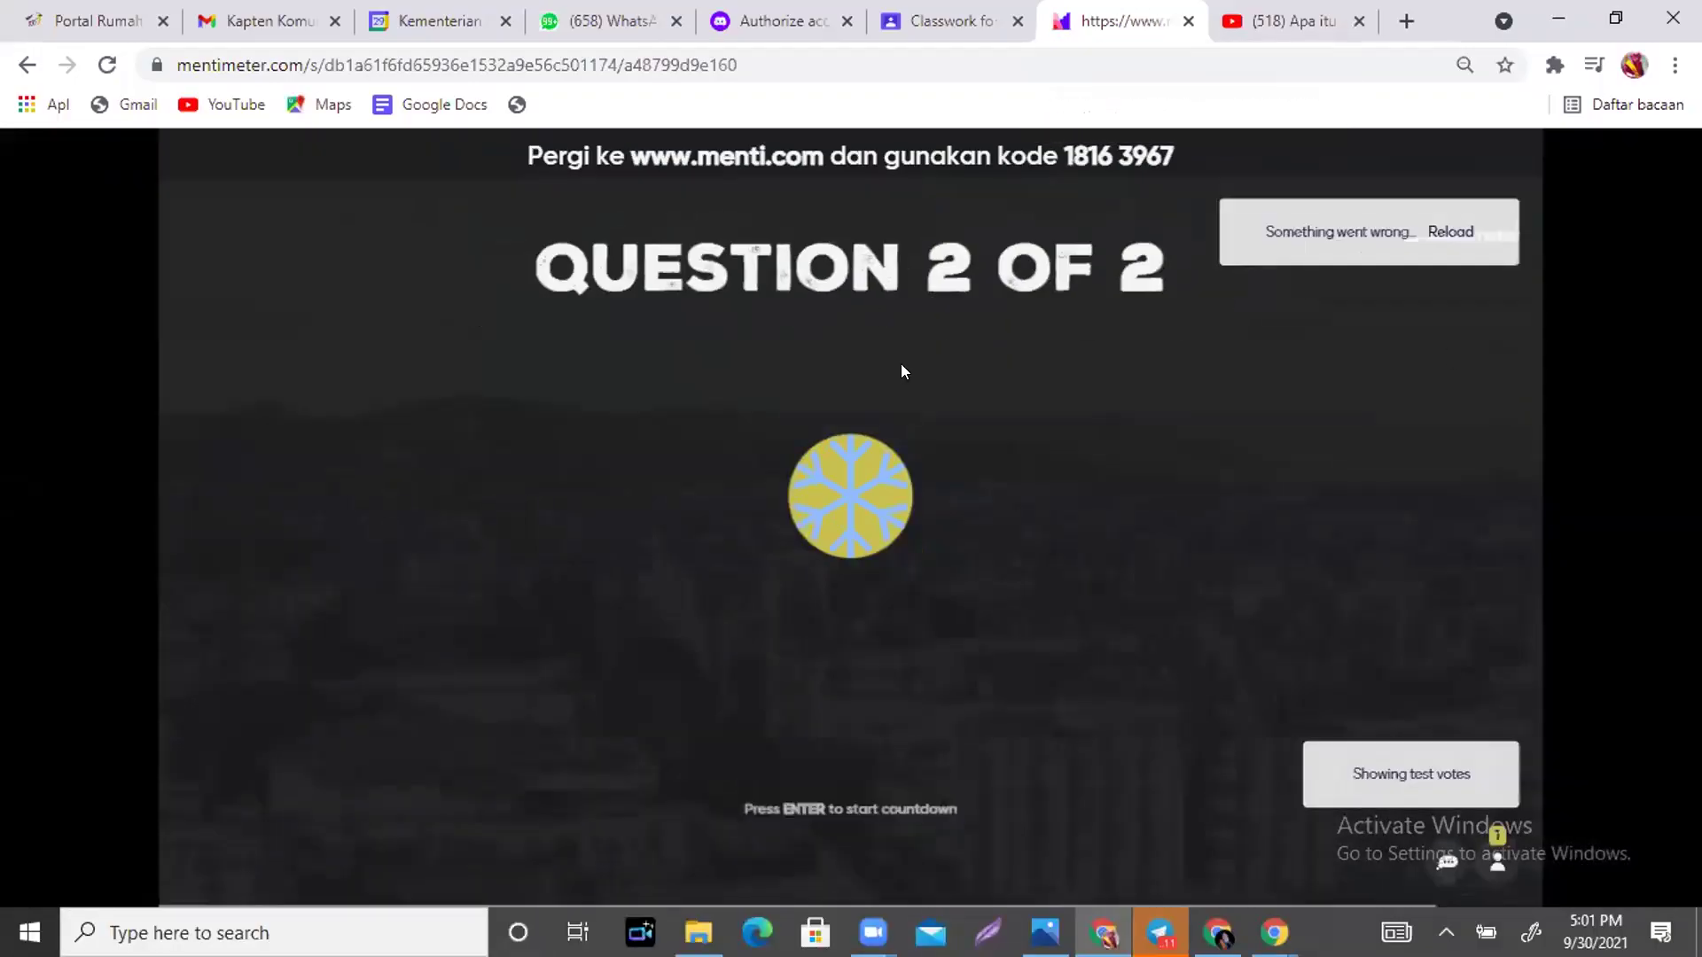
key("Escape")
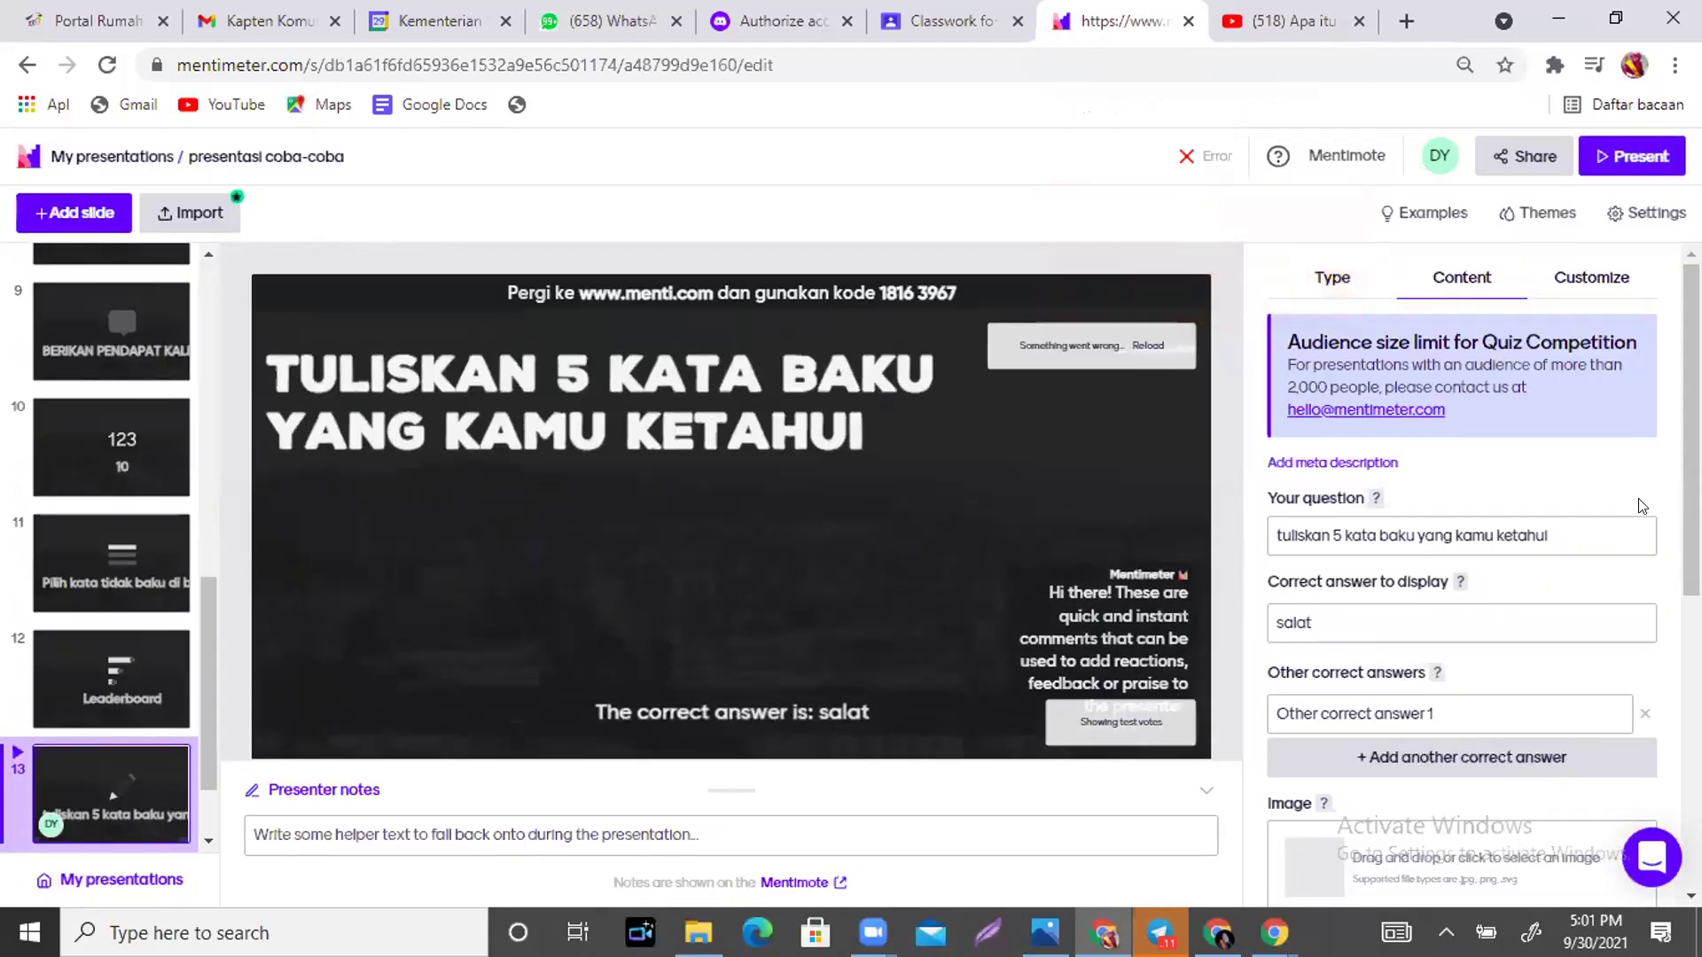
Change the question to "tuliskan 1 kata baku yang kamu ketahui" and enter "apotek" as the other correct answer.
scroll(1462, 576, "down", 1)
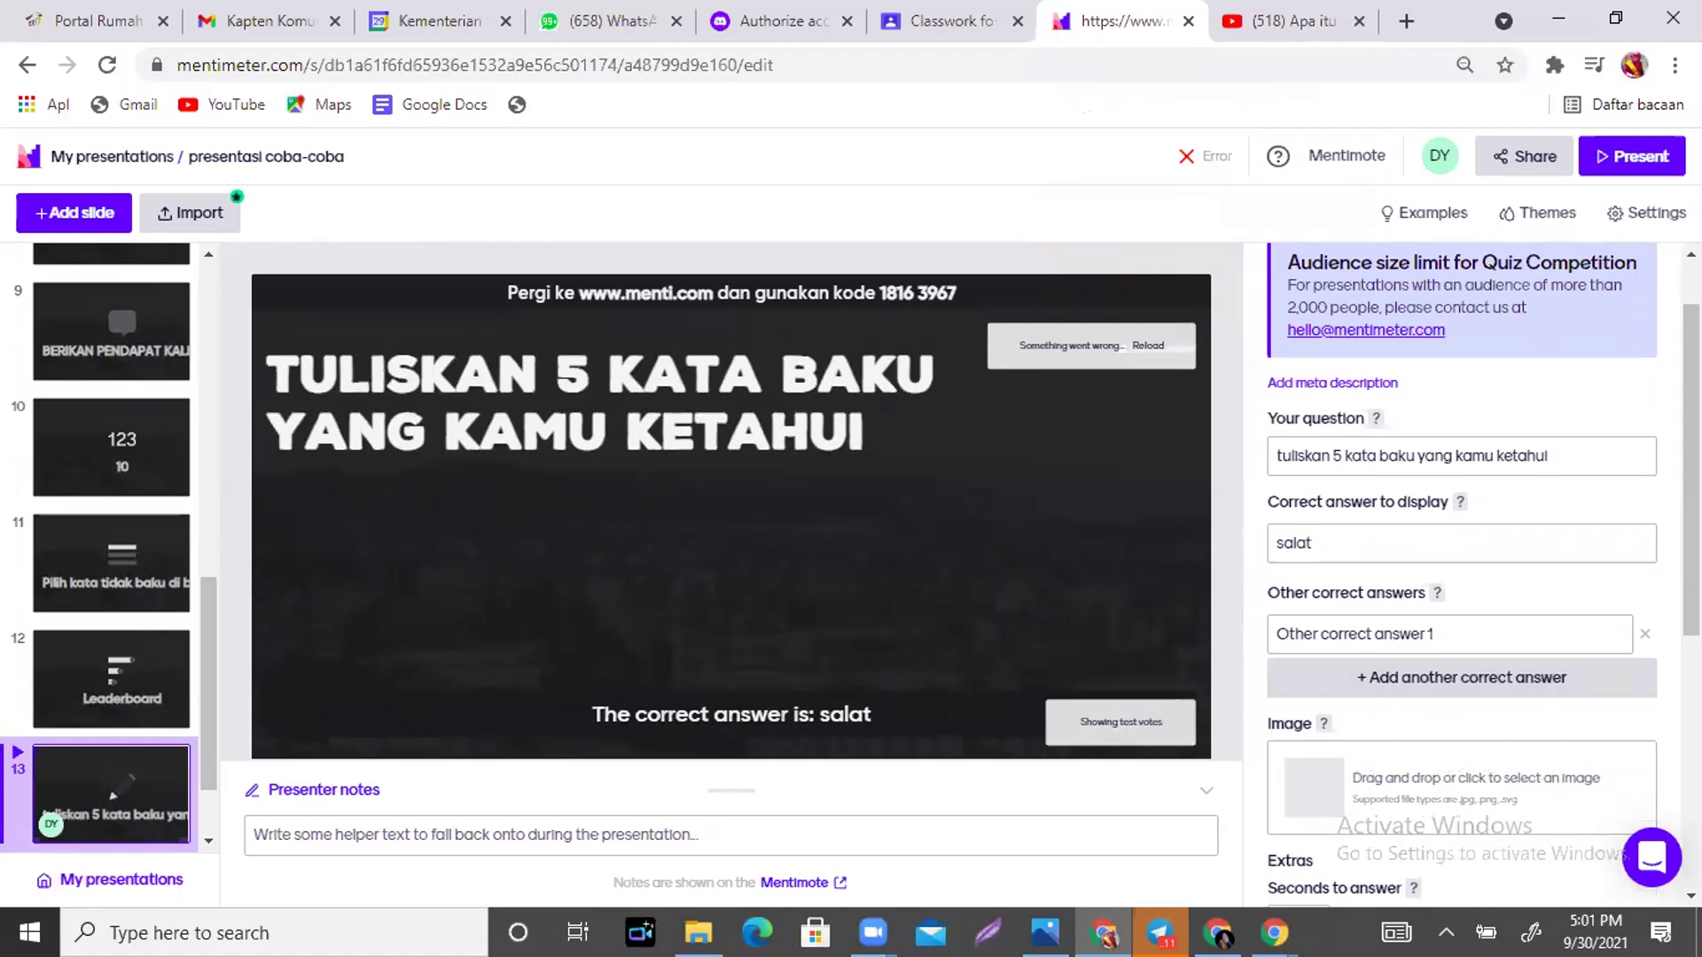
left_click(1487, 526)
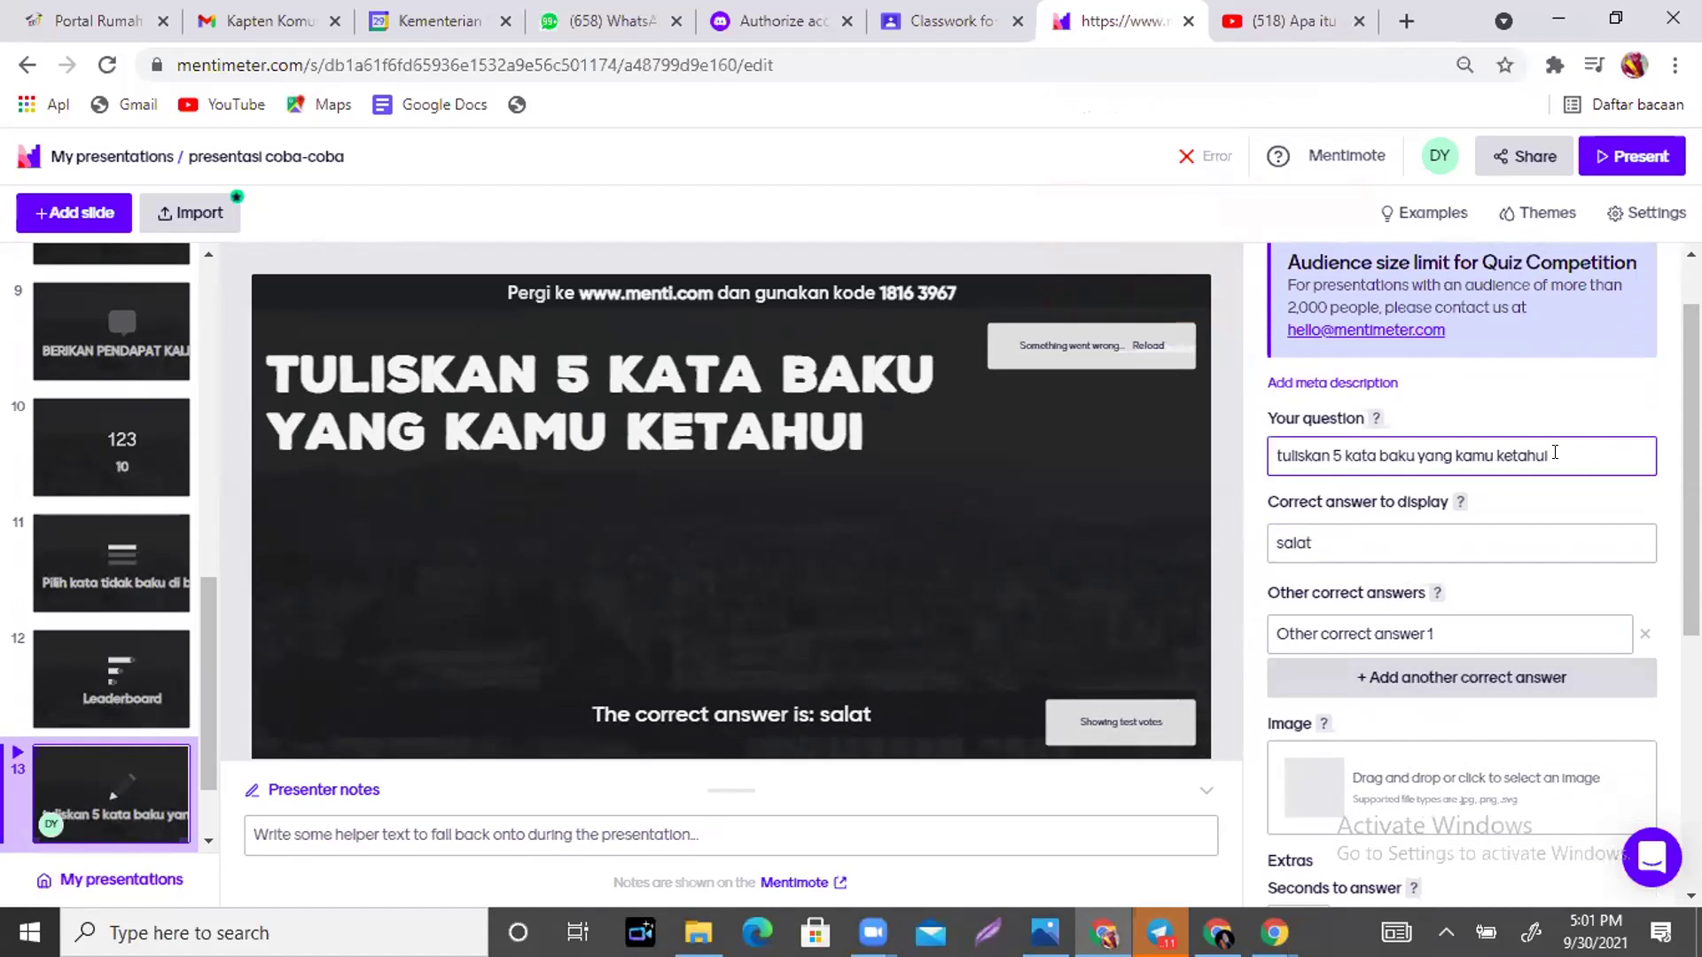
left_click(1333, 454)
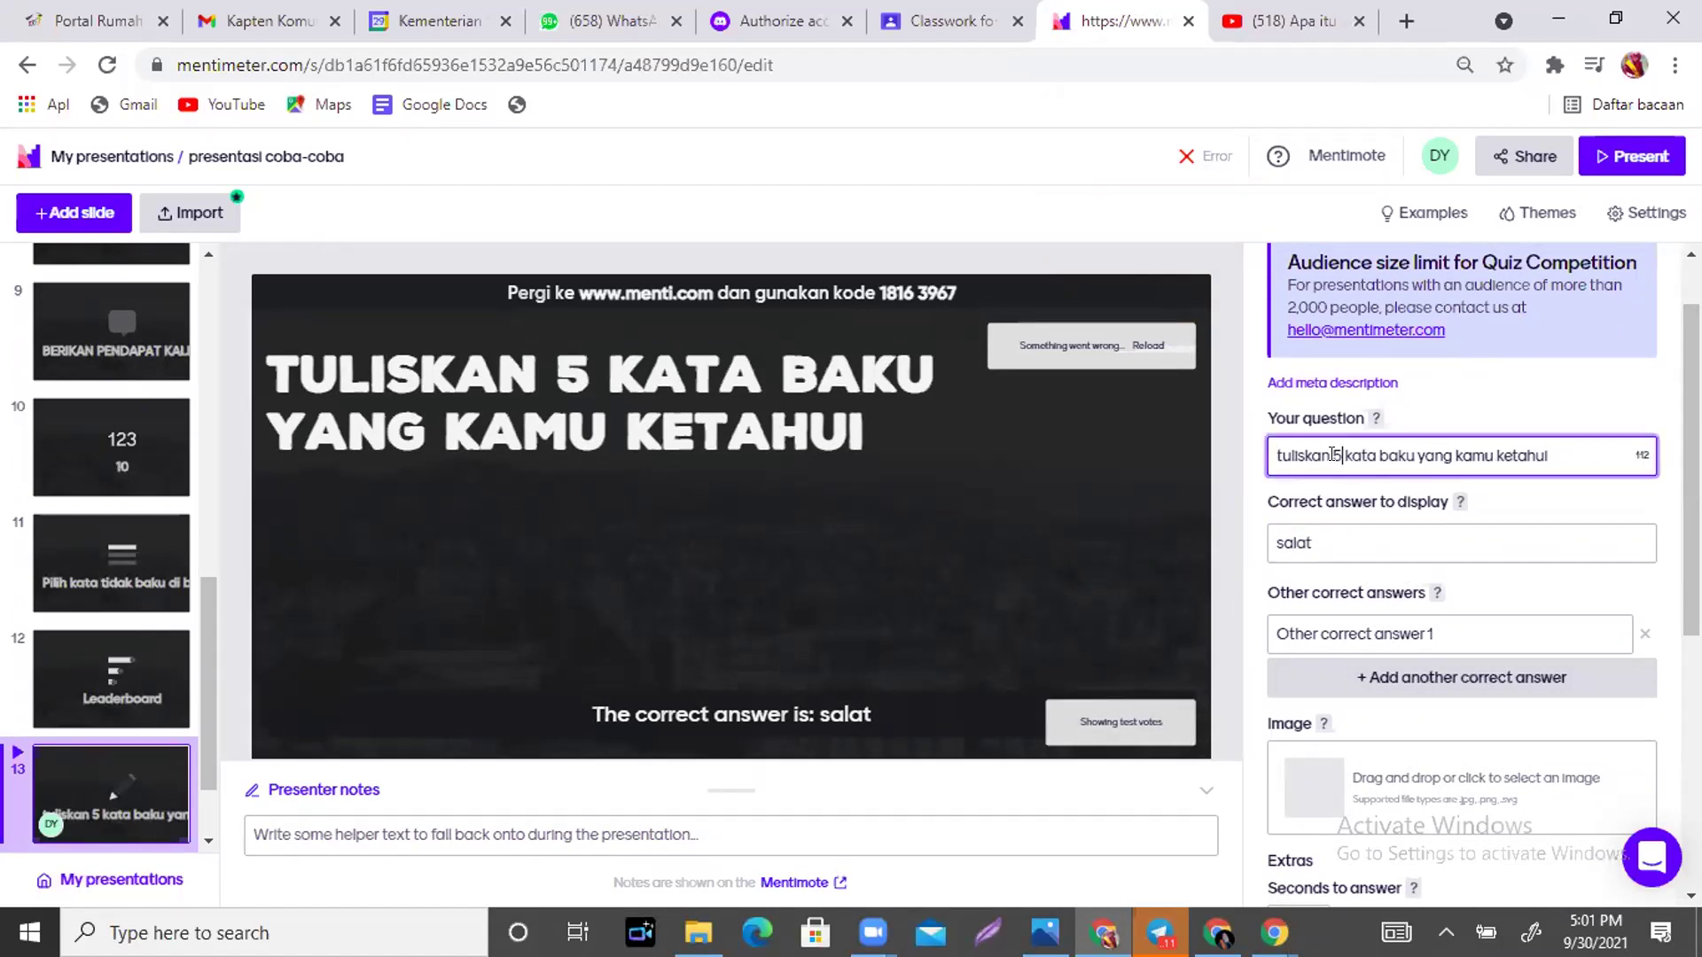
key("BackSpace")
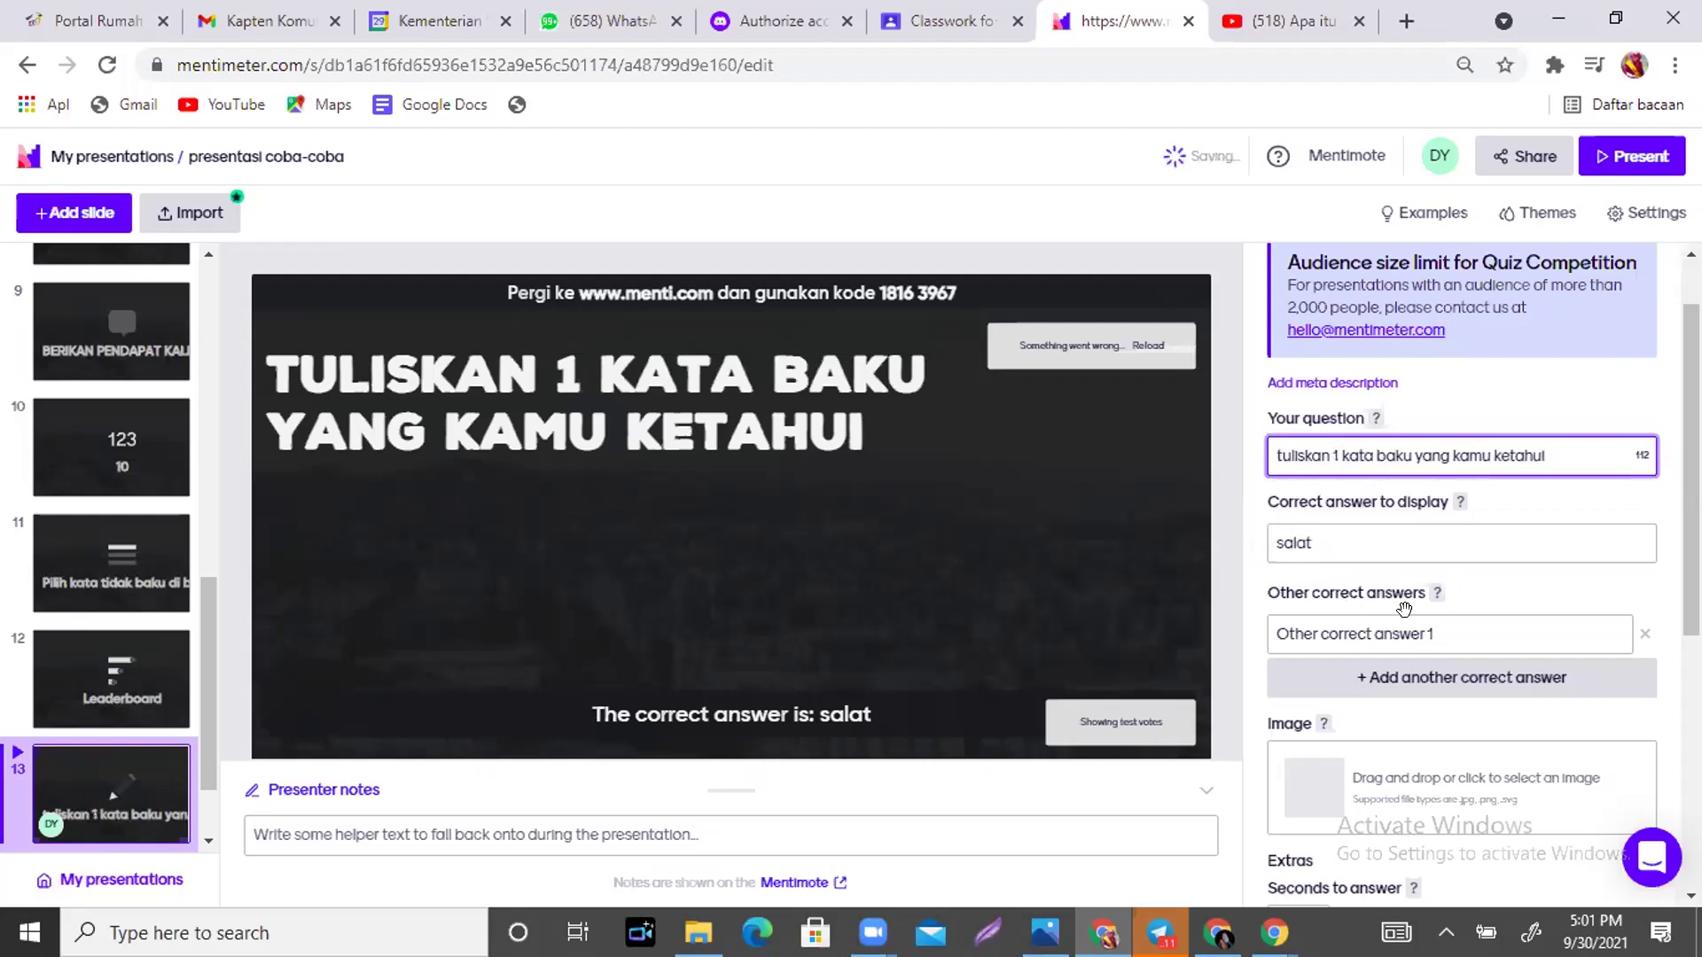
left_click(1445, 619)
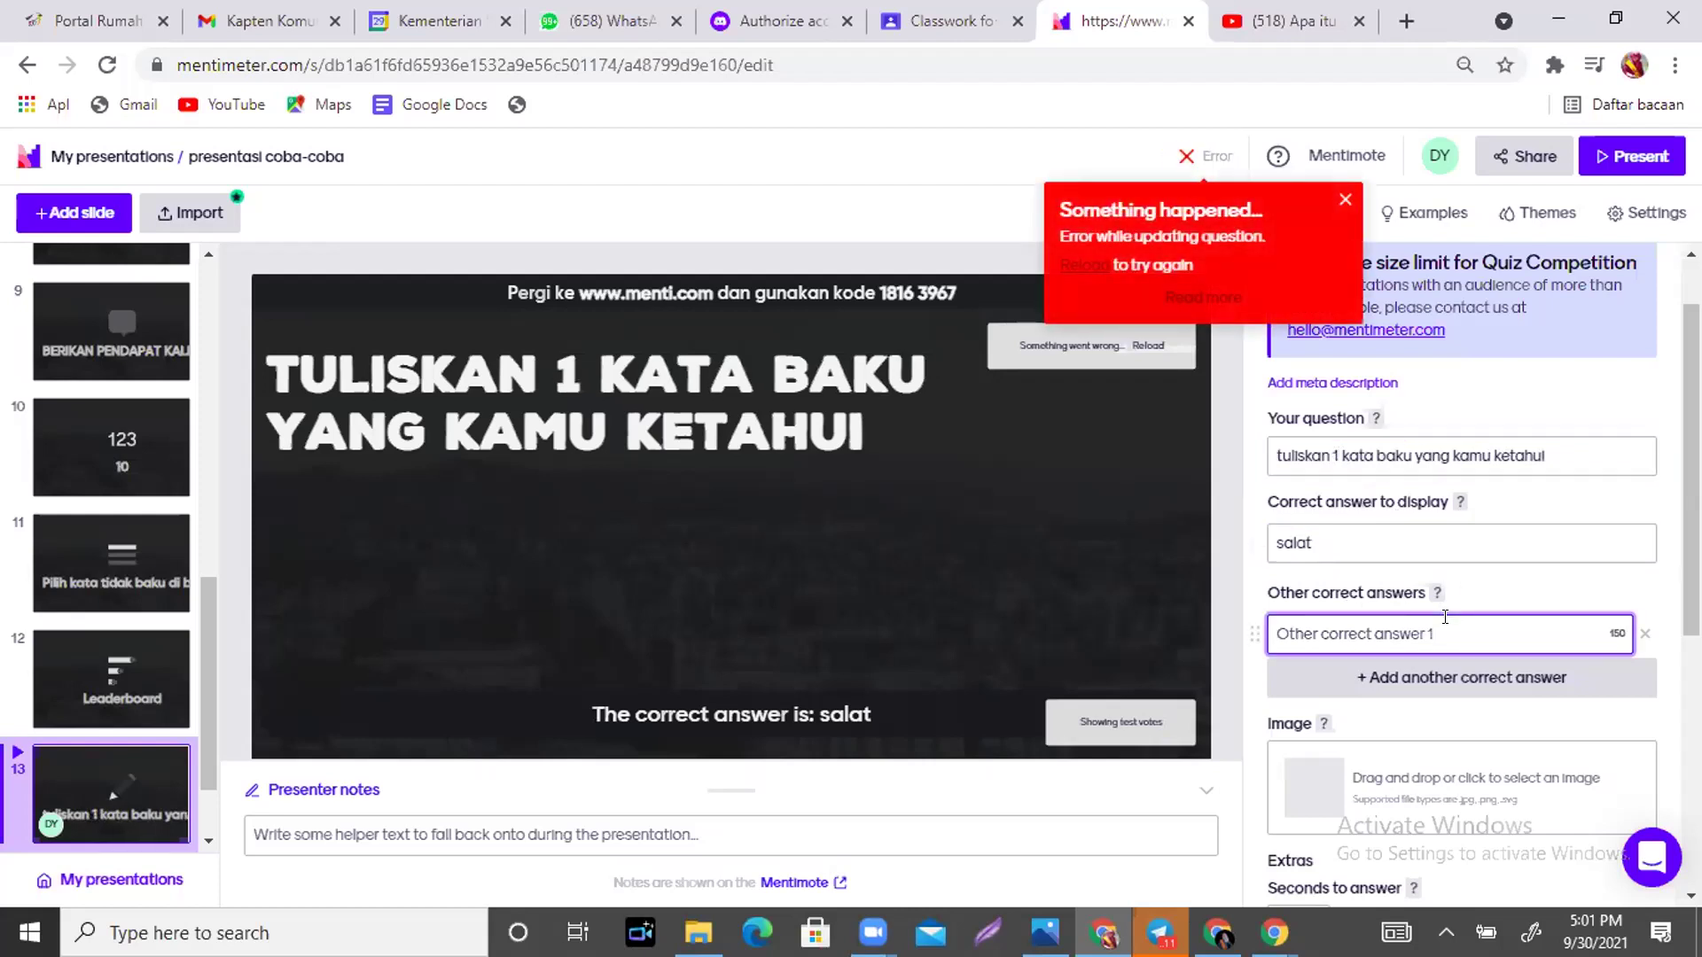
type("apotek")
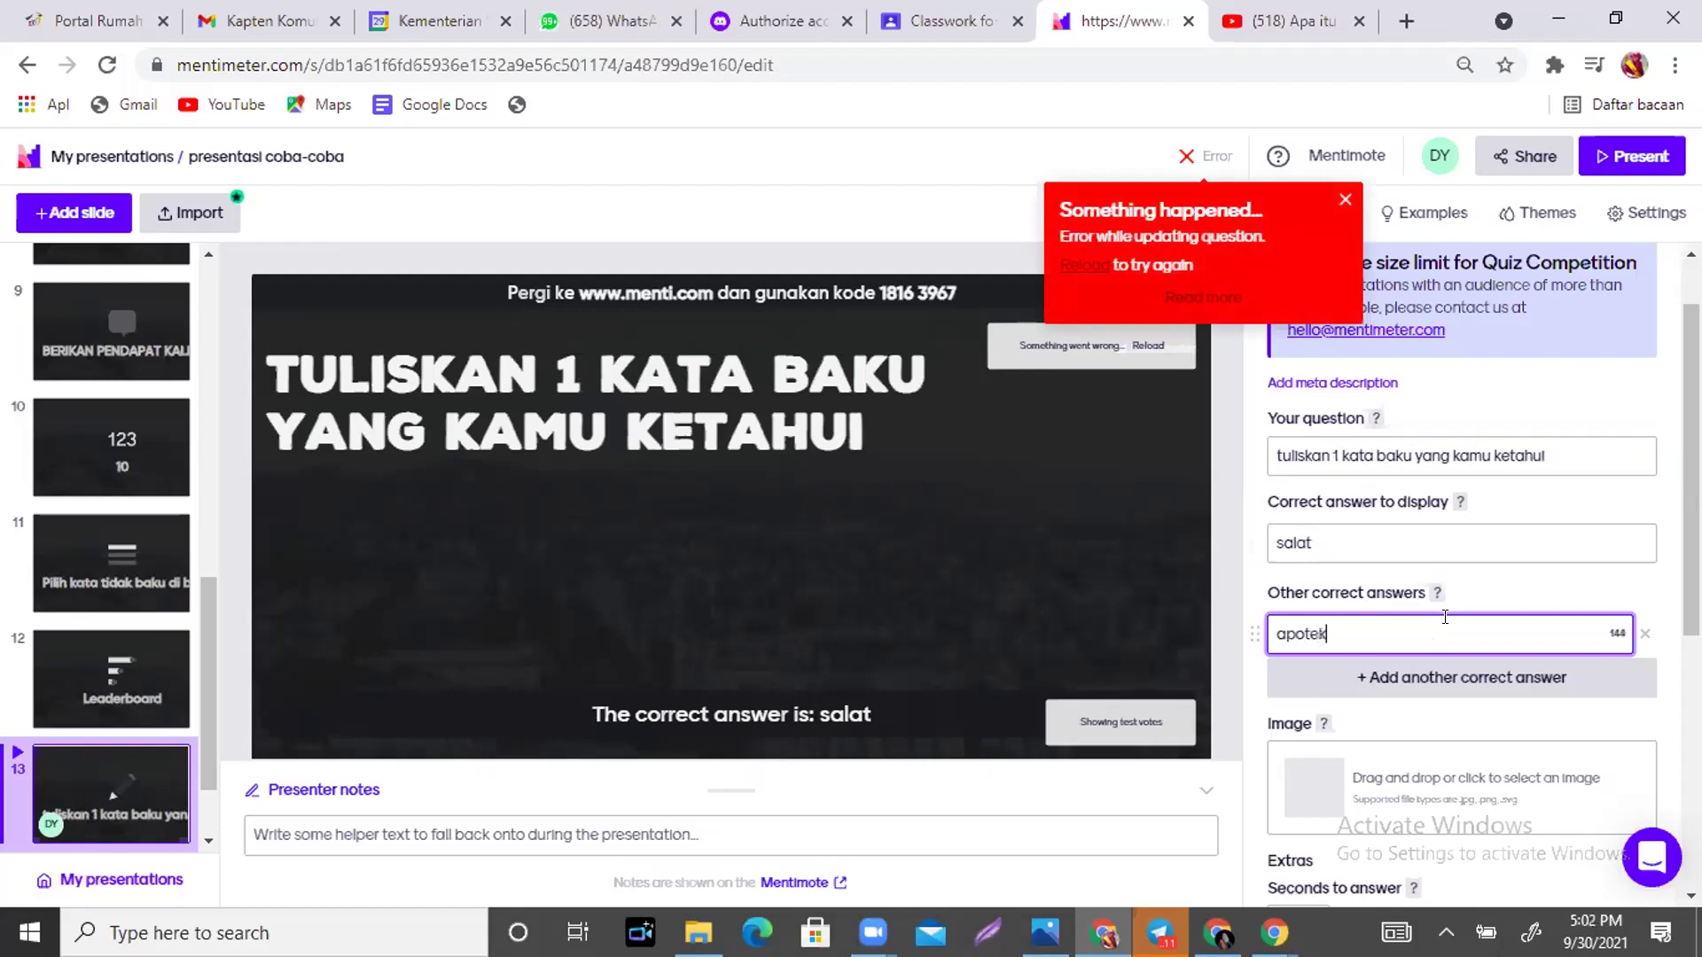
Add a second field for other correct answers to the Type Answer quiz and check the answers already entered.
left_click(1458, 679)
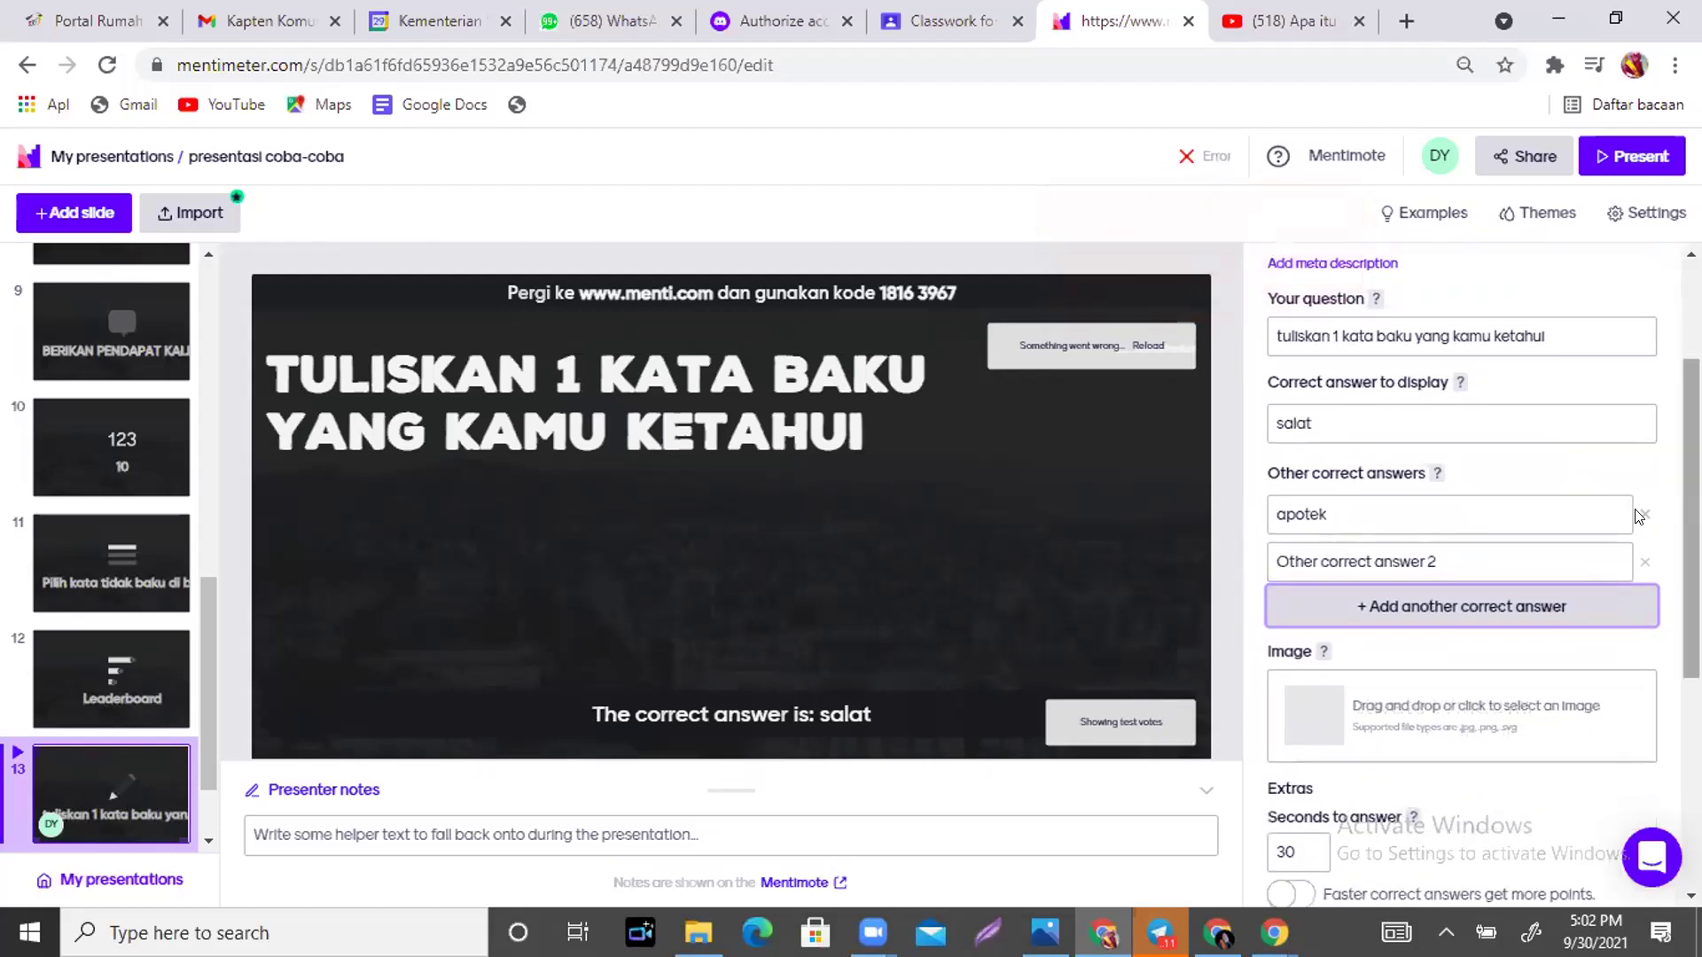
left_click(1324, 415)
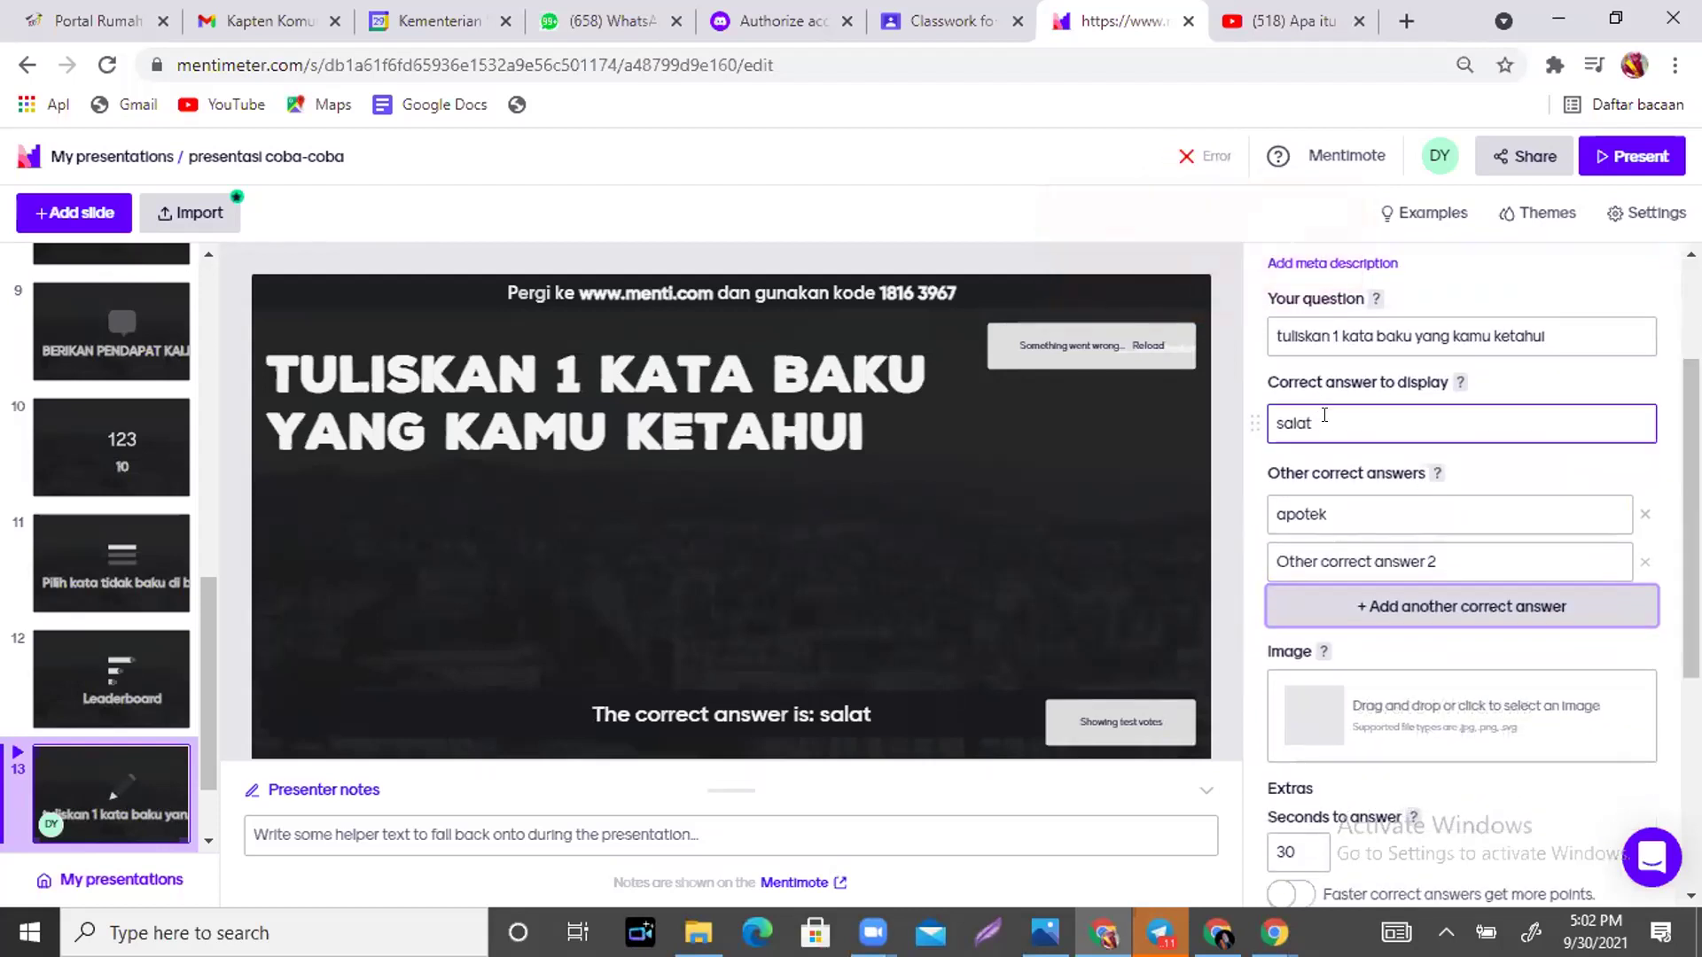
left_click(1324, 515)
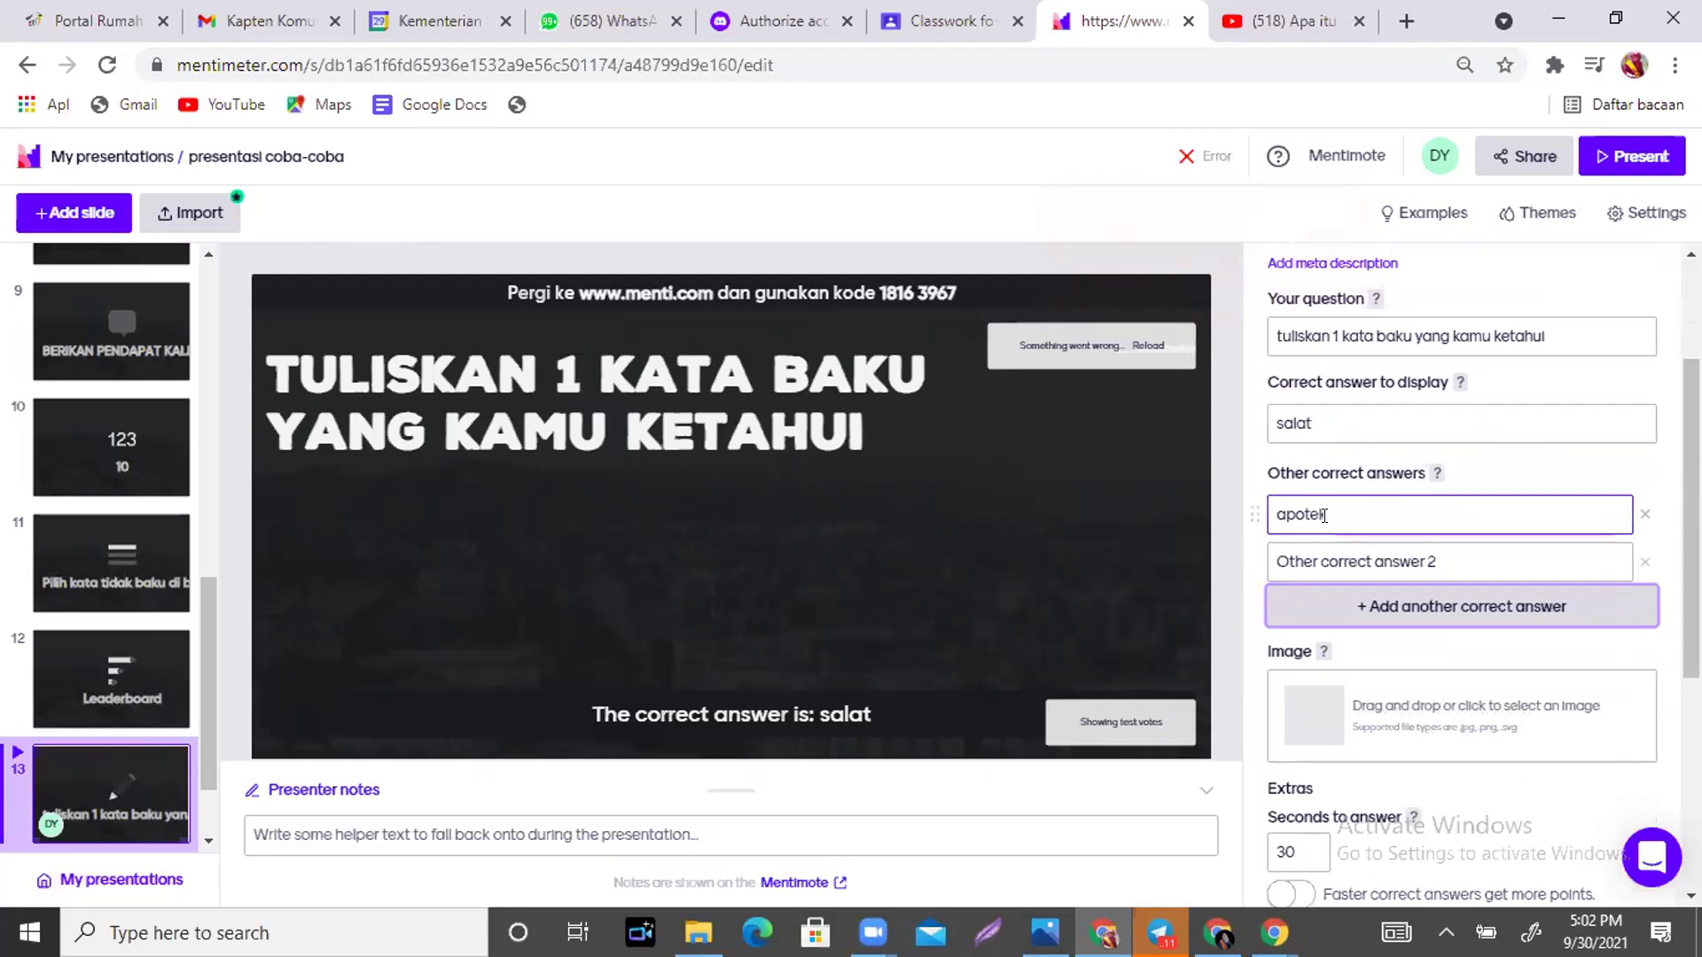
left_click(1373, 558)
left_click(1335, 415)
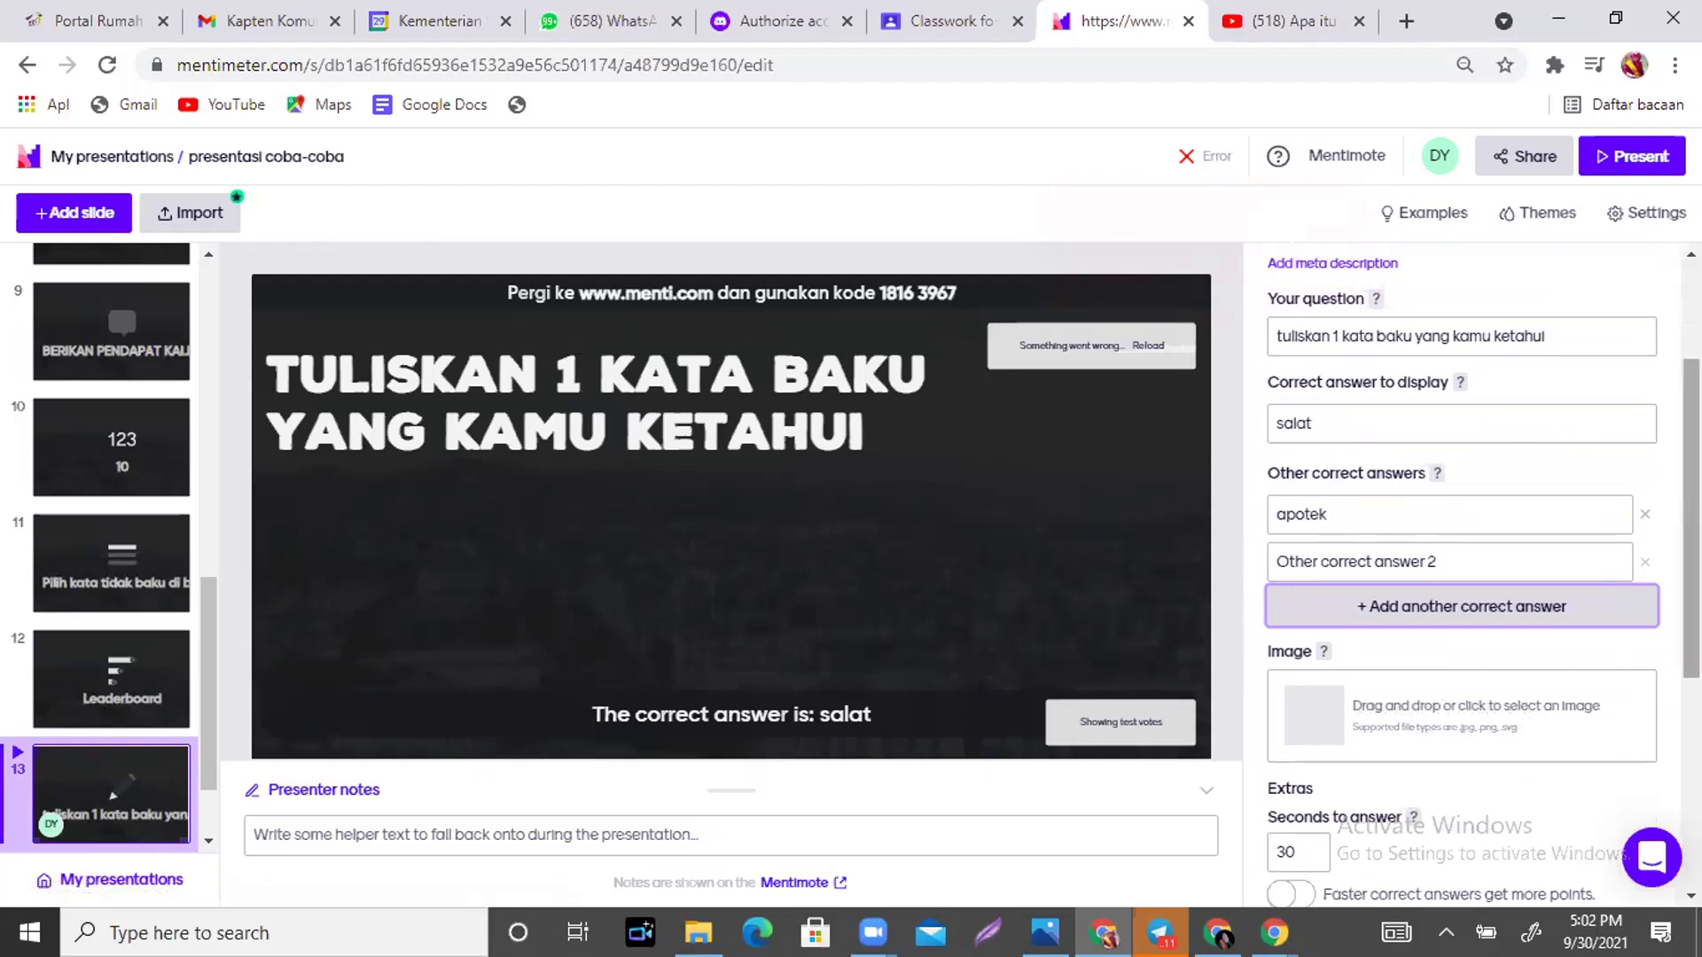
scroll(1463, 576, "down", 2)
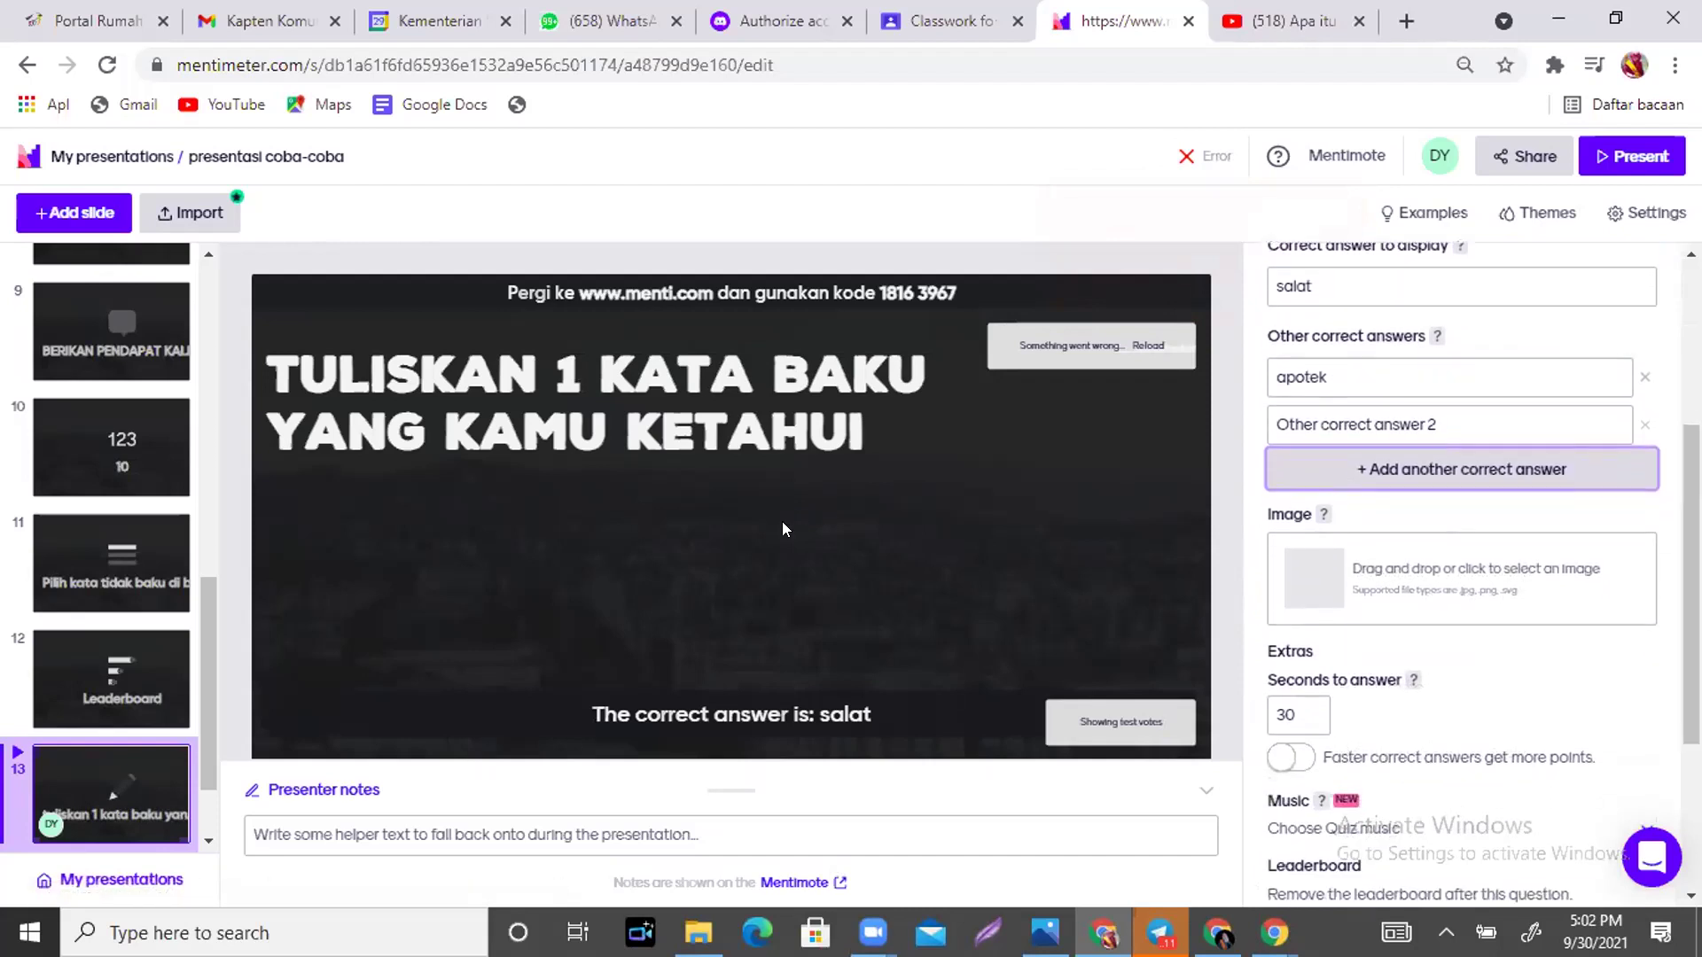
Add a Quote slide at the end with the quote "Belajar sekarang untuk 10 tahun ke depan".
left_click(49, 226)
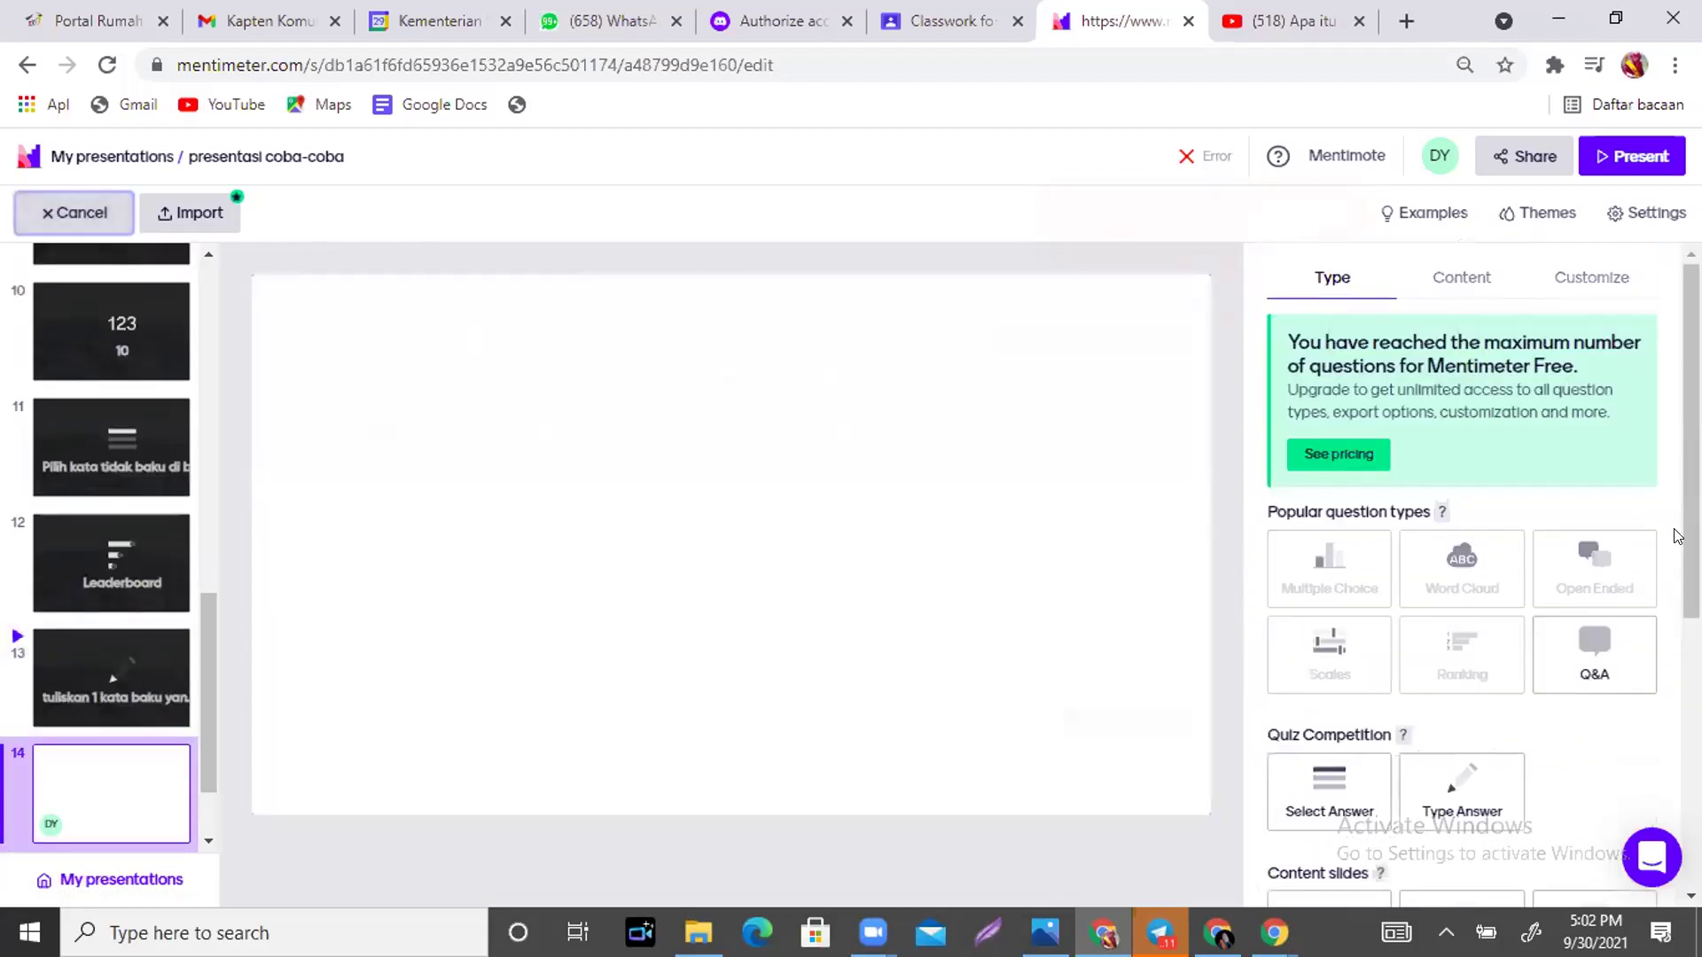
scroll(1327, 706, "down", 5)
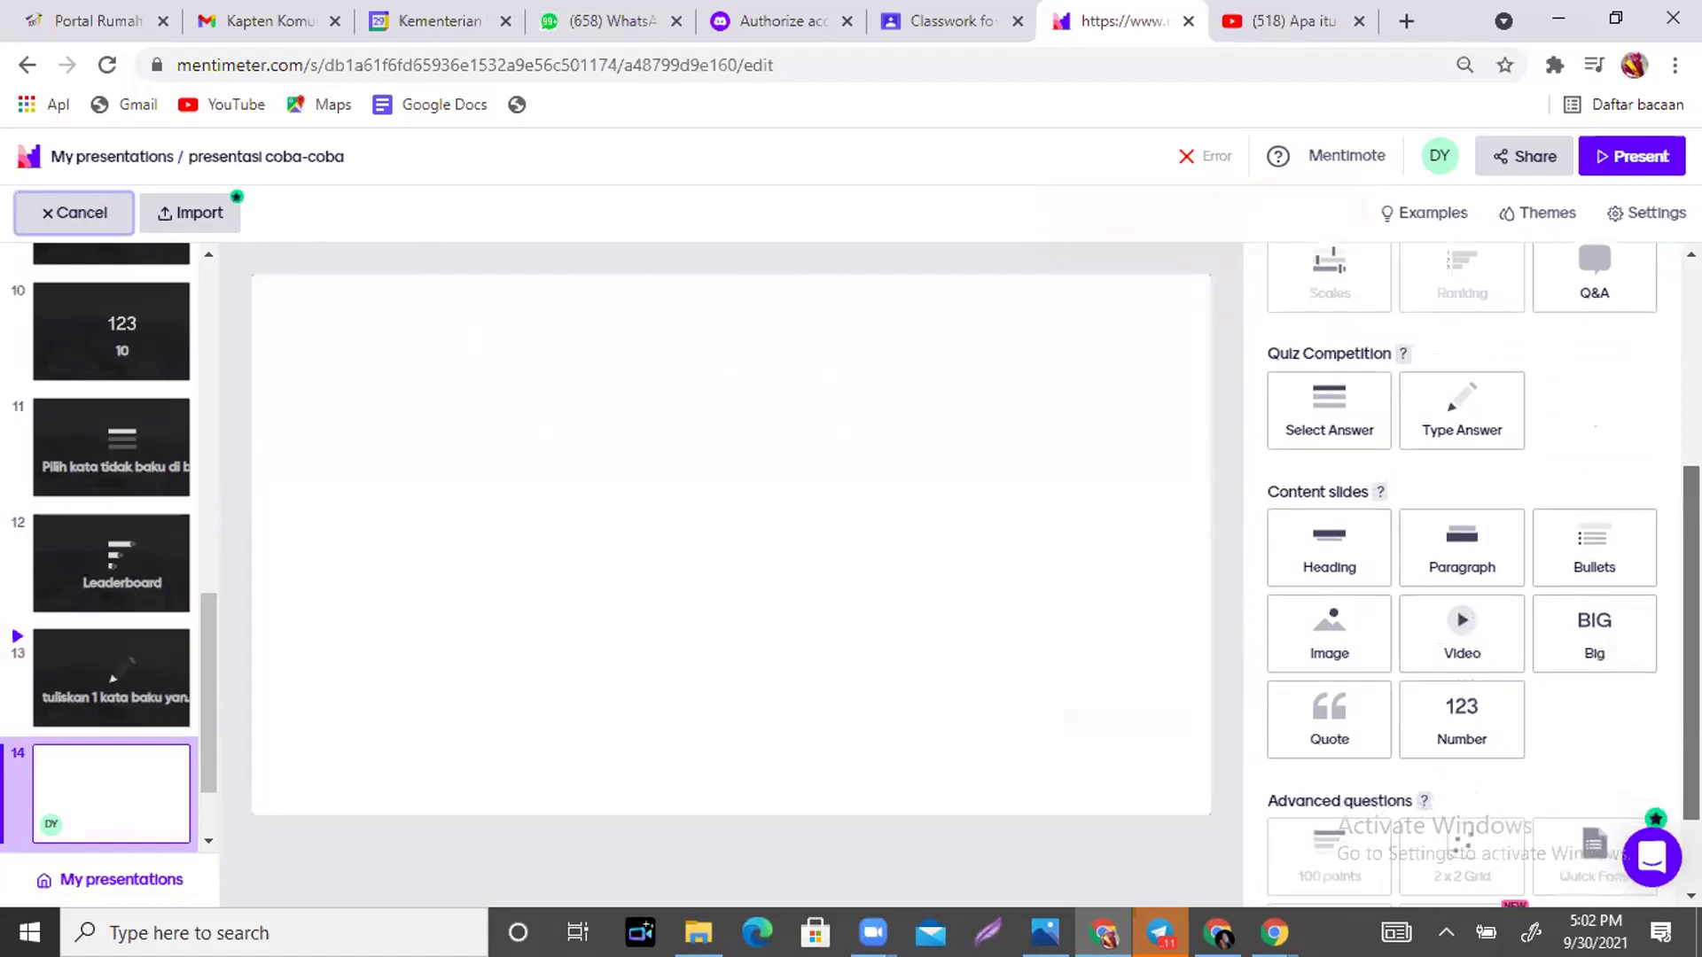
left_click(1326, 706)
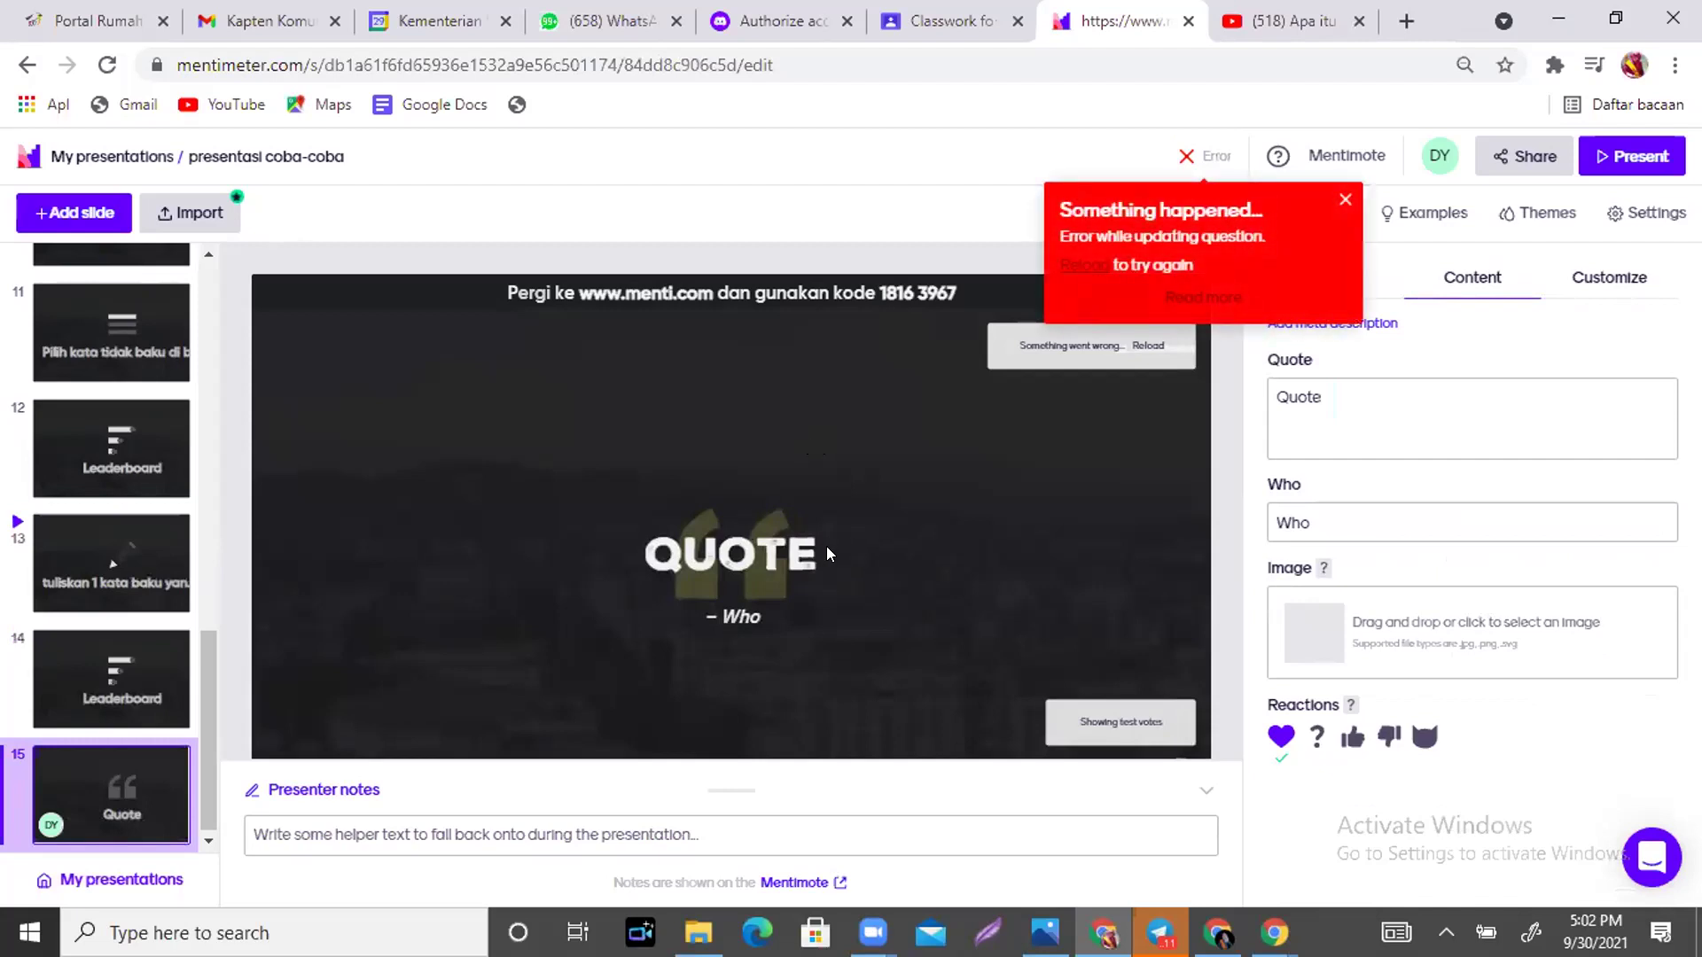
left_click(1446, 415)
left_click(1349, 387)
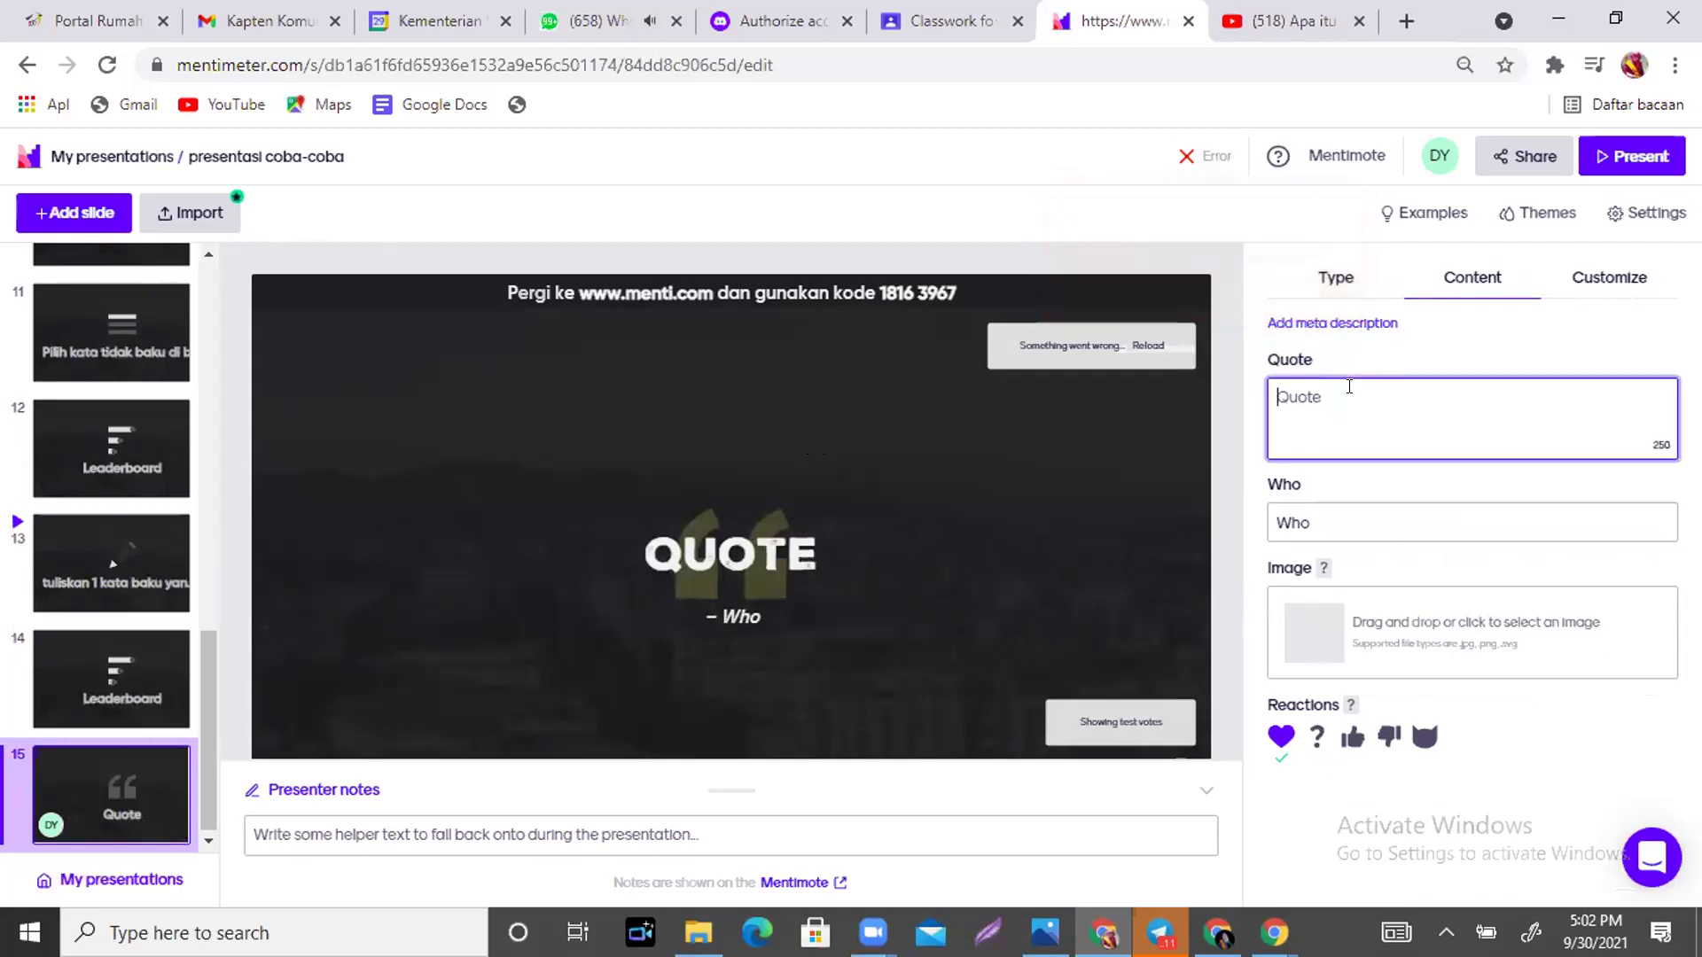
type("Belajar sekarang untuk 10 tahun ke depan")
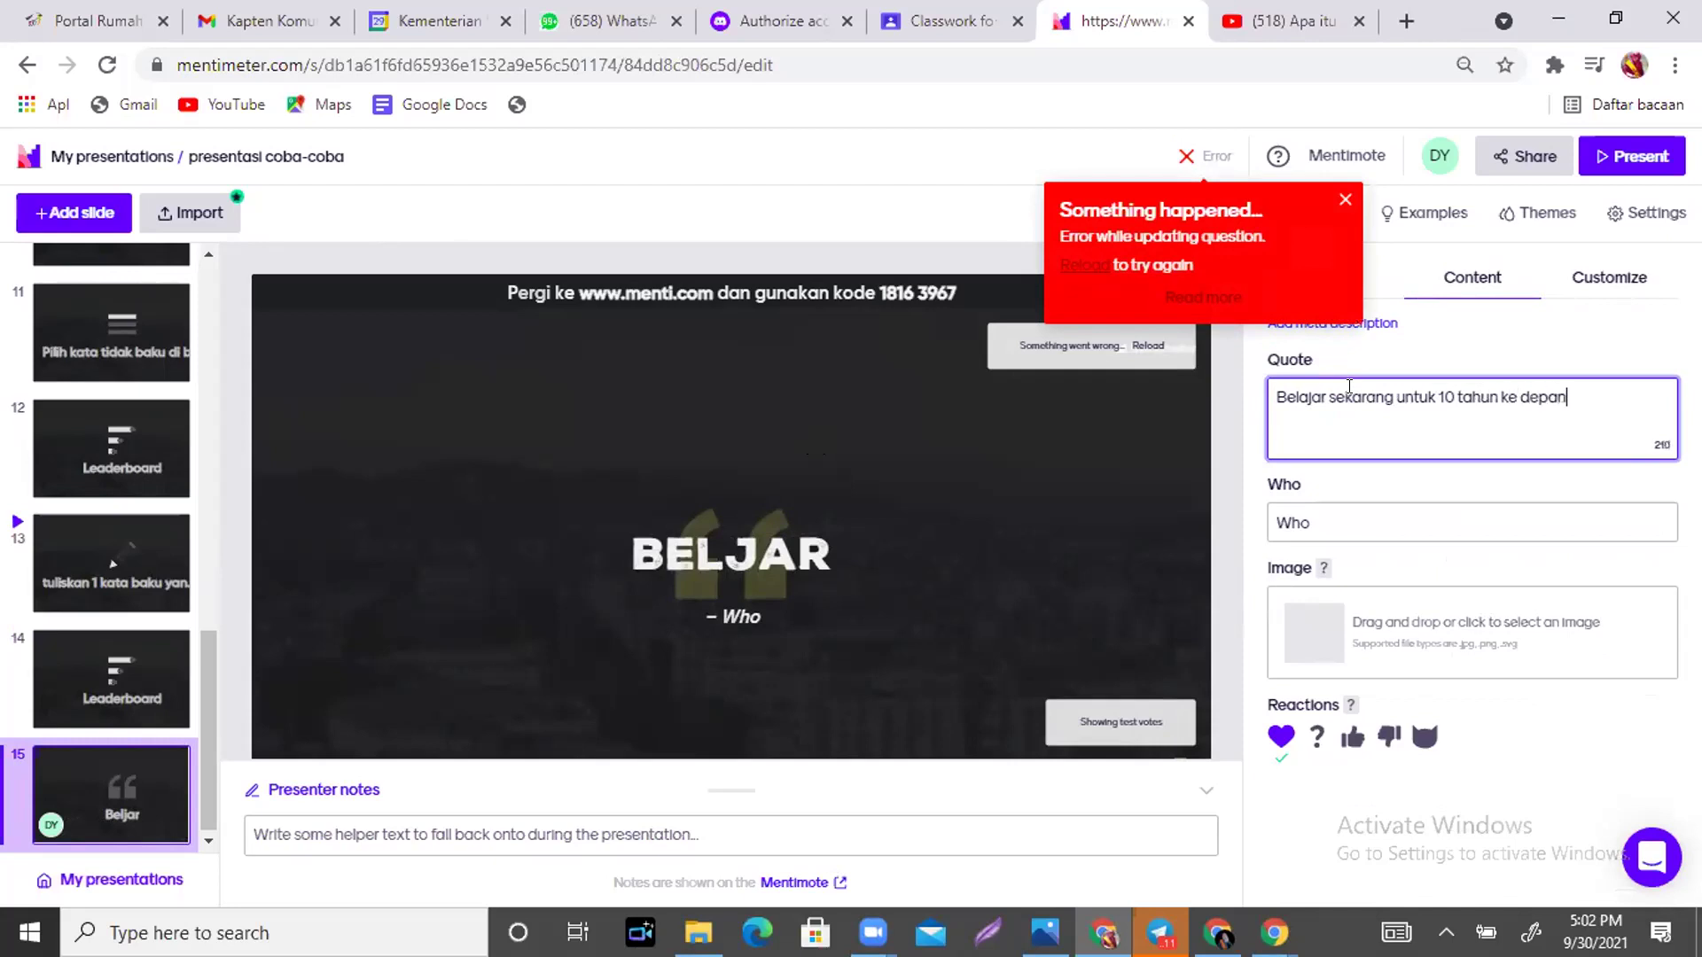
Attribute the quote to "Your Teacher".
left_click(1329, 516)
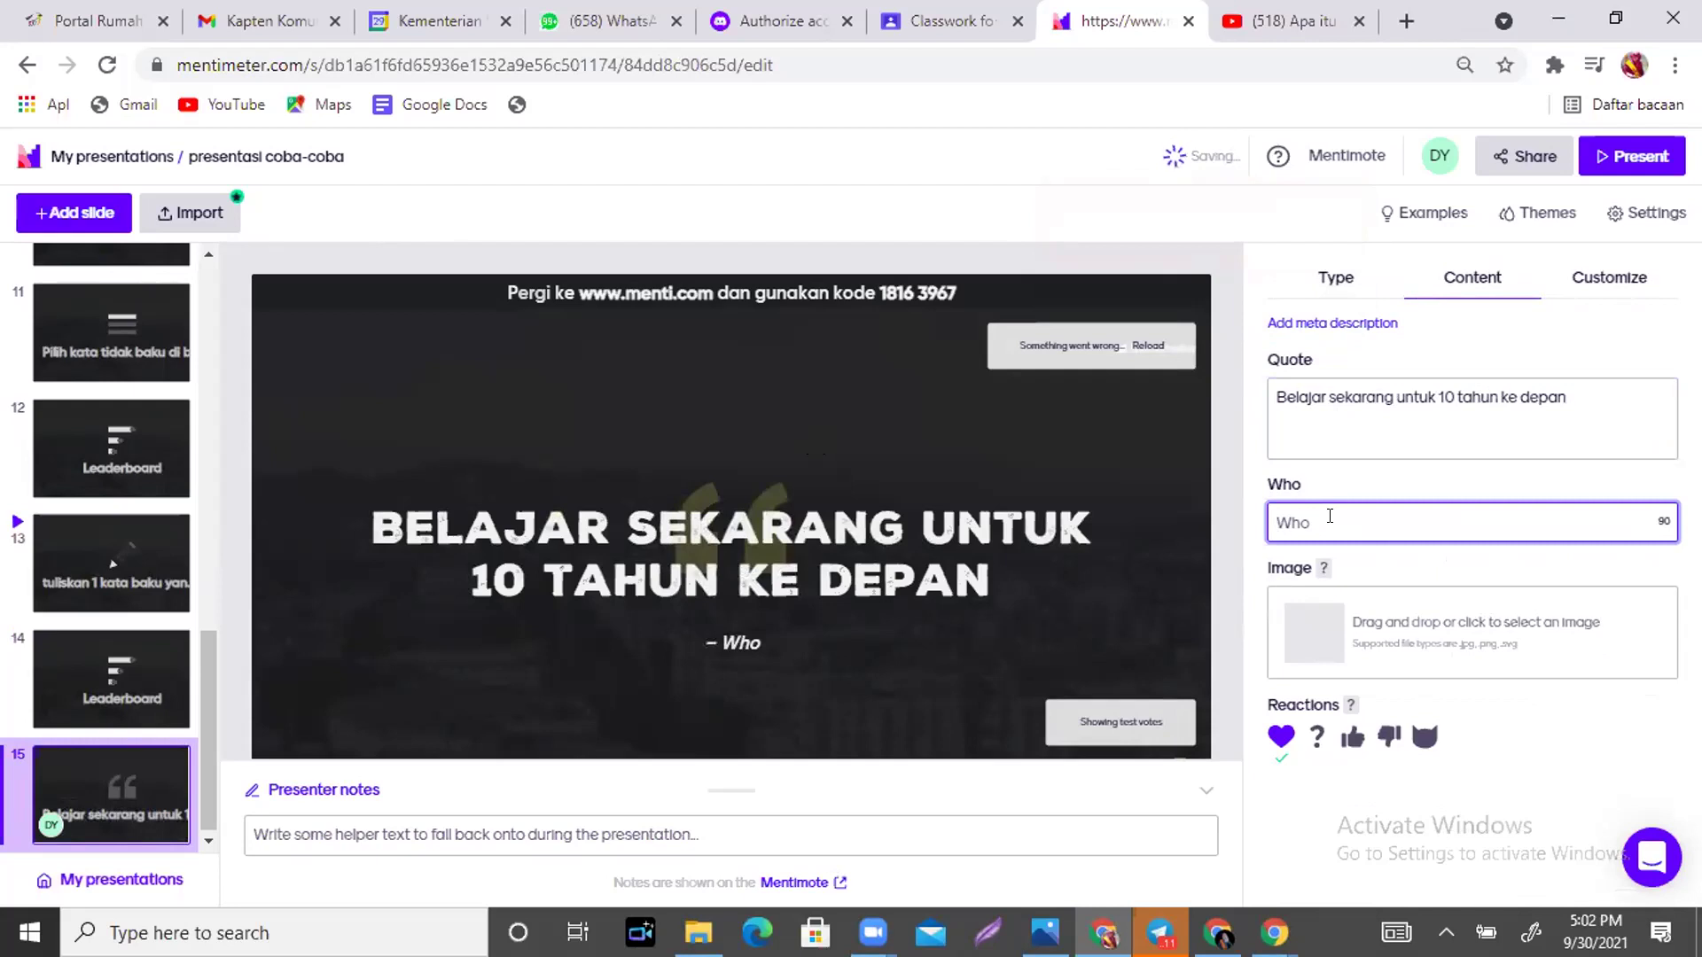
type("yOUR TEAC")
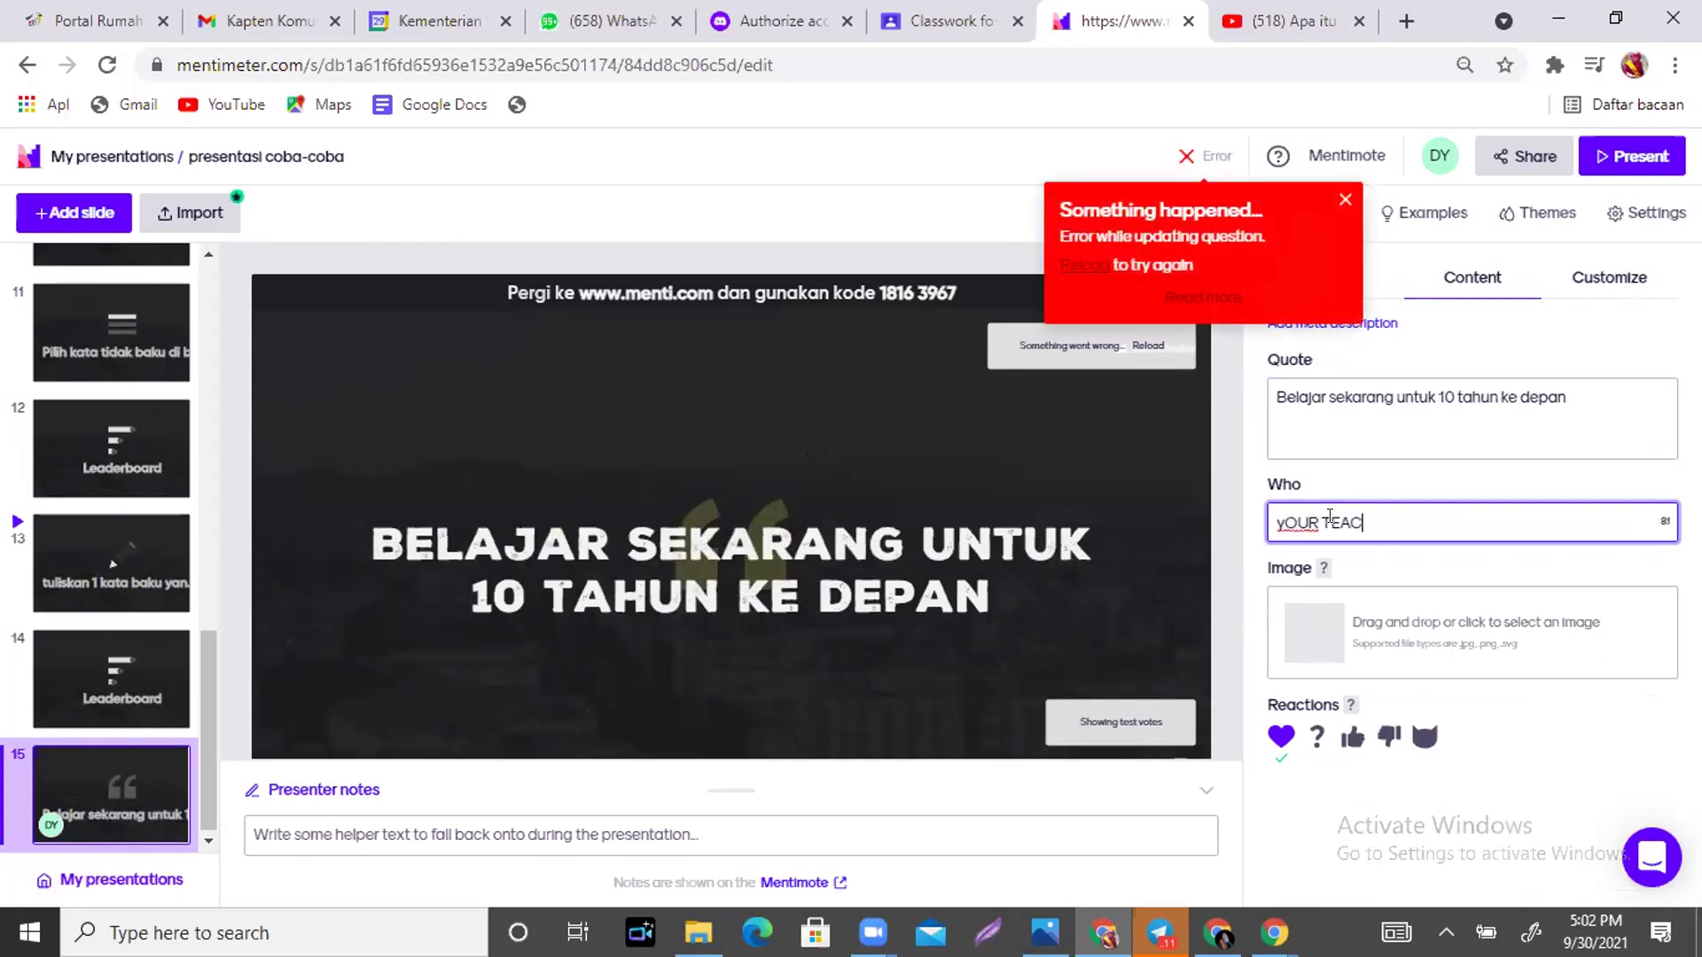
type("HER")
key("BackSpace")
key("BackSpace")
key("BackSpace")
key("BackSpace")
key("BackSpace")
key("BackSpace")
key("BackSpace")
key("BackSpace")
key("BackSpace")
key("BackSpace")
key("BackSpace")
key("BackSpace")
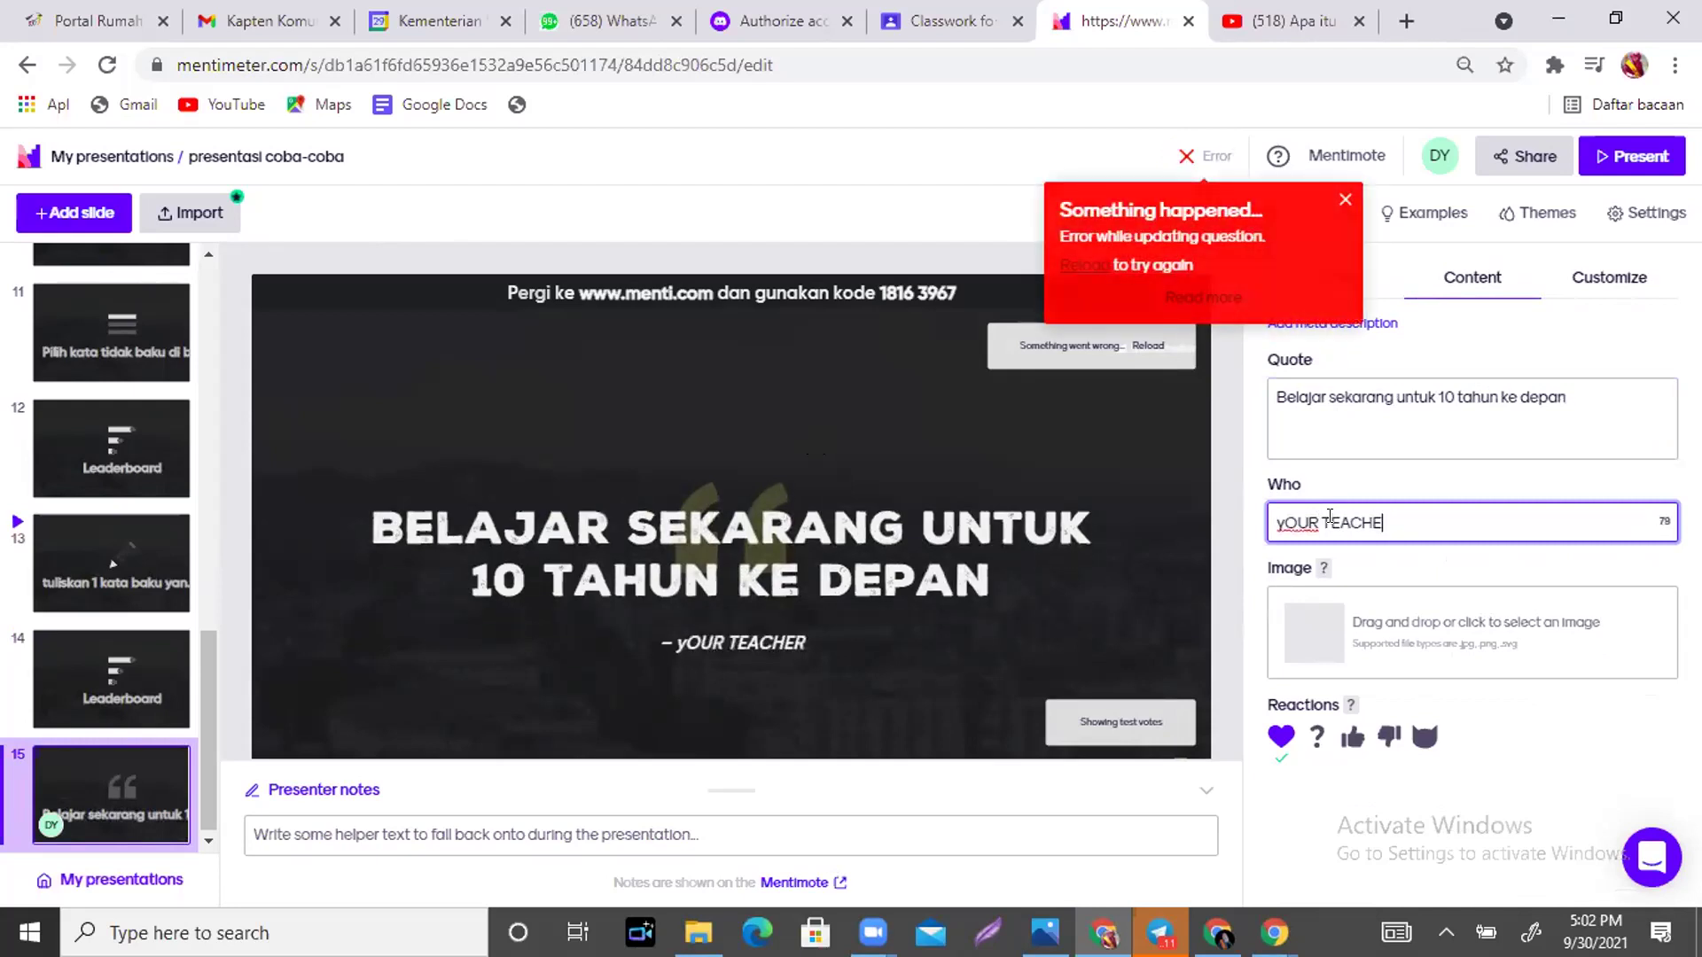
type("Your Tea")
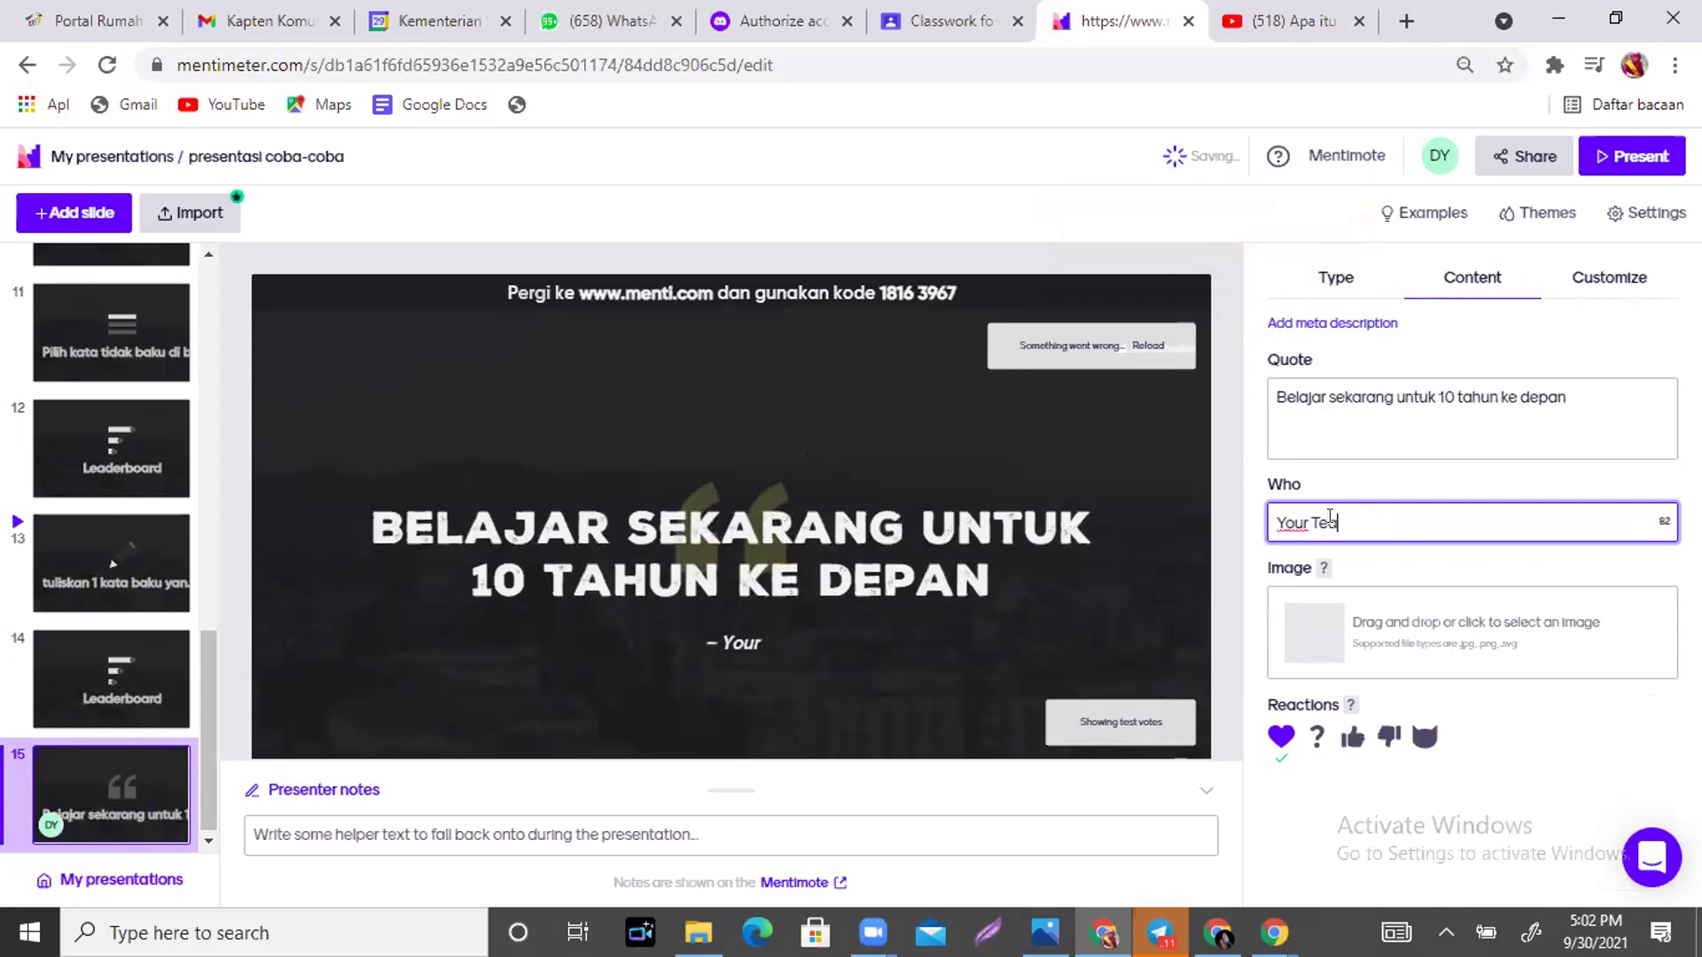
type("cher")
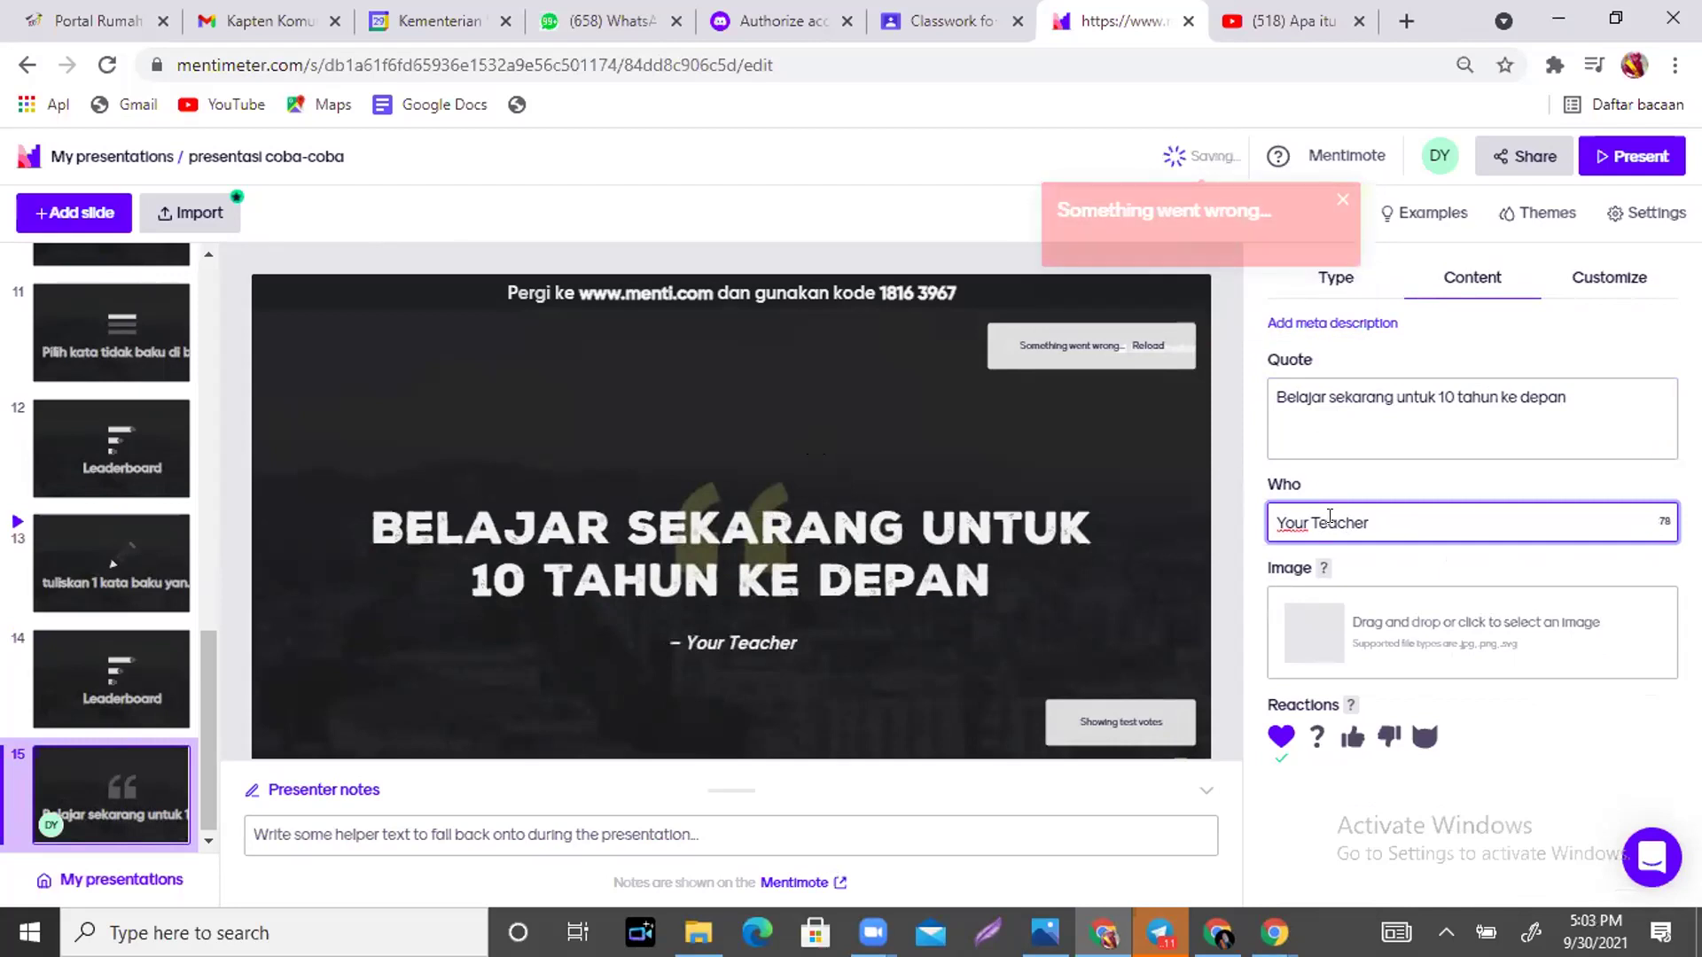
left_click(1185, 157)
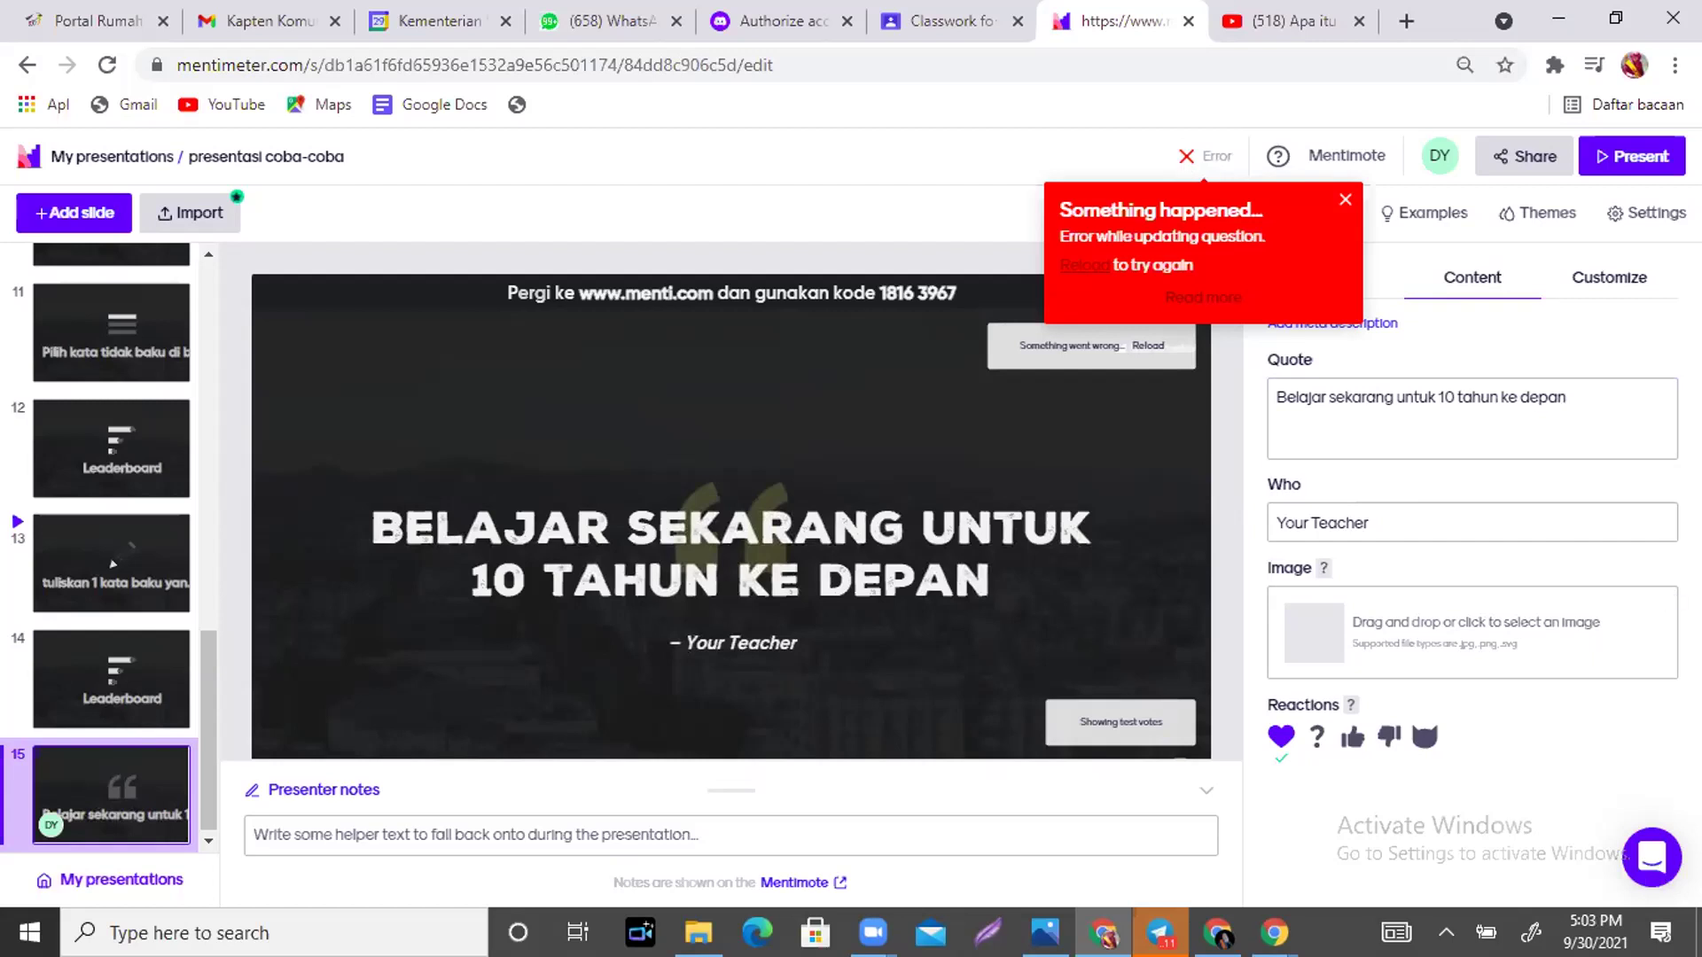
left_click(1445, 932)
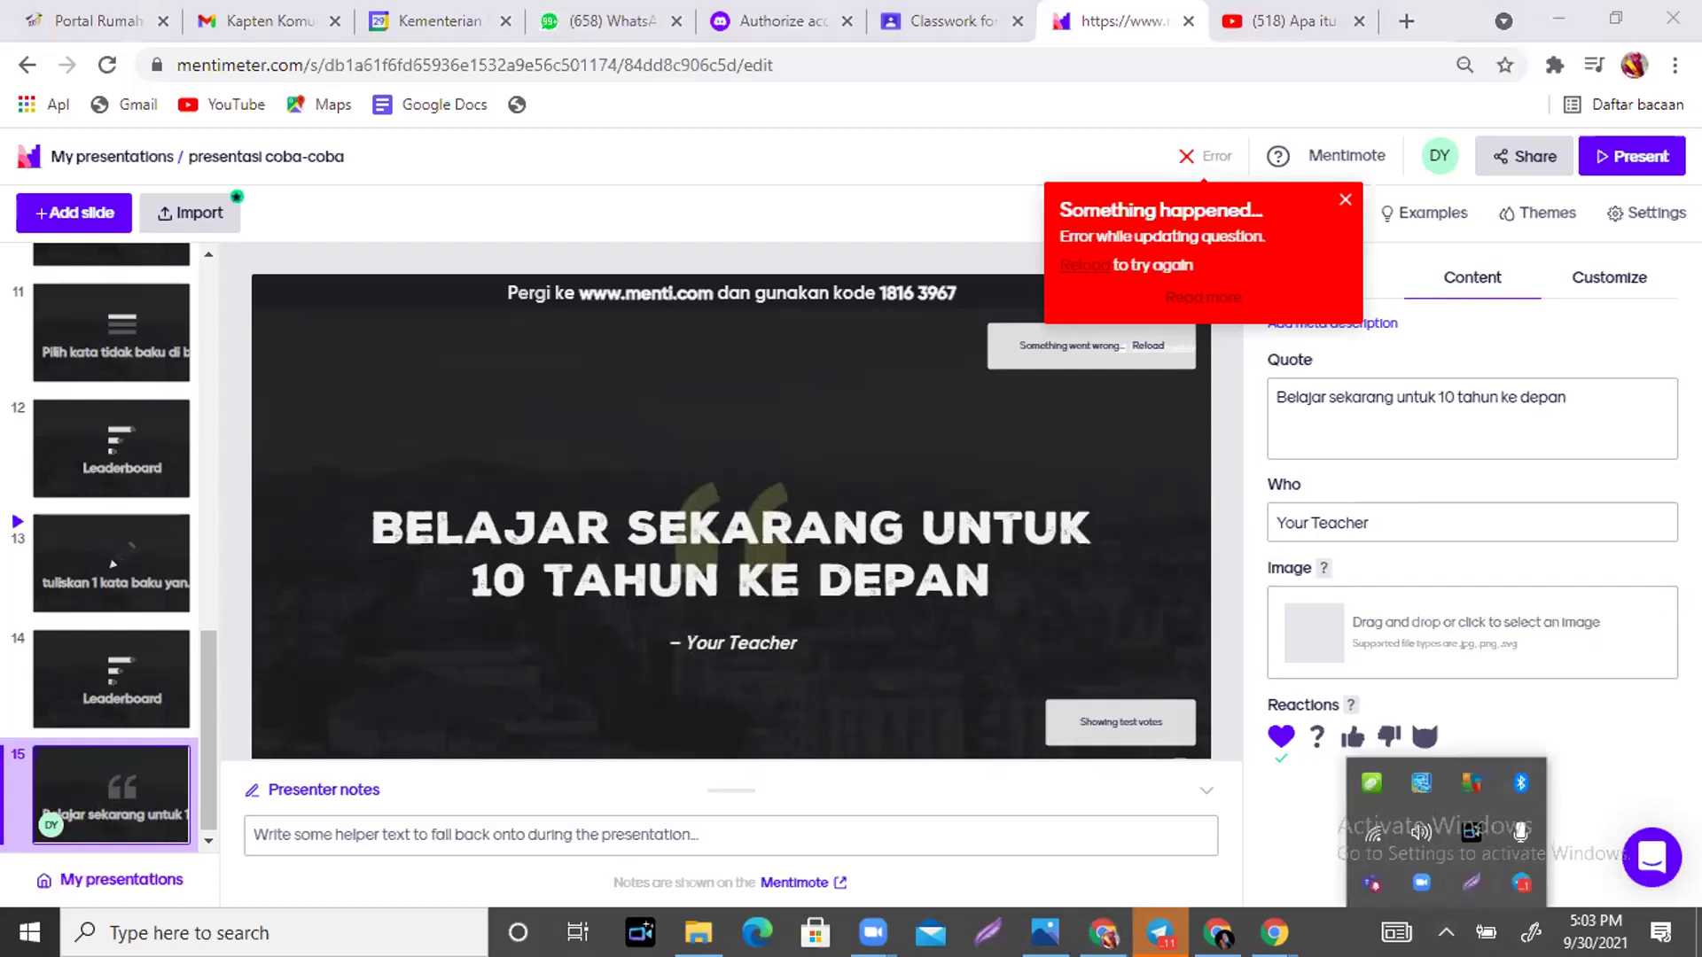
left_click(1186, 157)
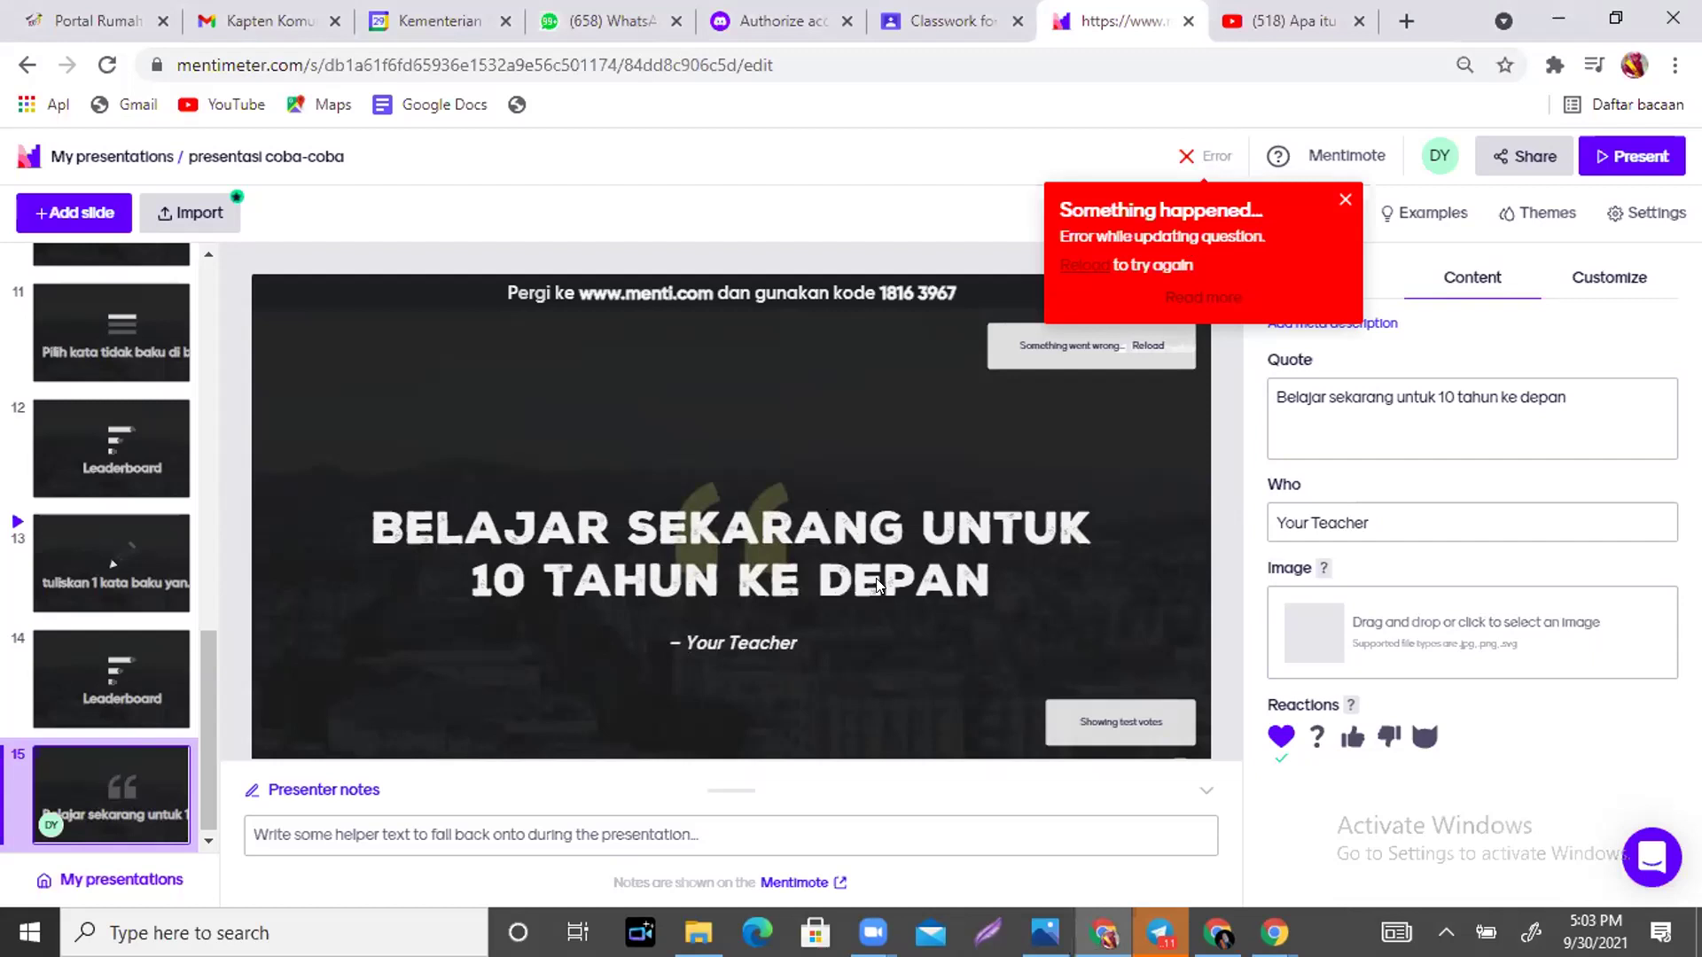
Add a Heading slide after the Quote slide and set its heading to "Terimakasih".
left_click(75, 212)
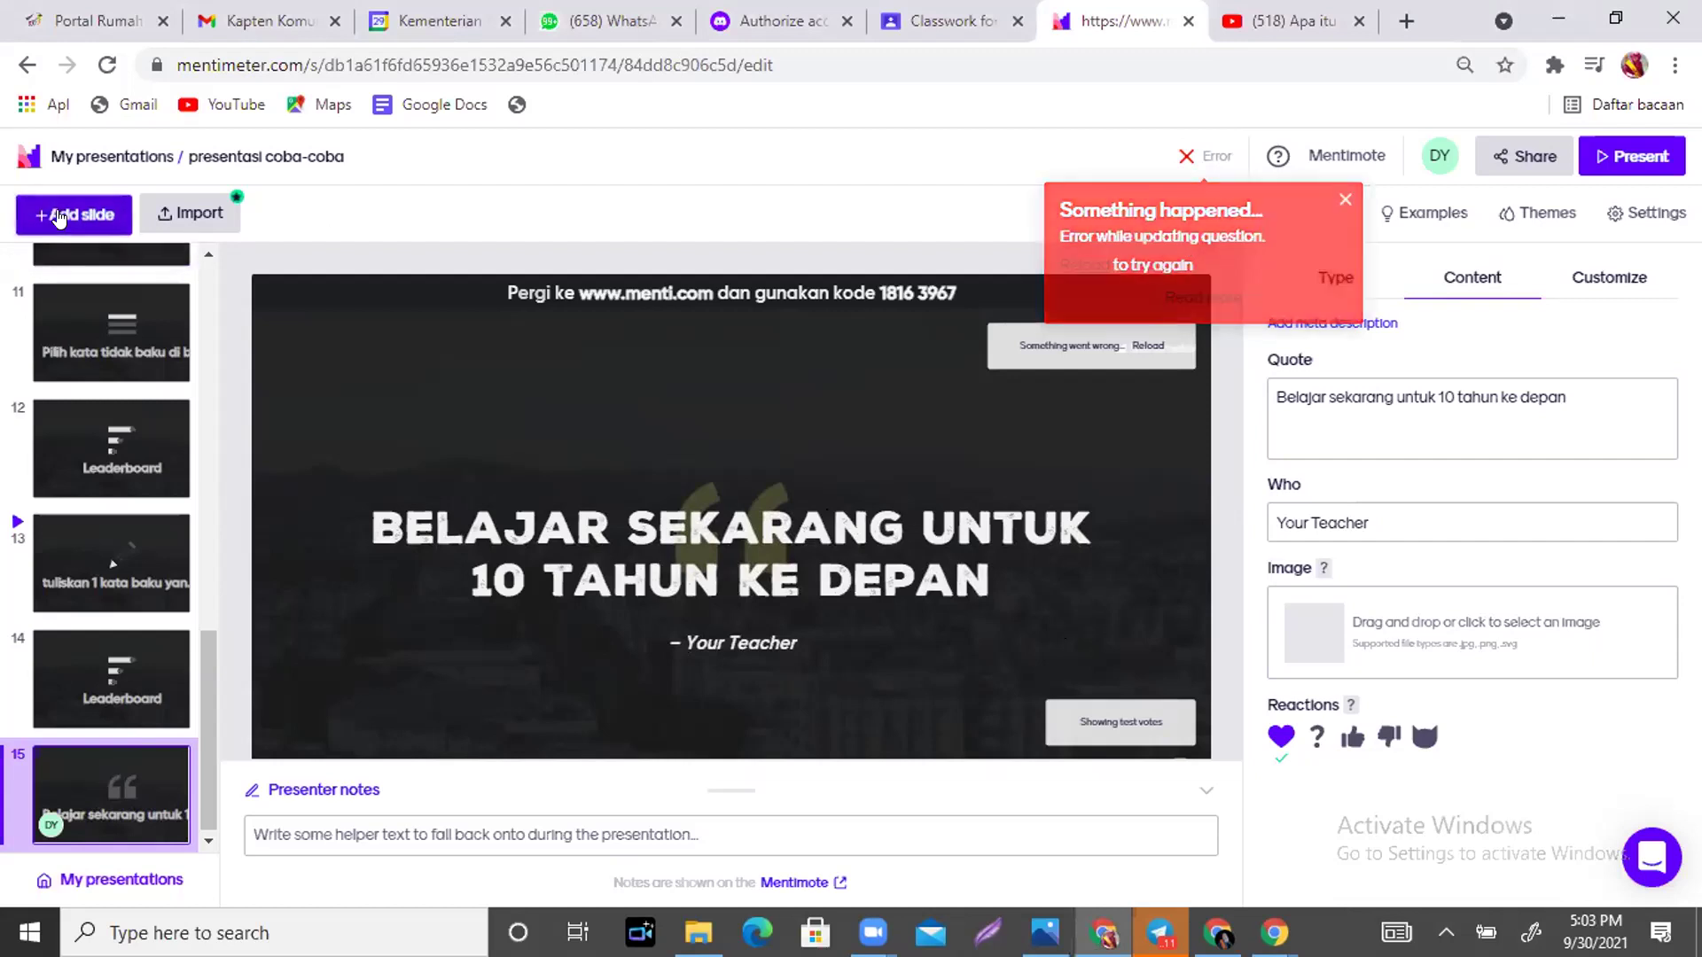
scroll(1463, 532, "down", 4)
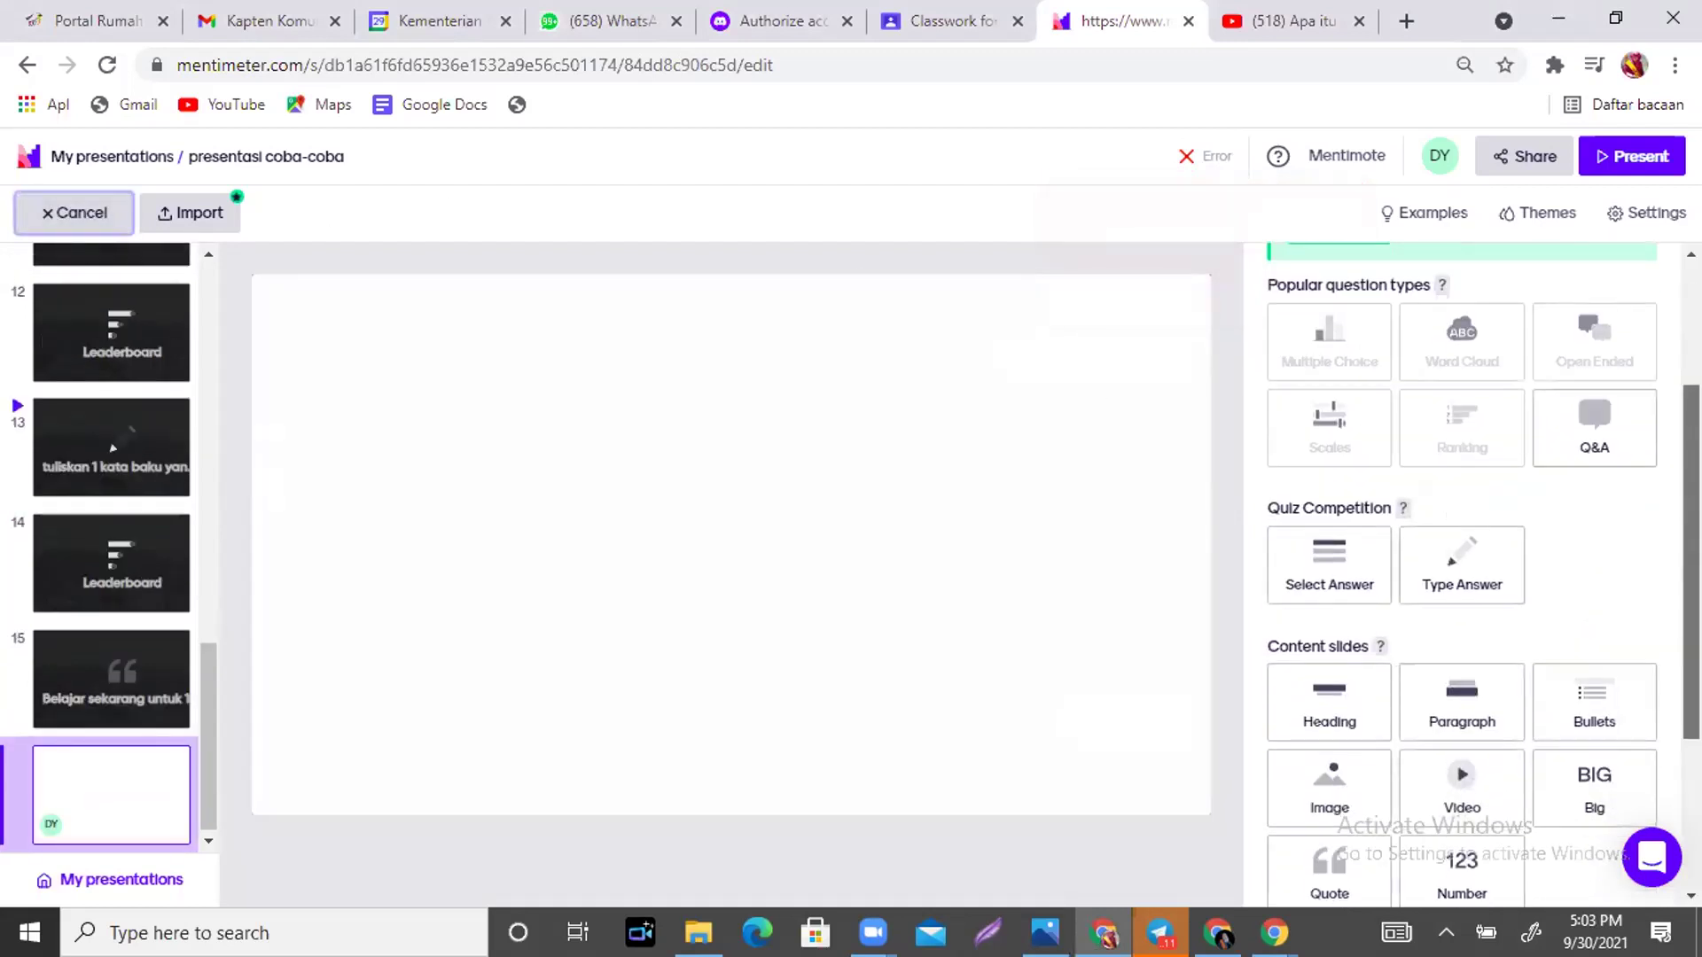
left_click_drag(1691, 635, 1691, 662)
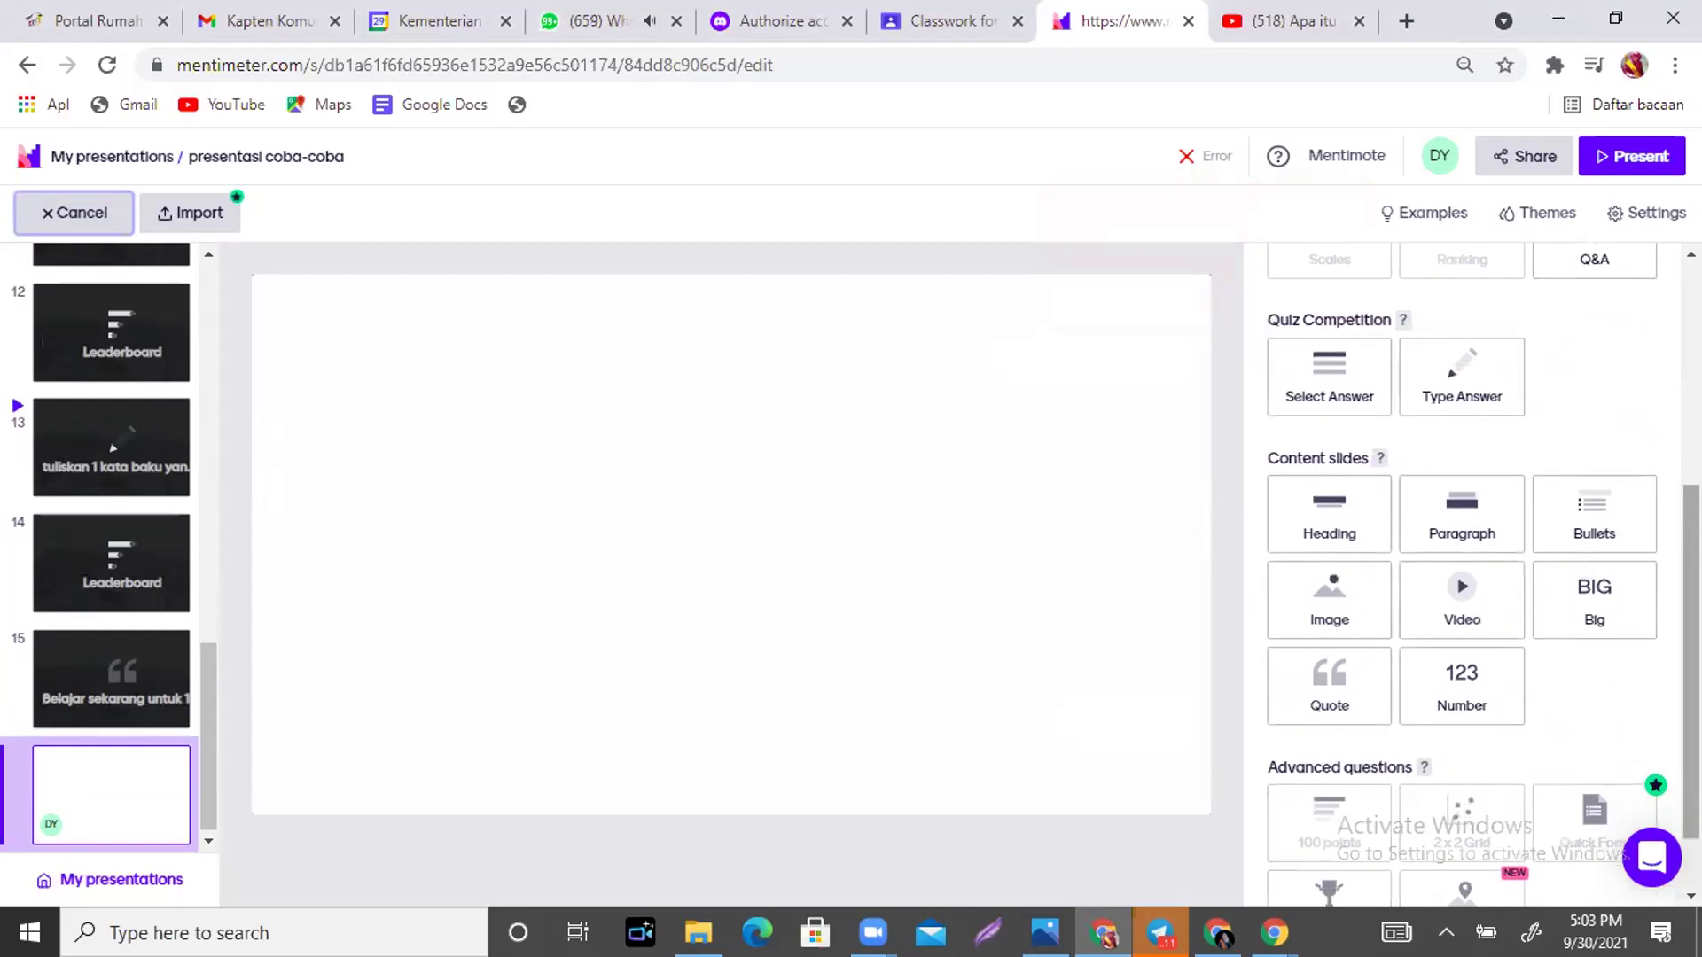
left_click(1327, 512)
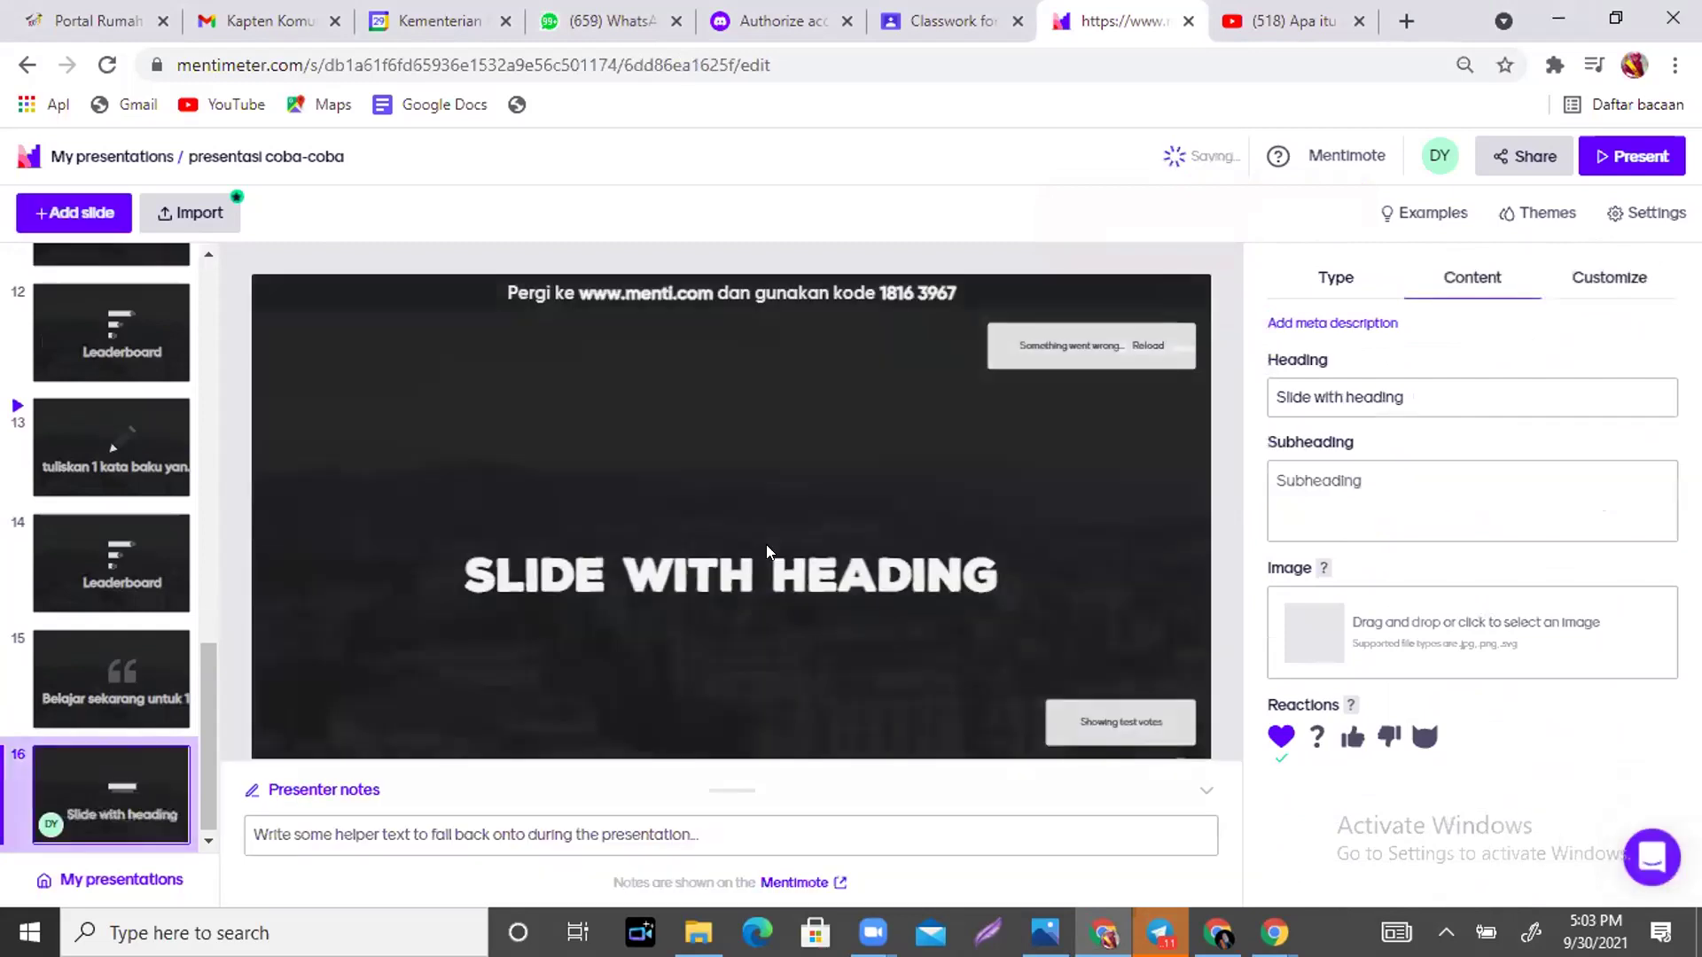
left_click(1424, 395)
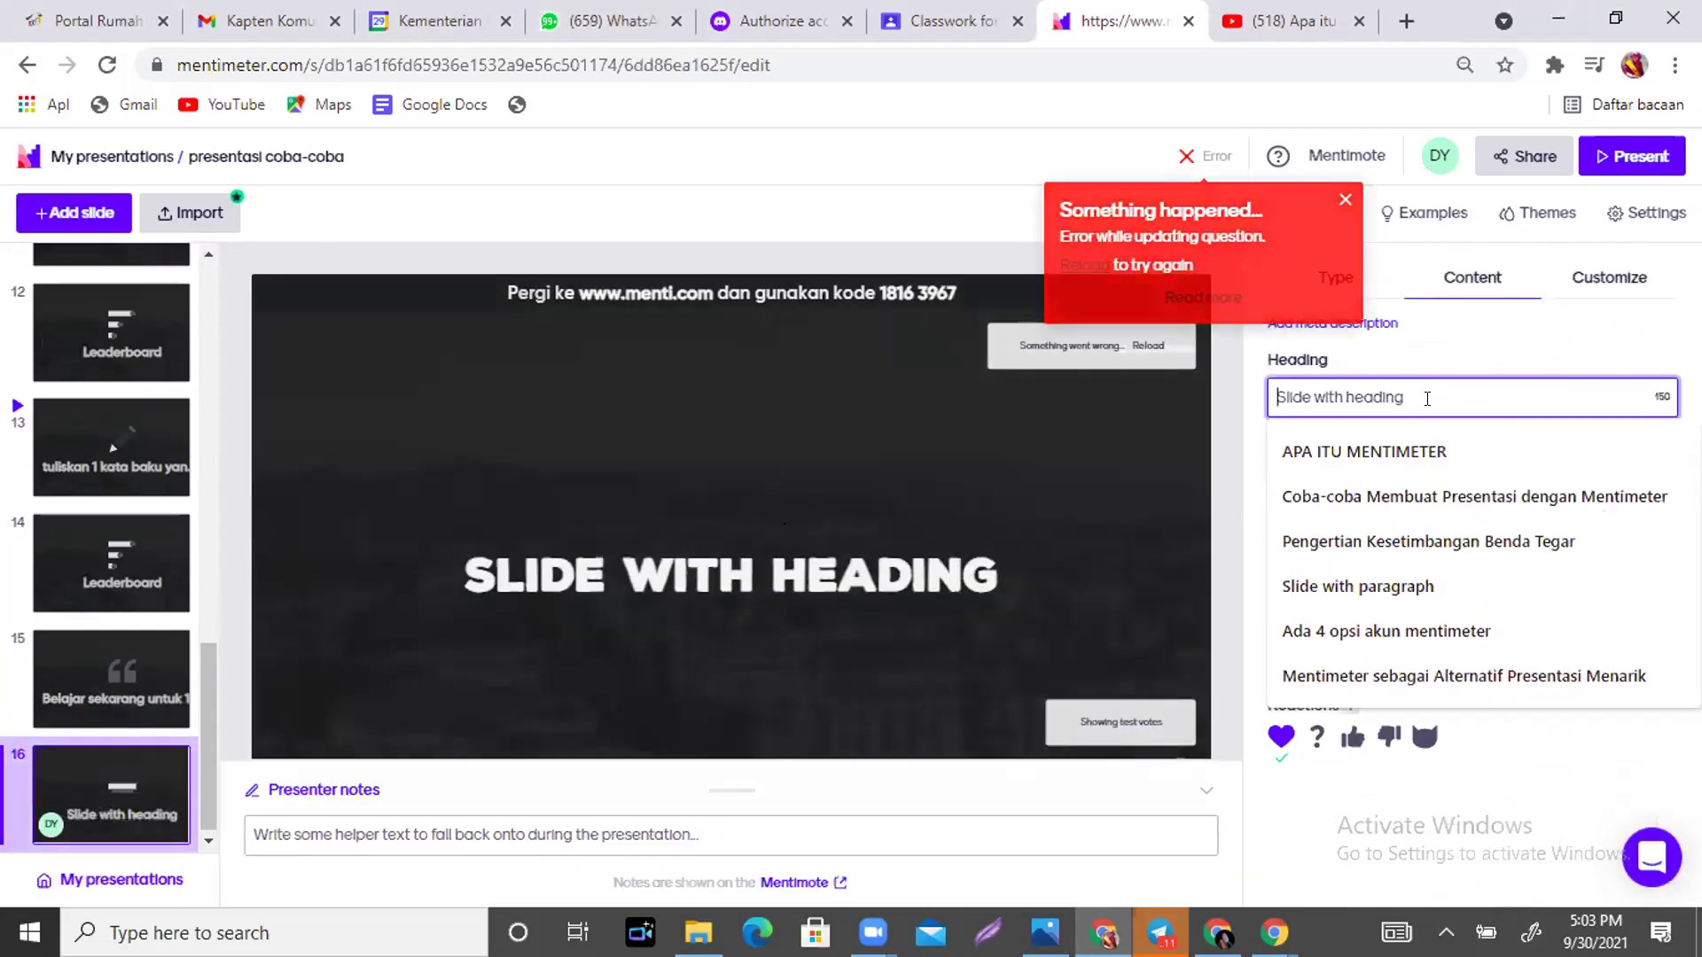
key("ctrl+a")
type("Terimakasih")
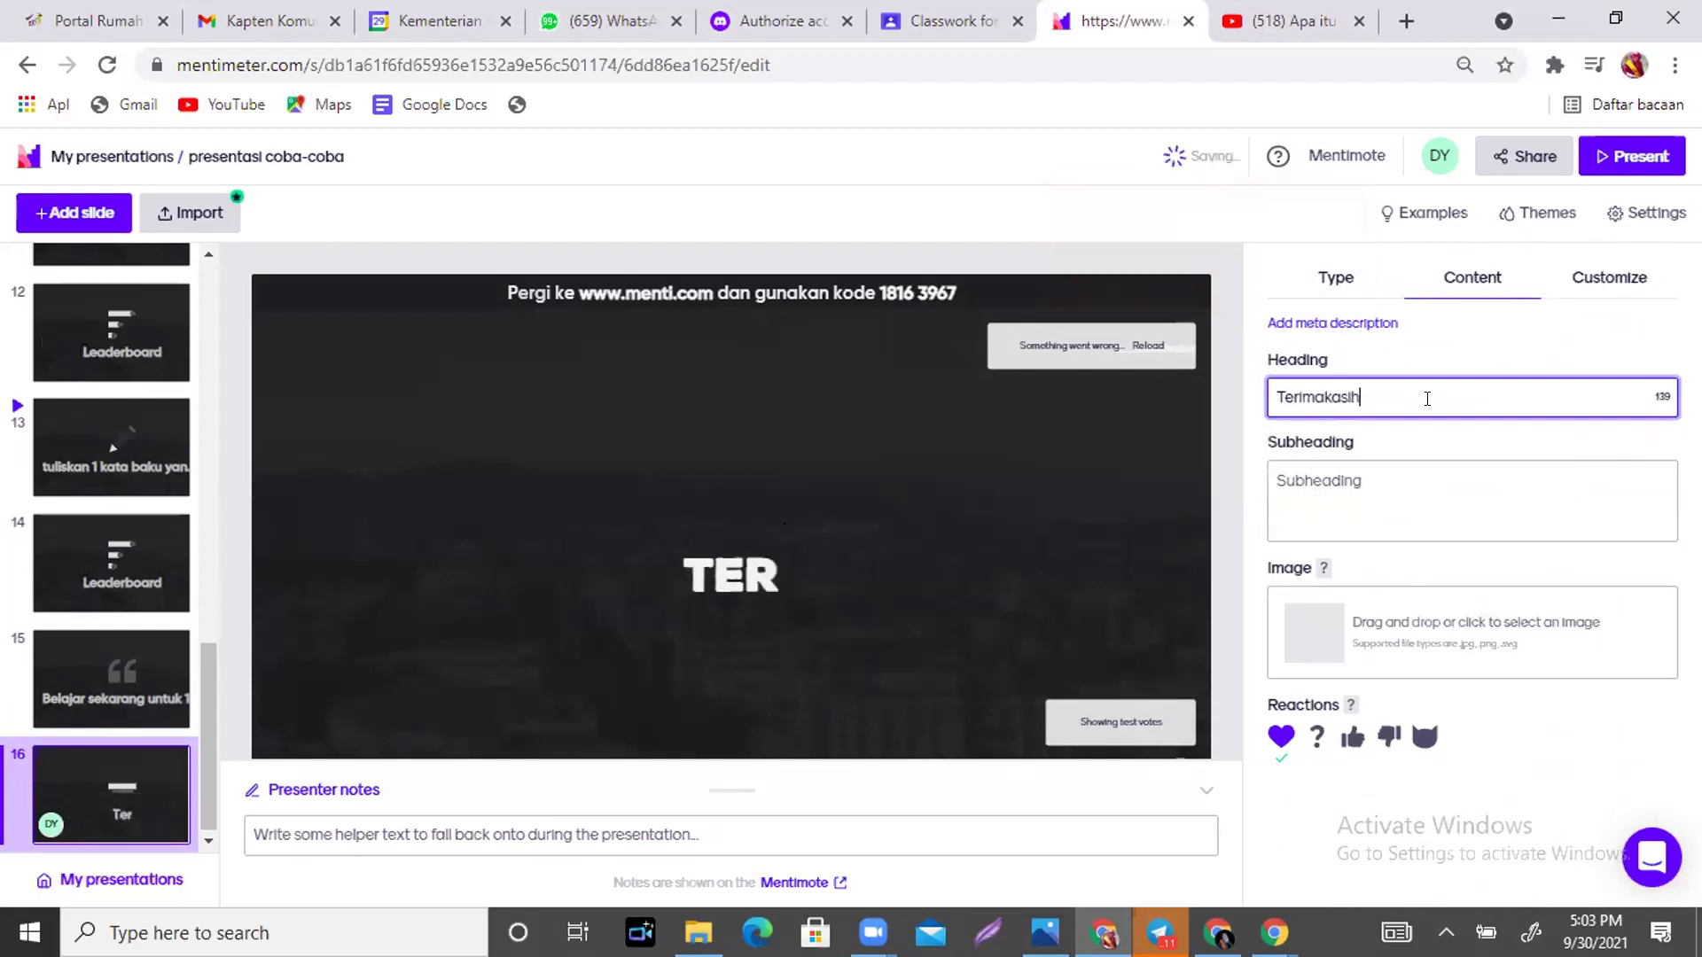
Set the subheading of the closing slide to "sampai berjumpa kembali".
left_click(1382, 478)
type("sampa")
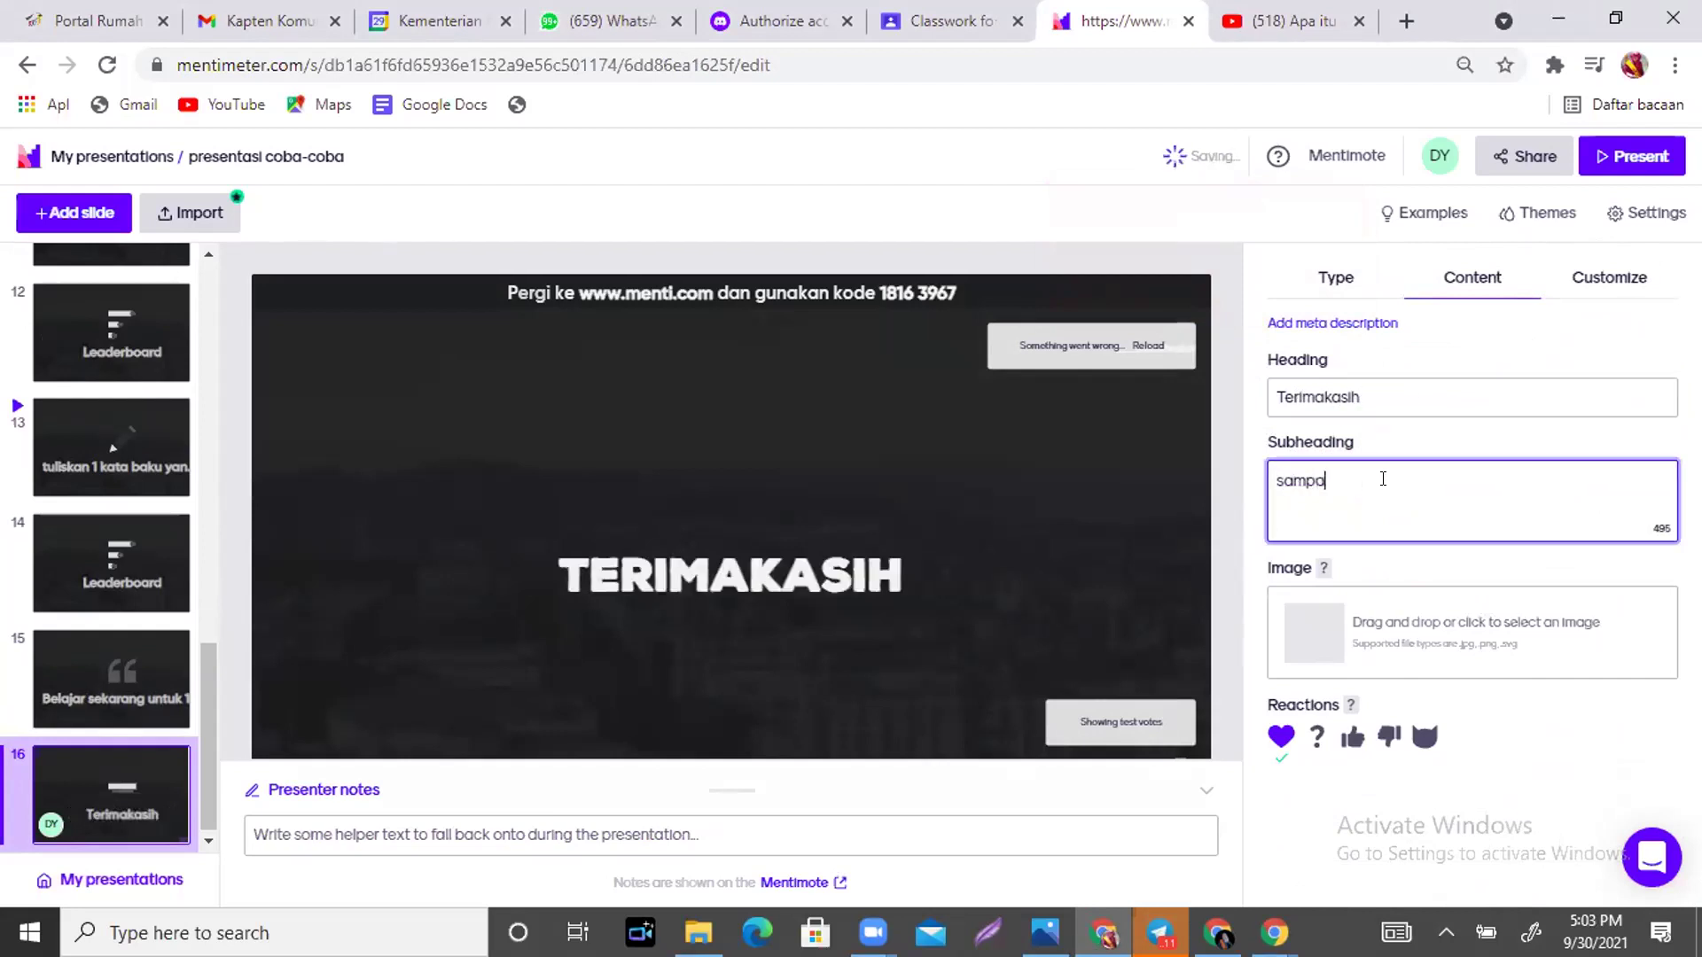
type("i berjumpa kembali")
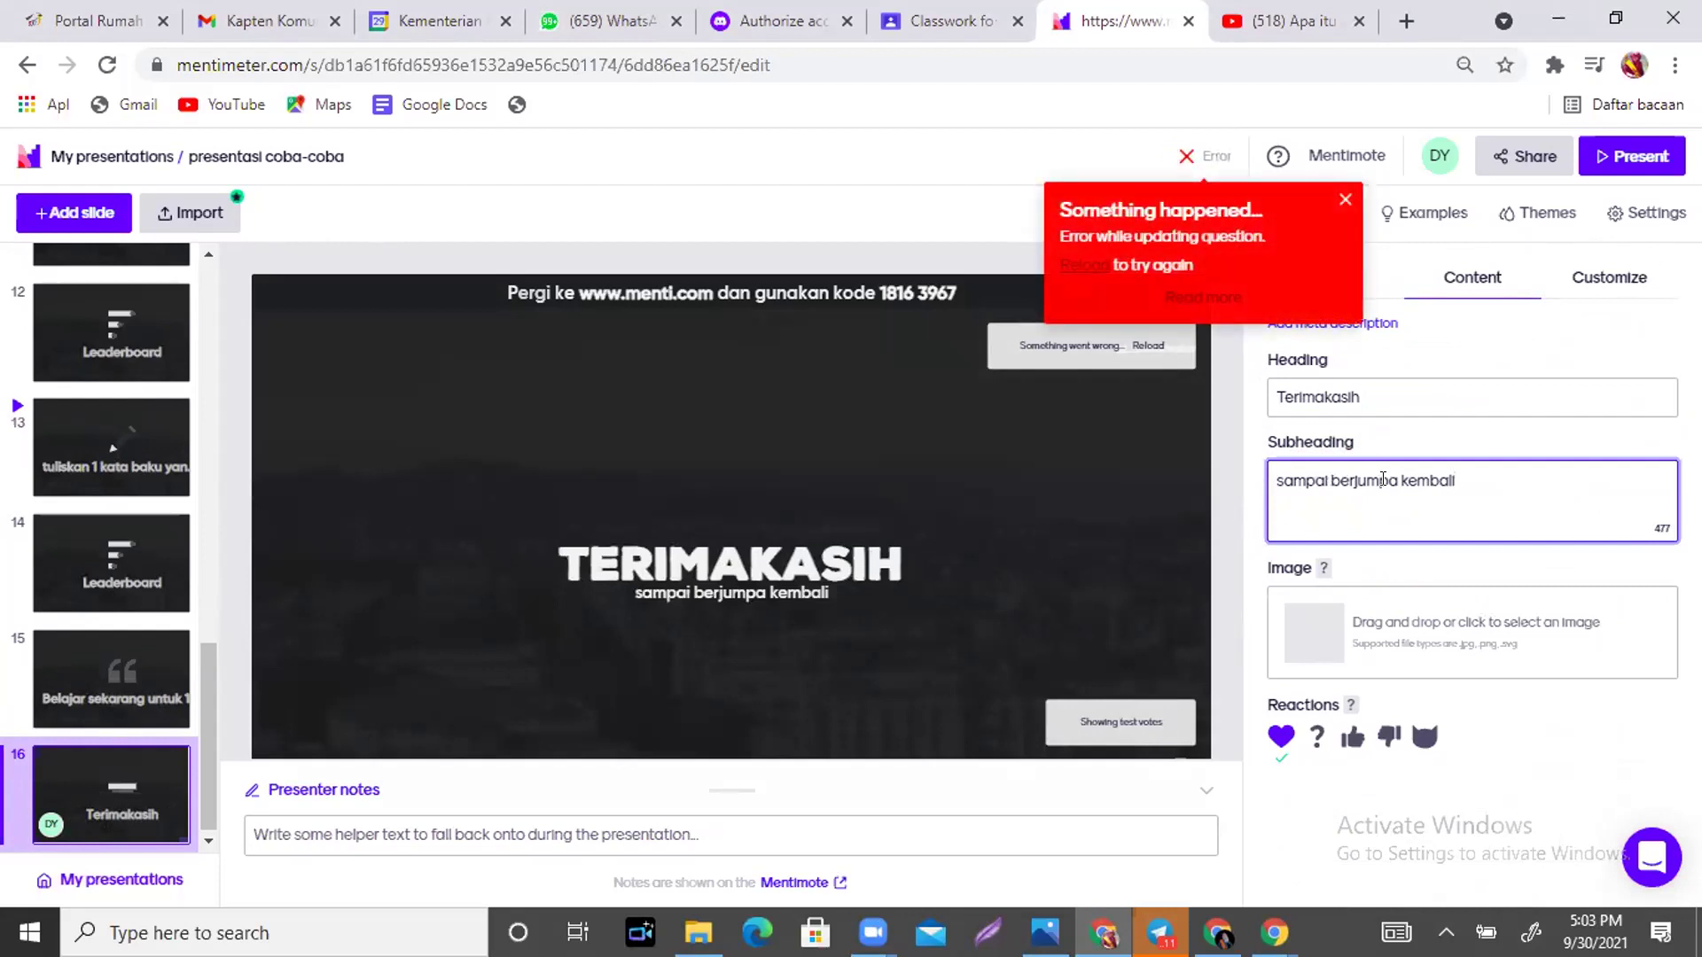
left_click(1185, 157)
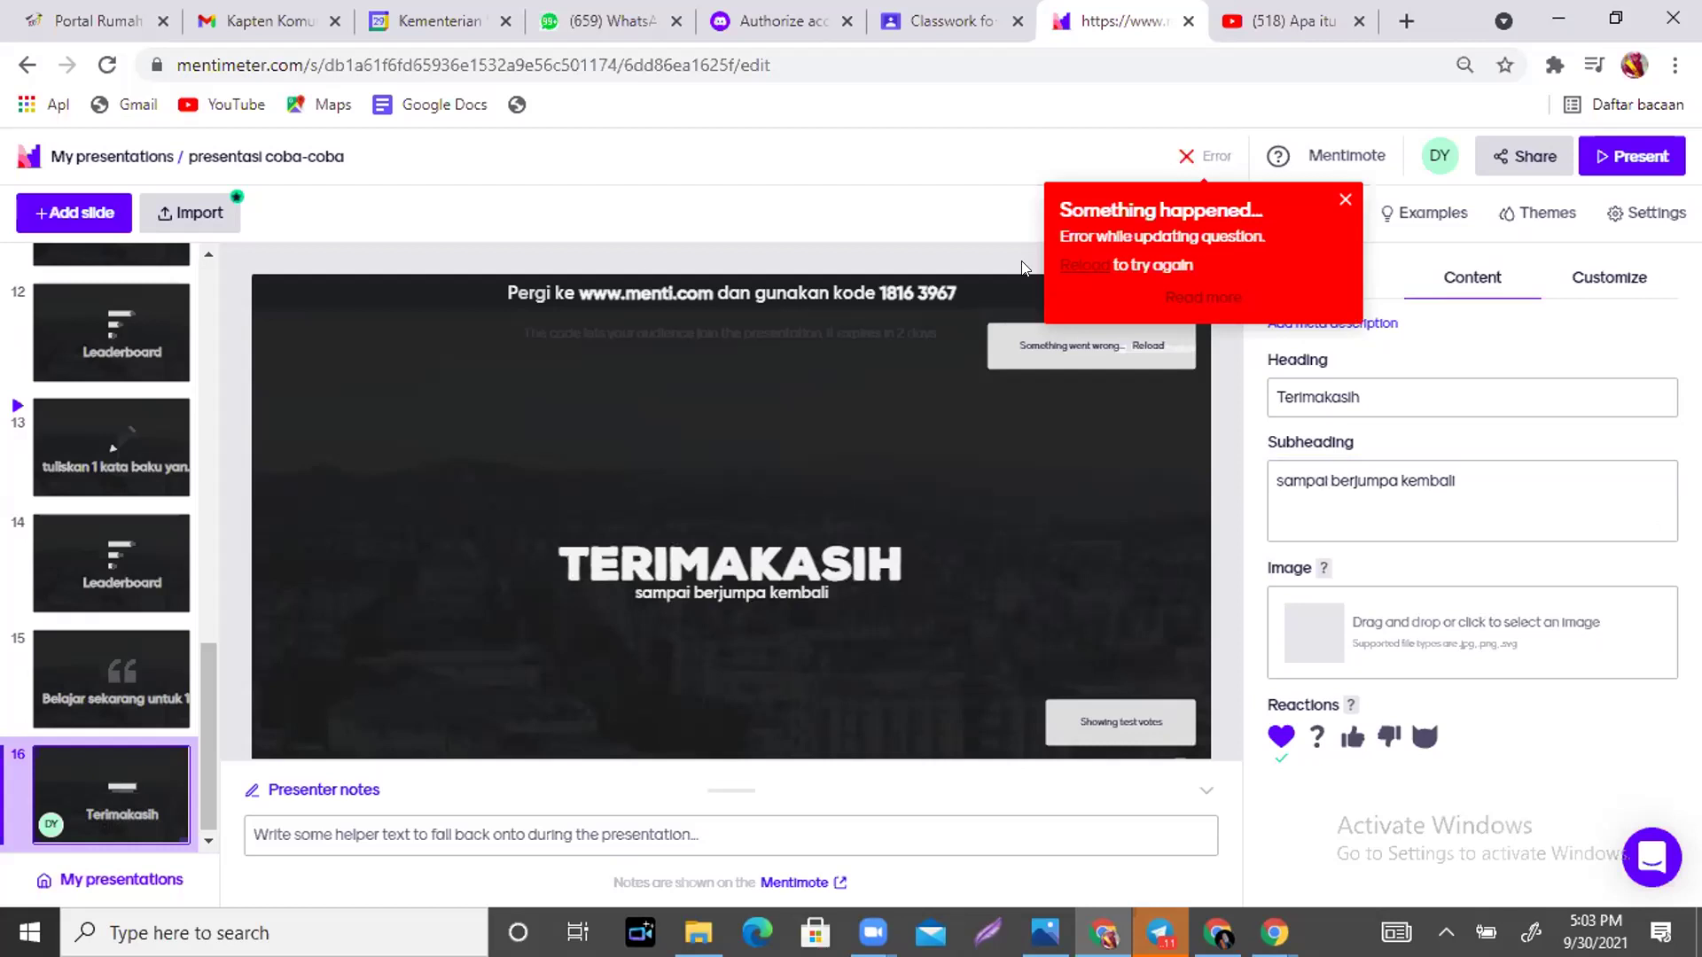
Start presenting from the first slide, "Presentasi Coba-Coba".
left_click(1629, 158)
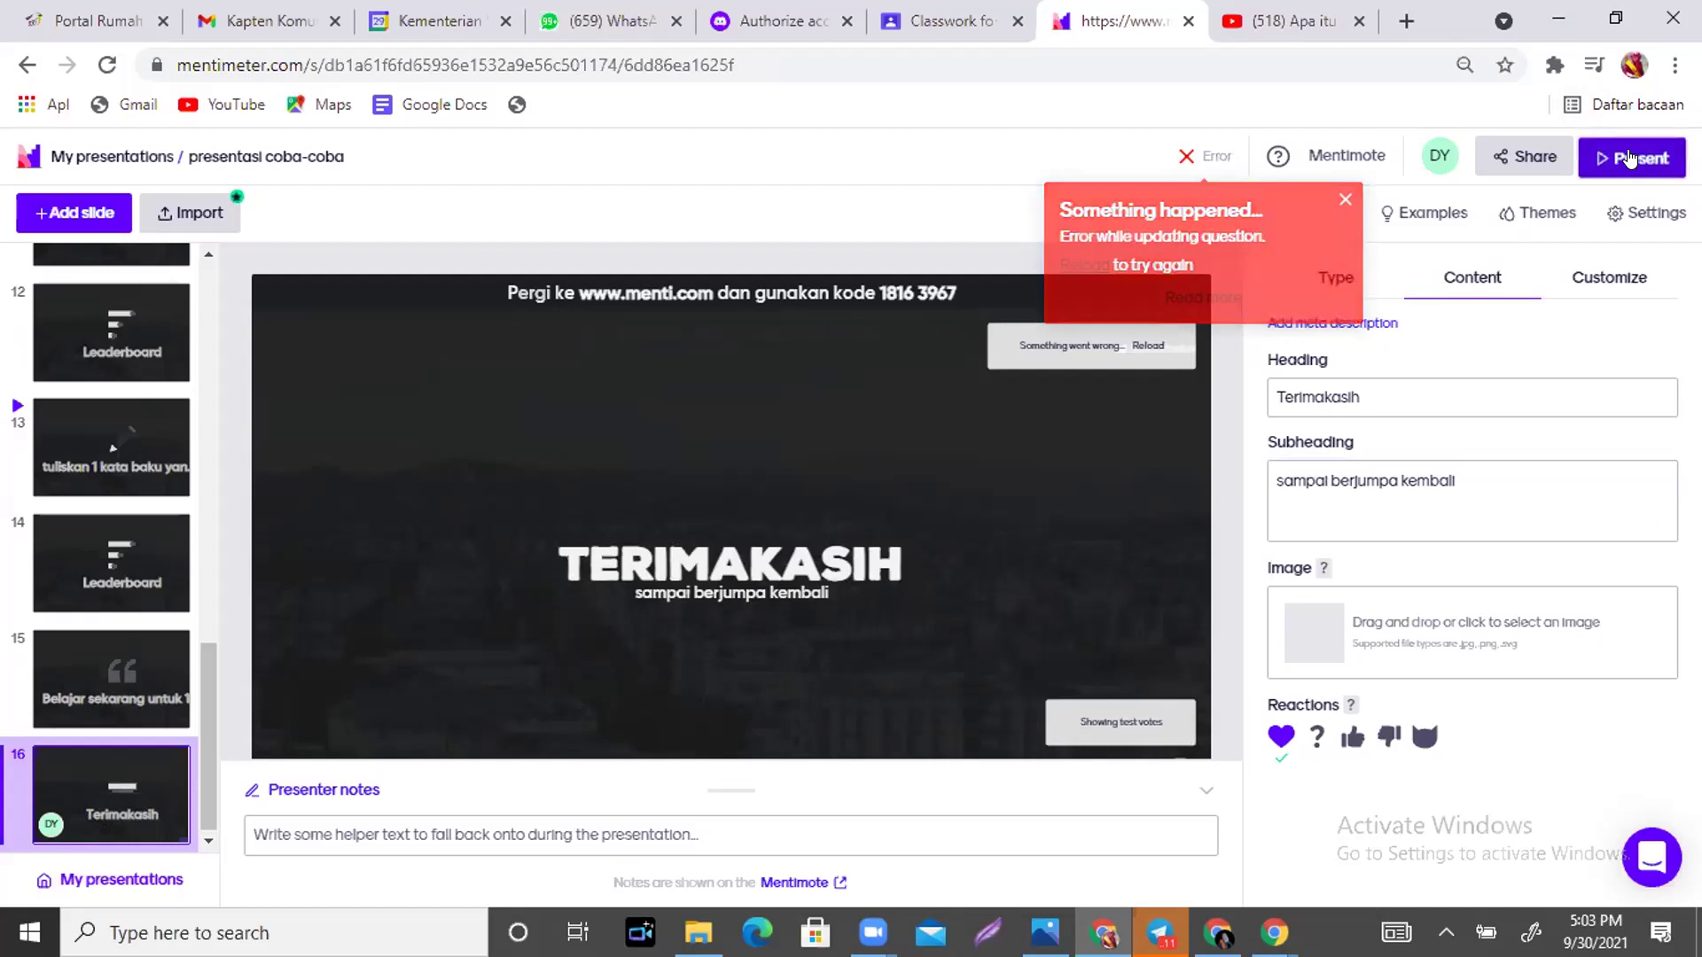
key("Escape")
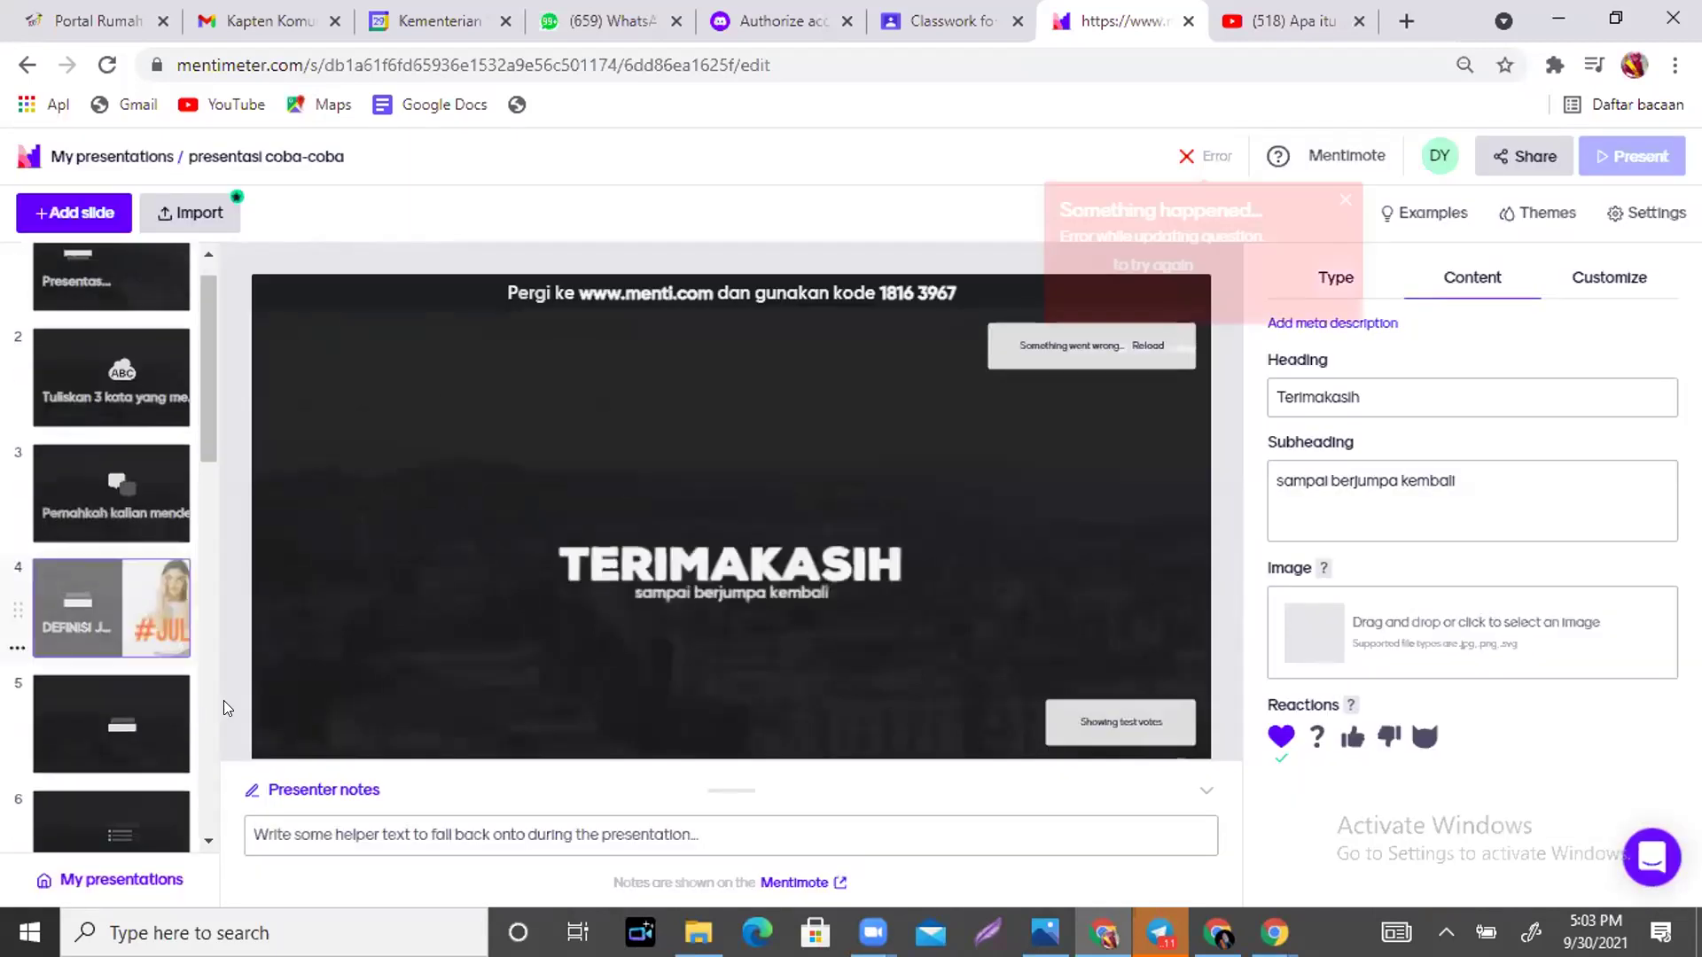
left_click_drag(206, 638, 199, 319)
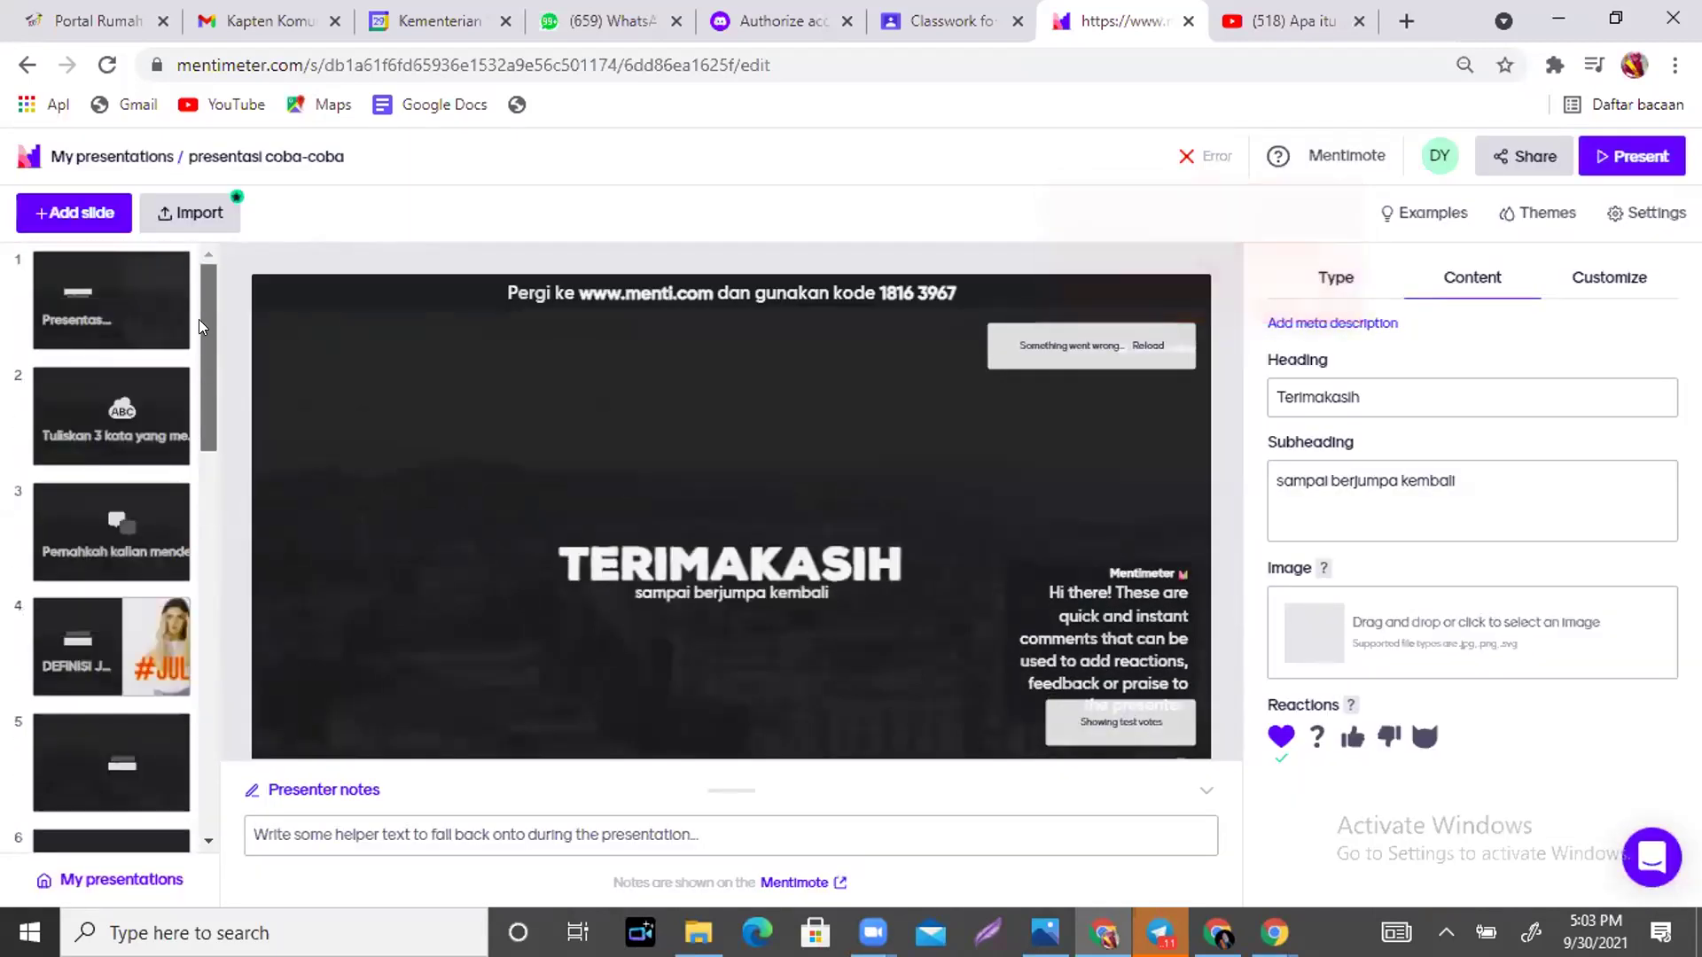
left_click(96, 294)
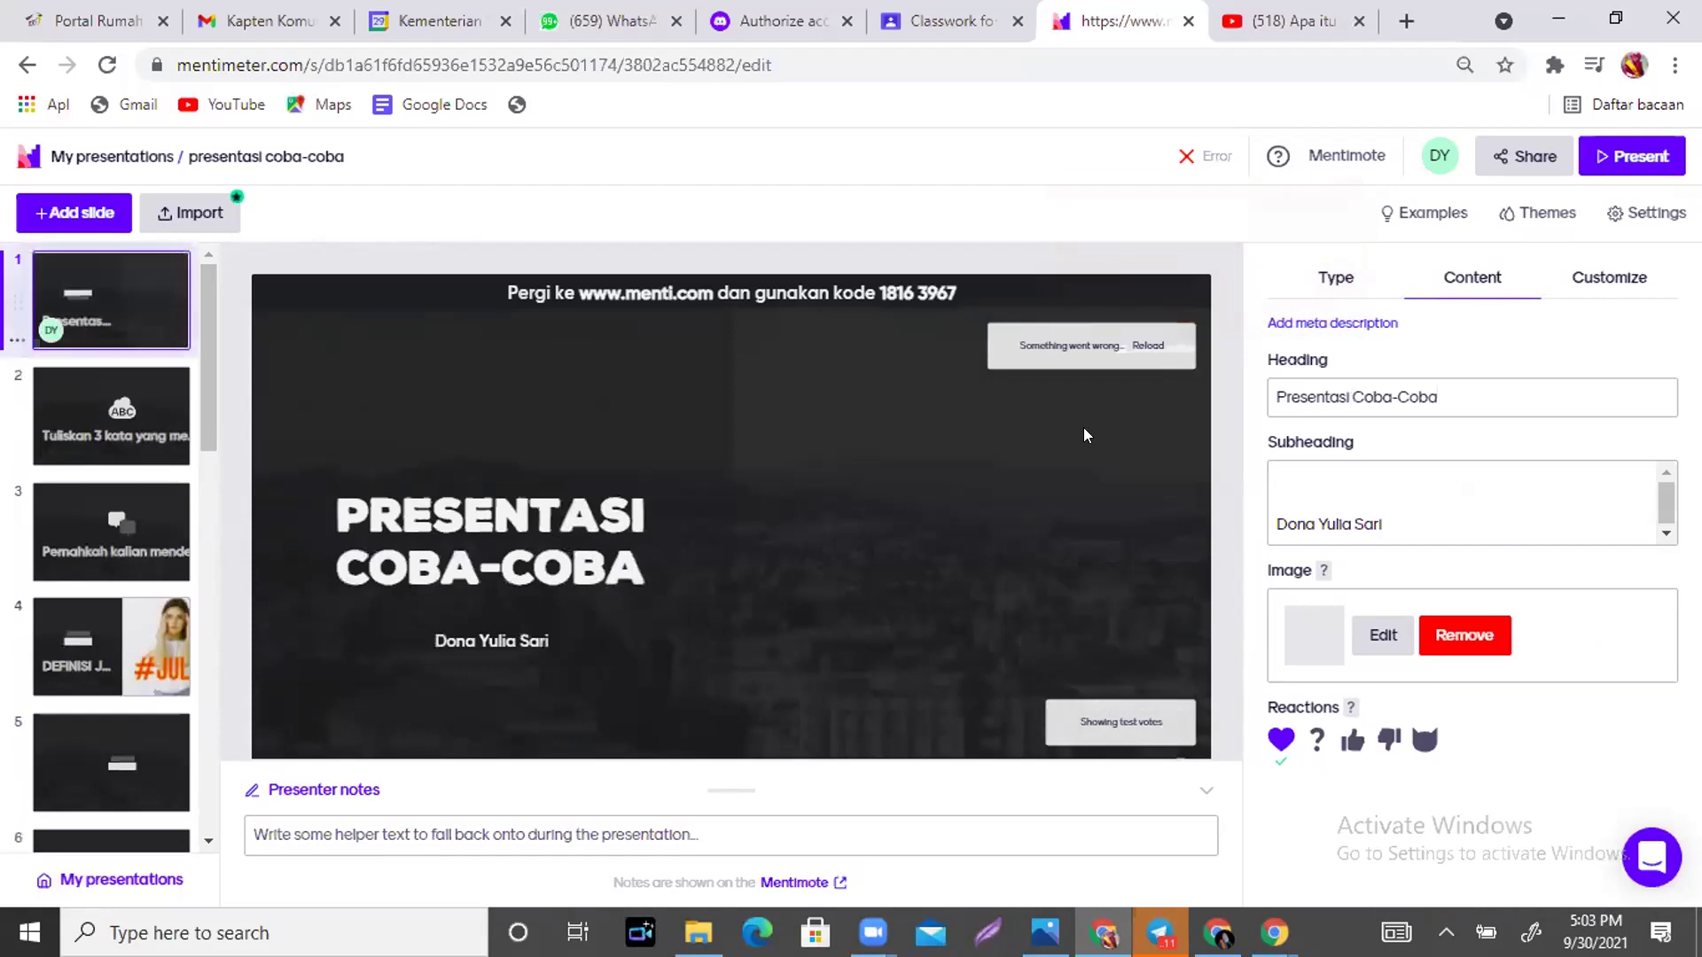
left_click(1641, 156)
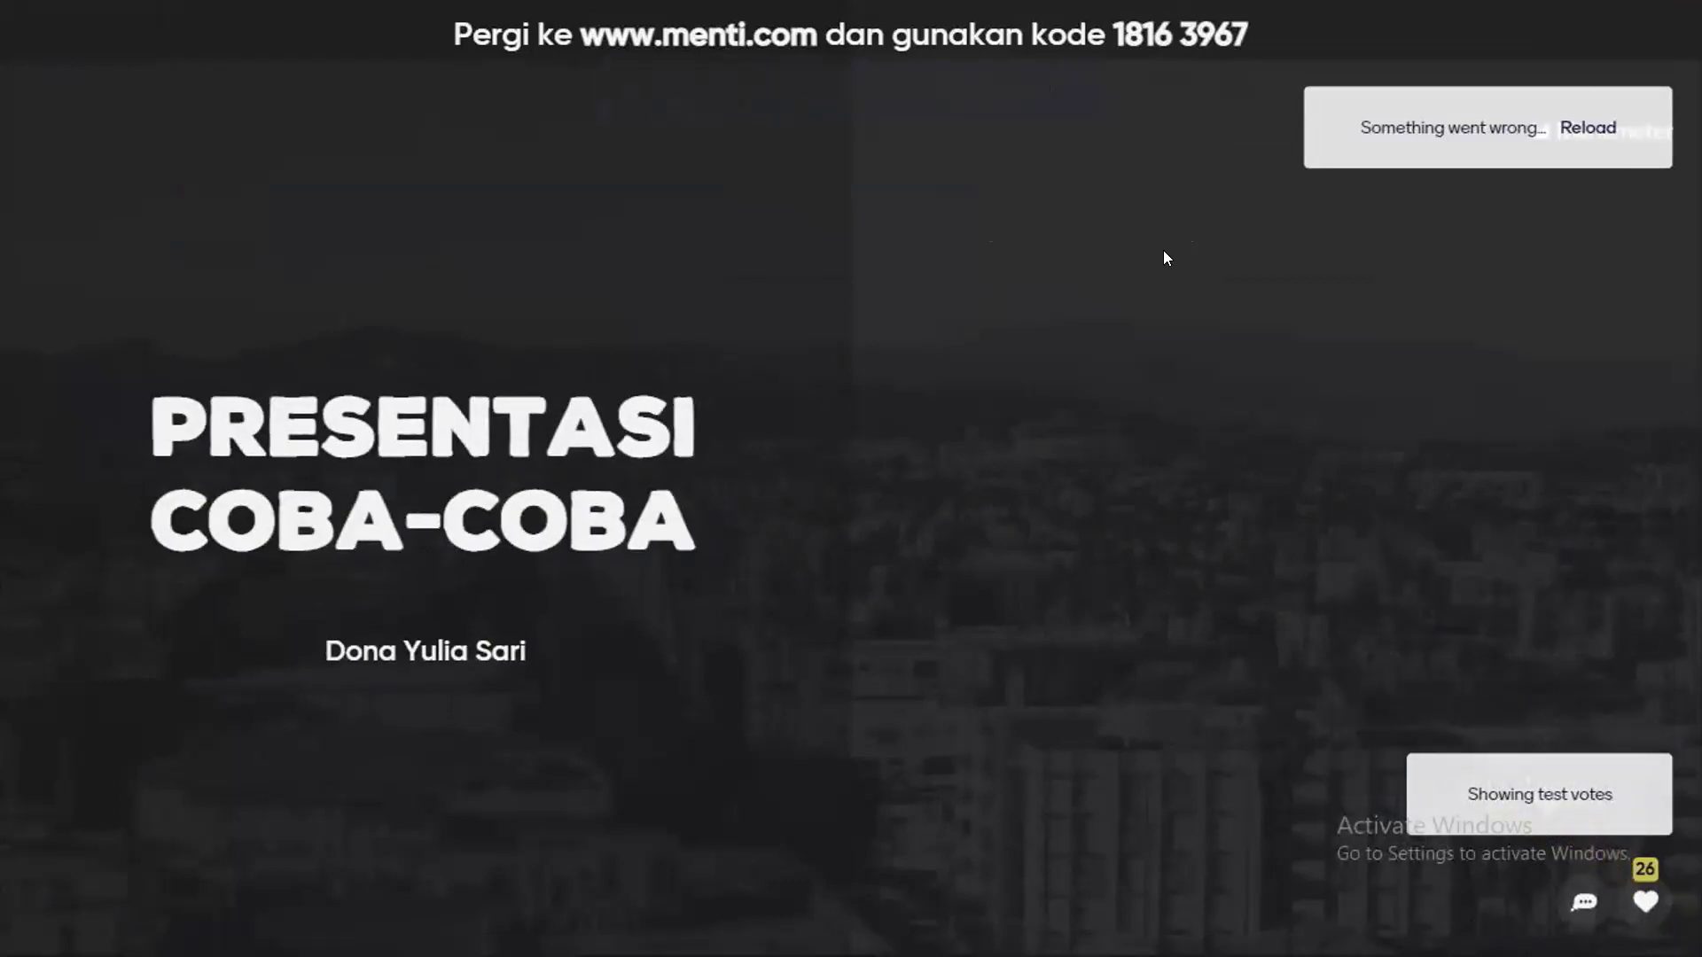
Copy the presentation's participation link and reload the presentation.
mouse_move(1120, 46)
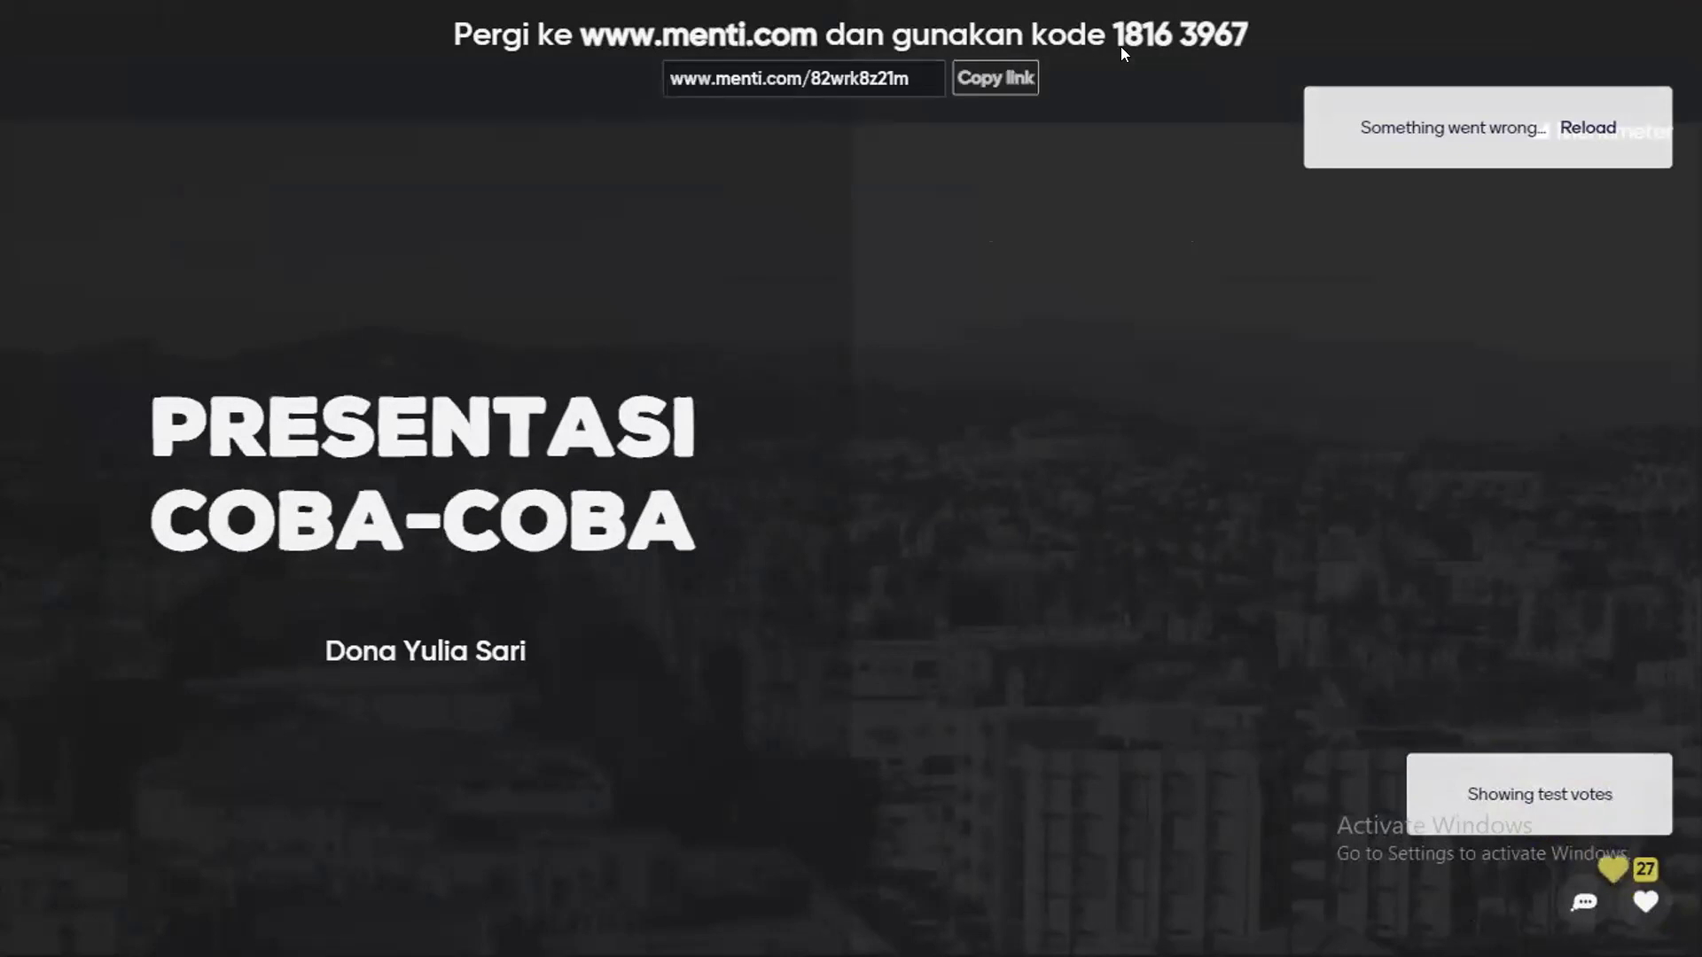
left_click(992, 84)
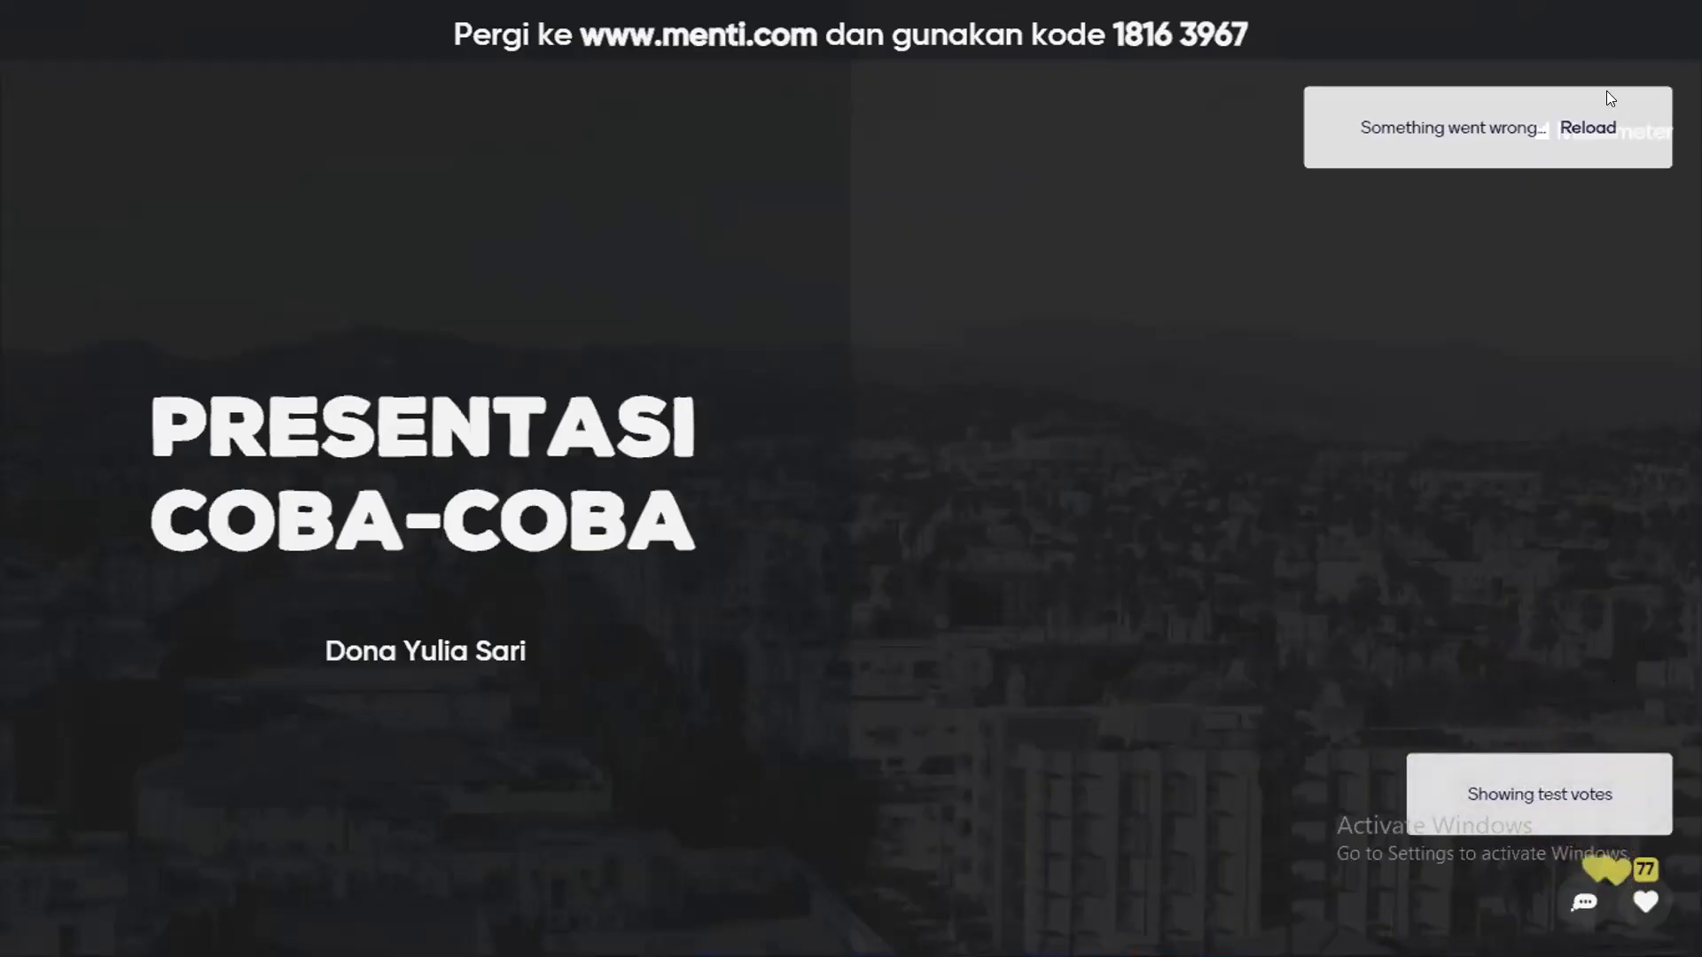
left_click(1585, 125)
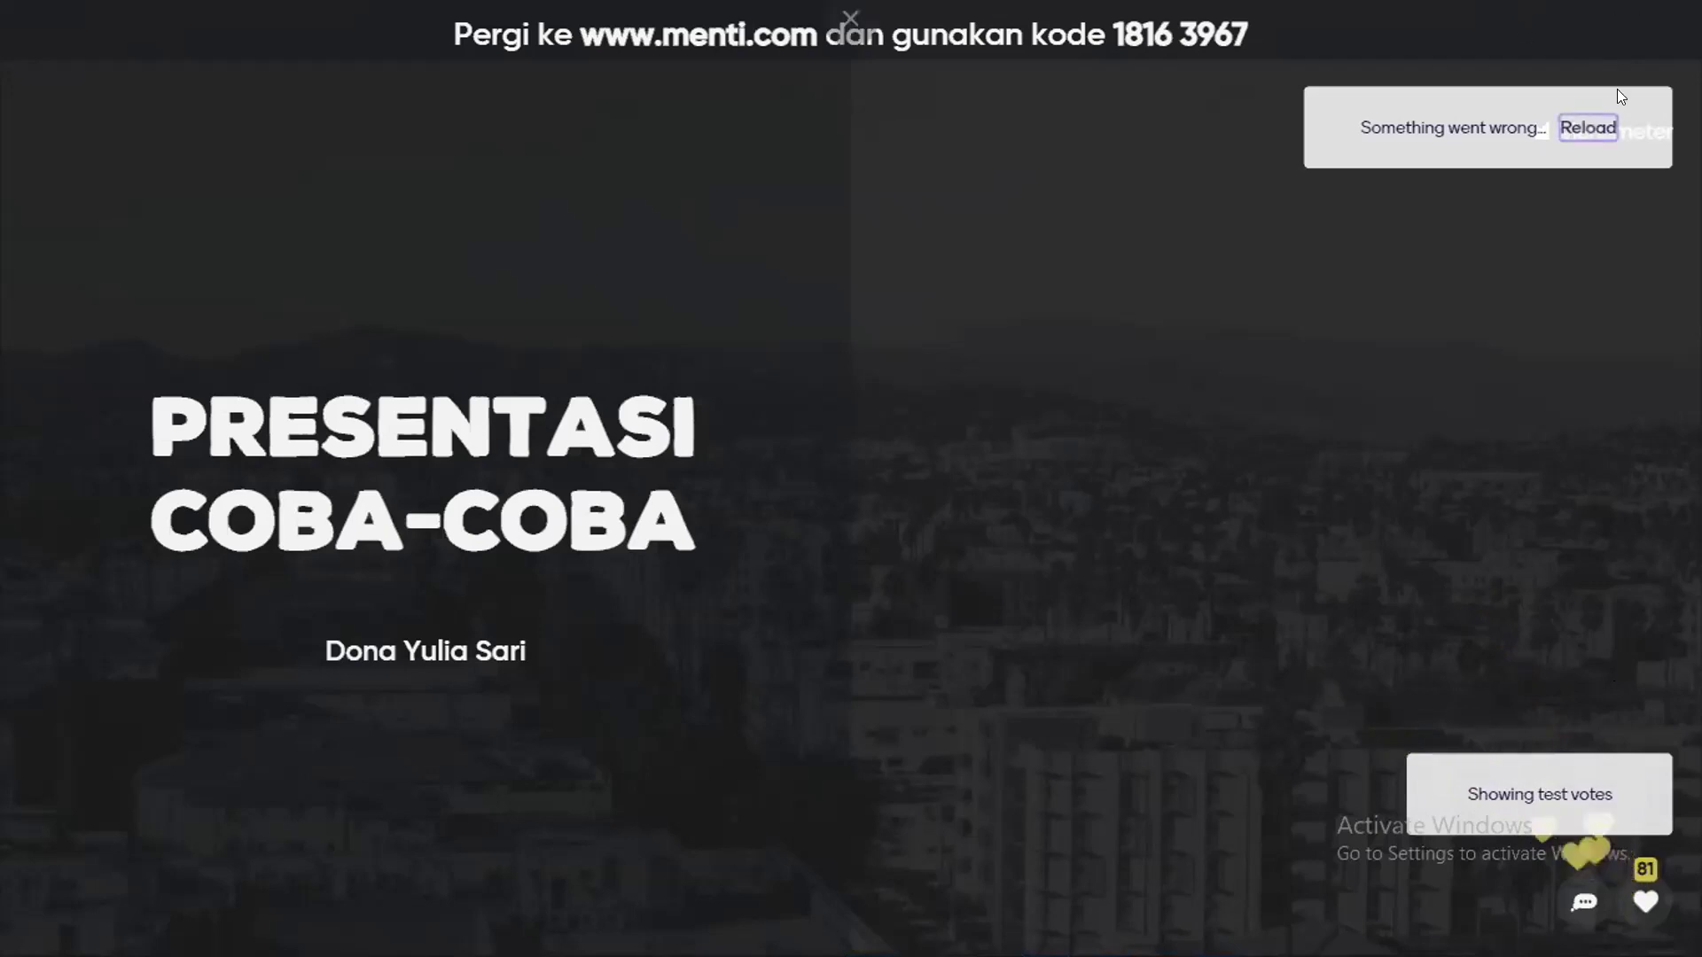
Reload the presentation and advance from the title slide through the word cloud, open-ended and content slides to the "Apa itu Julid?" video slide.
left_click(1571, 131)
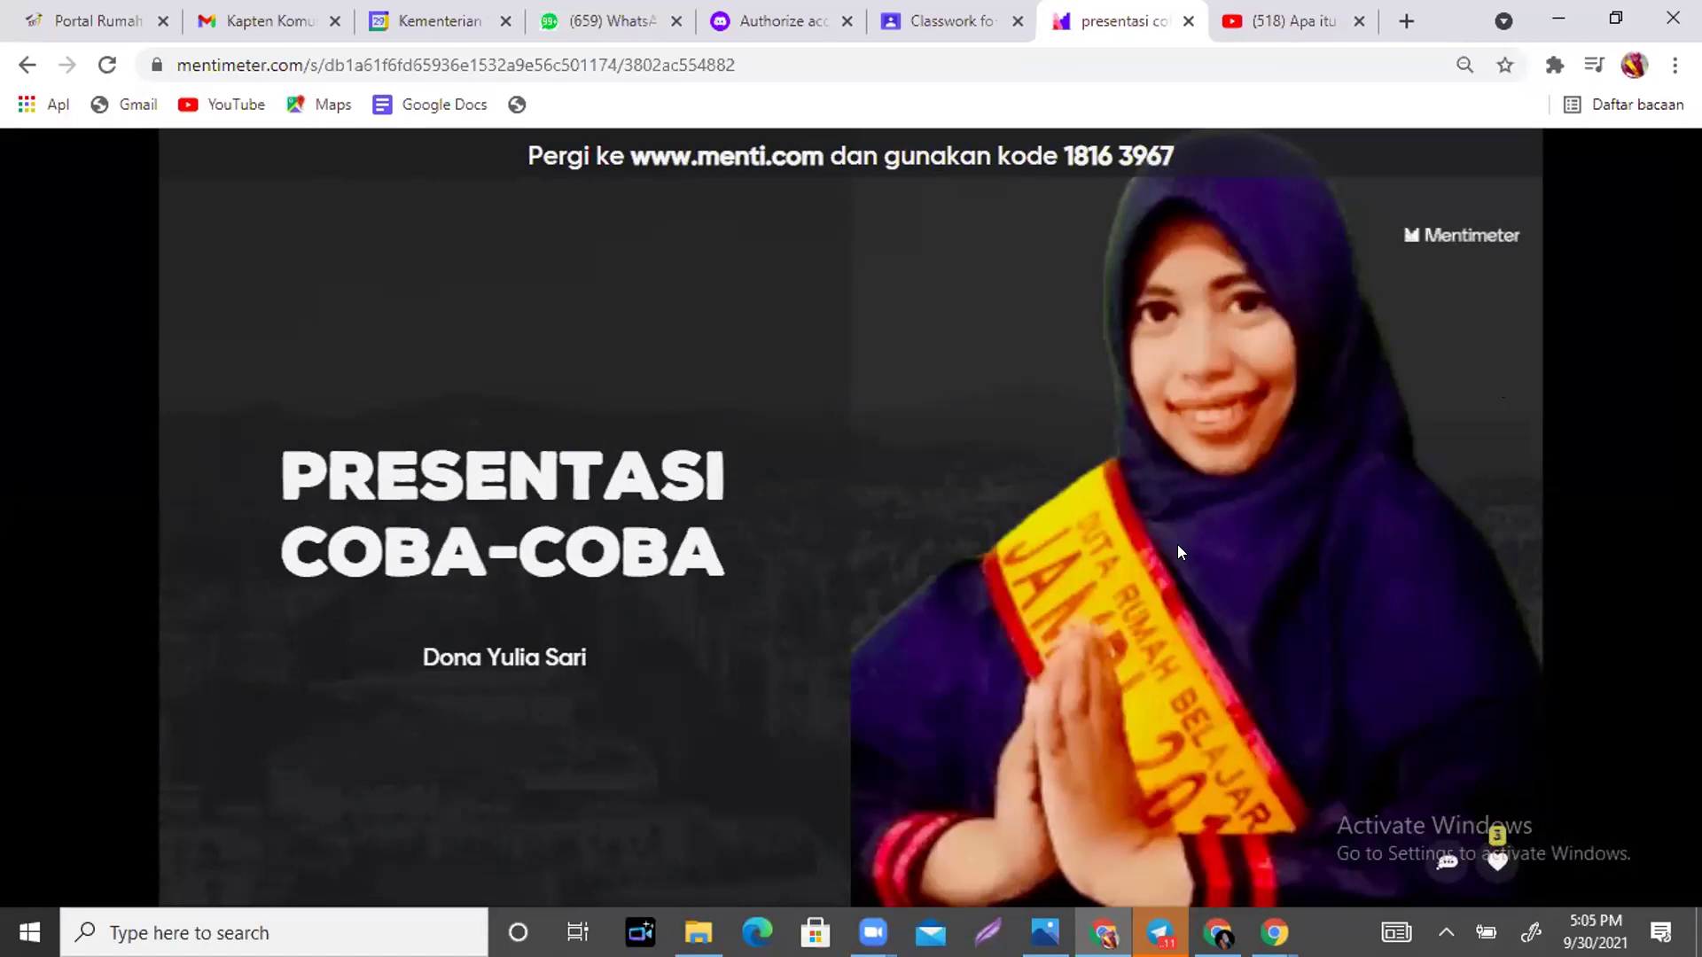
key("Right")
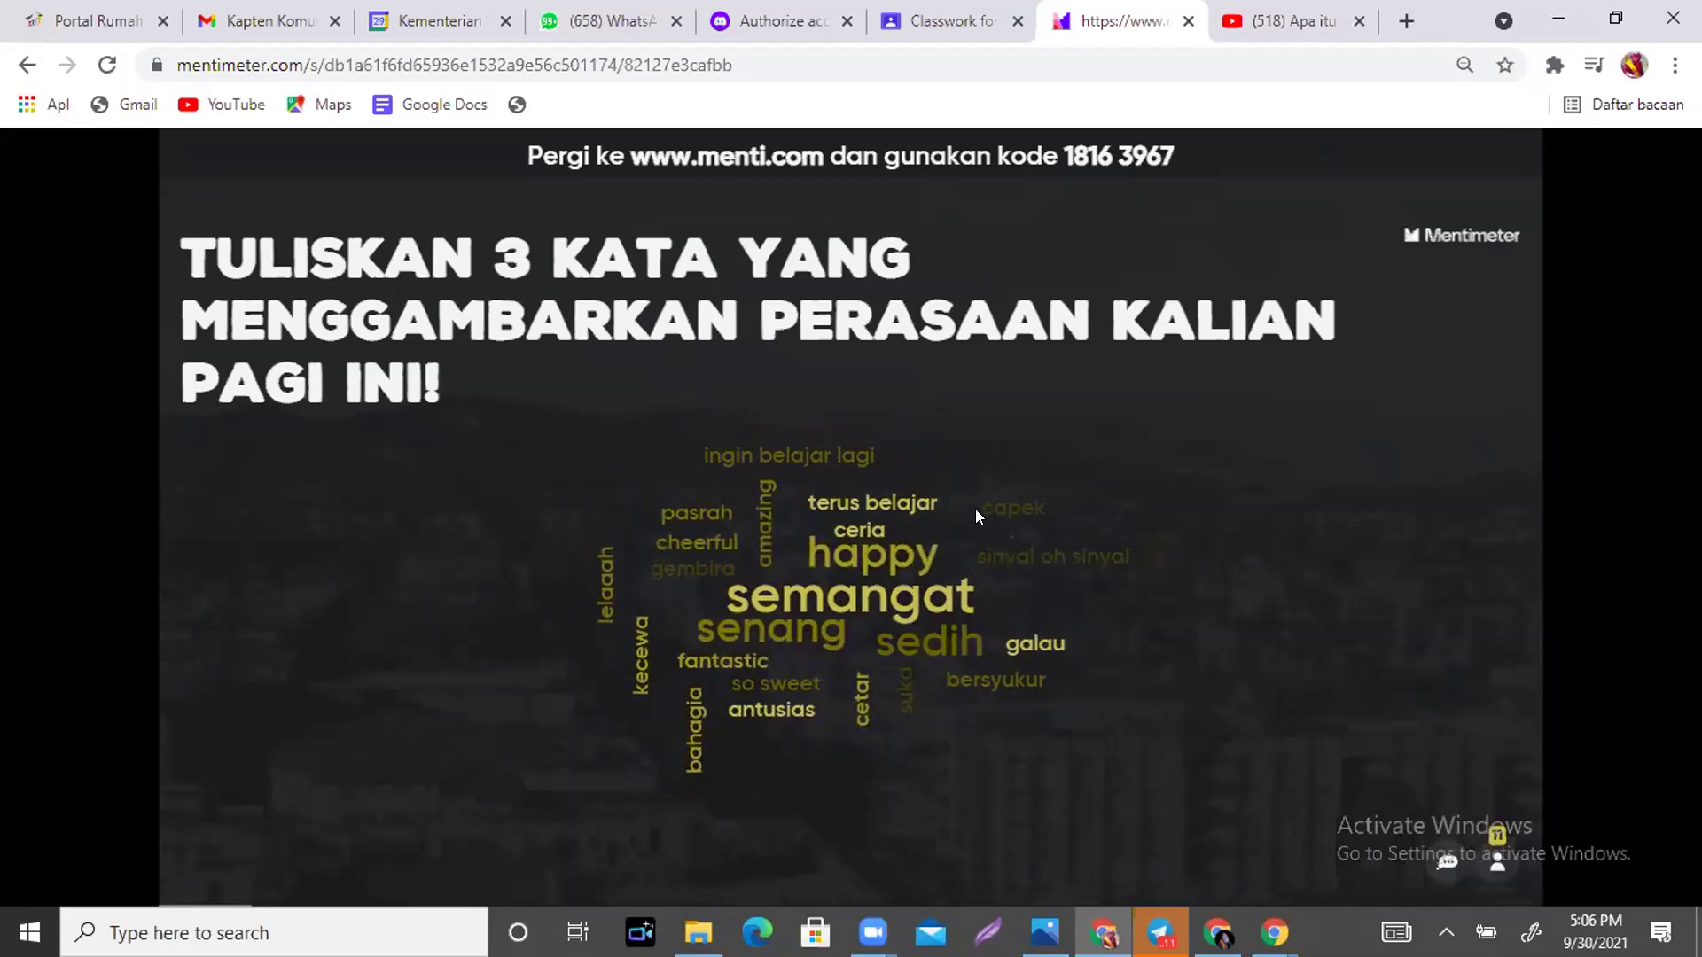
key("Right")
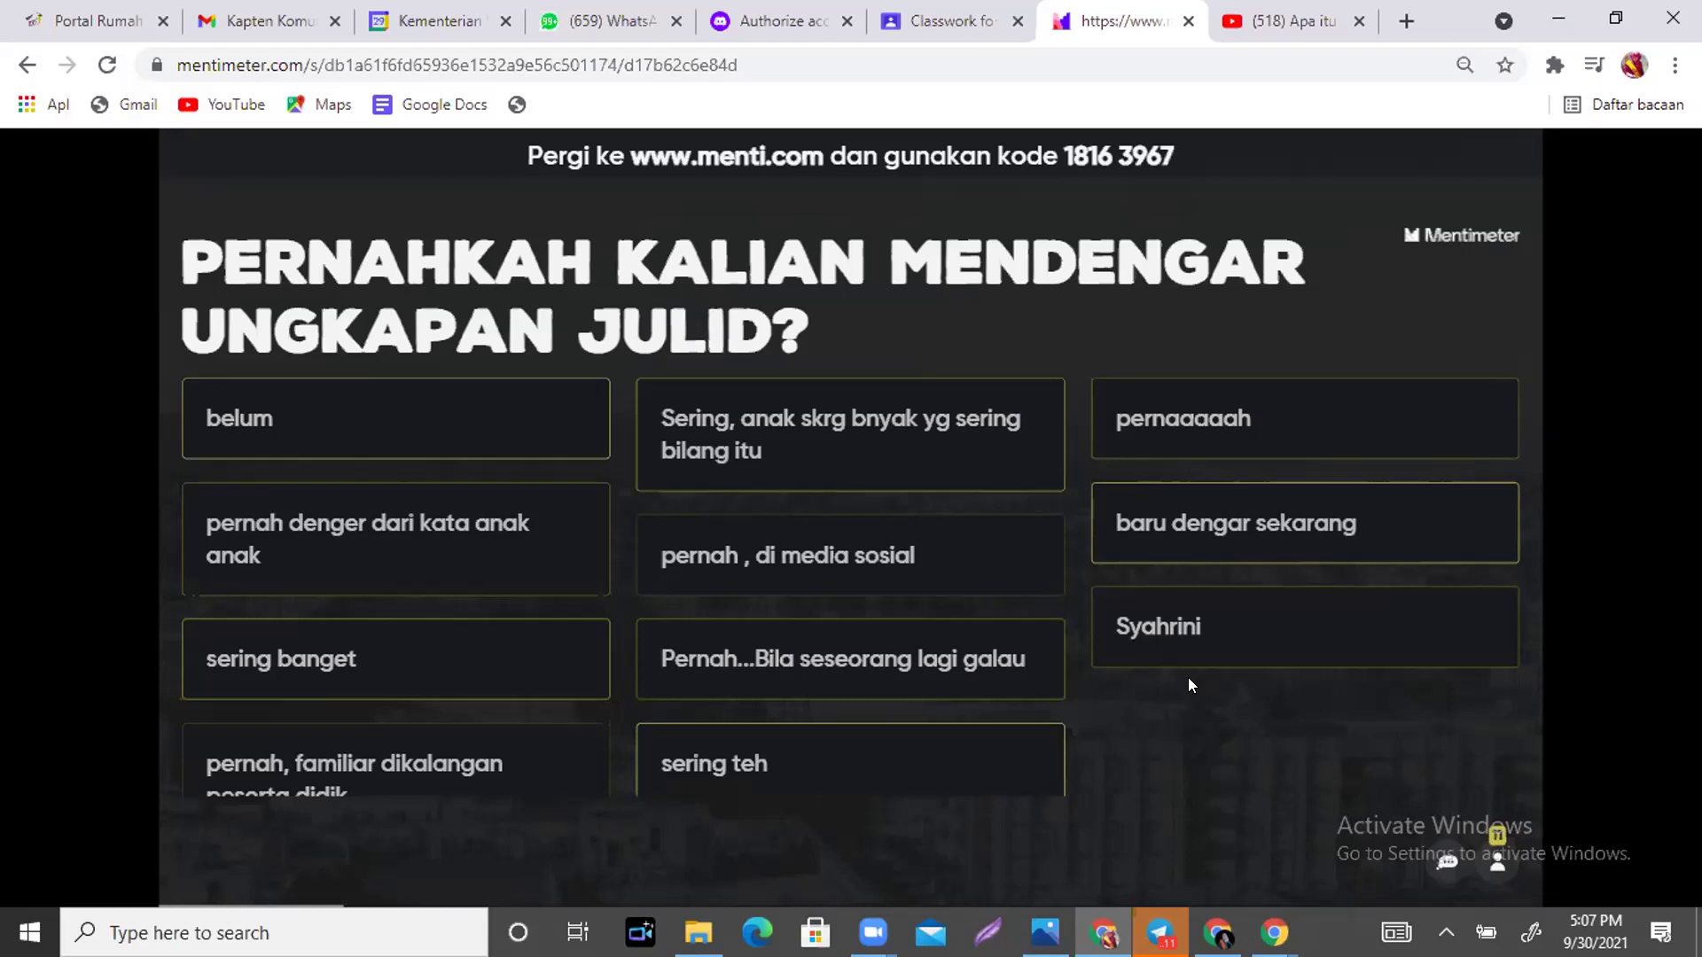
key("Right")
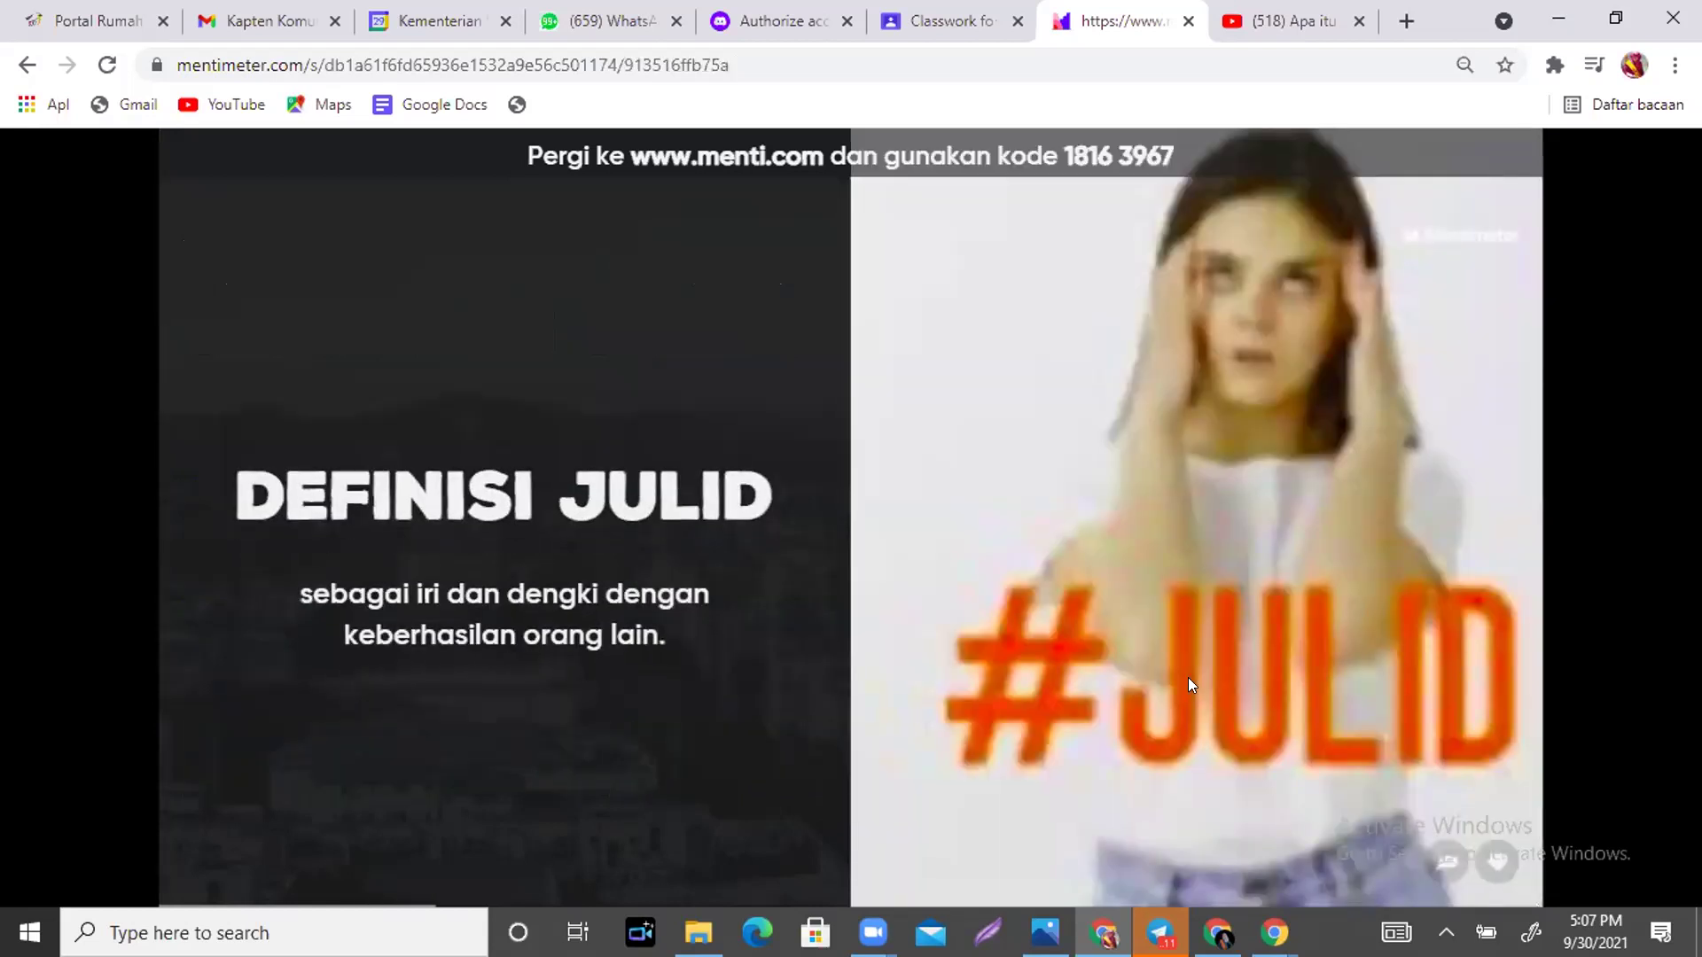
key("Right")
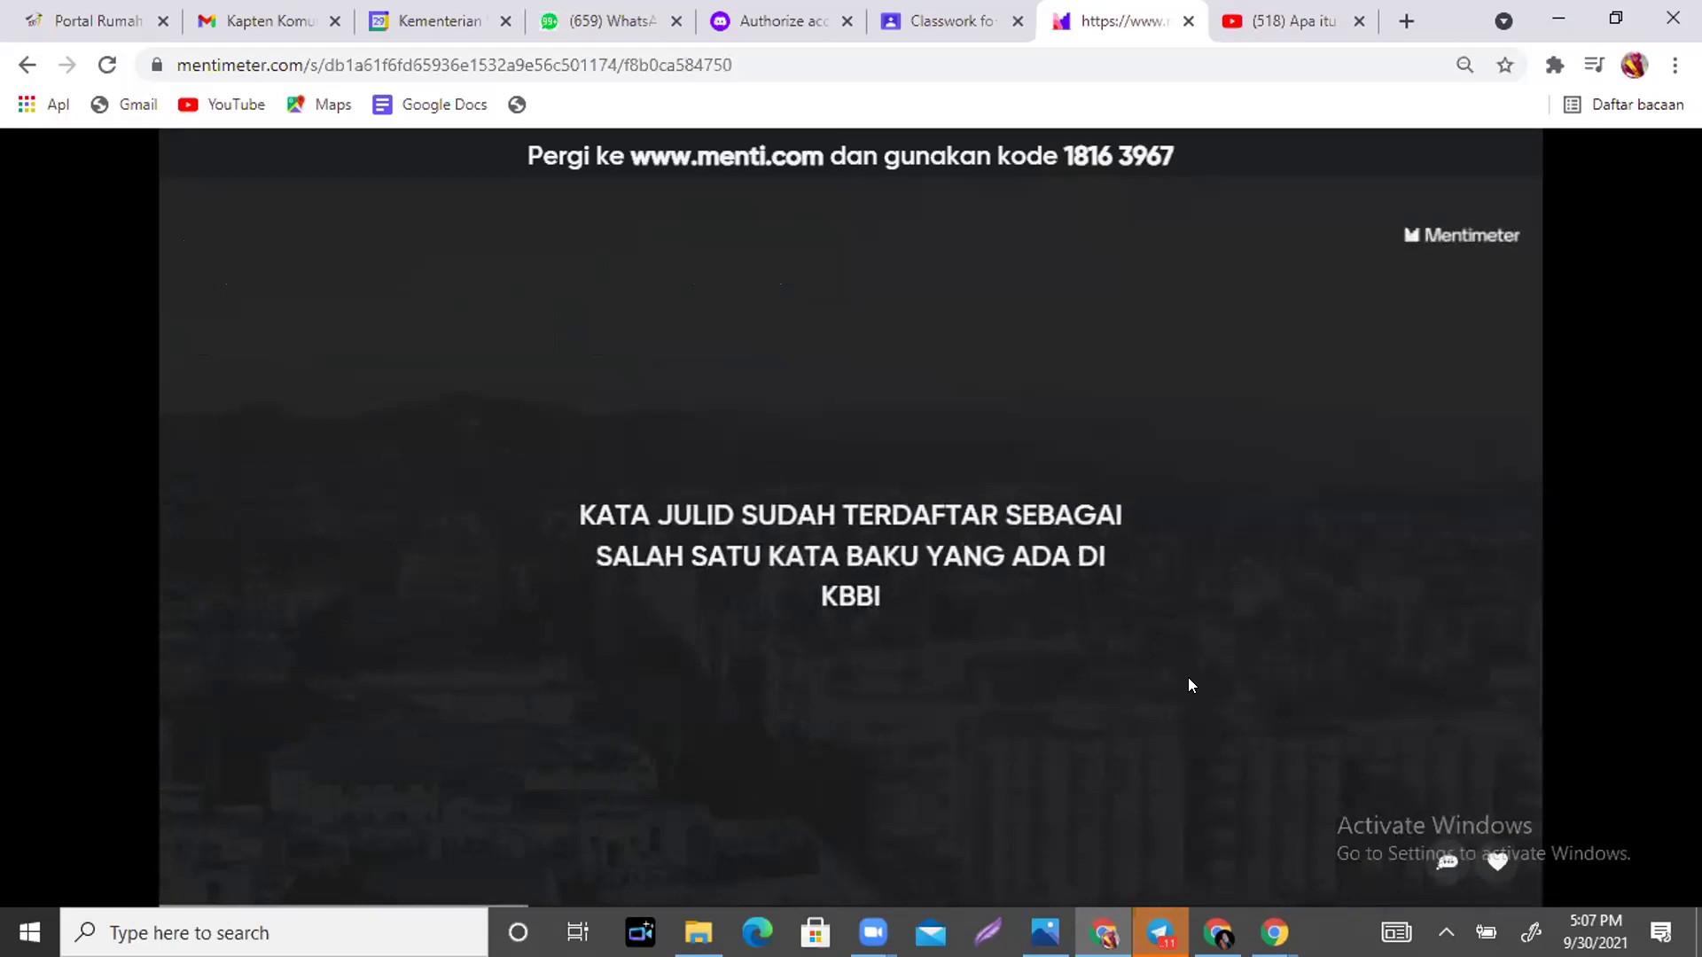
key("Right")
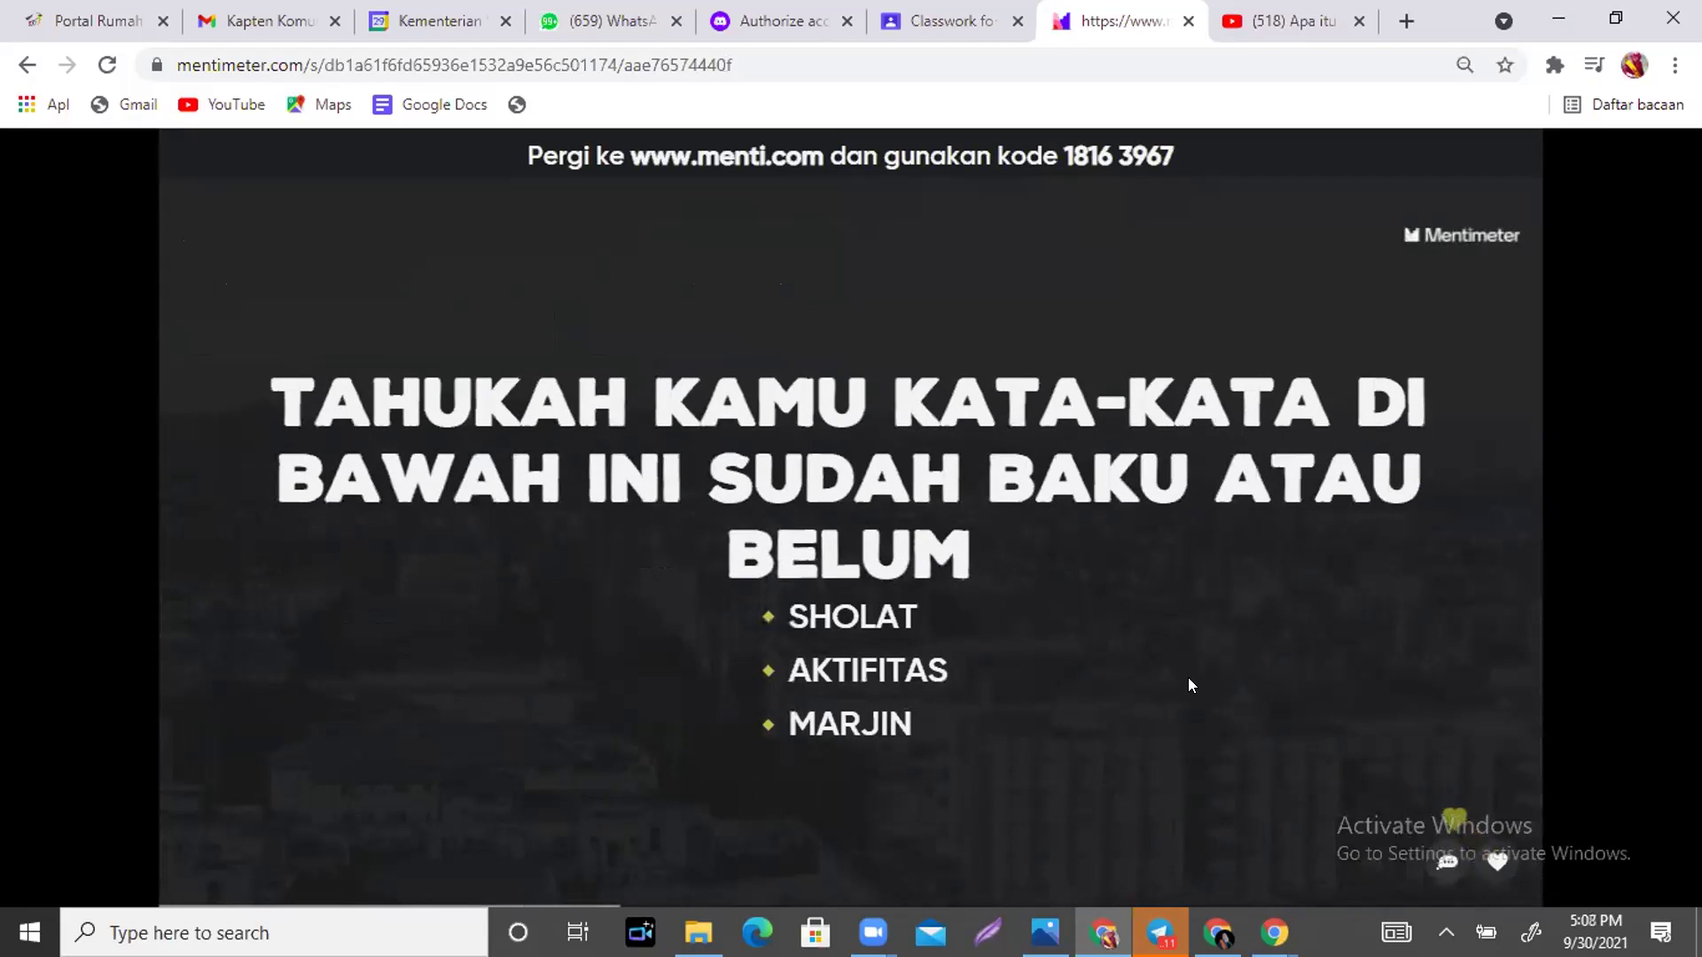
key("Right")
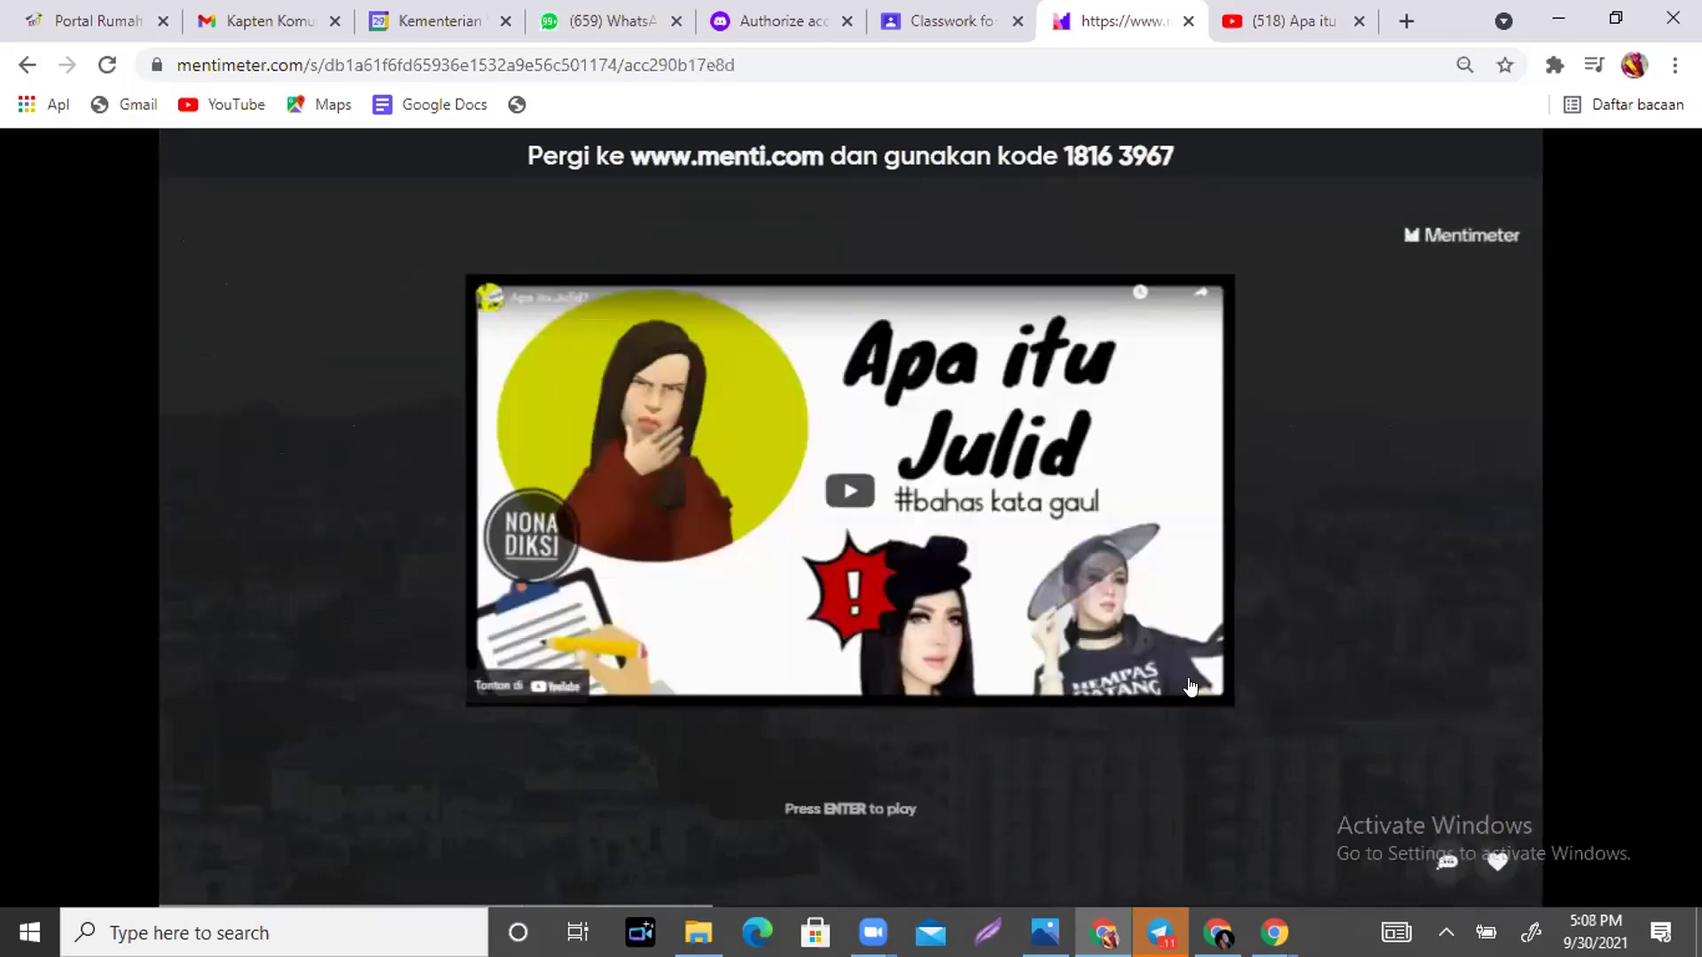
Play the embedded "Apa itu Julid?" video and pause it partway through.
left_click(846, 483)
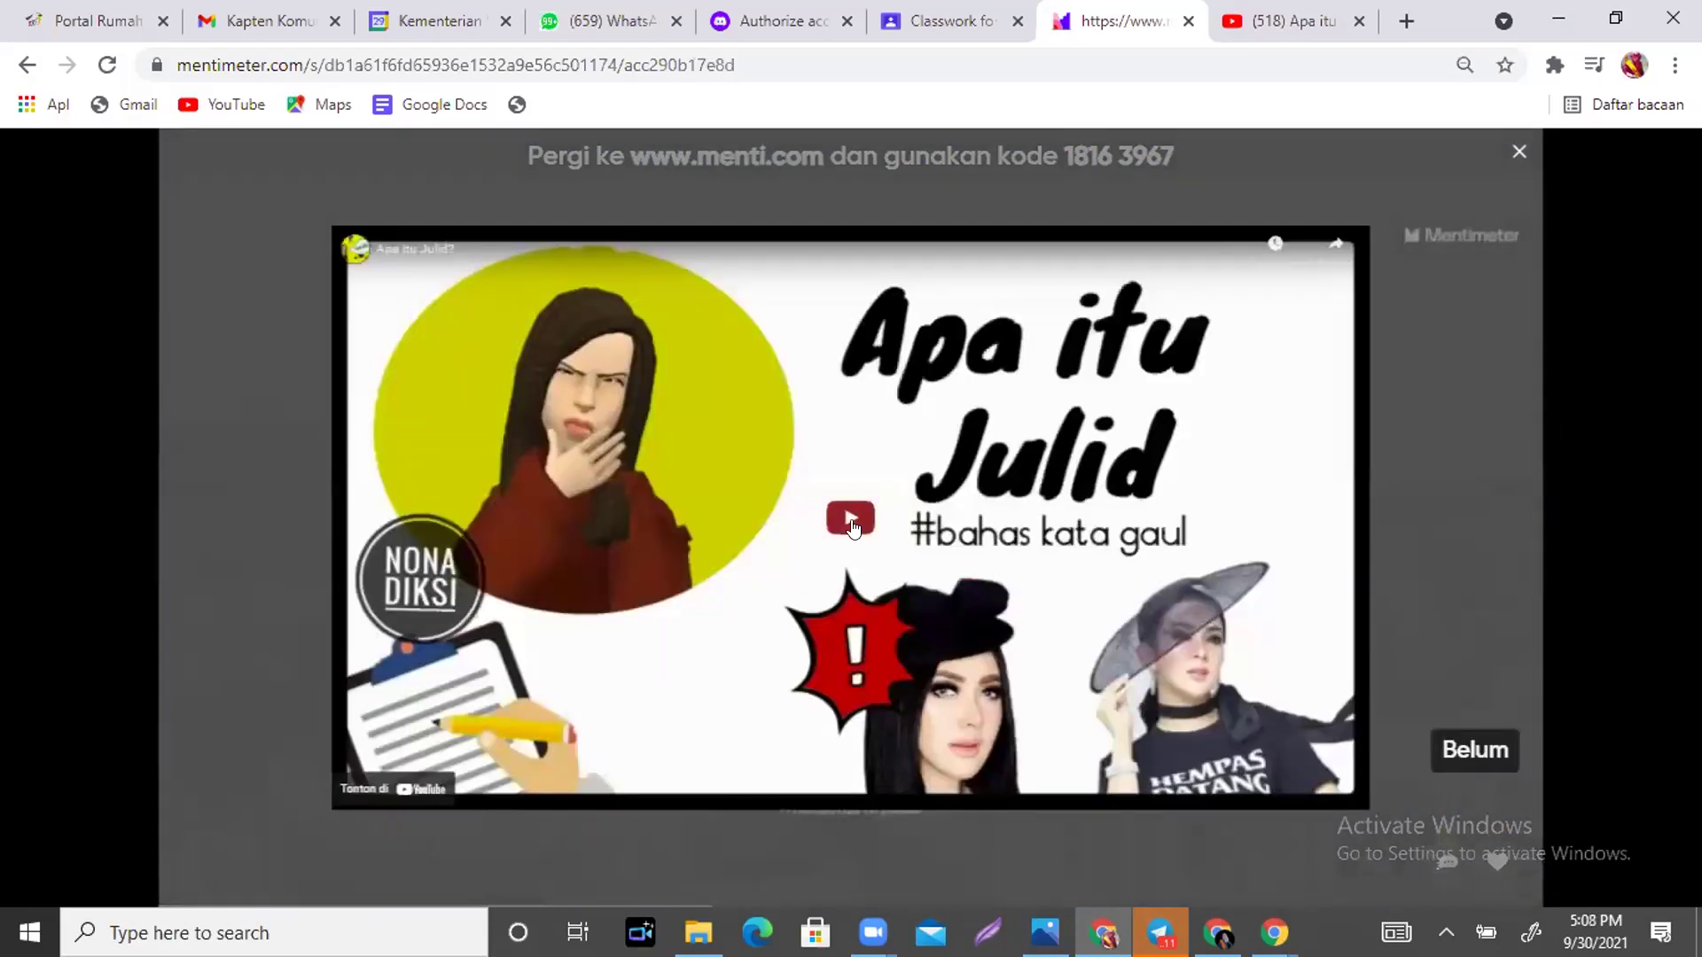
left_click(853, 519)
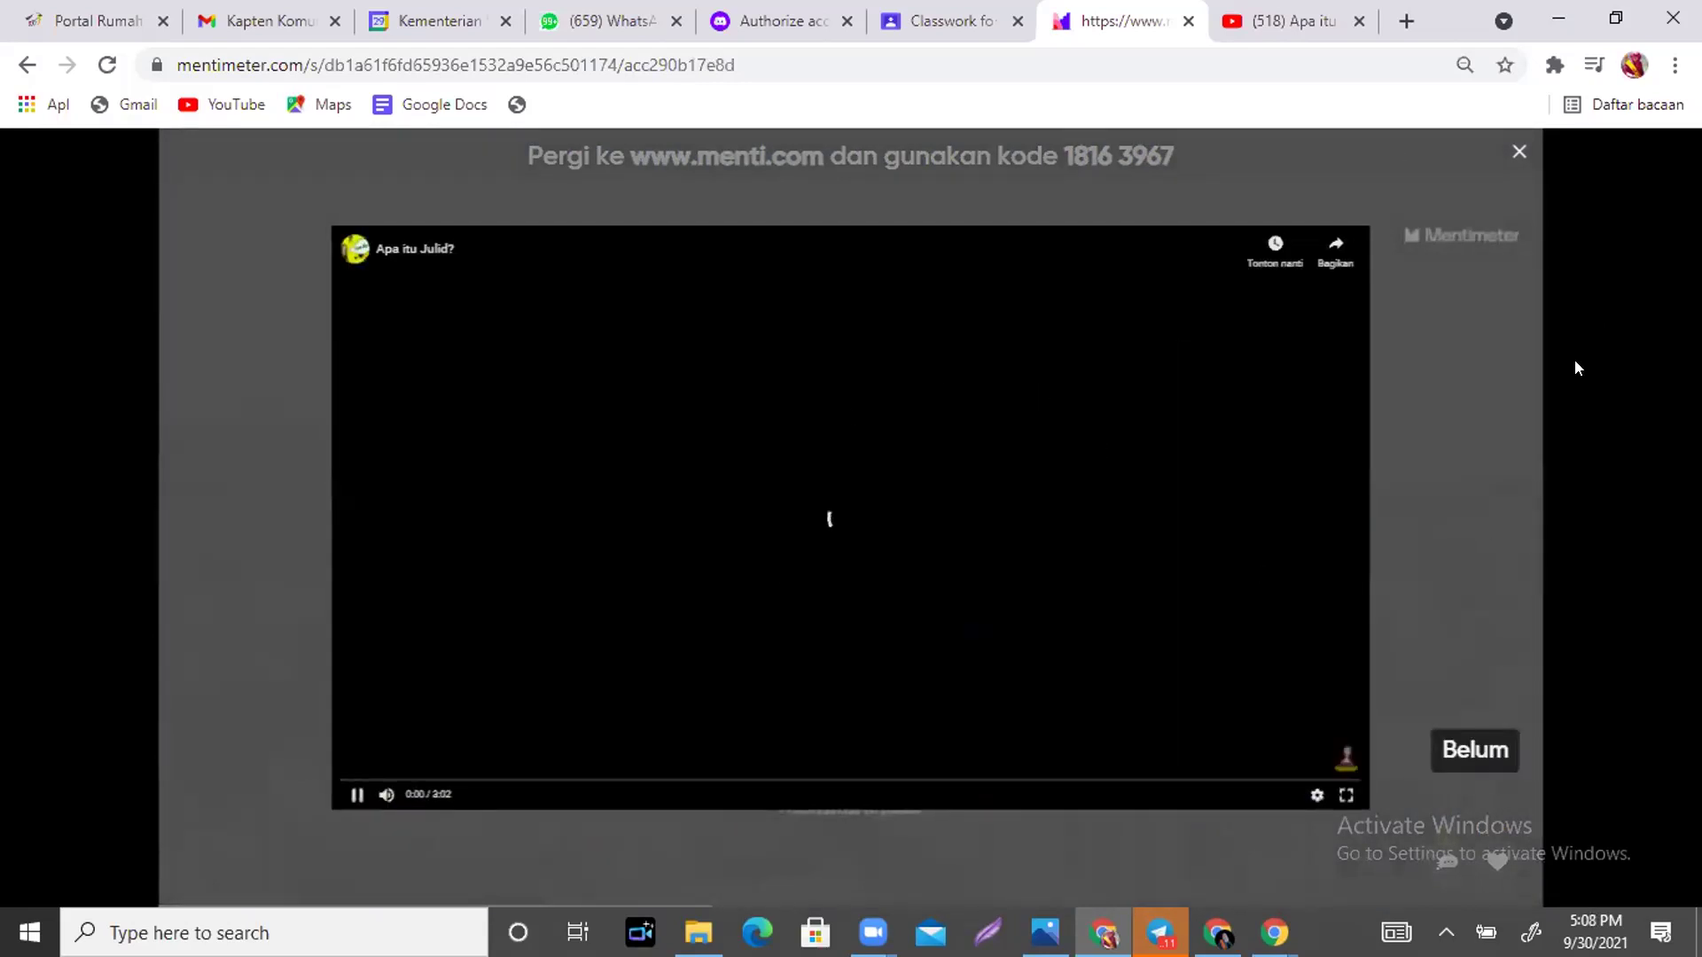
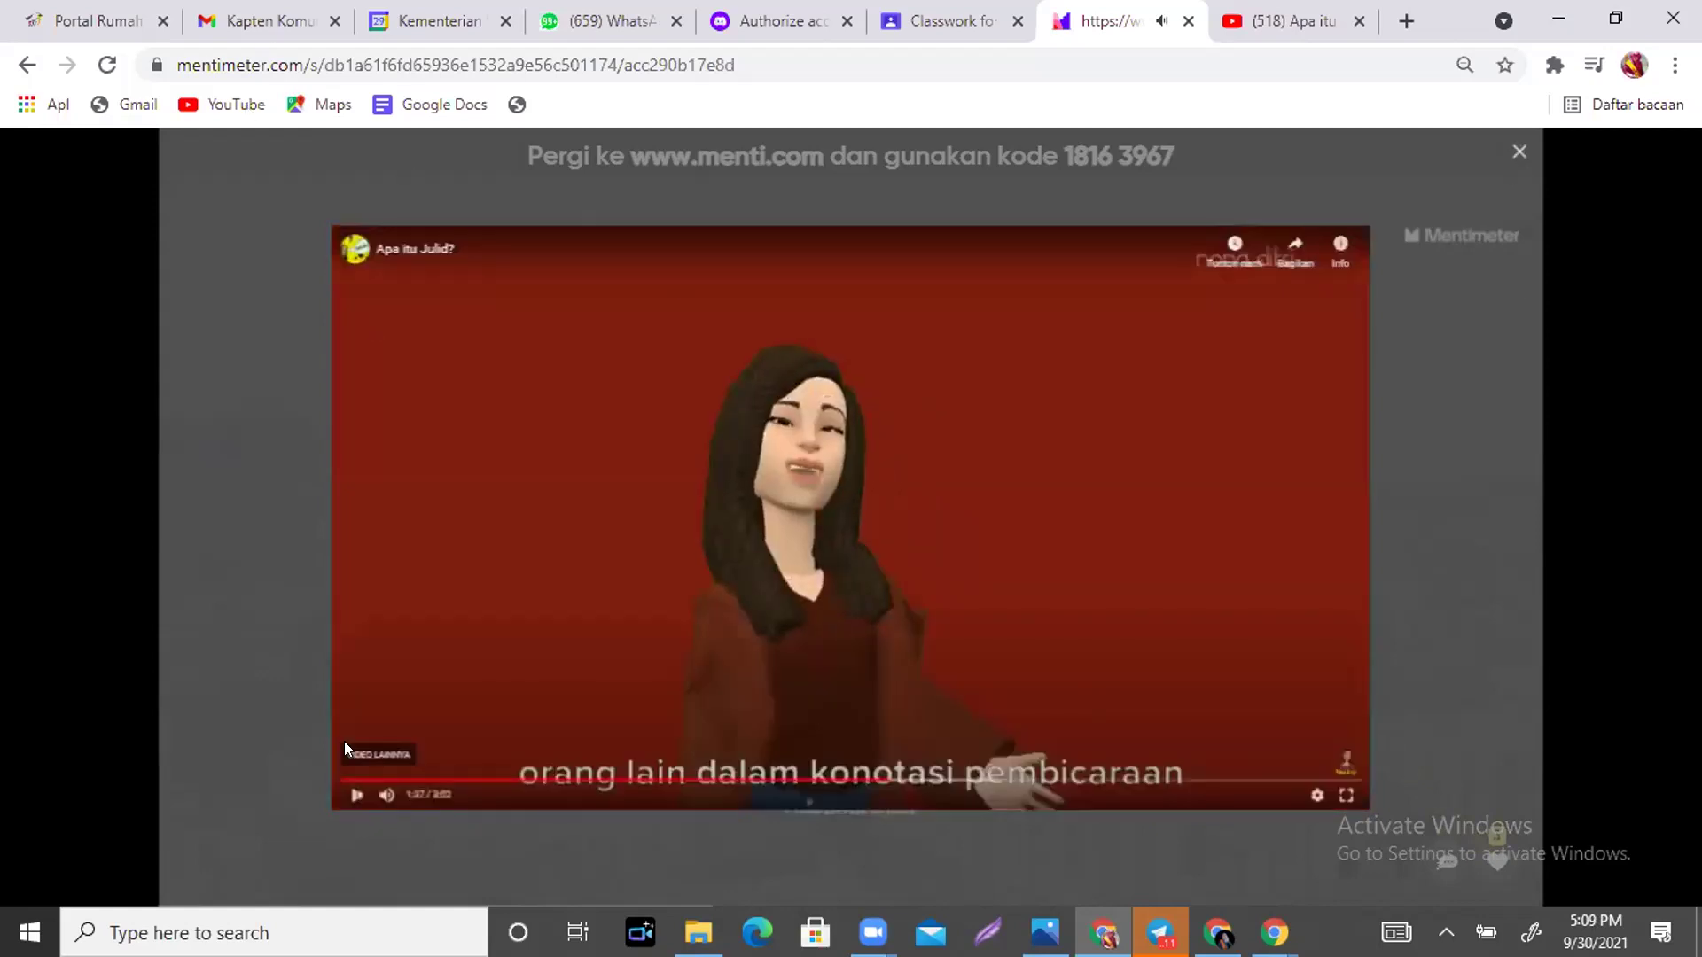
key("space")
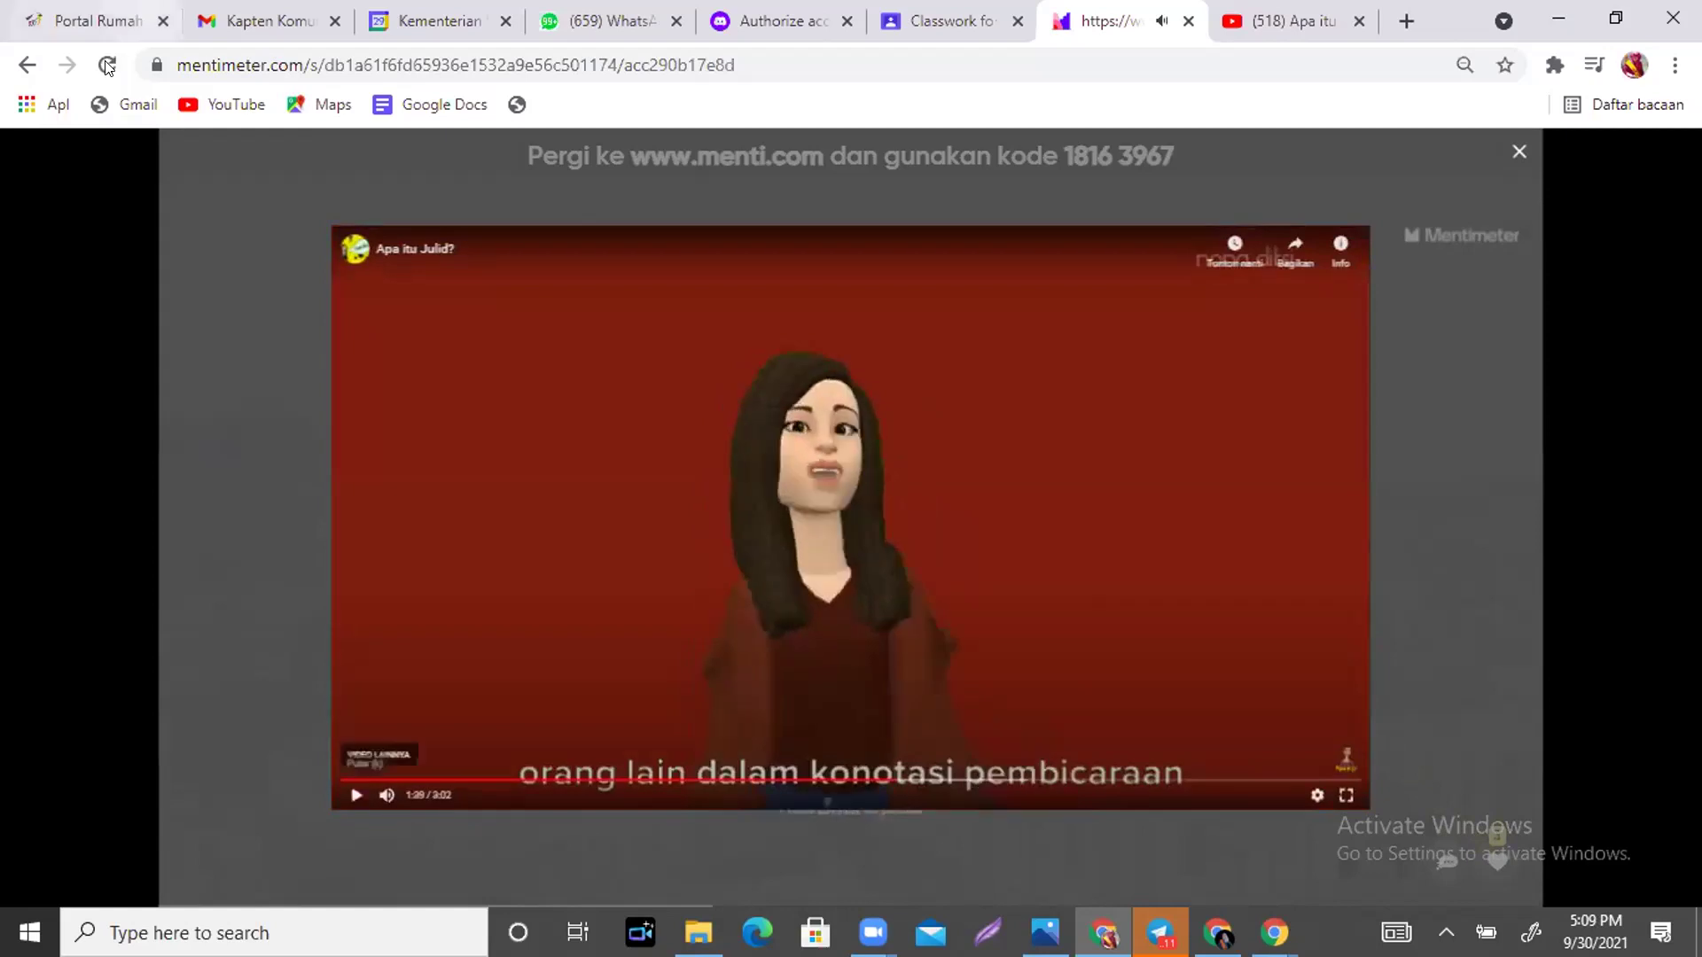
Reload the video slide, replay the opening of "Apa itu Julid?", and close the enlarged player.
left_click(106, 66)
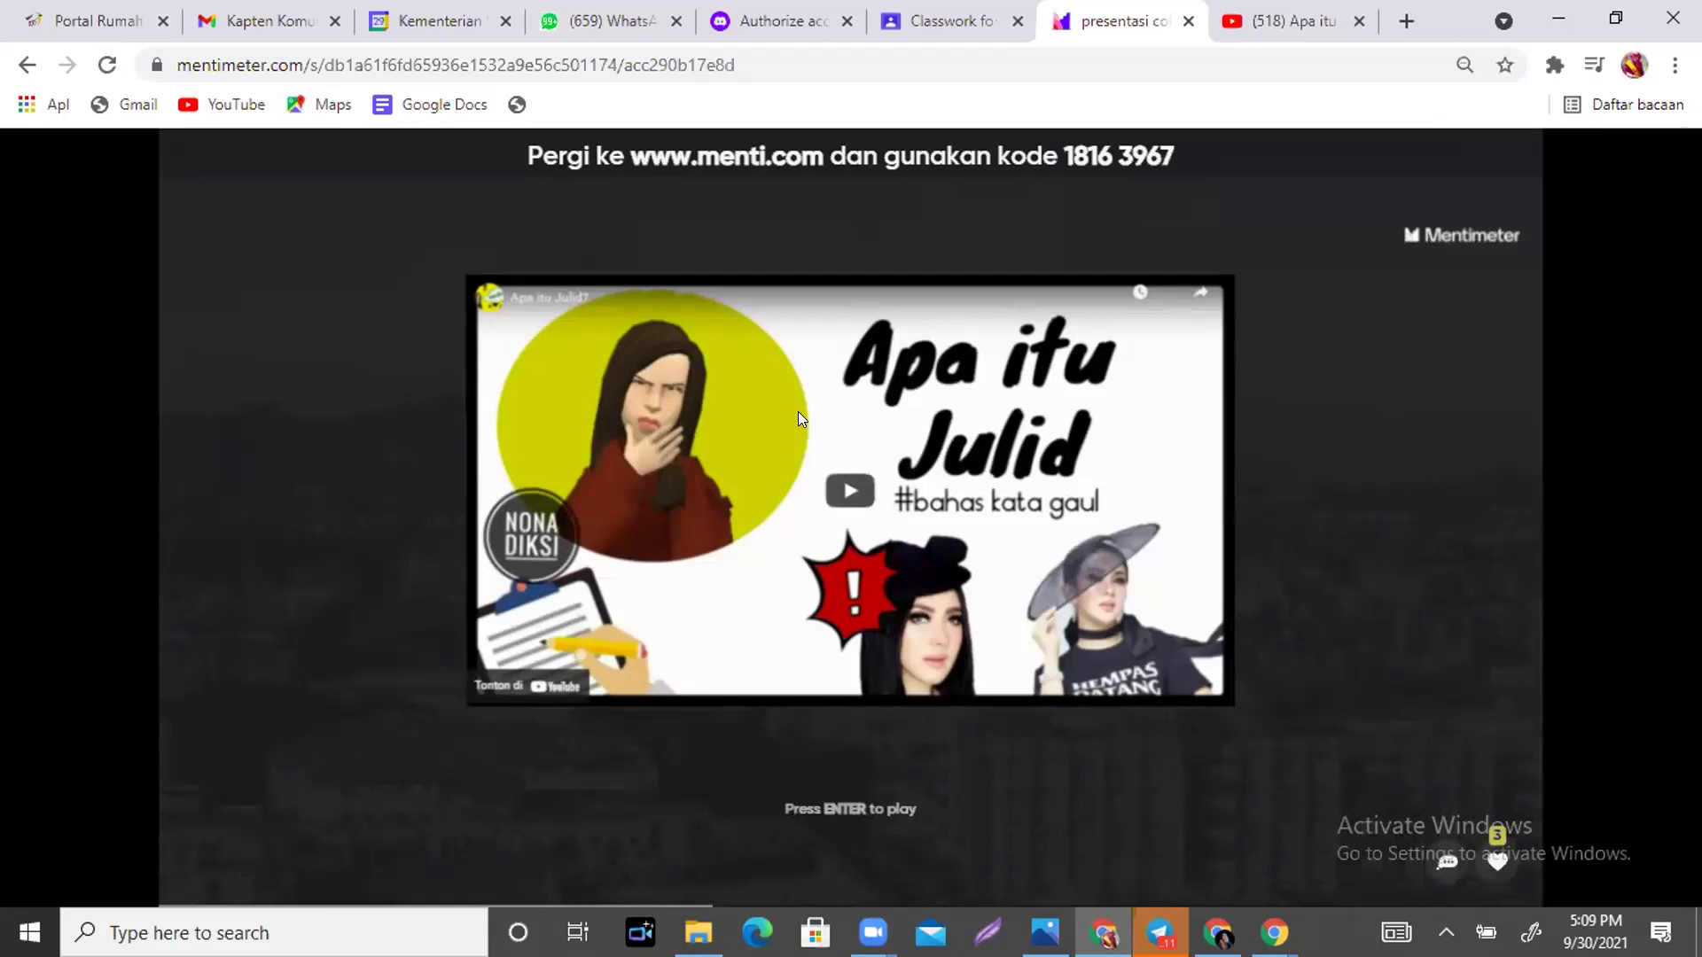
key("Return")
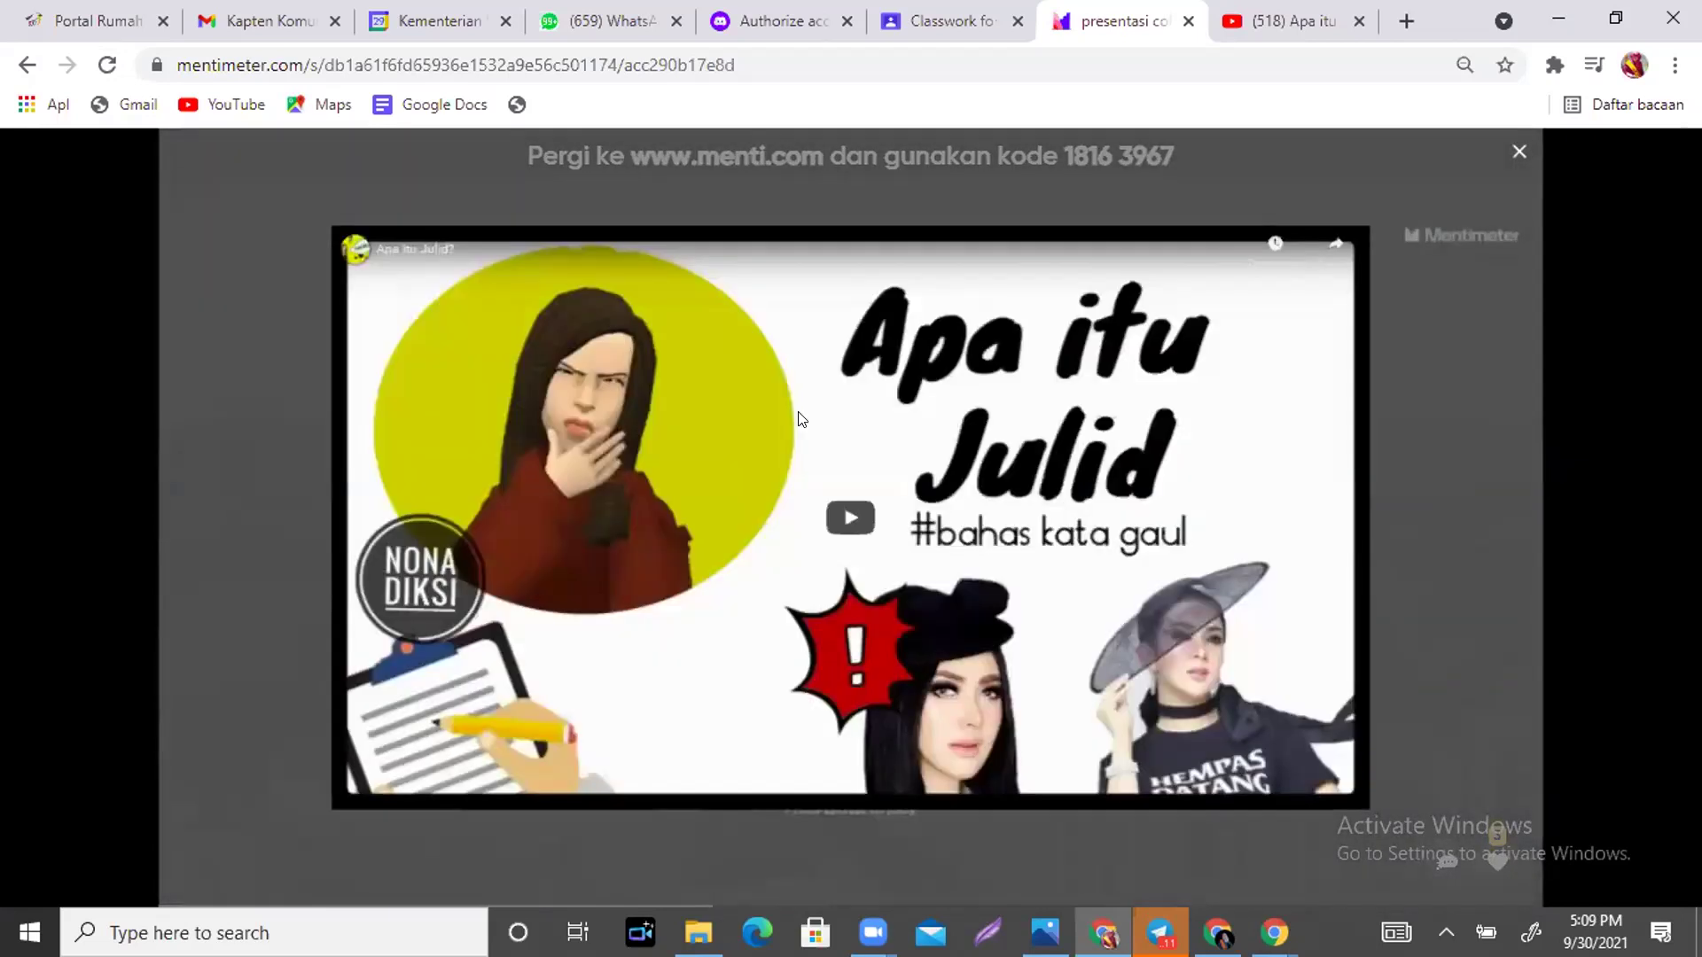
left_click(800, 417)
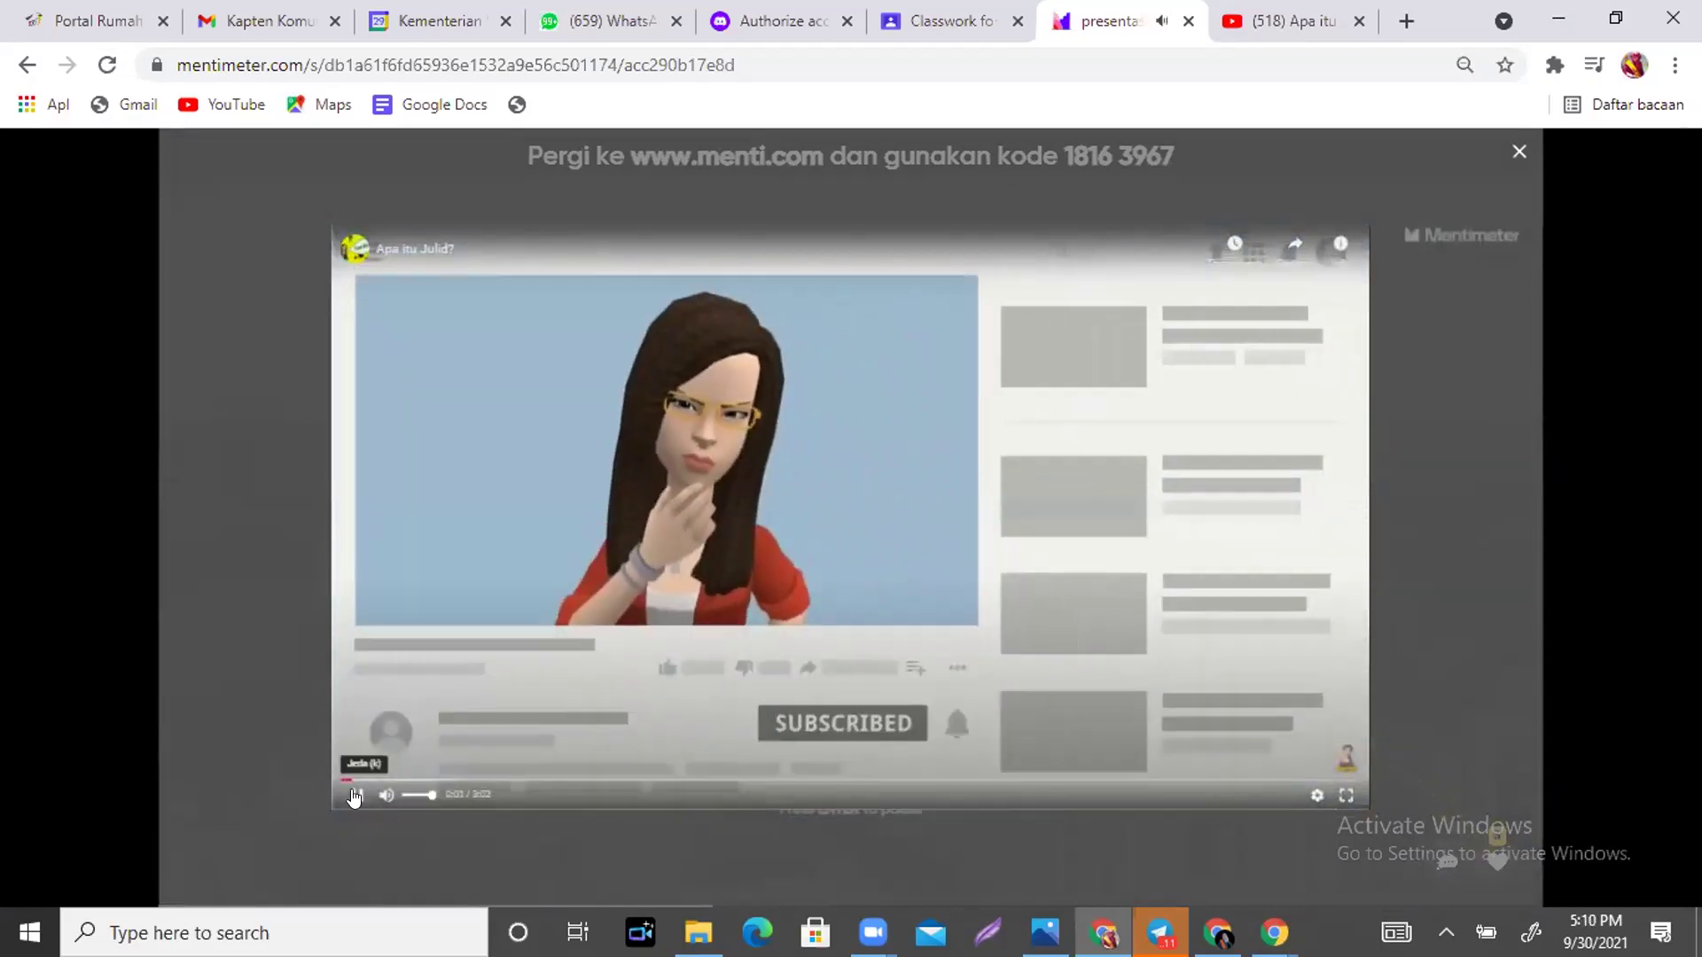
left_click(355, 797)
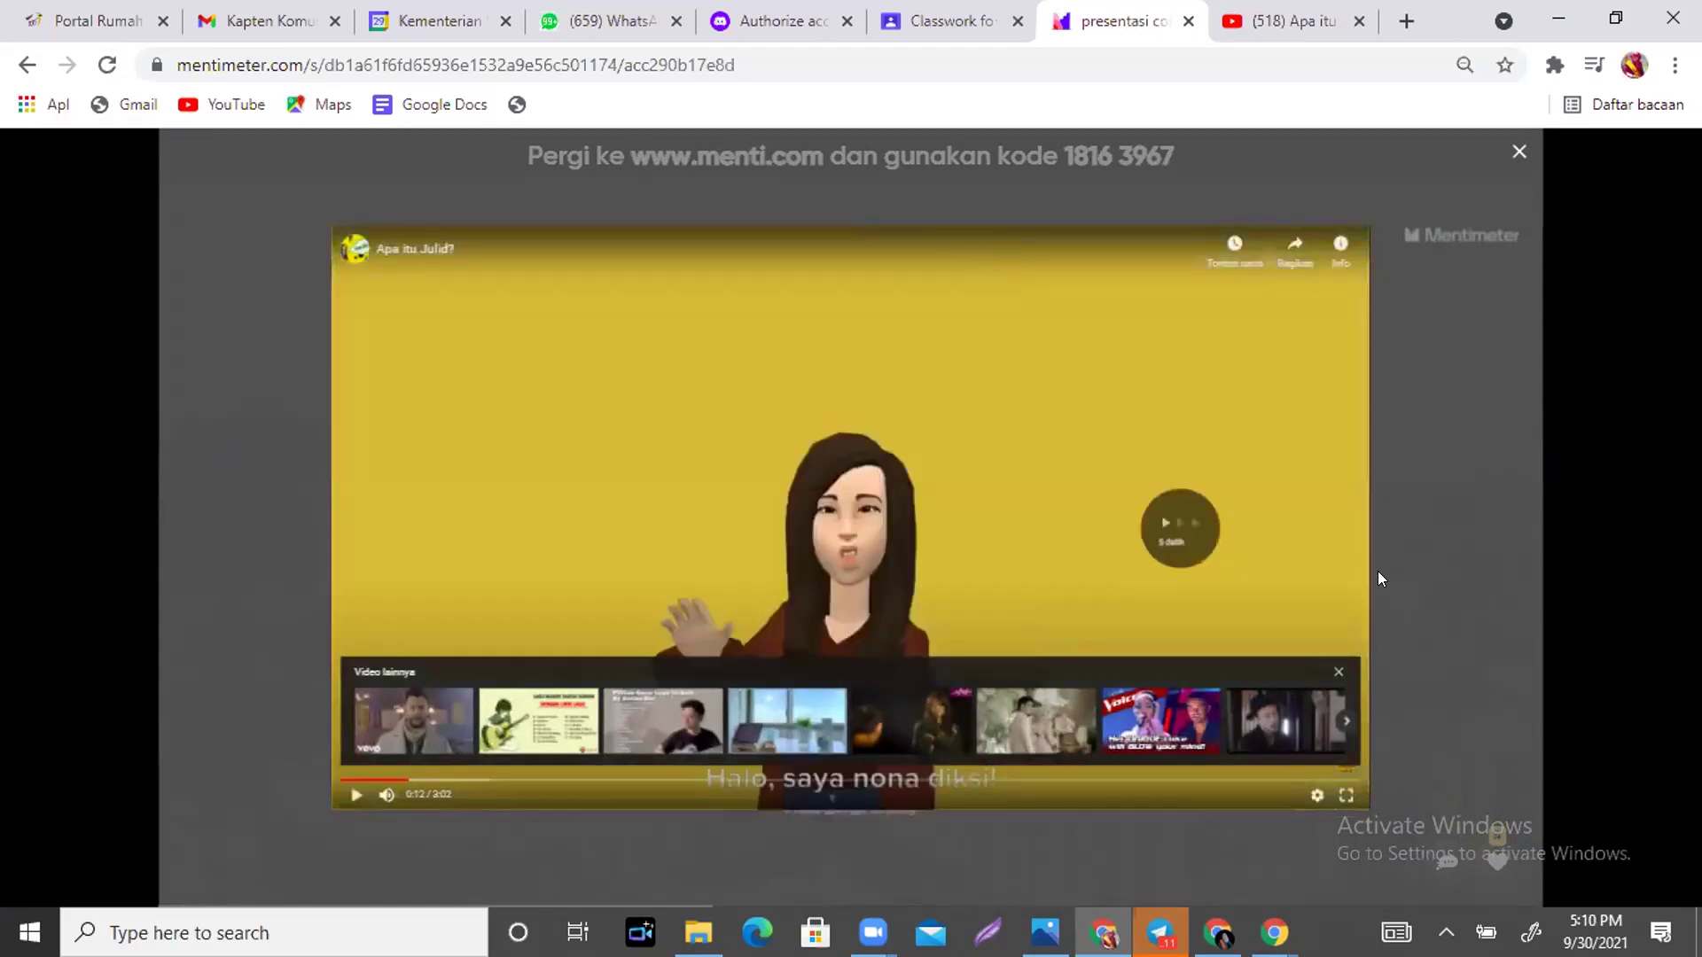
left_click(1520, 154)
Advance past the "Masih fokus?" slide to "Berikan pendapat kalian tentang video tersebut!" and go through the audience's submitted responses.
key("Right")
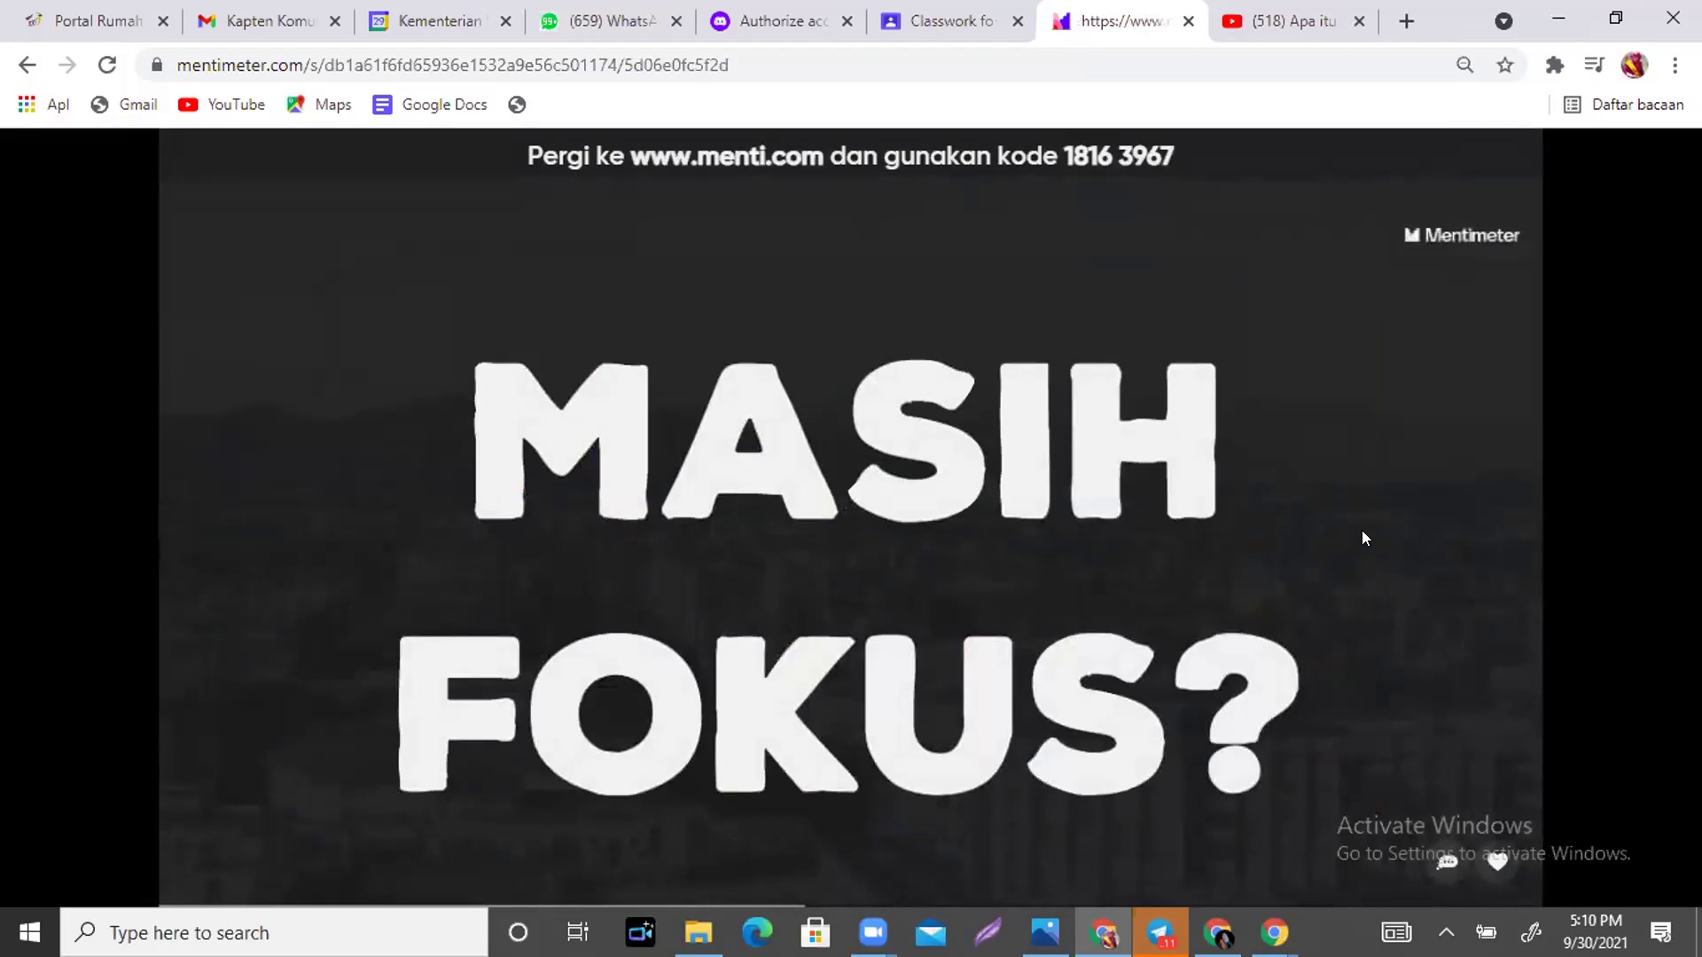
key("Right")
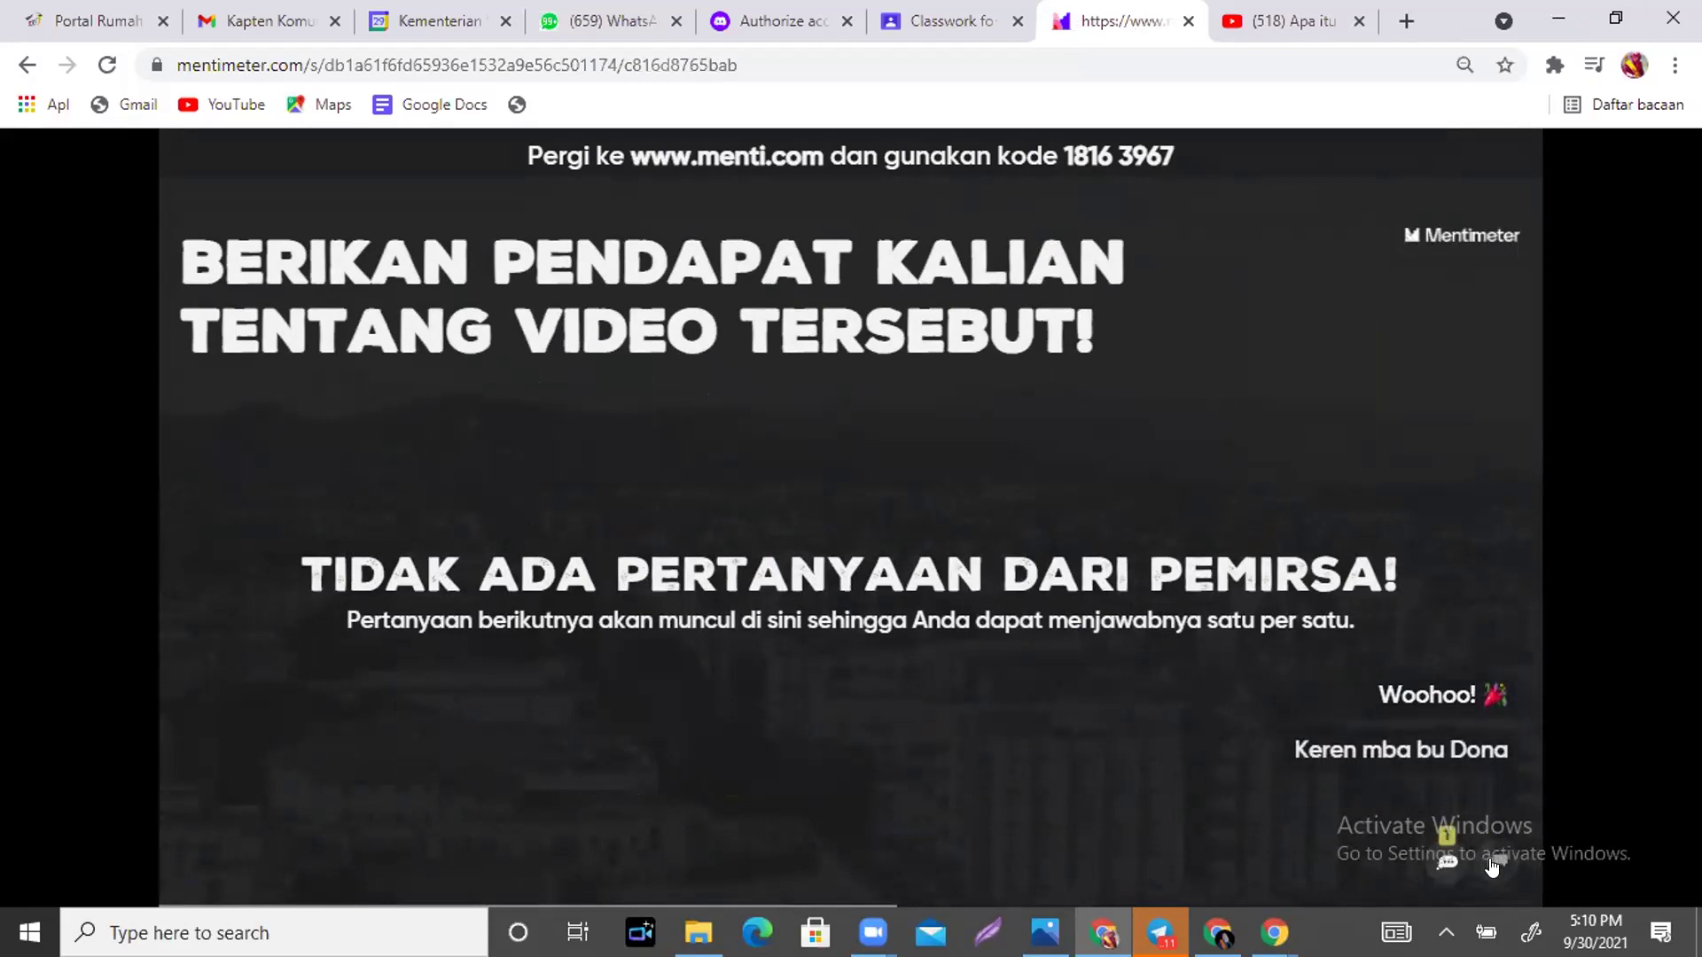
mouse_move(1482, 757)
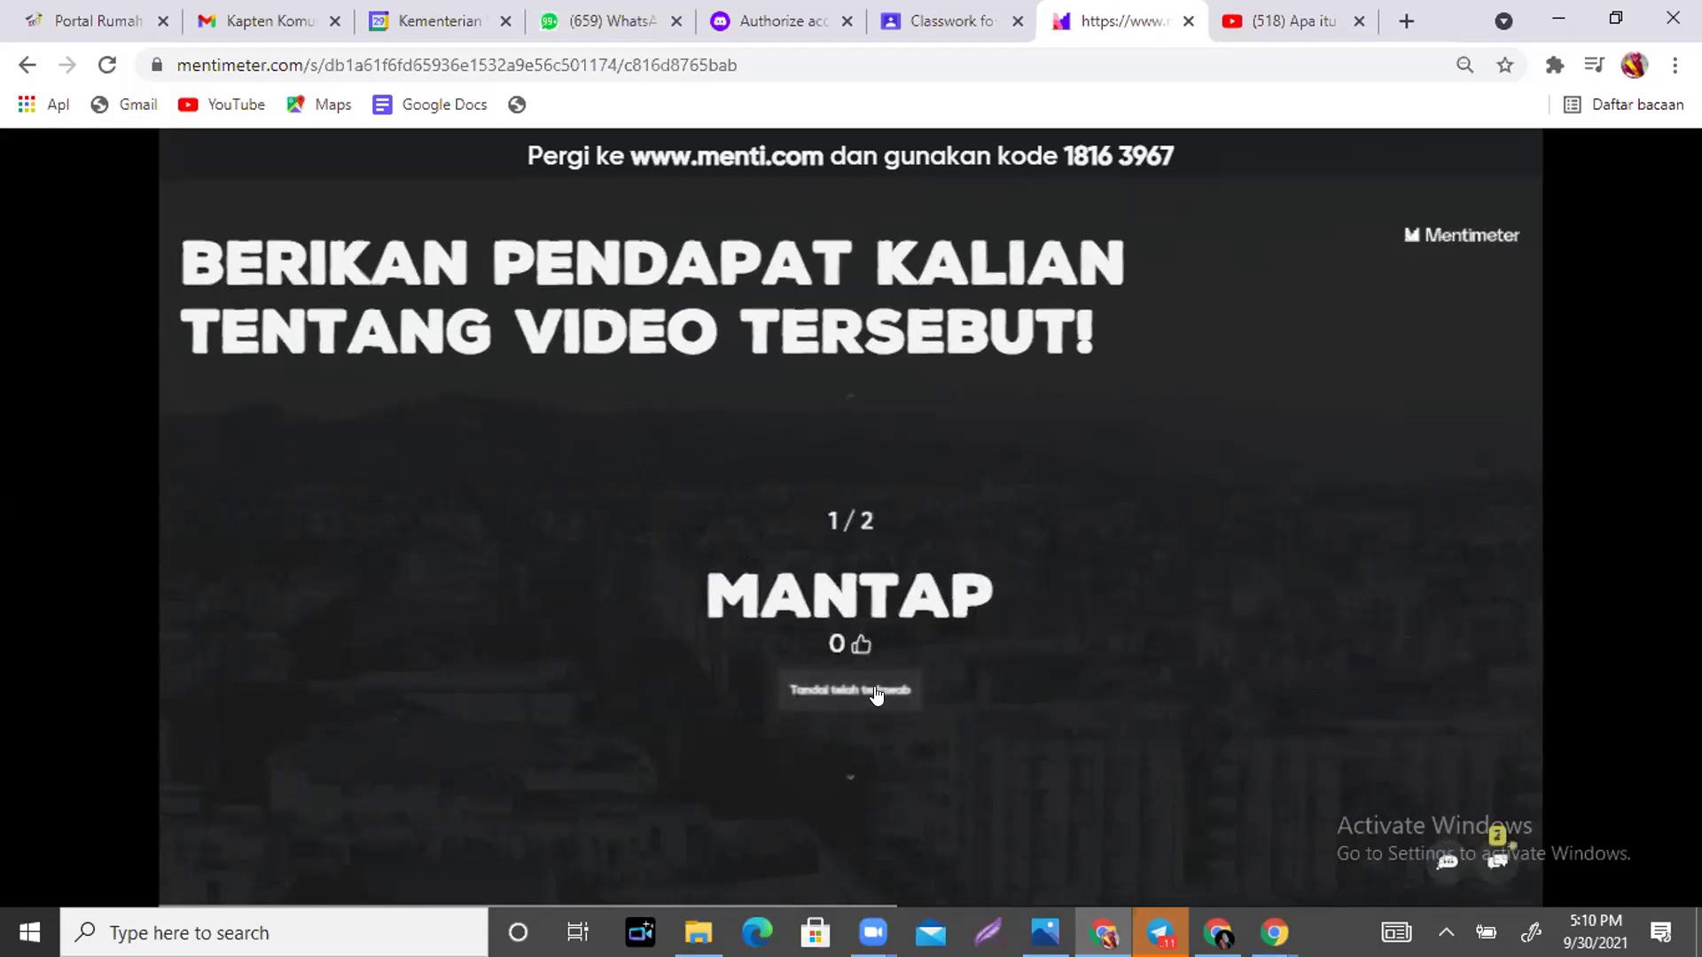
left_click(847, 772)
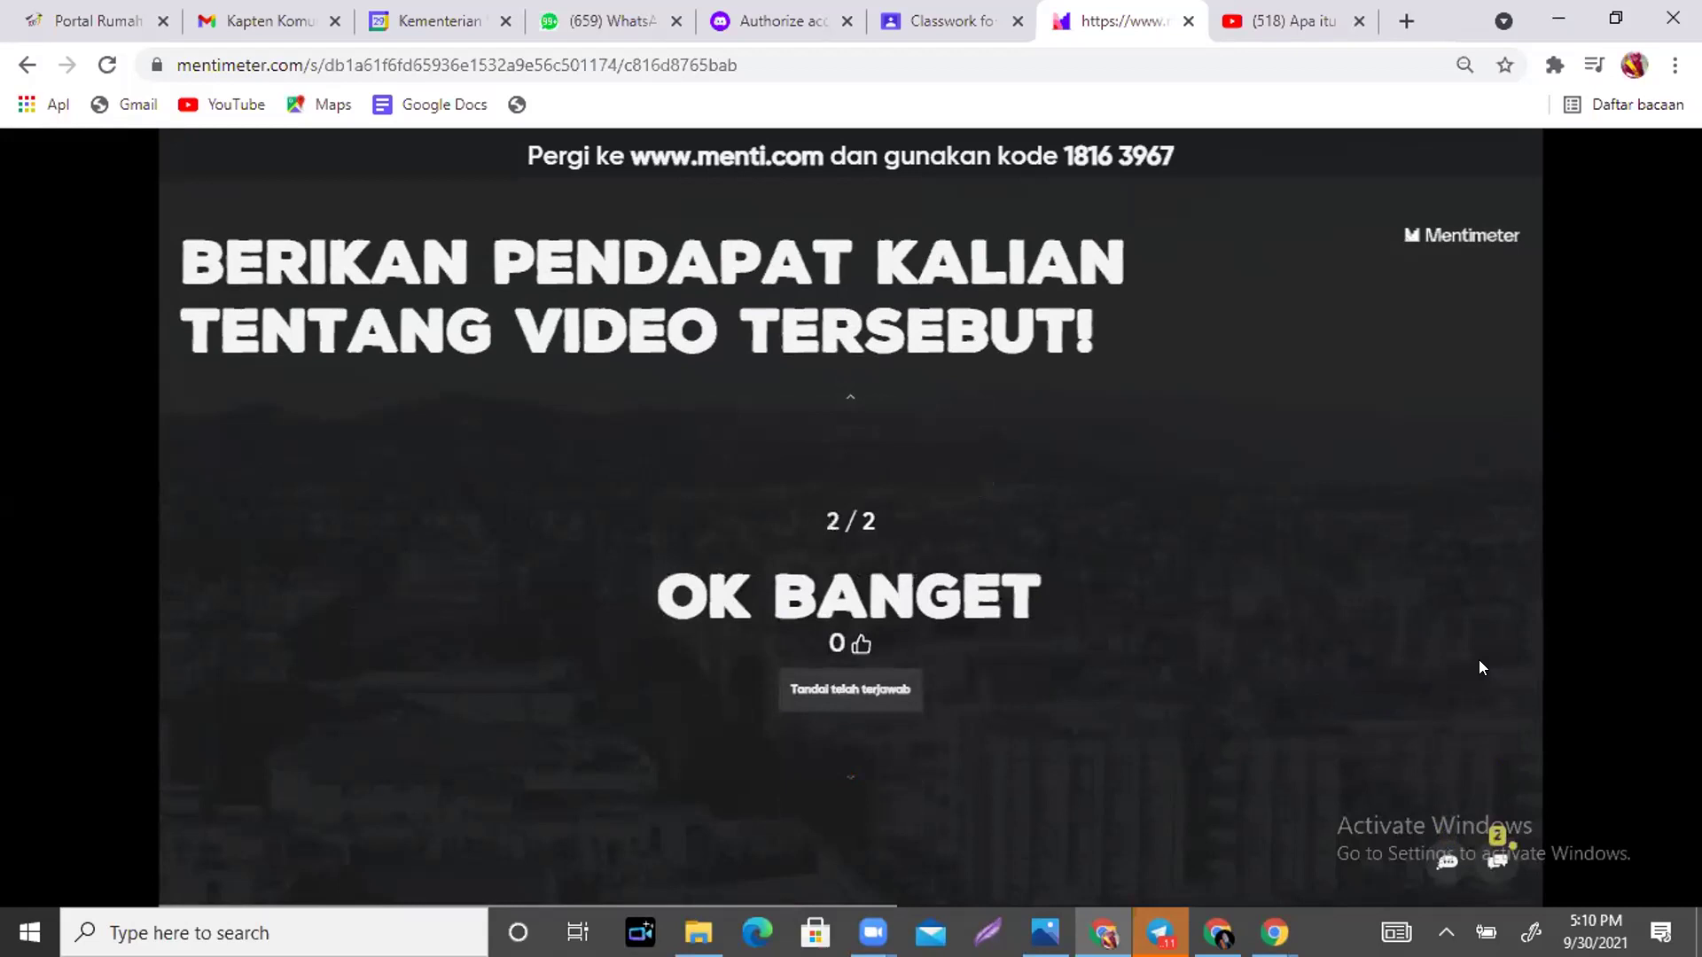
Advance to the first quiz question and start its countdown.
key("Right")
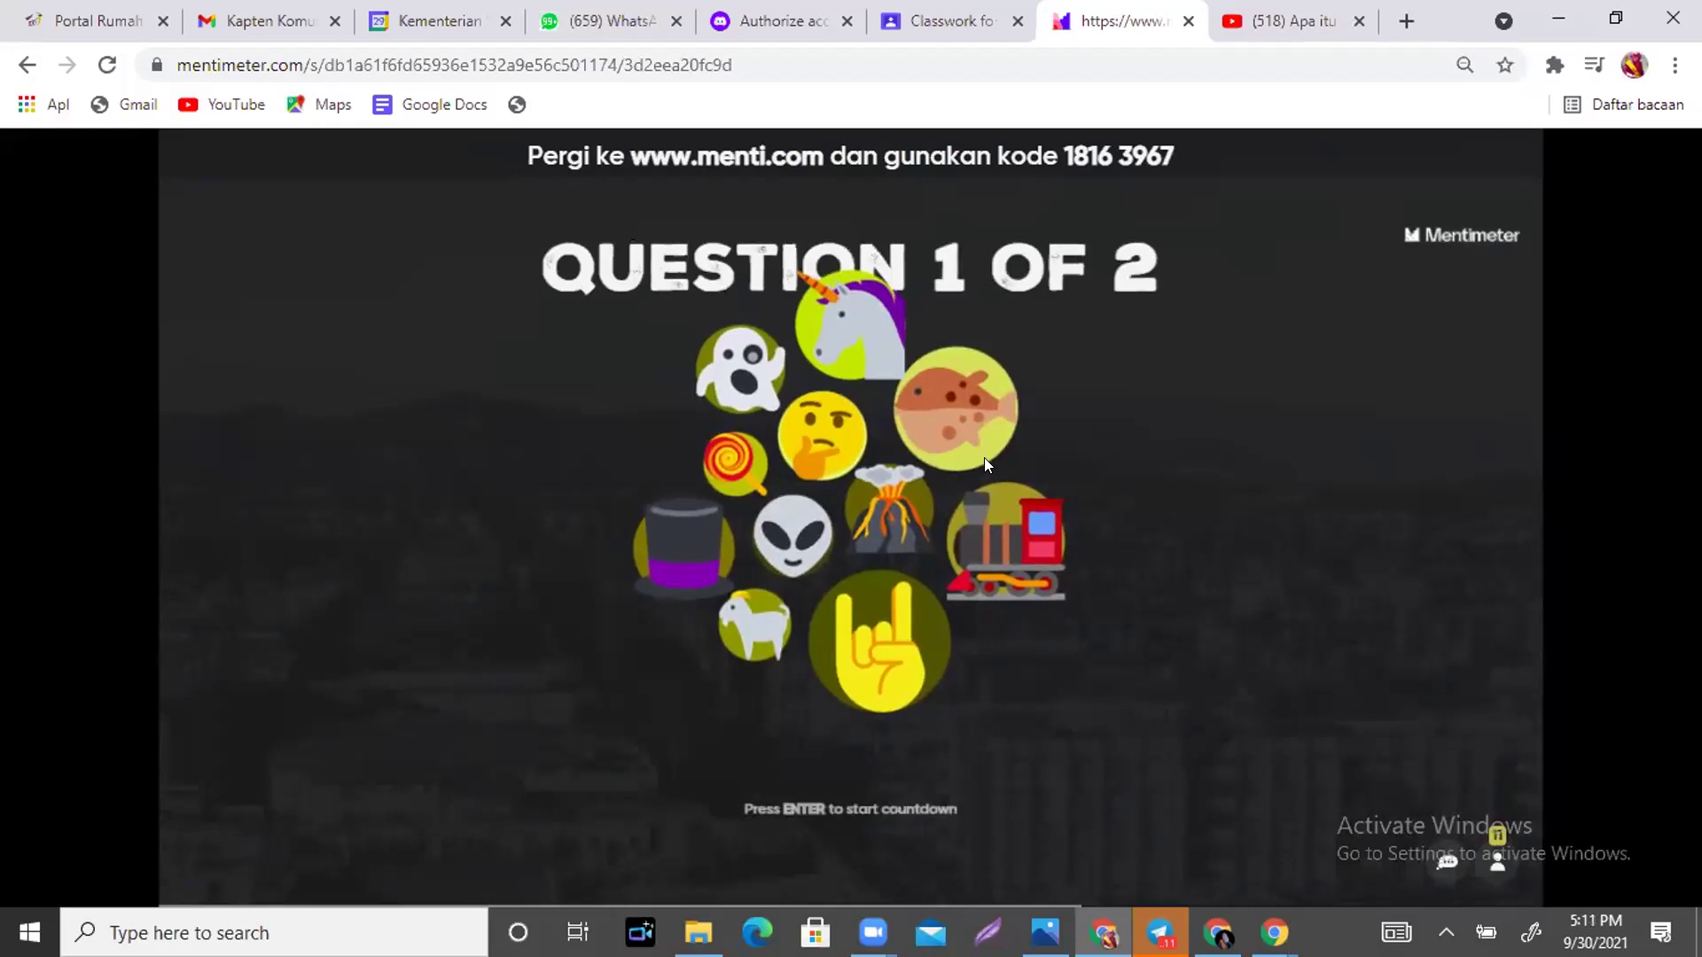
key("Return")
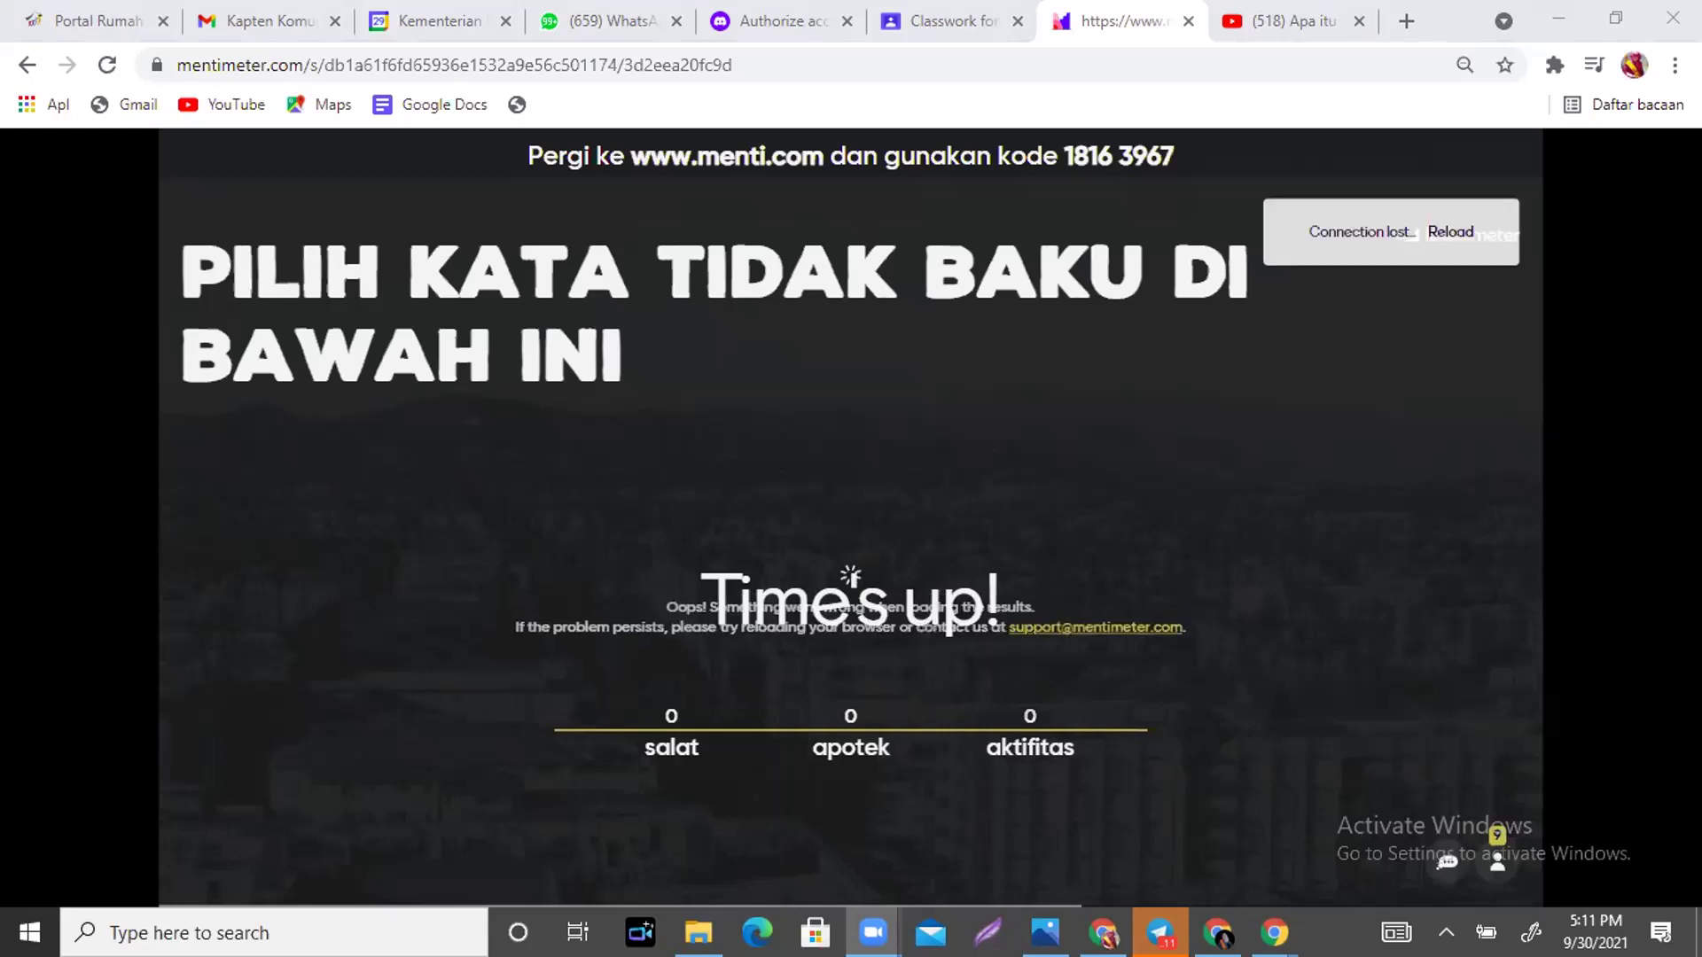
Open the Wi-Fi network list to restore the lost connection, and return to the first quiz question's results.
left_click(1446, 932)
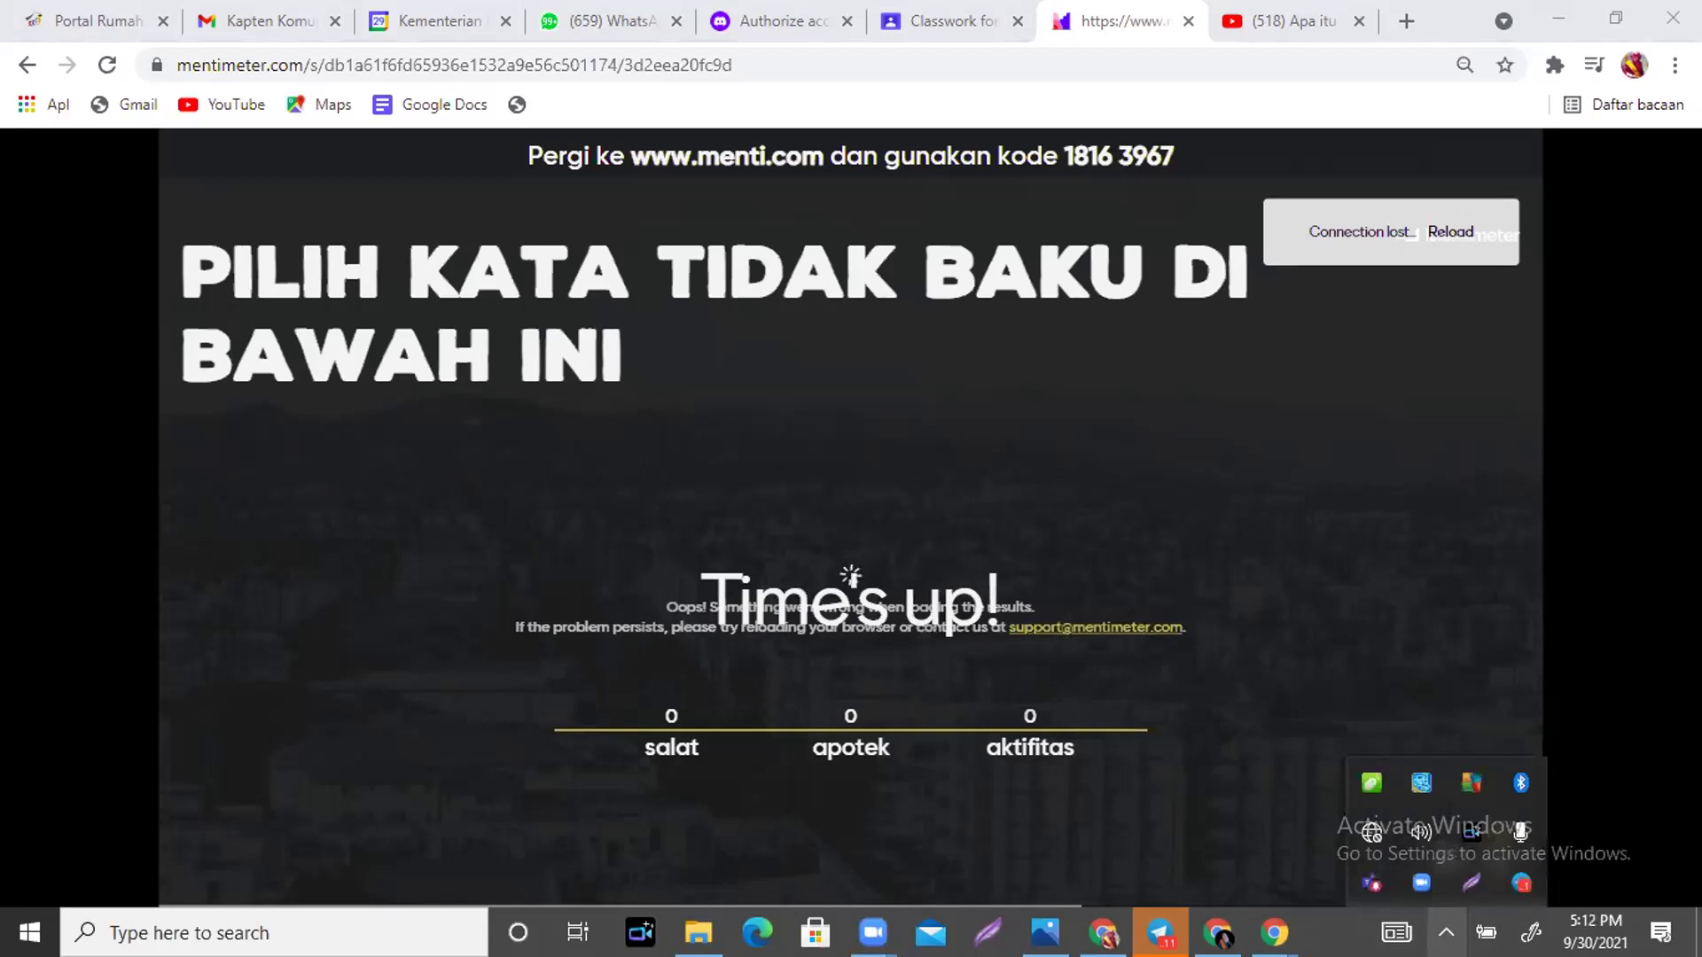
left_click(1373, 822)
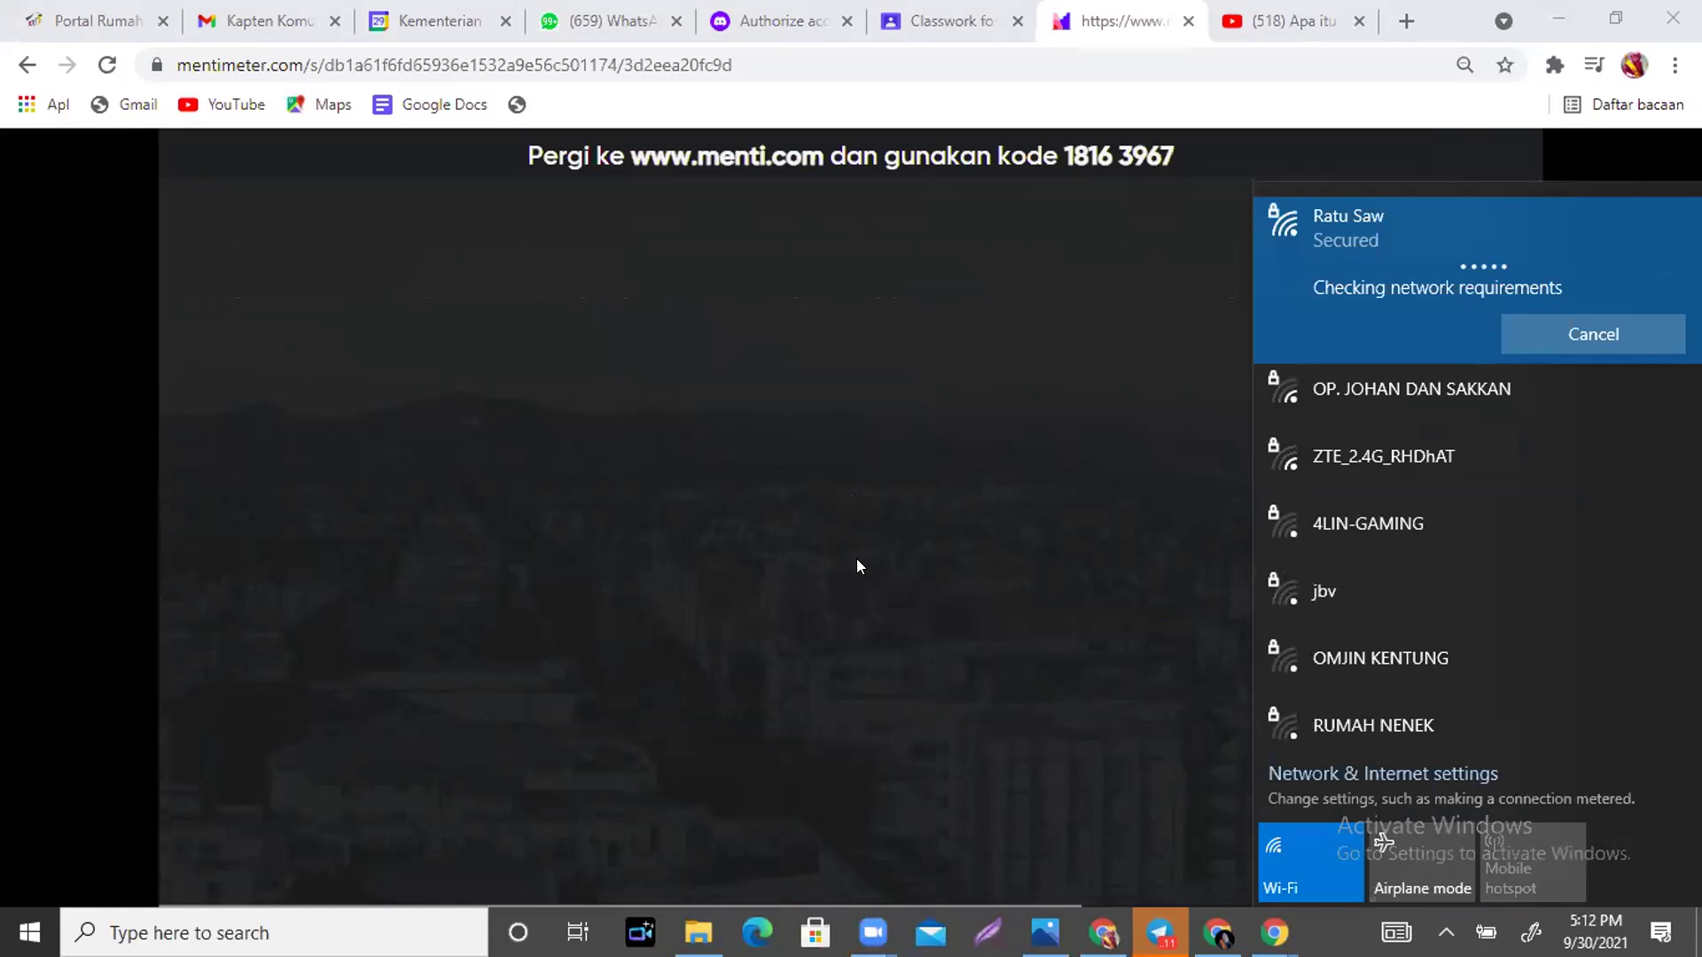
left_click(1178, 592)
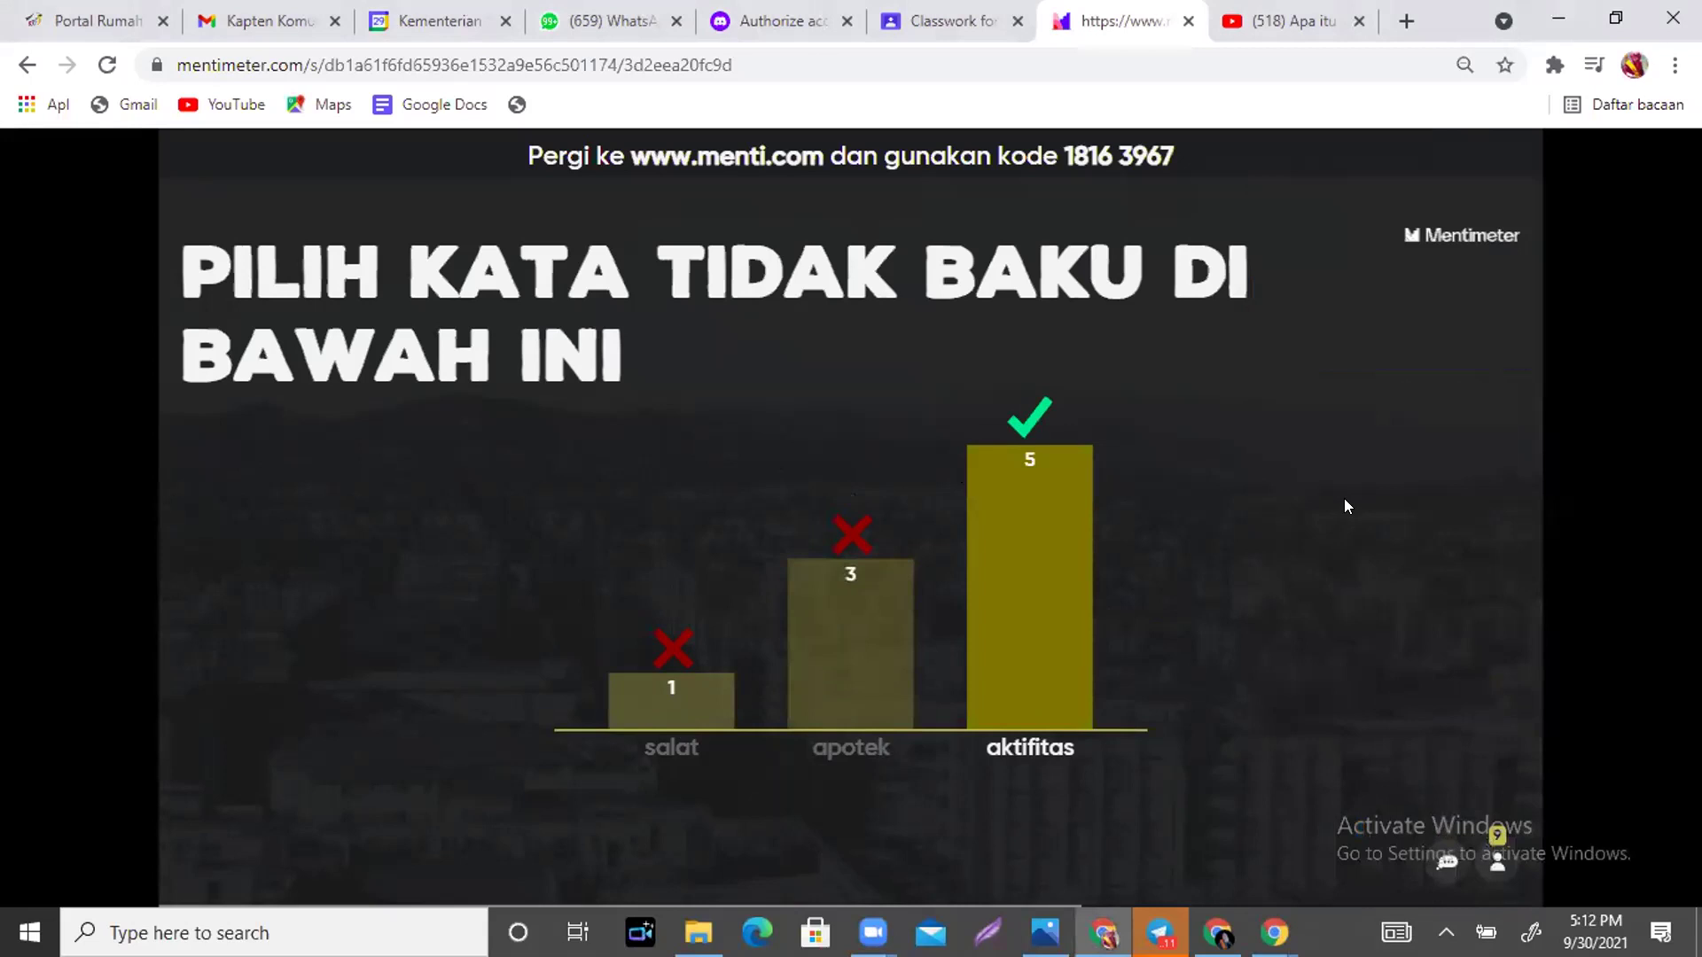
Show the leaderboard after the first quiz question and start the countdown for the second question.
key("Right")
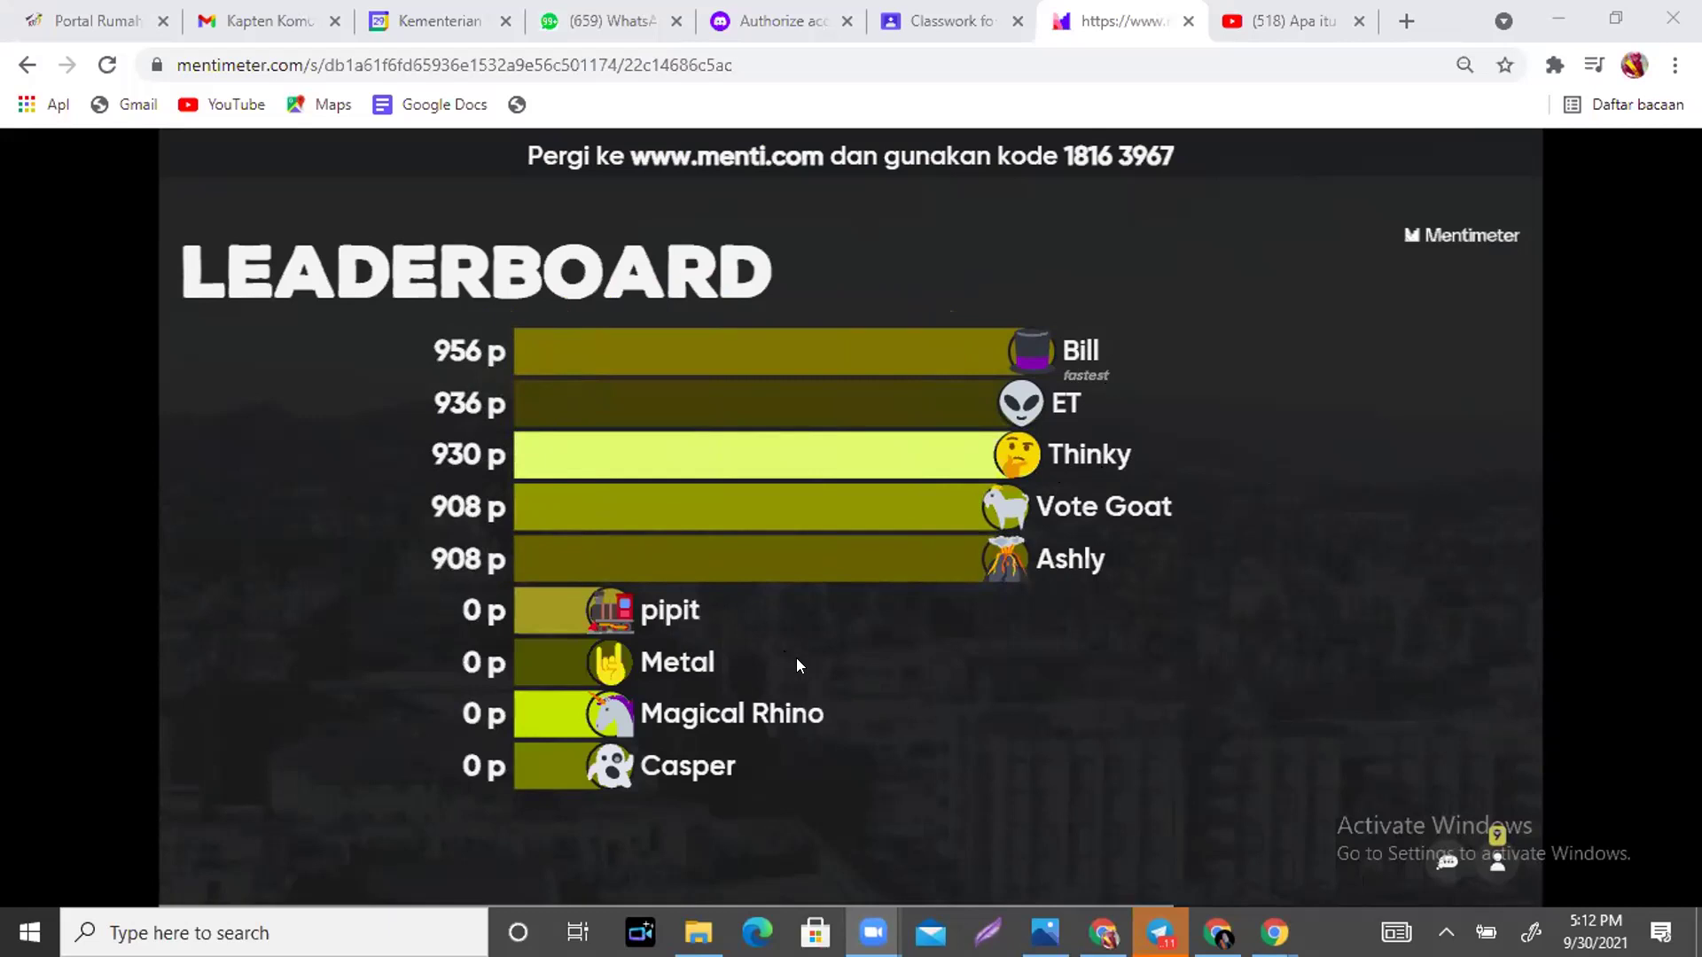
left_click(1299, 541)
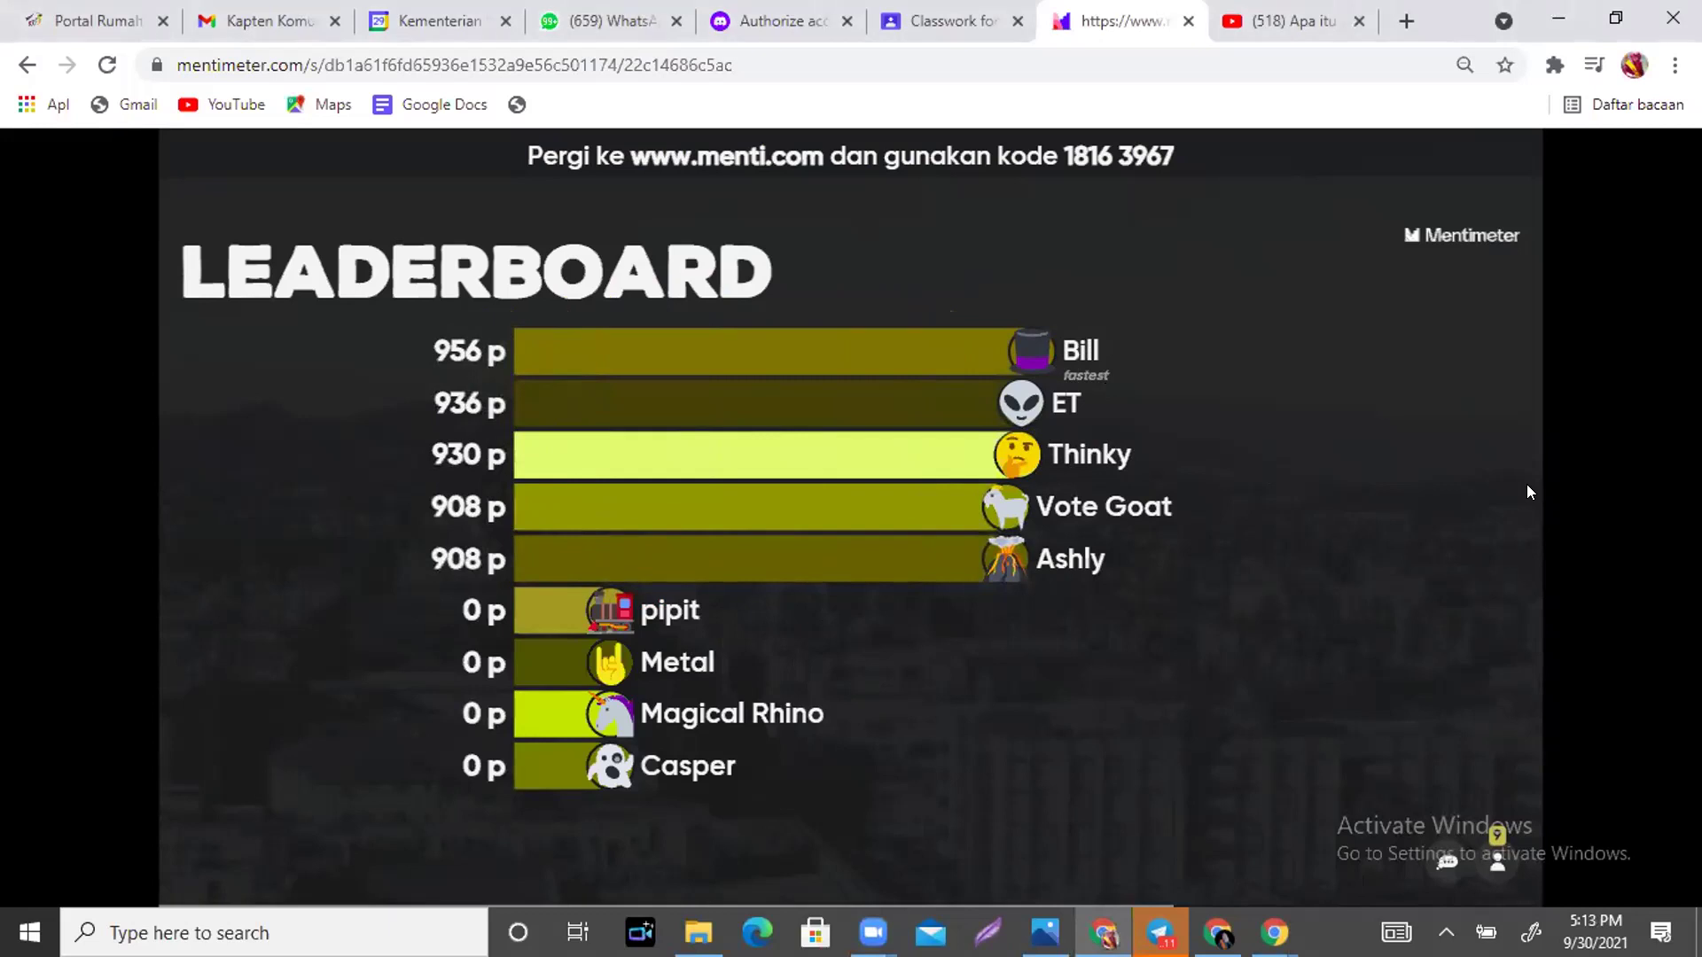
key("Right")
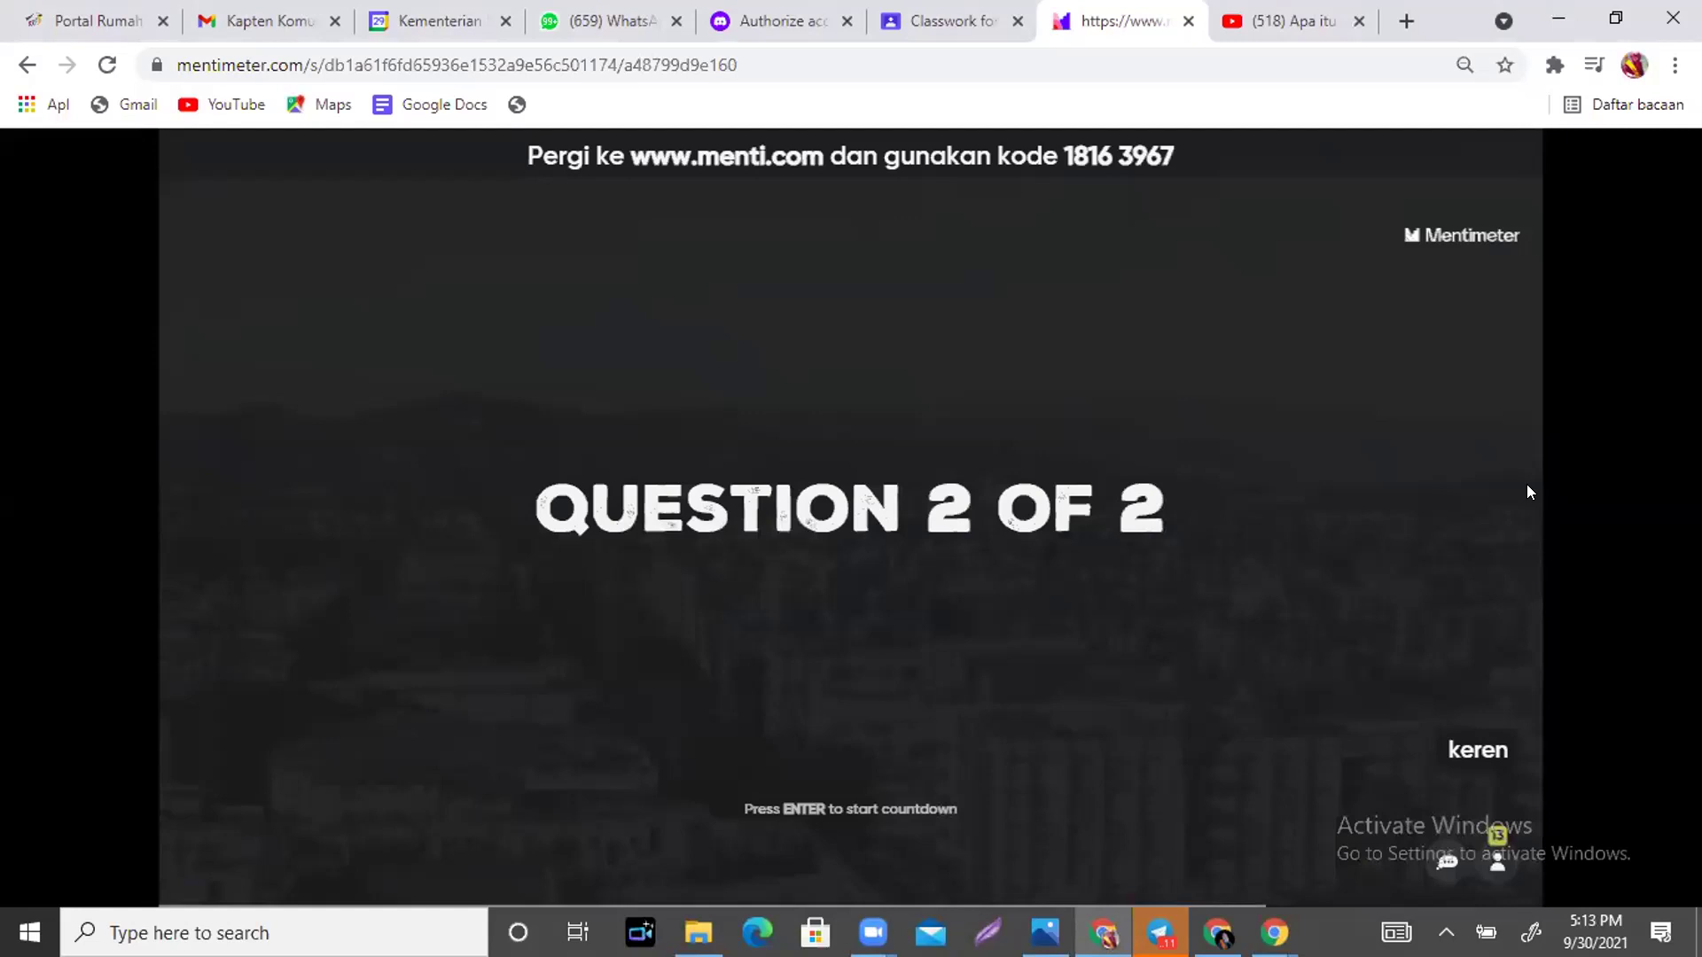
key("Return")
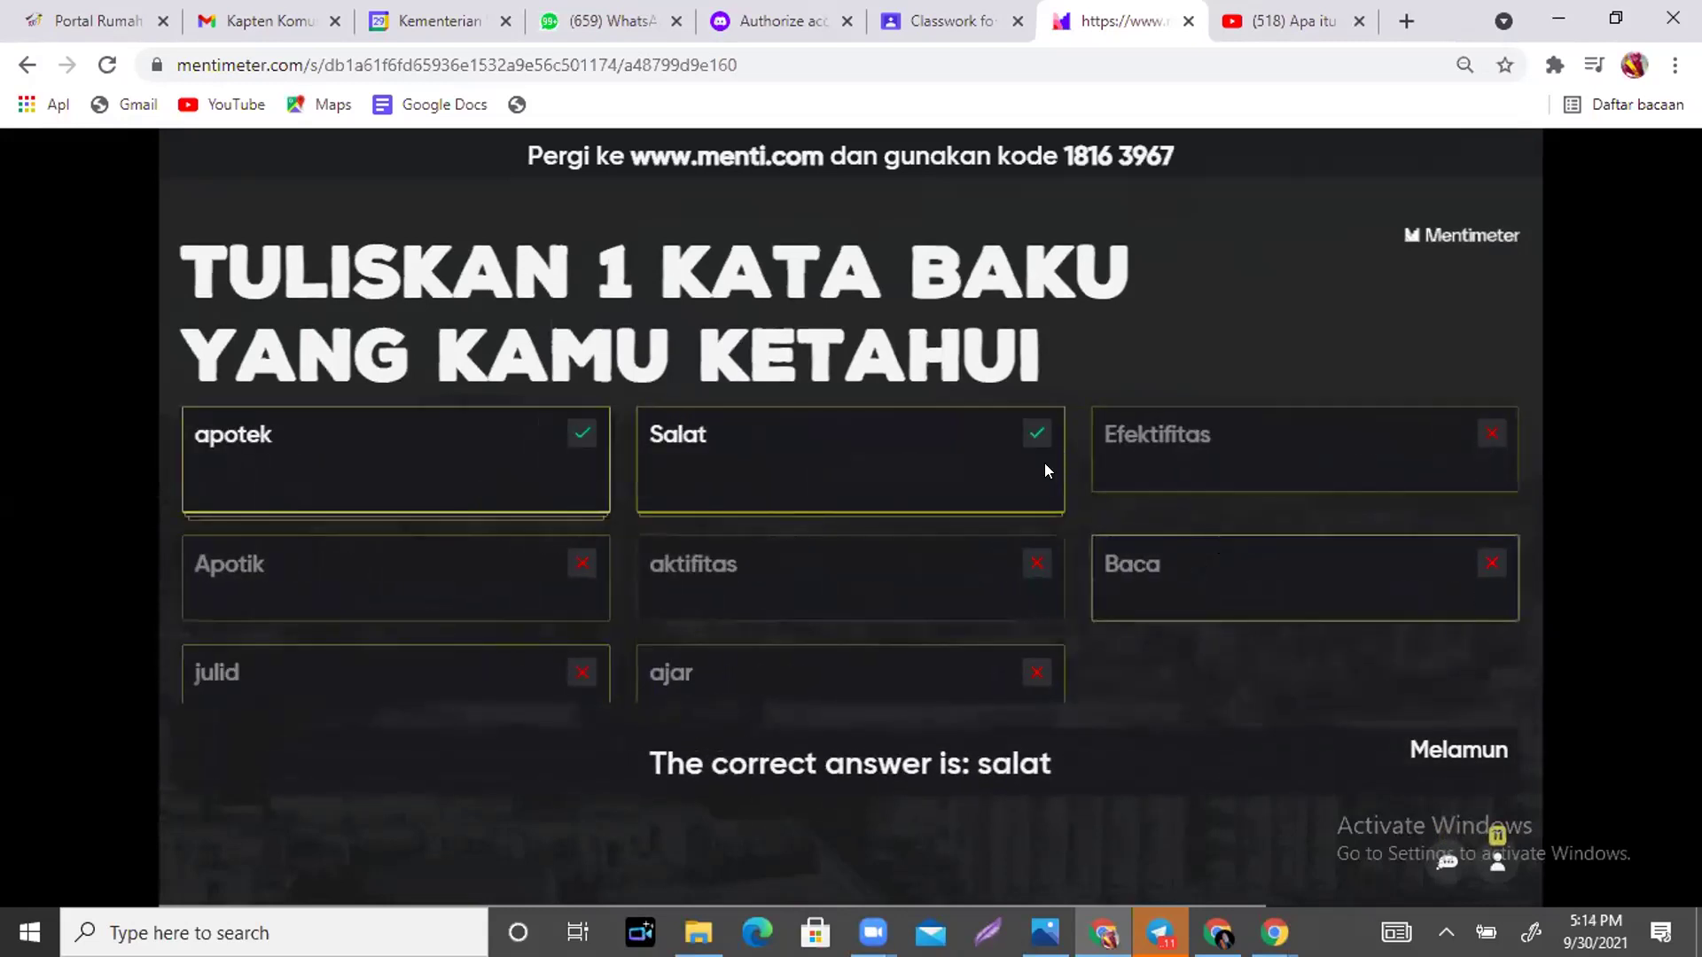
Review the second question's answers and advance through the final leaderboard, quote and "Terimakasih" slides to the end of the presentation.
mouse_move(508, 448)
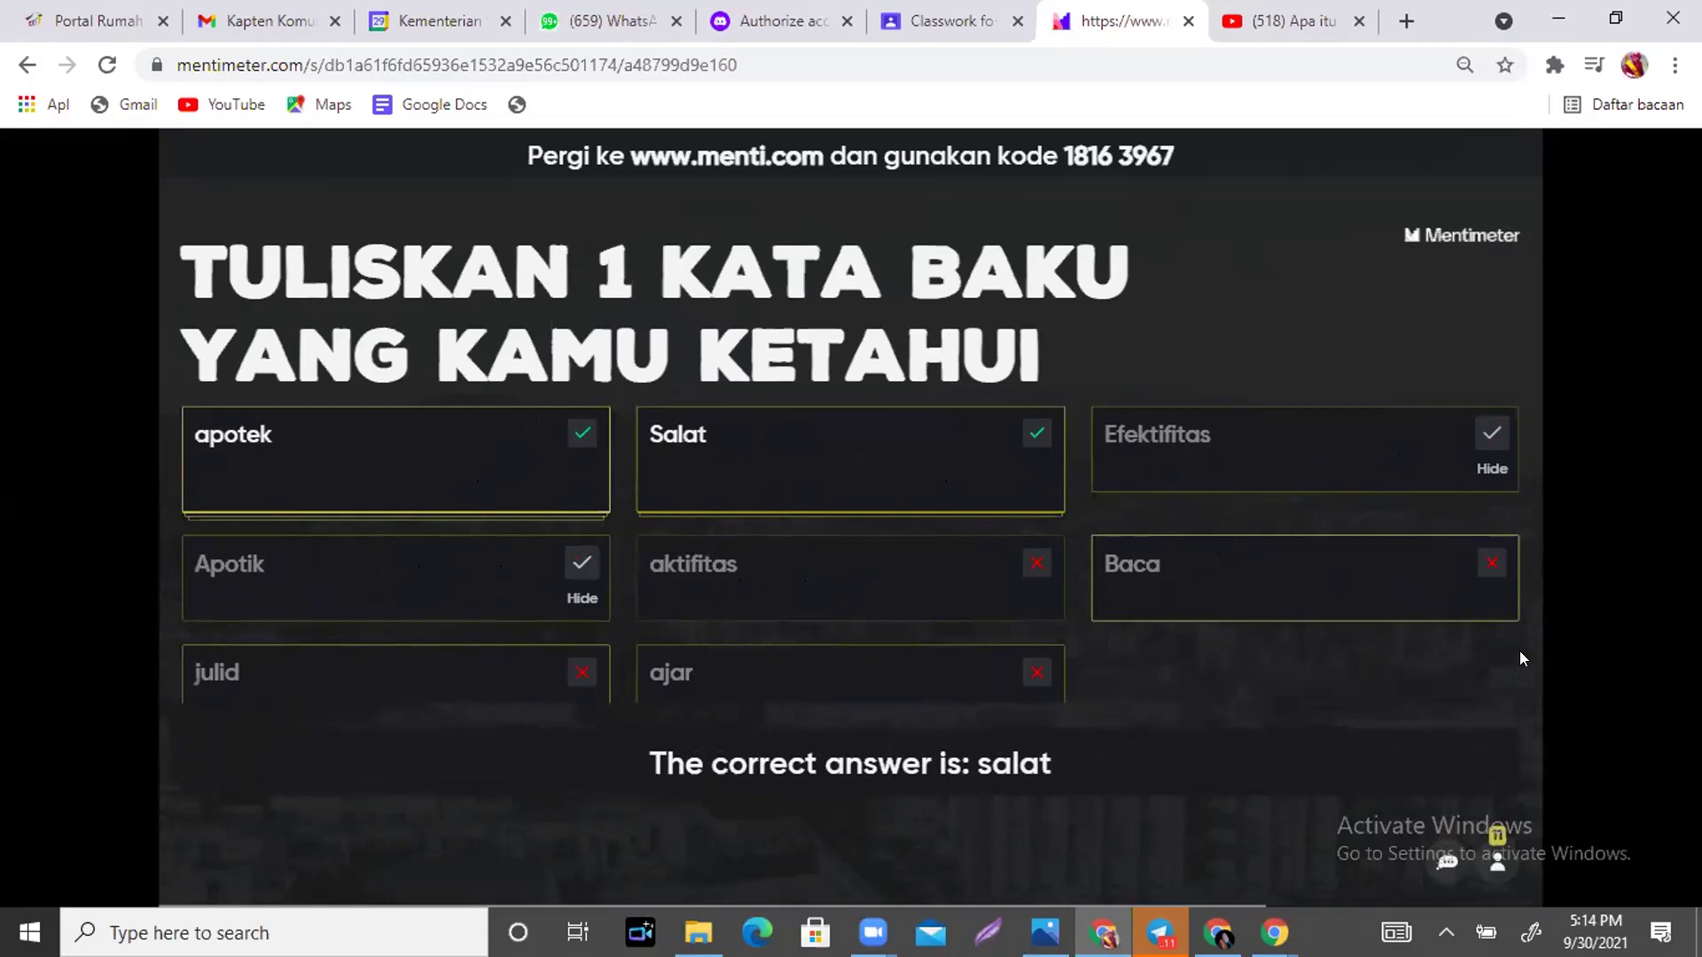
key("Right")
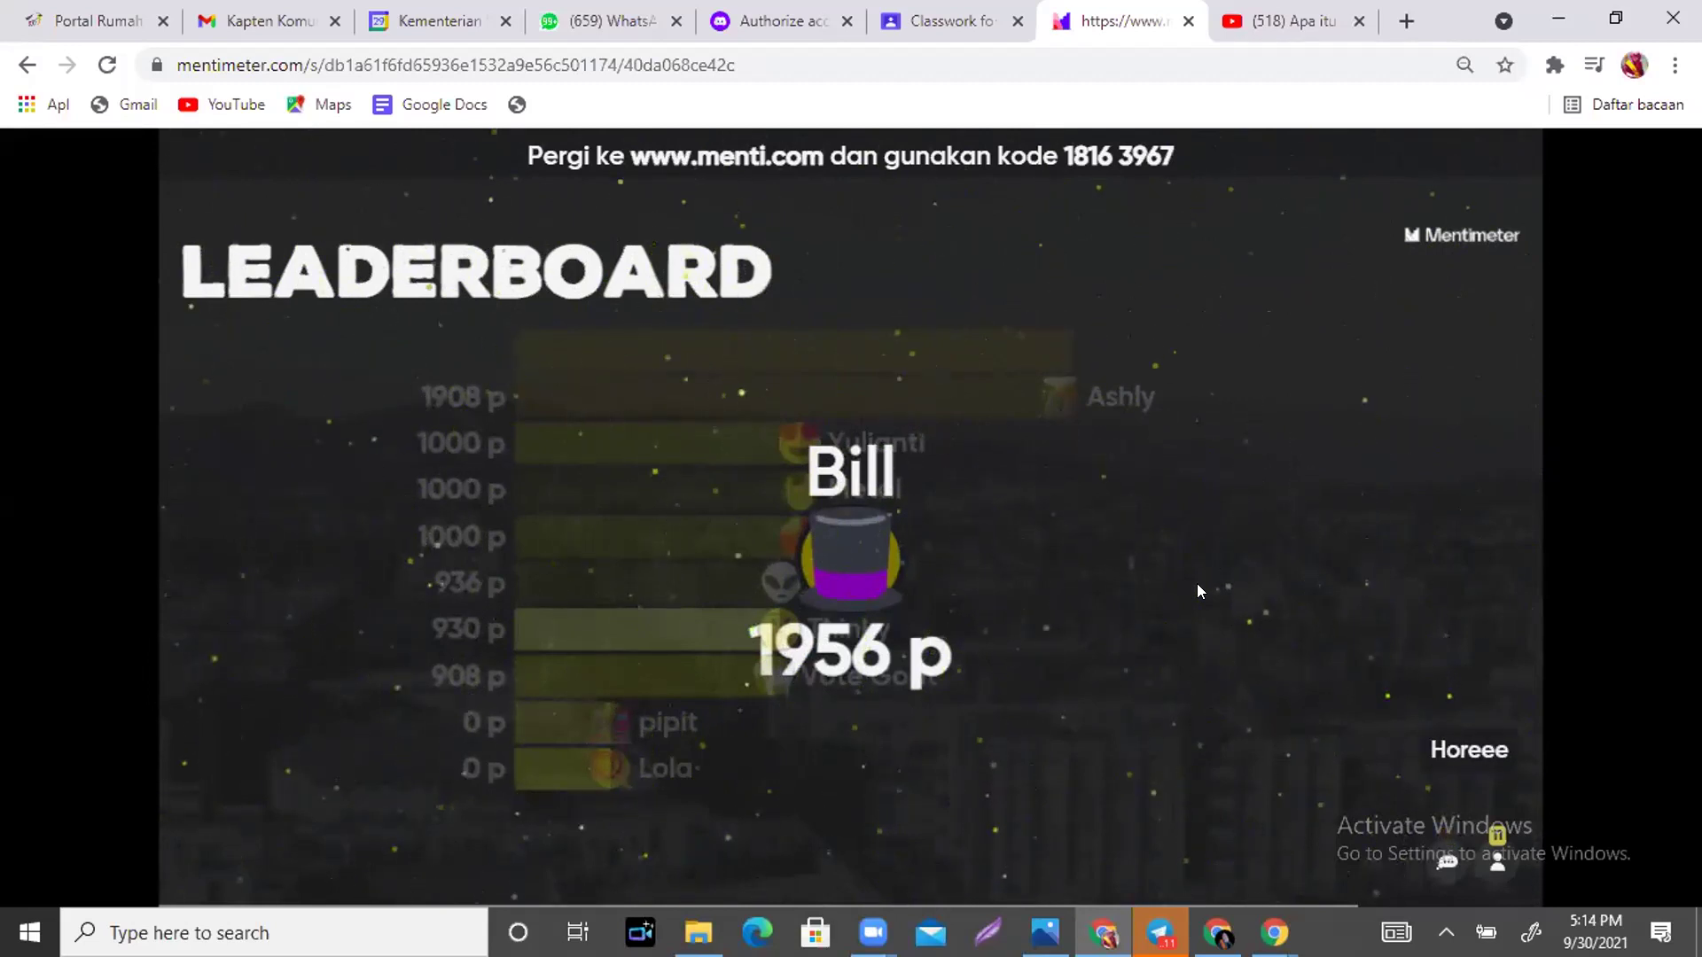
key("Right")
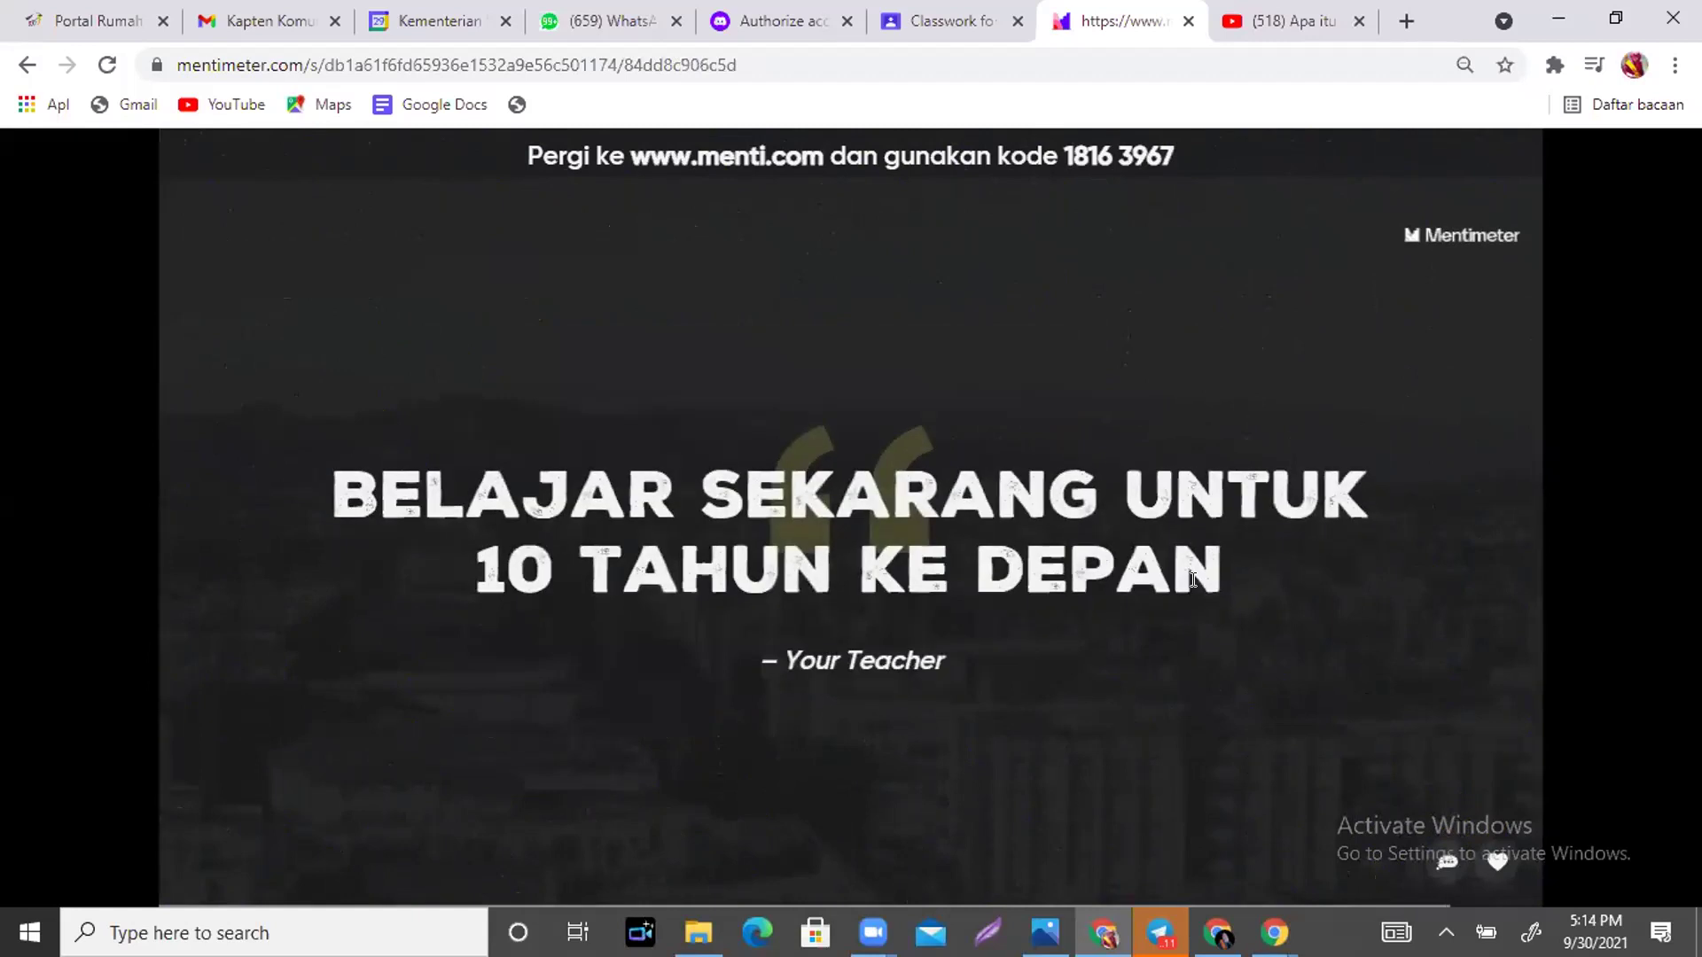
key("Right")
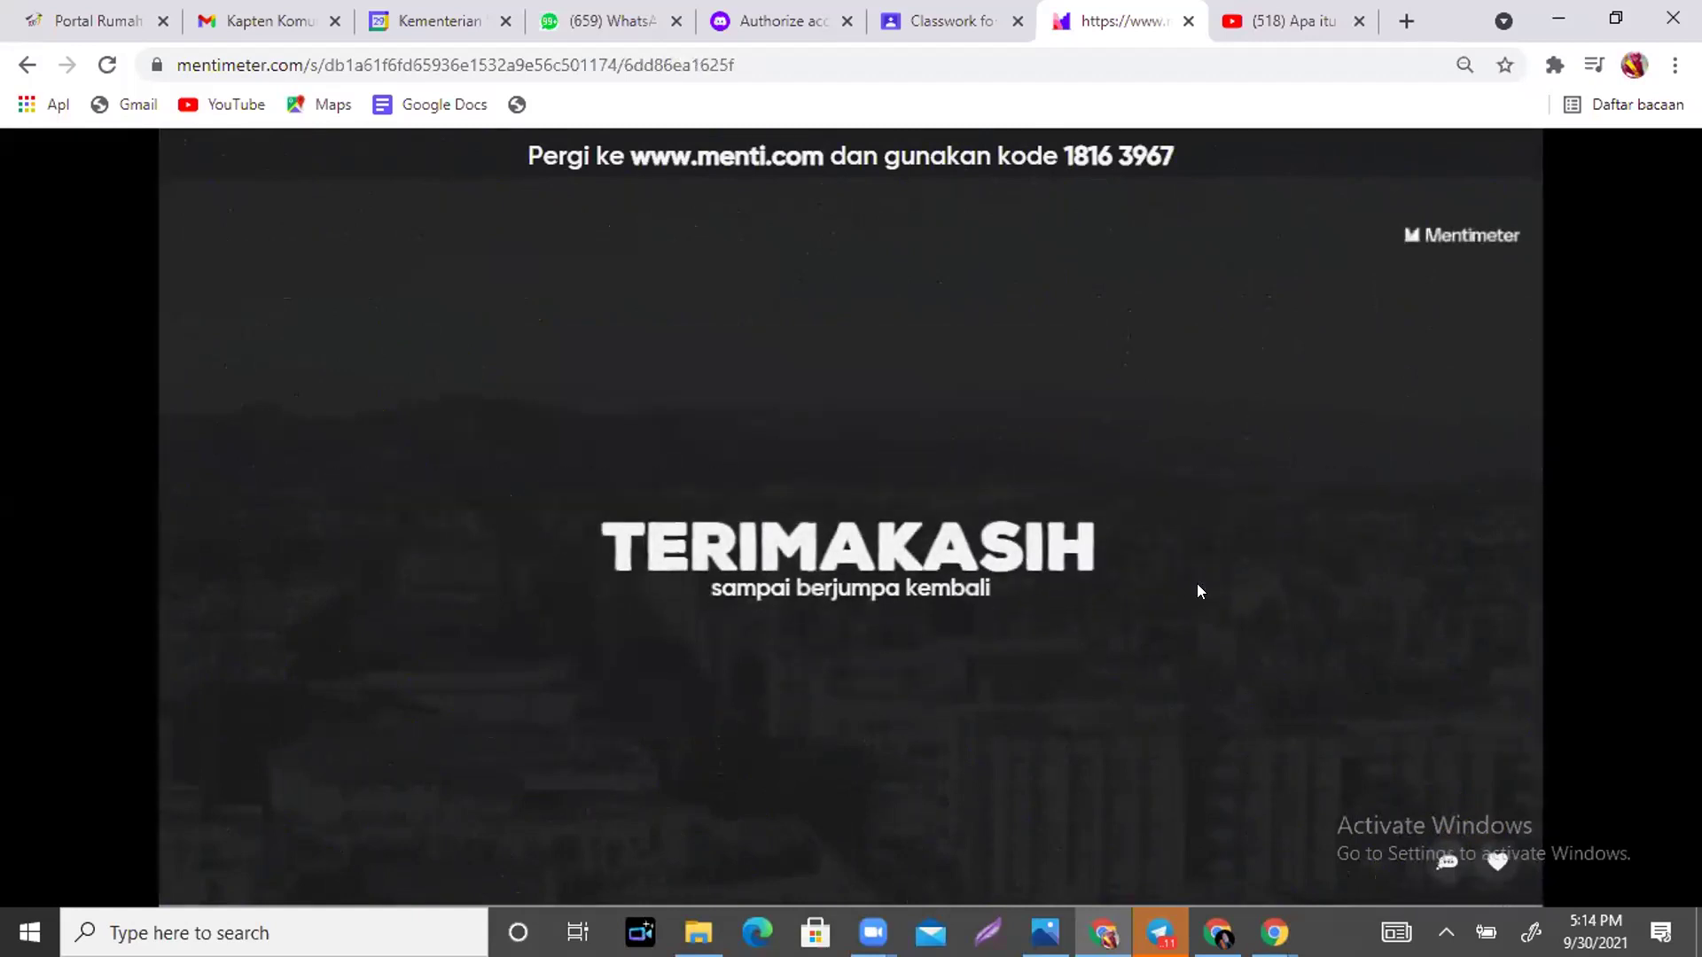
key("Right")
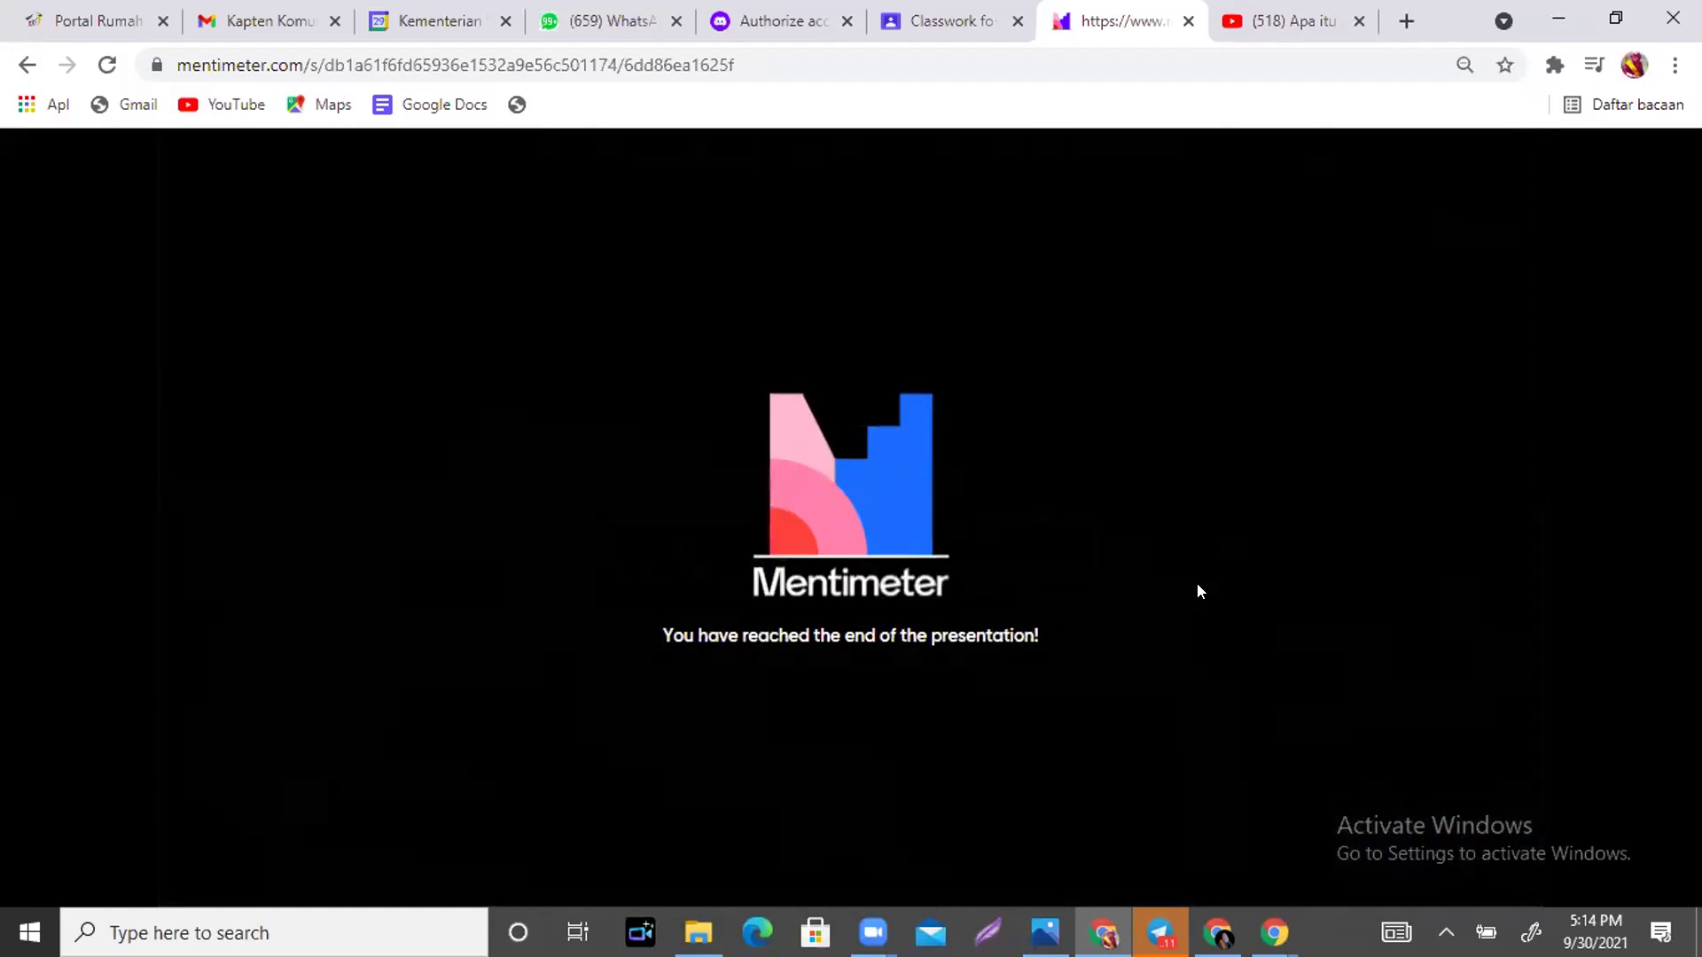
left_click(887, 208)
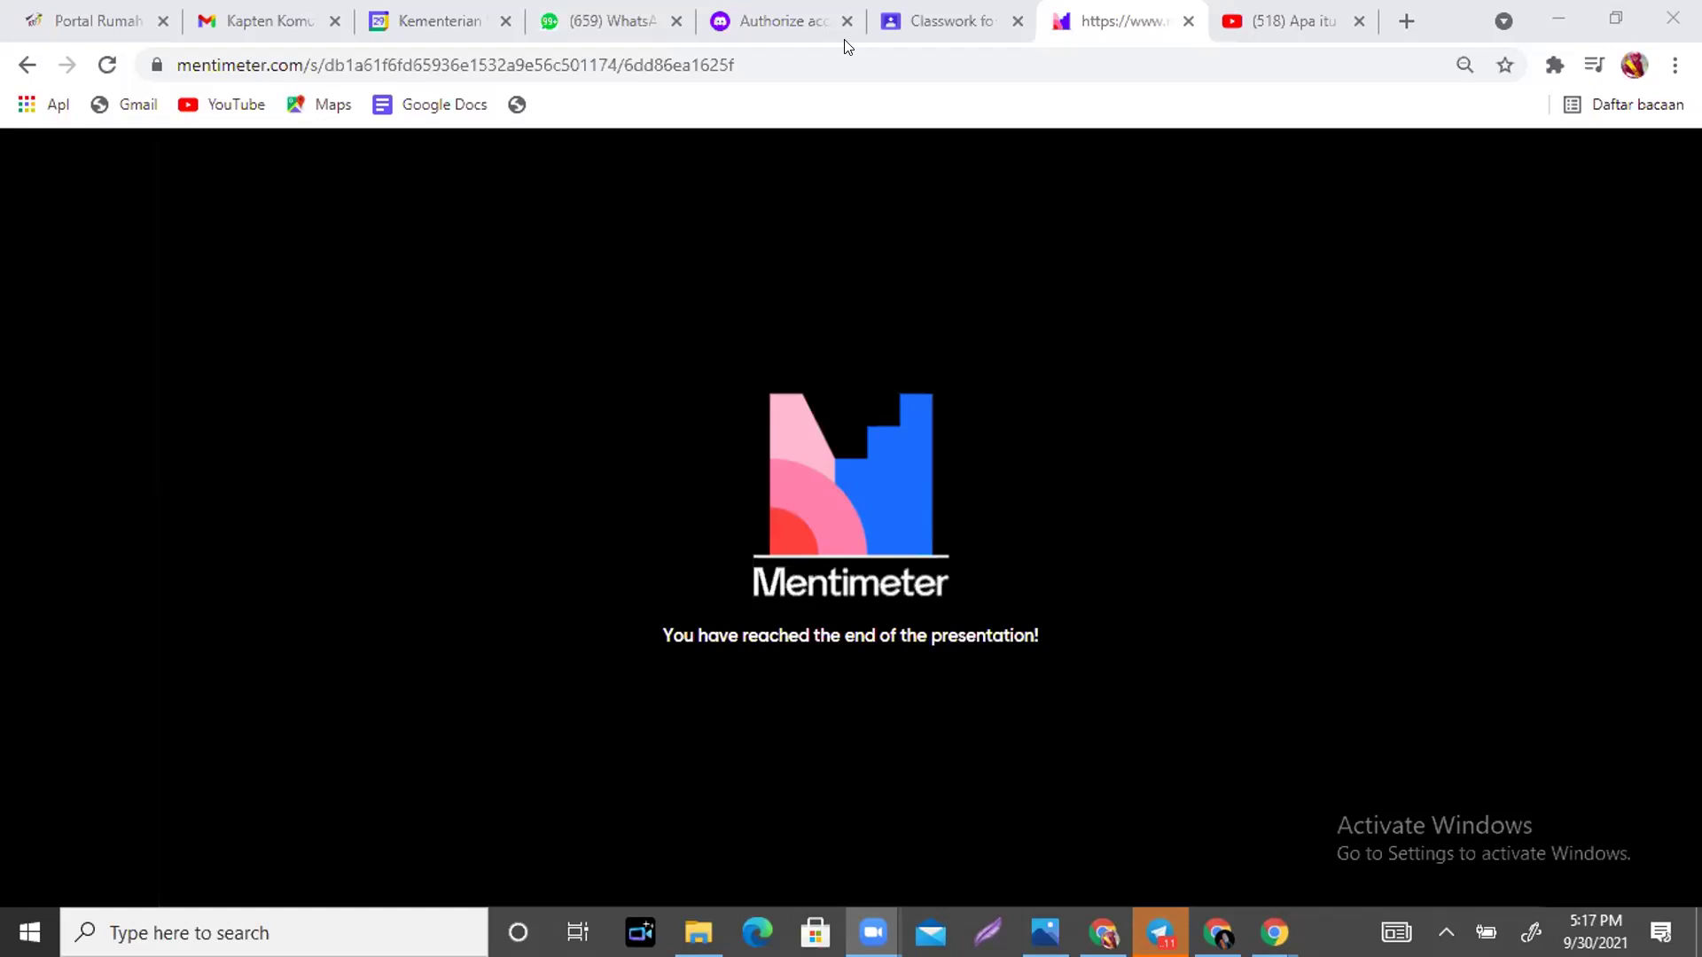
left_click(970, 55)
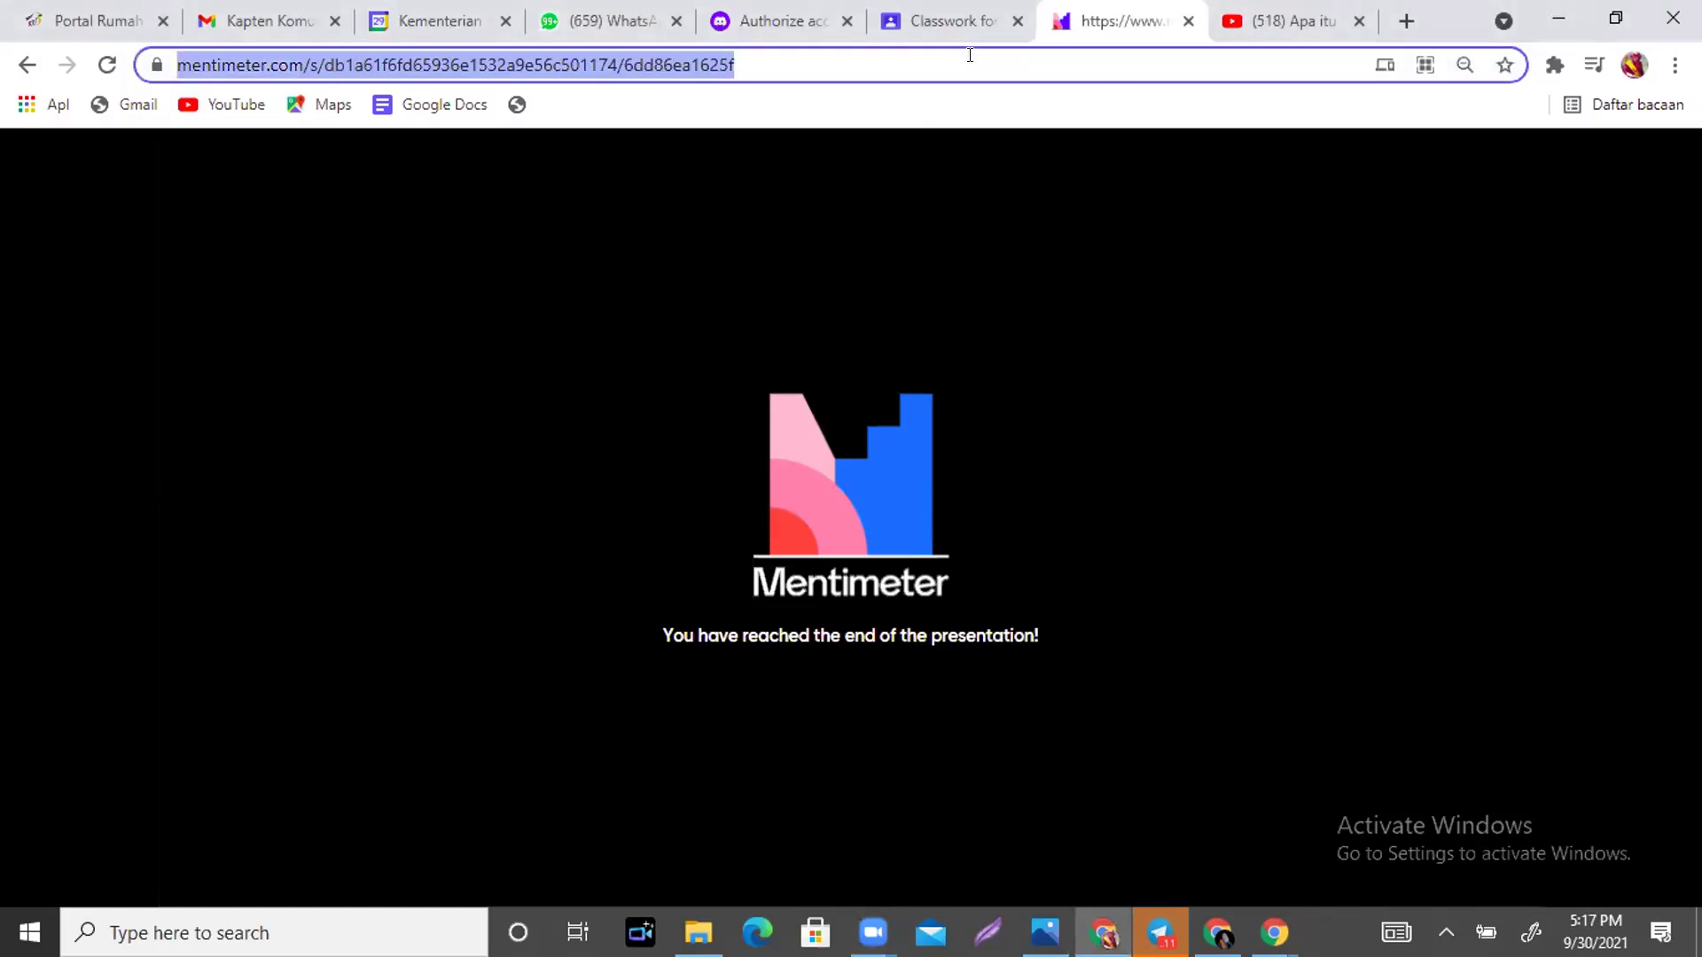
Create a new blank jam at jamboard.google.com and mark its drawing tools with a red bracket annotation.
type("jam")
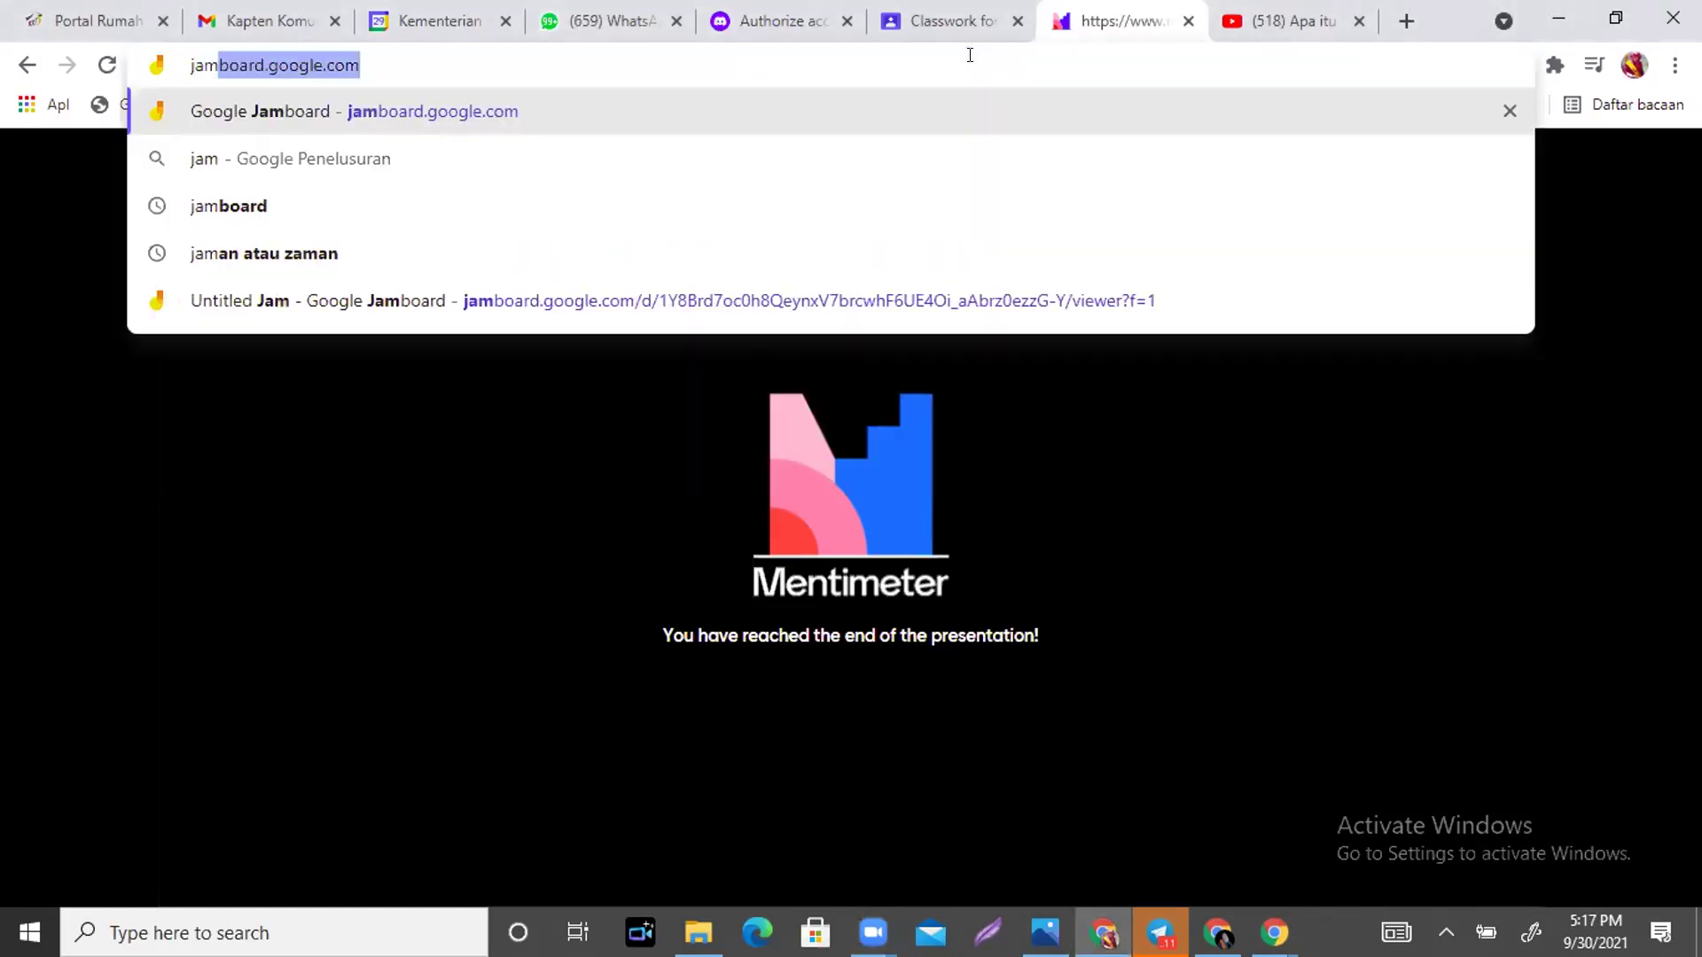
type("board.")
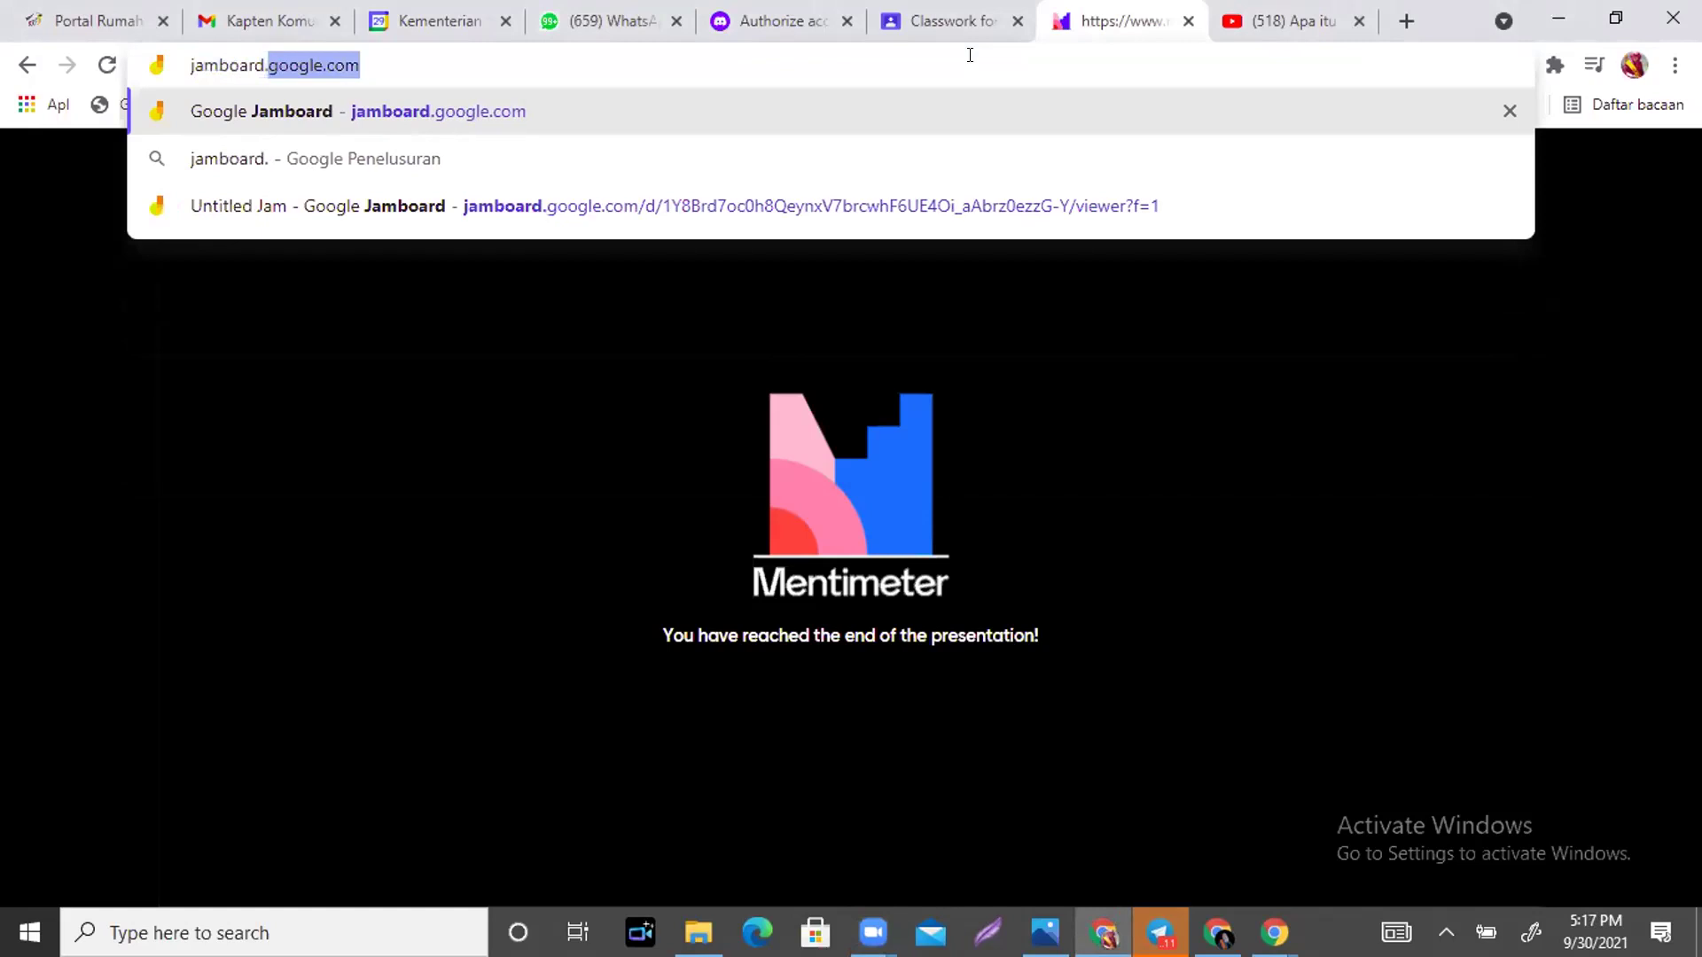
type("google")
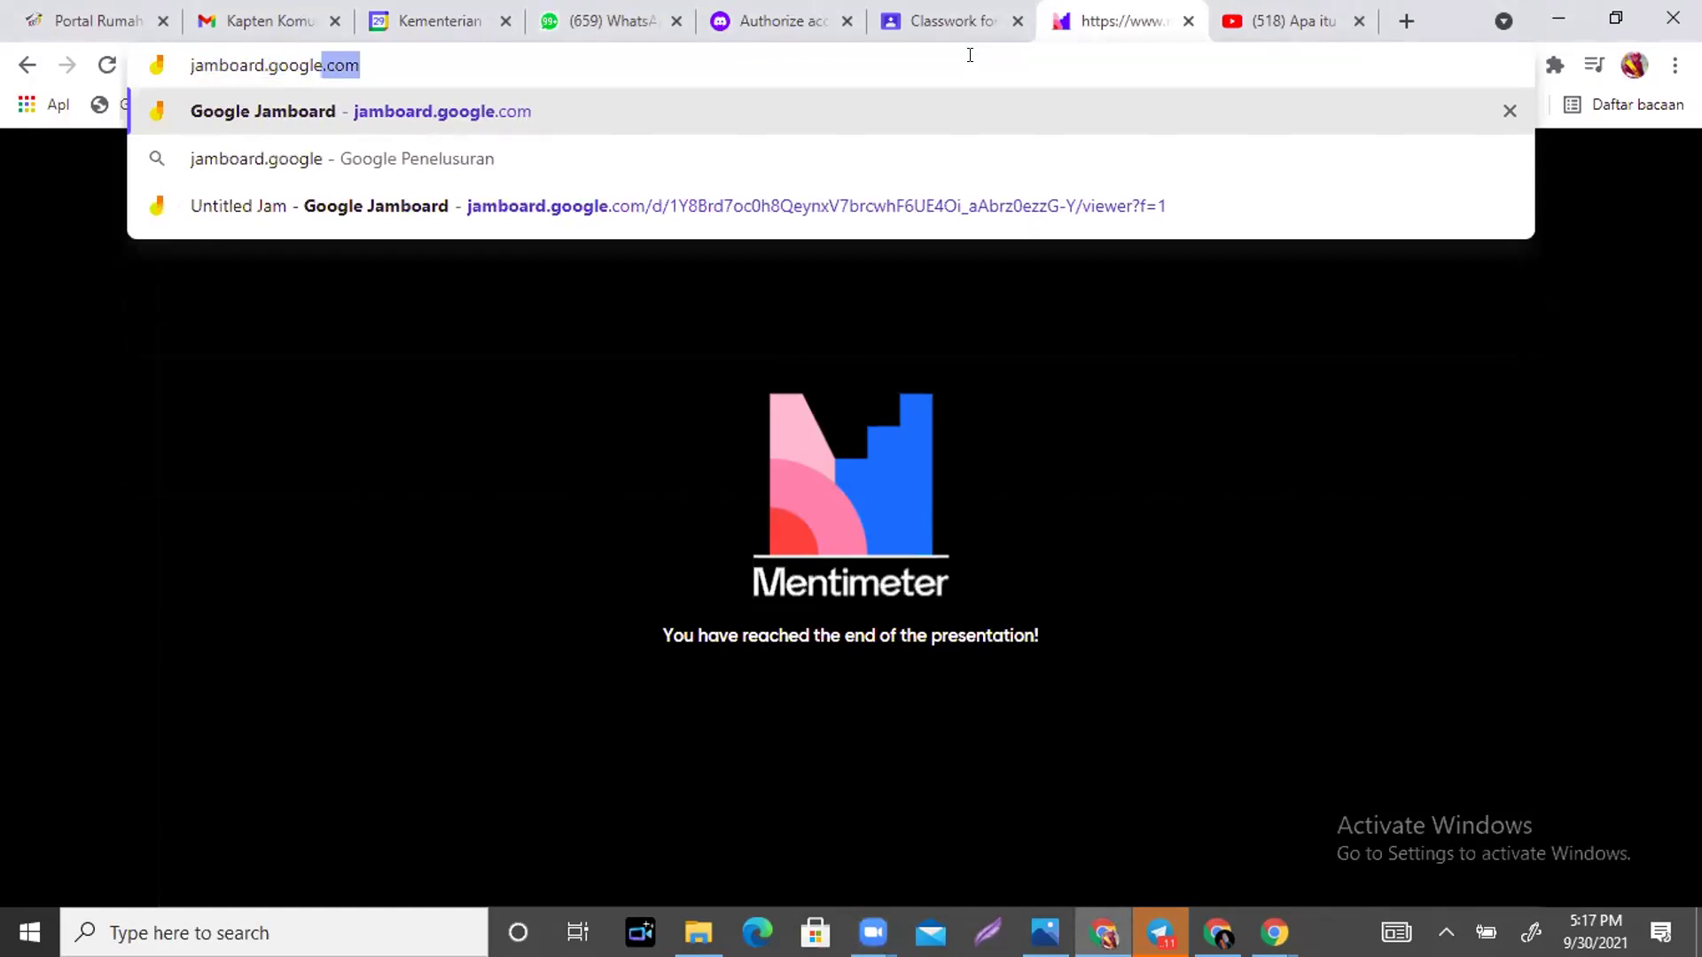
type(".com")
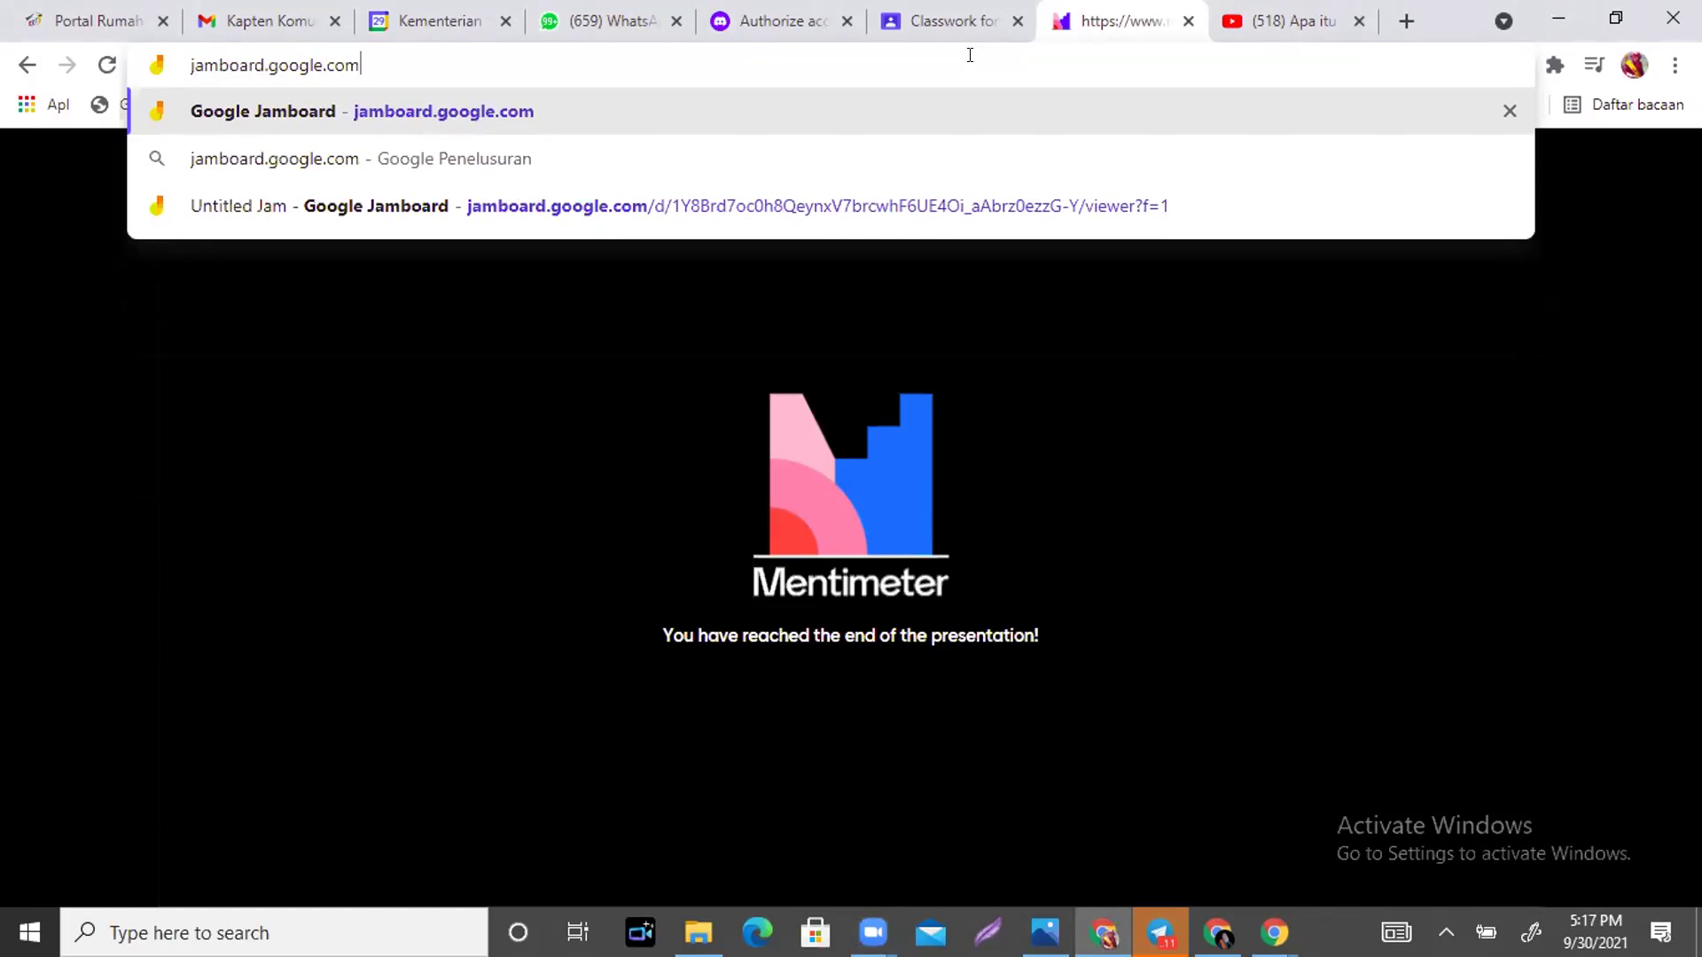
left_click(504, 119)
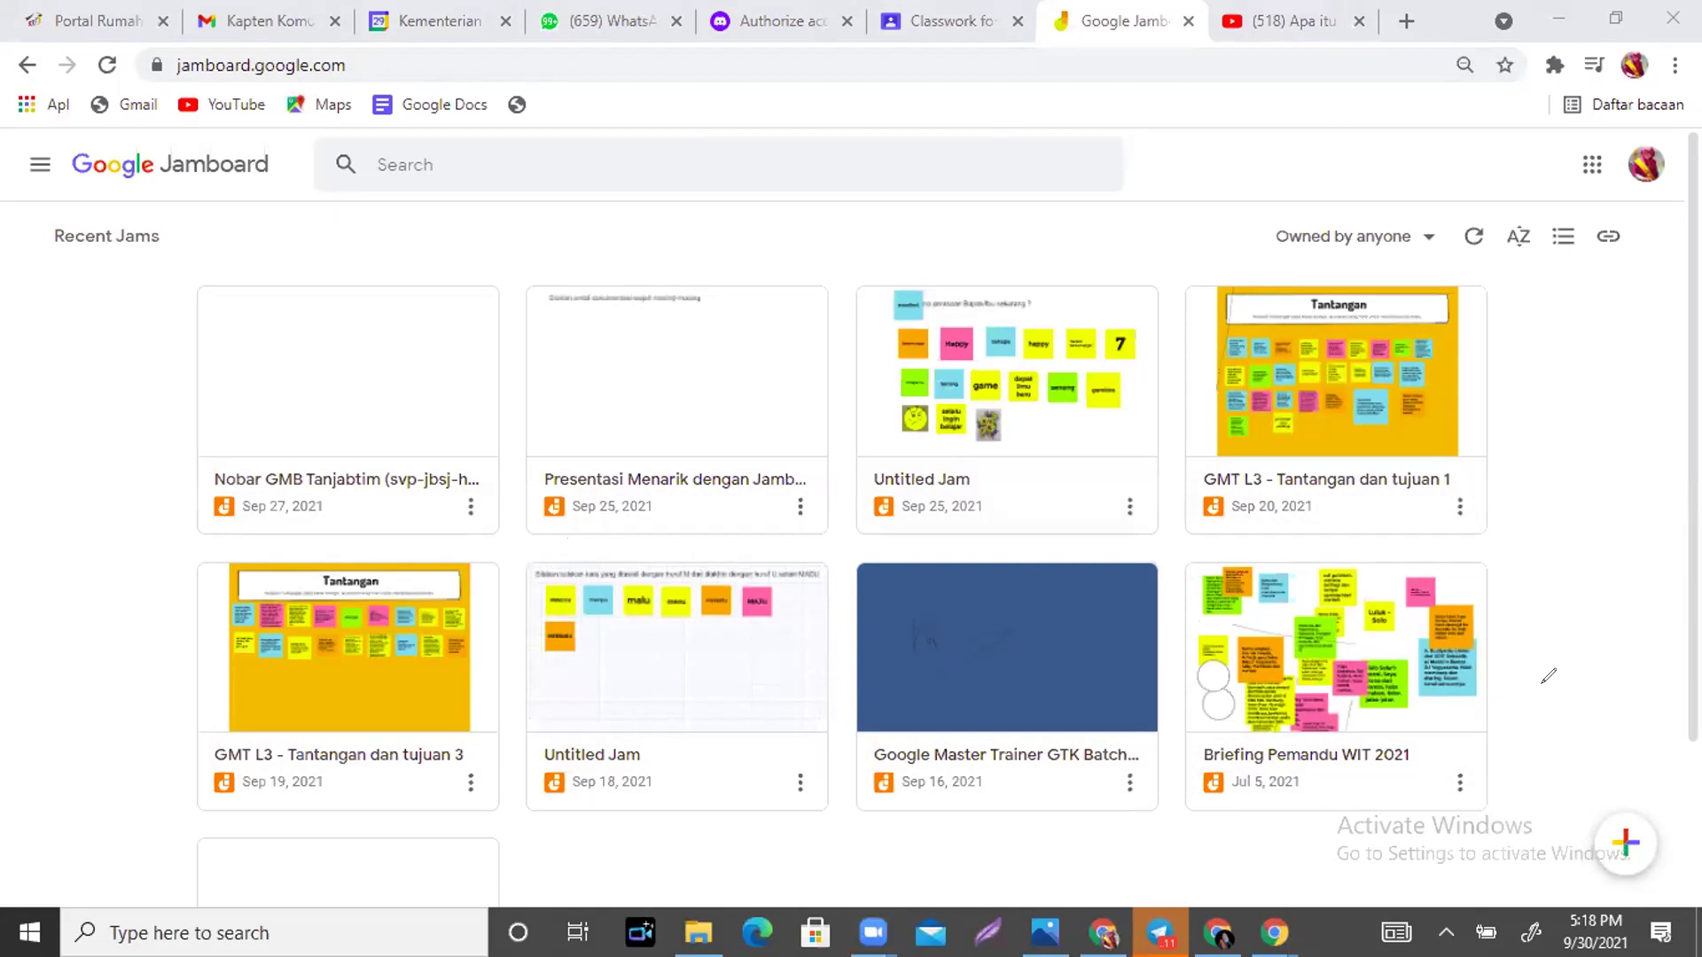
mouse_move(1642, 787)
left_mouse_down()
mouse_move(1574, 802)
mouse_move(1598, 783)
mouse_move(1598, 802)
left_mouse_up()
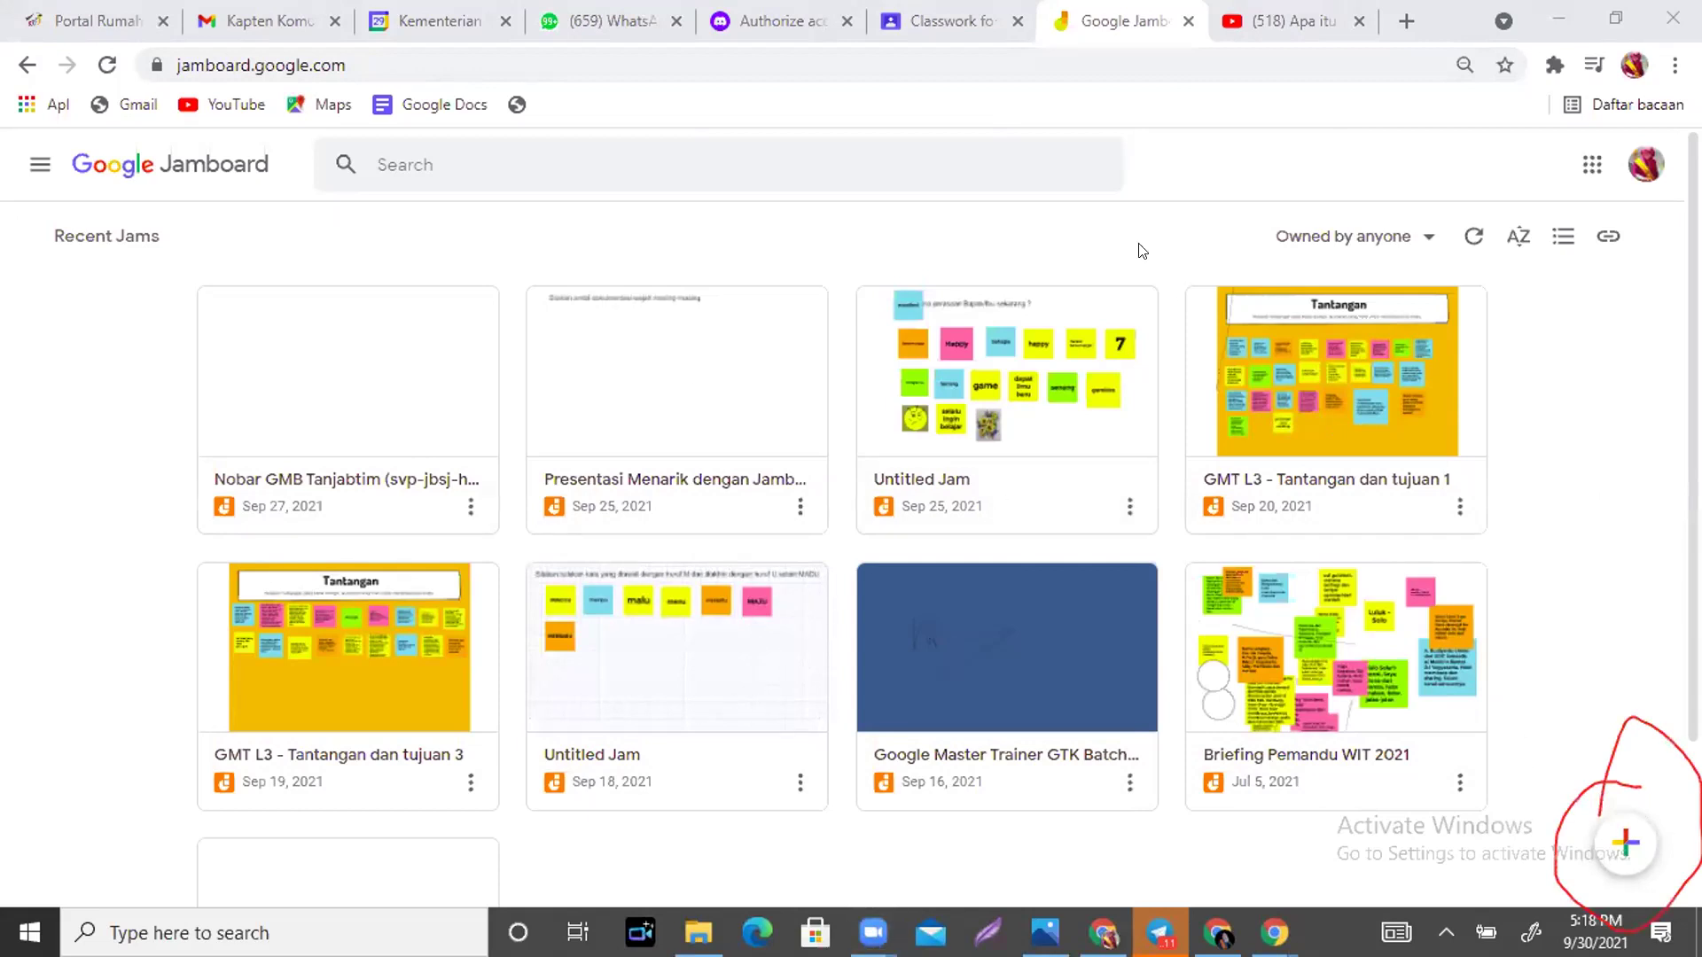
left_click(1606, 849)
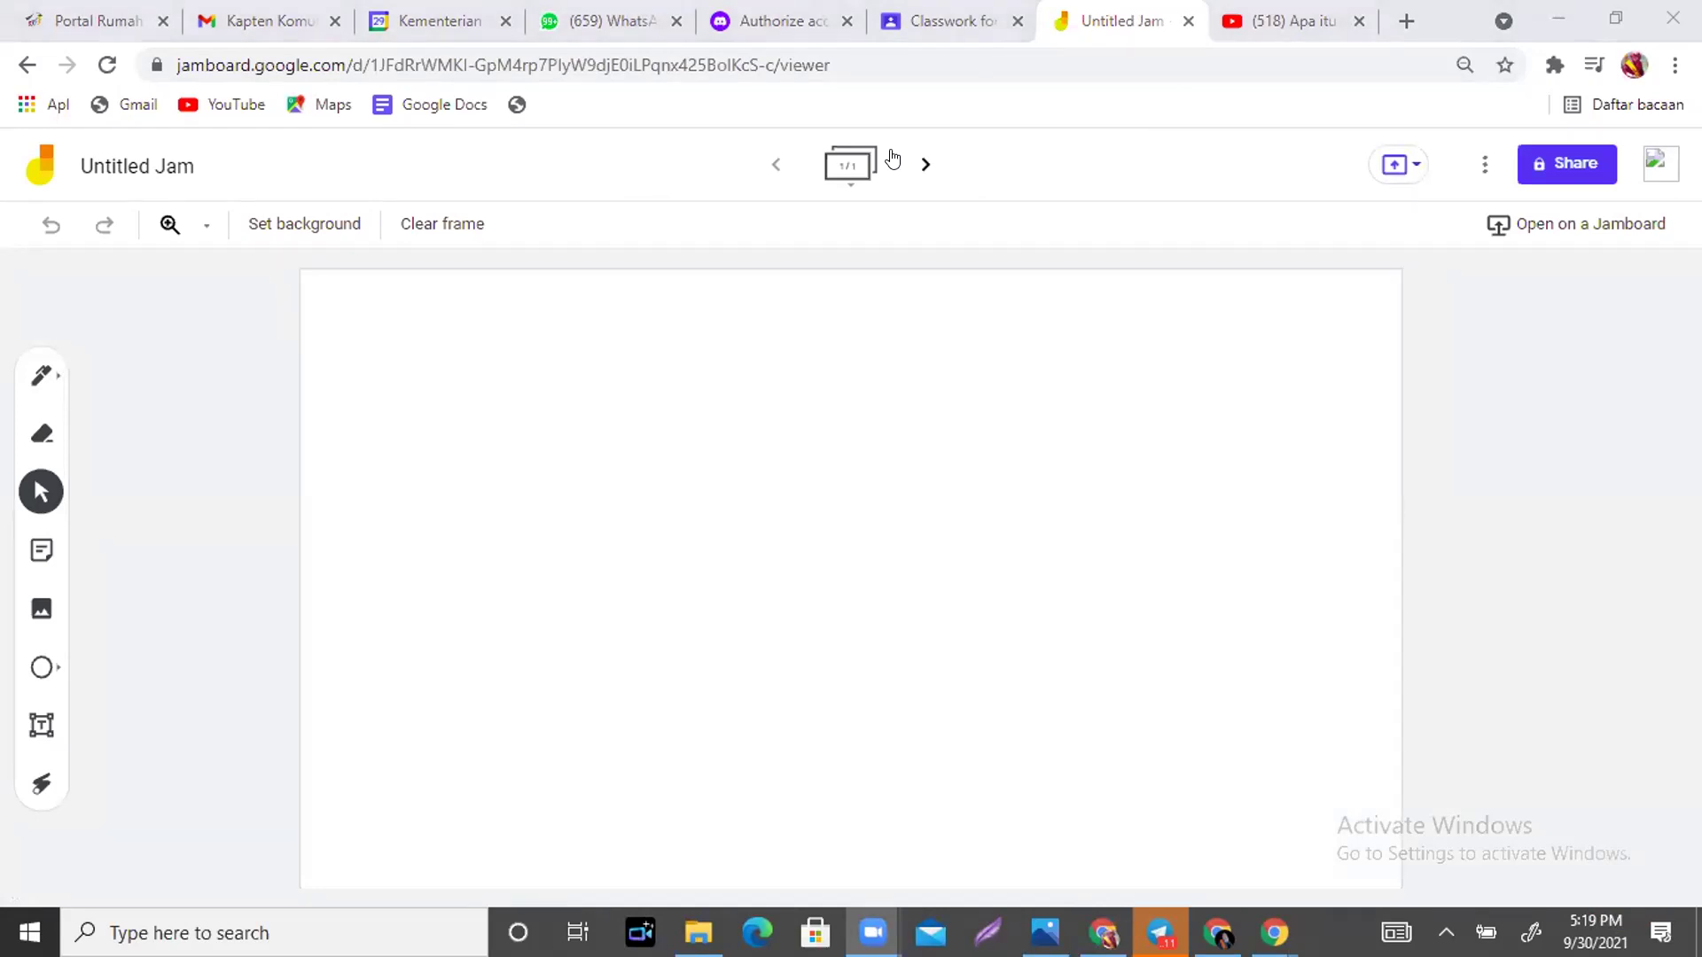
mouse_move(66, 341)
left_mouse_down()
mouse_move(94, 342)
mouse_move(120, 592)
mouse_move(86, 778)
left_mouse_up()
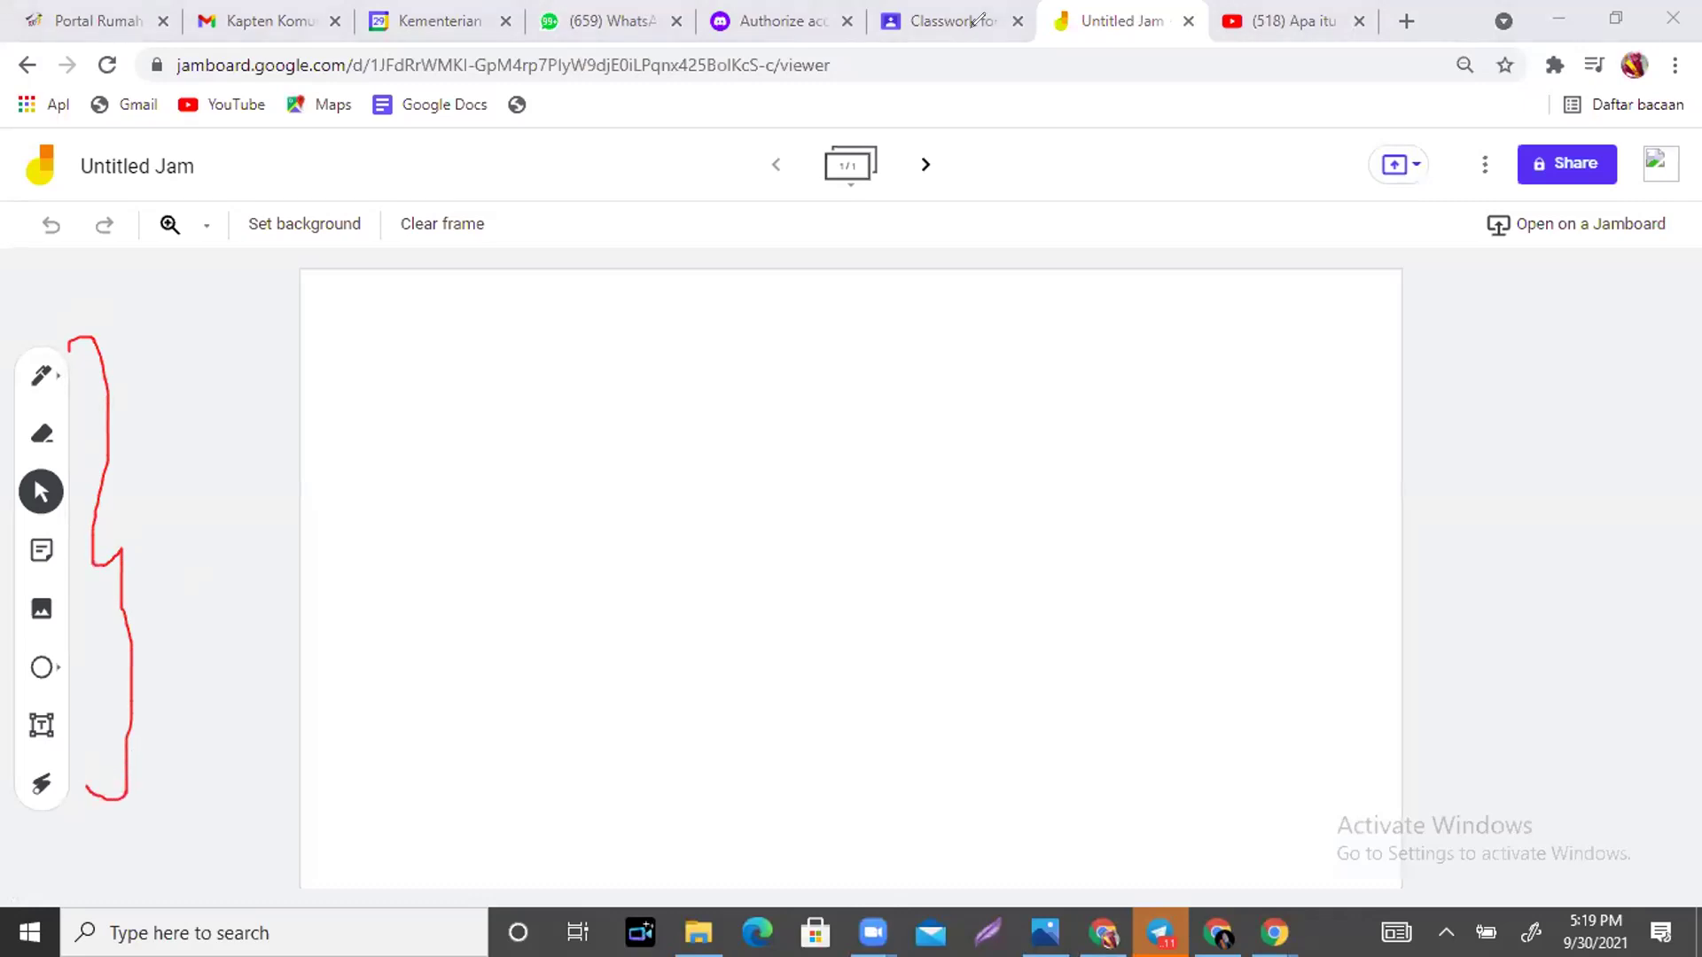
Handwrite "Selamat" across the upper part of the frame with the pen and erase it.
left_click(32, 379)
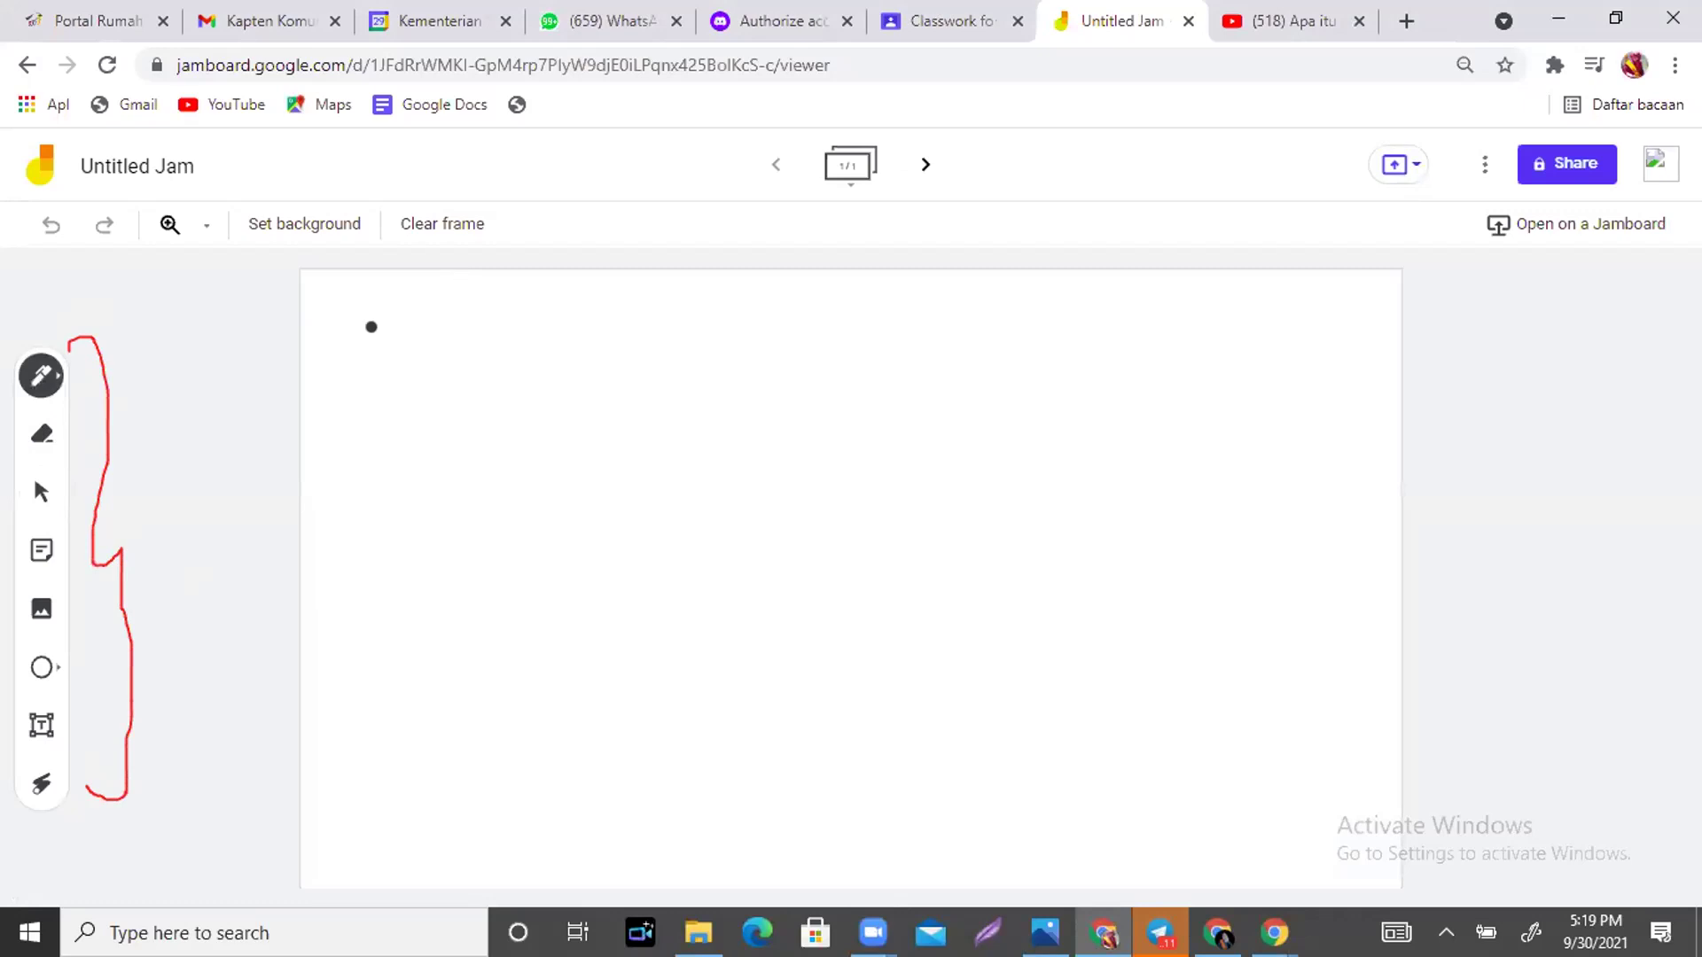
mouse_move(370, 327)
left_mouse_down()
mouse_move(384, 379)
mouse_move(366, 413)
left_mouse_up()
left_click_drag(420, 390, 435, 428)
mouse_move(452, 322)
left_mouse_down()
mouse_move(481, 412)
mouse_move(516, 390)
mouse_move(521, 412)
mouse_move(565, 347)
mouse_move(591, 415)
mouse_move(678, 418)
left_mouse_up()
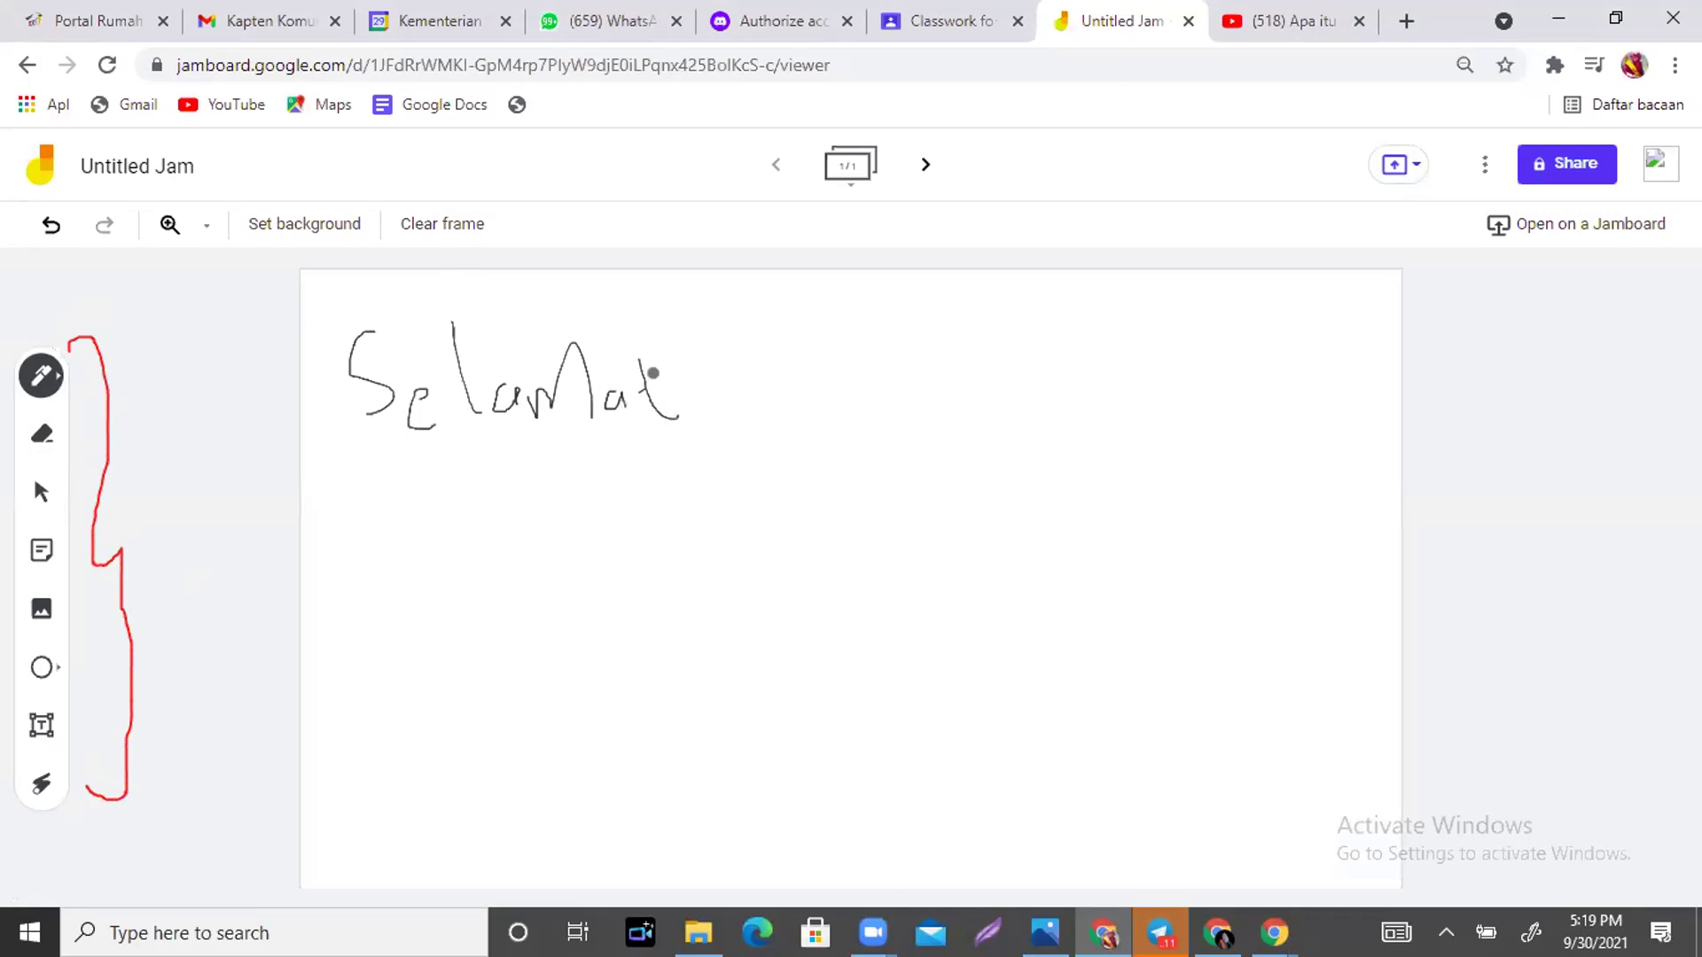
left_click(40, 436)
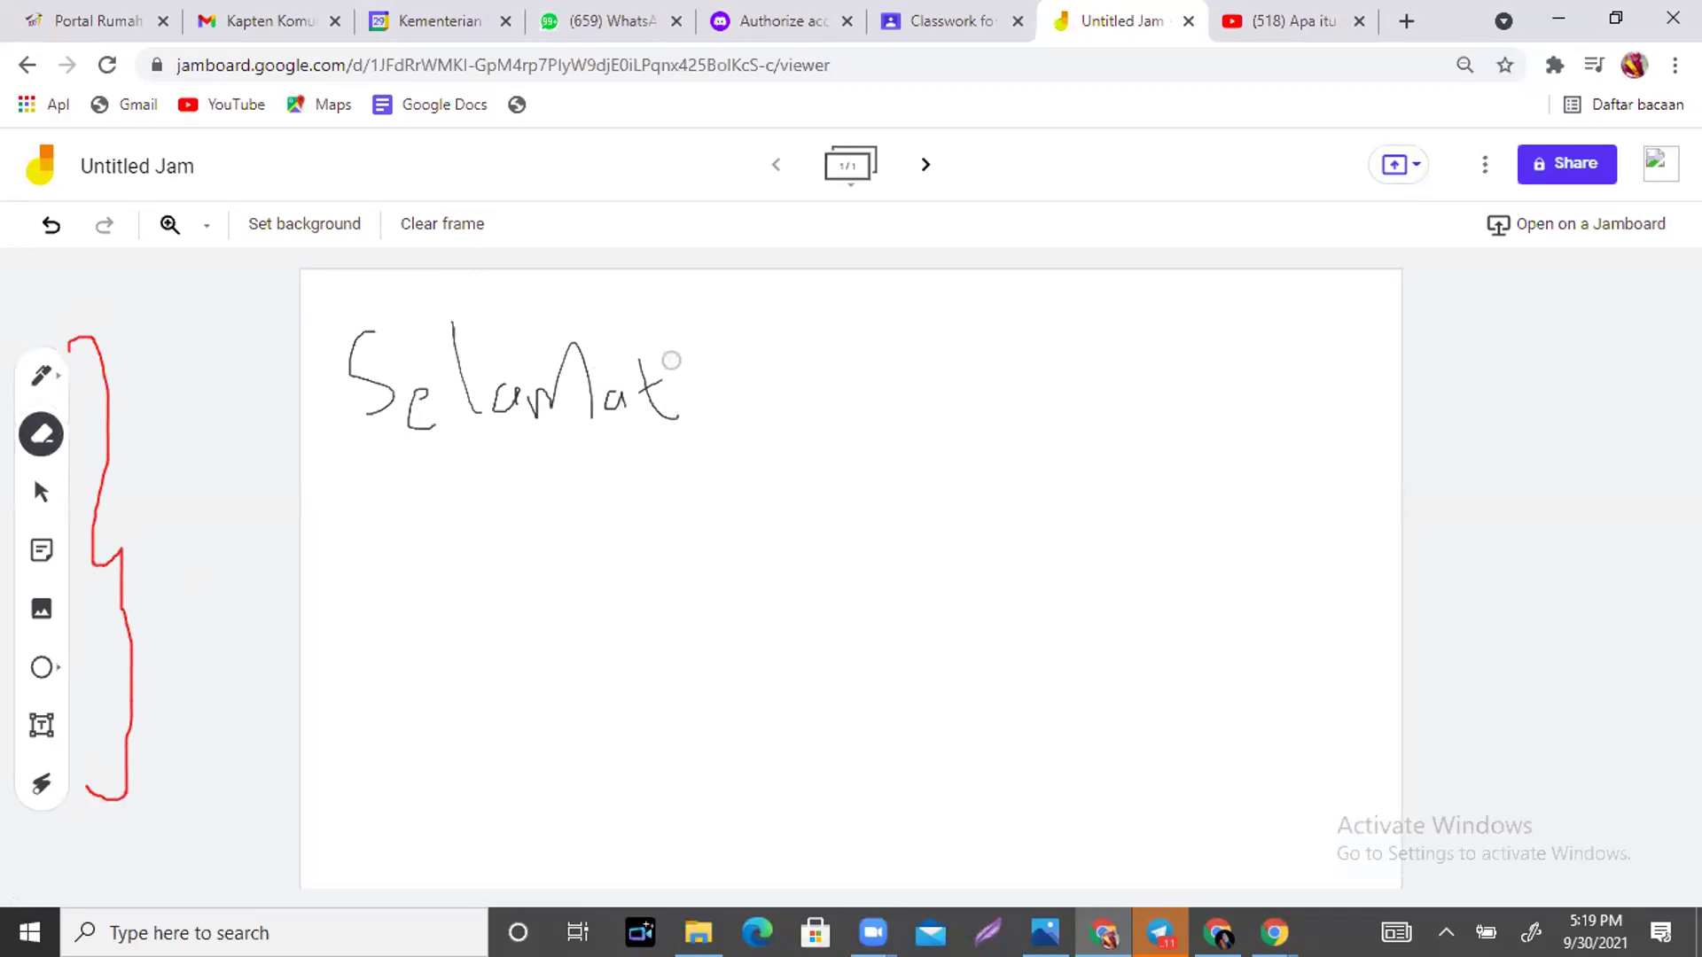
mouse_move(688, 387)
left_mouse_down()
mouse_move(598, 346)
mouse_move(614, 333)
mouse_move(615, 421)
mouse_move(669, 372)
mouse_move(635, 342)
mouse_move(471, 425)
mouse_move(703, 448)
mouse_move(665, 417)
mouse_move(528, 391)
mouse_move(449, 332)
mouse_move(478, 405)
mouse_move(424, 353)
mouse_move(420, 434)
mouse_move(427, 405)
mouse_move(410, 398)
mouse_move(490, 380)
mouse_move(365, 380)
mouse_move(360, 341)
mouse_move(348, 390)
mouse_move(375, 417)
left_mouse_up()
Handwrite the numbered sum "1) 2 + 3 = 5" in the upper part of the frame with the pen.
left_click(30, 382)
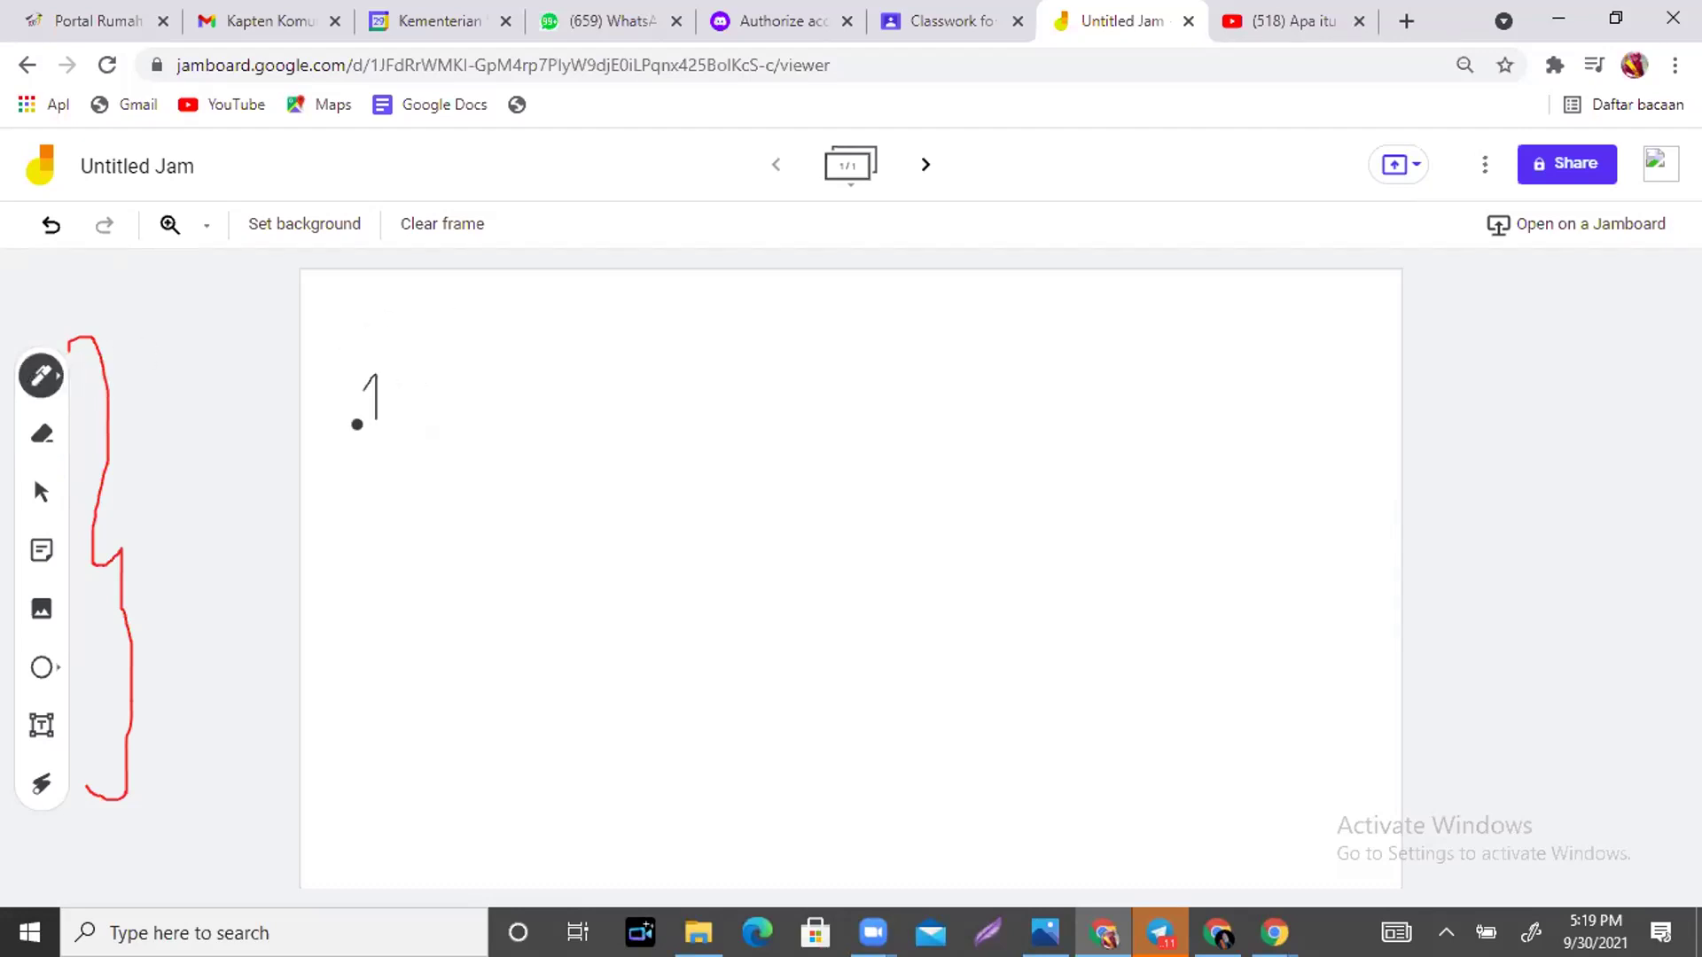
left_click_drag(363, 422, 384, 422)
left_click_drag(468, 364, 510, 421)
mouse_move(600, 388)
left_mouse_down()
mouse_move(536, 403)
mouse_move(626, 387)
mouse_move(605, 416)
left_mouse_up()
mouse_move(717, 410)
left_mouse_down()
mouse_move(733, 407)
mouse_move(732, 377)
left_mouse_up()
mouse_move(822, 343)
left_mouse_down()
mouse_move(788, 347)
mouse_move(795, 390)
mouse_move(751, 384)
left_mouse_up()
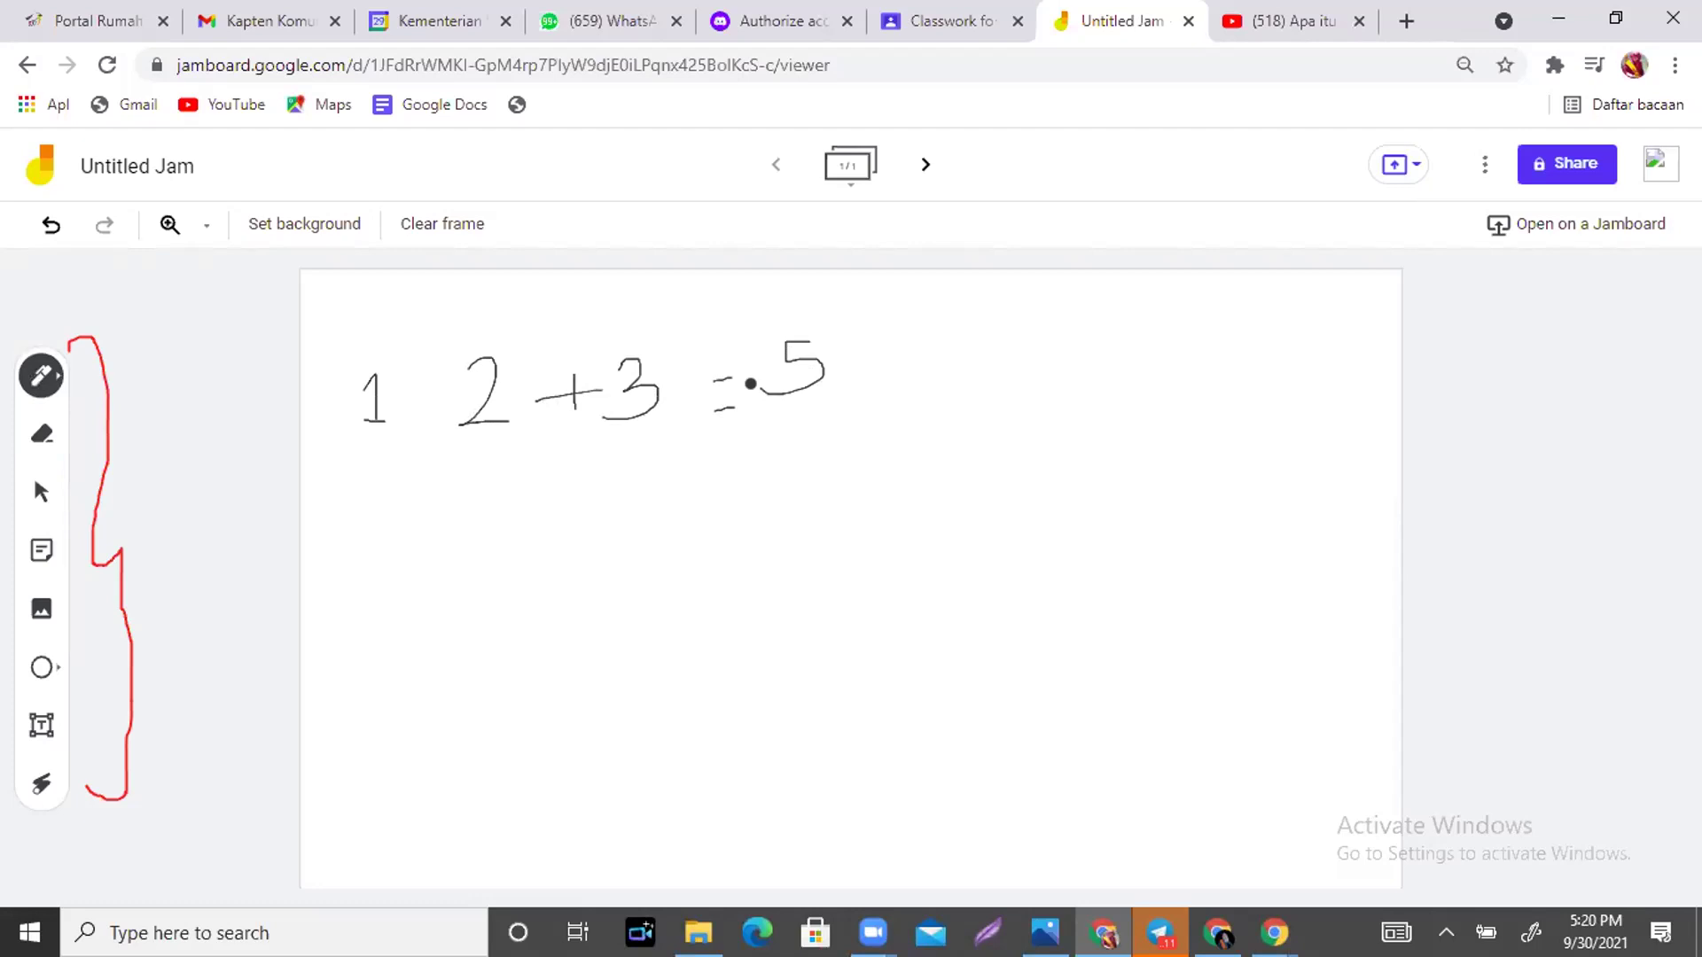
left_click_drag(406, 357, 384, 487)
Add new frames to the jam until it reaches 20 frames.
left_click(924, 166)
left_click(925, 166)
left_click(924, 166)
left_click(924, 167)
left_click(924, 167)
left_click(924, 167)
left_click(924, 166)
left_click(925, 166)
left_click(924, 167)
left_click(924, 167)
left_click(925, 167)
left_click(924, 167)
left_click(925, 166)
left_click(924, 166)
left_click(925, 167)
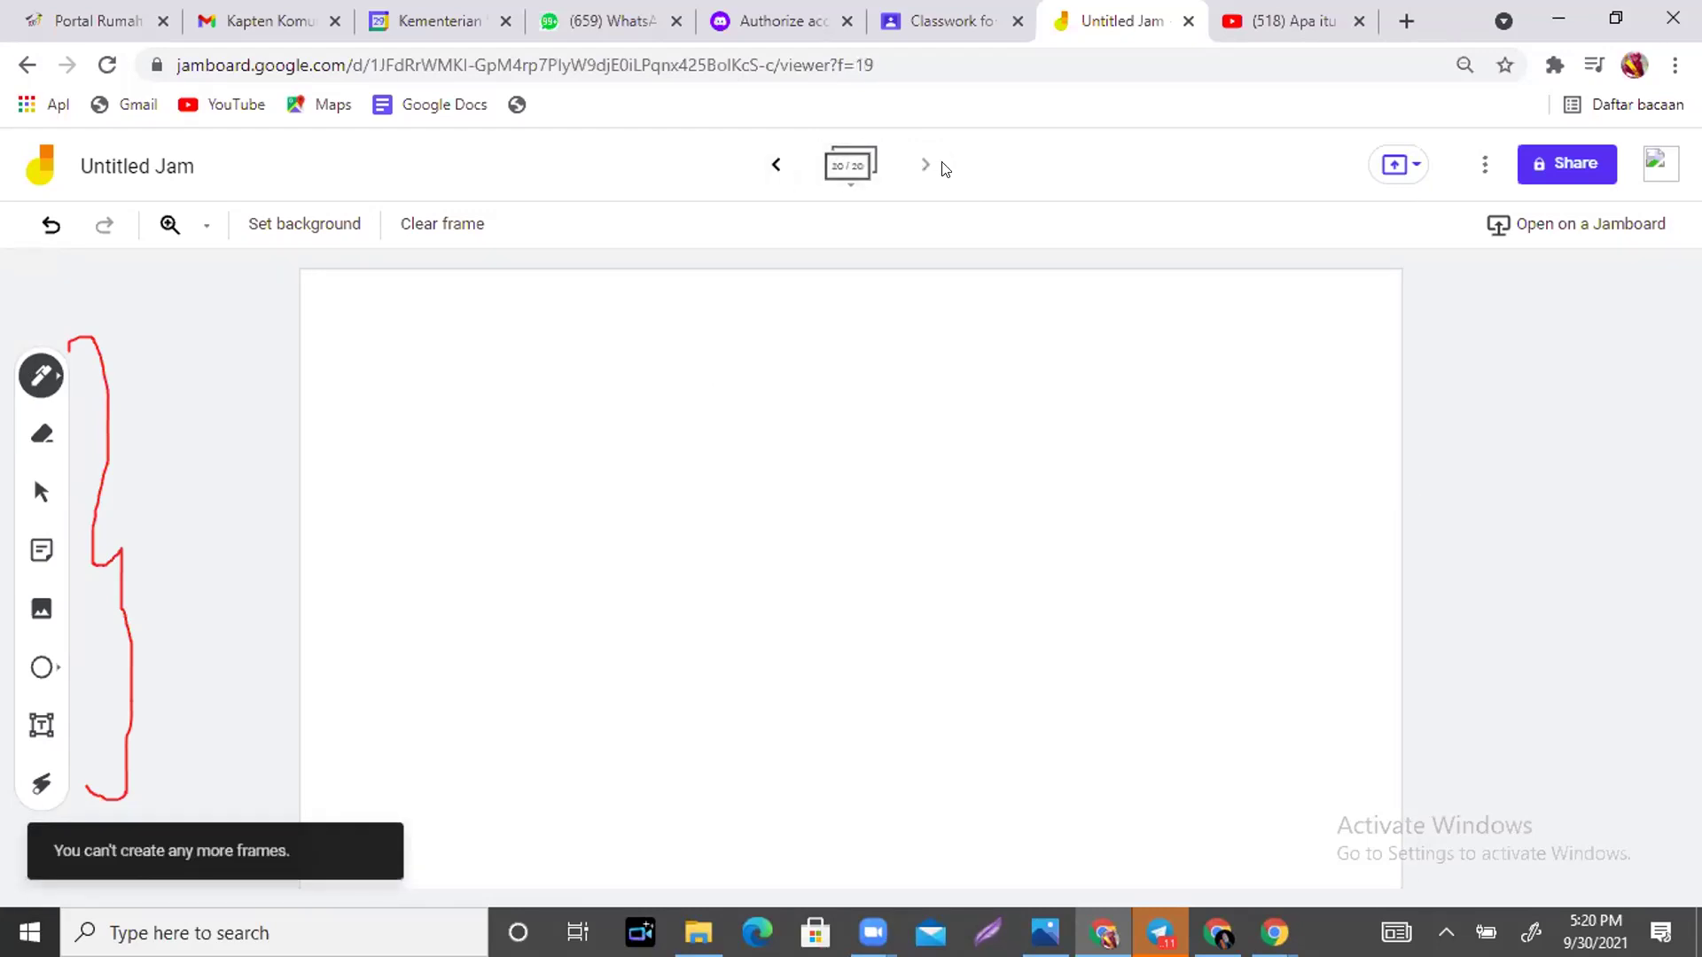
Go back through the jam's frames to the first frame with the handwritten sum.
left_click(772, 168)
left_click(772, 168)
left_click(772, 168)
left_click(772, 168)
left_click(772, 168)
left_click(772, 168)
left_click(772, 168)
left_click(771, 168)
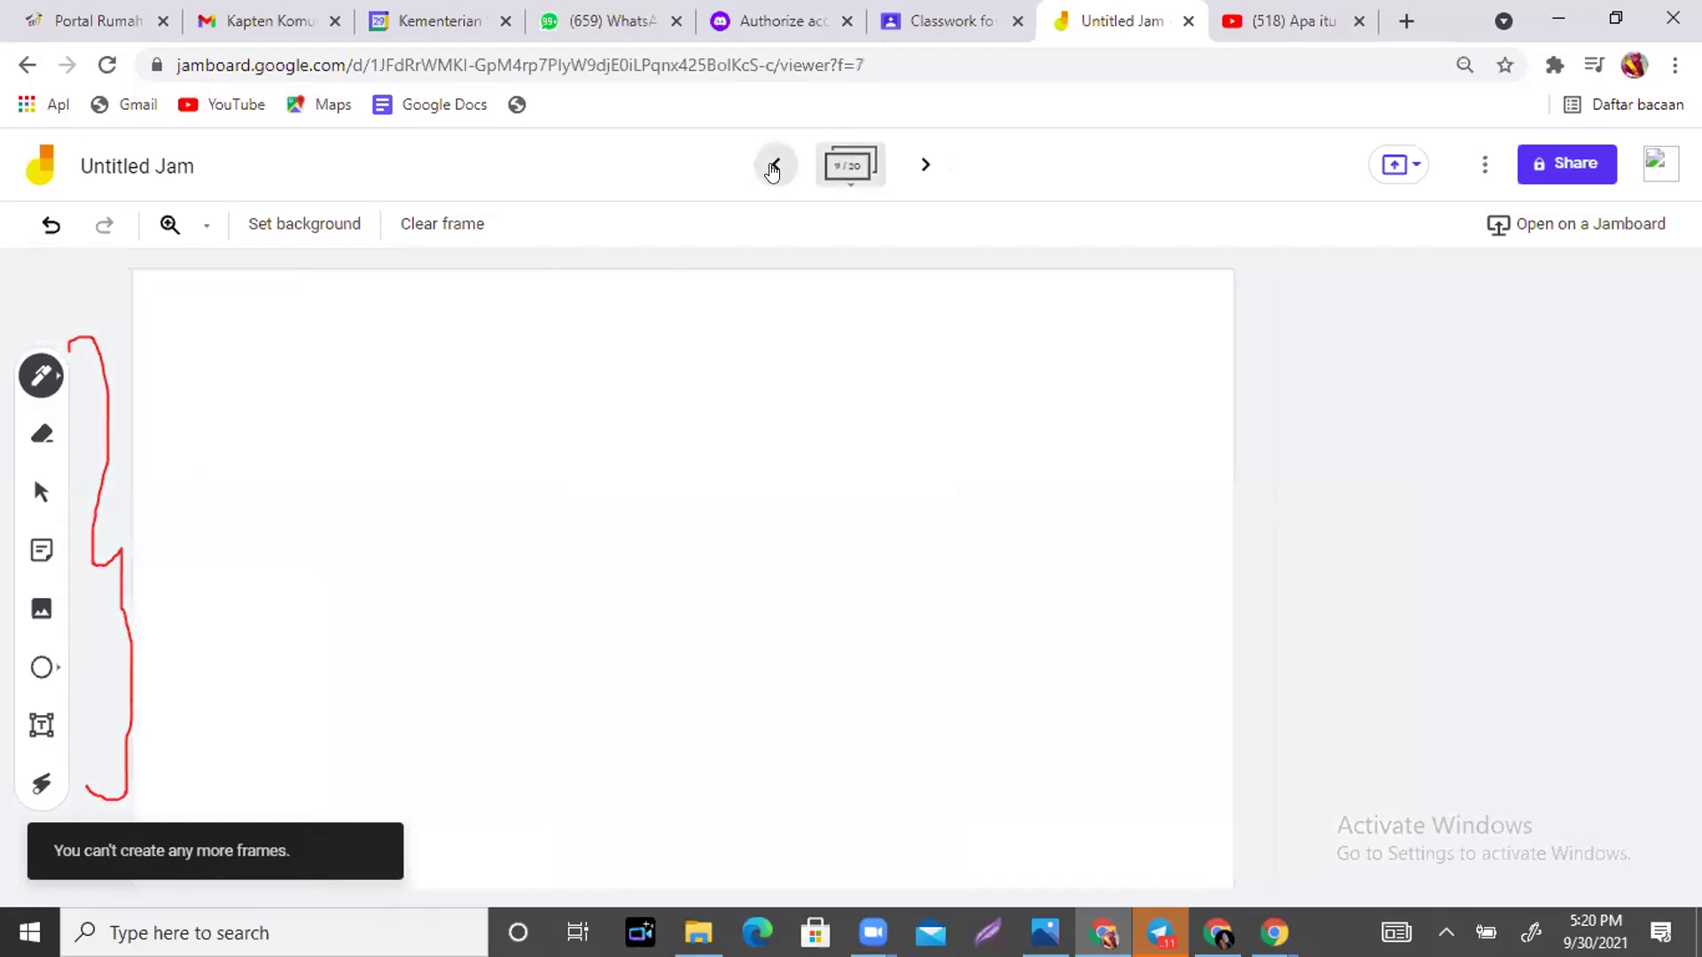
left_click(772, 168)
left_click(772, 169)
left_click(772, 168)
left_click(772, 168)
left_click(772, 168)
left_click(771, 169)
left_click(772, 169)
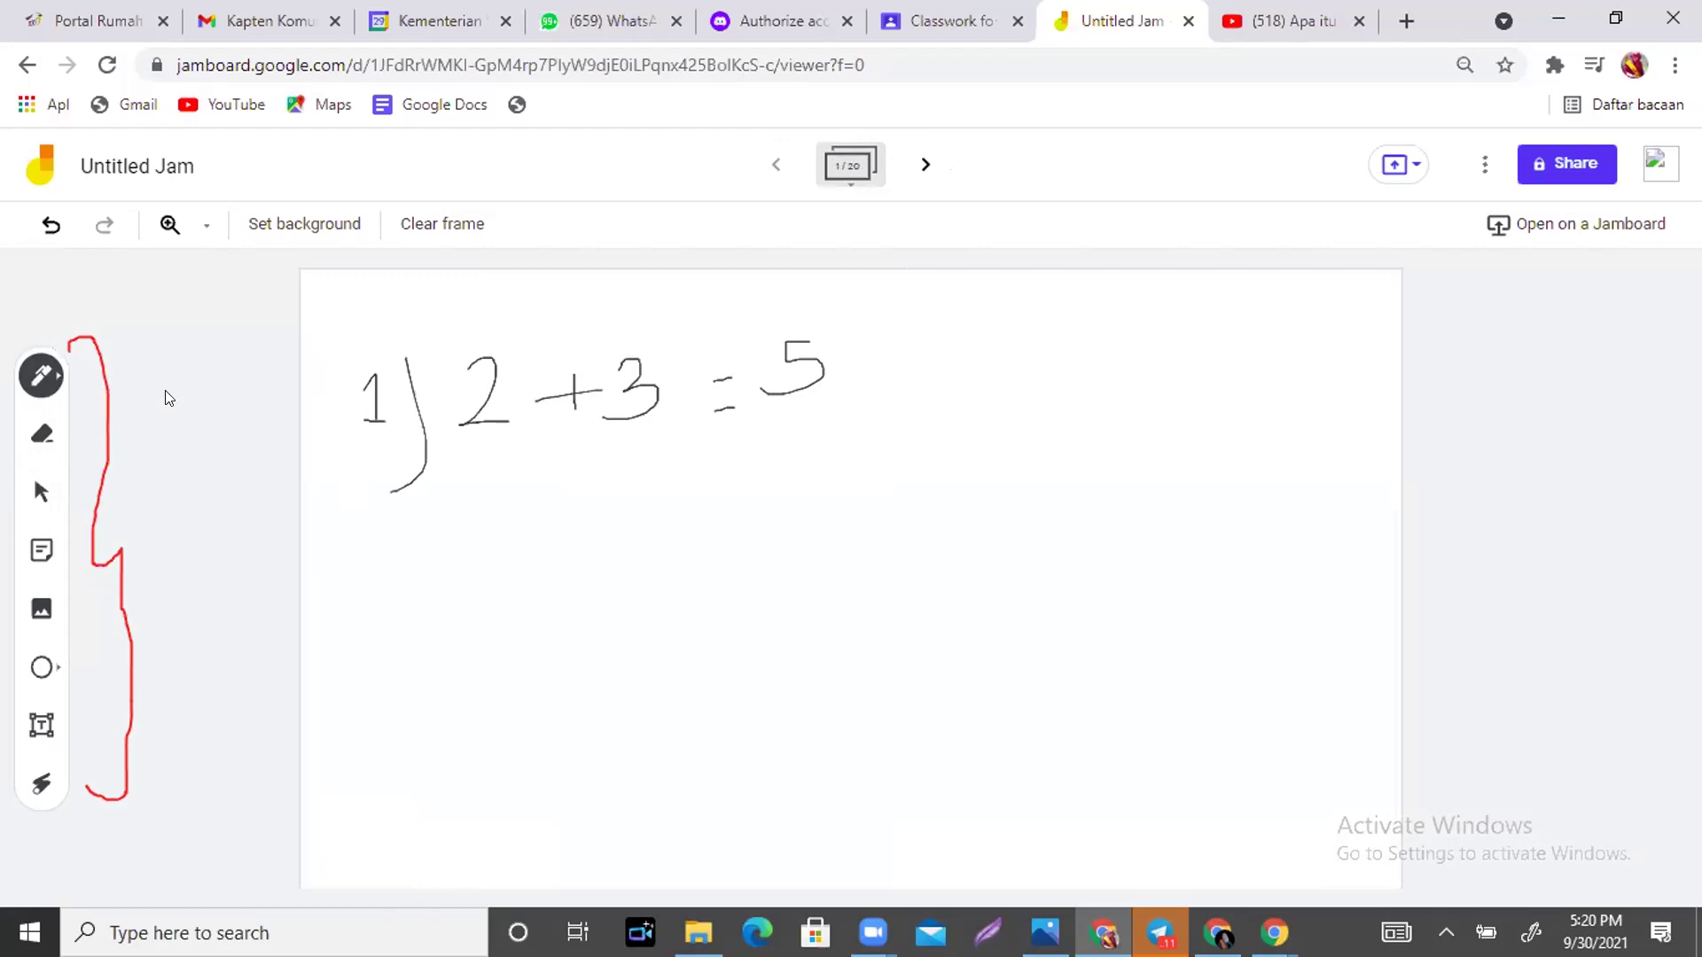
Erase the handwritten sum from the first frame and clear the red bracket annotation.
left_click(37, 450)
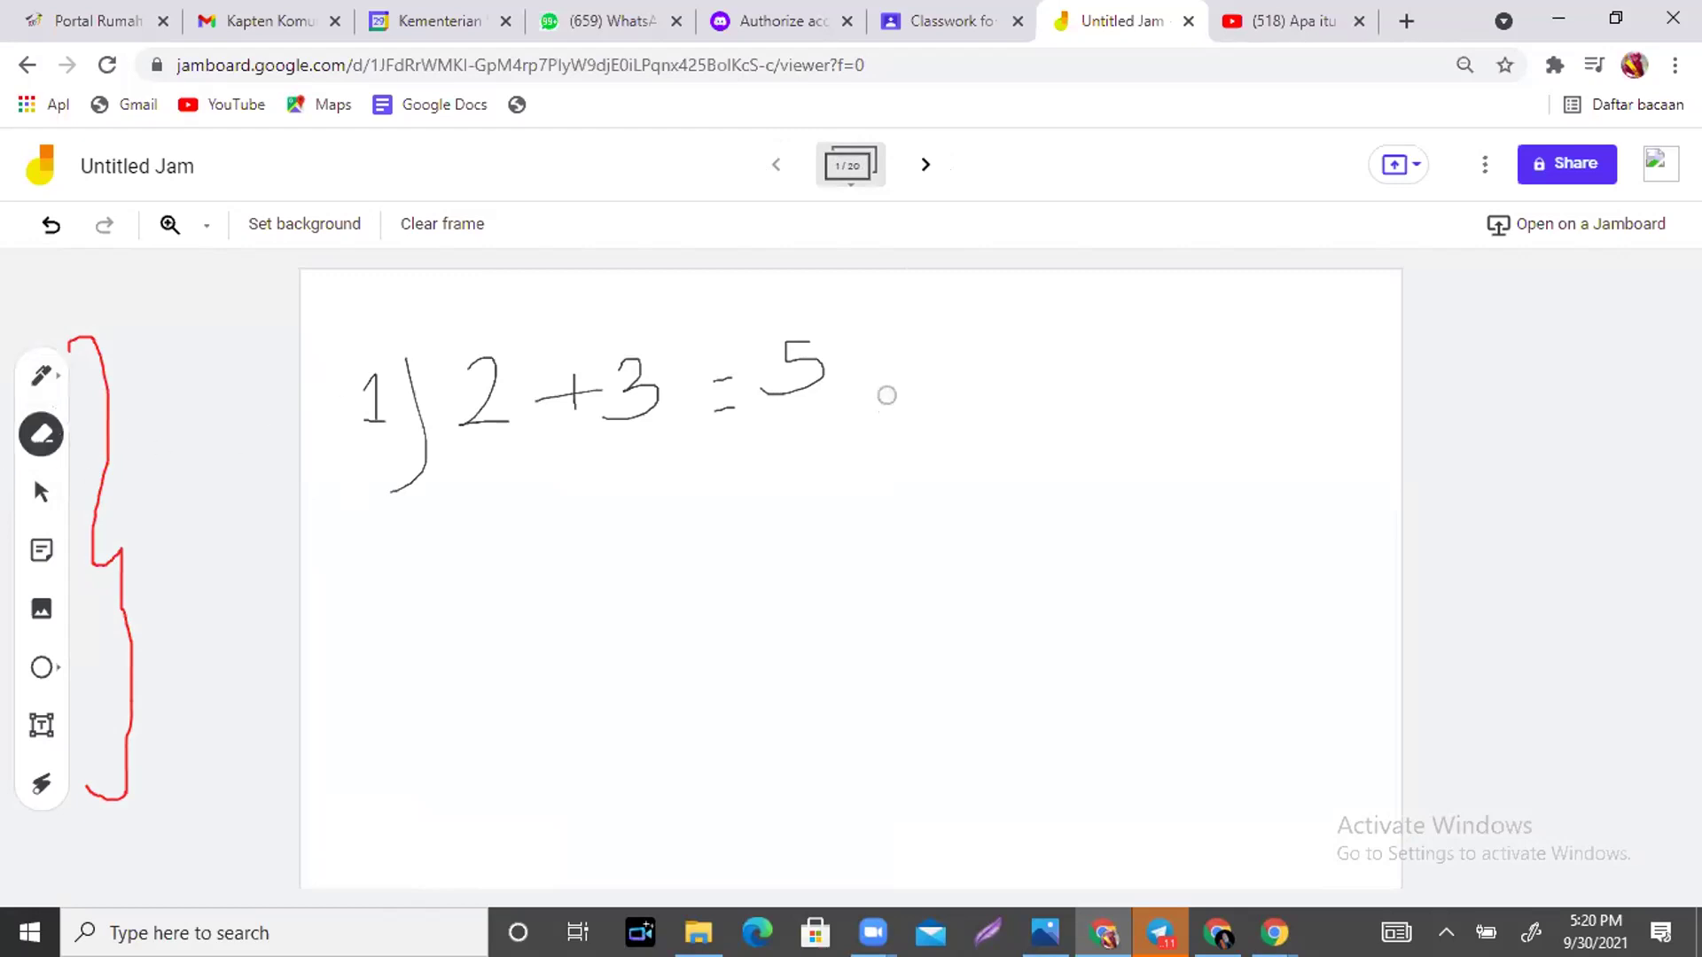
mouse_move(814, 357)
left_mouse_down()
mouse_move(786, 373)
mouse_move(805, 386)
mouse_move(726, 341)
mouse_move(695, 381)
mouse_move(606, 383)
mouse_move(654, 399)
mouse_move(629, 388)
mouse_move(606, 287)
mouse_move(518, 405)
mouse_move(486, 322)
mouse_move(433, 458)
mouse_move(354, 384)
mouse_move(376, 364)
mouse_move(387, 390)
left_mouse_up()
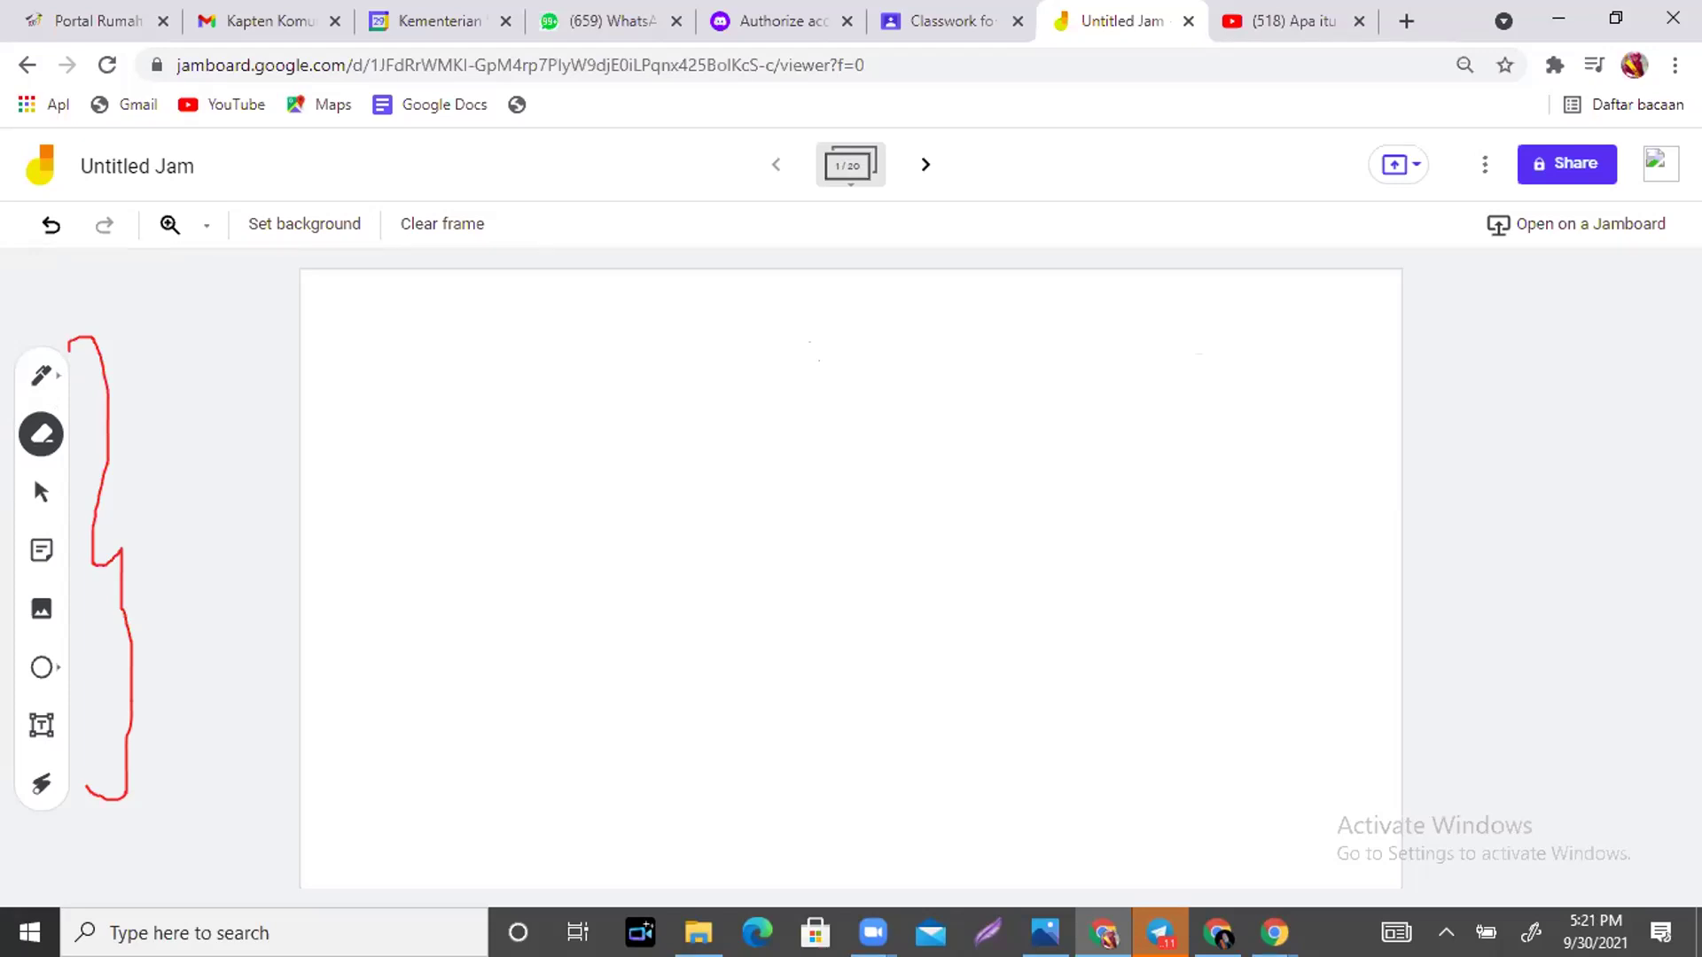
key("Escape")
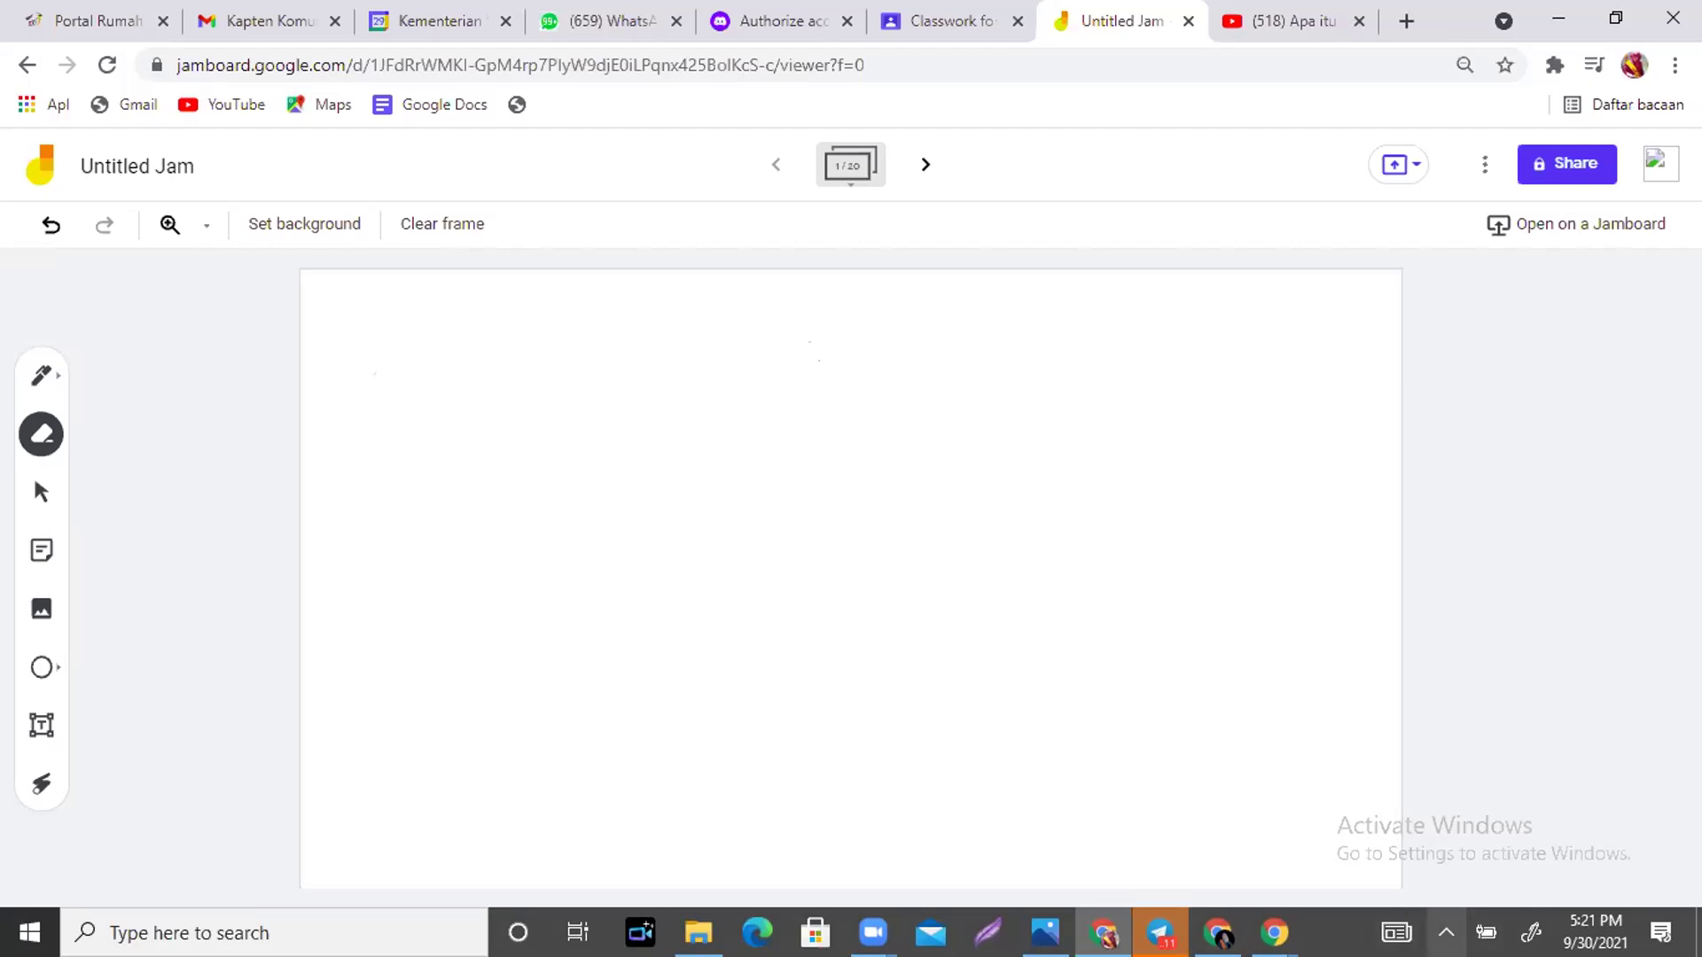
Reconnect the computer to the first listed Wi-Fi network and return to the jam.
left_click(1446, 931)
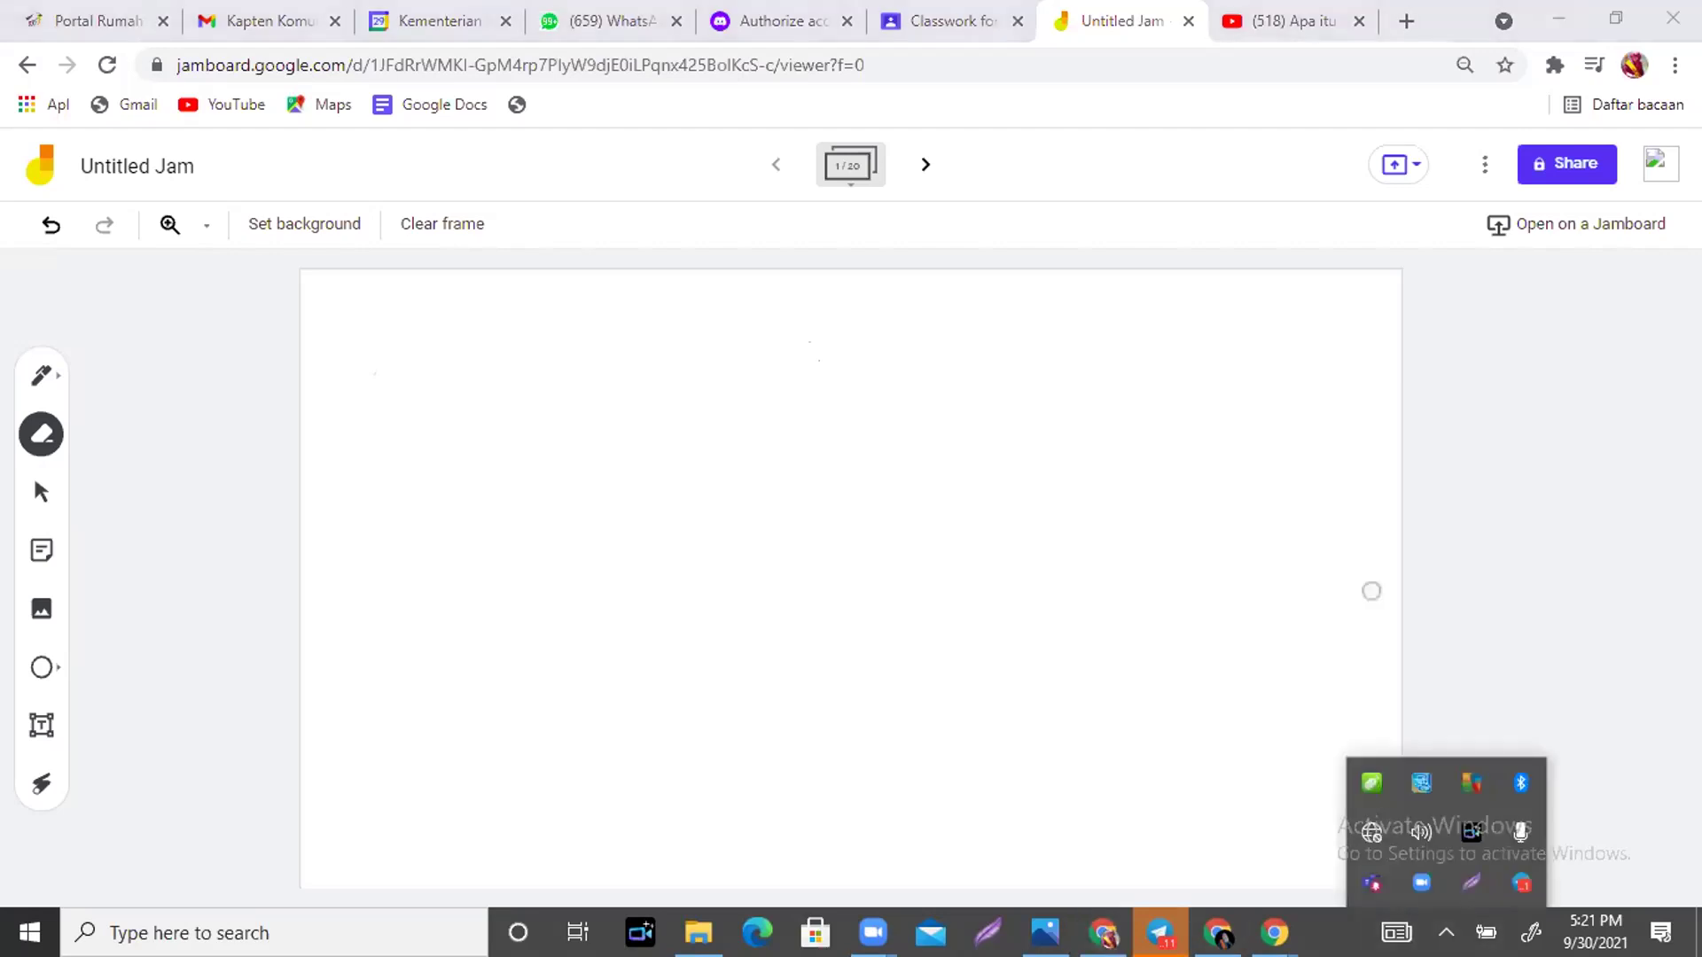
left_click(1370, 833)
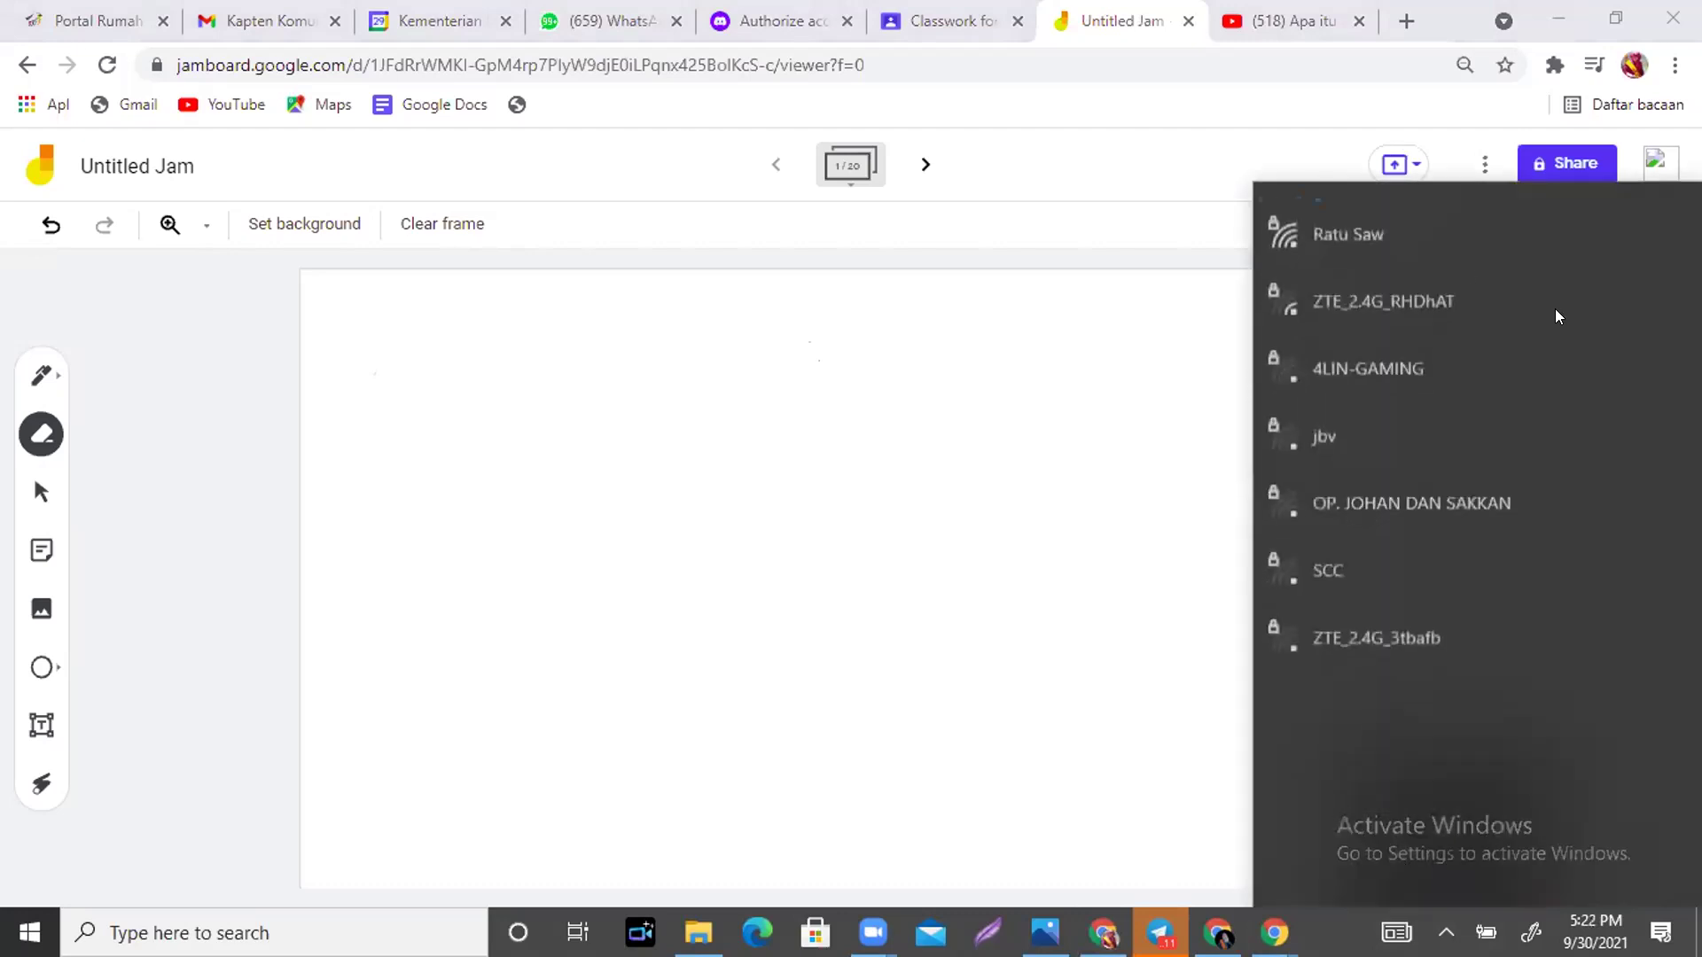
left_click(1587, 350)
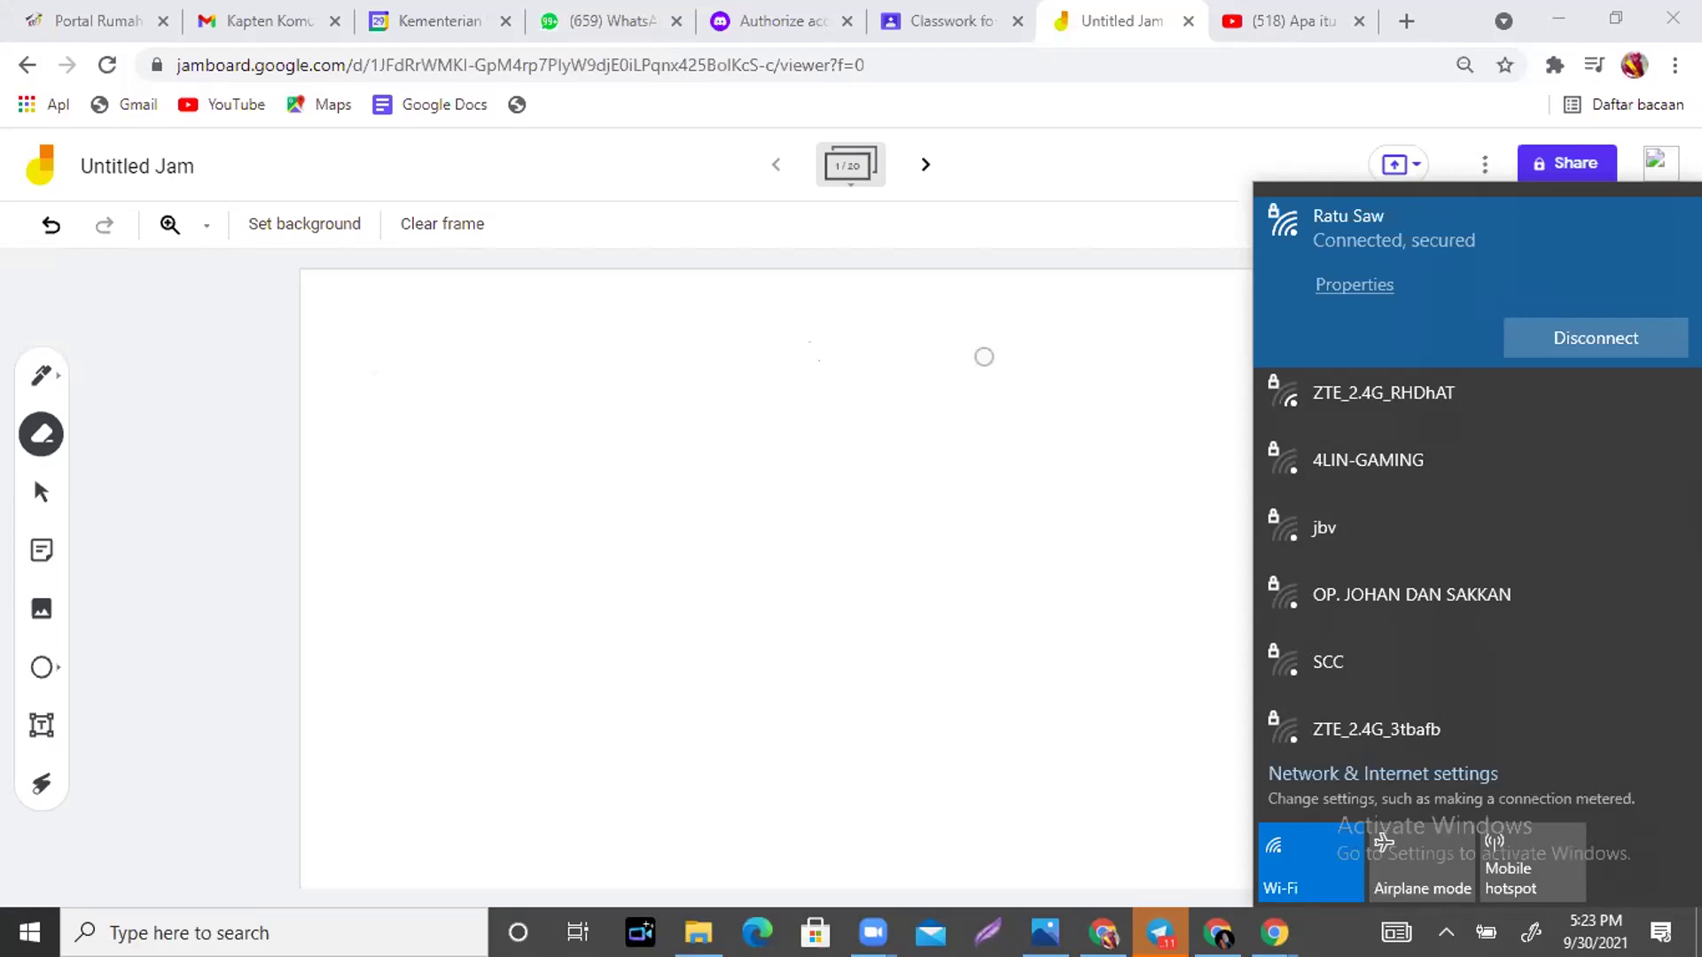
left_click(1141, 198)
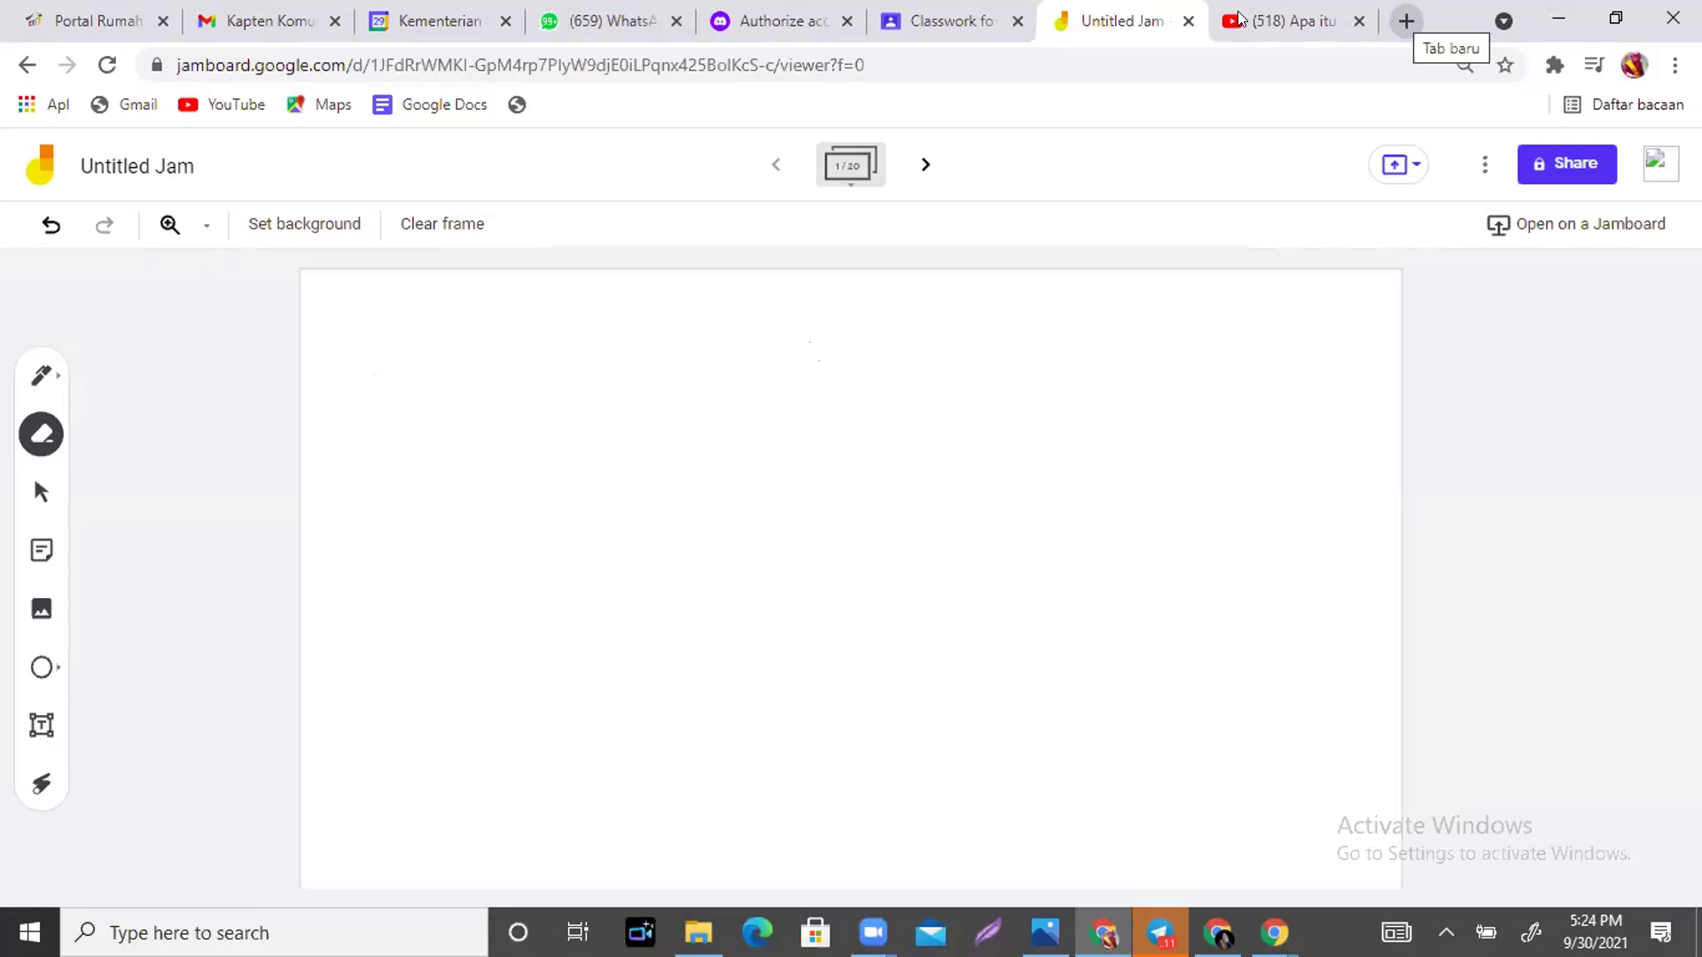
Add a text box reading "Yuk presensi" at the frame's upper-left corner and widen it so the text fits on one line.
left_click(39, 553)
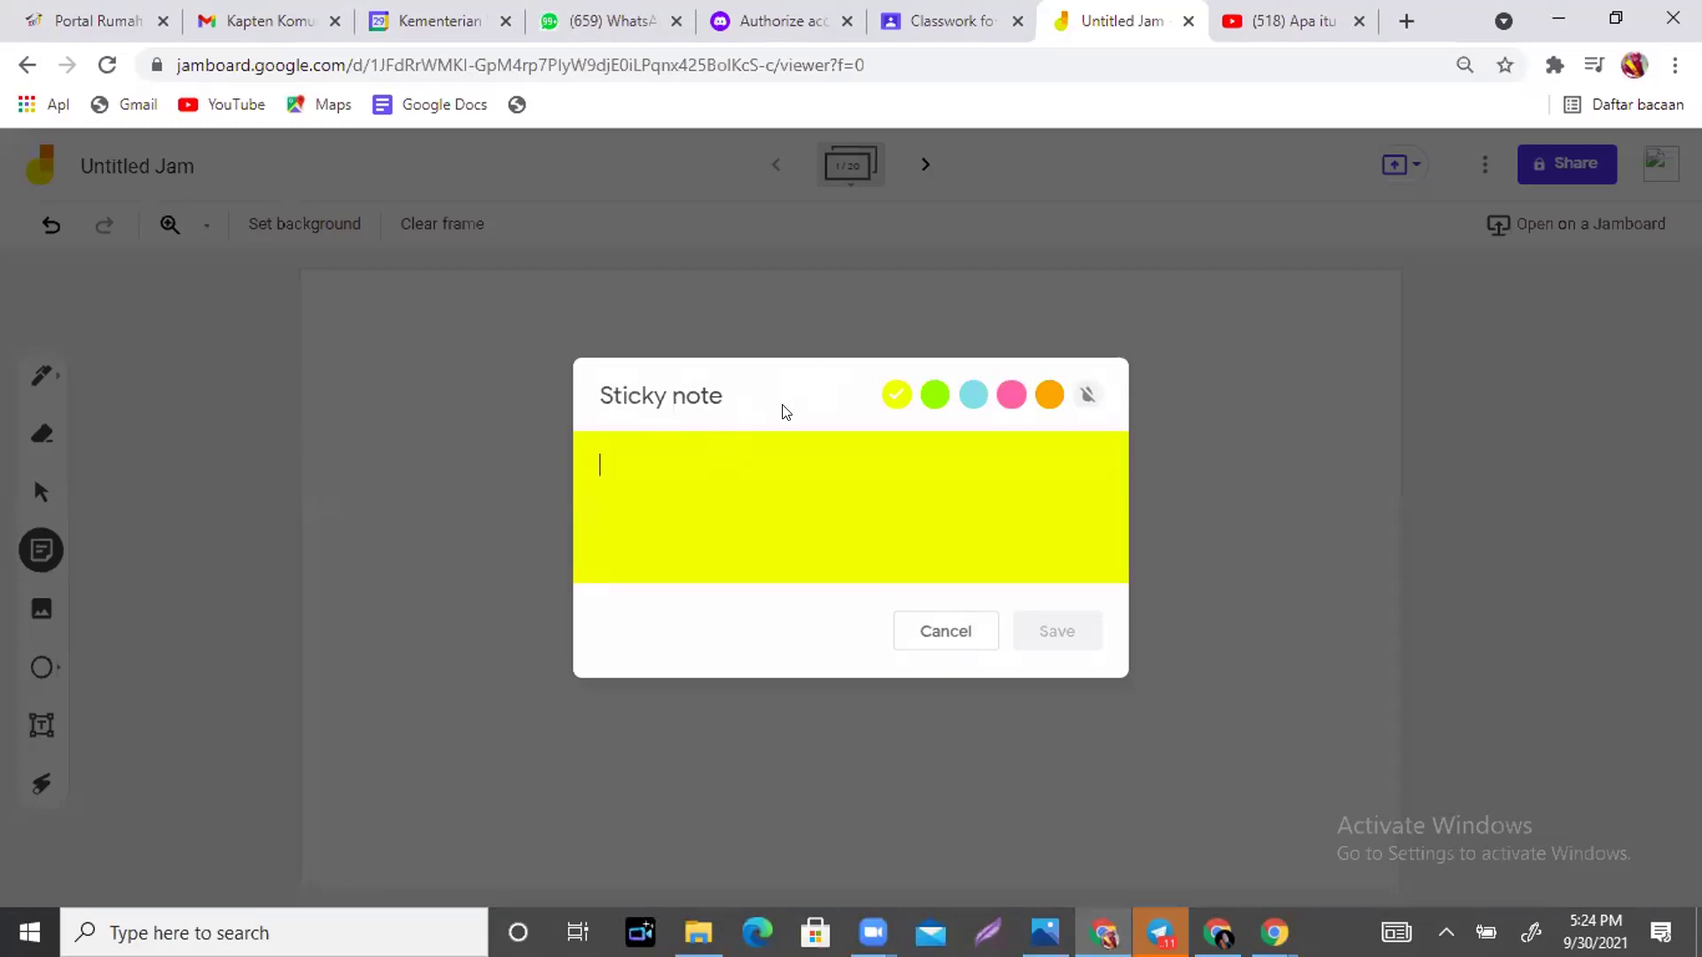
left_click(31, 732)
left_click(31, 732)
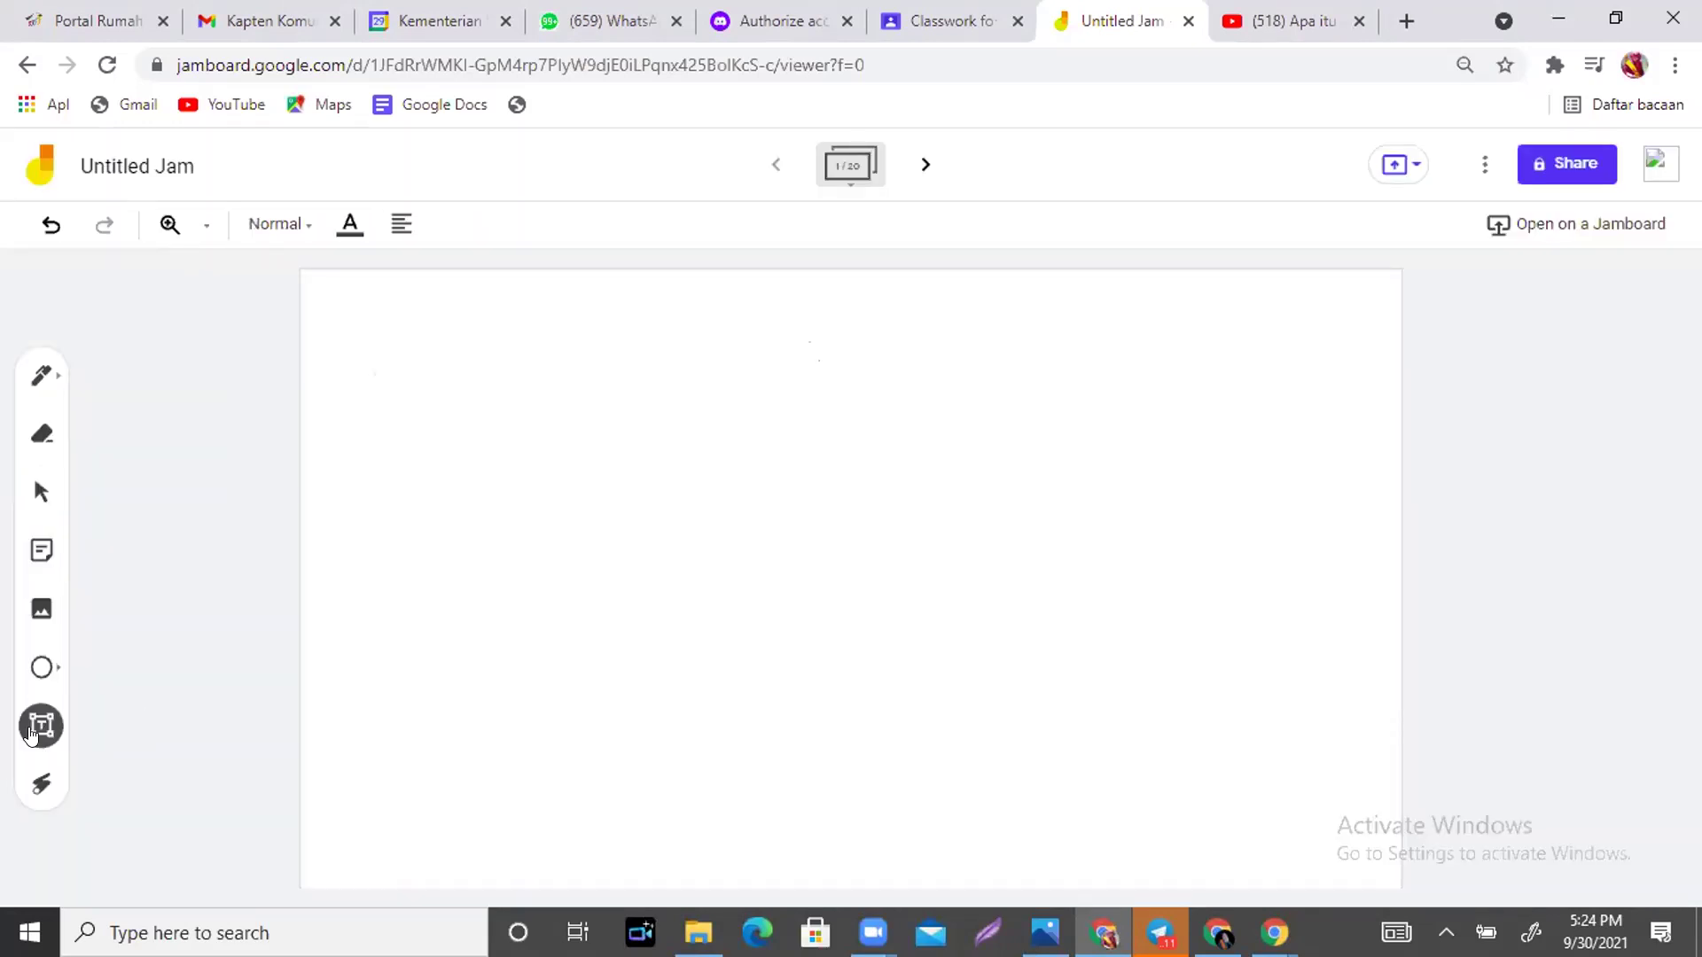
left_click(357, 334)
type("y")
key("BackSpace")
type("yU")
key("BackSpace")
key("BackSpace")
type("Yuk presensi")
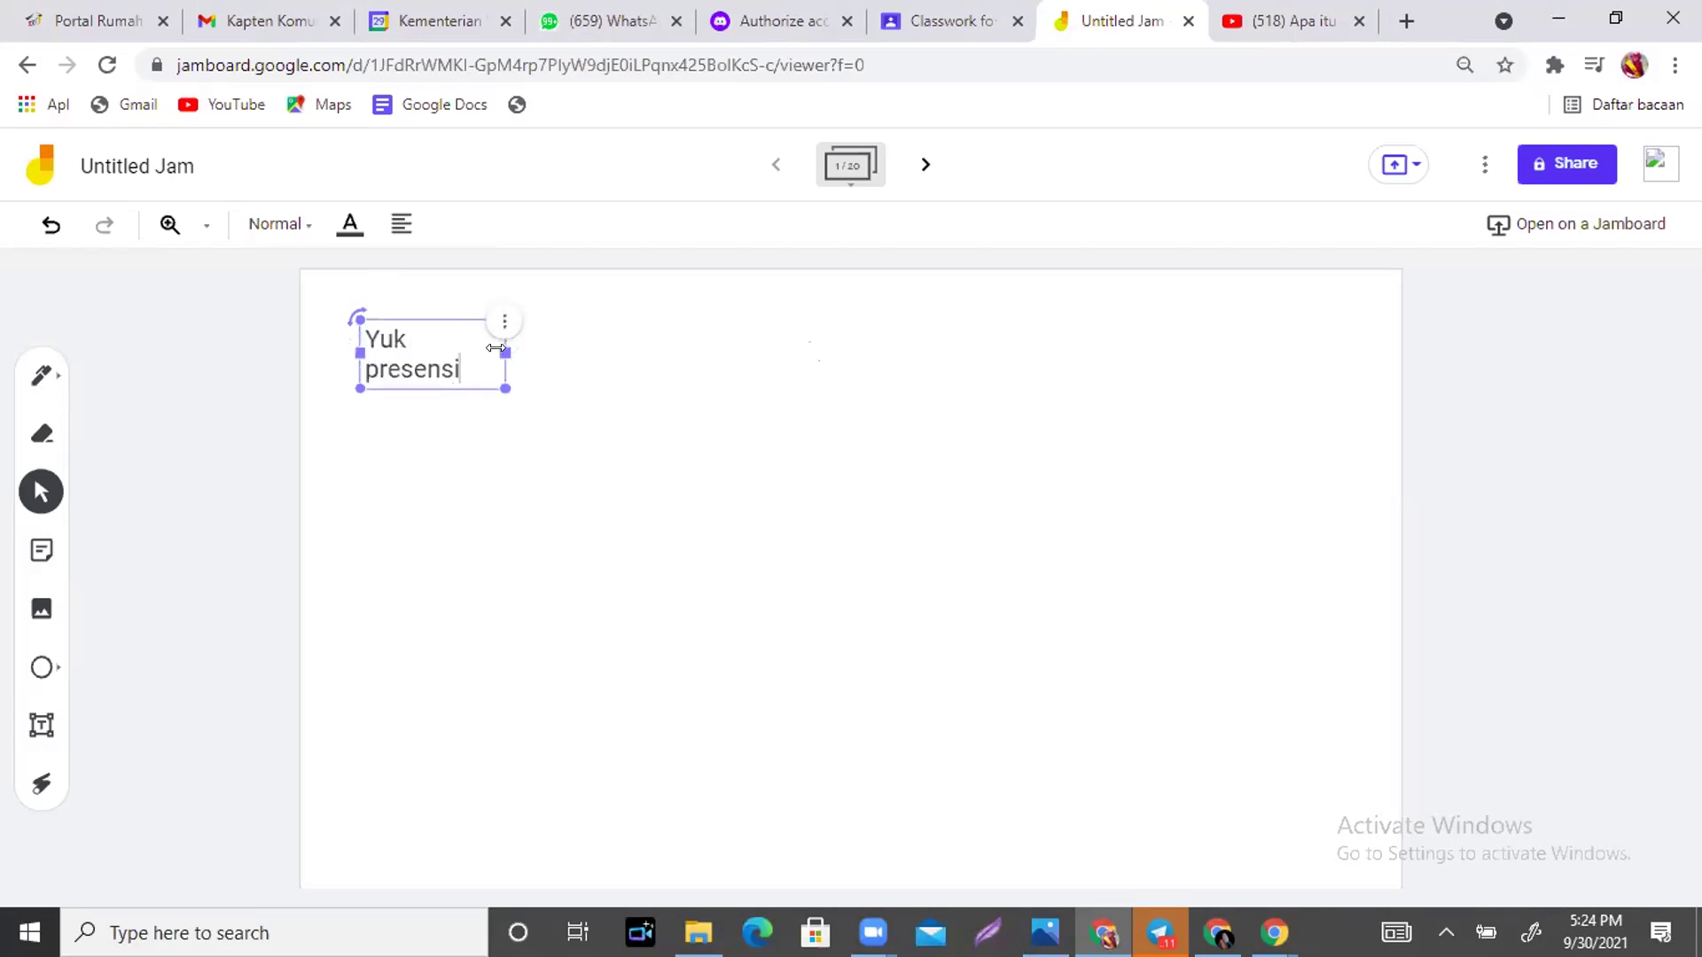
left_click_drag(494, 348, 722, 345)
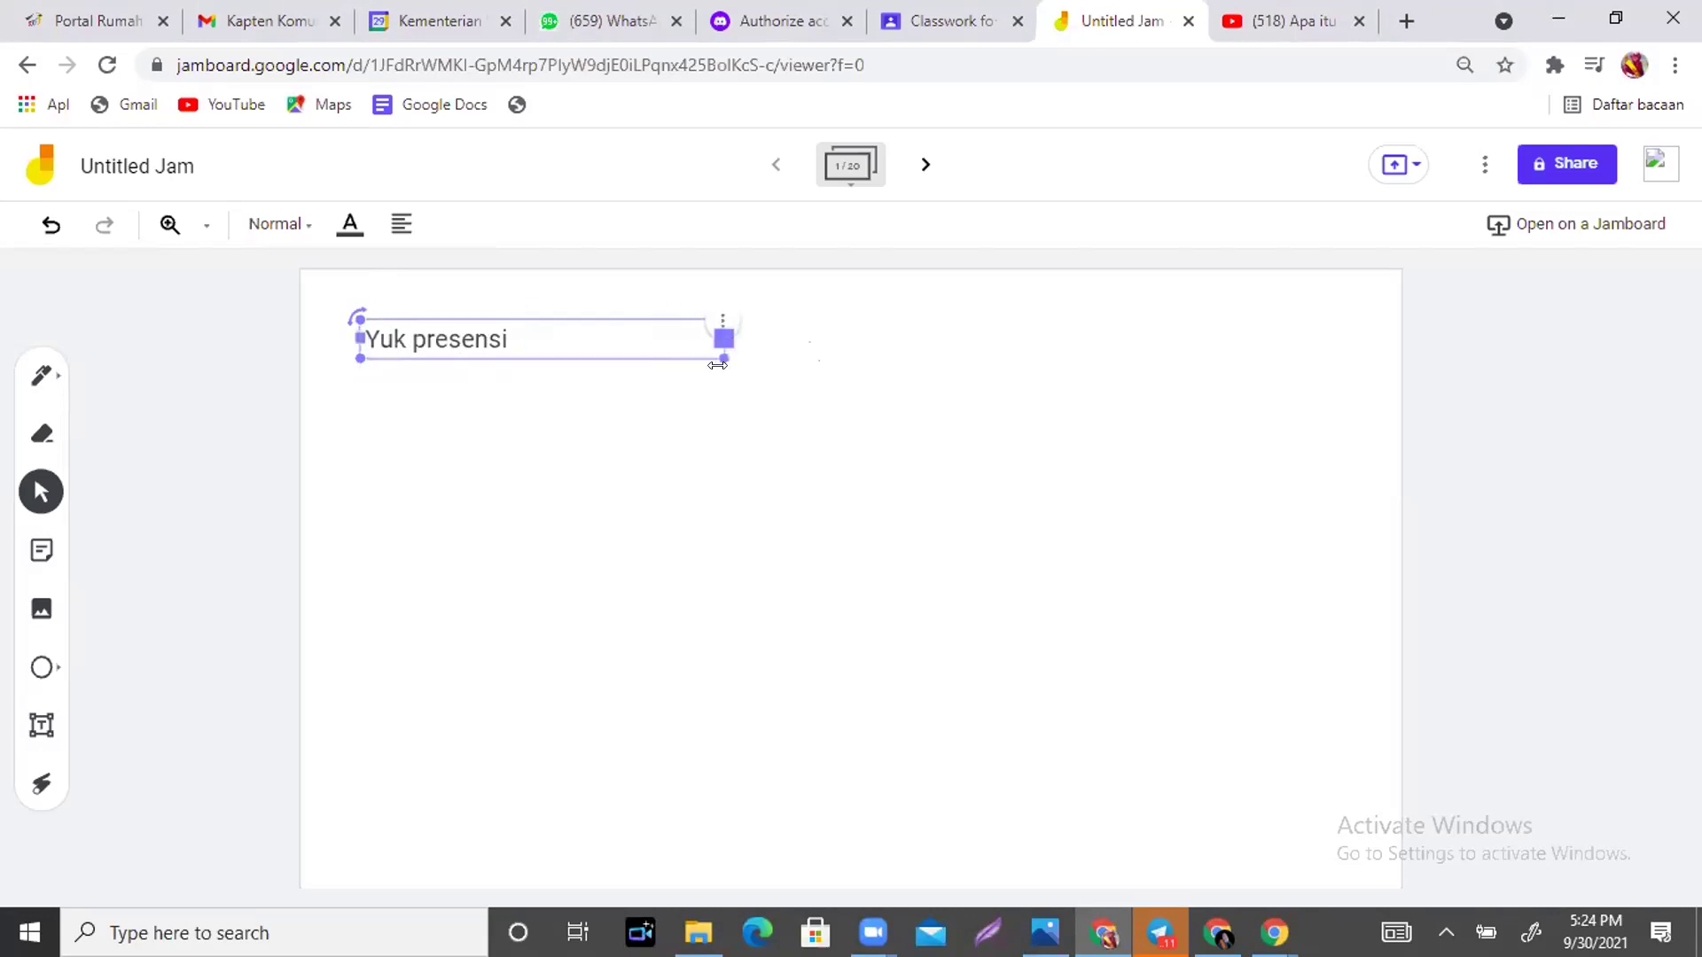
left_click(559, 416)
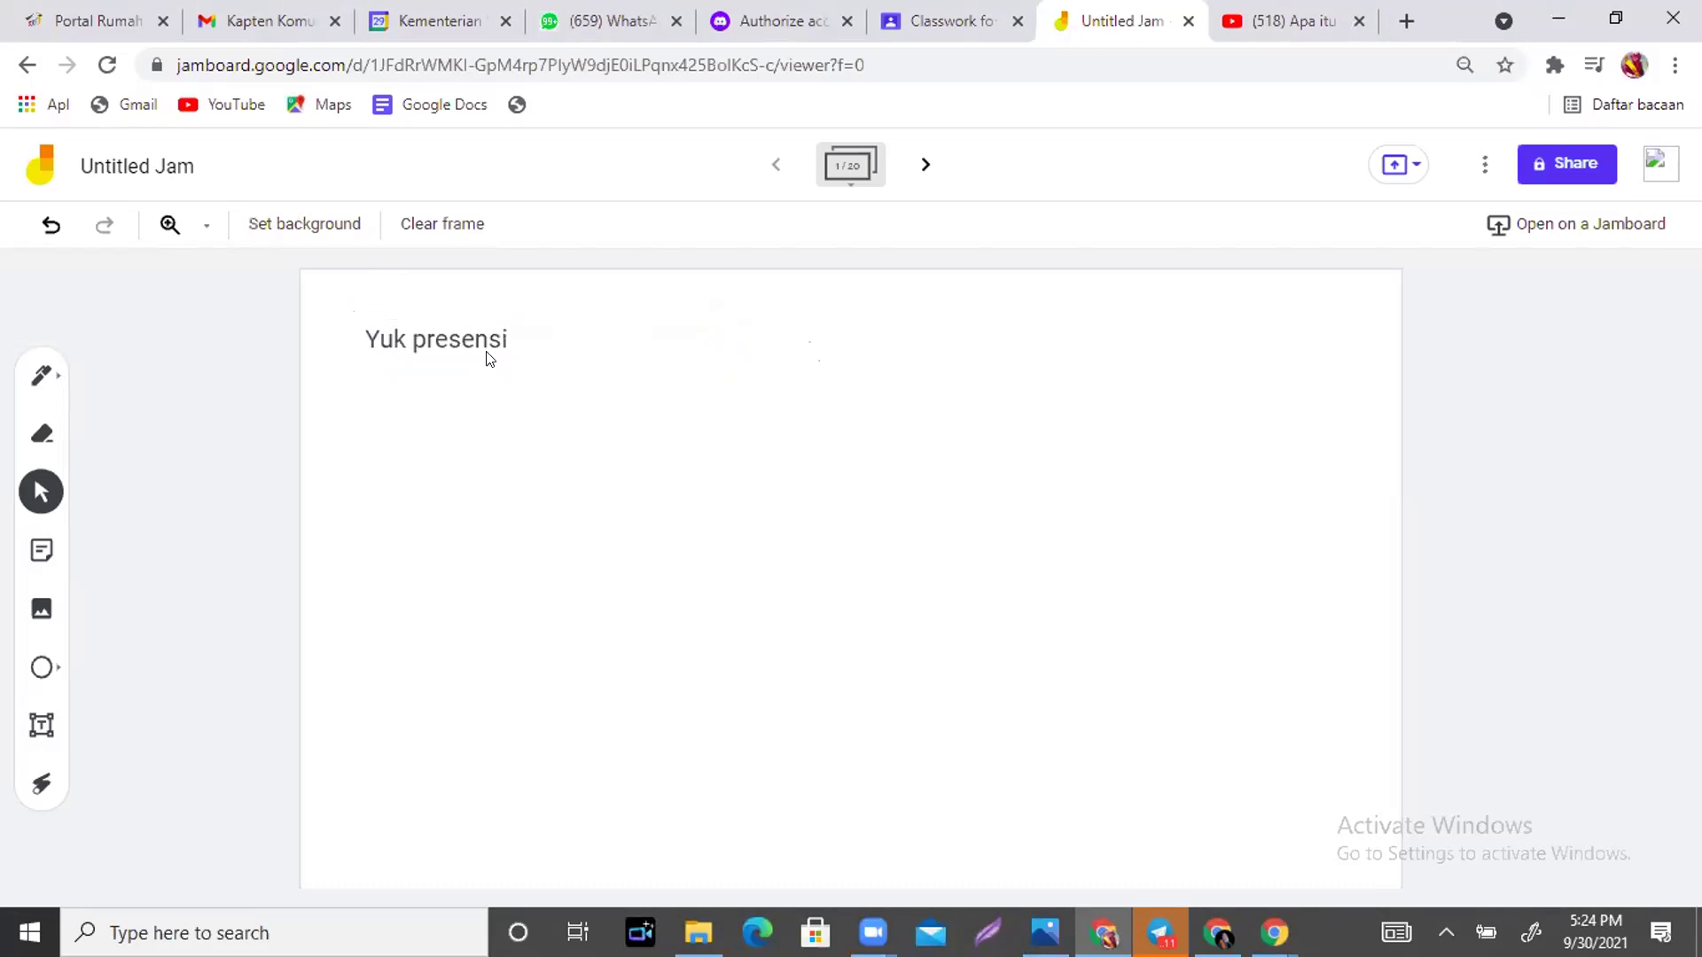
Capture a photo with the camera and insert it as an image into the frame.
left_click(42, 609)
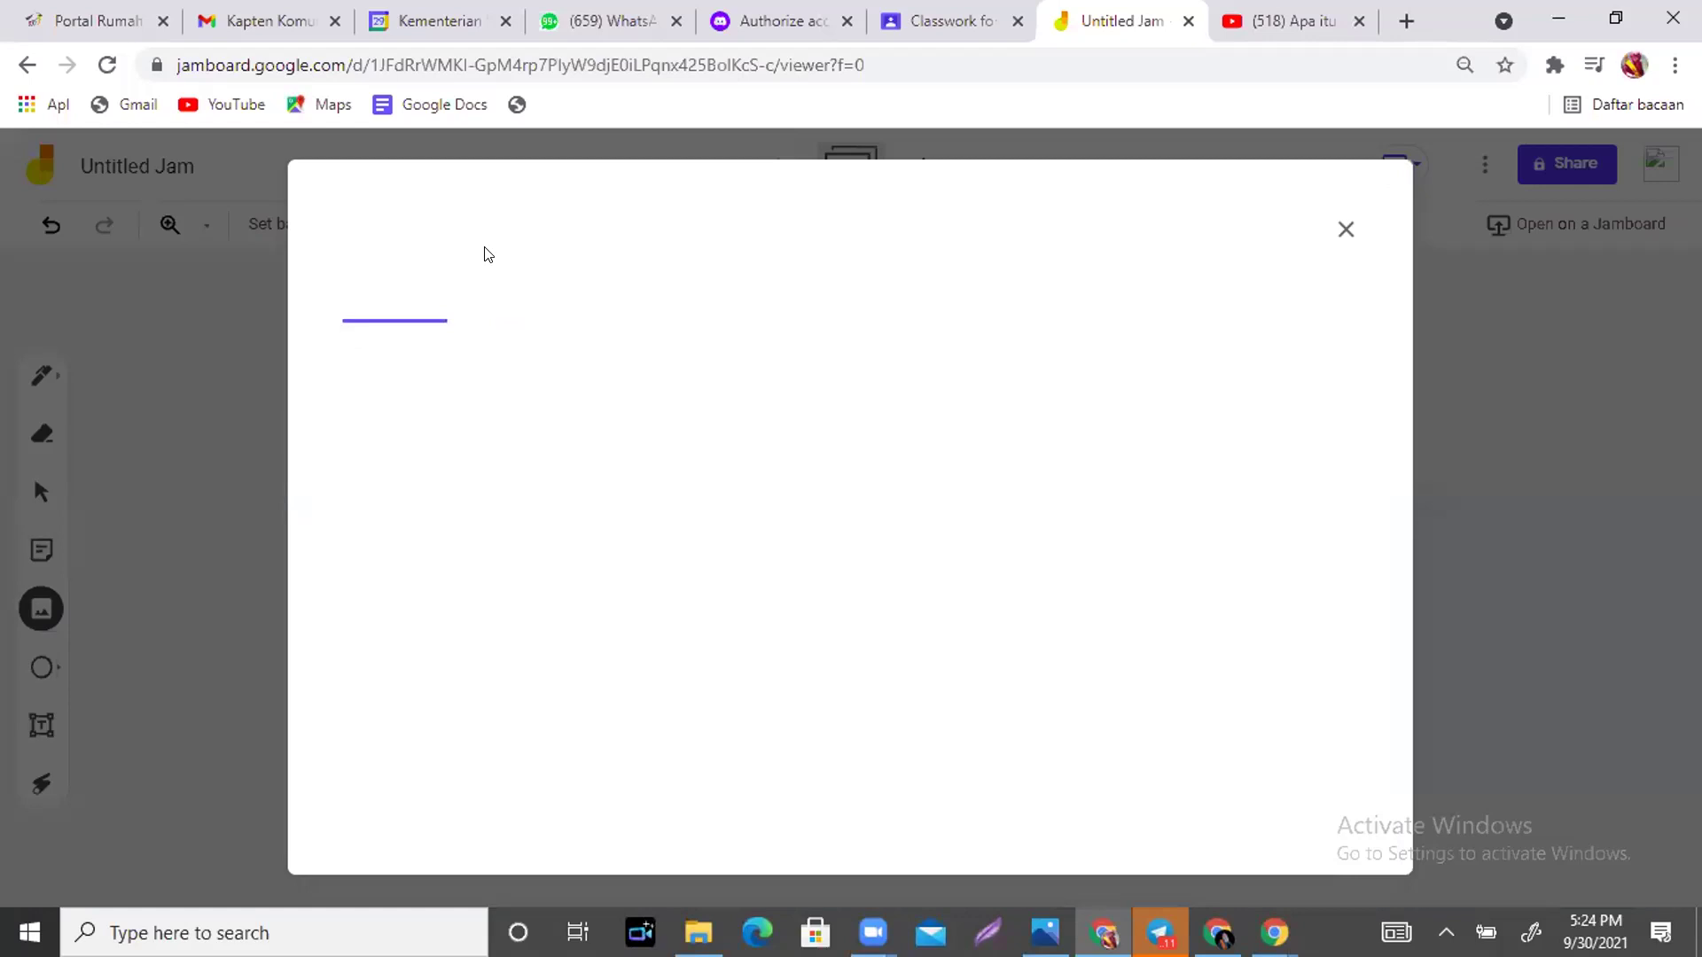
left_click(594, 294)
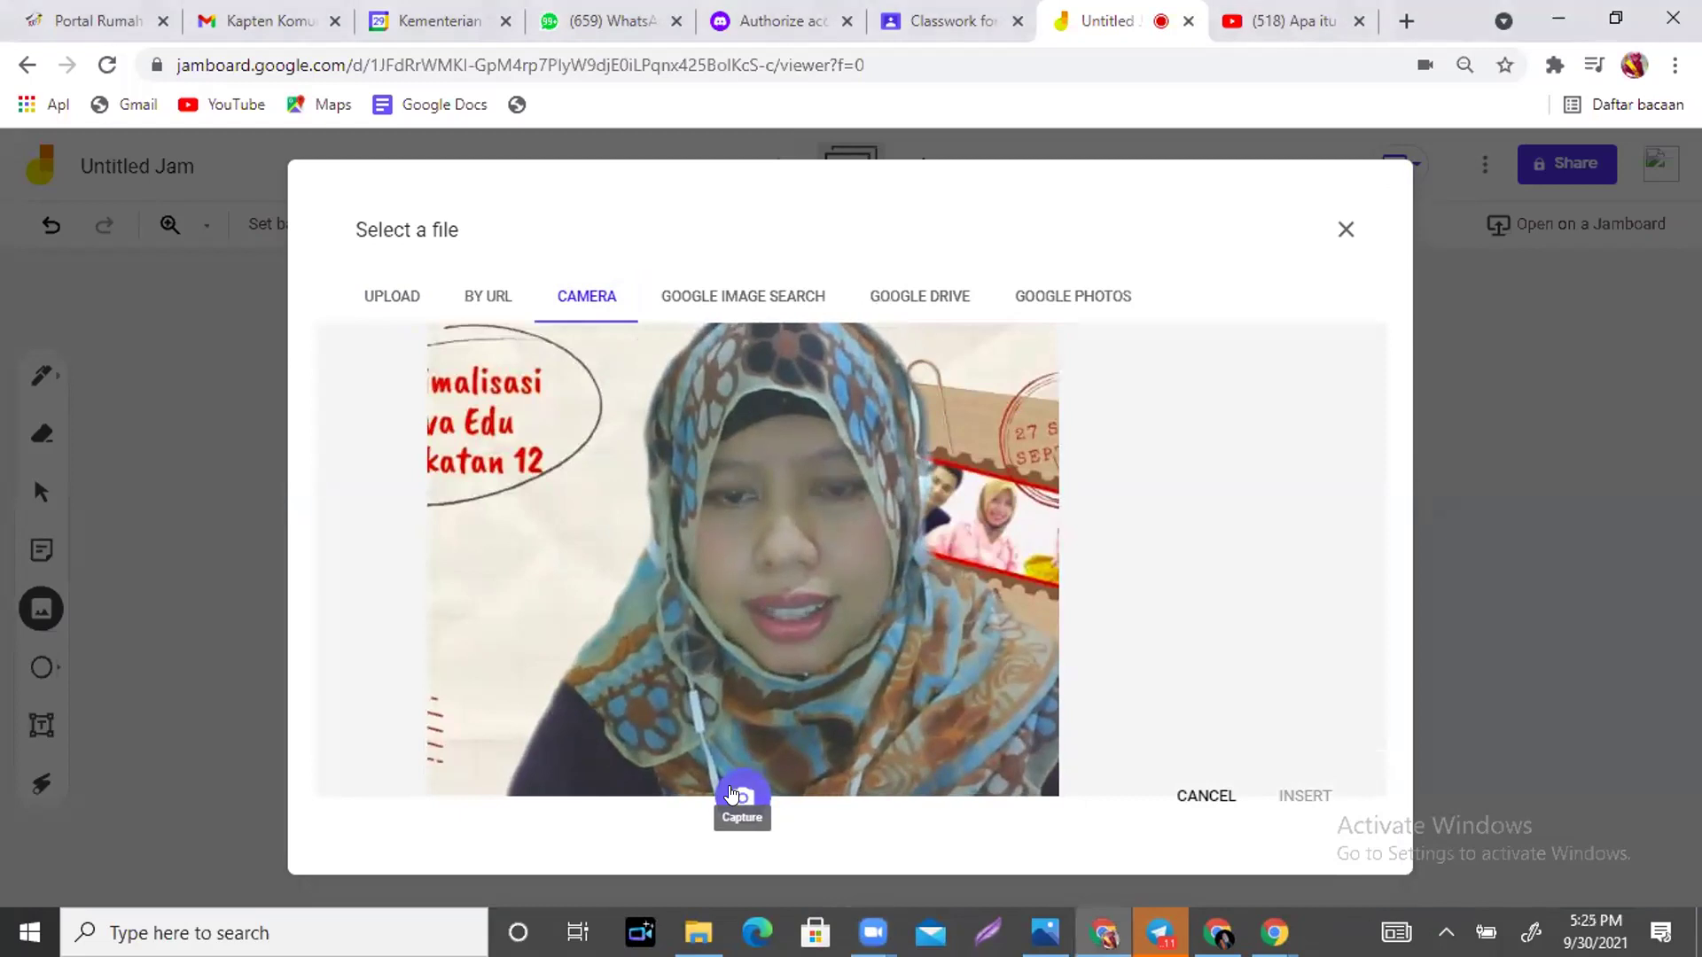
left_click(736, 795)
left_click(1292, 804)
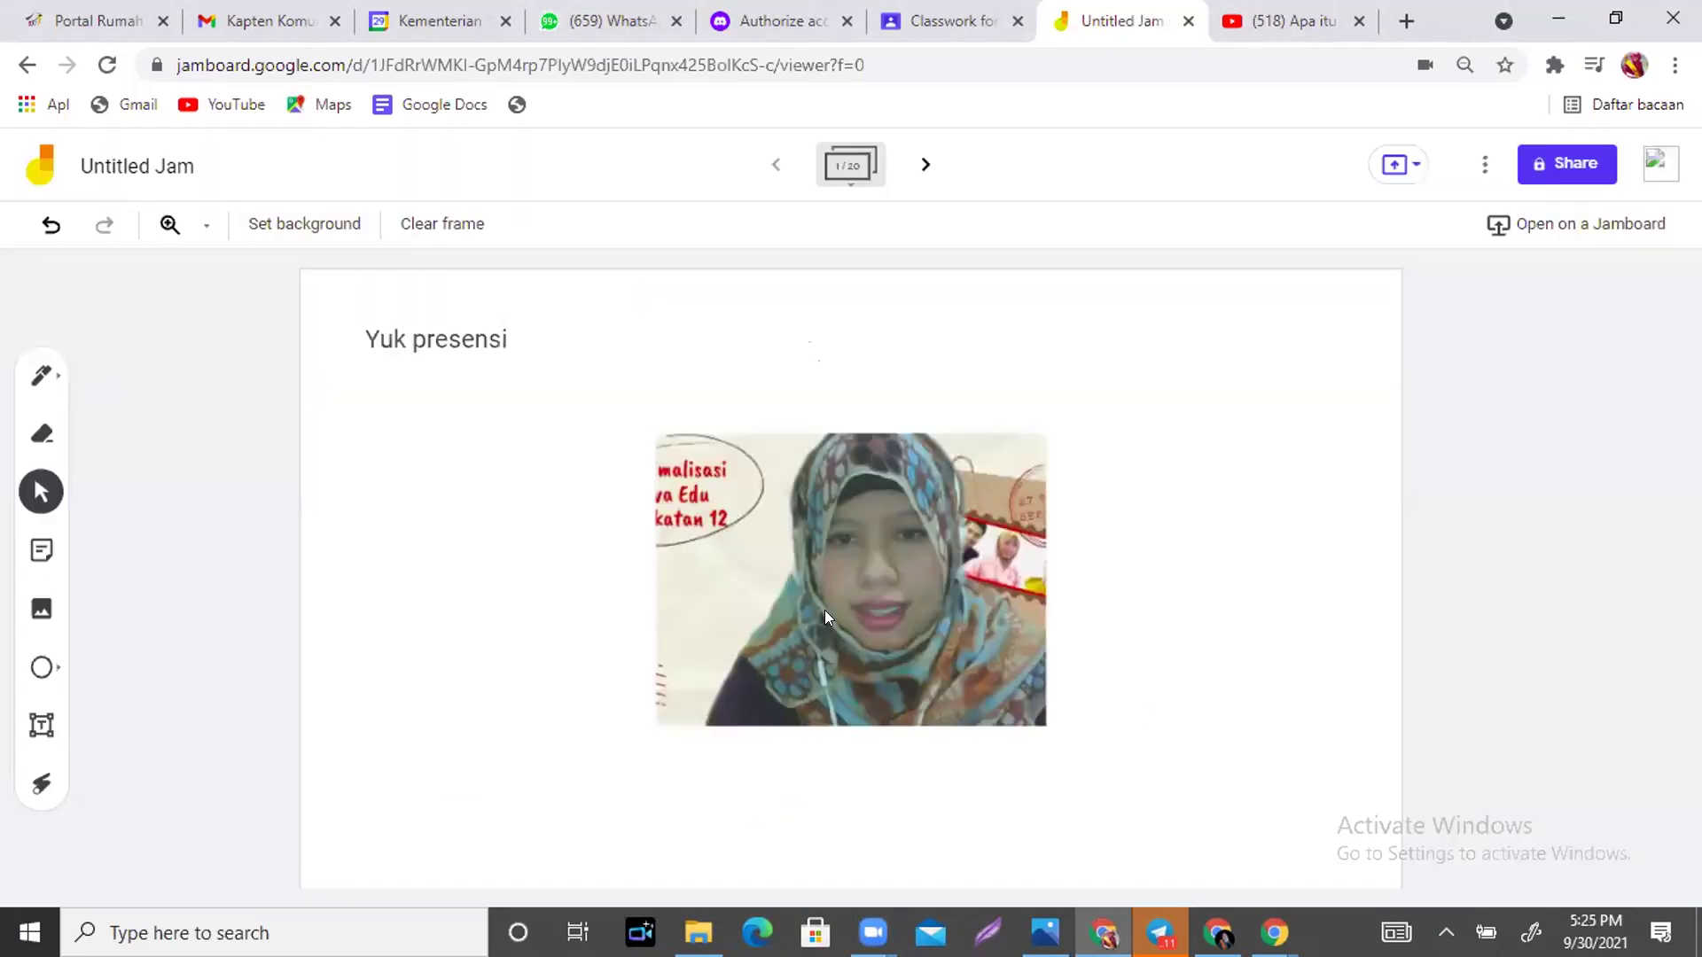
Shrink the inserted photo to less than half its size and place it directly beneath the "Yuk presensi" text.
left_click_drag(904, 624, 607, 574)
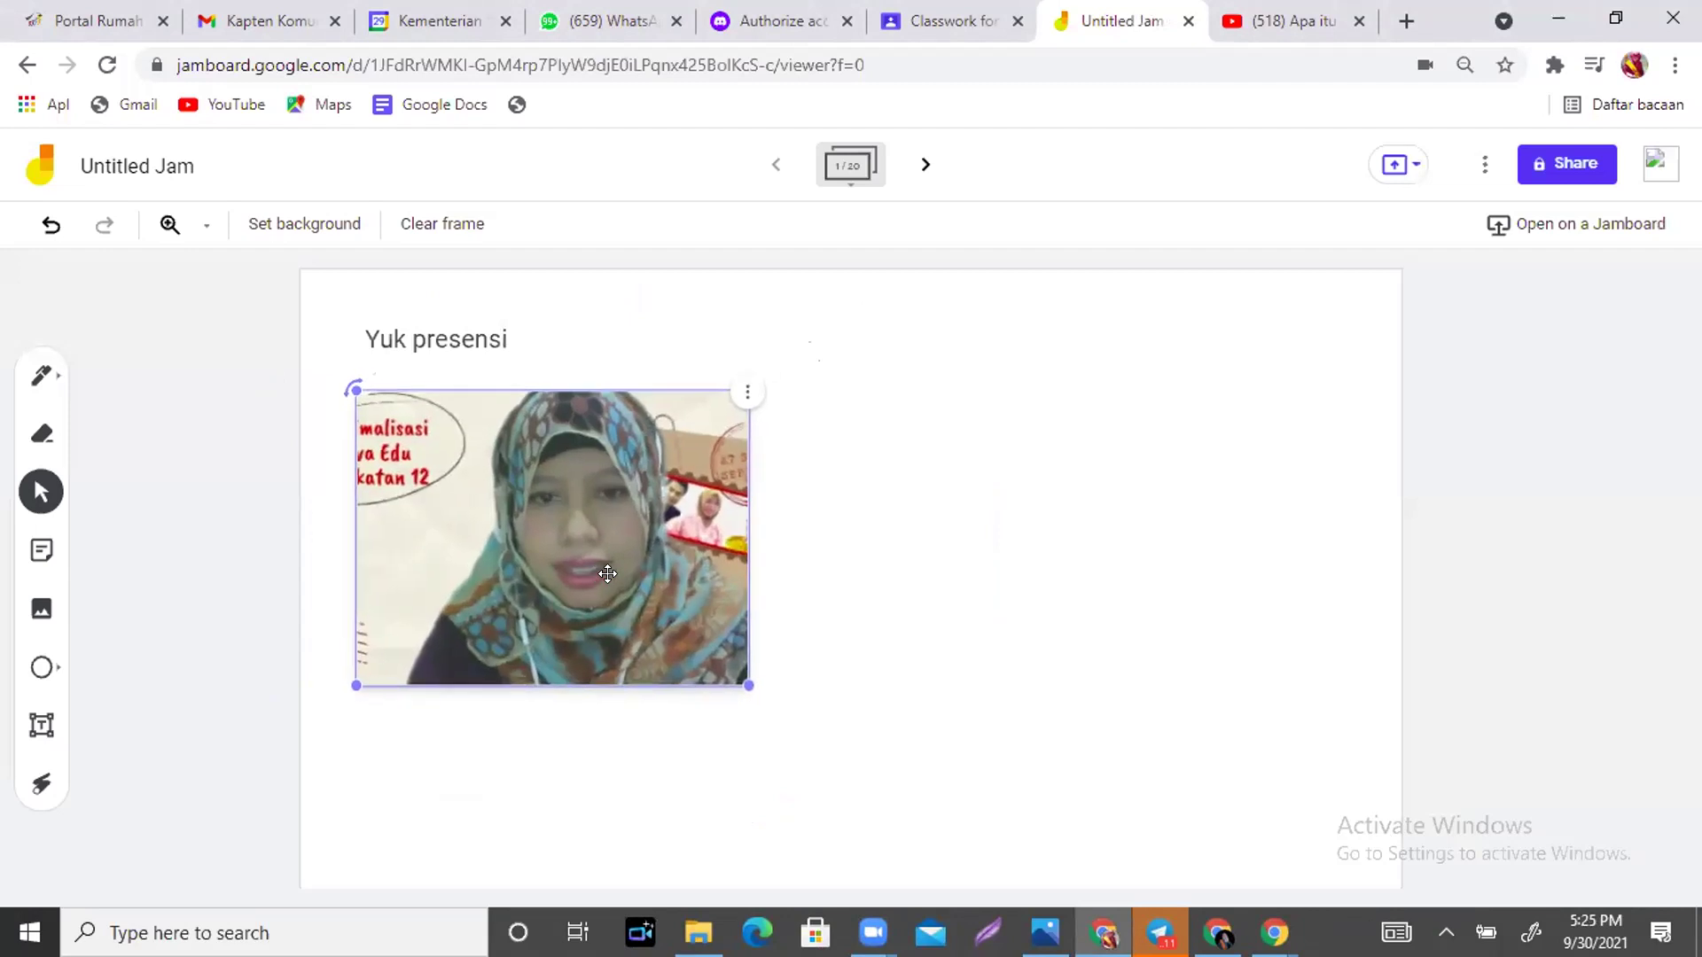
left_click_drag(749, 685, 514, 534)
left_click_drag(408, 458, 414, 453)
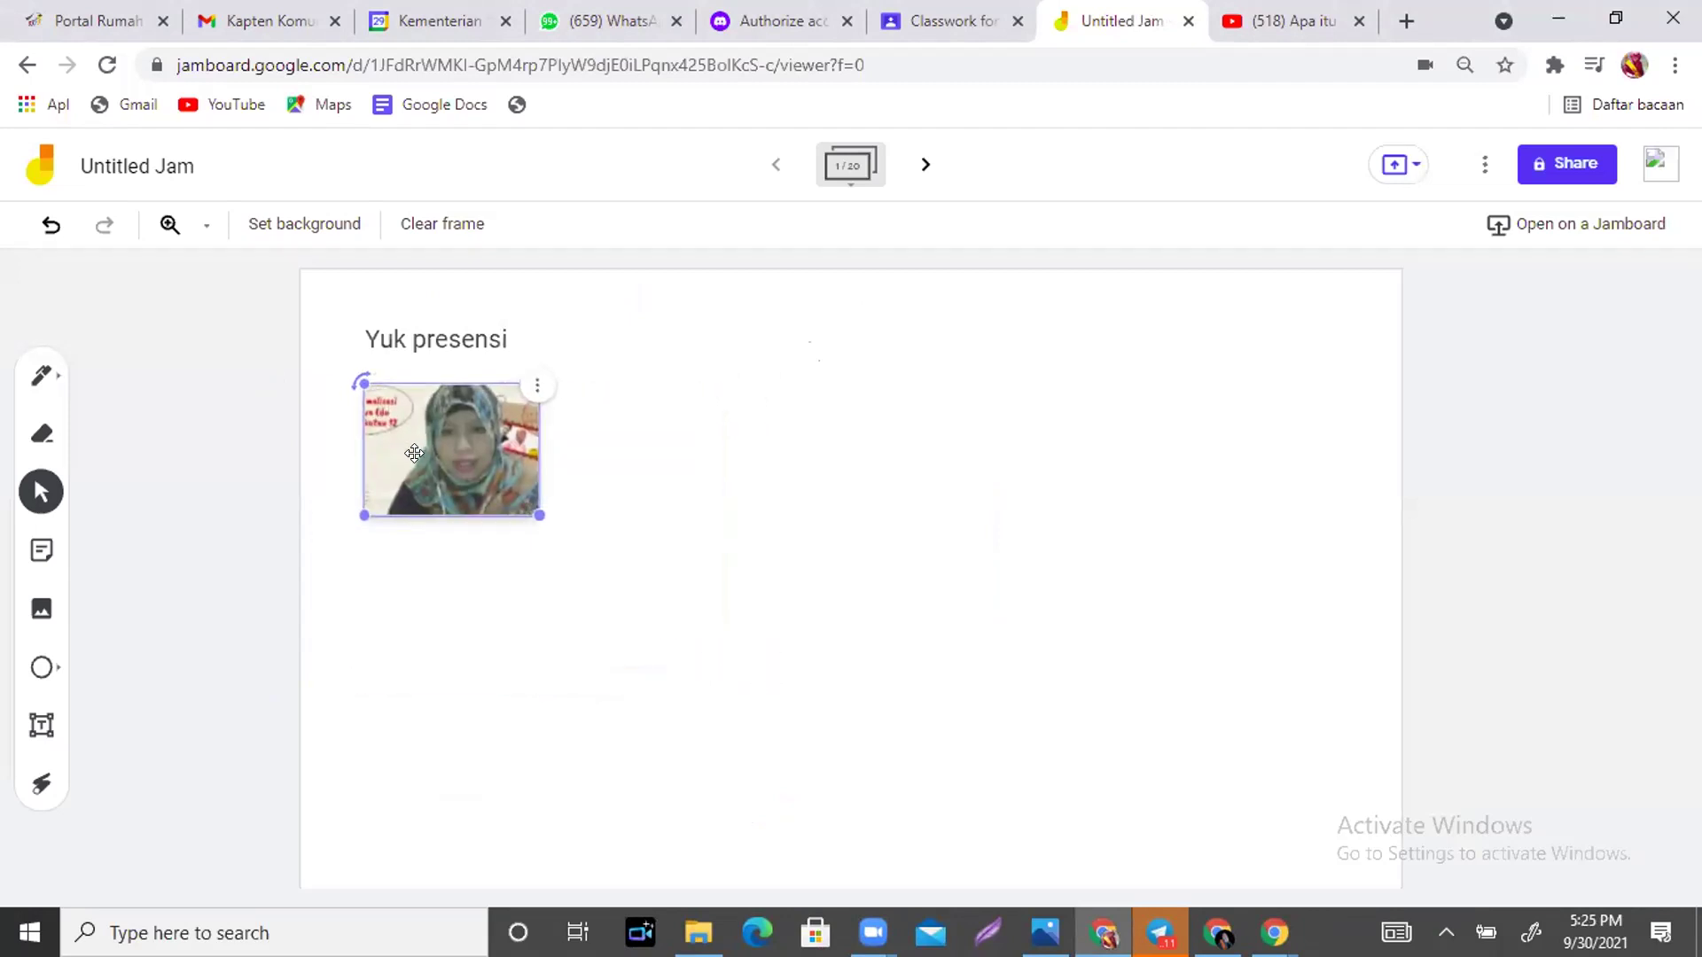
left_click(781, 537)
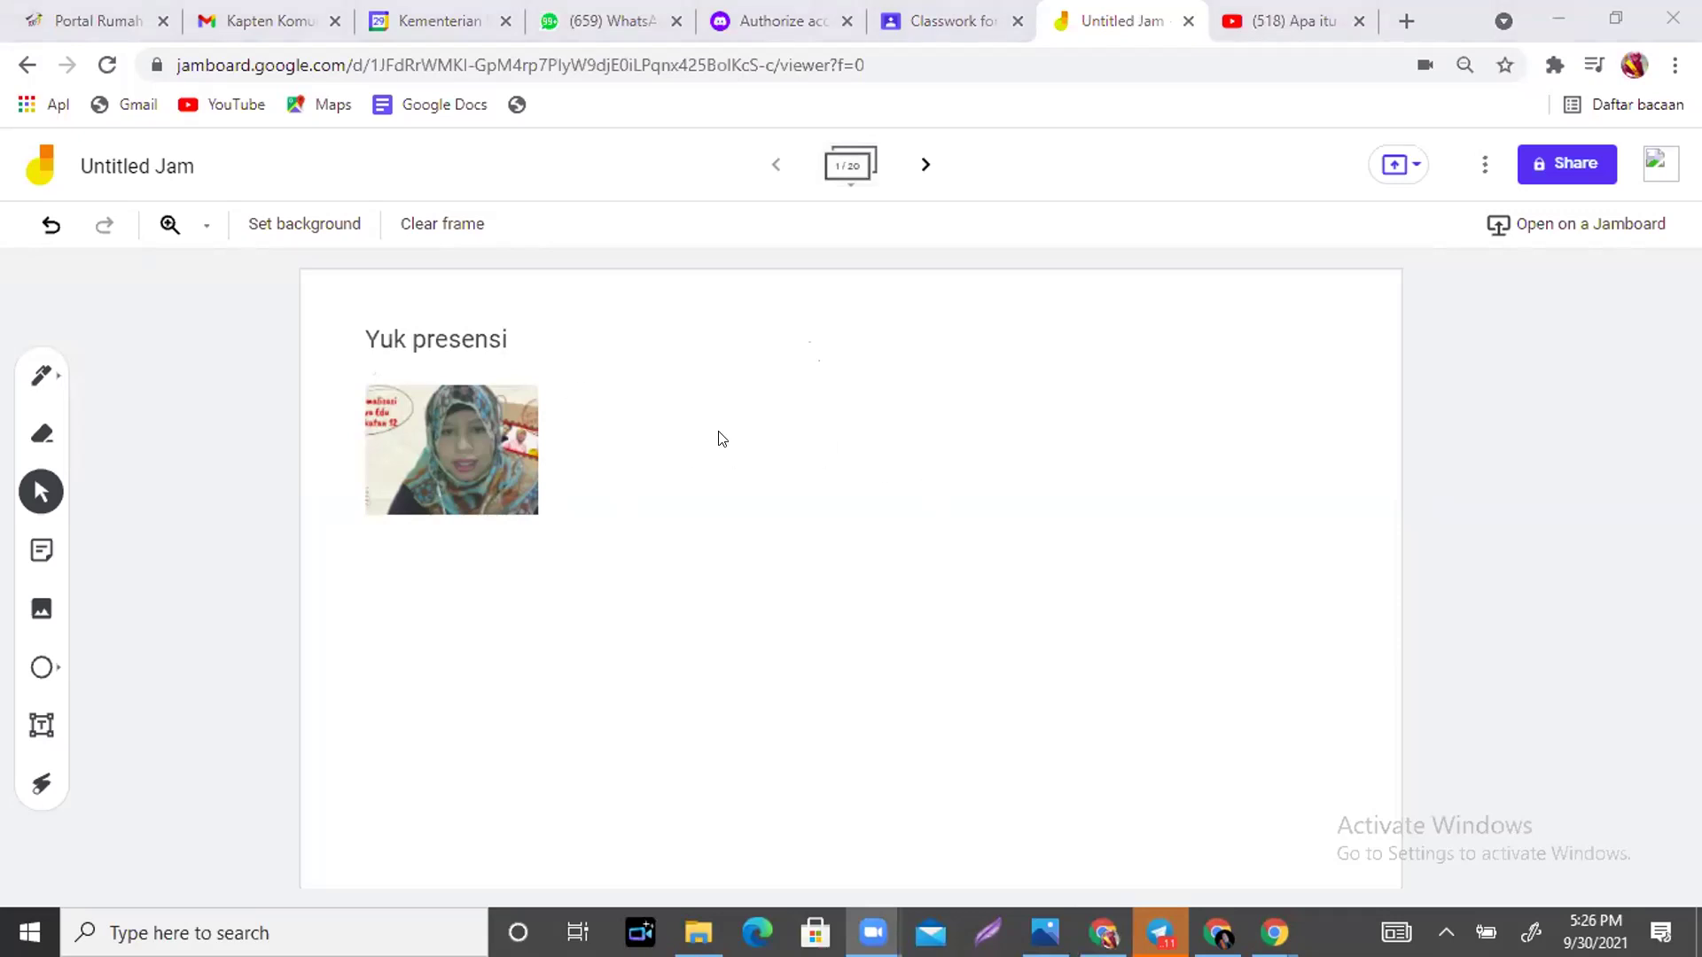
left_click(454, 346)
left_click(626, 410)
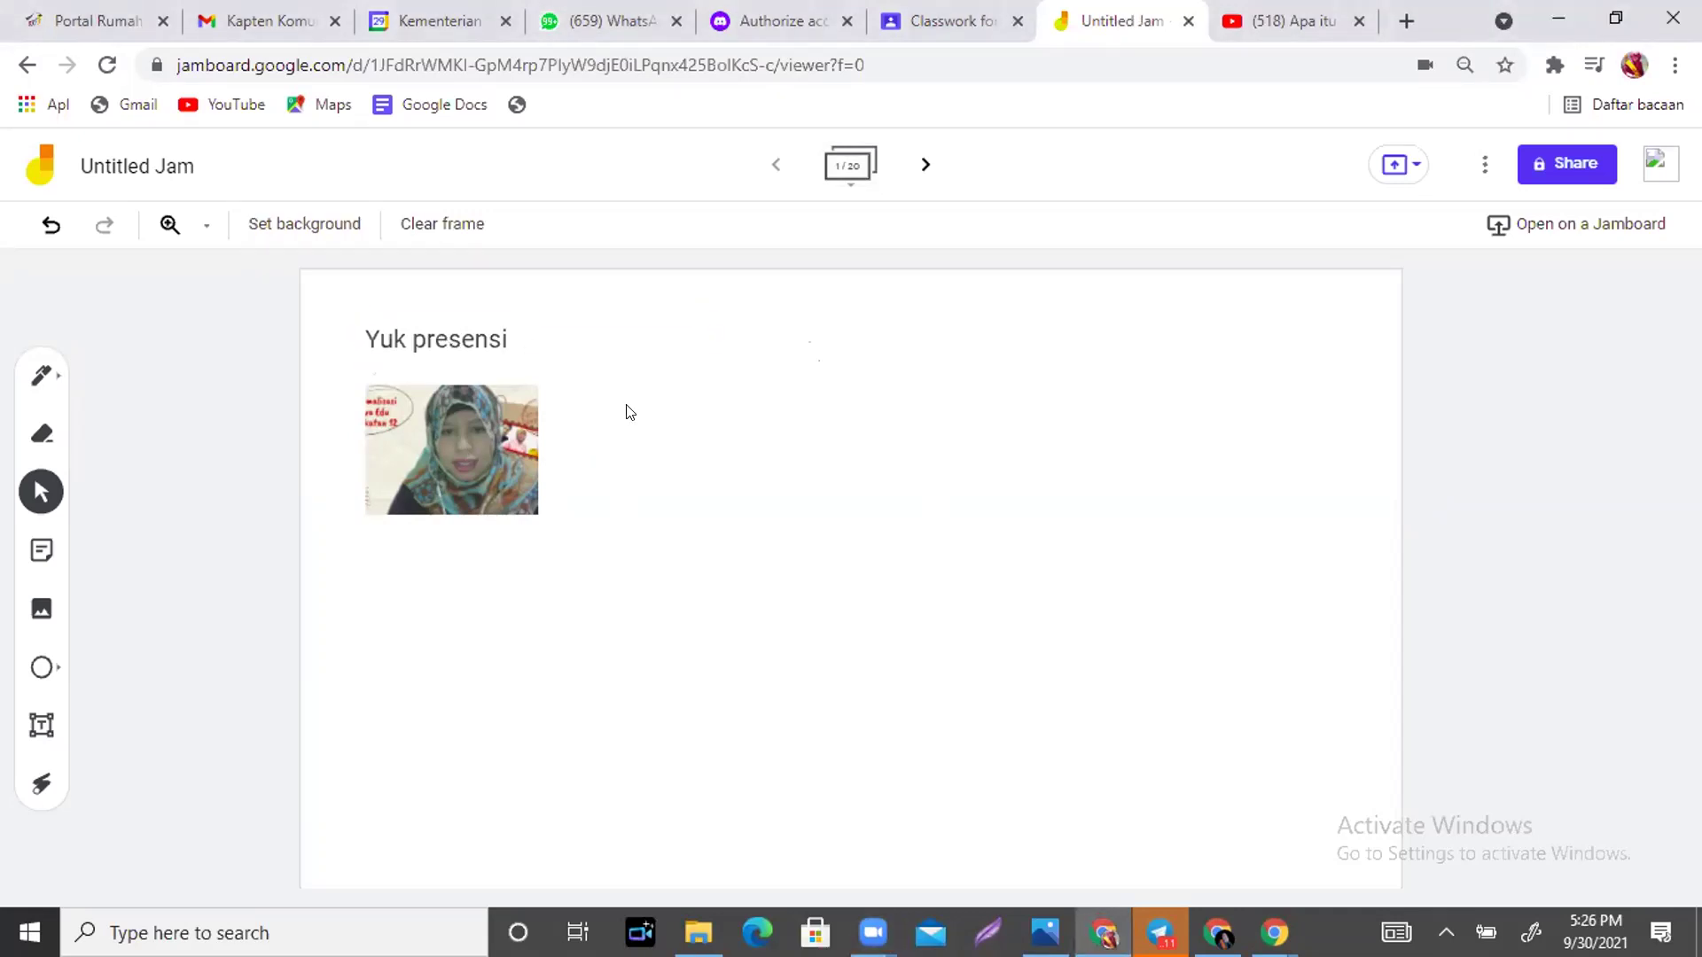
Replace the "Yuk presensi" text above the photo with "Tampilan hari ini".
double_click(508, 343)
left_click_drag(507, 344, 369, 347)
type("Ta")
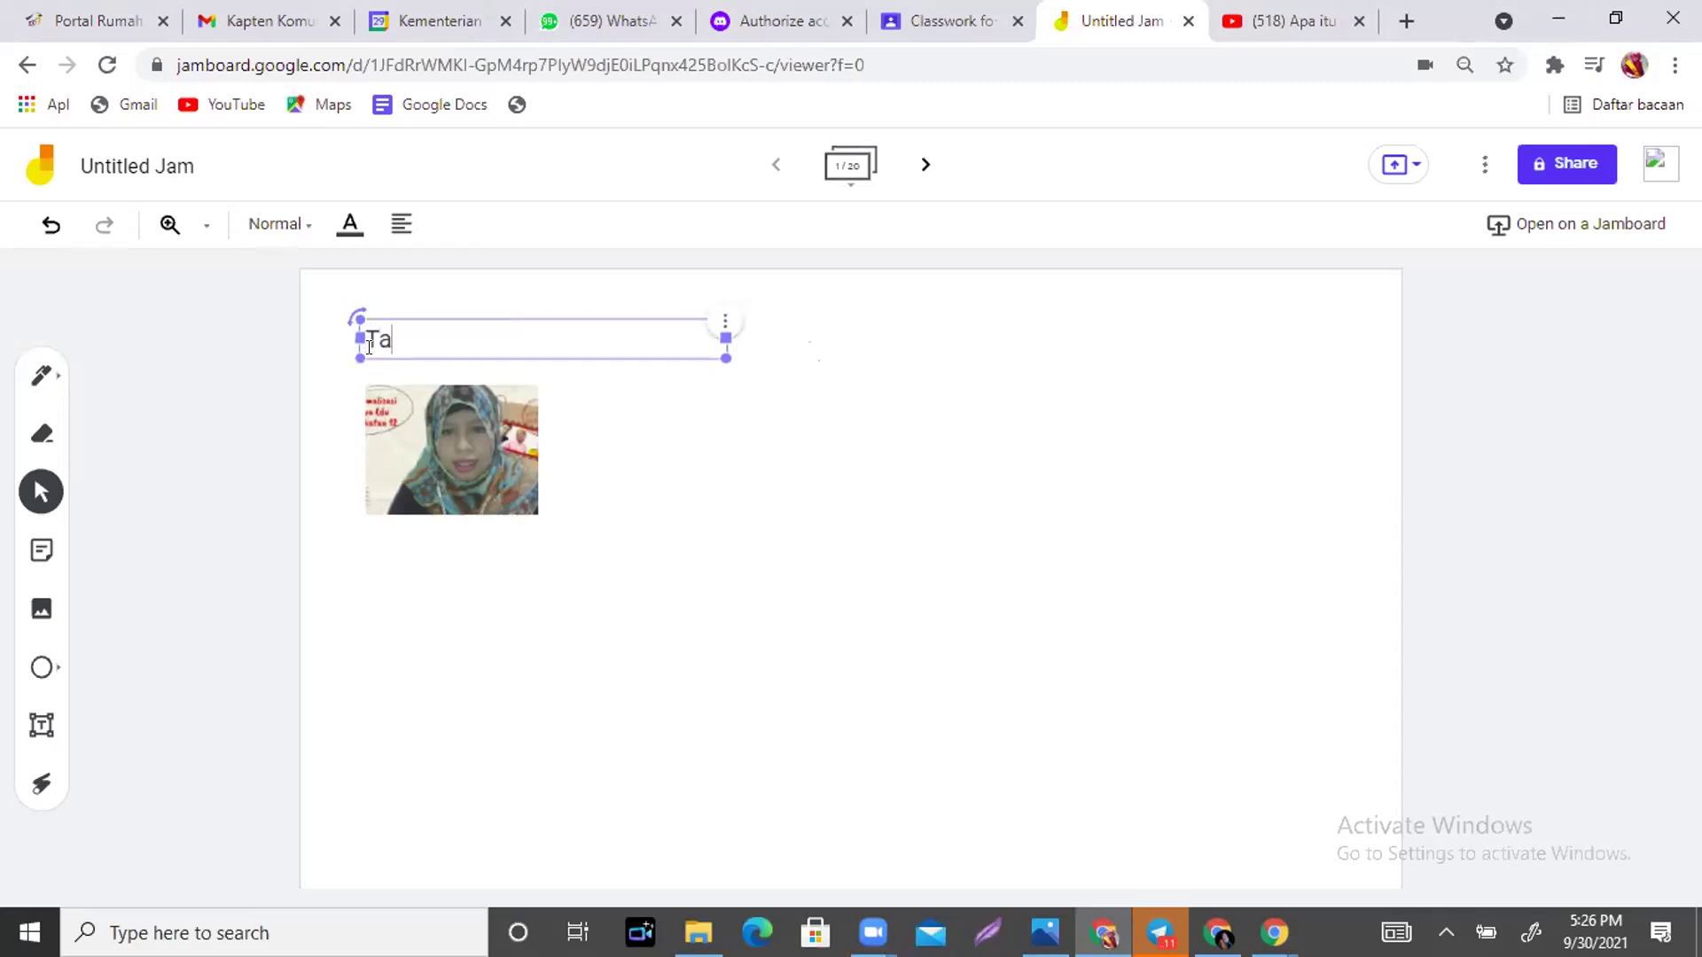
type("mpilan hari ini")
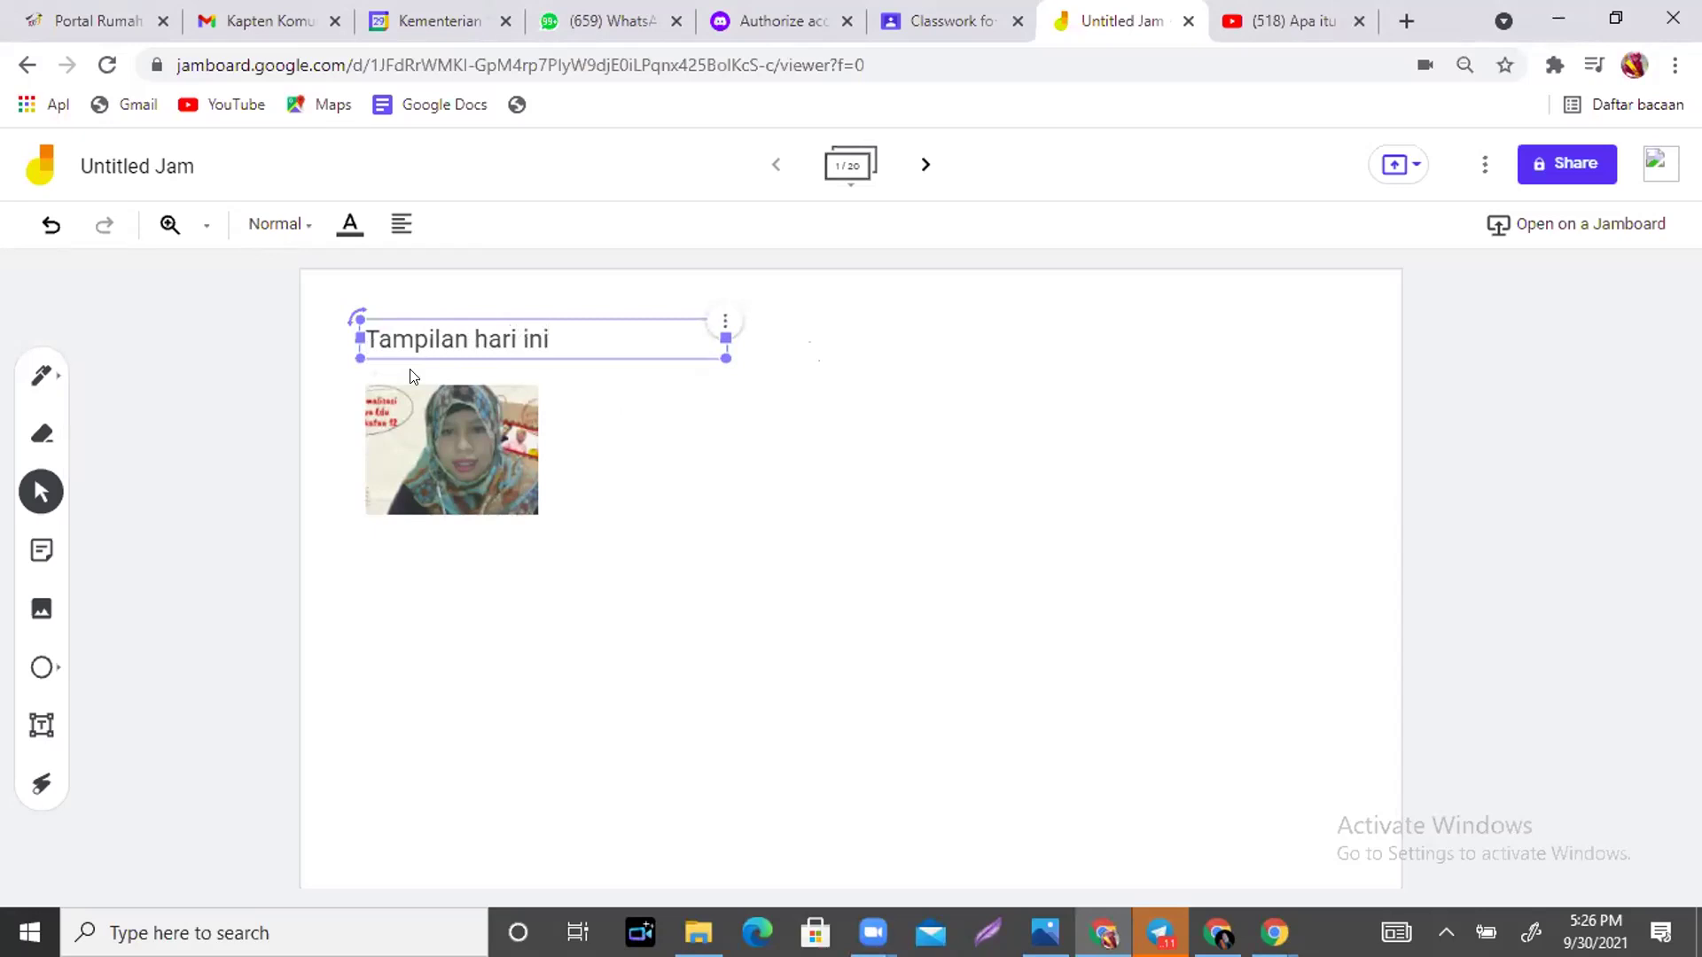
left_click(690, 477)
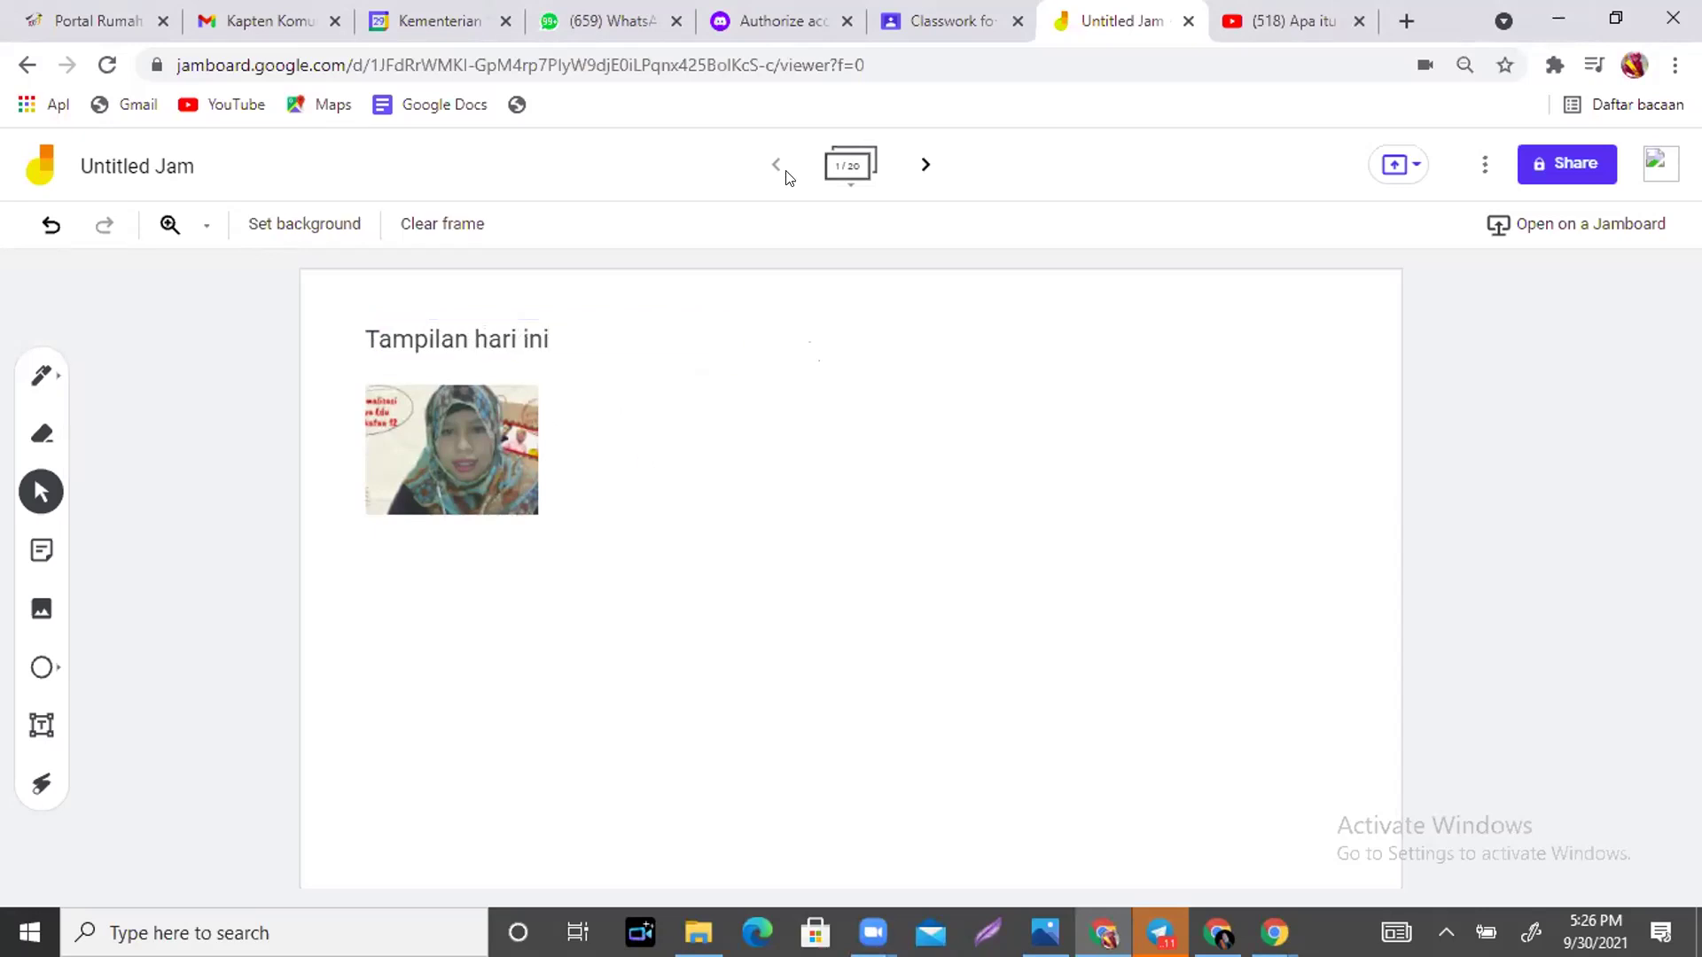
Share the jam so that anyone with the link can edit it, and copy the link.
left_click(1567, 164)
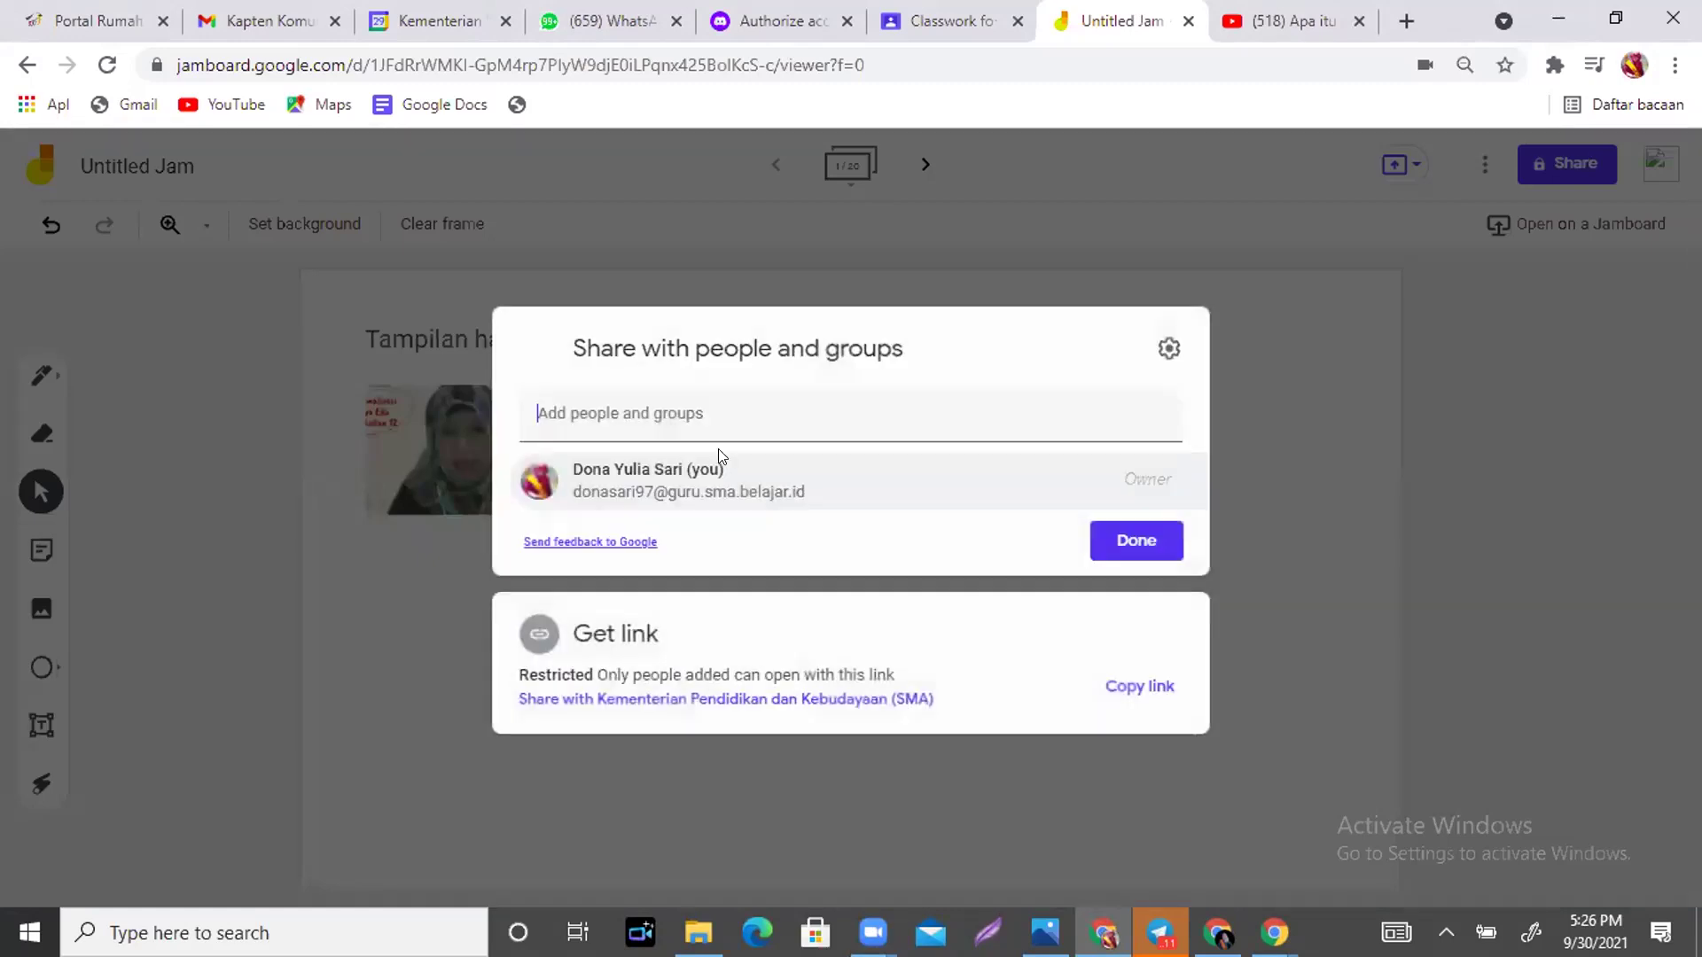
left_click(784, 702)
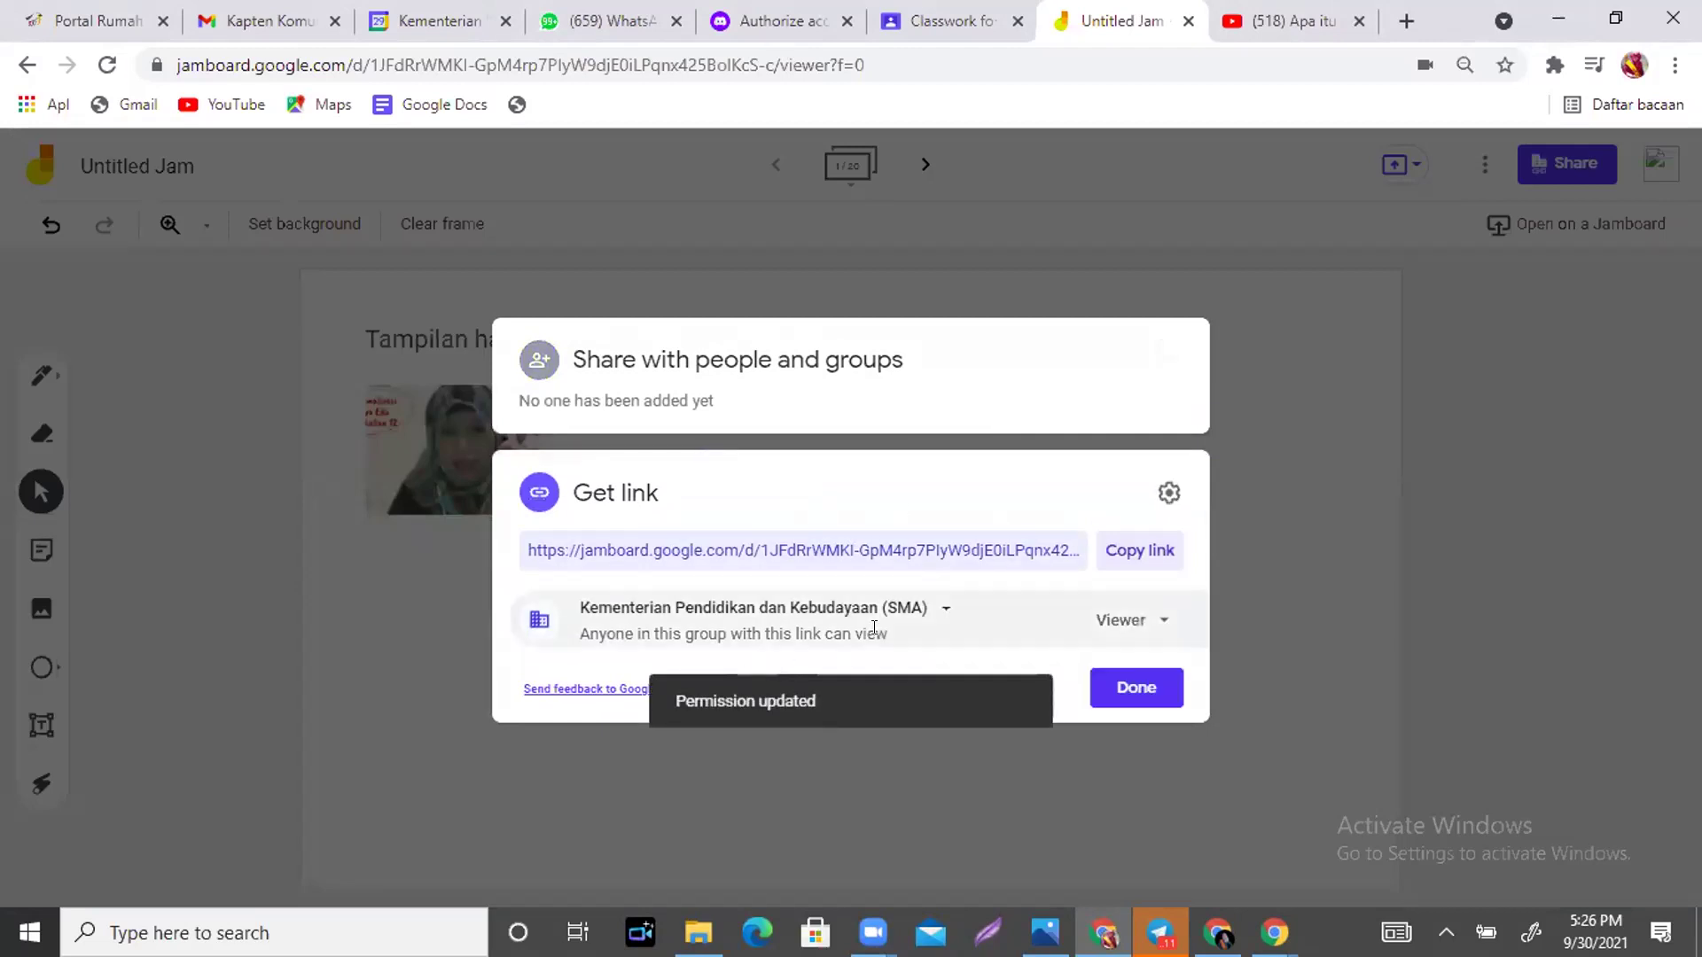
left_click(940, 608)
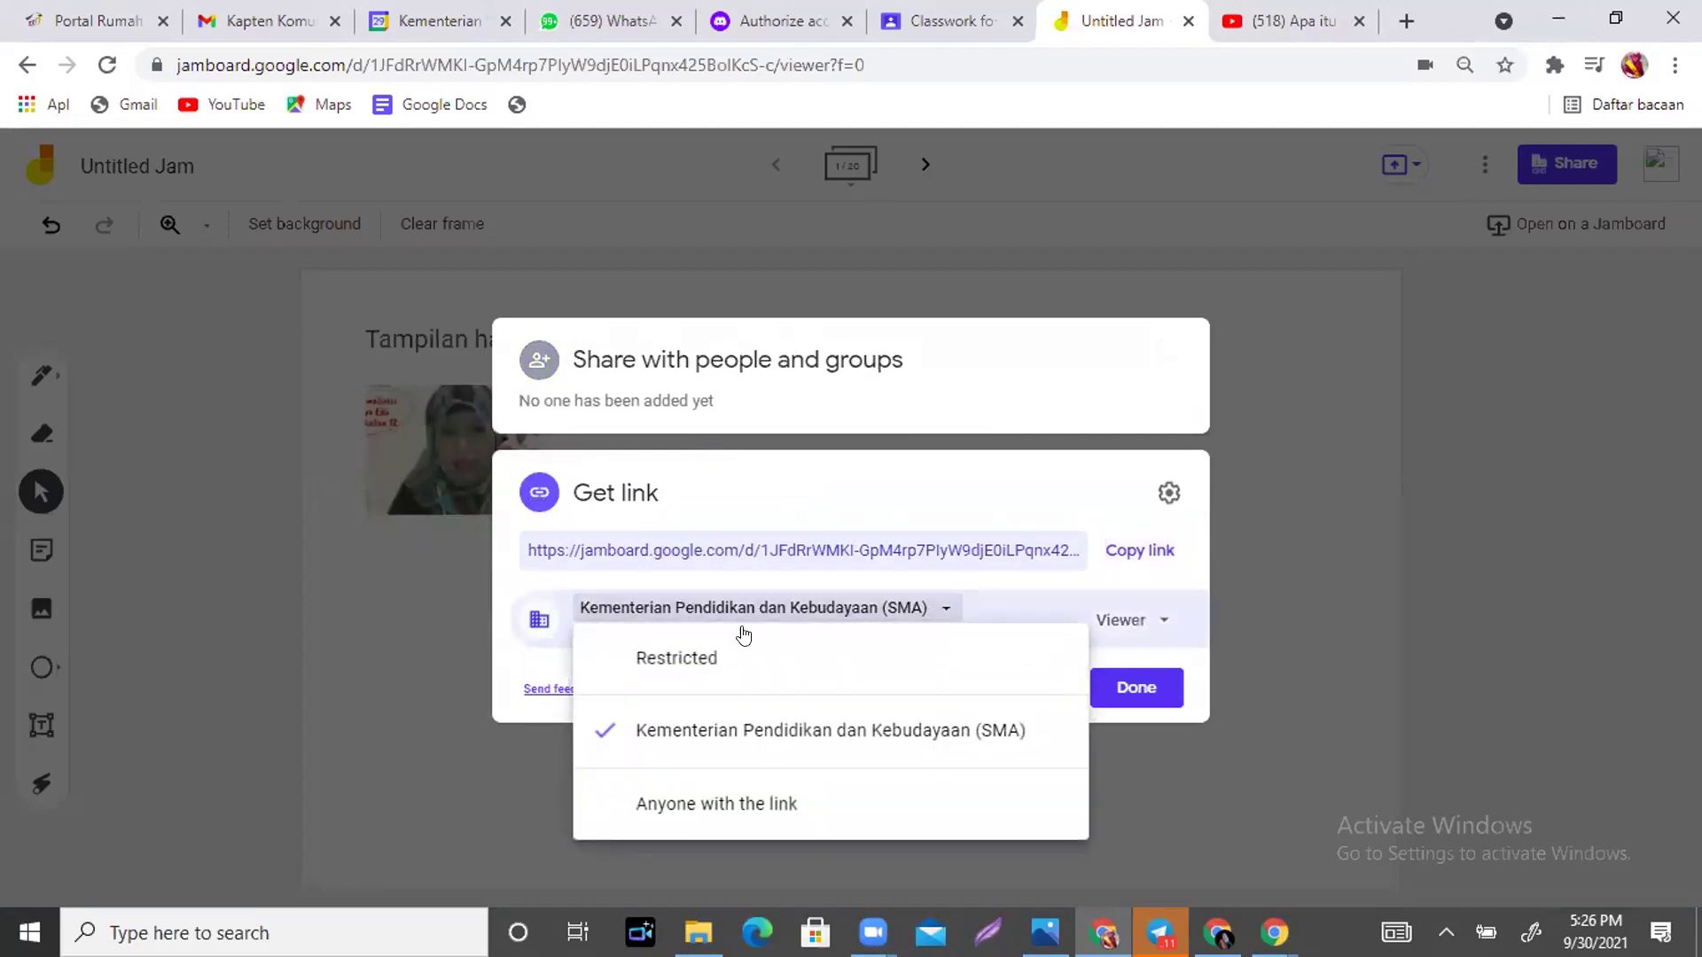
left_click(703, 801)
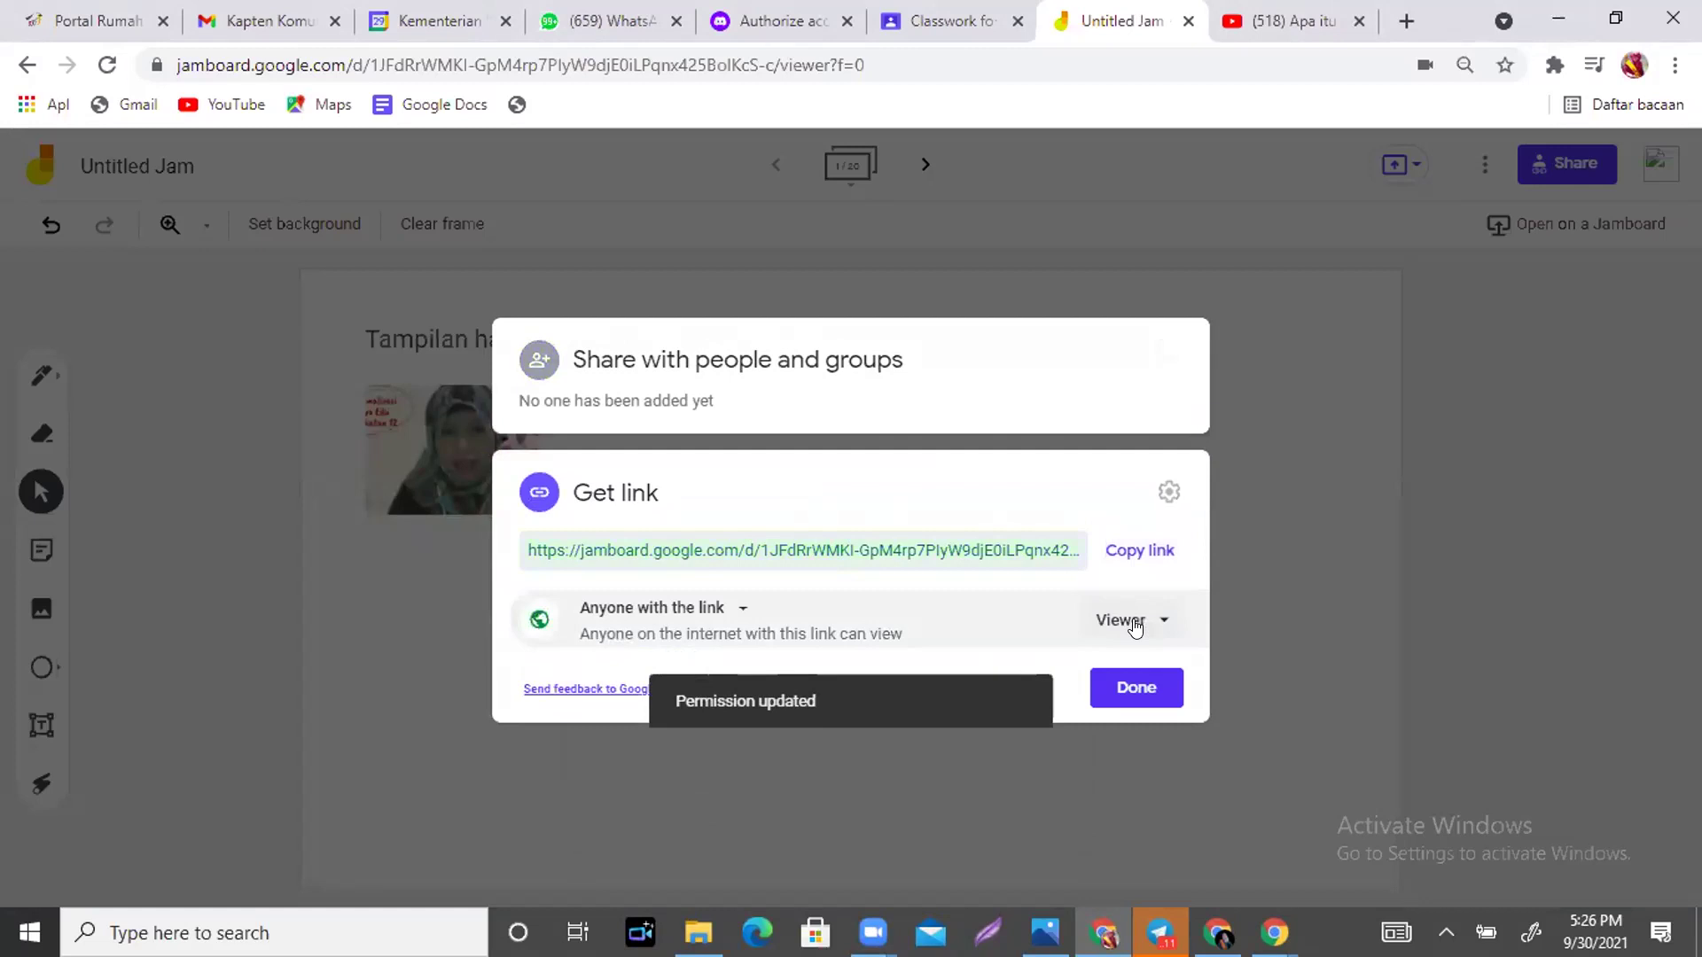
left_click(1129, 618)
left_click(1161, 725)
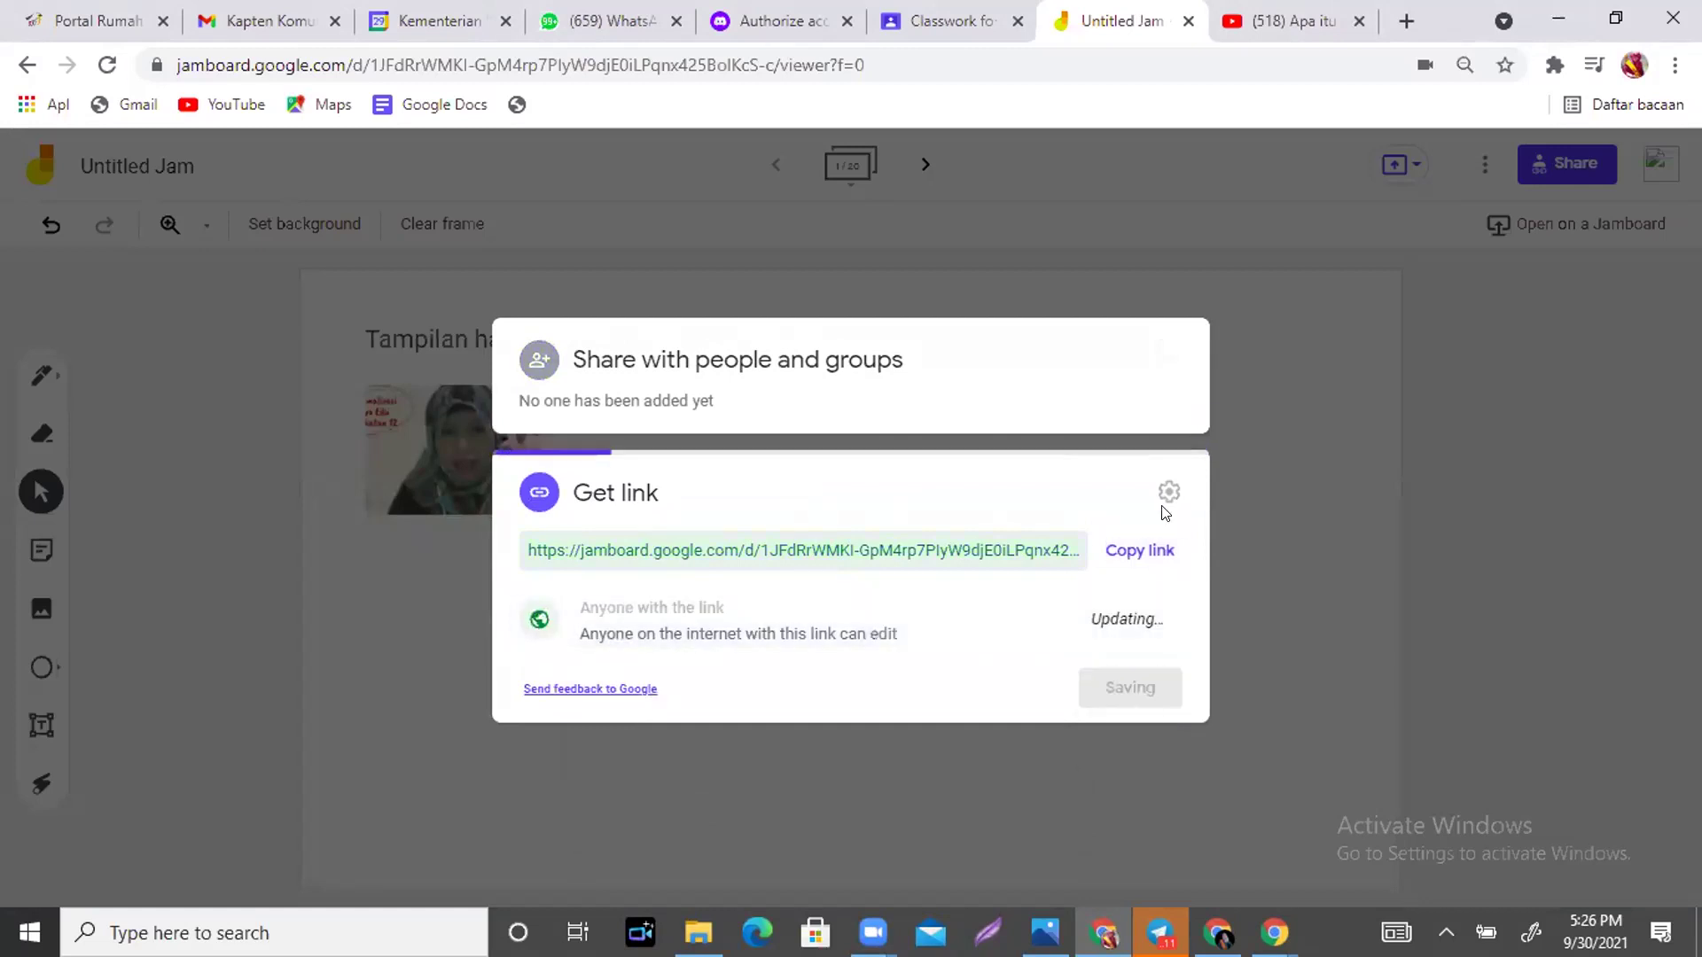
left_click(1143, 557)
left_click(1135, 687)
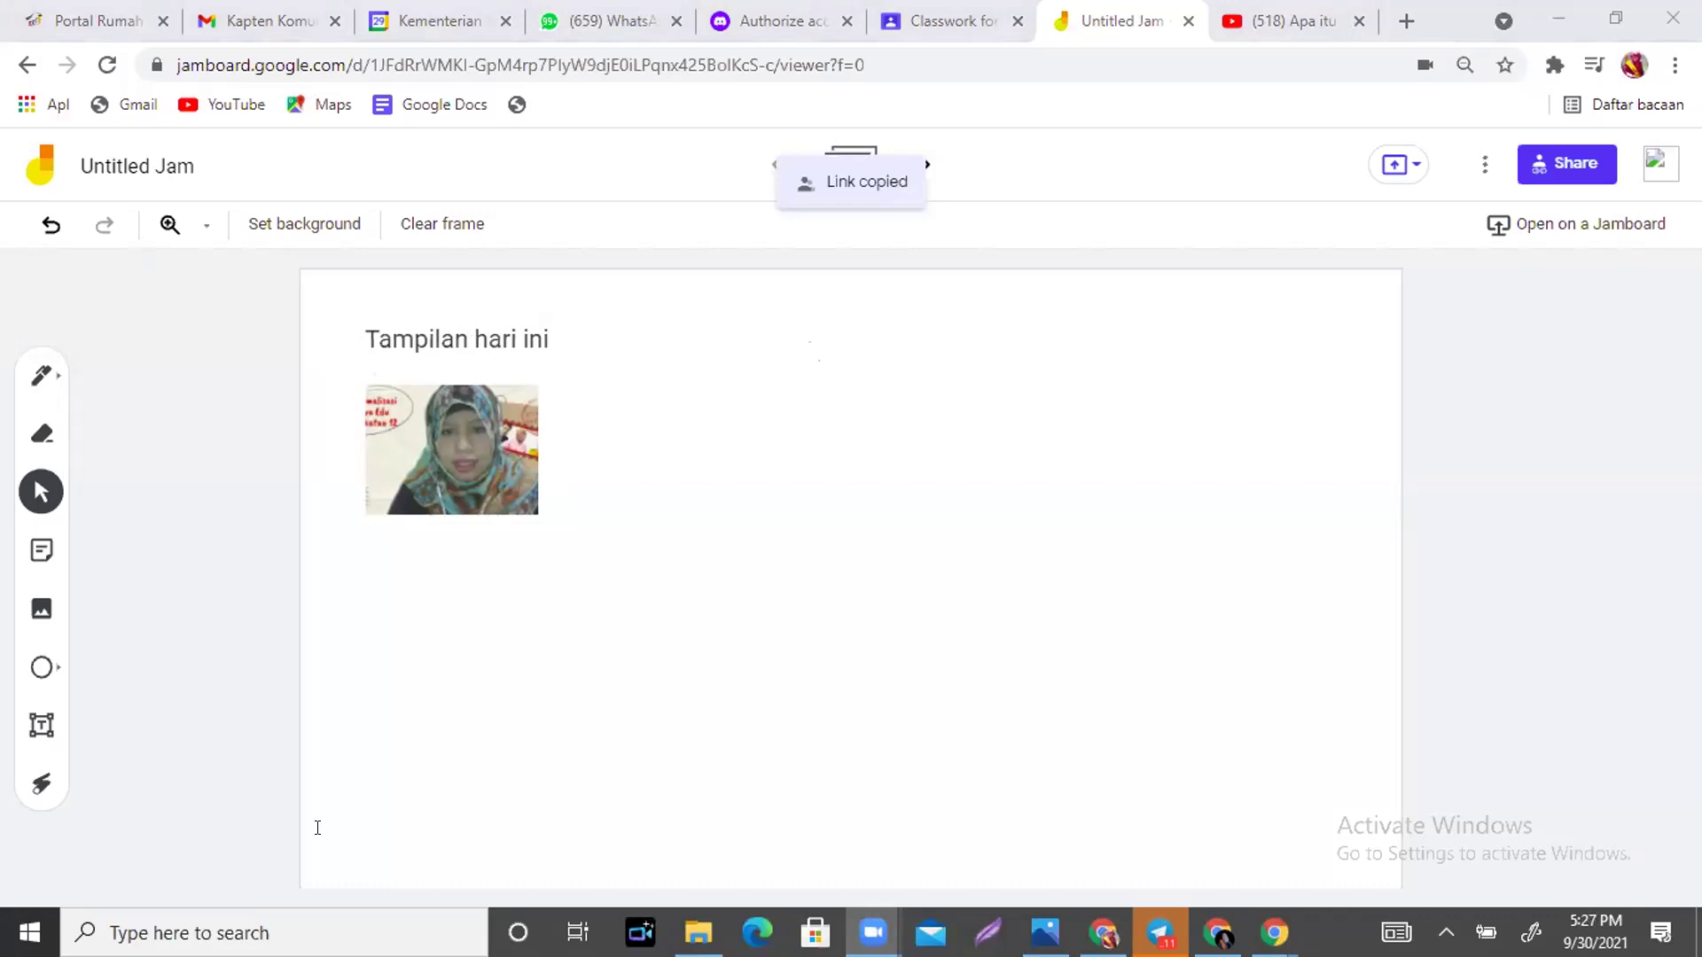
left_click(1142, 490)
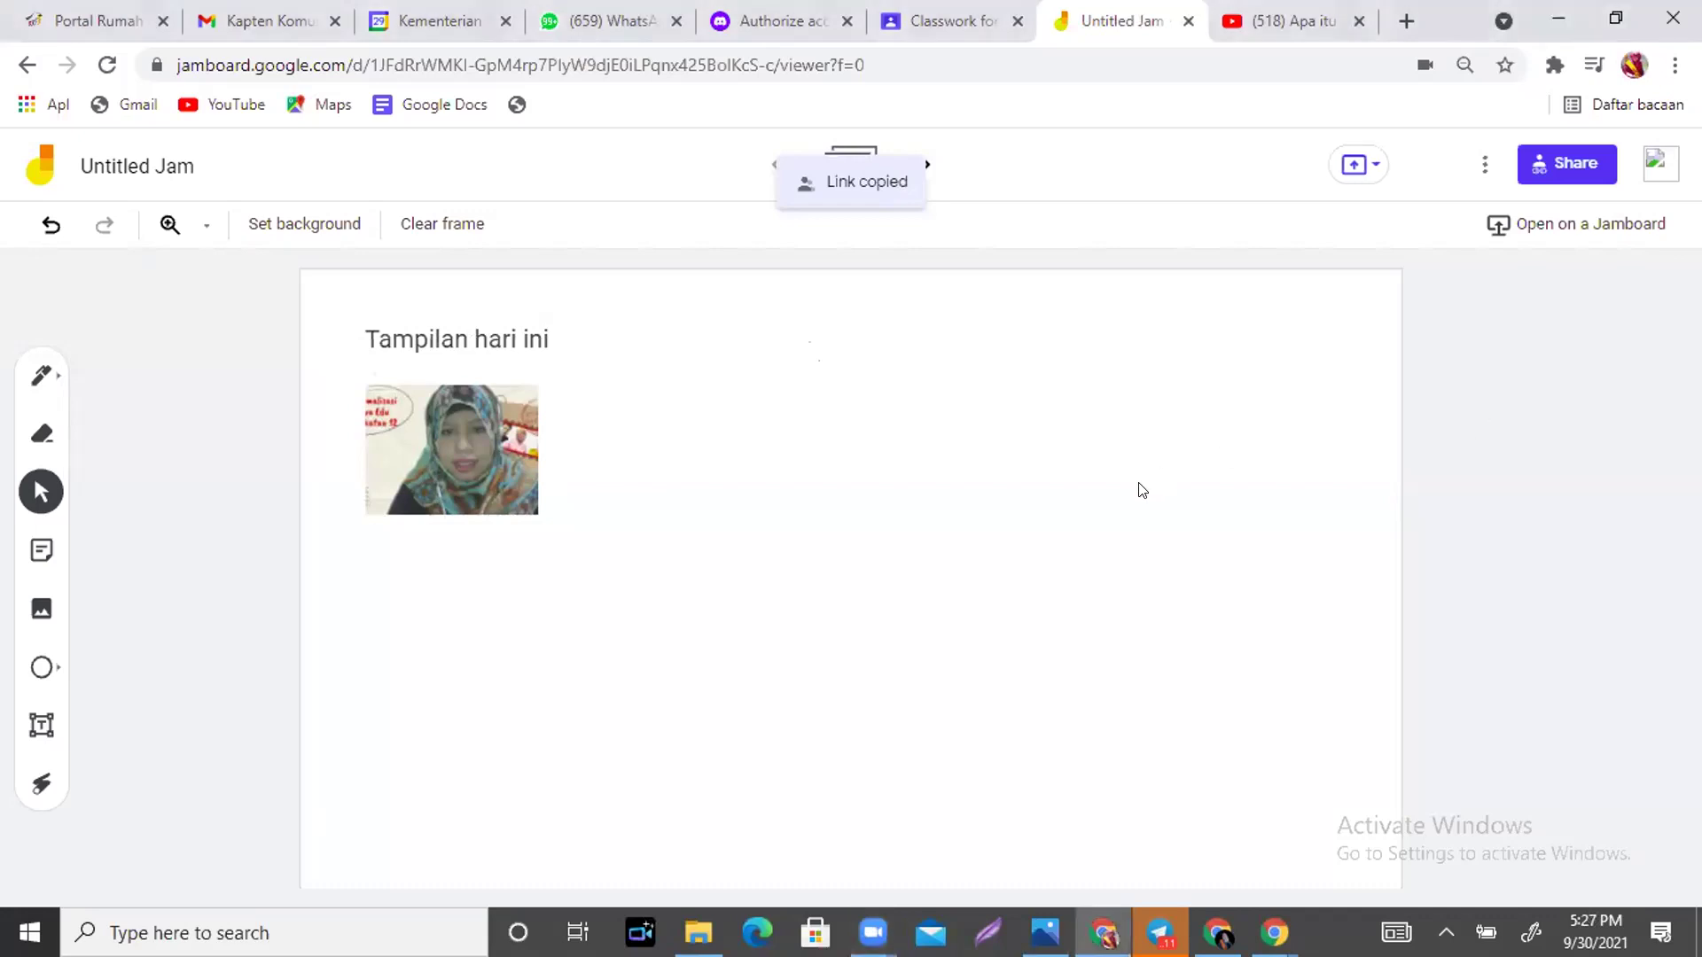
left_click(438, 496)
left_click(774, 493)
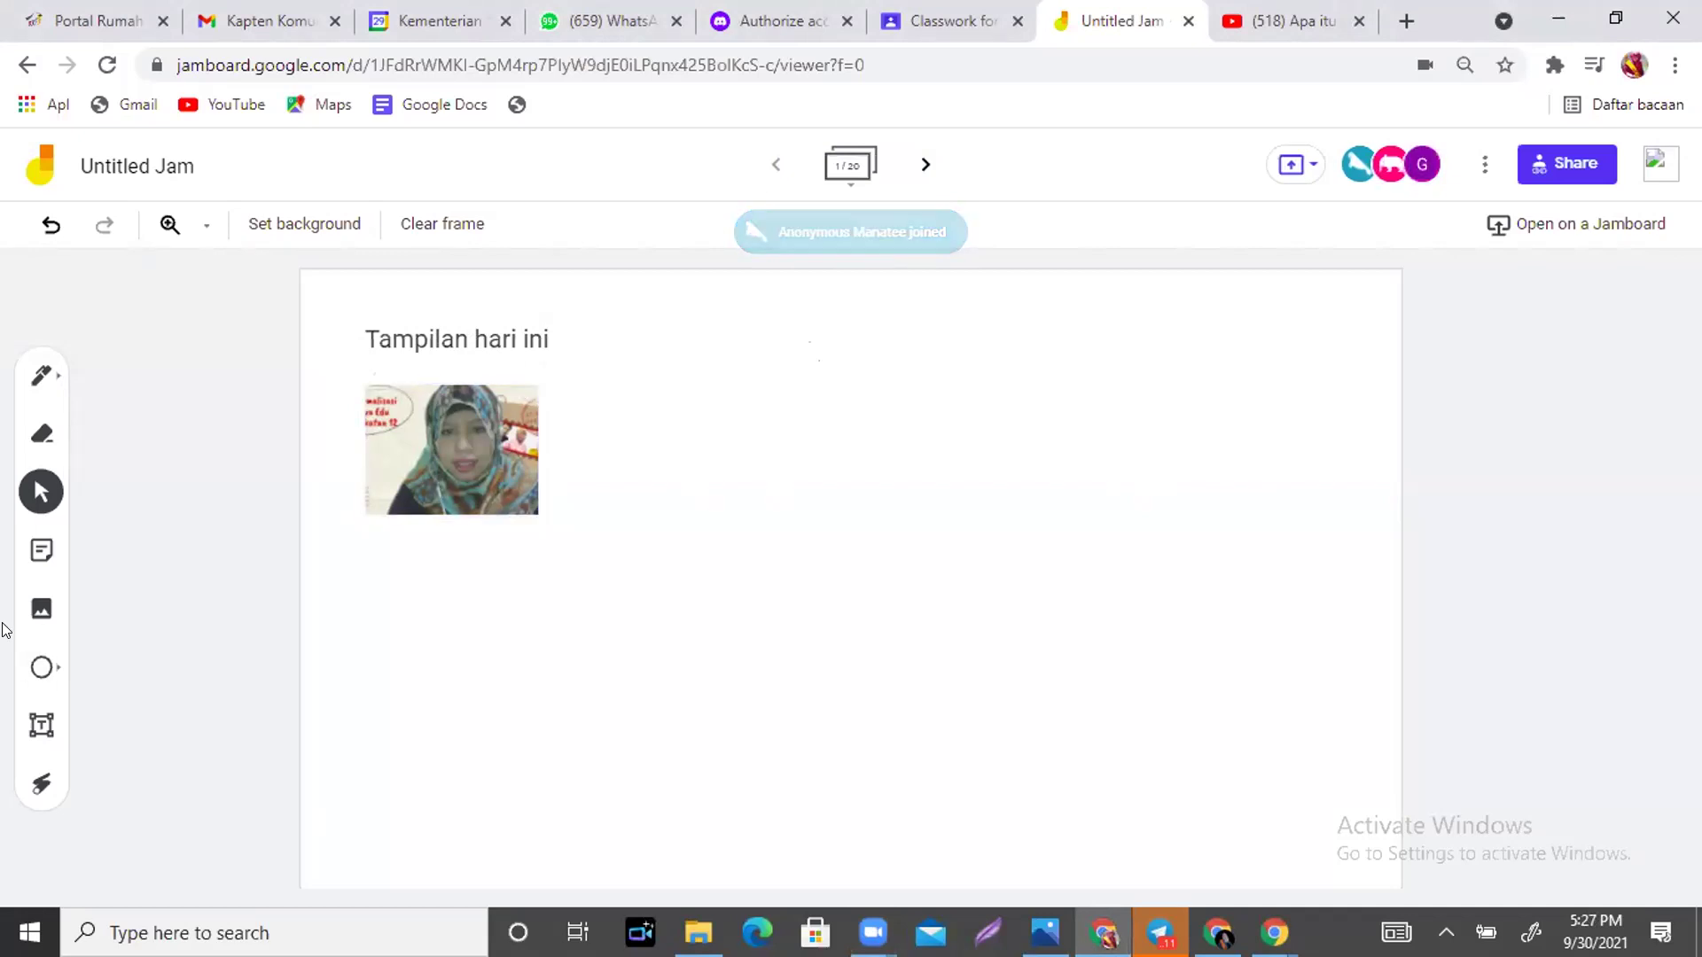
left_click(39, 550)
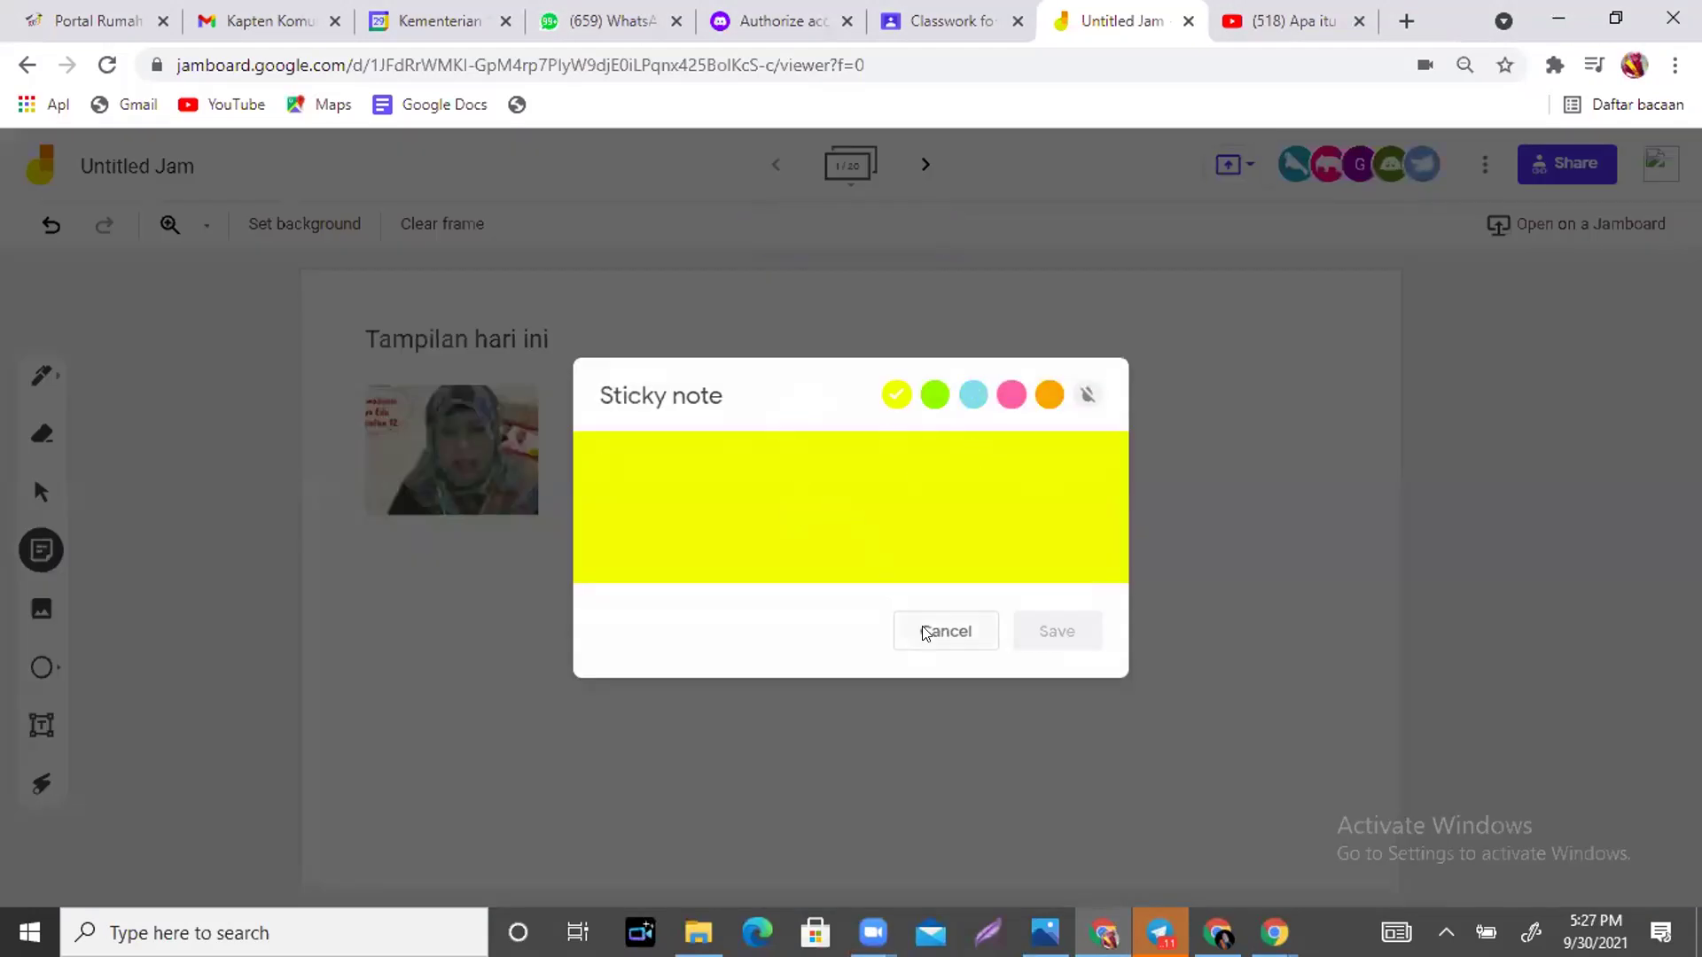
left_click(944, 630)
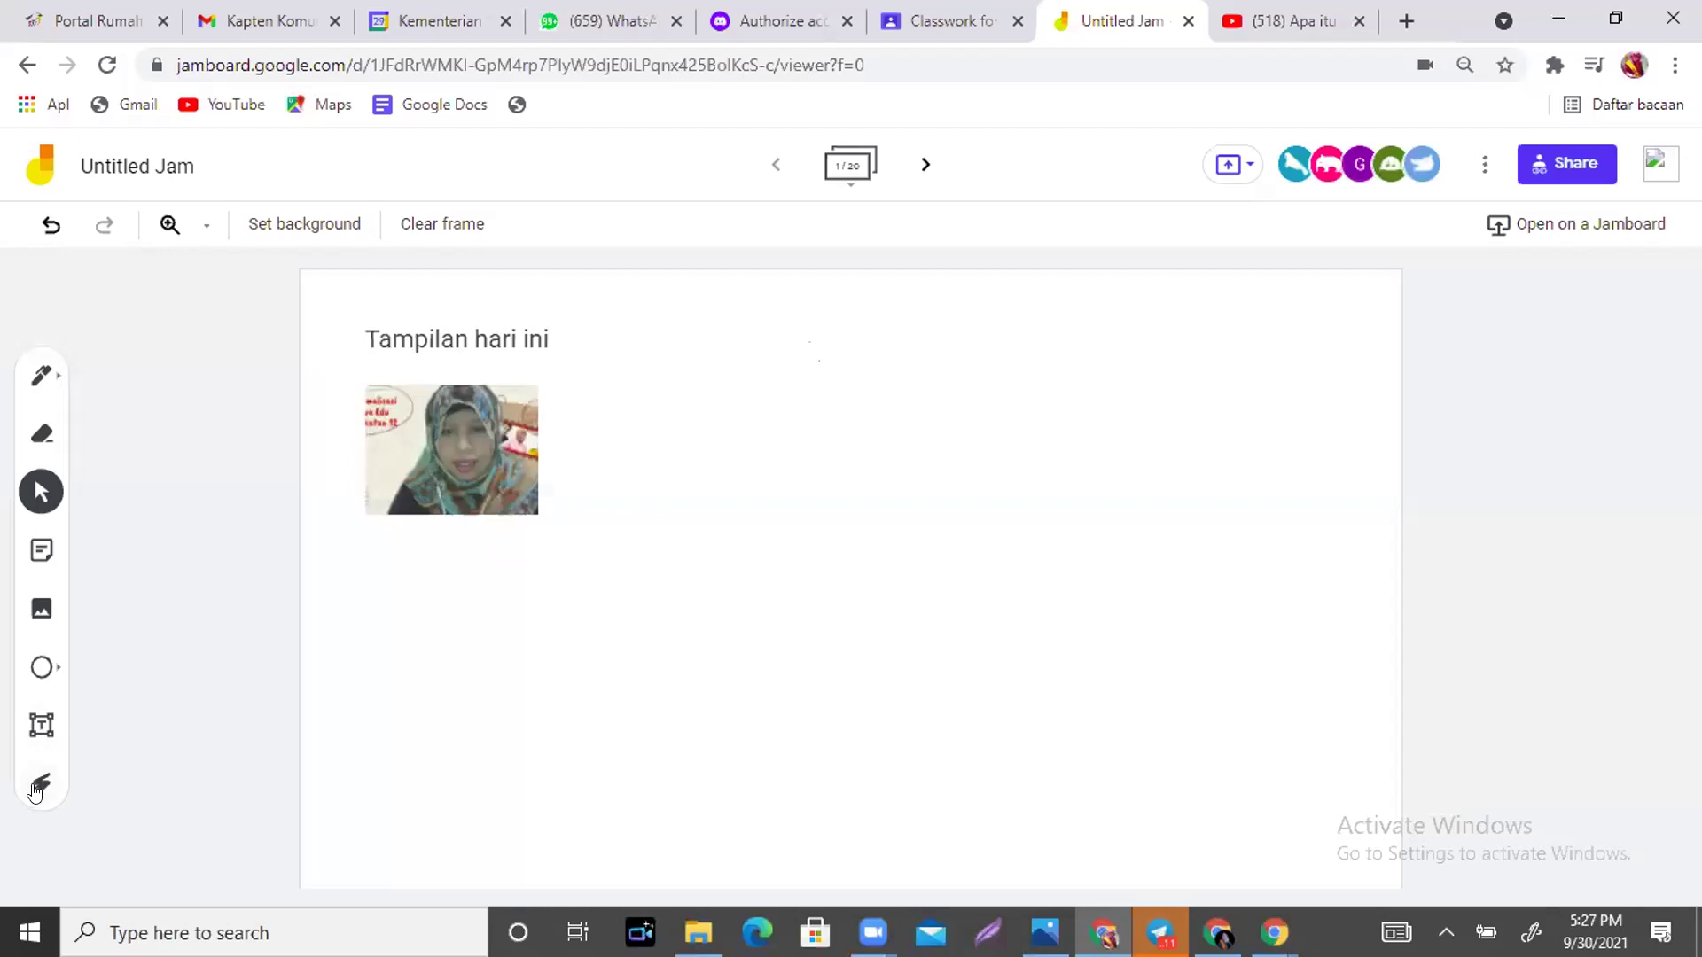
Demonstrate the Laser tool by tracing beside the "Tampilan hari ini" text and across the empty area beneath the photo.
left_click(40, 784)
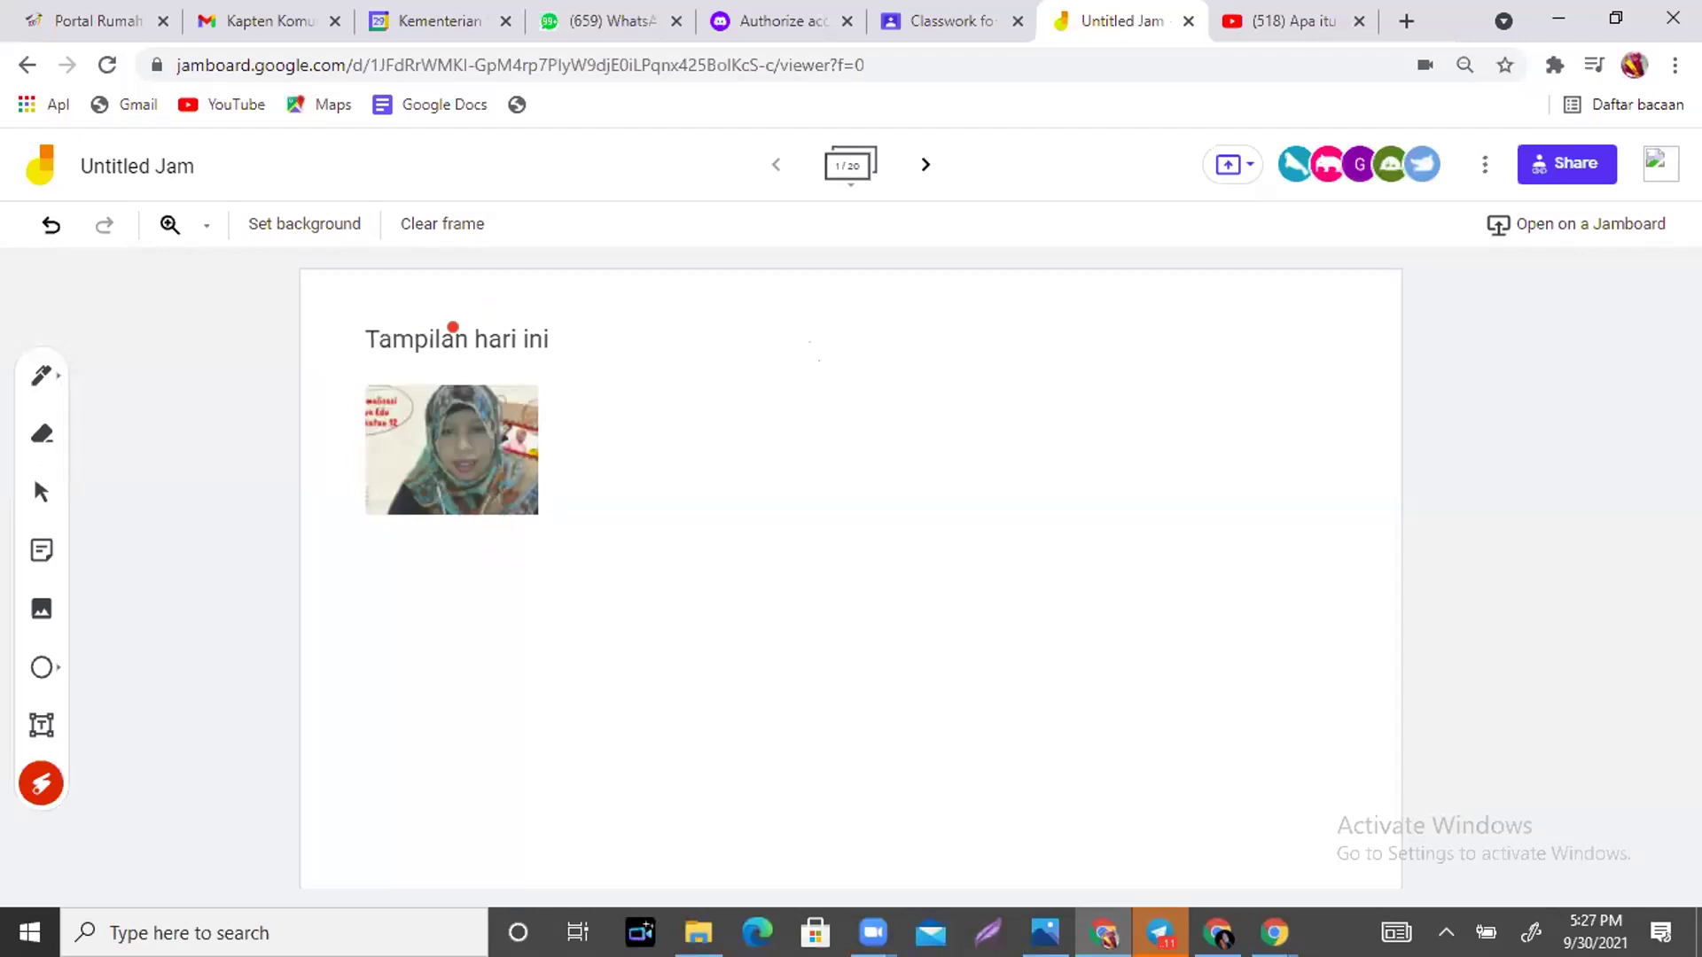
left_click_drag(540, 337, 627, 361)
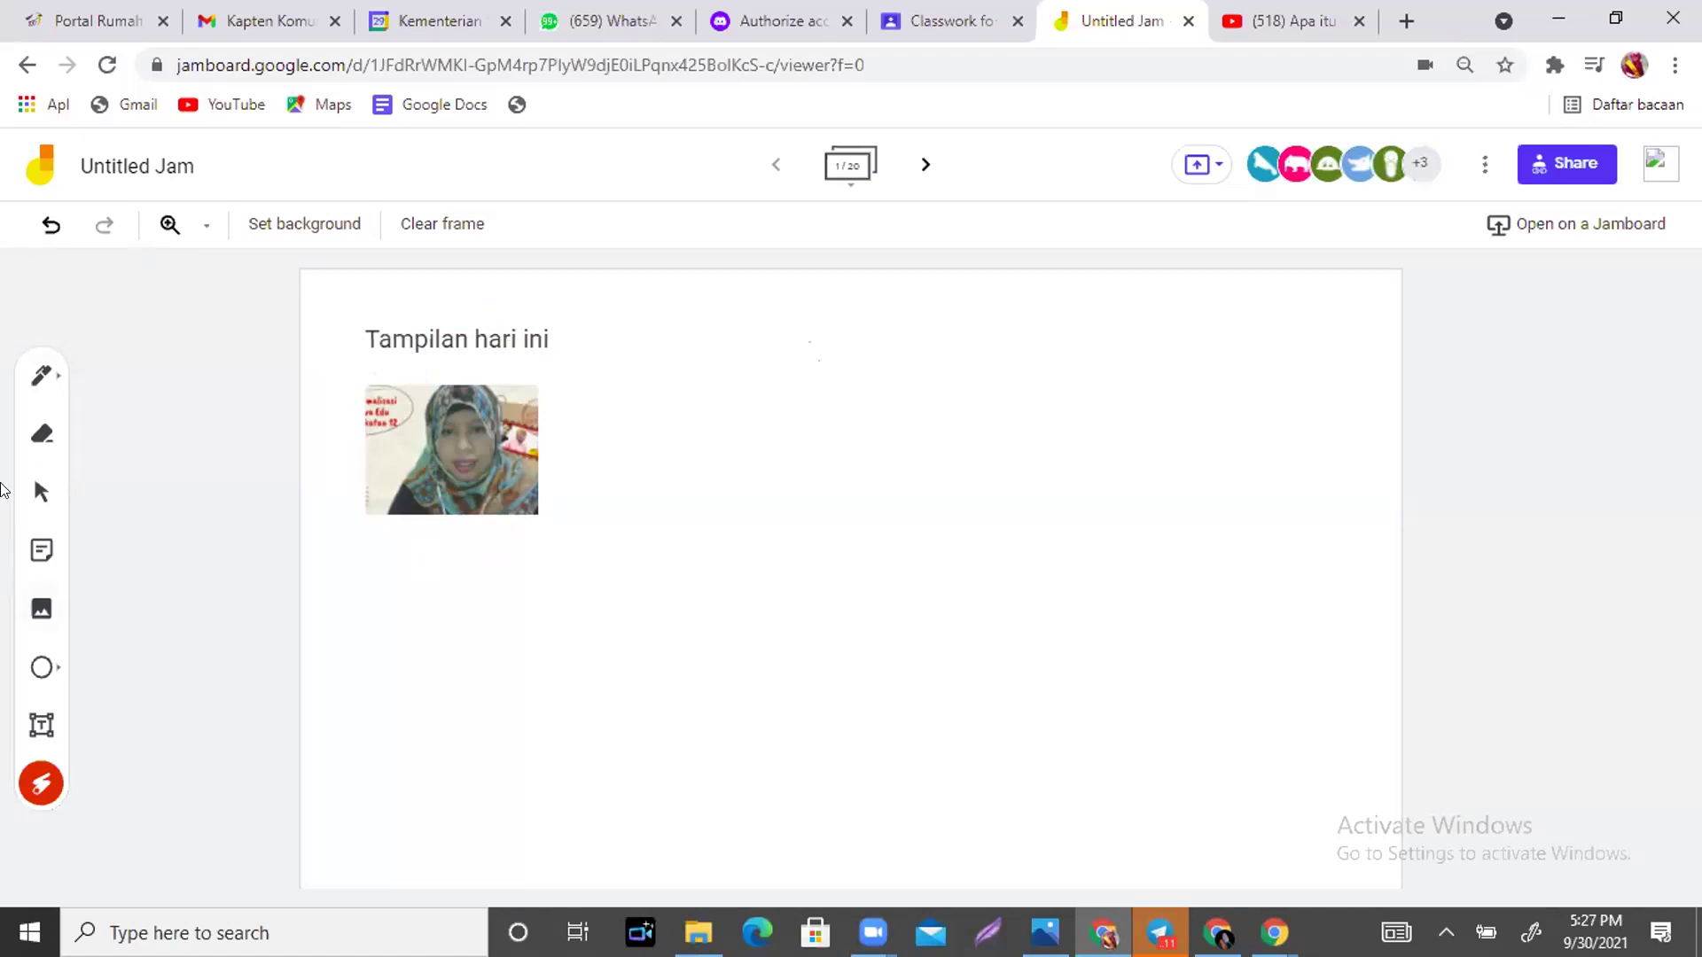
left_click(41, 492)
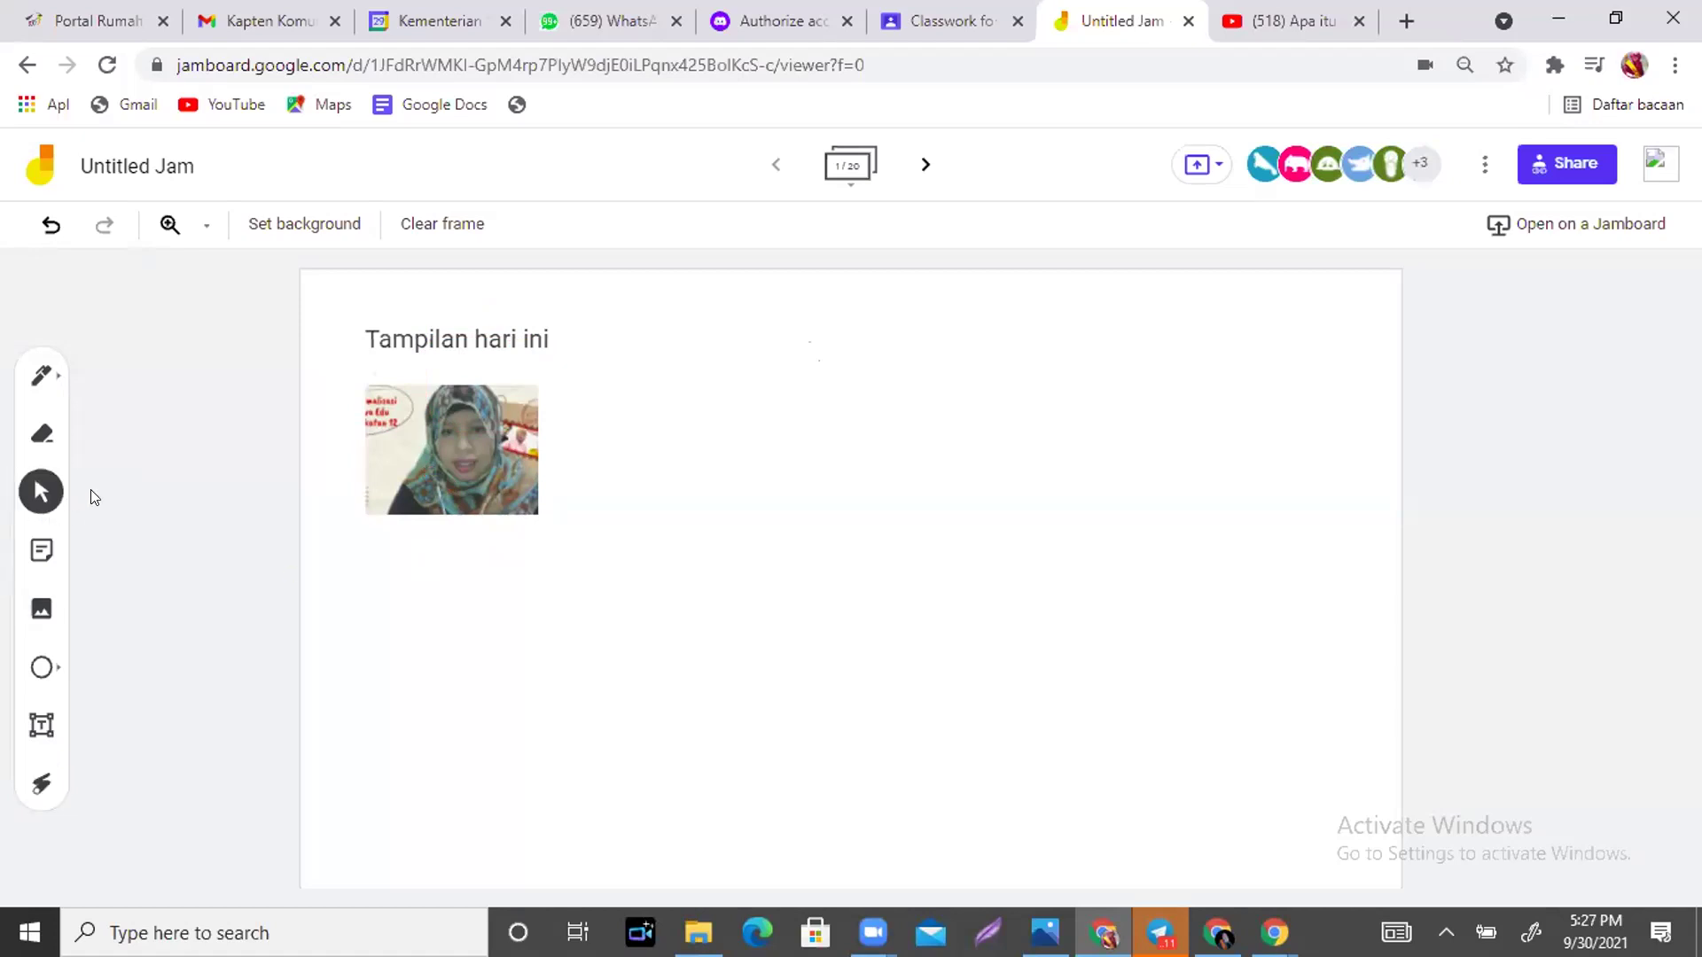
left_click(34, 787)
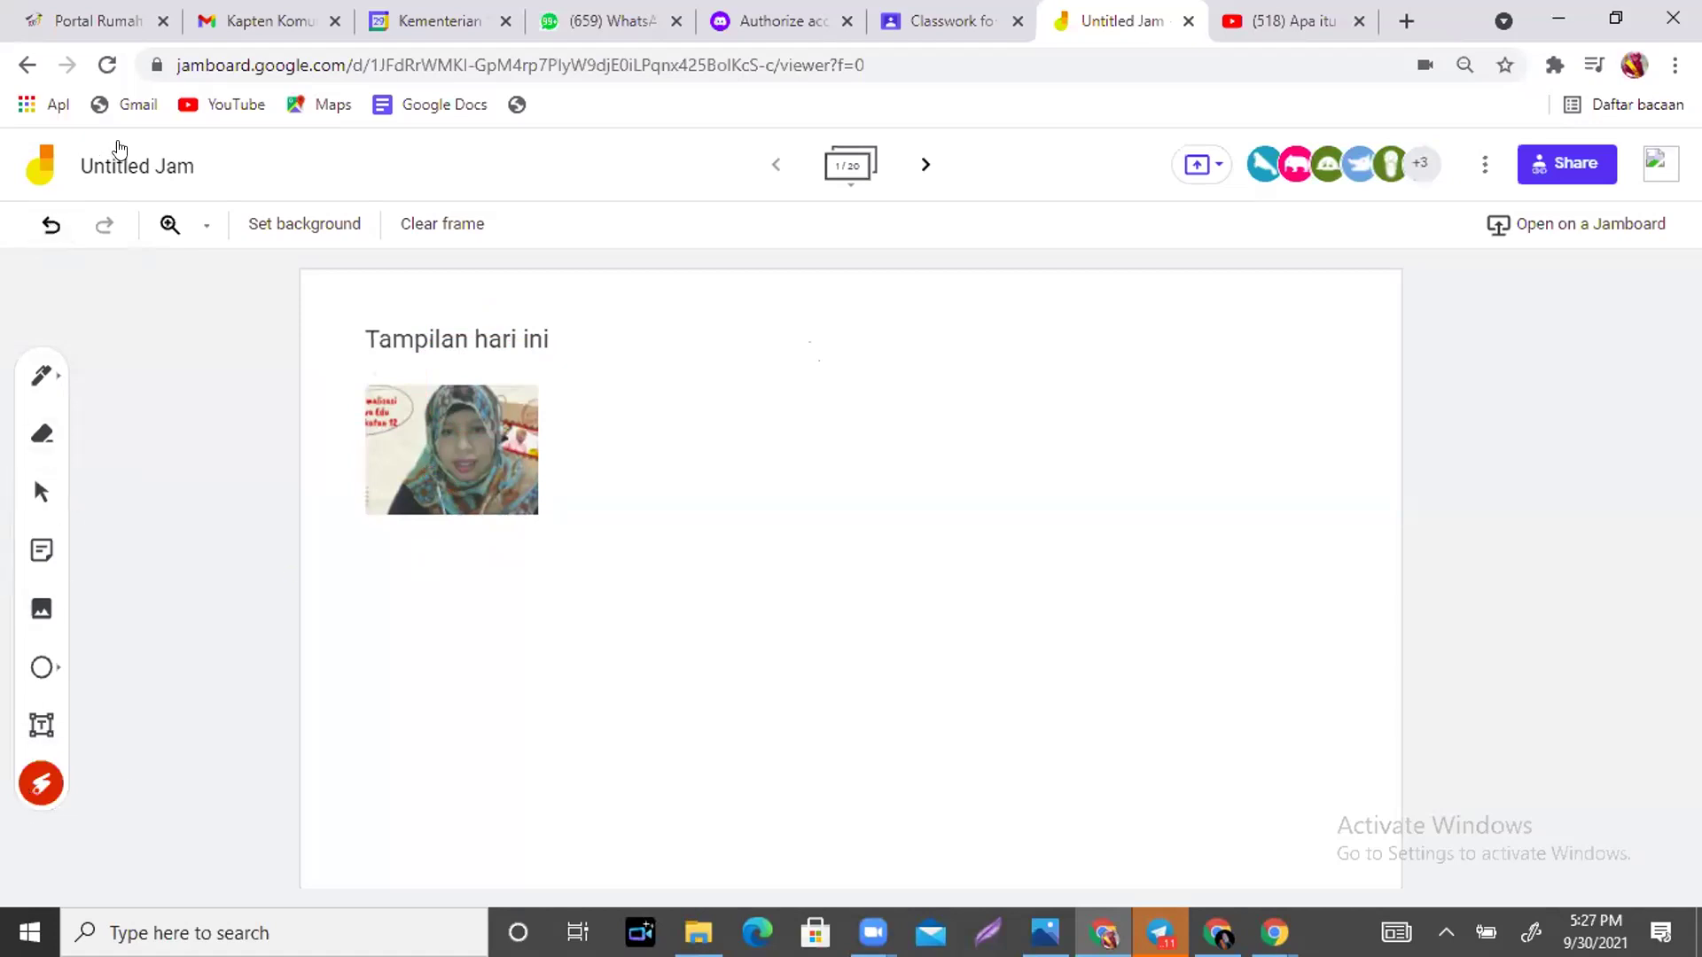
left_click_drag(596, 550, 723, 627)
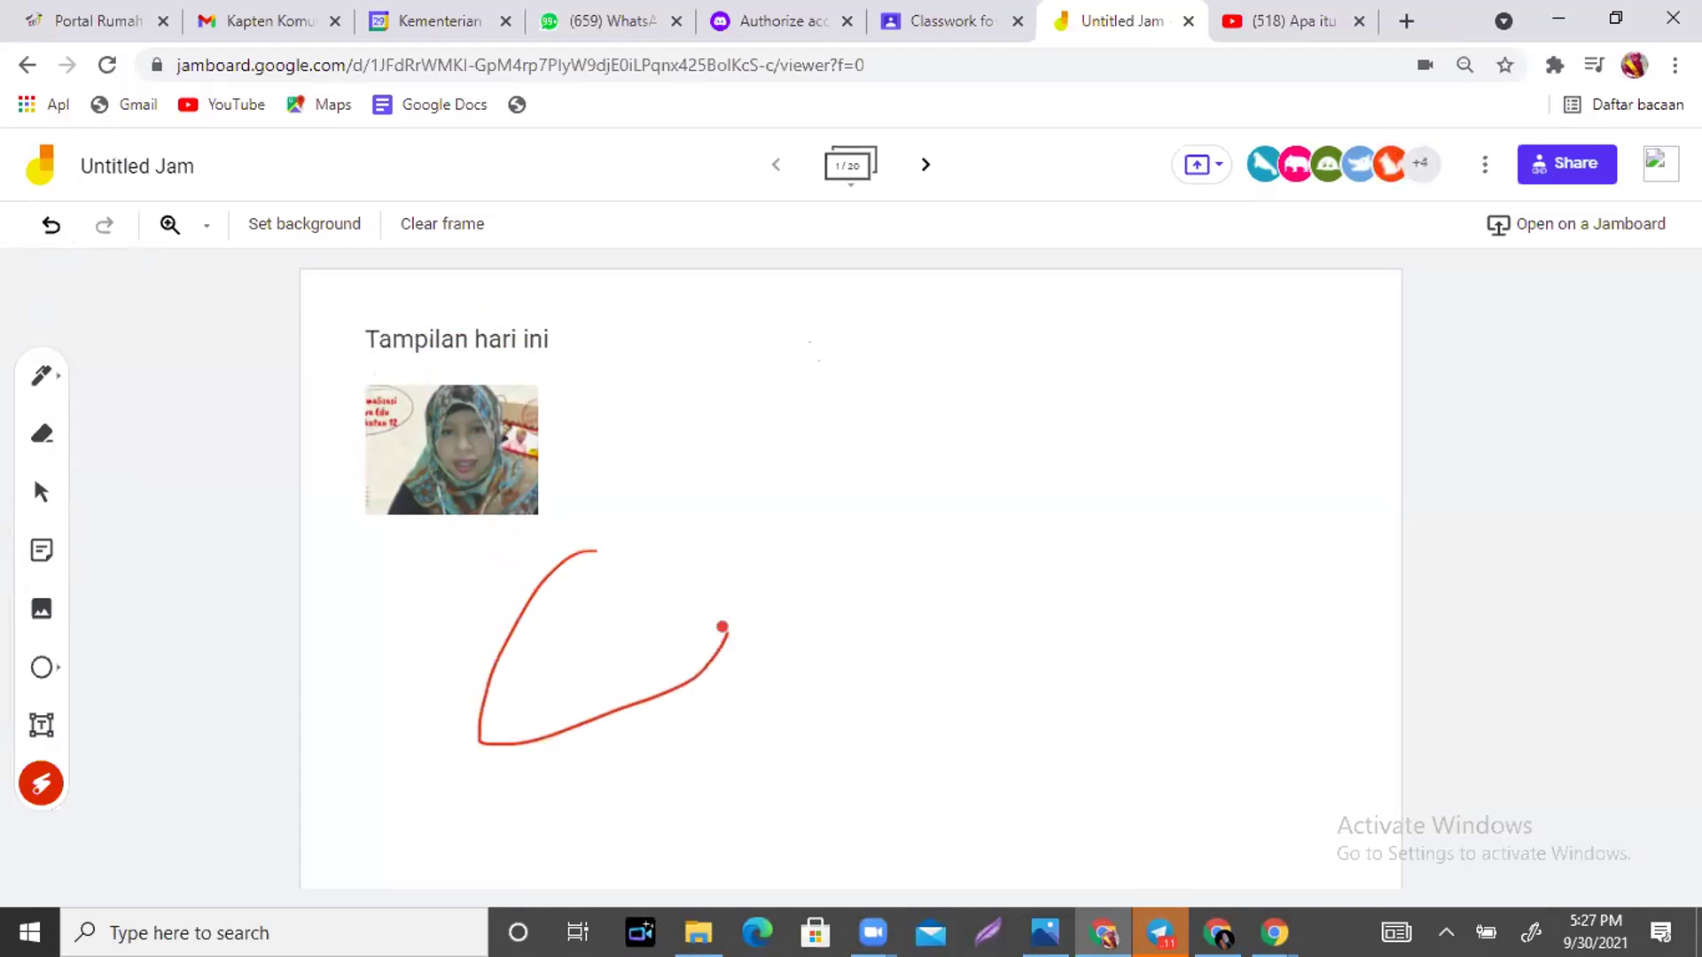
mouse_move(834, 524)
left_mouse_down()
mouse_move(832, 593)
mouse_move(874, 611)
left_mouse_up()
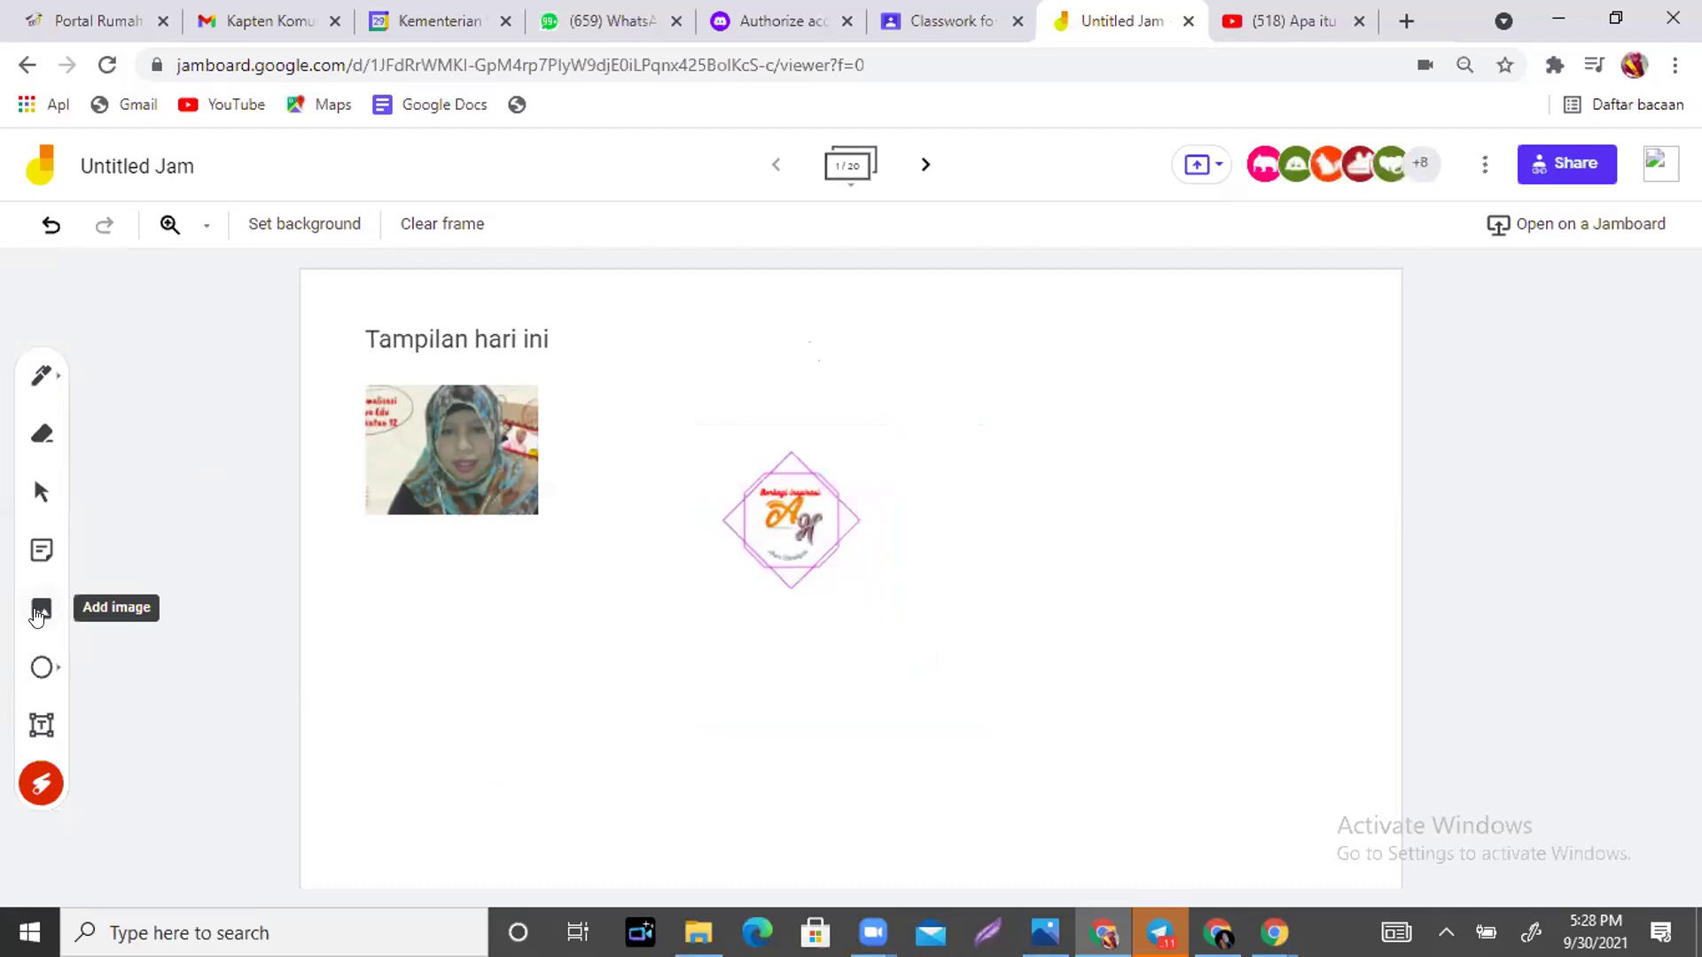
Show the camera source for adding an image without inserting one, and circle the diamond-shaped logo with the laser.
left_click(38, 613)
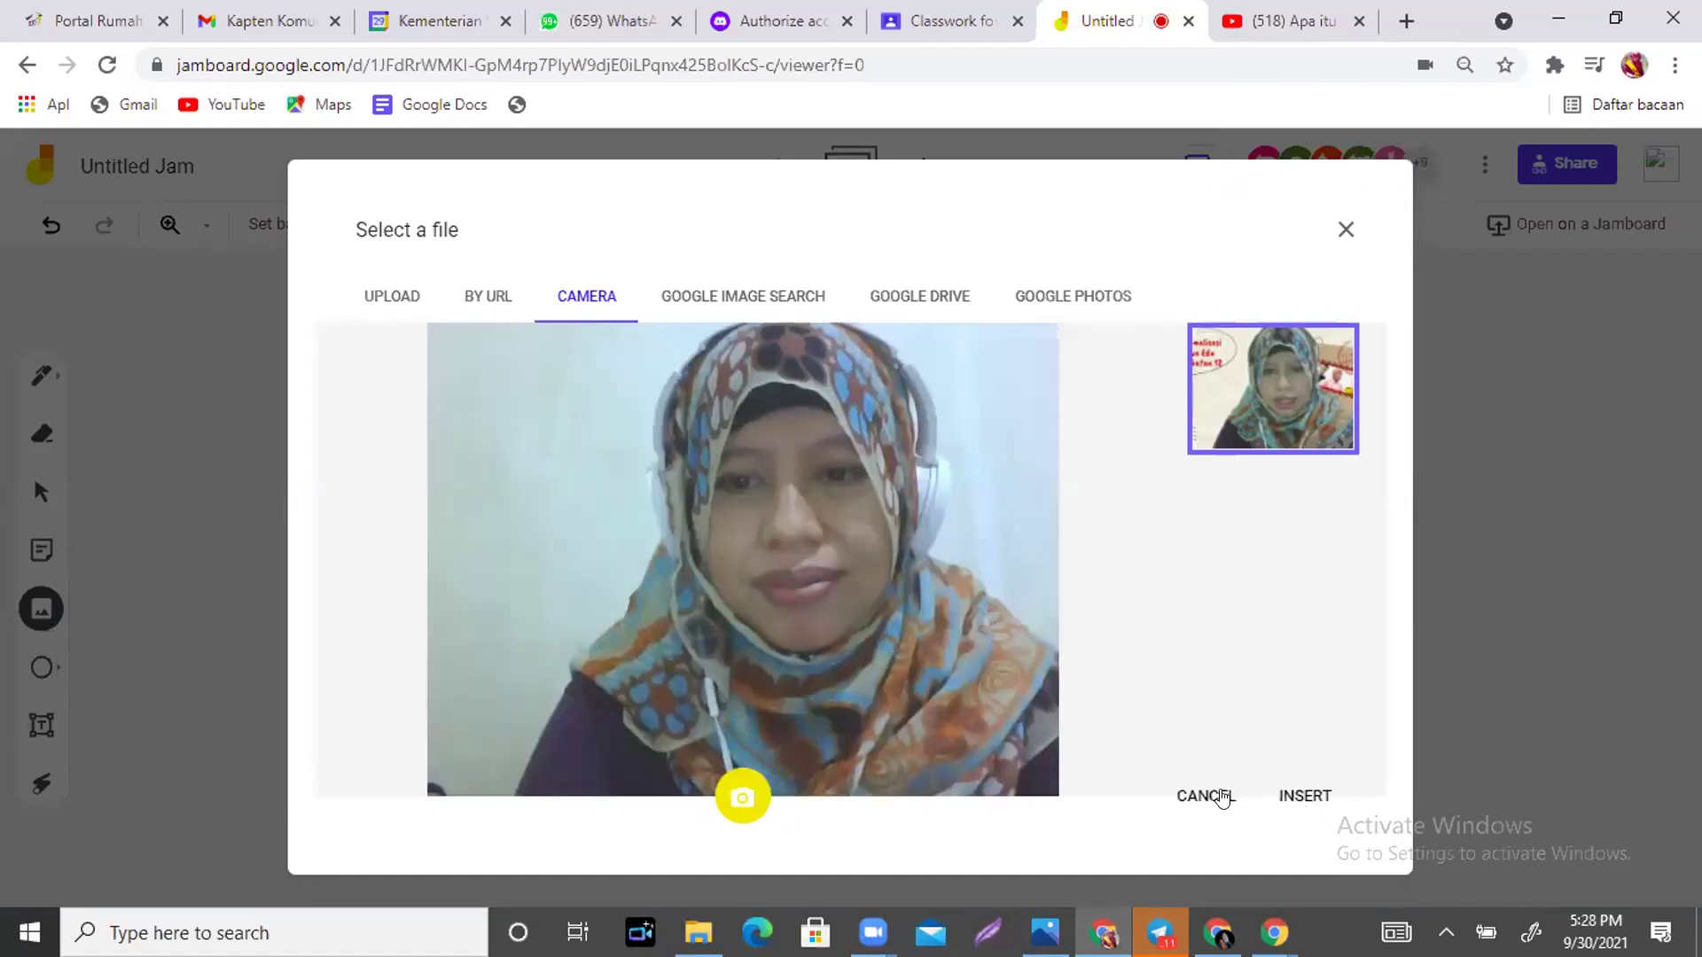
left_click(1206, 795)
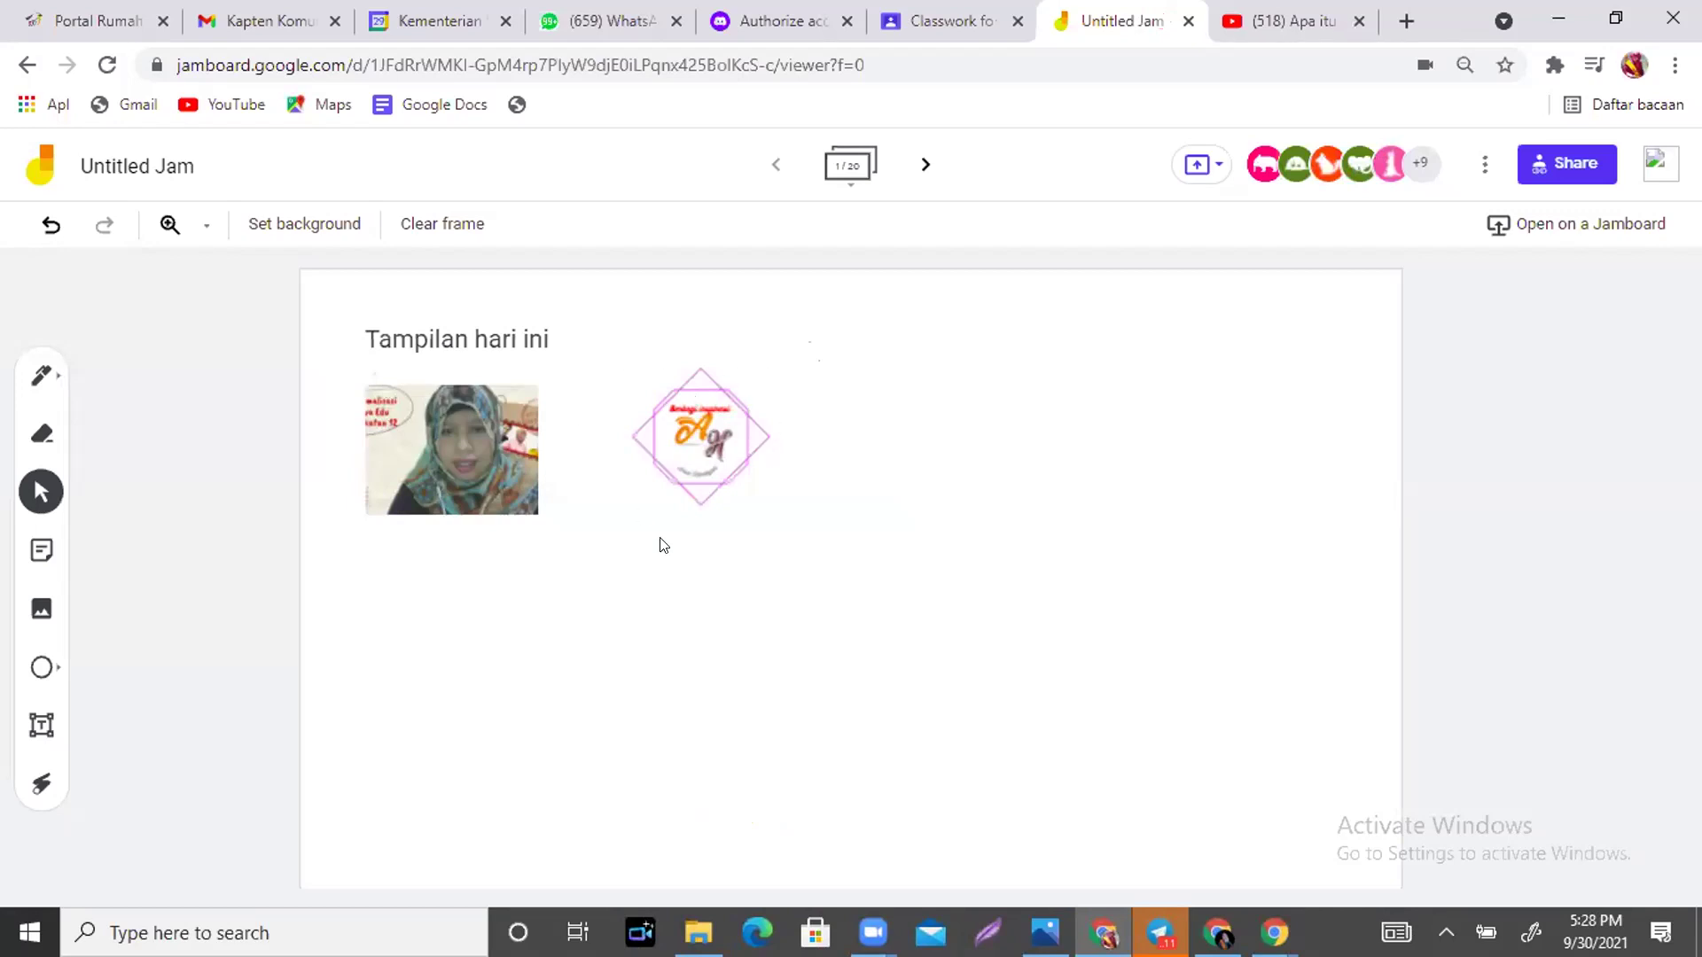
left_click(41, 783)
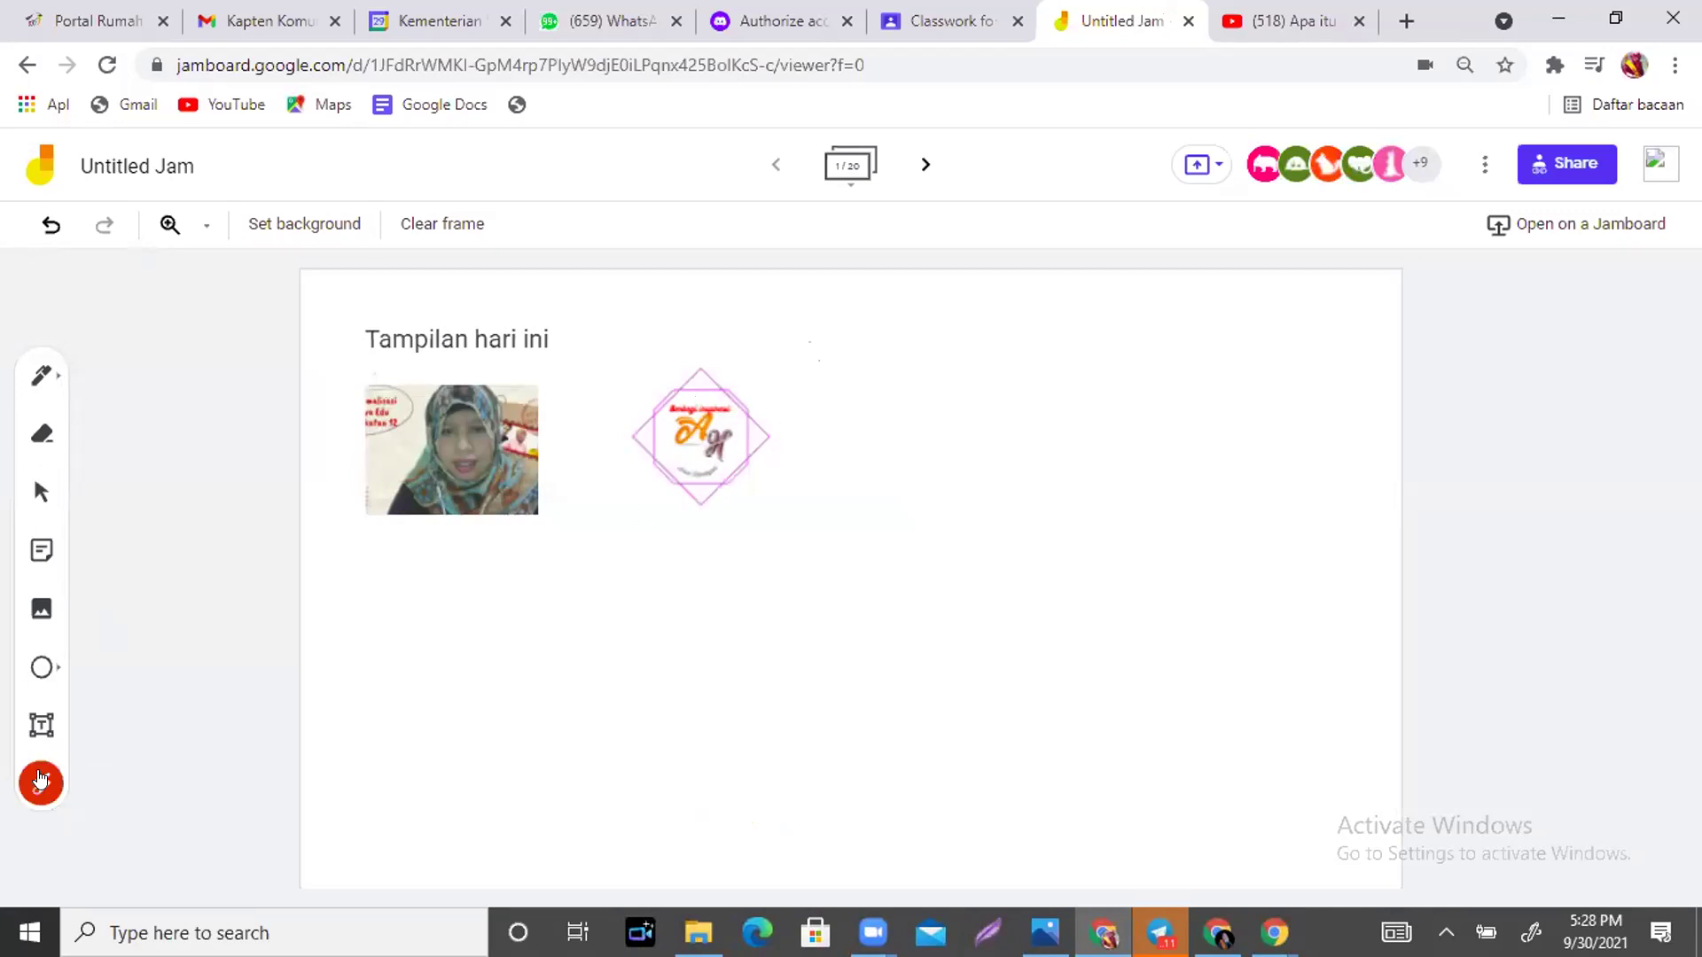
mouse_move(722, 364)
left_mouse_down()
mouse_move(733, 544)
mouse_move(744, 365)
left_mouse_up()
mouse_move(527, 354)
left_mouse_down()
mouse_move(426, 544)
mouse_move(530, 354)
left_mouse_up()
left_click_drag(724, 357, 674, 356)
mouse_move(583, 495)
left_mouse_down()
mouse_move(782, 349)
mouse_move(638, 390)
mouse_move(647, 470)
left_mouse_up()
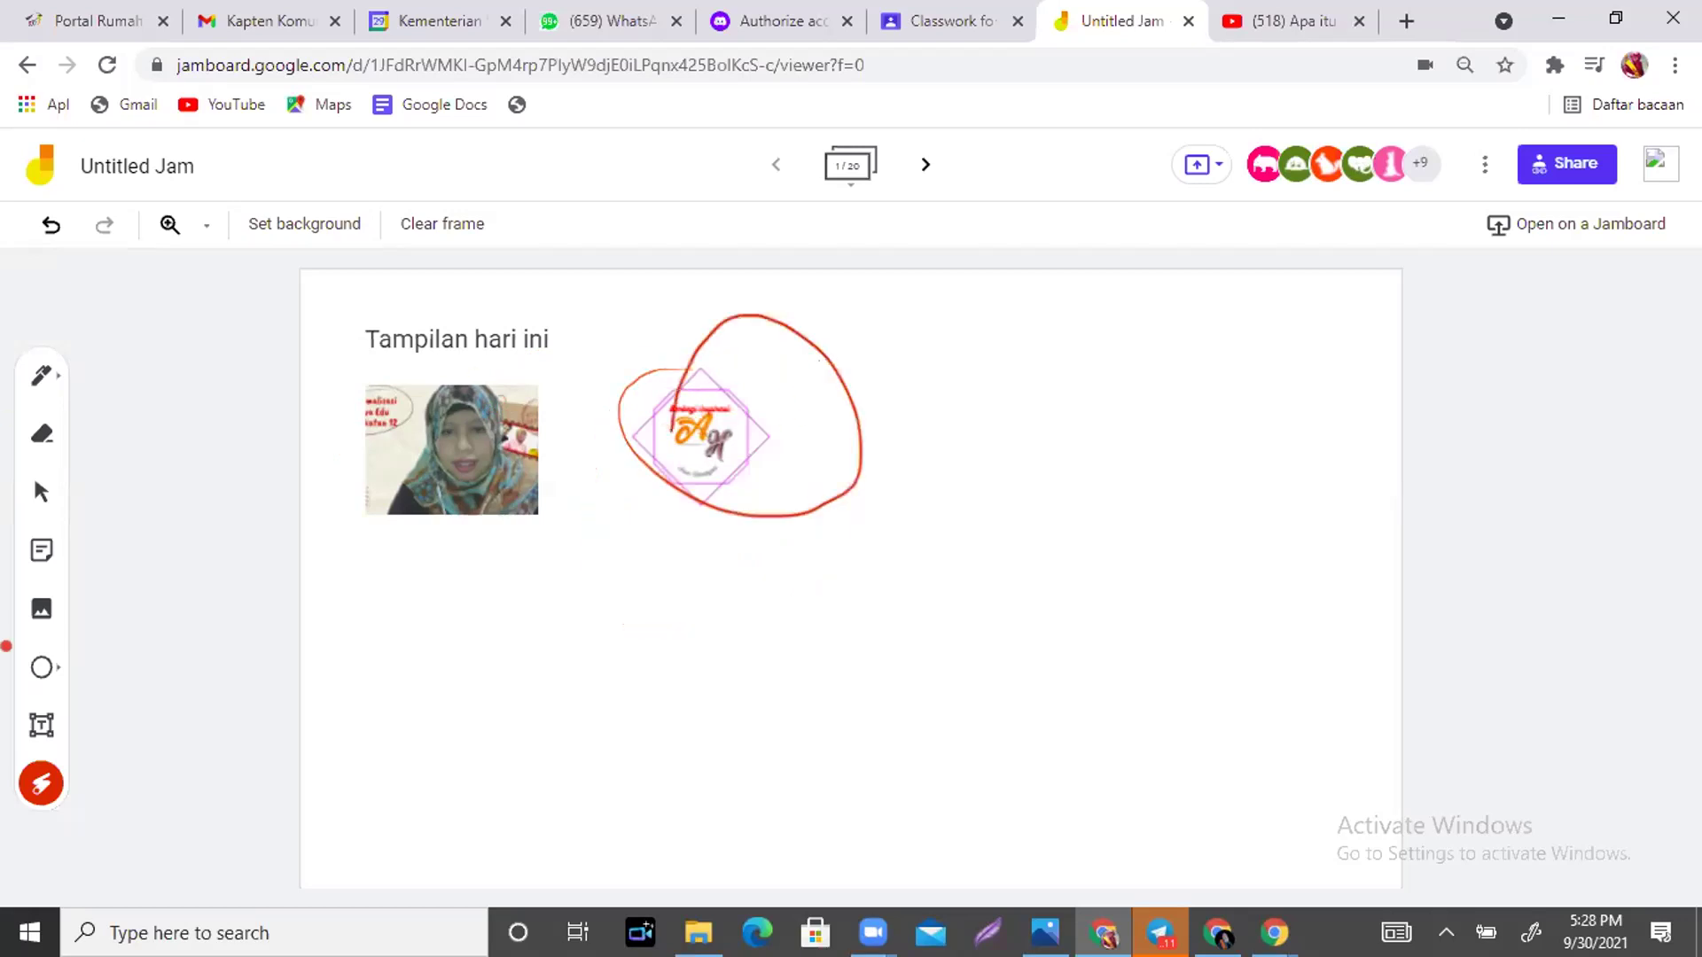
left_click(30, 601)
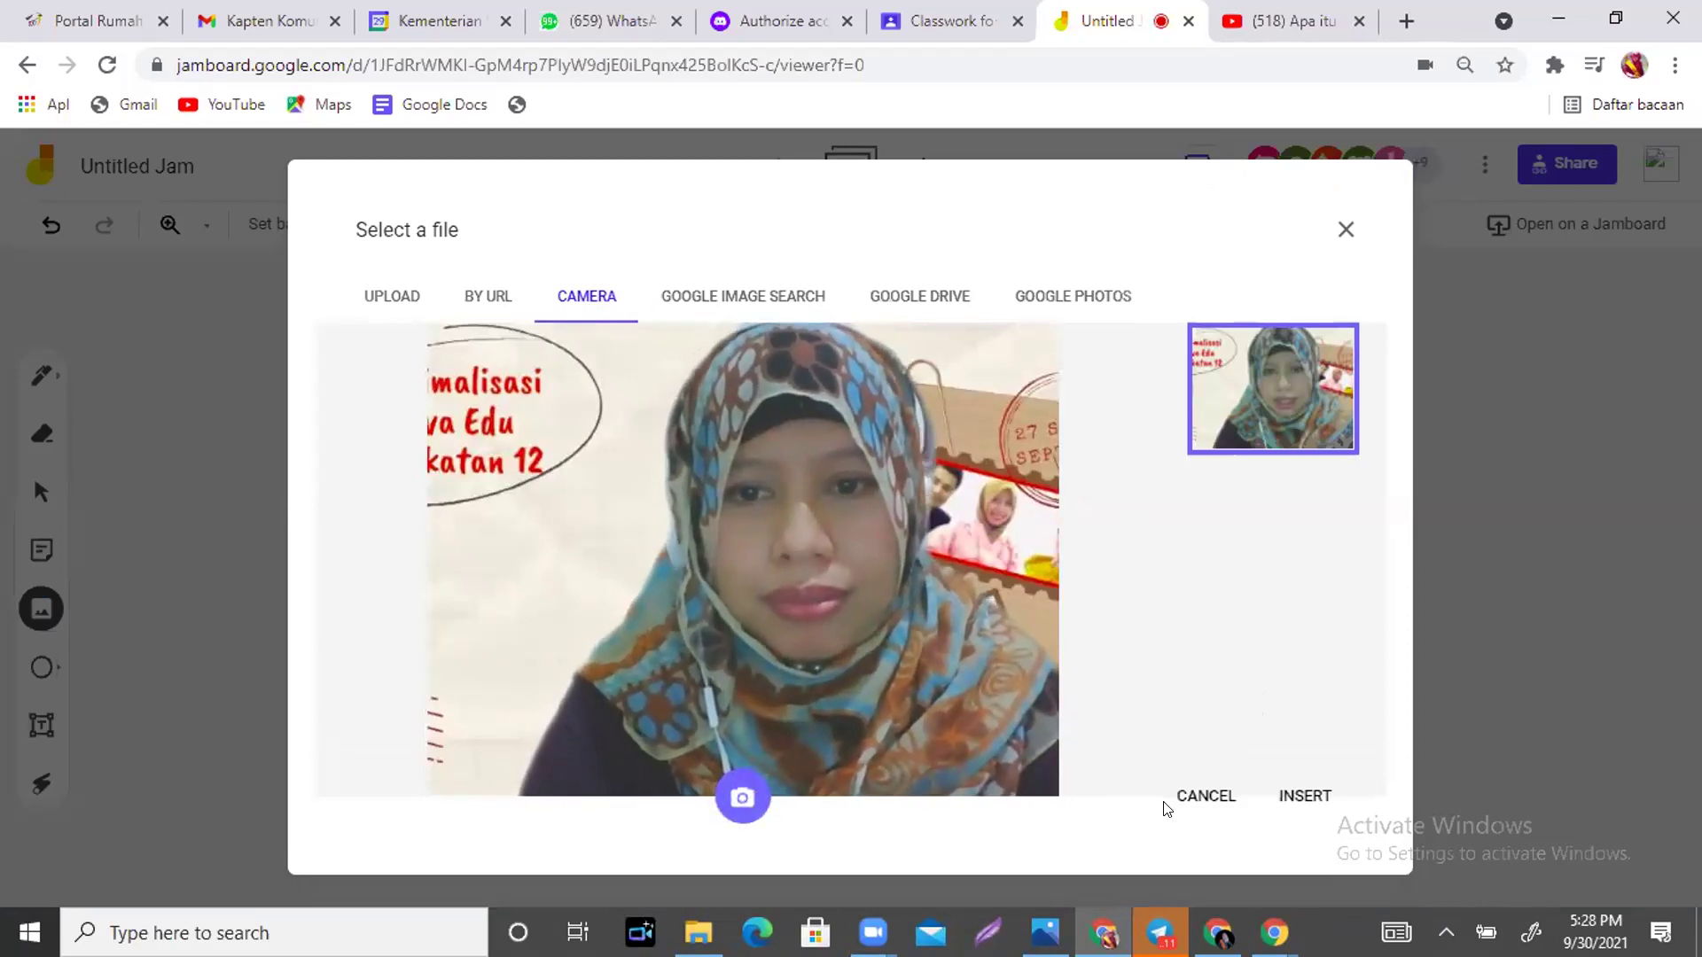
left_click(1206, 795)
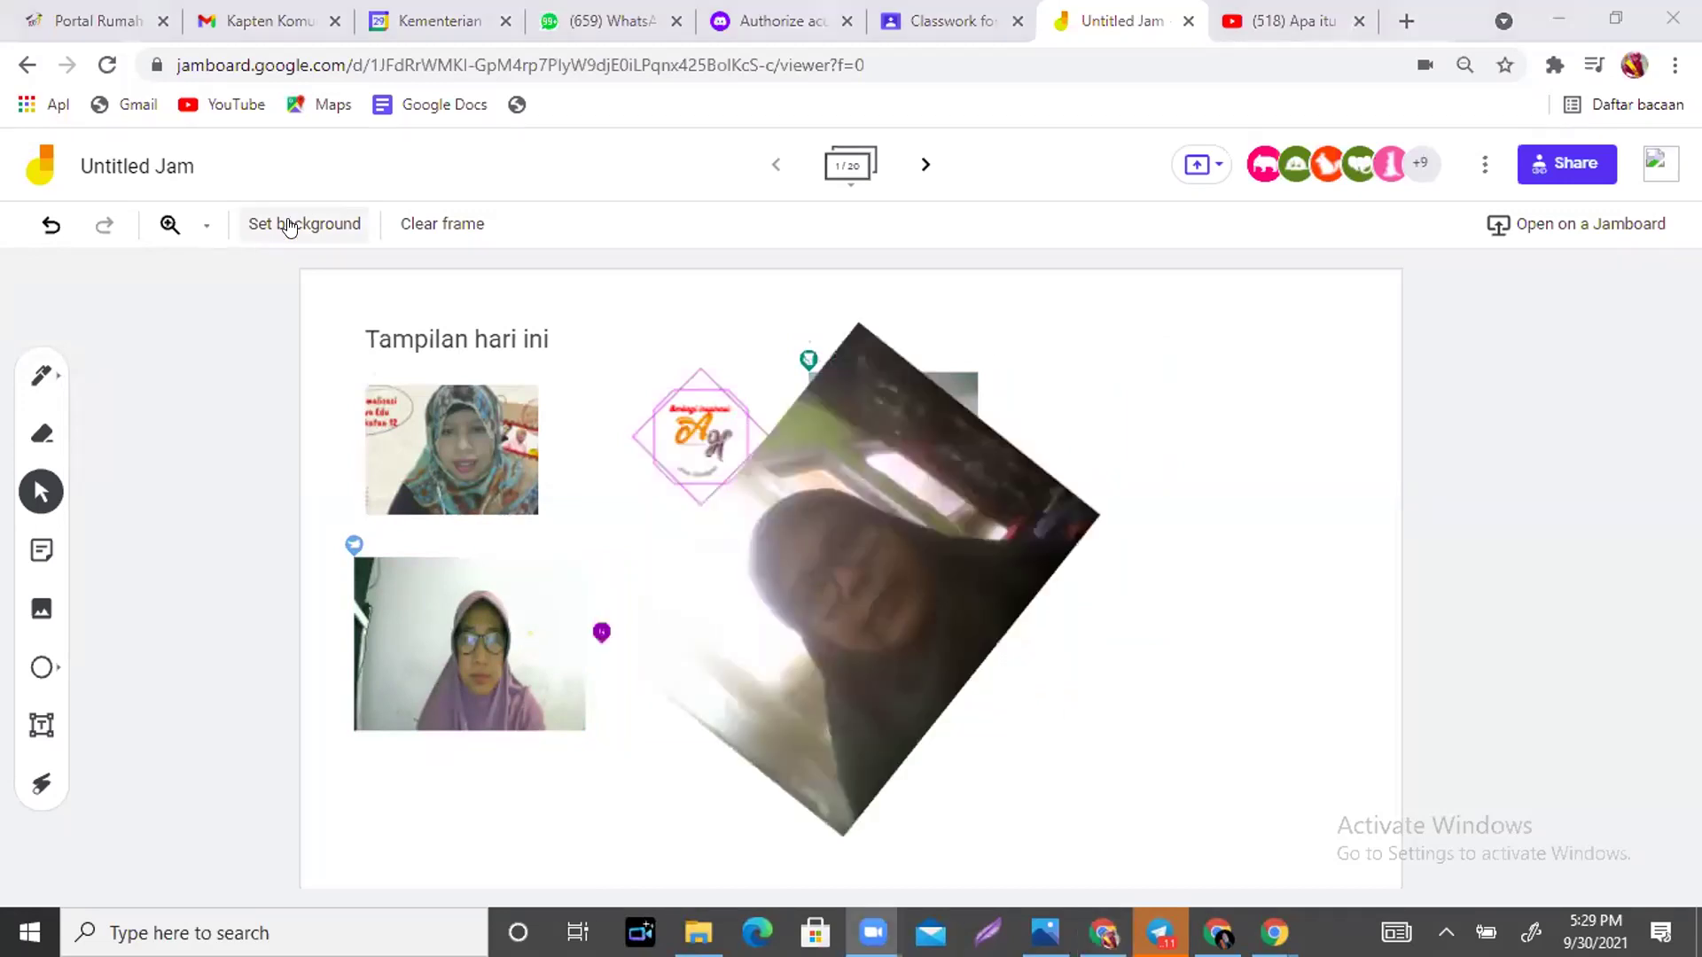
Set the frame's background to the square grid pattern.
left_click(304, 224)
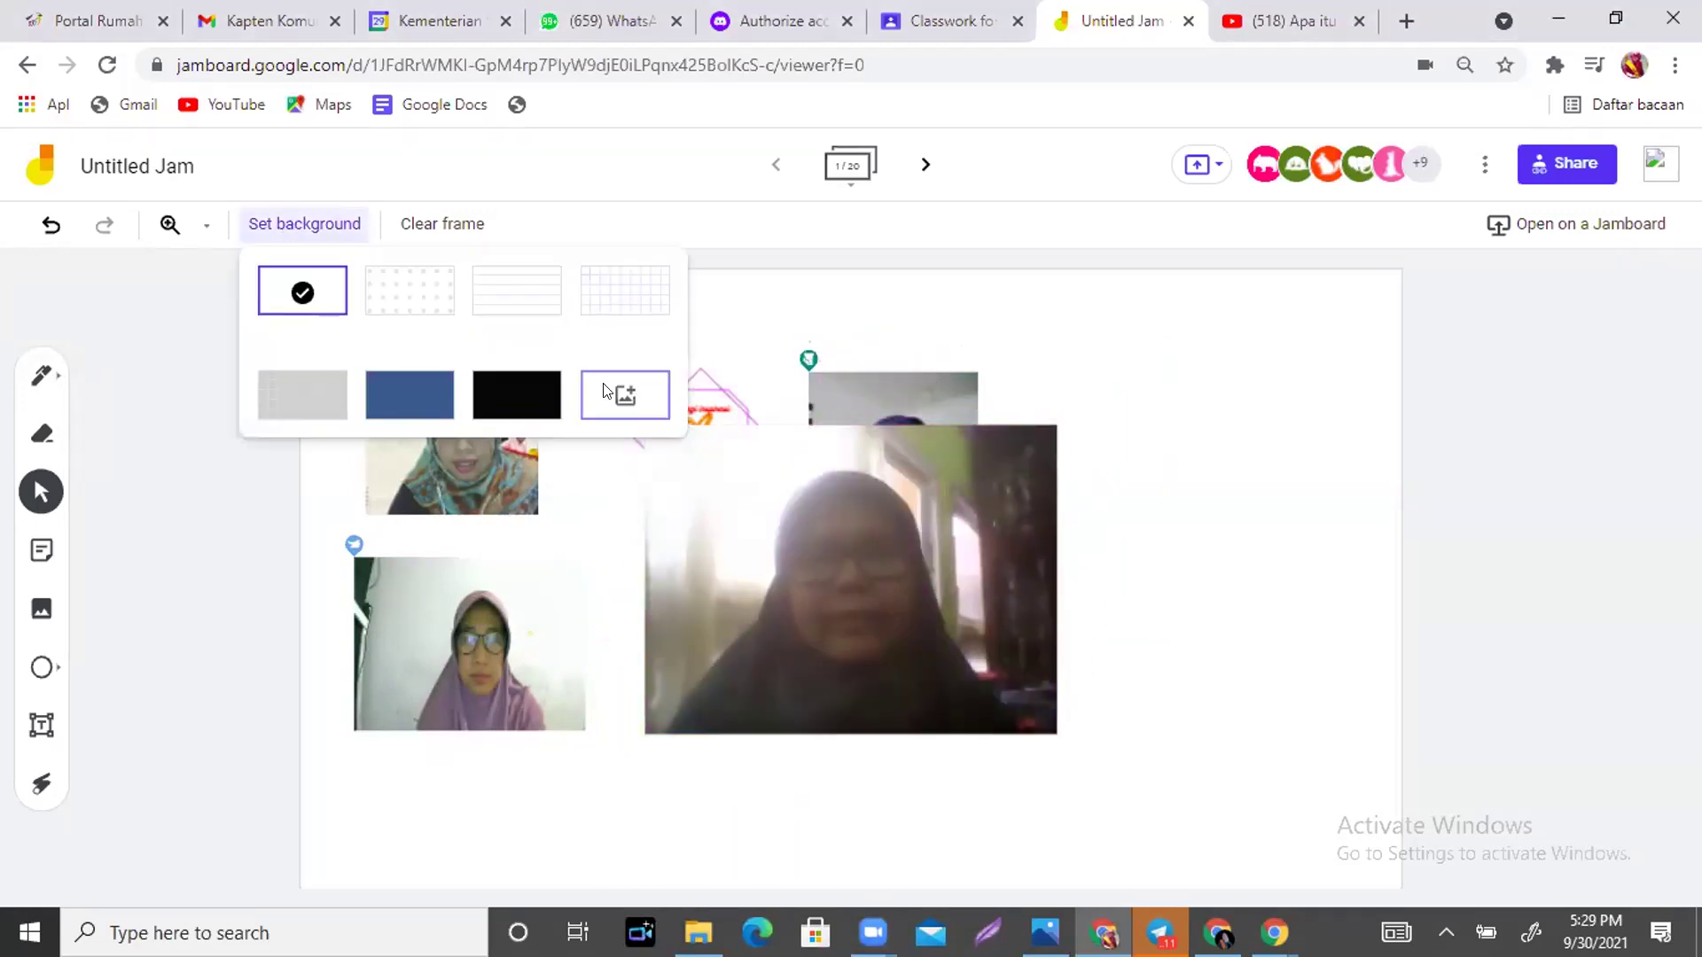
key("Escape")
key("Return")
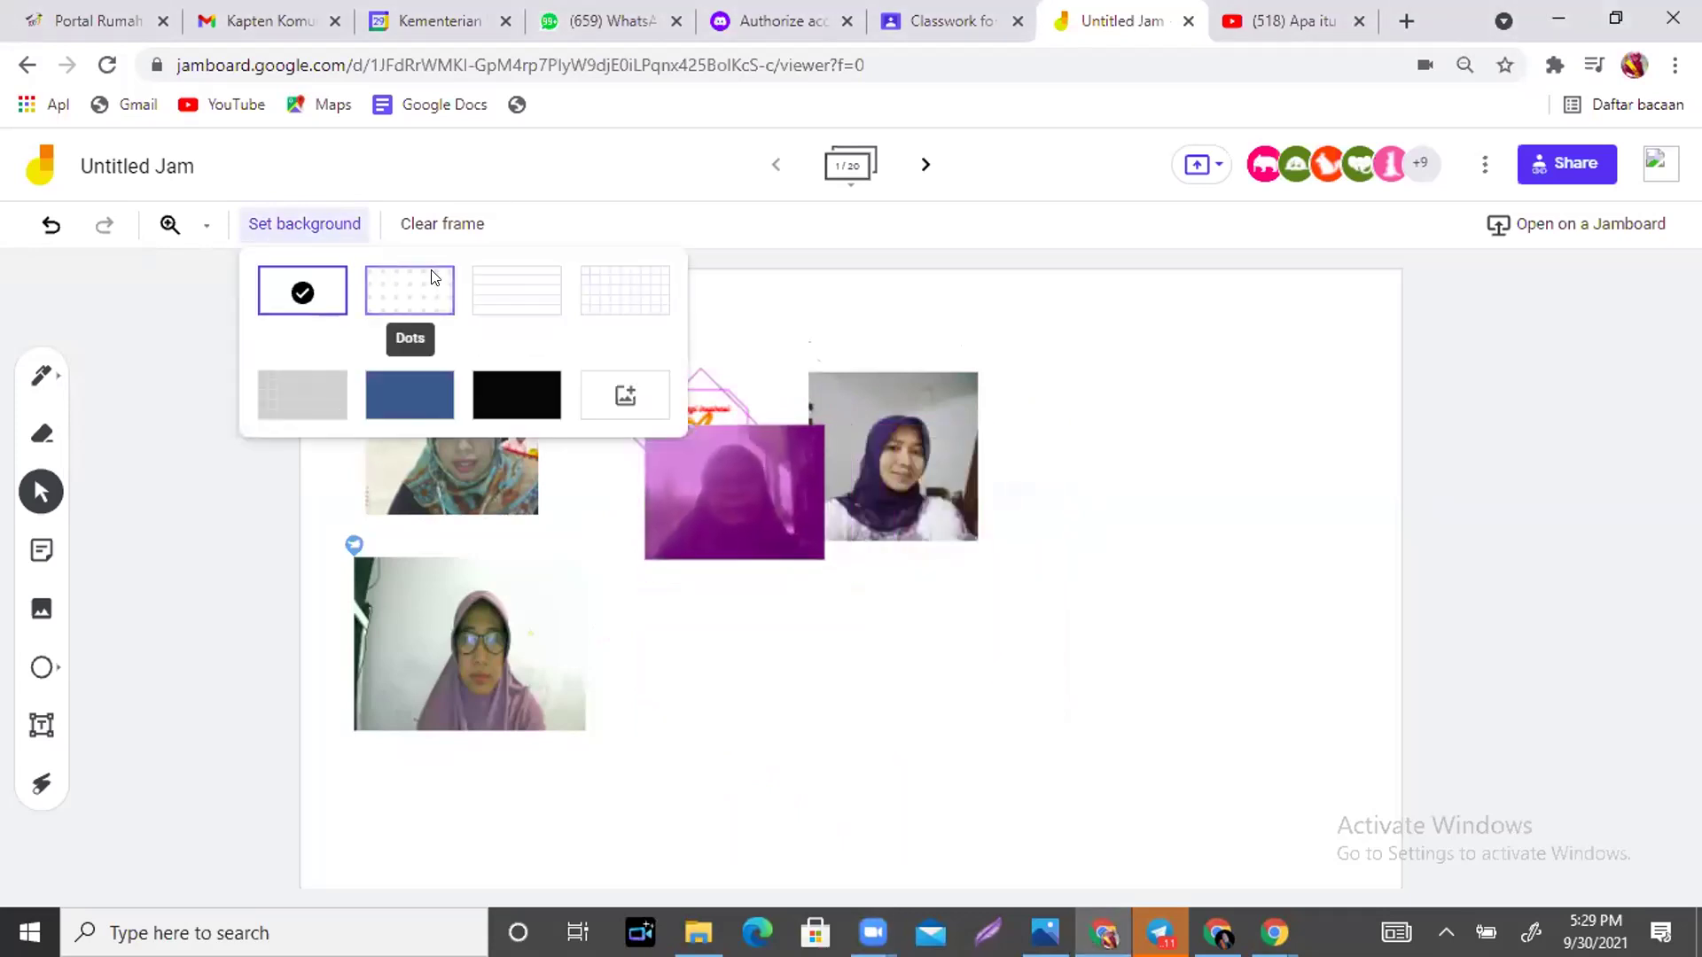
left_click(621, 288)
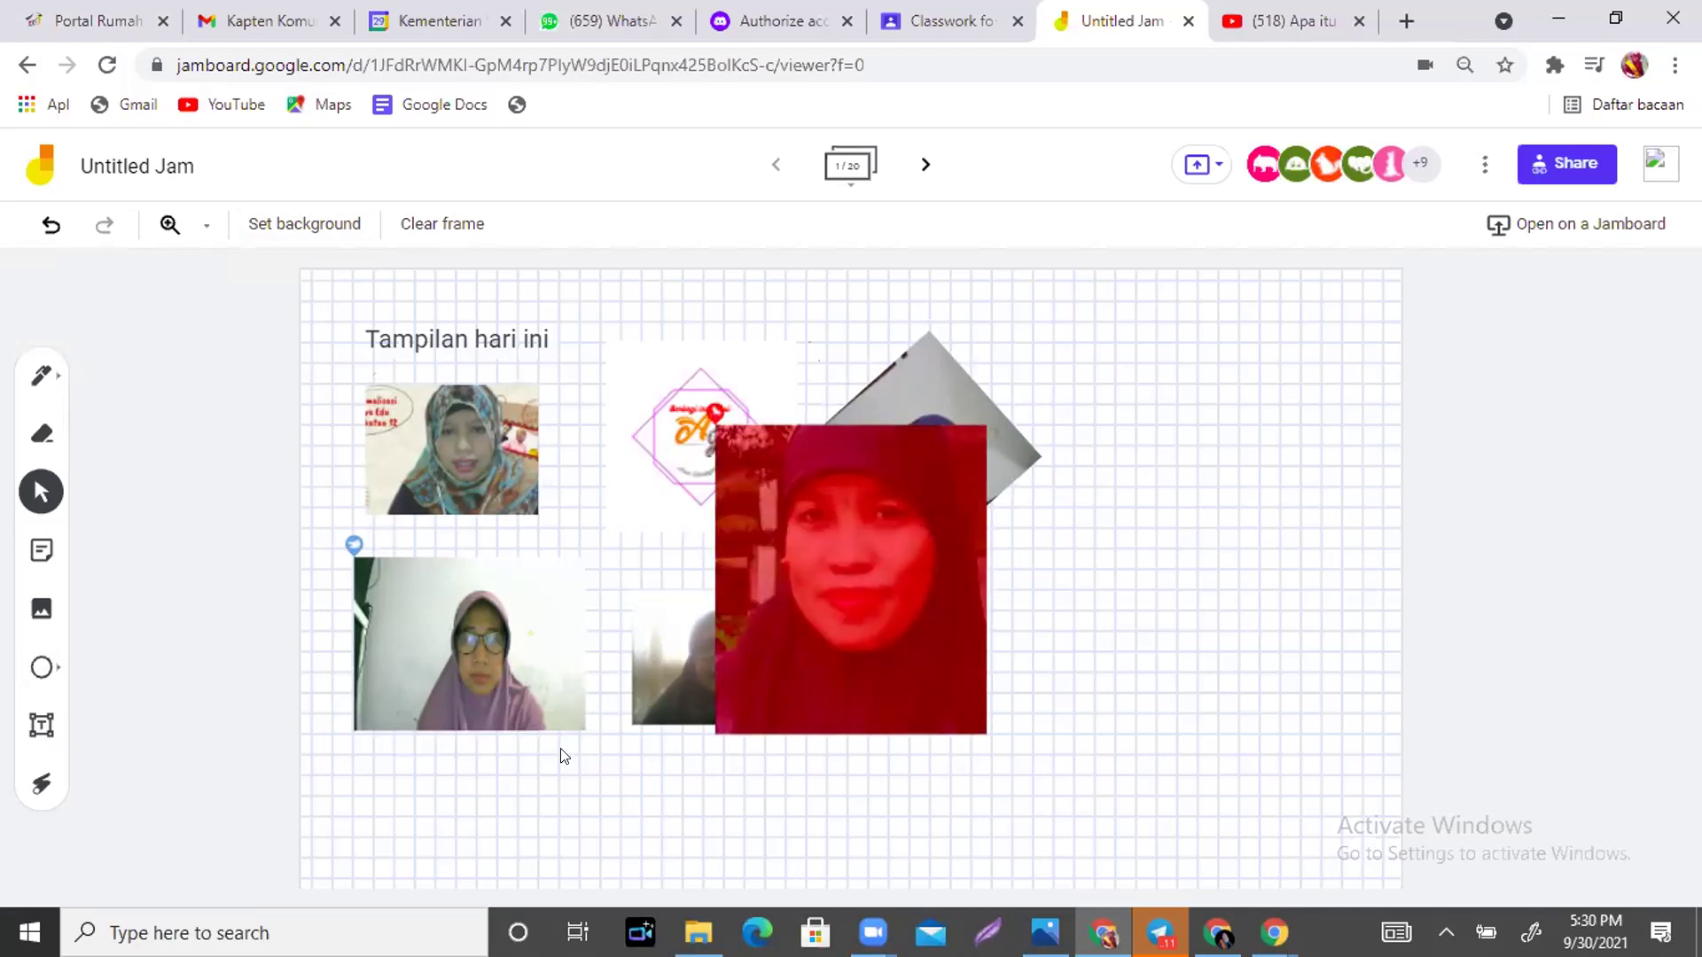
Straighten the tilted photo and spread out the overlapping participant images, placing the dark-veiled portrait in the frame's upper-right area.
left_click_drag(876, 598, 1212, 625)
left_click(927, 342)
left_click_drag(862, 311, 809, 345)
left_click_drag(854, 574, 885, 686)
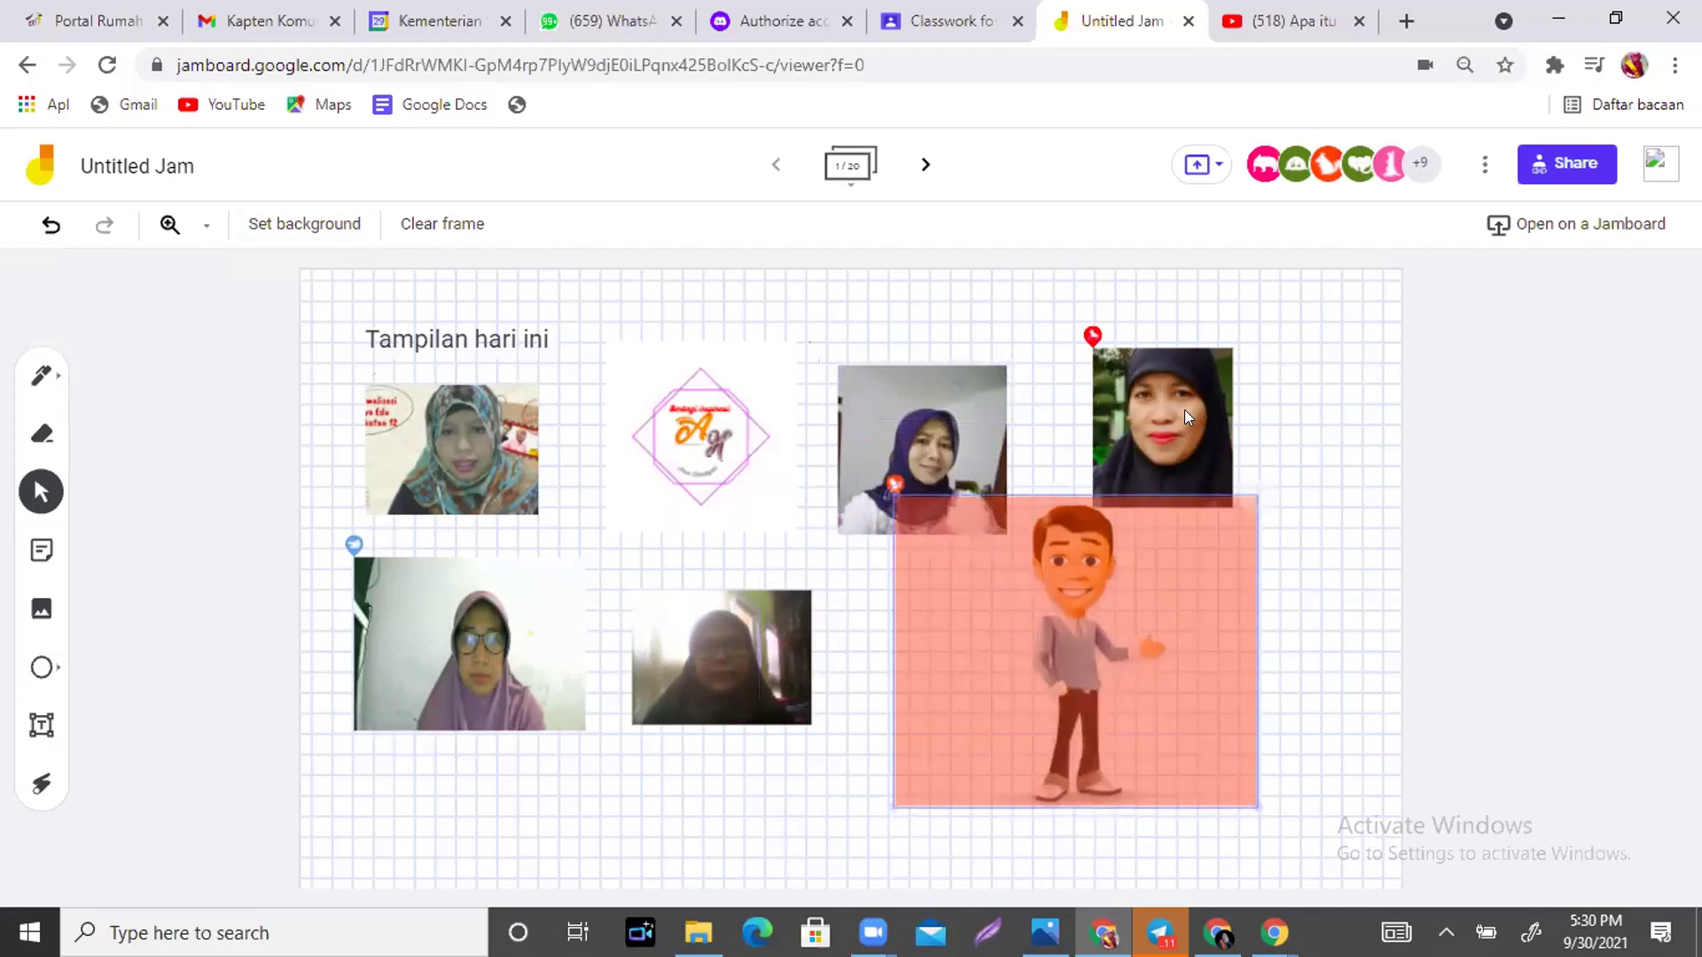
mouse_move(1184, 409)
left_mouse_down()
mouse_move(1176, 449)
mouse_move(1174, 432)
left_mouse_up()
left_click(1066, 671)
left_click_drag(1066, 671, 954, 734)
left_click(1458, 605)
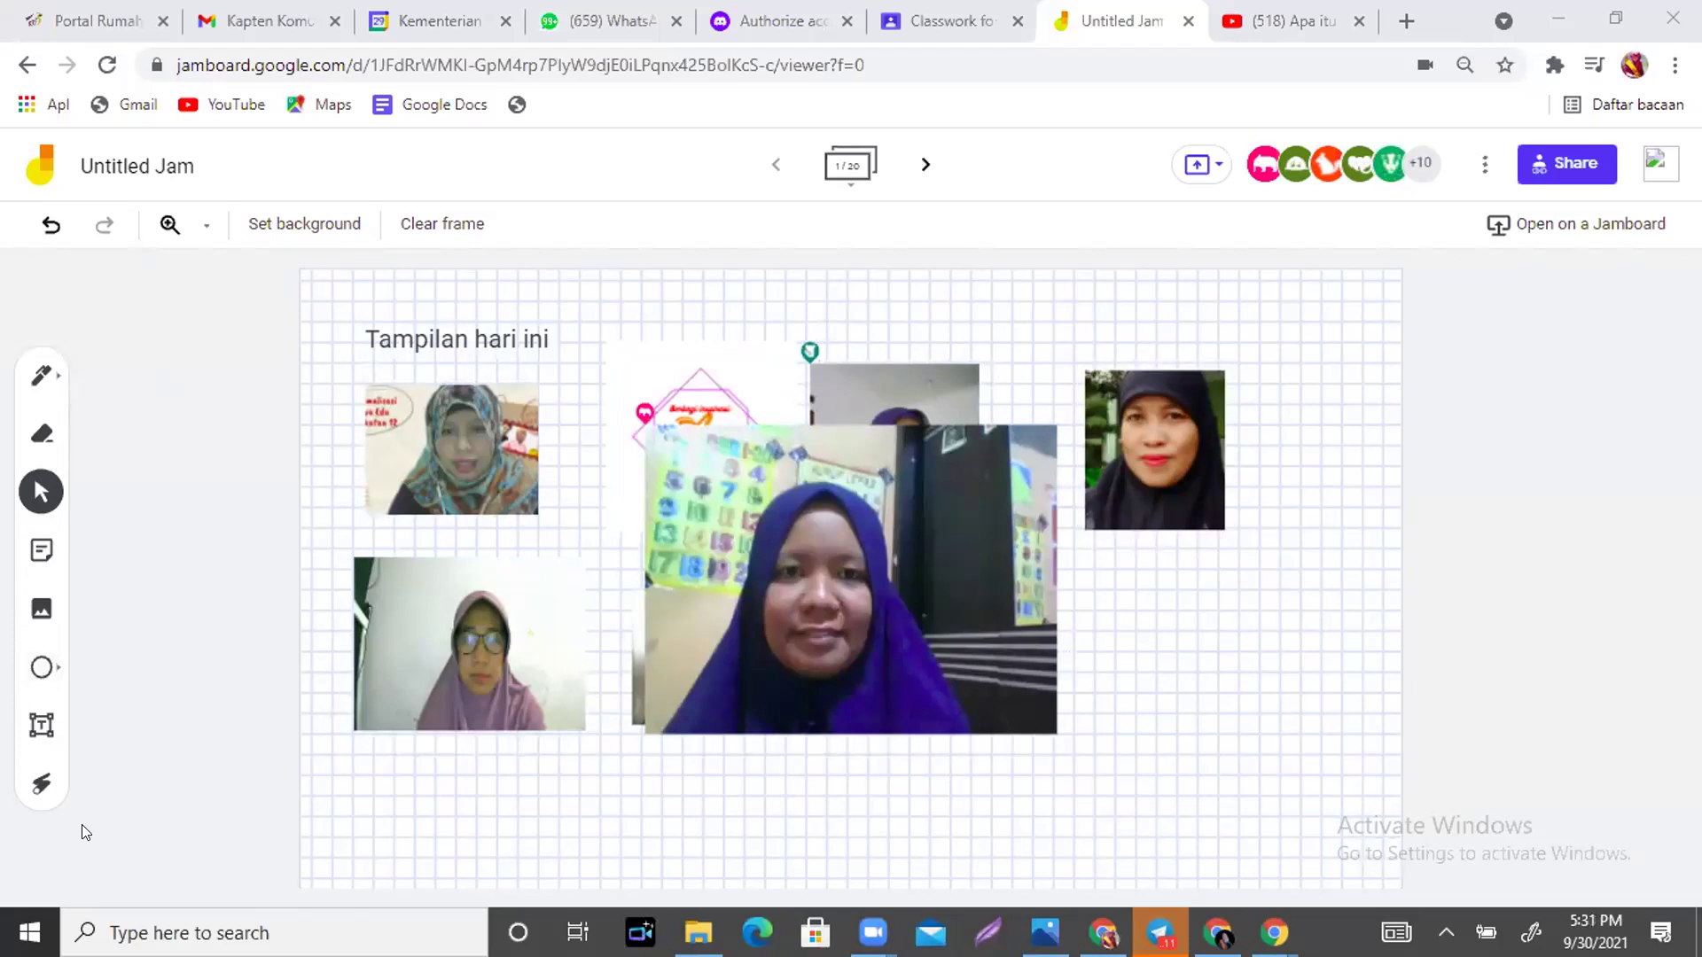
Place an empty text box directly beneath the first photo.
left_click(35, 727)
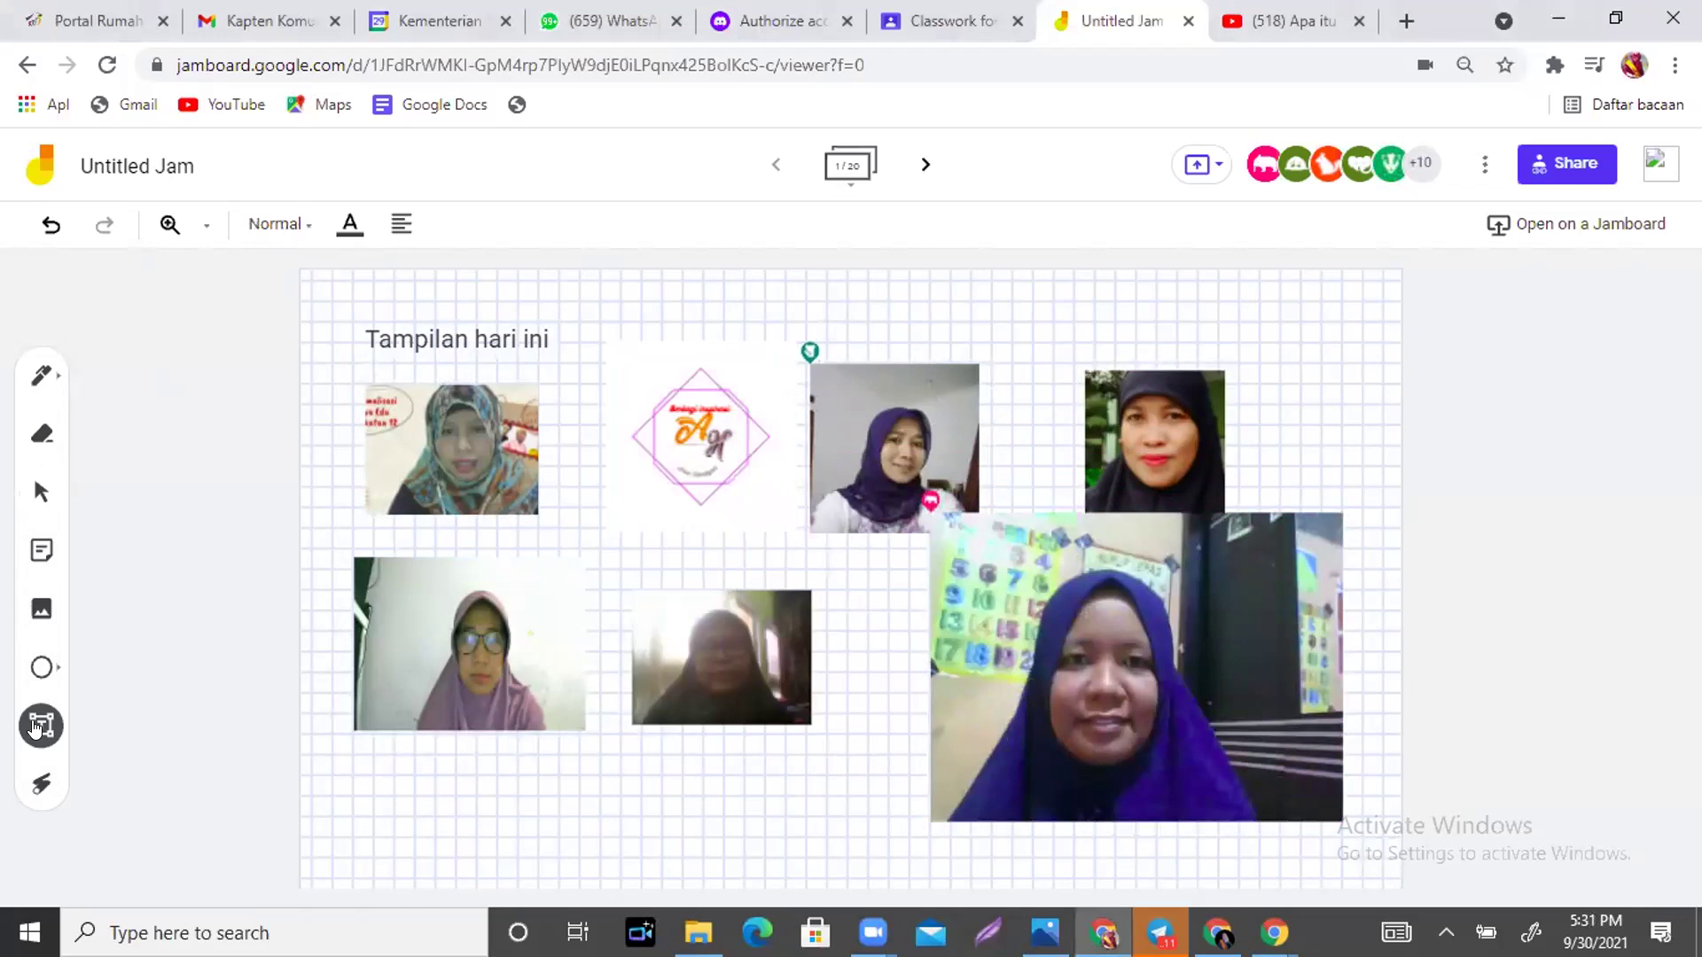
left_click(392, 516)
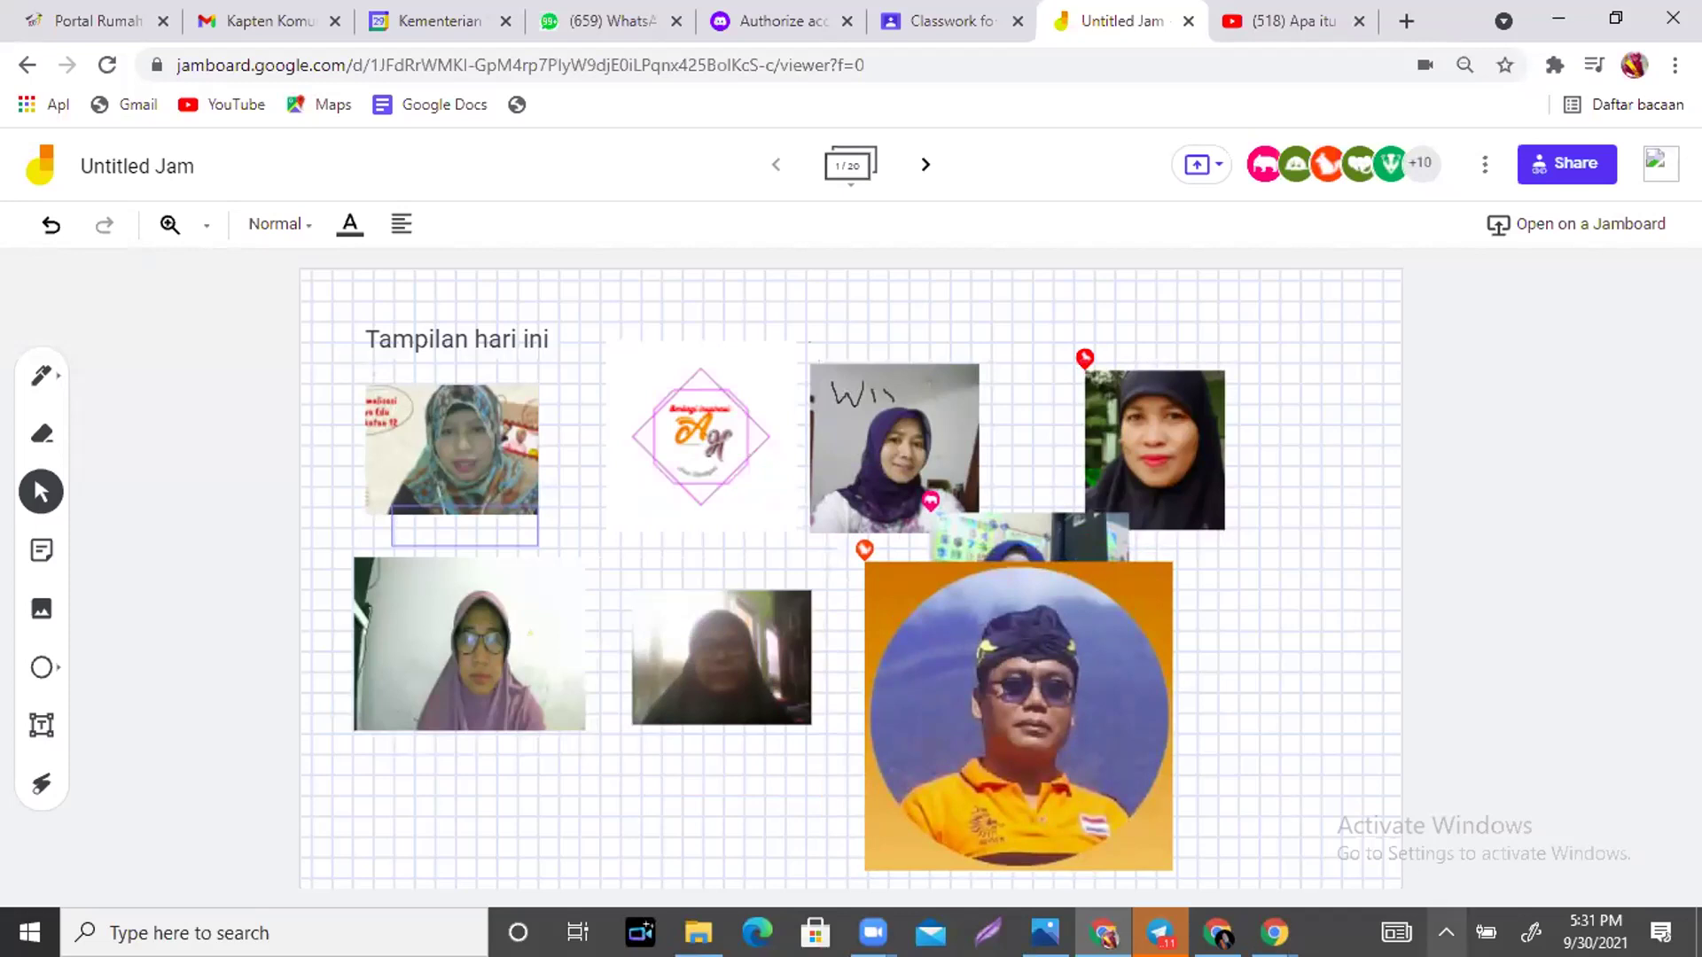
Examine the hidden system icons and the computer's Wi-Fi connection, and return to the jam.
left_click(1446, 932)
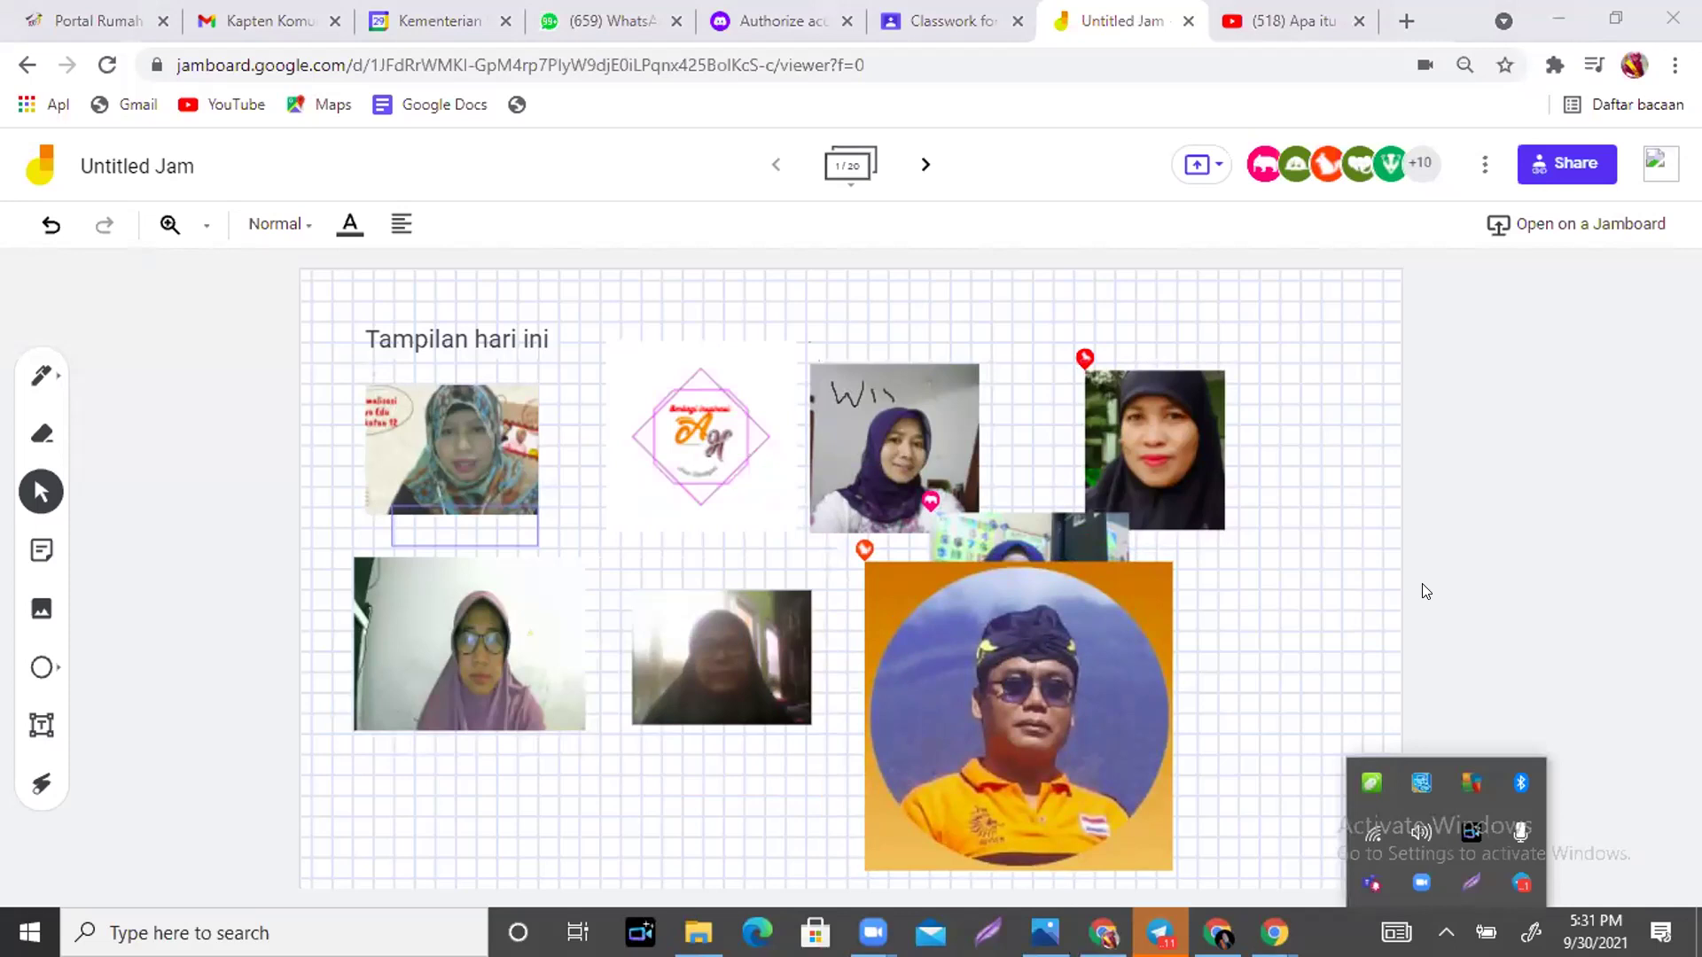
left_click(660, 95)
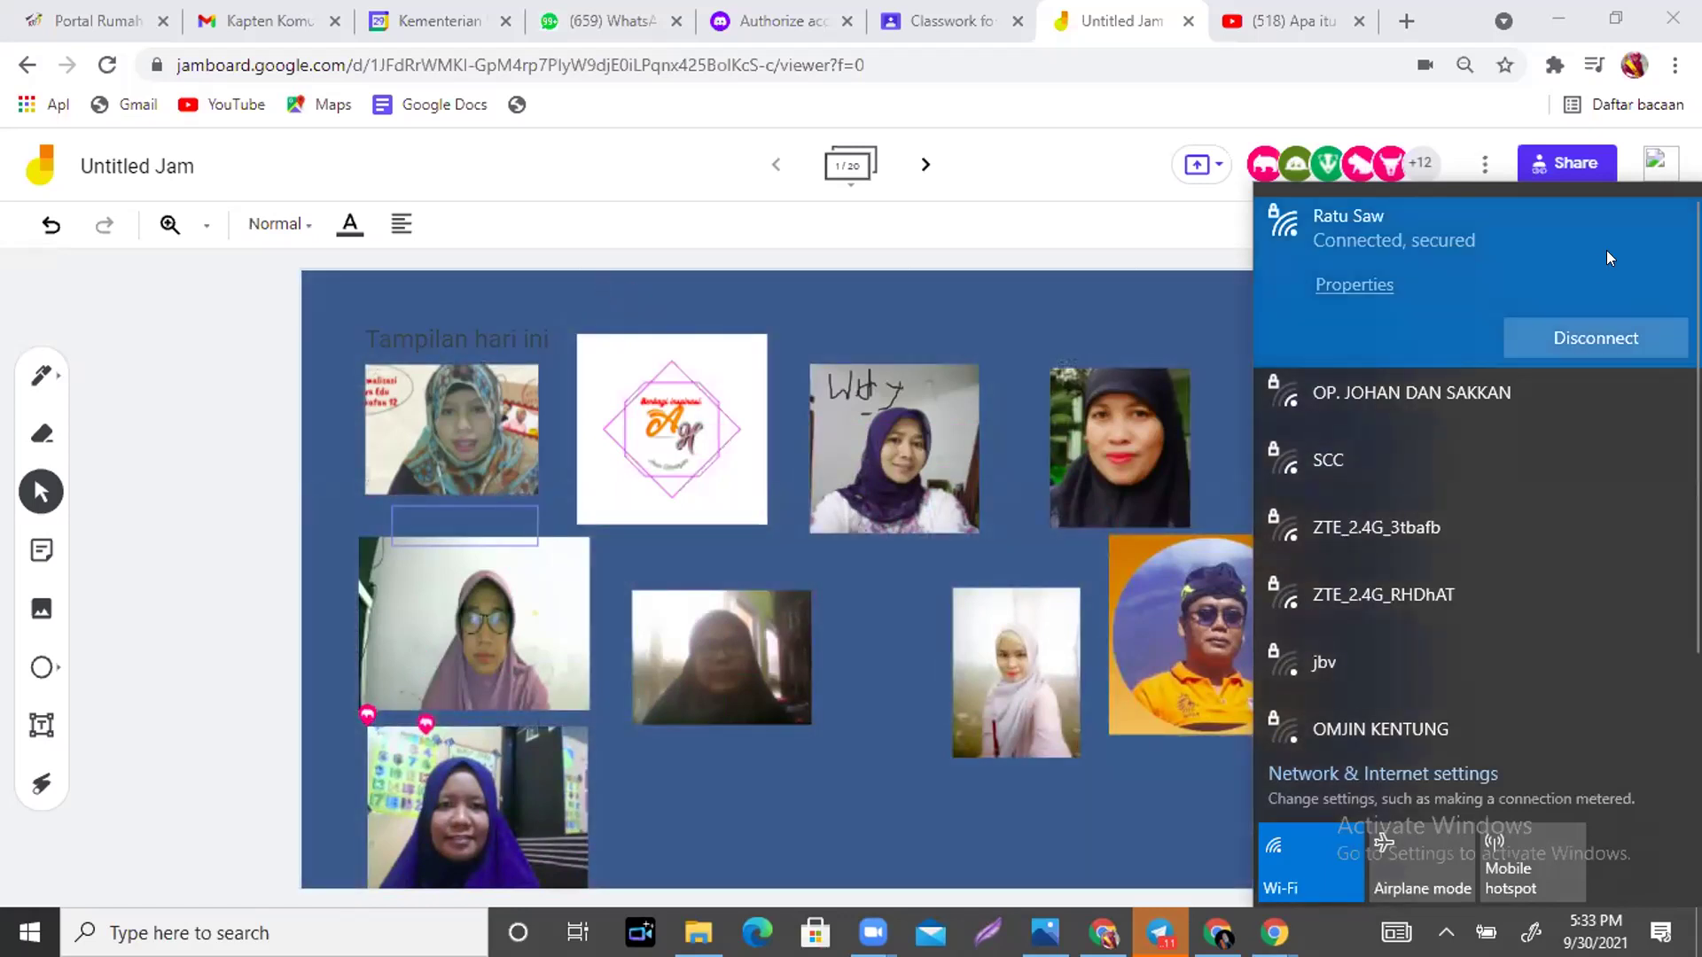
left_click(1112, 254)
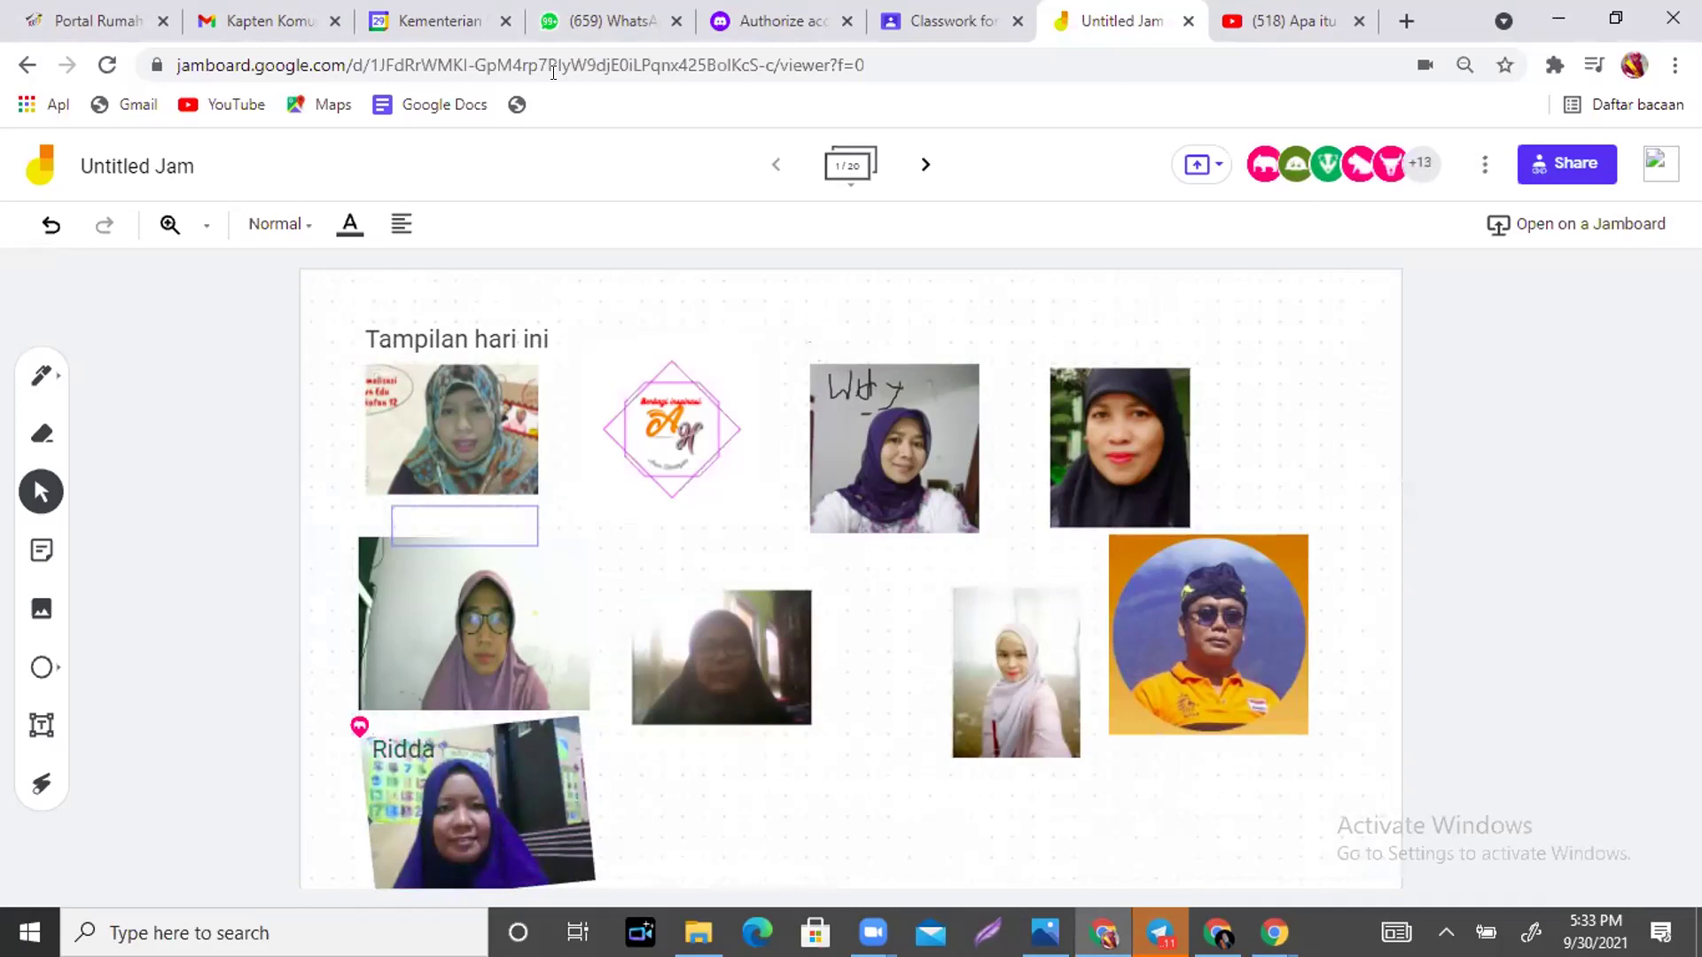
Find a green chalkboard picture through a Google image search for "background papan tulis" and set it as the frame background.
left_click(306, 282)
left_click(298, 222)
left_click(410, 394)
left_click(624, 394)
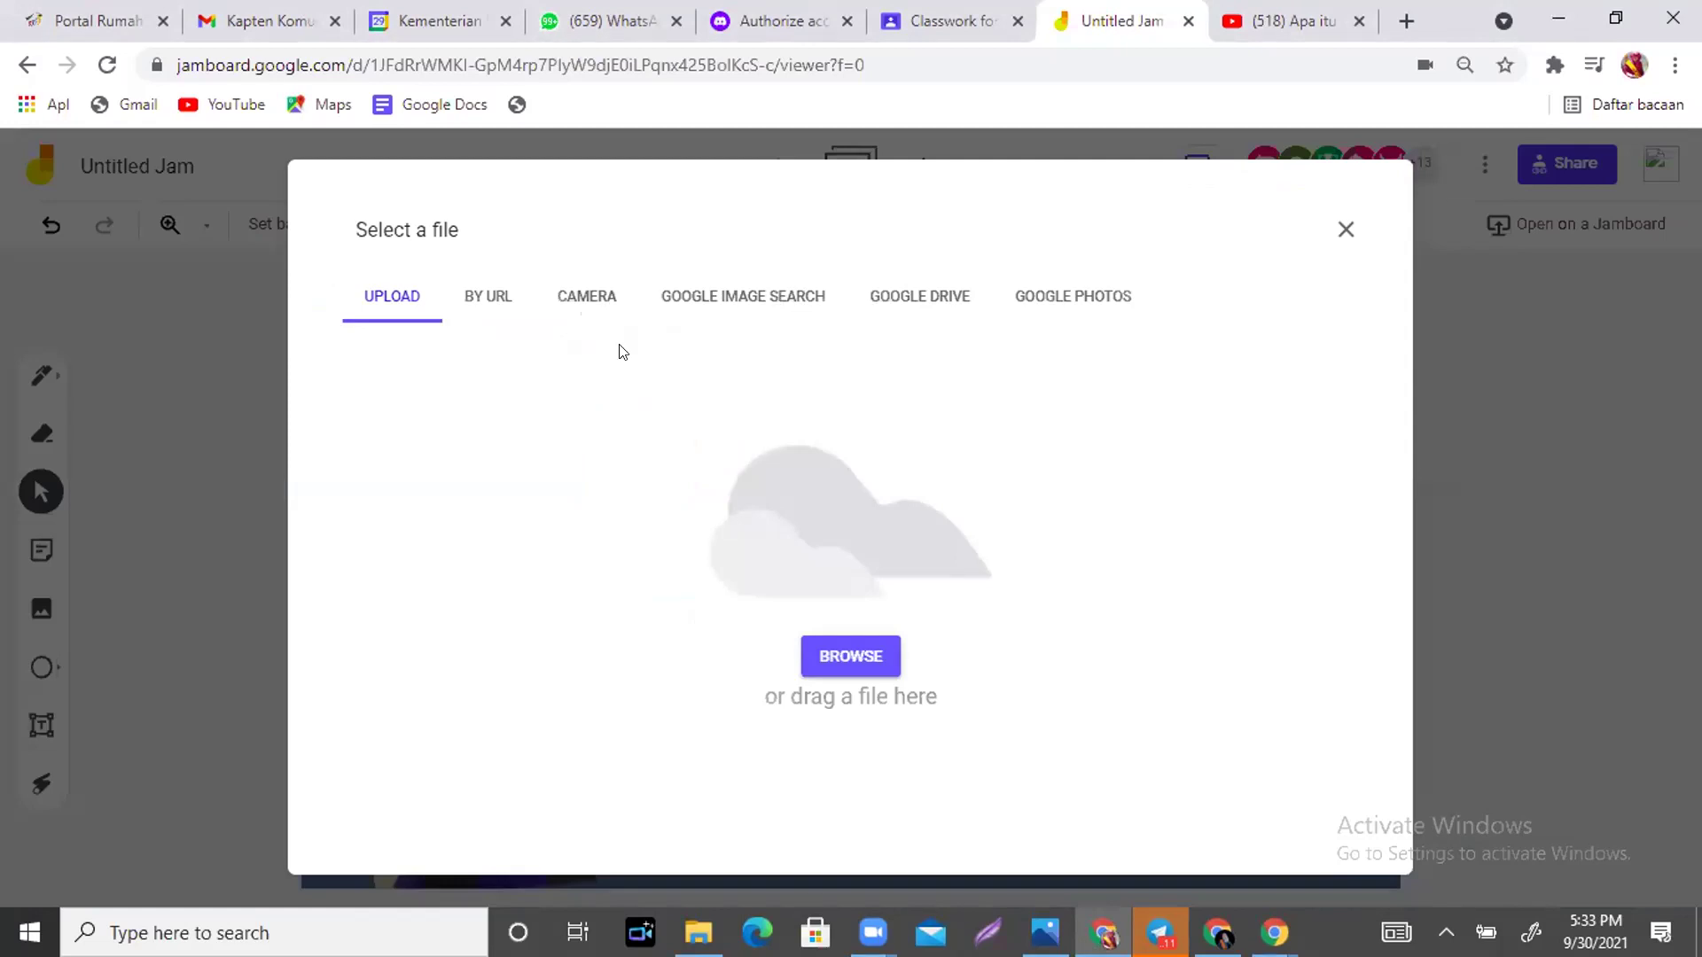
left_click(755, 295)
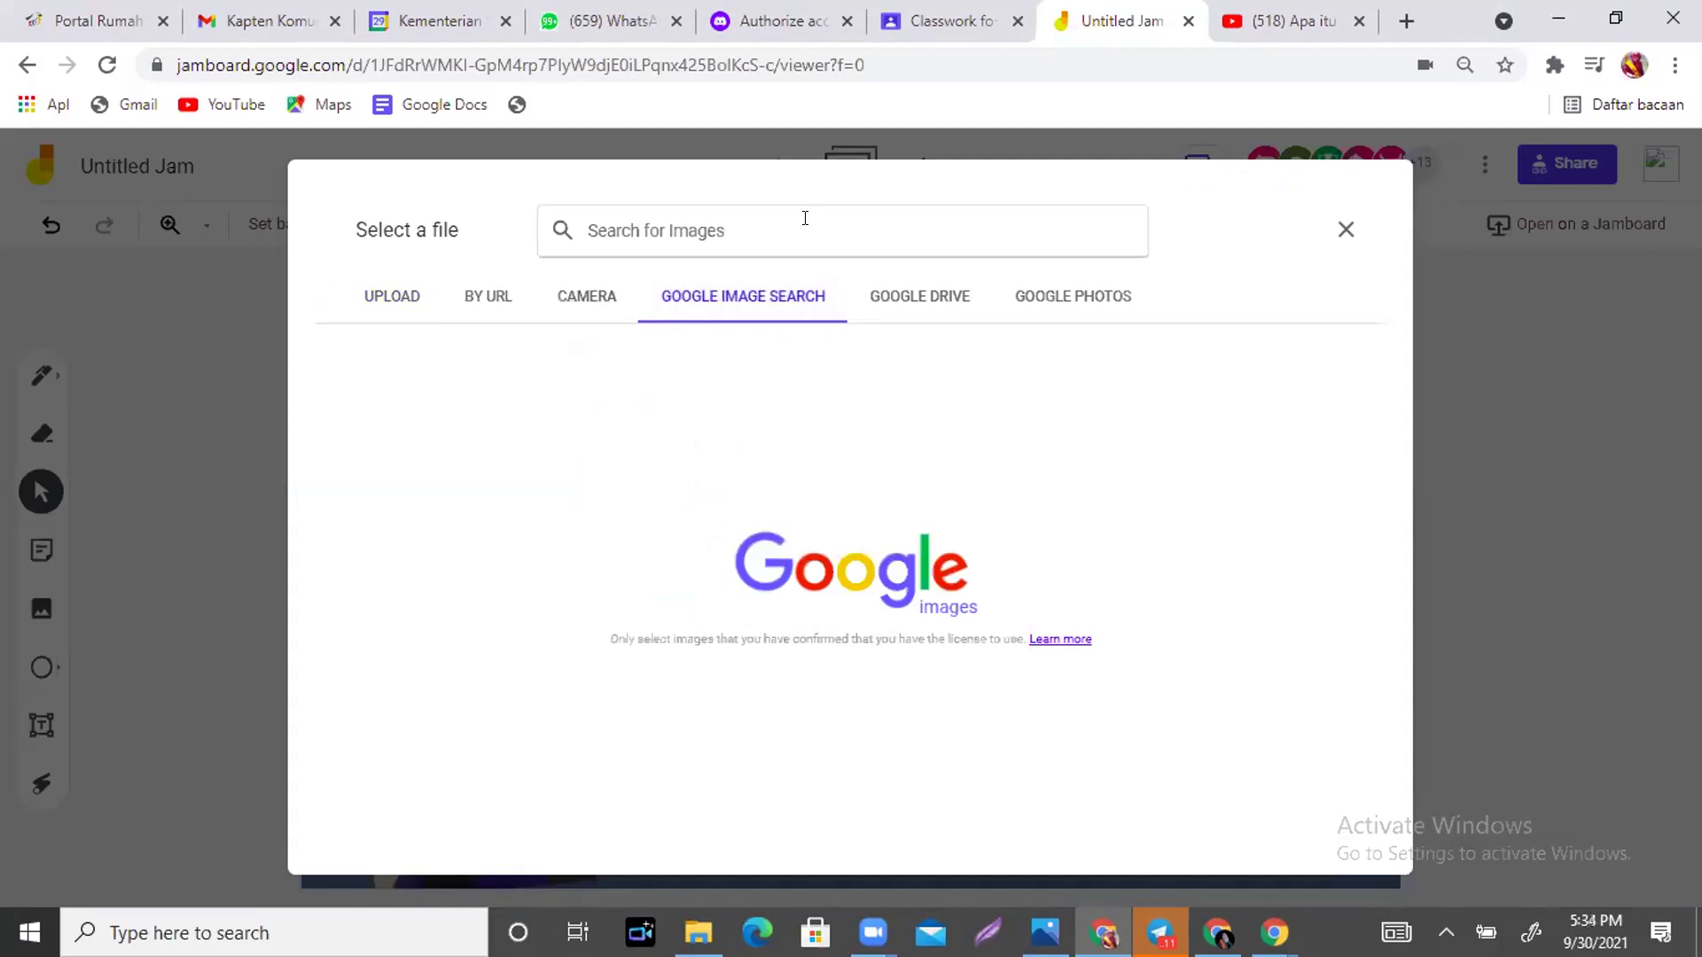
type("backgroun")
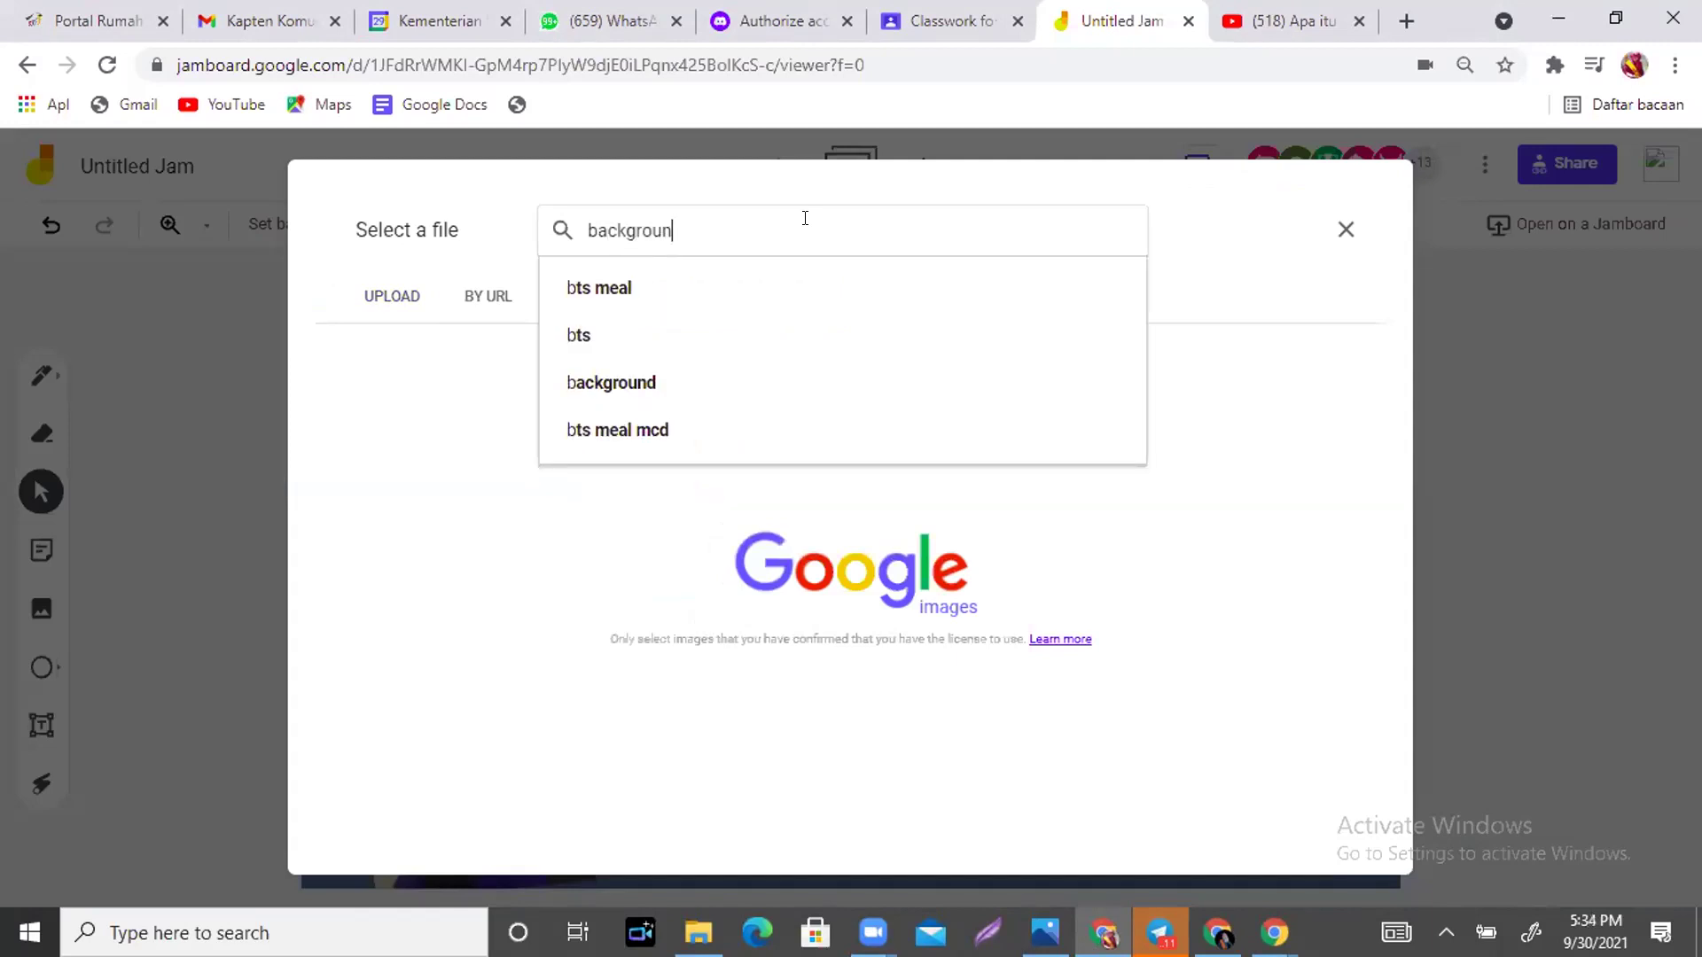
type("d ")
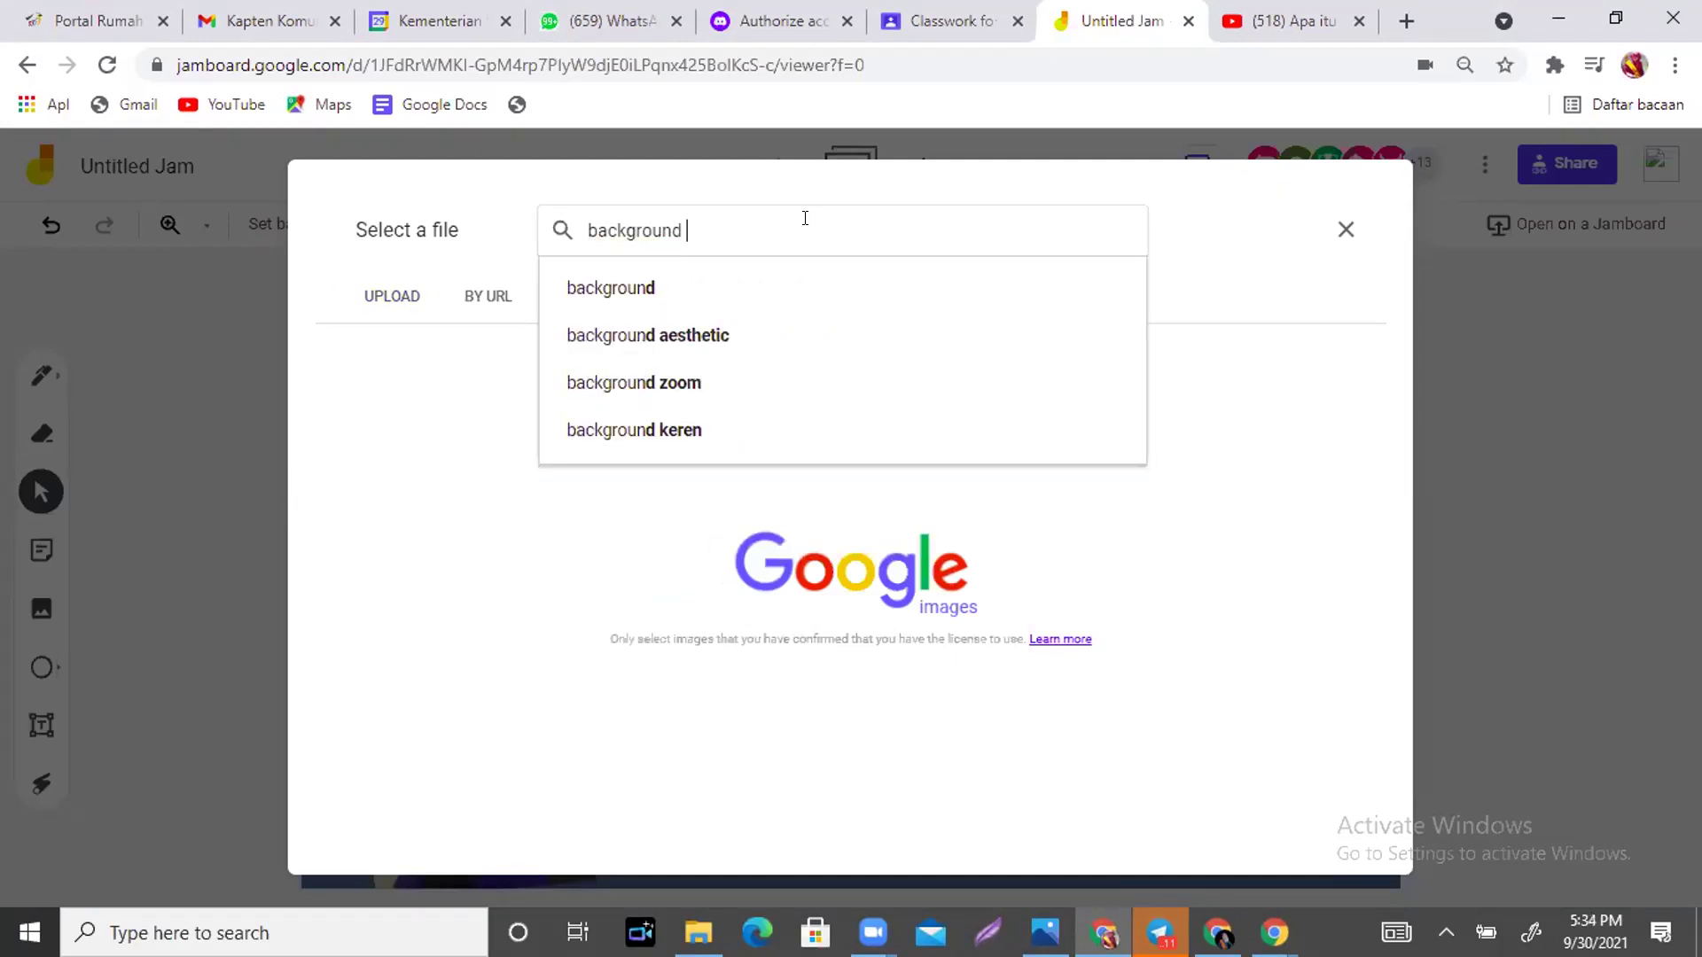
type("papan tulis")
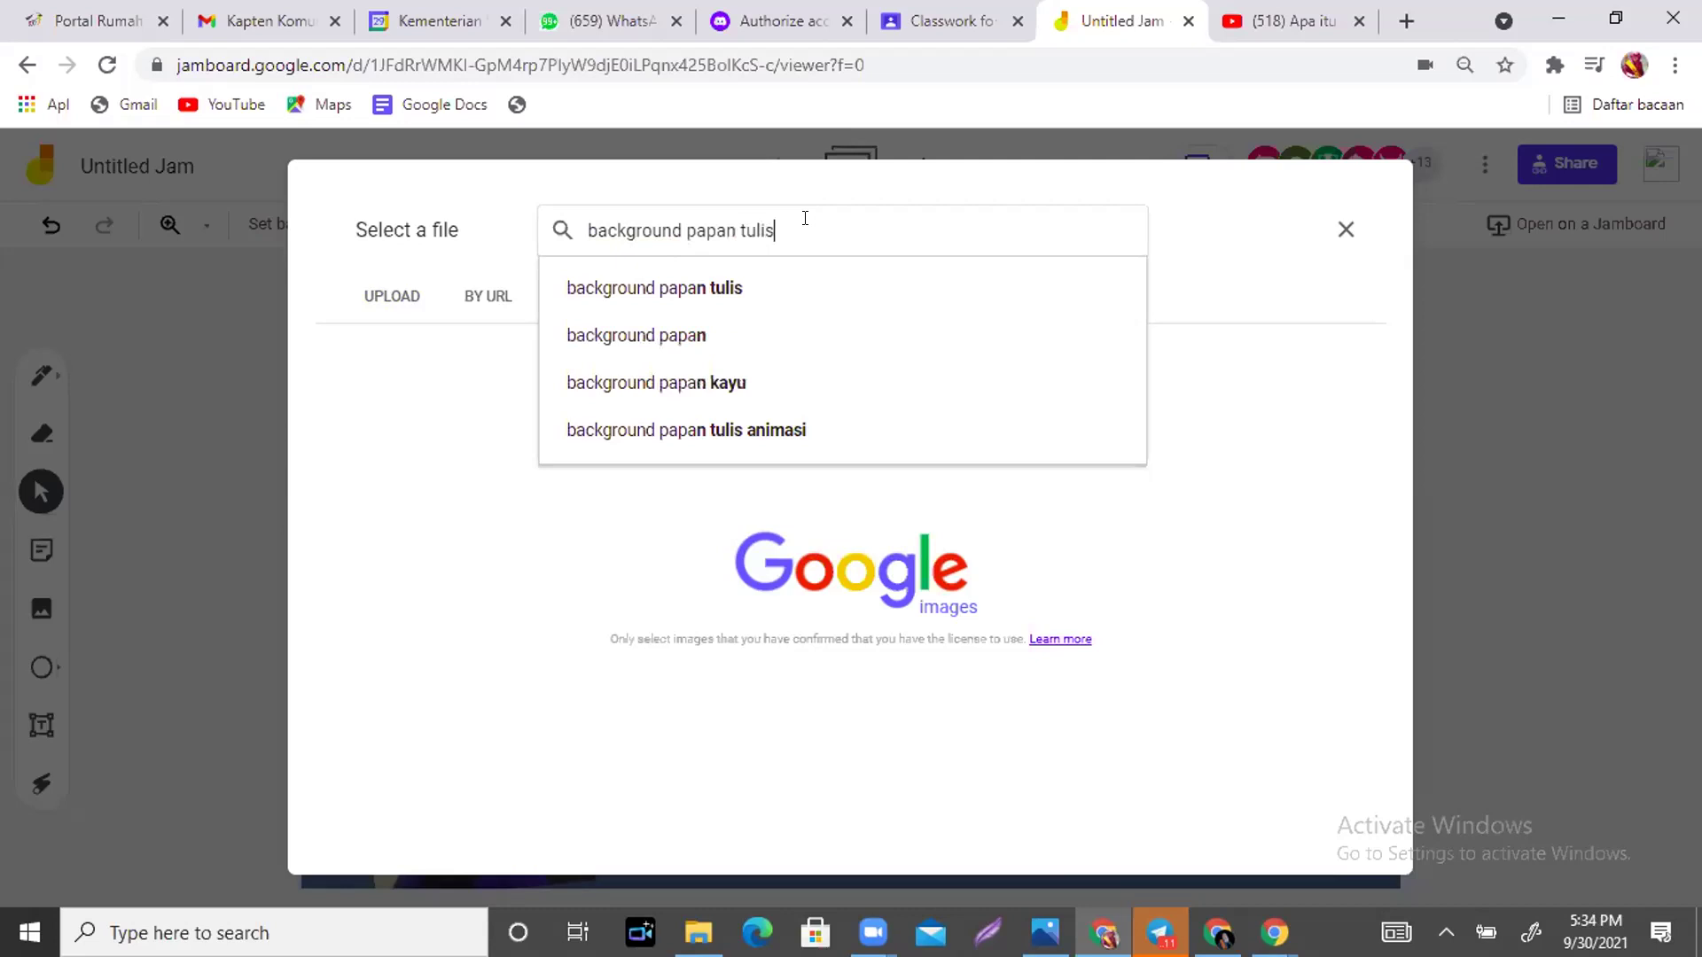
key("Return")
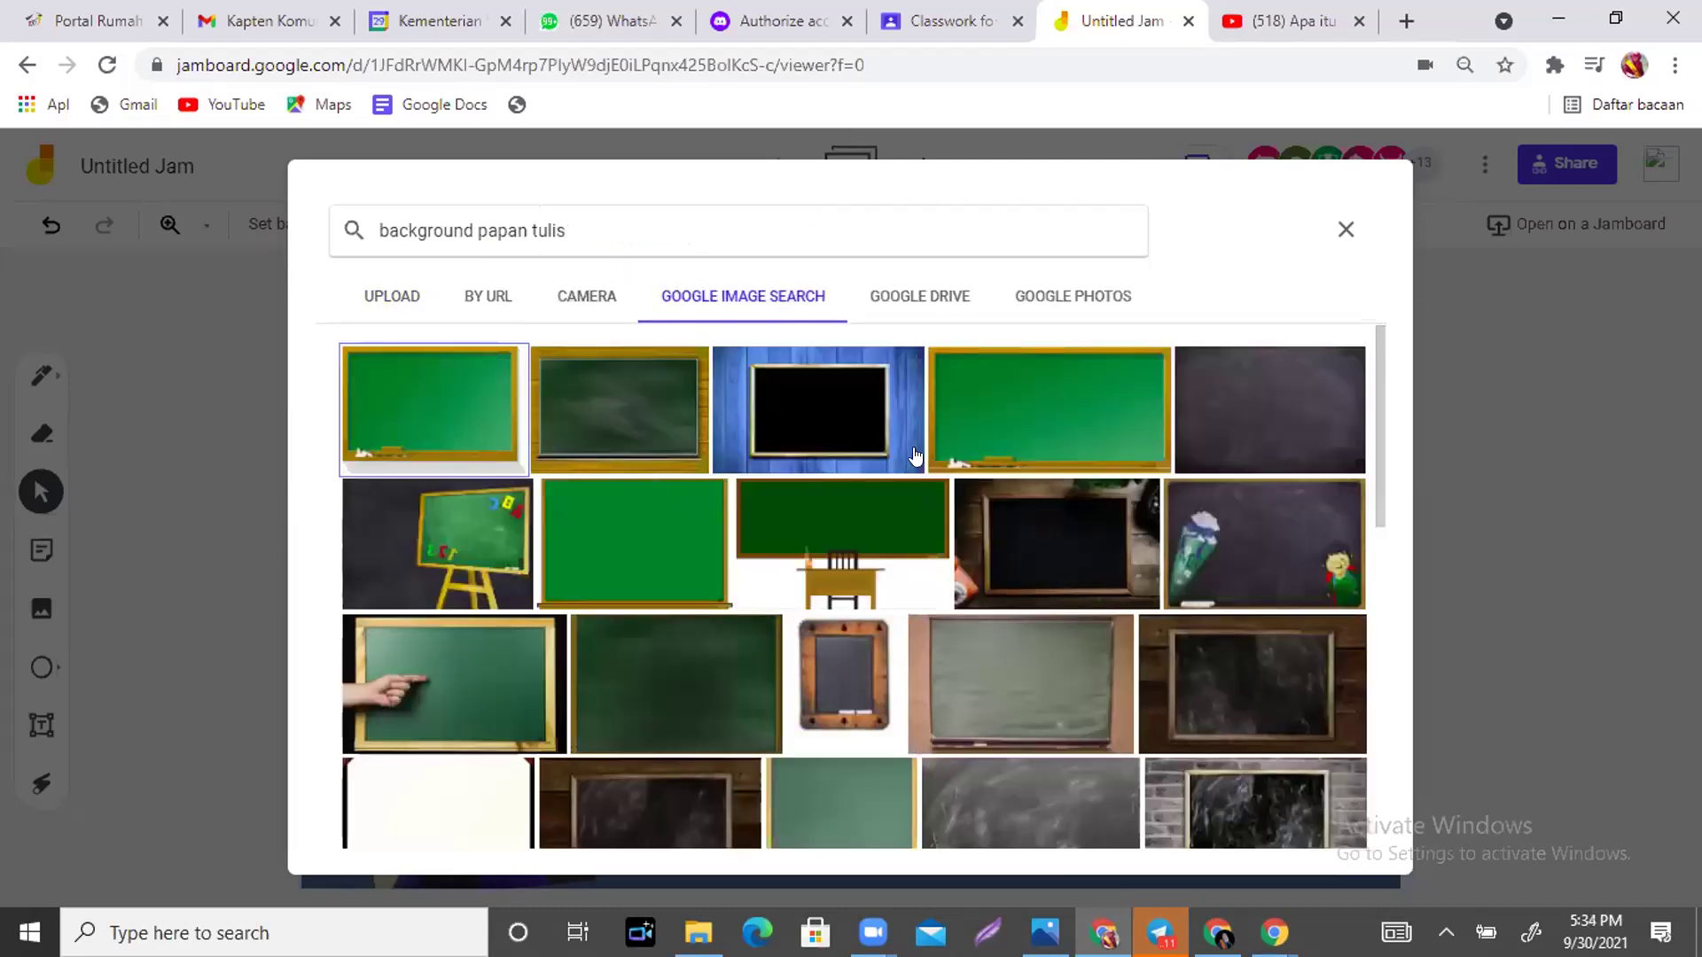
left_click(1046, 422)
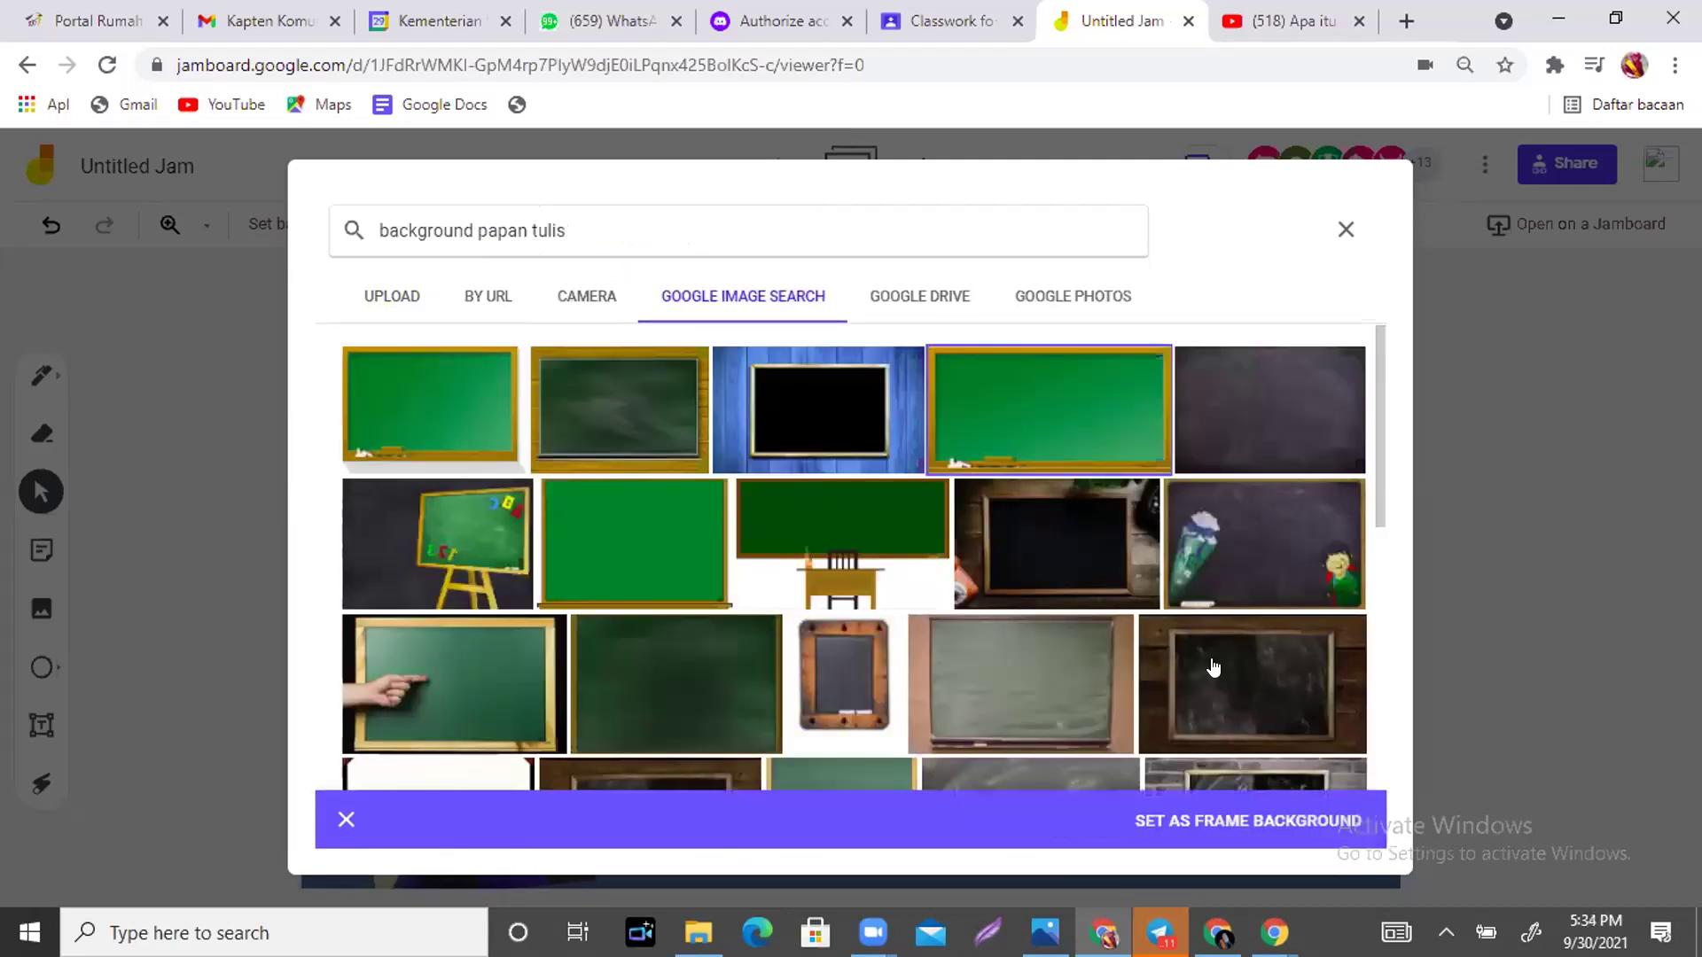
left_click(1200, 822)
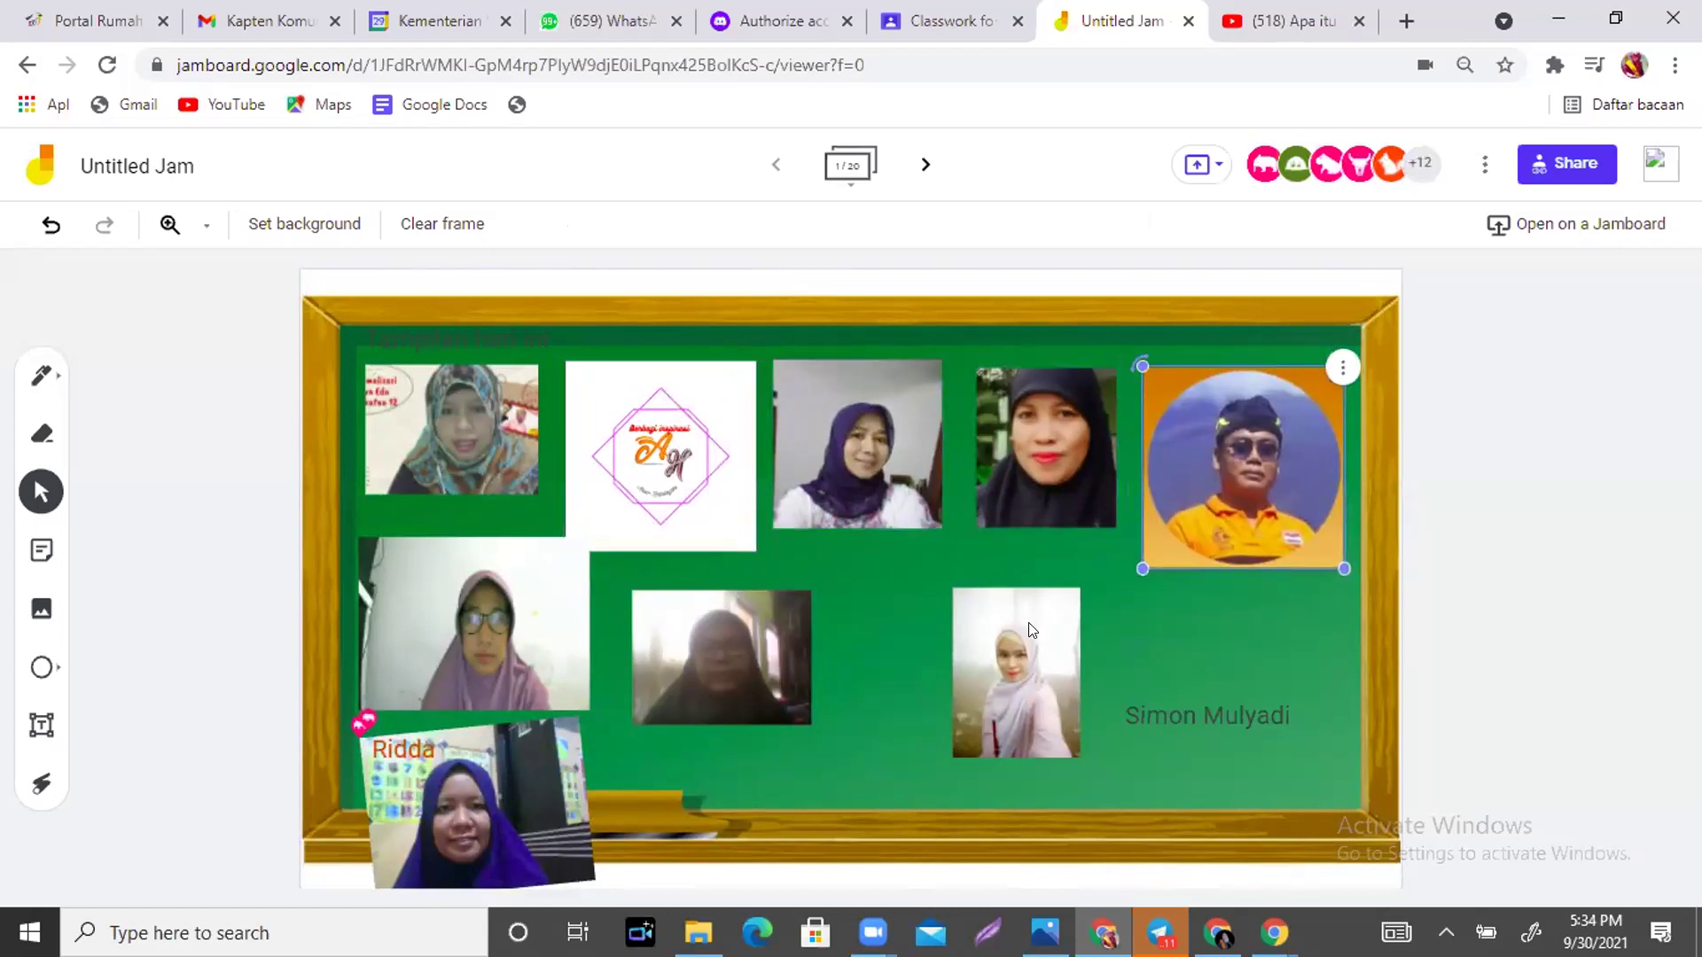
Move the loose participant name label onto the lower edge of the orange portrait, and shift the "Tampilan hari ini" title up above the photos.
left_click(1163, 705)
left_click_drag(1163, 705, 1185, 539)
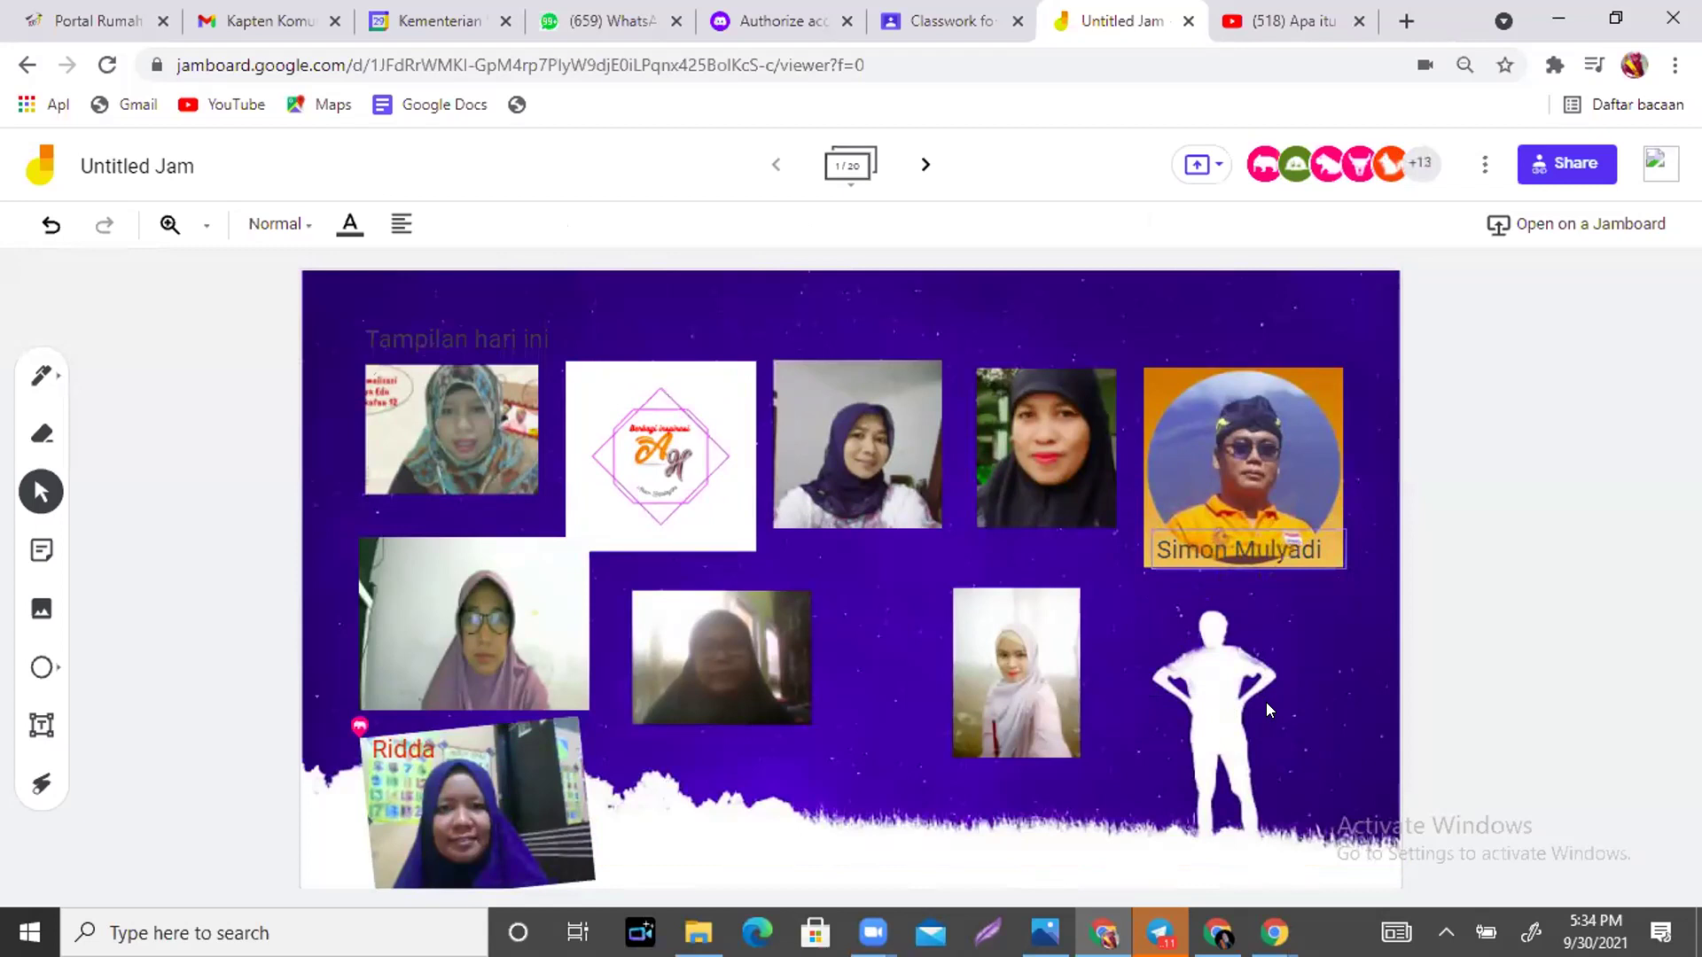
left_click_drag(500, 346, 493, 314)
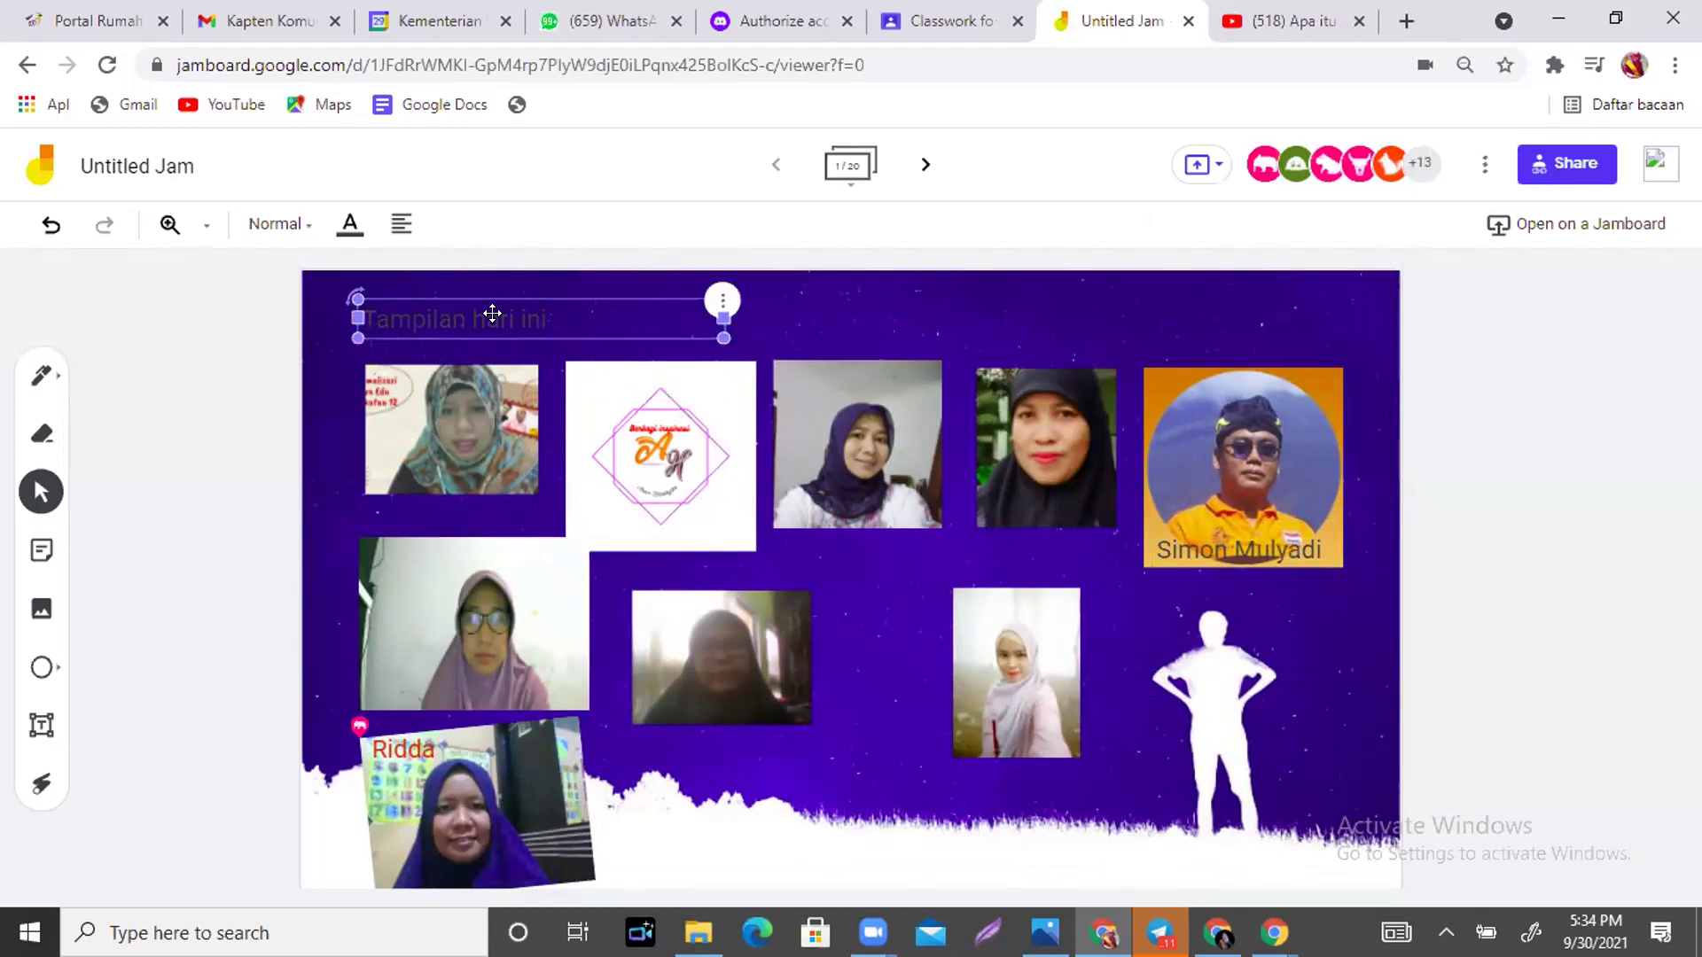
double_click(493, 314)
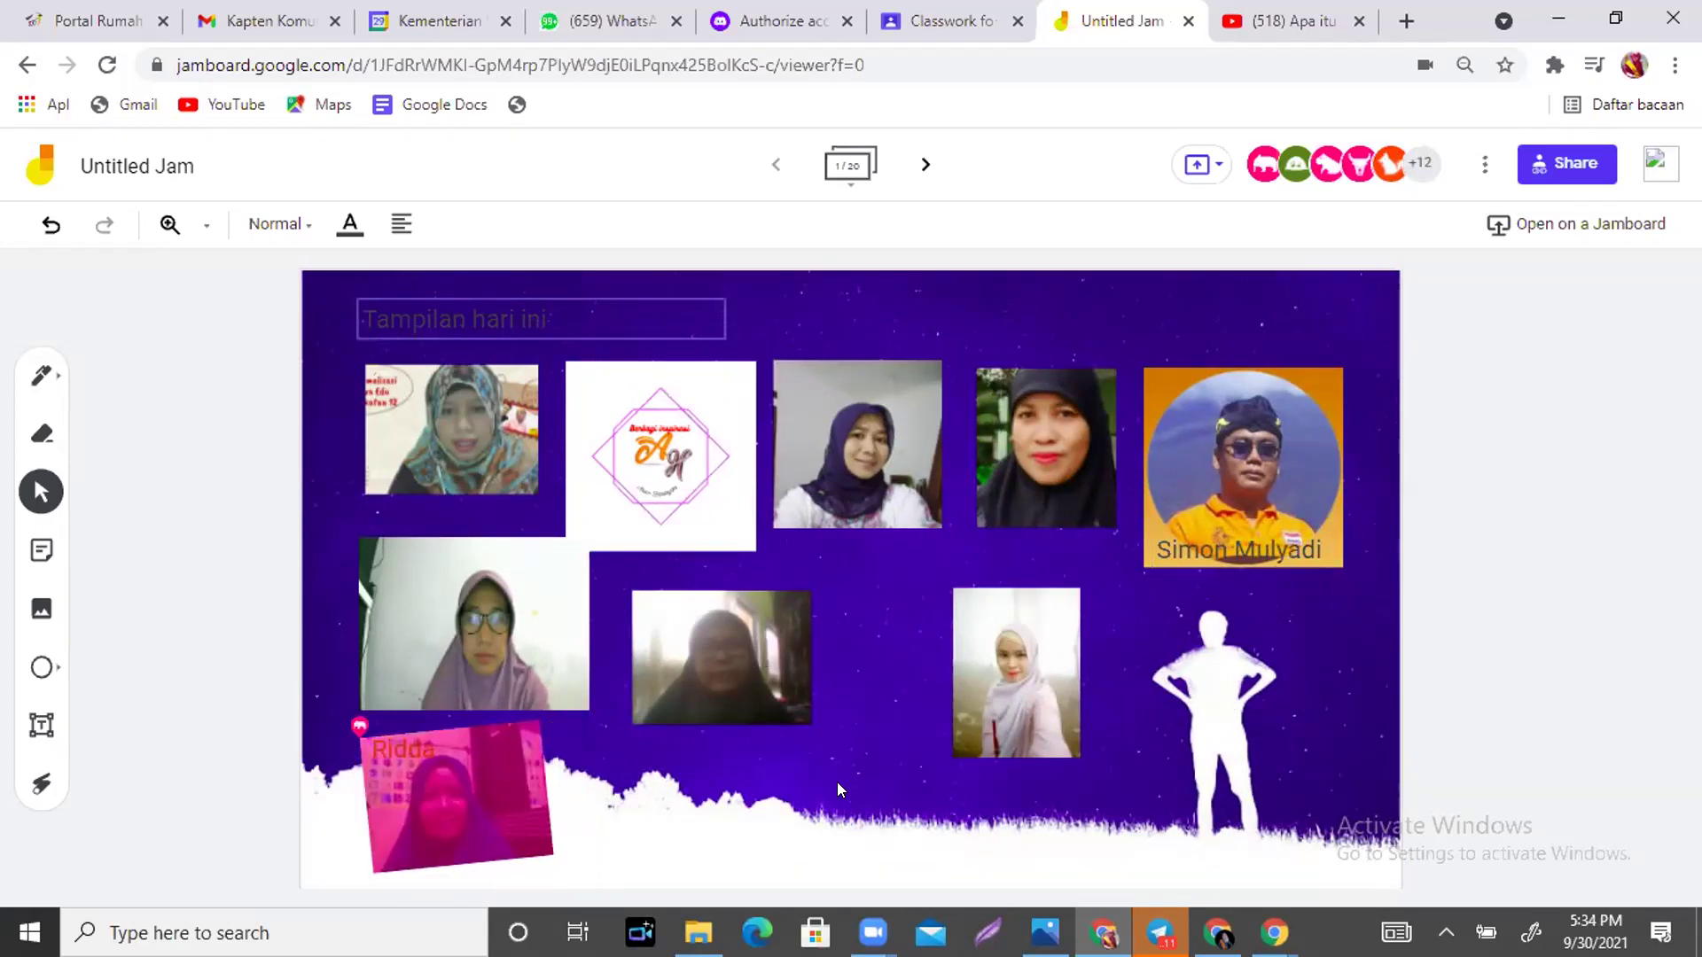
left_click(1565, 624)
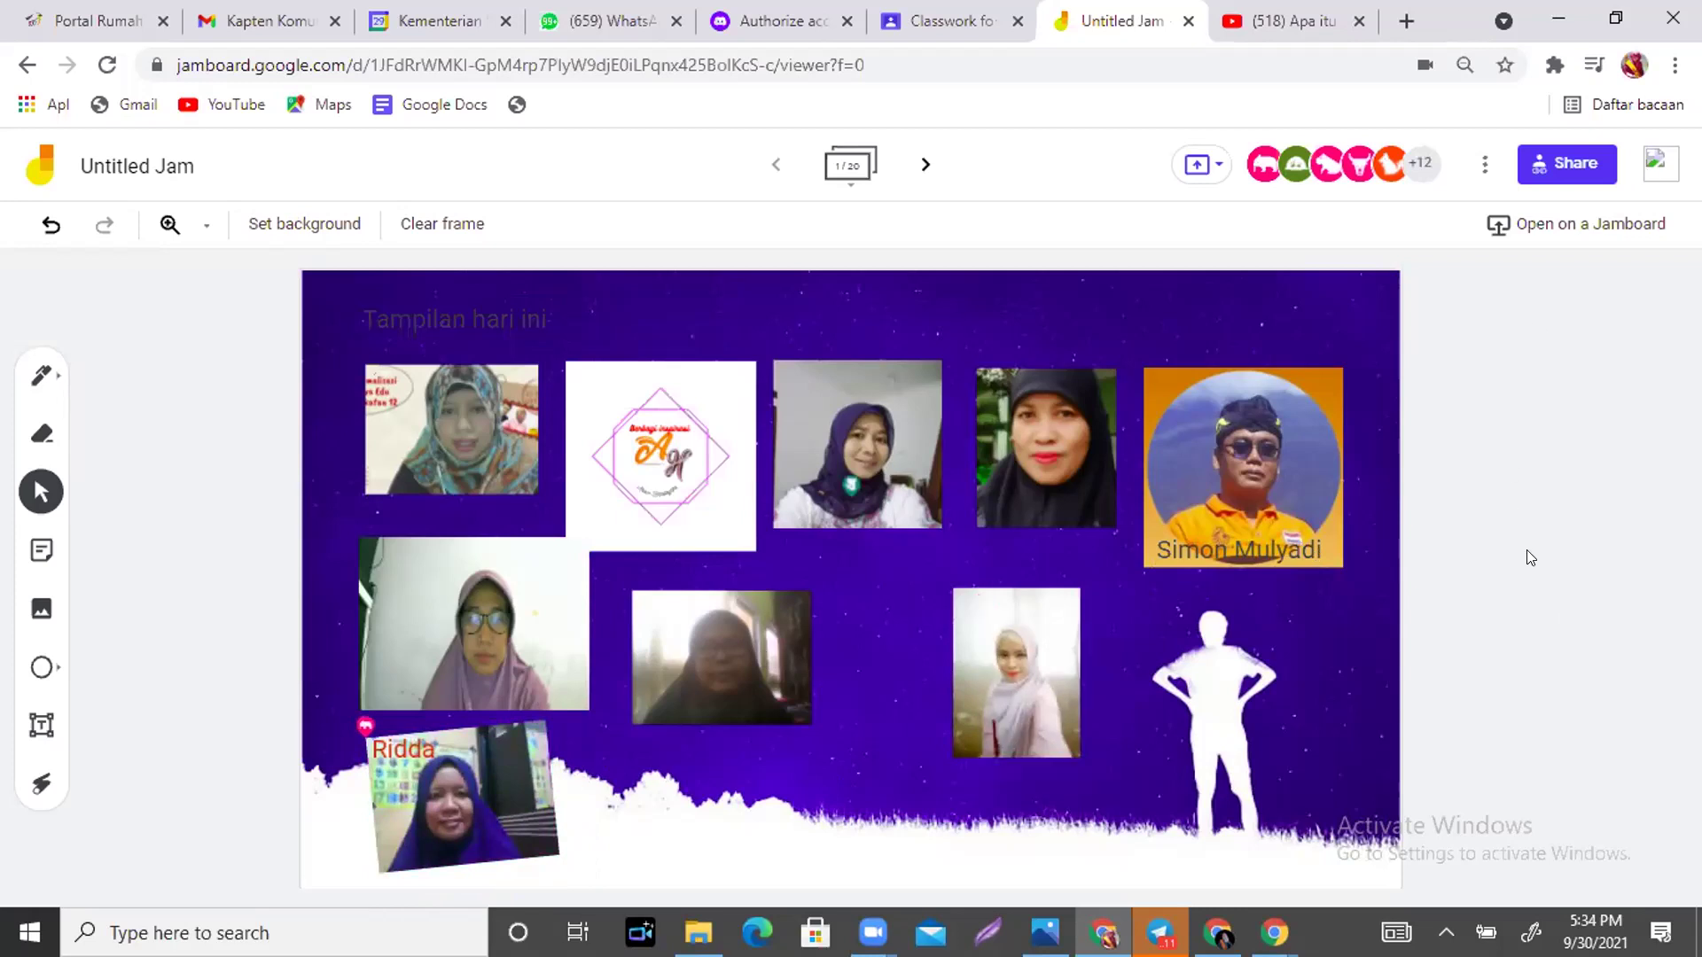
Review the jam's link-sharing access and its available Viewer and Editor roles, leaving the sharing settings as they are.
left_click(1572, 161)
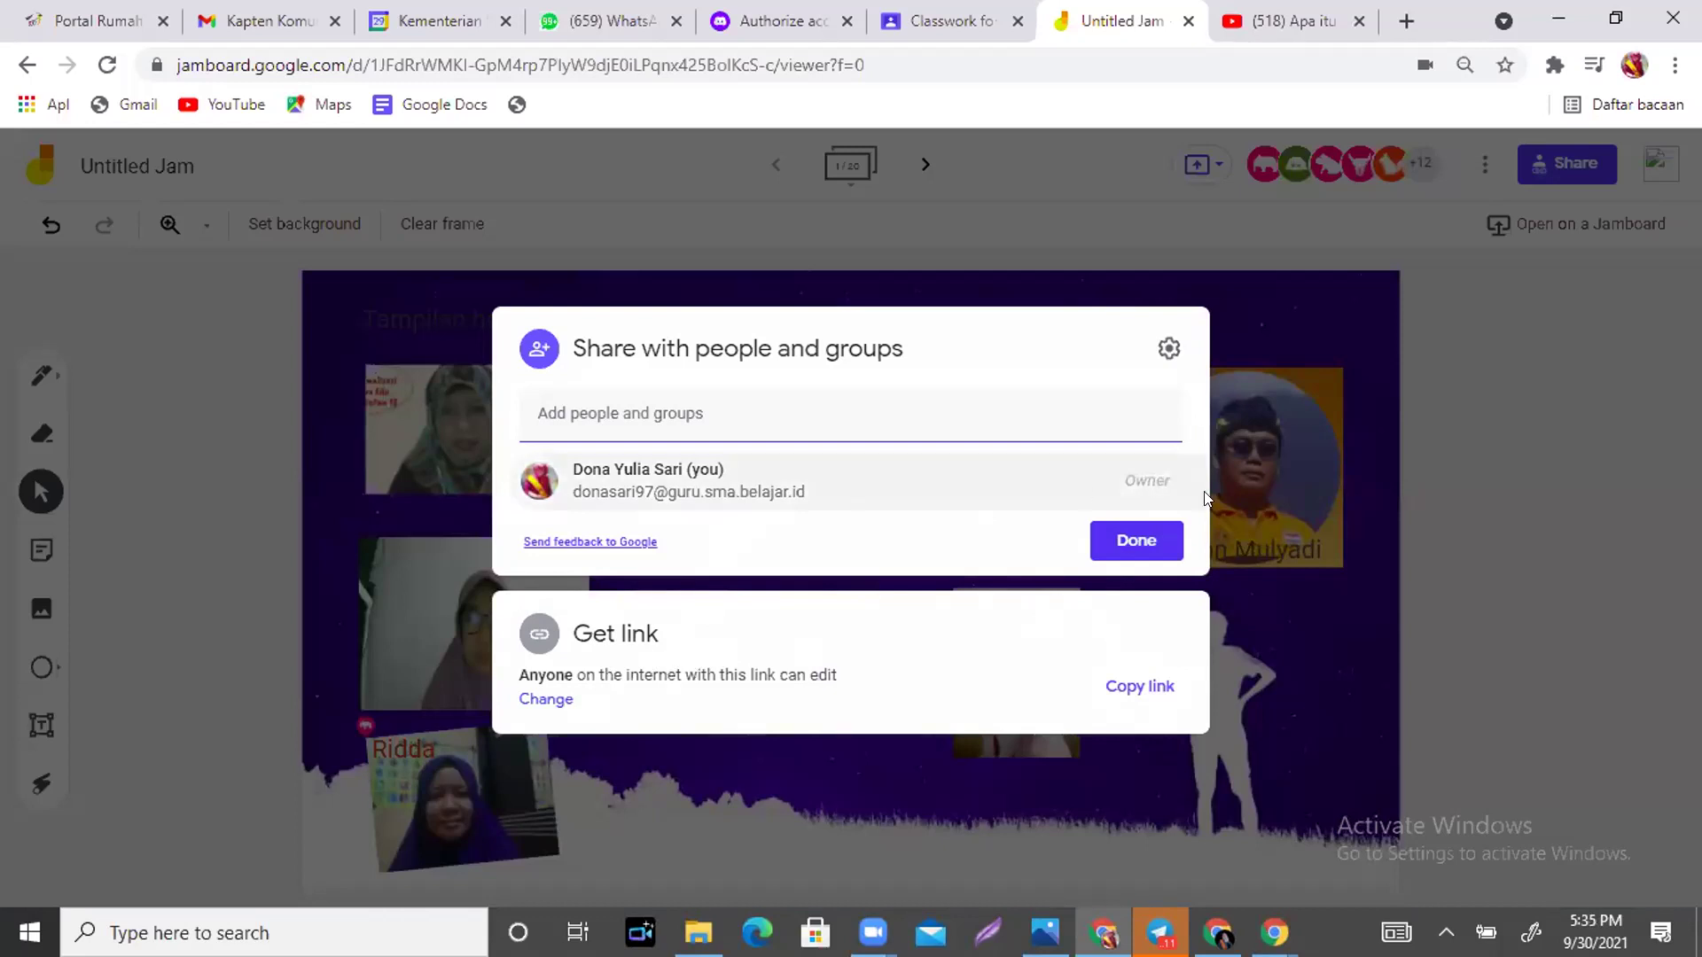
left_click(547, 699)
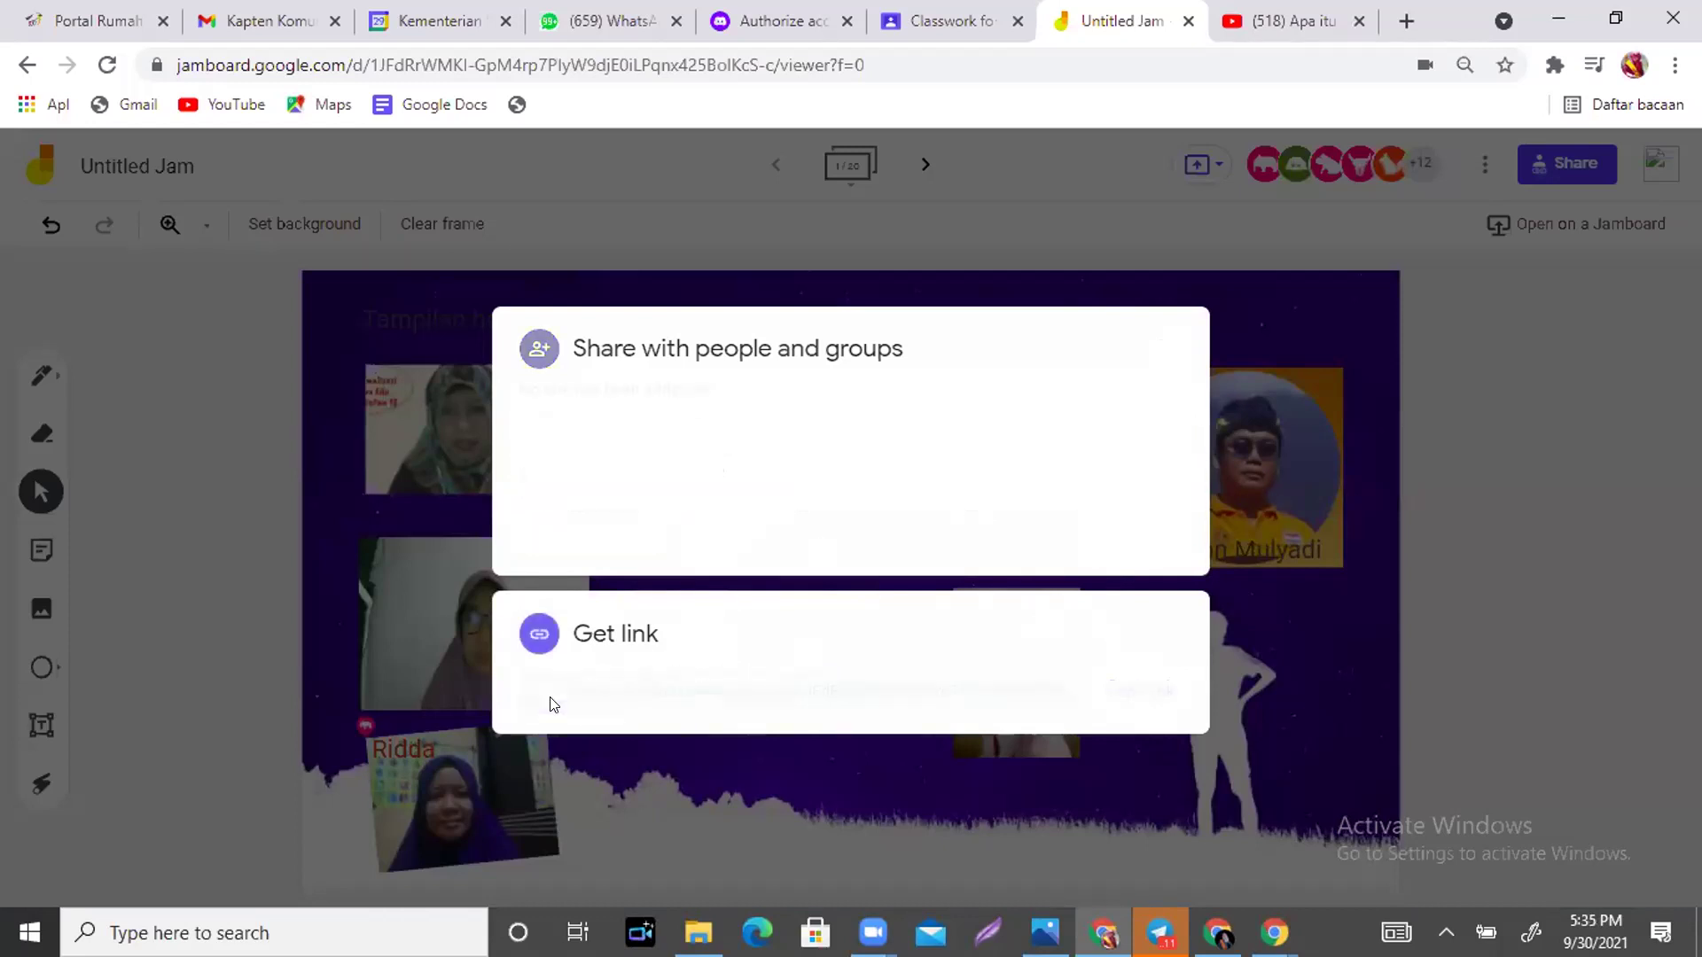
left_click(1164, 622)
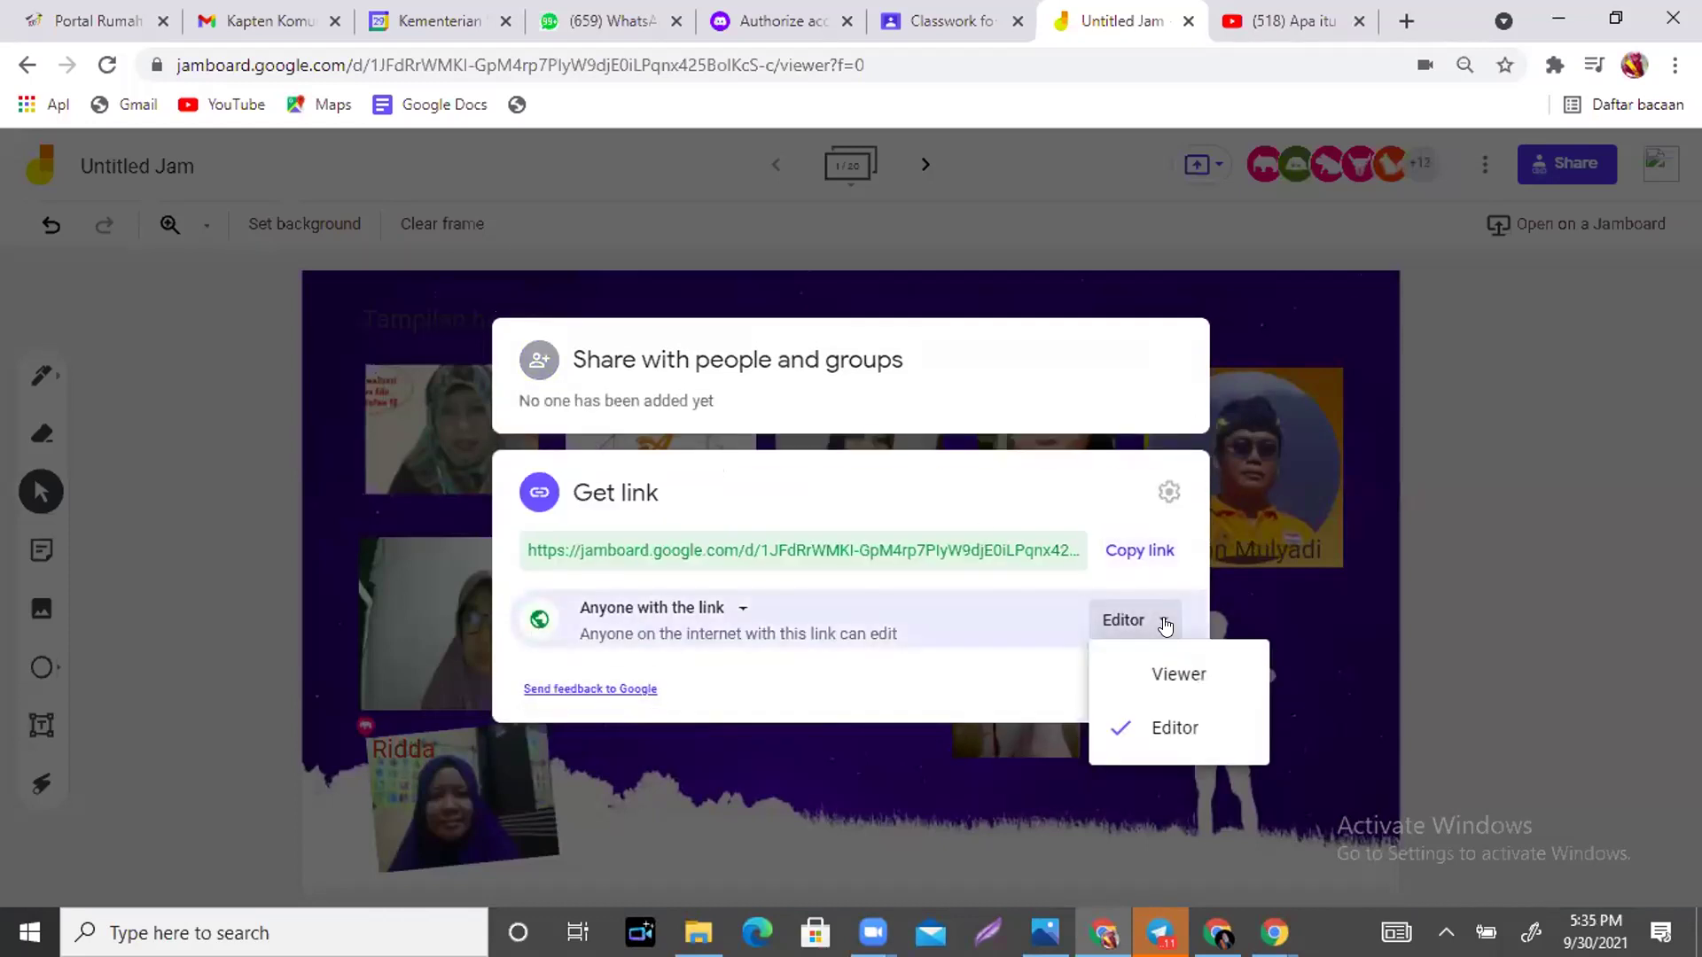
left_click(1367, 613)
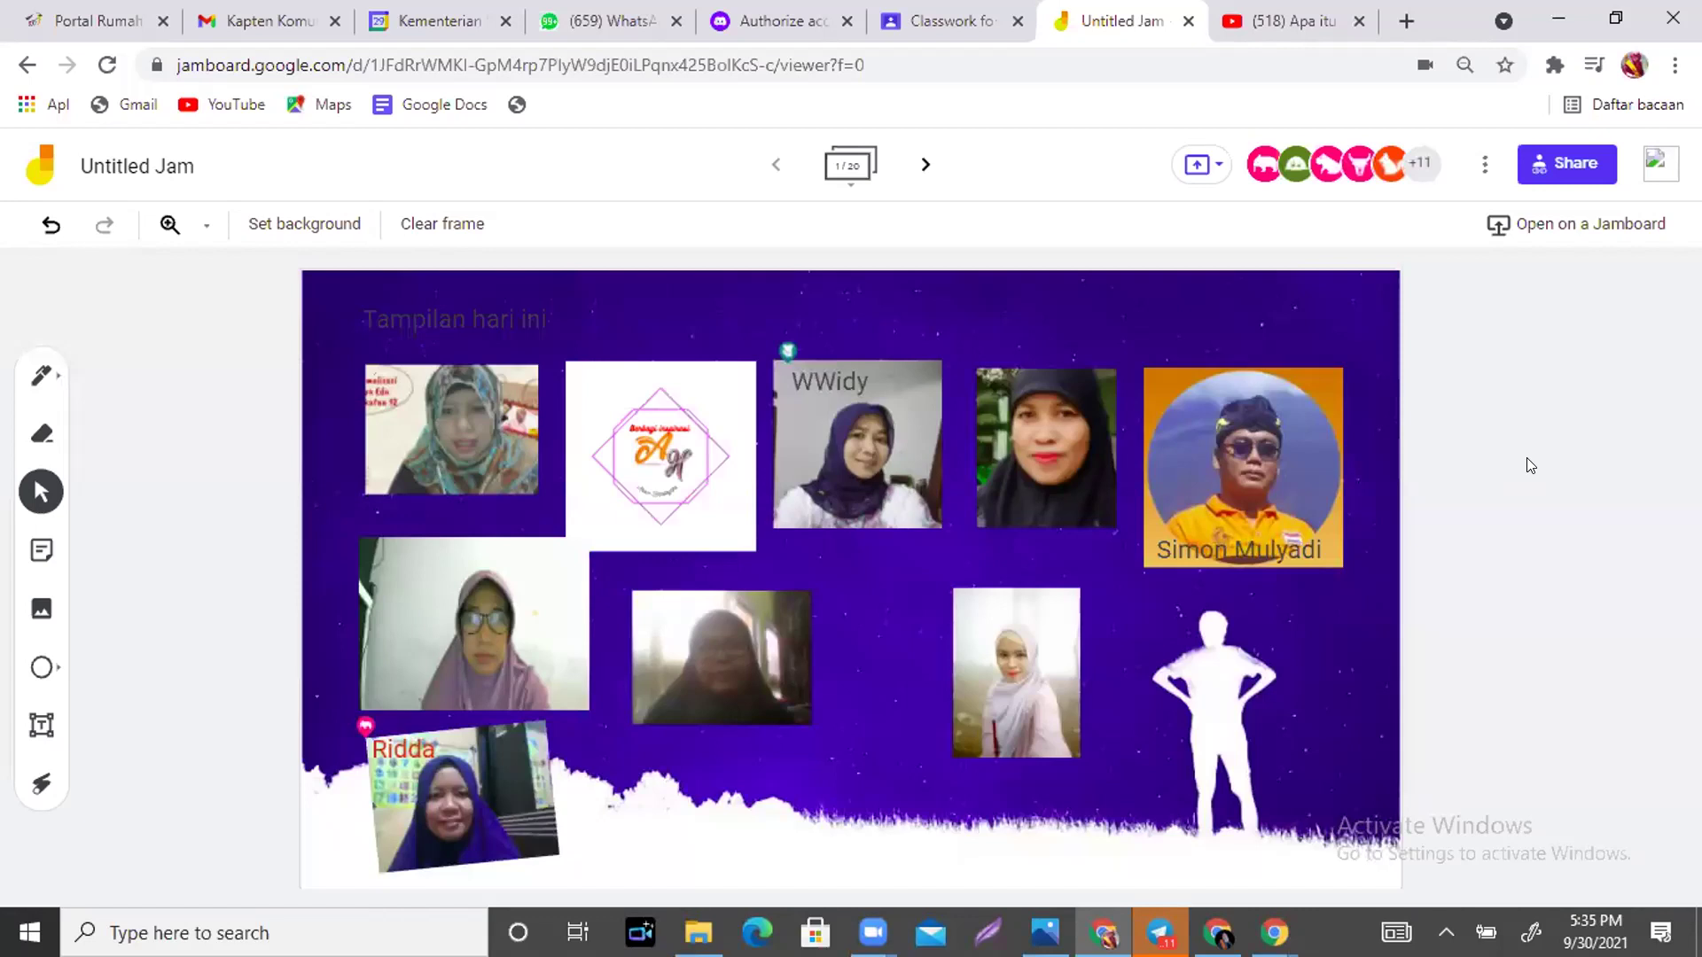
left_click(1445, 932)
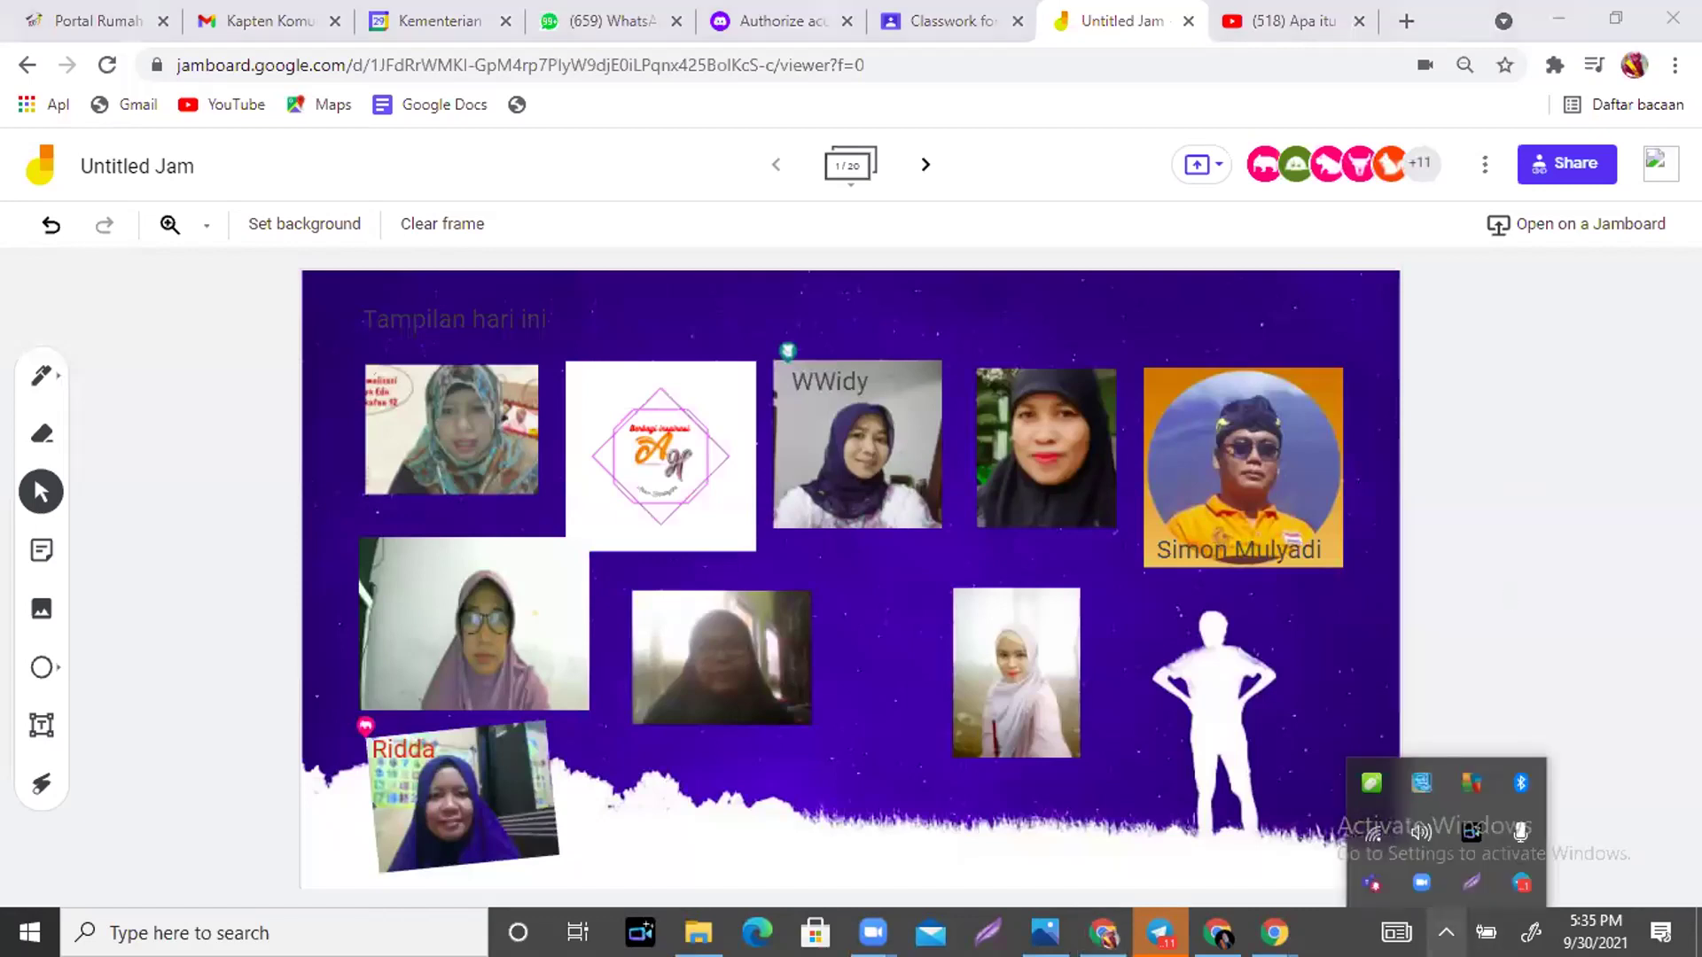
left_click(1484, 627)
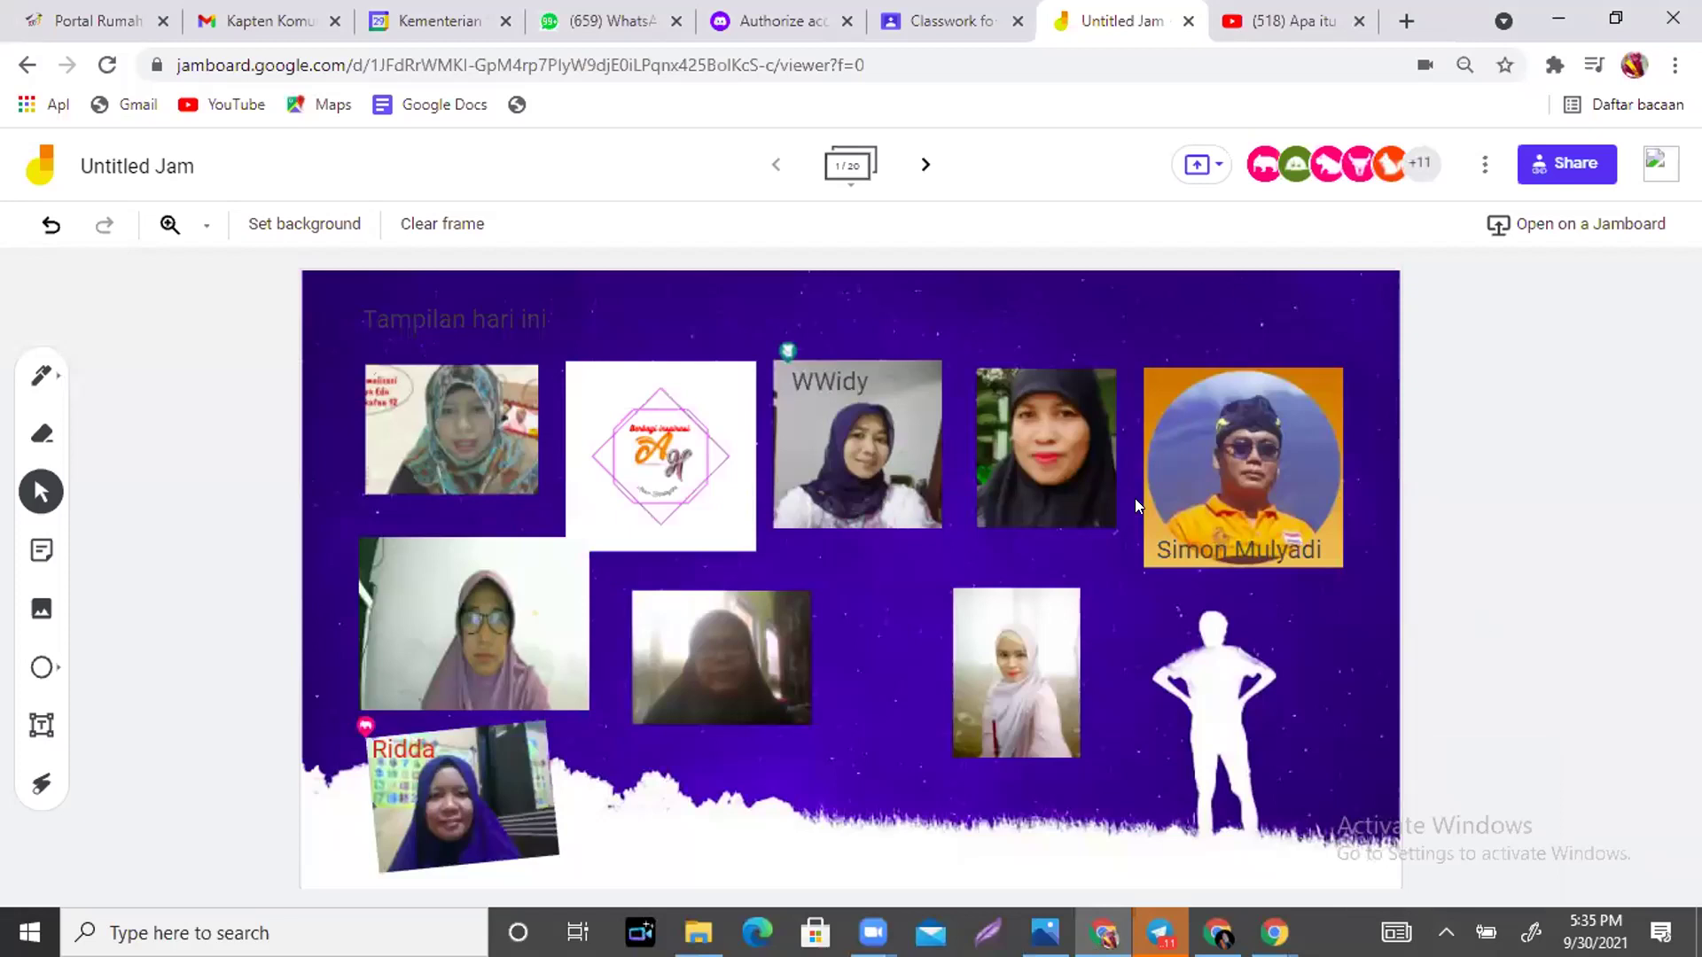
Move the tilted photo into the second row beside the pale-veiled portrait, shifting that portrait to make room, and straighten the tilted photo.
left_click_drag(434, 788, 835, 792)
left_click_drag(1028, 698, 1088, 678)
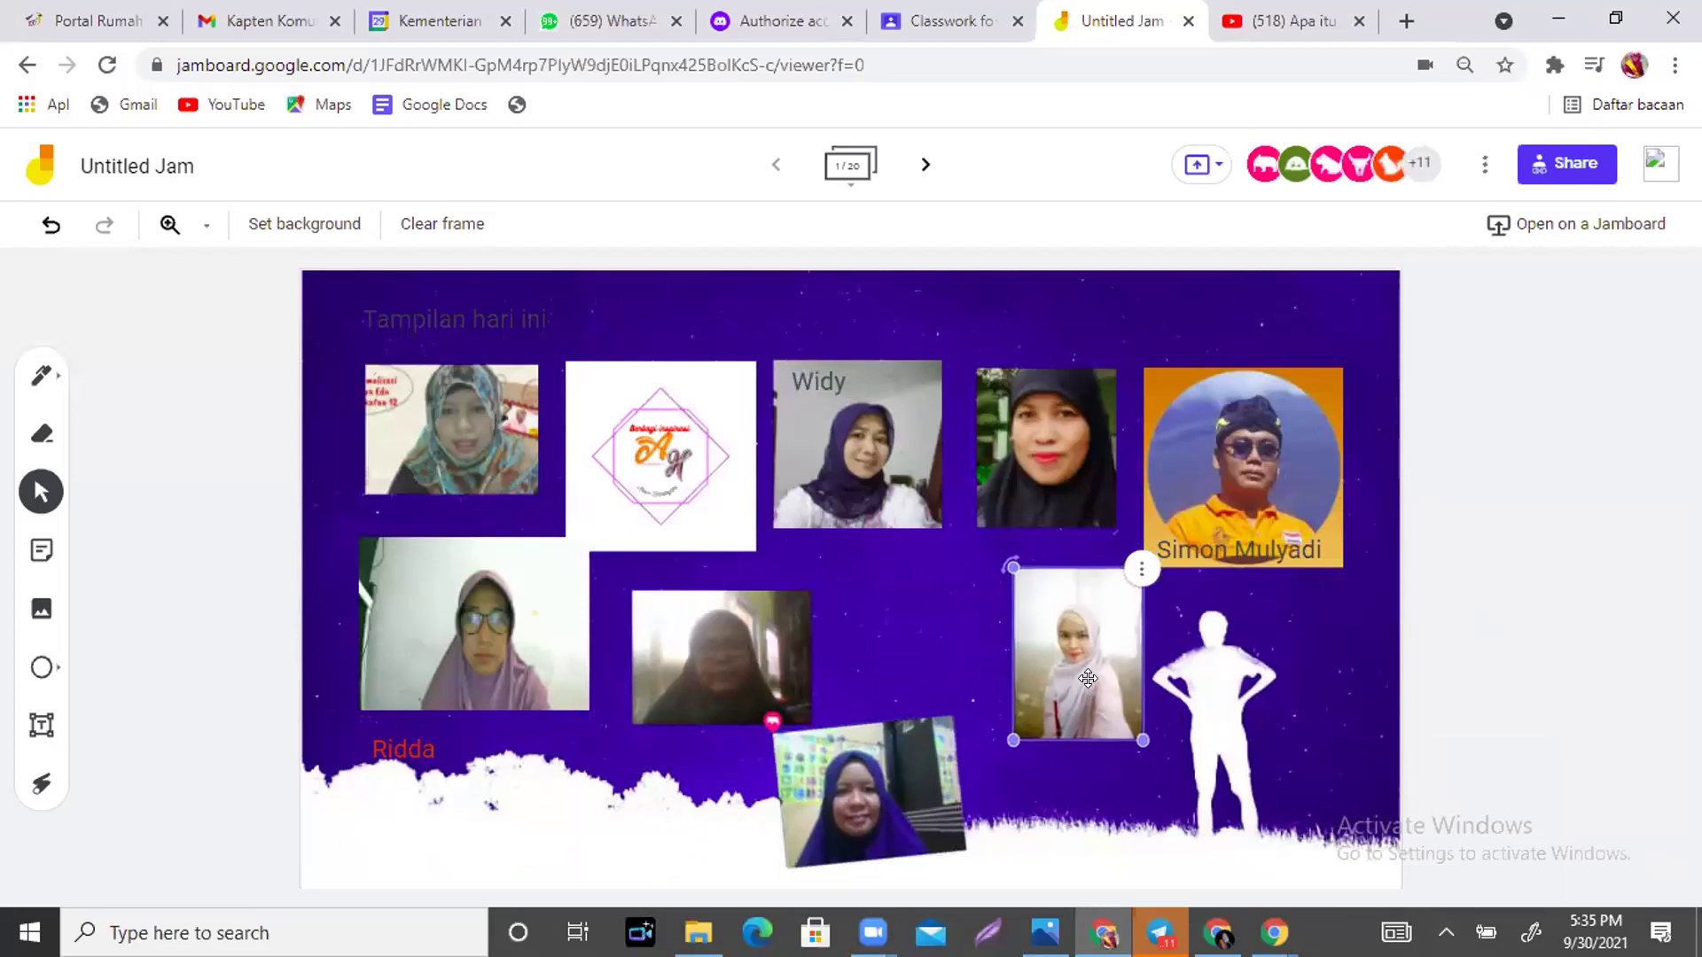
left_click_drag(913, 749, 966, 631)
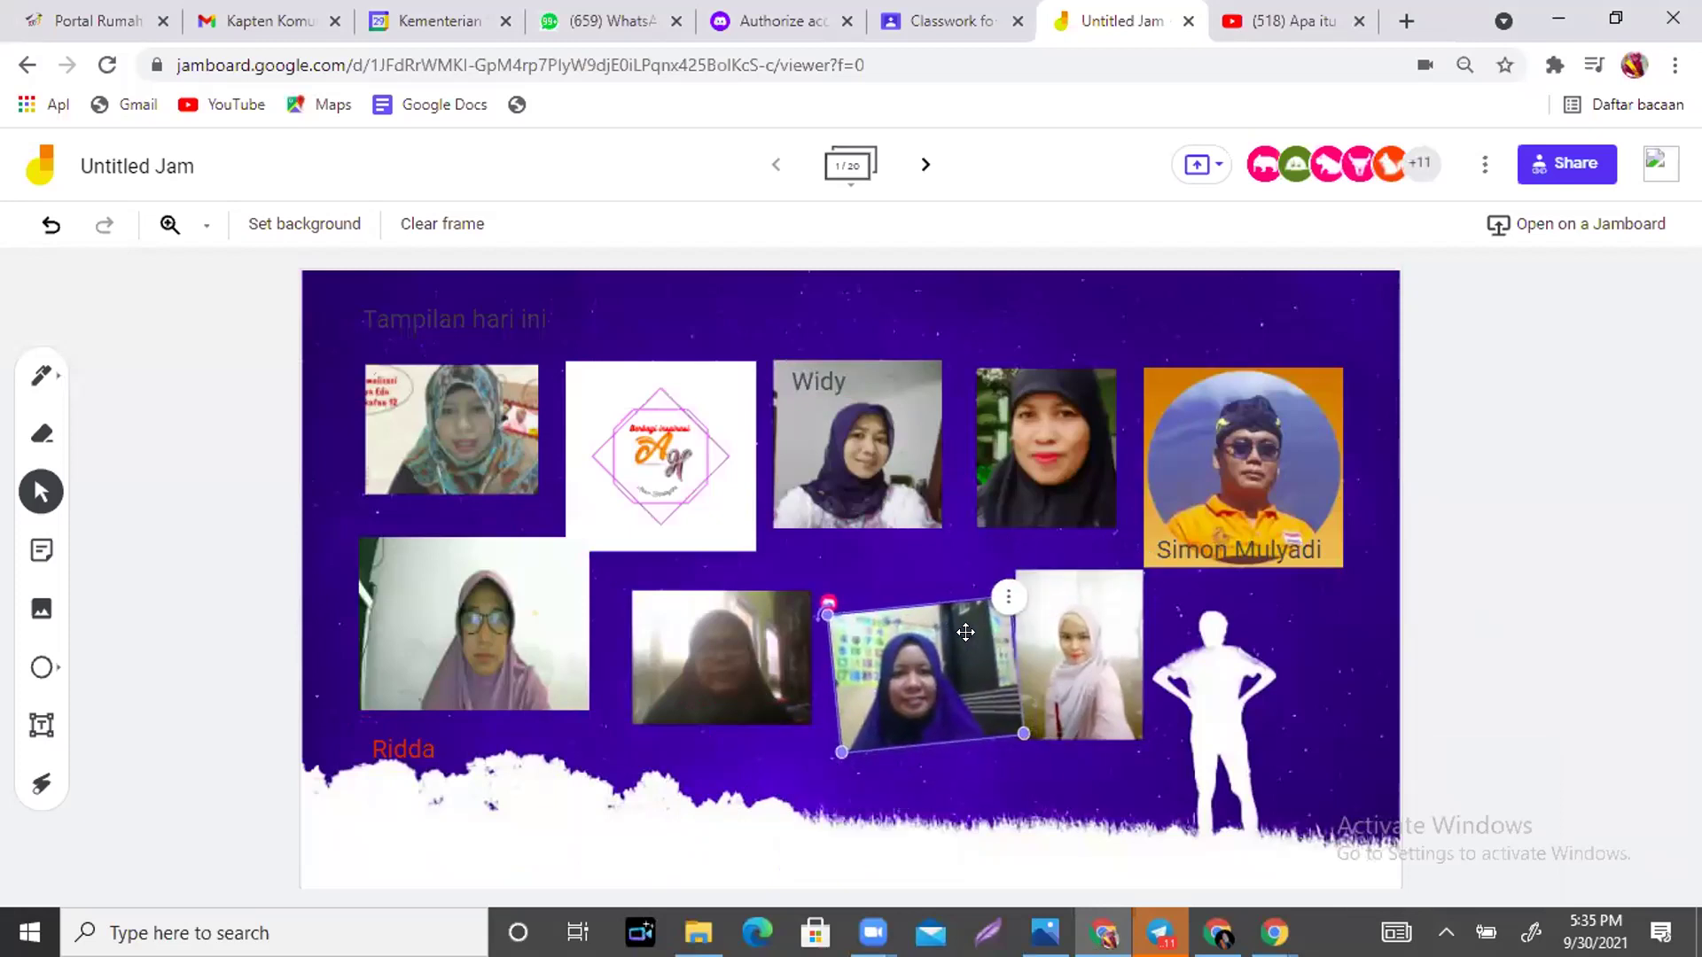
left_click_drag(826, 601, 816, 585)
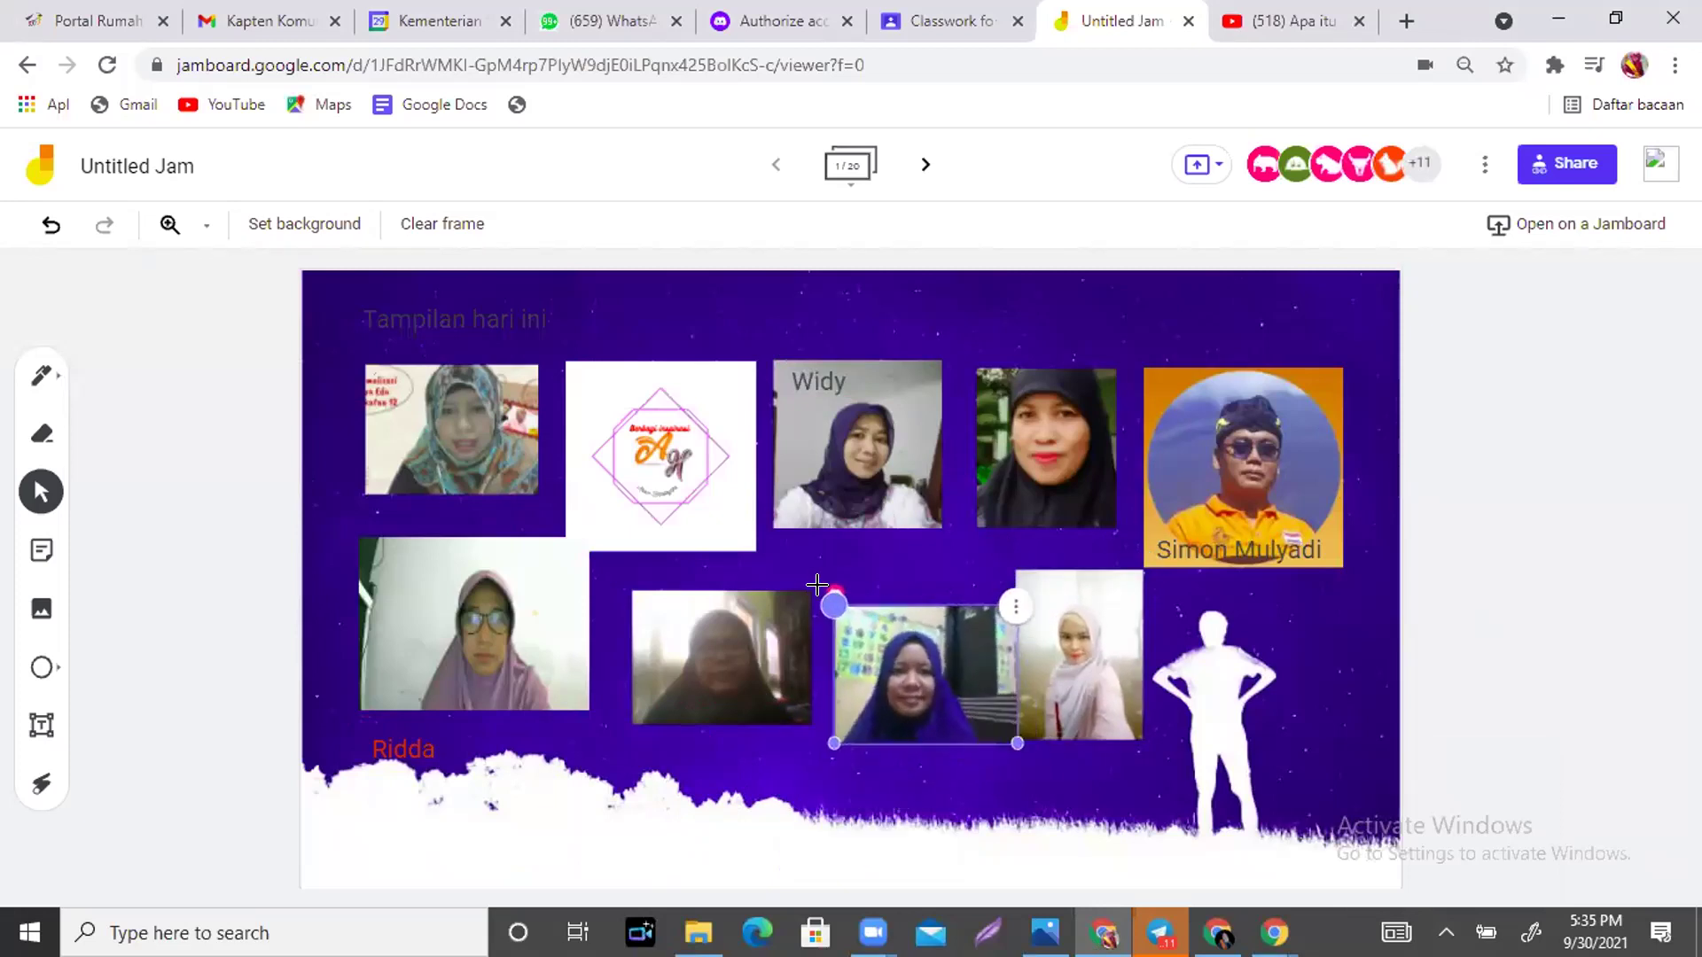
Space out the dark portrait and the straightened photo in the second row, and place the red name label on the straightened photo's upper edge.
left_click_drag(911, 656, 896, 649)
left_click(676, 635)
left_click_drag(676, 635, 645, 626)
left_click_drag(846, 665, 849, 595)
left_click(868, 609)
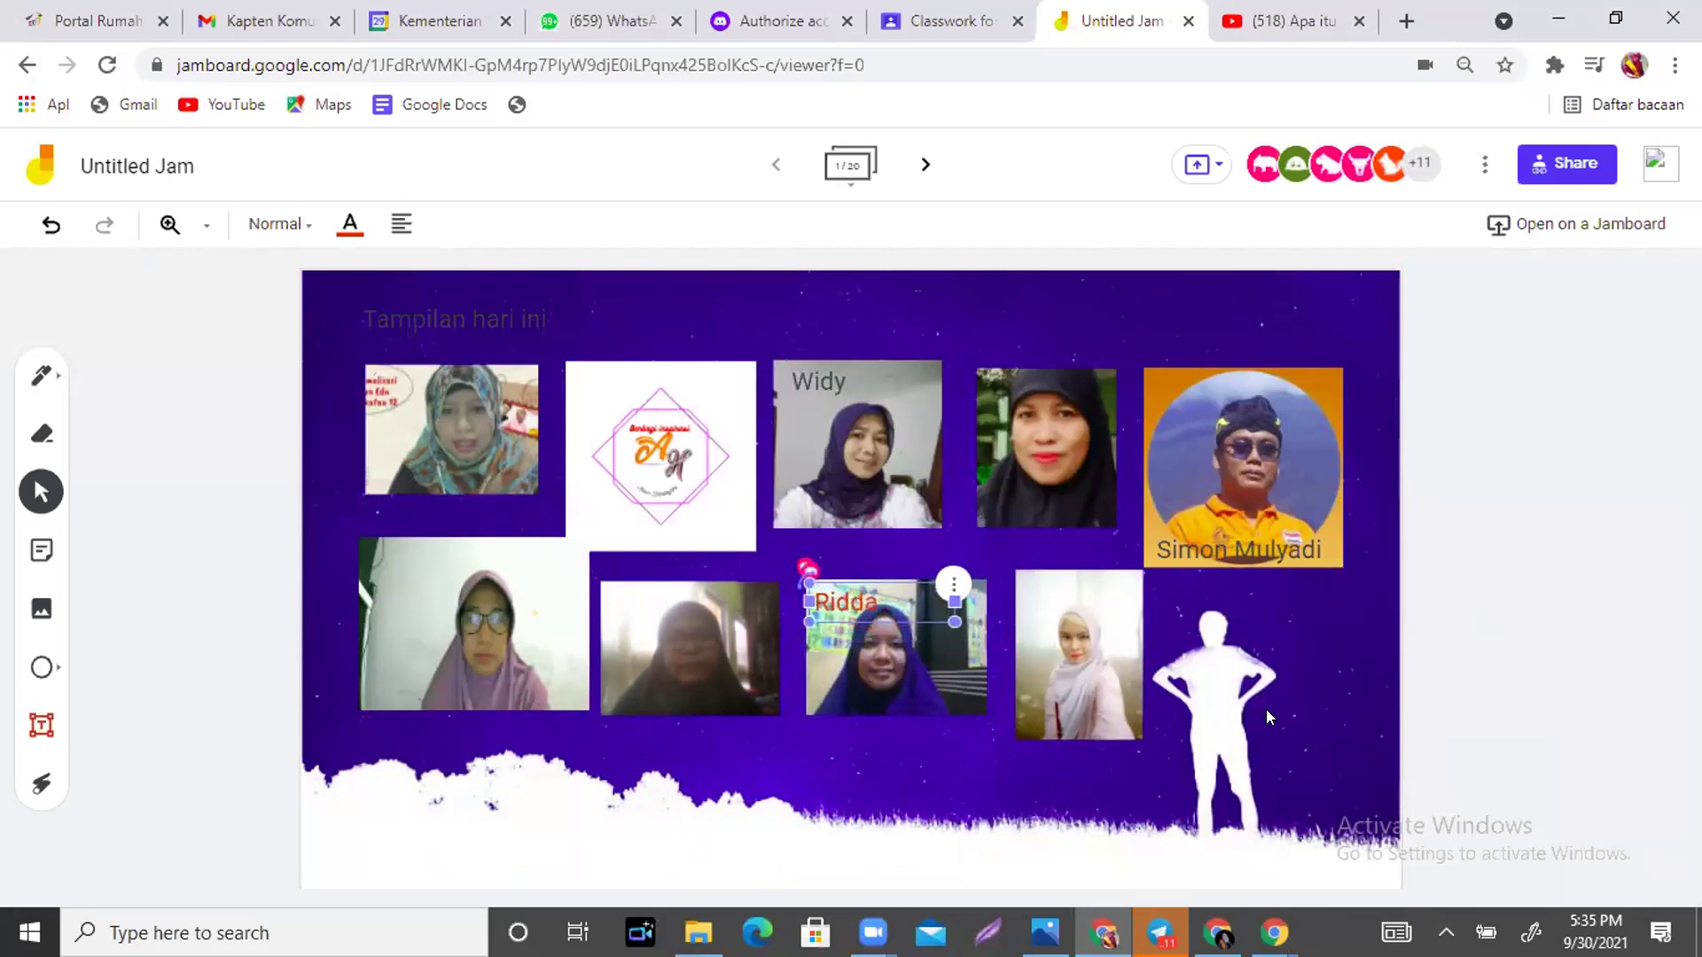
left_click(1223, 716)
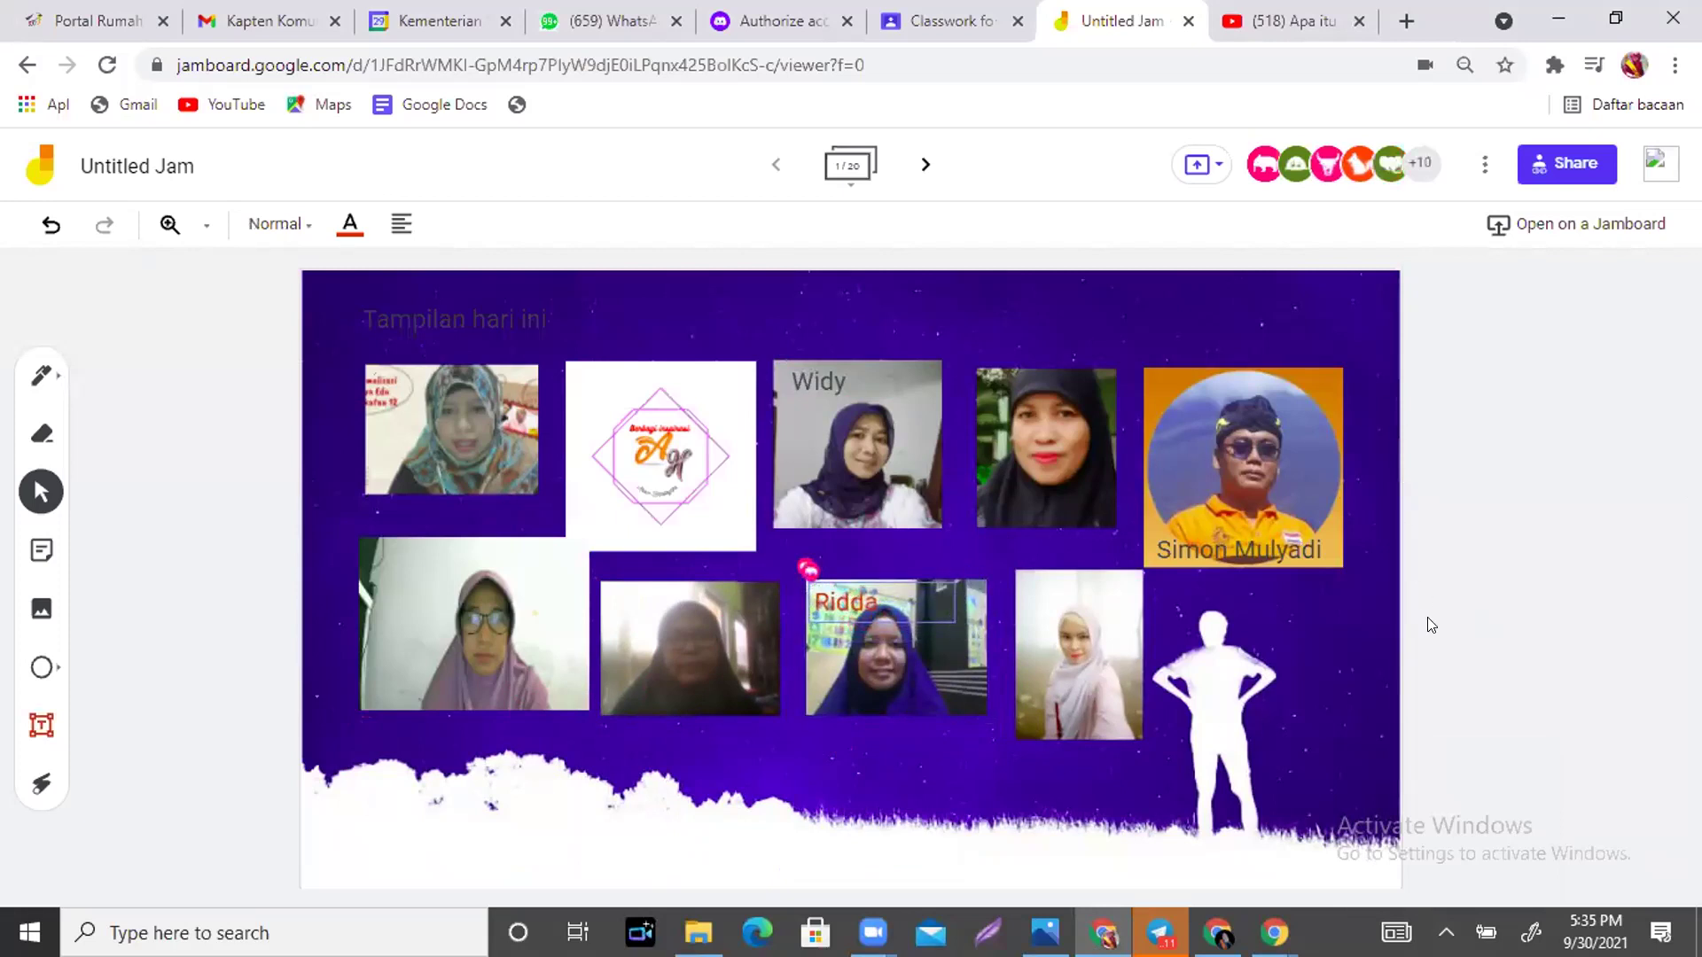
Move the "Tampilan hari ini" title to the top middle of the frame and set its text color to white.
left_click_drag(478, 324, 835, 317)
left_click(350, 224)
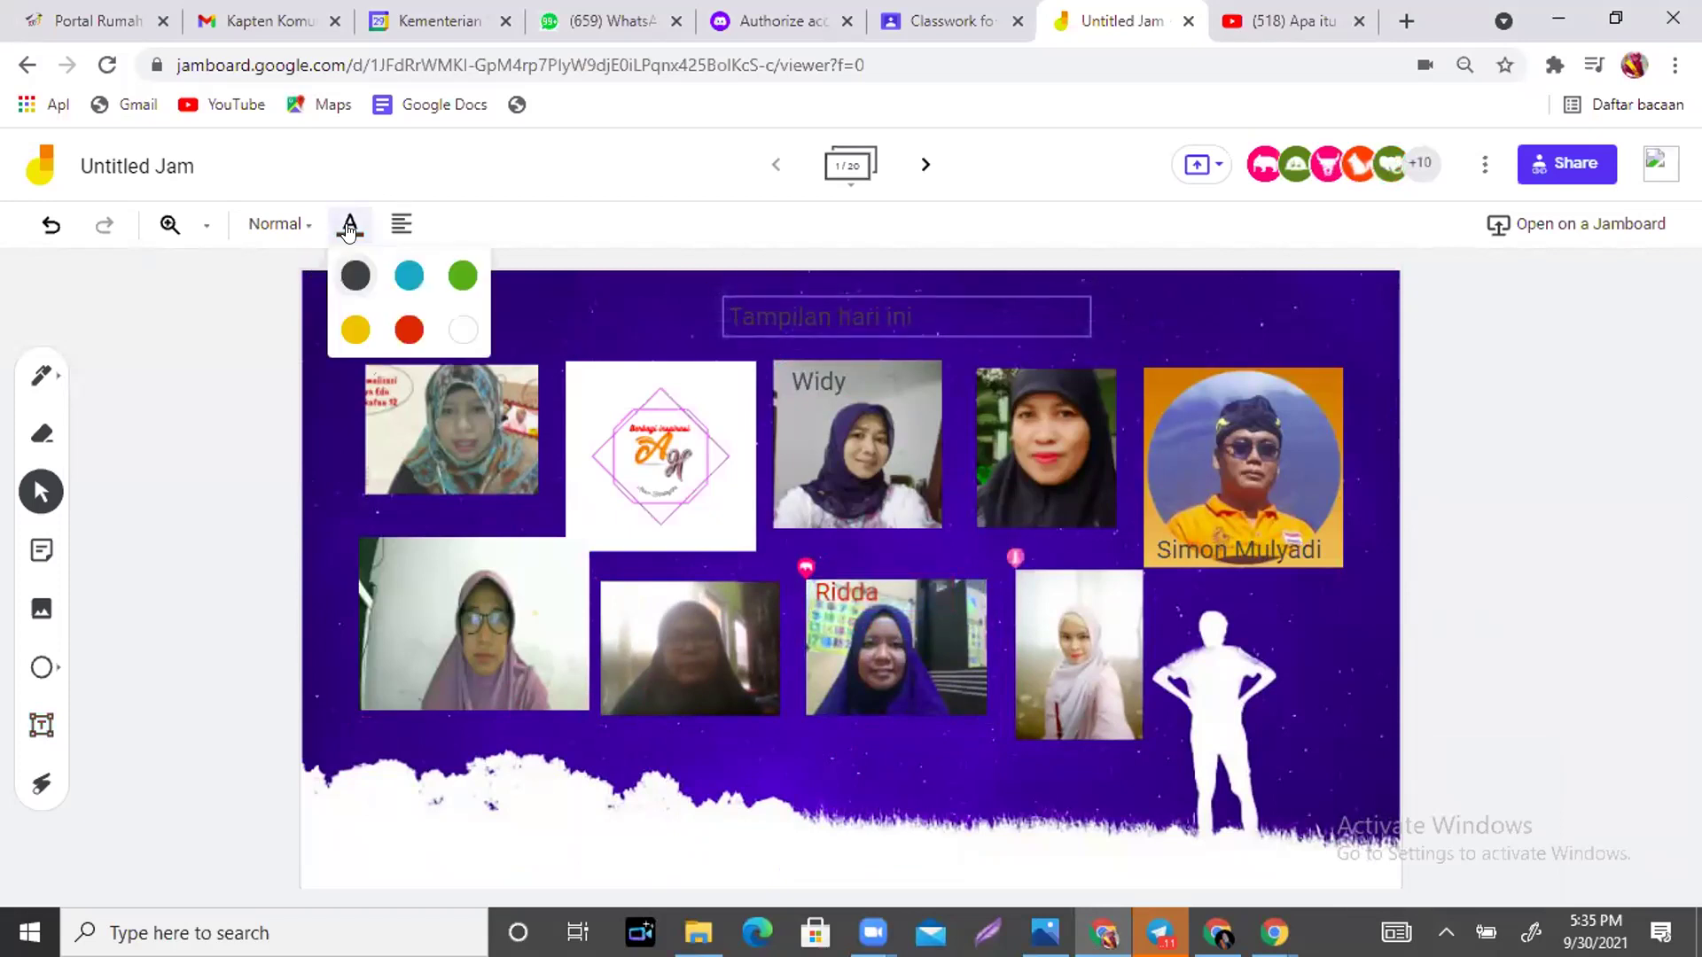
left_click(462, 331)
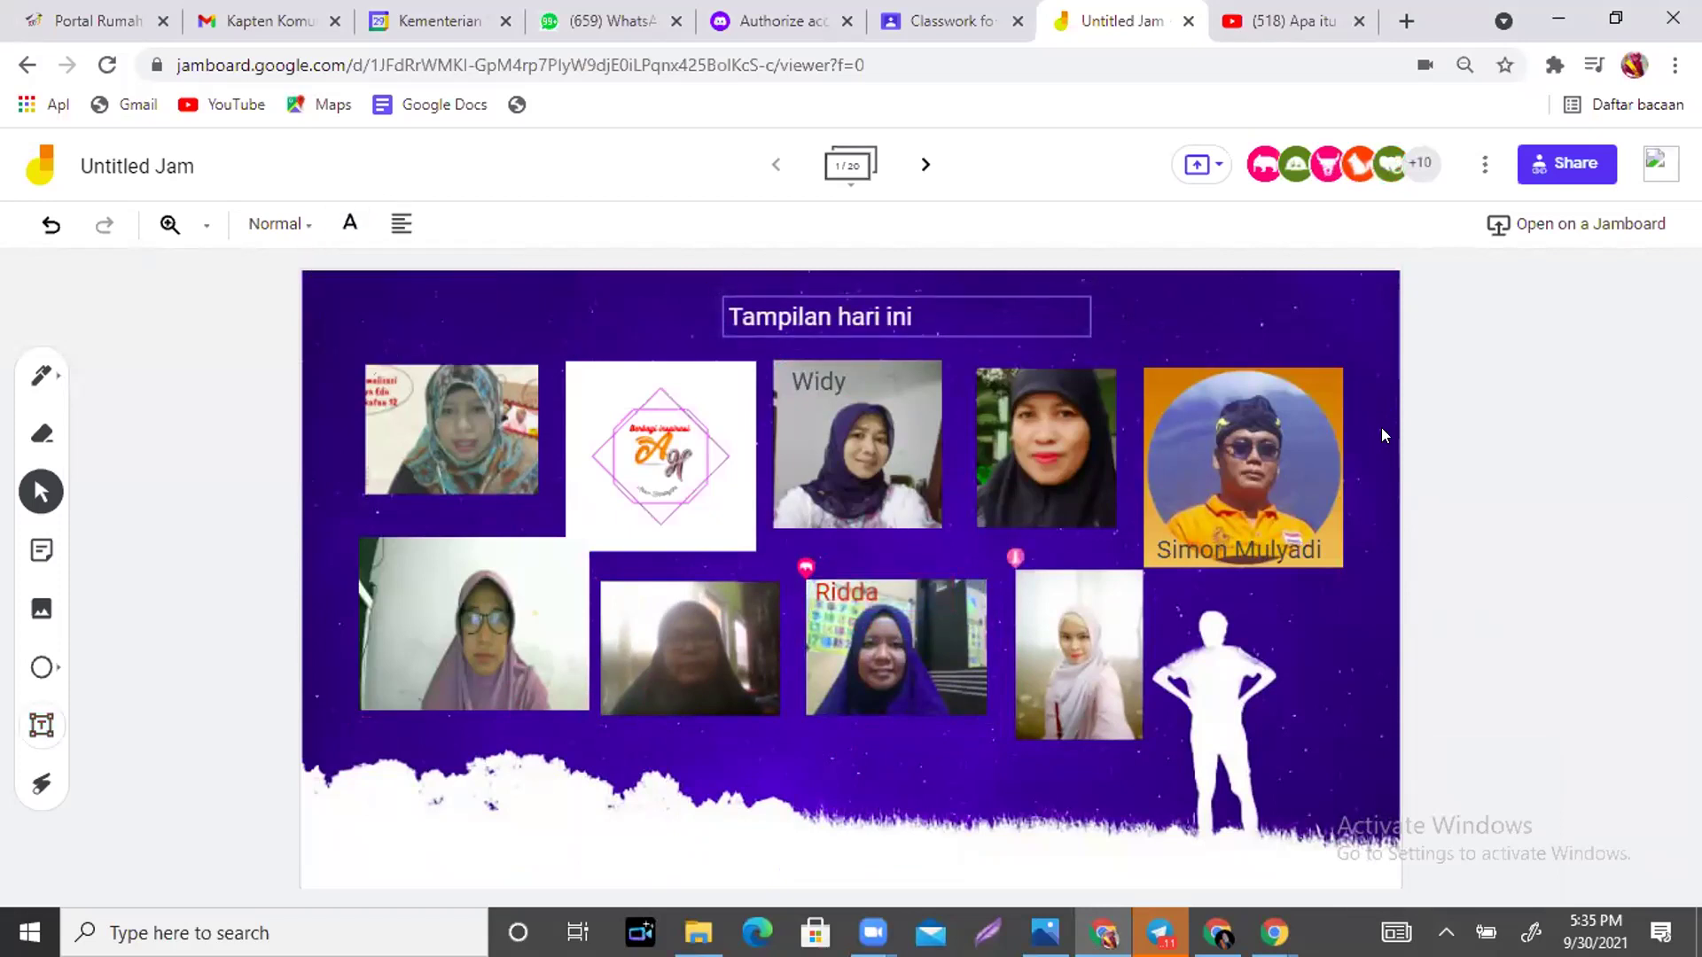
left_click(1526, 496)
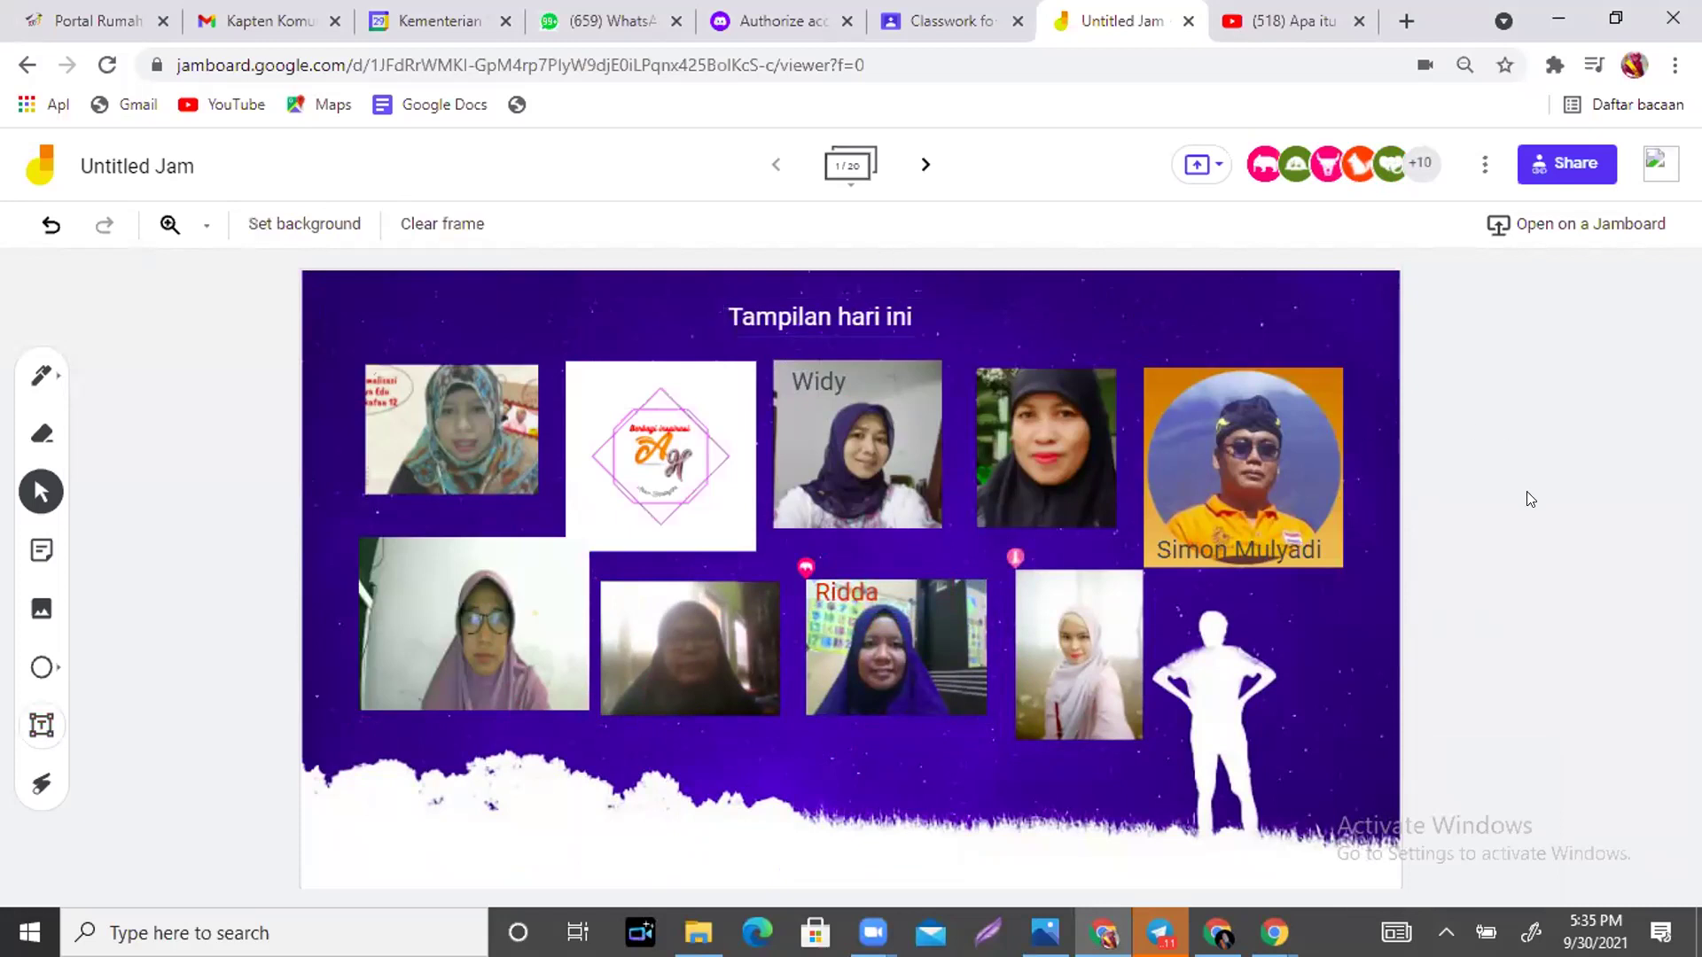